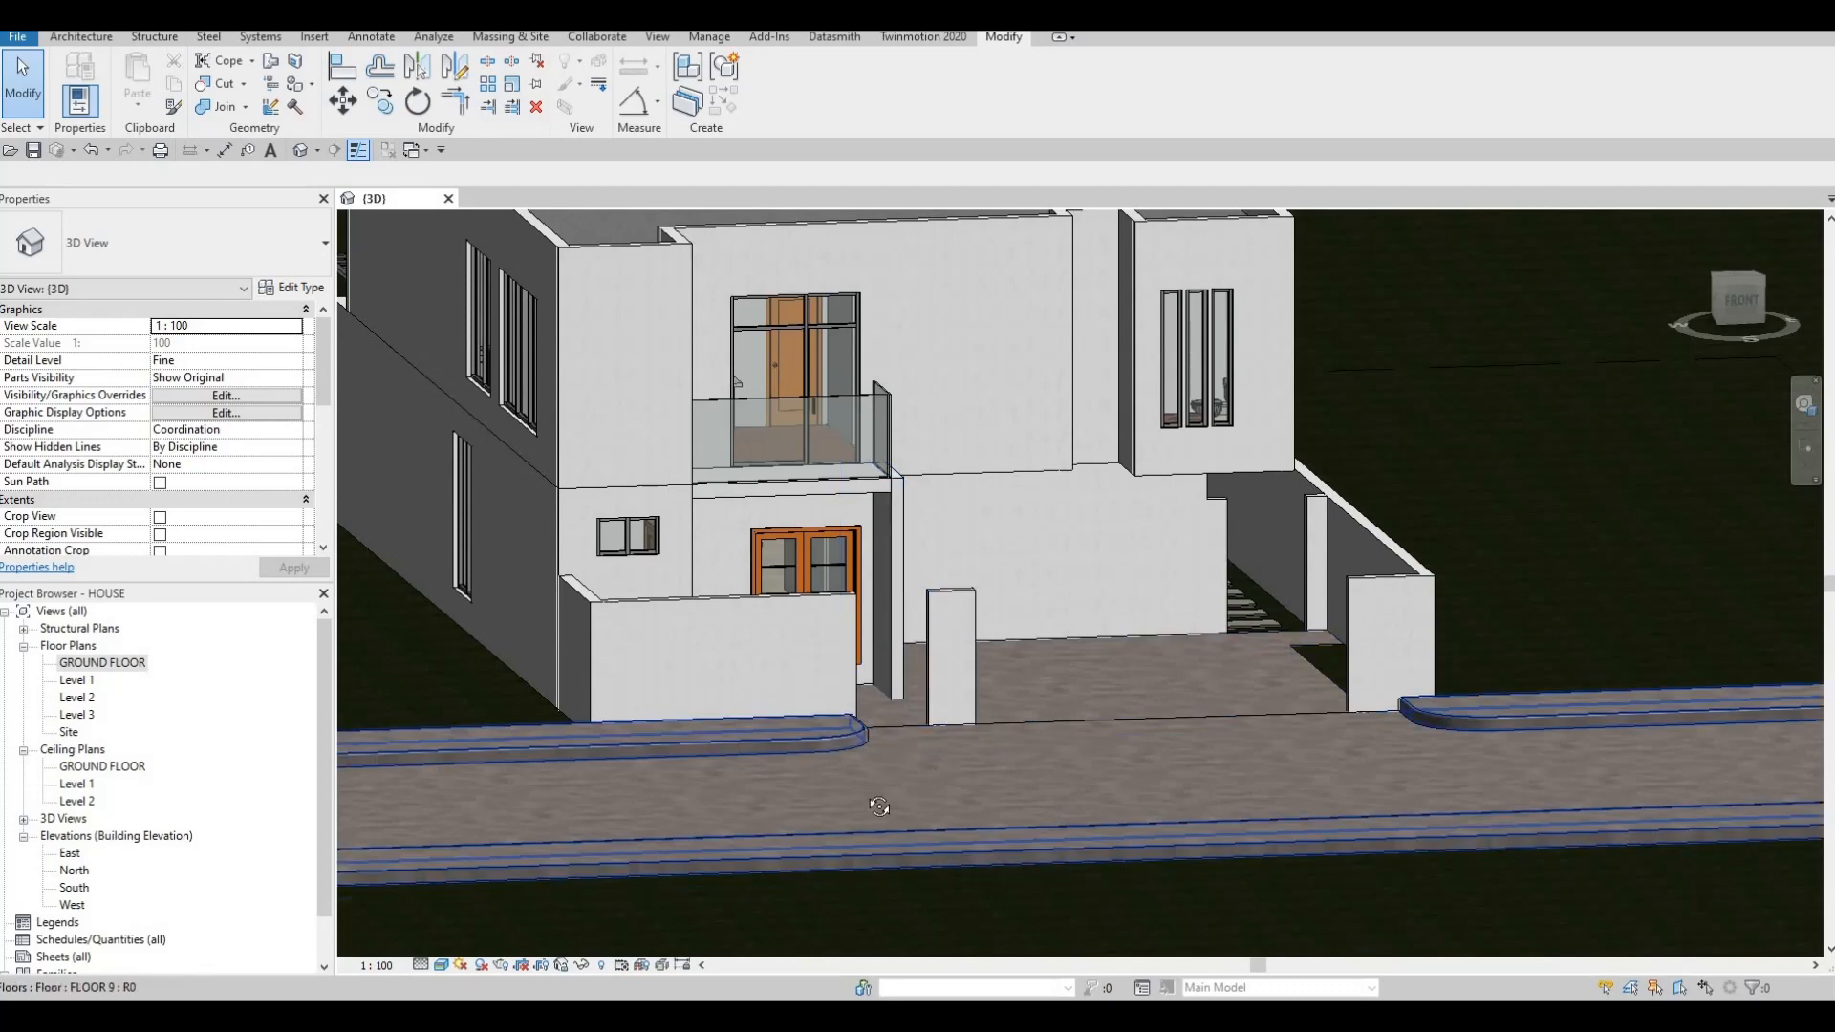
Open the GROUND FLOOR plan and start editing the boundary of the FLOOR 9 sidewalk in front of the house.
middle_click_drag(860, 782, 799, 738, "shift")
scroll(809, 726, "up", 2)
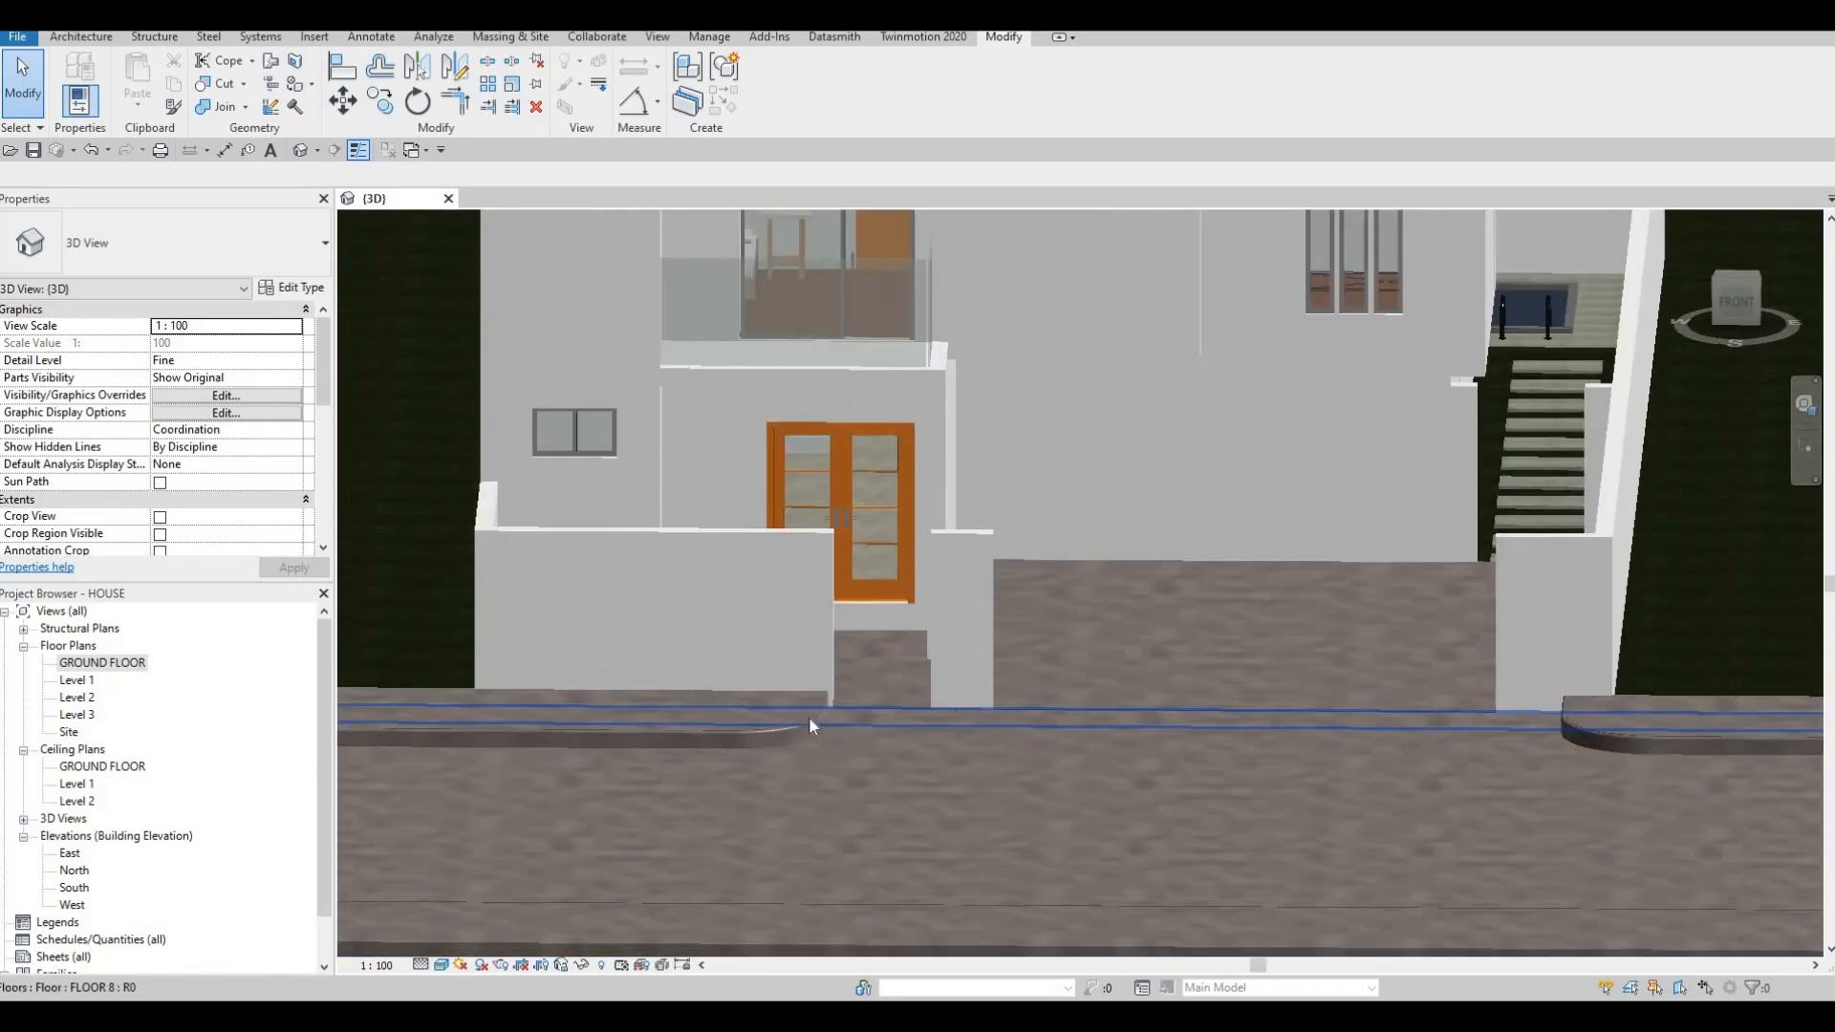
double_click(103, 663)
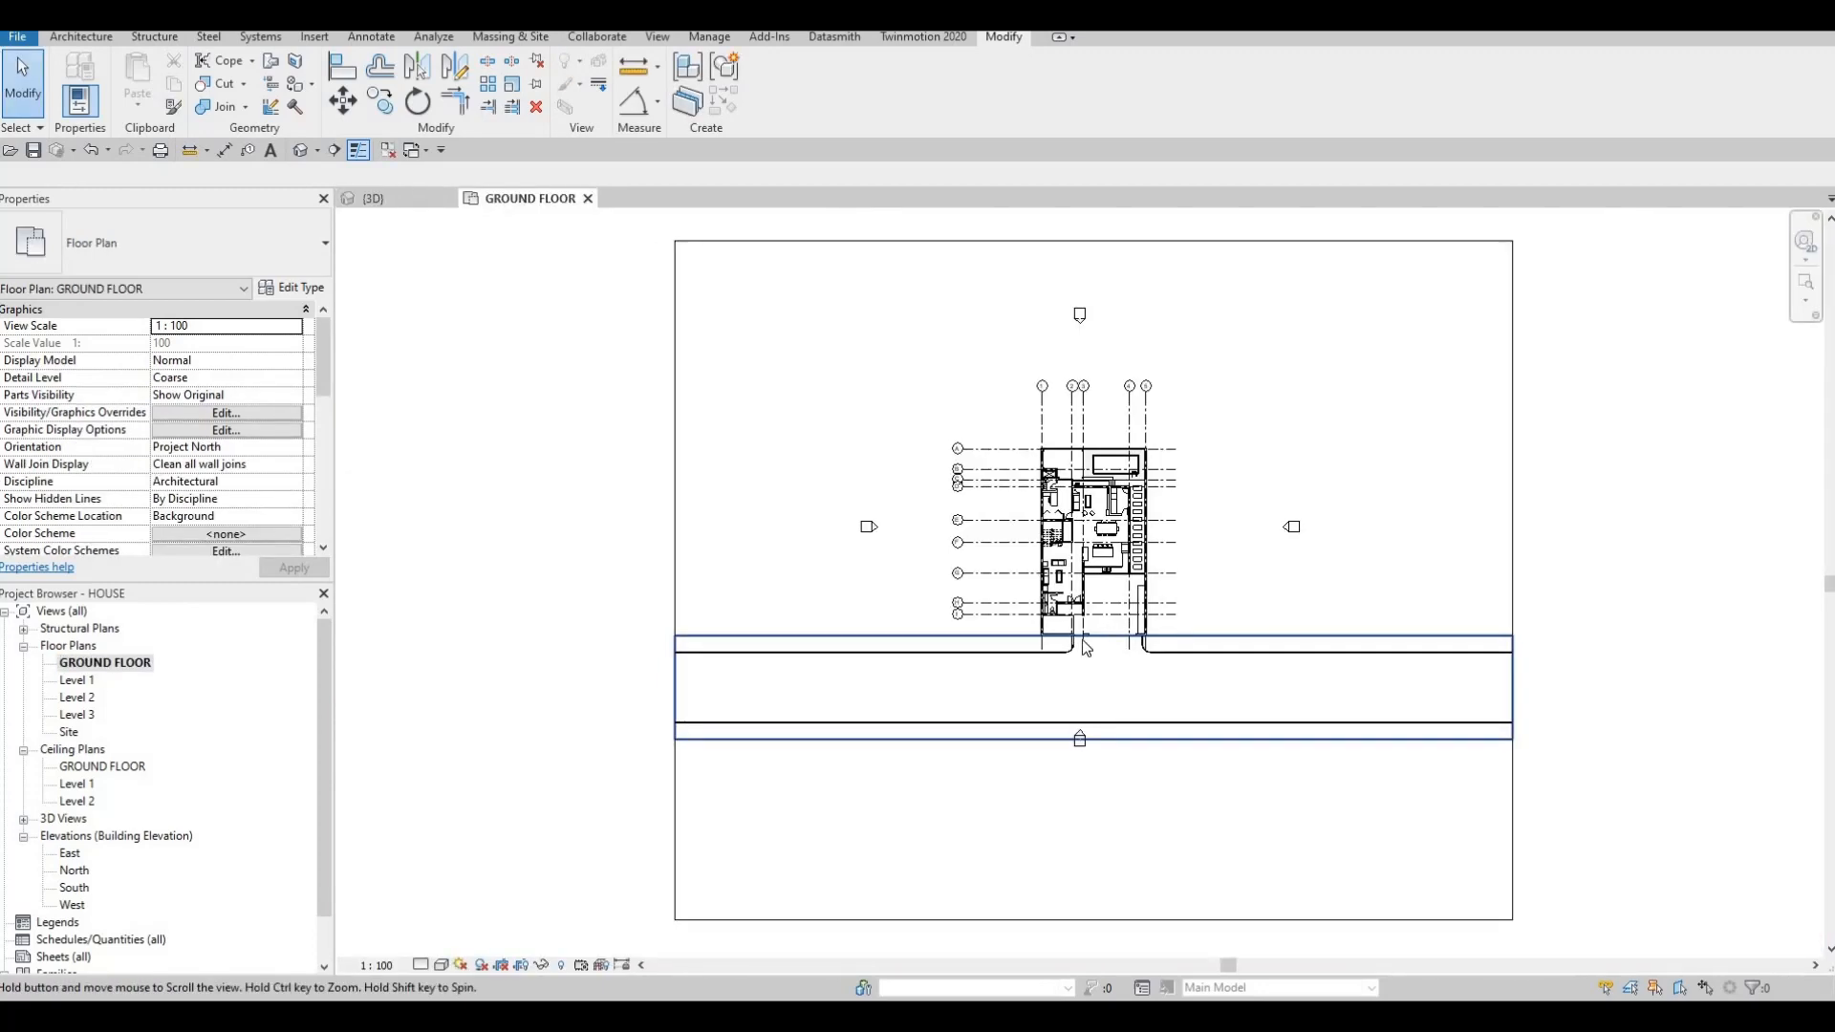
scroll(1070, 668, "up", 3)
left_click(1012, 620)
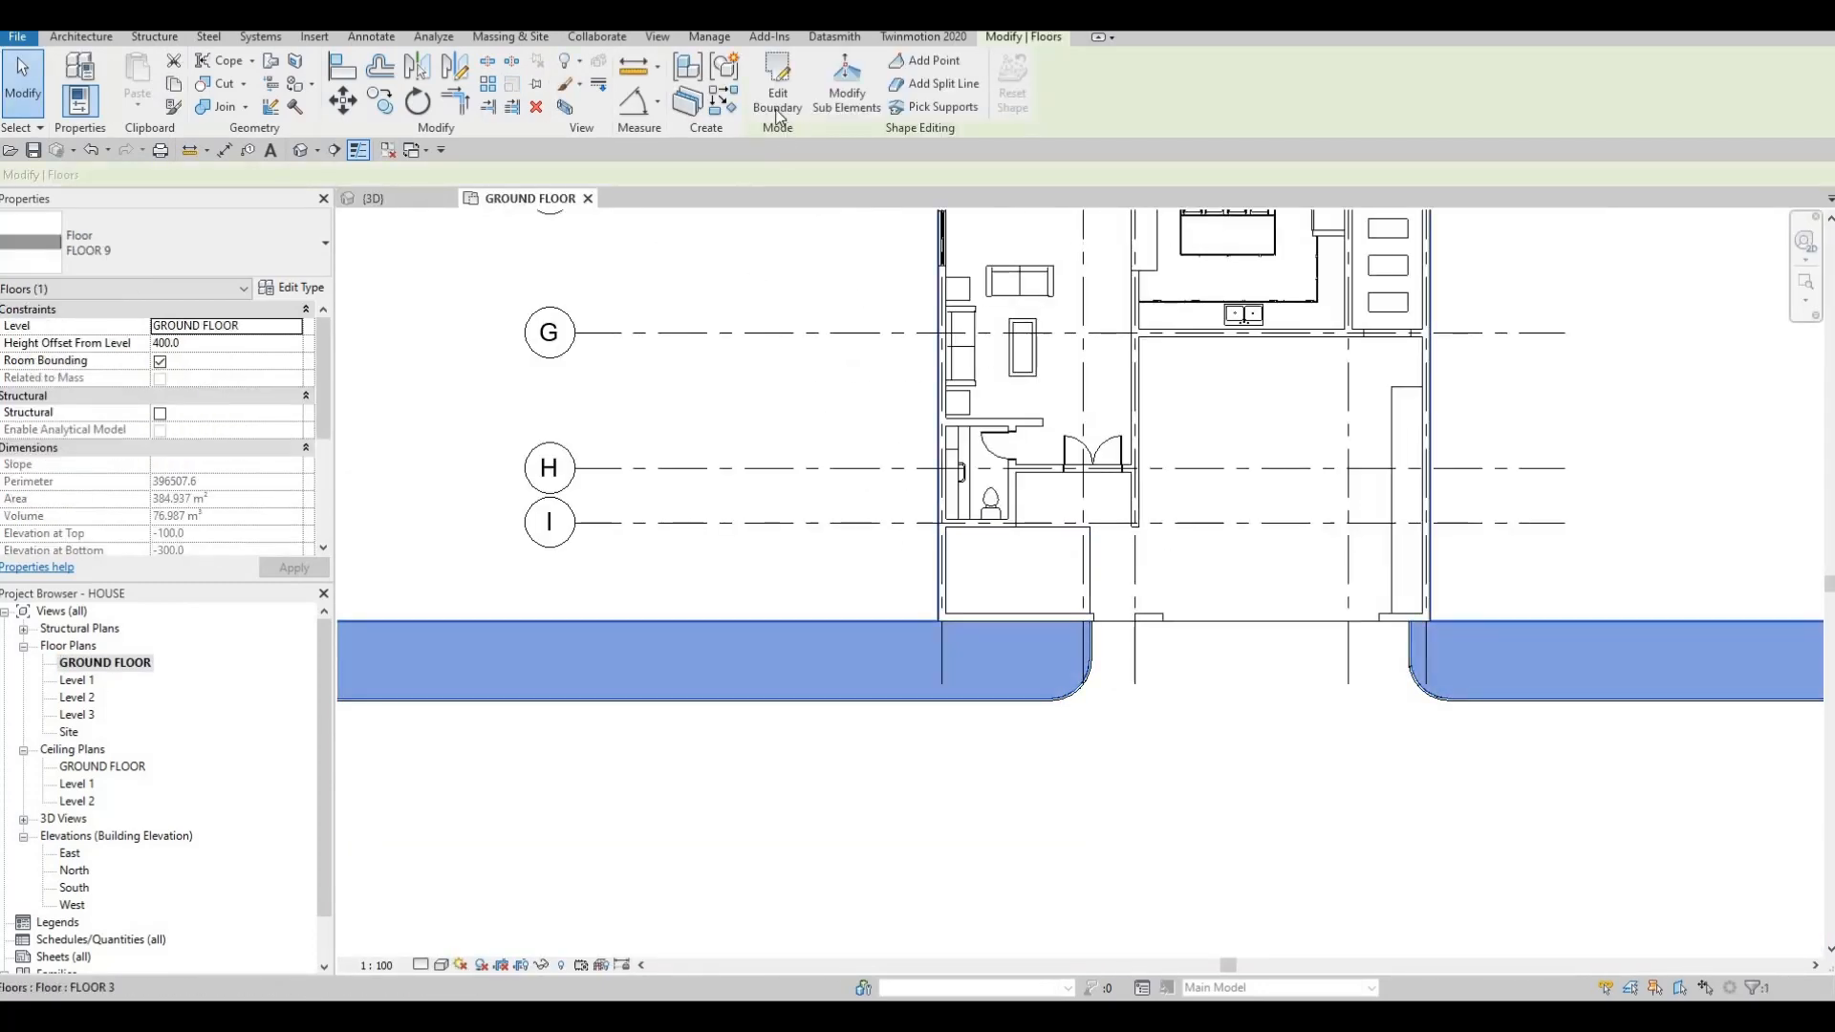
double_click(1012, 616)
scroll(1176, 676, "up", 4)
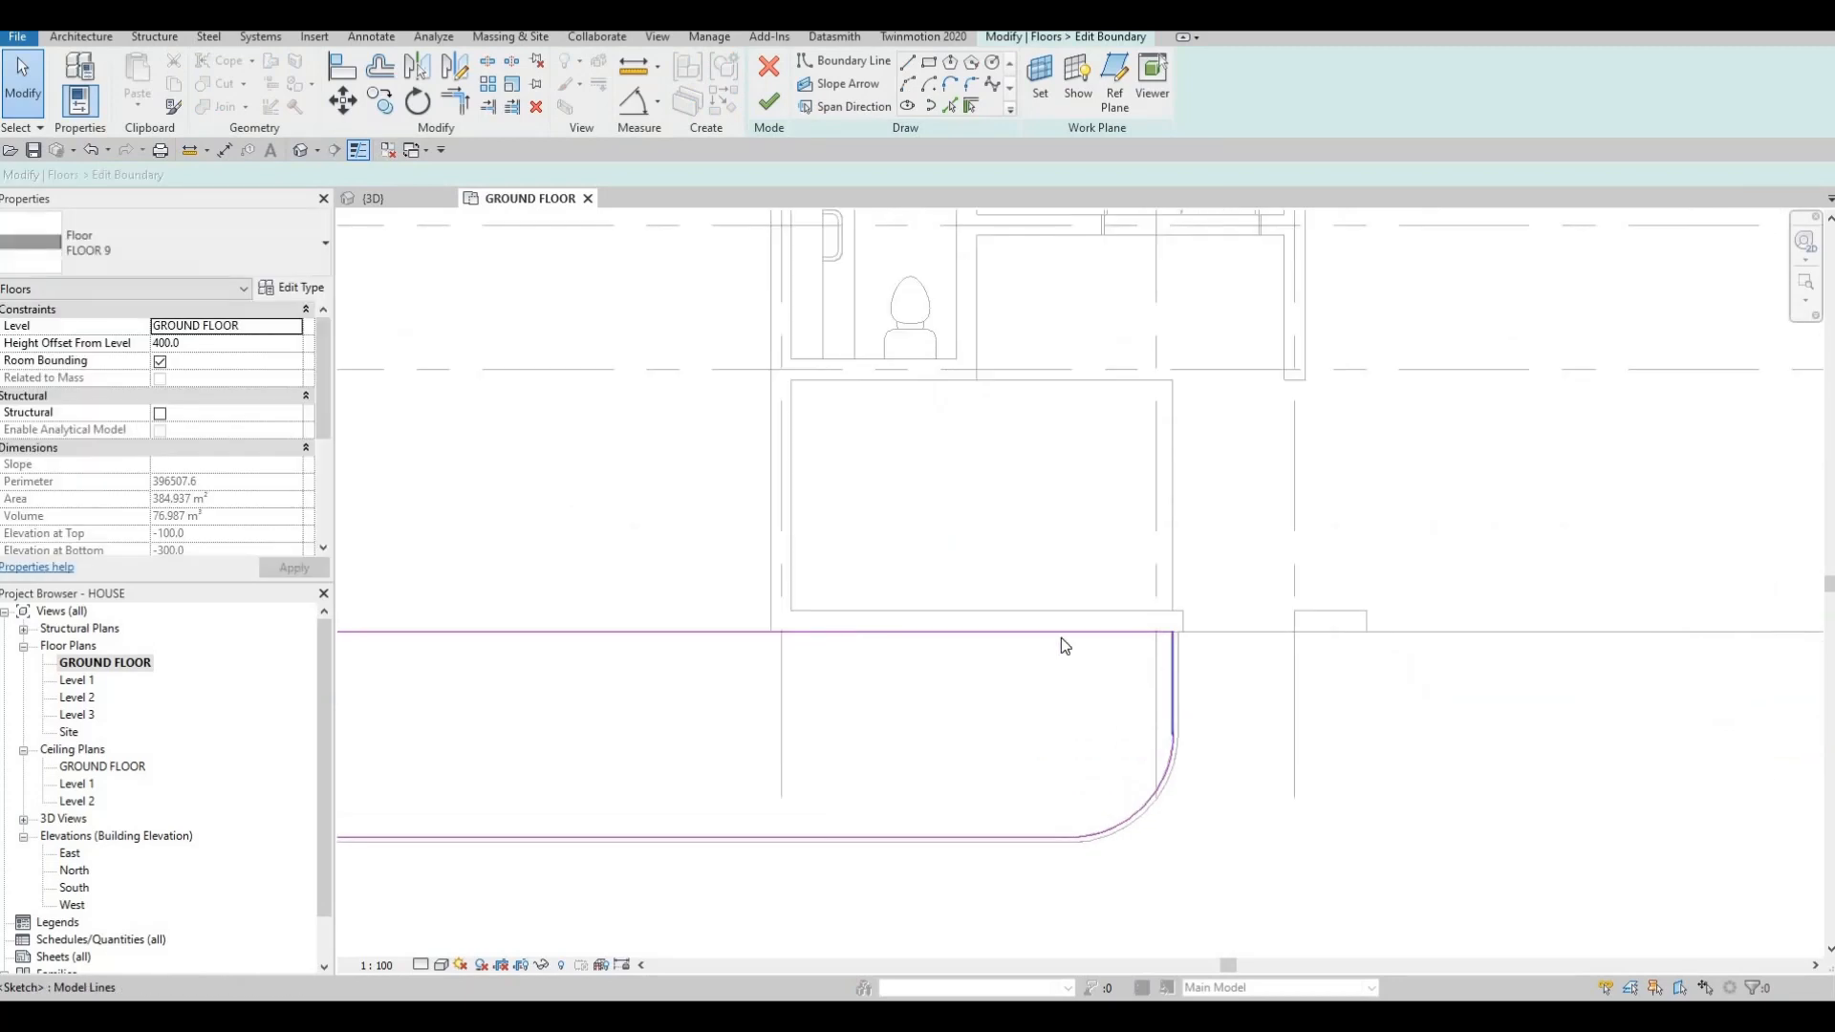
Shift the rounded end of the left sidewalk away from the entrance gap and finish the floor boundary edit.
left_click_drag(966, 559, 1243, 895)
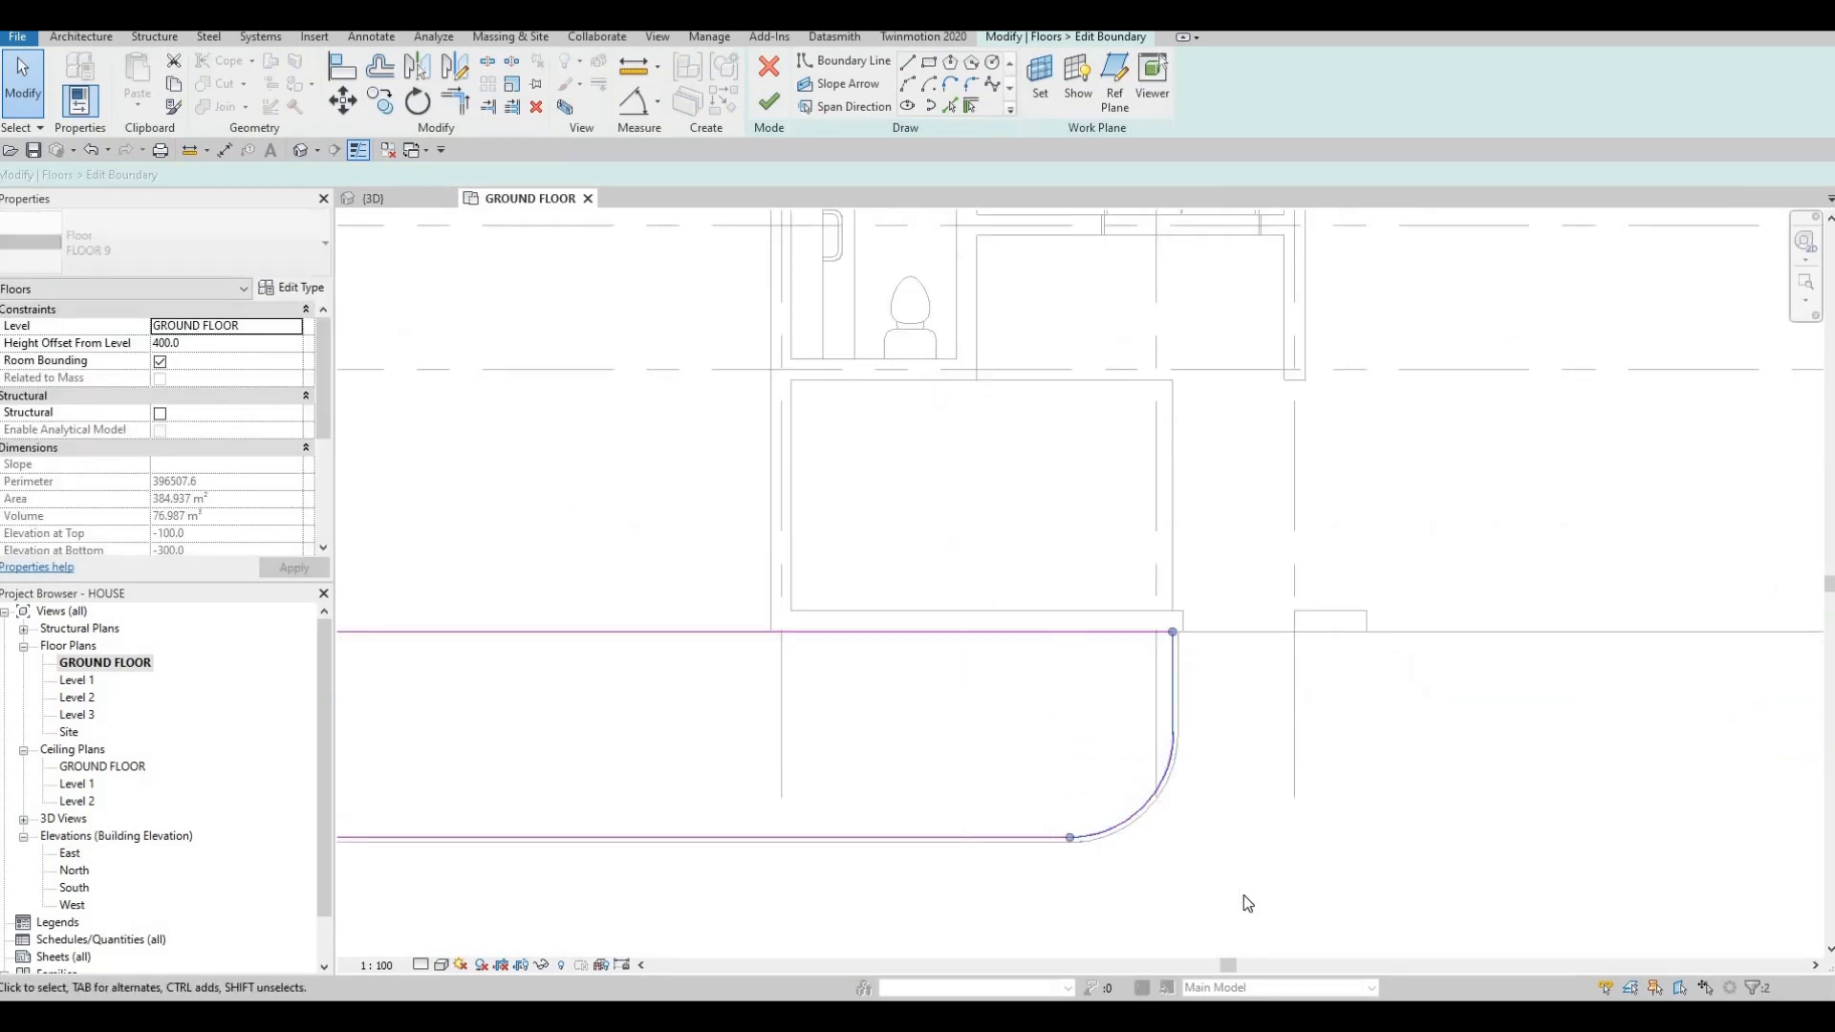
key("Left")
key("Left")
key("Left")
key("Left")
key("Left")
key("Left")
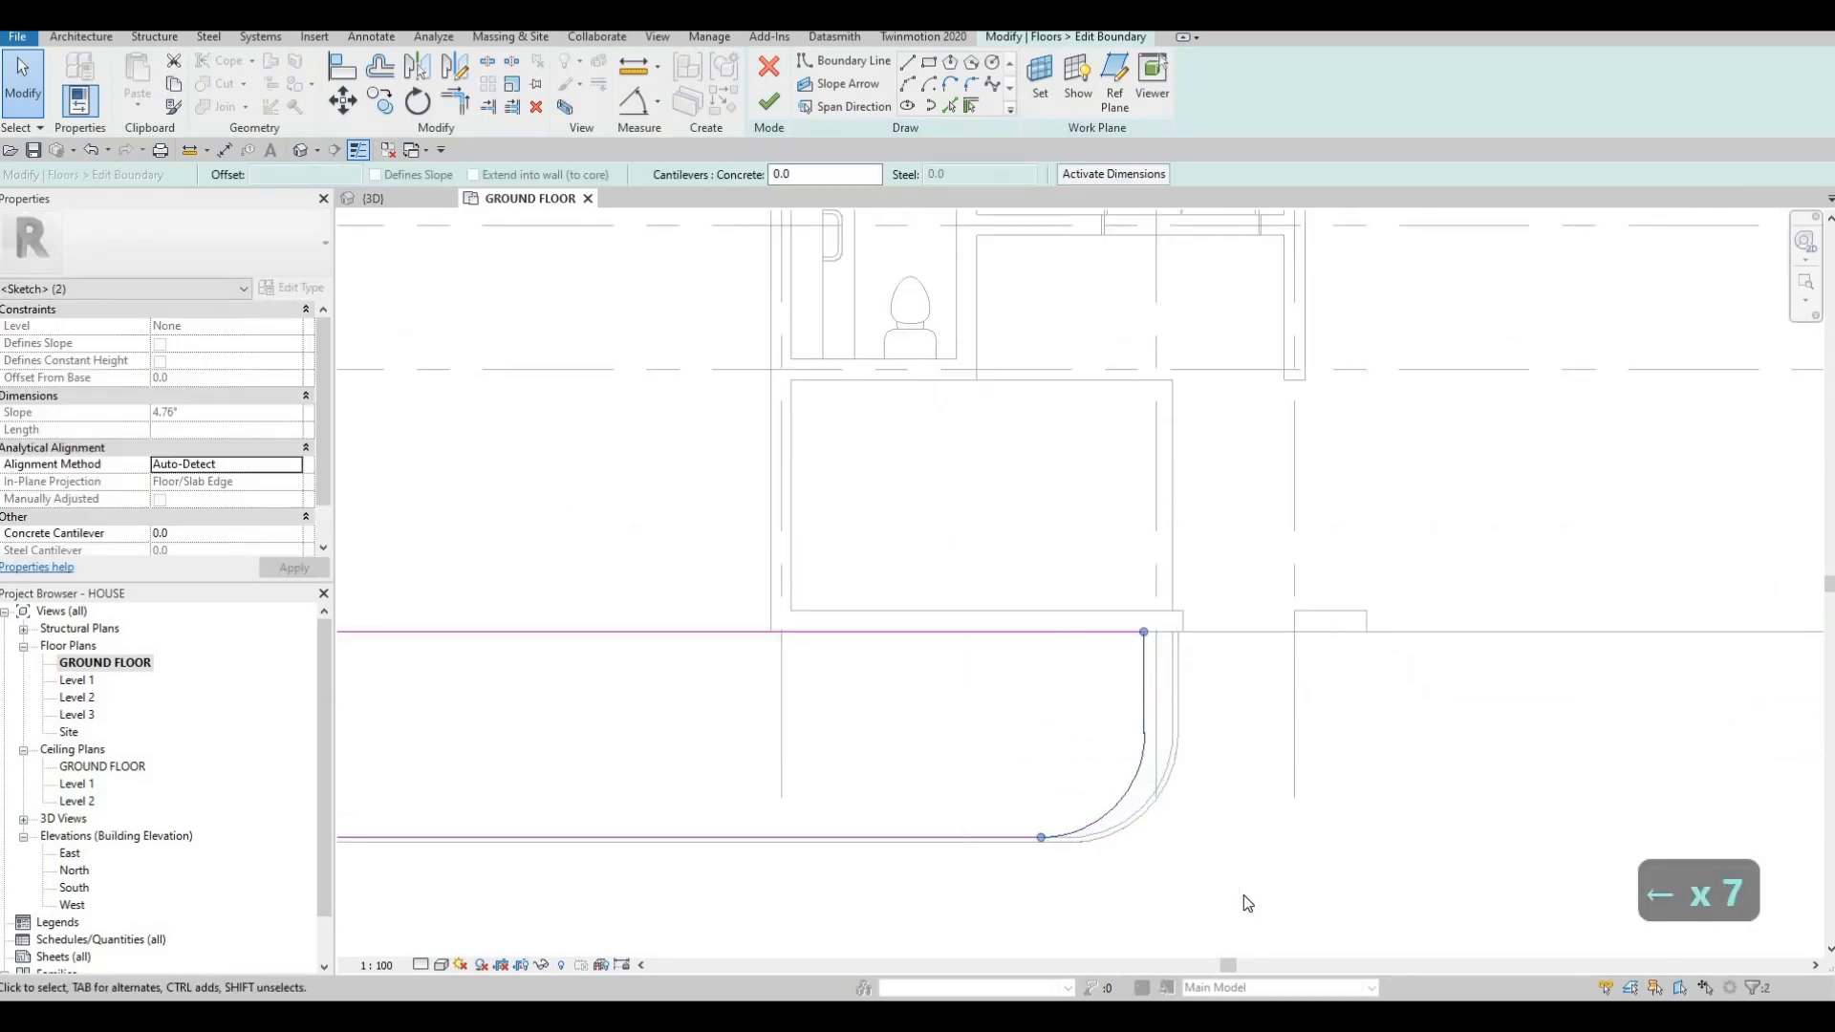
key("Left")
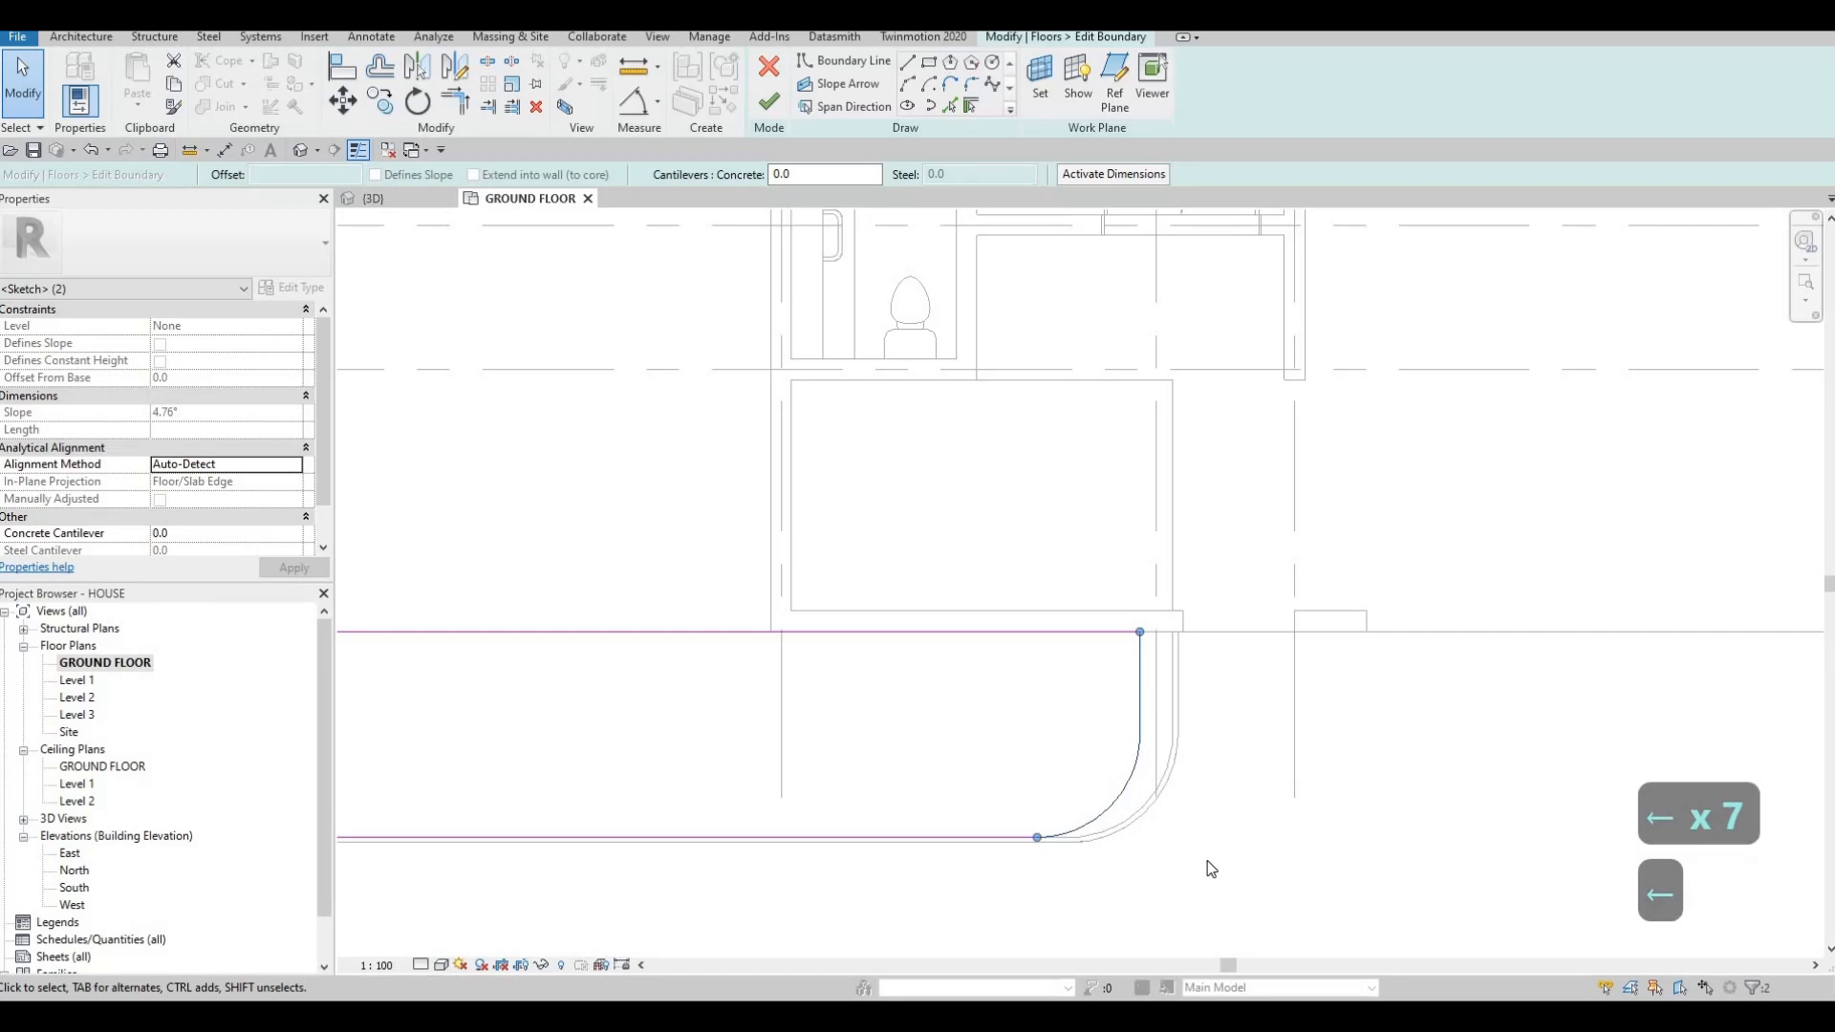
key("Right")
key("Right")
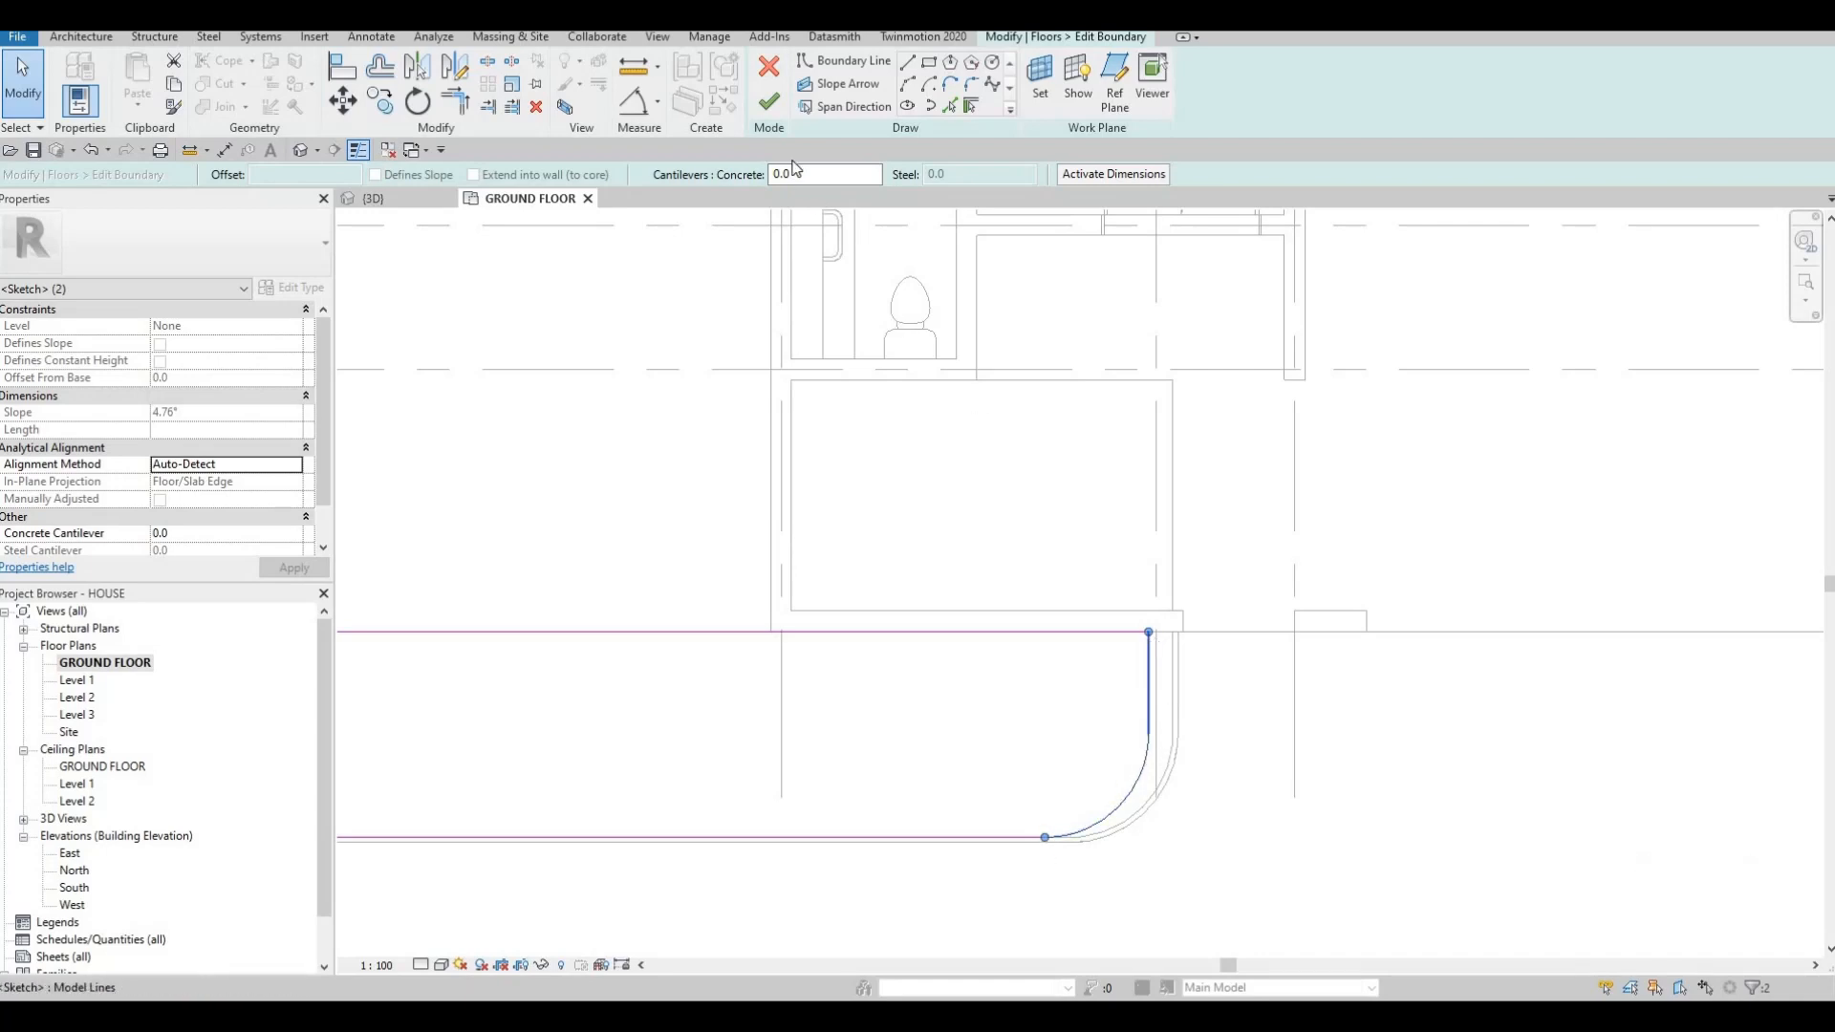
left_click(773, 115)
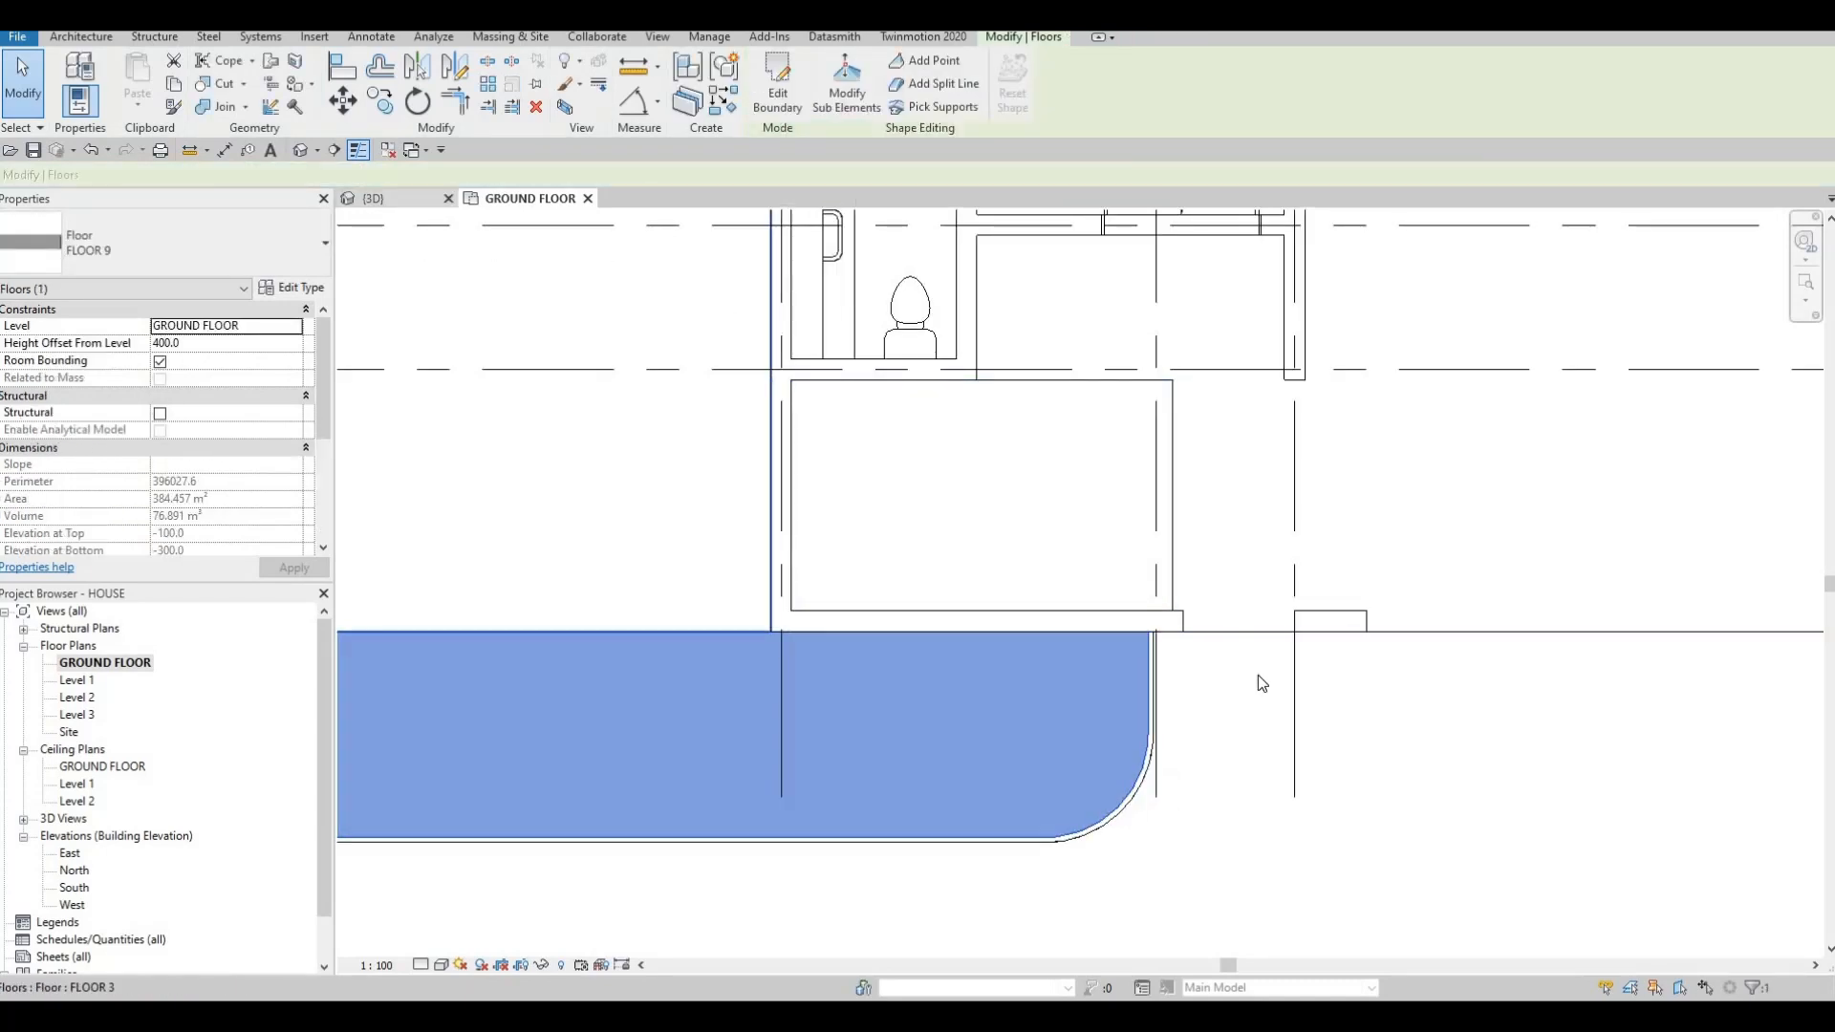
key("Escape")
key("Escape")
Check the shortened sidewalk in the 3D view, and open the South elevation at the right front wall.
left_click(416, 200)
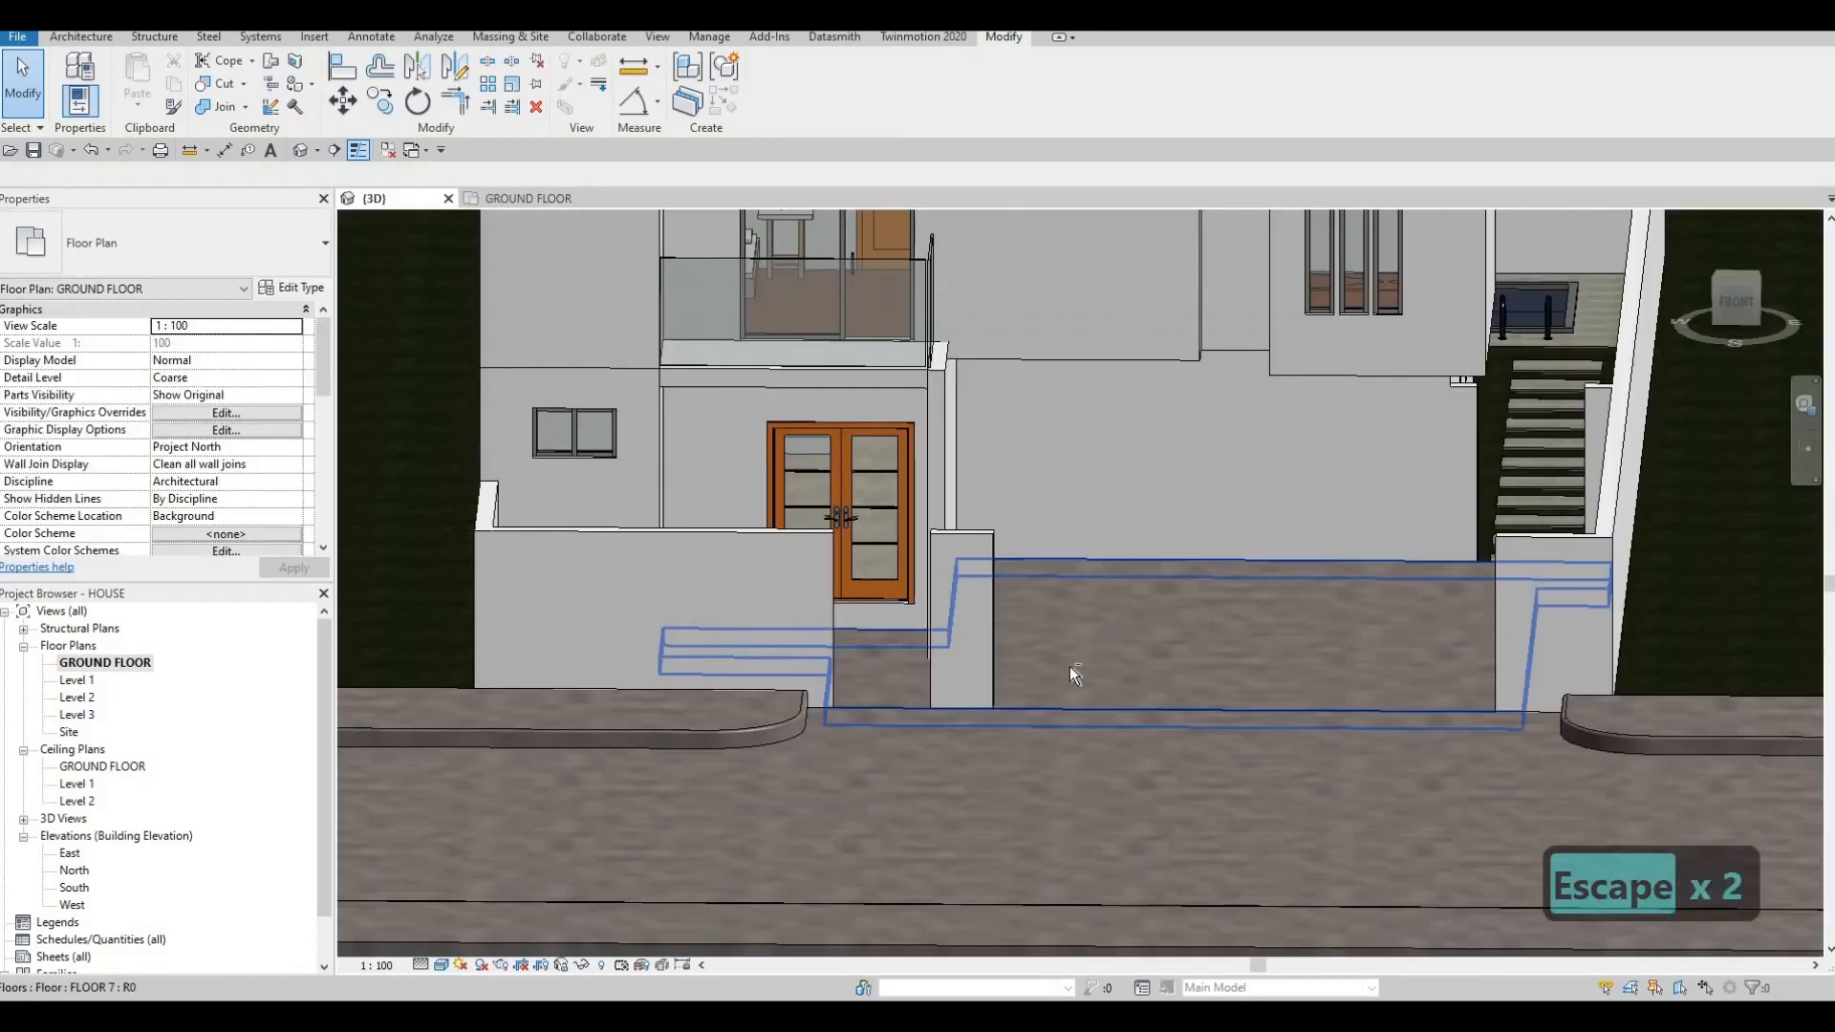
middle_click_drag(1070, 668, 853, 630, "shift")
scroll(848, 627, "down", 1)
scroll(845, 686, "up", 2)
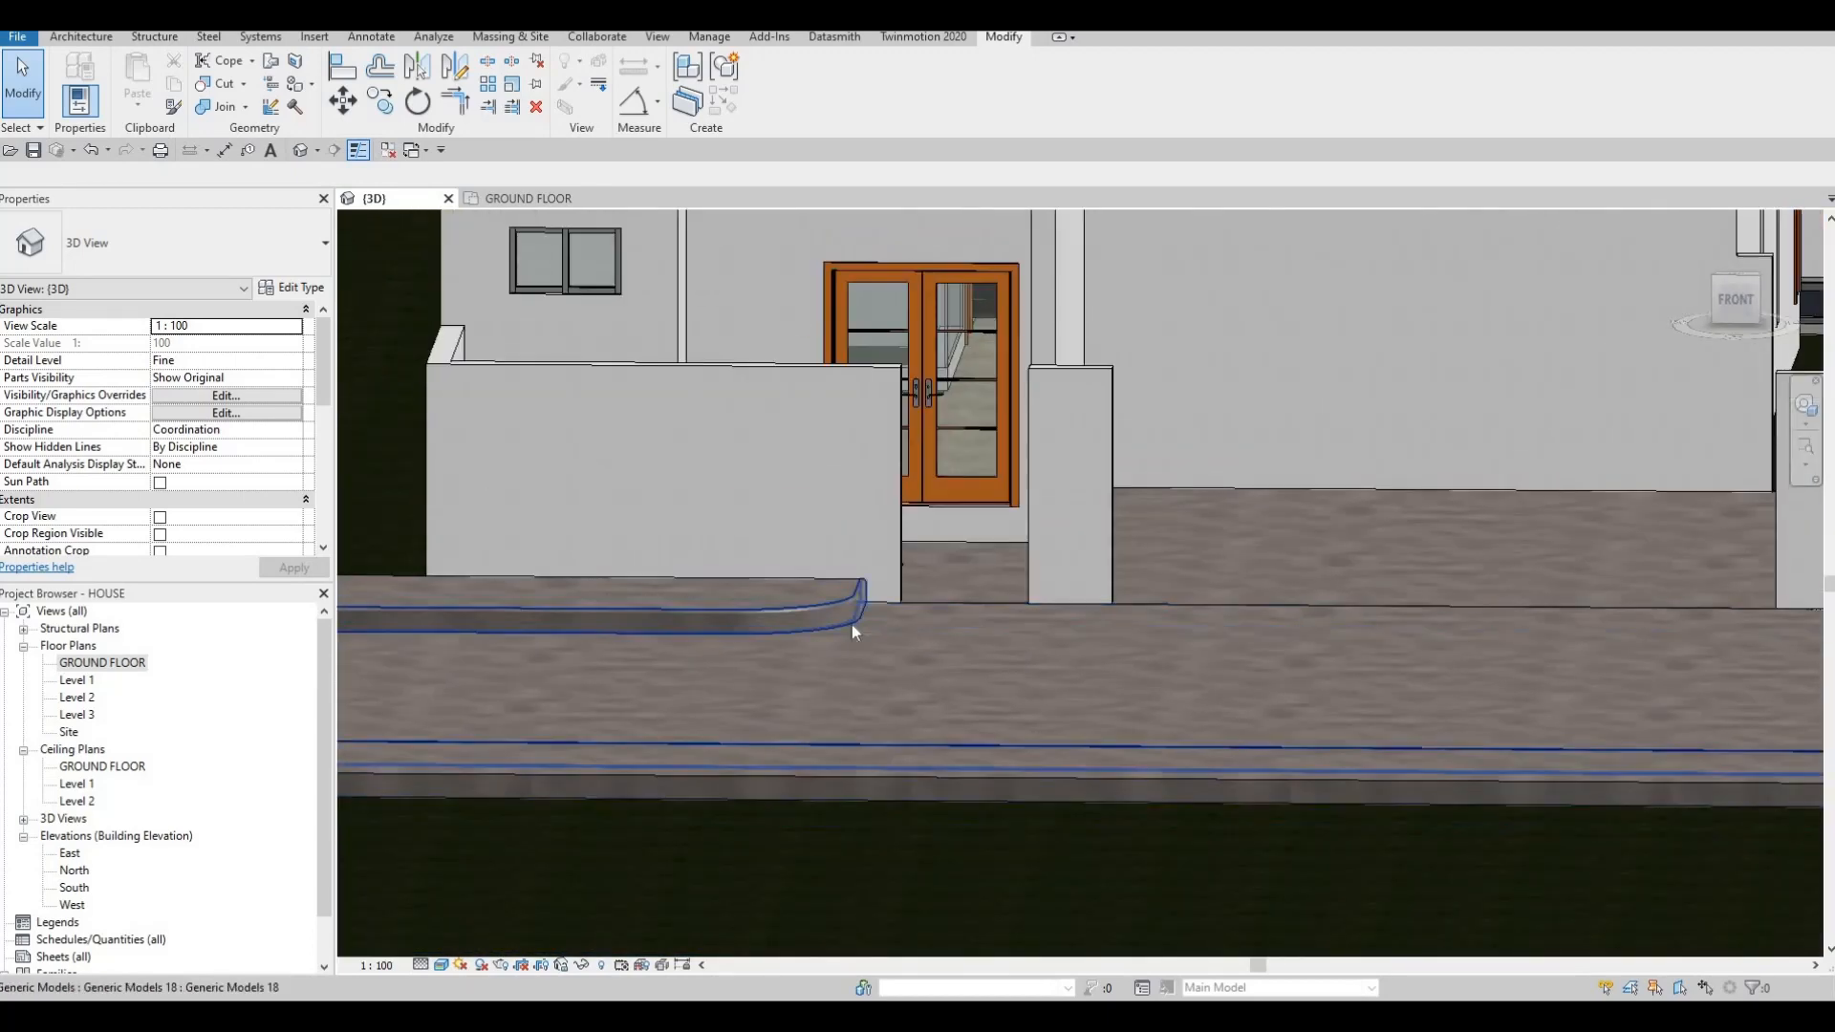
mouse_move(925, 680)
middle_mouse_down("shift")
mouse_move(882, 727)
mouse_move(1075, 729)
mouse_move(917, 682)
middle_mouse_up("shift")
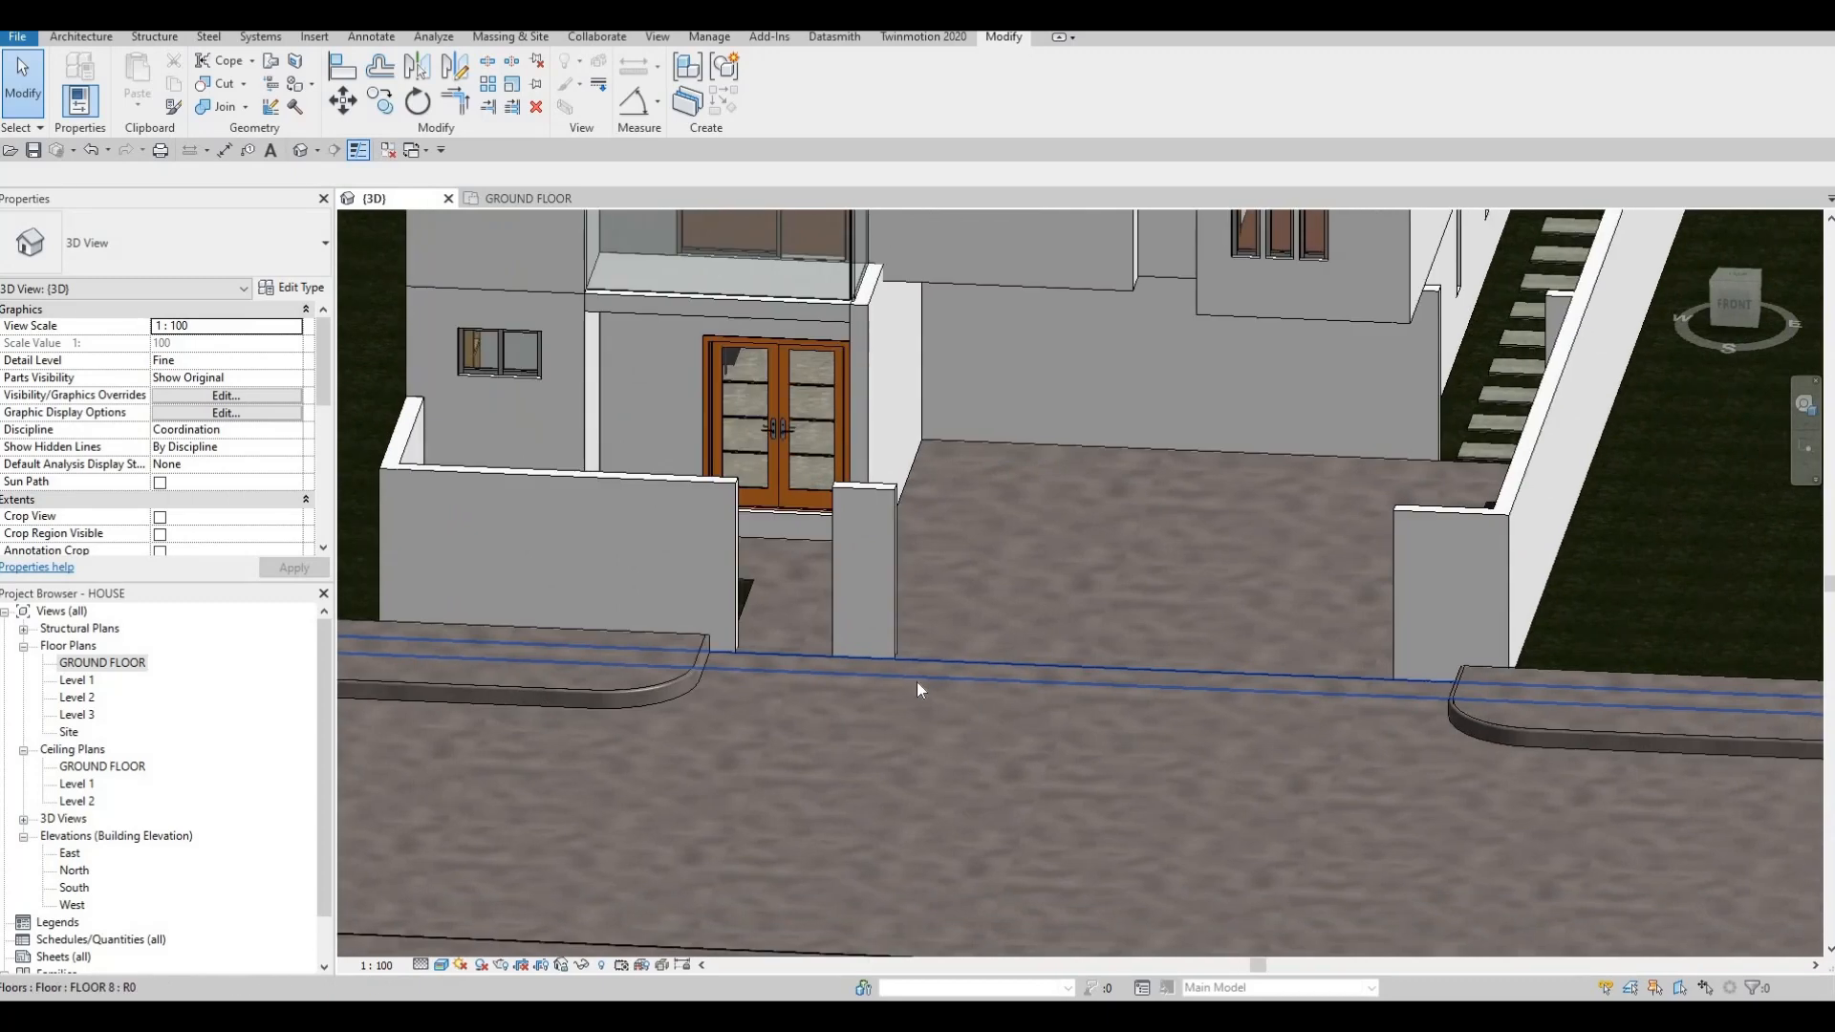
double_click(74, 888)
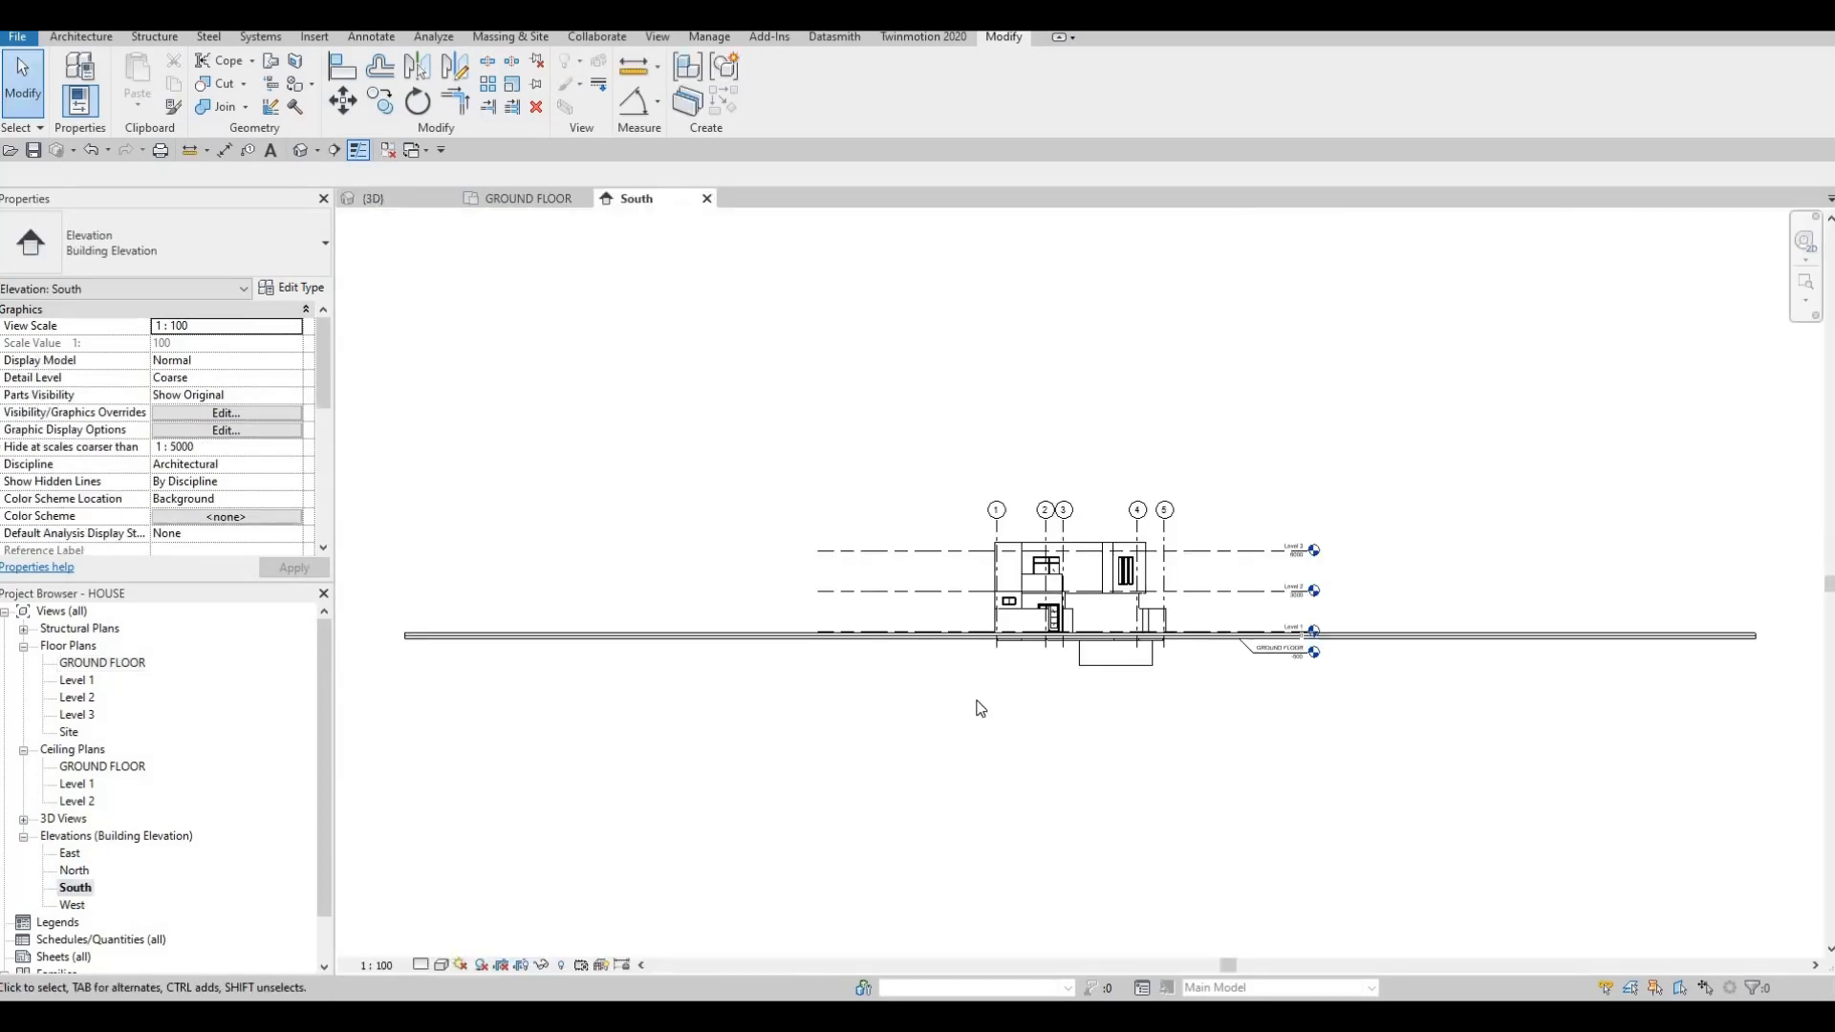
scroll(1023, 696, "up", 5)
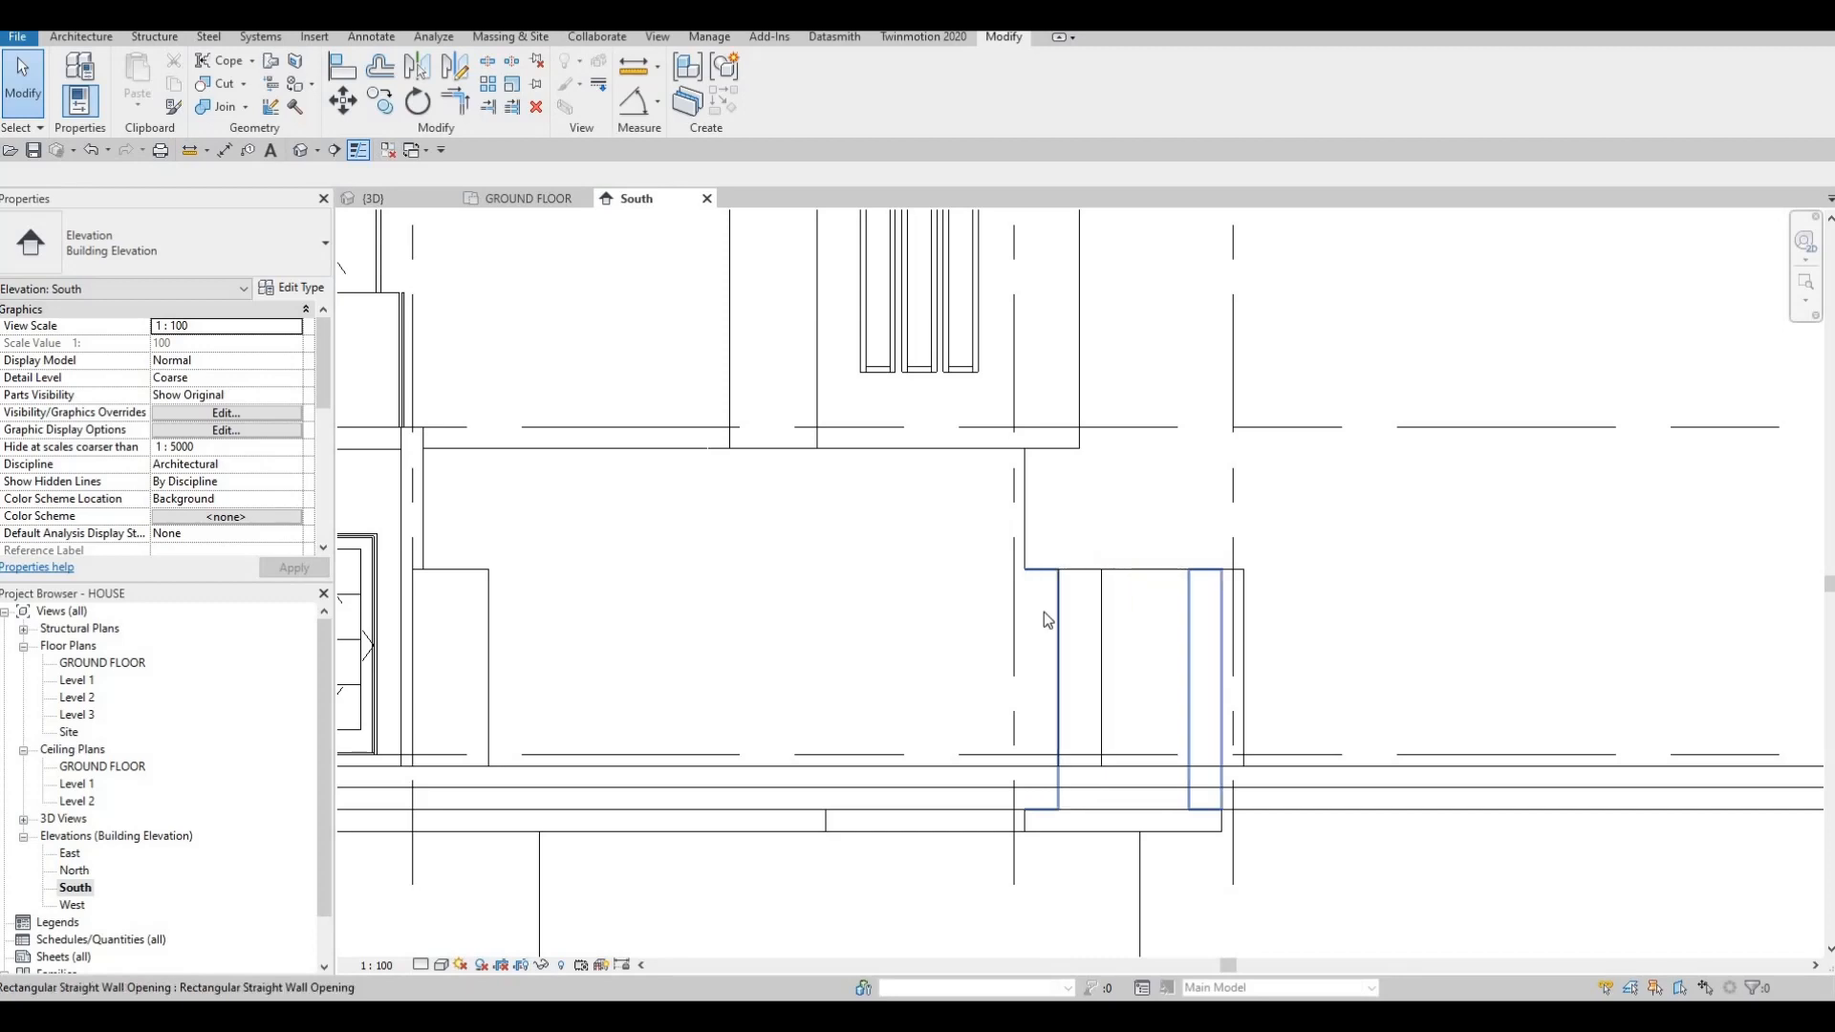
left_click(1132, 651)
right_click(1129, 647)
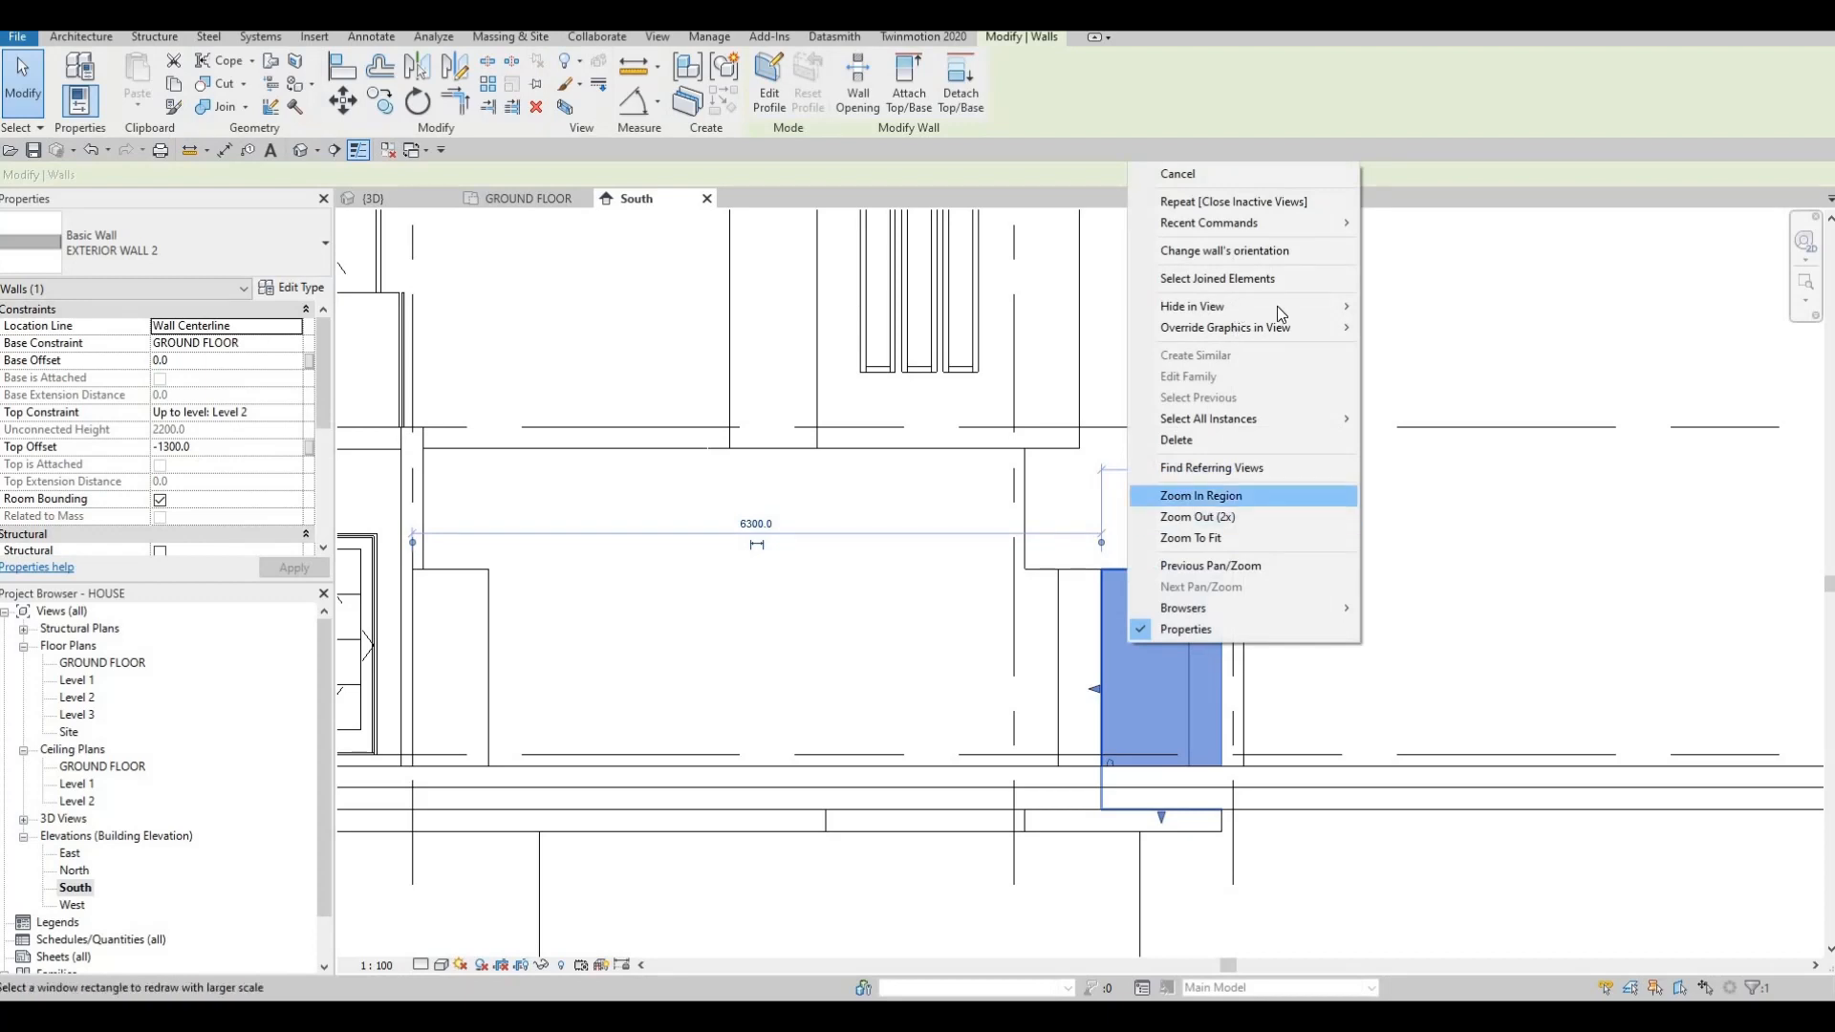
key("Escape")
key("Escape")
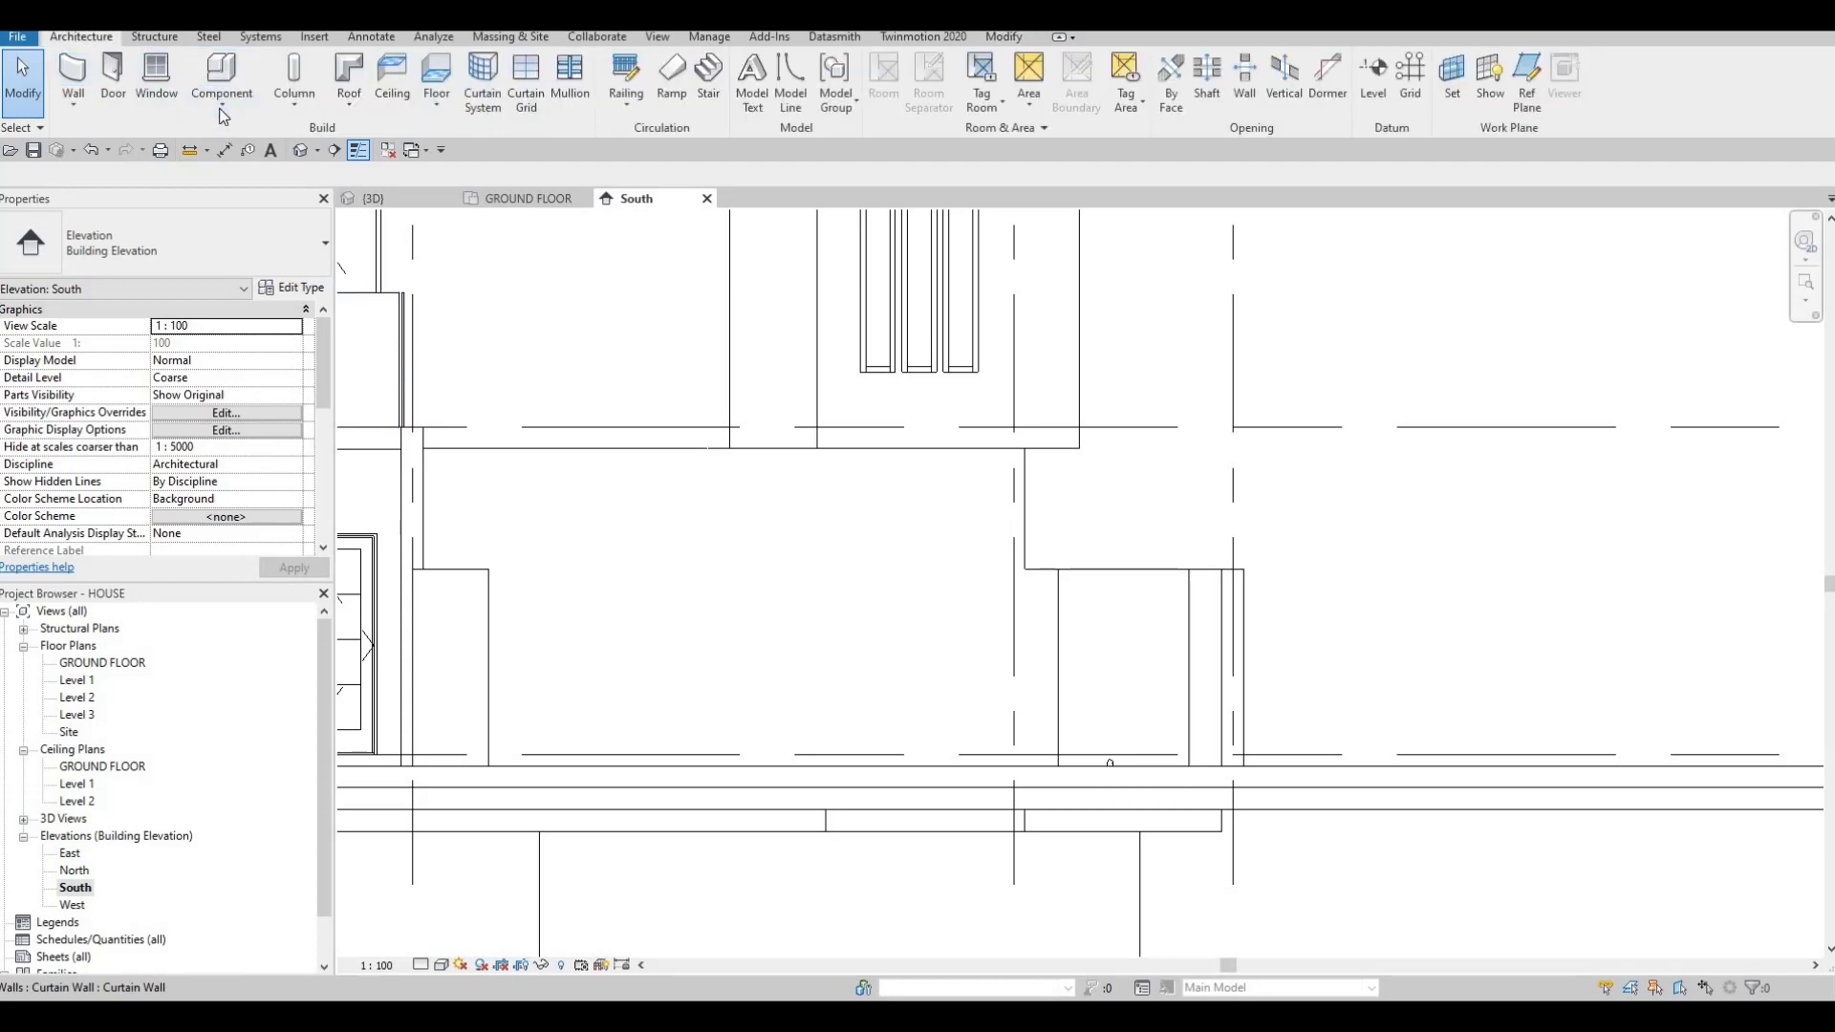
Start a Generic Models in-place component with an extrusion whose work plane is the front face of EXTERIOR WALL 2.
left_click(220, 110)
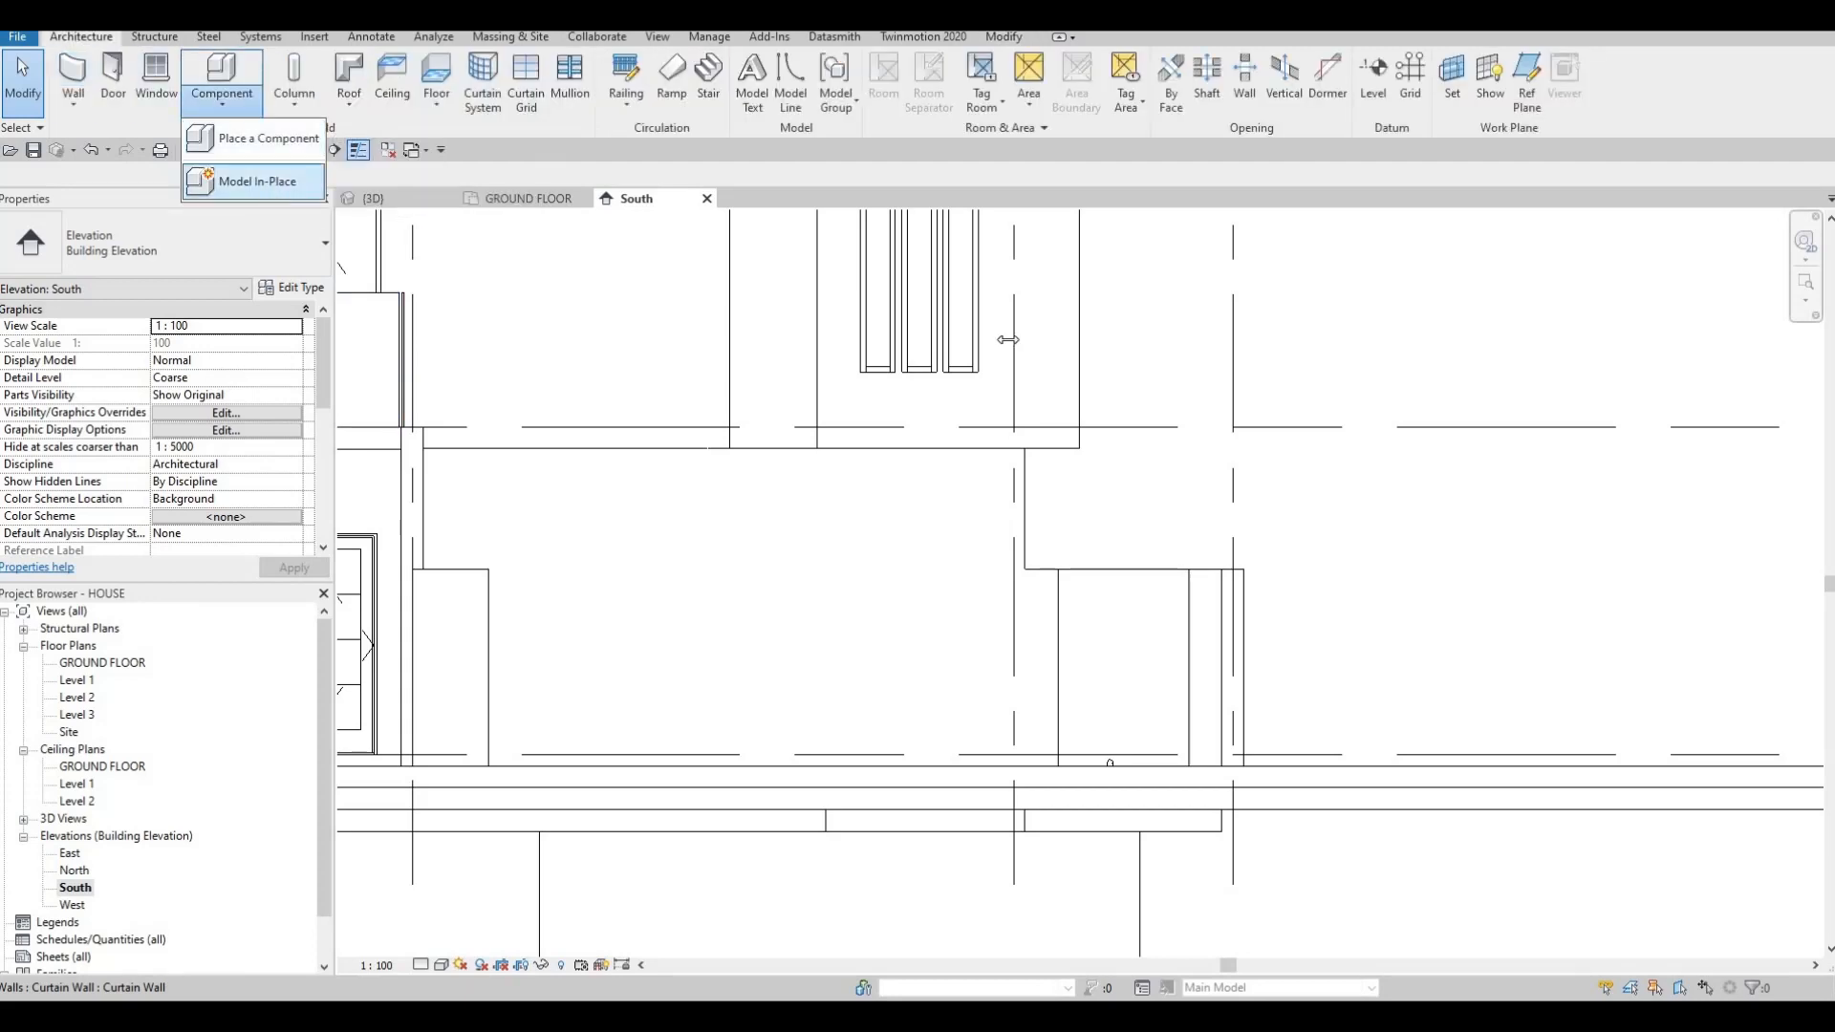
left_click(272, 192)
scroll(1110, 401, "down", 3)
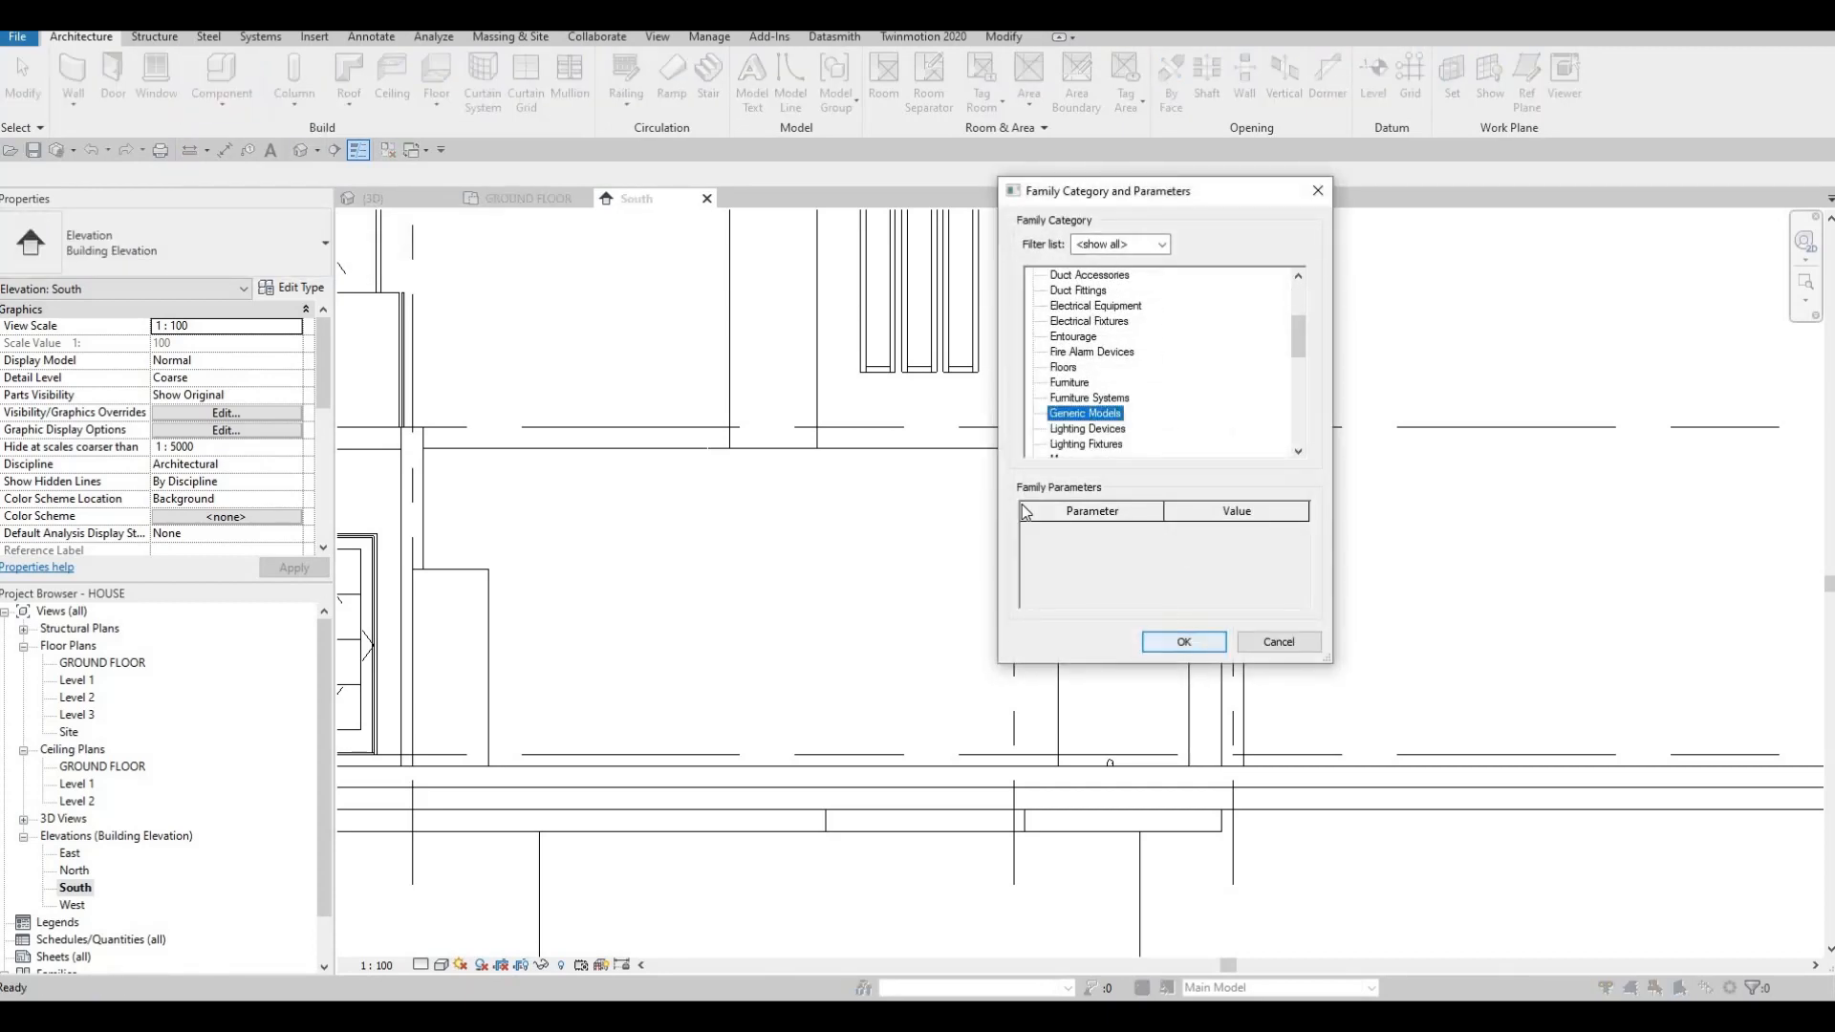
left_click(1184, 641)
left_click(921, 543)
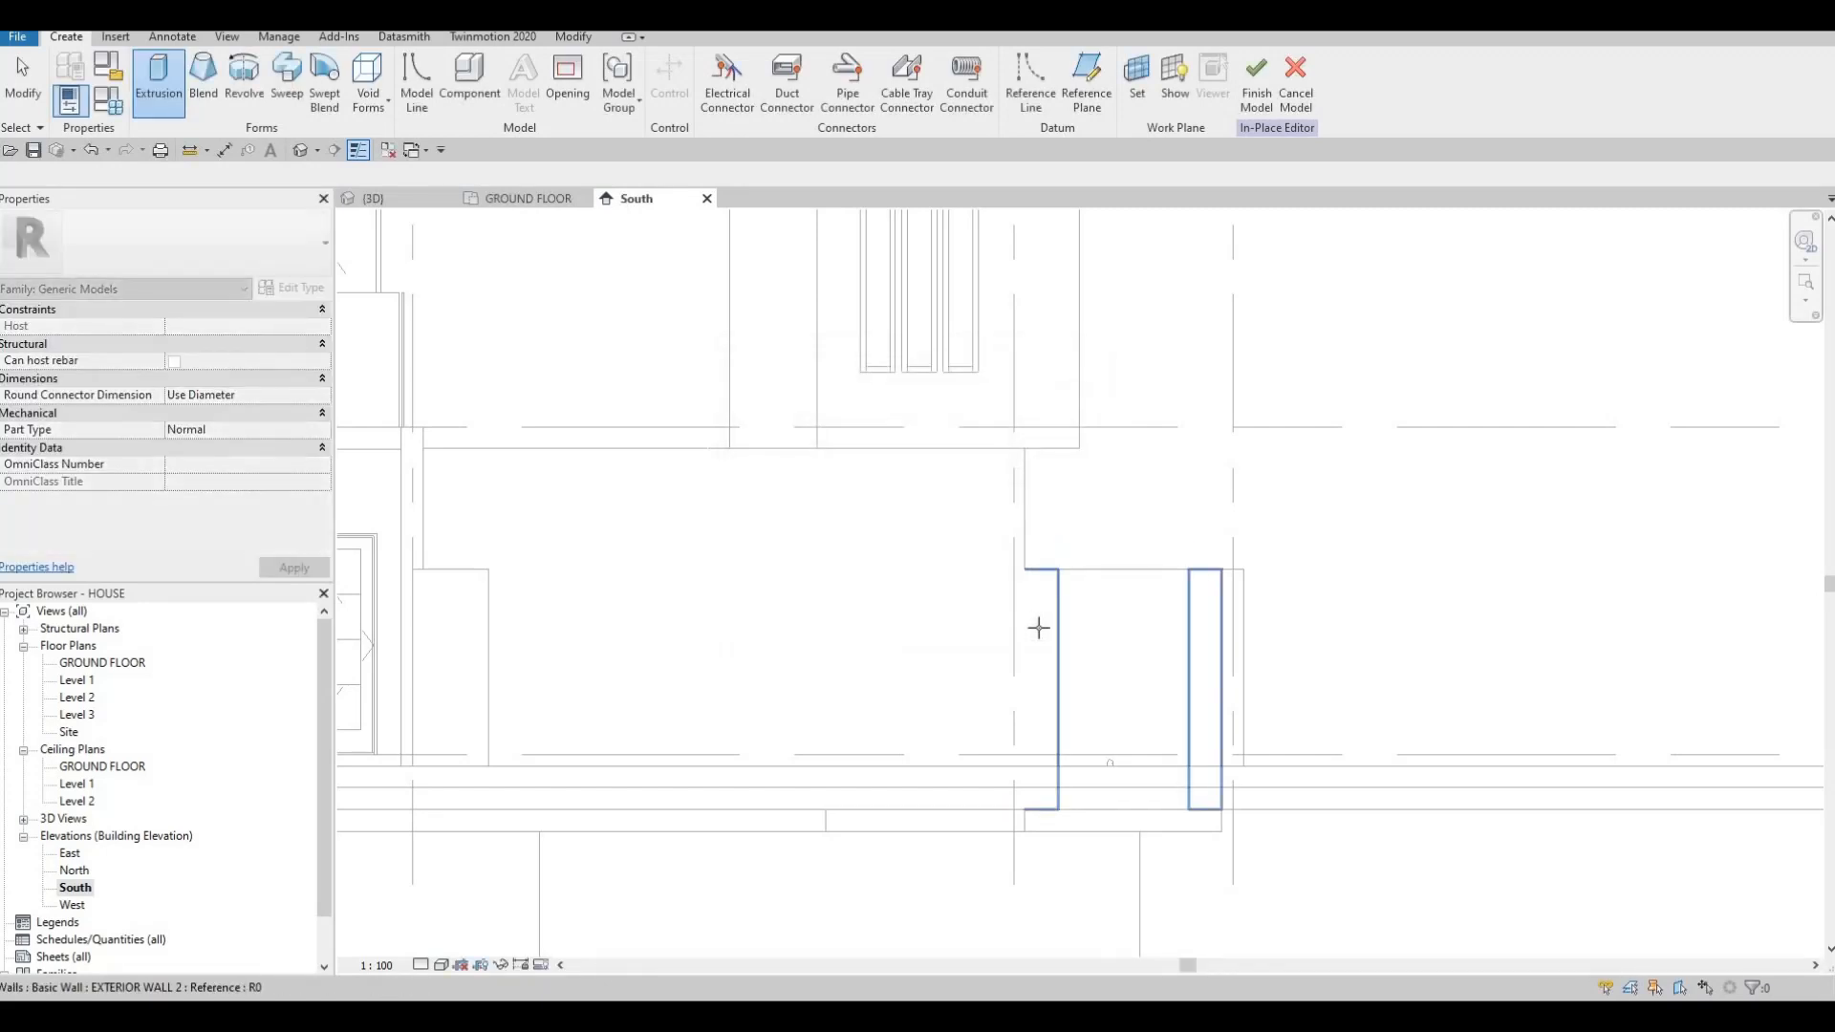
left_click(1037, 626)
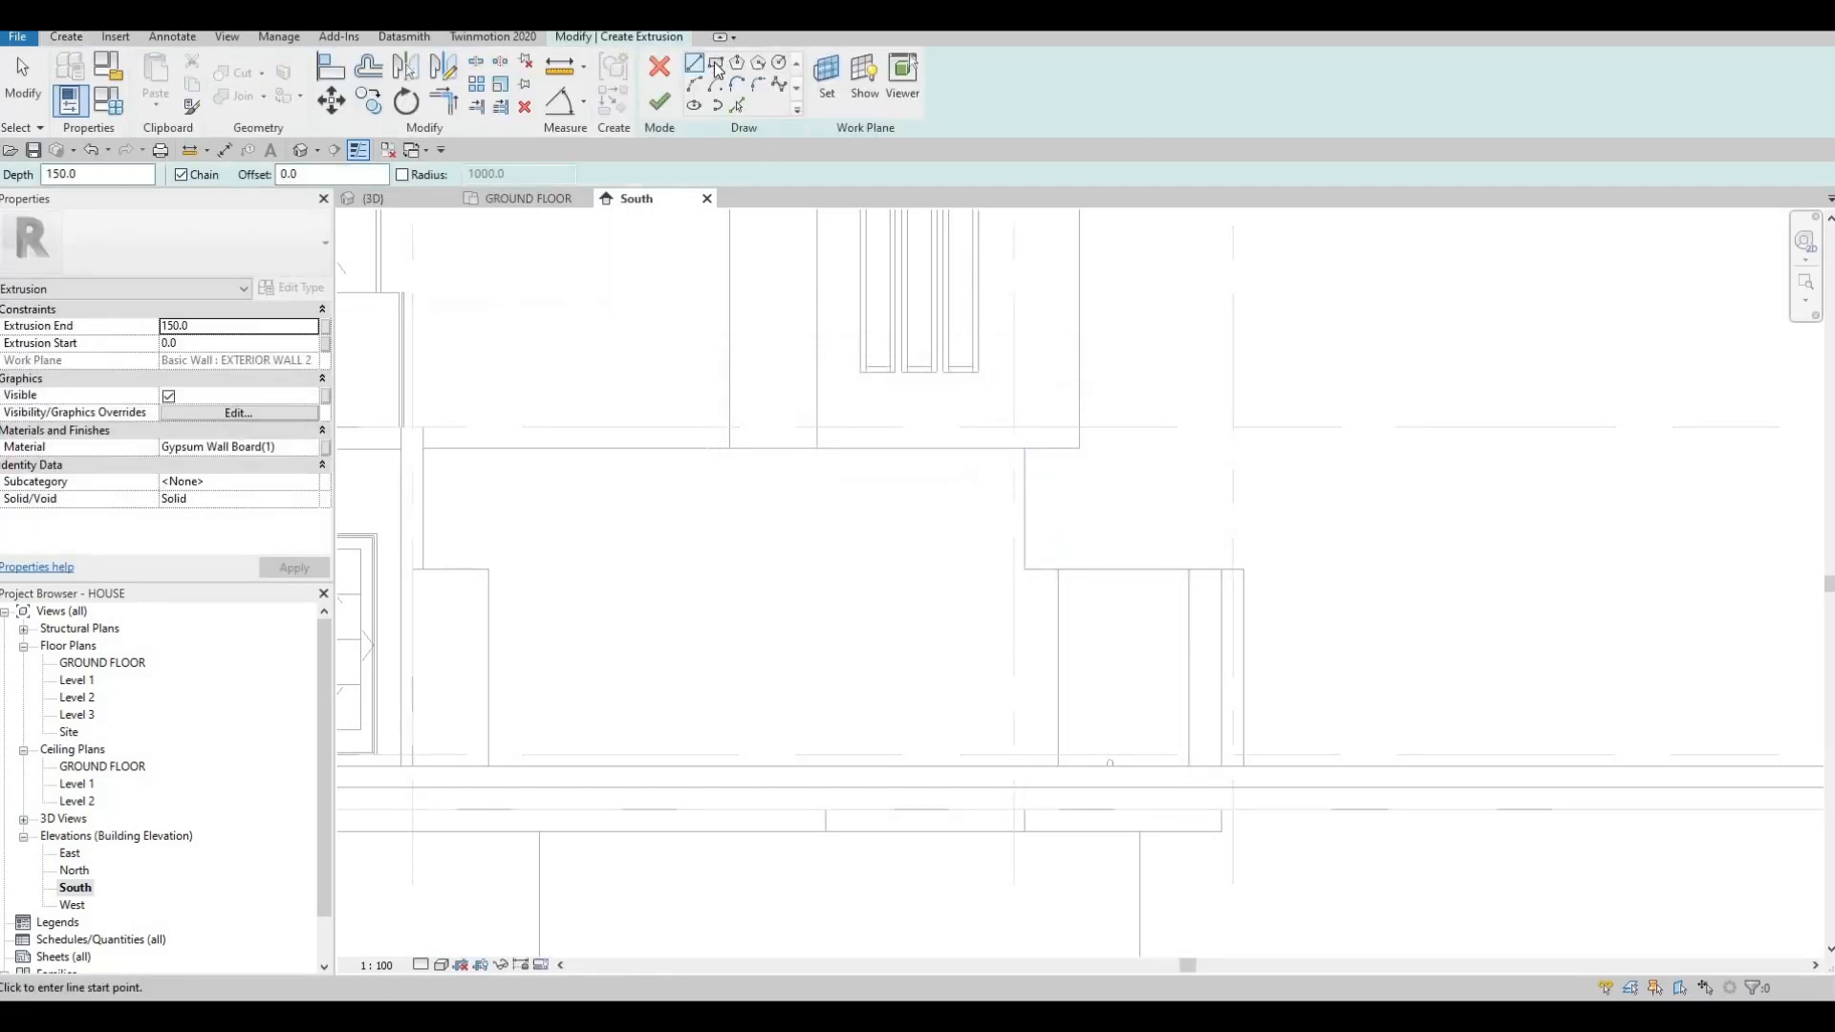
Set the extrusion's material to Aluminum, Anodized Silver from the AEC Metal materials.
left_click(318, 449)
left_click(312, 447)
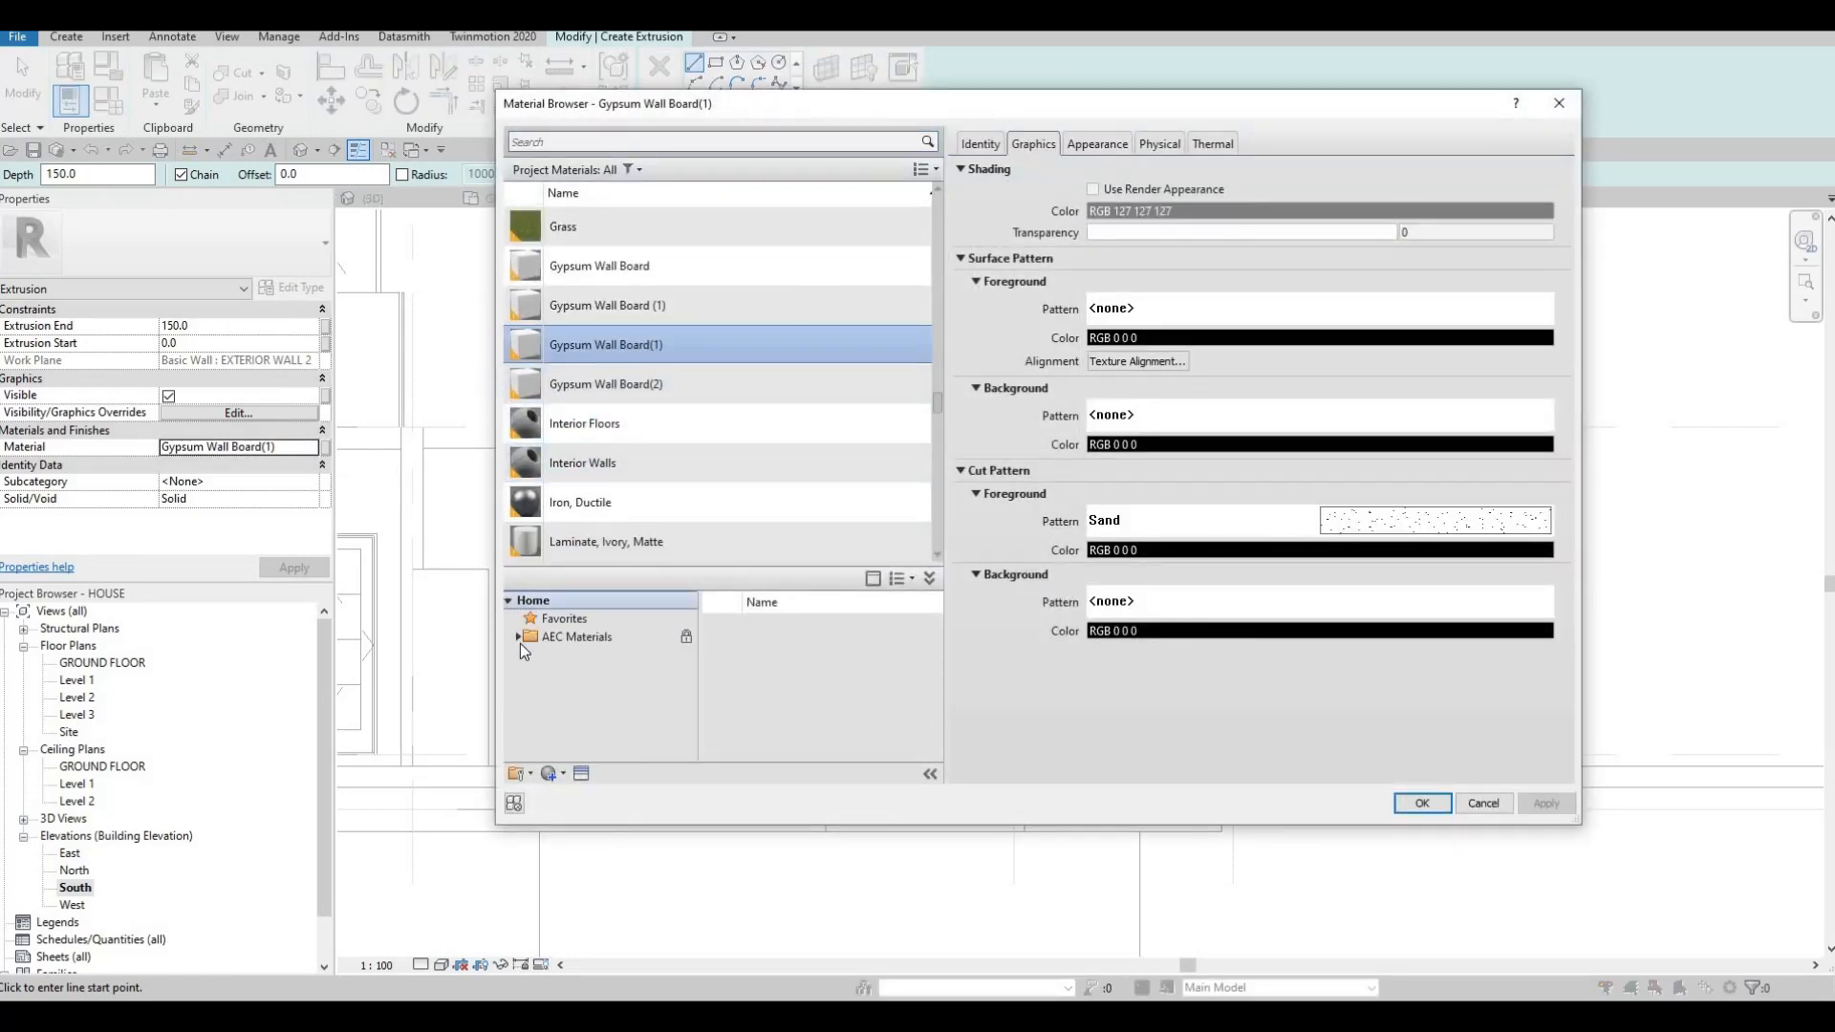
left_click(519, 640)
scroll(572, 715, "down", 4)
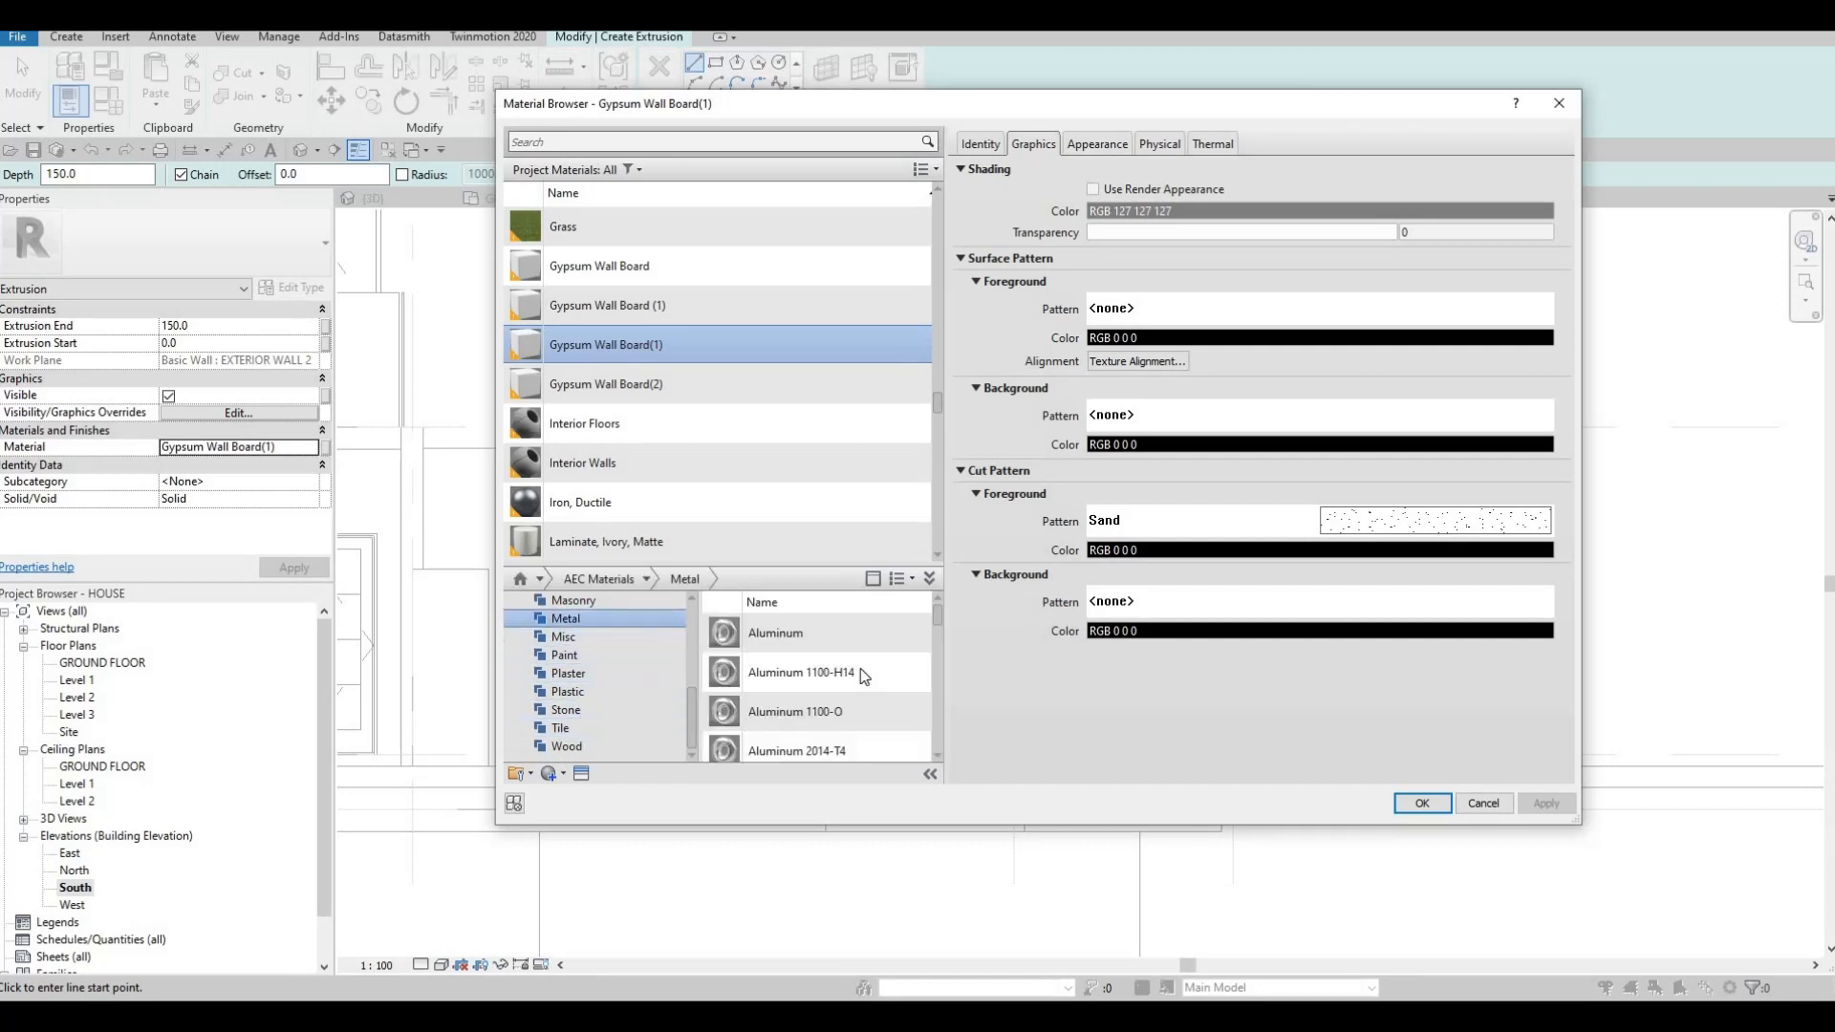
left_click(568, 618)
scroll(864, 673, "down", 2)
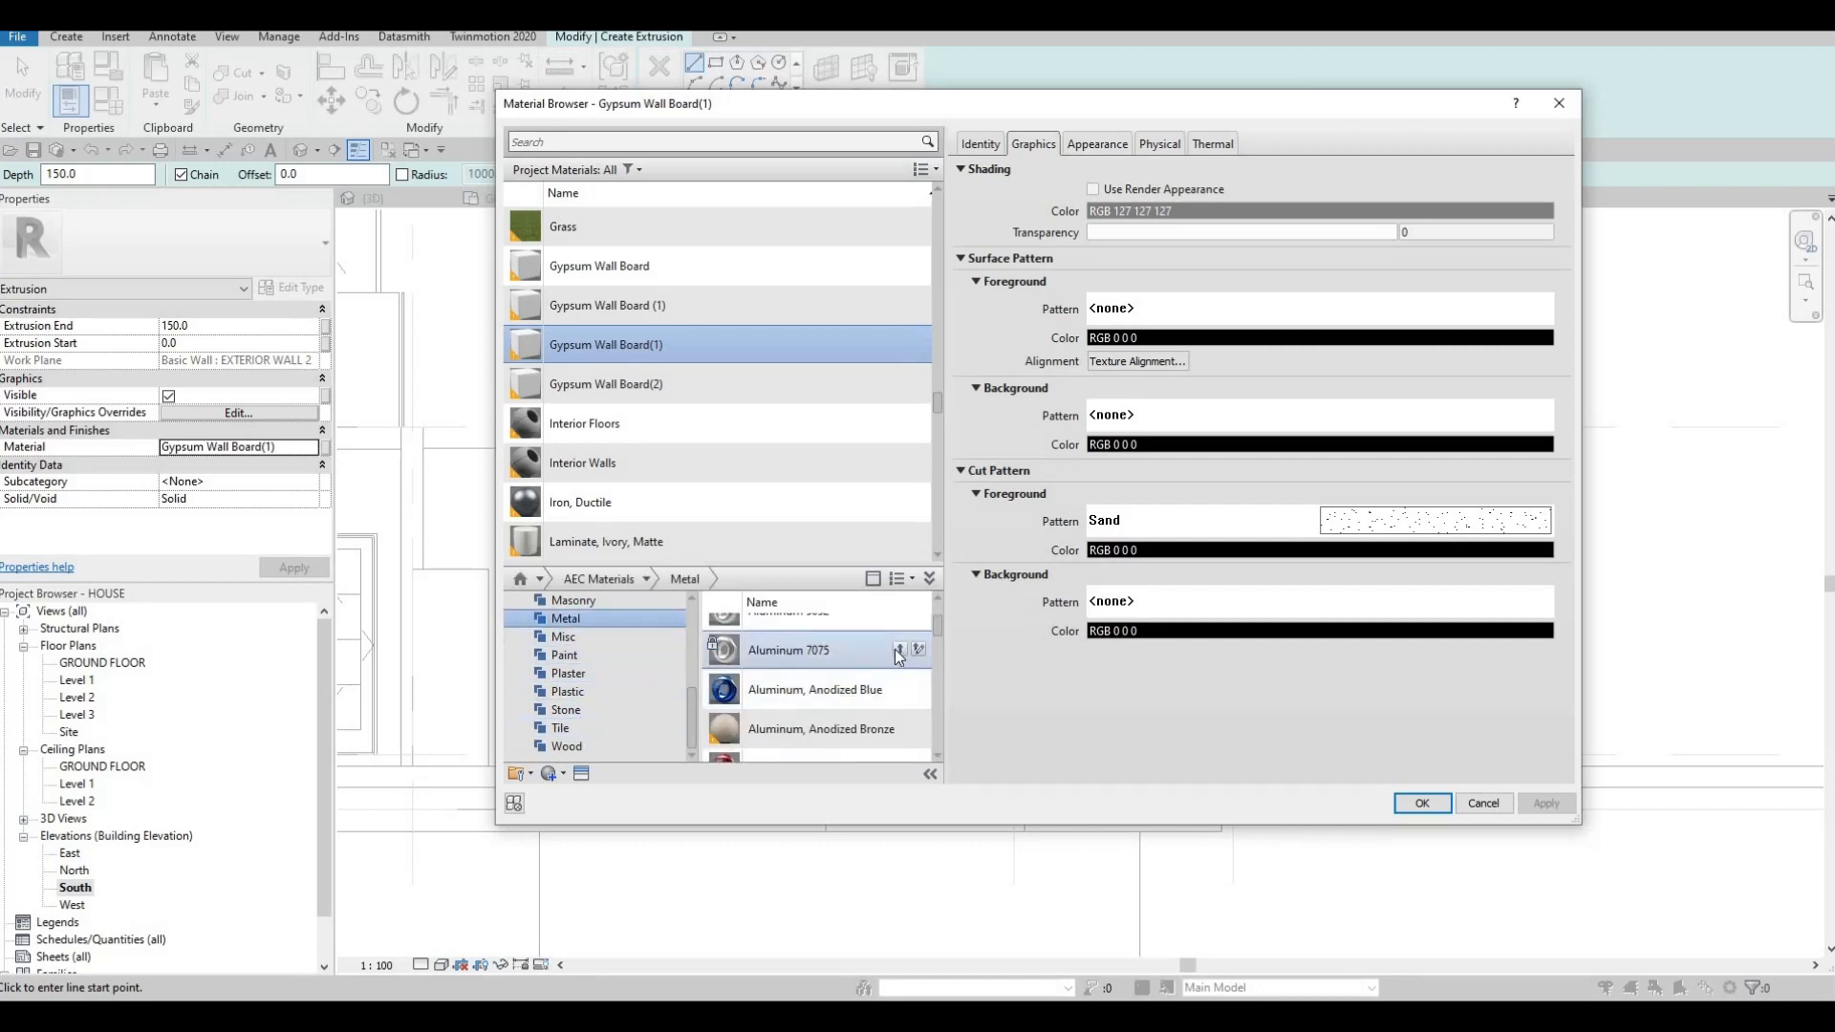
left_click(900, 651)
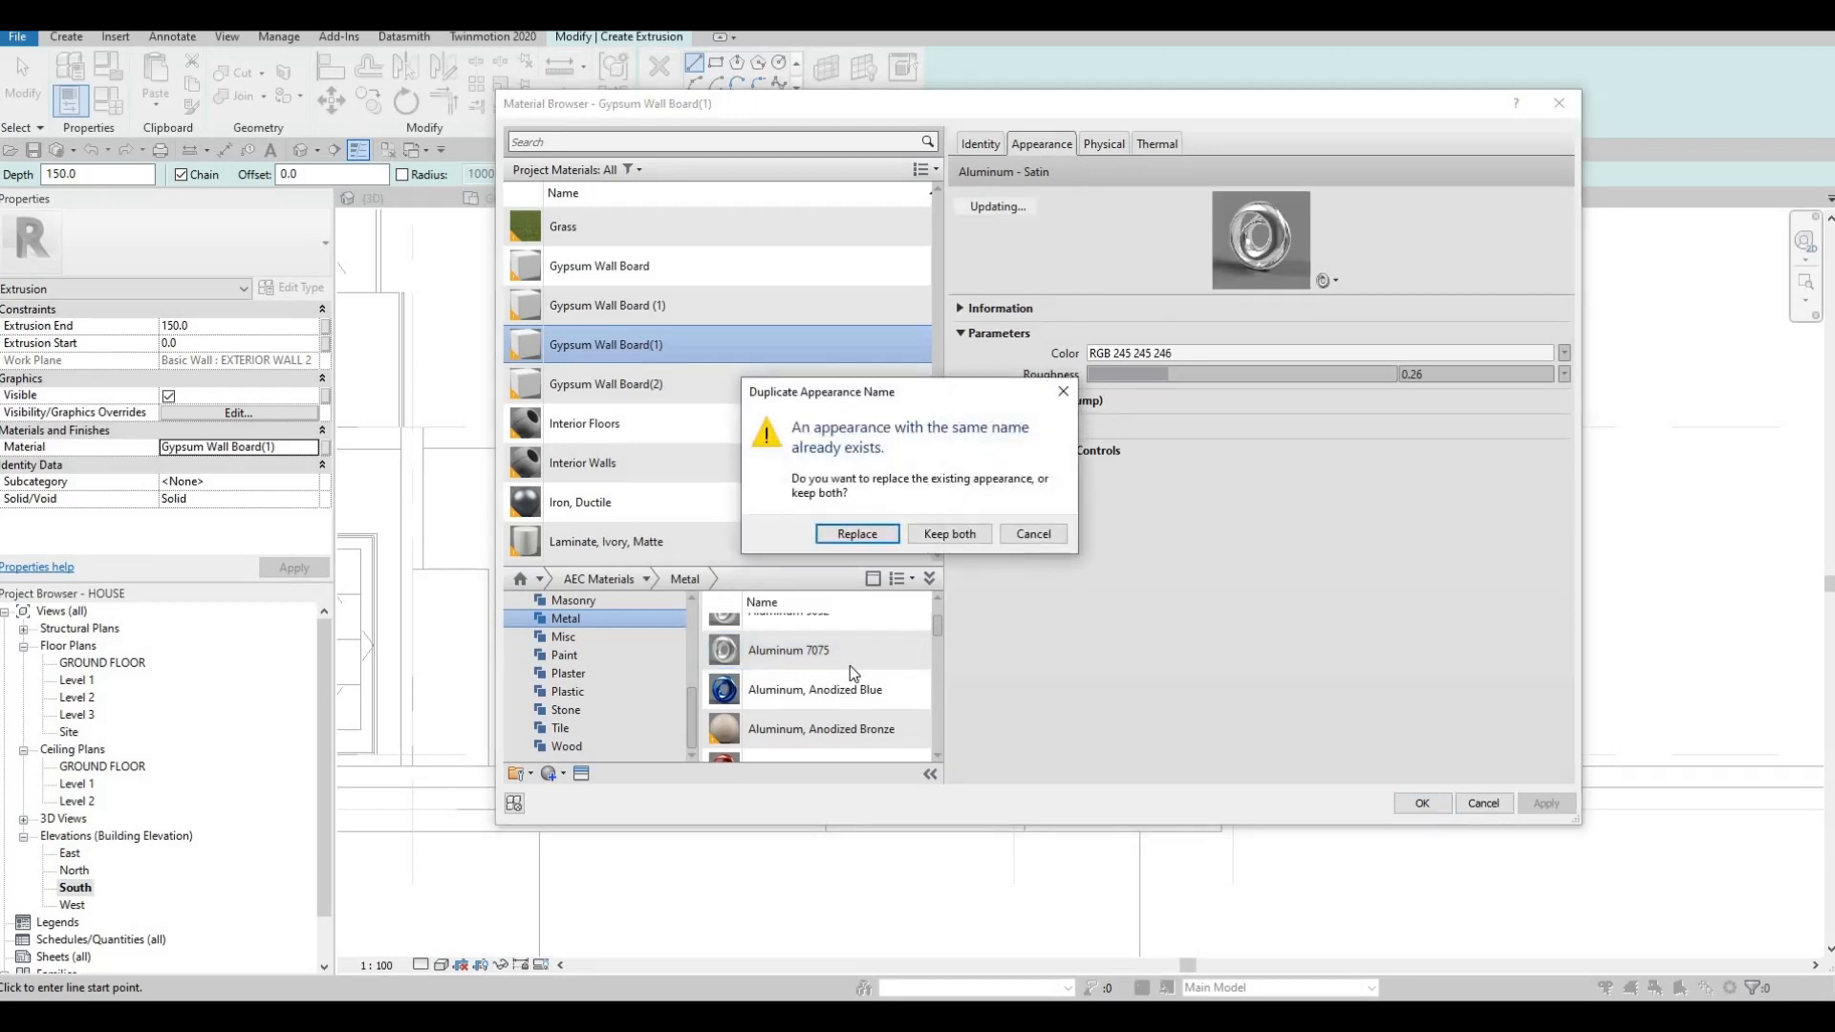
key("Escape")
scroll(885, 684, "down", 3)
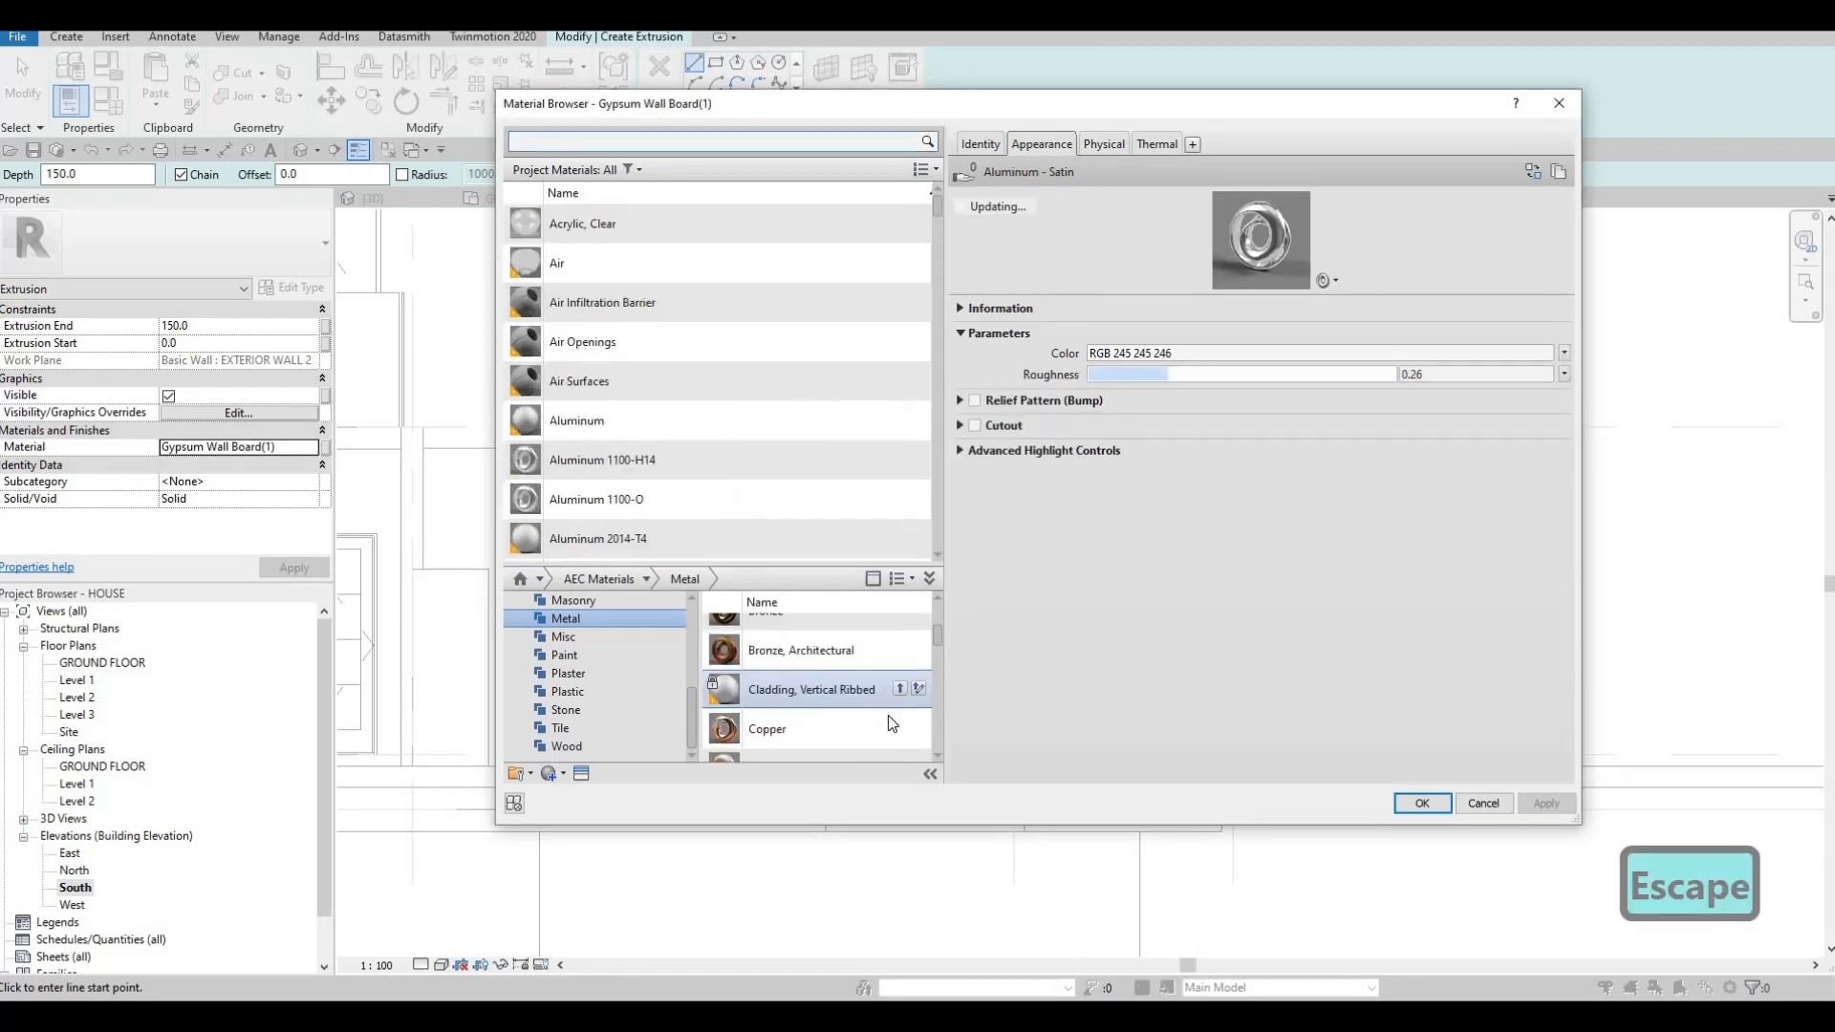
scroll(887, 717, "up", 2)
left_click(898, 679)
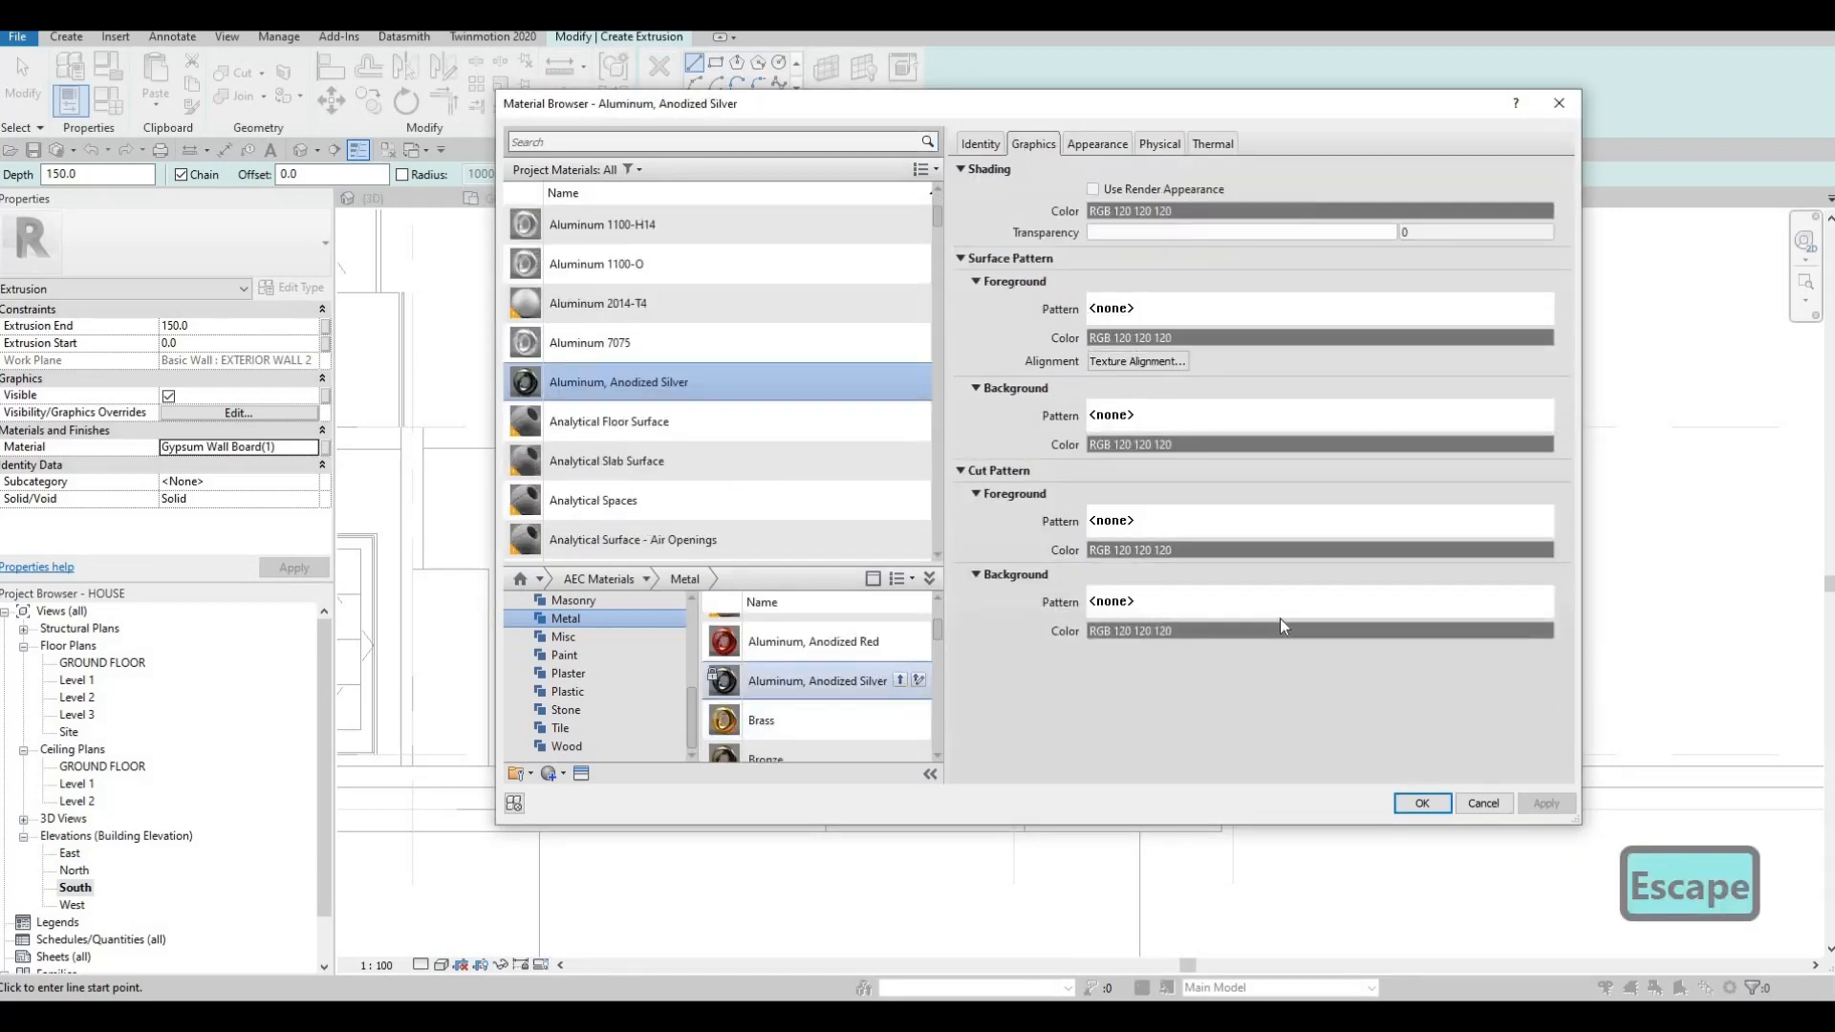
left_click(1423, 803)
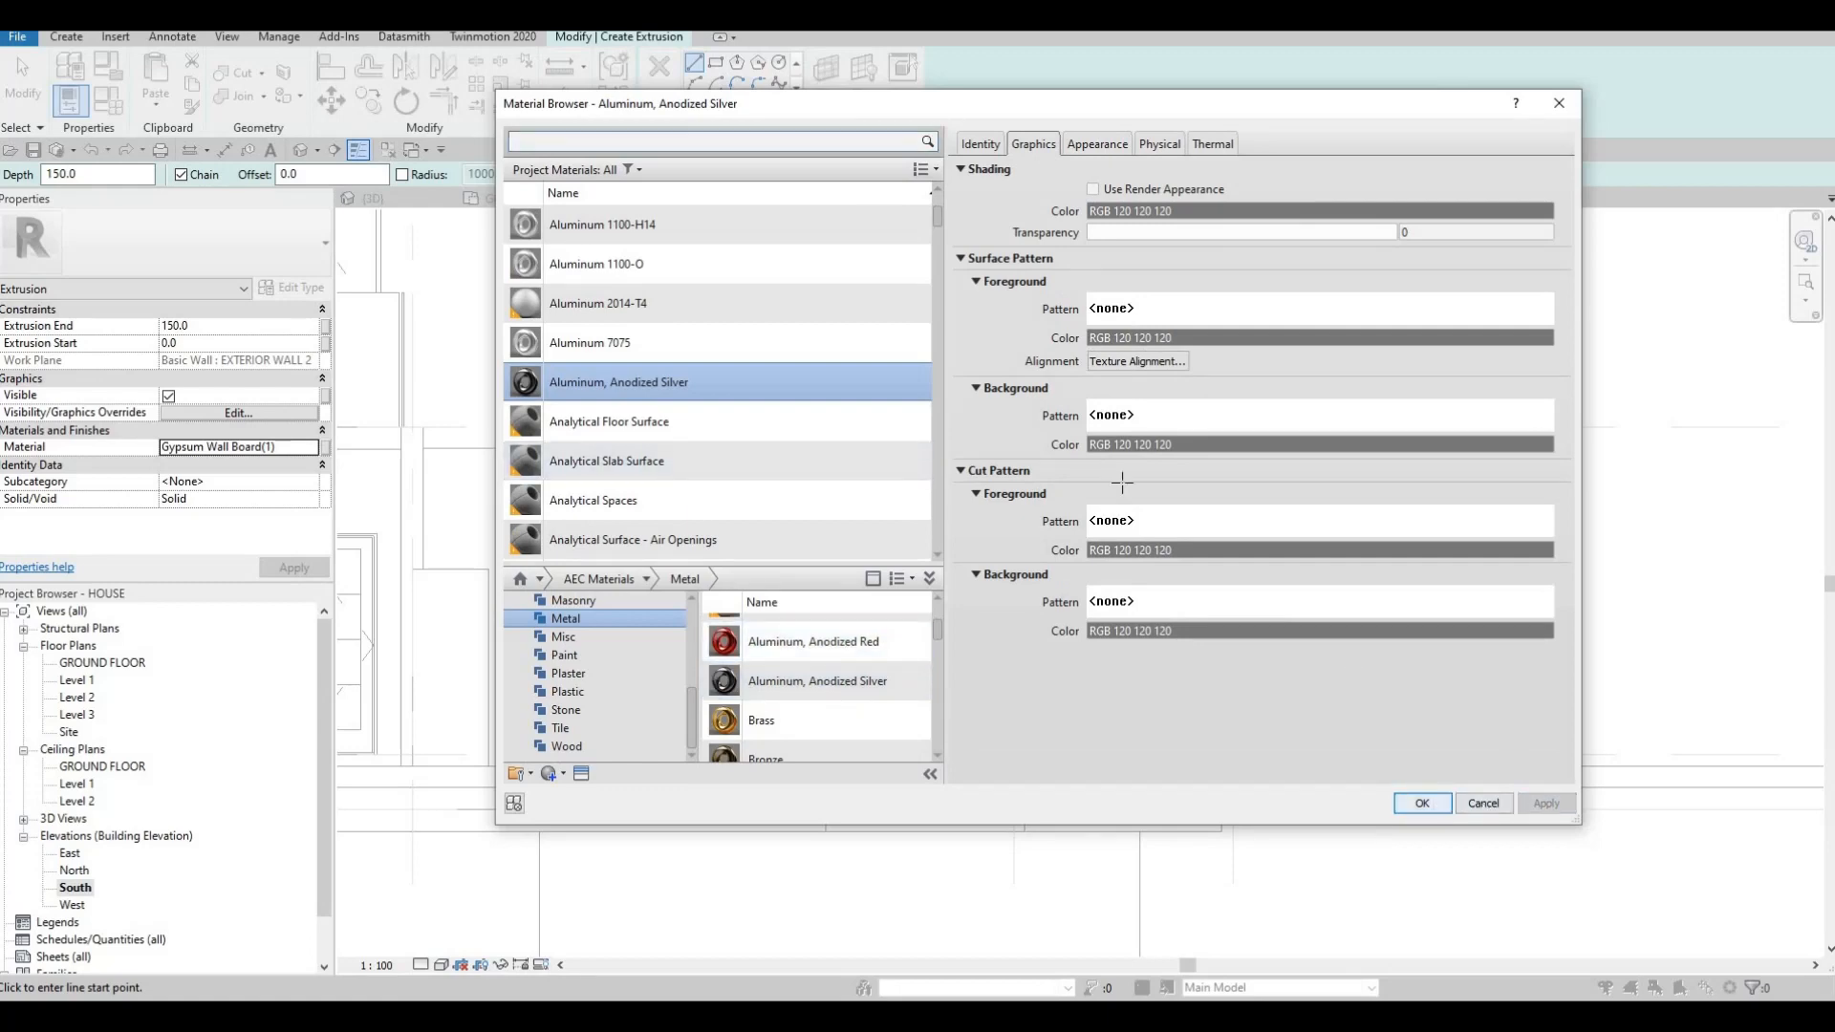
Sketch a rectangle about 1199 mm wide and 1800 mm high between the edges of the right front wall.
left_click(717, 65)
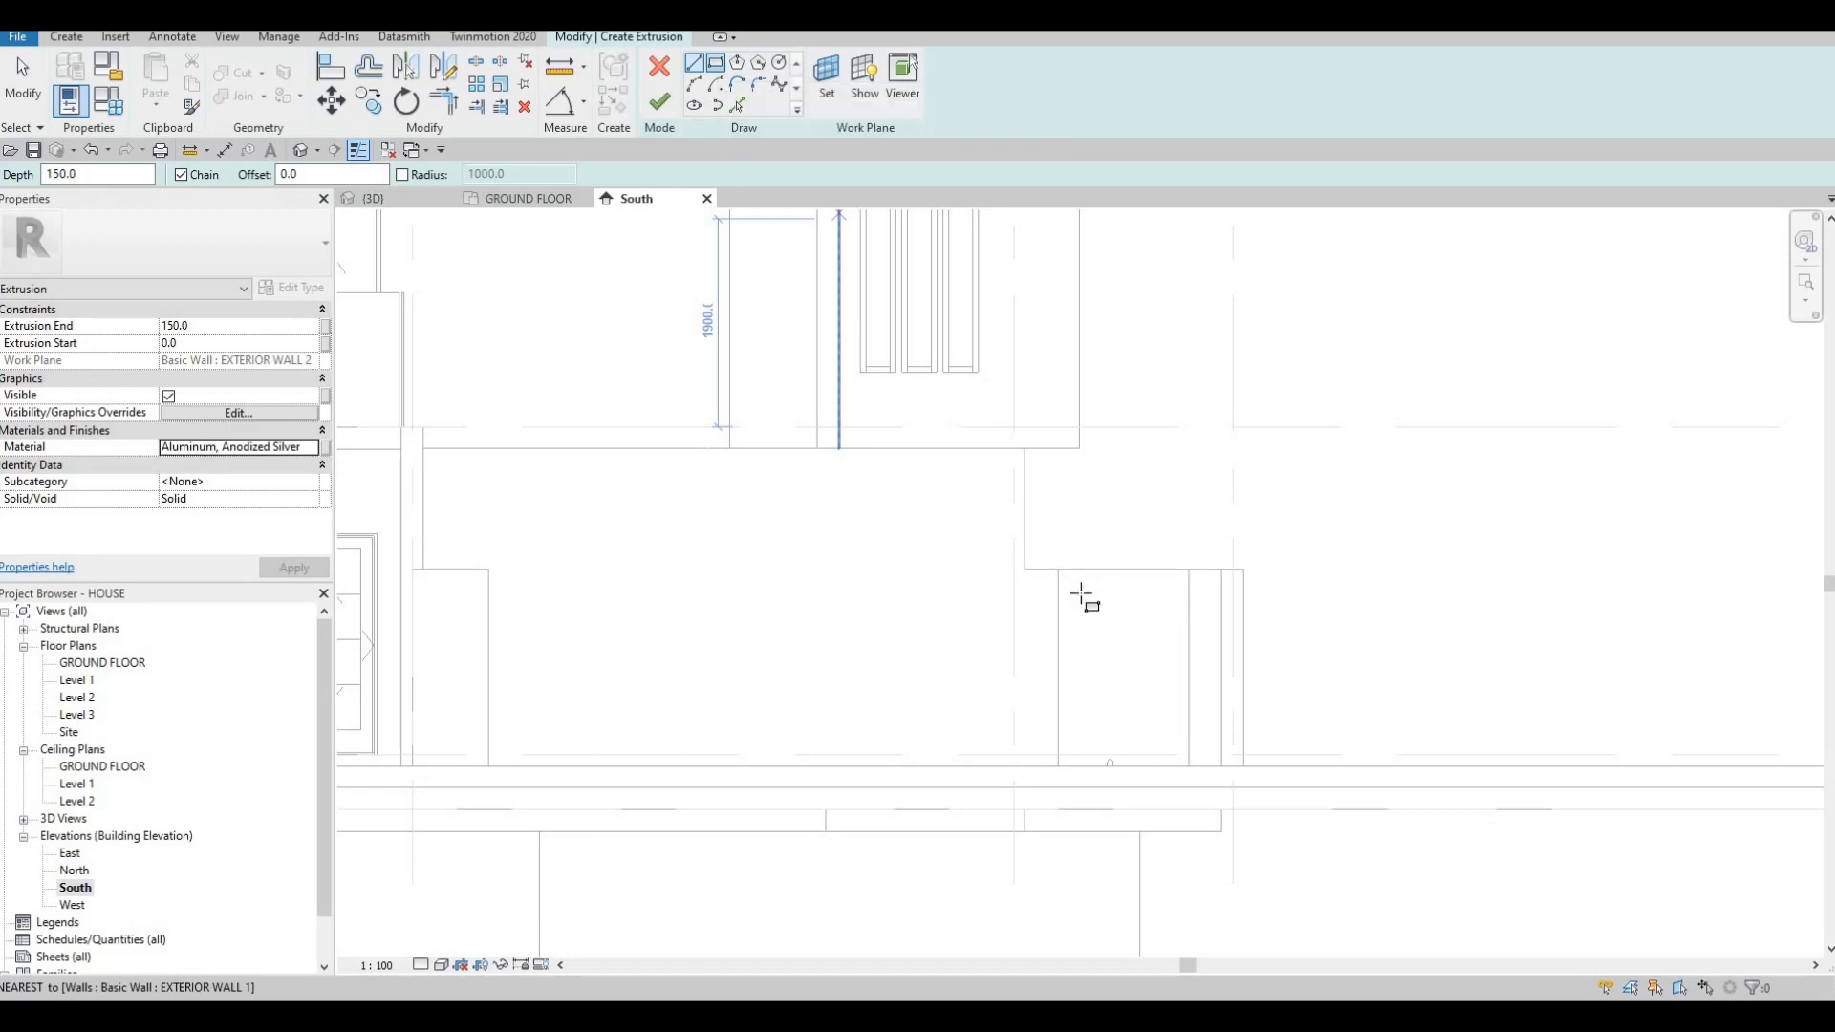
scroll(1084, 600, "up", 2)
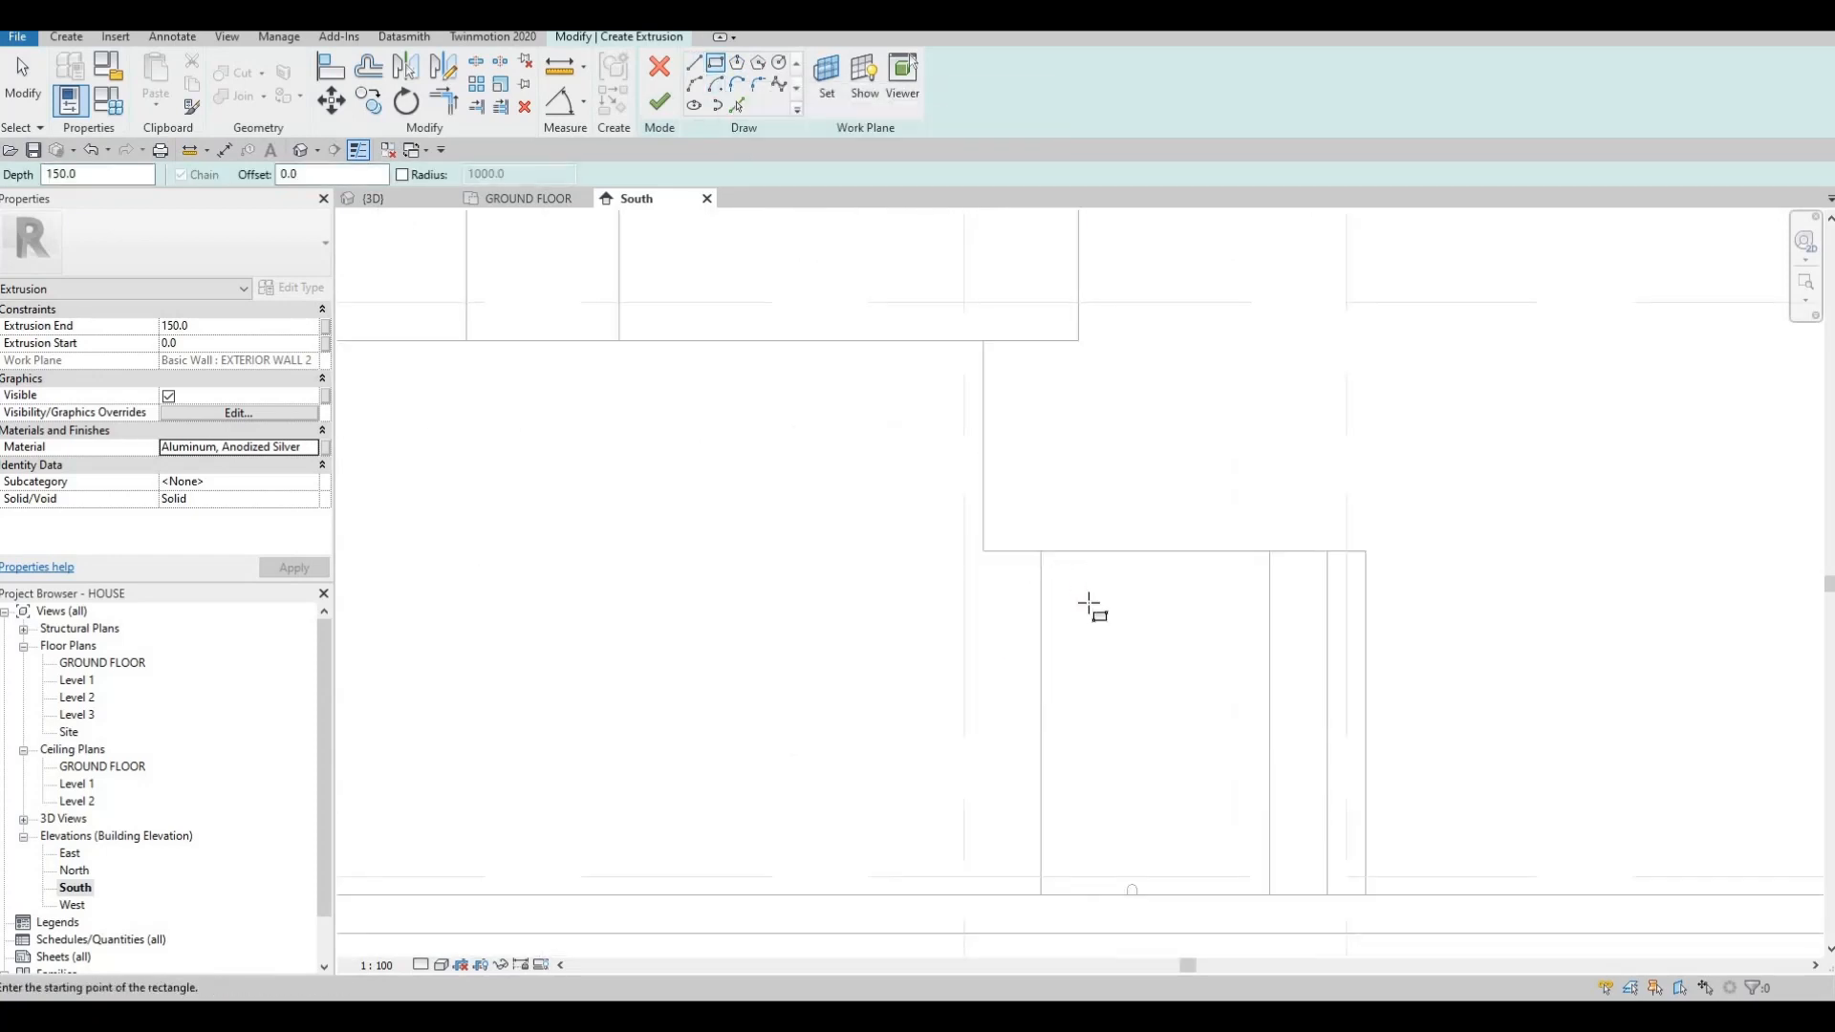
left_click(1041, 551)
scroll(1283, 897, "up", 1)
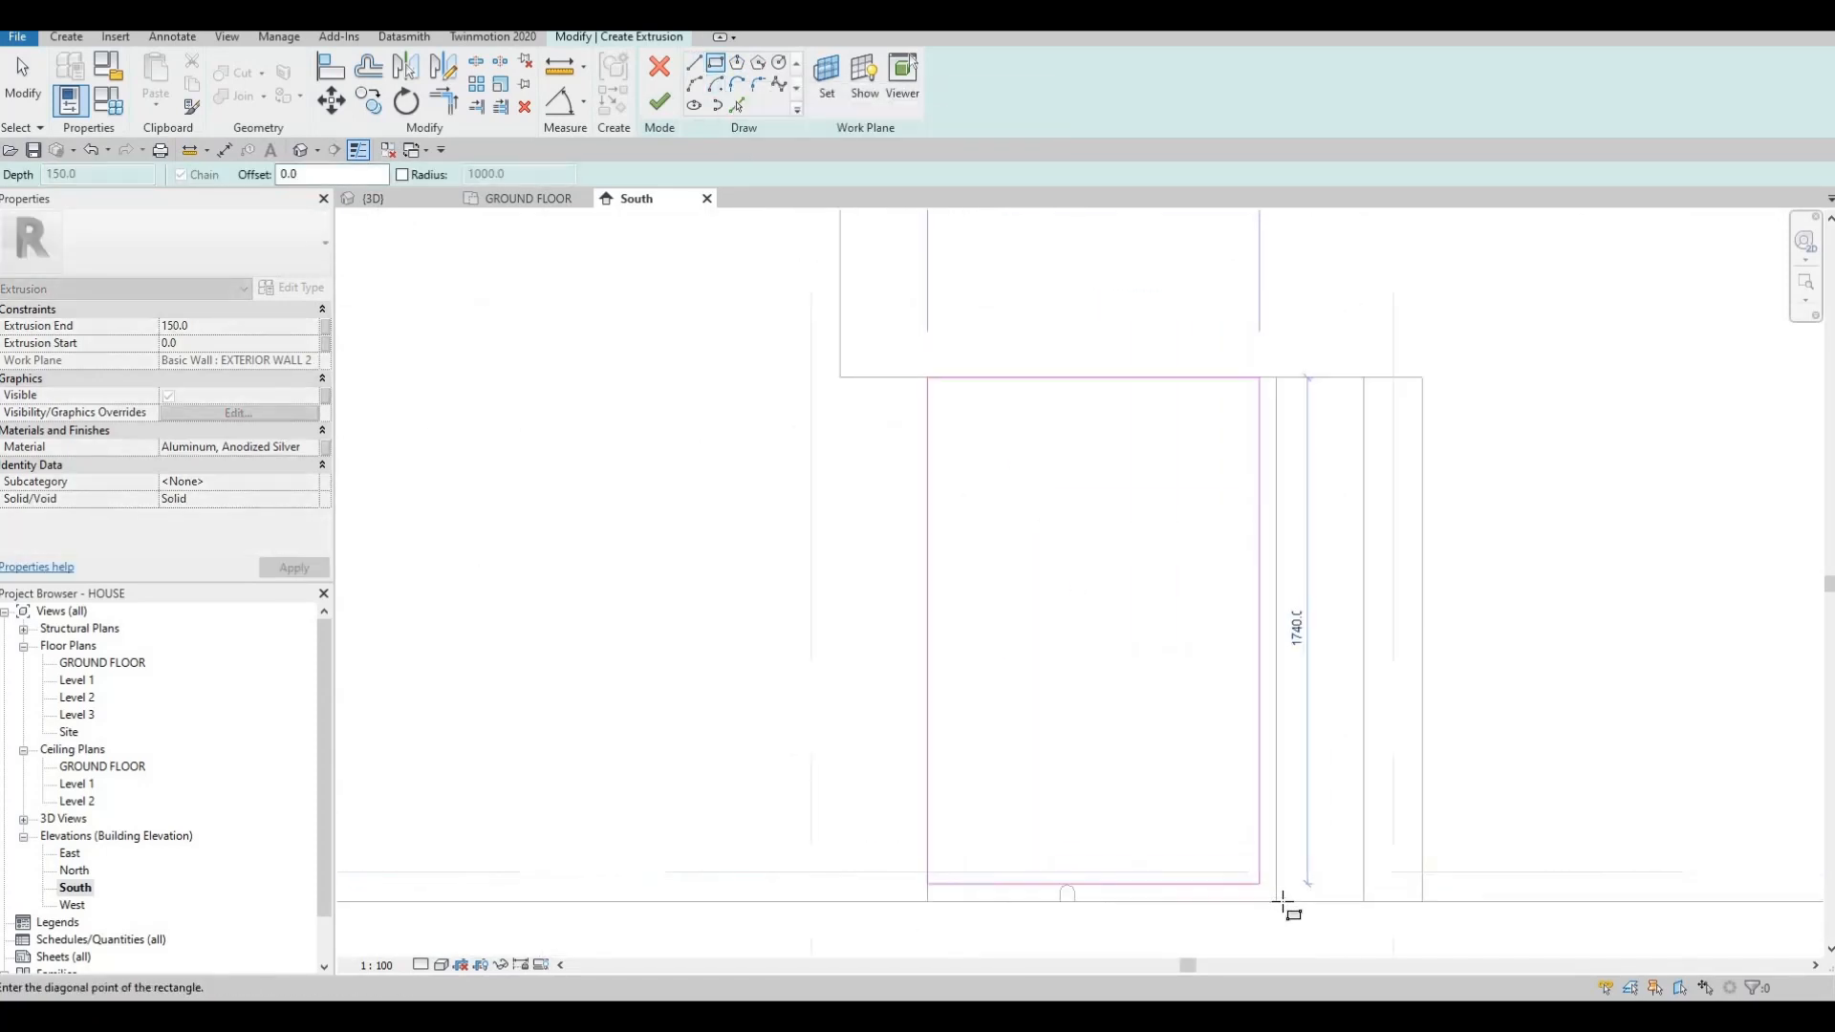
left_click(1277, 901)
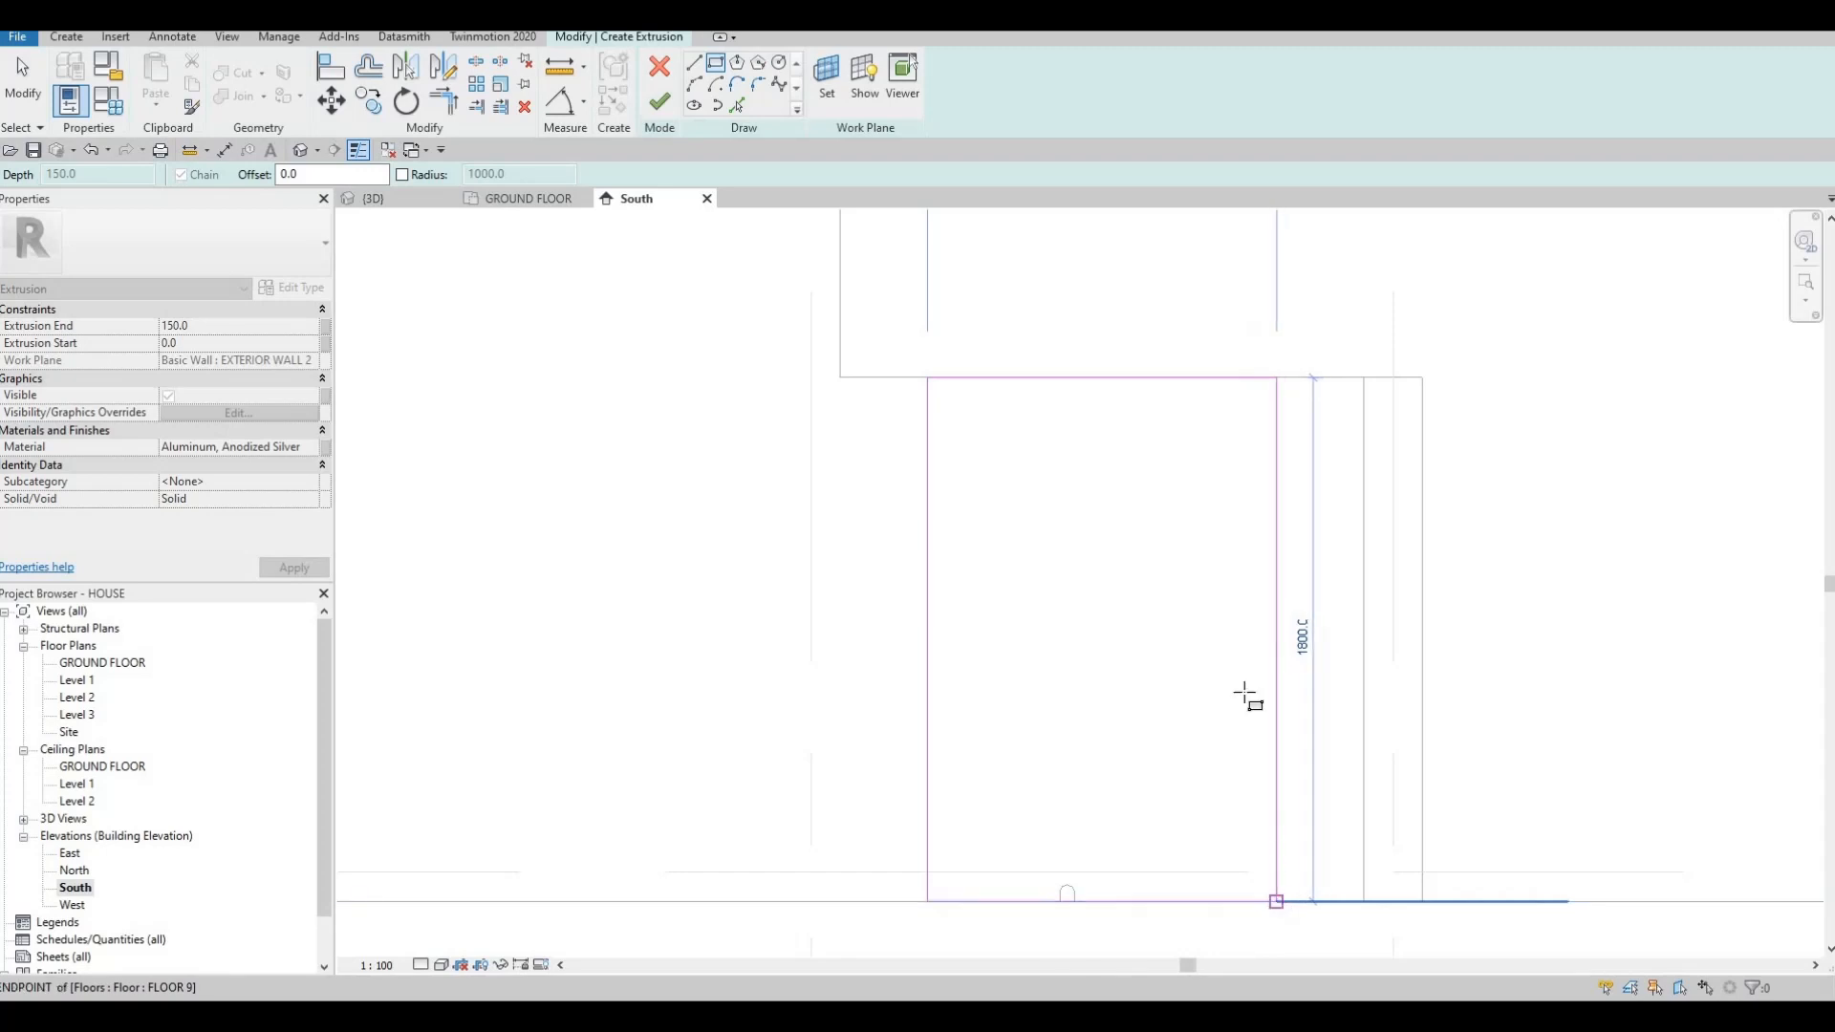
key("Escape")
key("Escape")
key("Escape")
Nudge the sketched rectangle's two vertical edges and its bottom edge 10 mm inward each.
left_click(1274, 510)
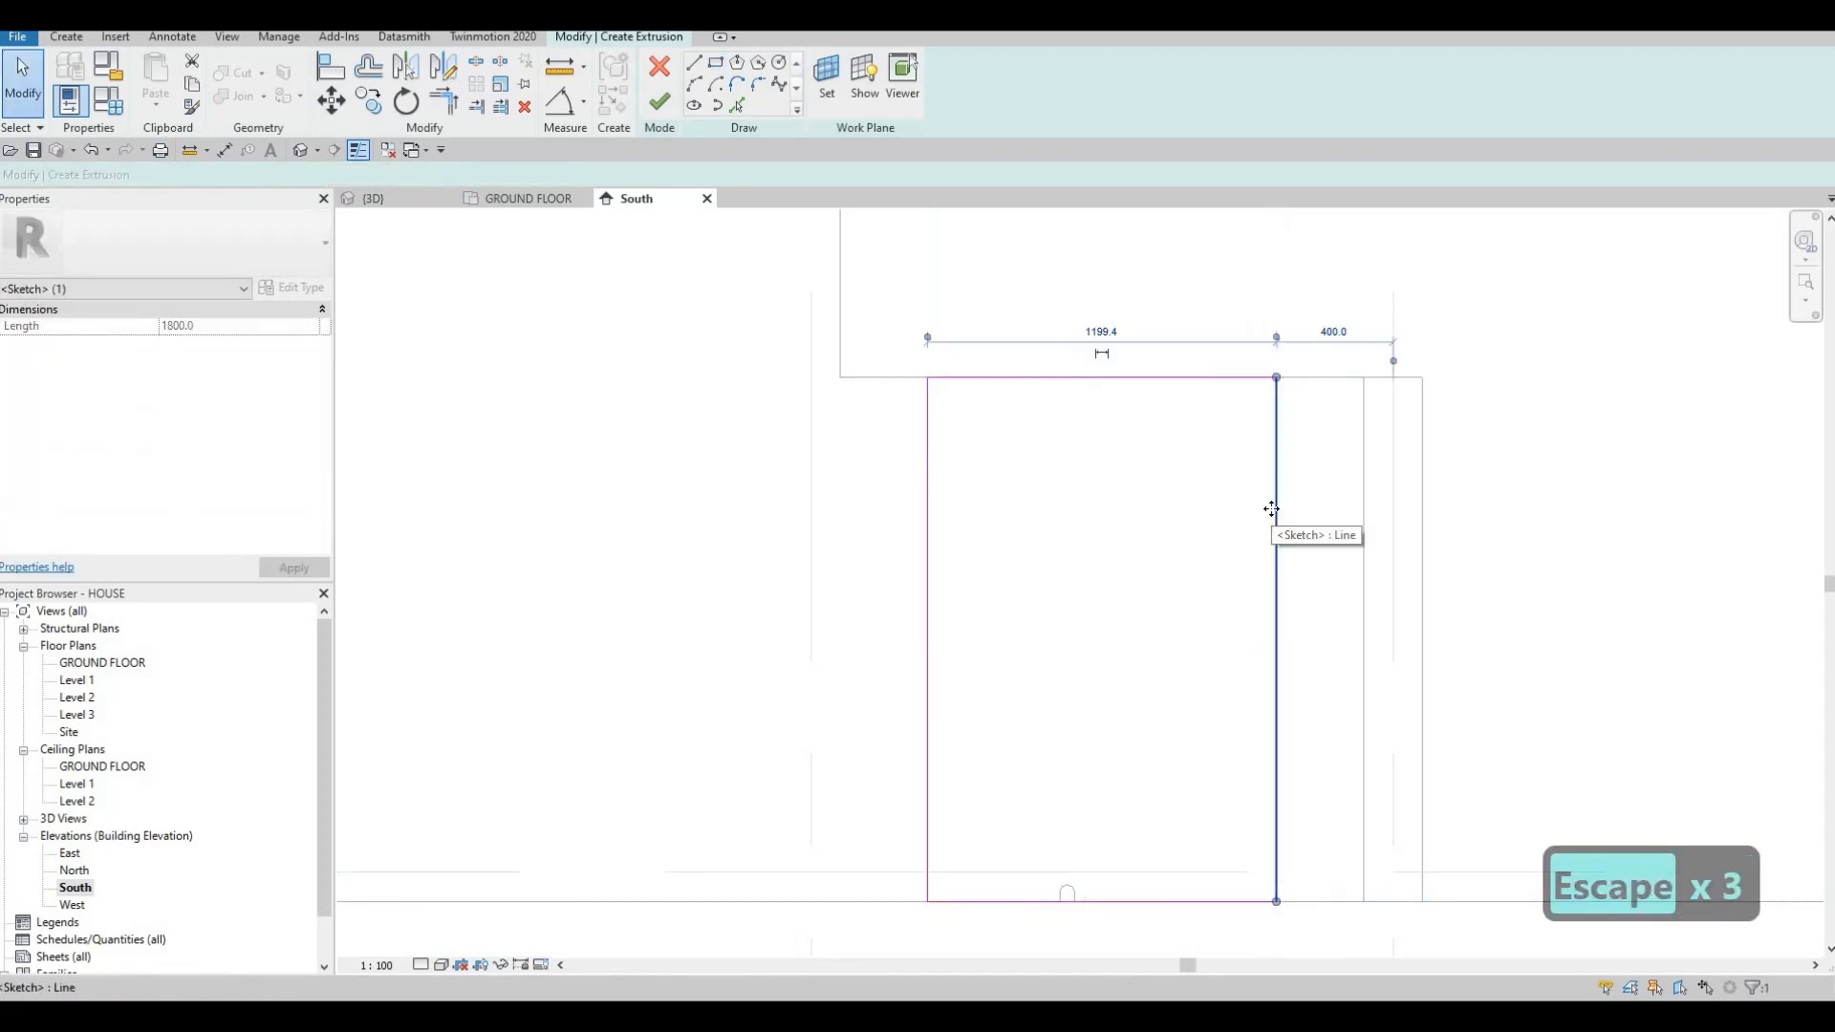
key("Left")
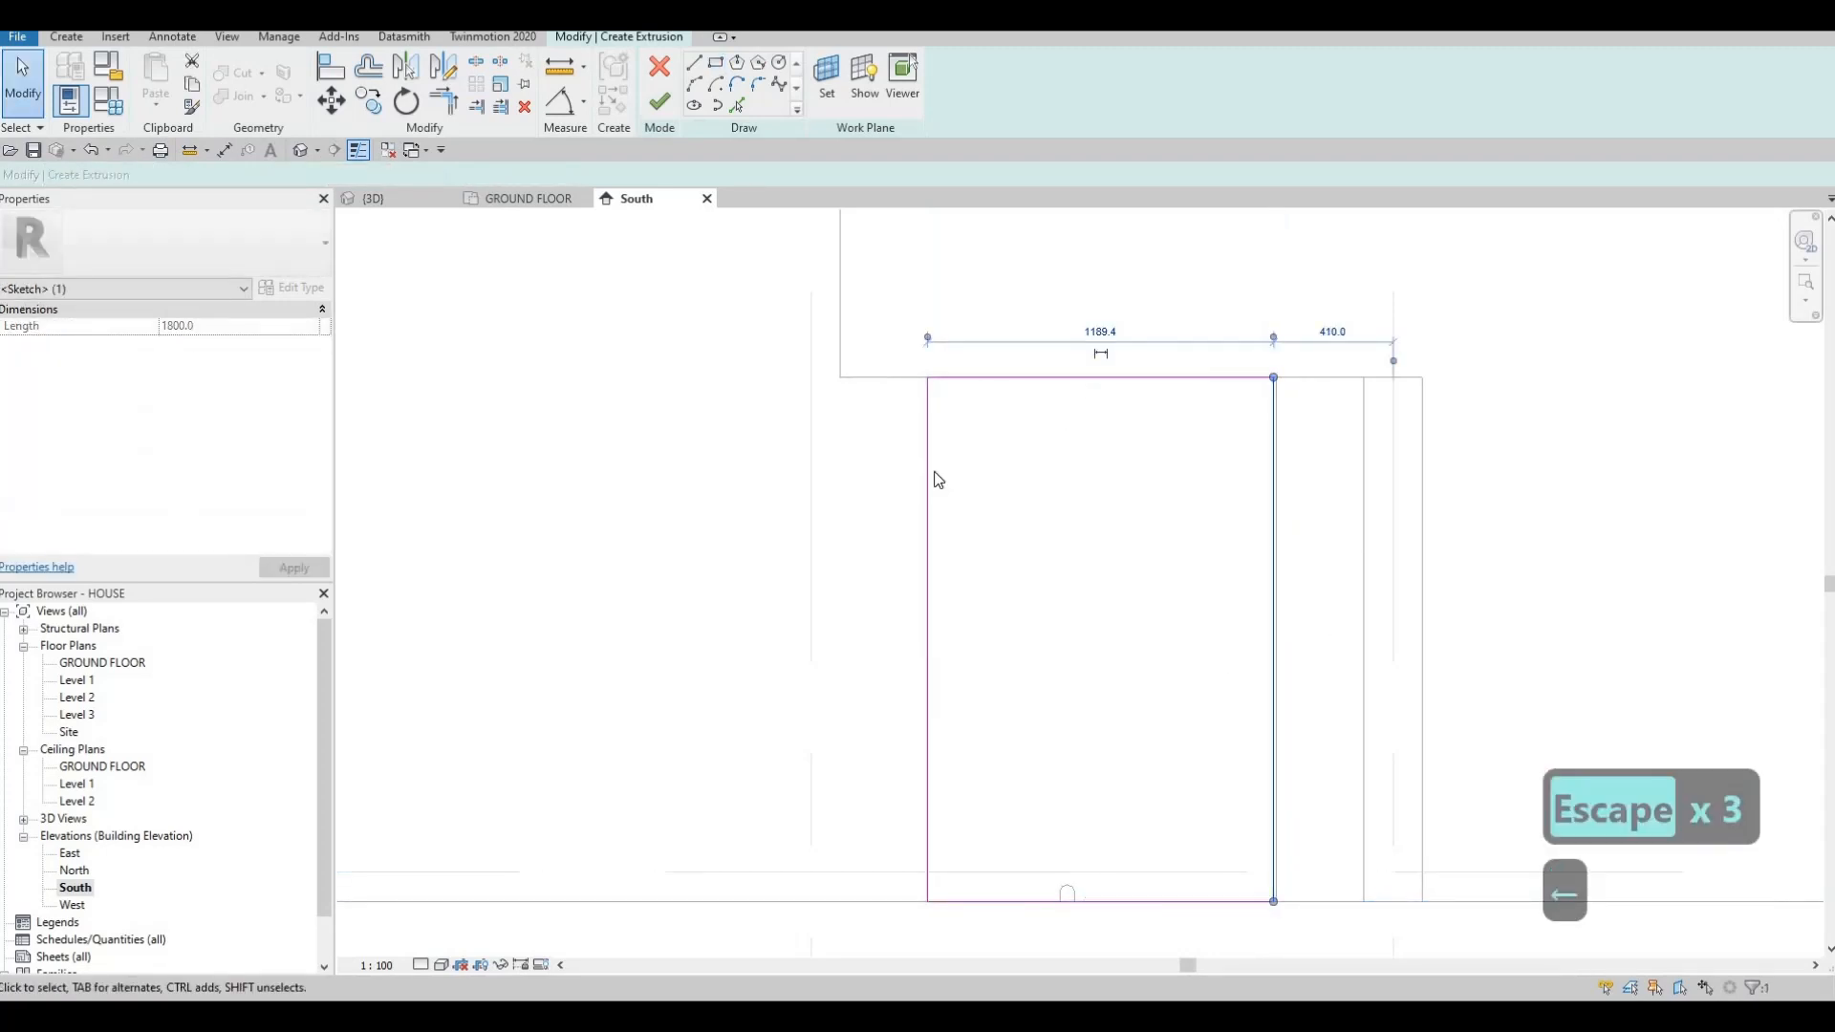
left_click(932, 476)
key("Right")
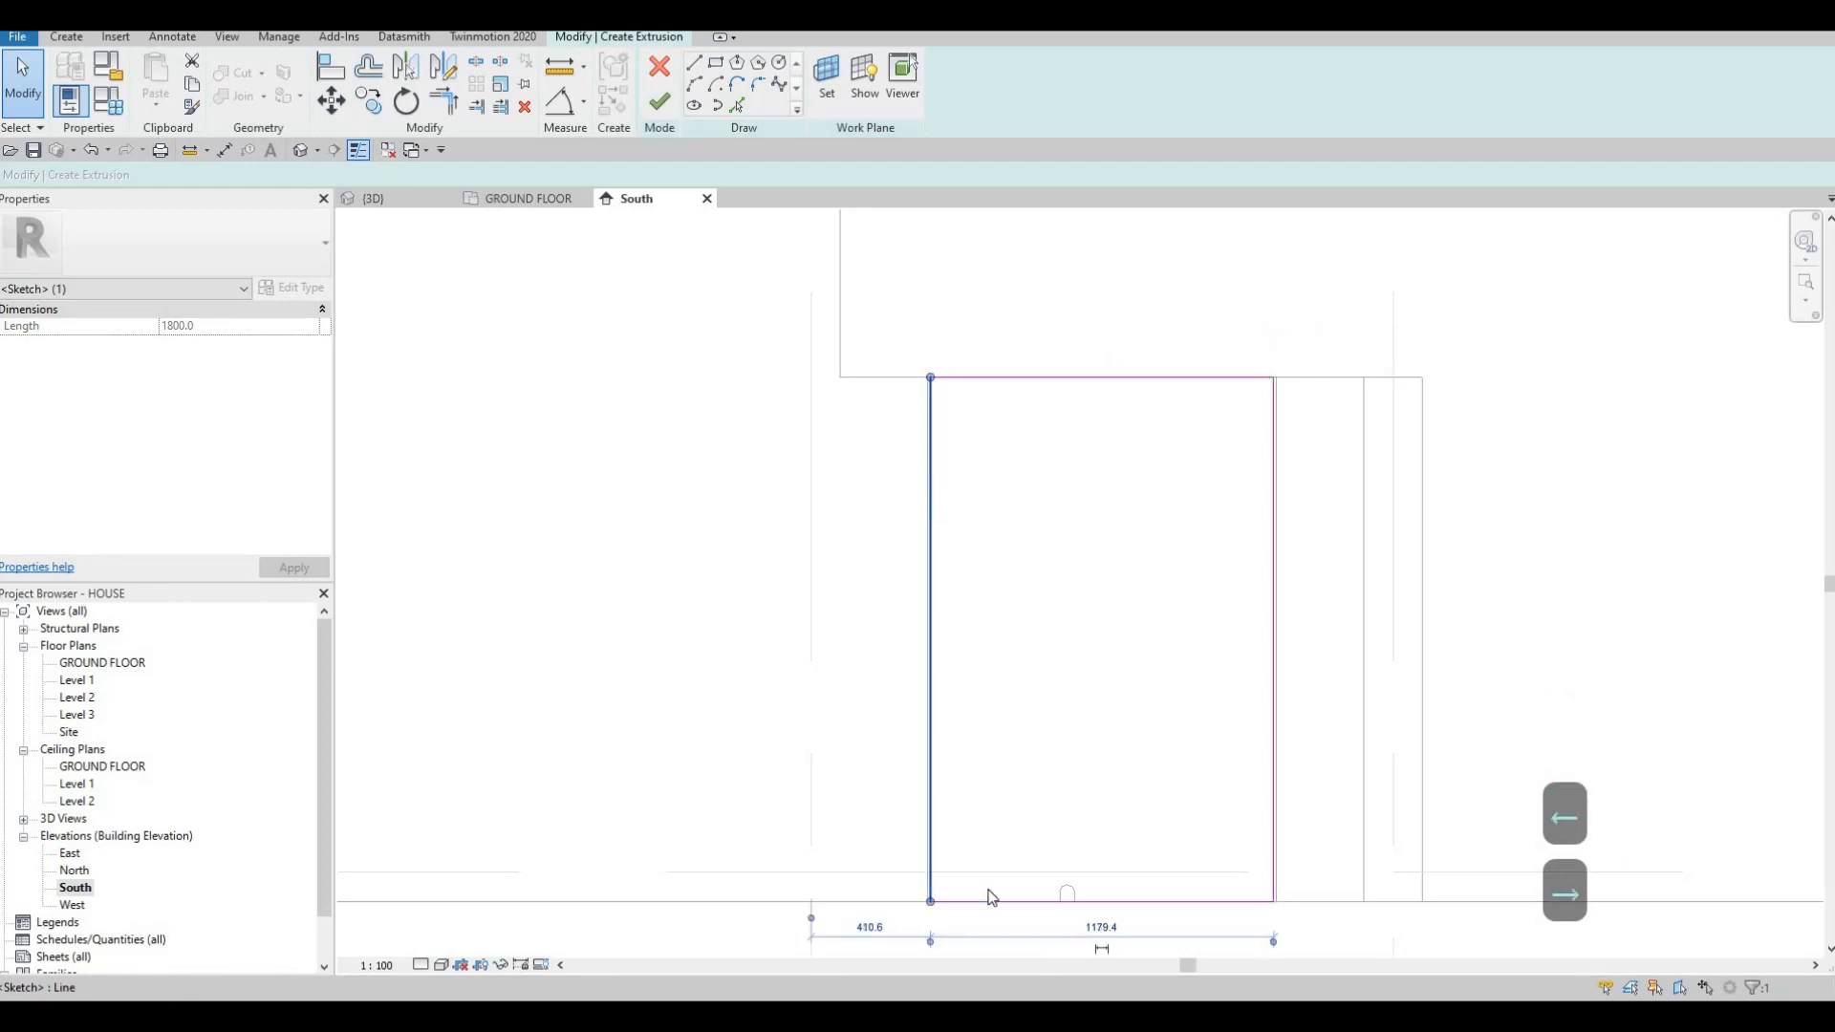
left_click(989, 900)
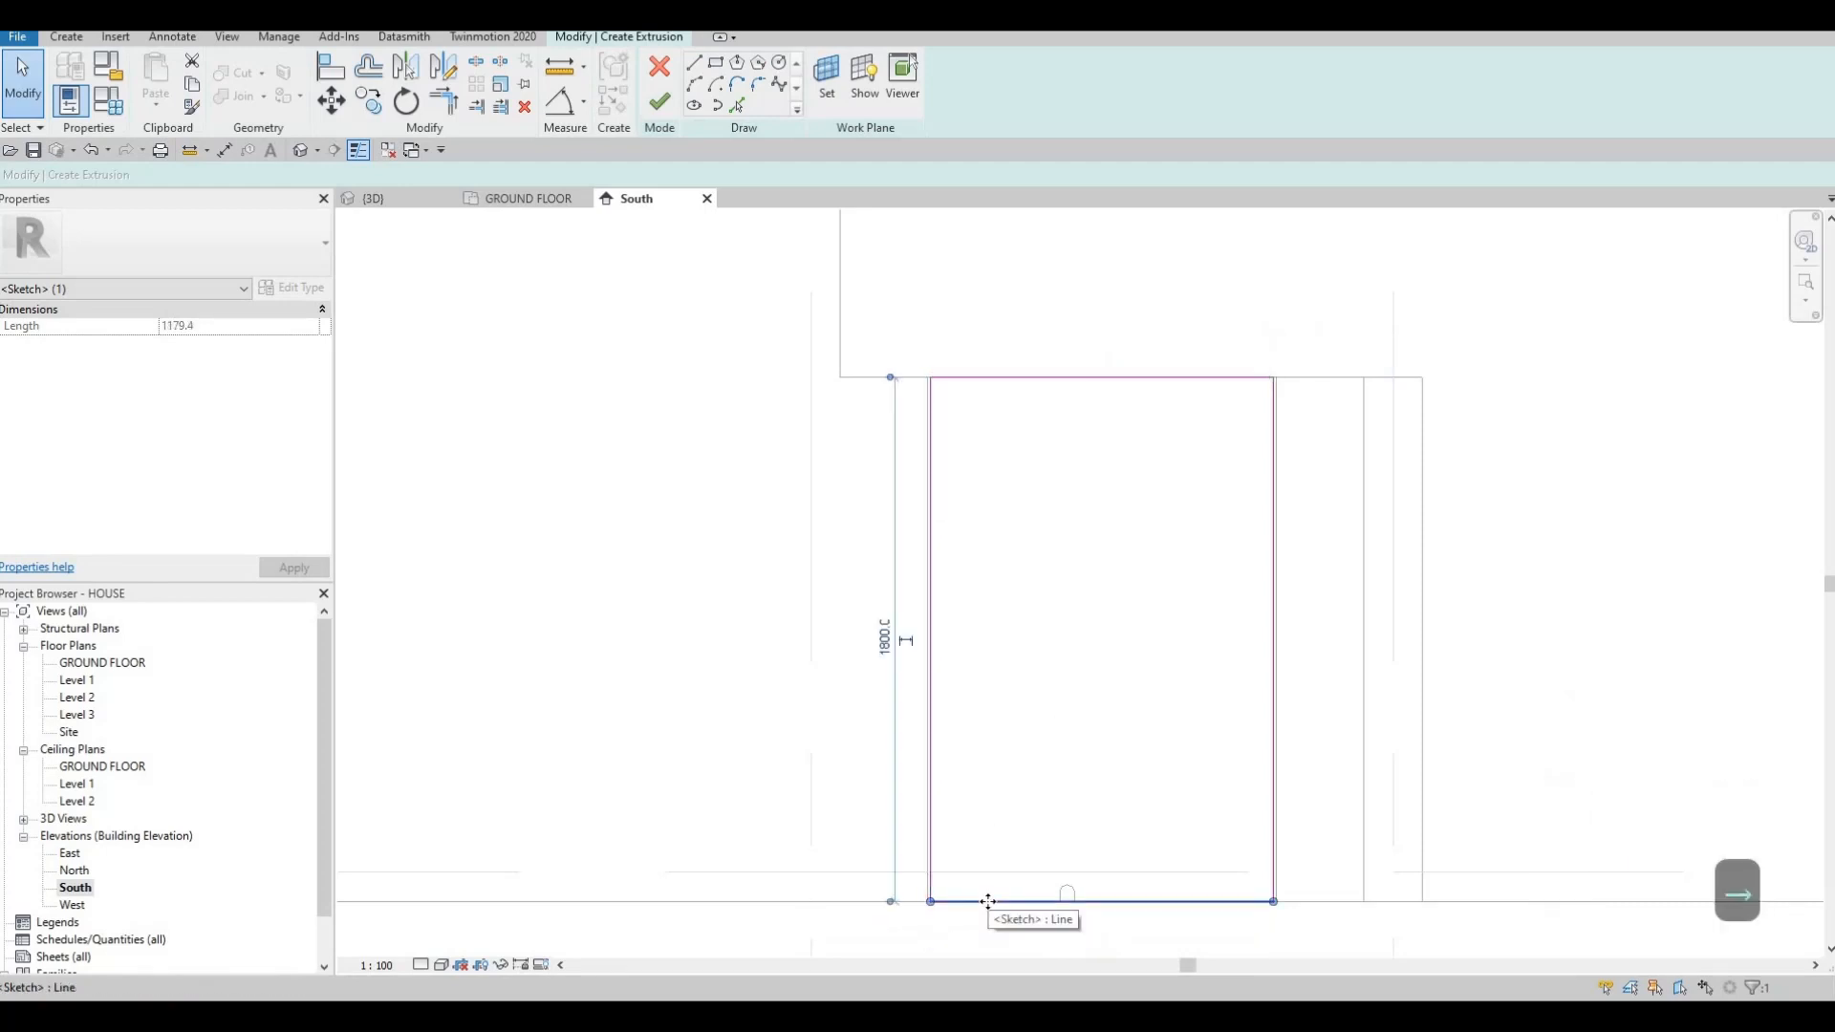
key("Up")
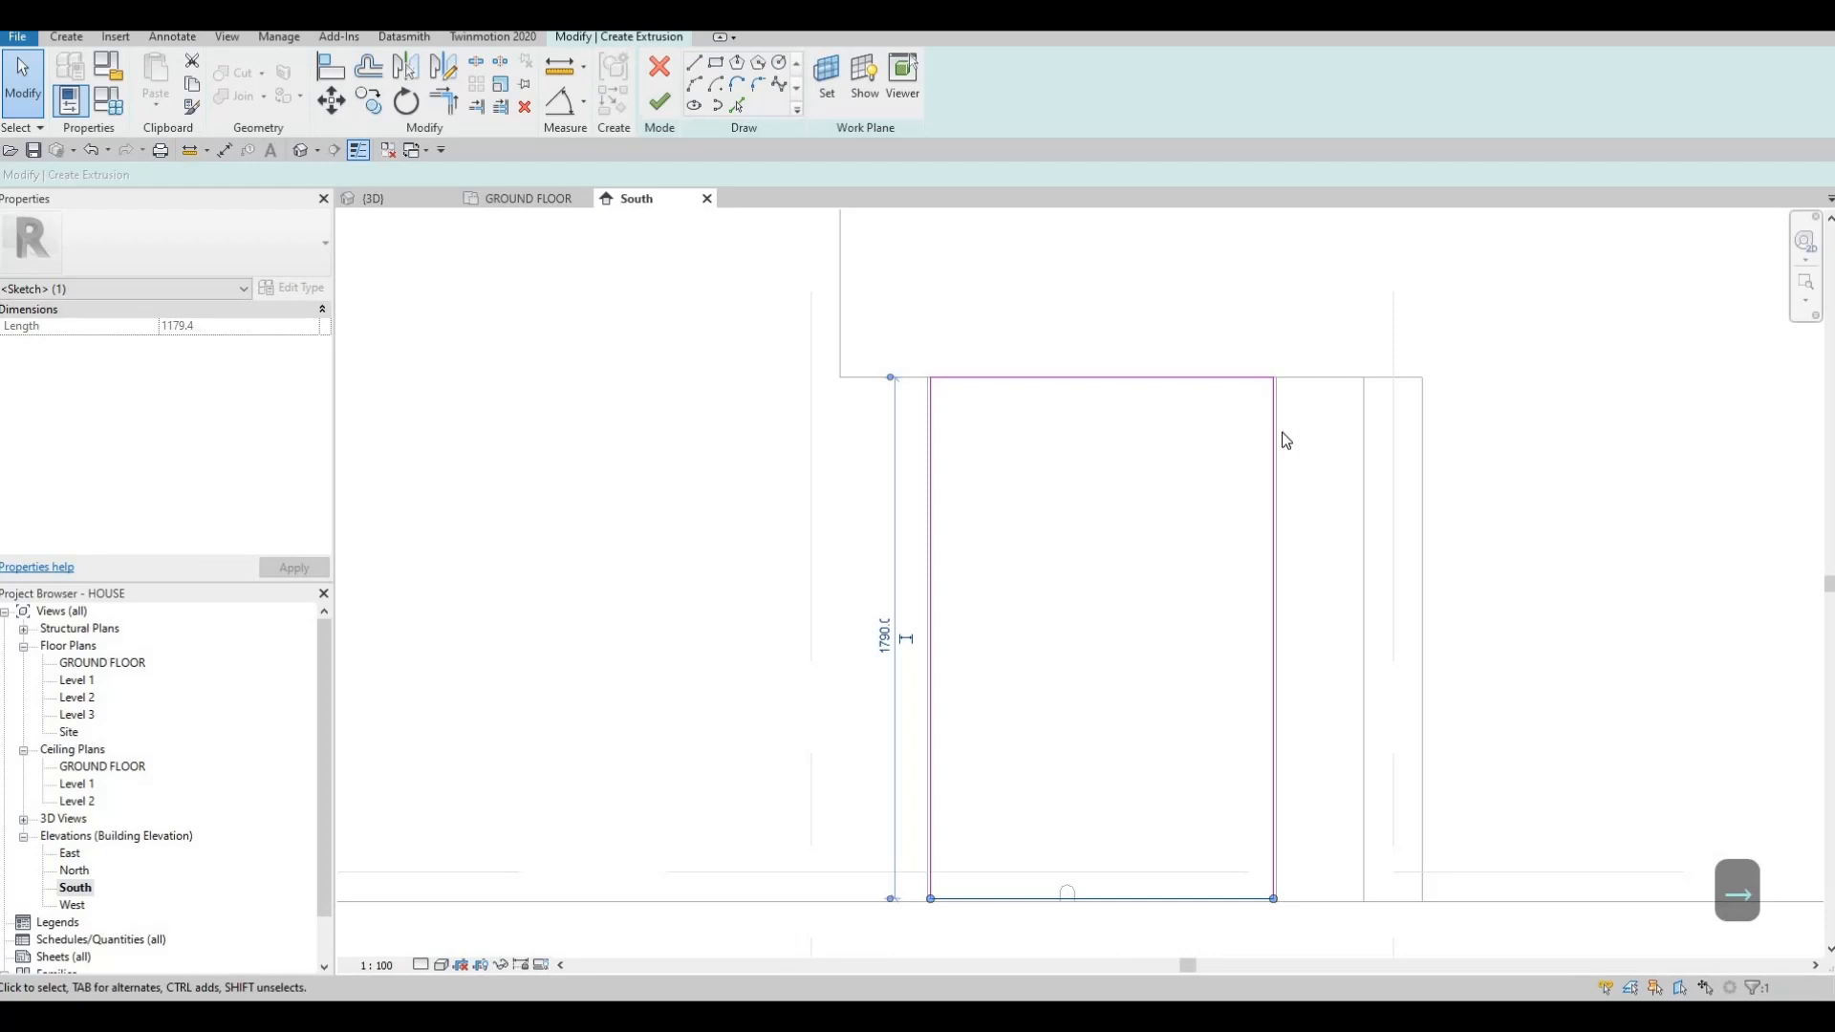
key("Escape")
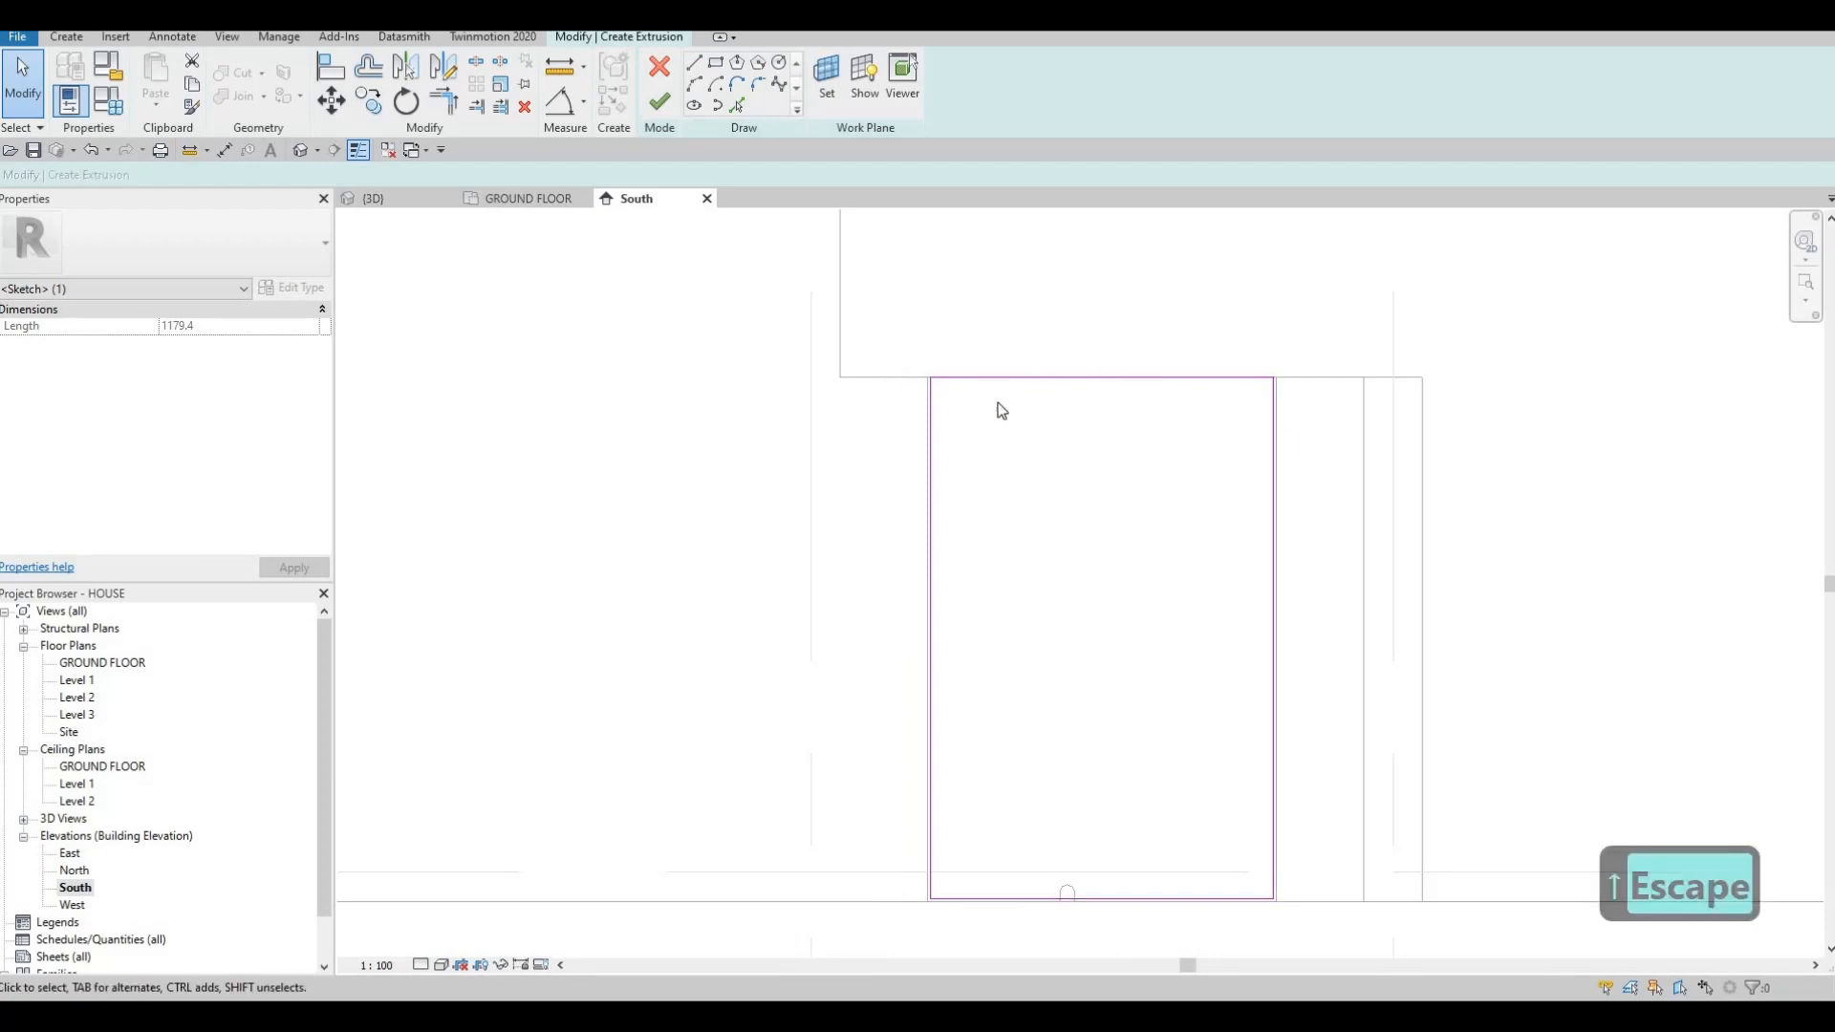
Sketch an inner rectangle offset 35 mm inside the outer one to form a frame, and finish the extrusion.
scroll(1040, 392, "up", 2)
scroll(1047, 402, "down", 2)
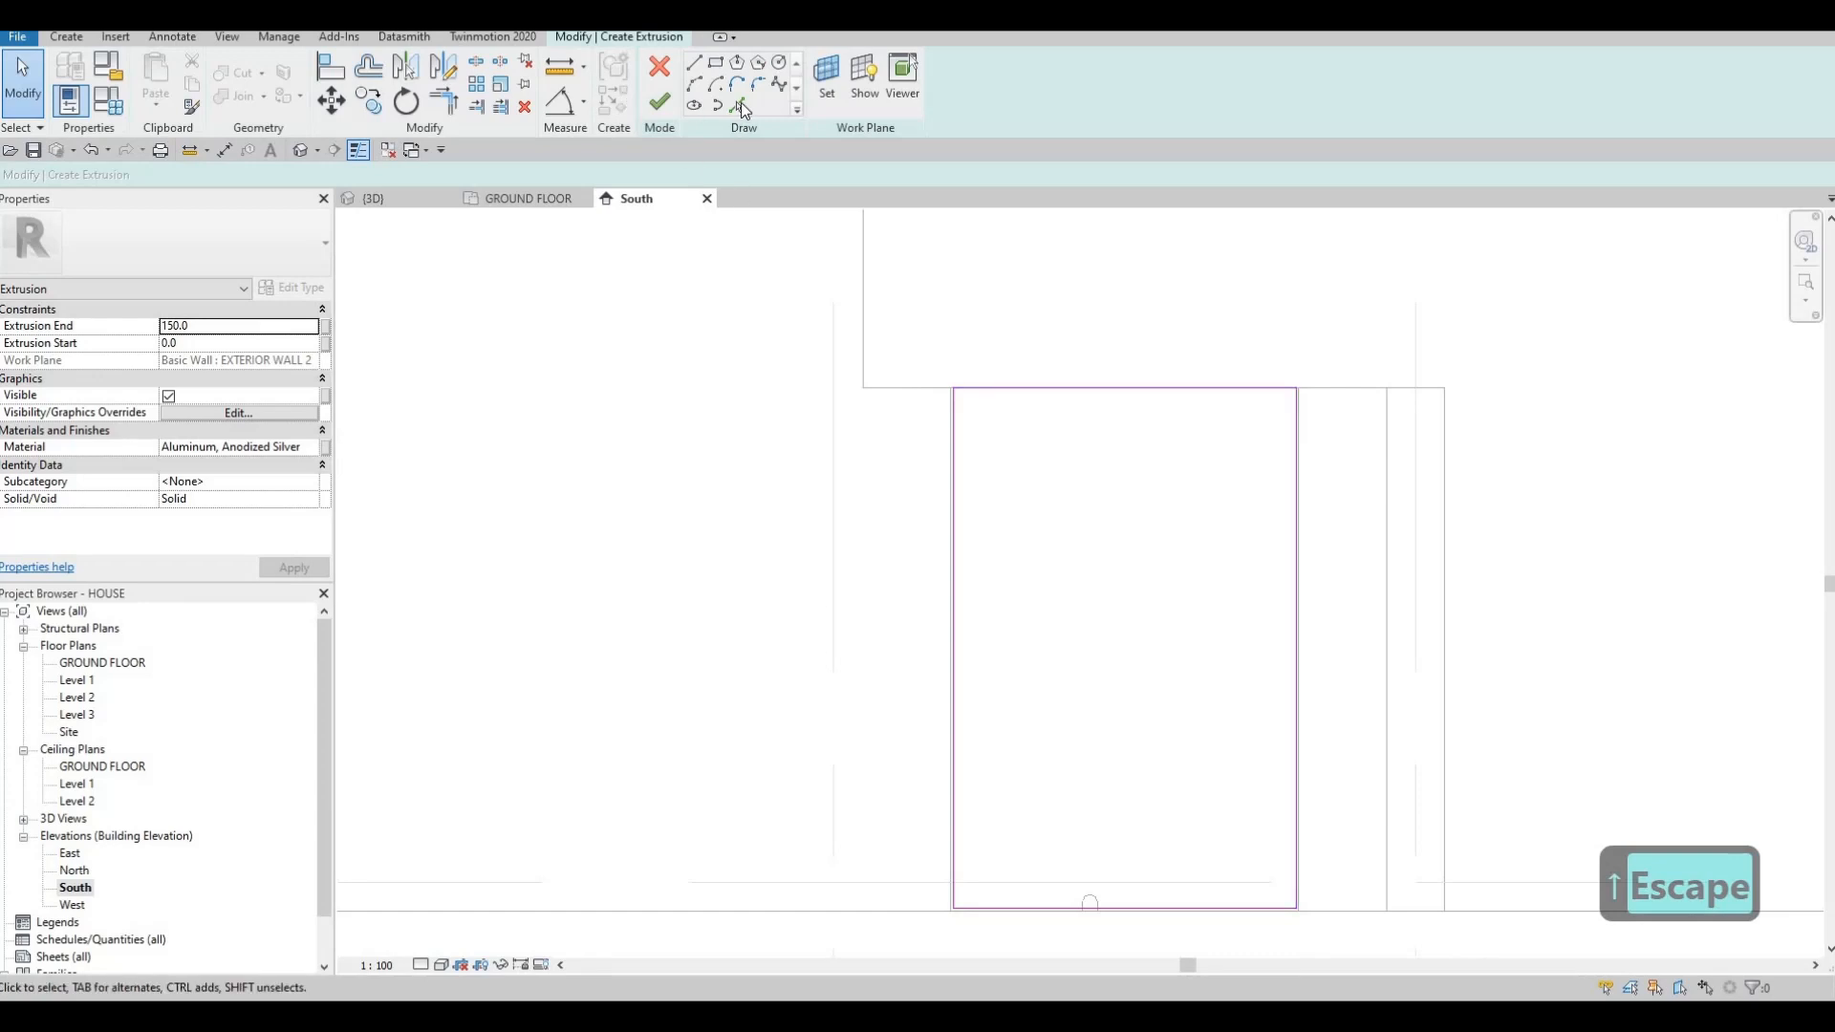
left_click(759, 83)
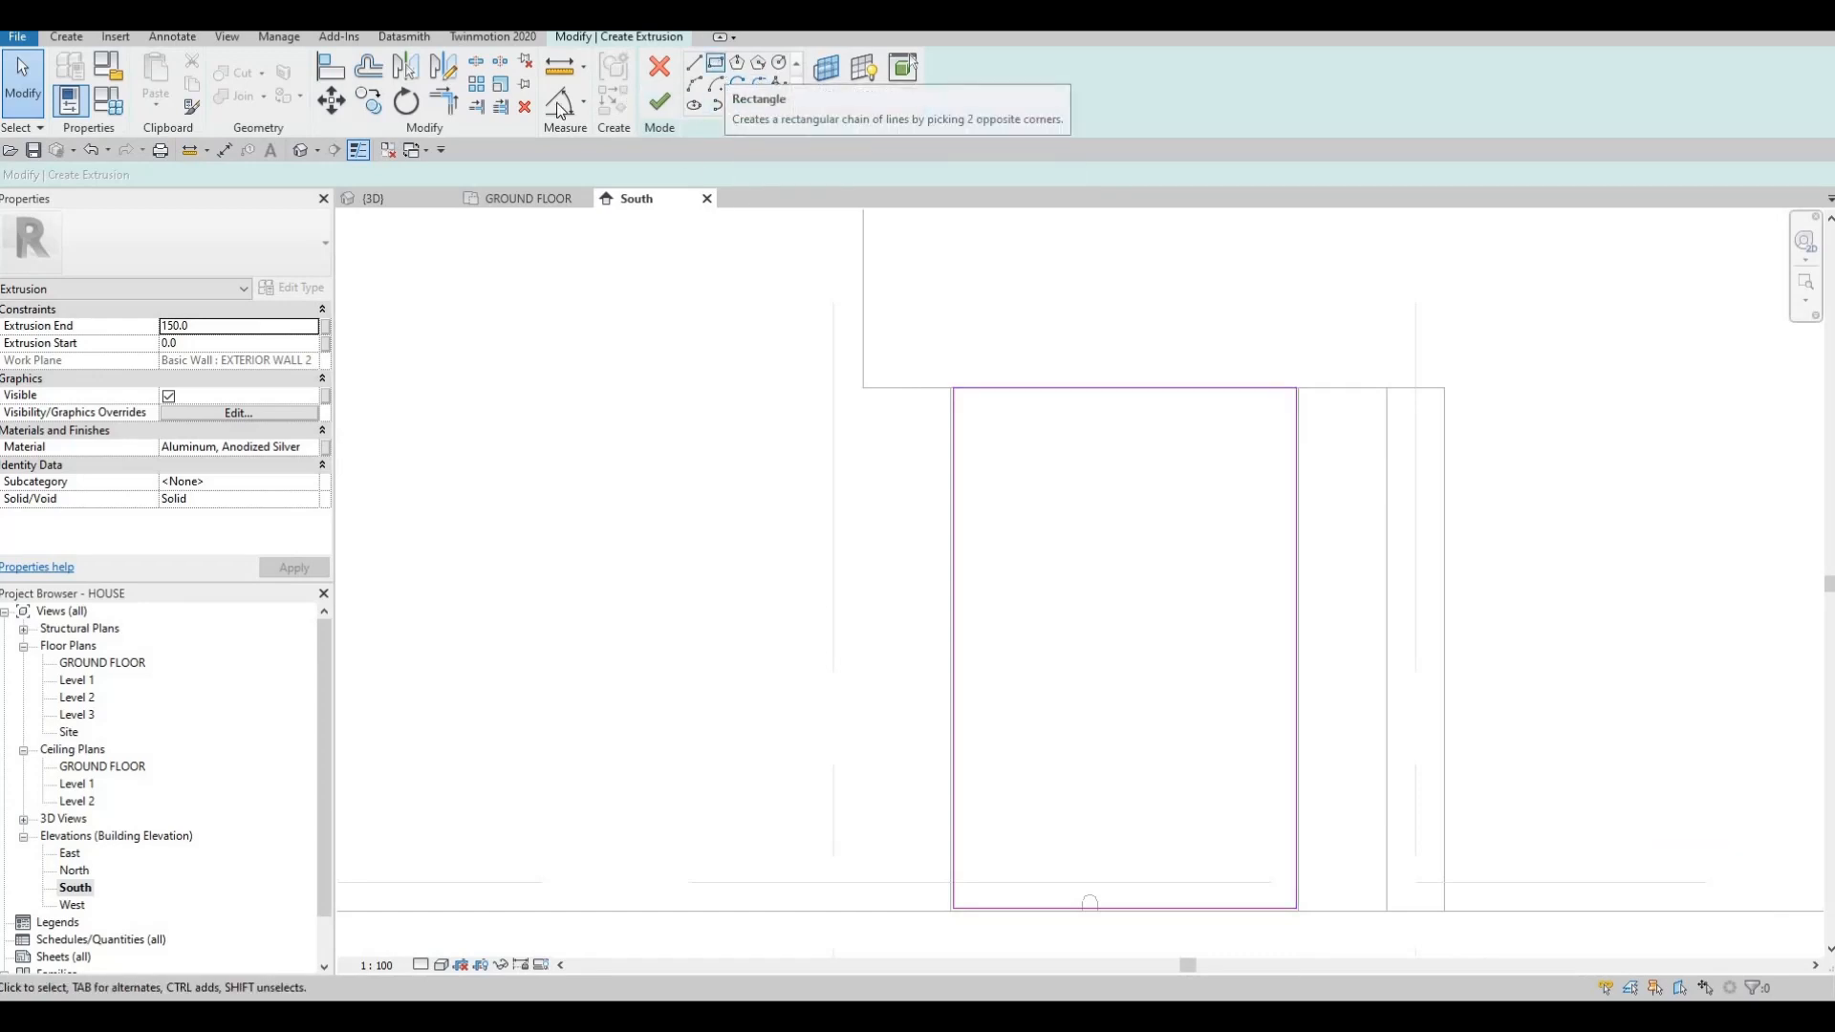
left_click_drag(301, 176, 191, 184)
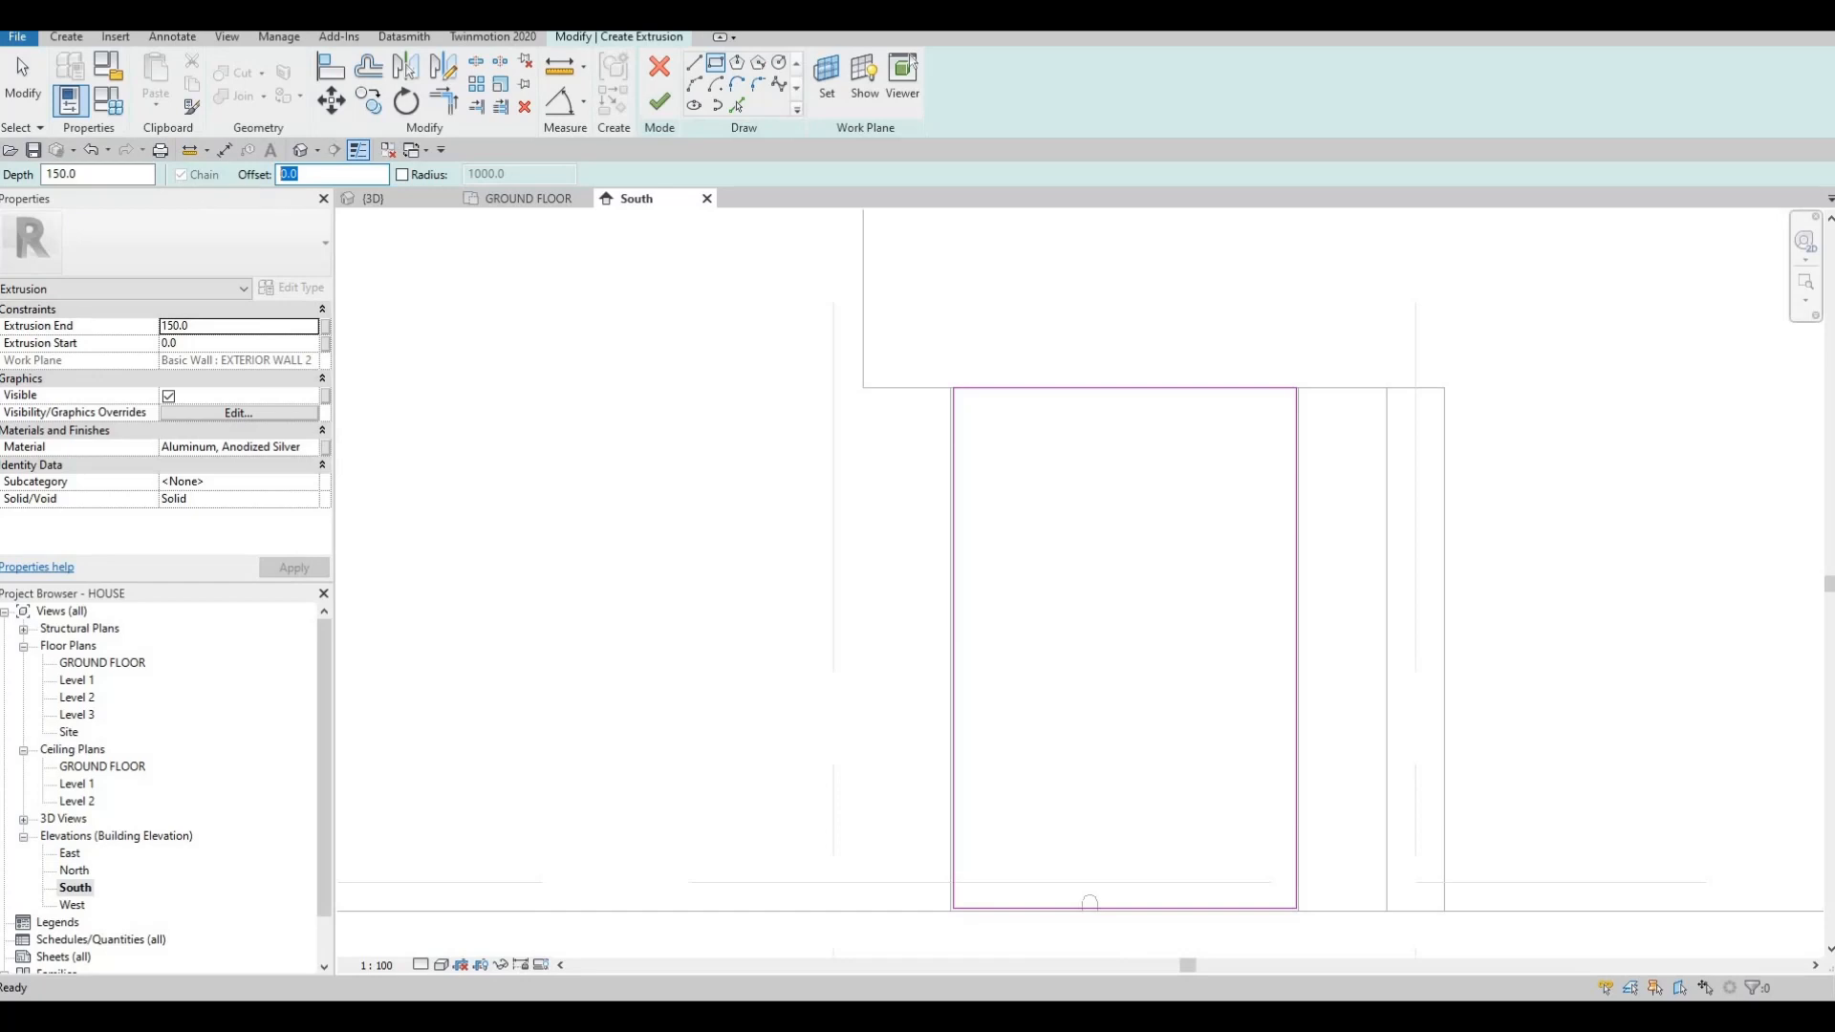
left_click(953, 388)
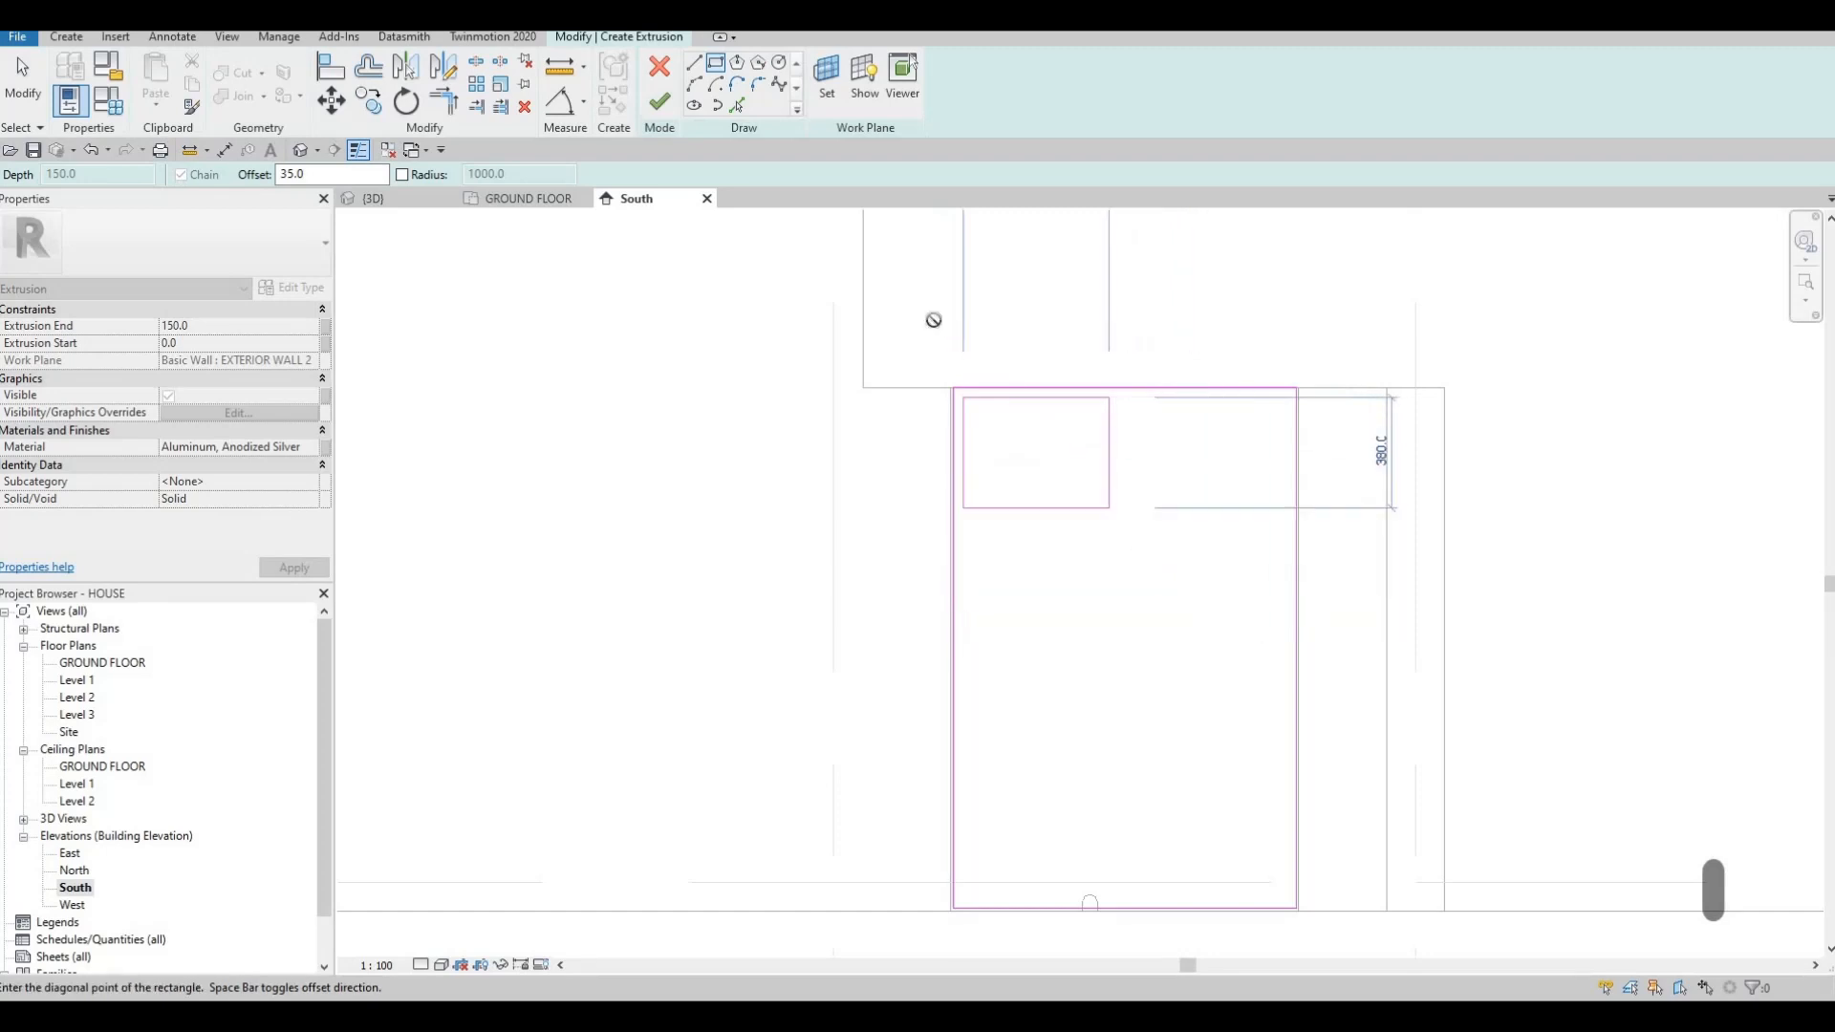
scroll(1266, 790, "up", 5)
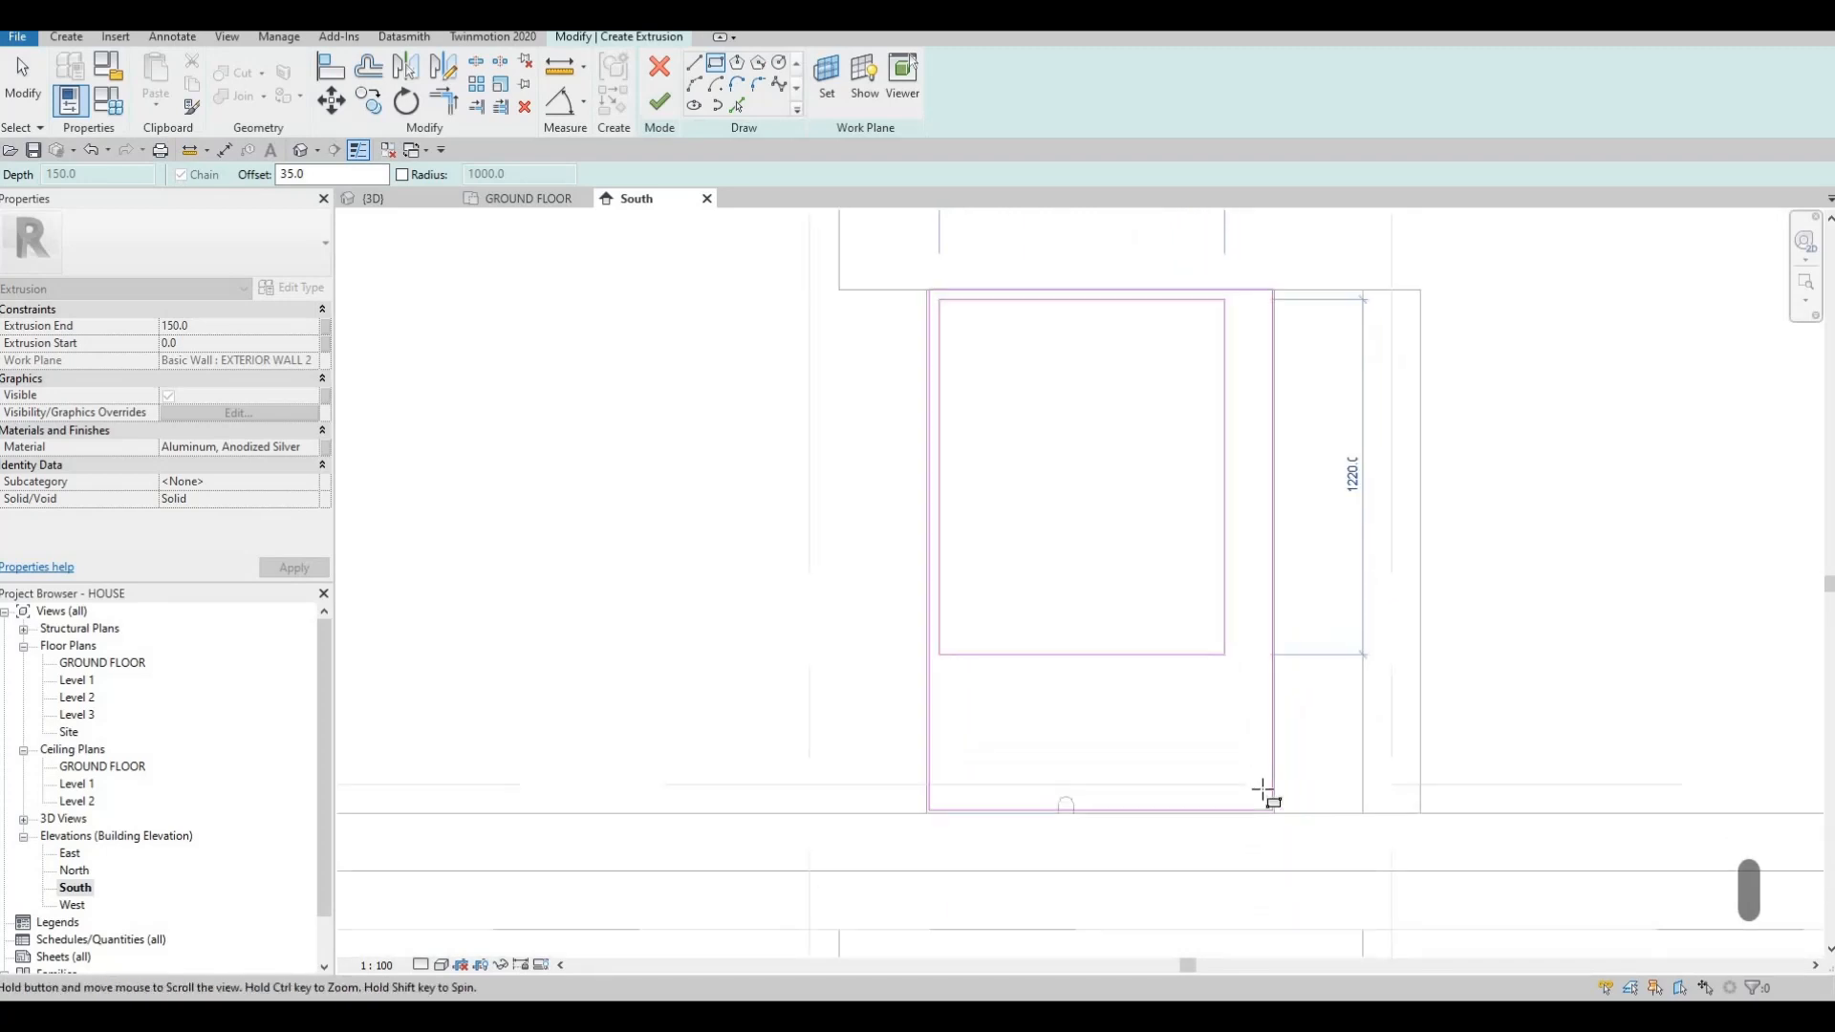
left_click(1281, 824)
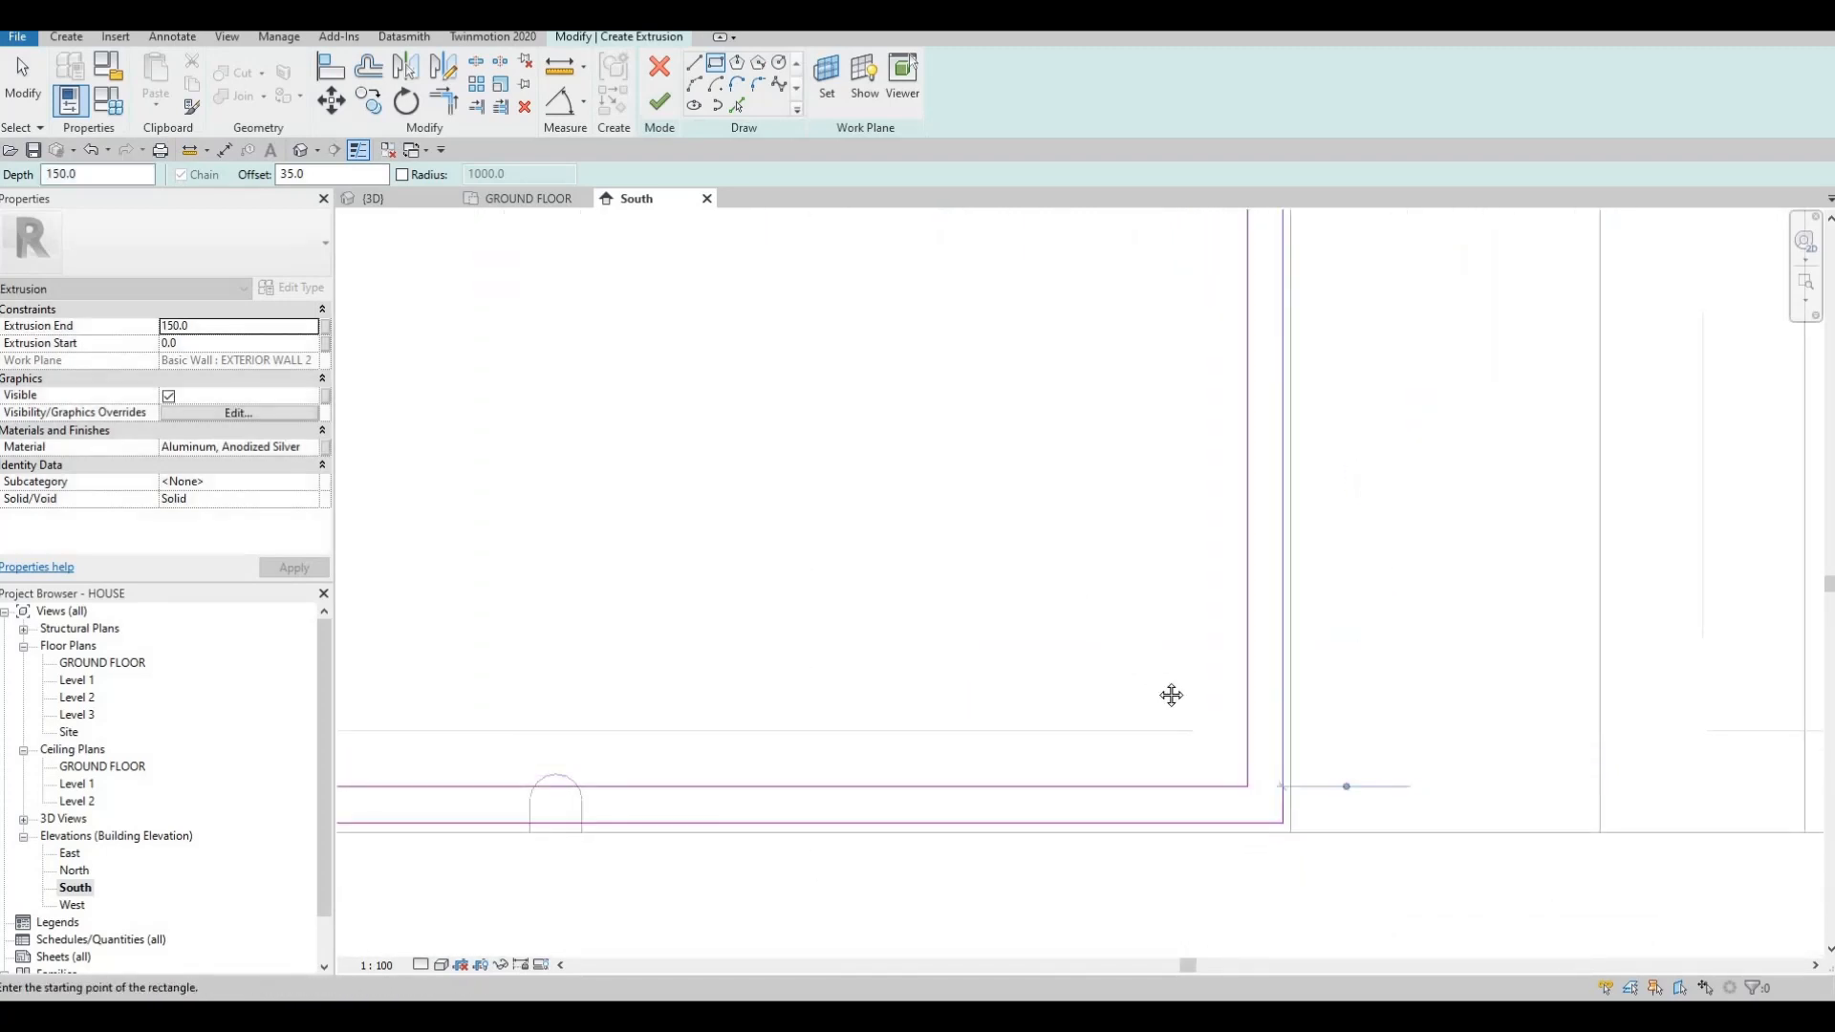
scroll(1172, 669, "down", 4)
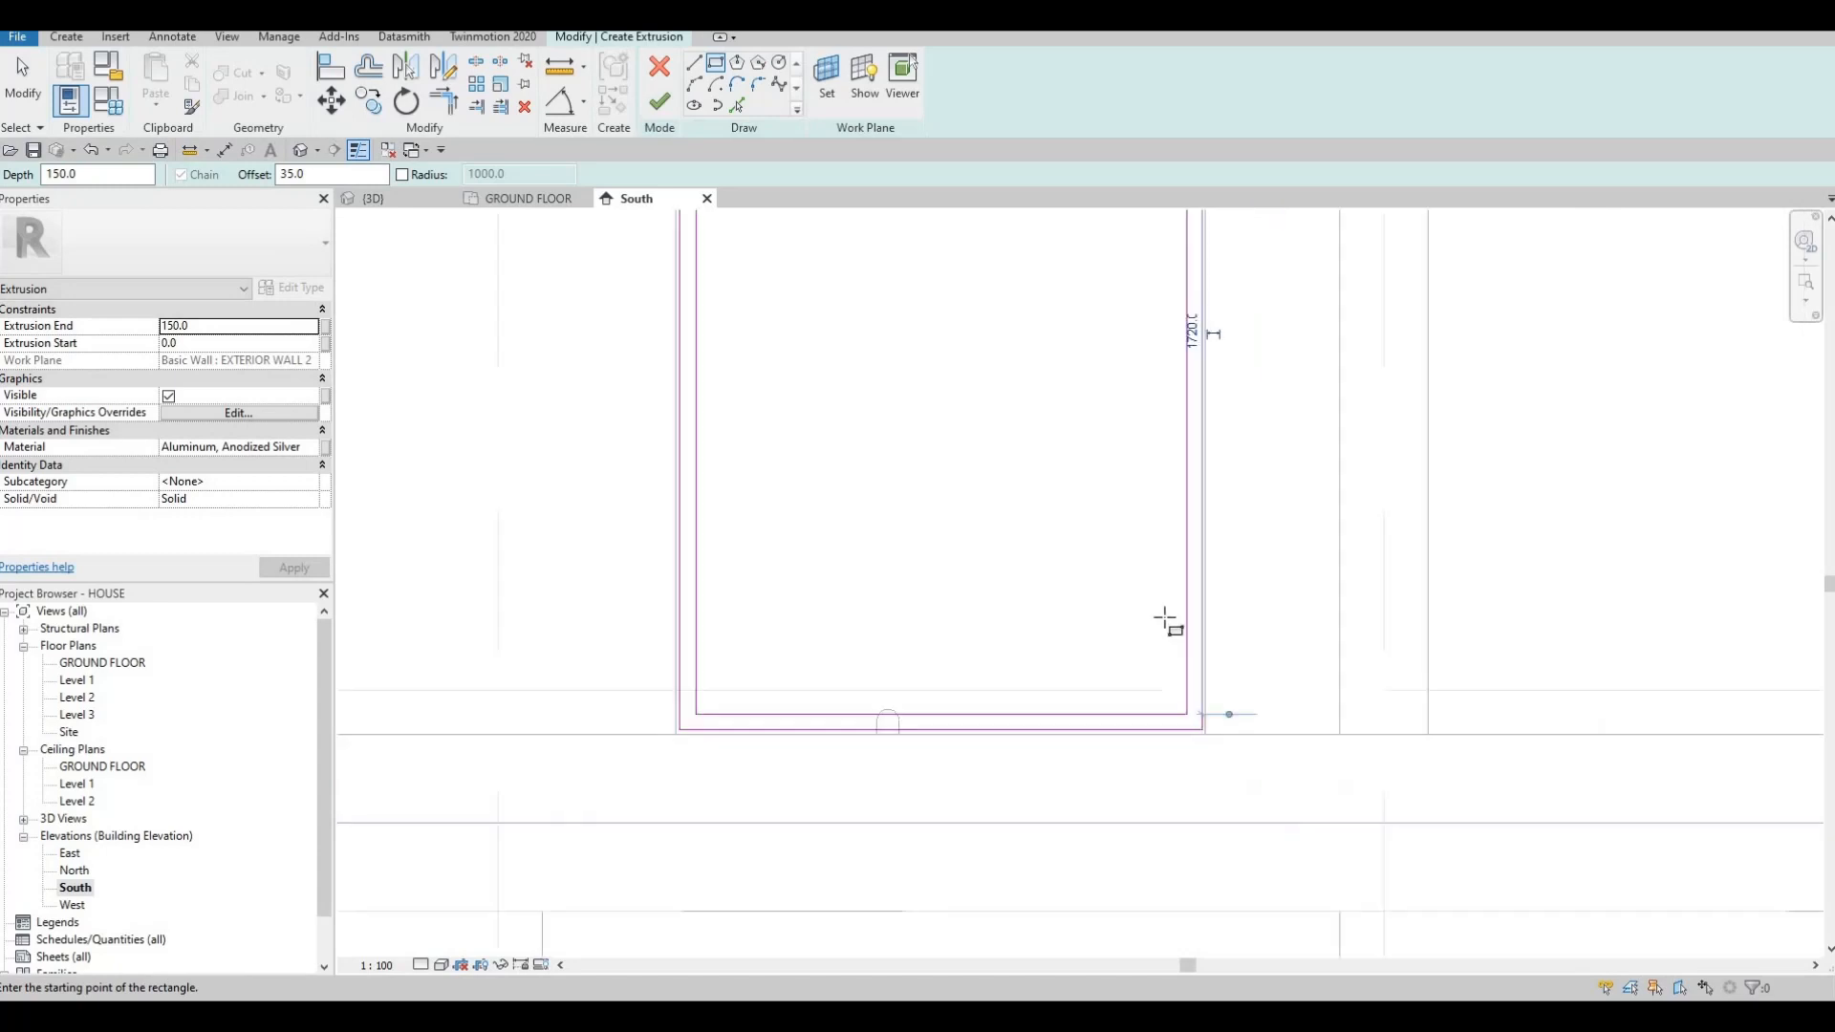
left_click(658, 103)
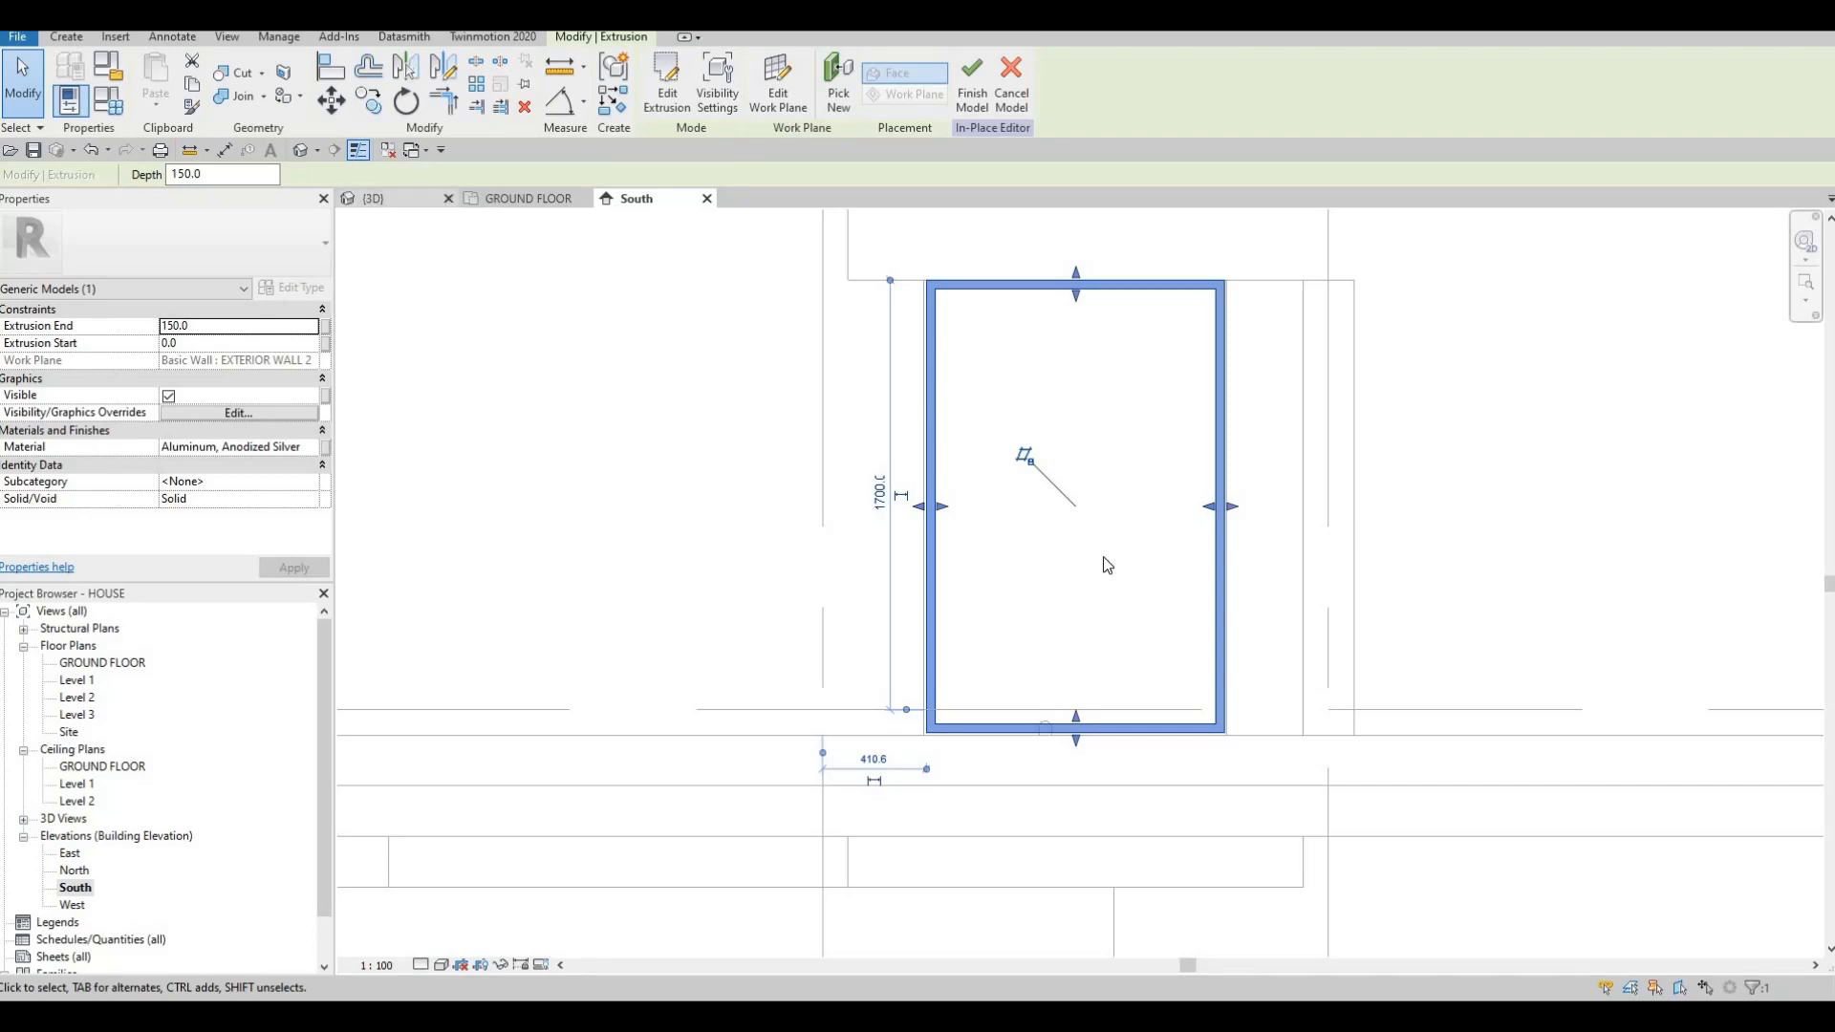
In the 3D view, stretch the frame's front and back faces so the extrusion runs from -146.1 to -61.0 within the wall opening.
key("ctrl+Tab")
middle_click_drag(1151, 626, 1004, 588, "shift")
middle_click_drag(1377, 468, 984, 565)
scroll(1147, 478, "up", 2)
middle_click_drag(1147, 478, 1023, 495, "shift")
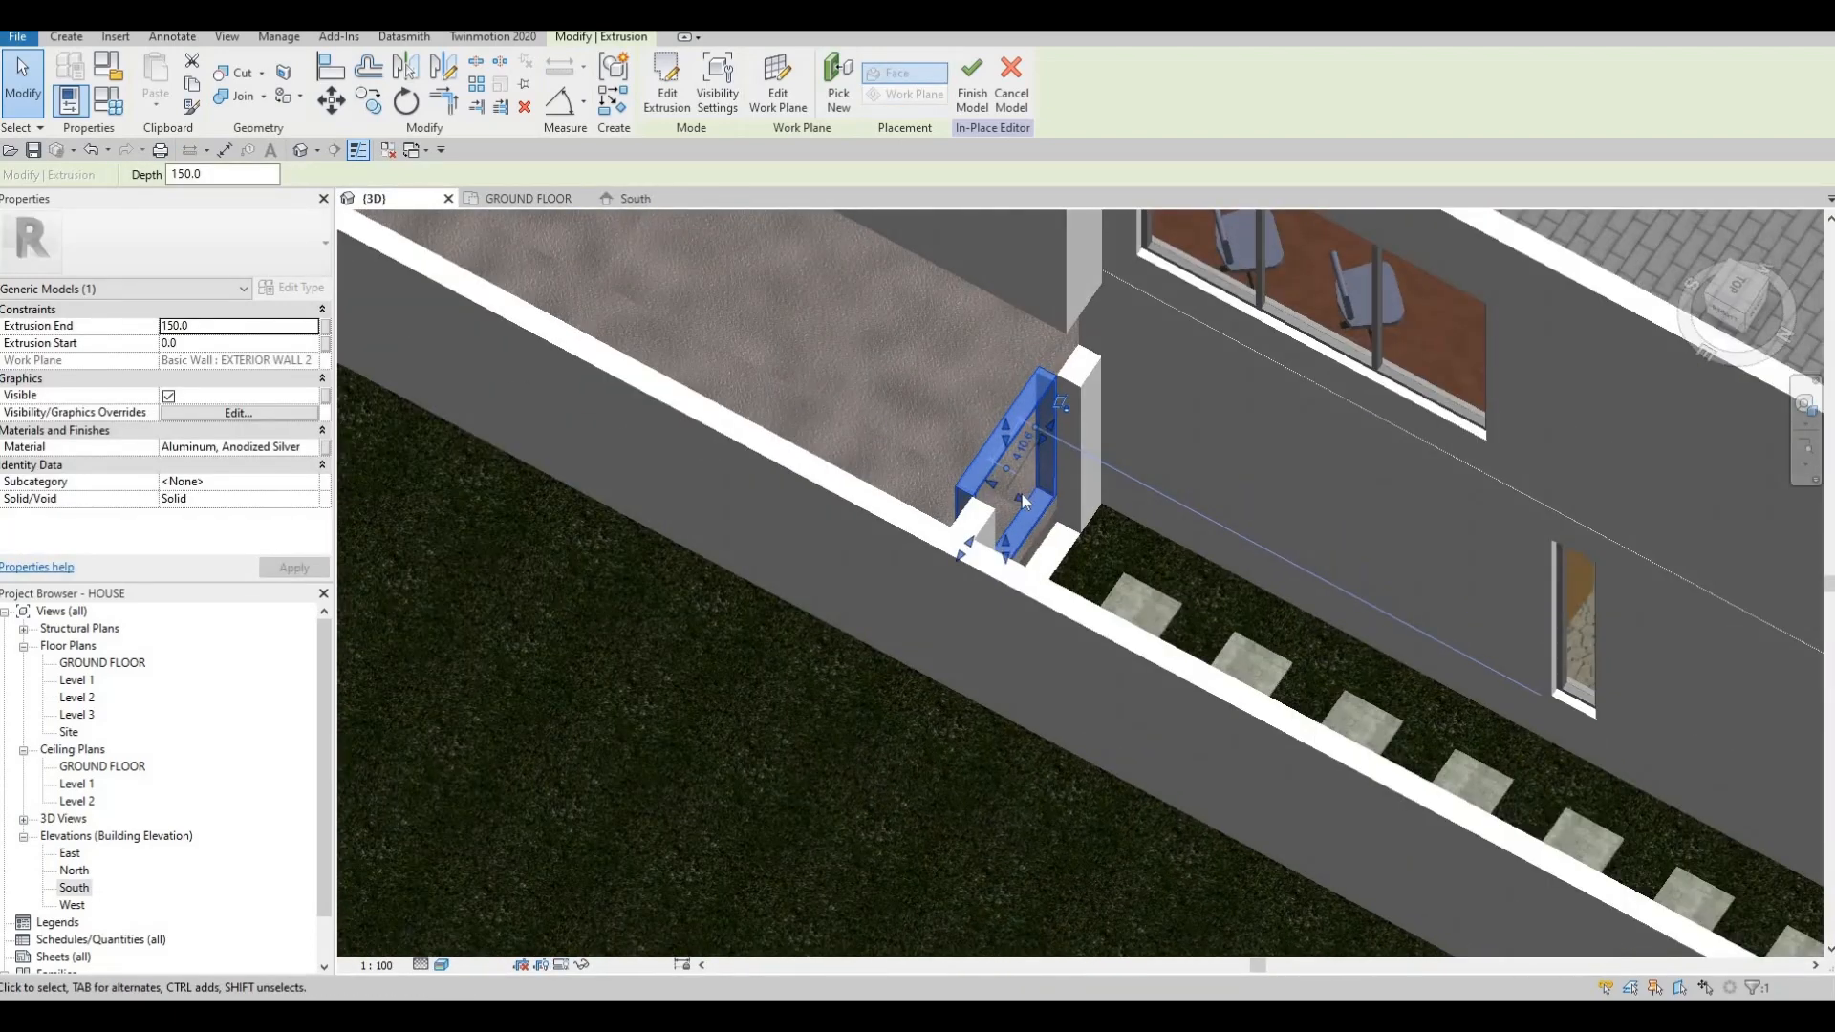
scroll(1023, 495, "up", 2)
left_click_drag(1030, 493, 1079, 505)
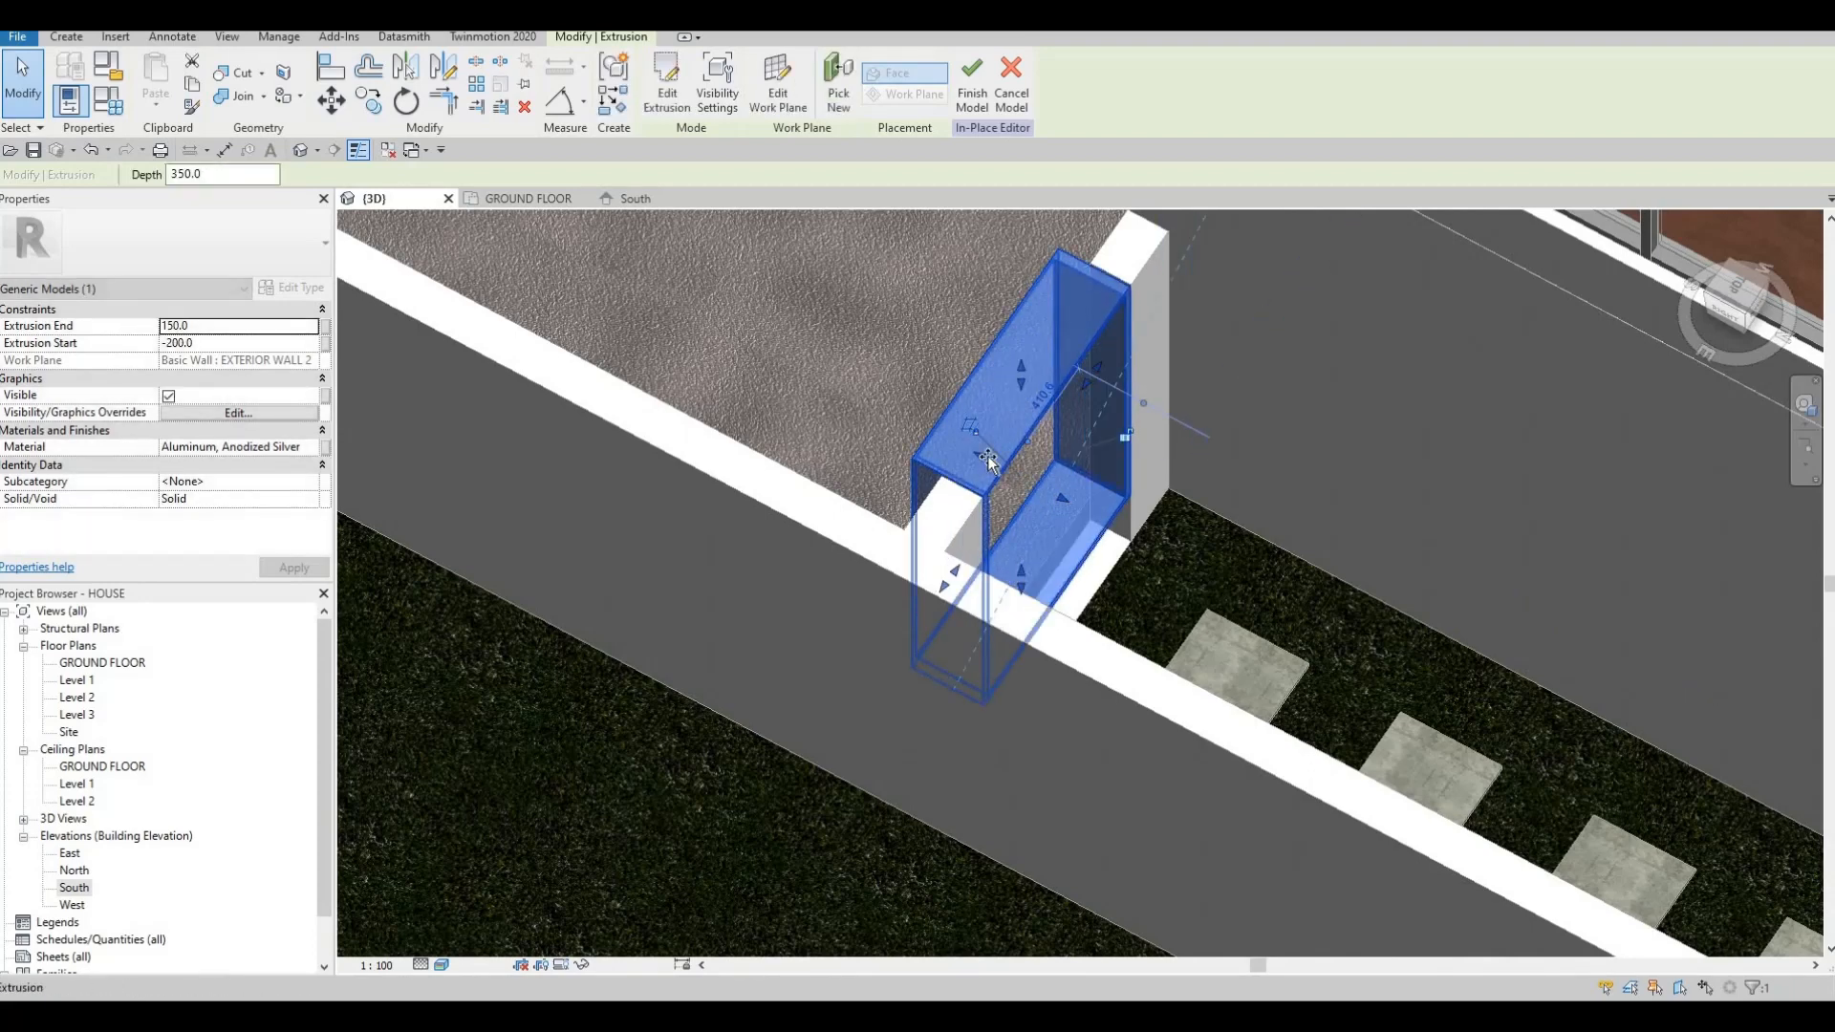
left_click_drag(989, 455, 1073, 490)
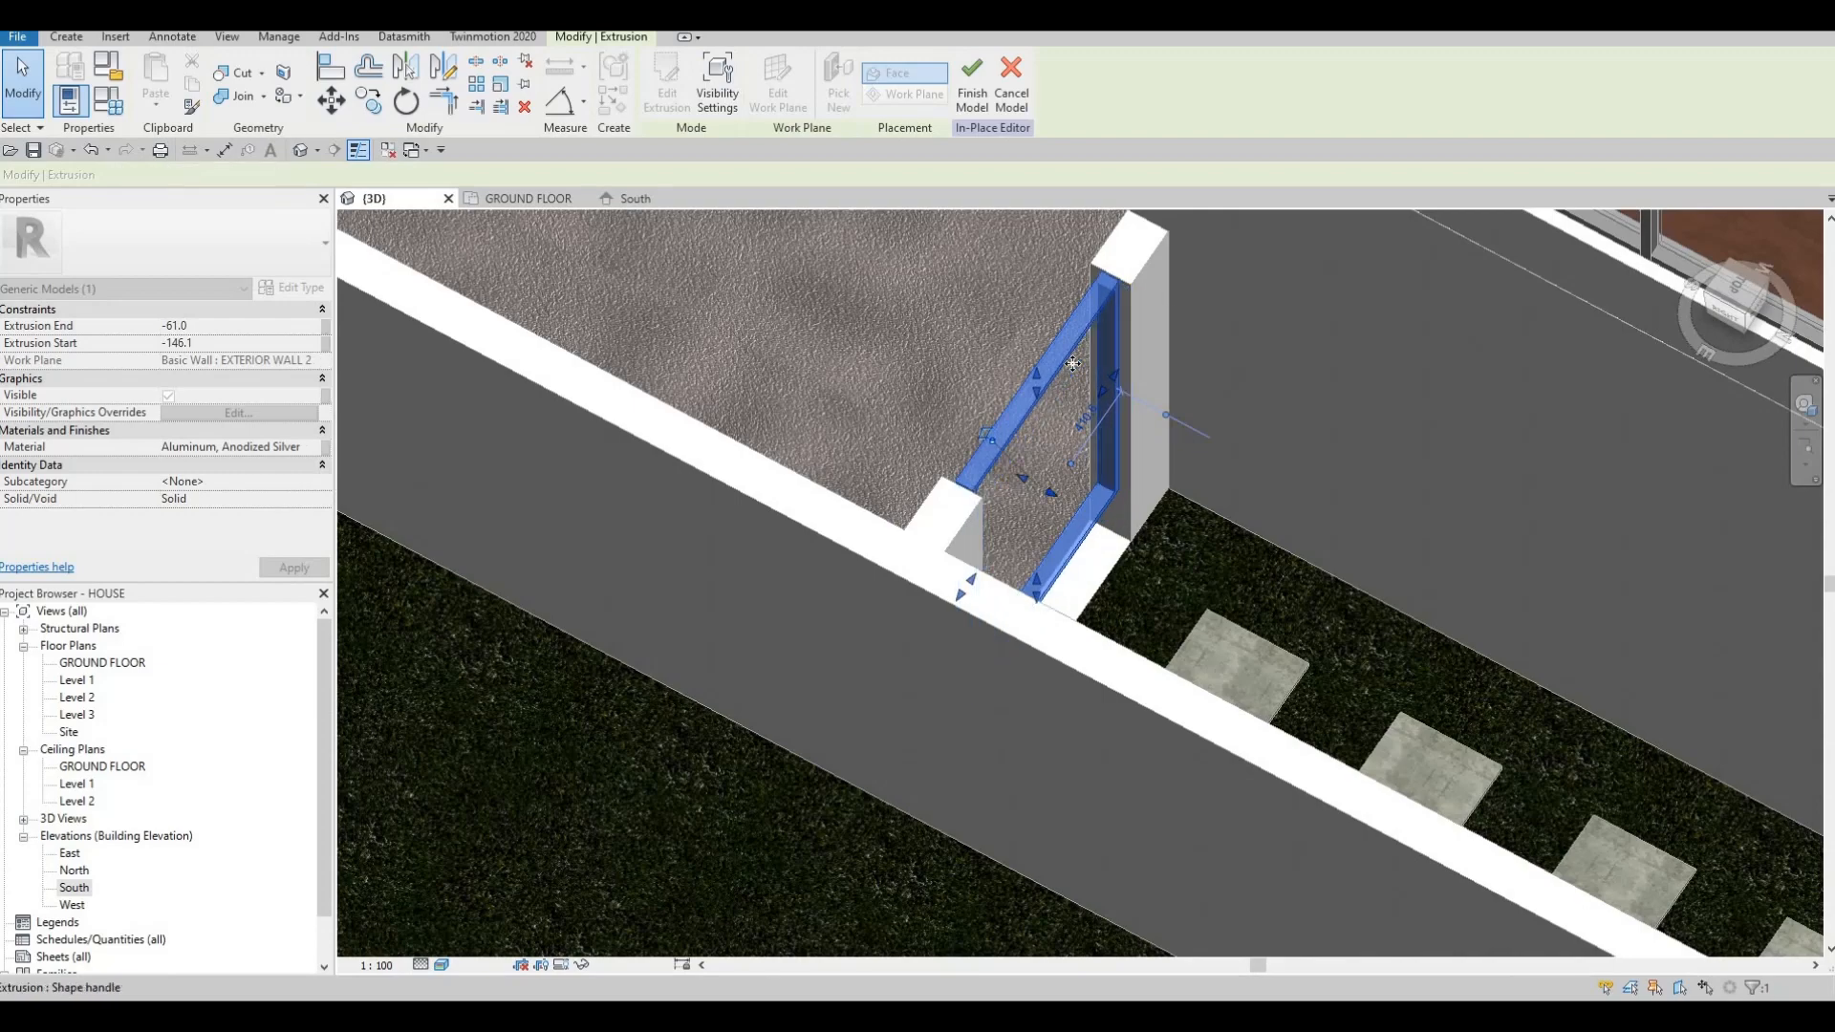
Examine how the frame's bottom edge meets the floor in the 3D view and the South elevation.
middle_click_drag(1327, 443, 836, 211, "shift")
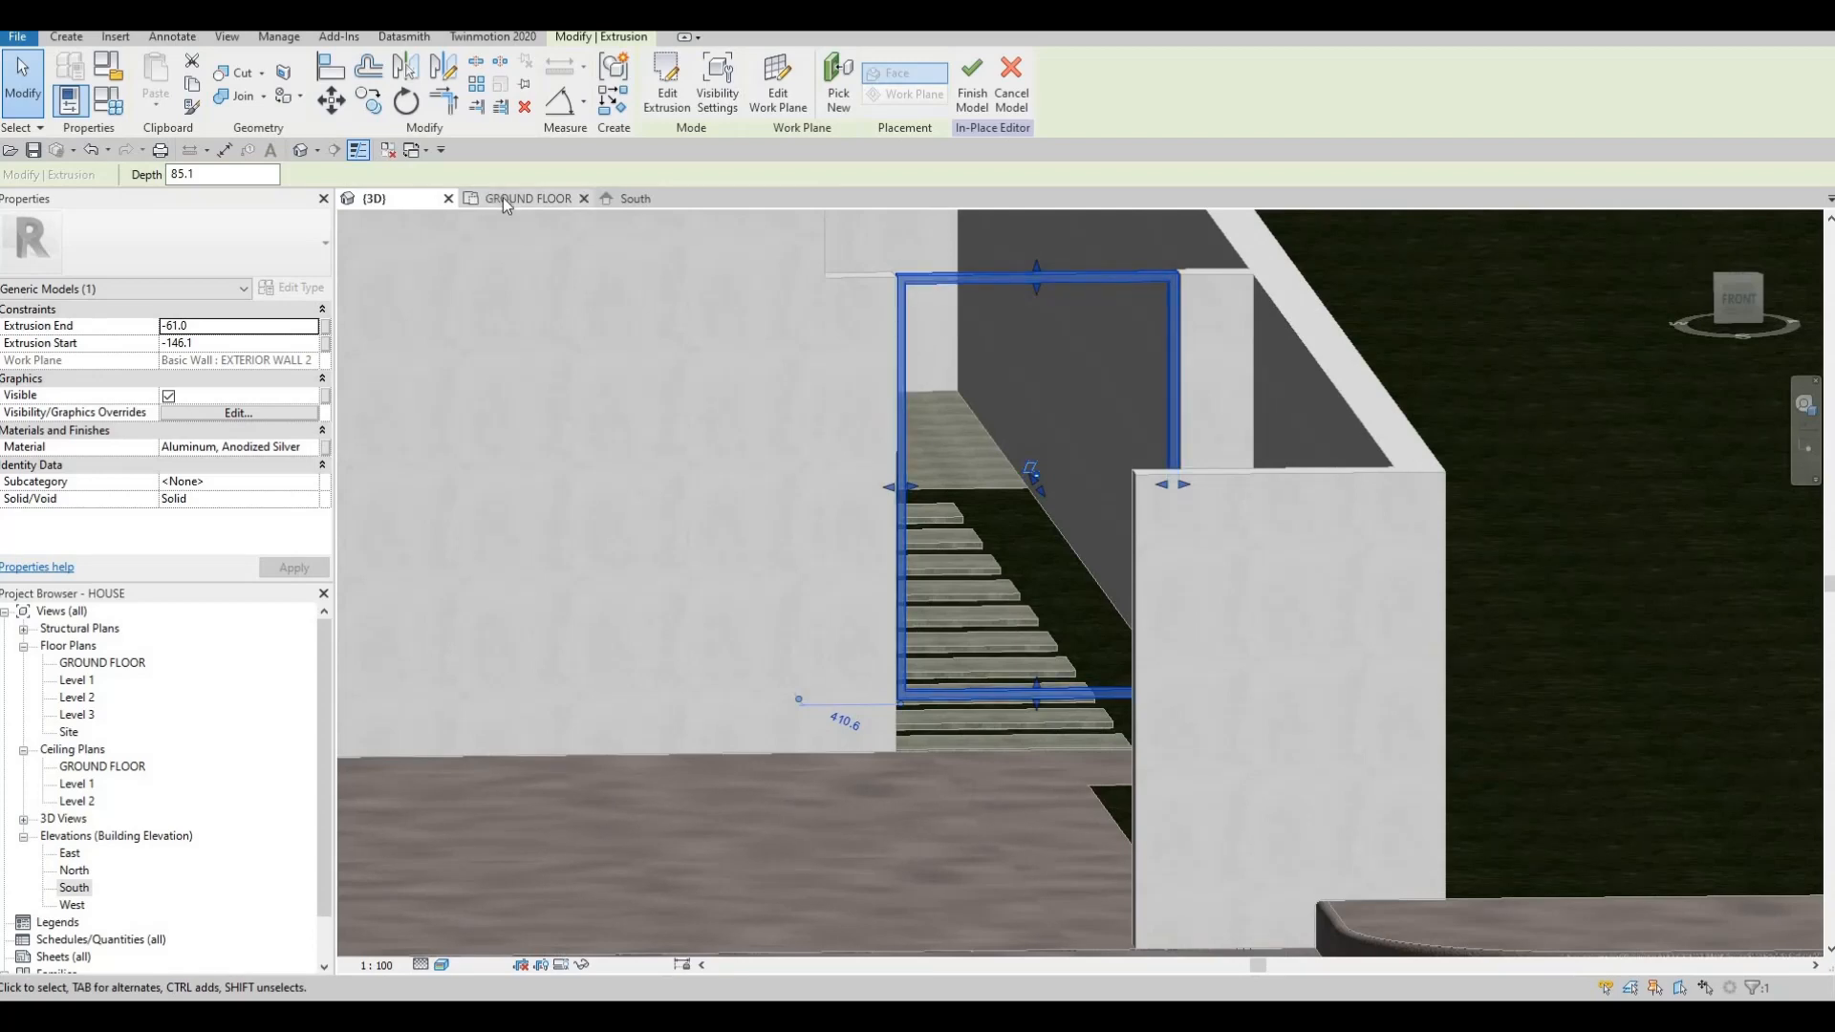
left_click(574, 200)
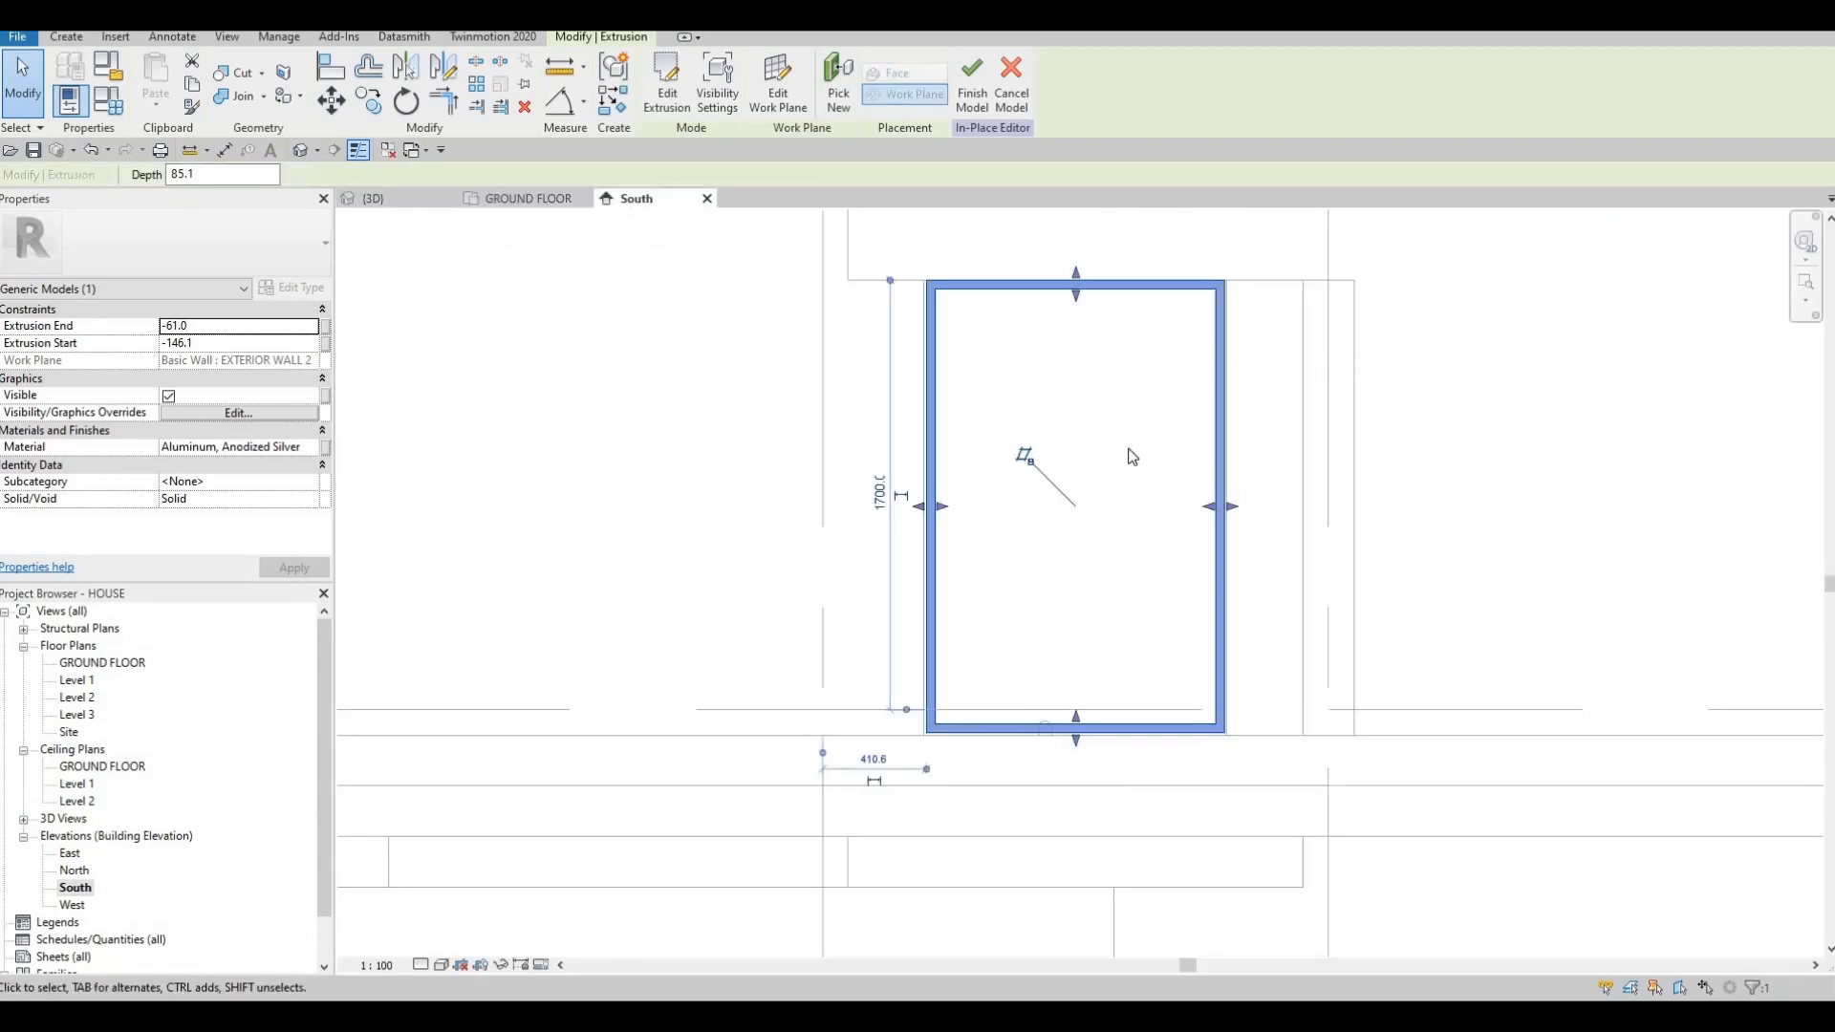
middle_click_drag(1048, 627, 1132, 409)
scroll(1137, 411, "down", 3)
middle_click_drag(1177, 535, 1192, 624)
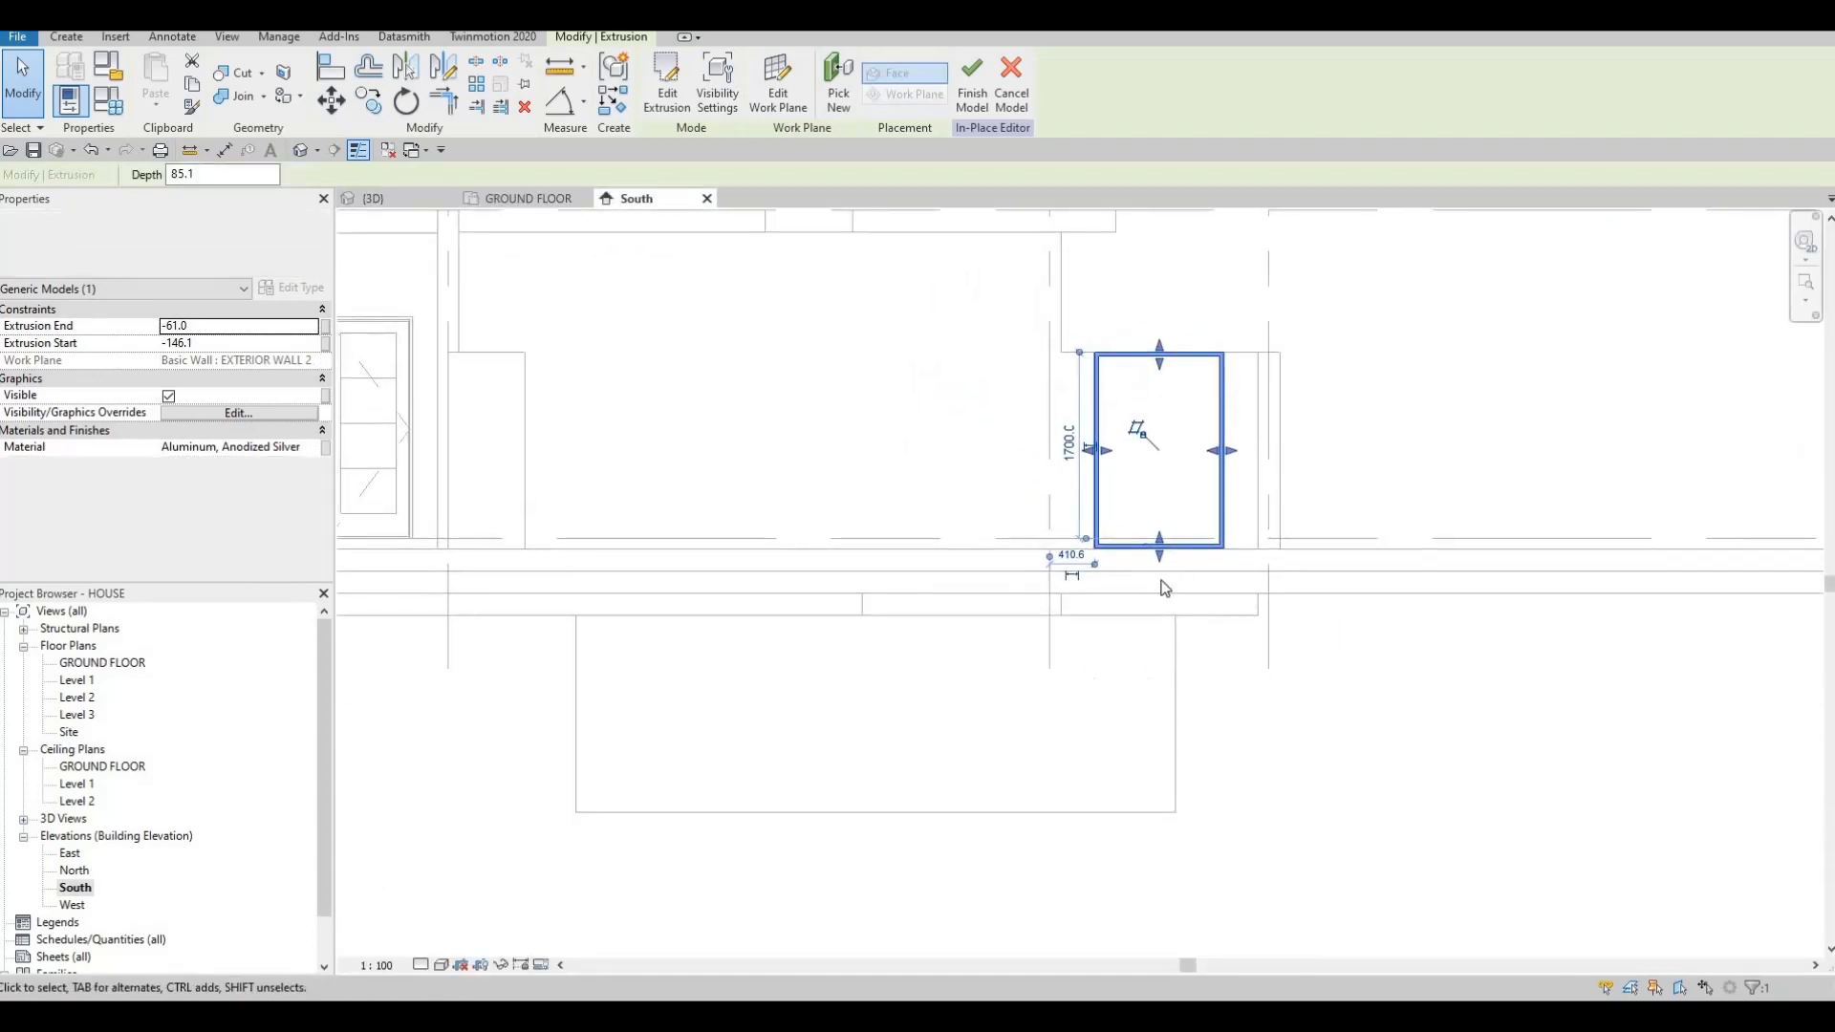
key("Escape")
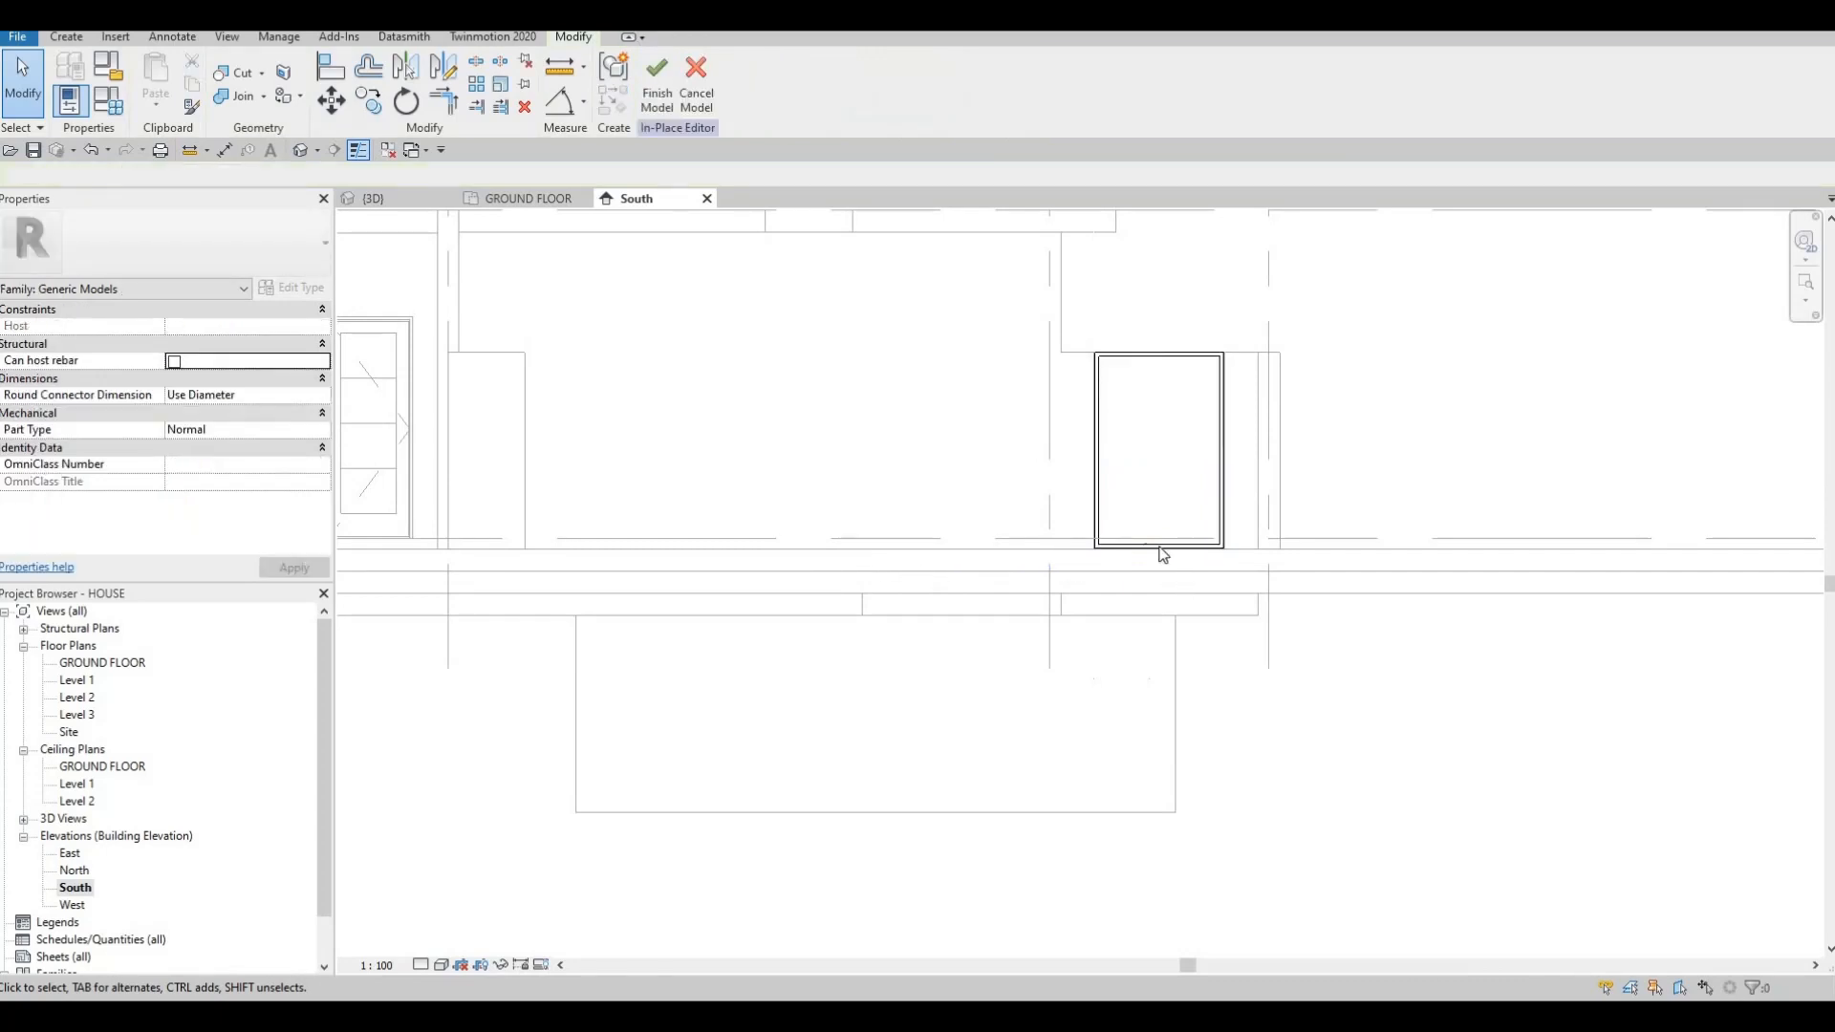
scroll(1136, 546, "up", 4)
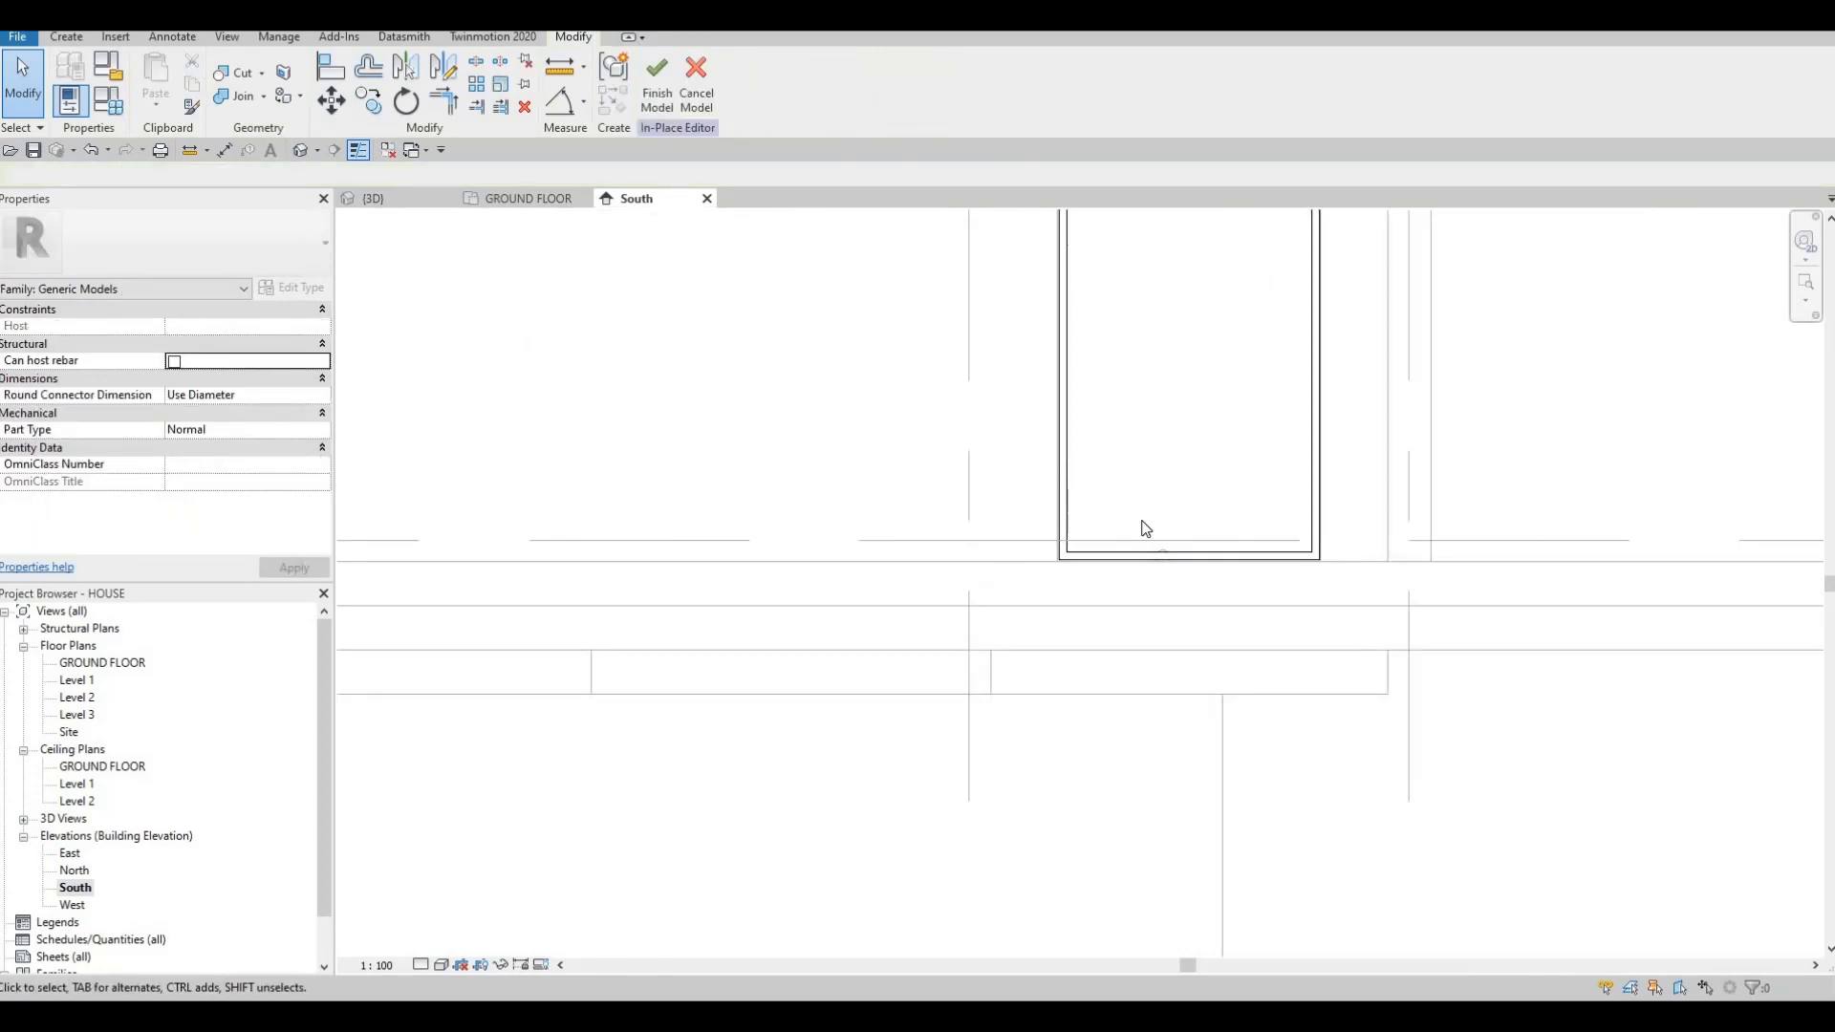
scroll(1157, 536, "down", 4)
scroll(1167, 550, "down", 4)
scroll(1099, 526, "up", 4)
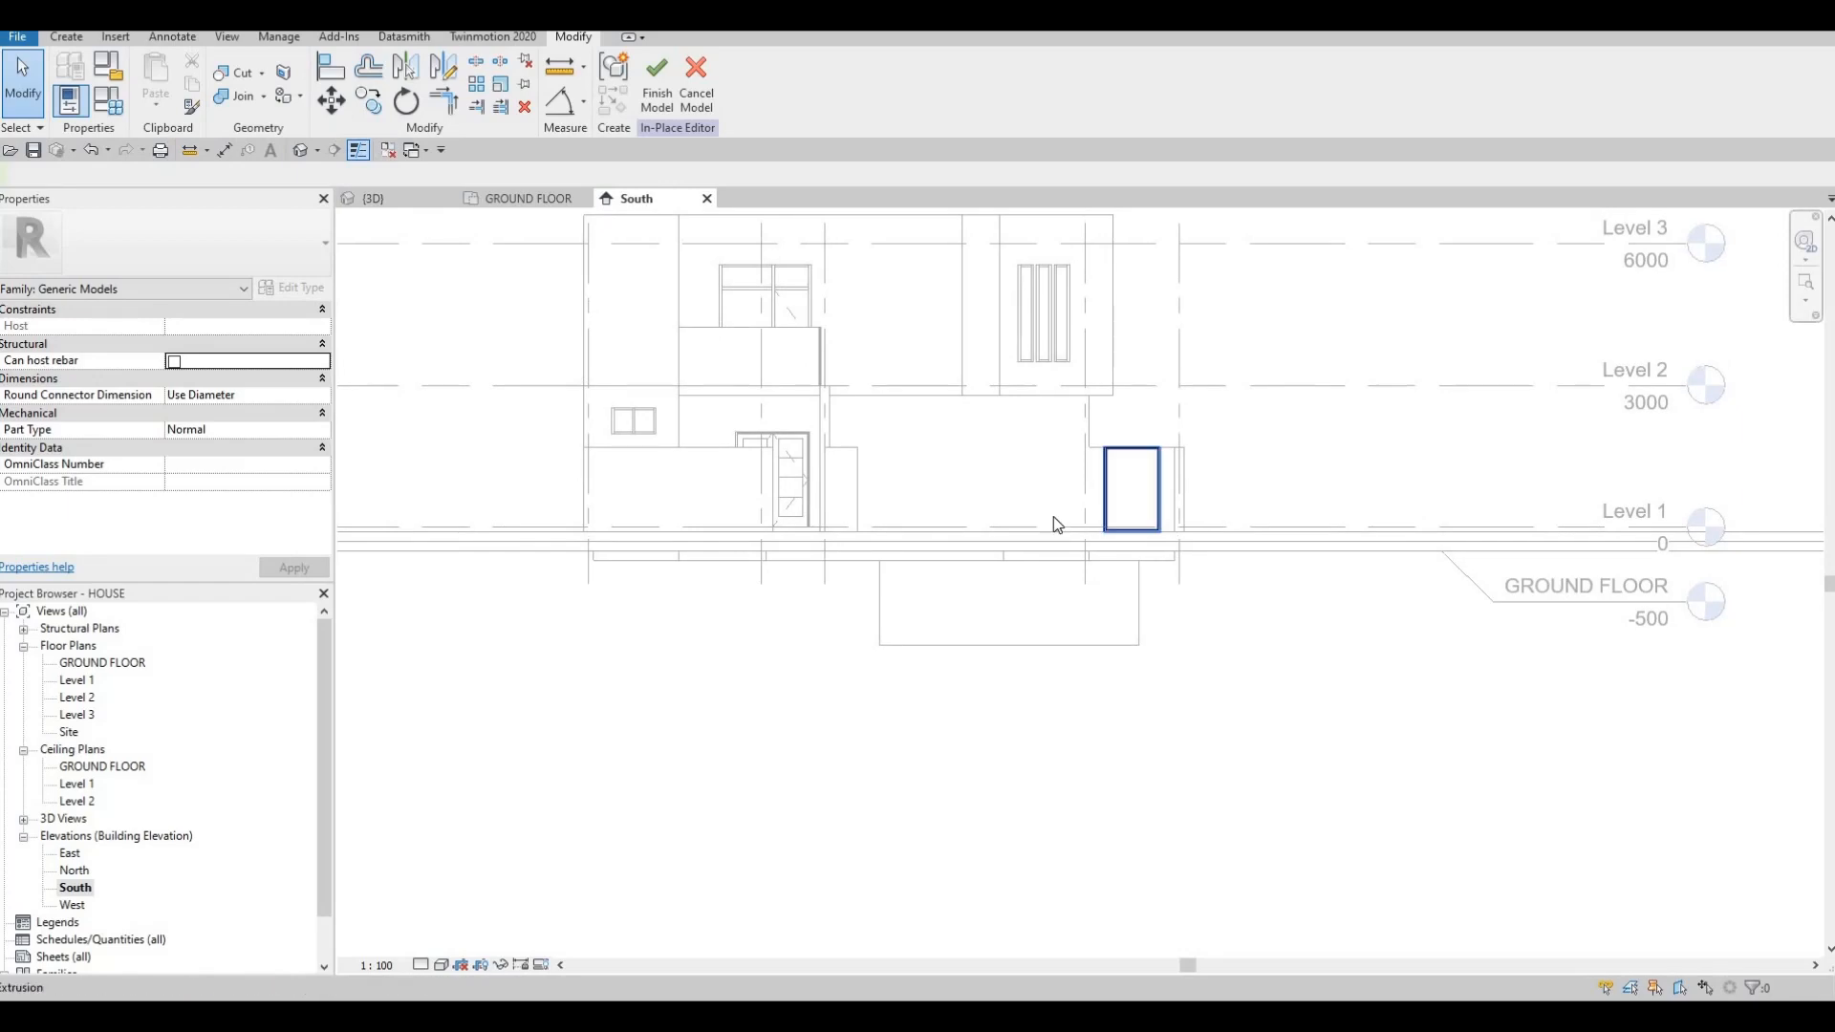
scroll(1036, 517, "up", 2)
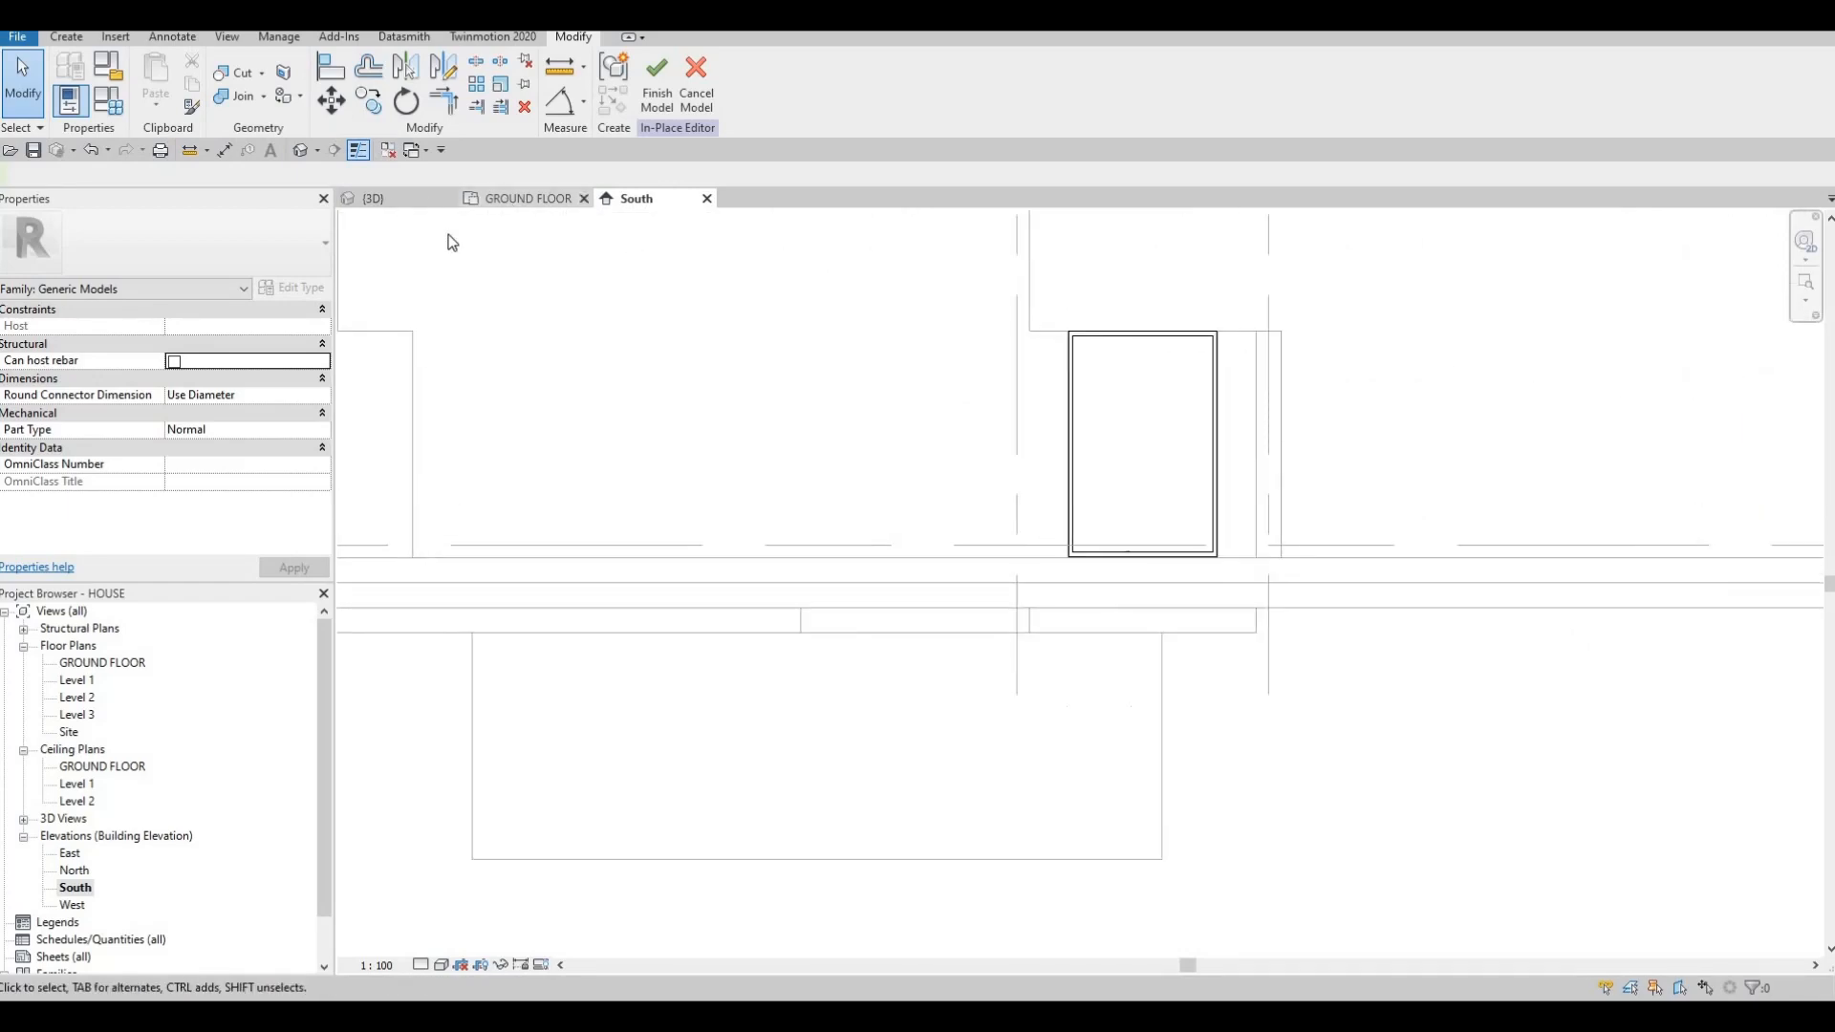
mouse_move(1026, 498)
middle_mouse_down("shift")
mouse_move(1078, 498)
mouse_move(1193, 558)
mouse_move(1006, 502)
mouse_move(1100, 552)
mouse_move(1098, 573)
mouse_move(1024, 516)
middle_mouse_up("shift")
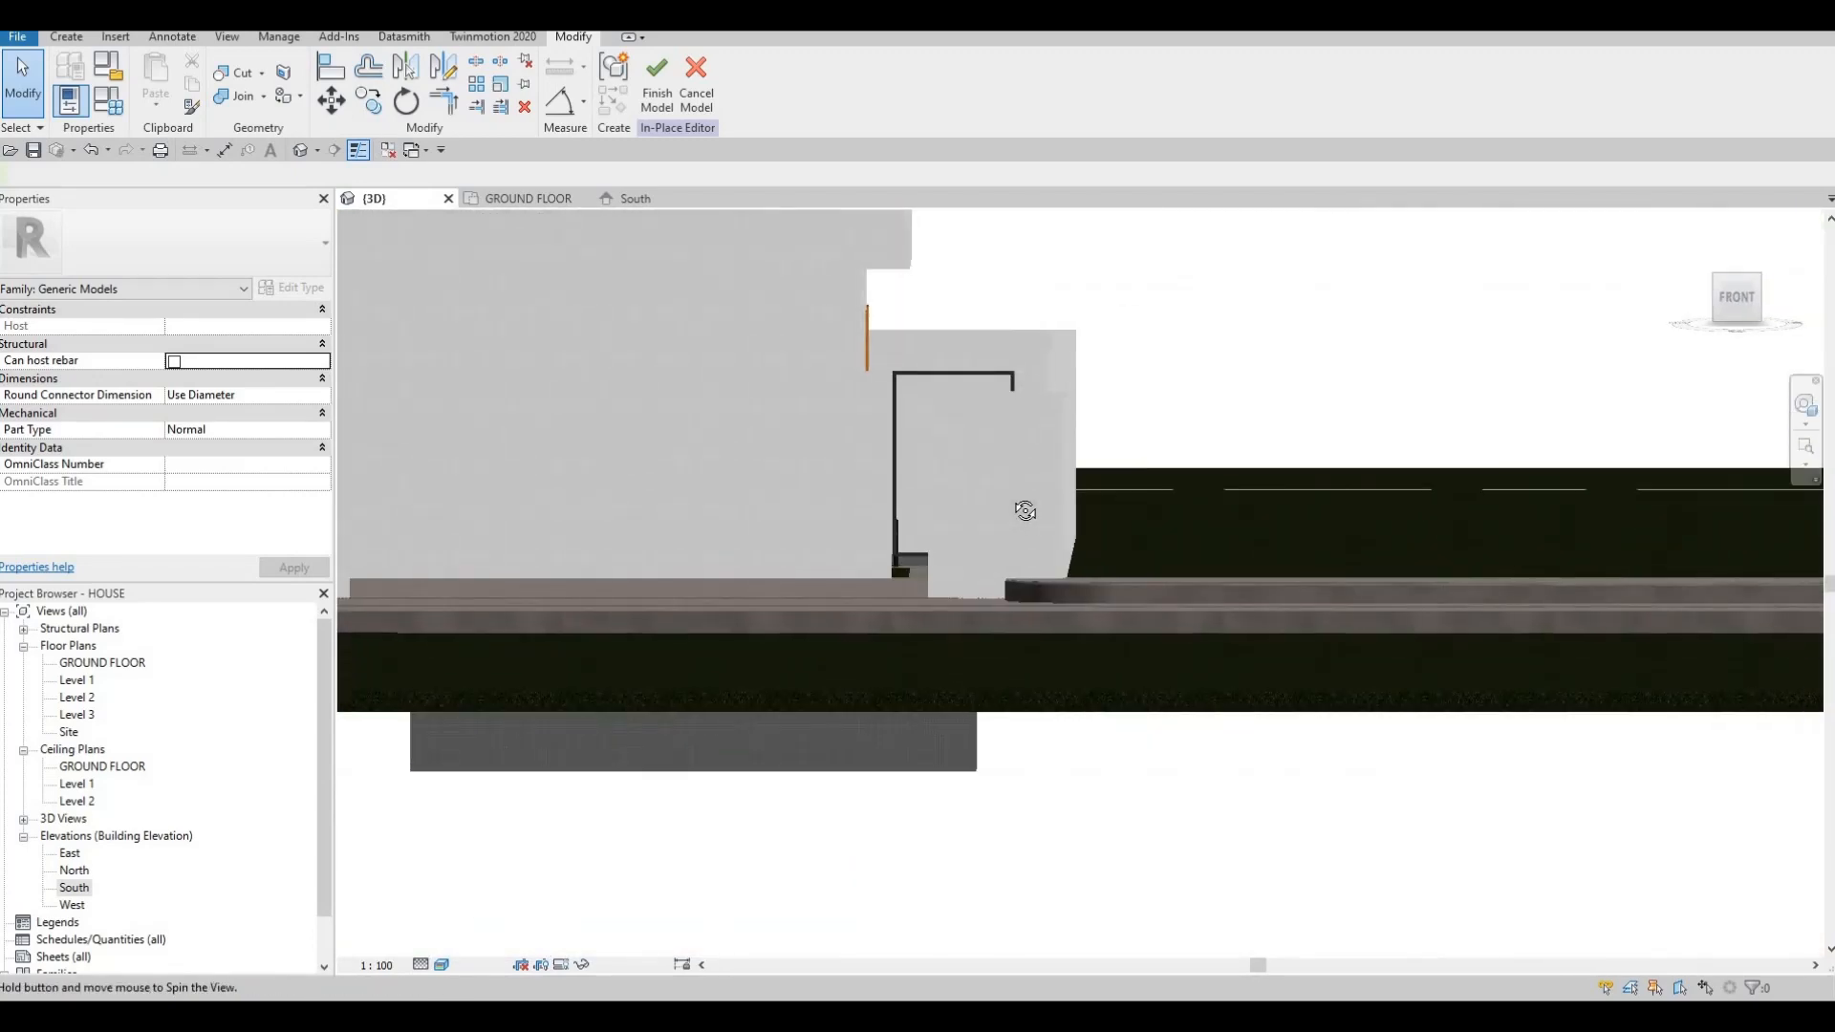
middle_click_drag(1026, 511, 927, 554, "shift")
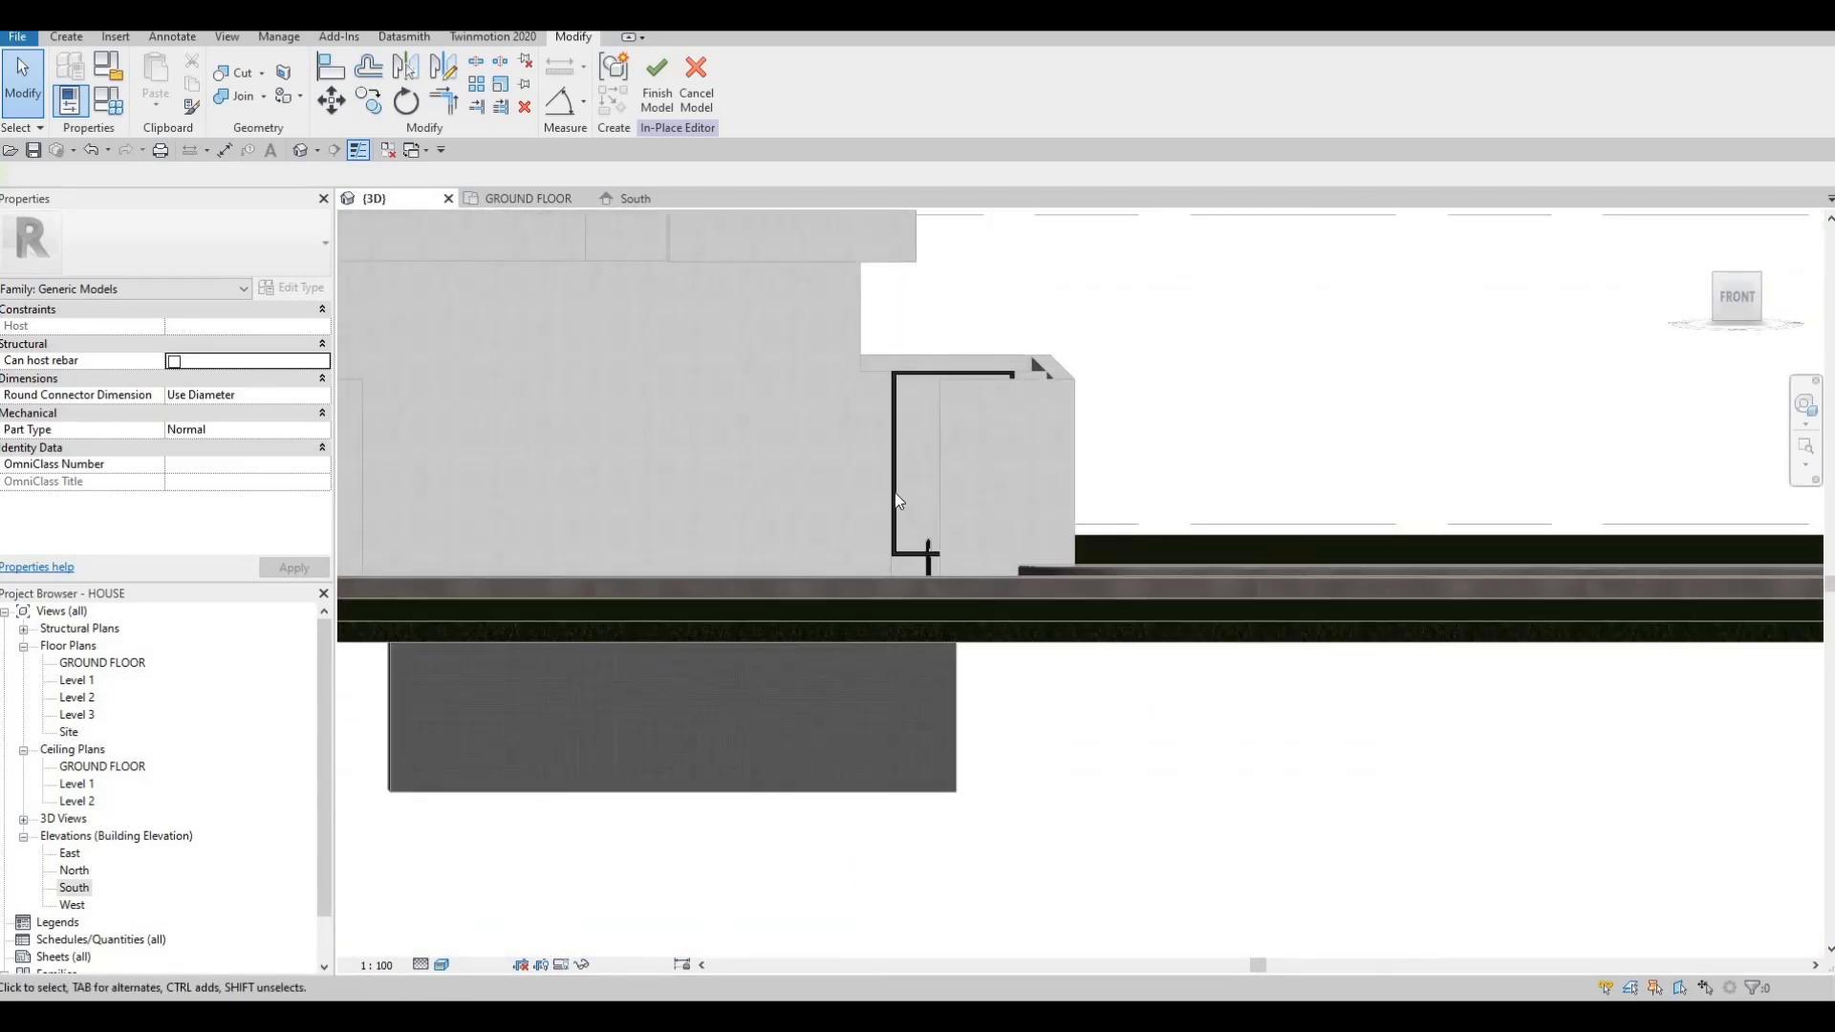
left_click(628, 198)
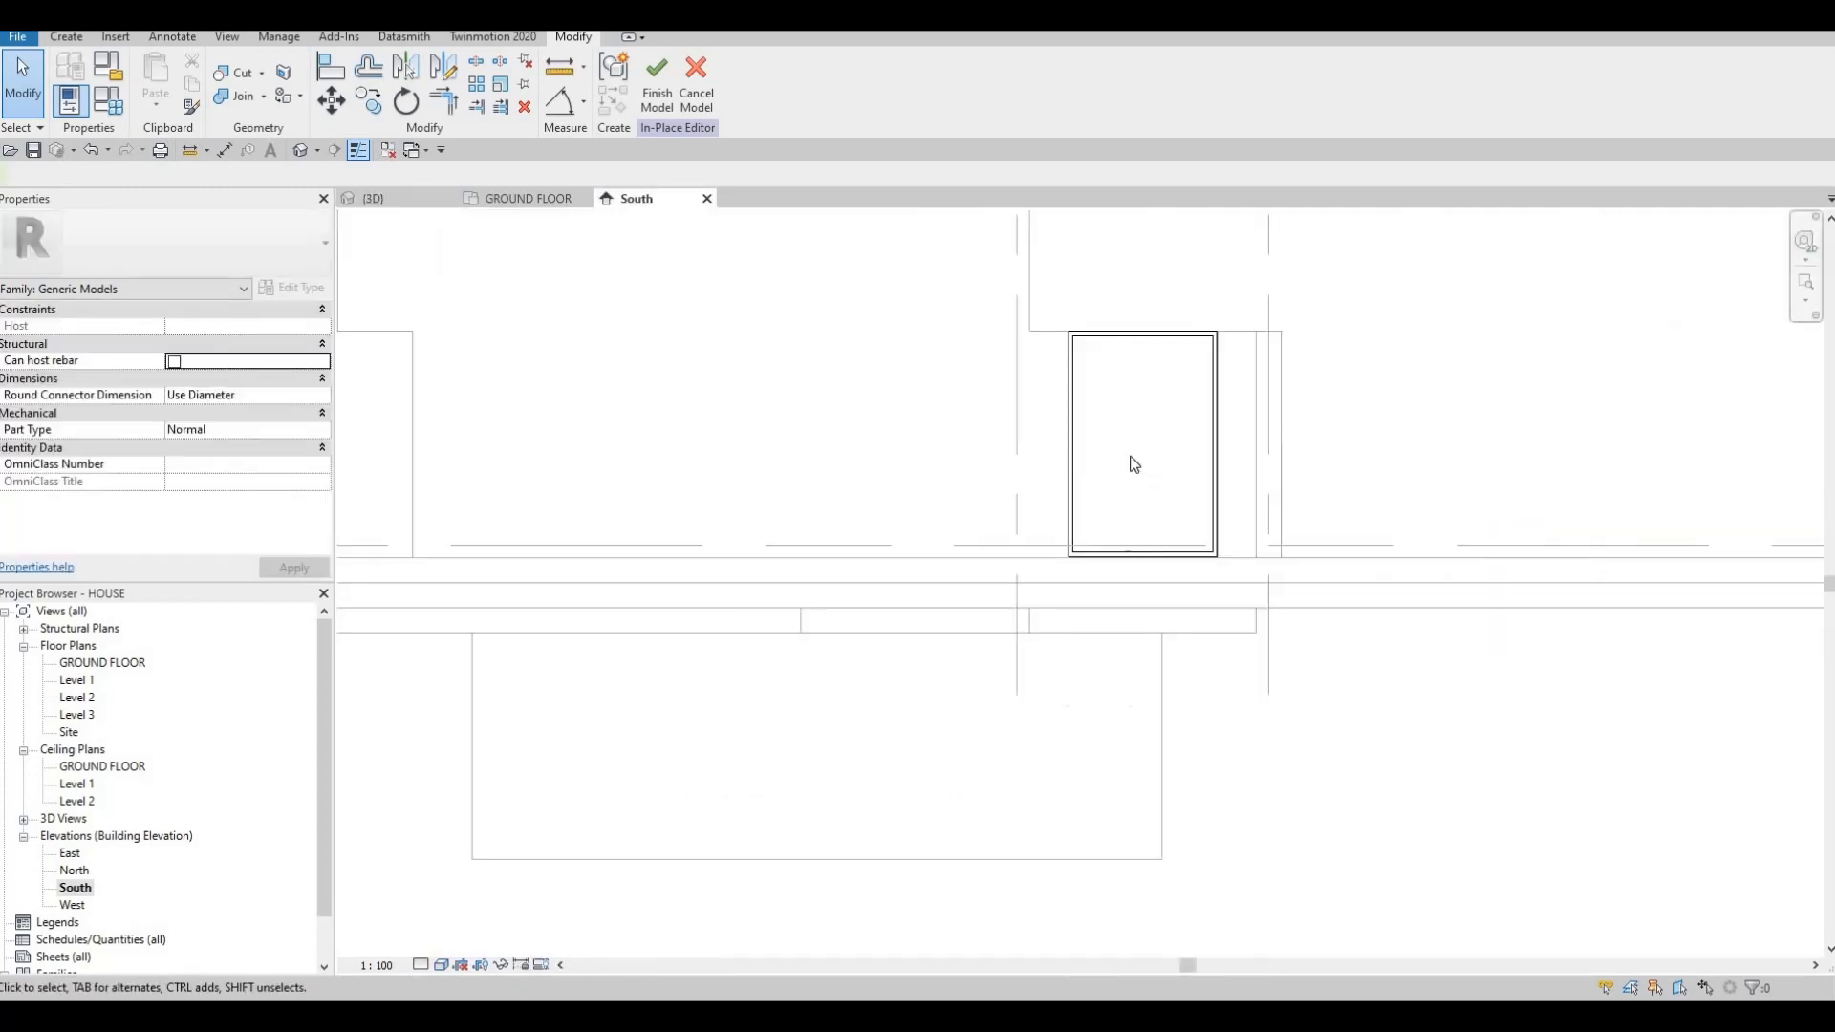
scroll(1107, 540, "down", 3)
scroll(1050, 633, "up", 5)
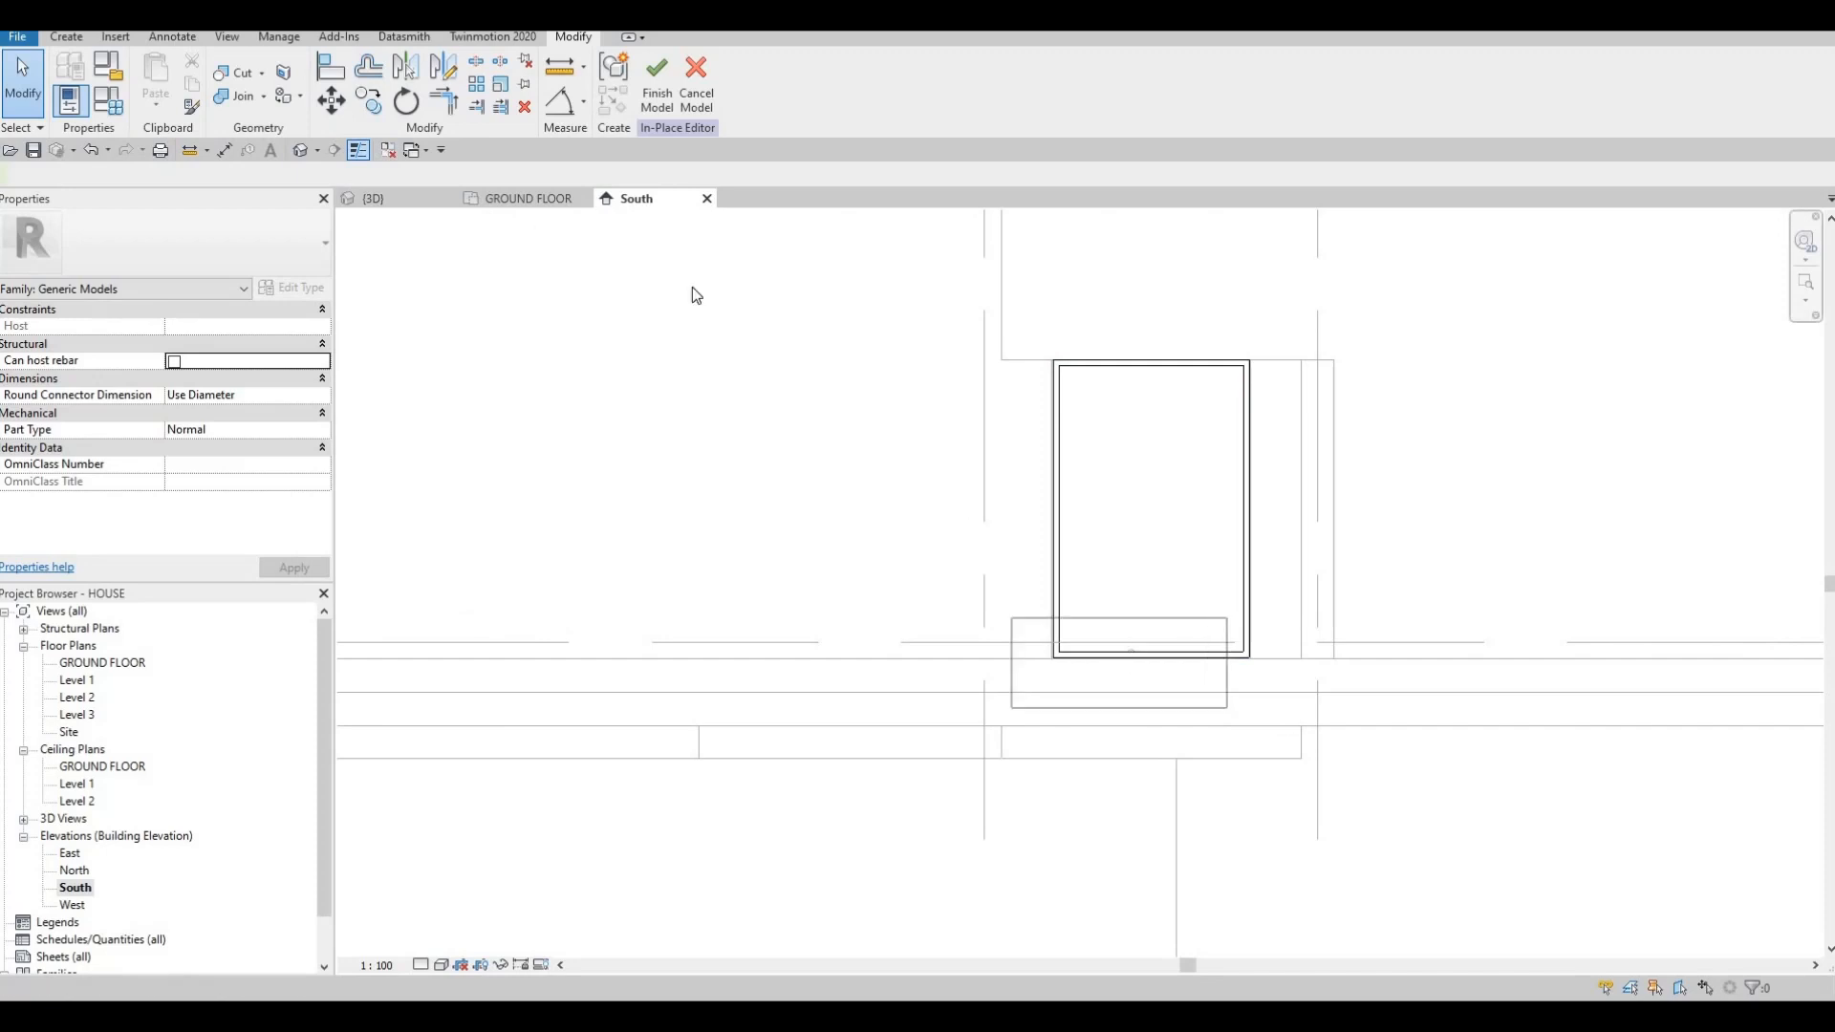
Edit the frame's sketch, lowering both bottom lines together to just above the next floor line below, and finish the sketch.
double_click(1093, 372)
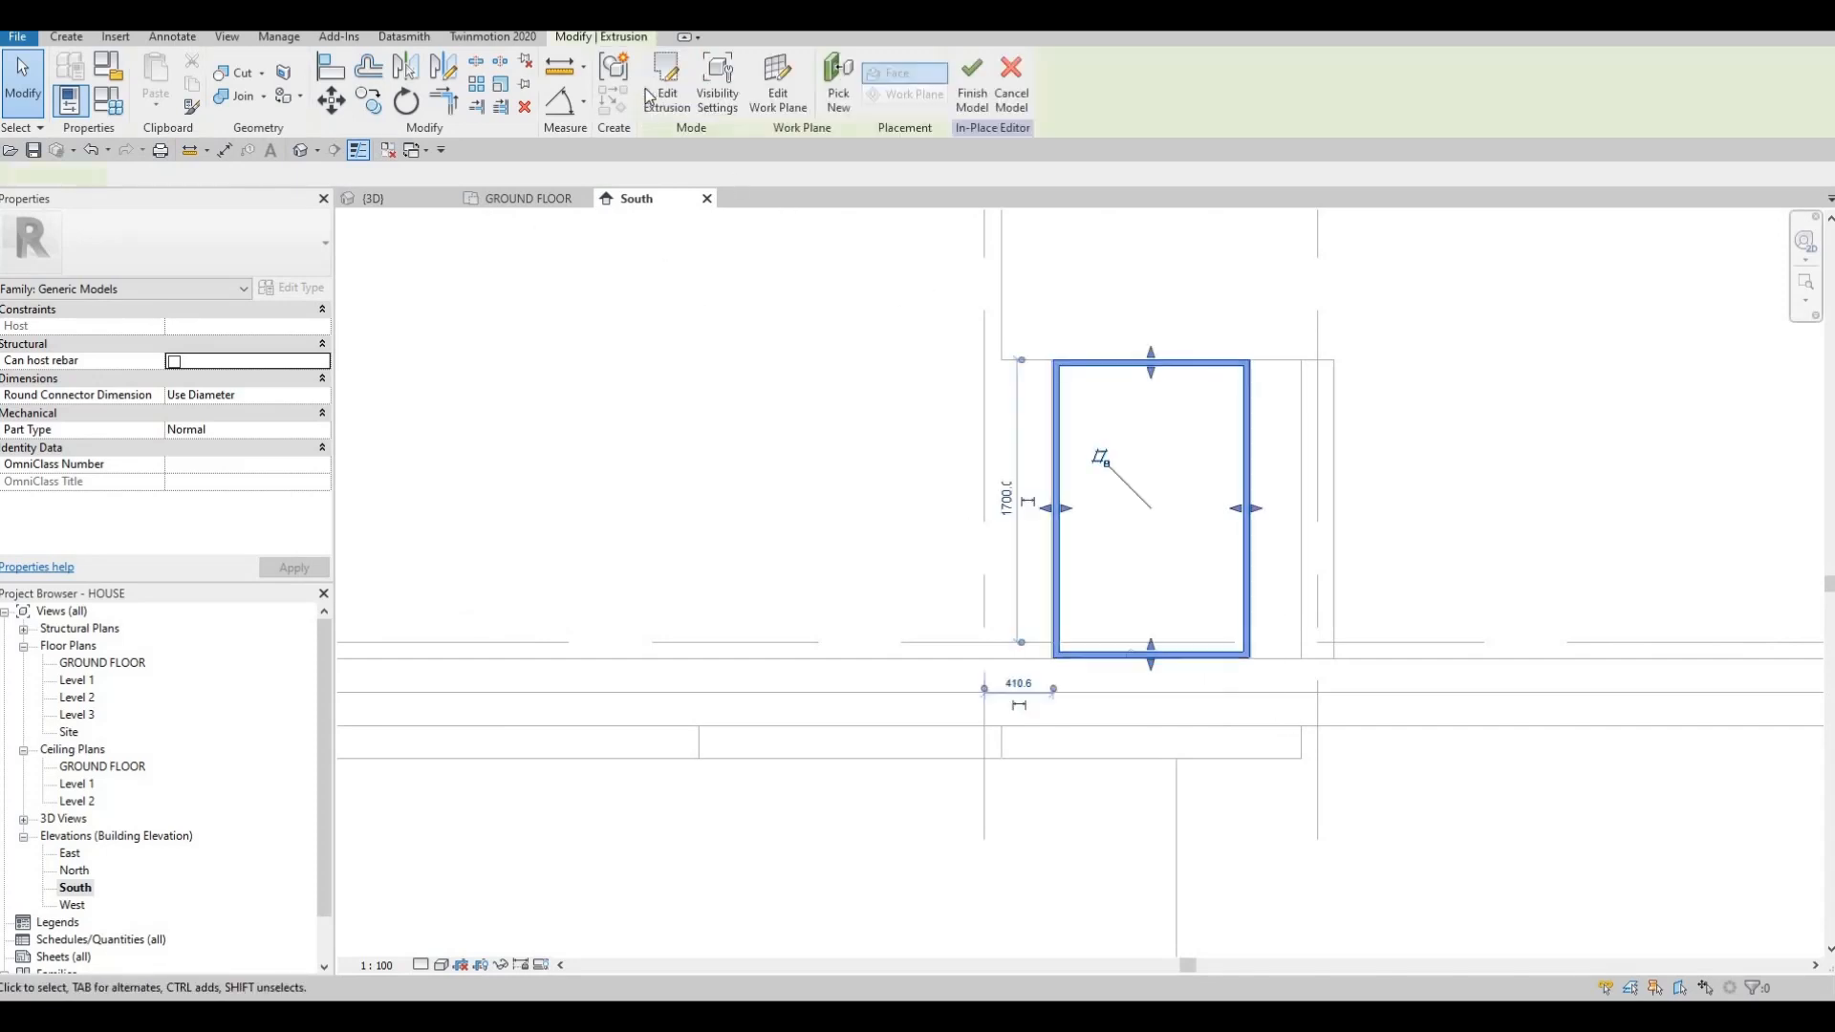
scroll(1093, 631, "up", 3)
left_click_drag(973, 617, 1378, 753)
key("Down")
key("Down")
key("Down")
key("Down")
key("Down")
key("Down")
key("Down")
key("Down")
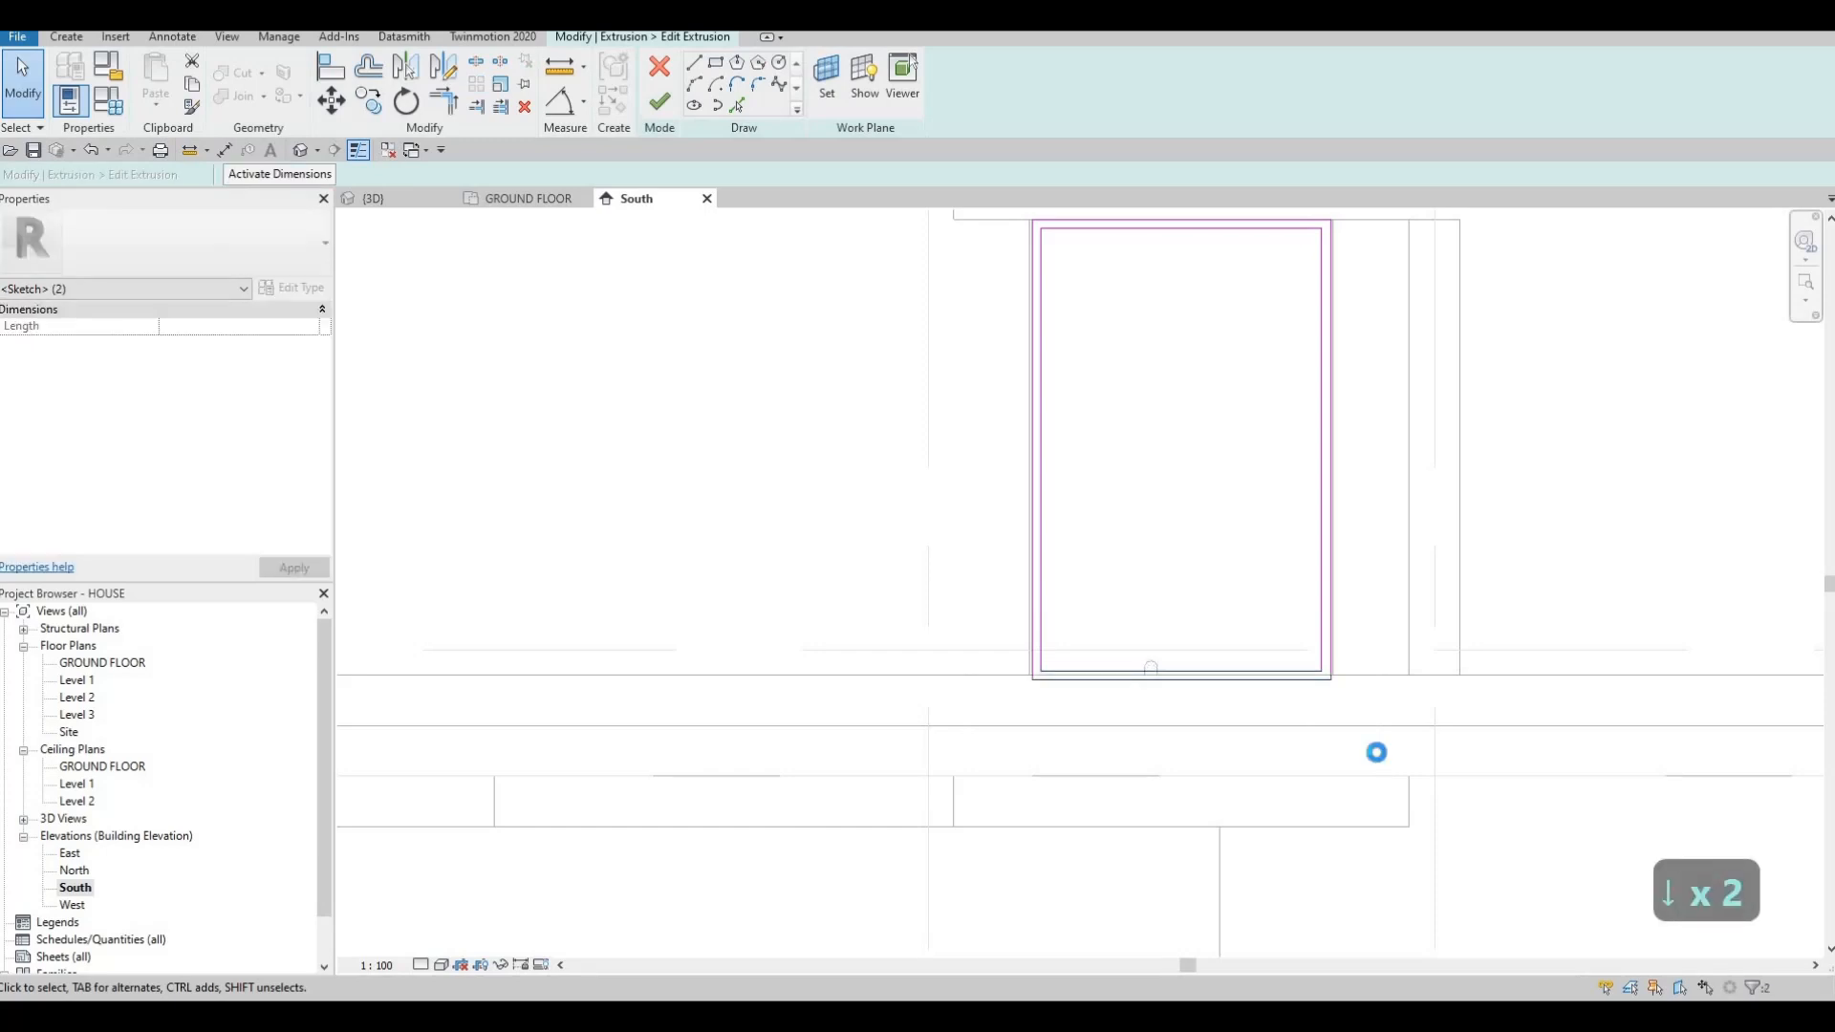
key("Down")
key("Down")
key("Down")
key("Down")
key("Down")
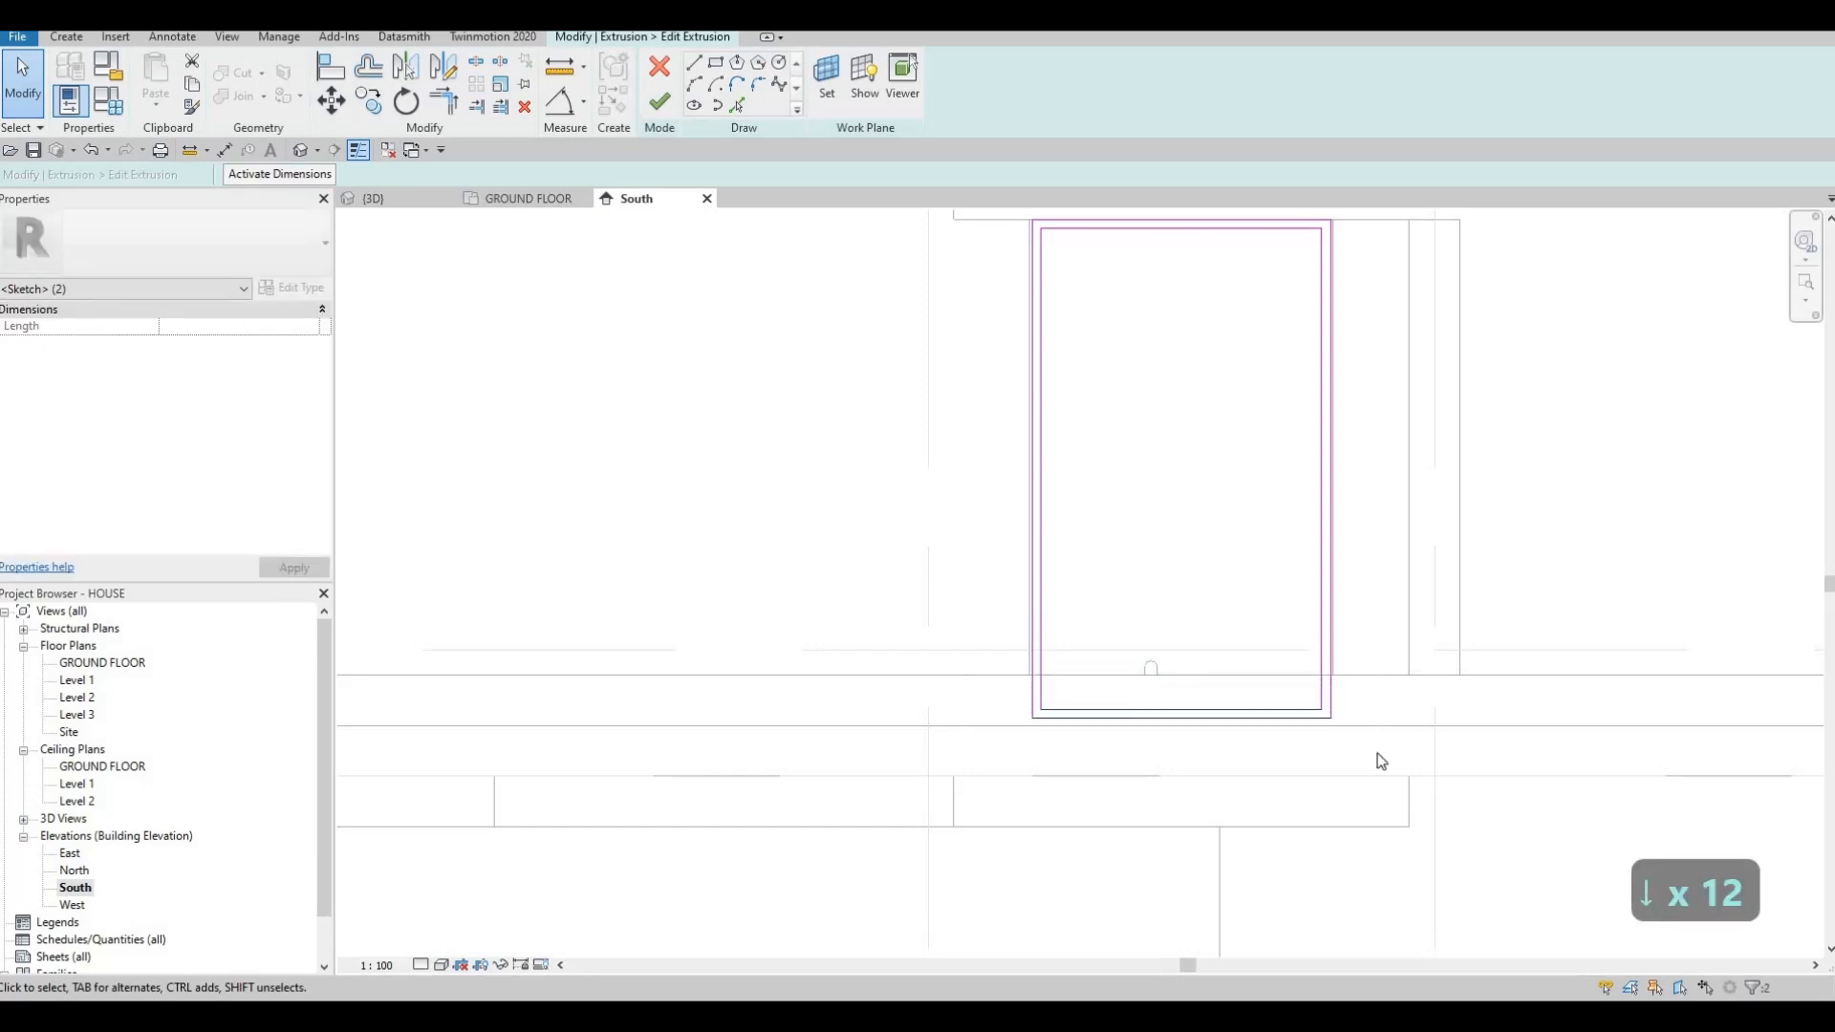
key("Down")
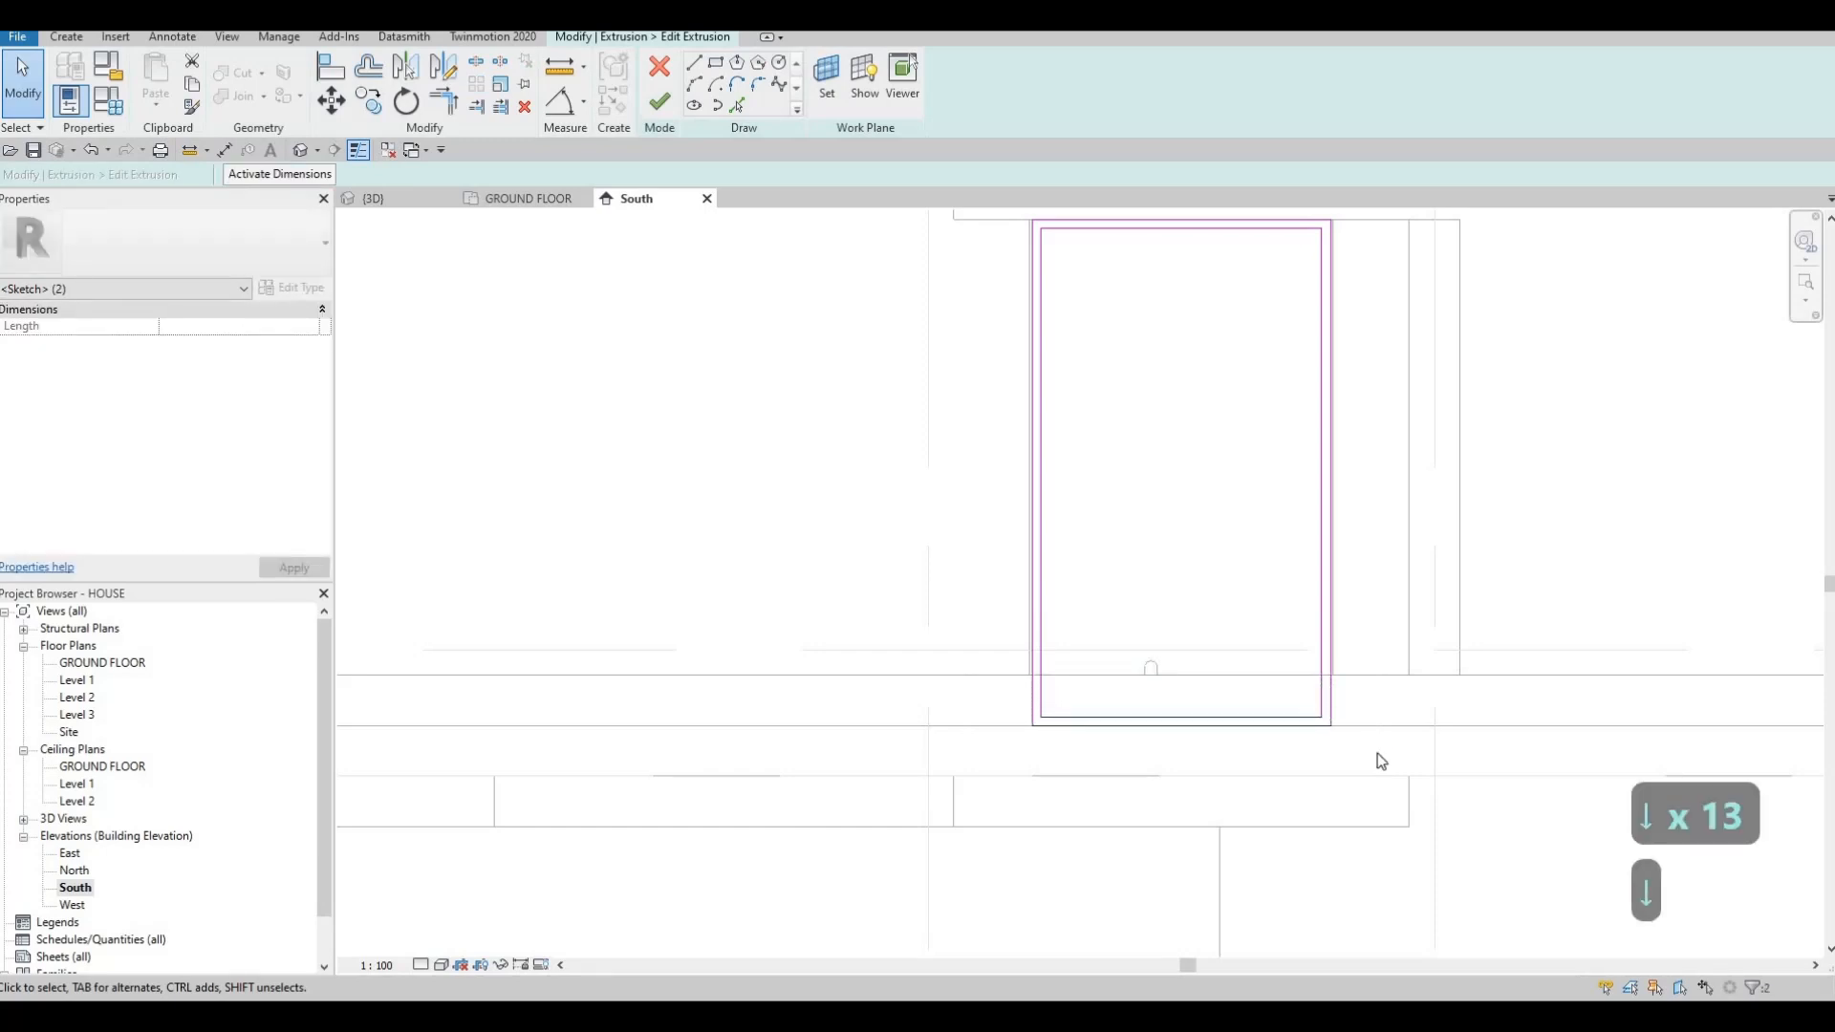
key("Up")
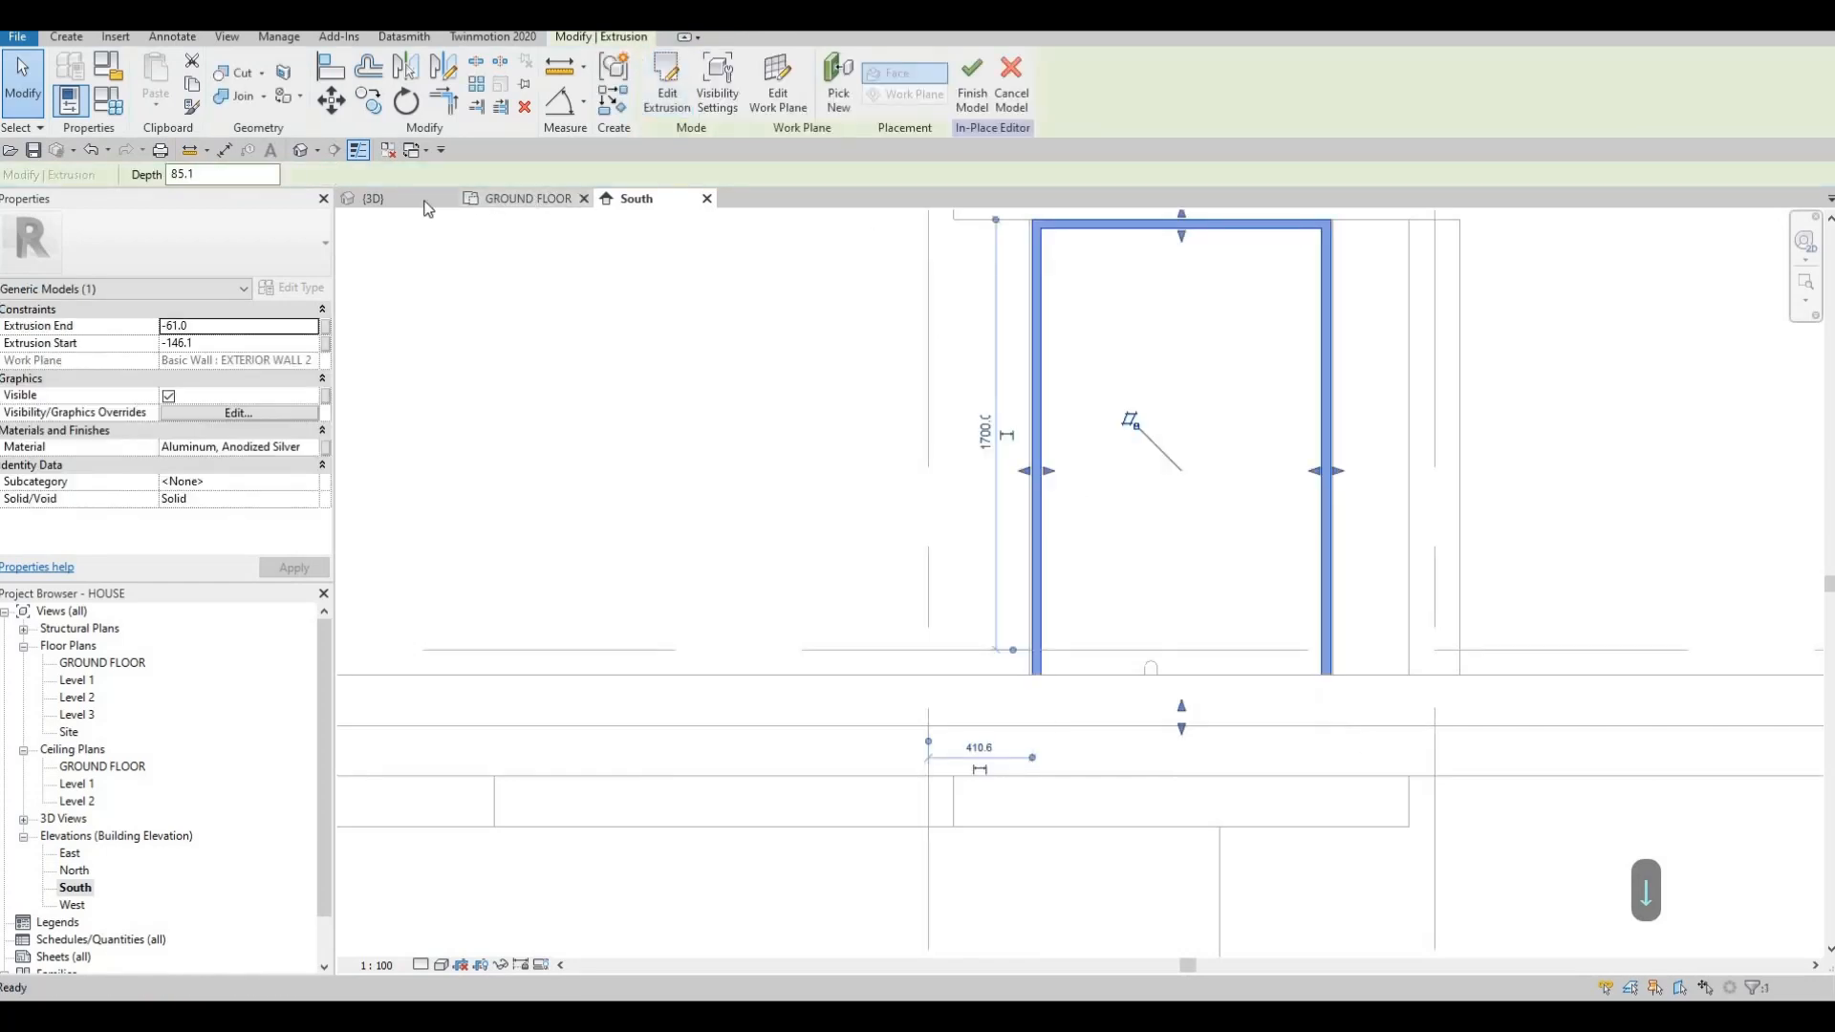
Examine the frame's lowered bottom rail against the wall opening and floor in the 3D view from behind.
middle_click_drag(1018, 619, 1098, 561, "shift")
scroll(955, 565, "up", 5)
middle_click_drag(956, 565, 1265, 550)
left_click(1247, 525)
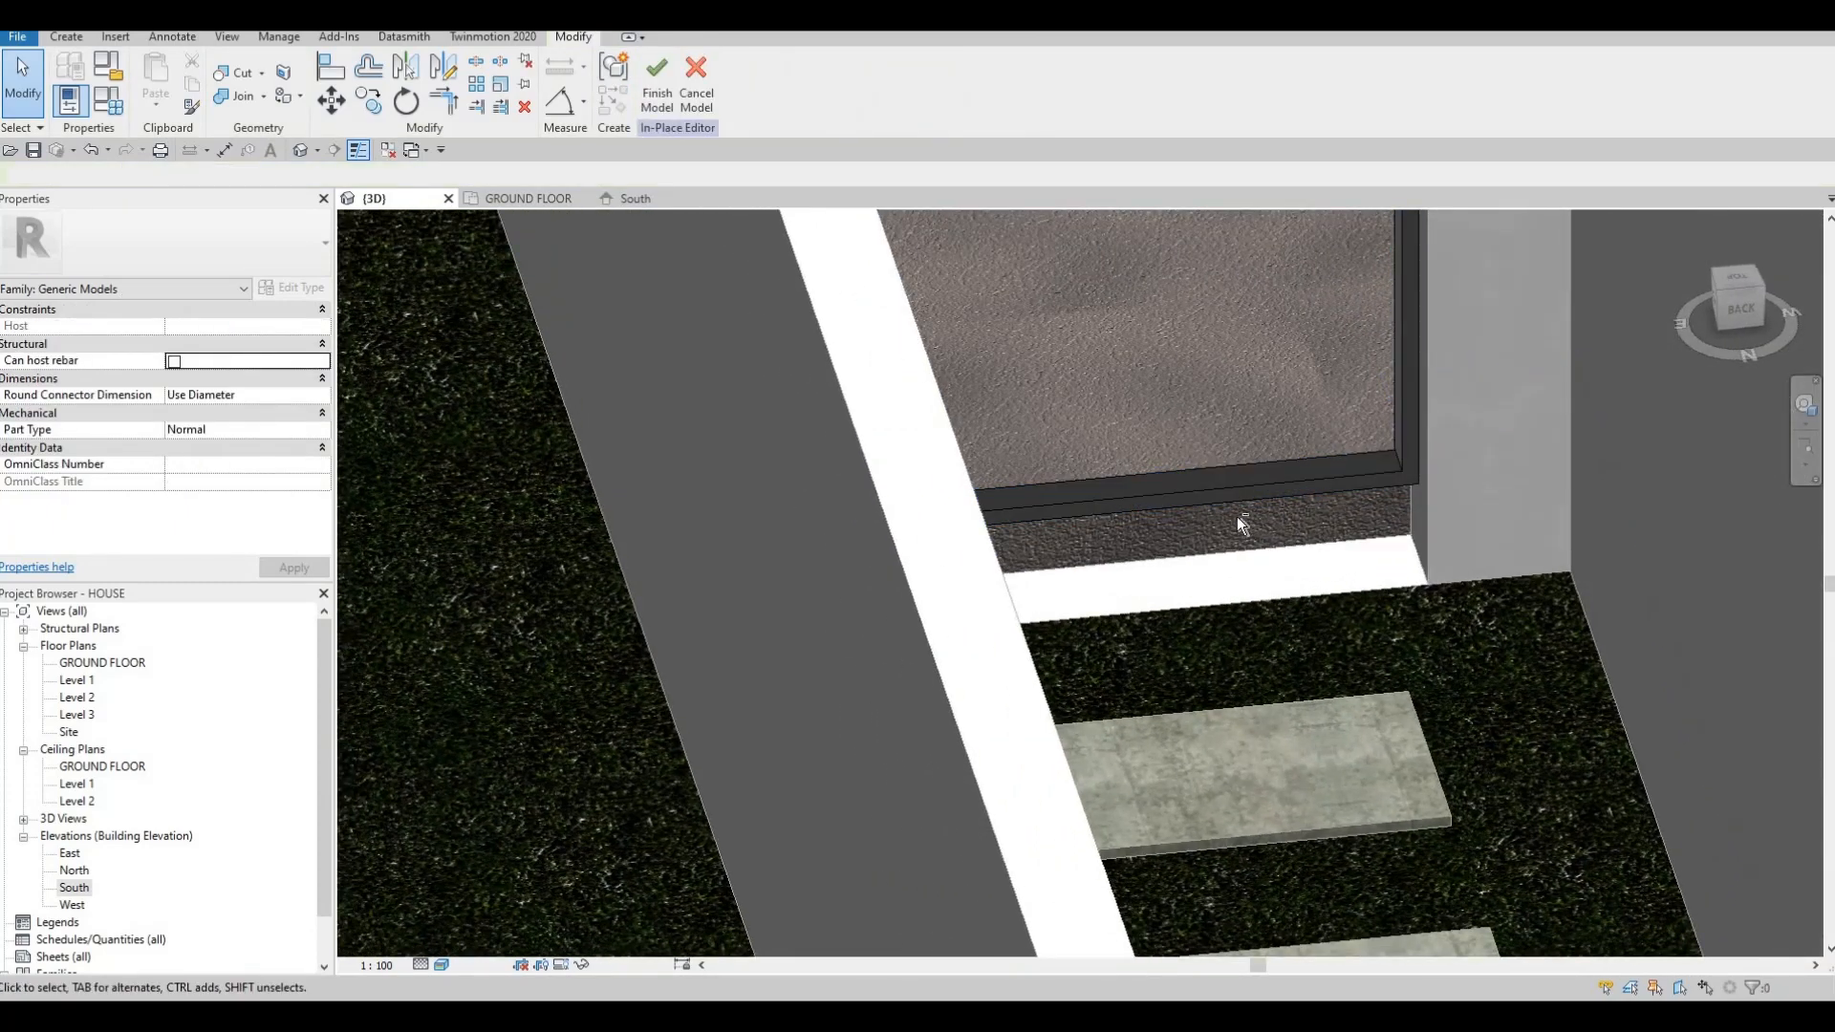
middle_click_drag(1191, 394, 1074, 600, "shift")
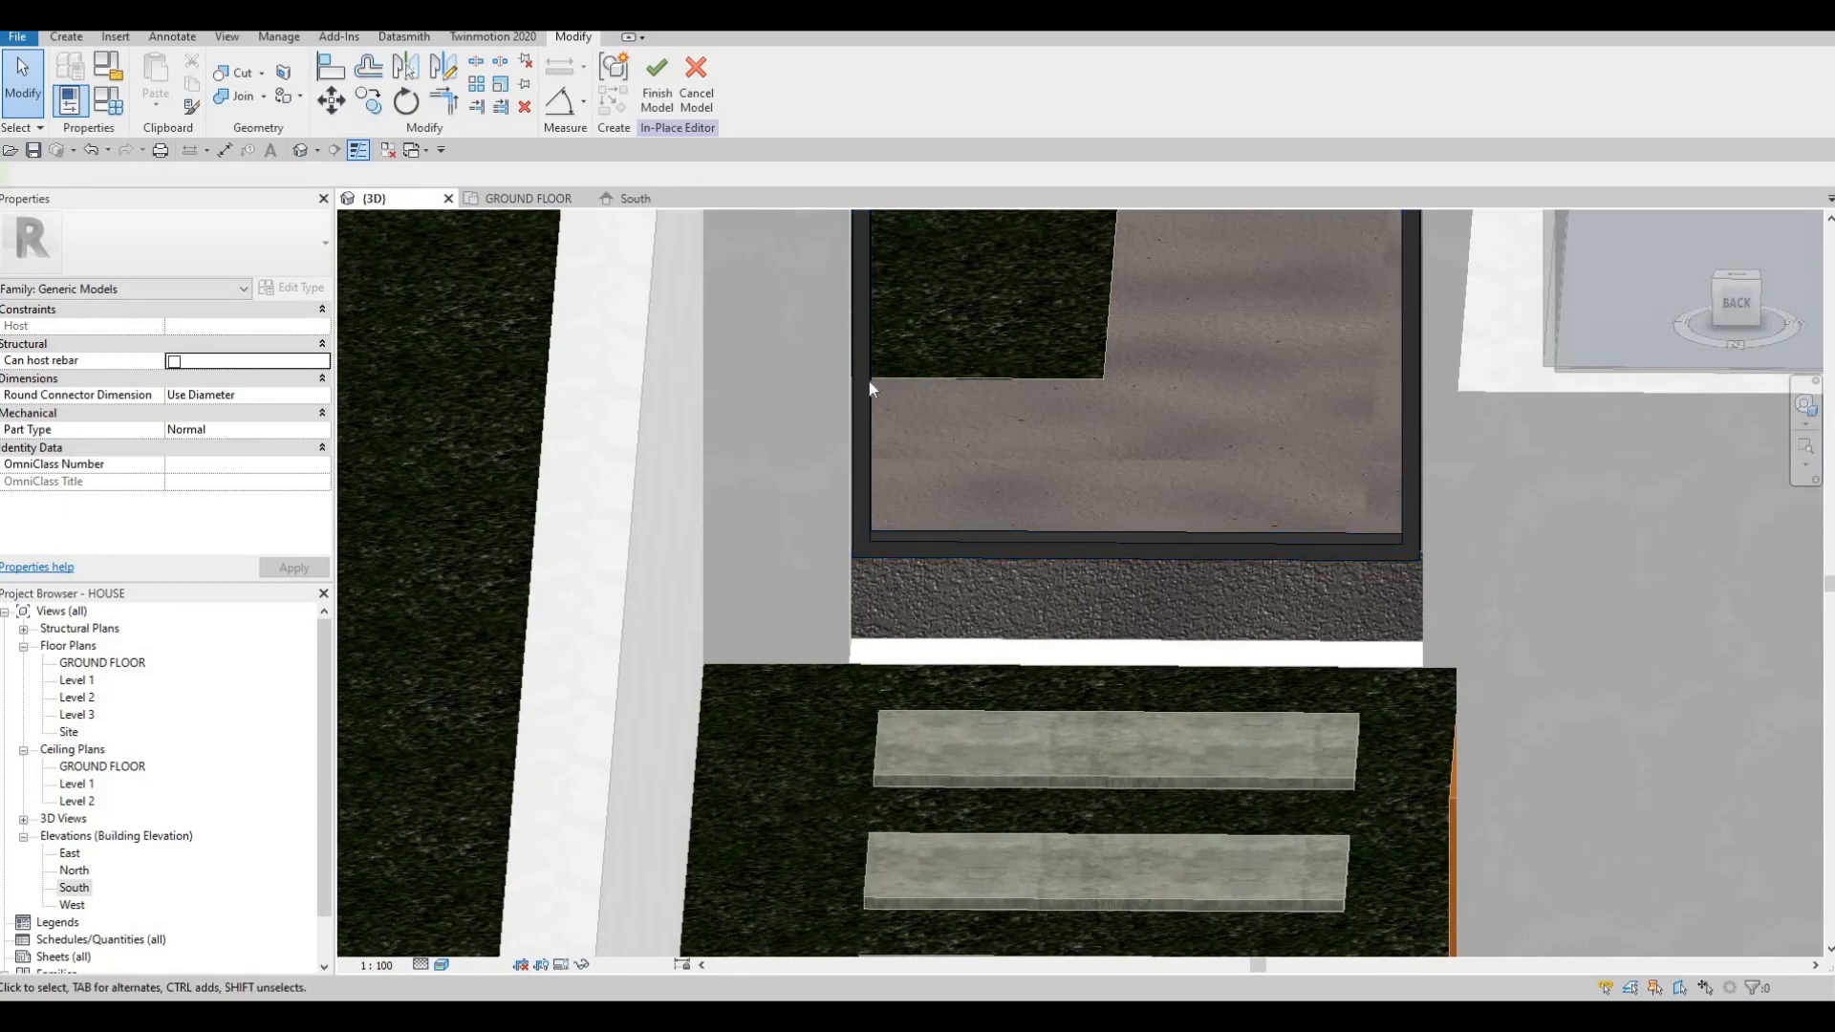
Finish the in-place frame model and check the wall opening and the adjoining grass floor's height offset.
left_click(1059, 643)
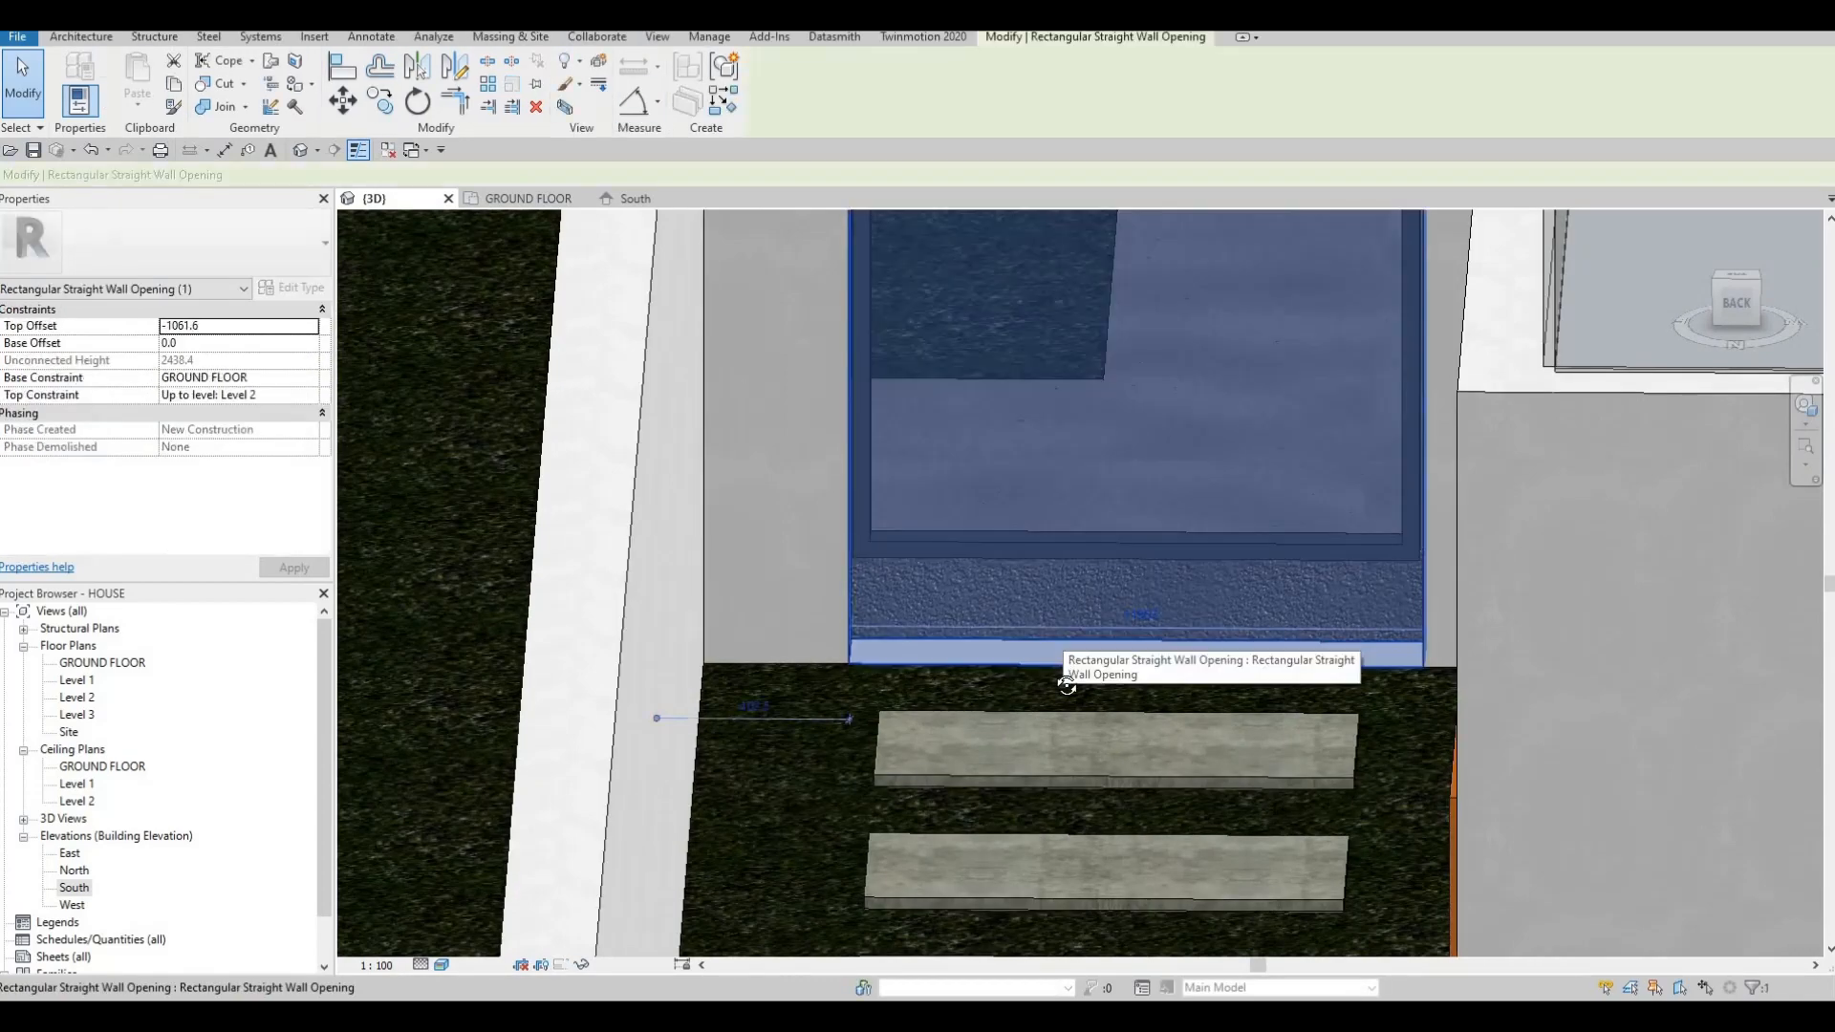
middle_click_drag(1260, 719, 1054, 569, "shift")
key("Escape")
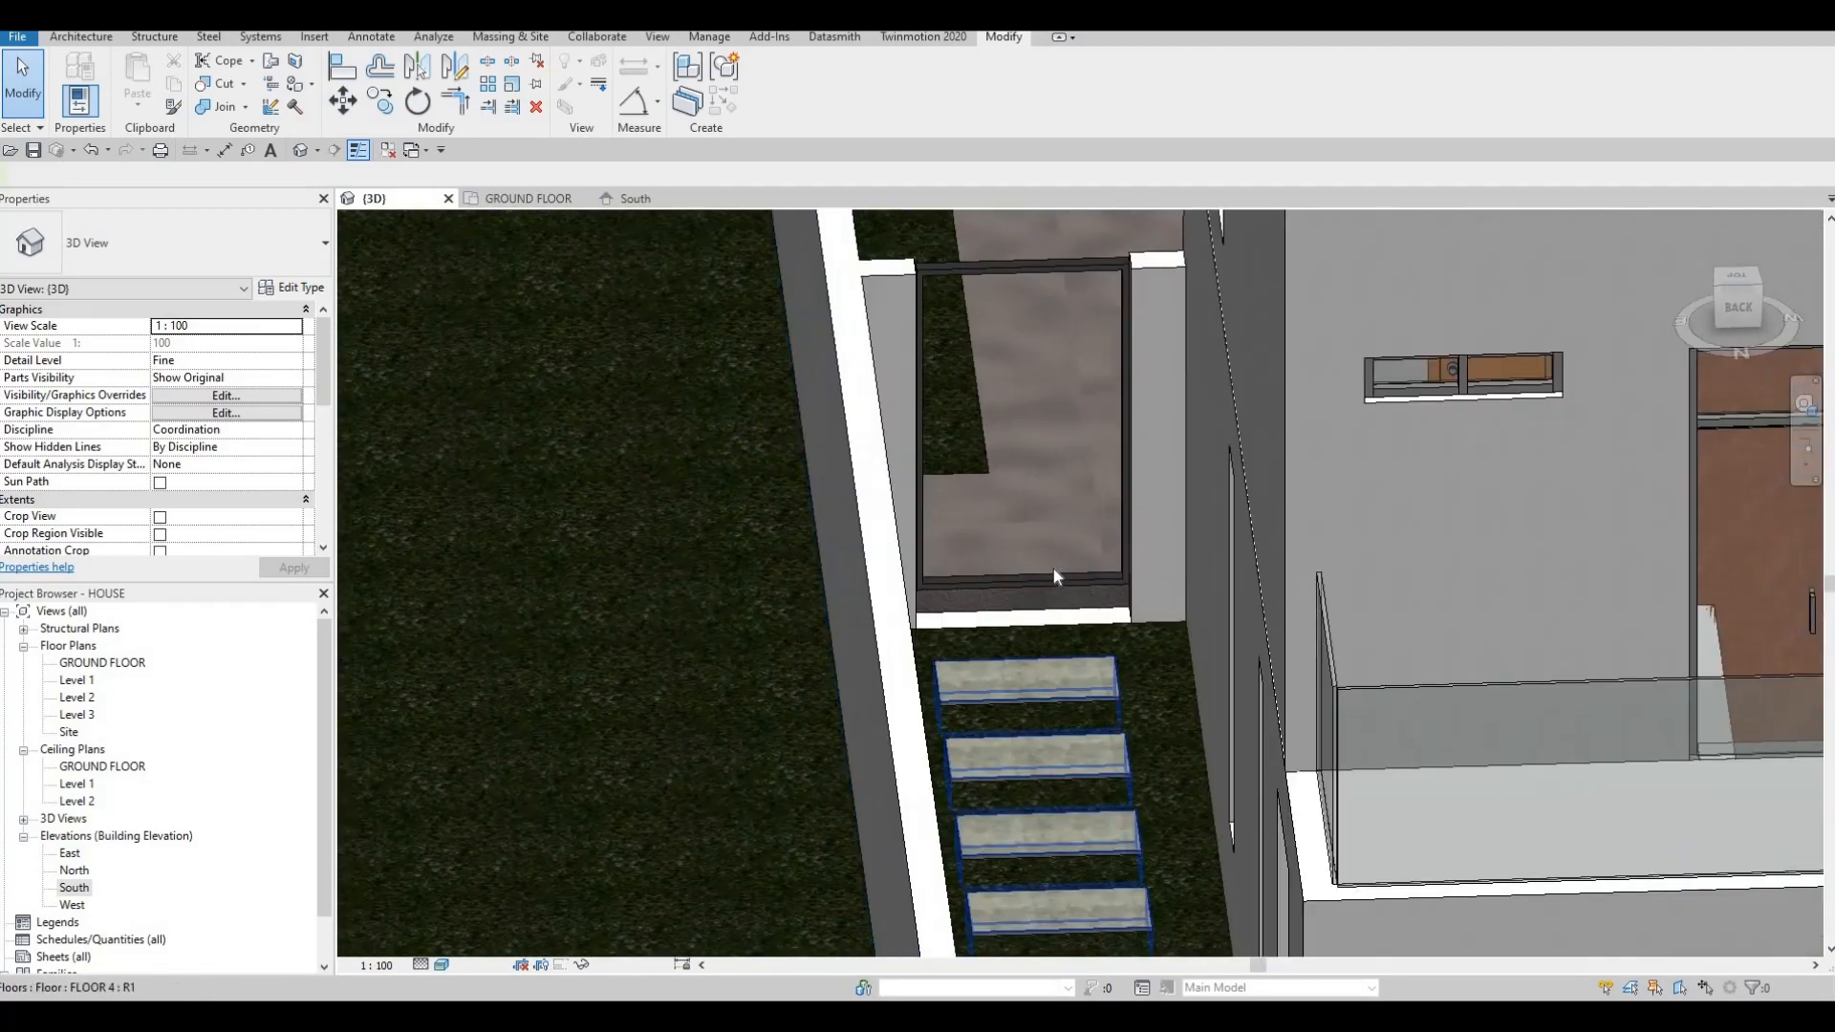
left_click(985, 476)
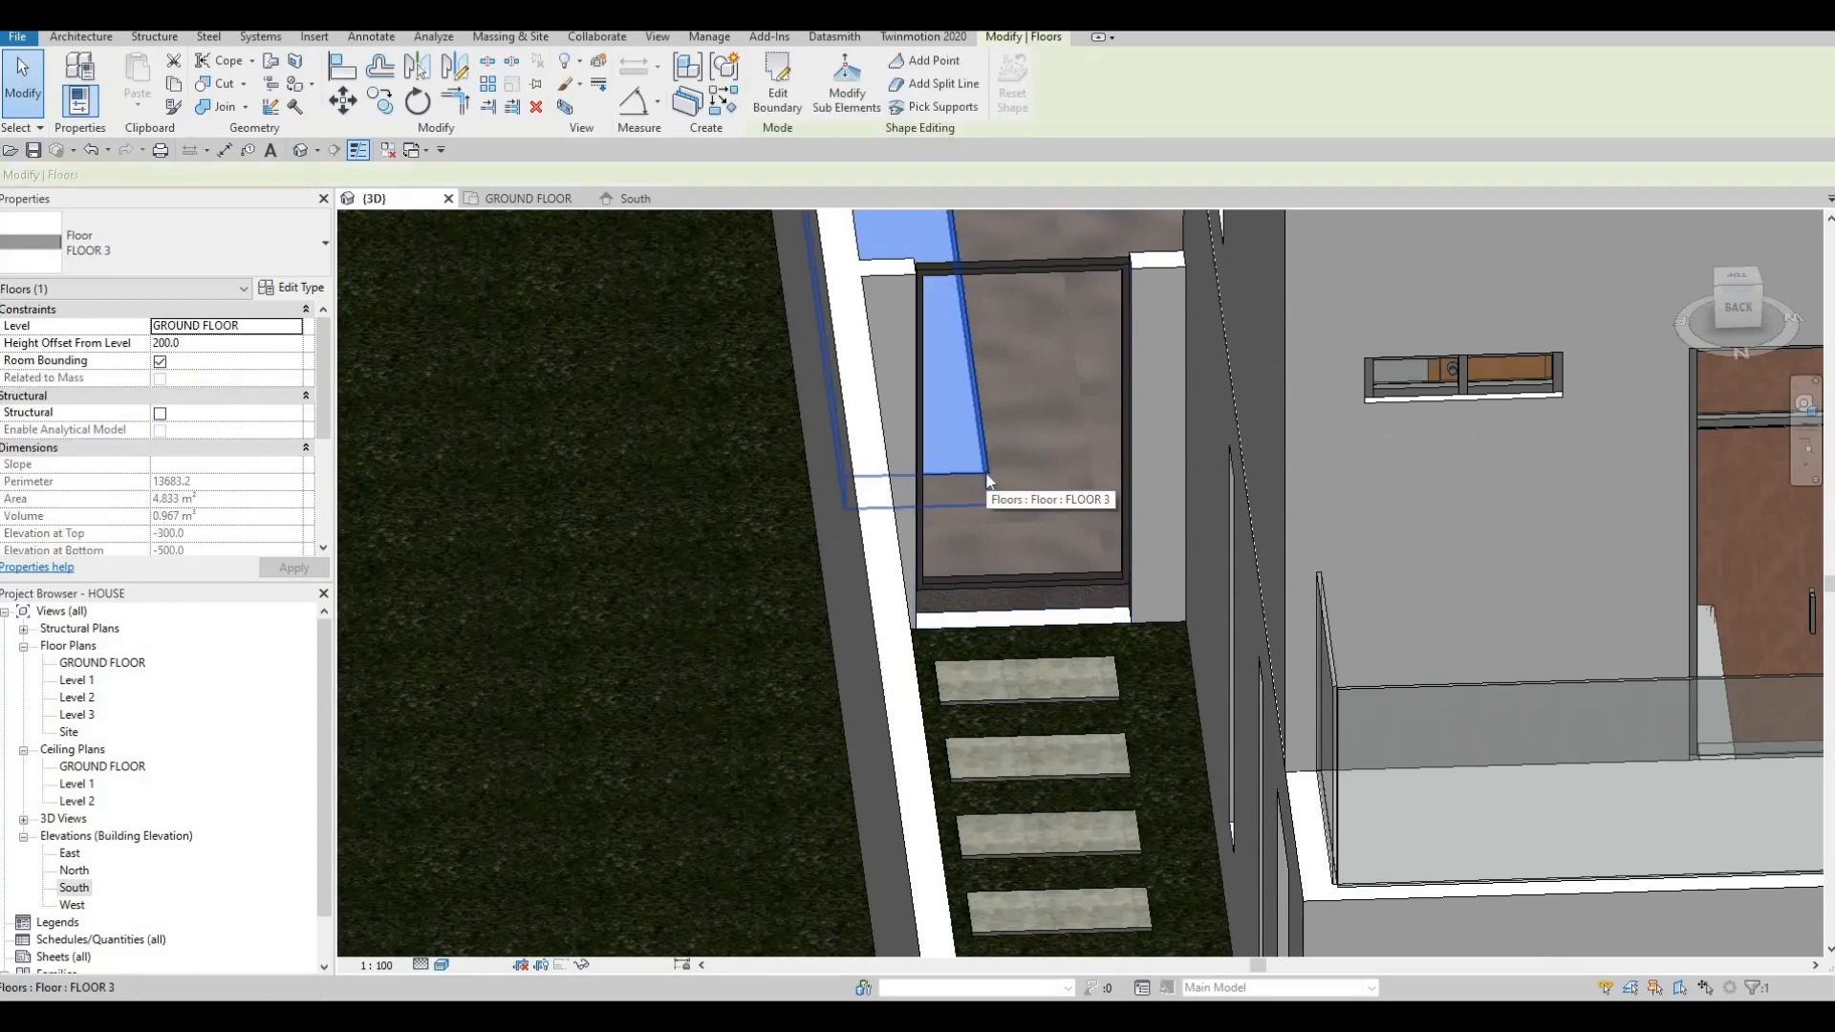
middle_click_drag(1017, 538, 1183, 571, "shift")
key("Escape")
Select the road, the driveway and both front grass-strip floors together and set their Height Offset From Level to 0.
left_click(1115, 485)
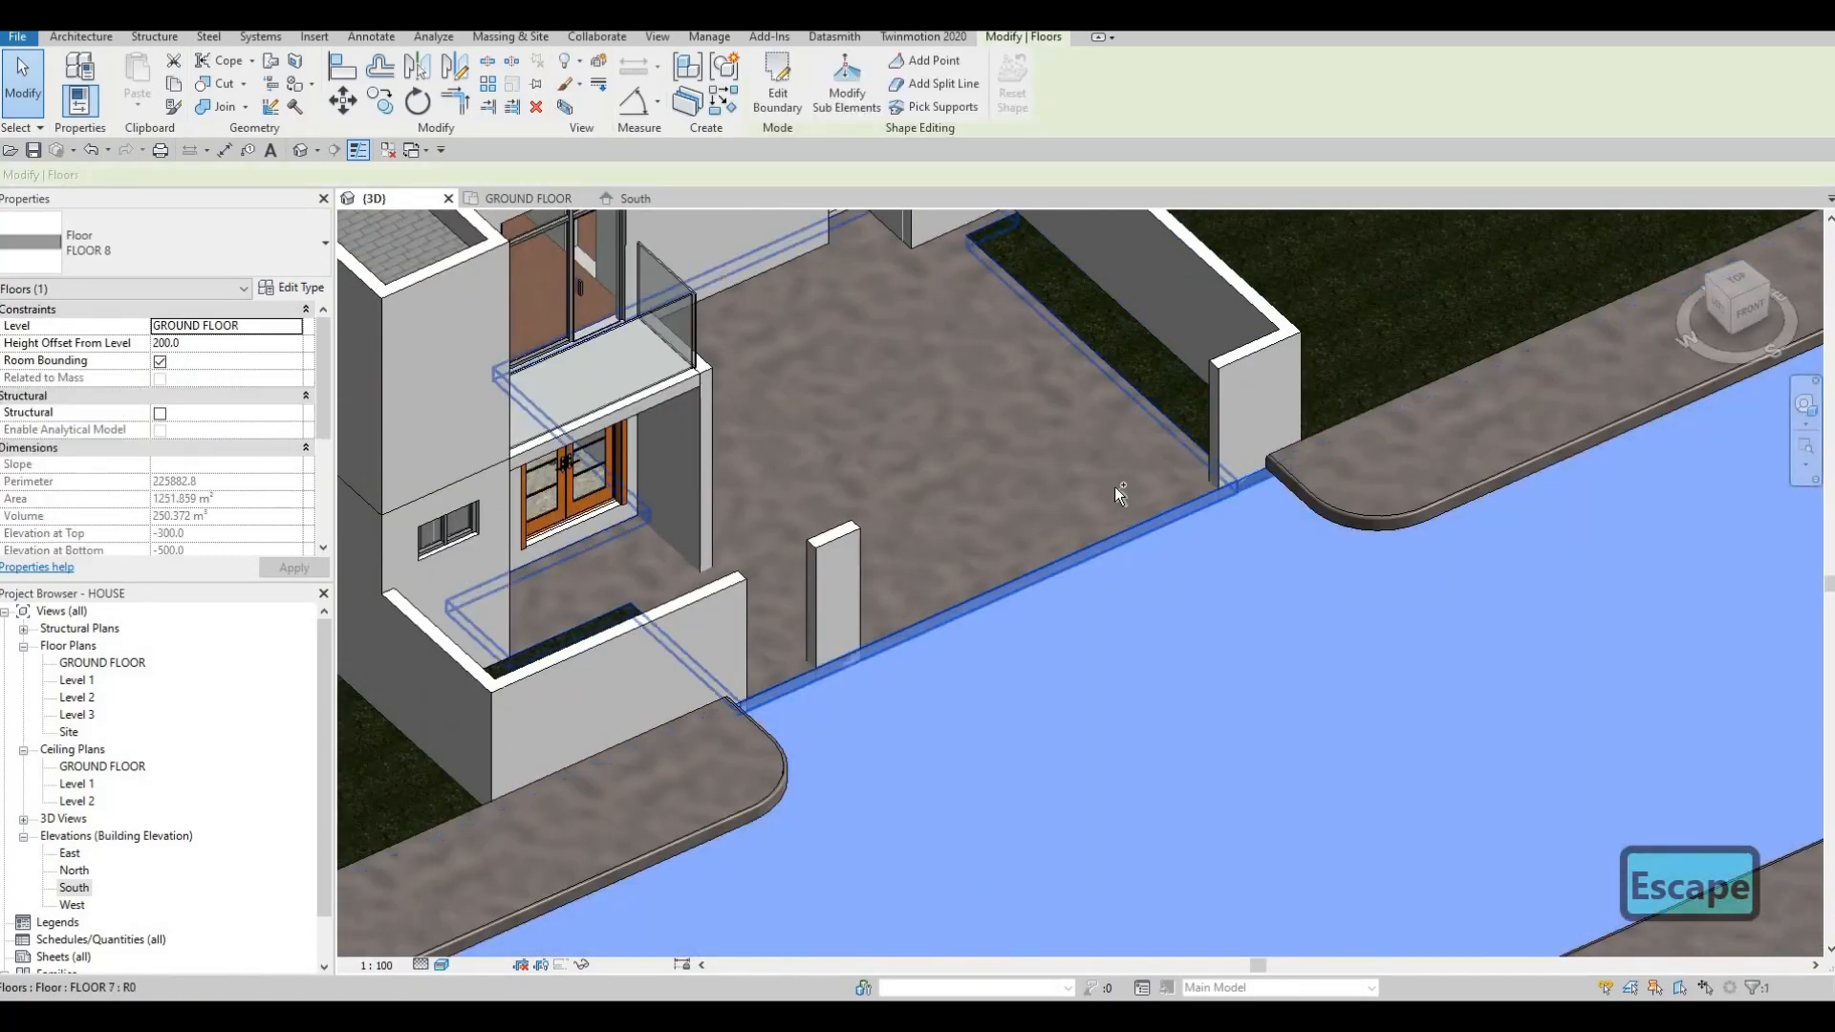
left_click(1144, 373, "ctrl")
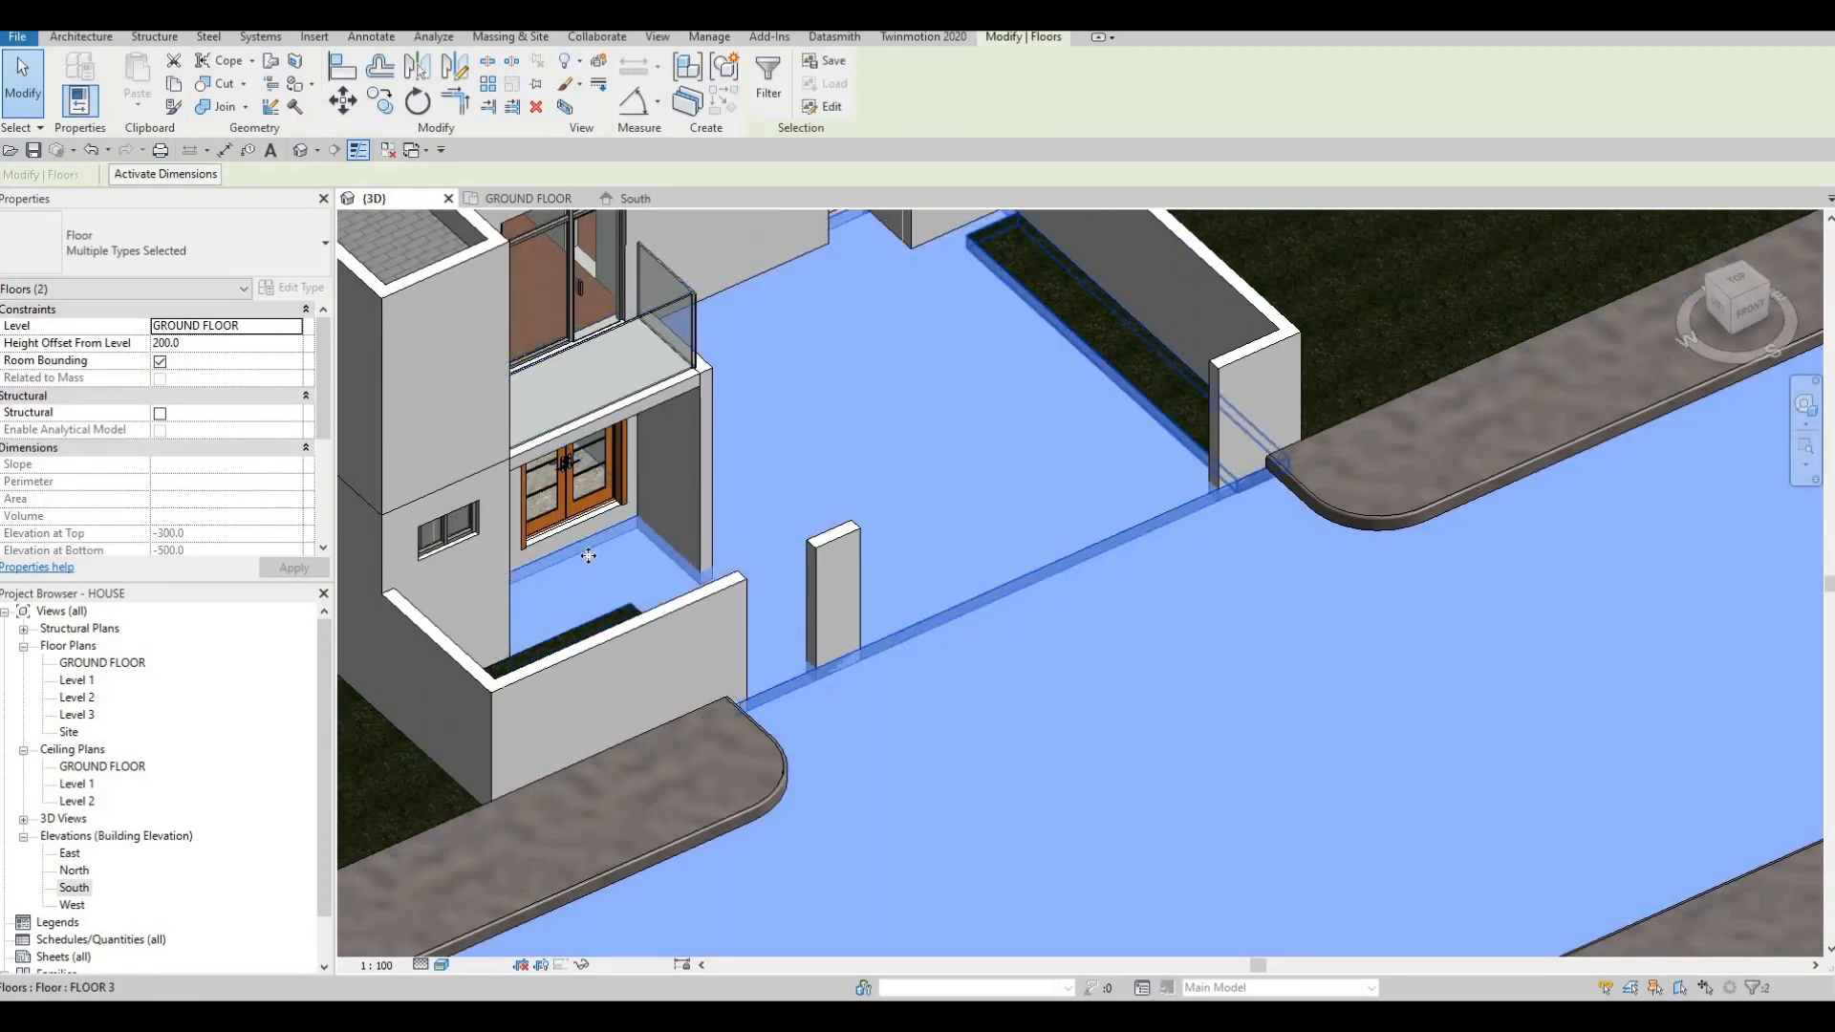
left_click(602, 607, "ctrl")
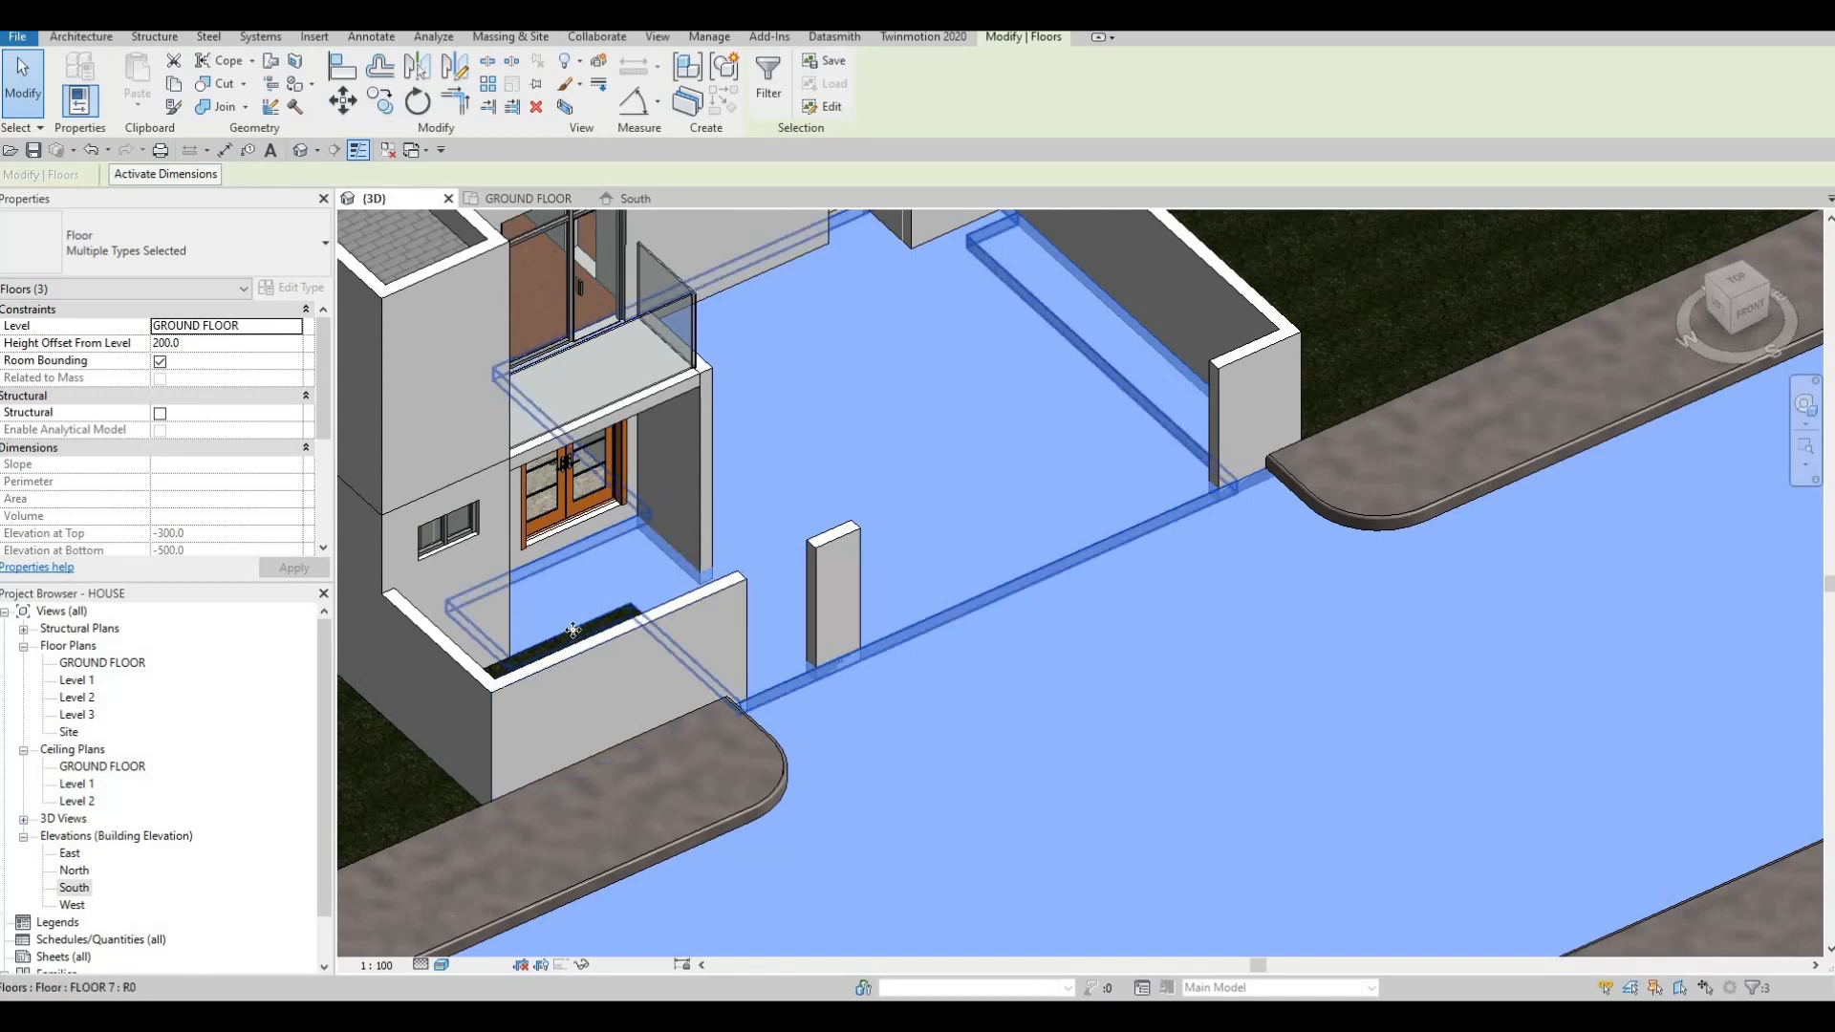
middle_click_drag(611, 755, 595, 747, "shift")
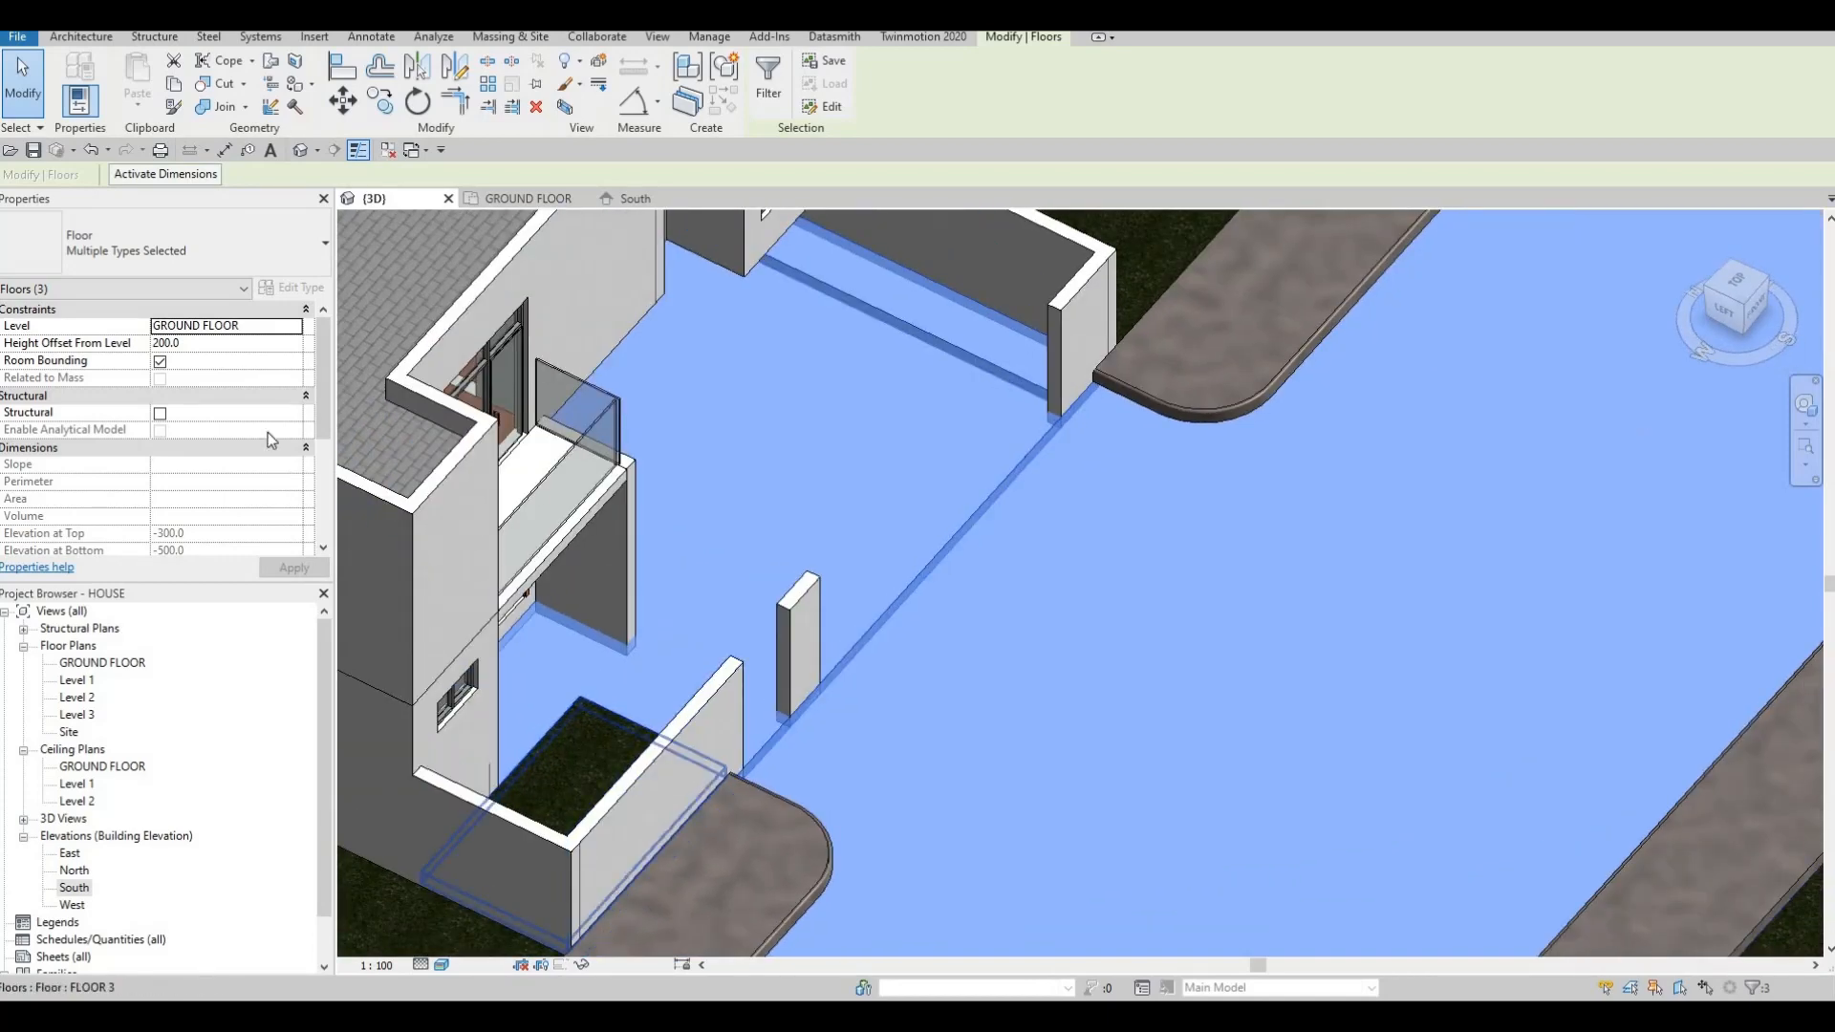
left_click(595, 748, "ctrl")
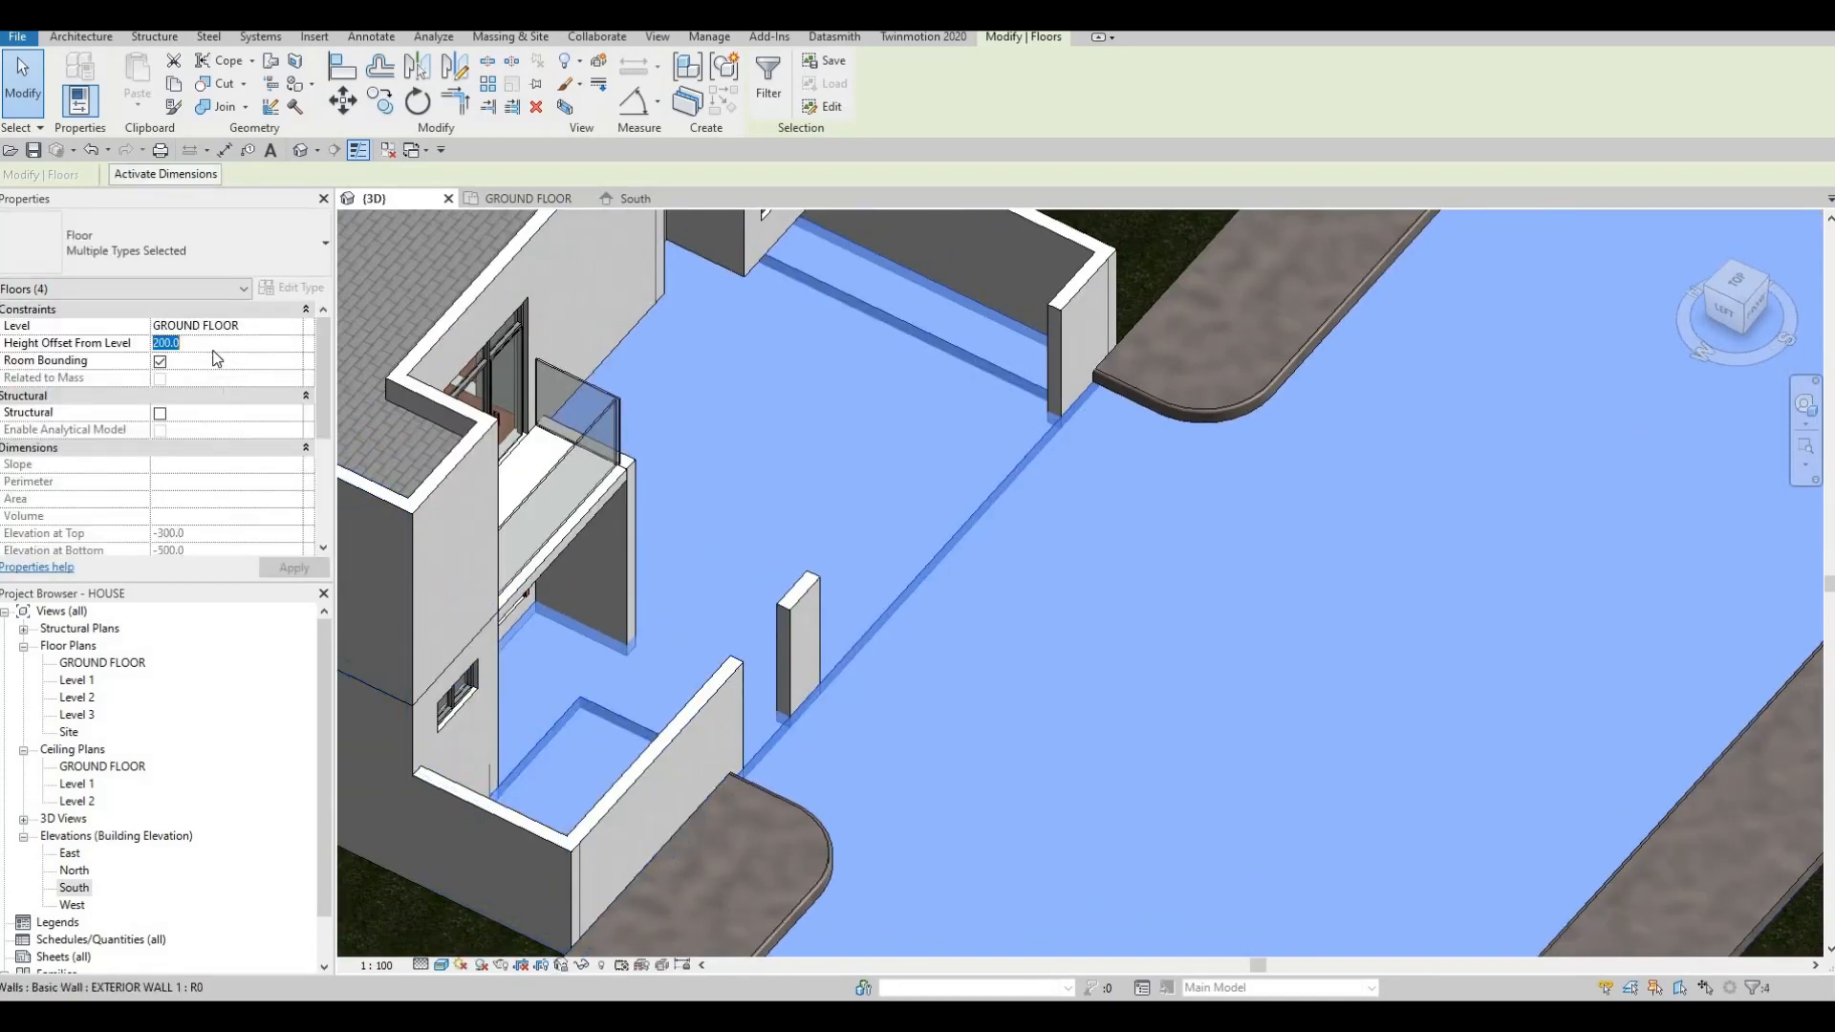
left_click(299, 579)
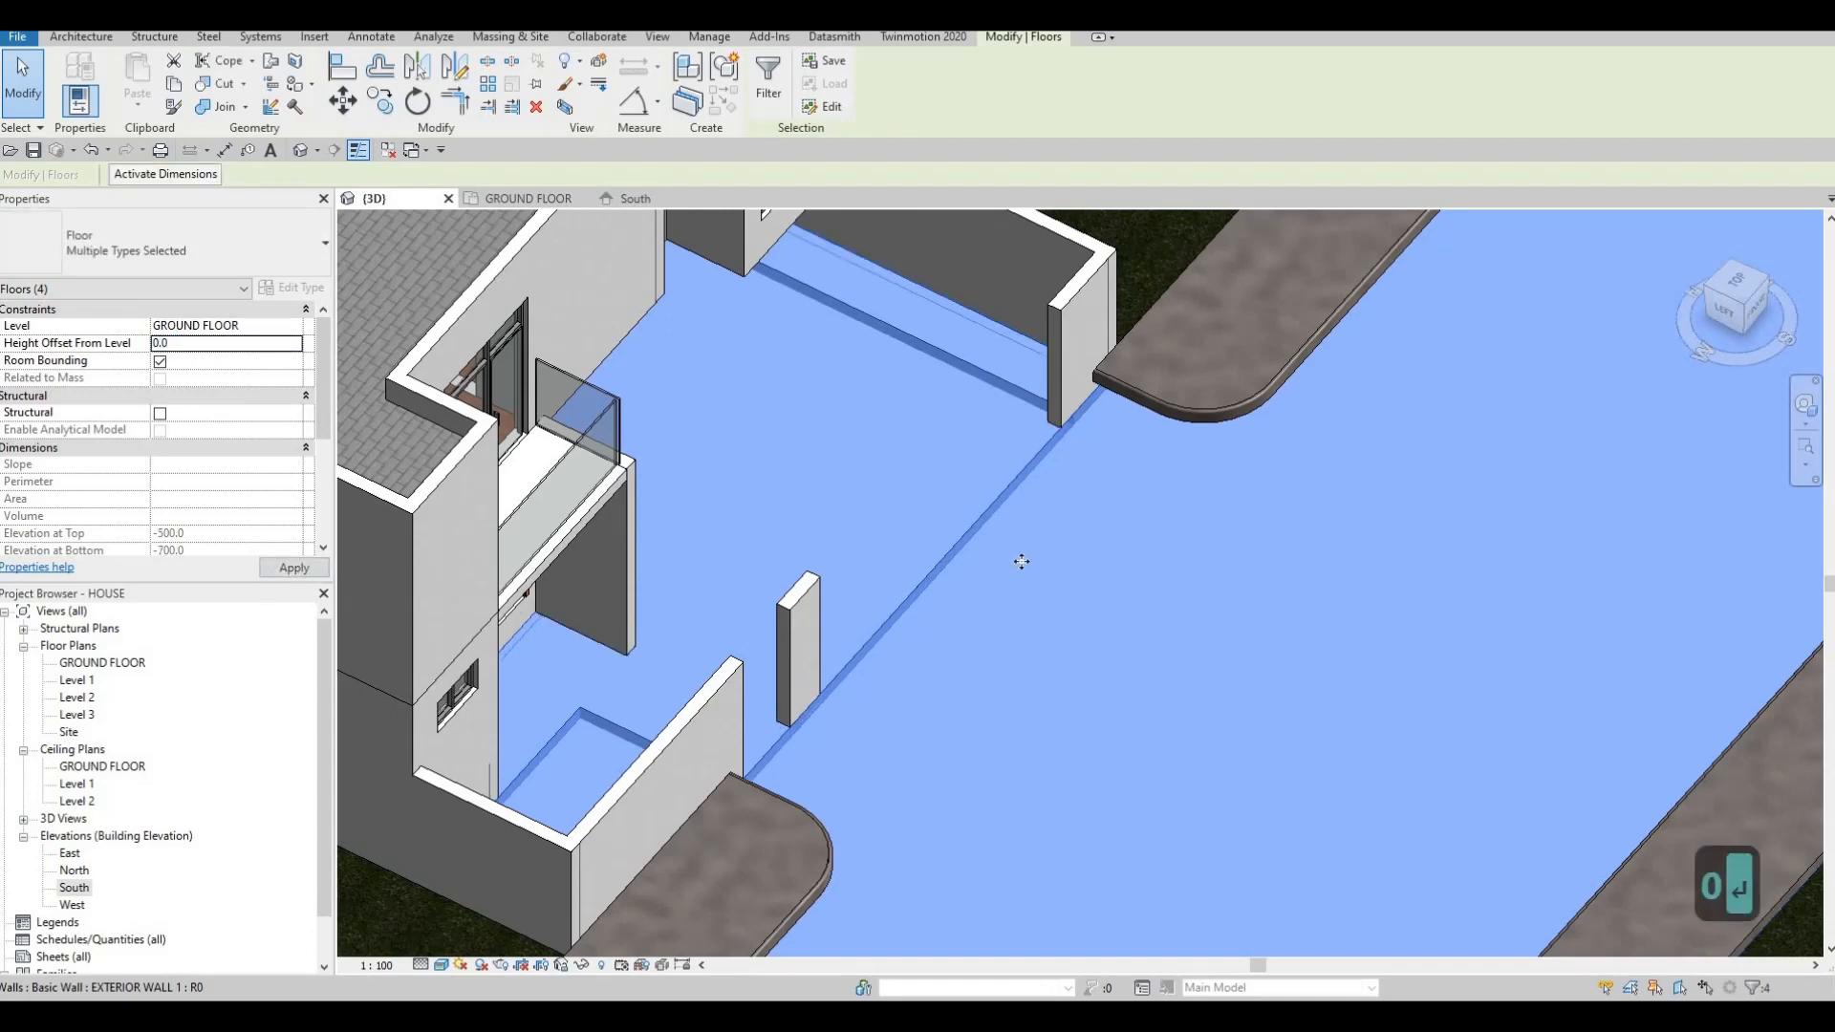
Set the Height Offset From Level of the grass floor across the road to 0.
key("Escape")
scroll(1109, 559, "down", 3)
middle_click_drag(1059, 333, 1152, 586, "shift")
left_click(1255, 676)
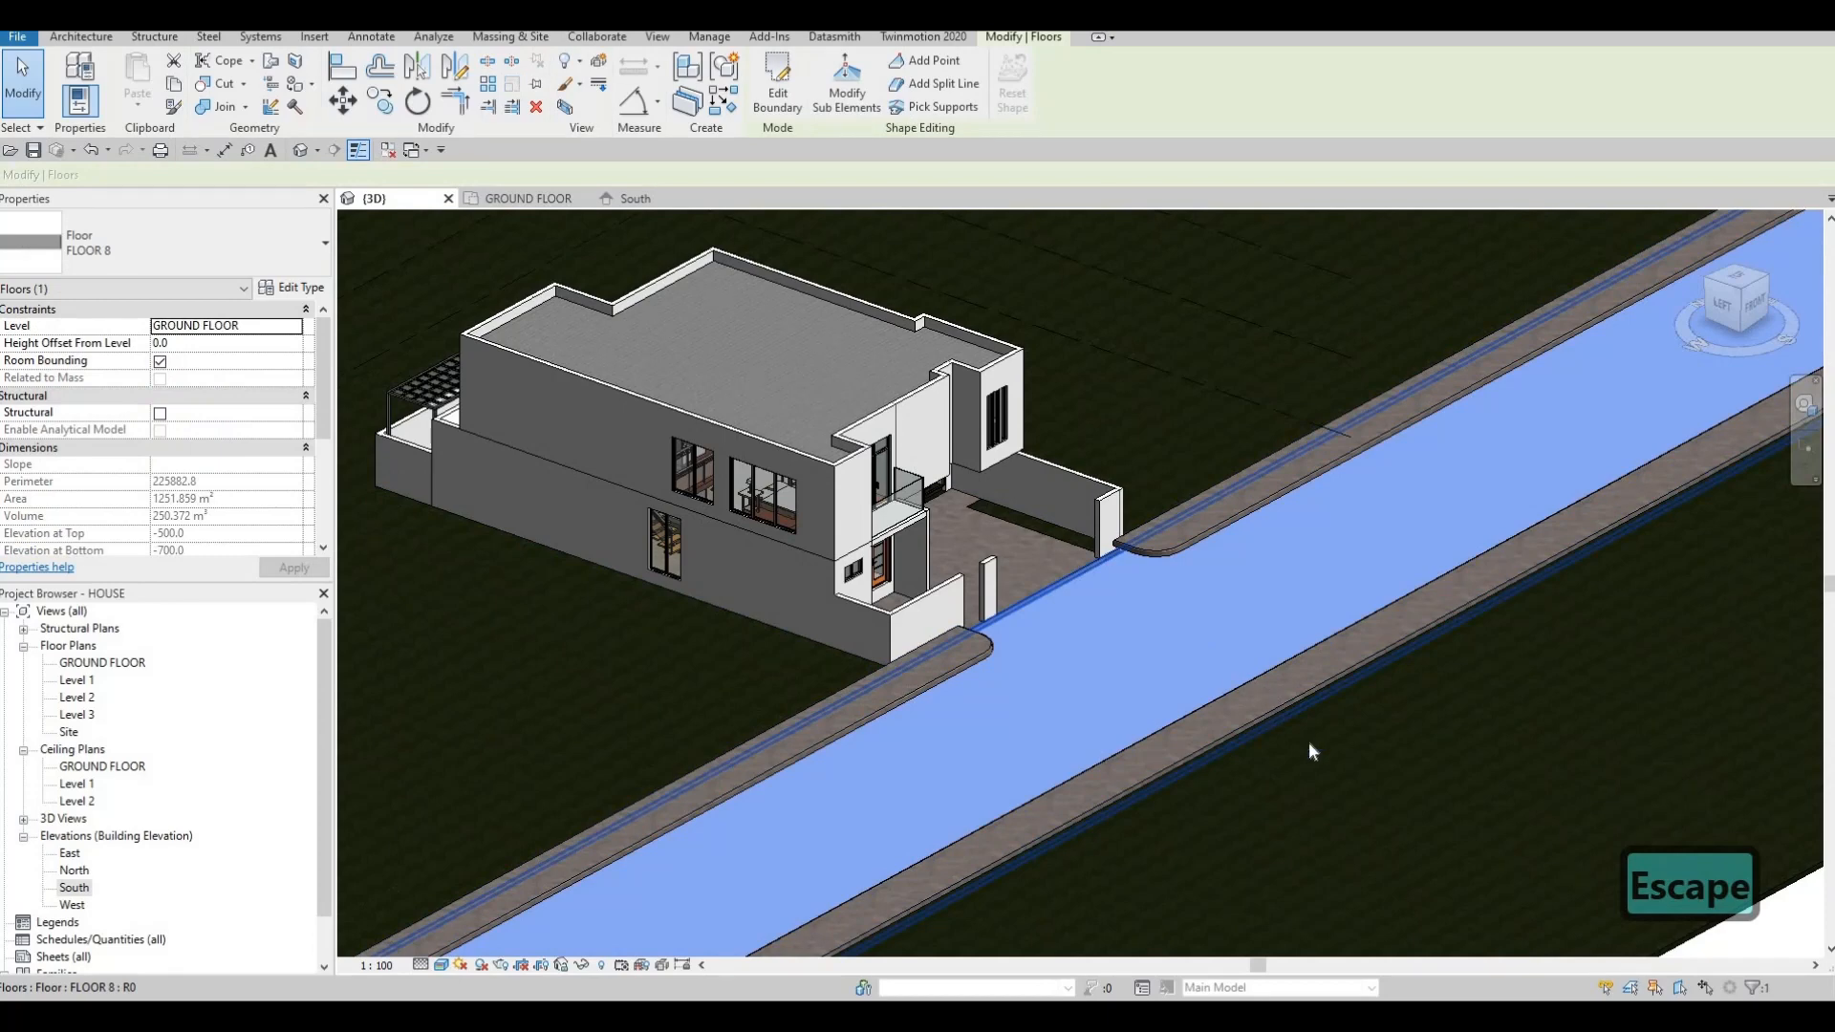
left_click(1282, 717)
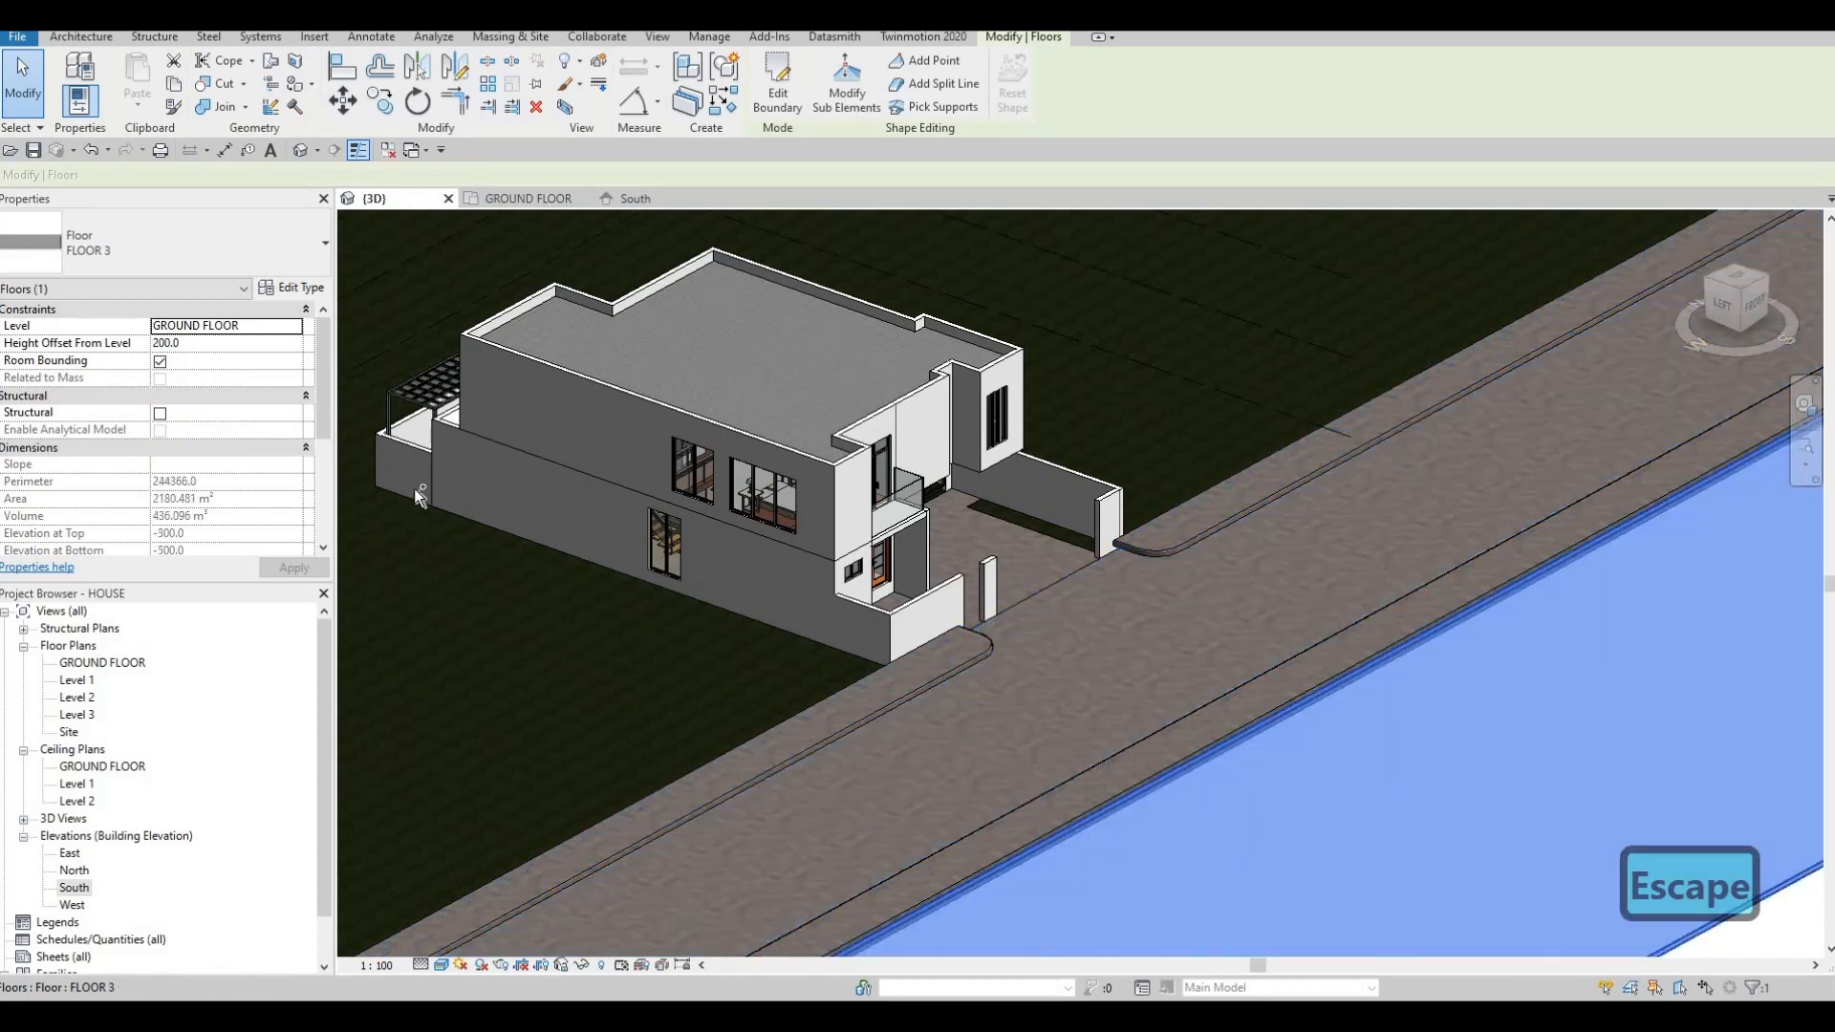
left_click(216, 344)
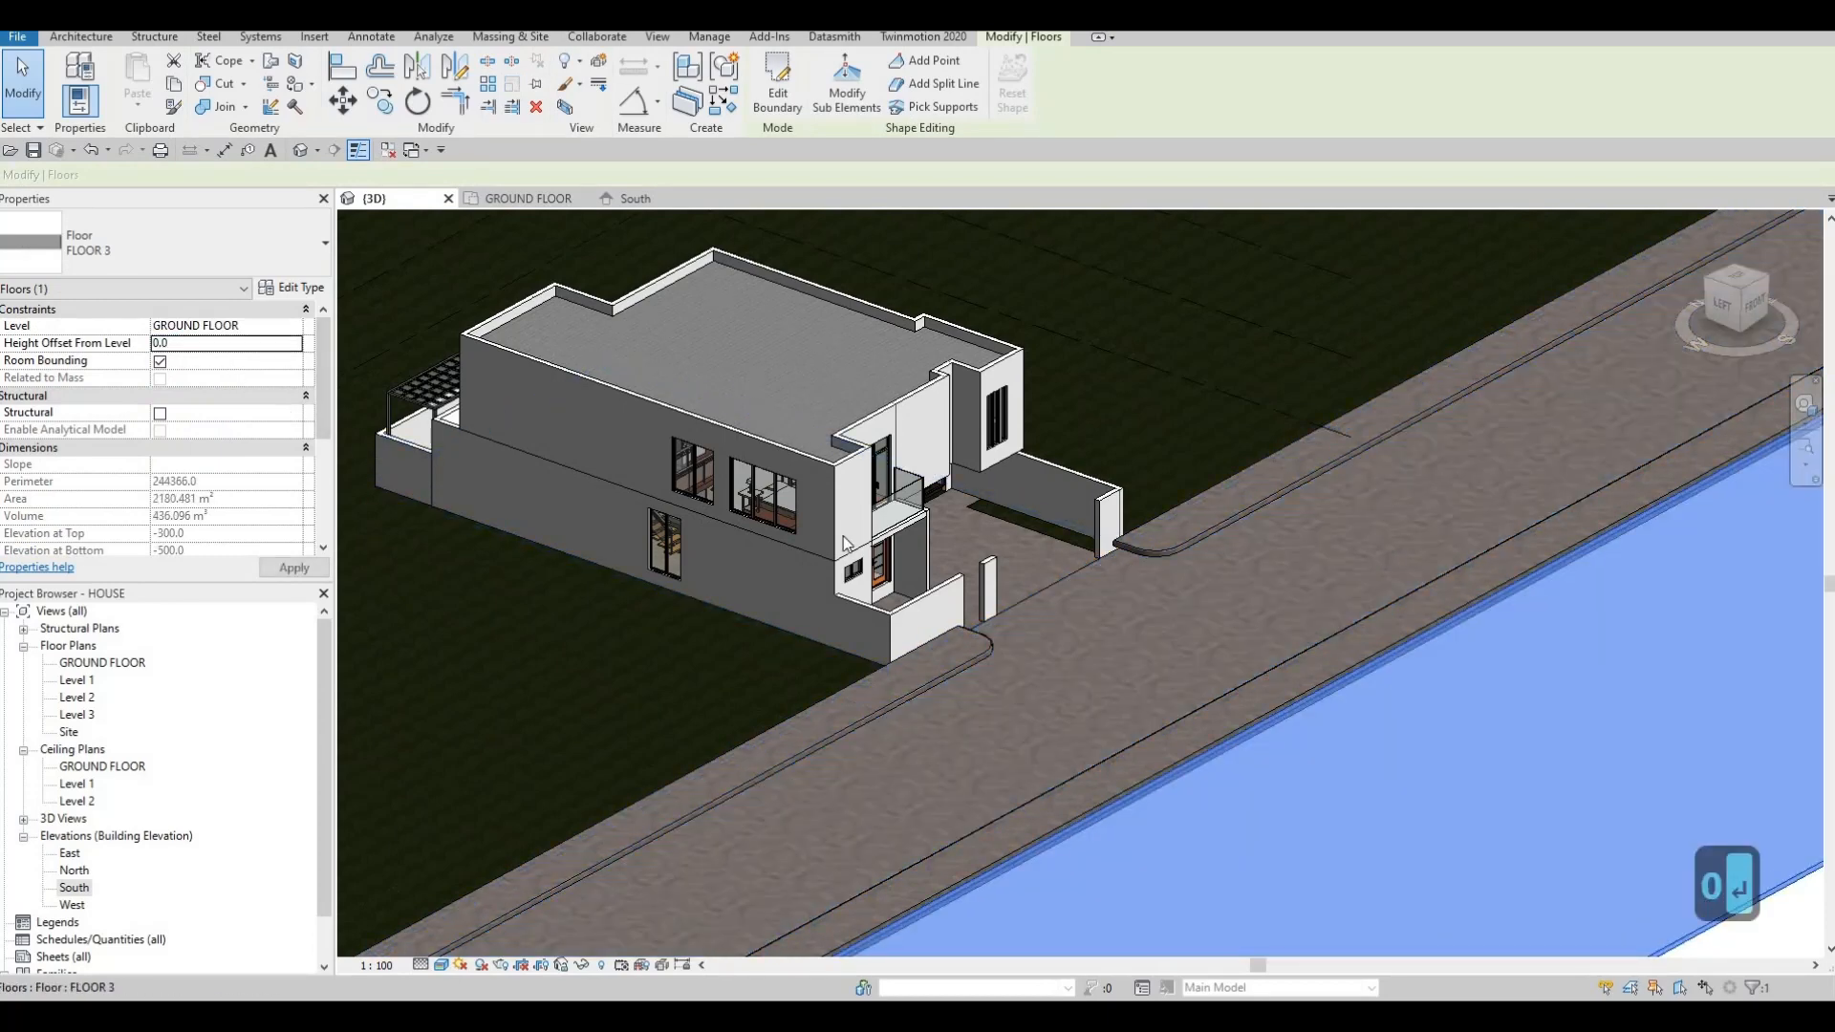
Set the sidewalk floor's Height Offset From Level to 200.
left_click(1172, 547)
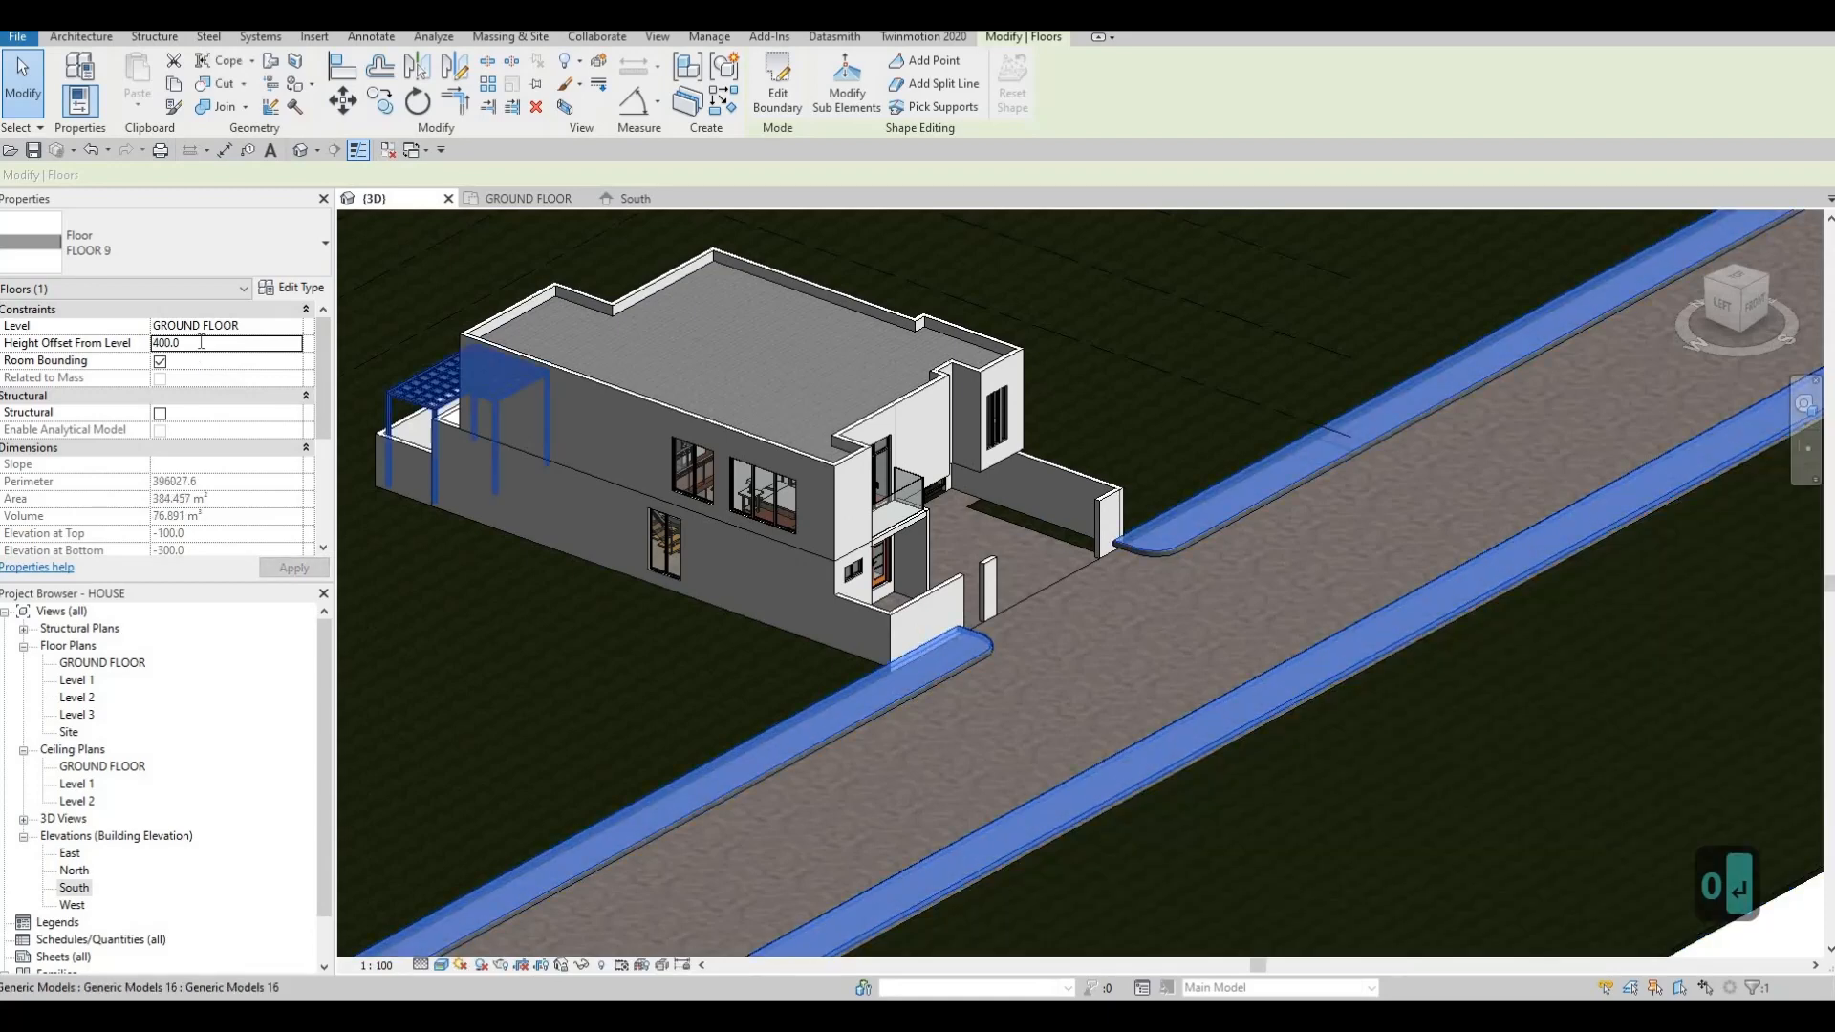
left_click(204, 348)
type("200")
key("Return")
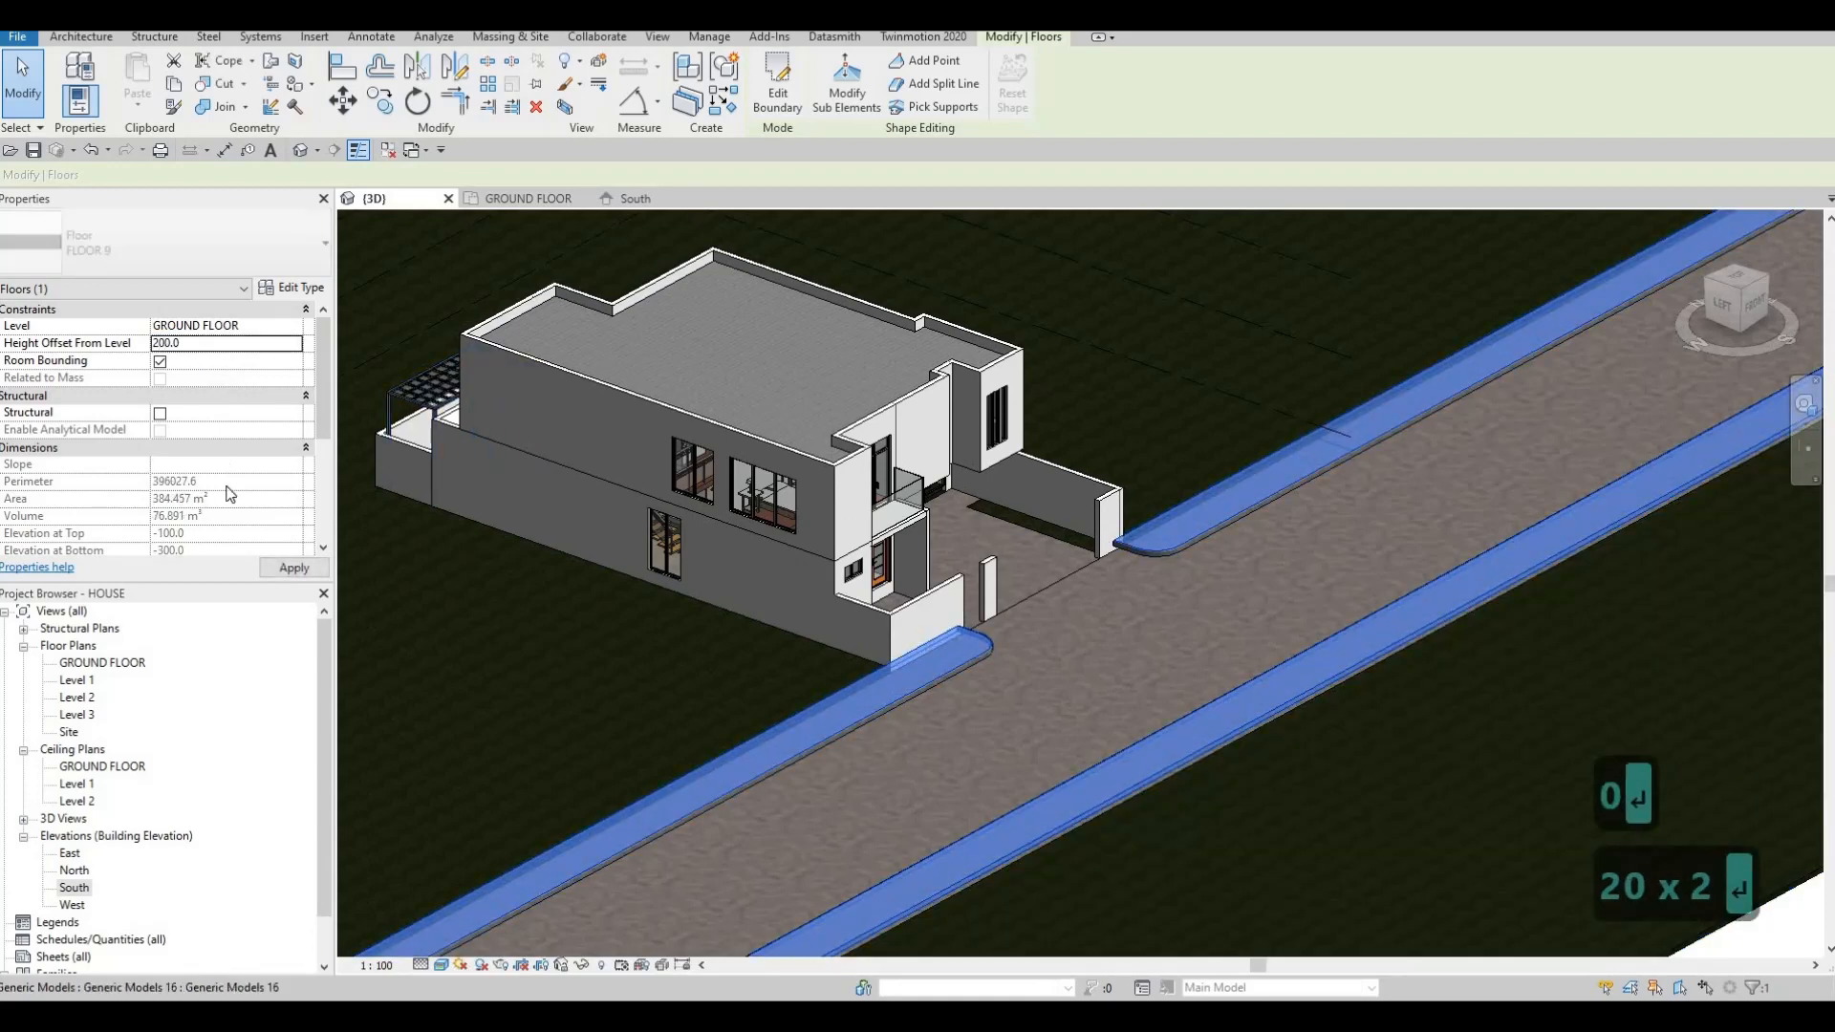
key("Escape")
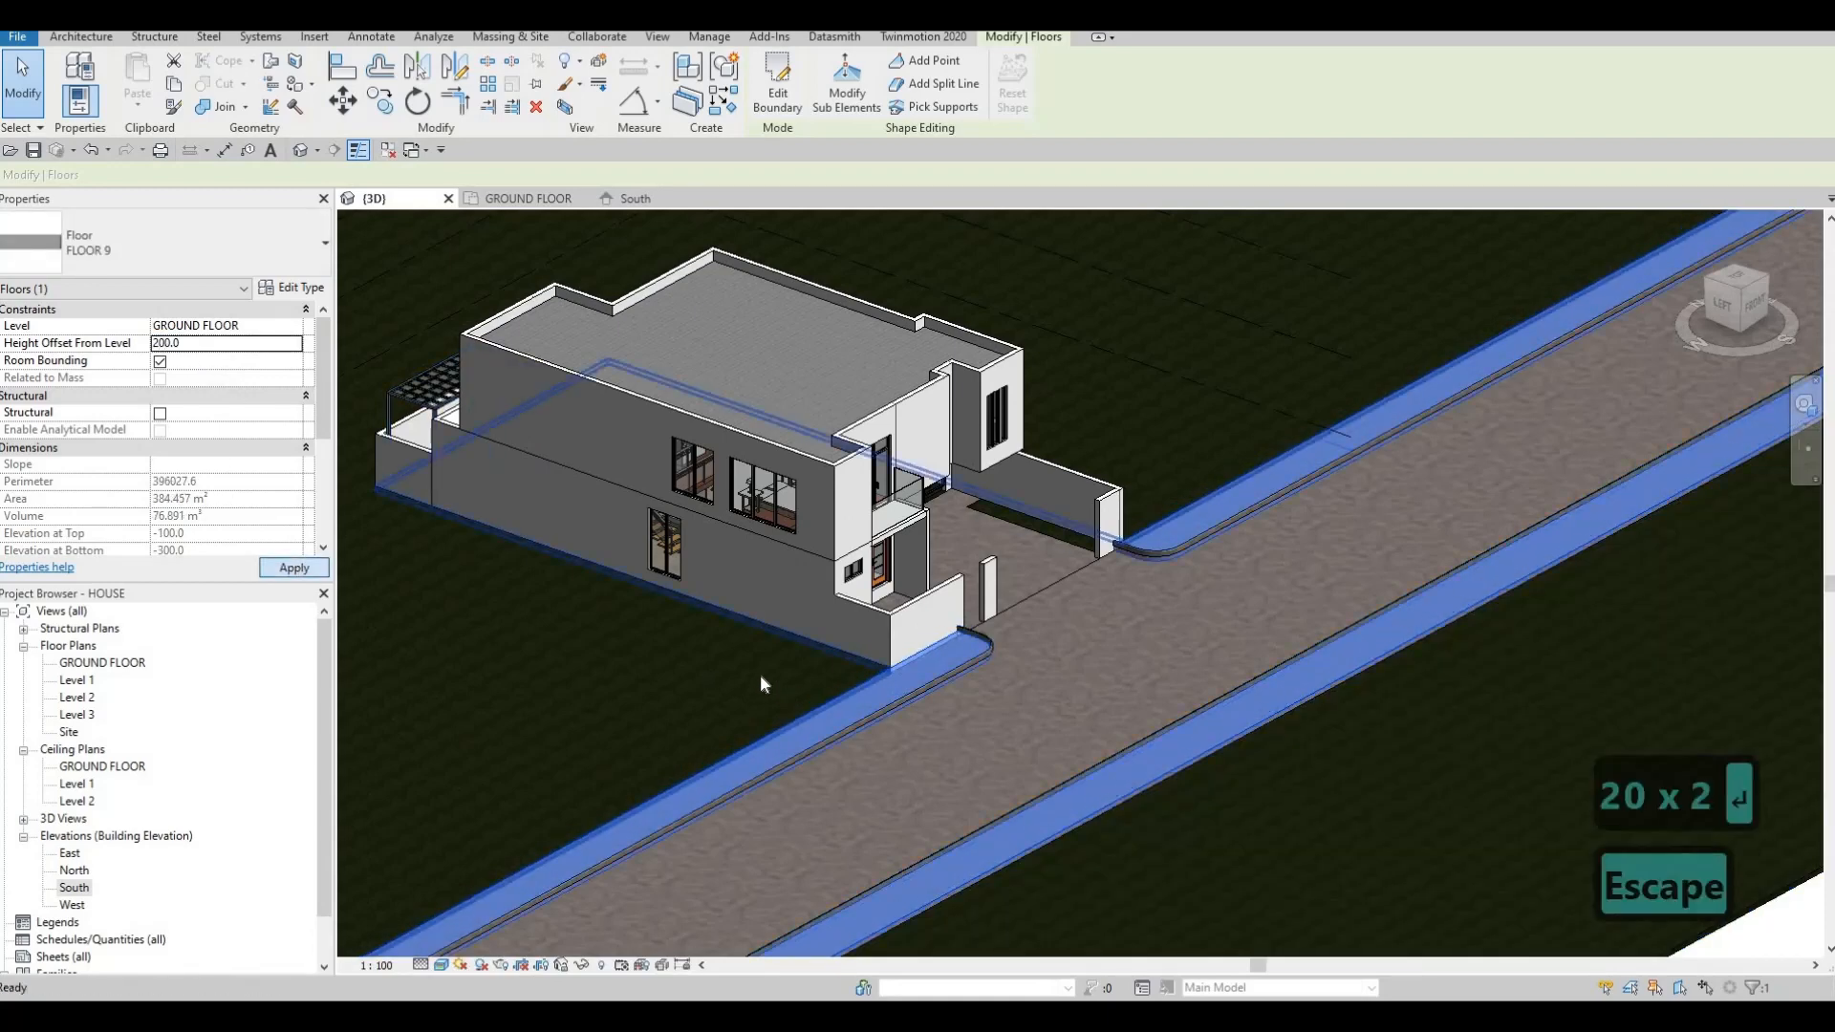
Set the Height Offset From Level of the large grass floor surrounding the house to 0.
left_click(760, 674)
left_click(202, 348)
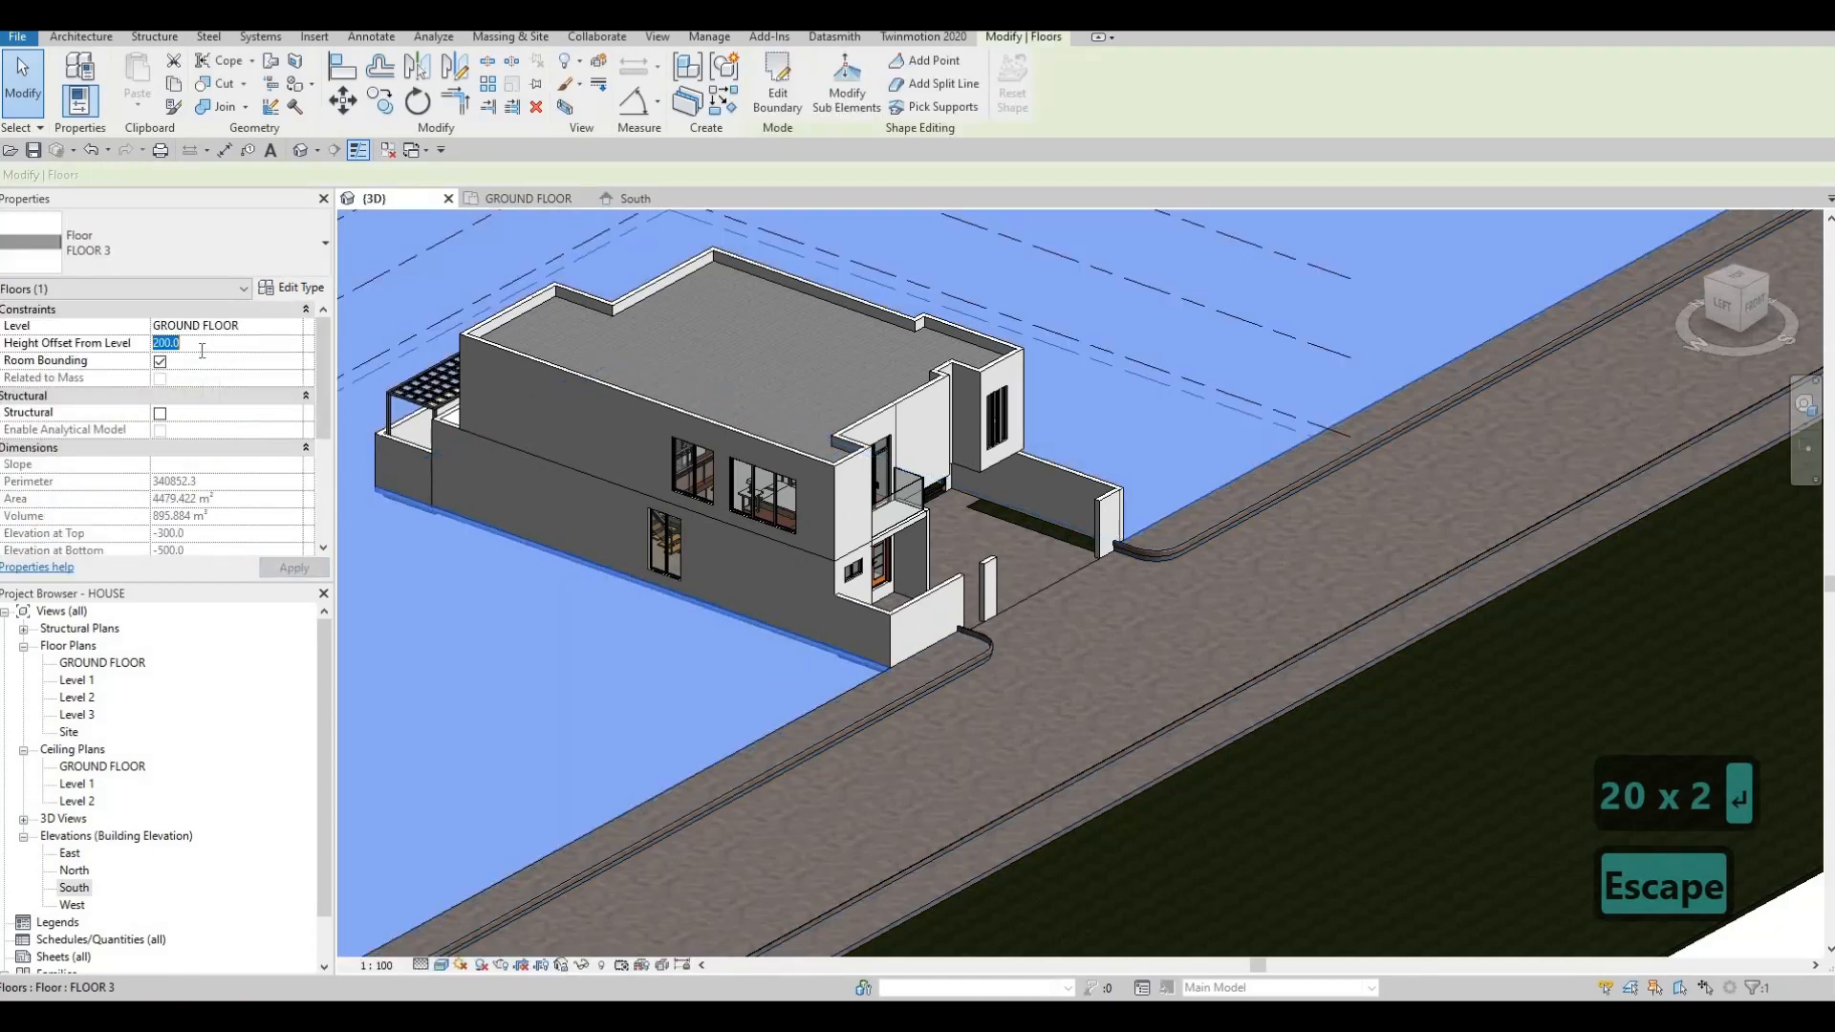
type("0")
key("Return")
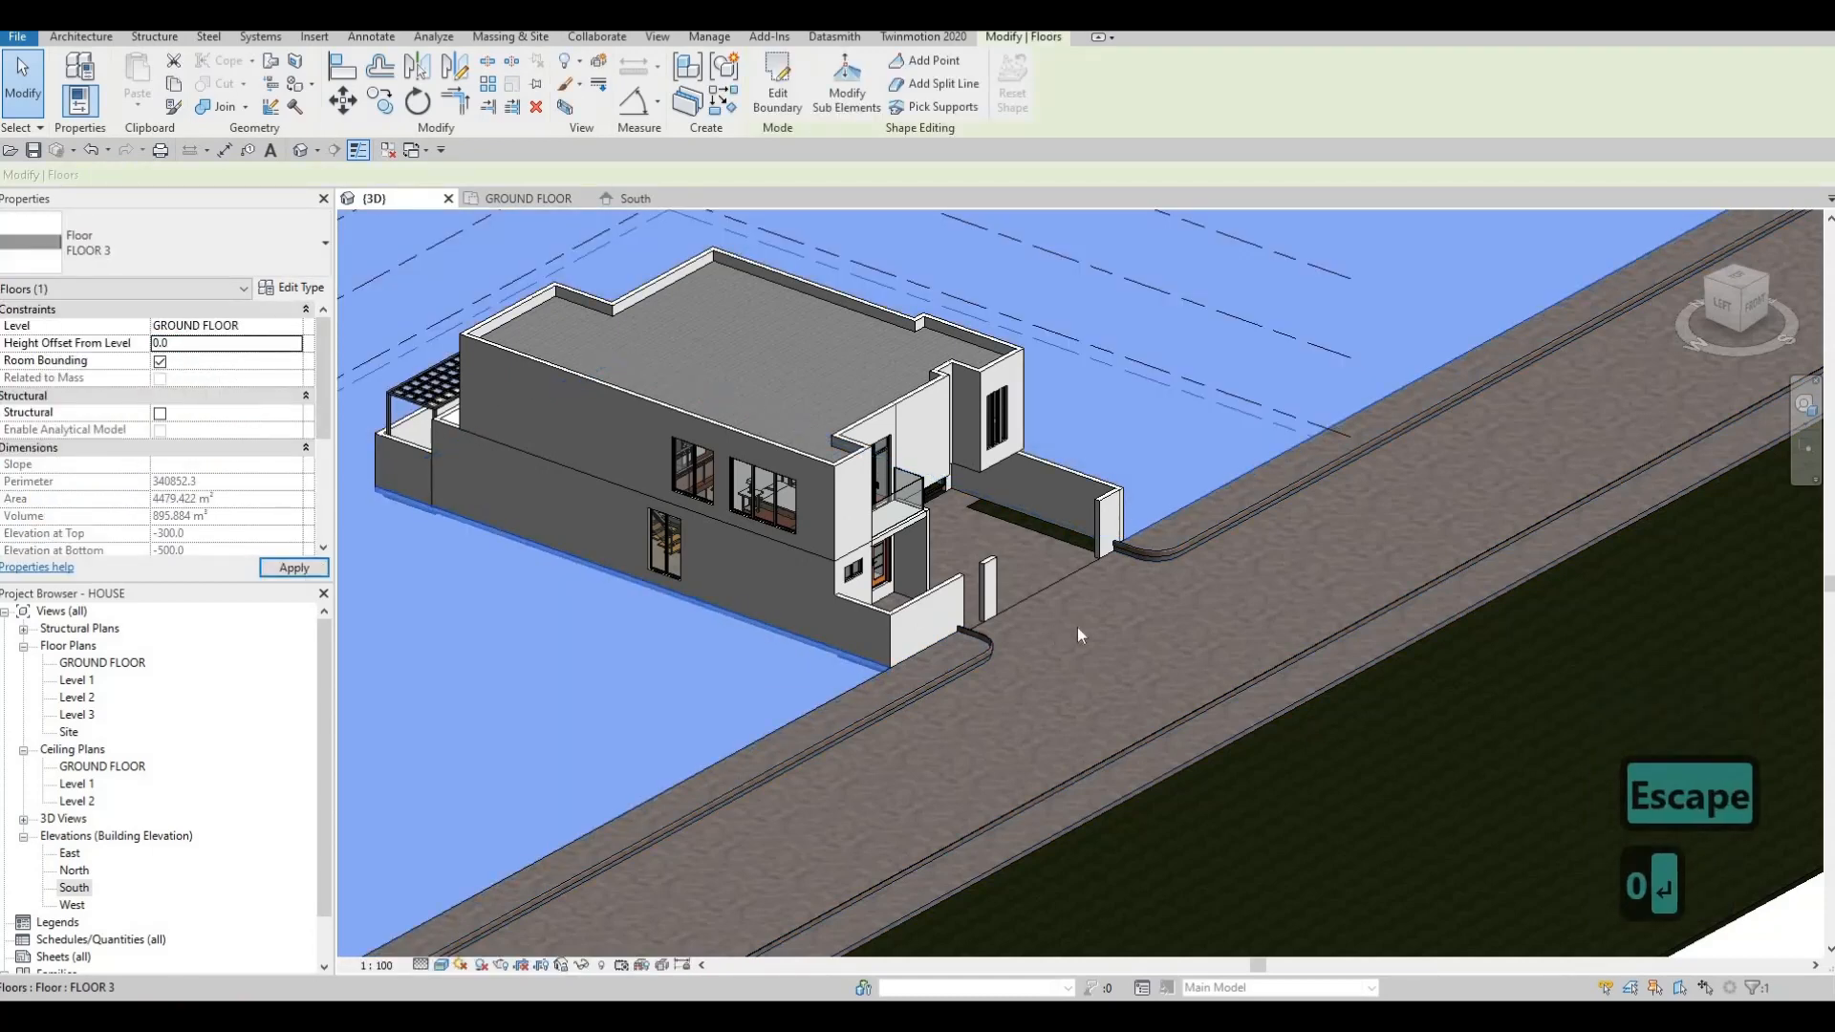
key("Escape")
key("Escape")
Edit the sidewalk curb in place so that it sits flush with the lowered sidewalk edge, and finish the model.
middle_click_drag(1118, 642, 1046, 589, "shift")
scroll(1045, 589, "up", 2)
left_click(1048, 601)
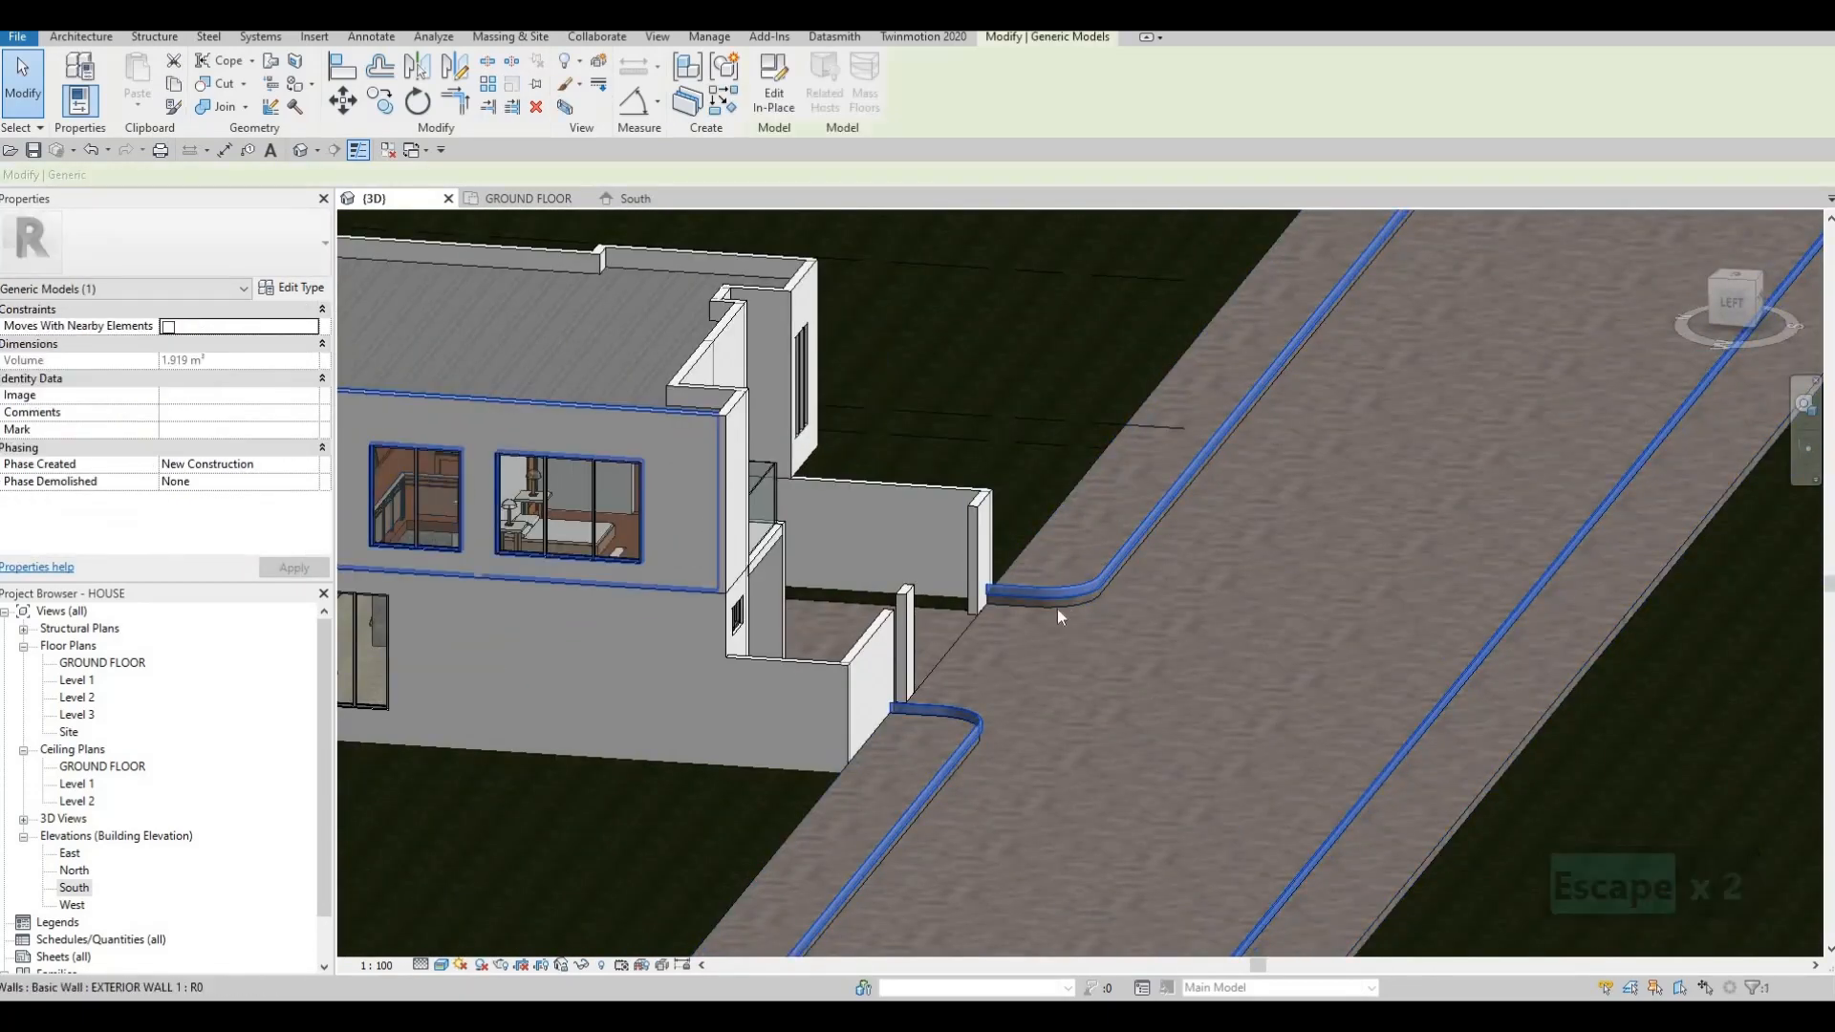
middle_click_drag(843, 598, 864, 702, "shift")
key("Escape")
scroll(865, 702, "up", 4)
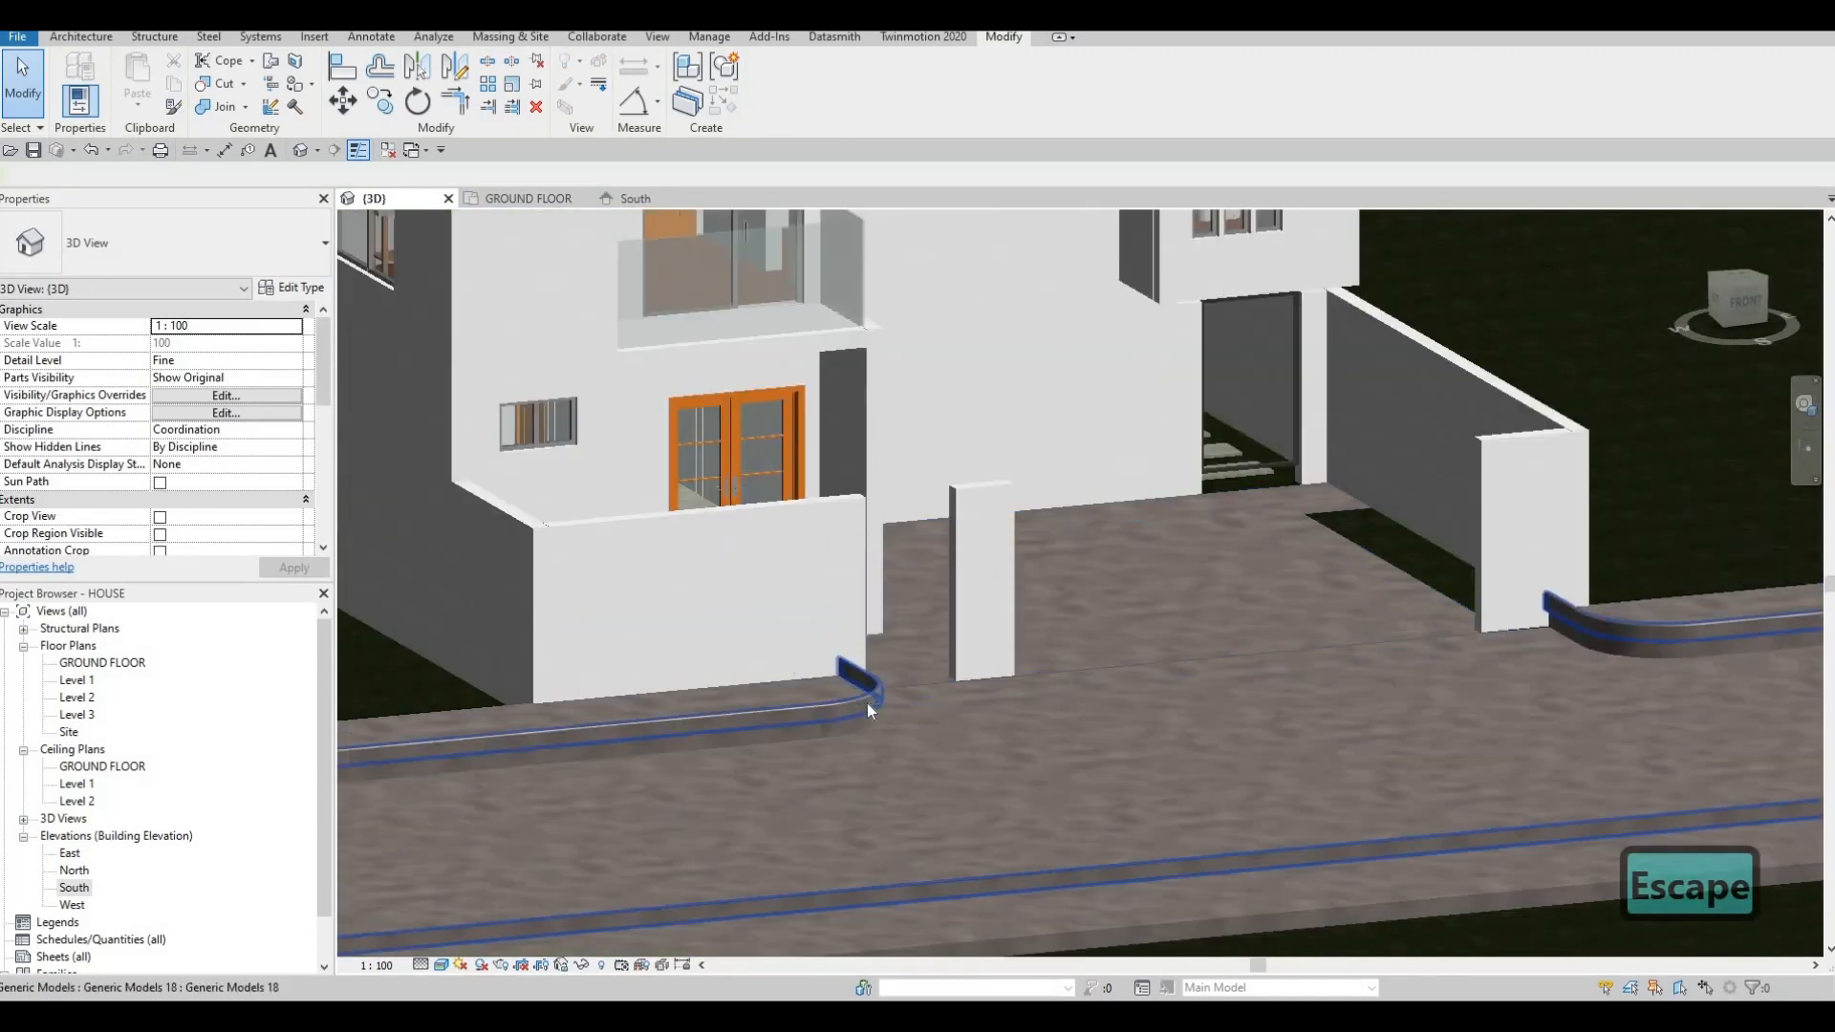
left_click(867, 702)
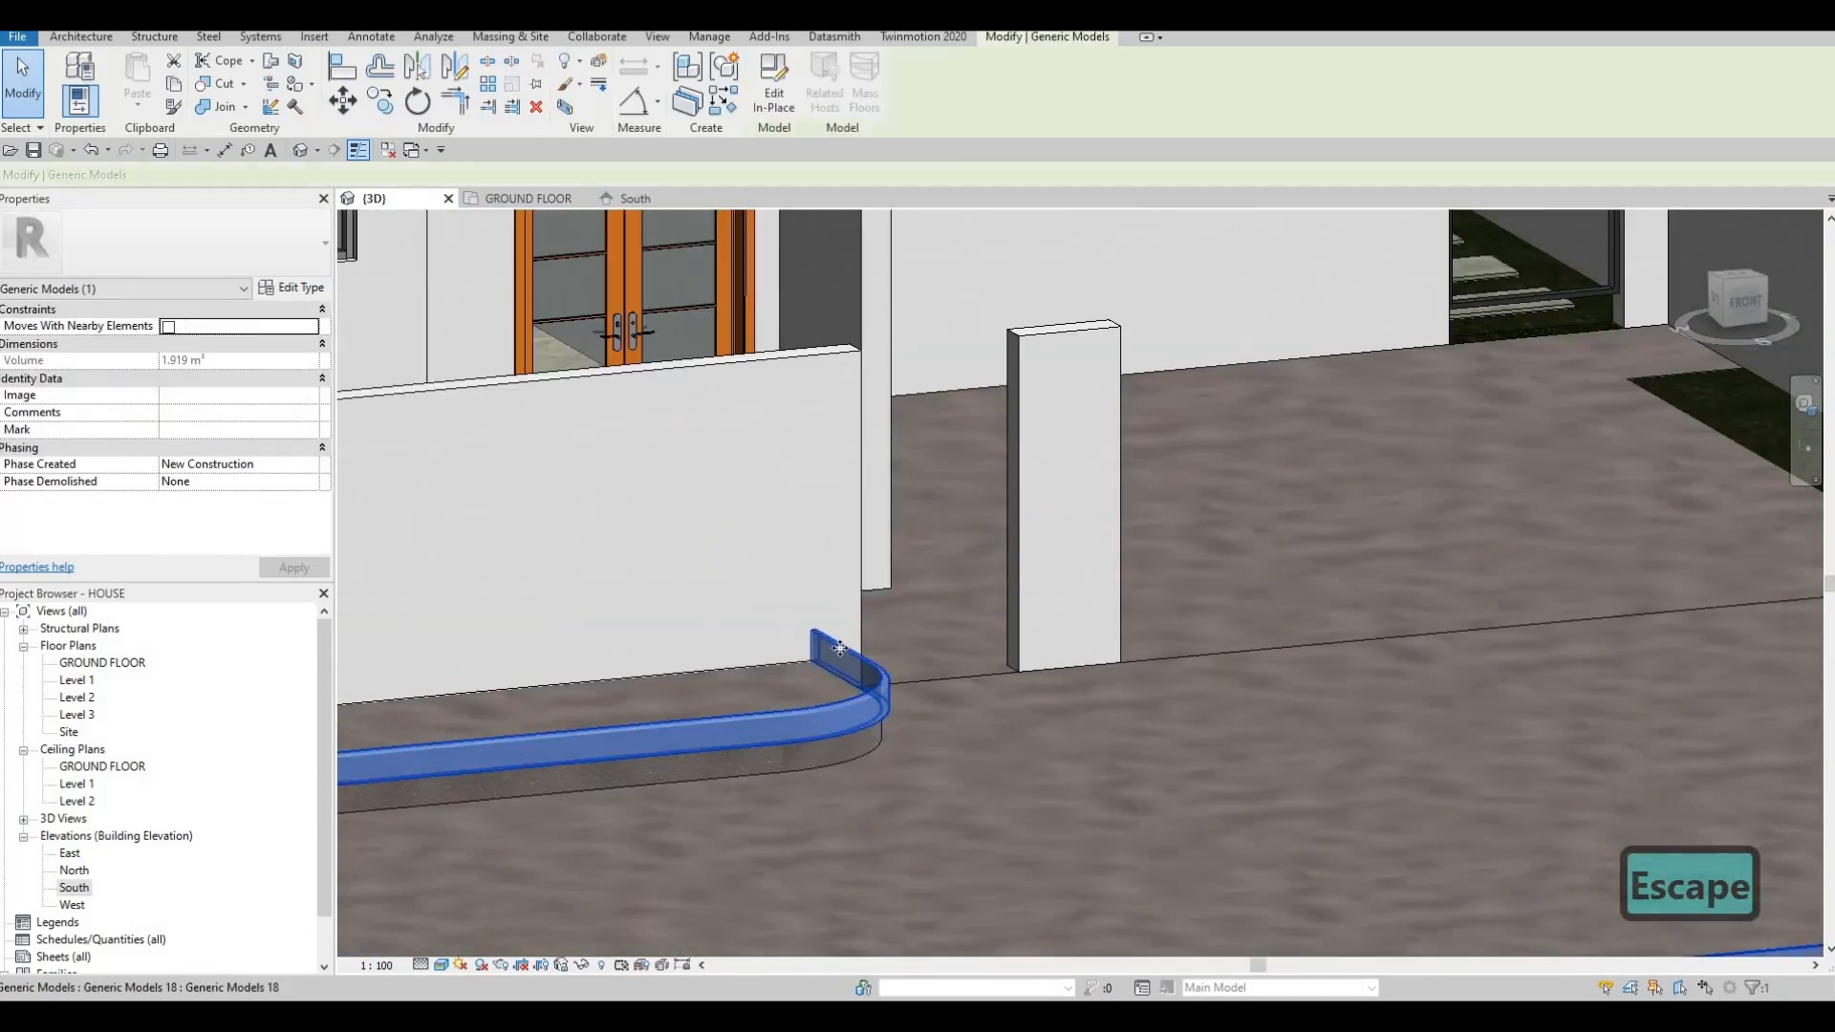
left_click(756, 103)
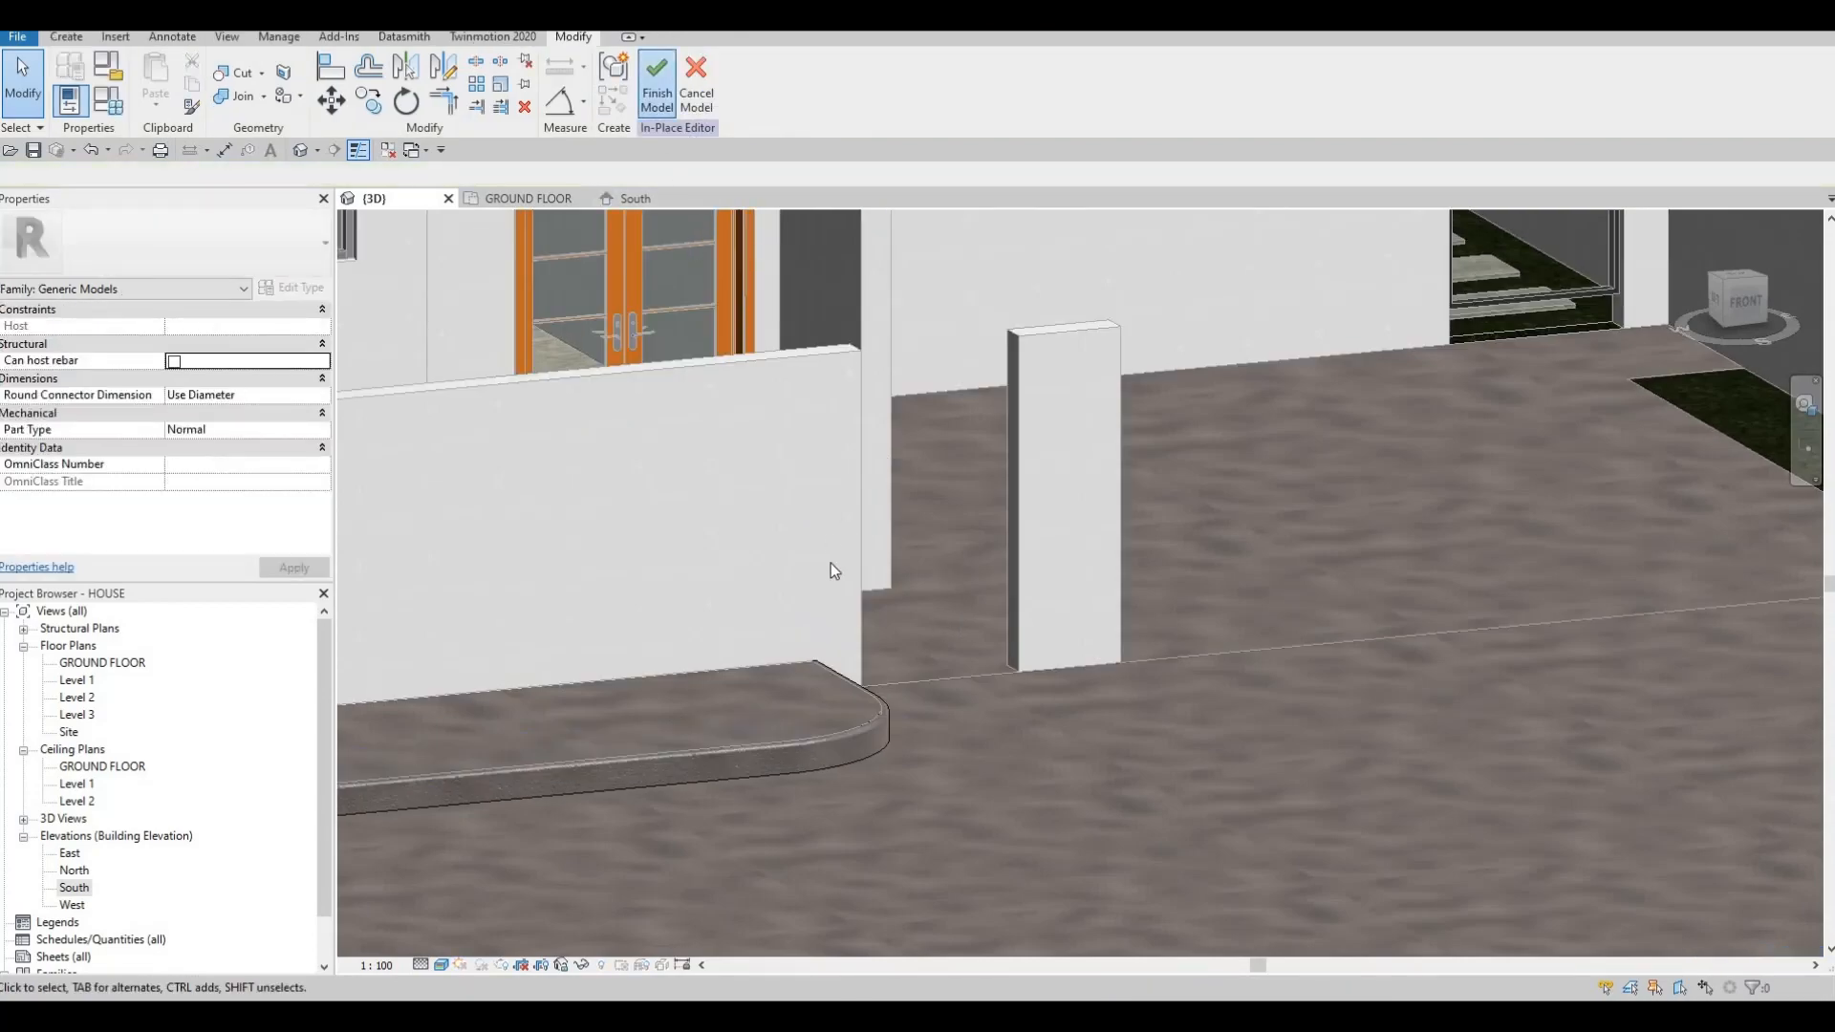
scroll(983, 729, "down", 5)
middle_click_drag(1312, 774, 670, 698, "shift")
key("Escape")
Examine how the lowered sidewalks, curbs, road and driveway meet the front walls from several angles in the 3D view.
scroll(730, 667, "up", 3)
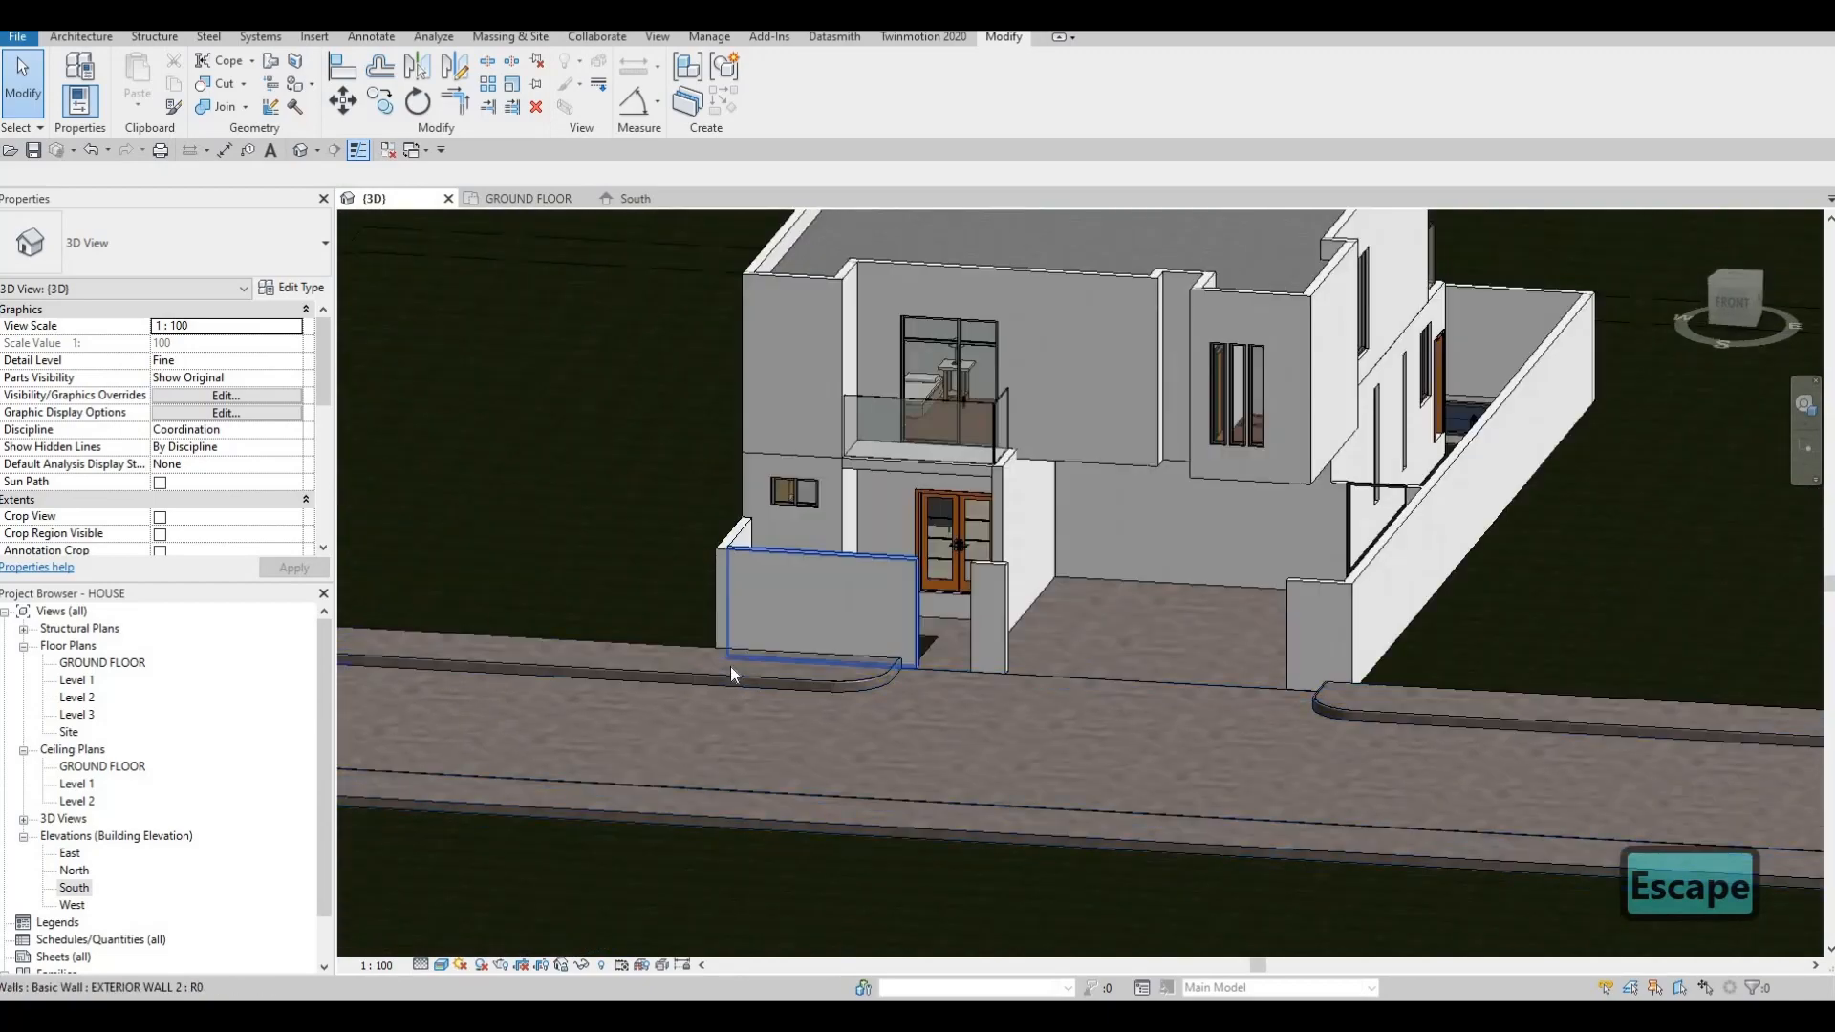
scroll(730, 667, "up", 2)
left_click(1011, 738)
mouse_move(985, 637)
middle_mouse_down()
mouse_move(962, 631)
mouse_move(963, 726)
middle_mouse_up()
key("Escape")
scroll(1011, 681, "up", 3)
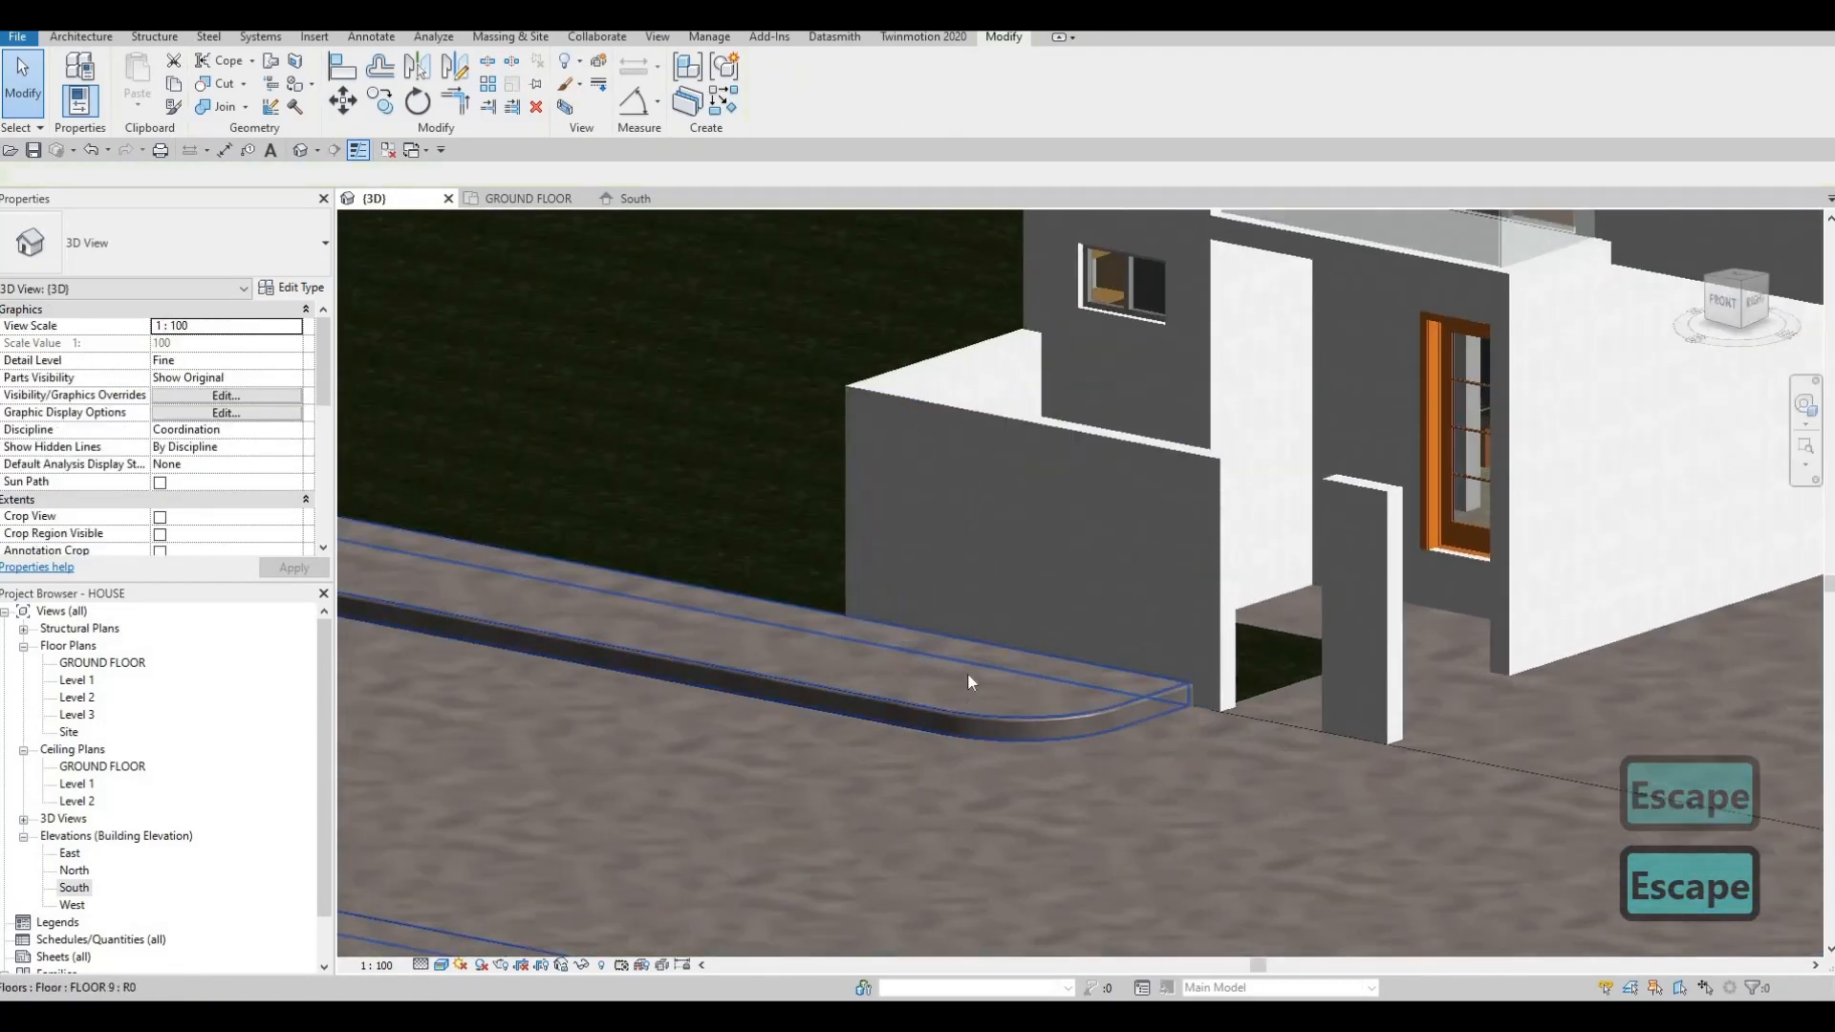
scroll(1111, 715, "down", 2)
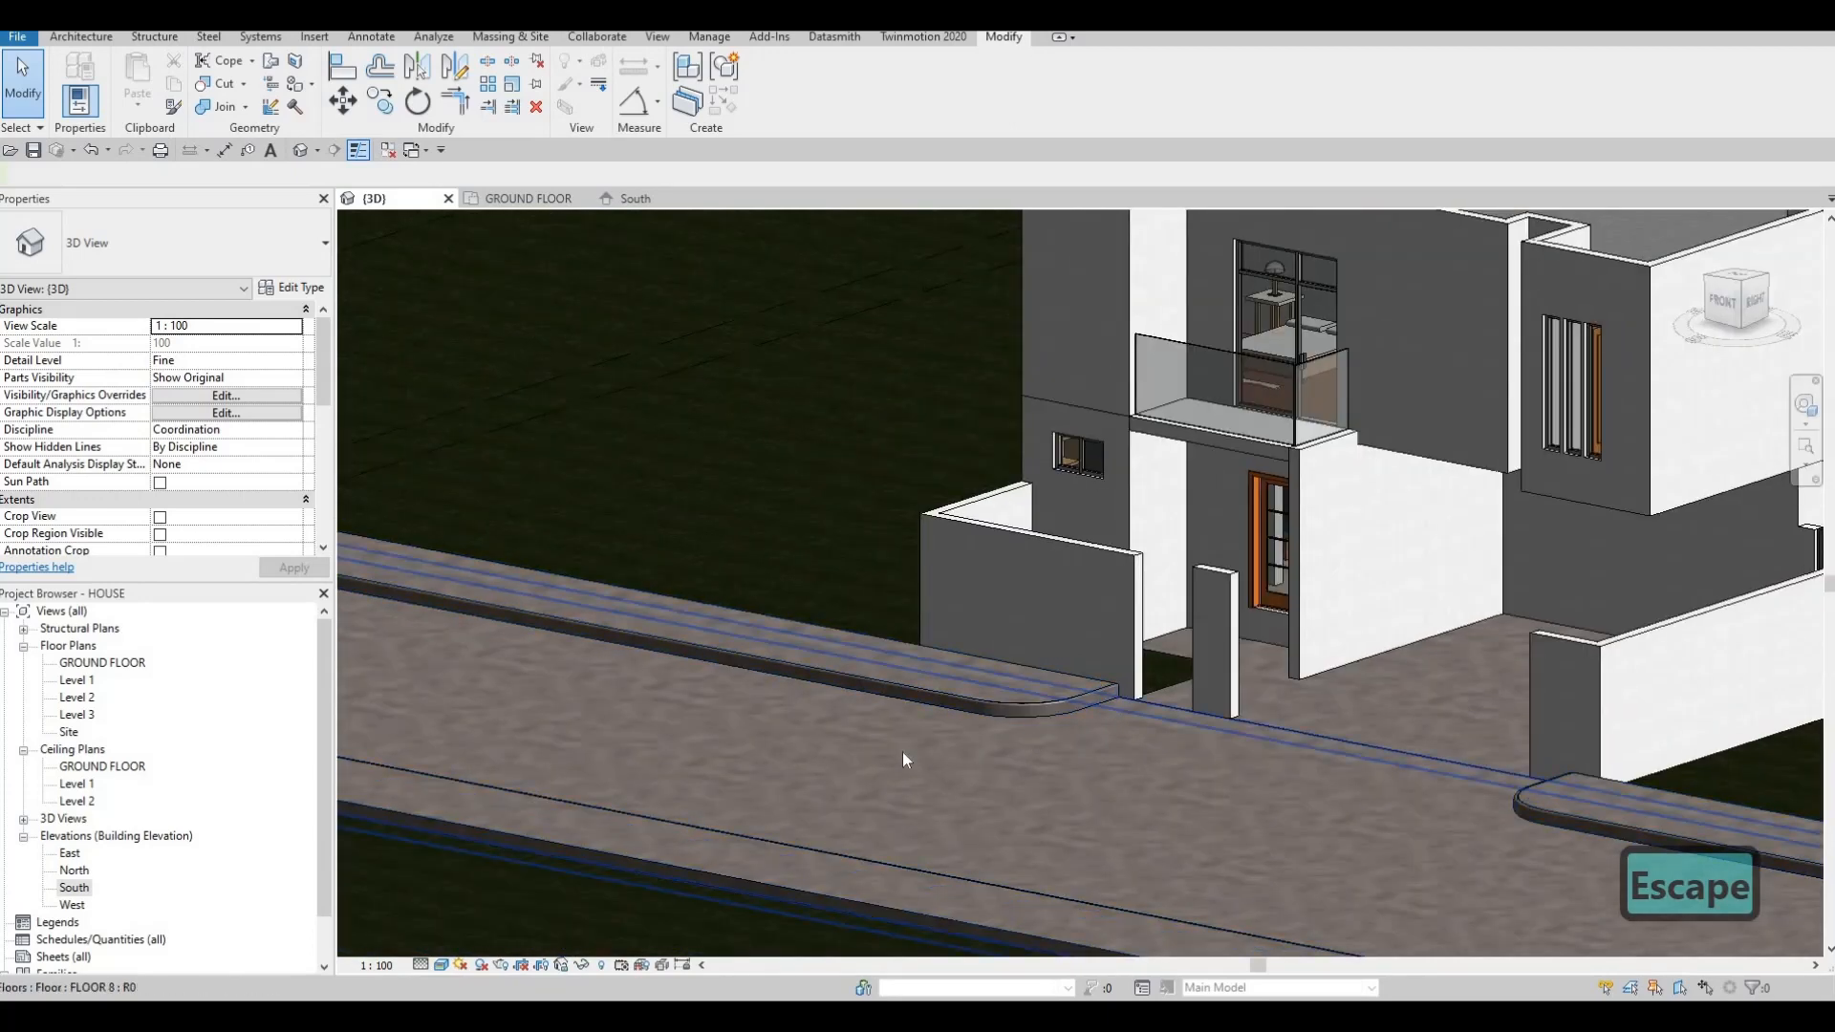
key("Tab")
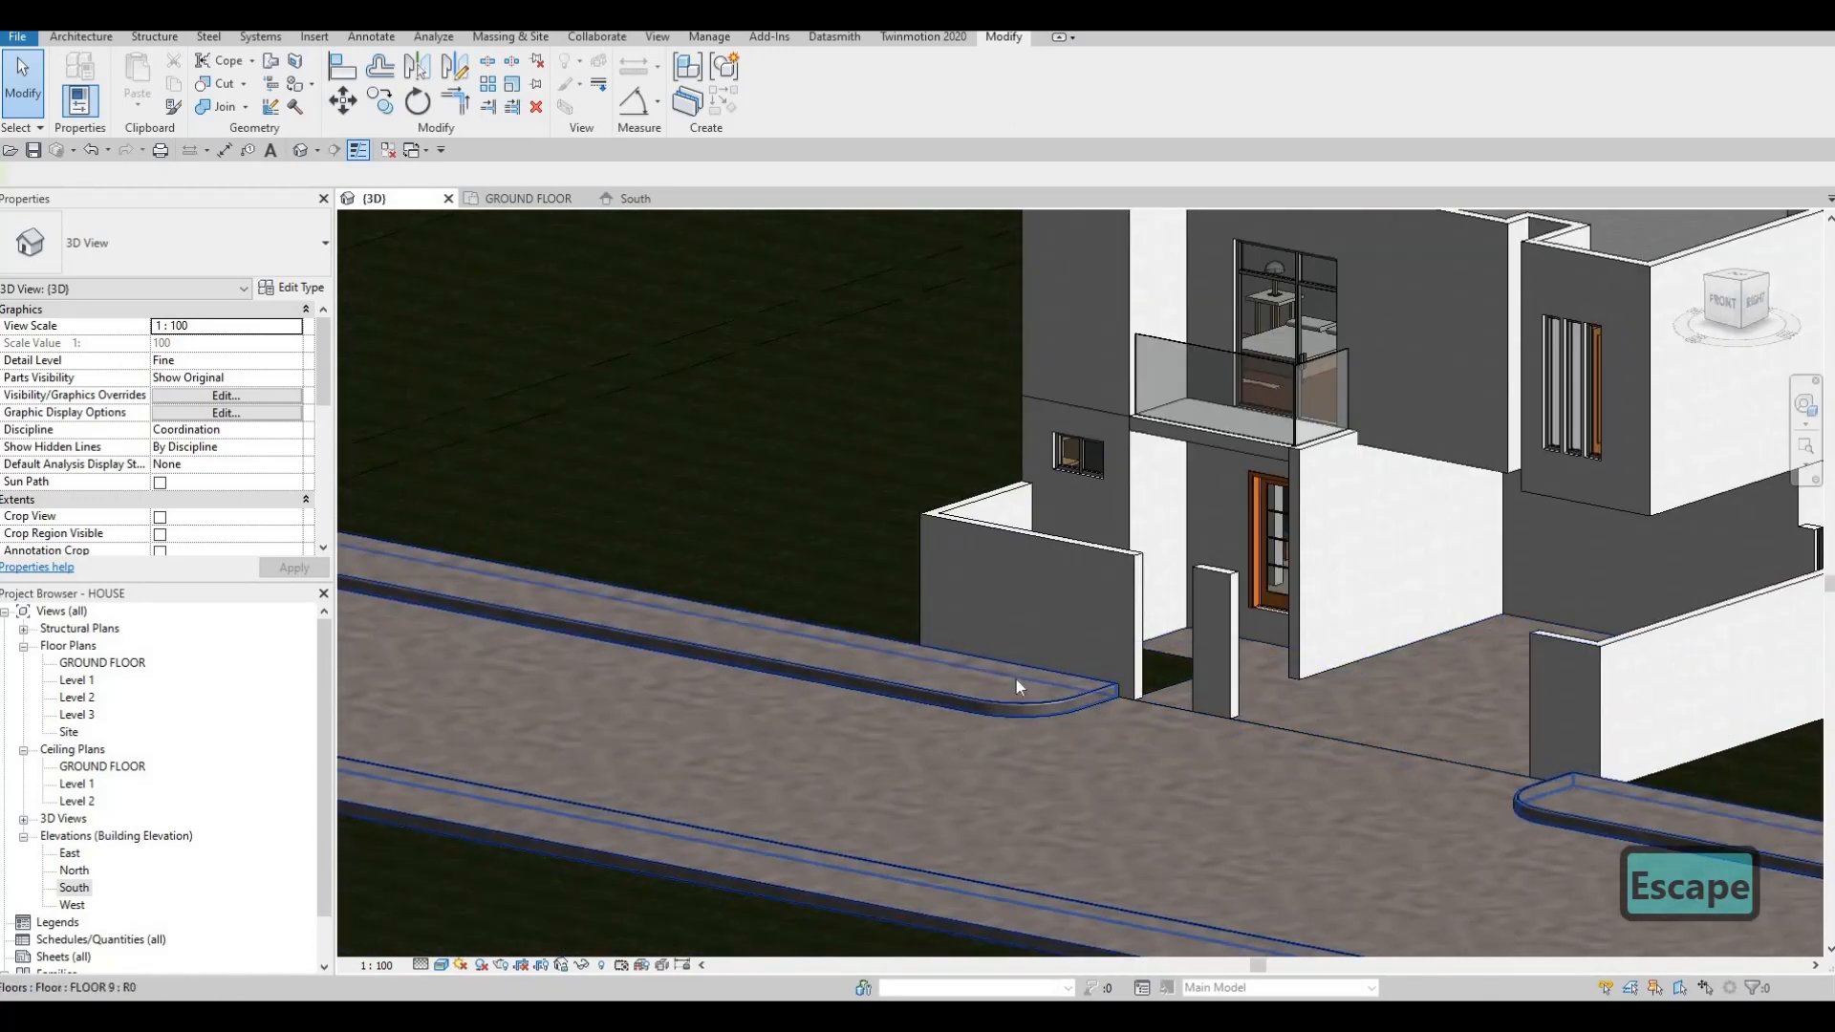
left_click(1017, 681)
key("Escape")
scroll(1052, 755, "down", 3)
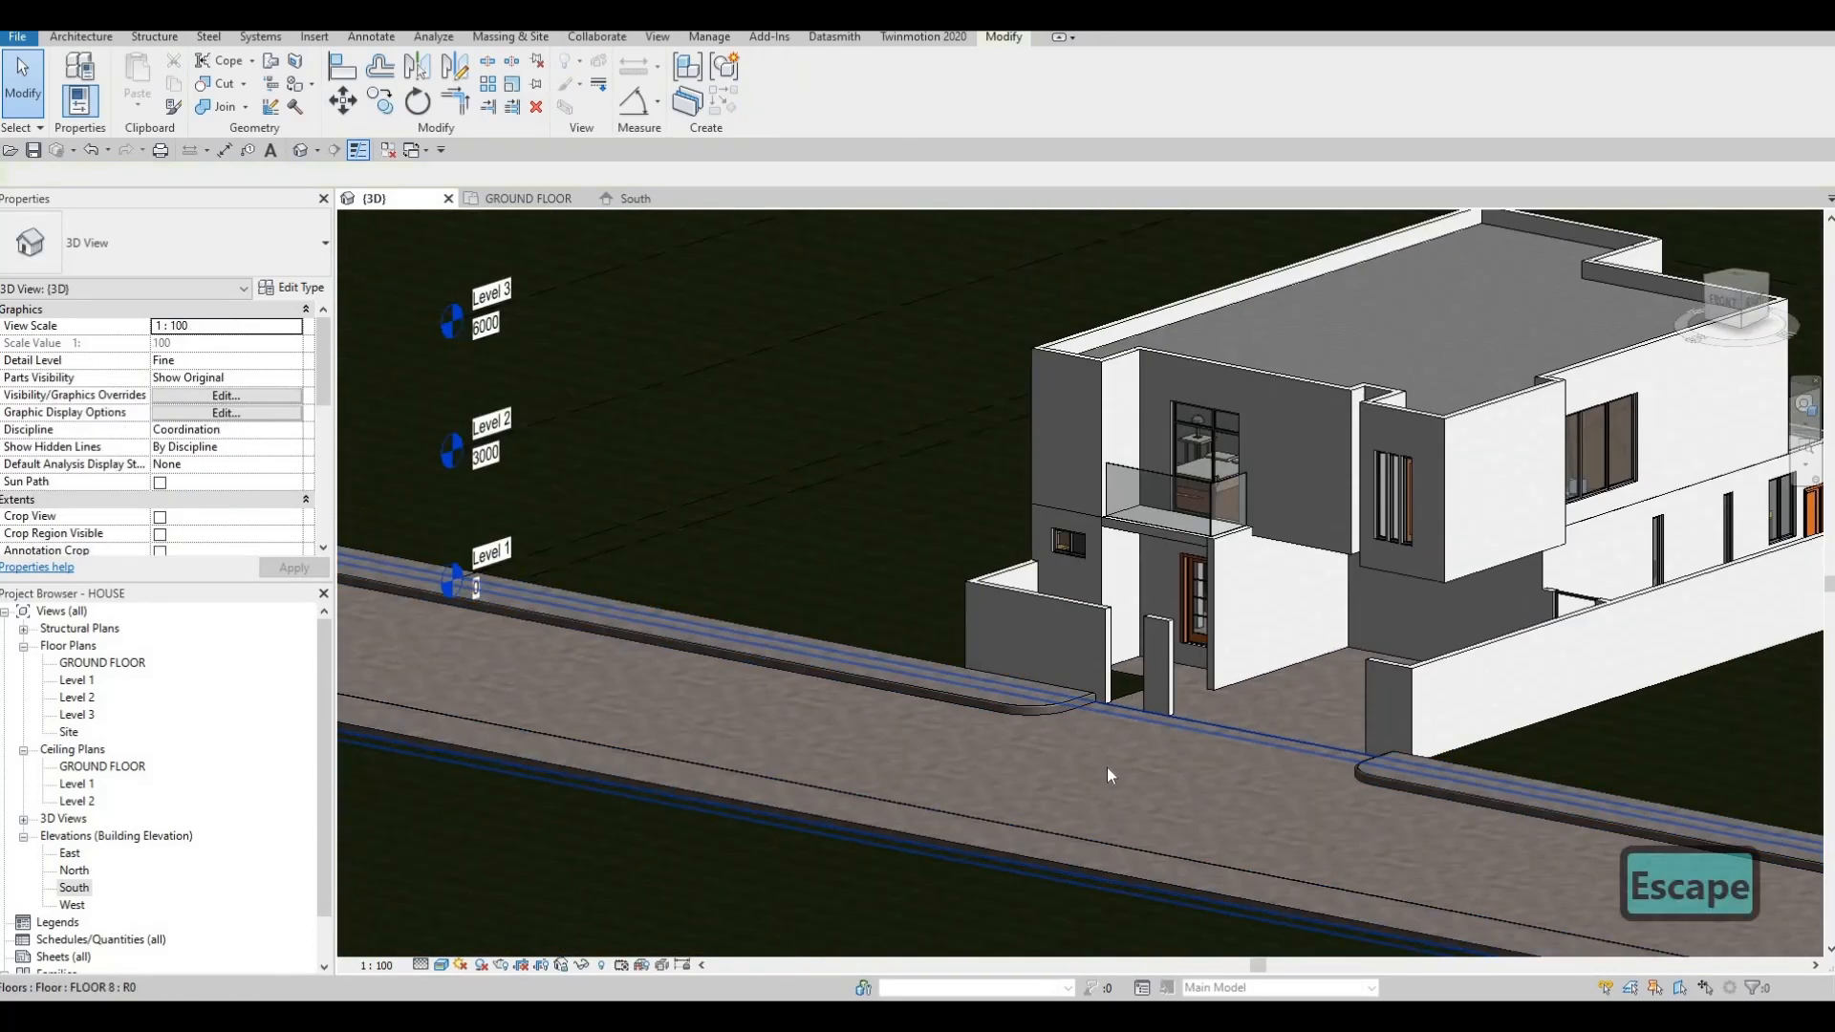
key("Escape")
middle_click_drag(1403, 810, 1545, 692, "shift")
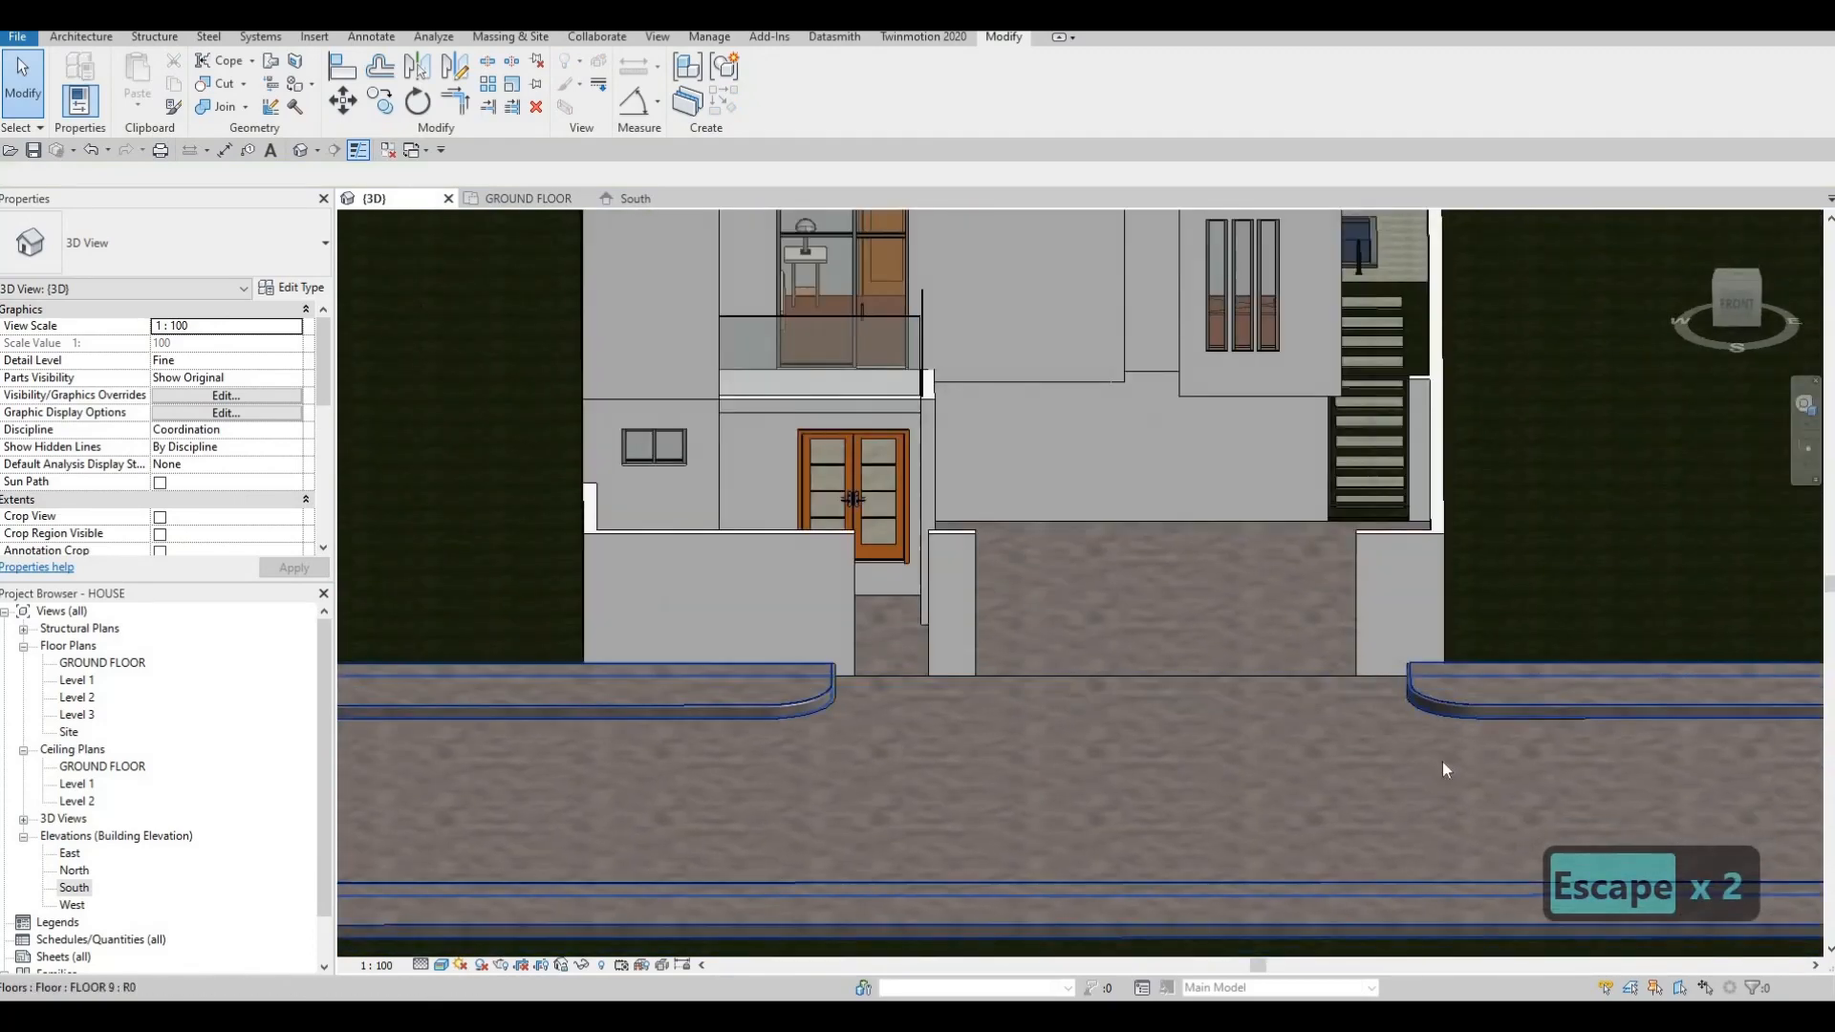
left_click(1352, 790)
key("Escape")
middle_click_drag(1348, 730, 1204, 666, "shift")
scroll(1195, 679, "down", 3)
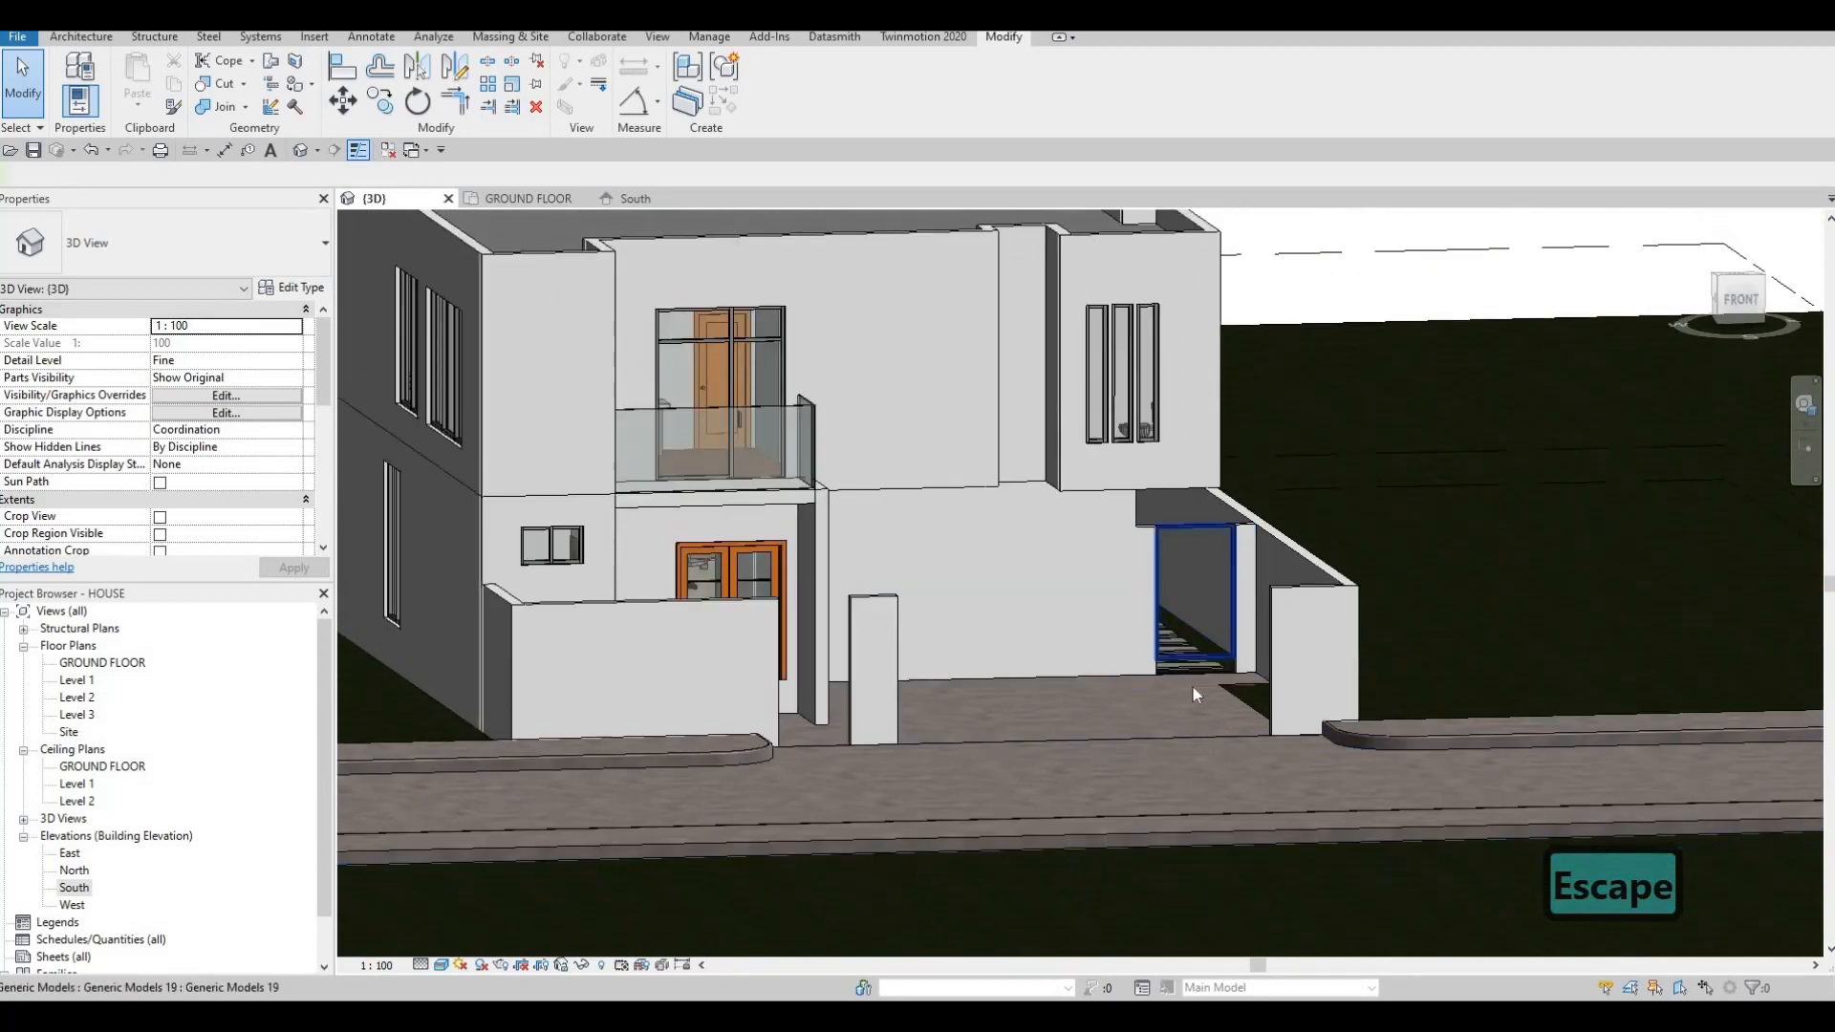
Open the anodized aluminum frame's extrusion sketch for in-place editing in the South elevation.
scroll(1189, 685, "up", 4)
scroll(1189, 684, "up", 2)
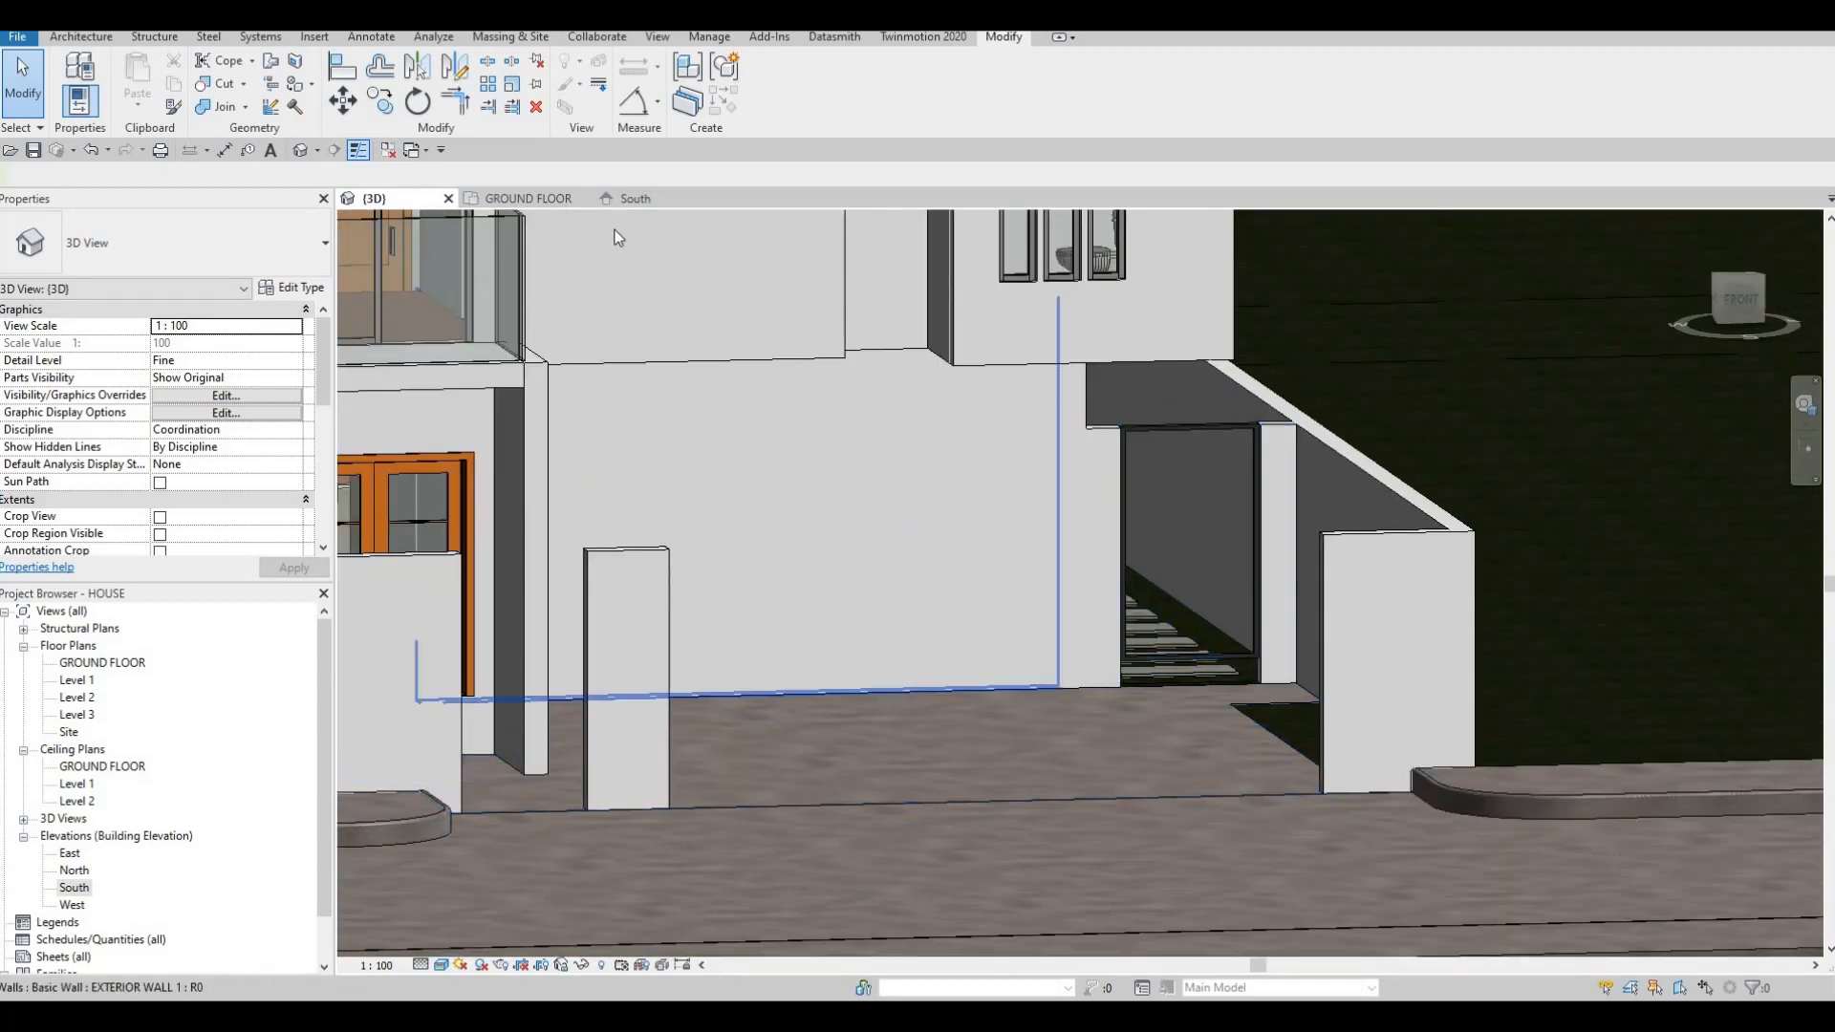
left_click(629, 199)
scroll(1069, 583, "down", 2)
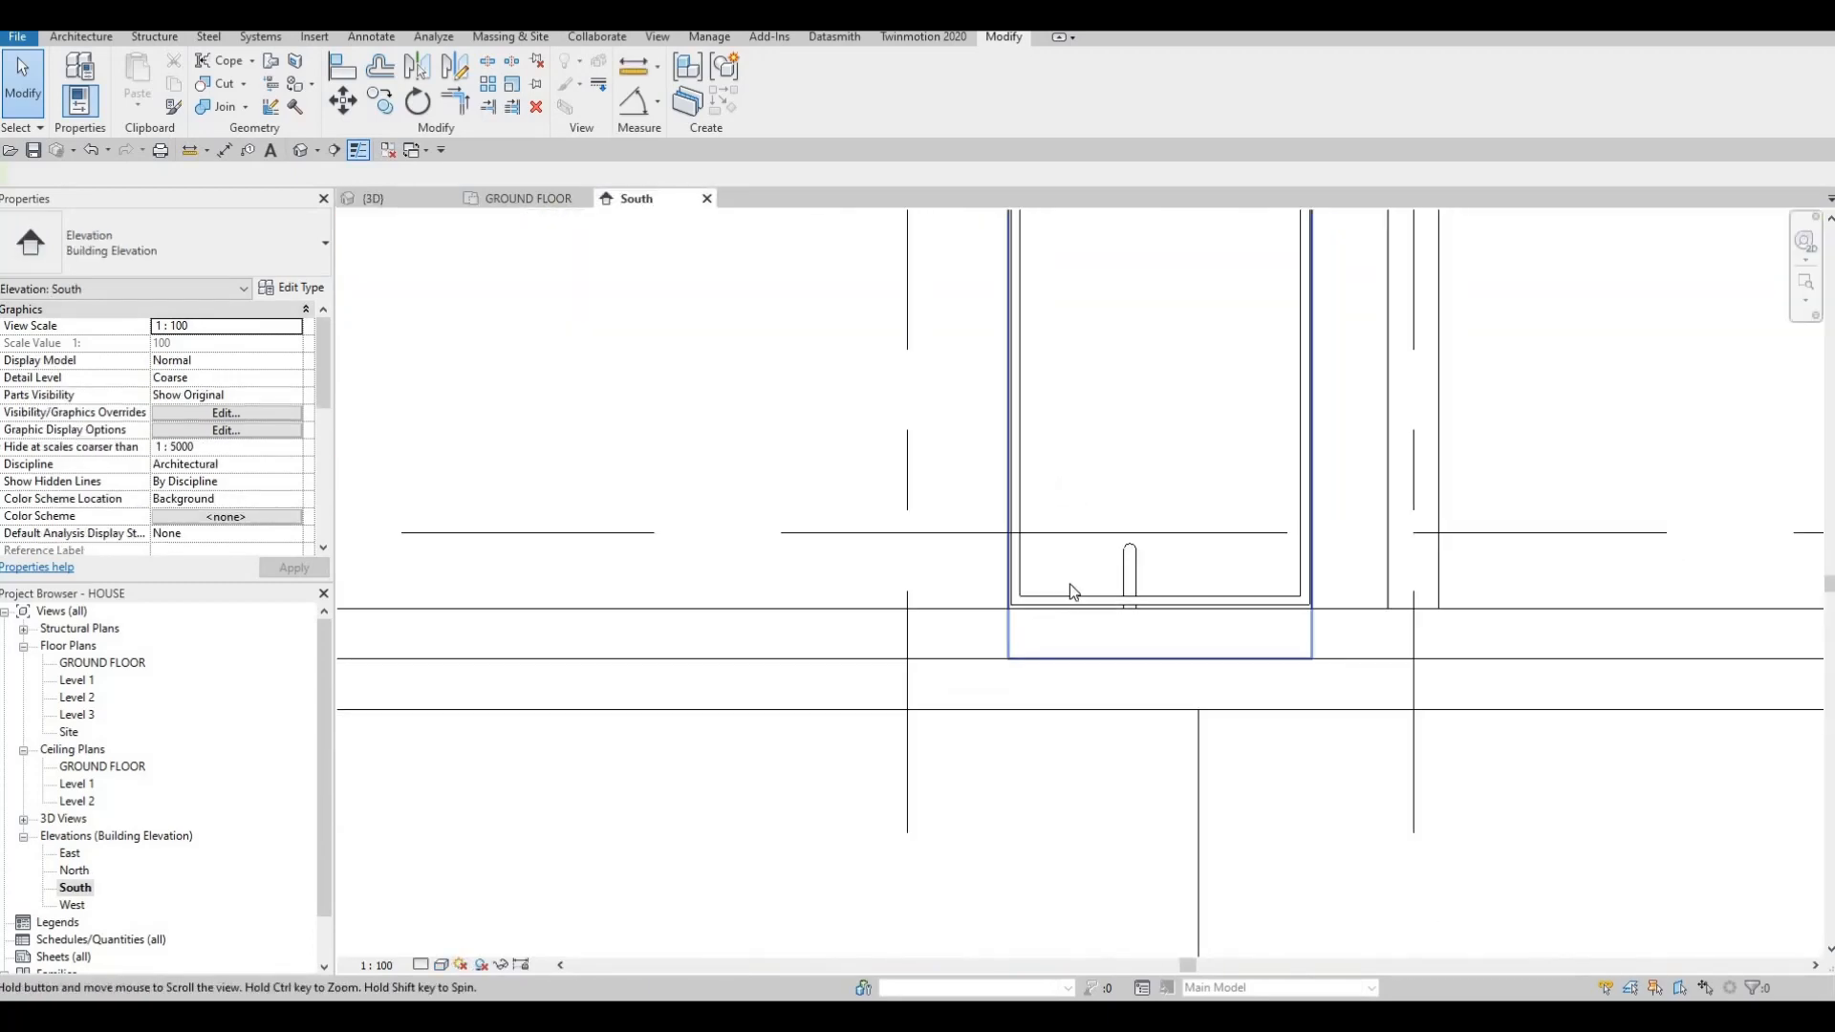
left_click(1053, 381)
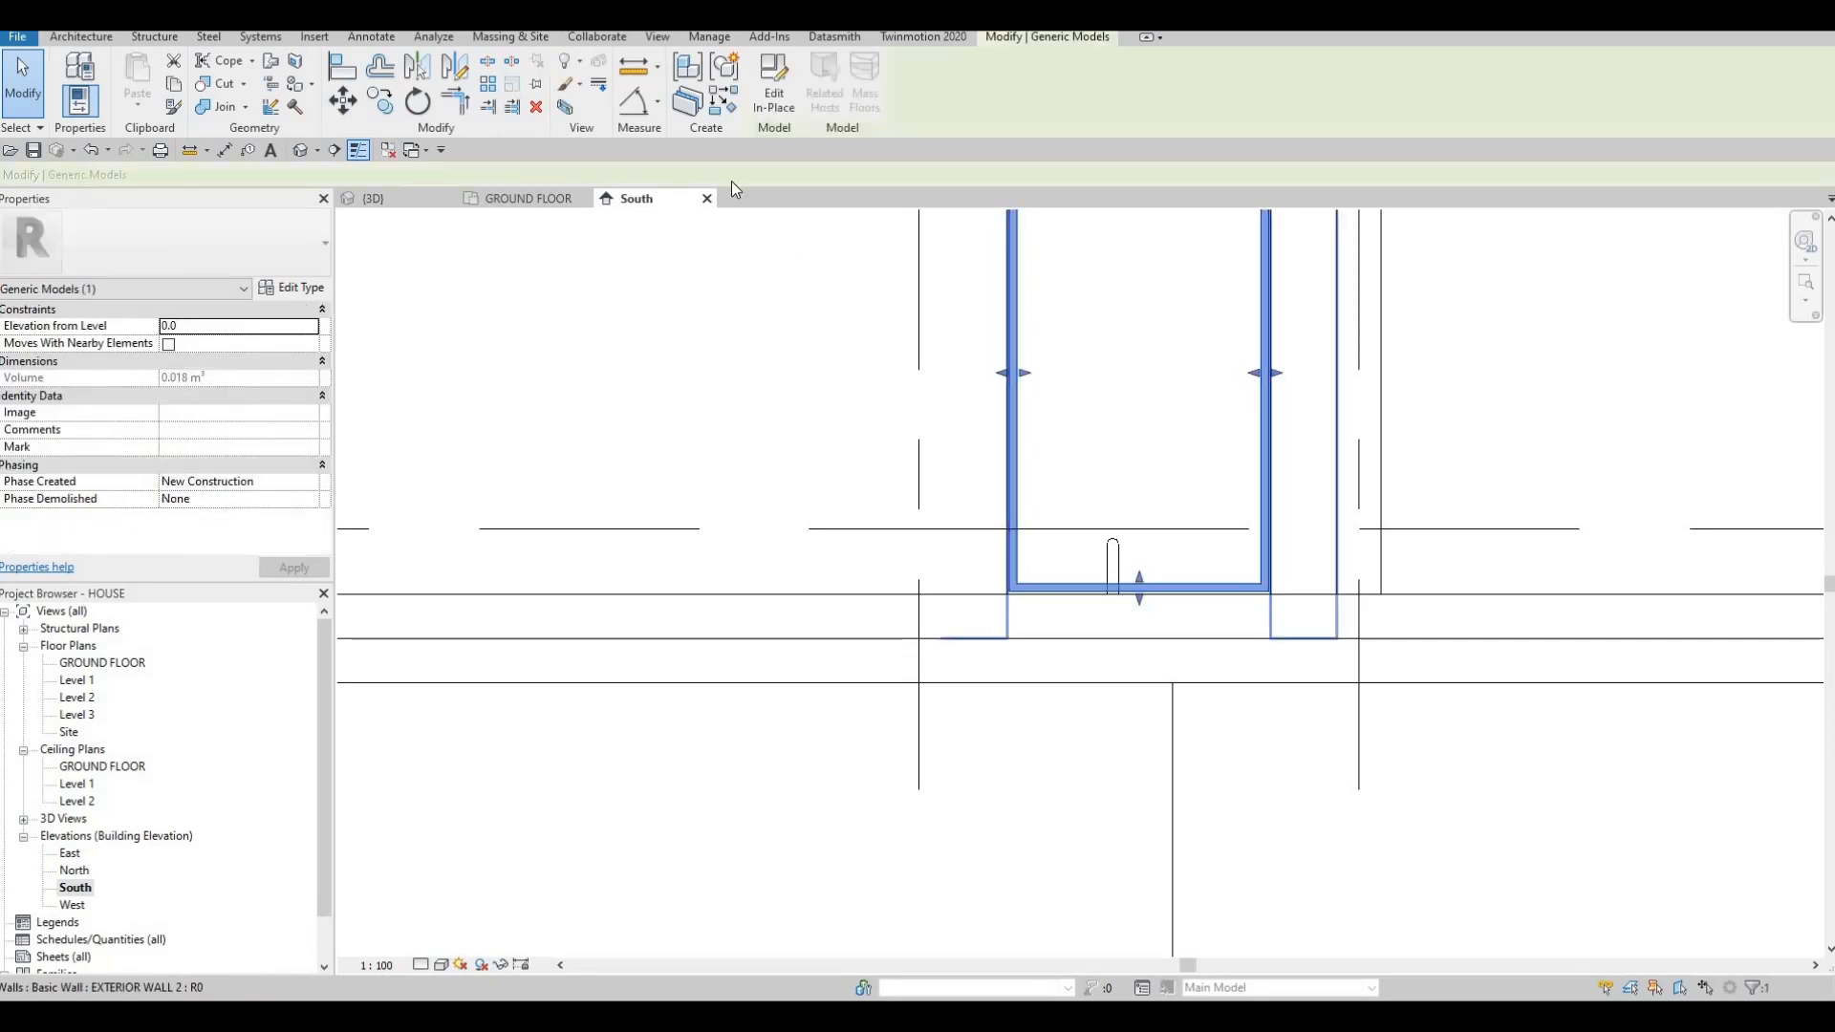
left_click(774, 93)
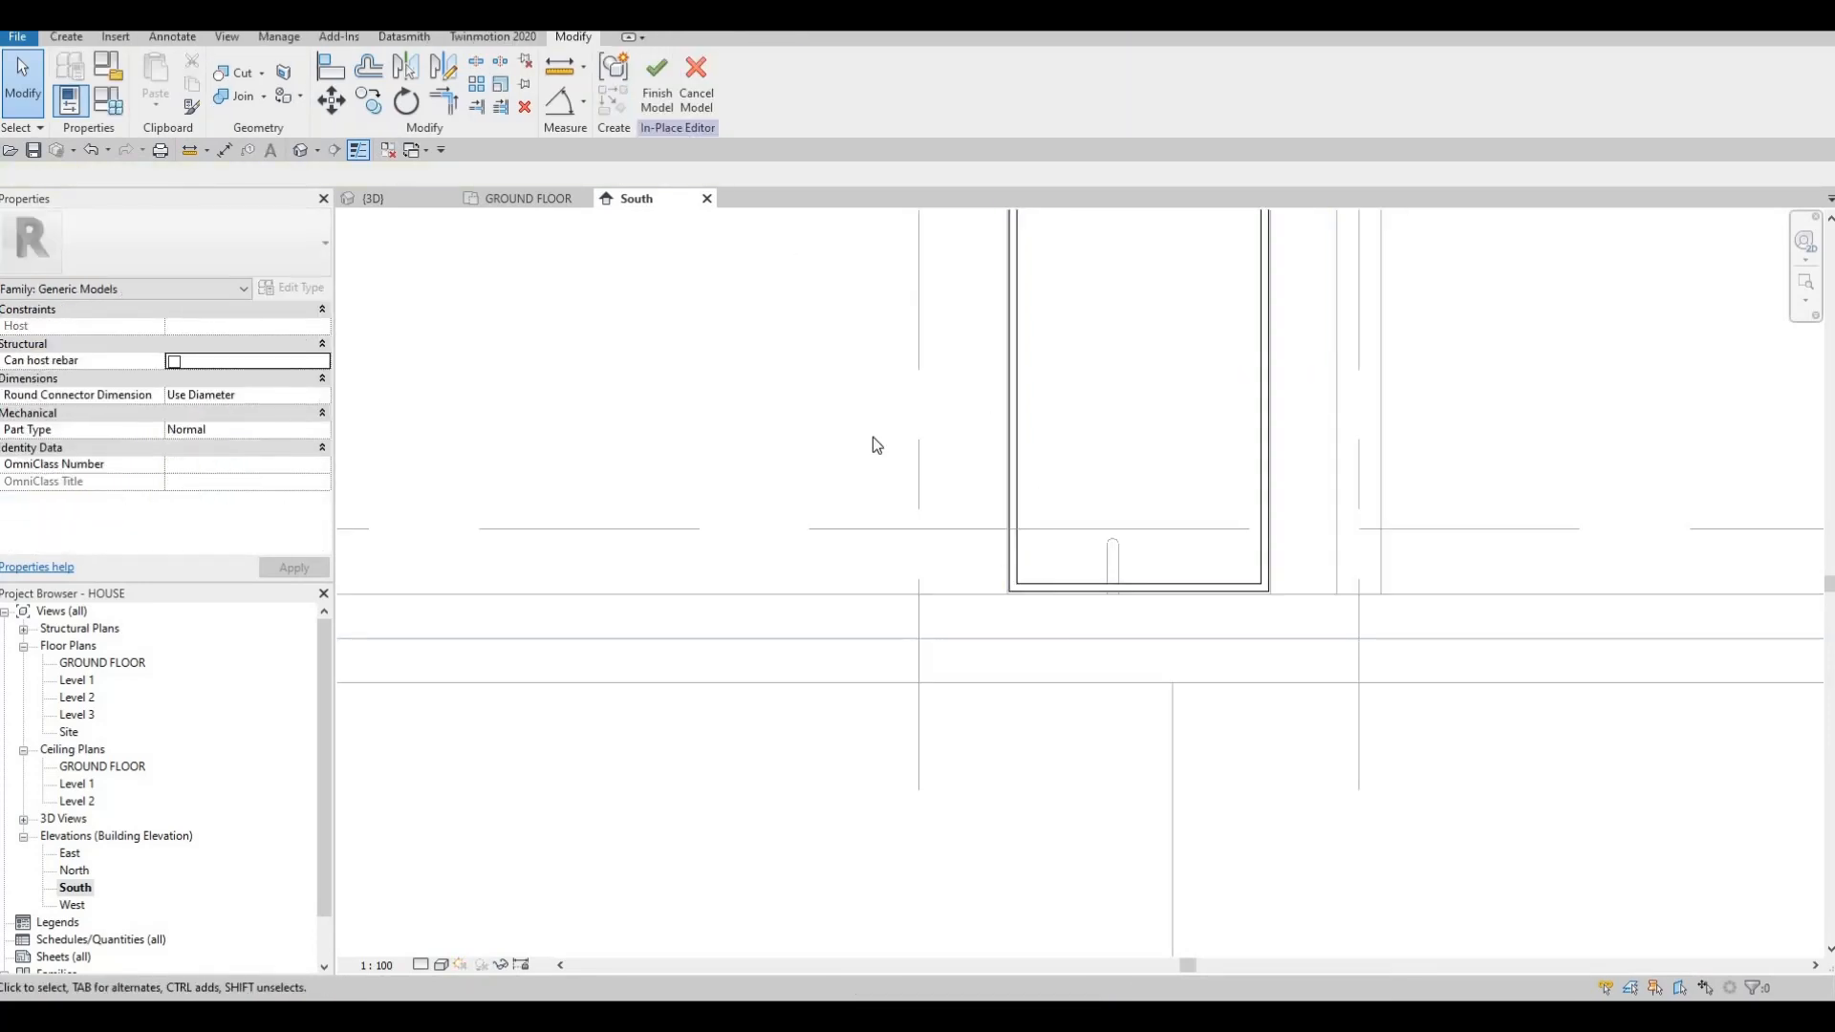
left_click(1011, 413)
left_click(669, 91)
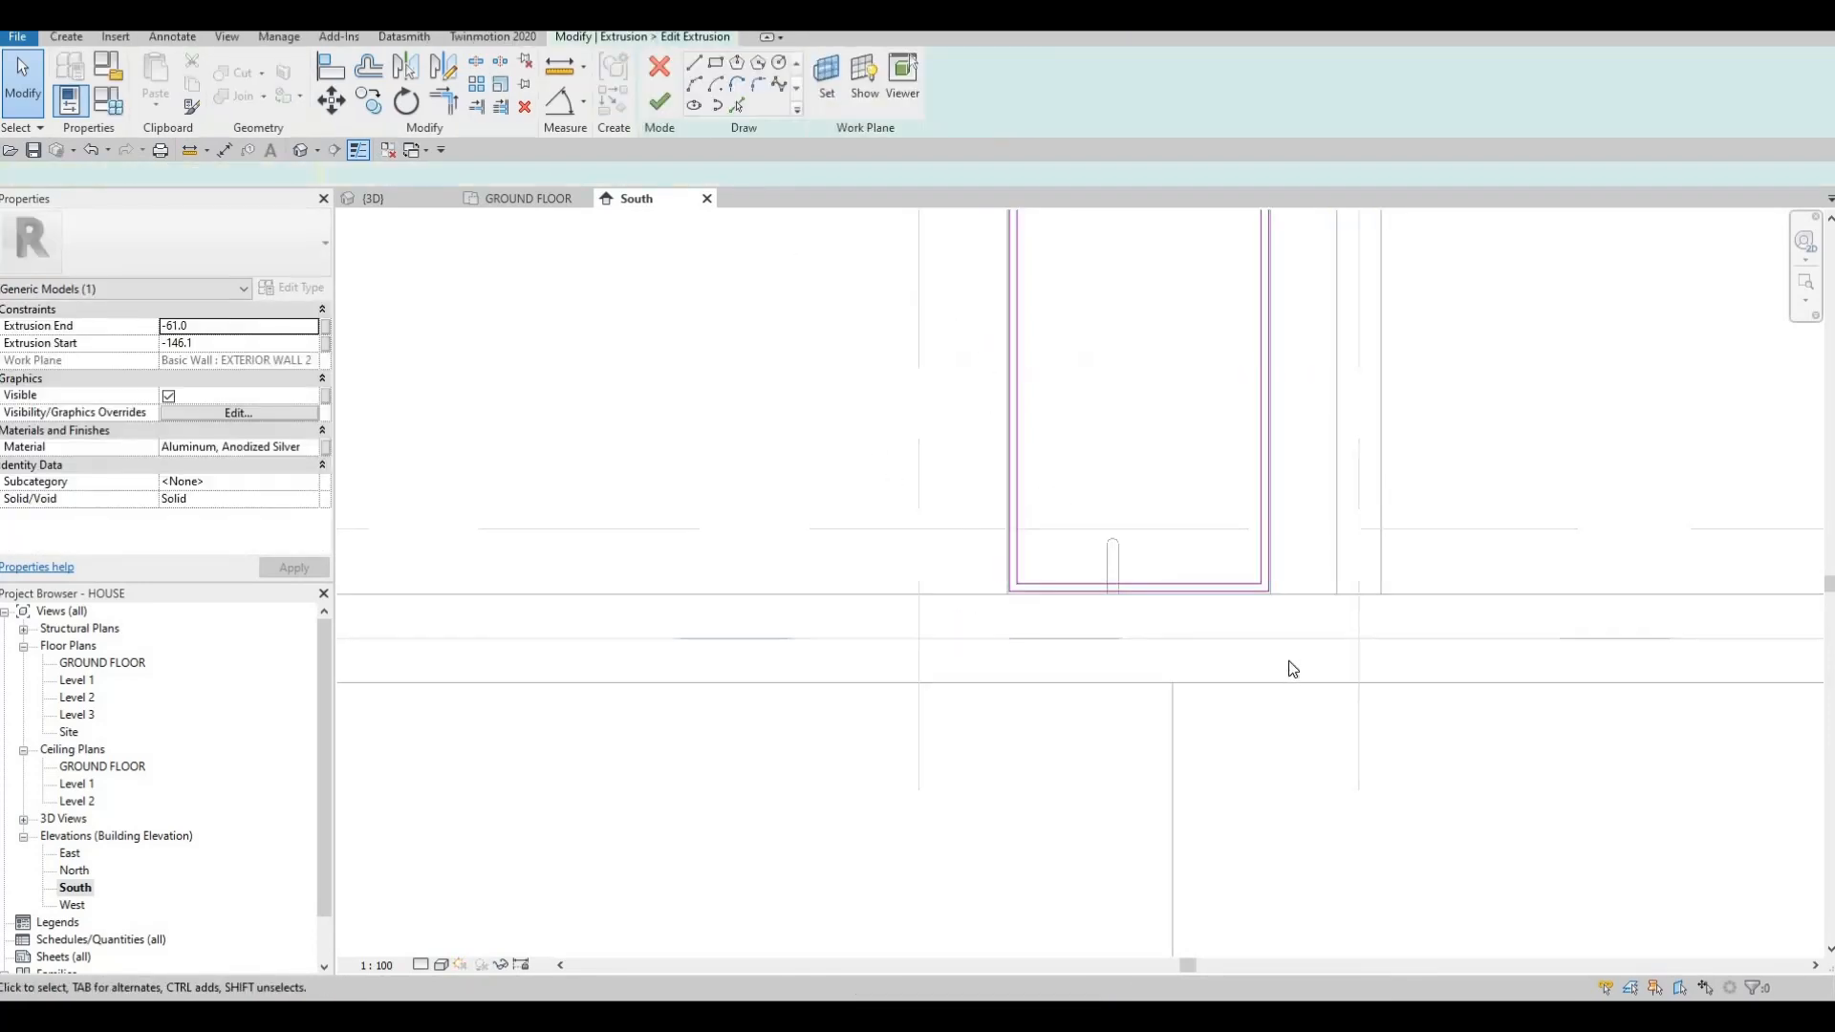
Lower the frame's two bottom sketch lines to the base of the lowered sidewalk floor, then finish the sketch and the model.
left_click_drag(1314, 664, 1315, 665)
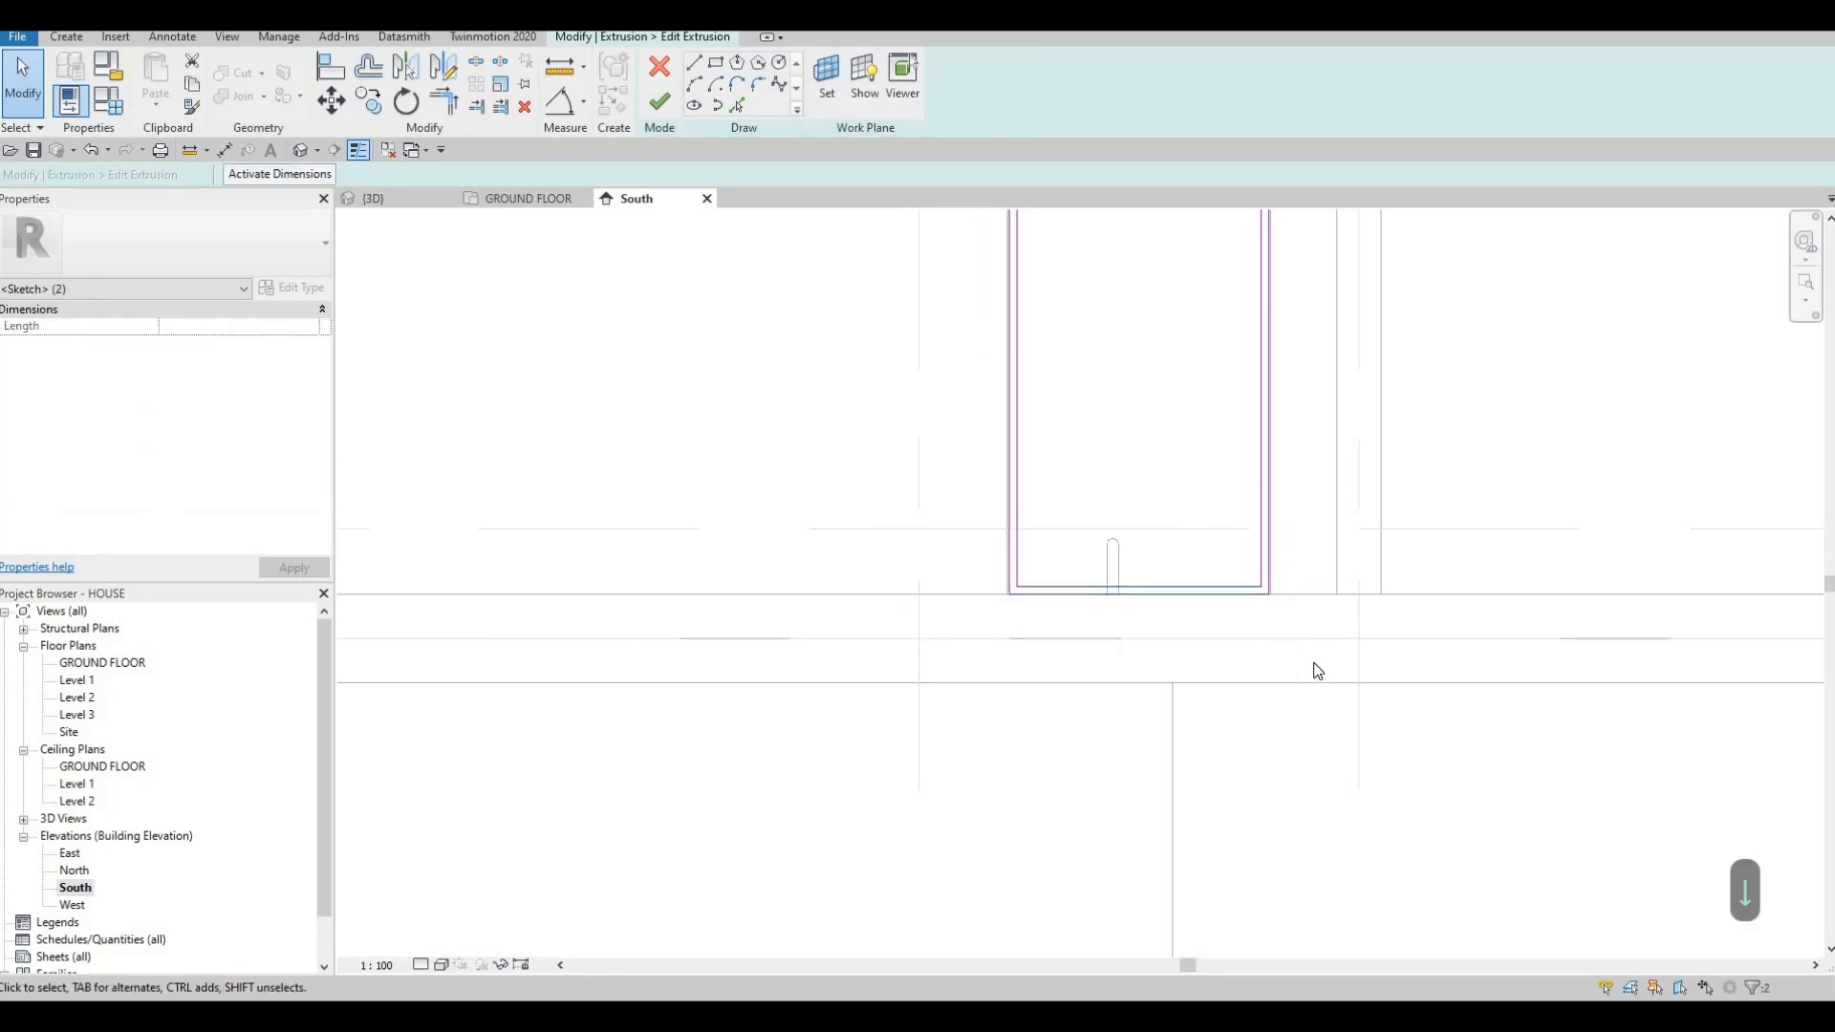
key("Down")
key("Down")
key("Down")
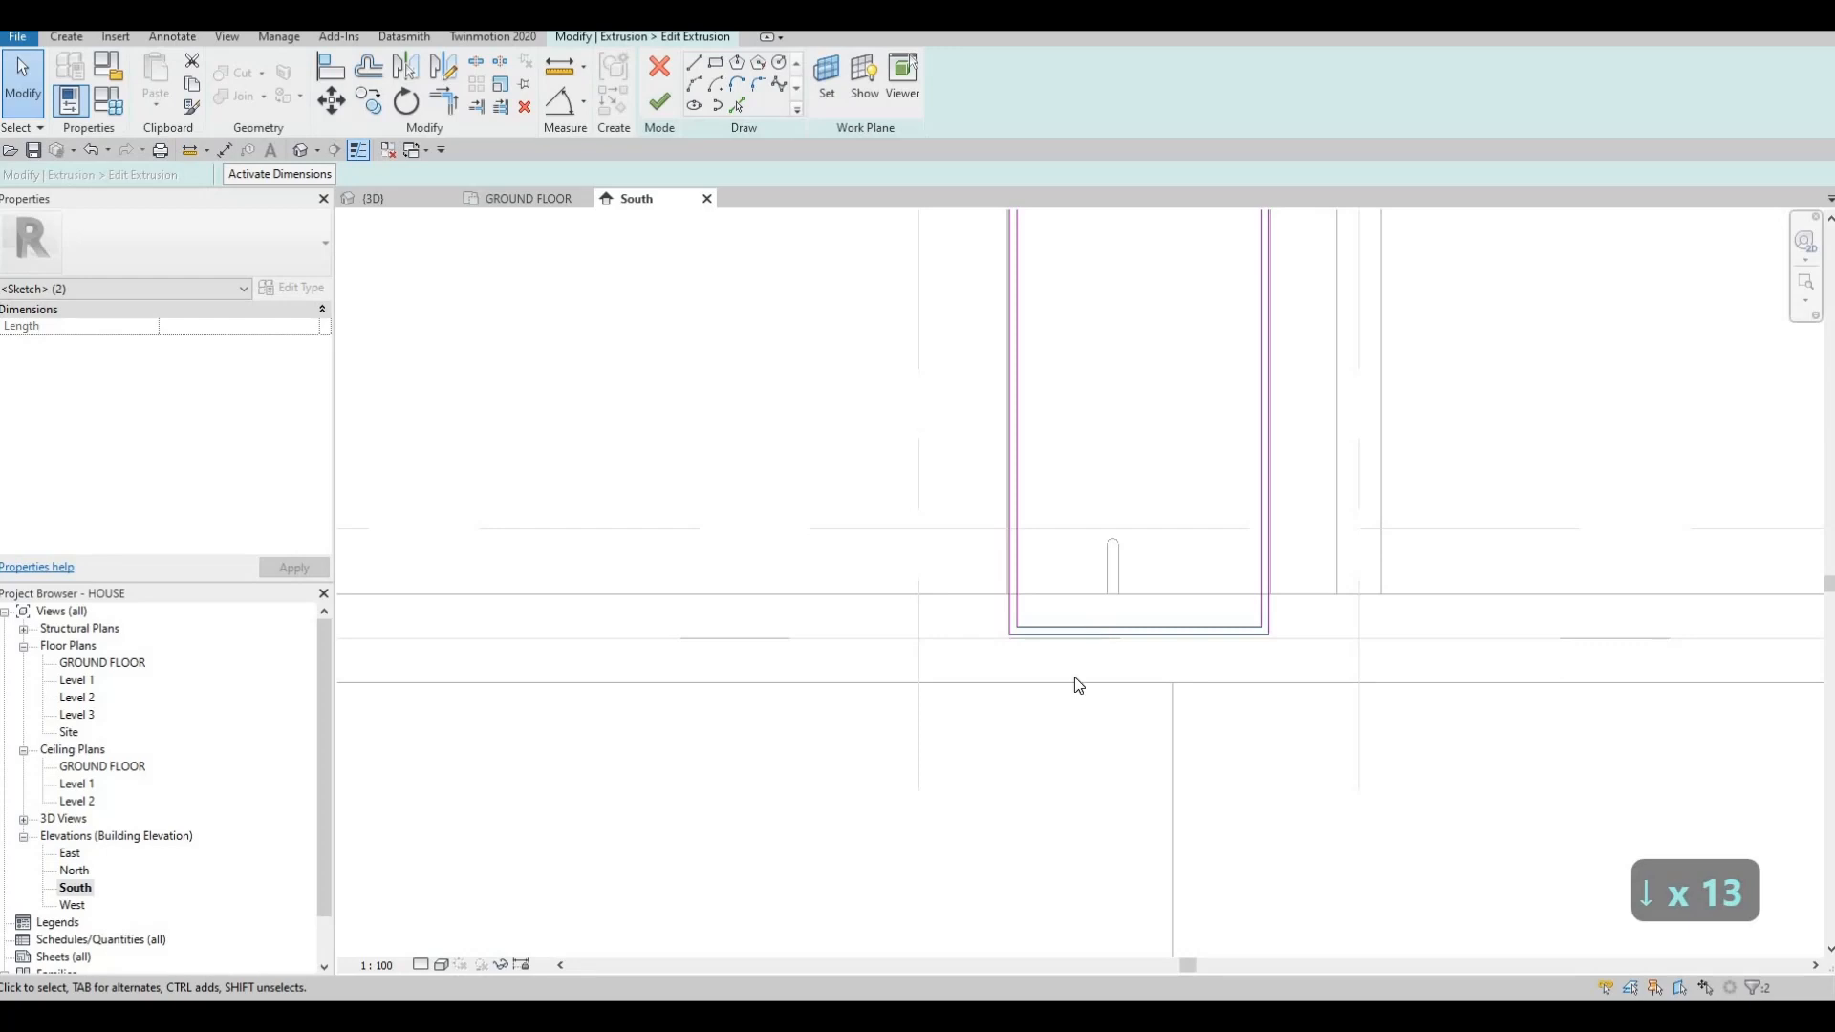
scroll(1077, 686, "up", 5)
key("Down")
key("Down")
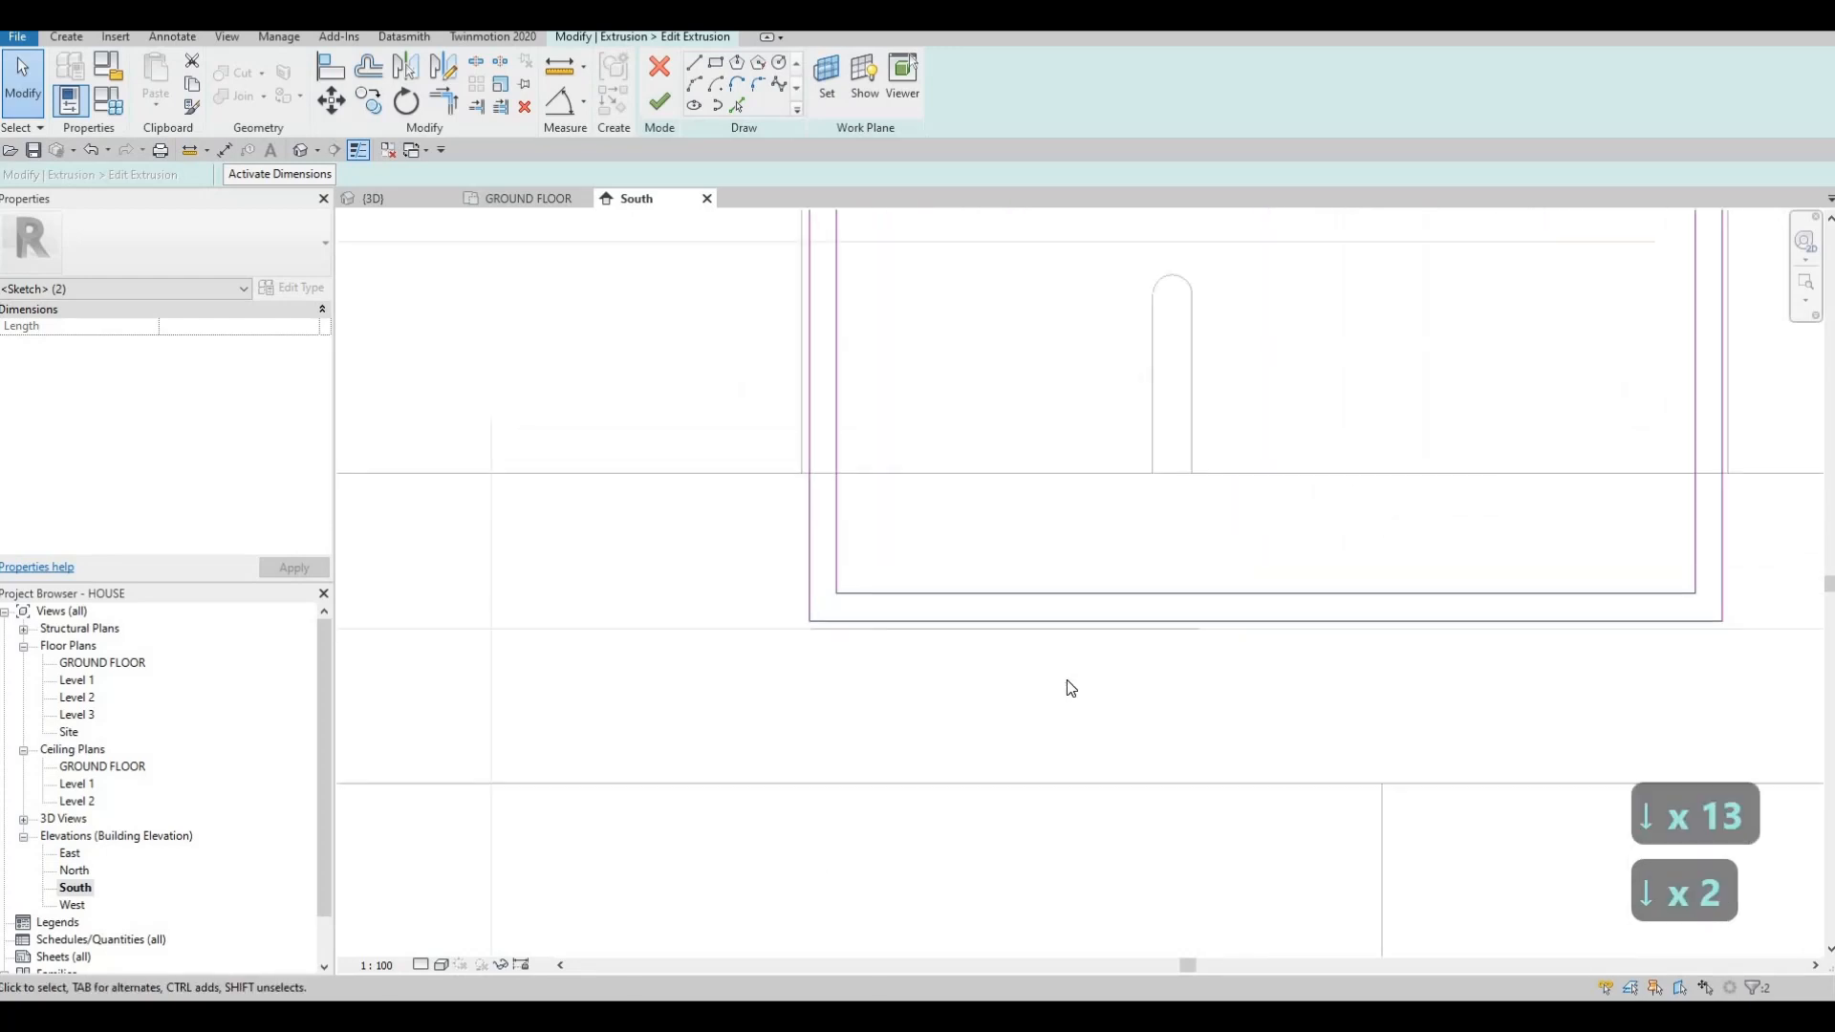
left_click(660, 103)
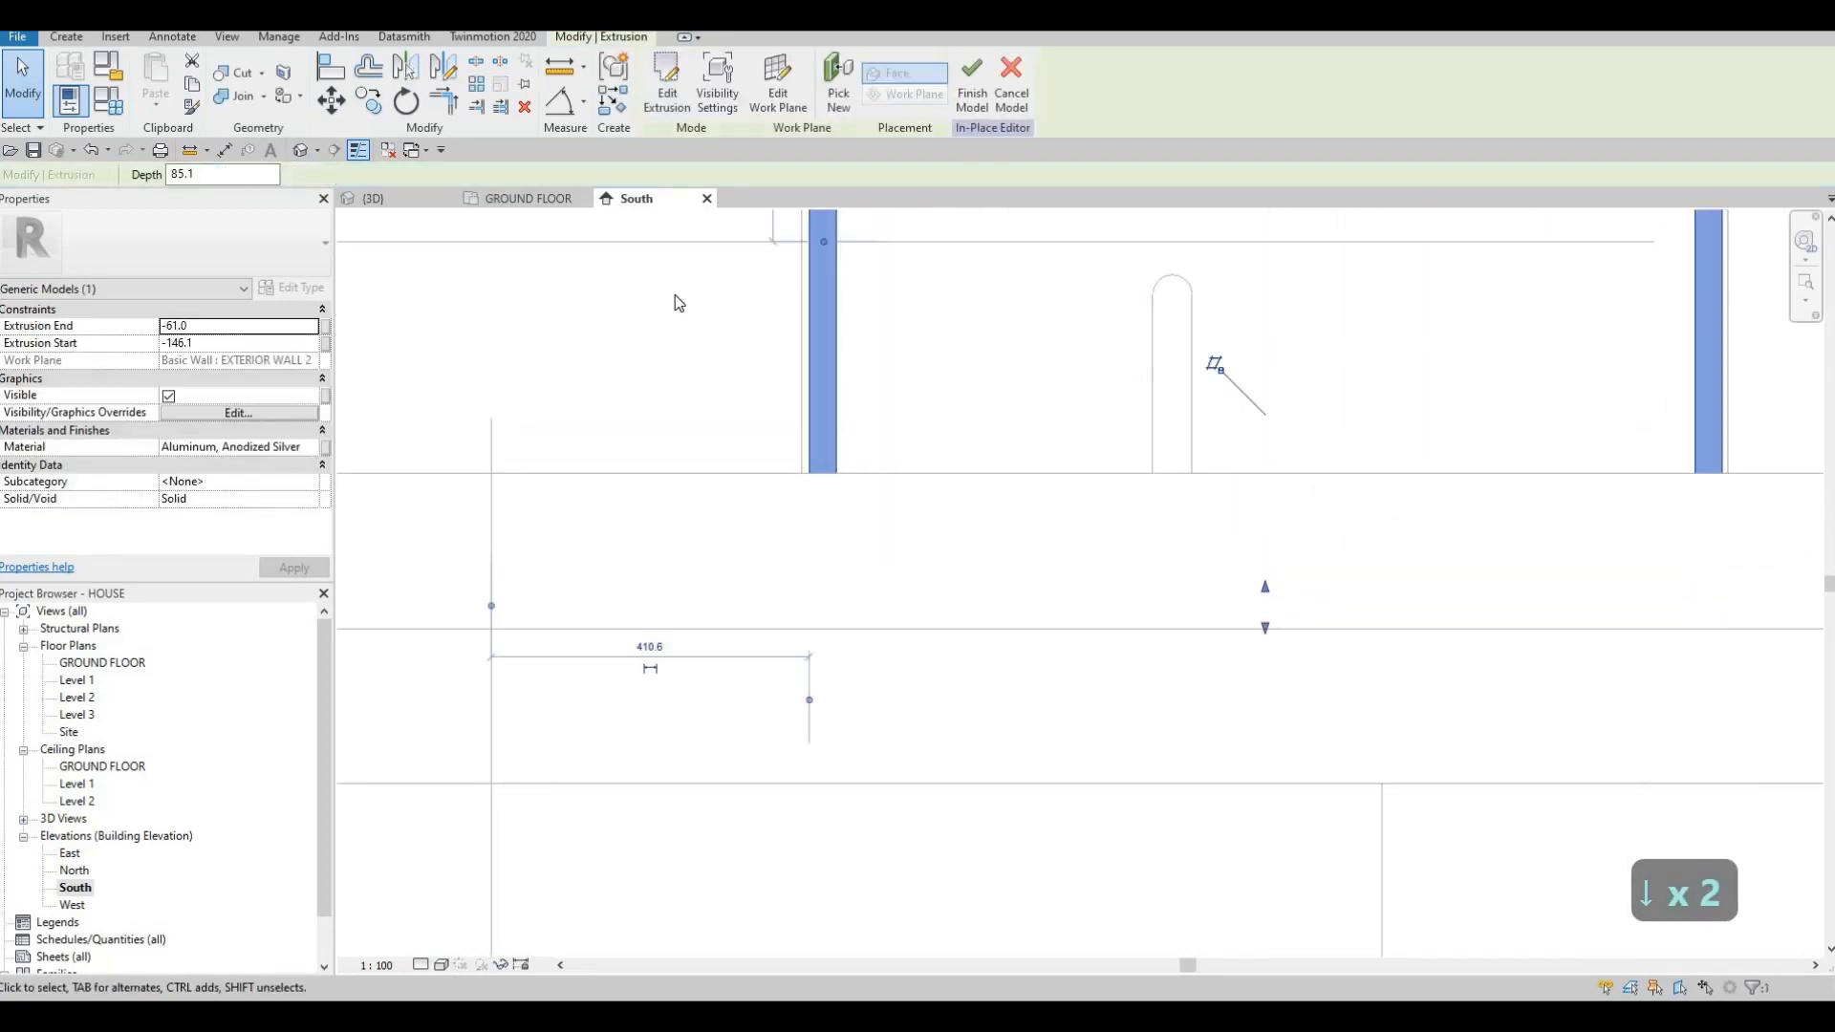
key("Escape")
left_click(657, 93)
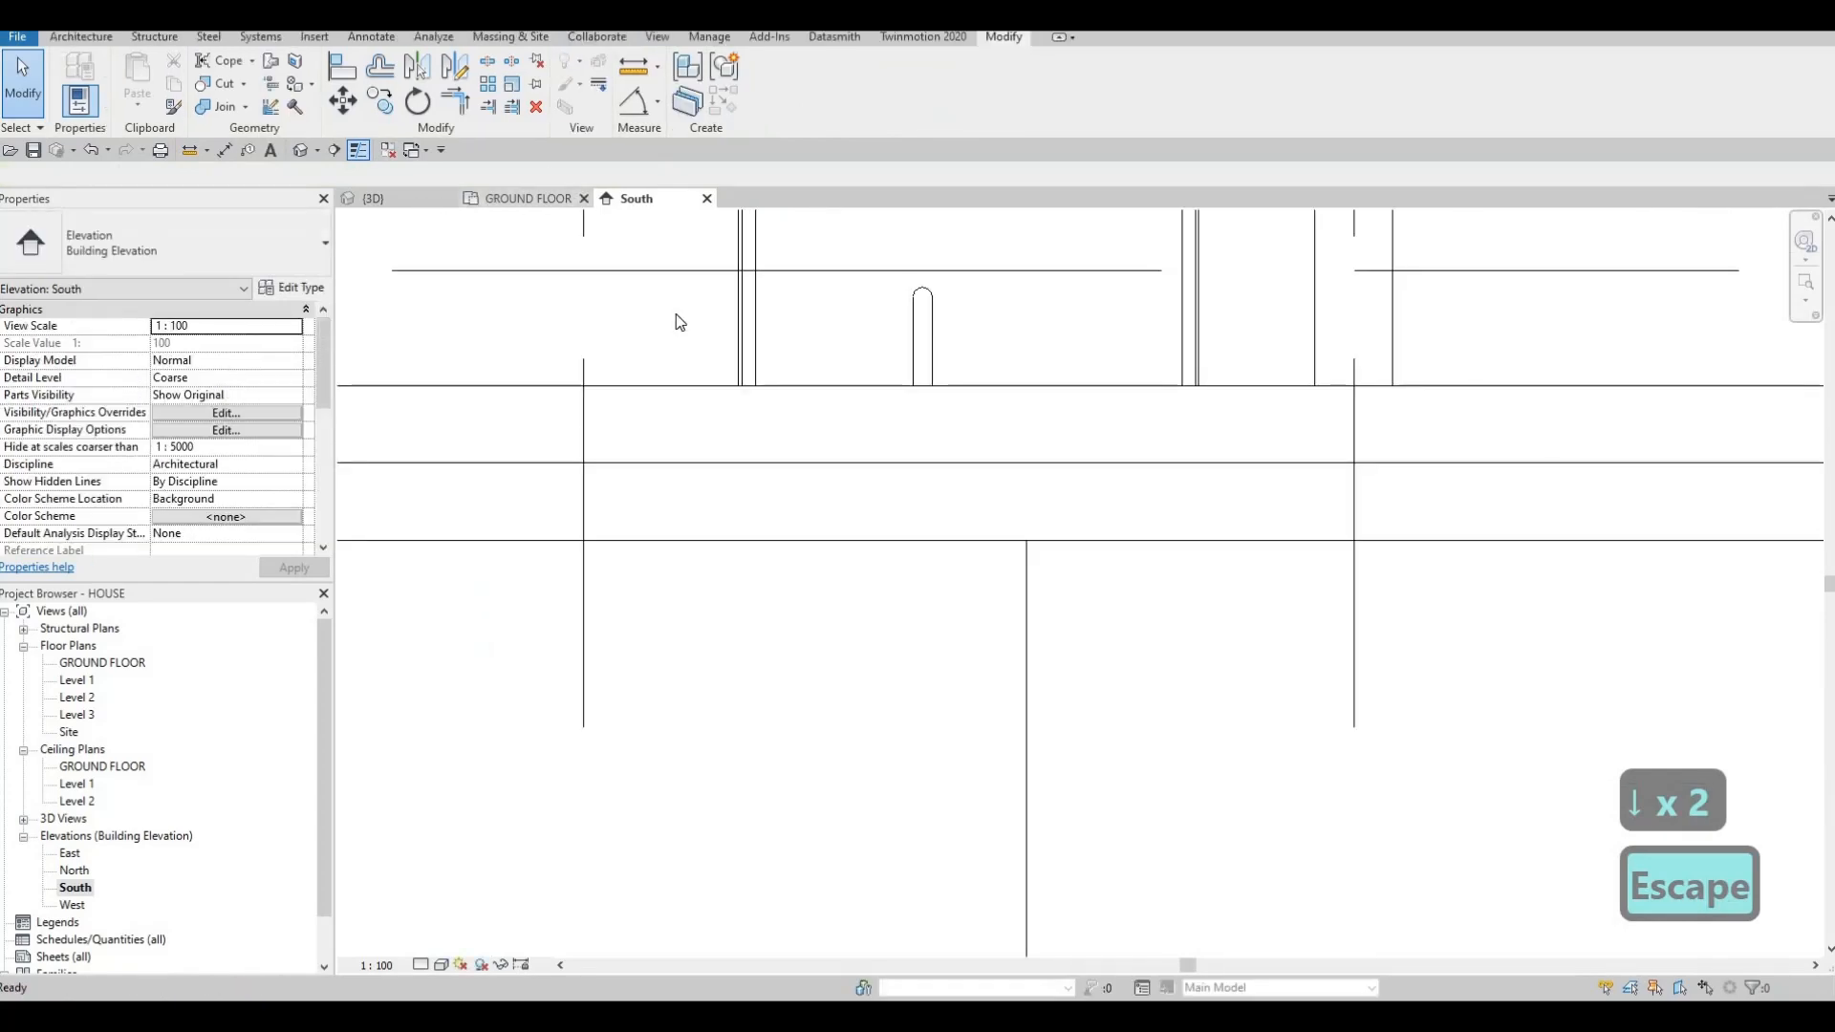
Examine how the lengthened frame meets the driveway and fills the front wall opening in the 3D view.
left_click(374, 199)
scroll(1052, 602, "down", 3)
middle_click_drag(1073, 604, 1209, 727, "shift")
scroll(833, 526, "up", 4)
scroll(937, 592, "down", 4)
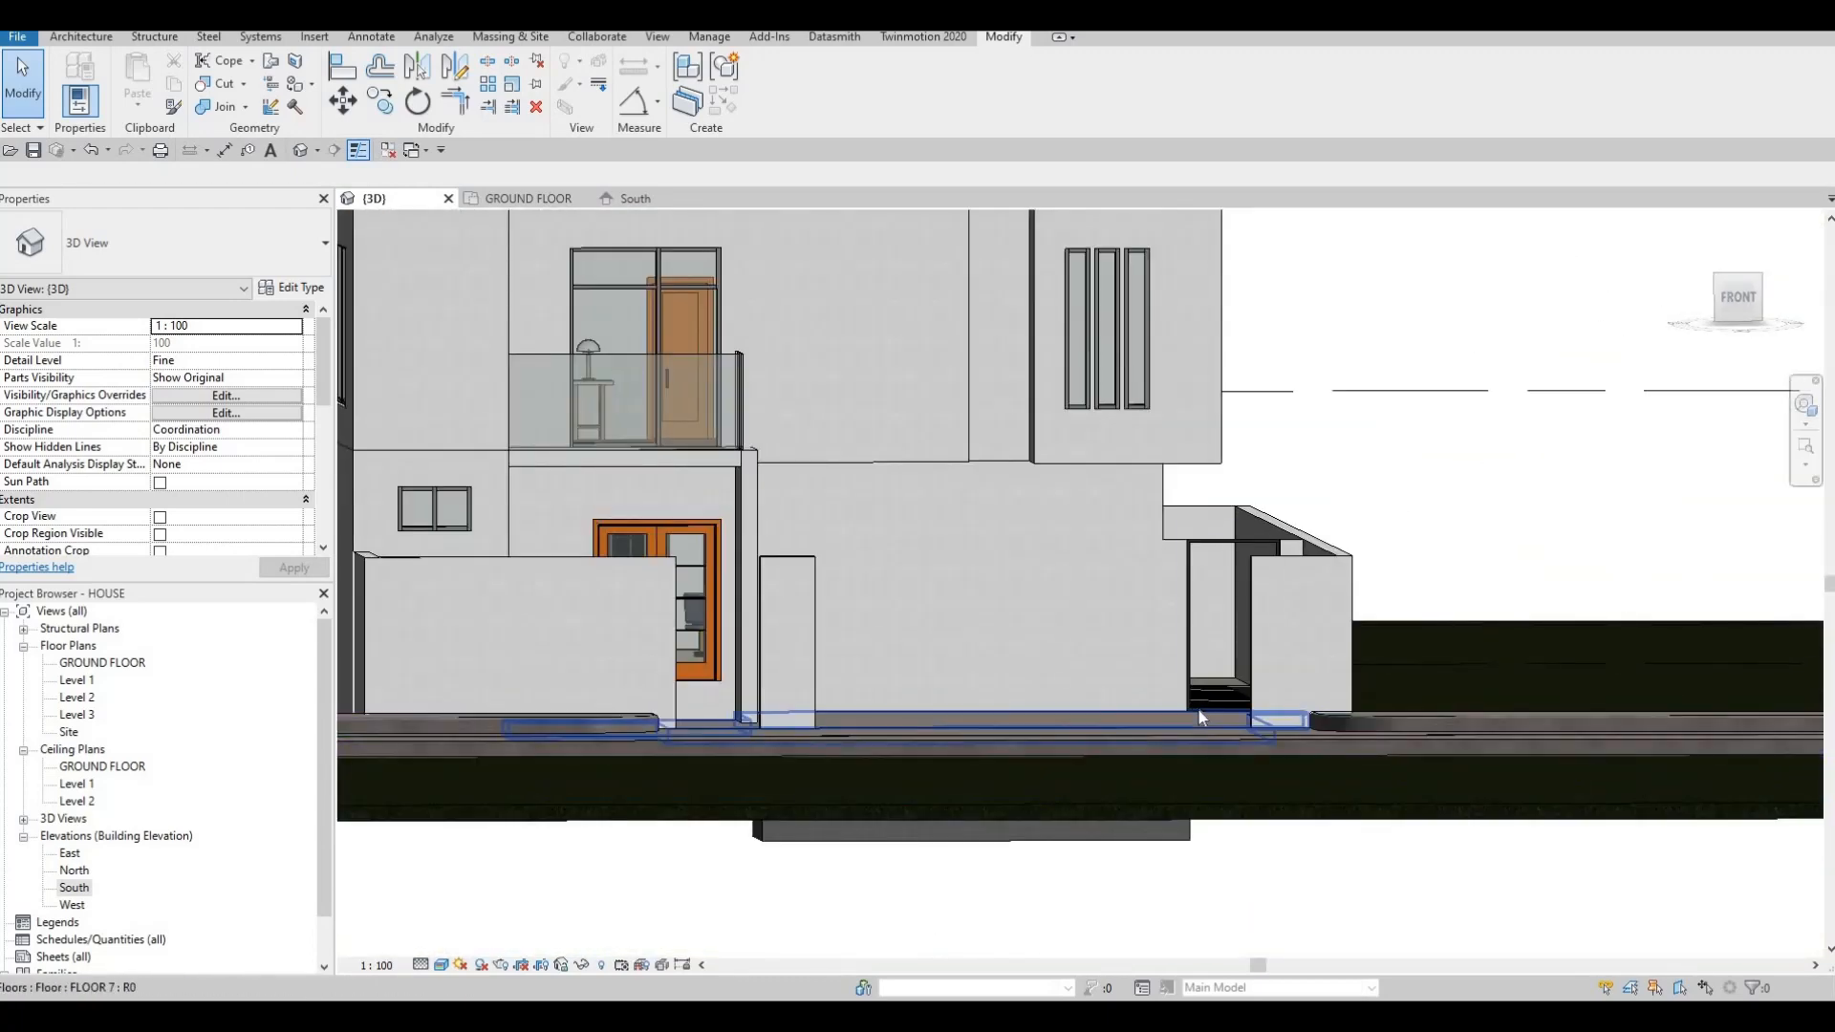
scroll(1206, 713, "up", 5)
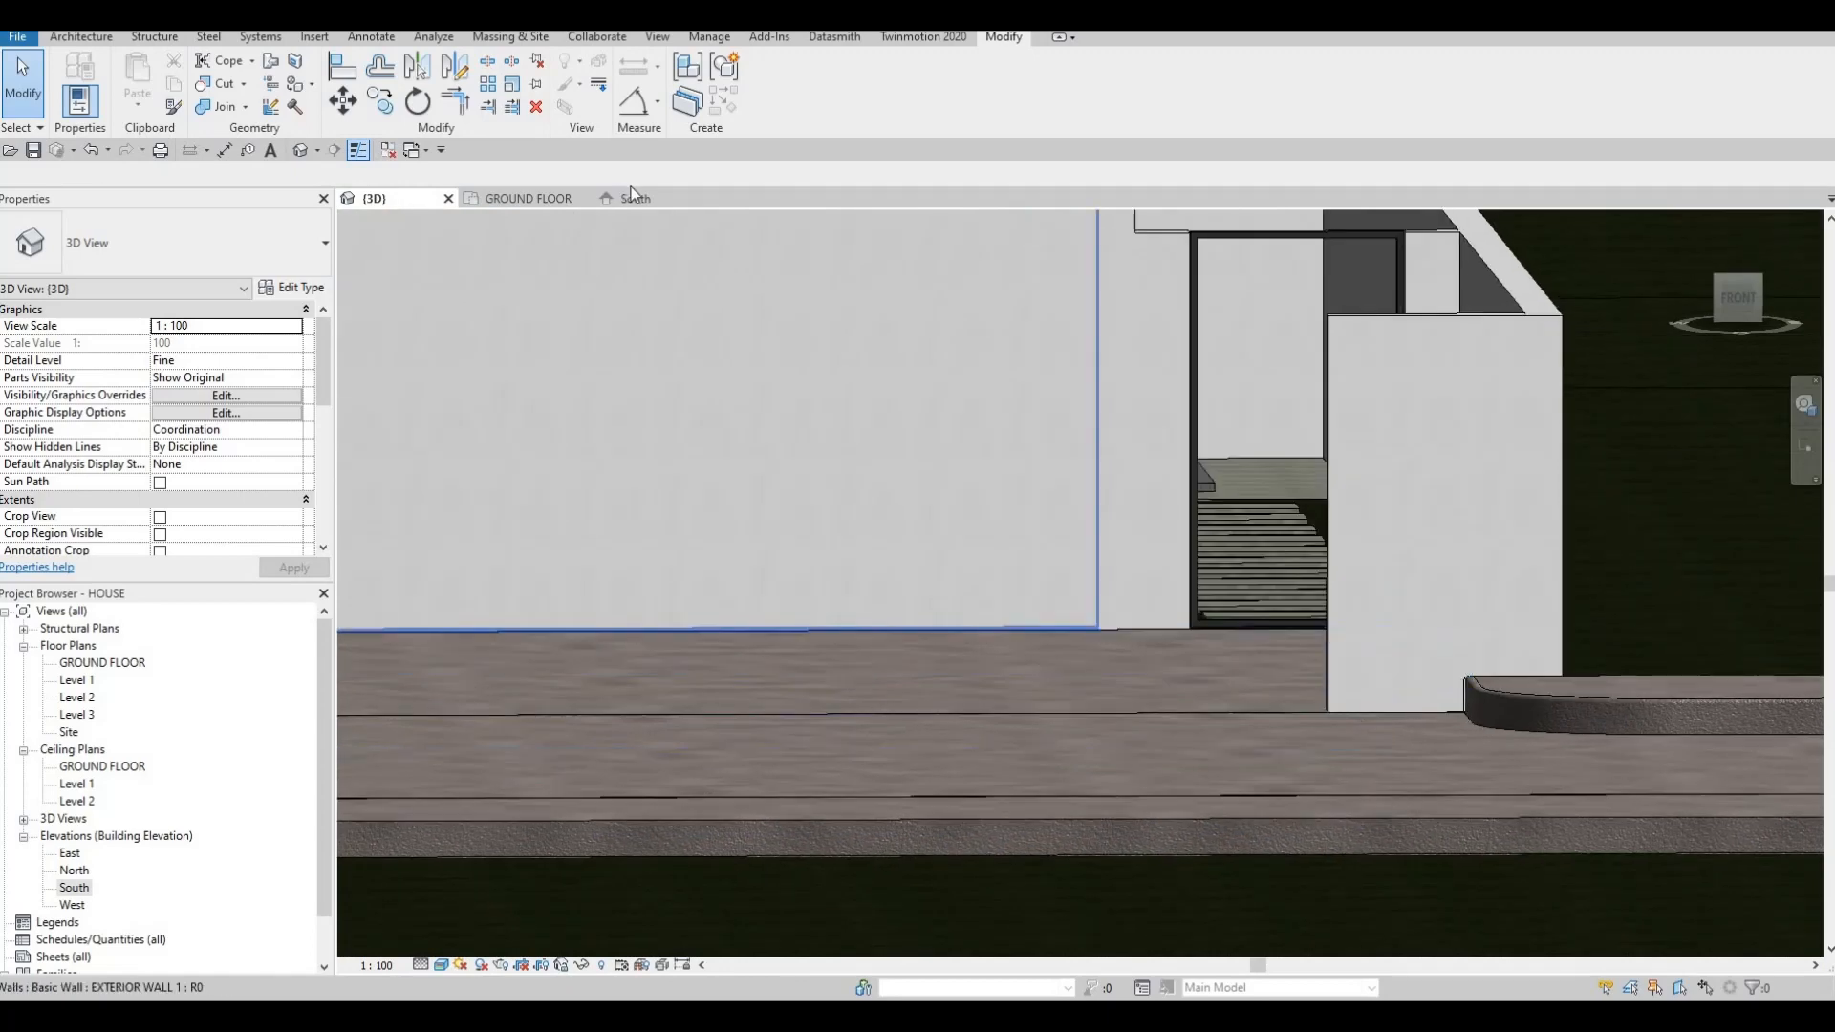
Hide the sidewalk floor in the South elevation.
left_click(633, 197)
scroll(1095, 501, "down", 4)
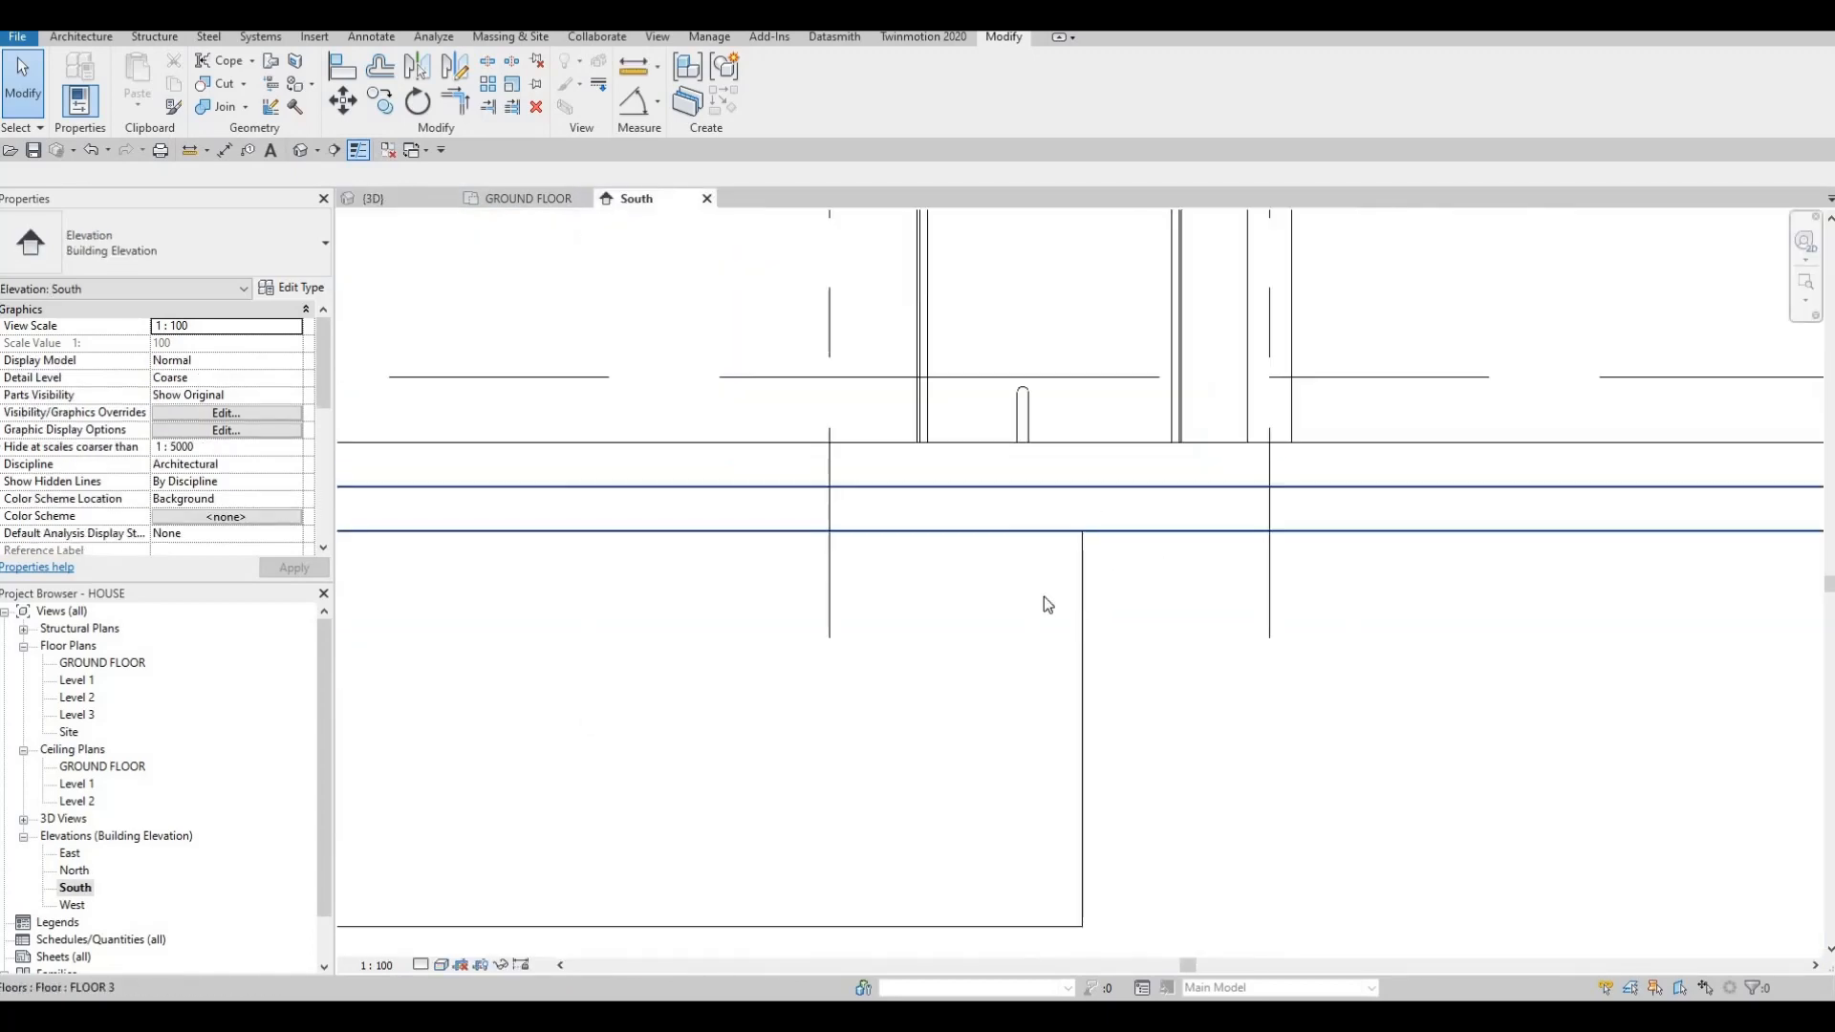
left_click(953, 596)
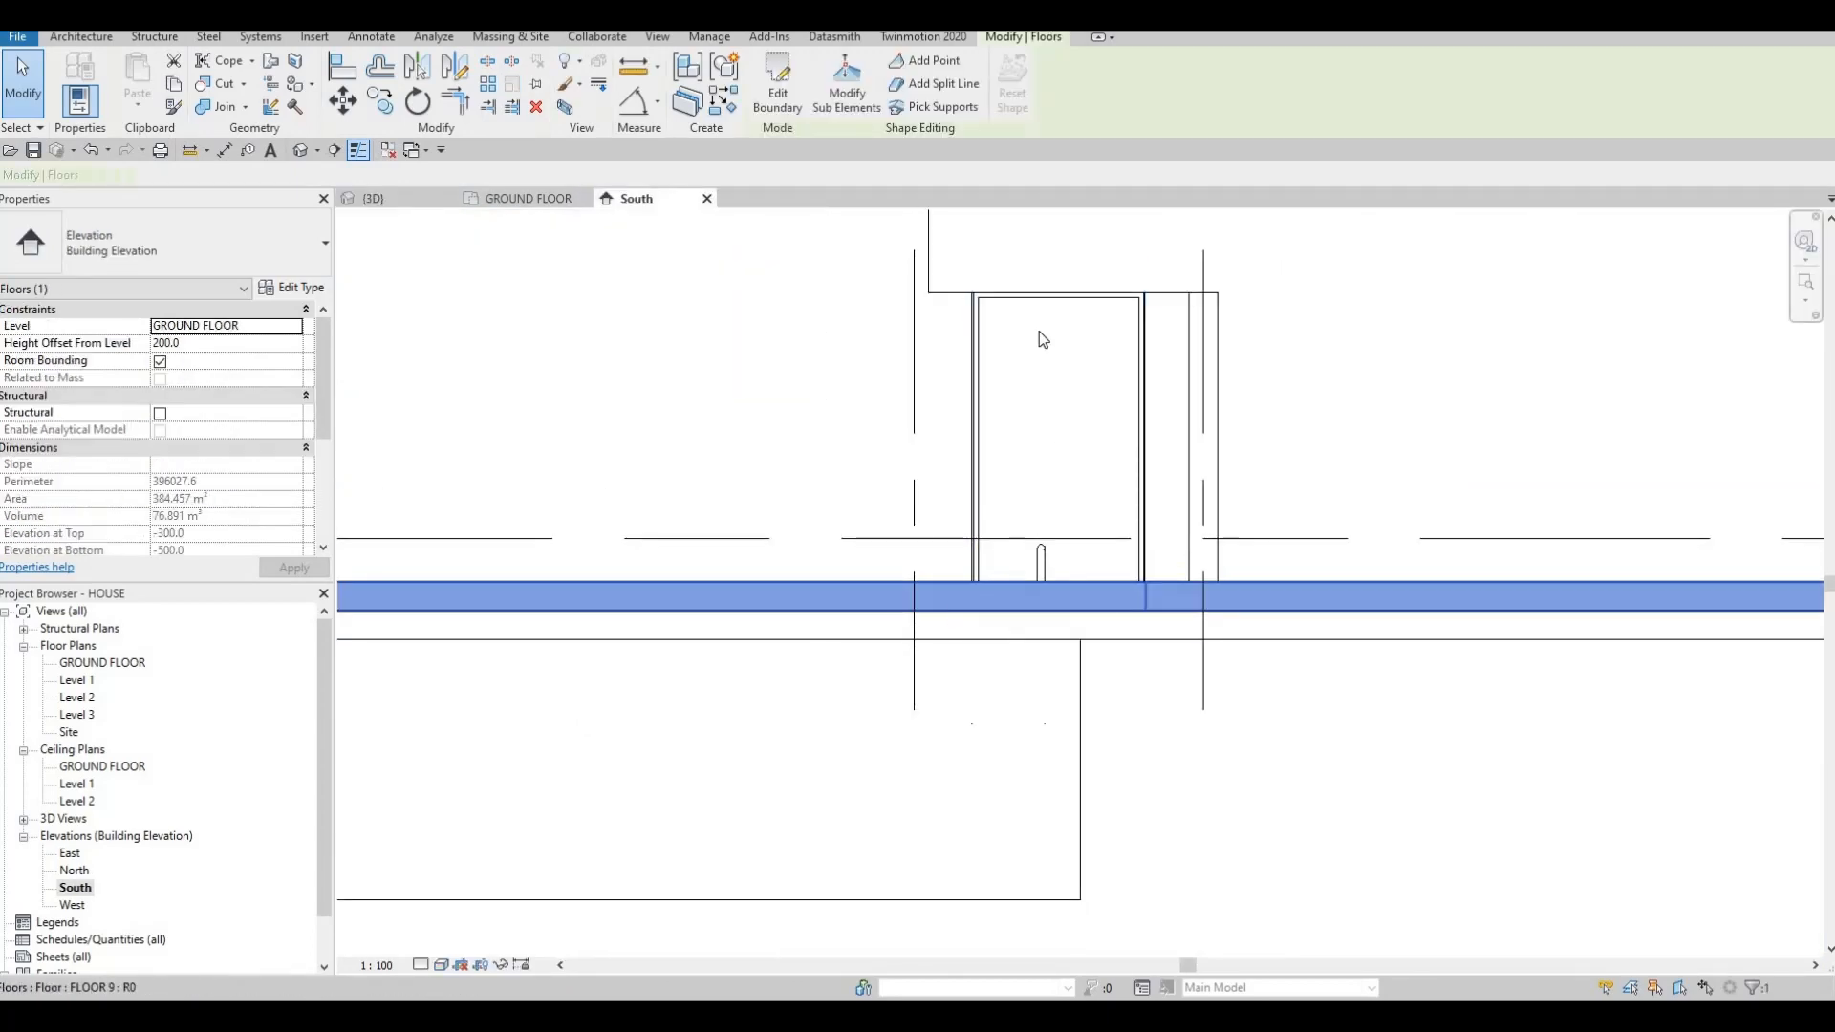
right_click(952, 592)
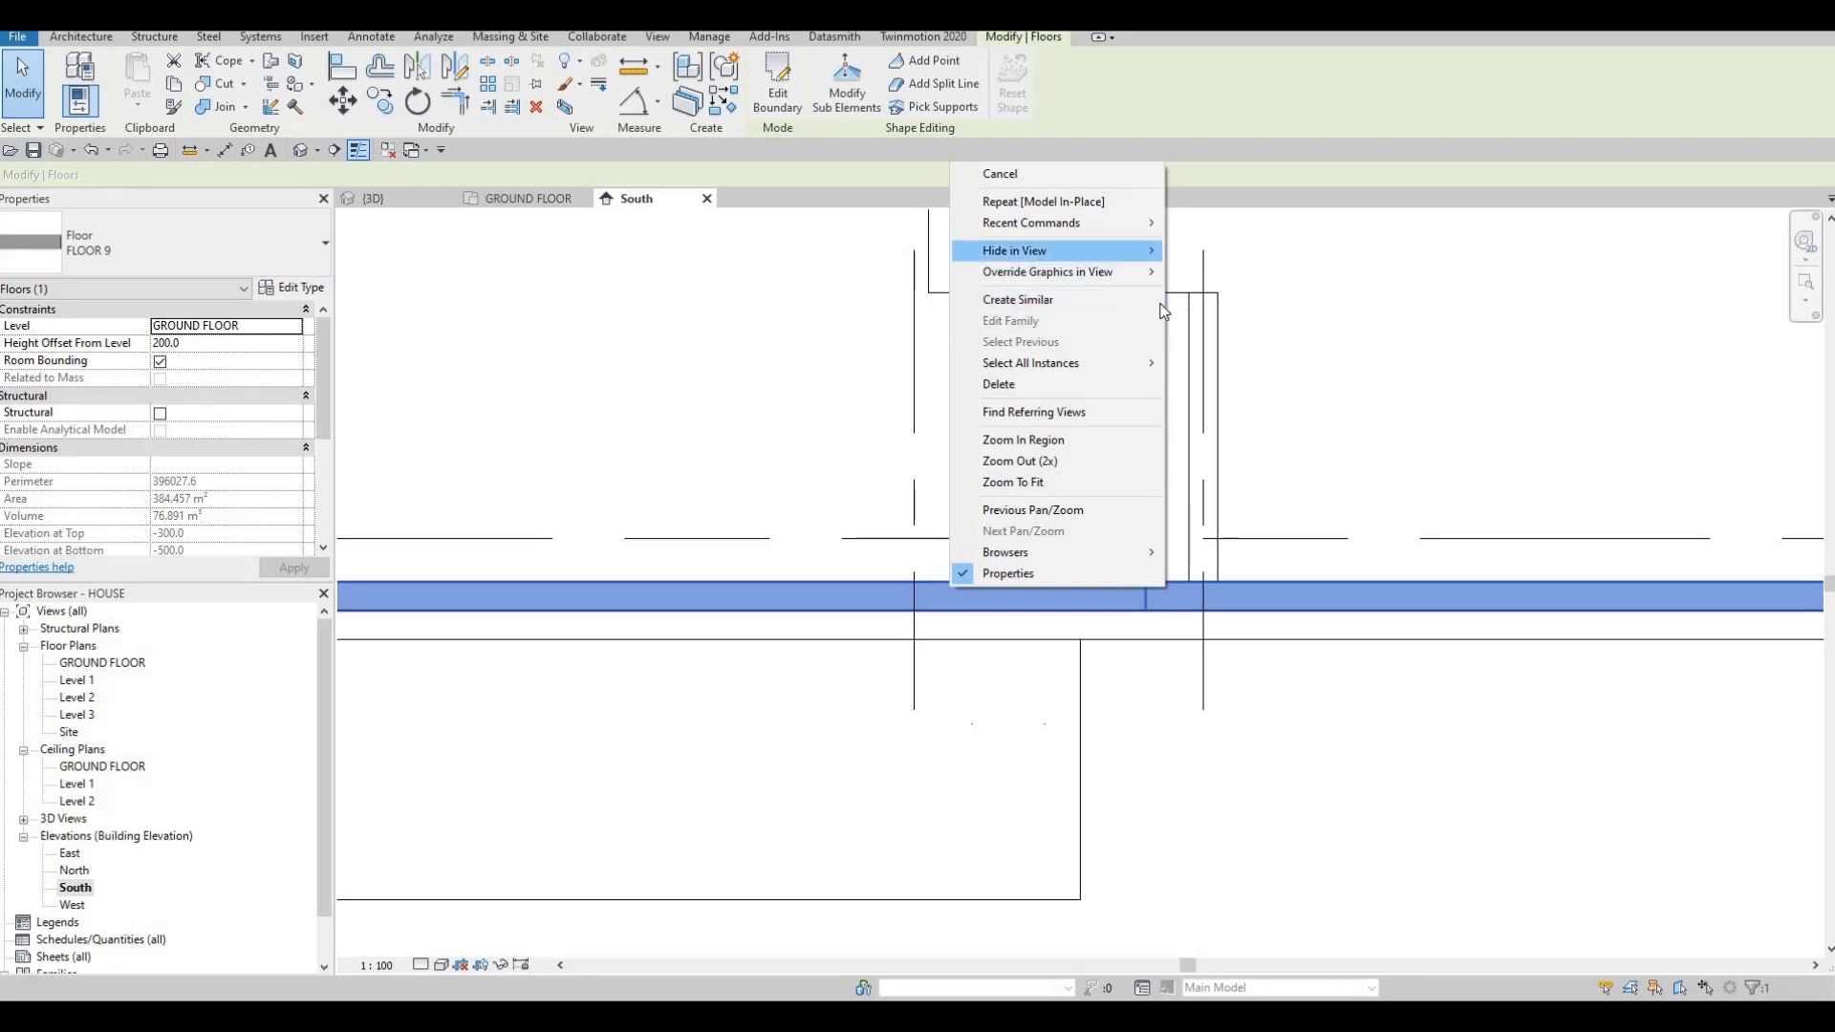
left_click(1185, 251)
middle_click_drag(1041, 654, 1042, 677)
key("Escape")
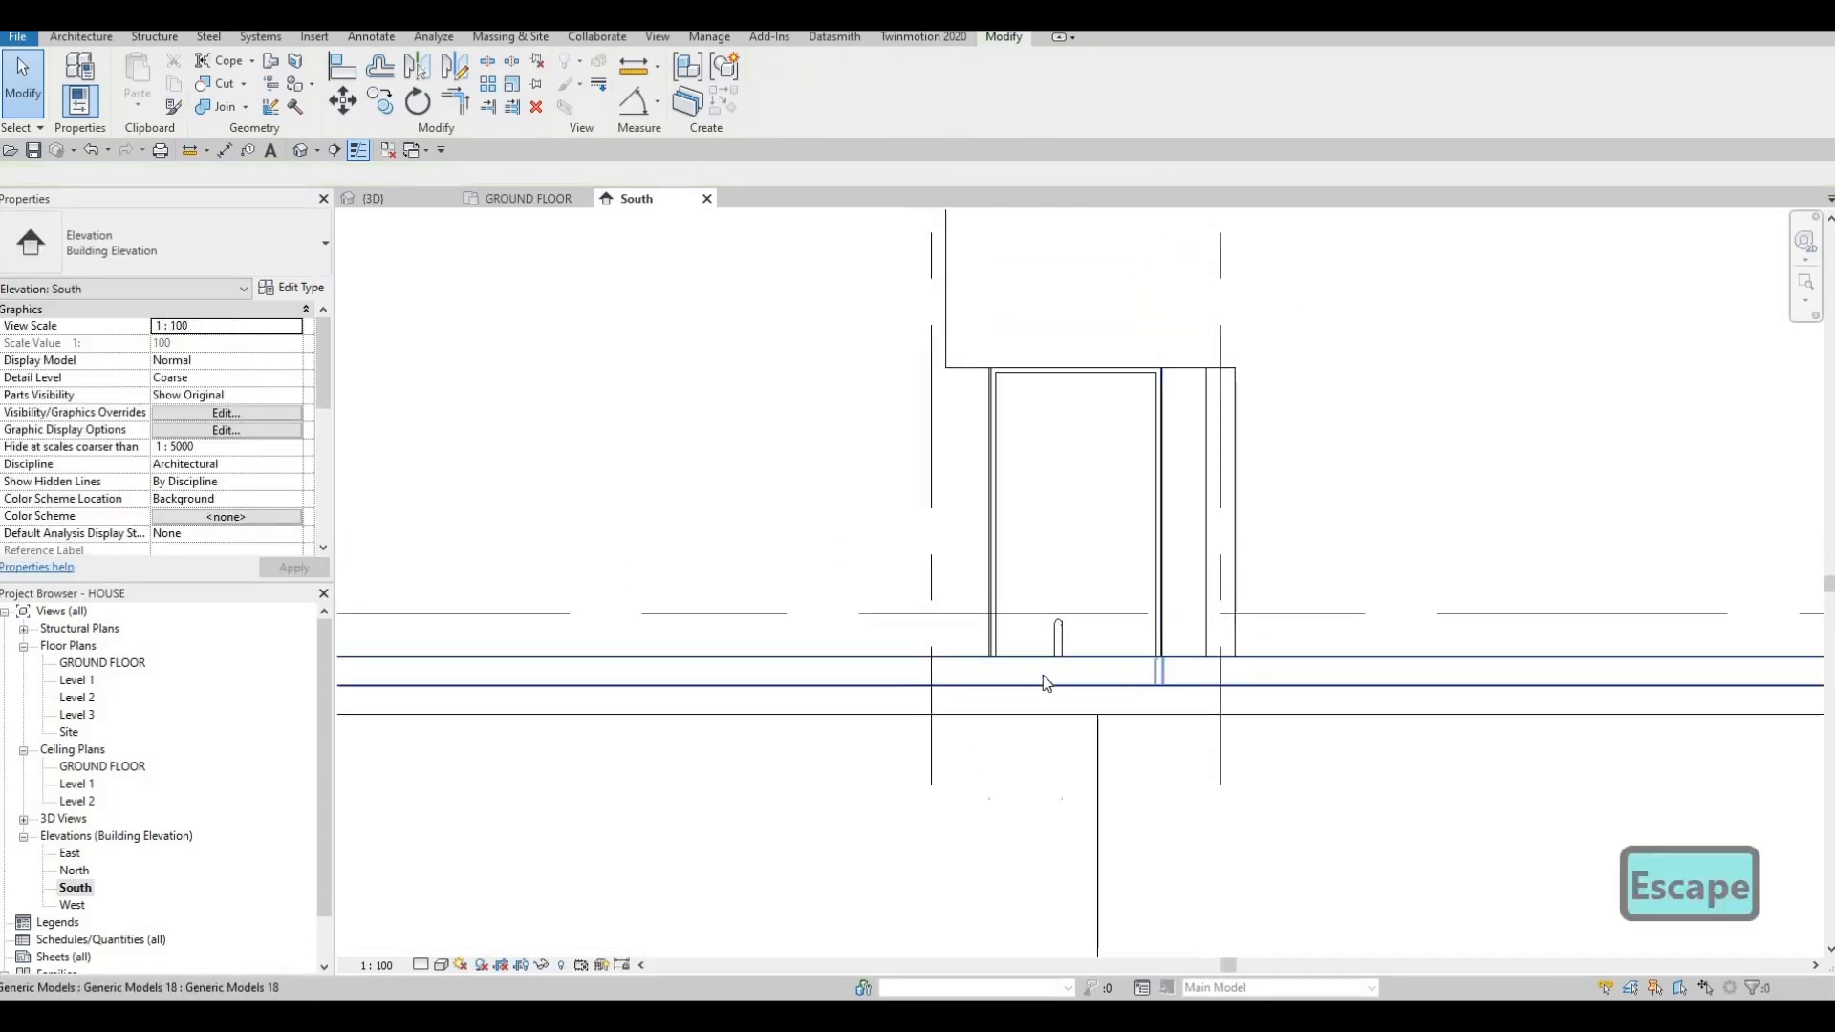
Hide the in-place sidewalk curb in the South elevation.
left_click(1042, 675)
right_click(1042, 675)
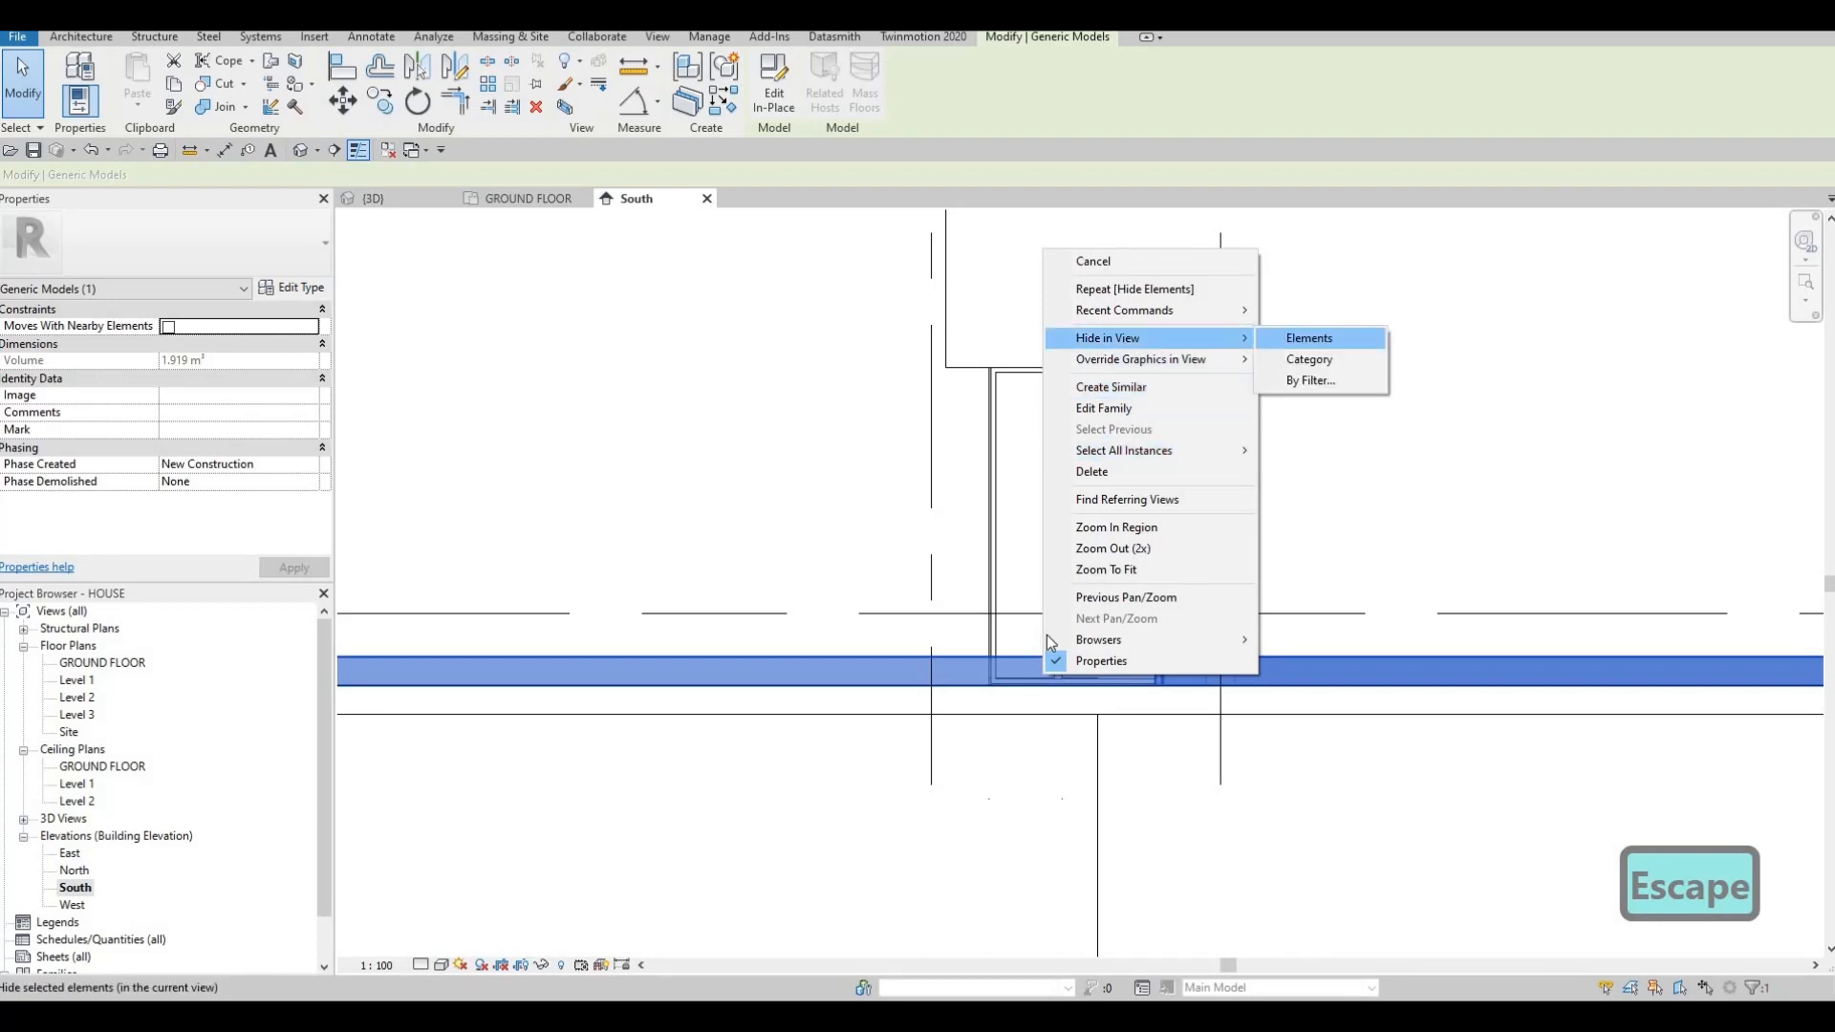
left_click(1309, 337)
scroll(1046, 759, "down", 3)
middle_click_drag(1269, 860, 1290, 819)
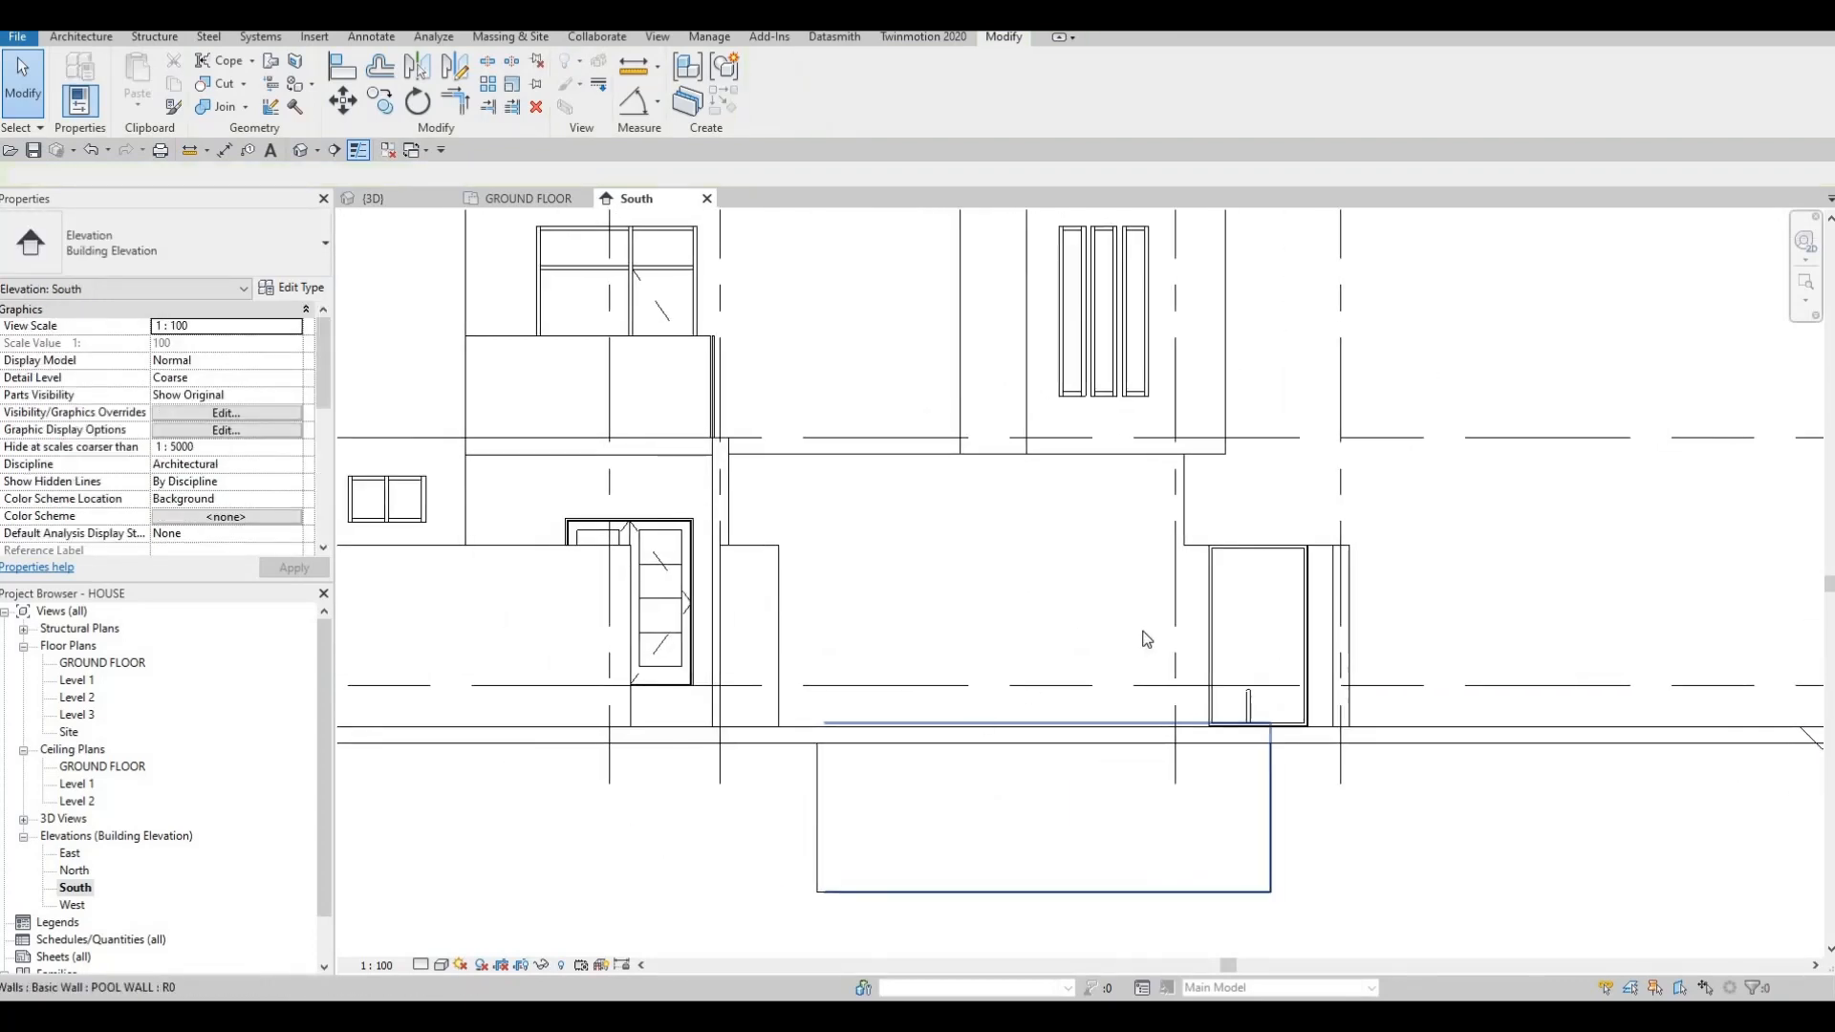
Examine the frame, the wall opening and the surrounding front facade in the South elevation.
middle_click_drag(1165, 616, 893, 559)
scroll(1046, 602, "up", 3)
key("Escape")
middle_click_drag(983, 690, 1250, 685)
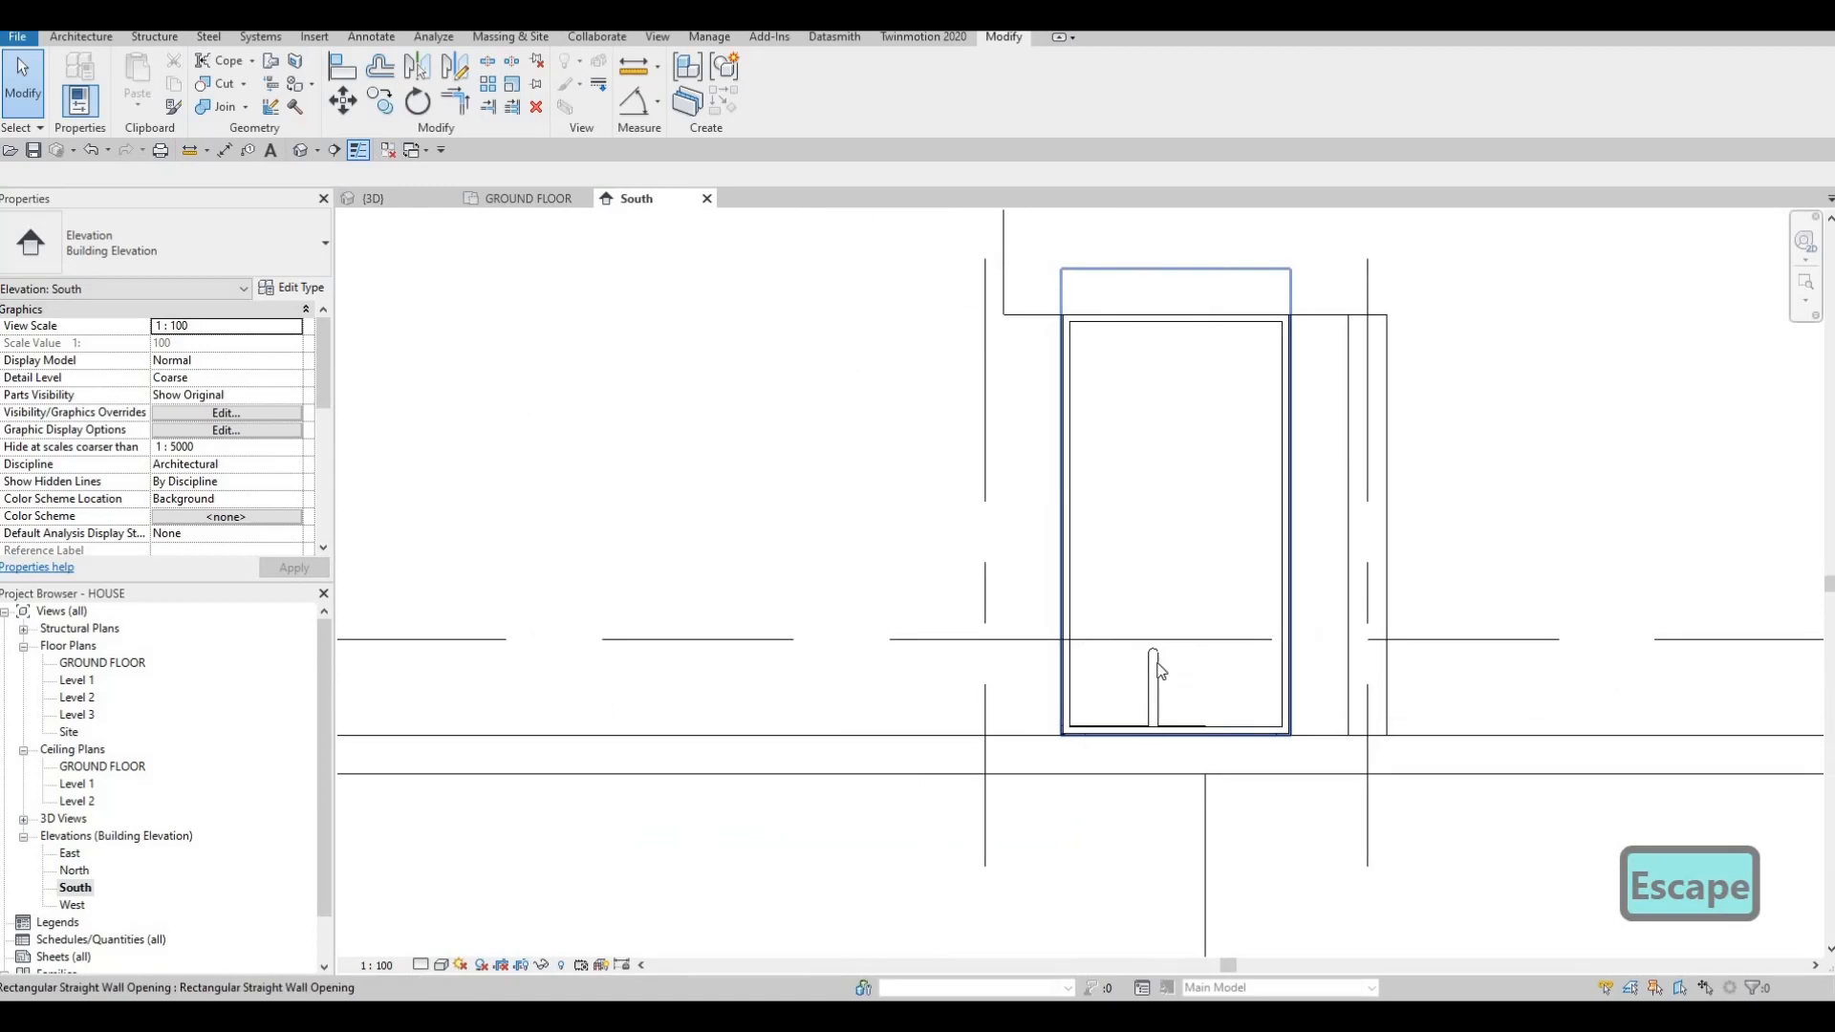
scroll(1151, 669, "up", 2)
scroll(1150, 582, "down", 5)
scroll(1189, 541, "down", 3)
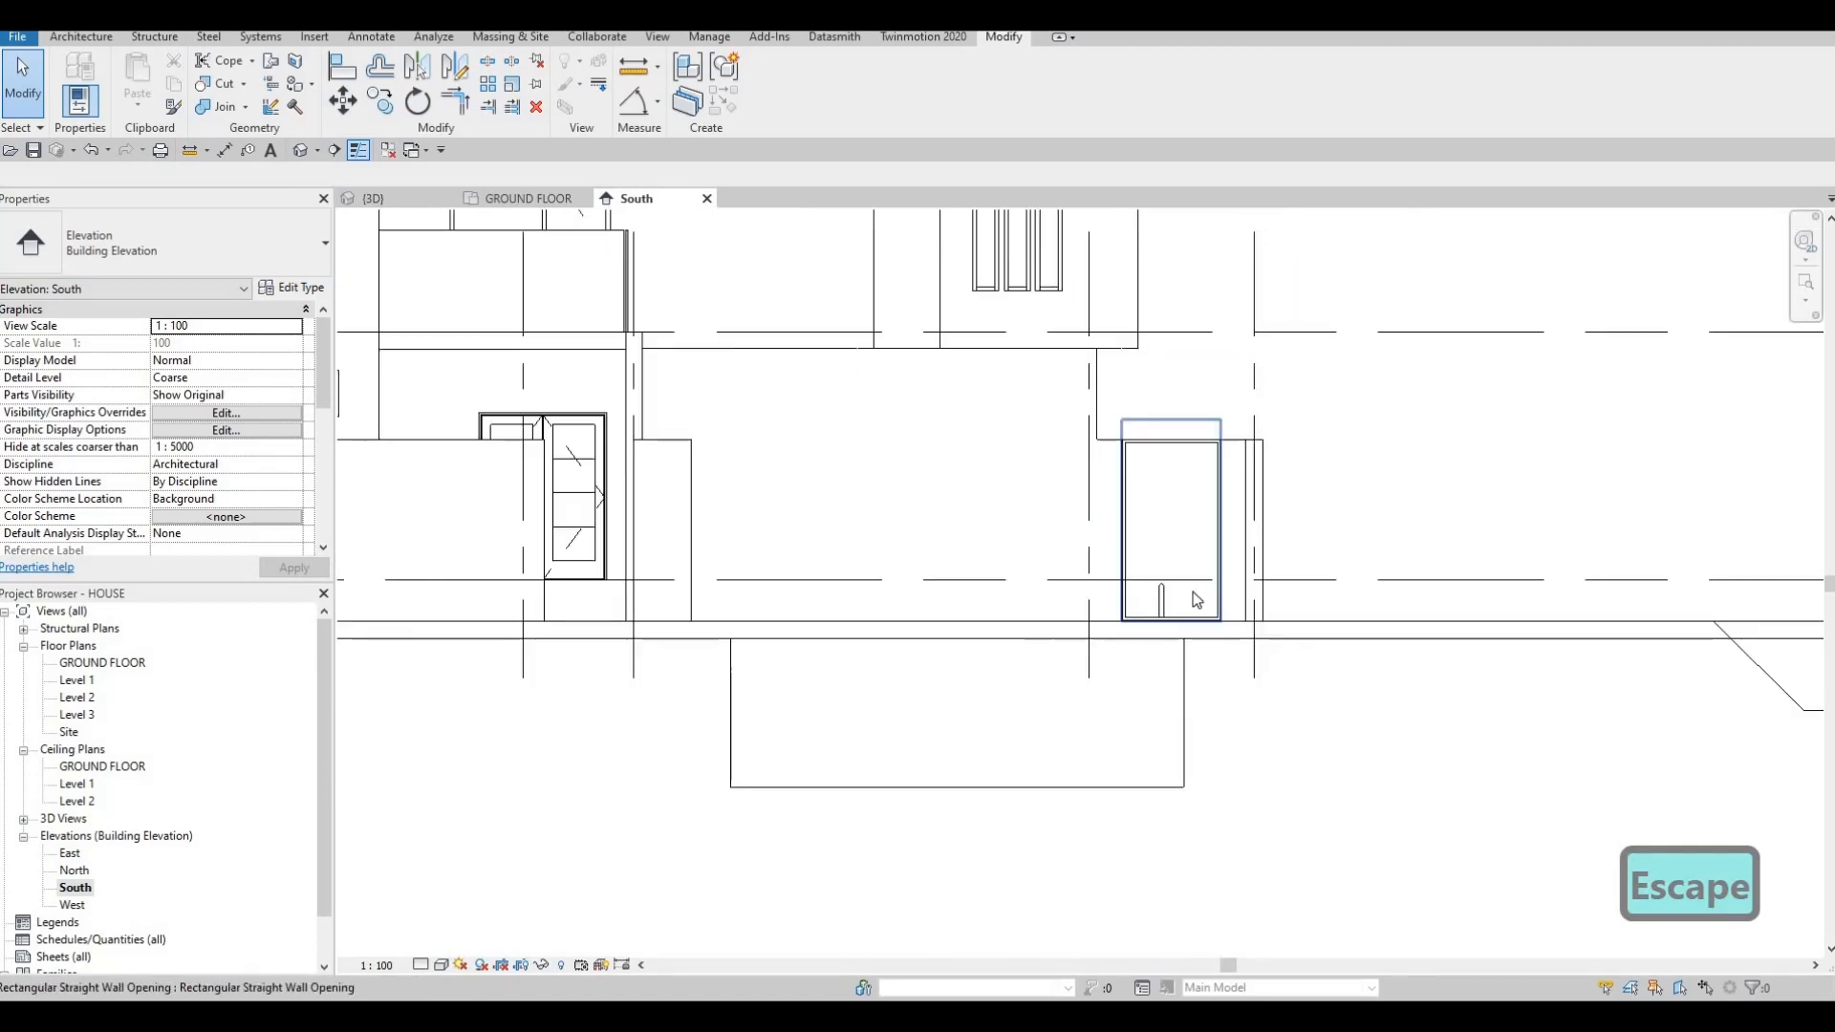
key("Escape")
scroll(1098, 545, "up", 3)
key("Escape")
middle_click_drag(1102, 555, 1142, 590)
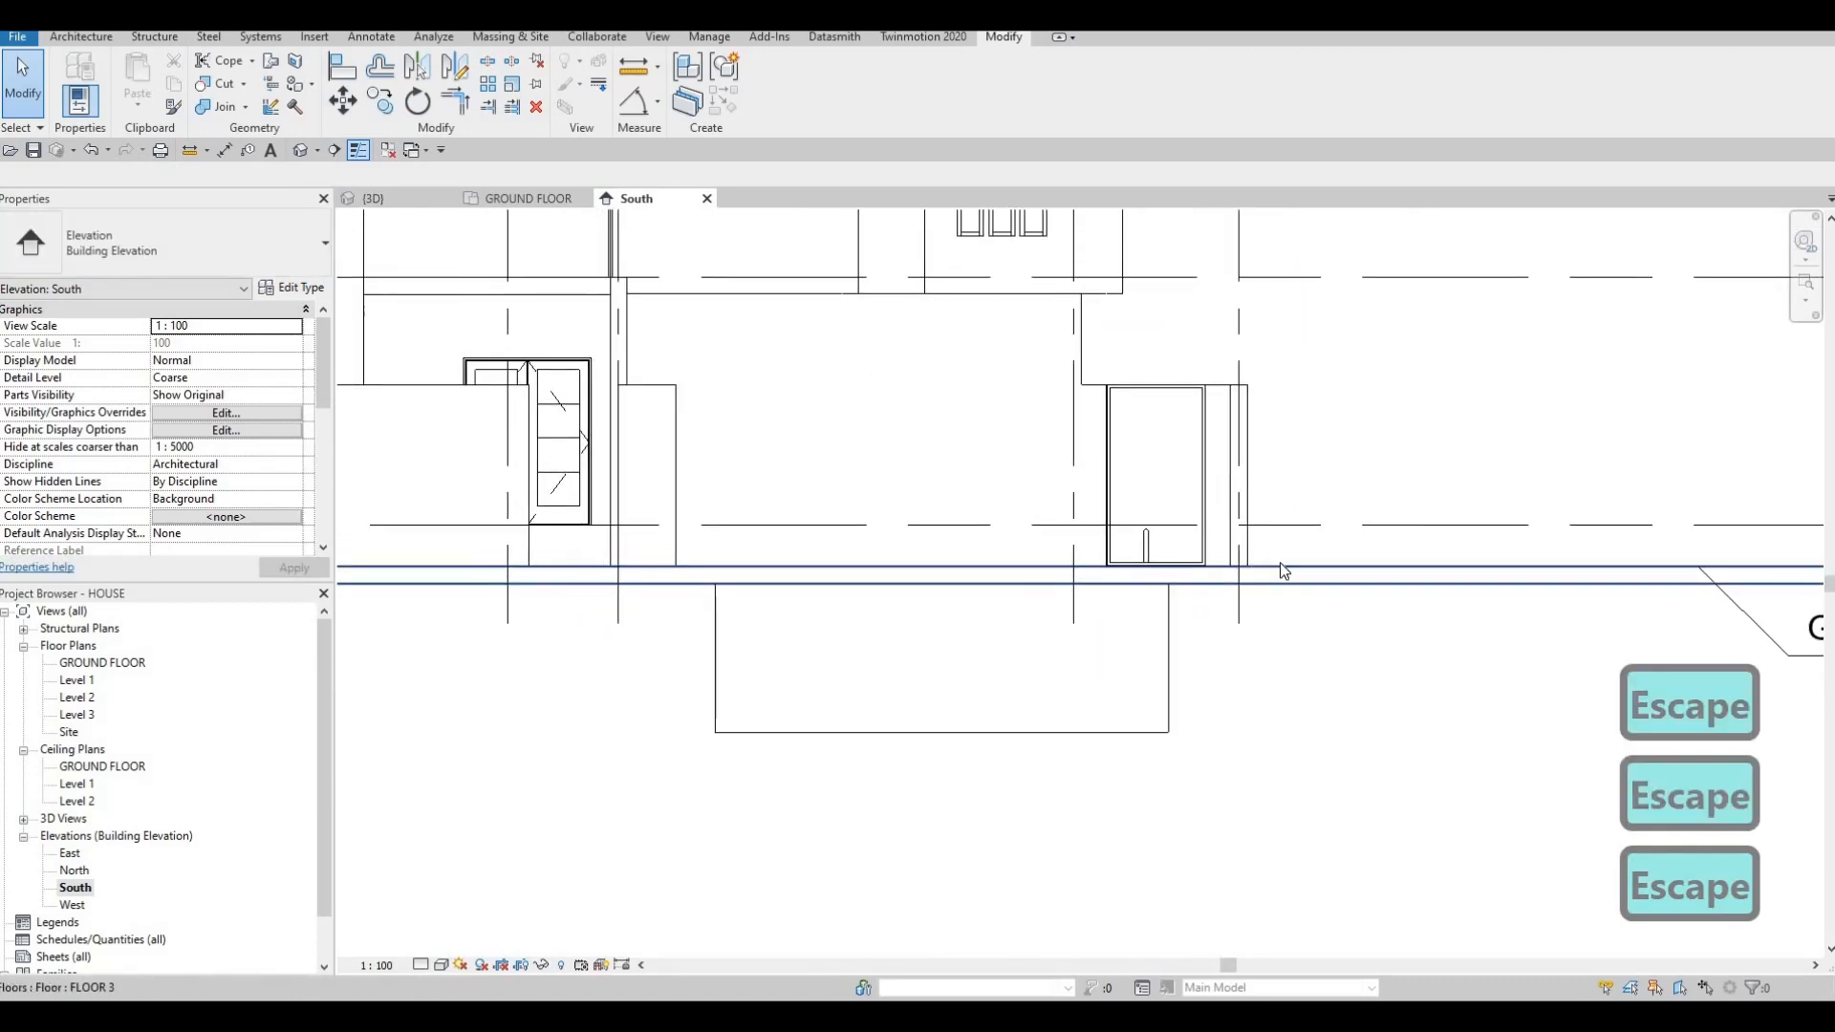
middle_click_drag(775, 516, 951, 564)
scroll(868, 561, "down", 1)
key("Escape")
key("Escape")
middle_click_drag(841, 552, 1409, 564)
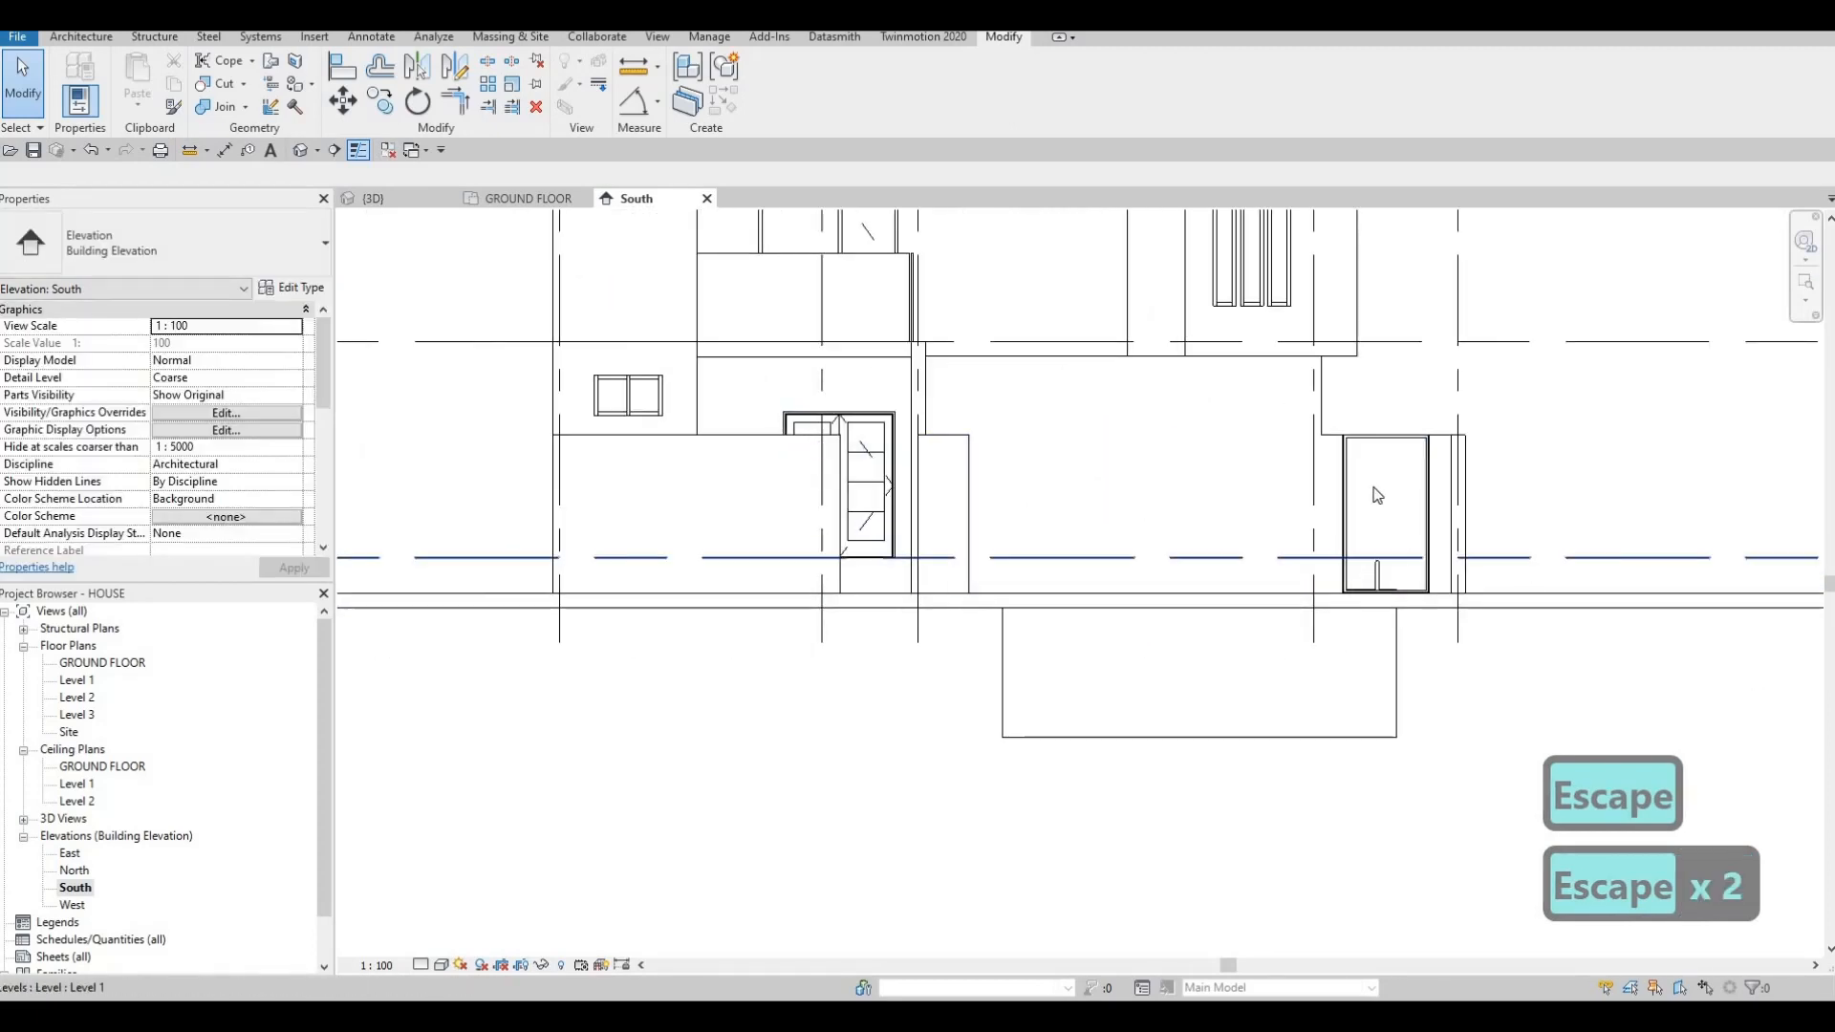
middle_click_drag(1278, 557, 1107, 531)
scroll(1092, 449, "up", 3)
middle_click_drag(1305, 475, 1047, 488)
scroll(1047, 488, "up", 3)
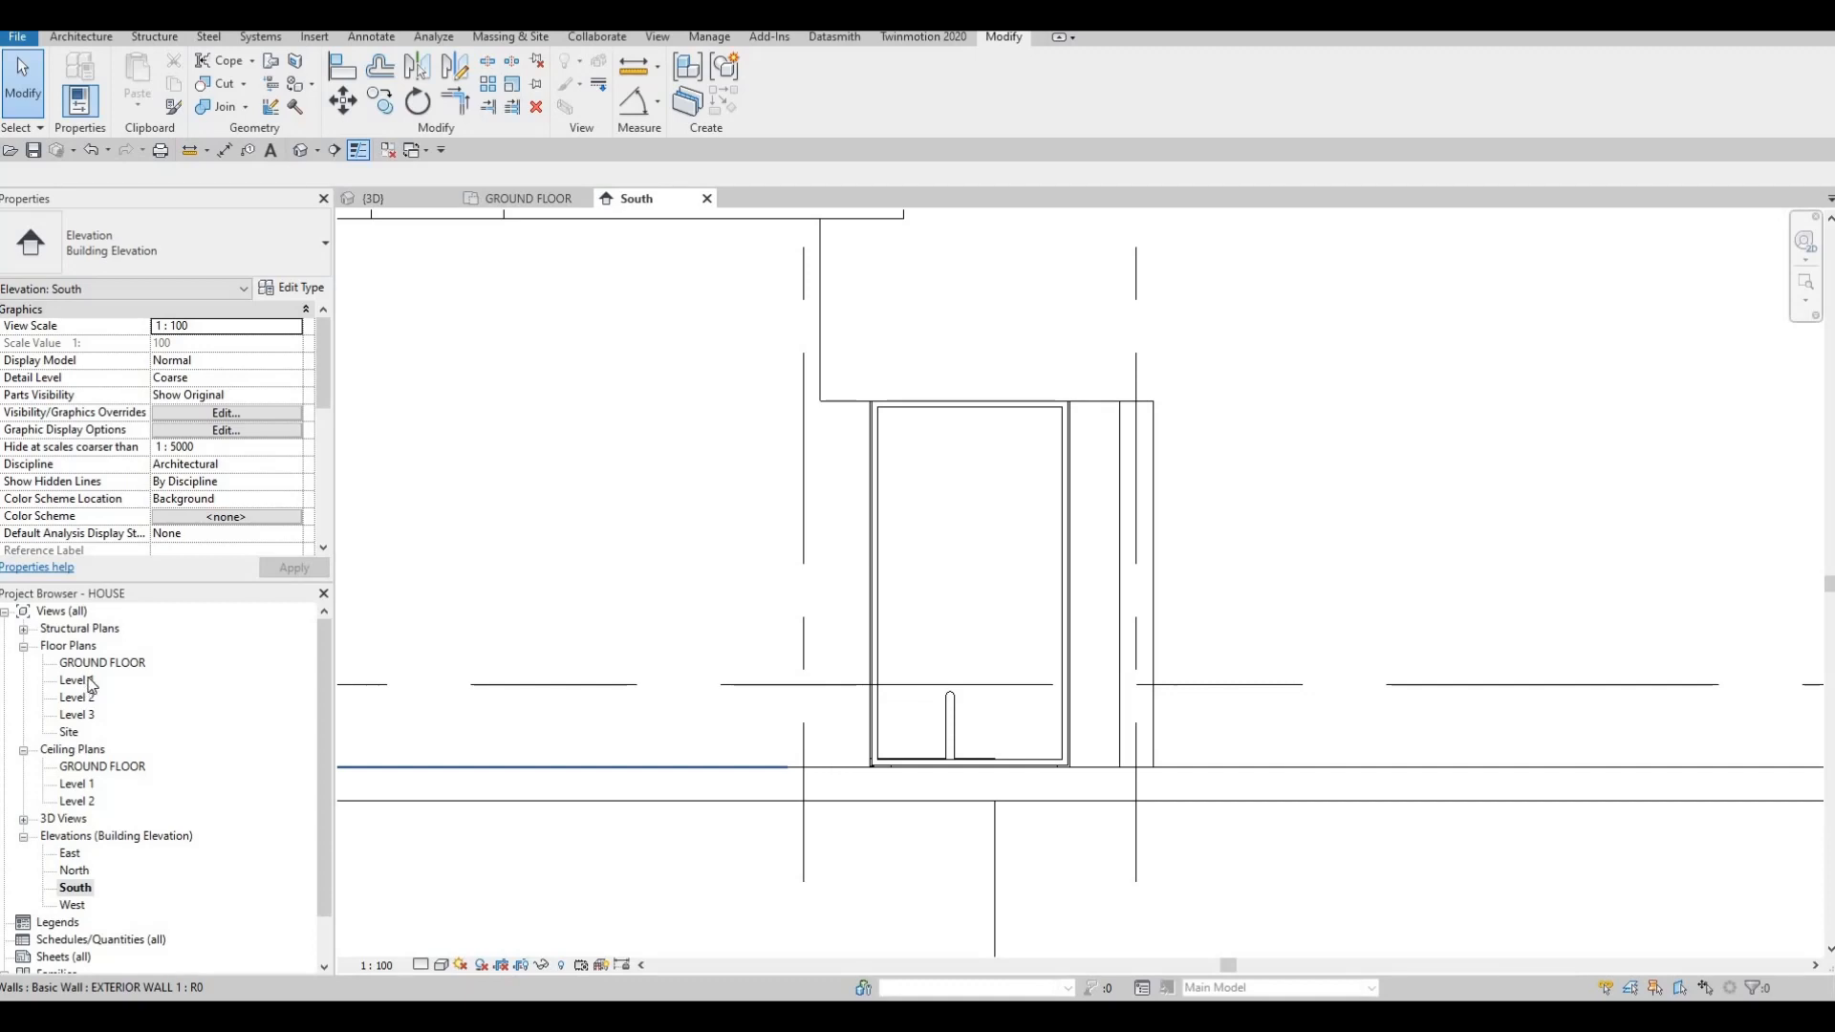
Open the aluminum frame for in-place editing in the GROUND FLOOR plan.
double_click(195, 671)
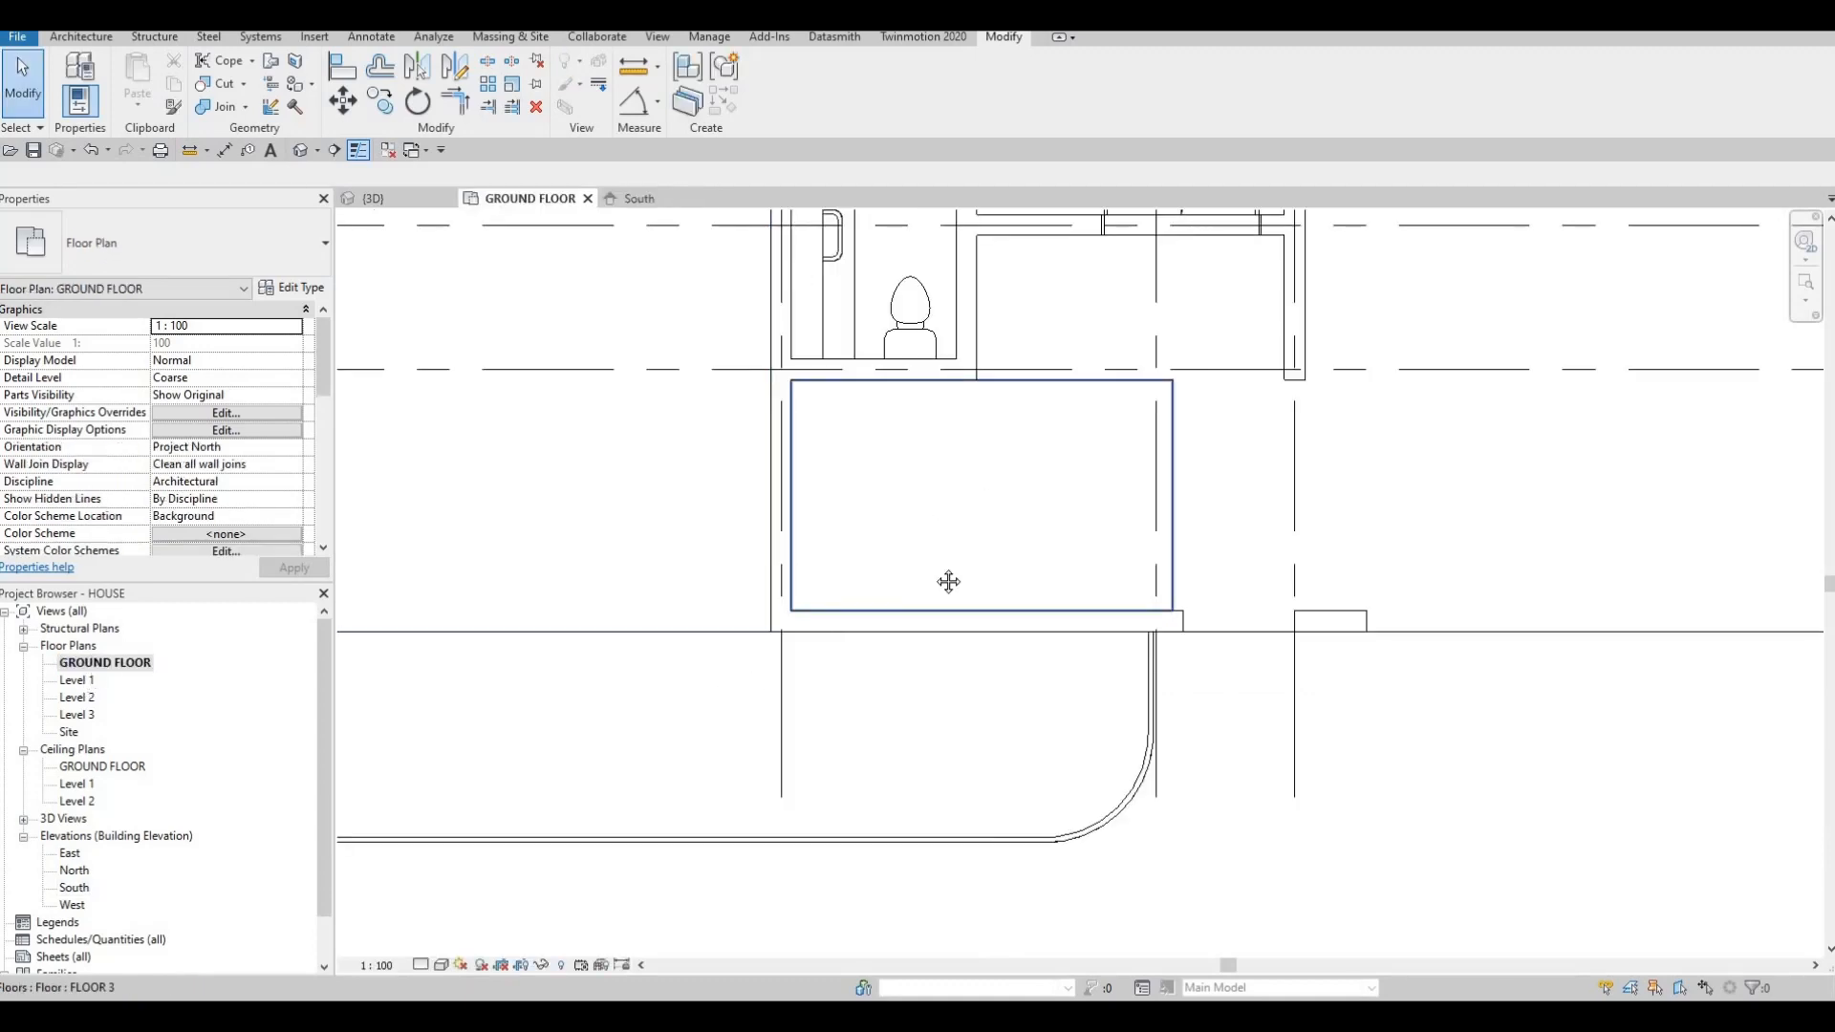
scroll(937, 598, "up", 3)
scroll(916, 603, "down", 3)
middle_click_drag(1286, 351, 1019, 403)
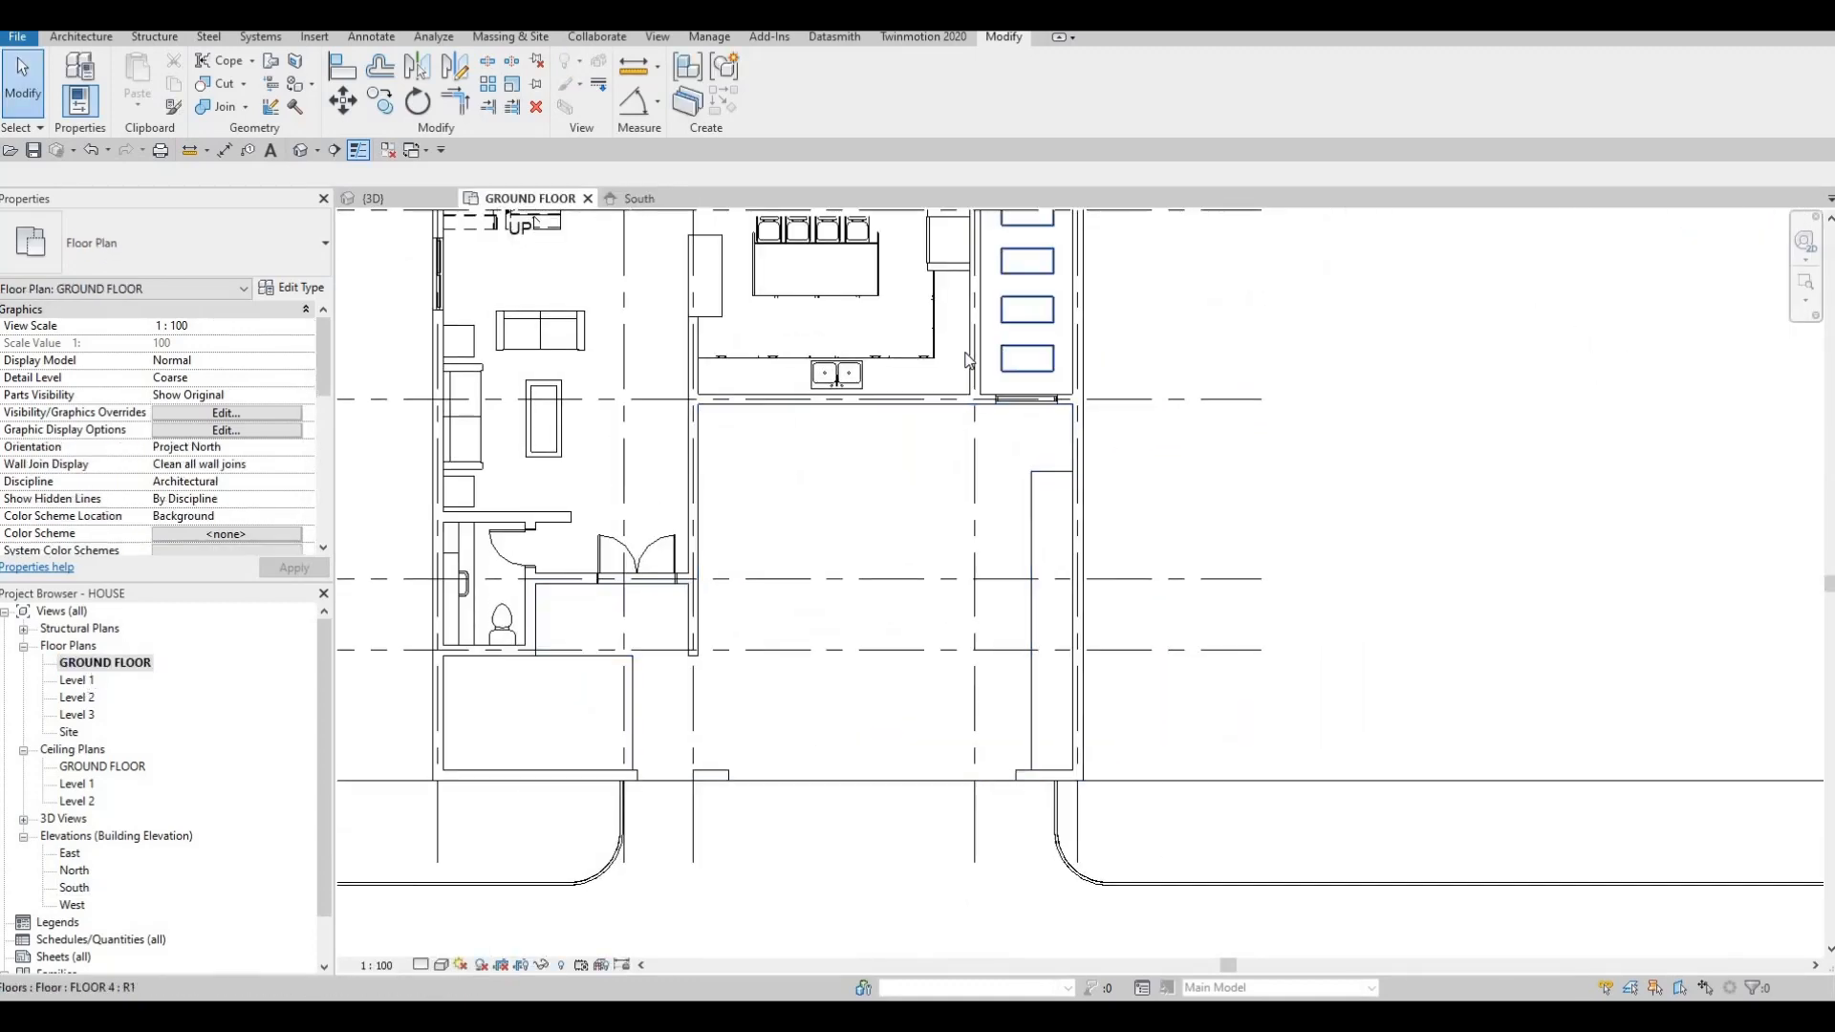
scroll(1013, 401, "up", 7)
left_click(930, 356)
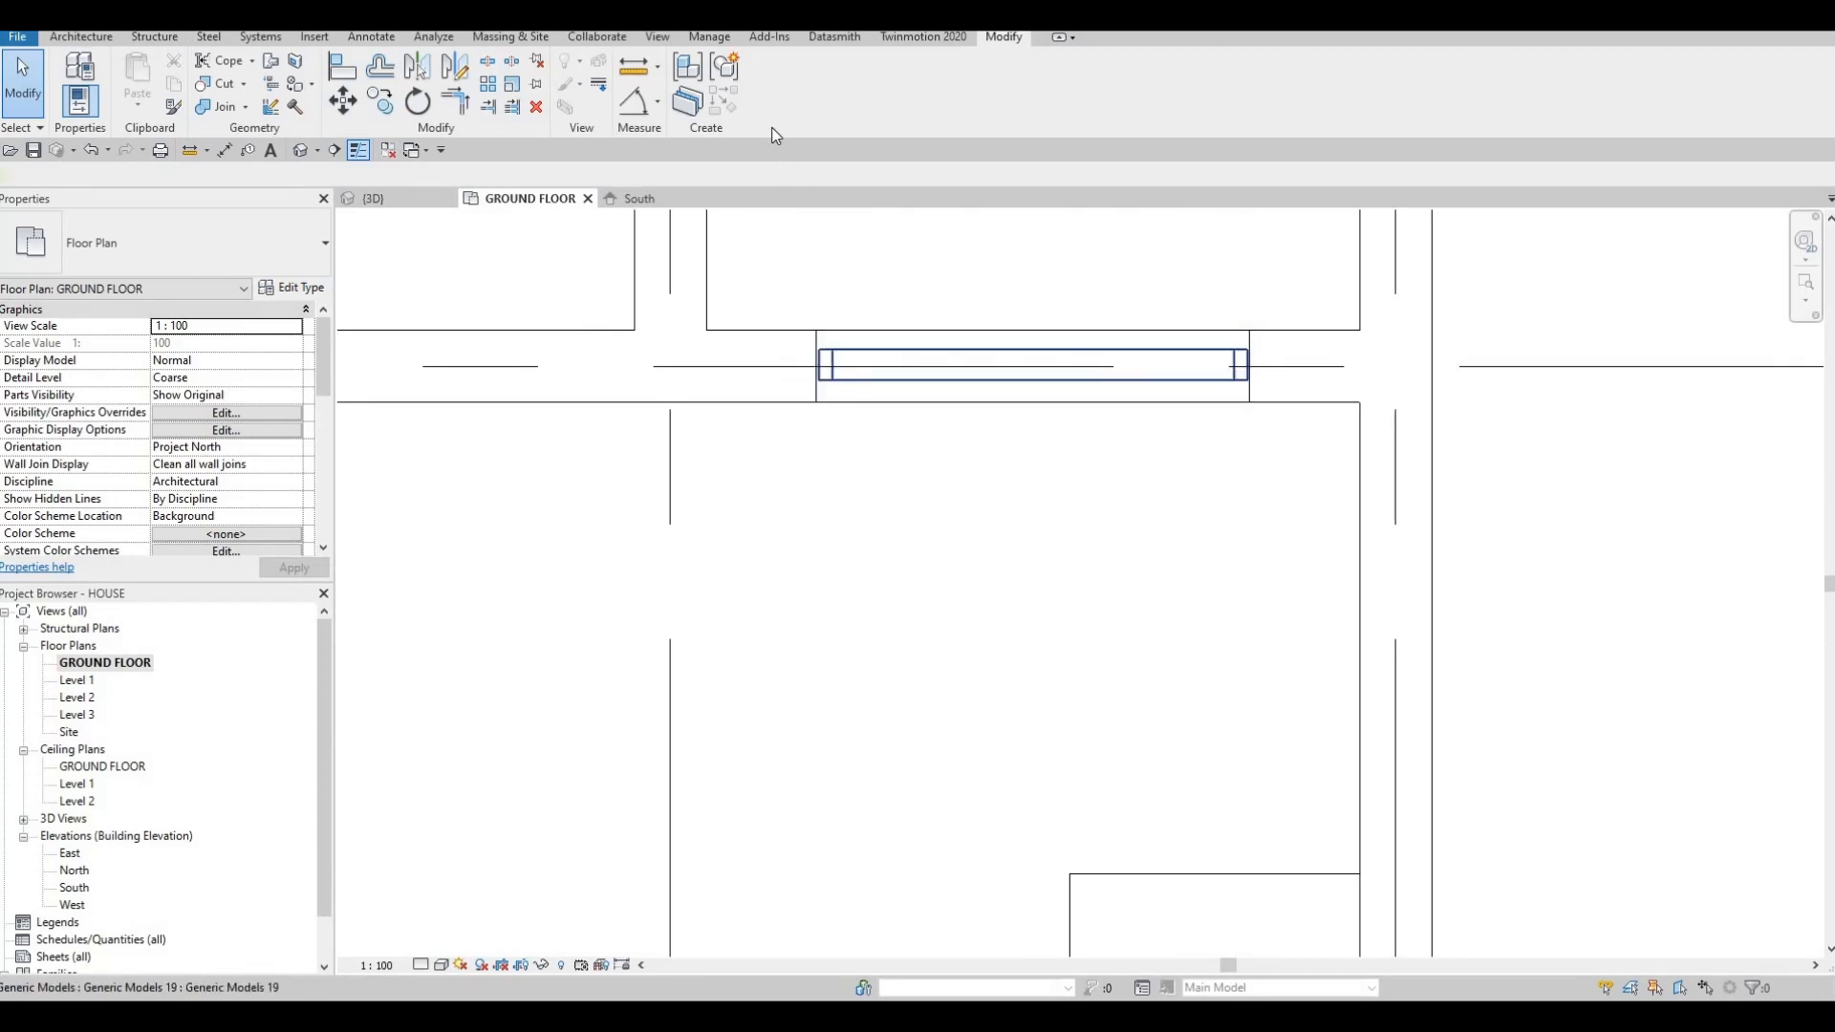
left_click(771, 92)
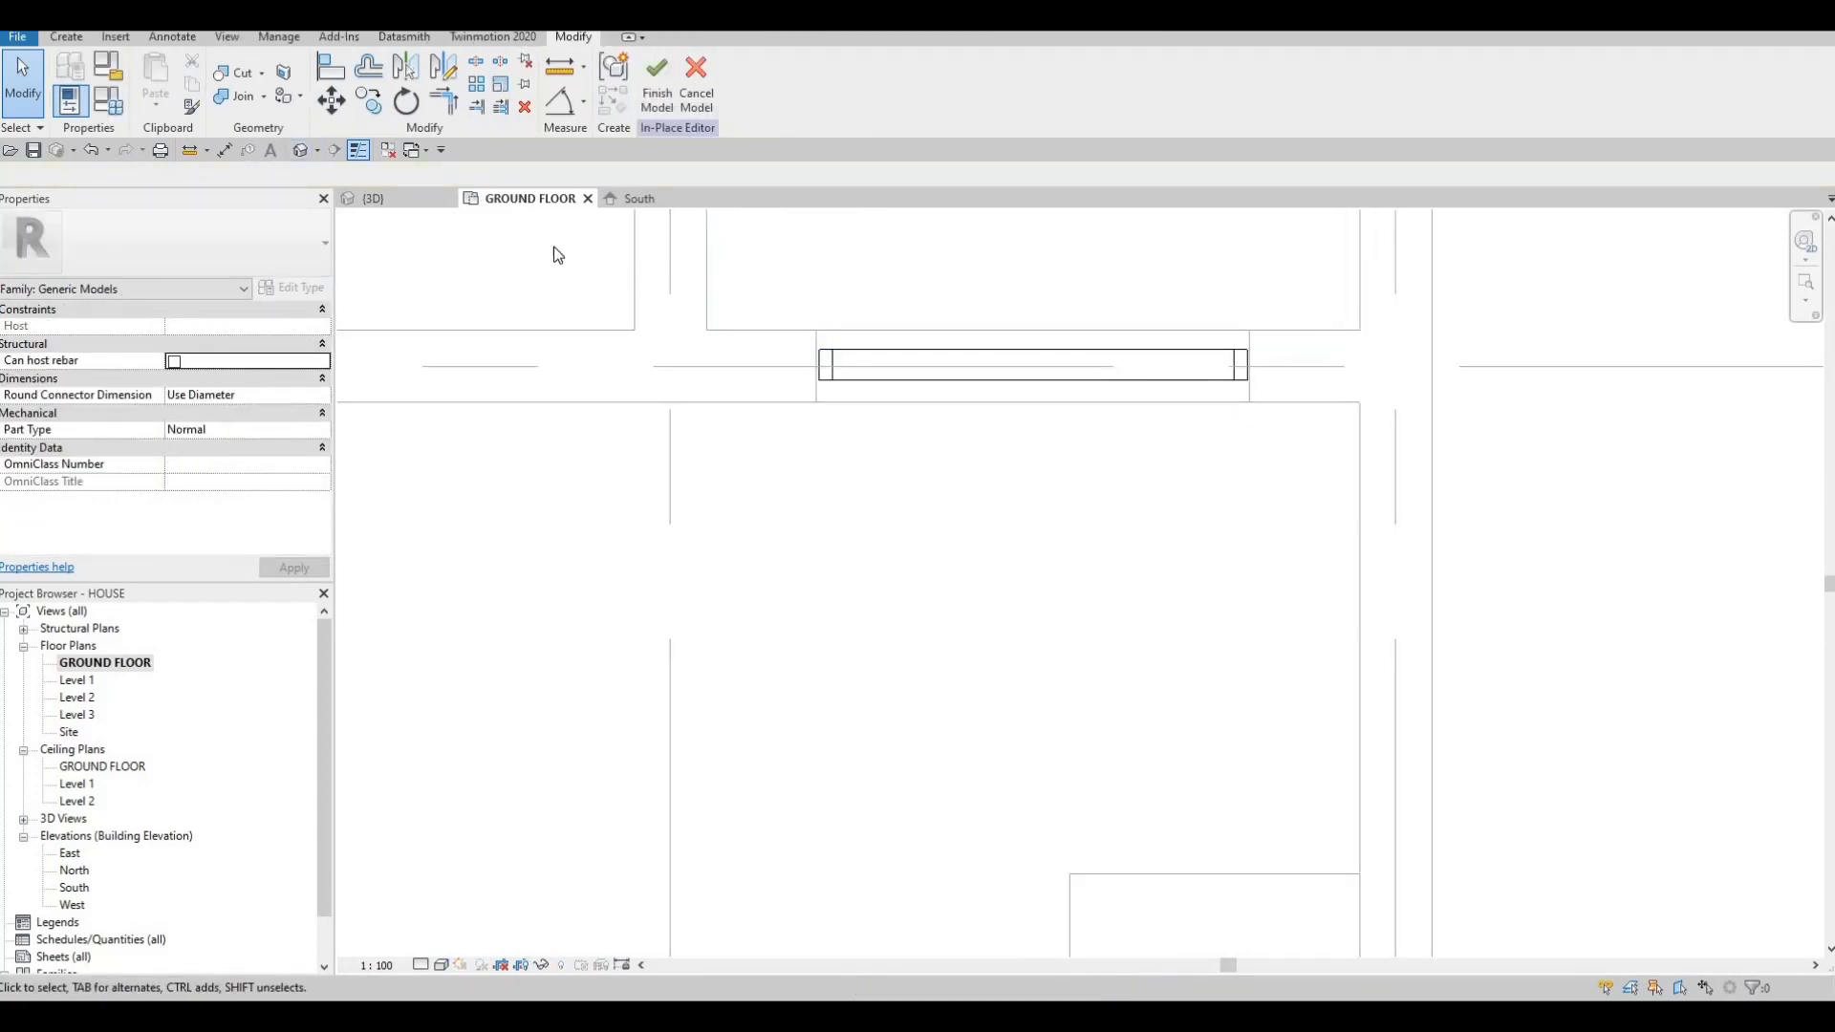
Create a 150 mm extrusion from a narrow rectangle sketched just inside the frame's left jamb.
left_click(66, 36)
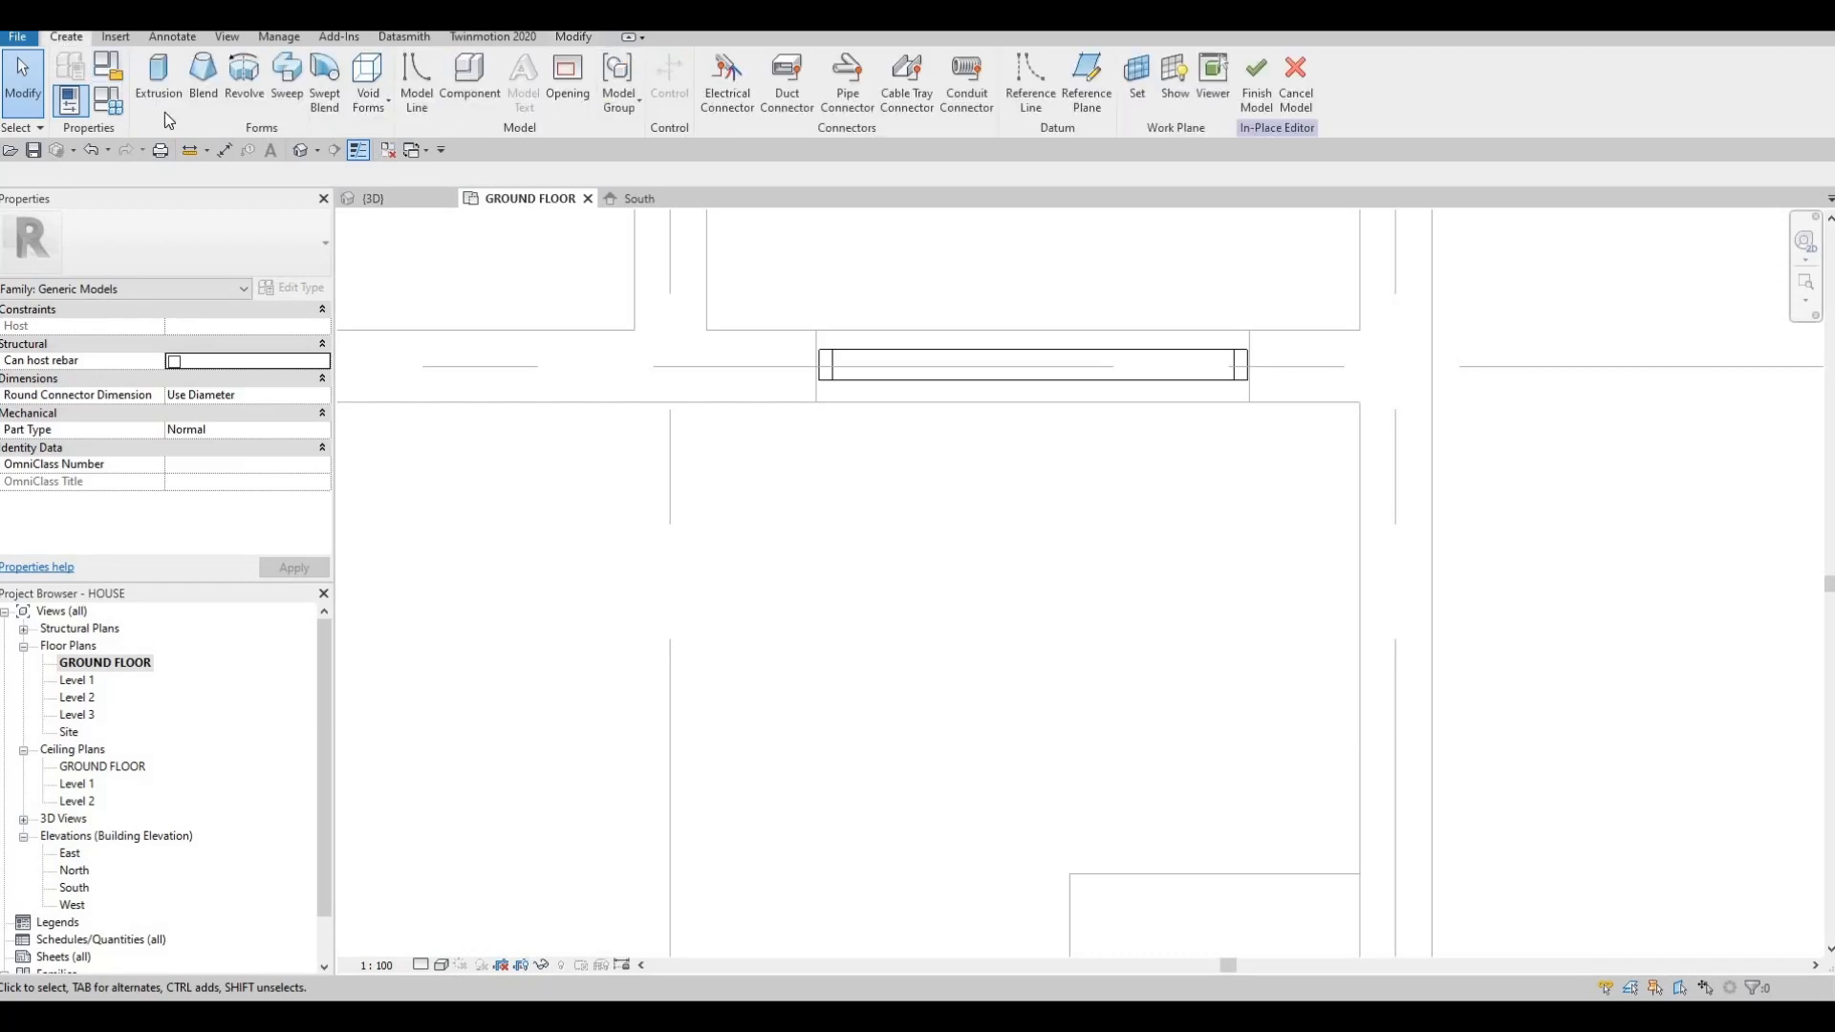
left_click(161, 86)
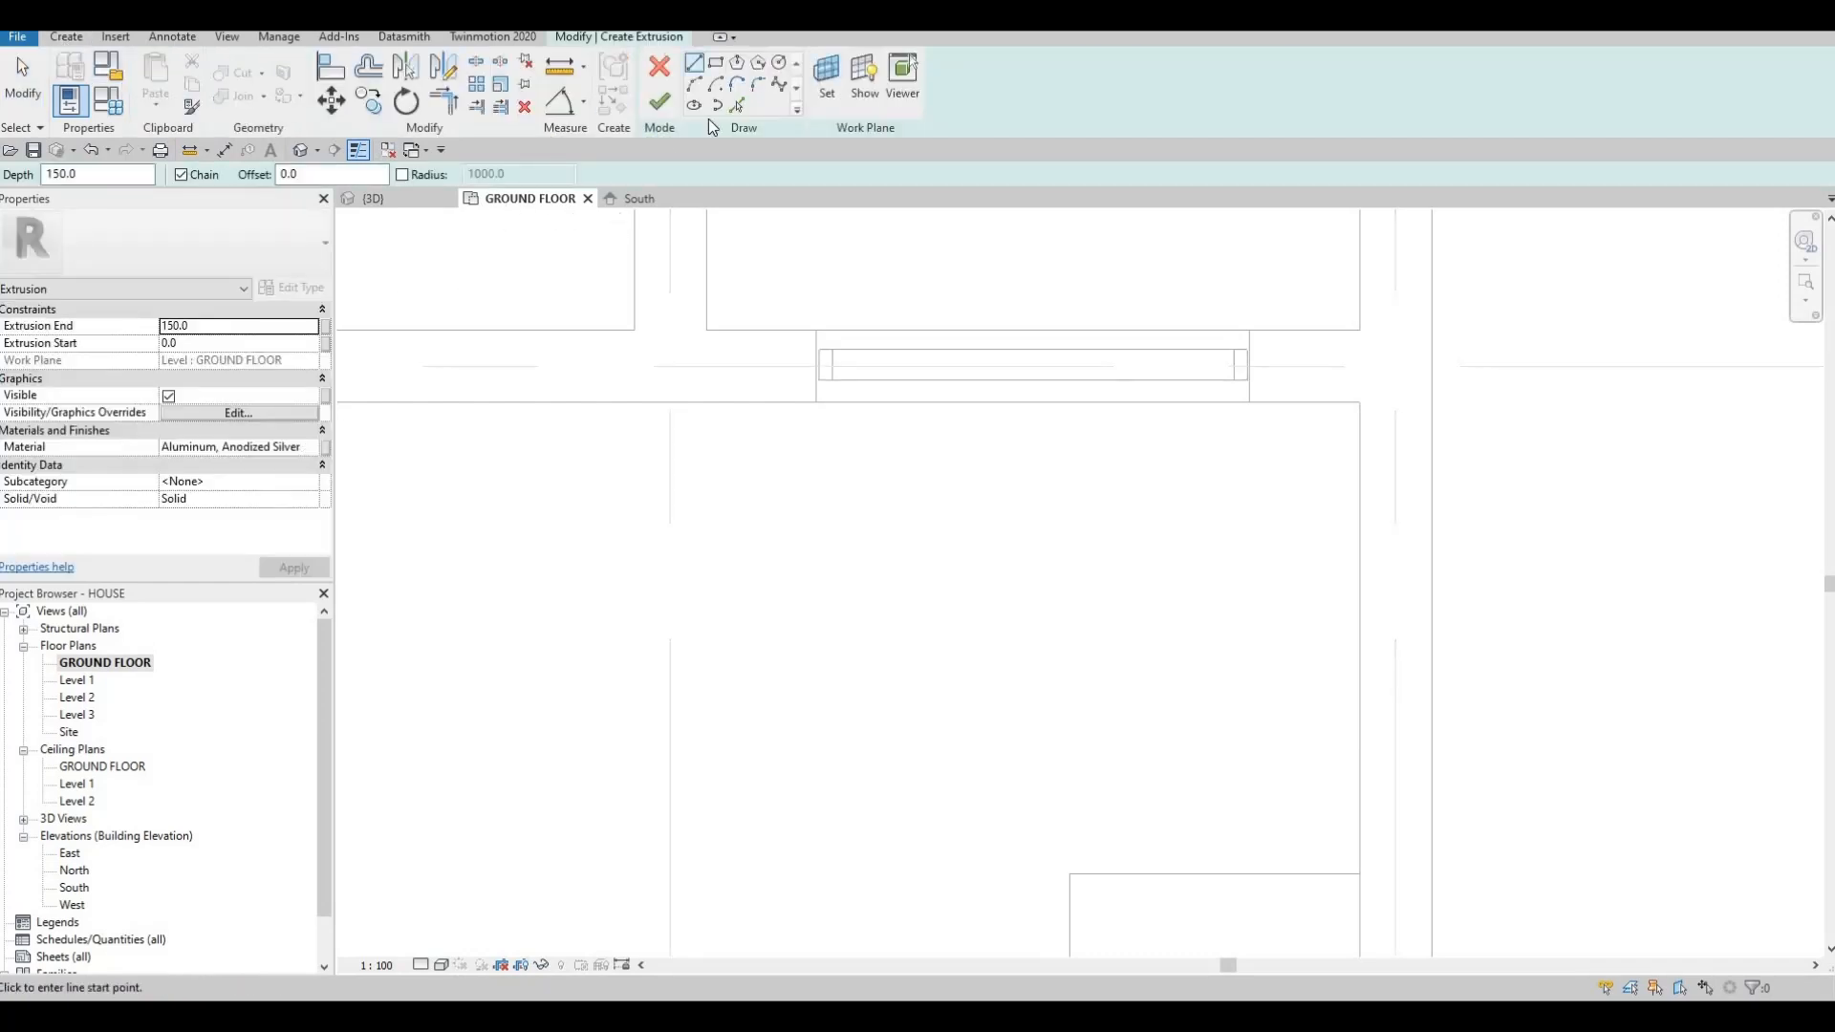
scroll(837, 378, "up", 6)
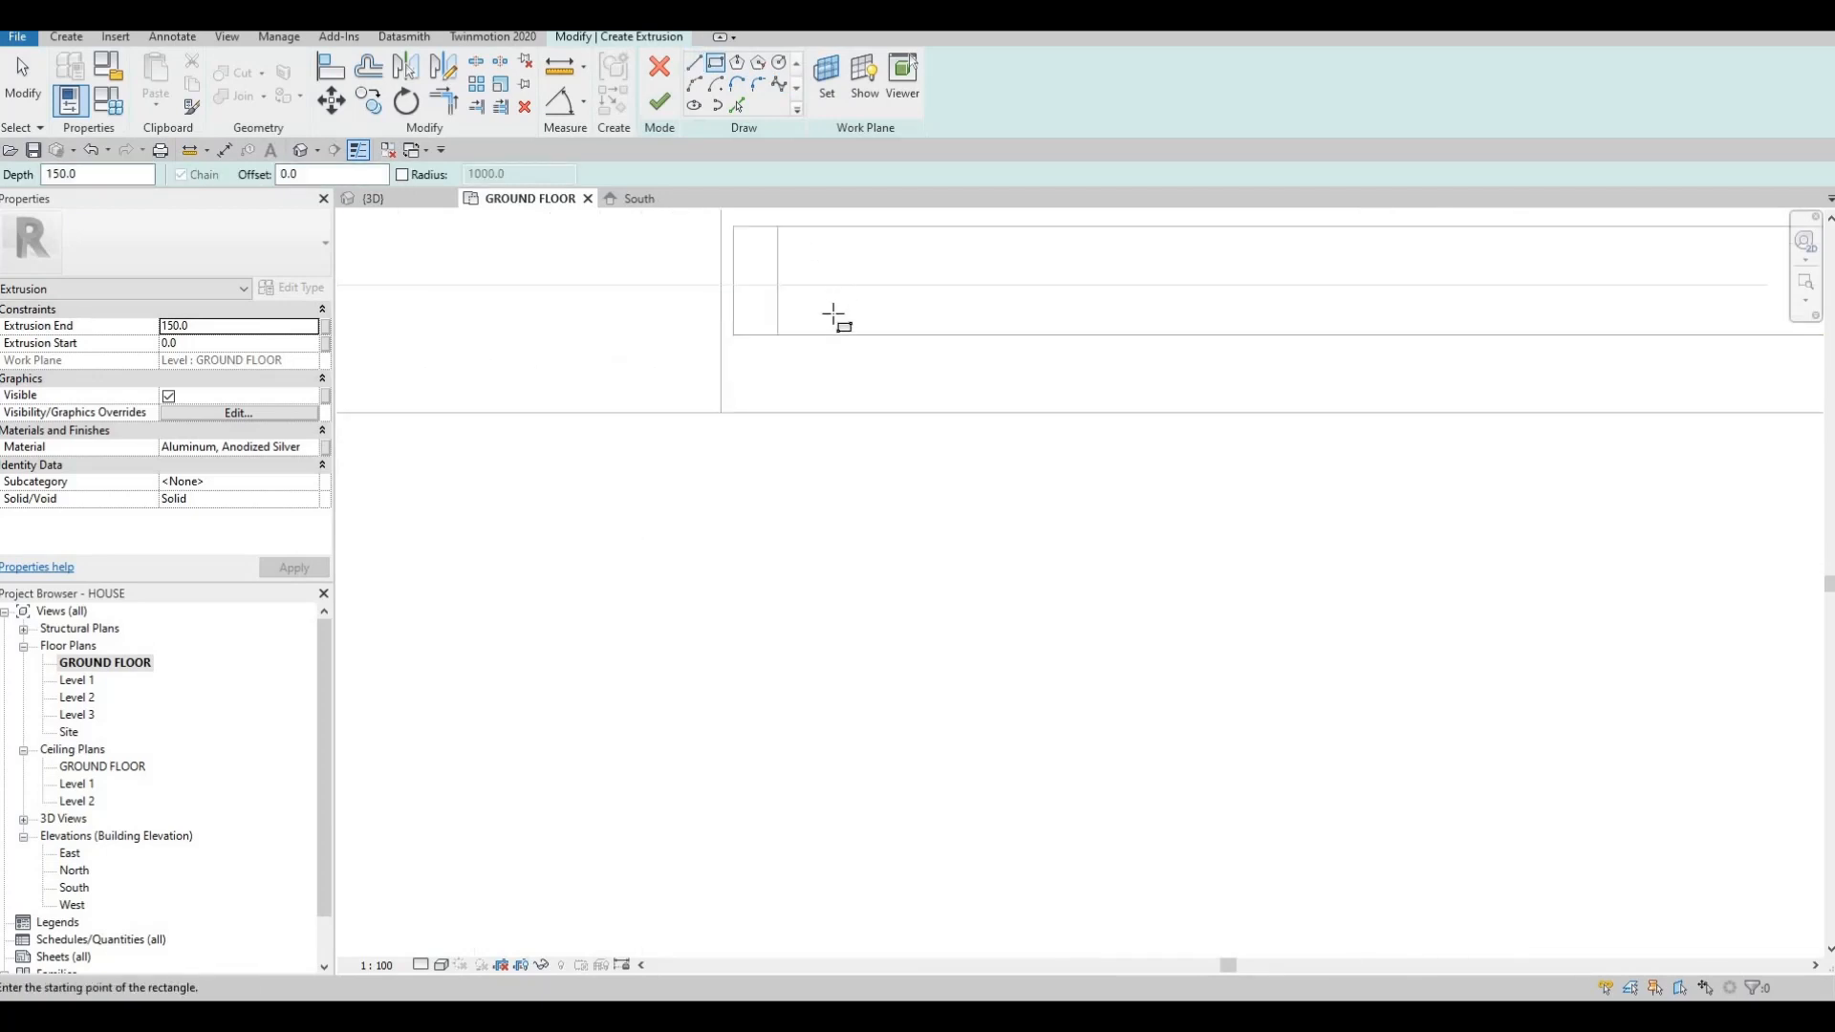
left_click(798, 241)
left_click(832, 316)
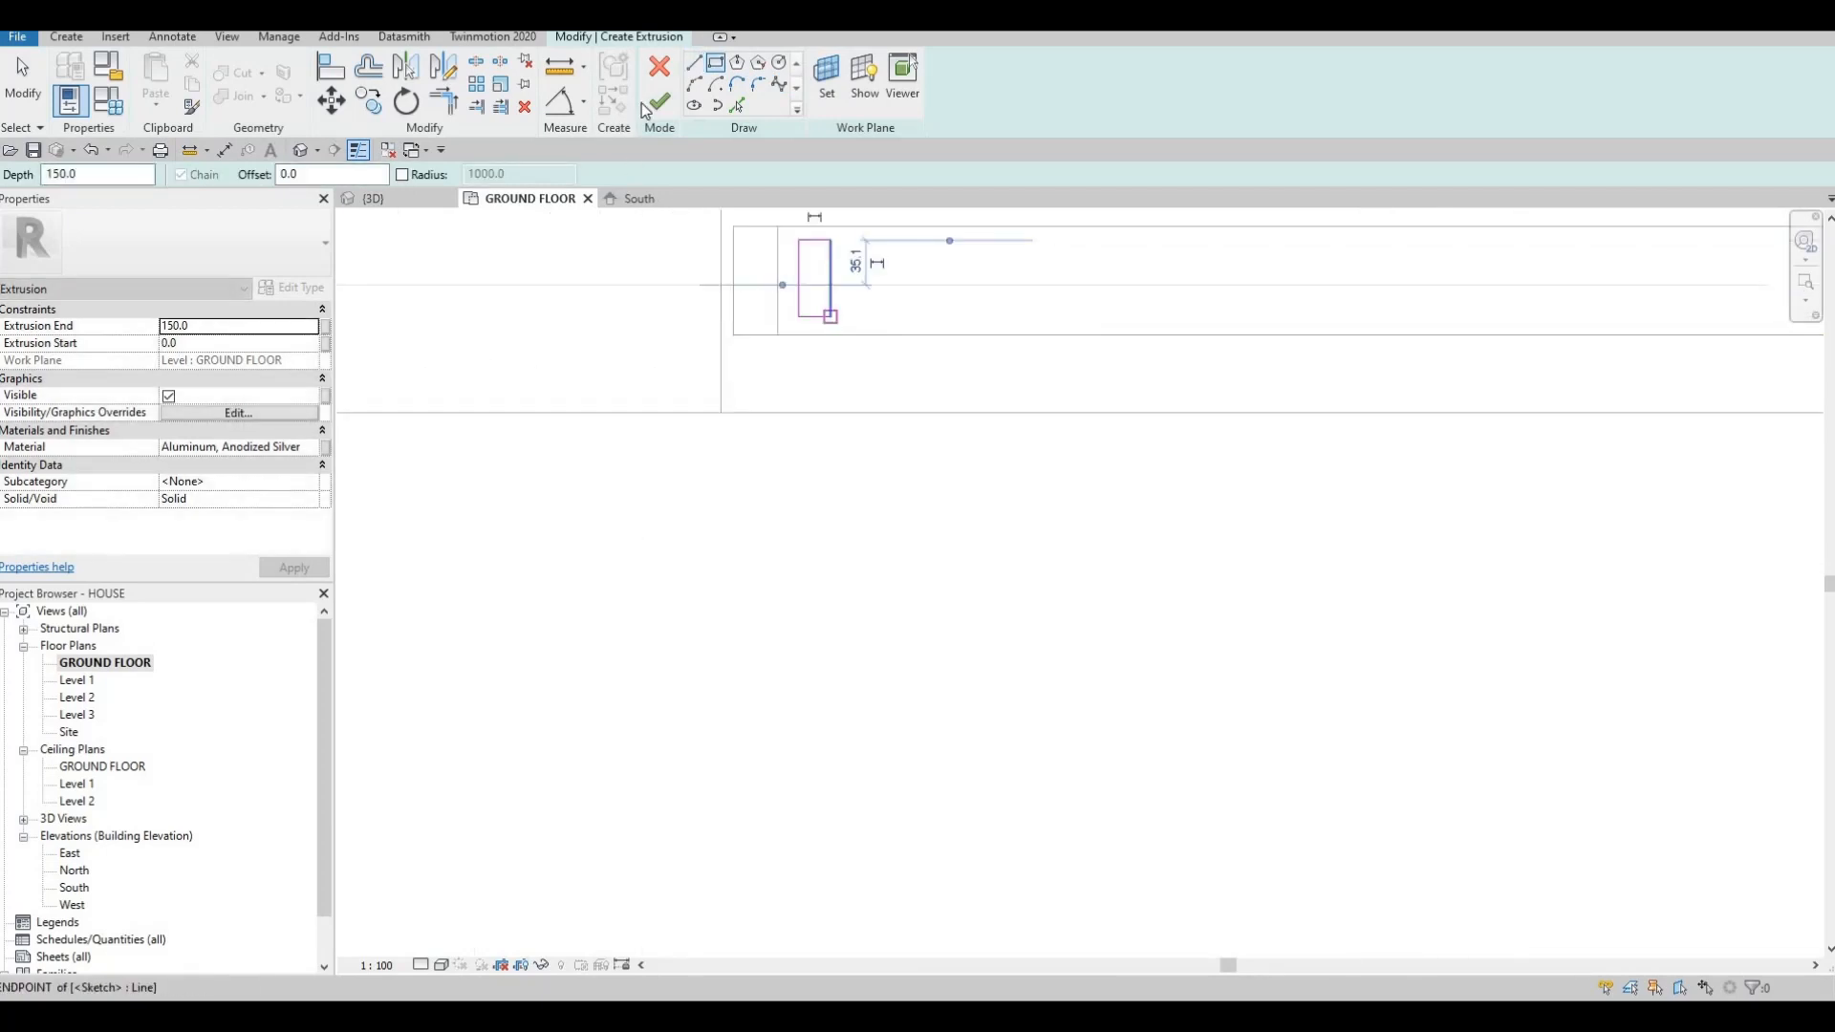
key("Escape")
left_click(659, 100)
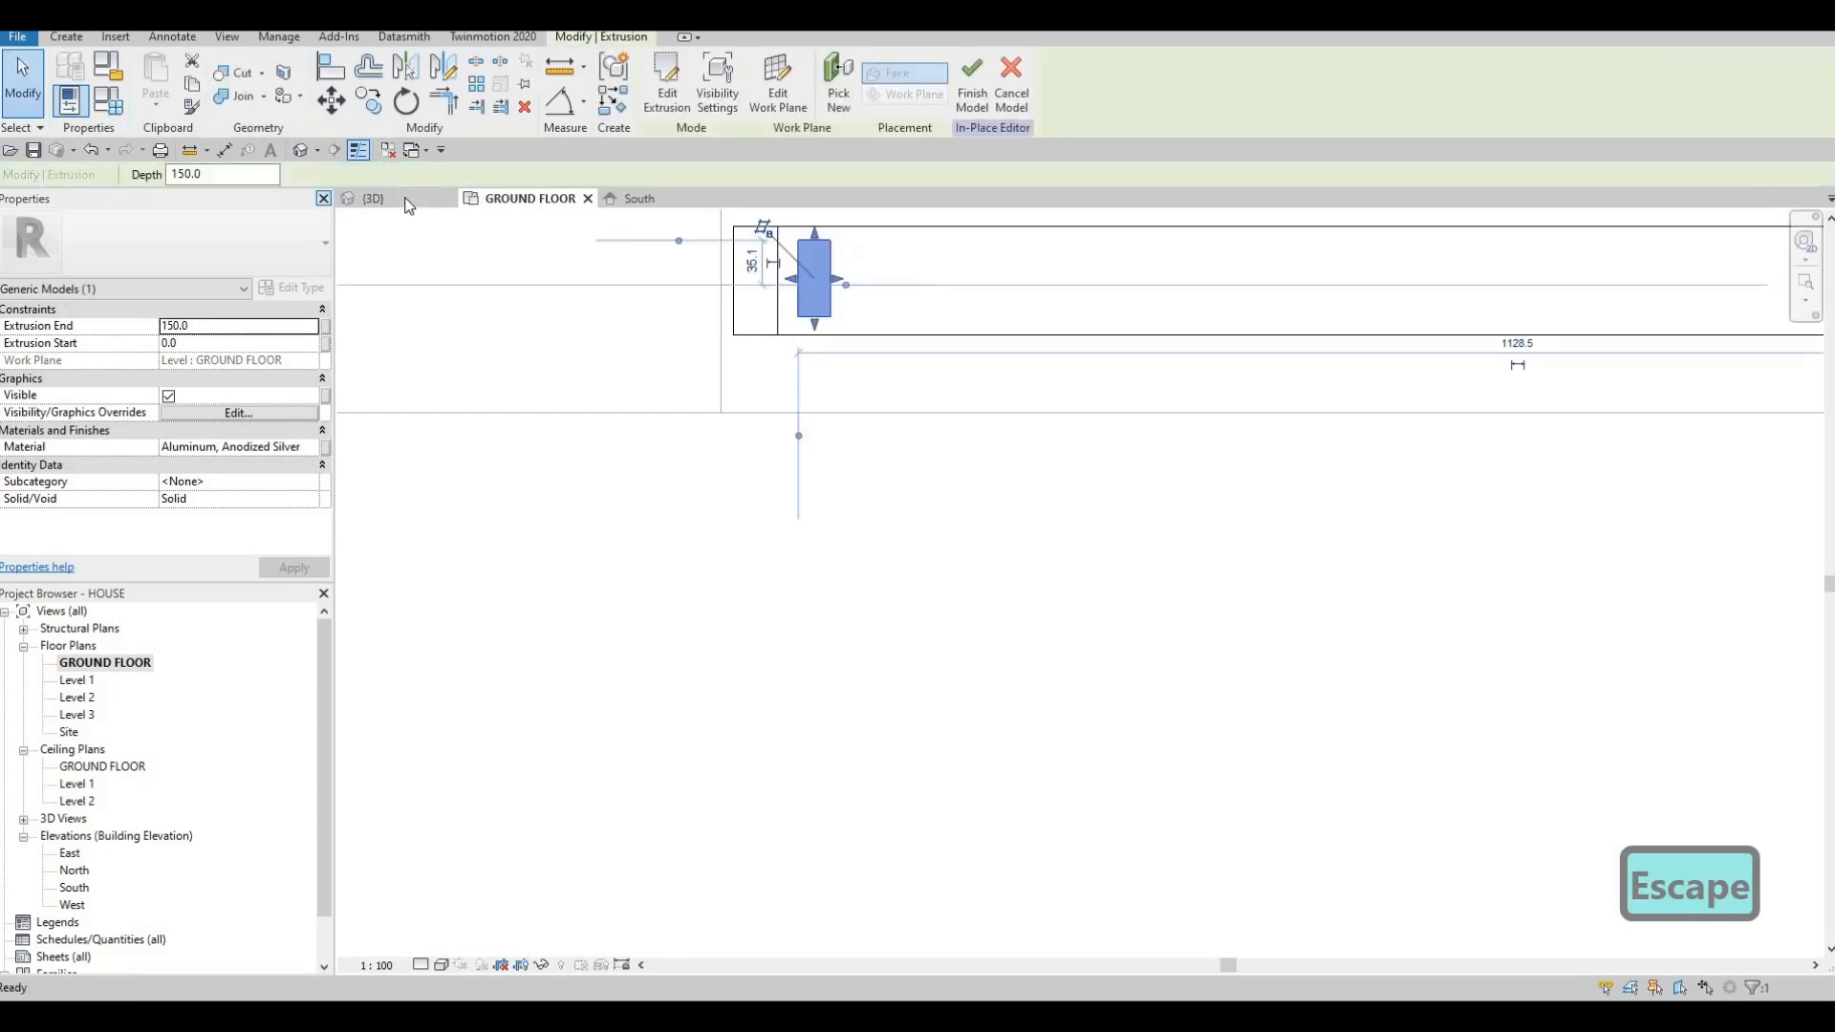
Stretch the new bar's top upward in the 3D view to an extrusion end of about 275 mm.
left_click(374, 199)
middle_click_drag(1194, 604, 989, 667)
scroll(990, 668, "up", 3)
scroll(988, 663, "up", 2)
left_click_drag(987, 663, 845, 359)
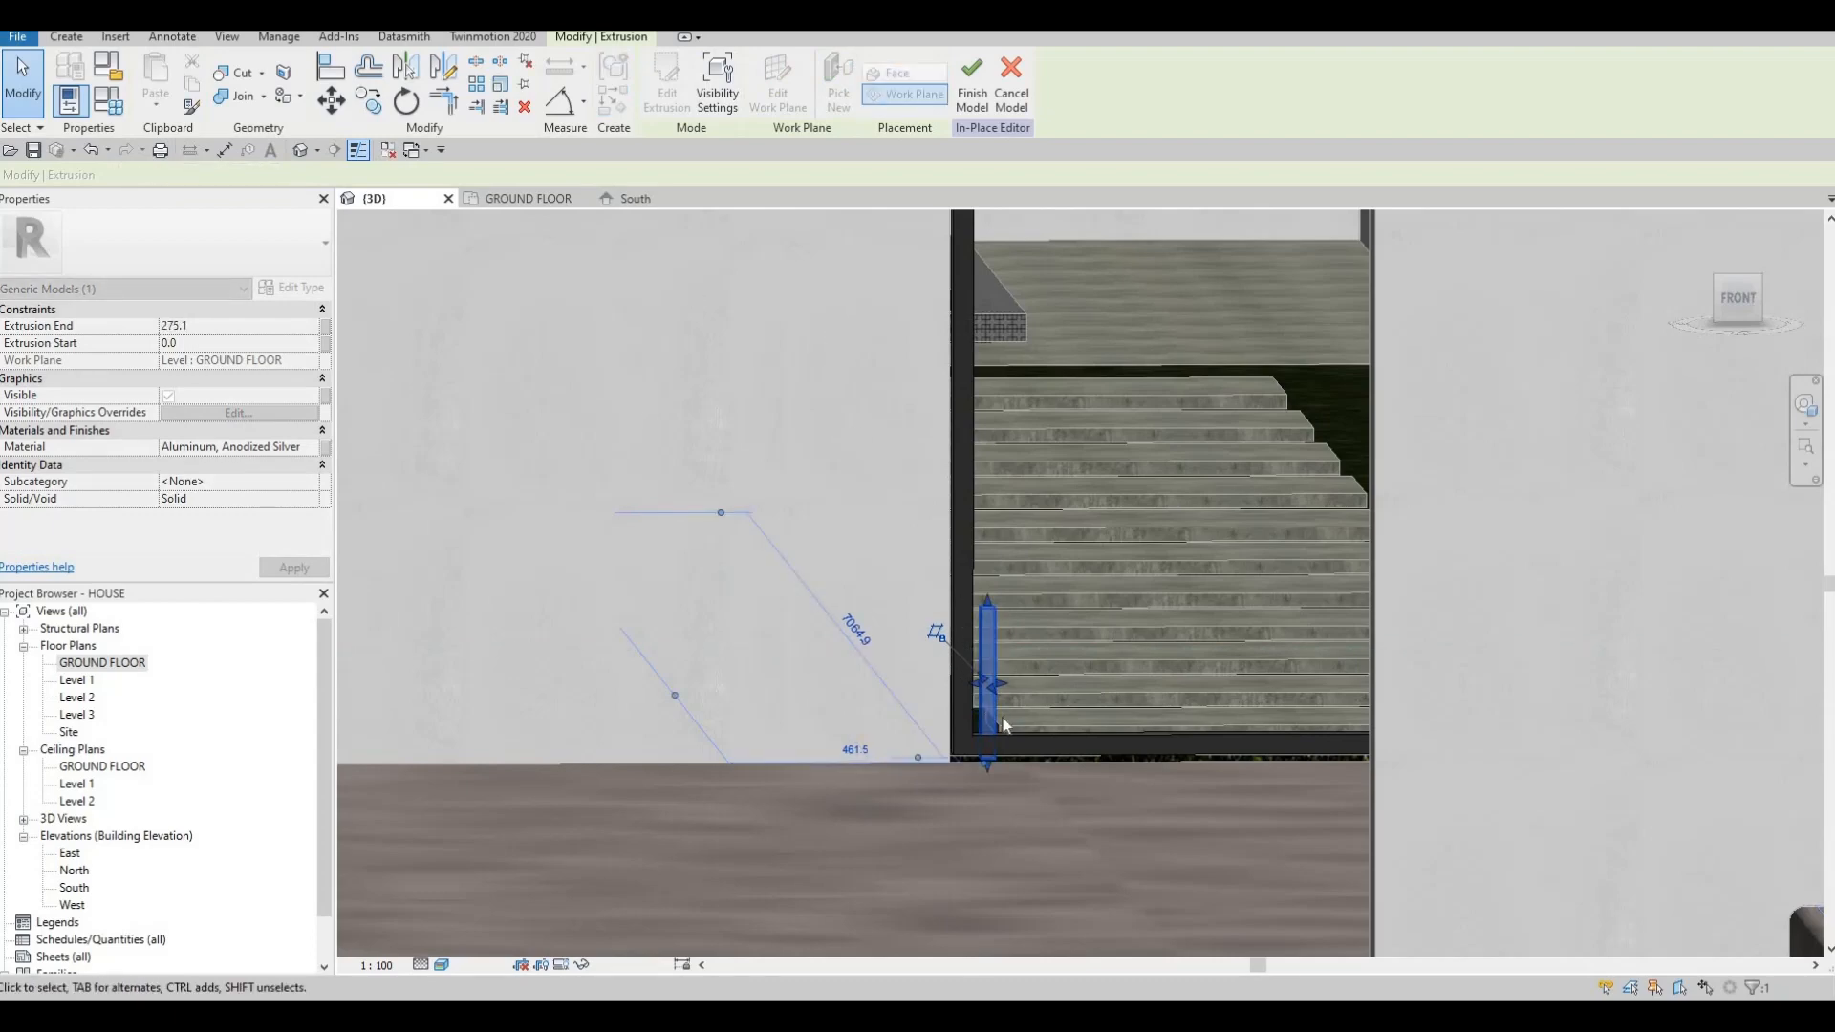
Raise the bar's bottom end to the upper edge of the frame's bottom rail, at an extrusion start of 45 mm.
left_click(984, 772)
scroll(984, 771, "up", 1)
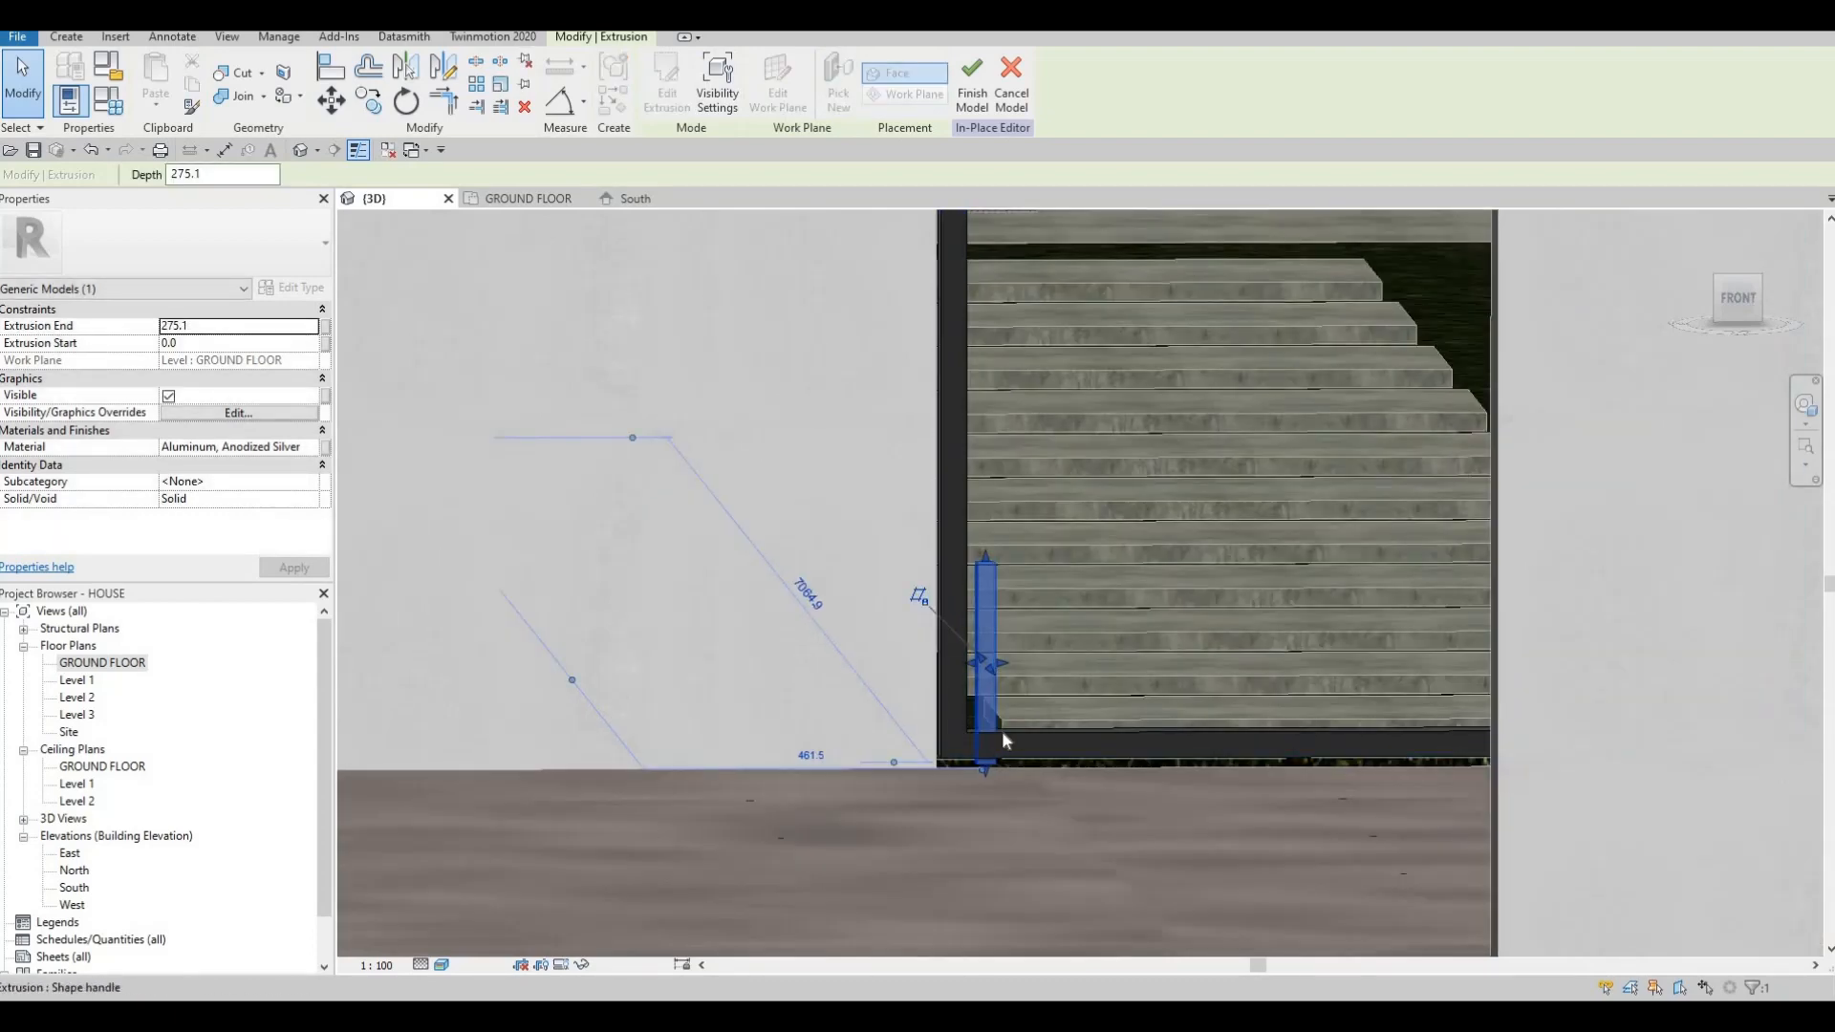
key("Escape")
scroll(994, 765, "up", 1)
left_click(983, 783)
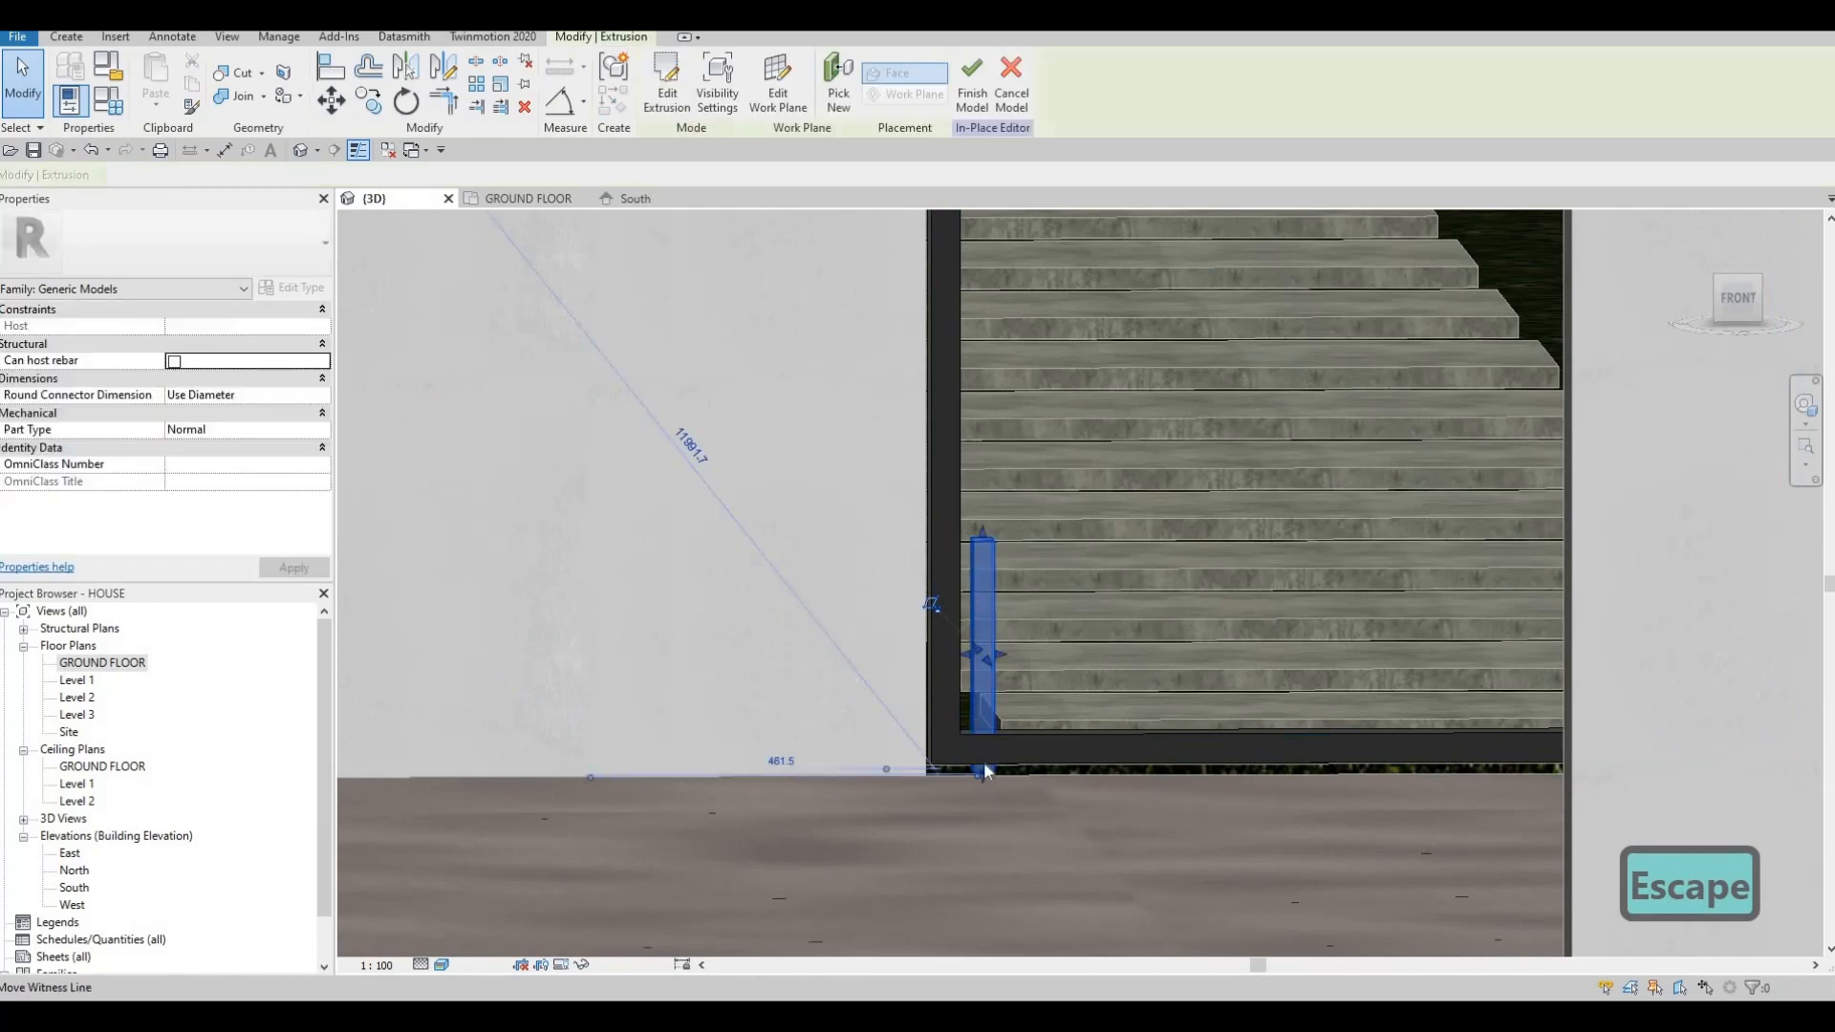
scroll(984, 761, "up", 2)
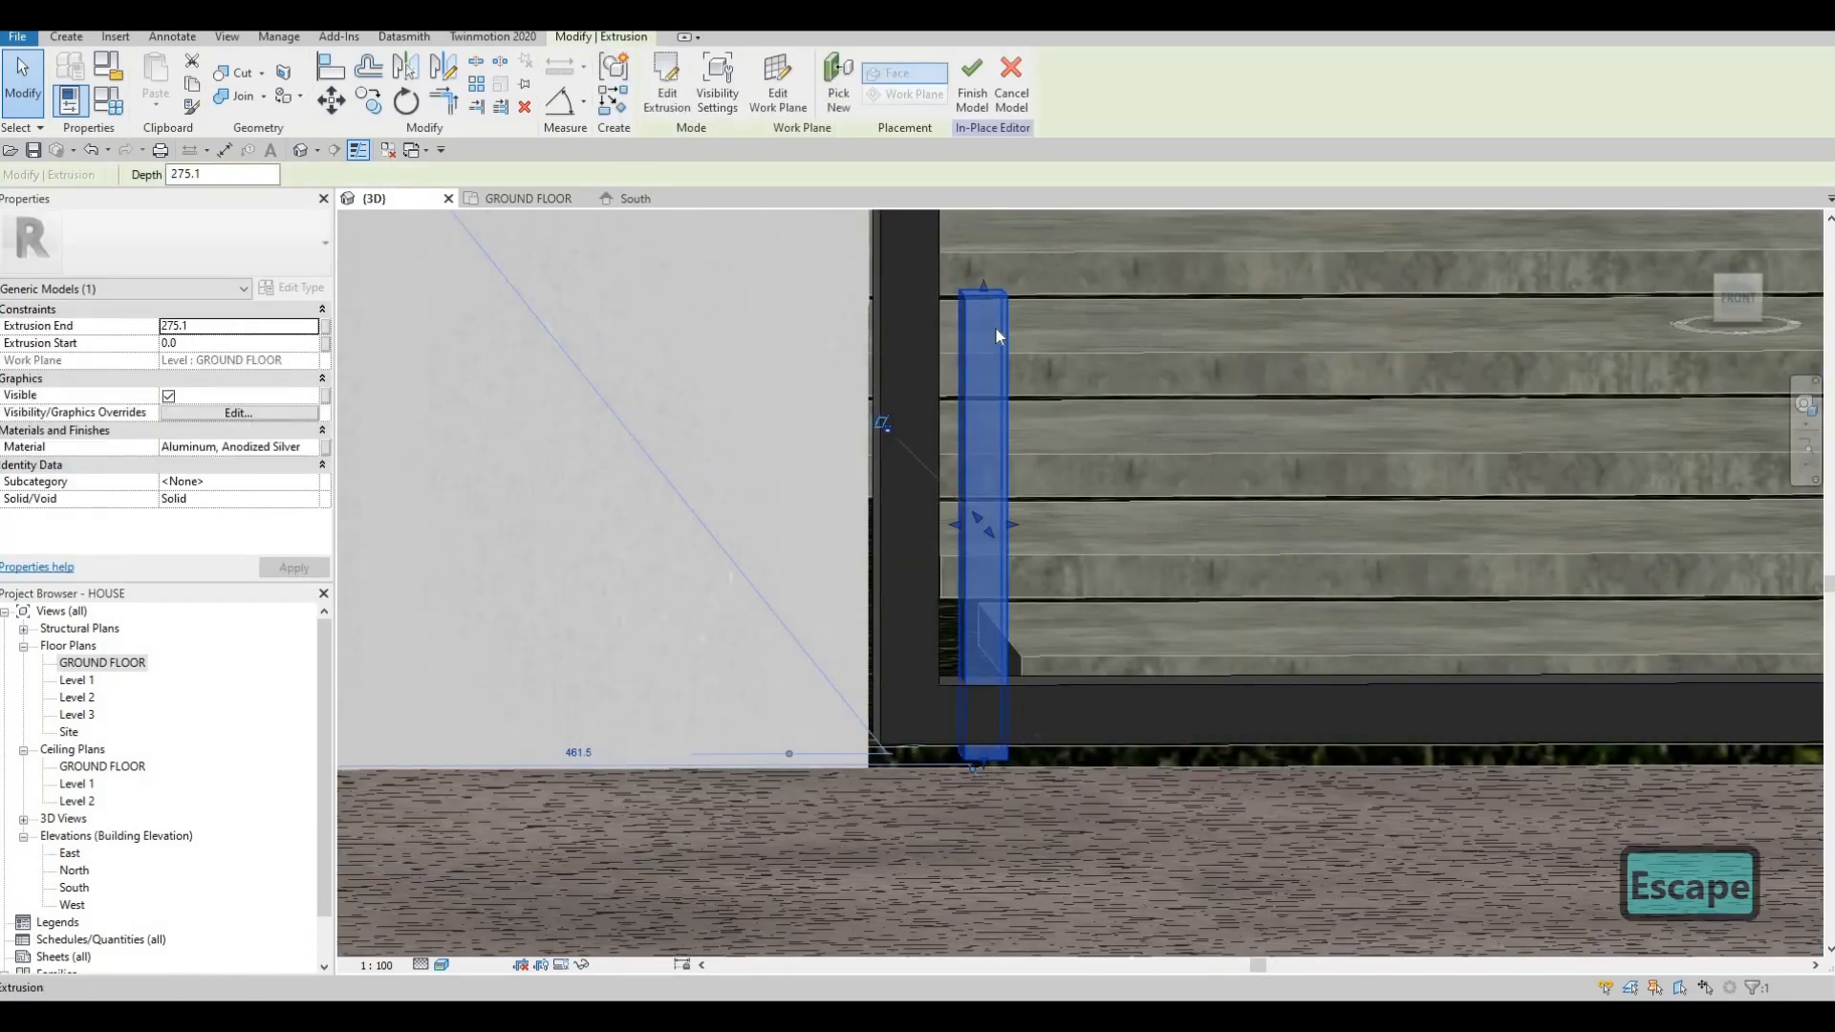
key("Escape")
left_click(986, 287)
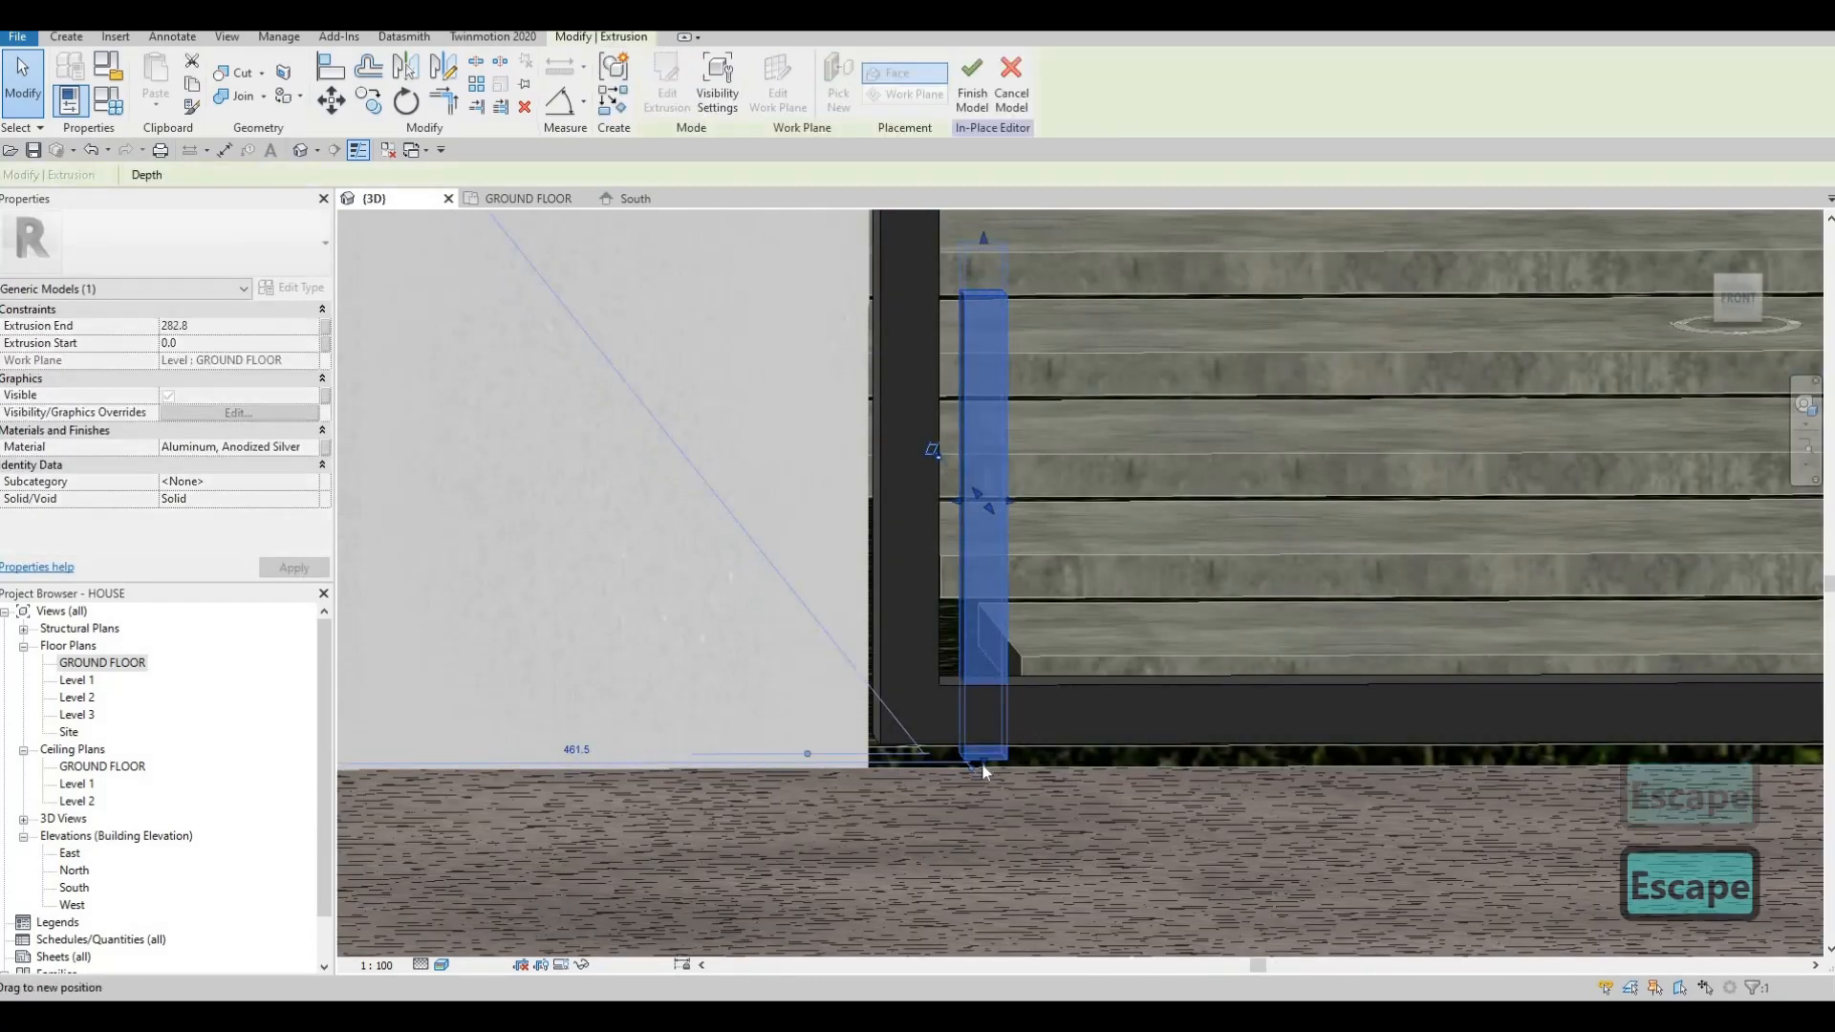
scroll(987, 772, "up", 2)
left_click_drag(987, 753, 990, 513)
scroll(985, 488, "down", 5)
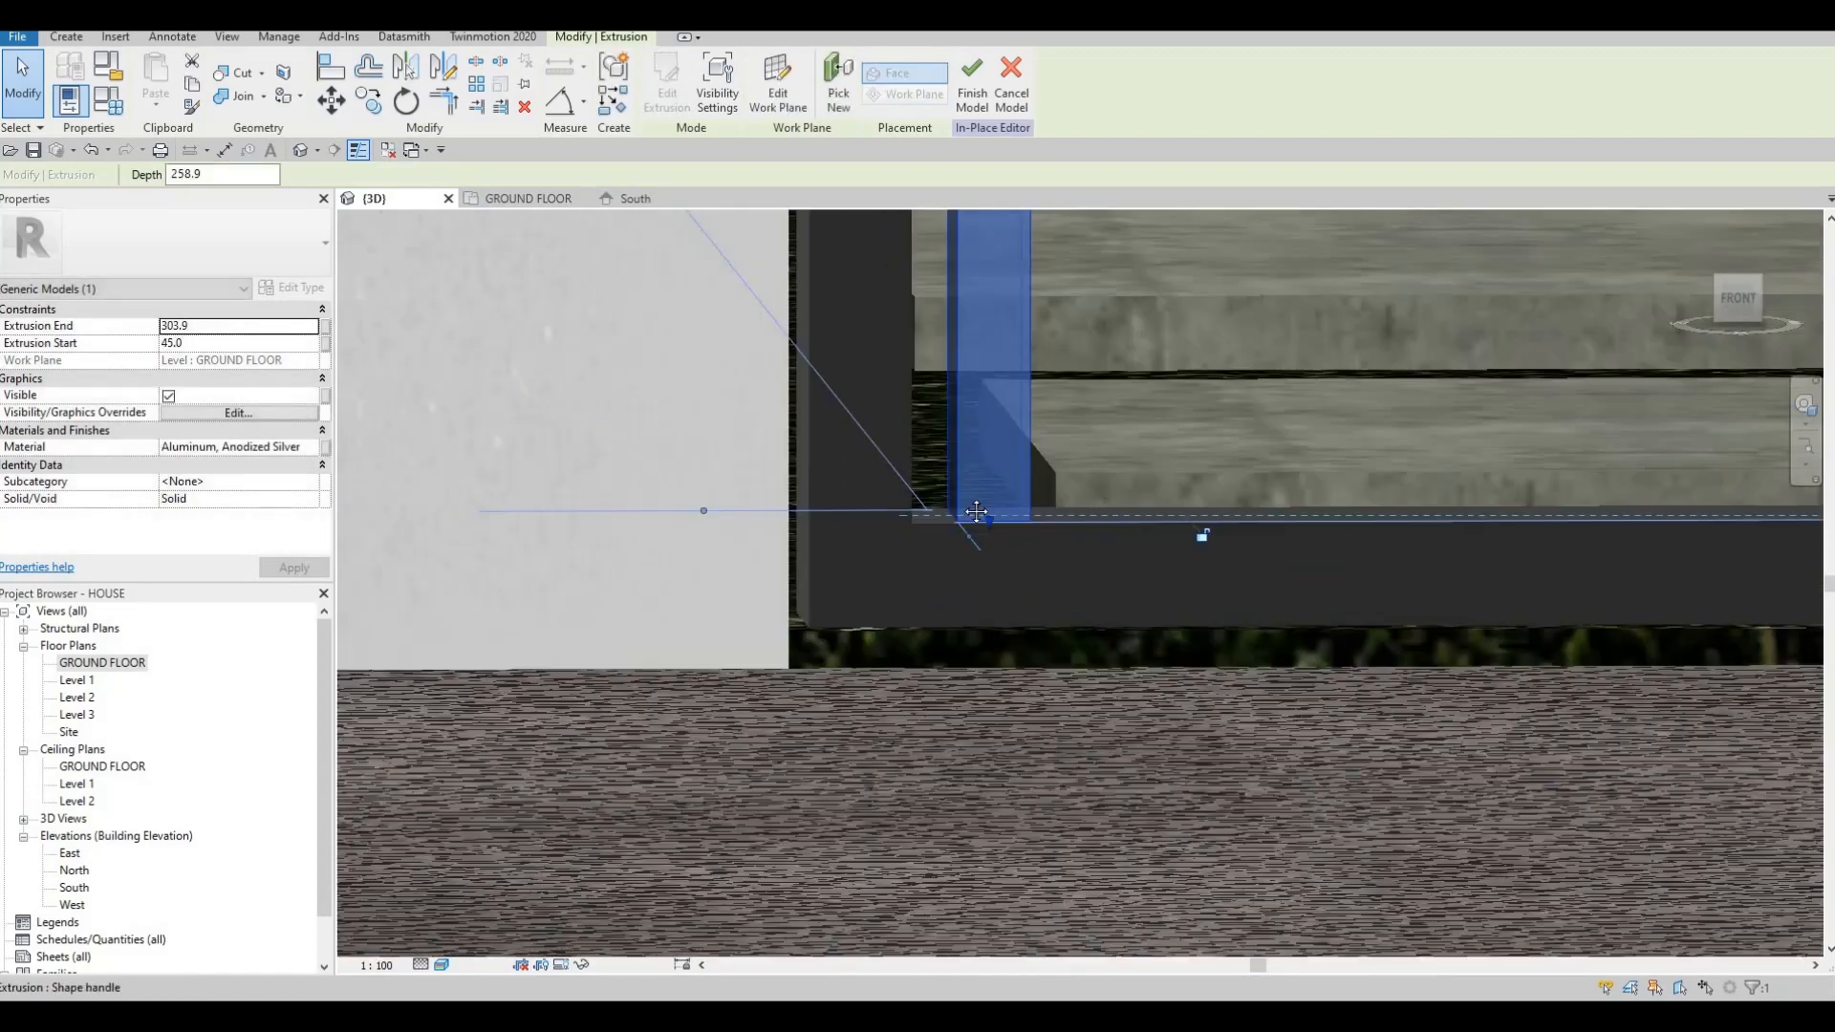
Align the top face of the bar with the underside of the frame's head.
middle_click_drag(982, 589, 983, 302, "shift")
scroll(975, 290, "up", 3)
key("a")
key("l")
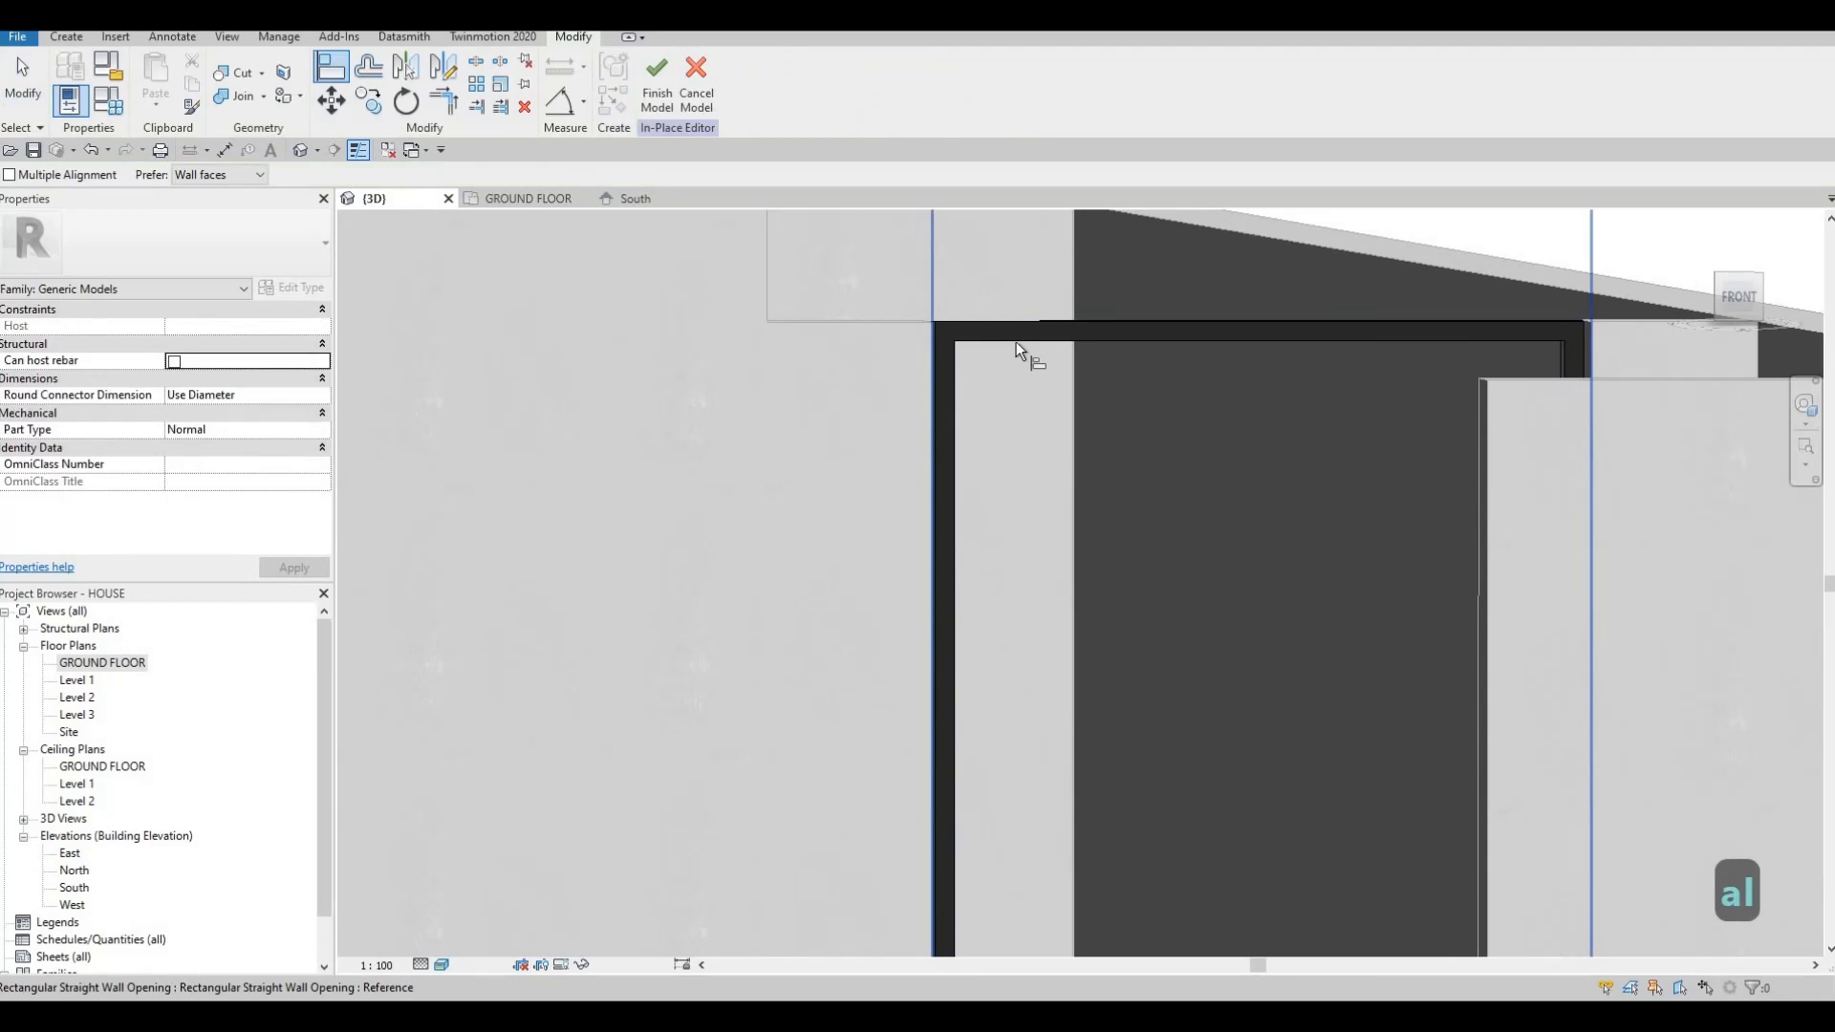
key("Tab")
left_click(1017, 345)
scroll(995, 746, "down", 4)
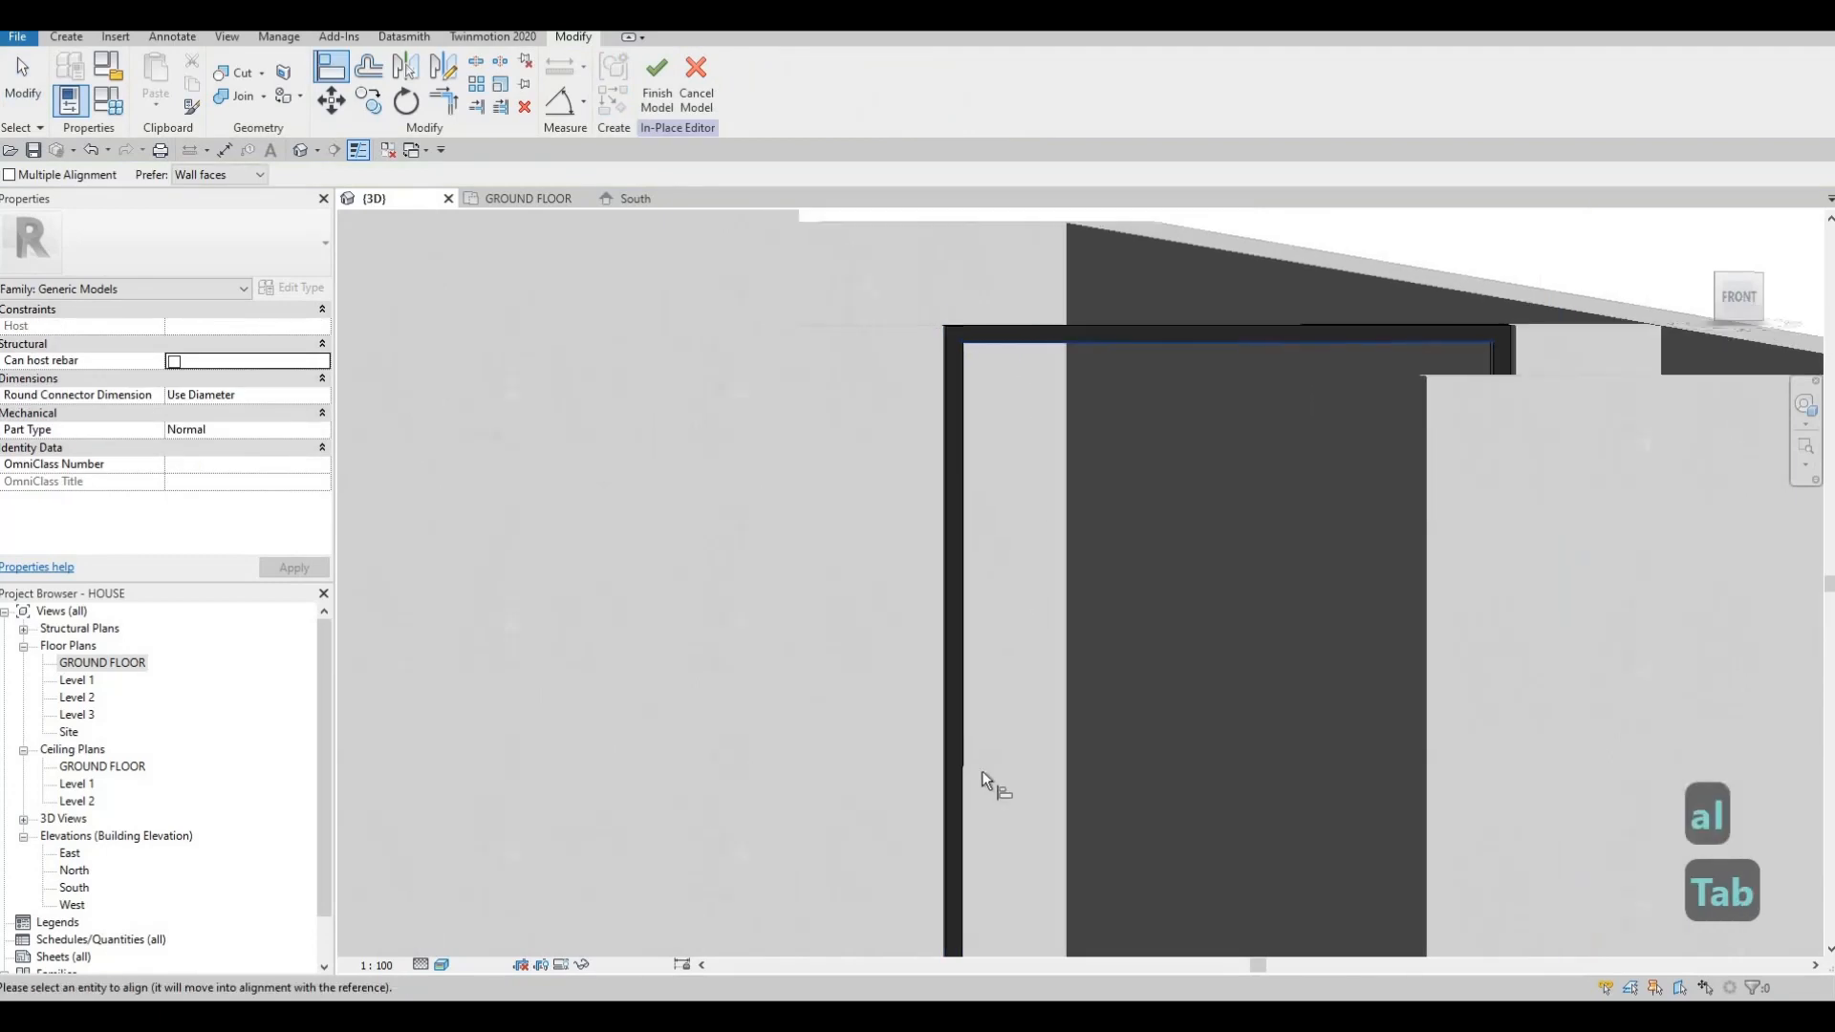
middle_click_drag(982, 773, 1002, 882, "shift")
scroll(1004, 878, "up", 4)
scroll(1005, 885, "up", 3)
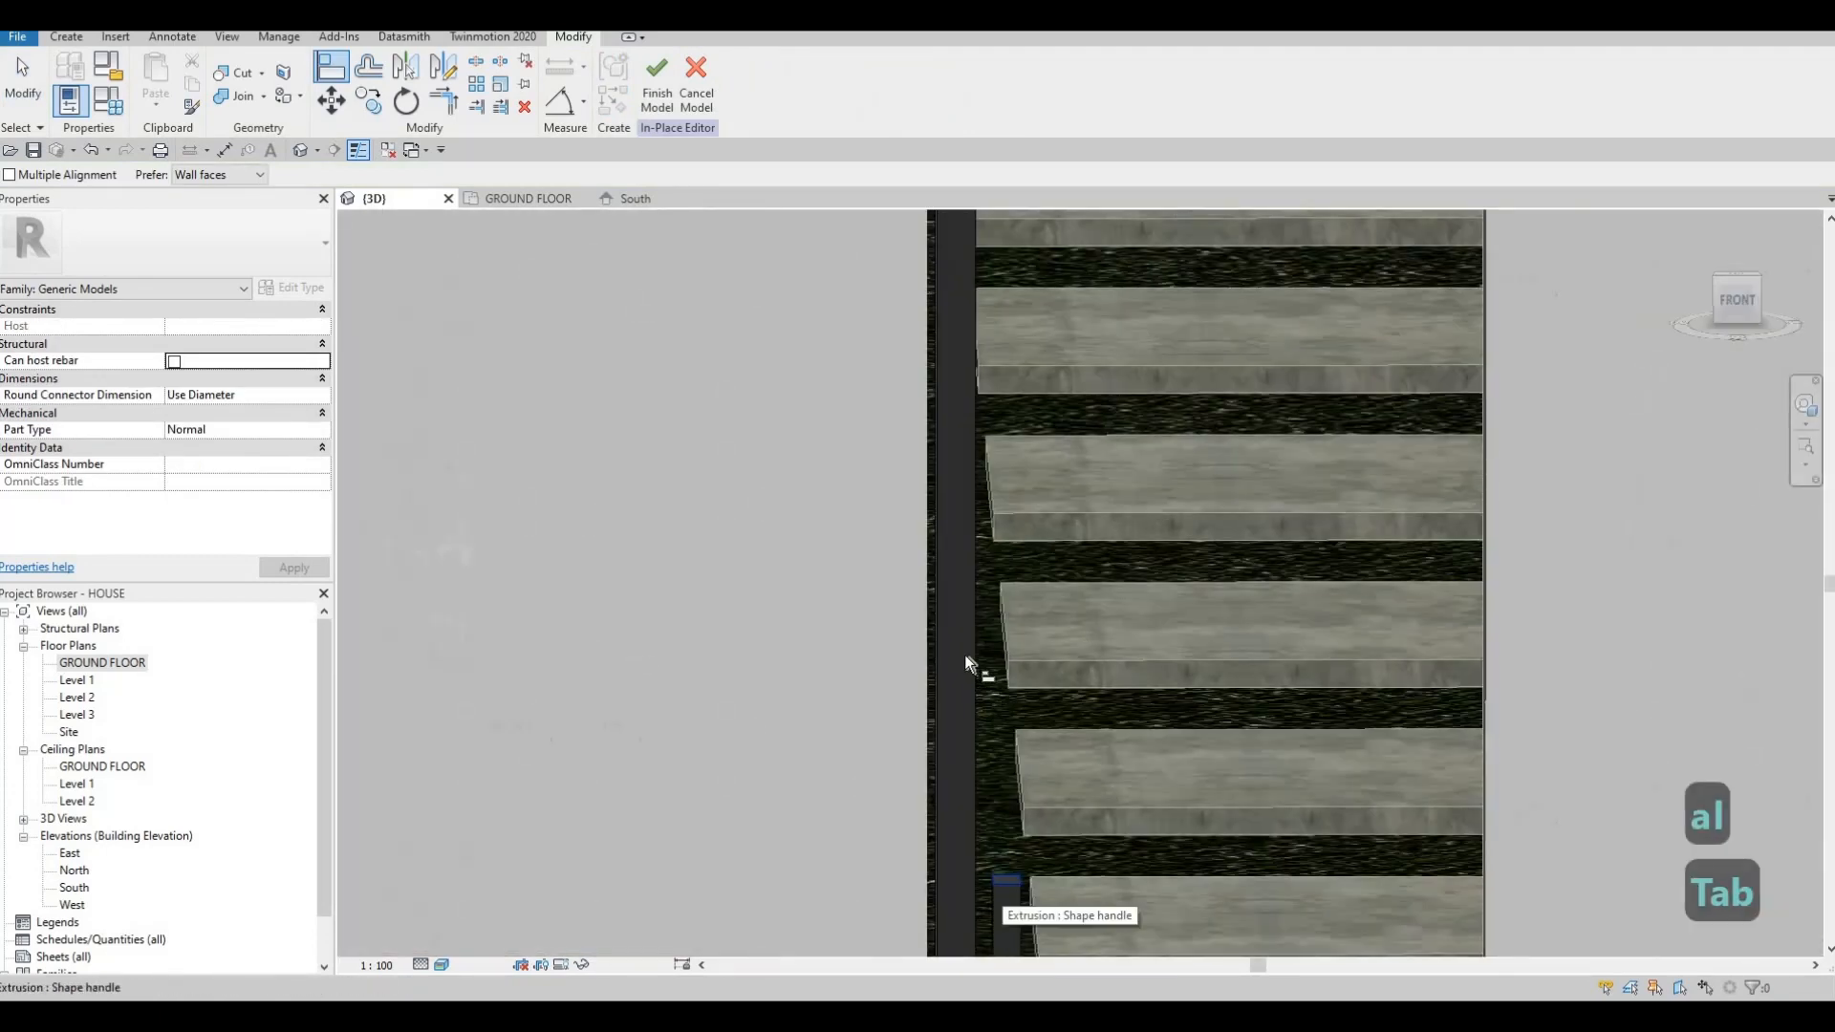
scroll(987, 653, "down", 4)
key("Escape")
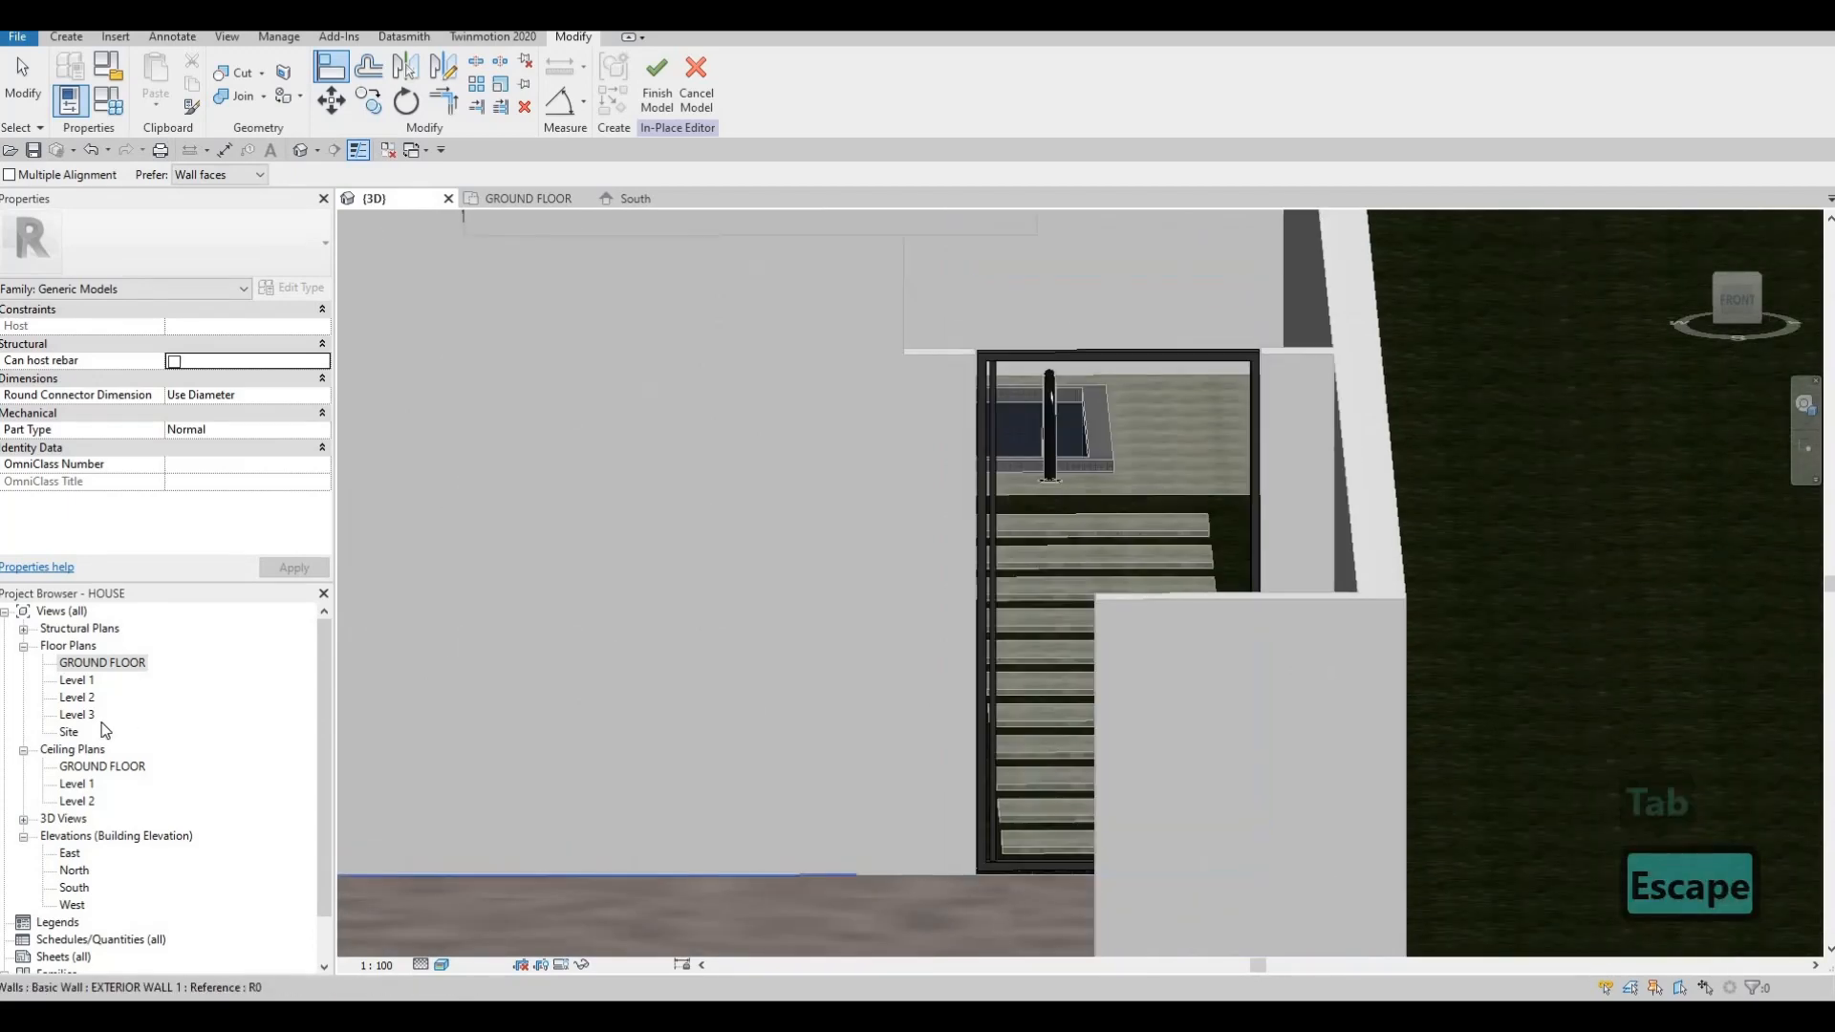
Open the GROUND FLOOR plan with the full width of the gate frame in view.
double_click(143, 662)
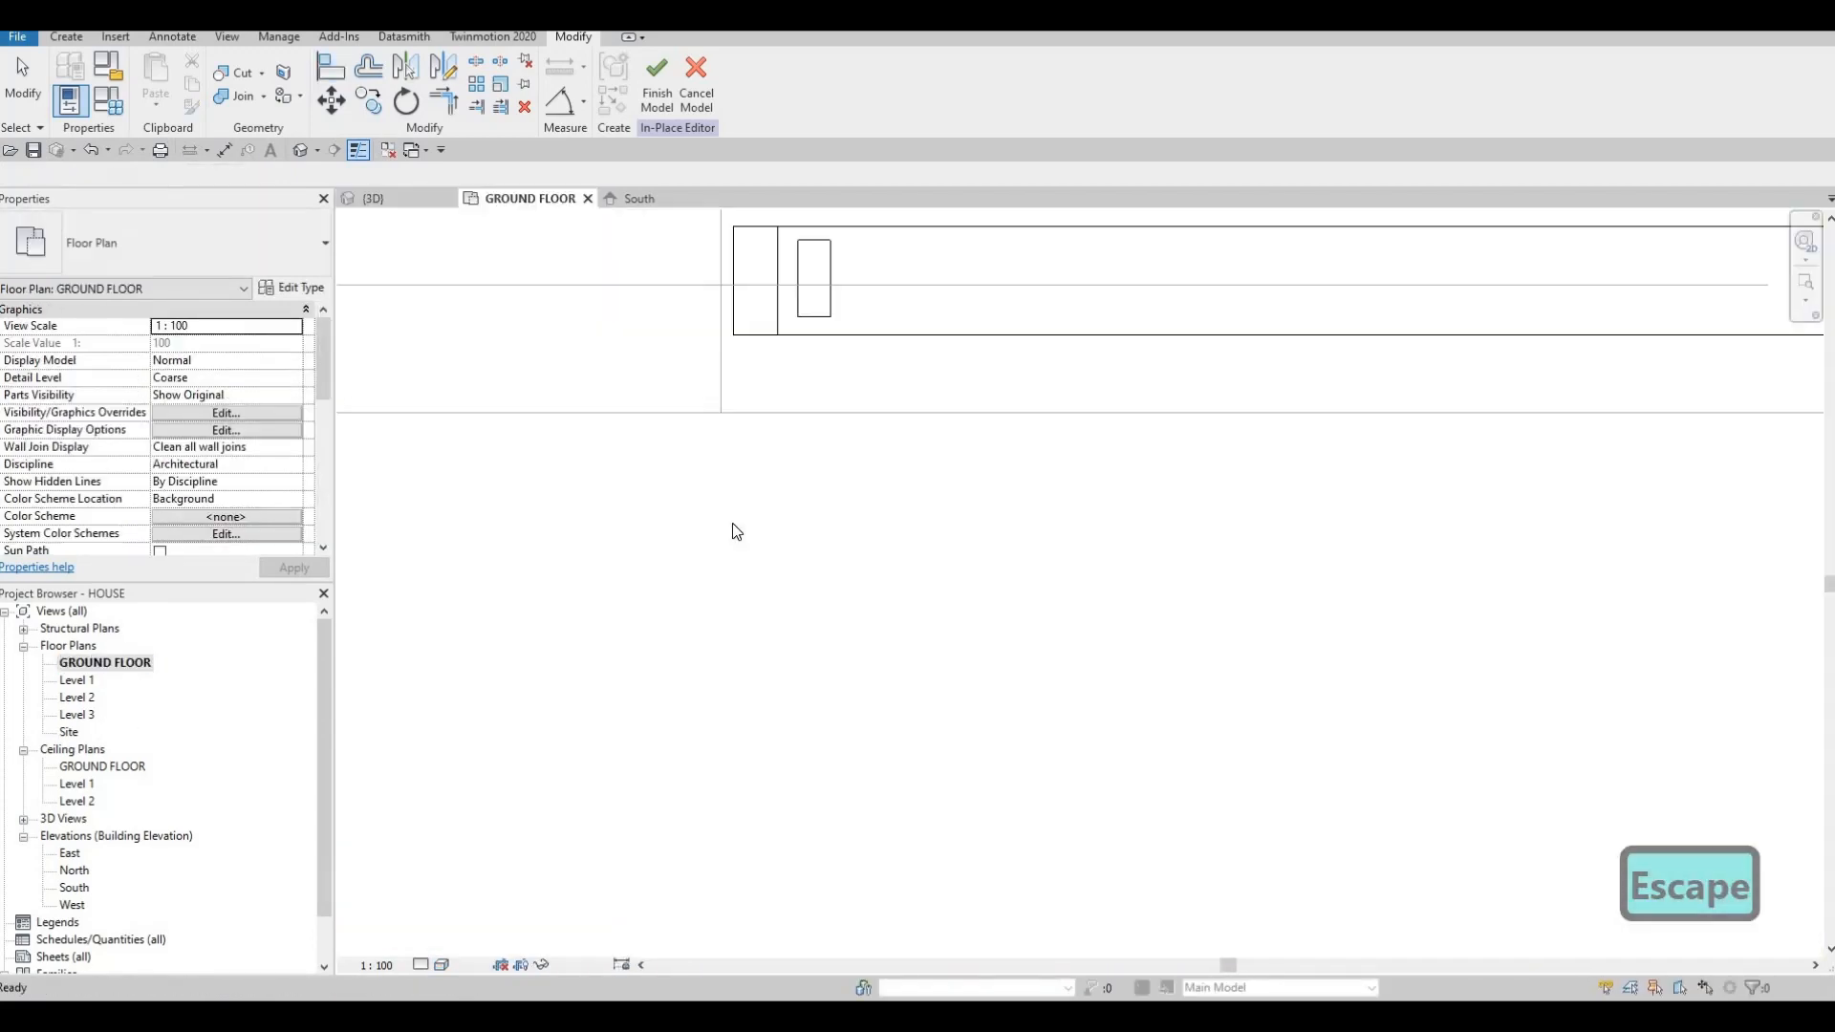
key("Escape")
scroll(831, 574, "down", 3)
scroll(851, 516, "down", 1)
key("Escape")
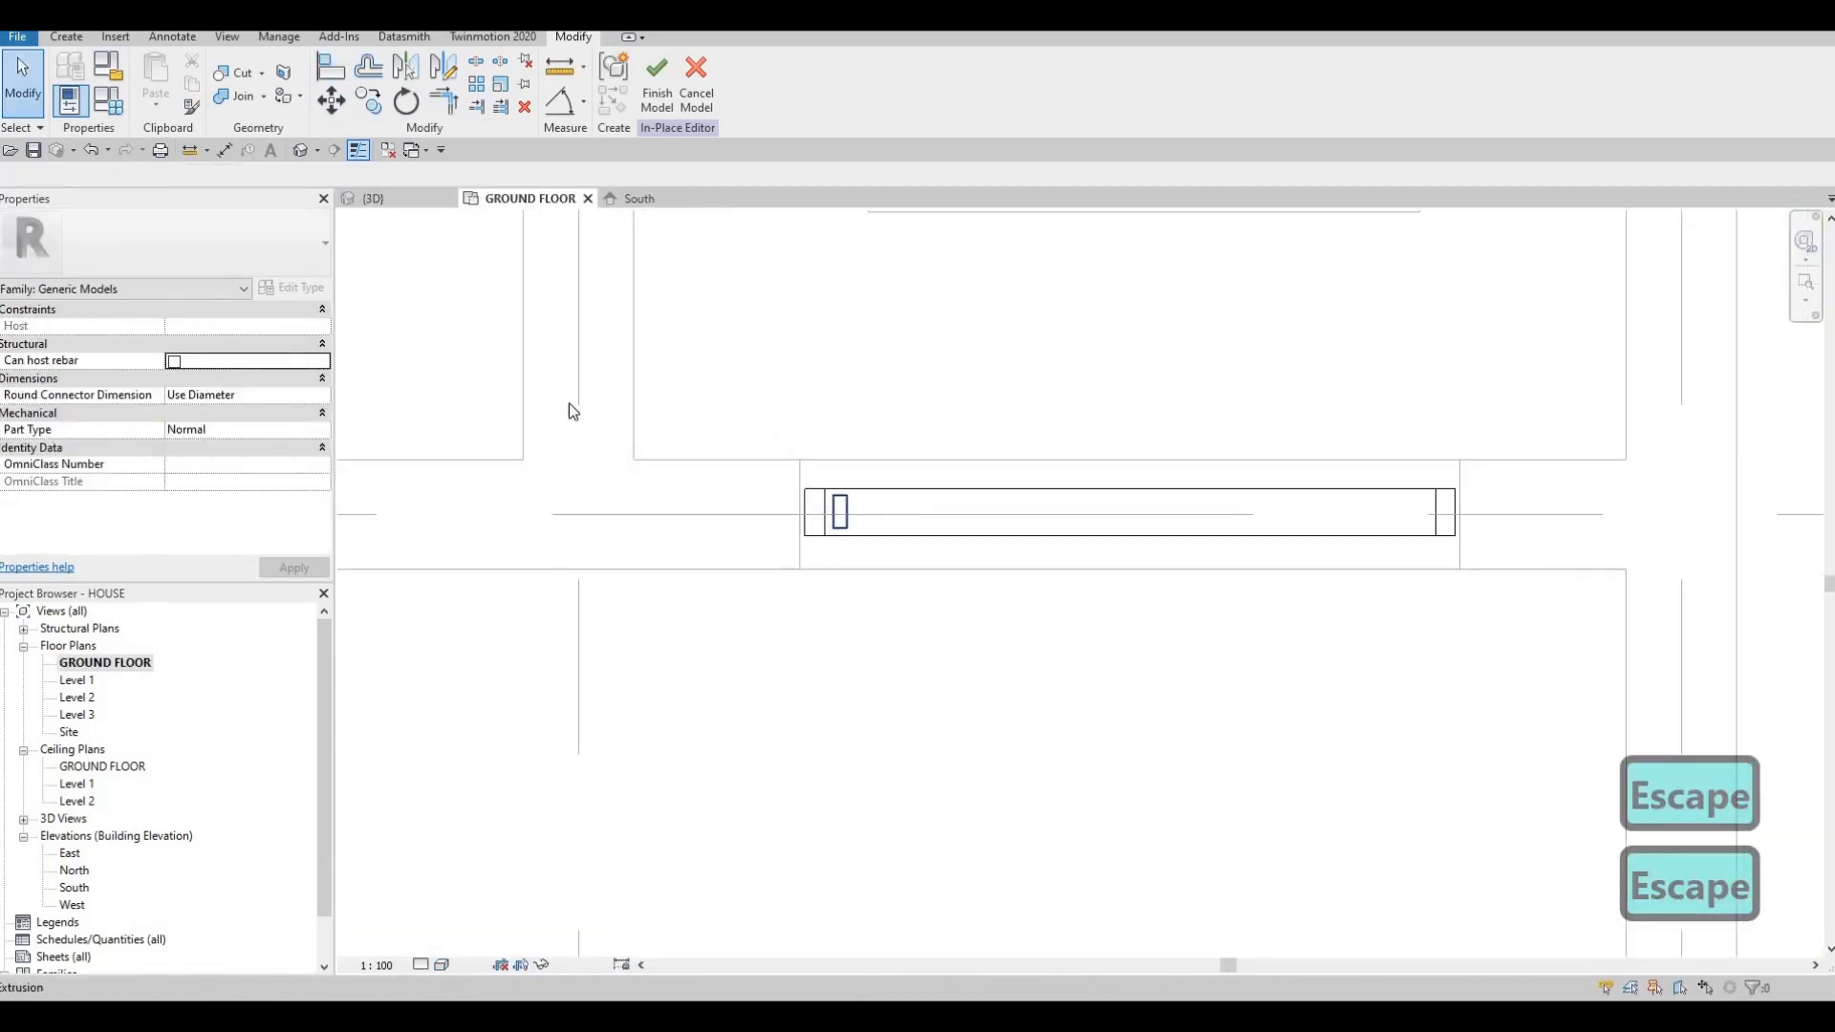
Try to array the bar across the frame with 15 members spaced to the last one, raising the count to 16.
left_click(828, 509)
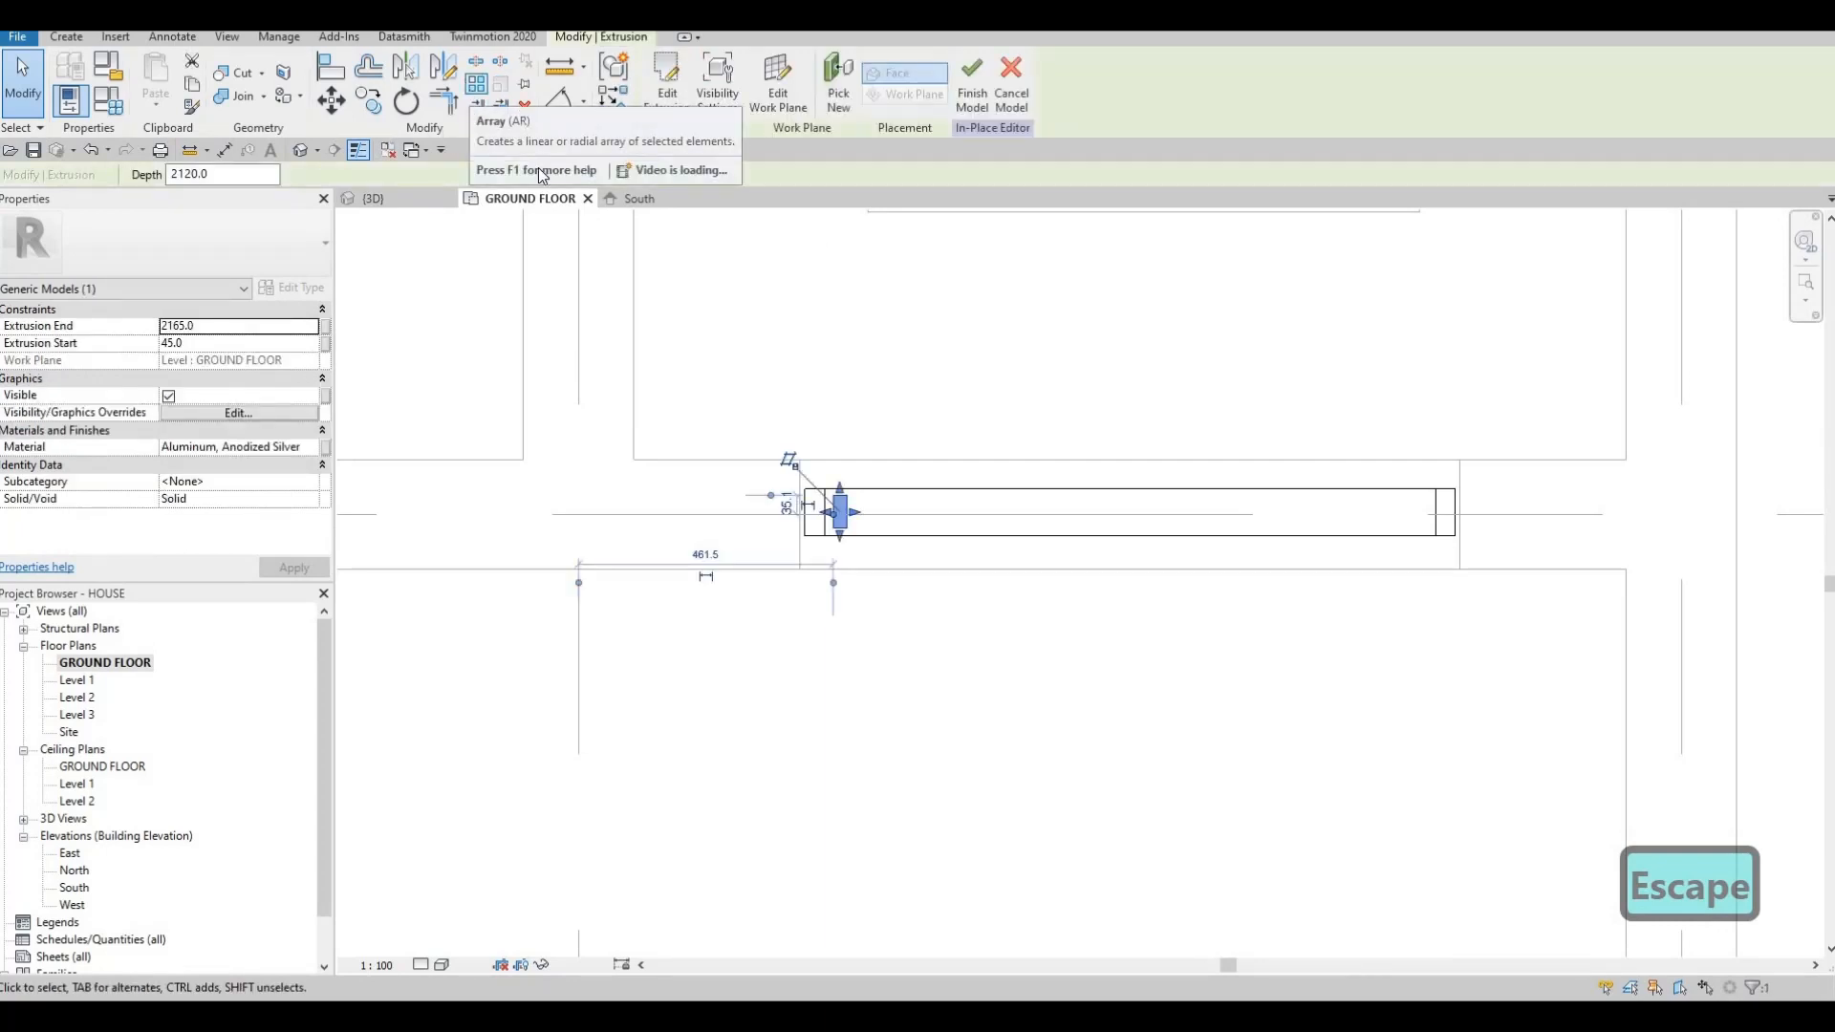
left_click(476, 88)
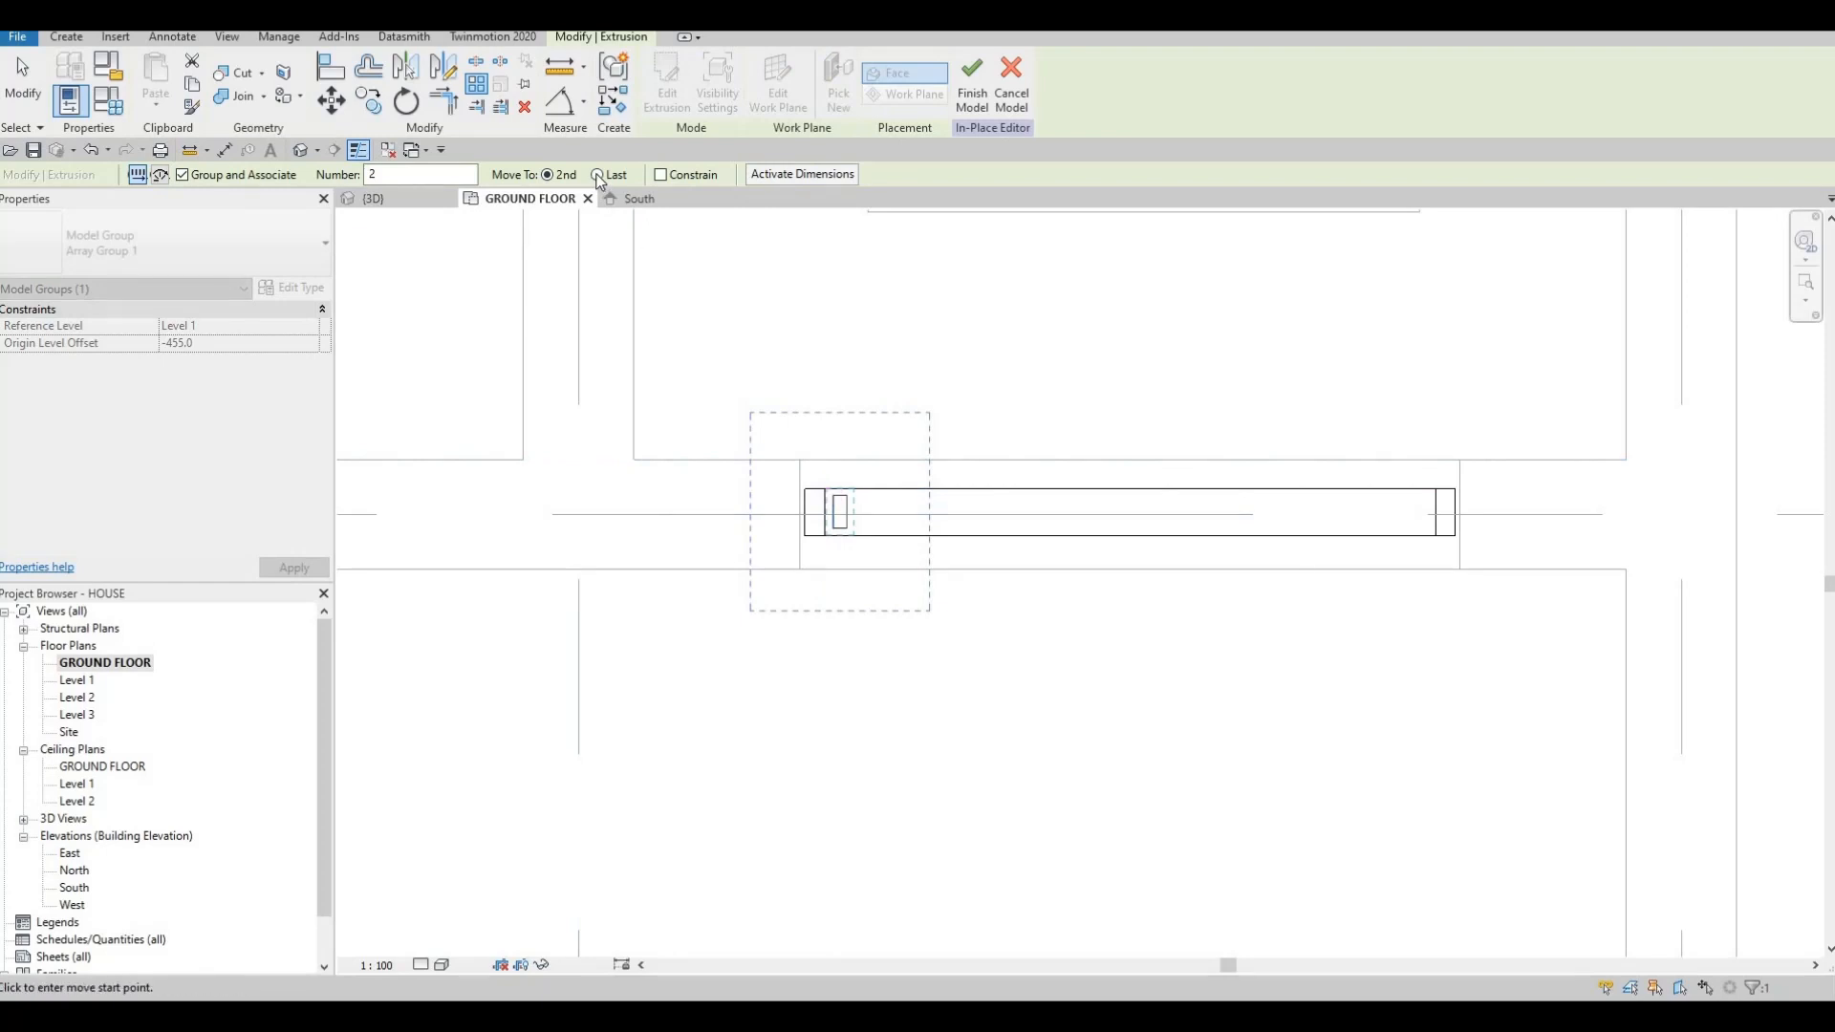
key("Tab")
type("1")
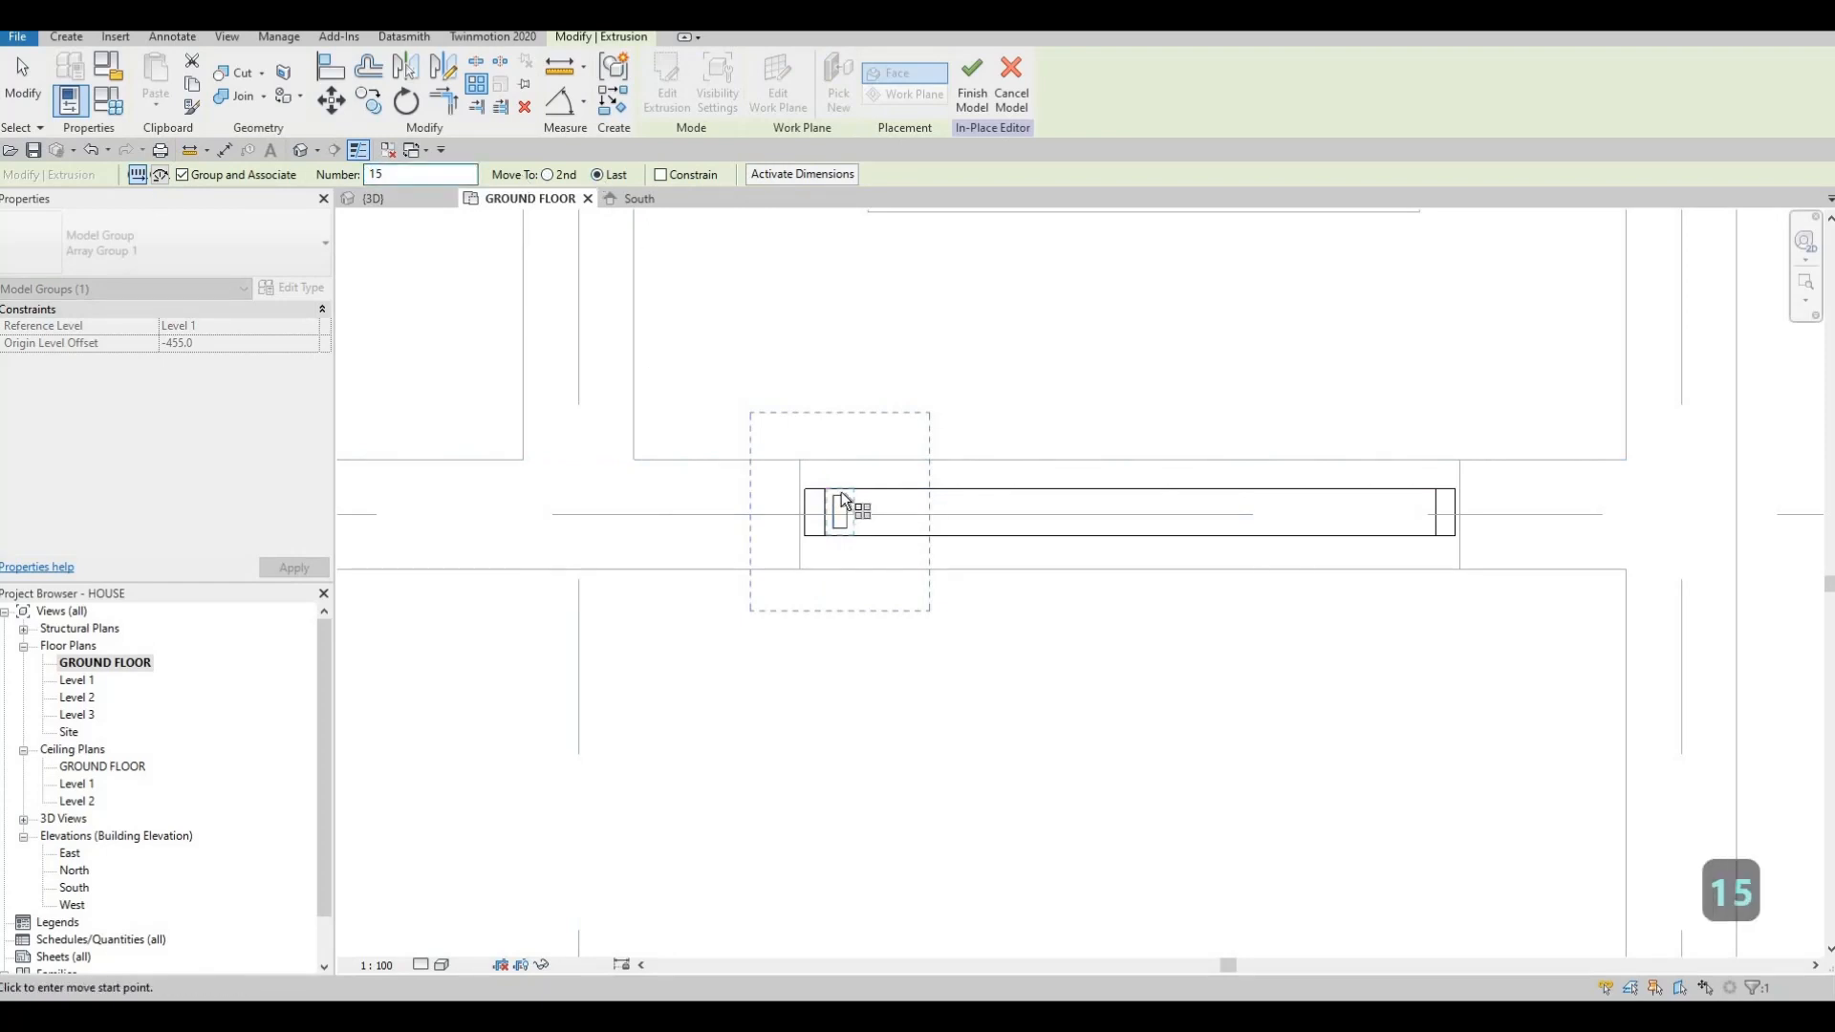
left_click(847, 496)
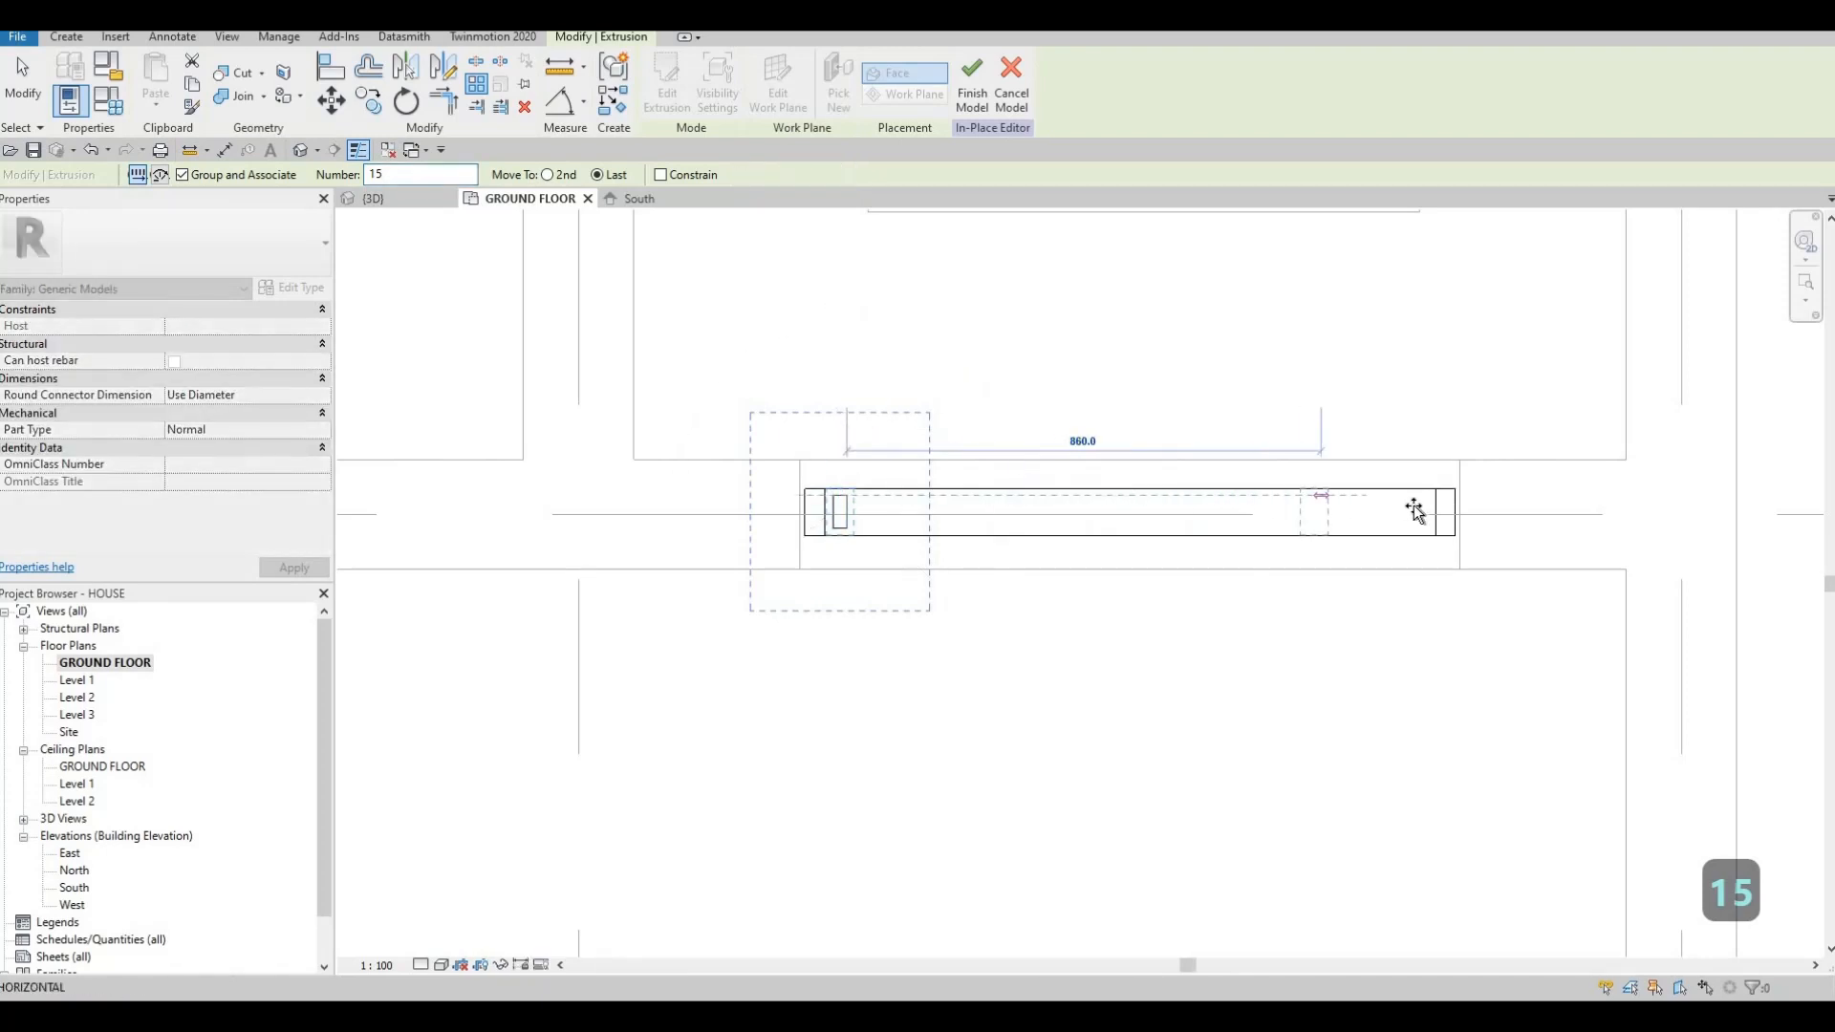
left_click(1322, 582)
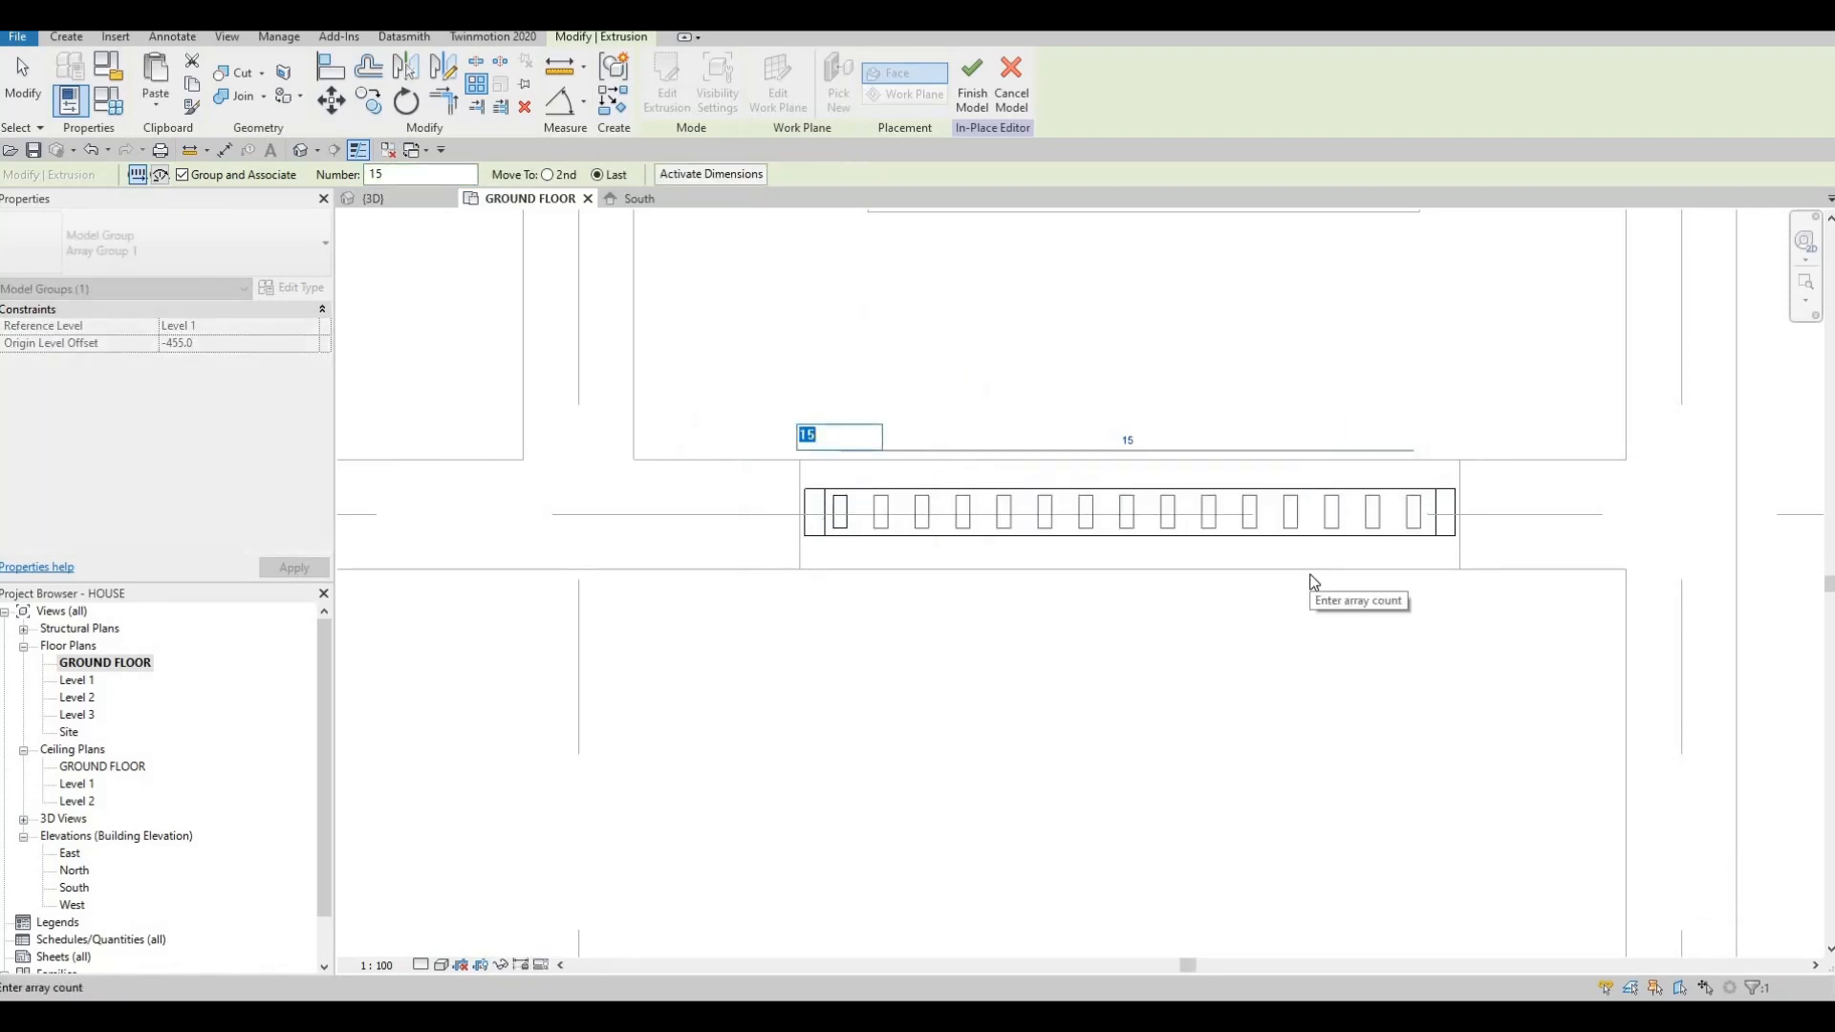
key("Right")
key("Right")
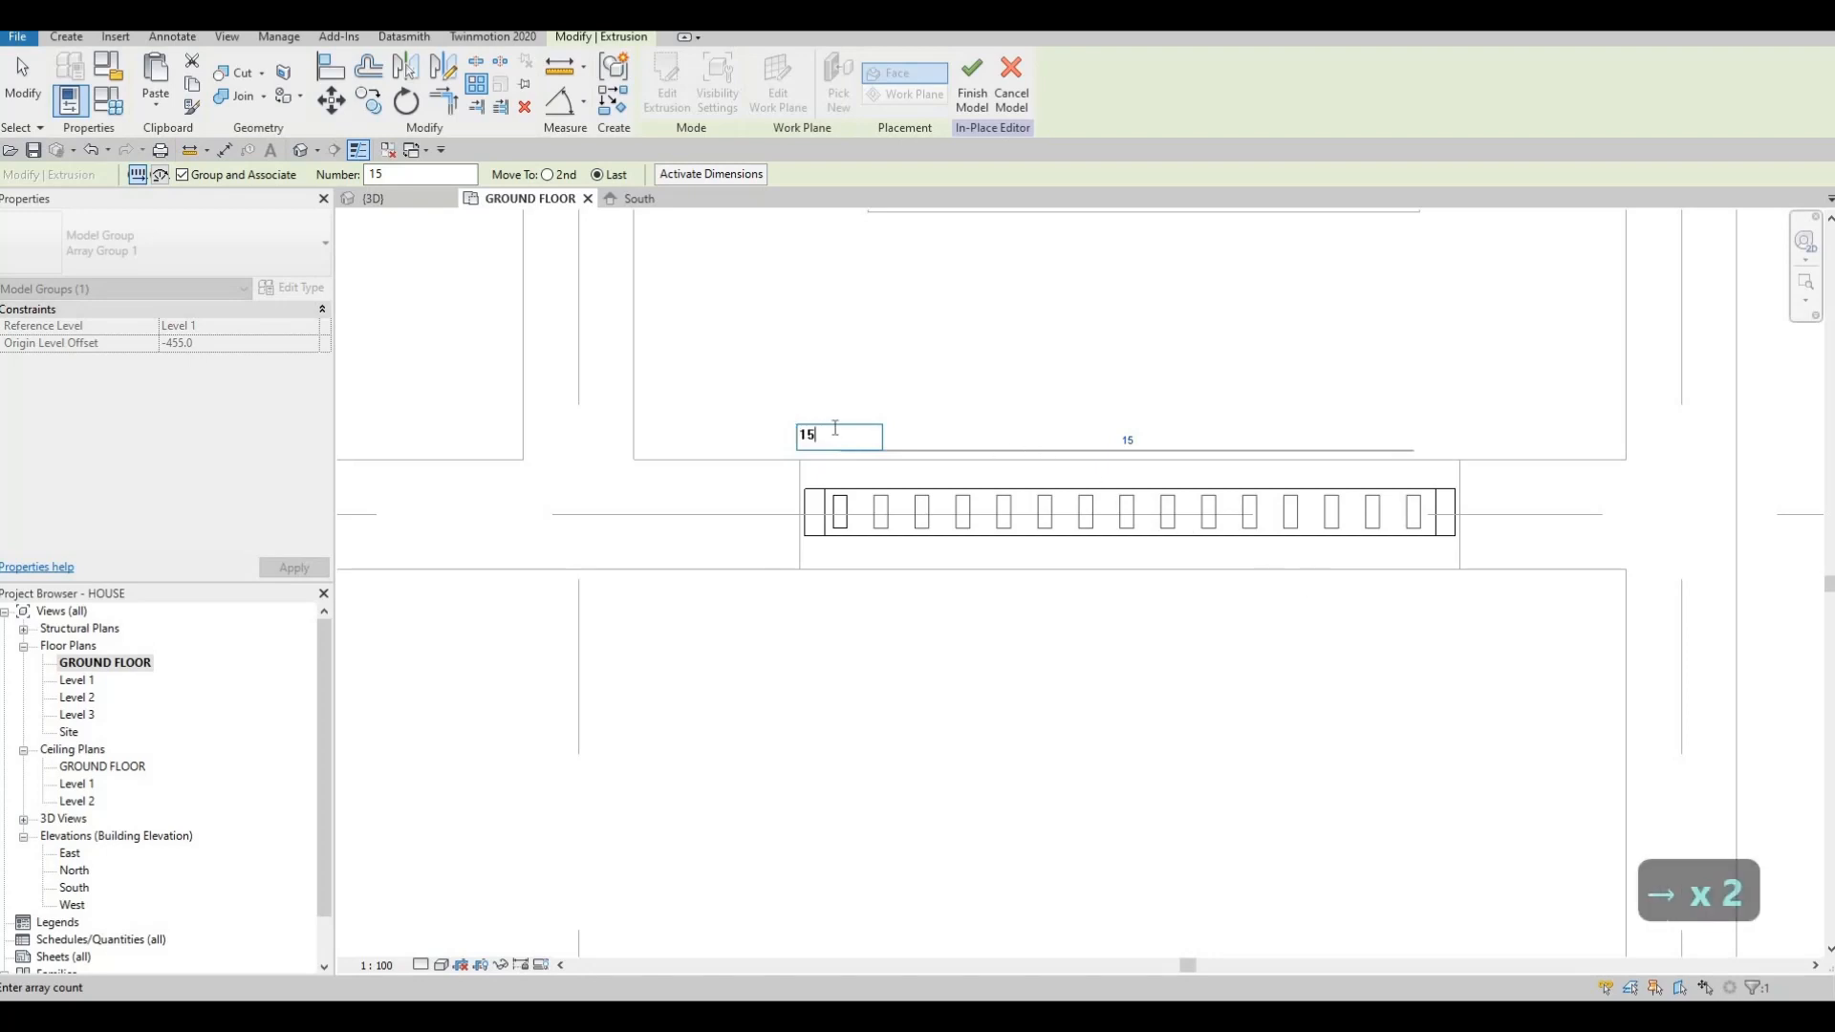
left_click(696, 424)
type("1")
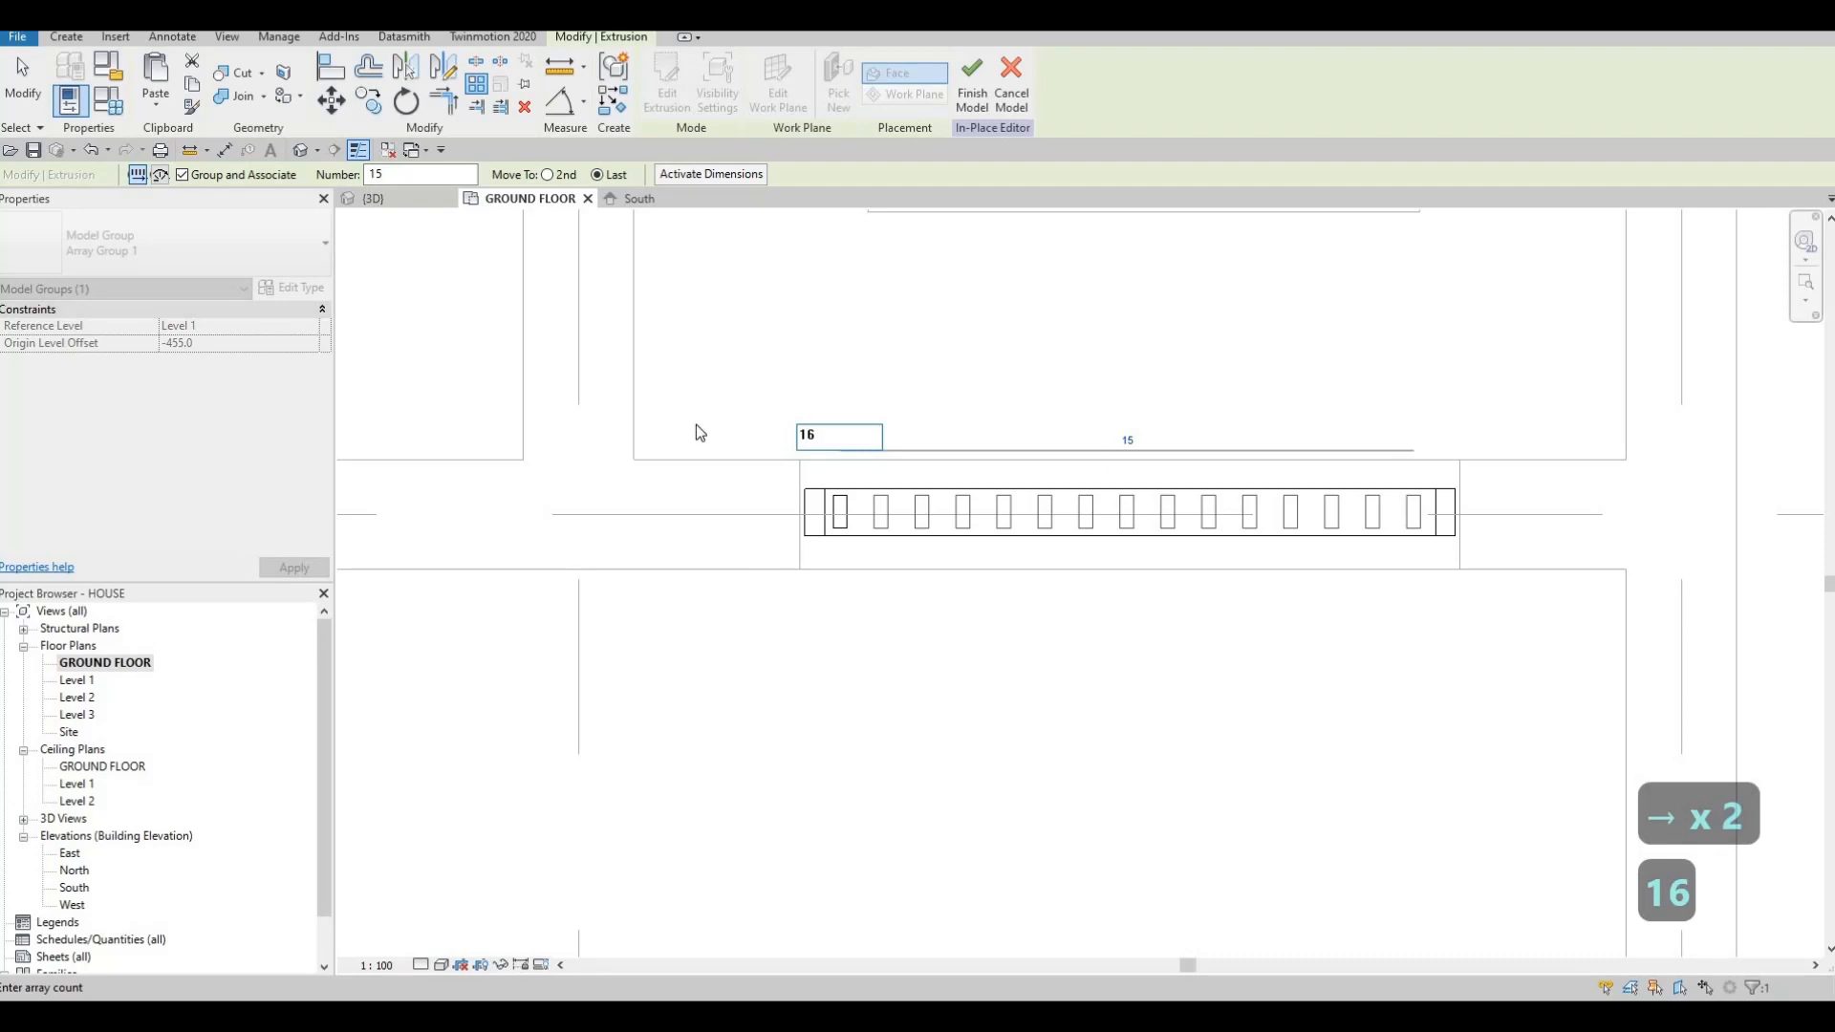
type("6")
key("Return")
key("Escape")
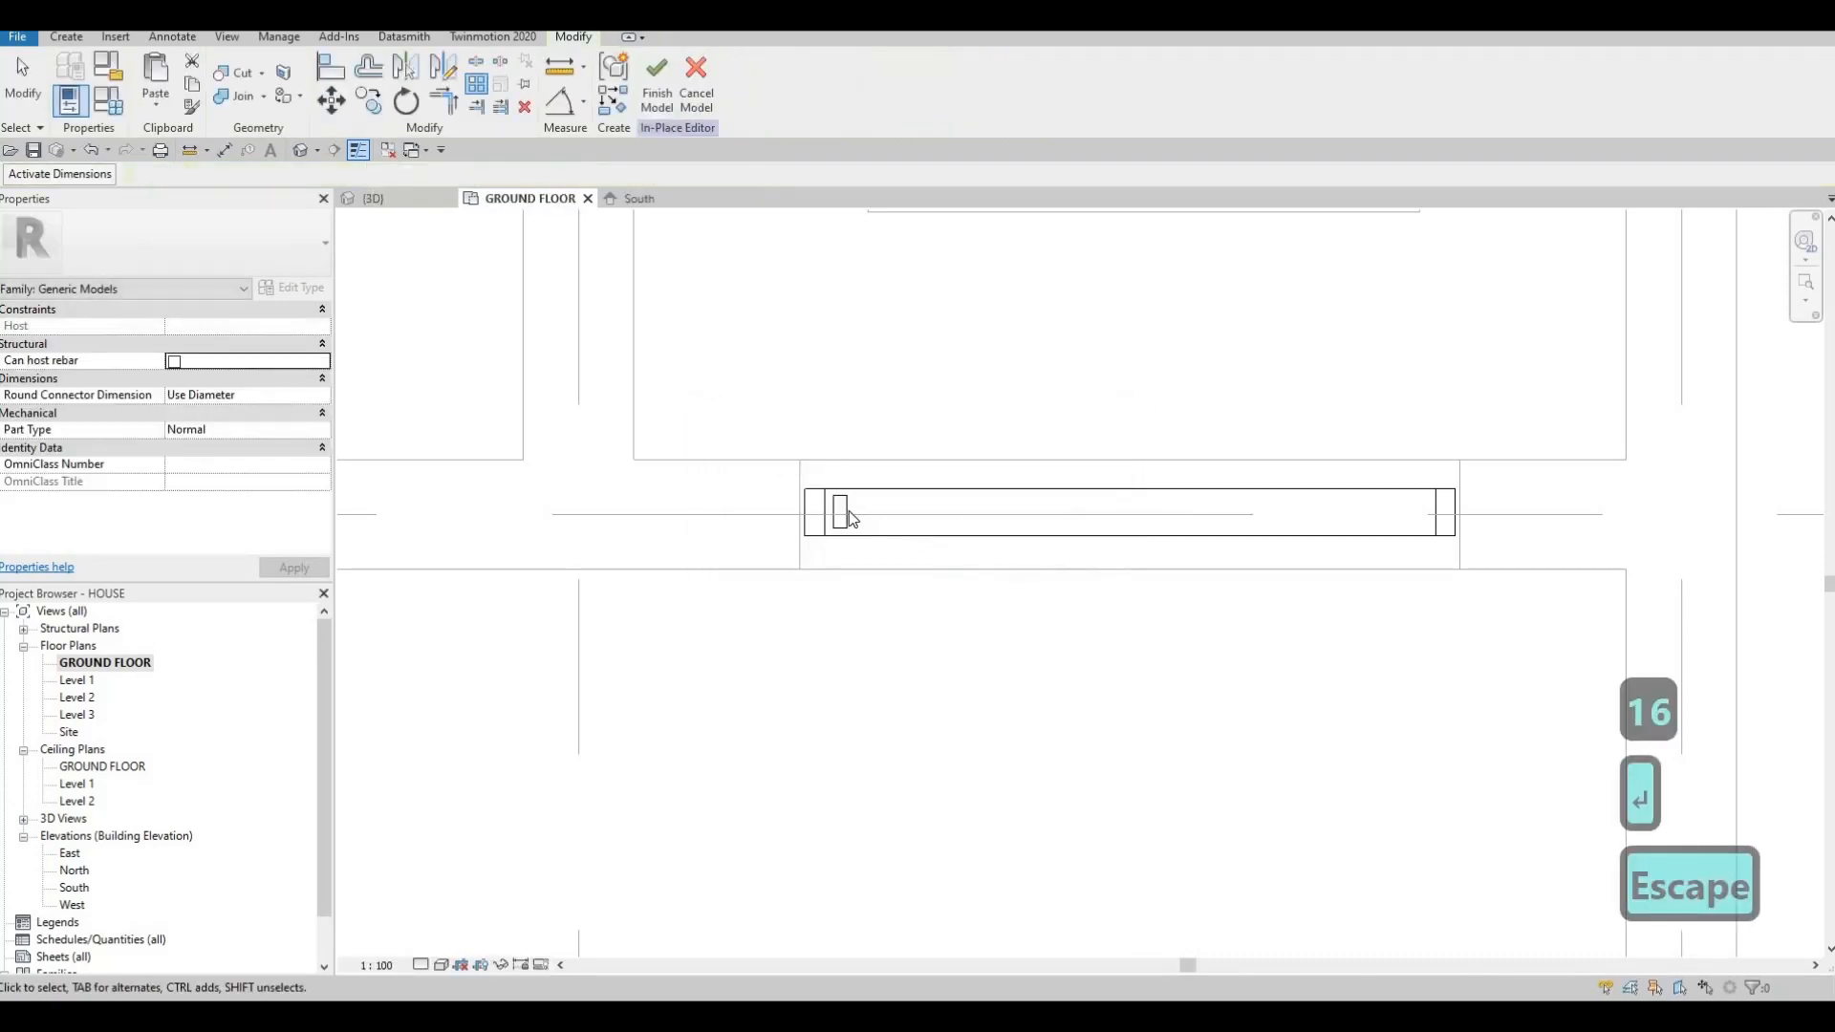
Array the bar linearly into 16 members, placing the last one just inside the frame's right jamb.
left_click(849, 514)
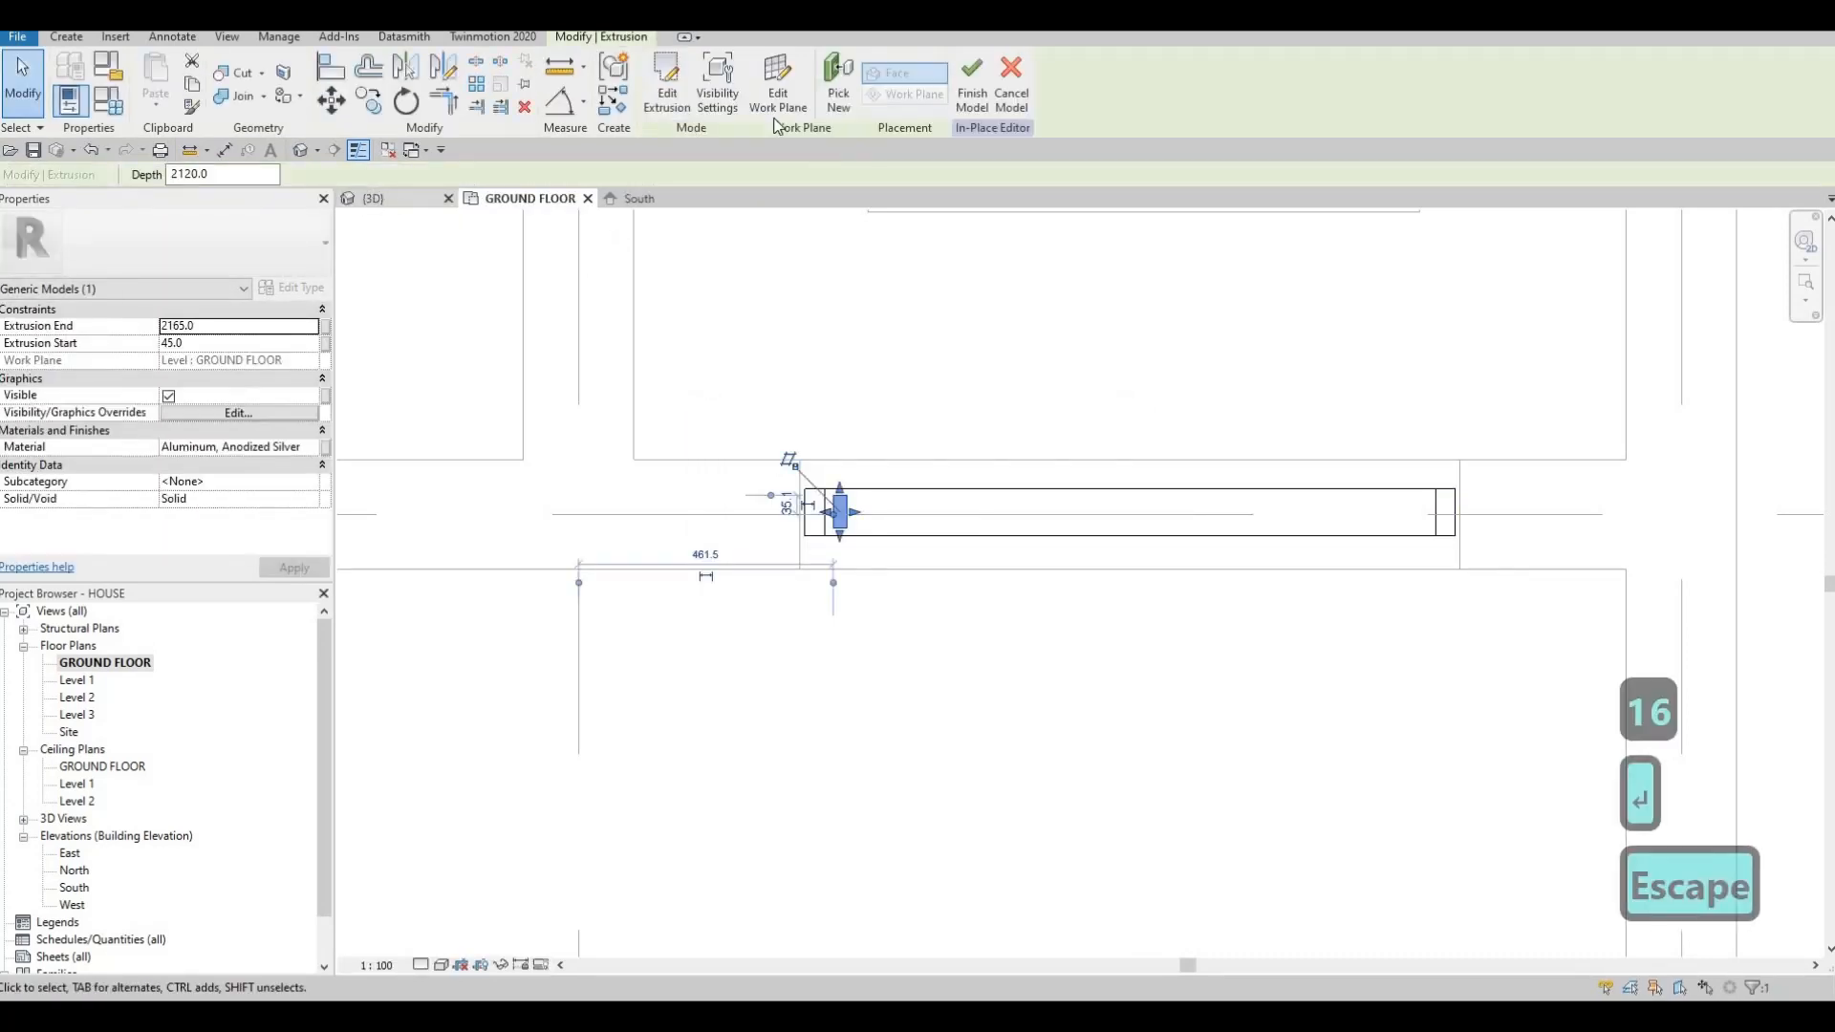
left_click(479, 93)
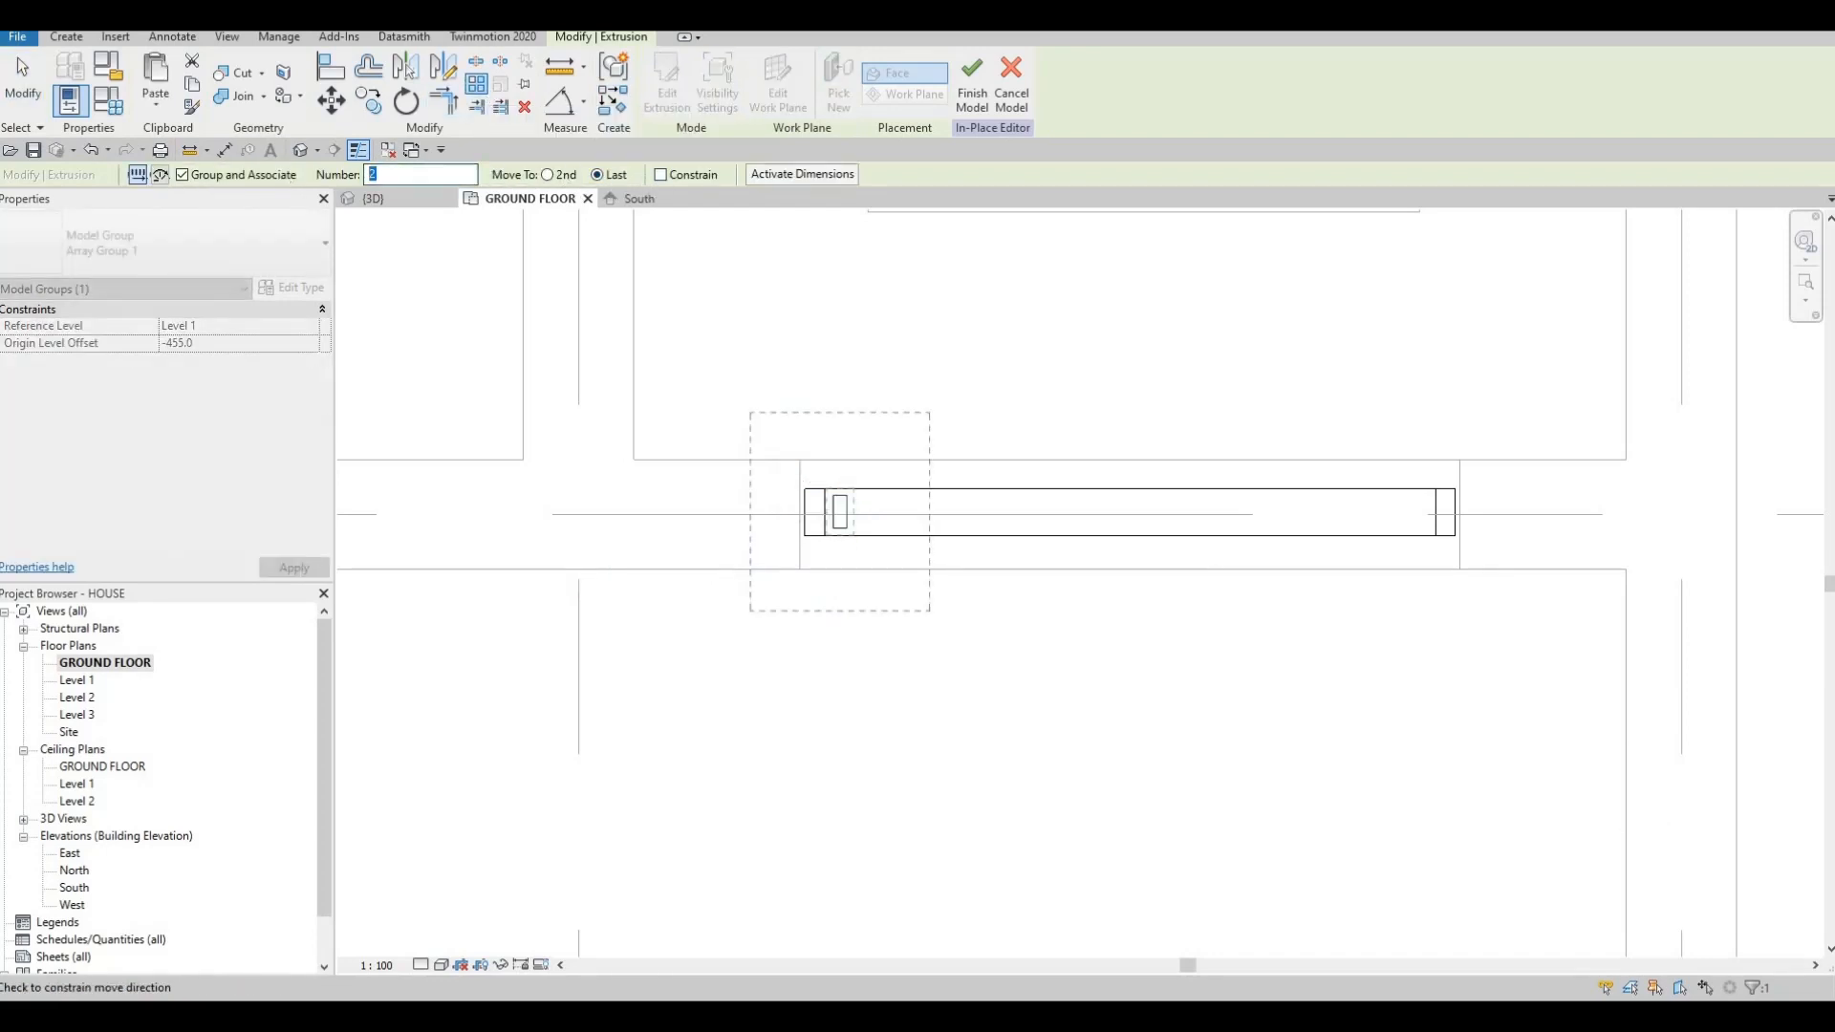
scroll(850, 487, "up", 2)
left_click(848, 473)
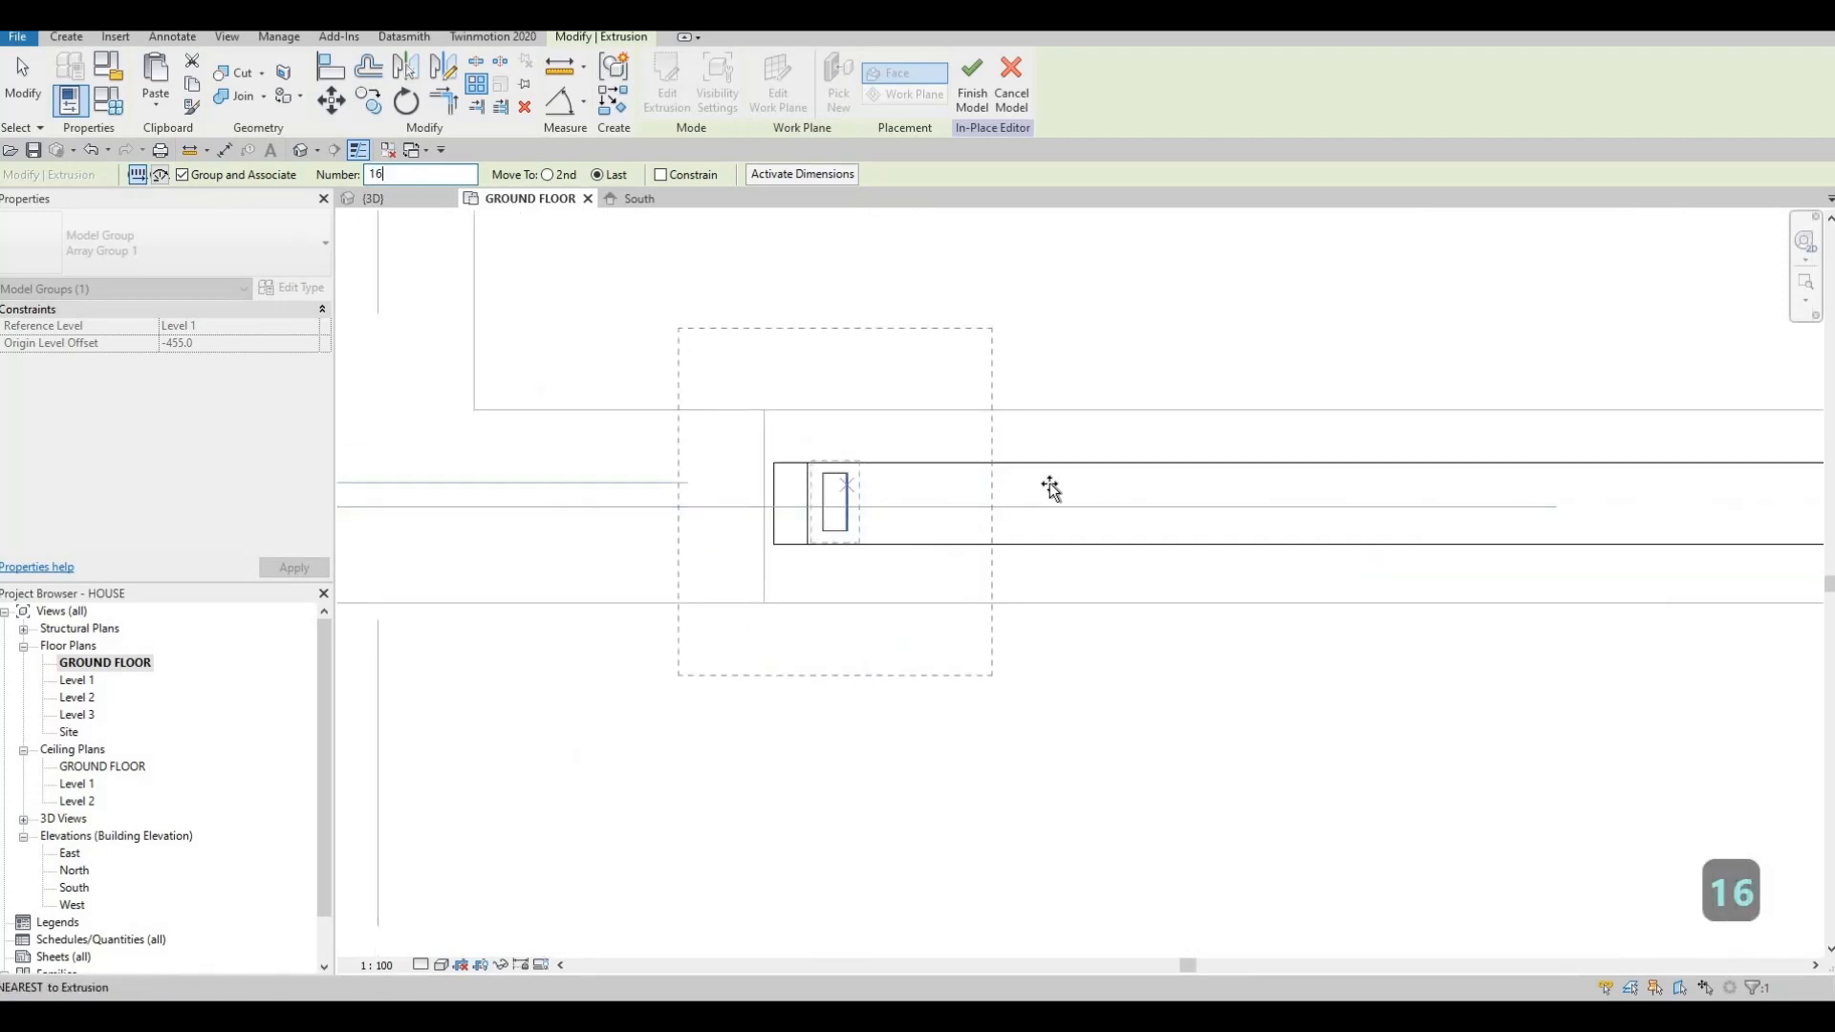
scroll(1242, 492, "down", 1)
middle_click_drag(1666, 492, 1366, 469)
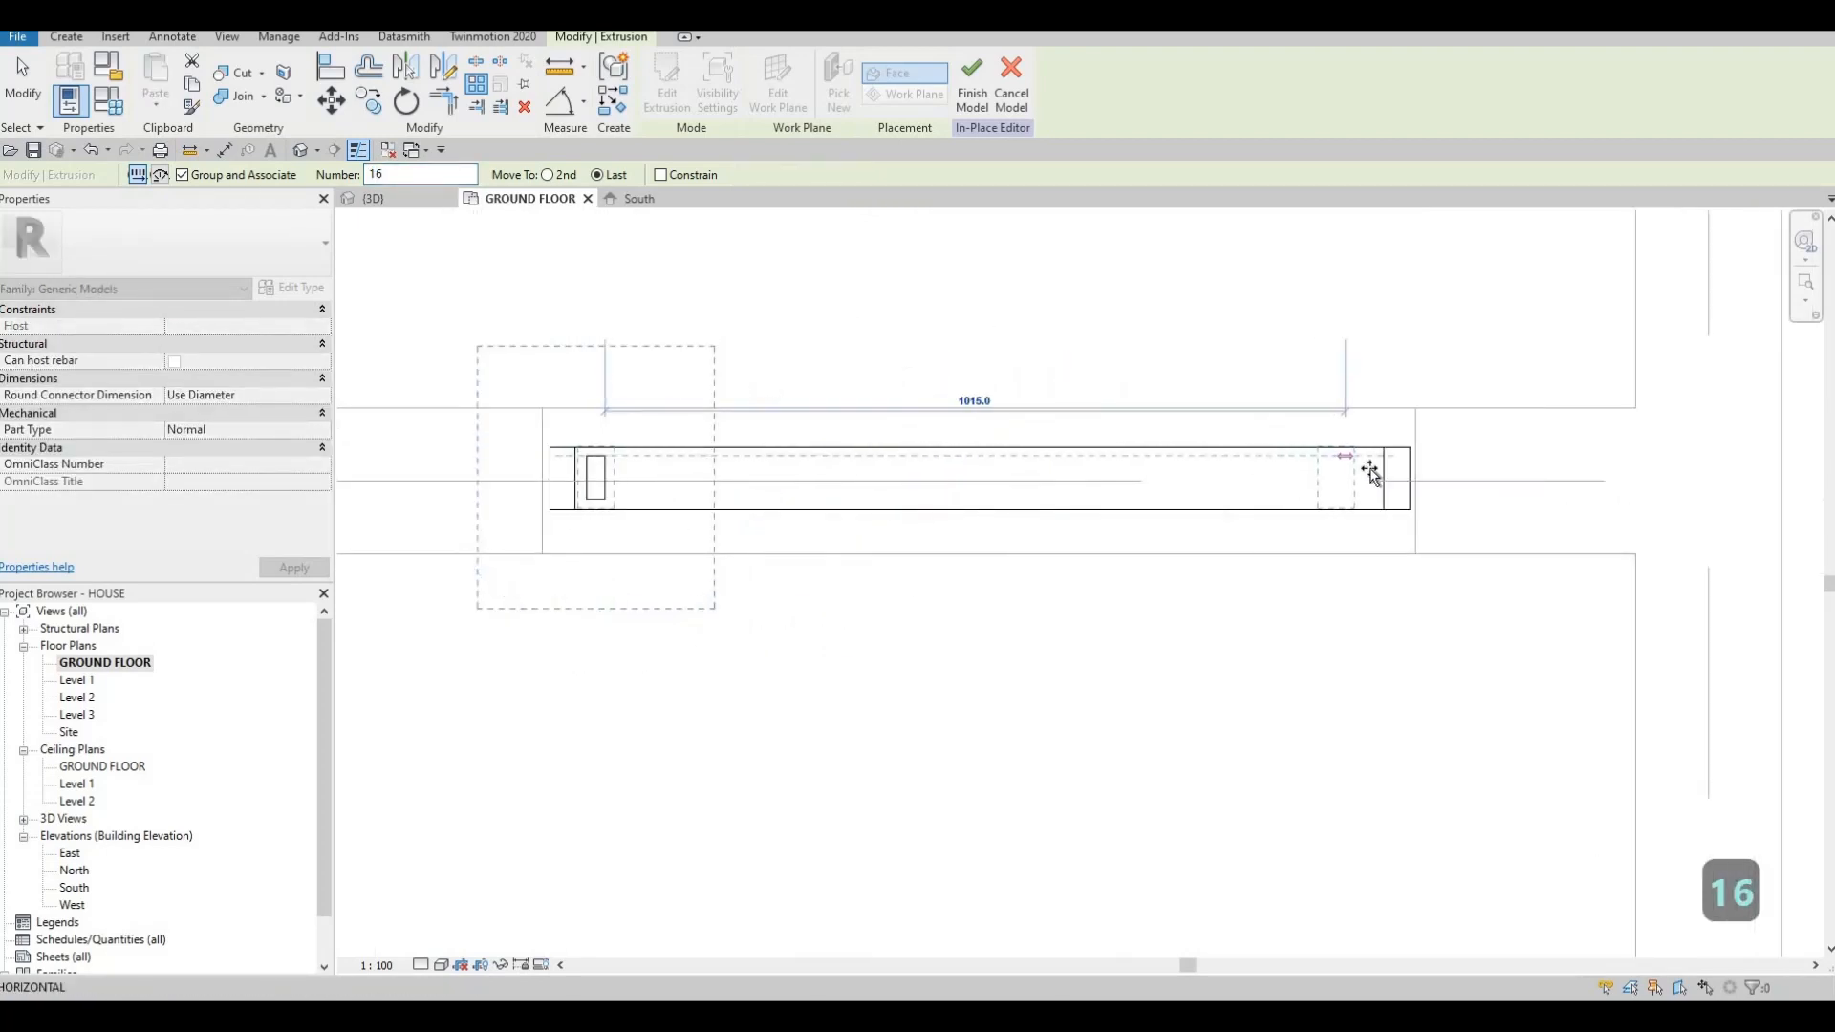
left_click(1274, 525)
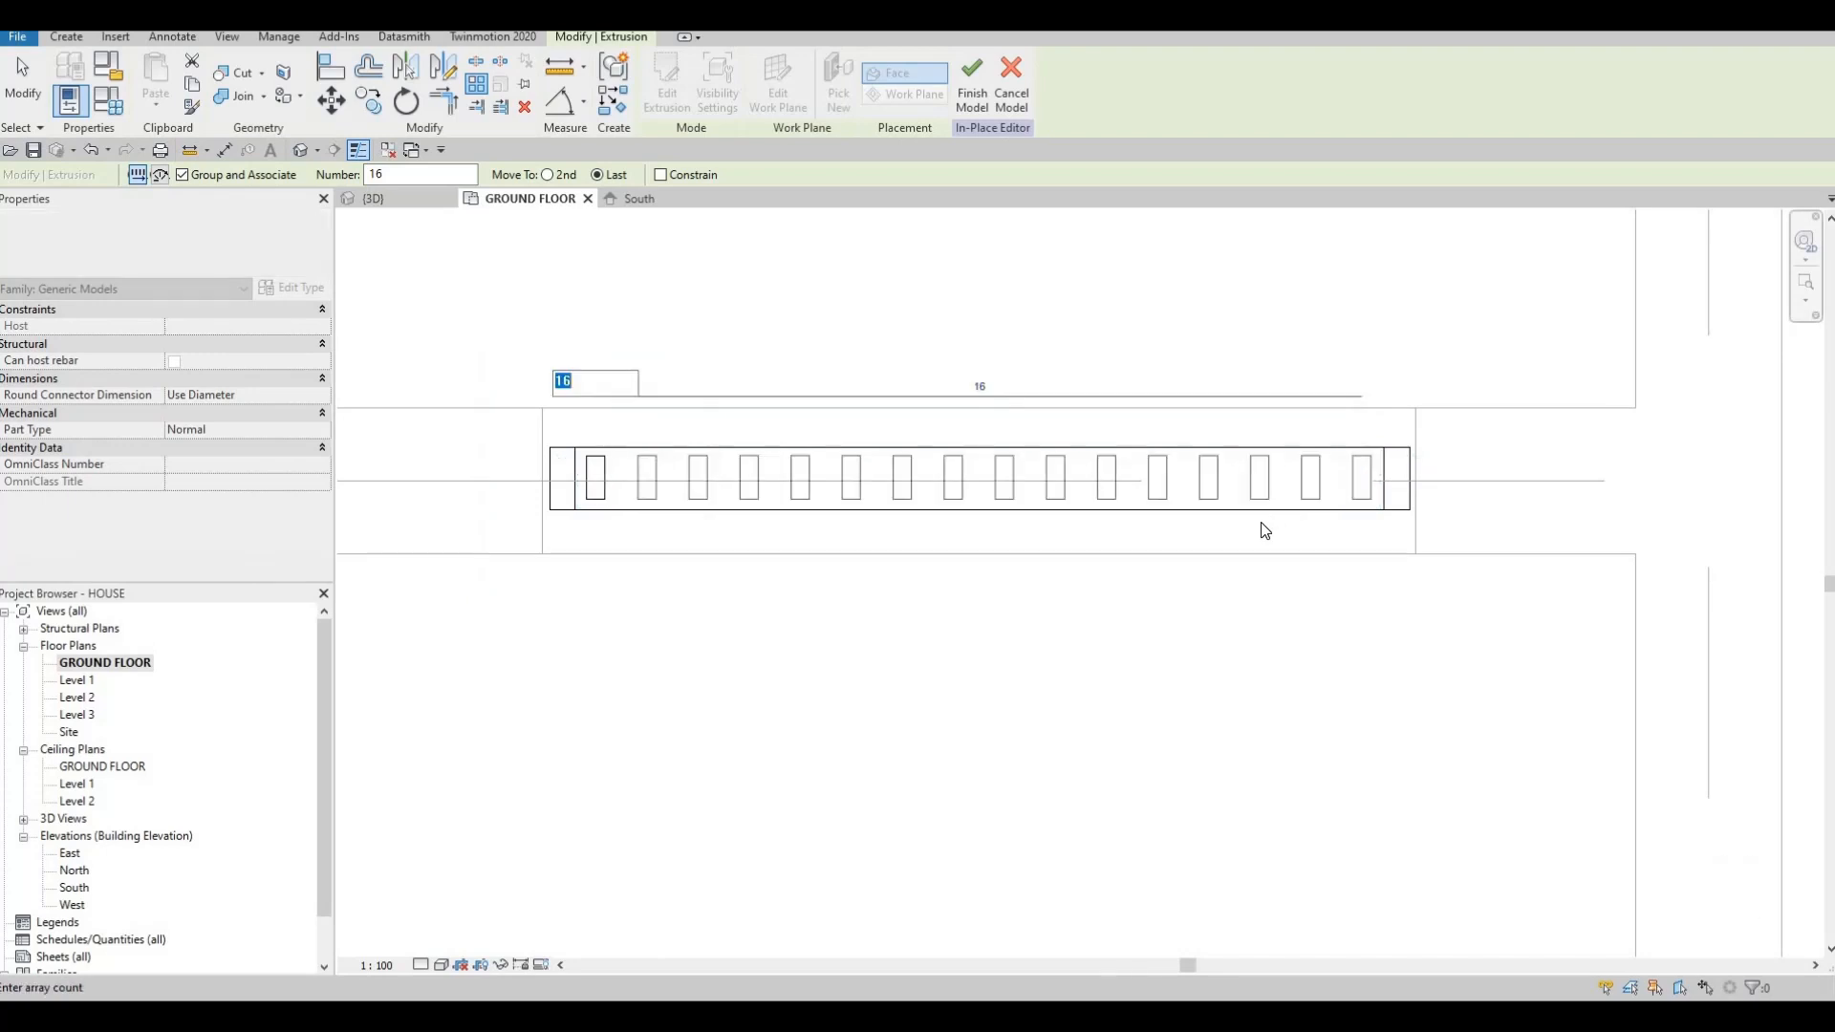
scroll(978, 333, "down", 1)
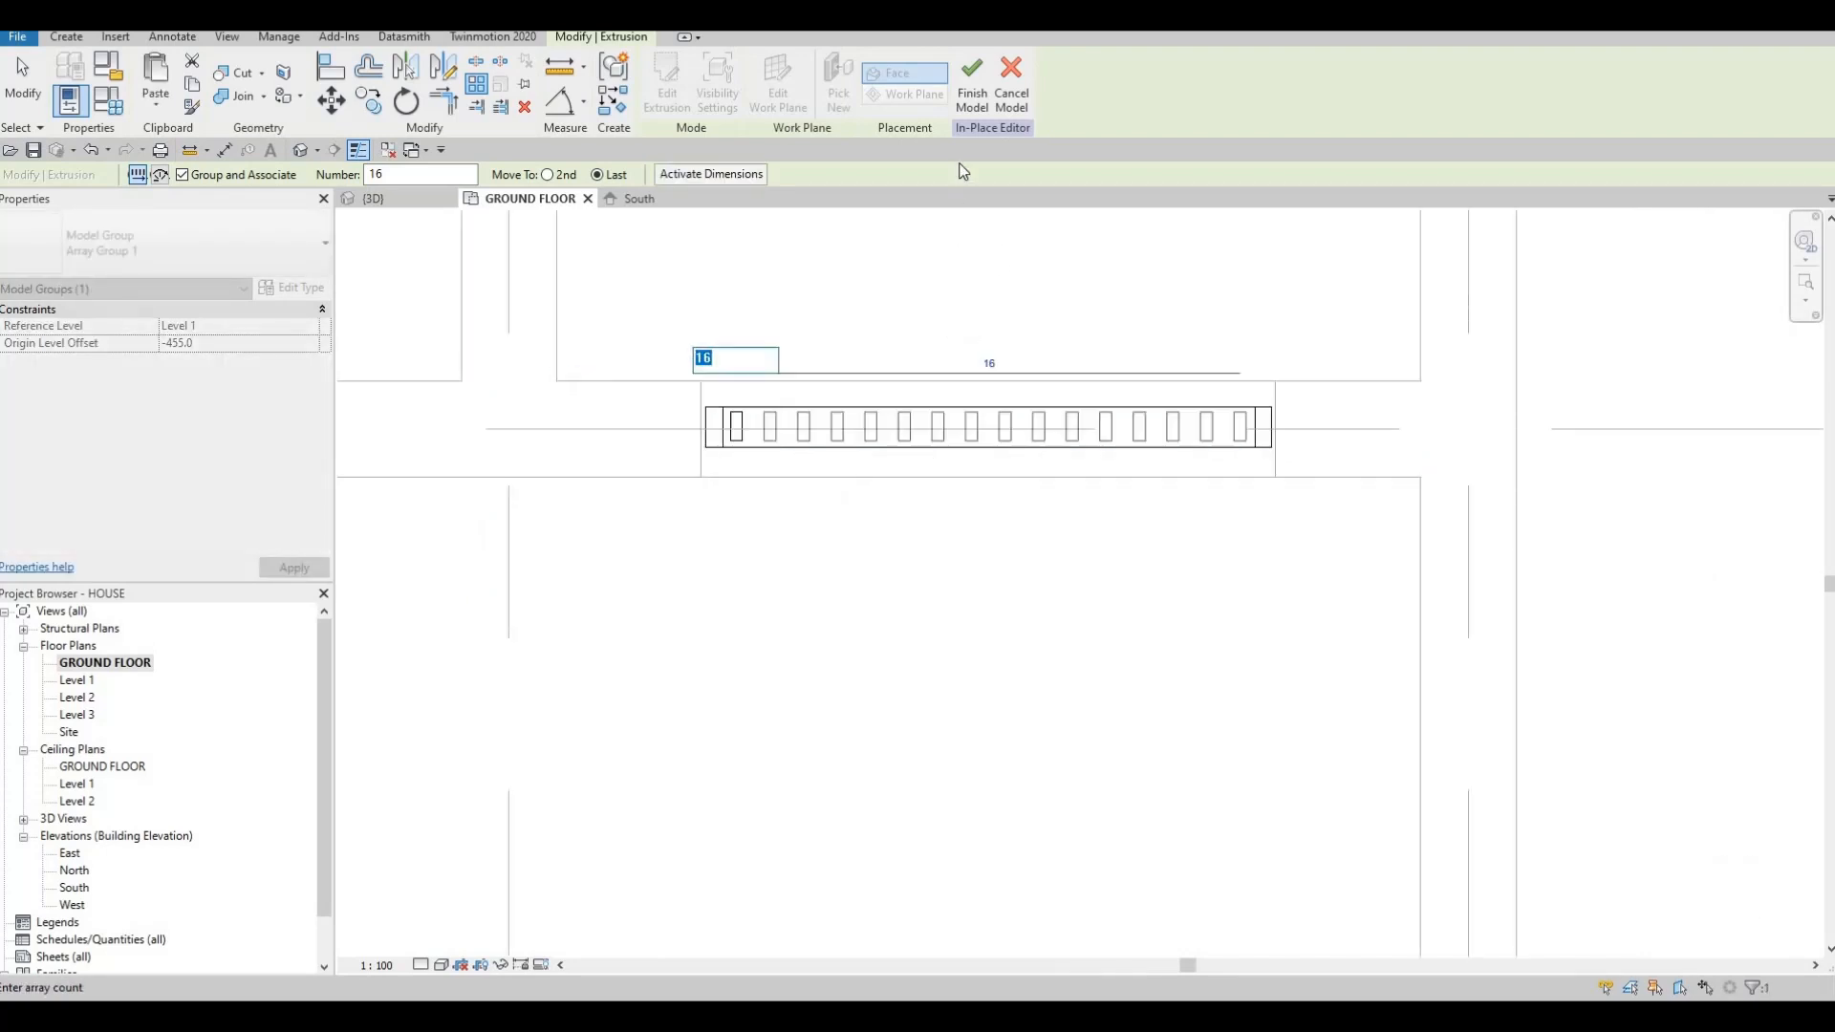
key("Return")
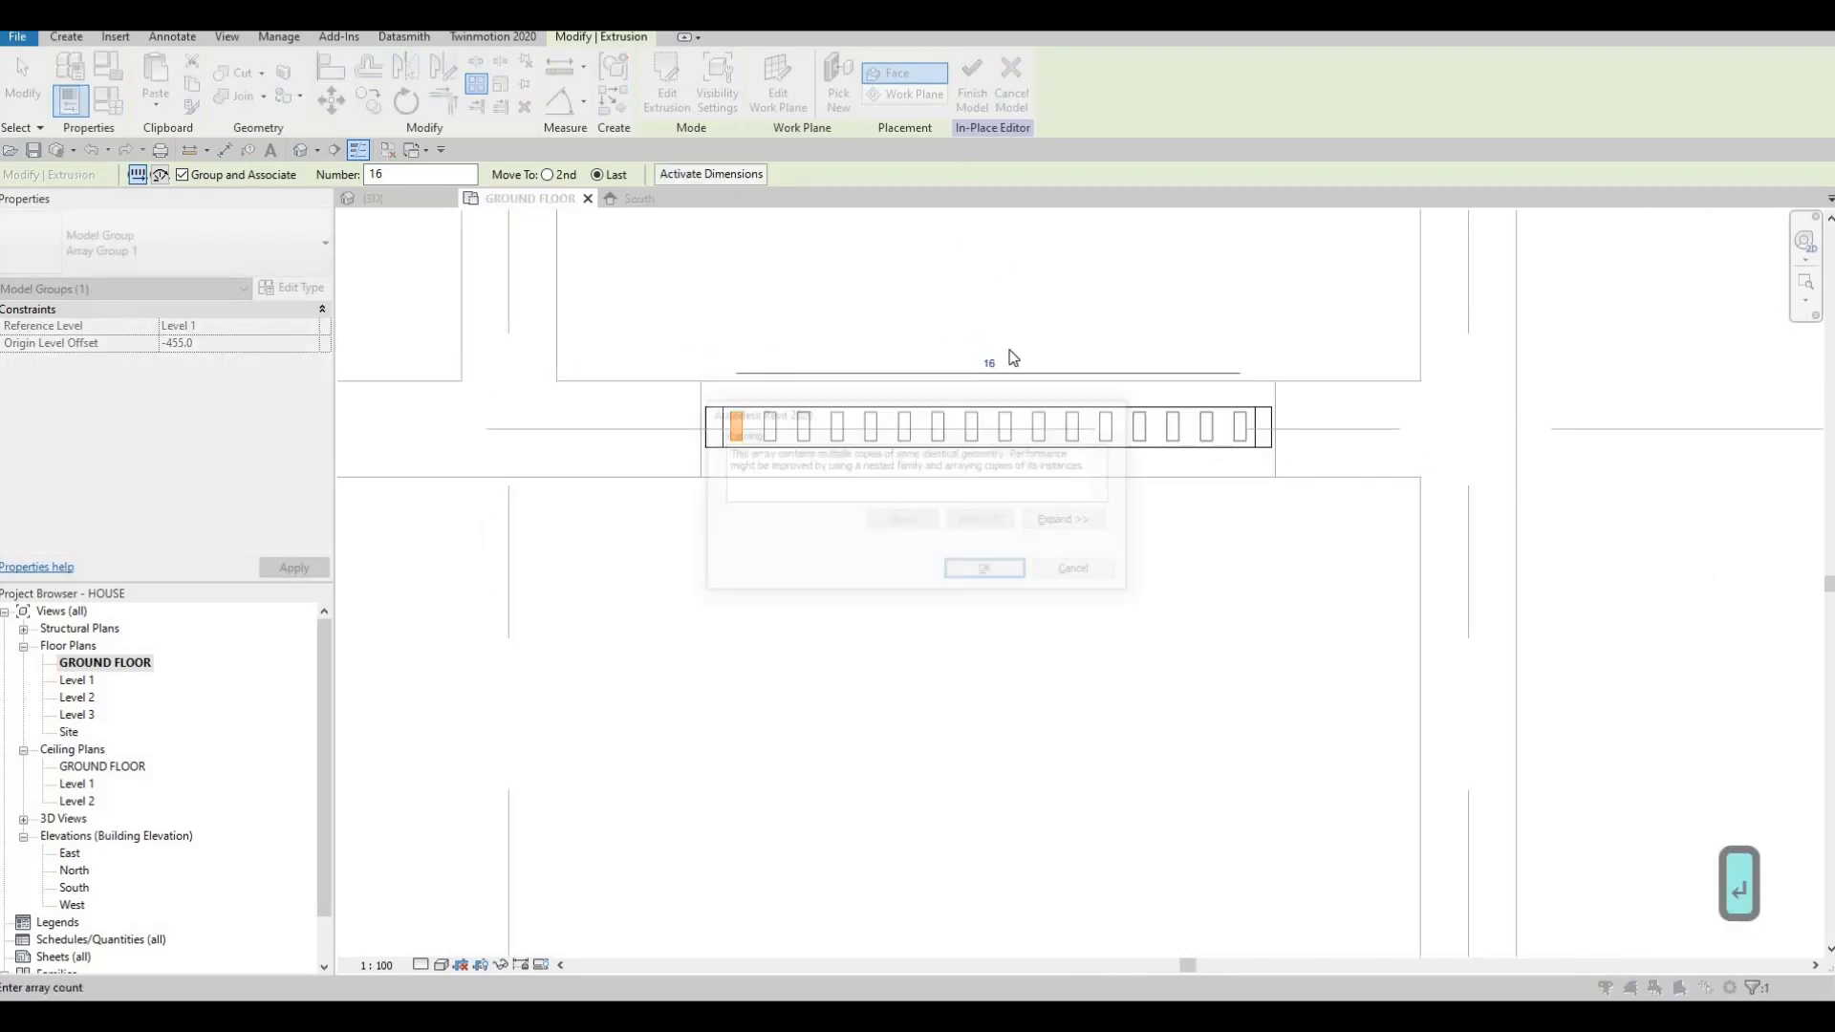
key("Return")
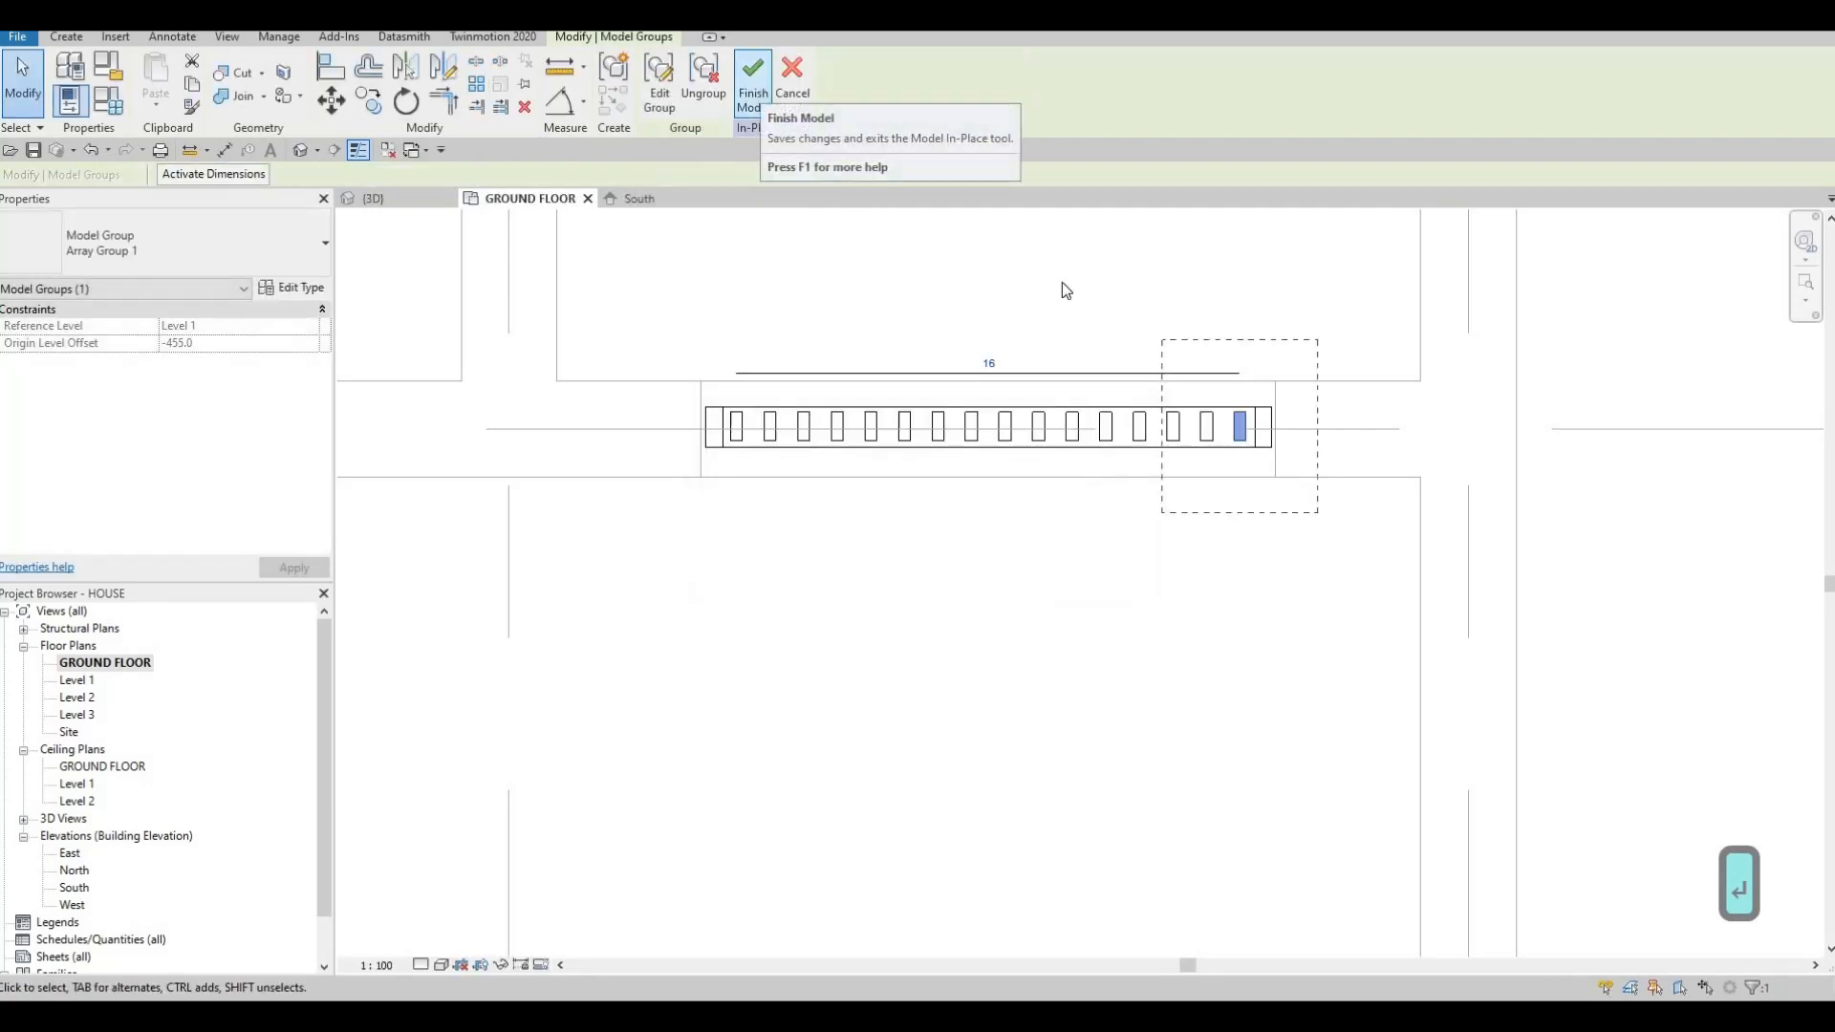
Finish the in-place model and inspect the barred gate and front facade in the 3D view.
left_click(411, 205)
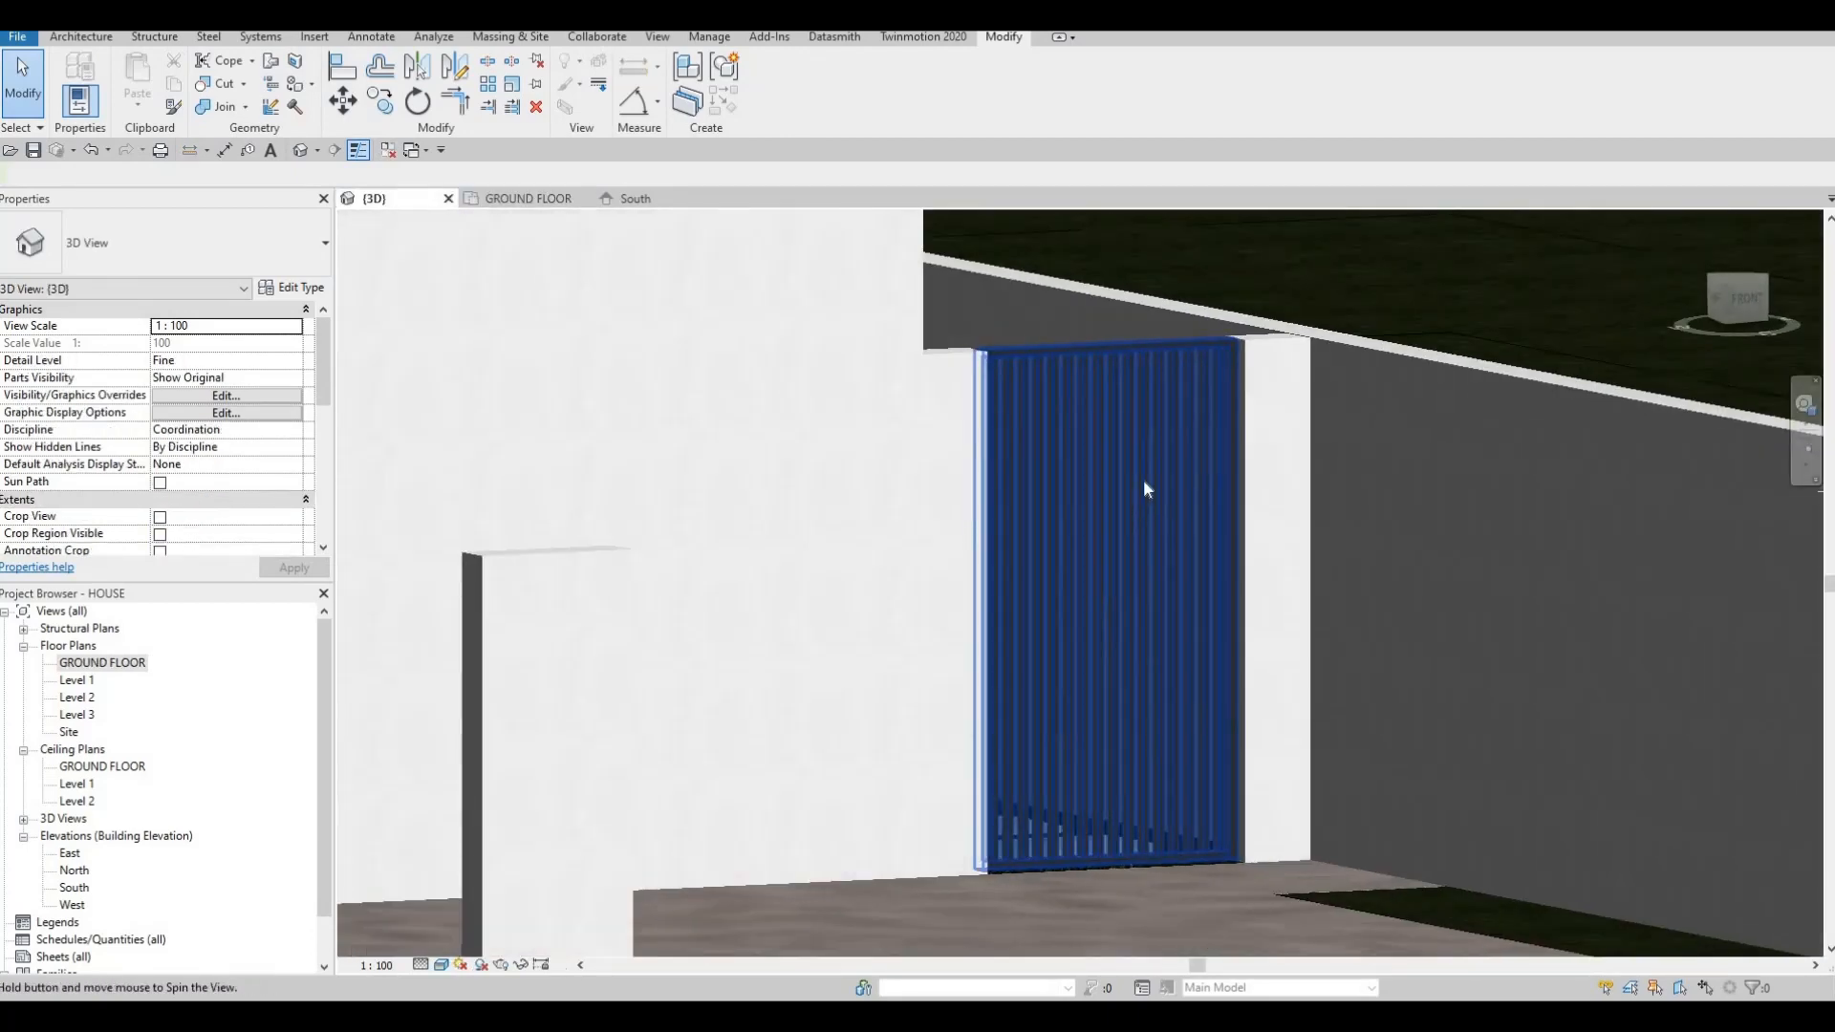
middle_click_drag(1143, 479, 1138, 568, "shift")
key("Escape")
scroll(1099, 694, "down", 3)
middle_click_drag(1138, 568, 1161, 559)
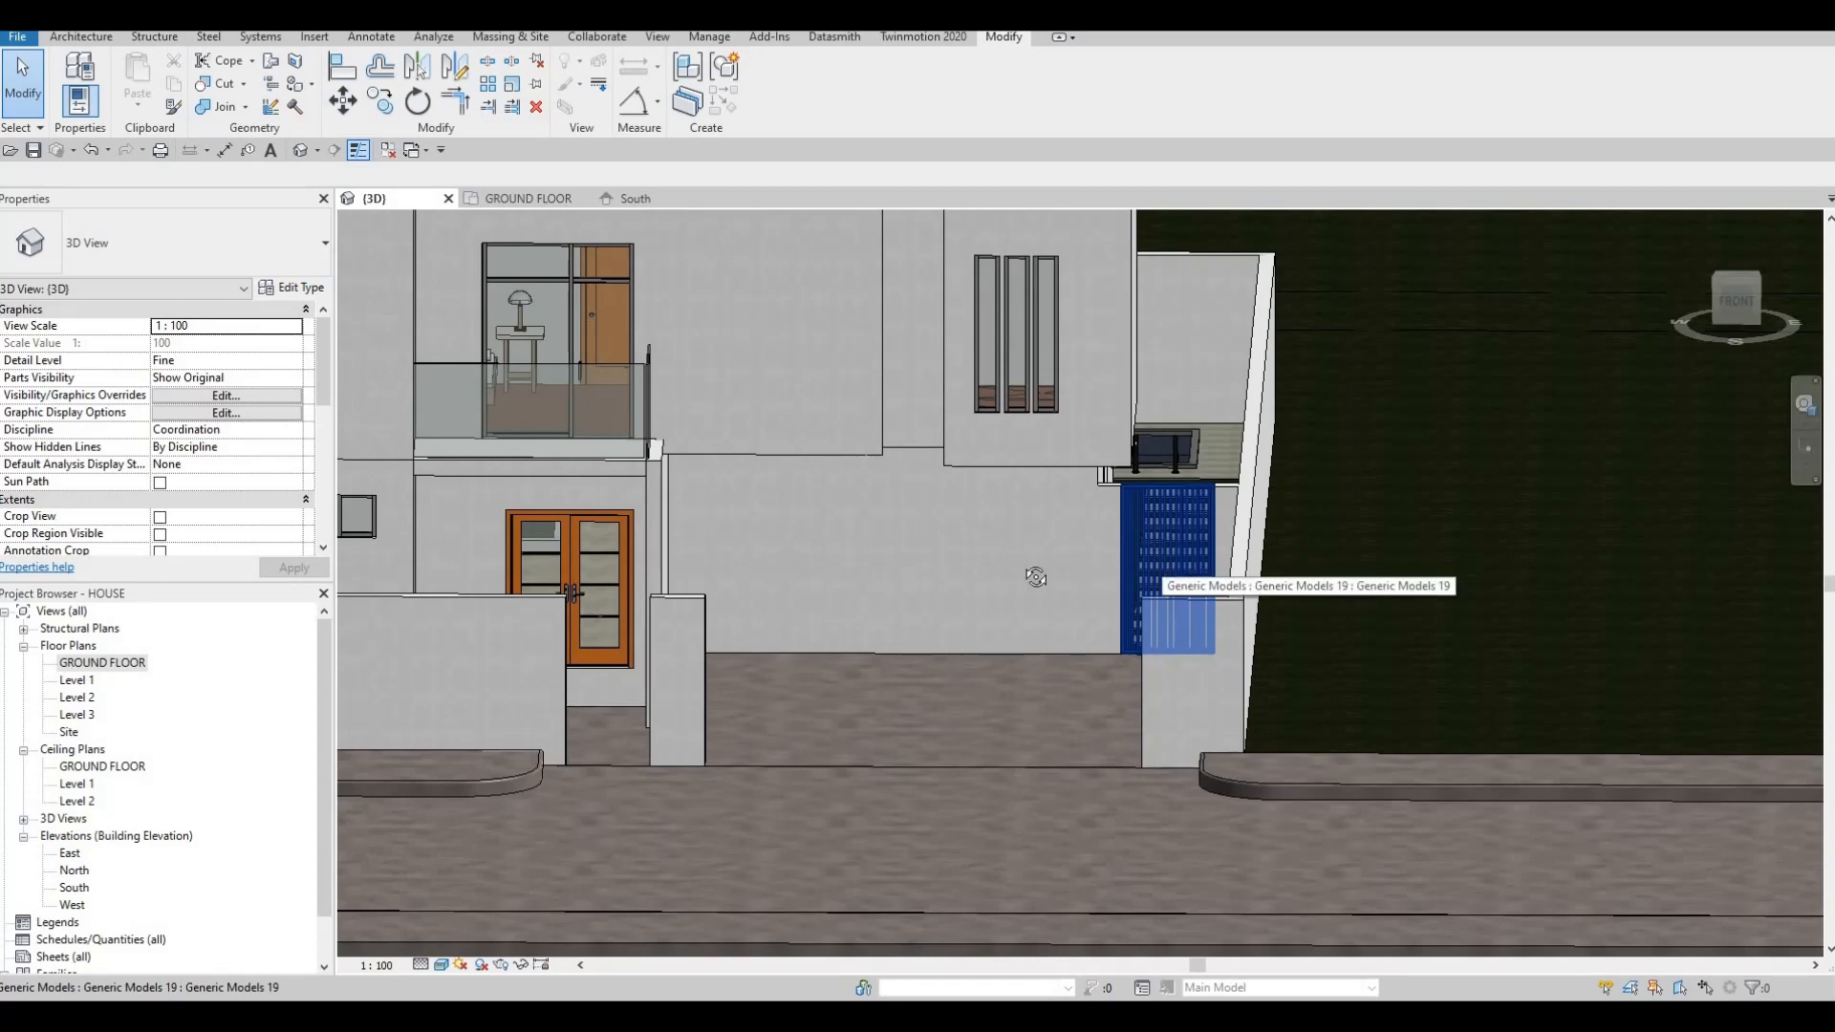
middle_click_drag(983, 612, 636, 638, "shift")
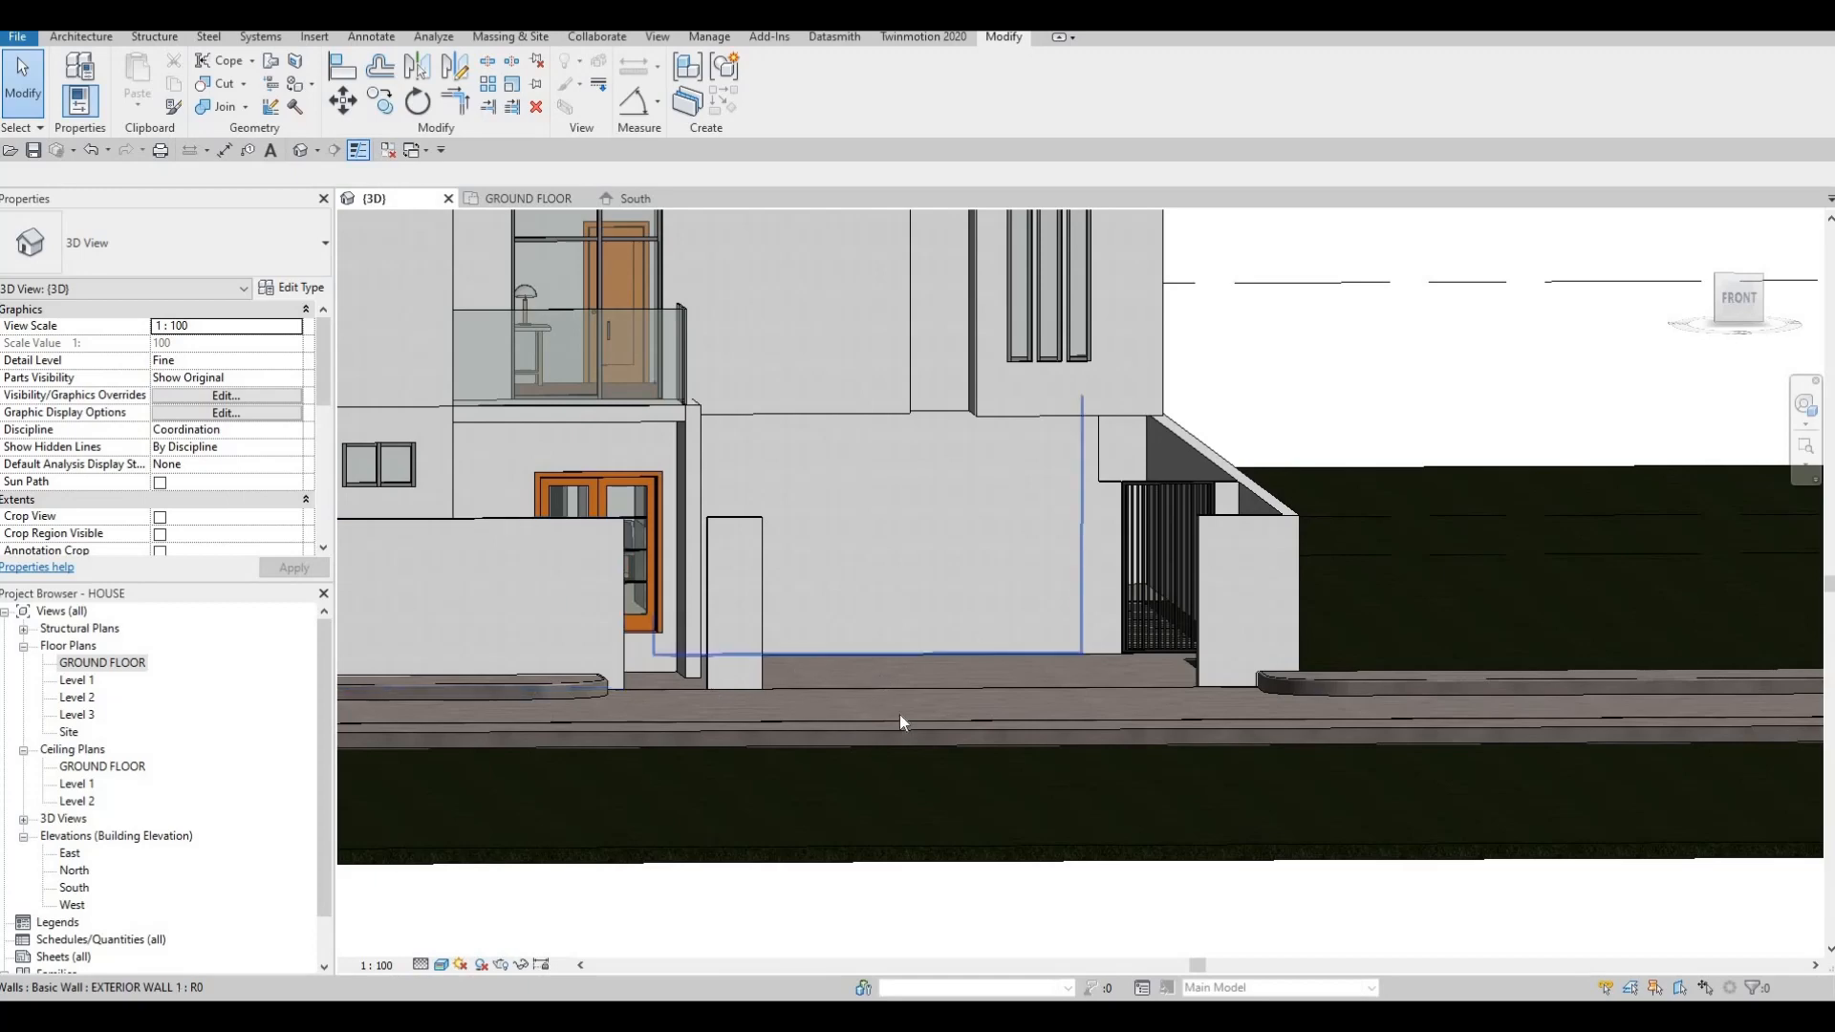
middle_click_drag(816, 836, 726, 792, "shift")
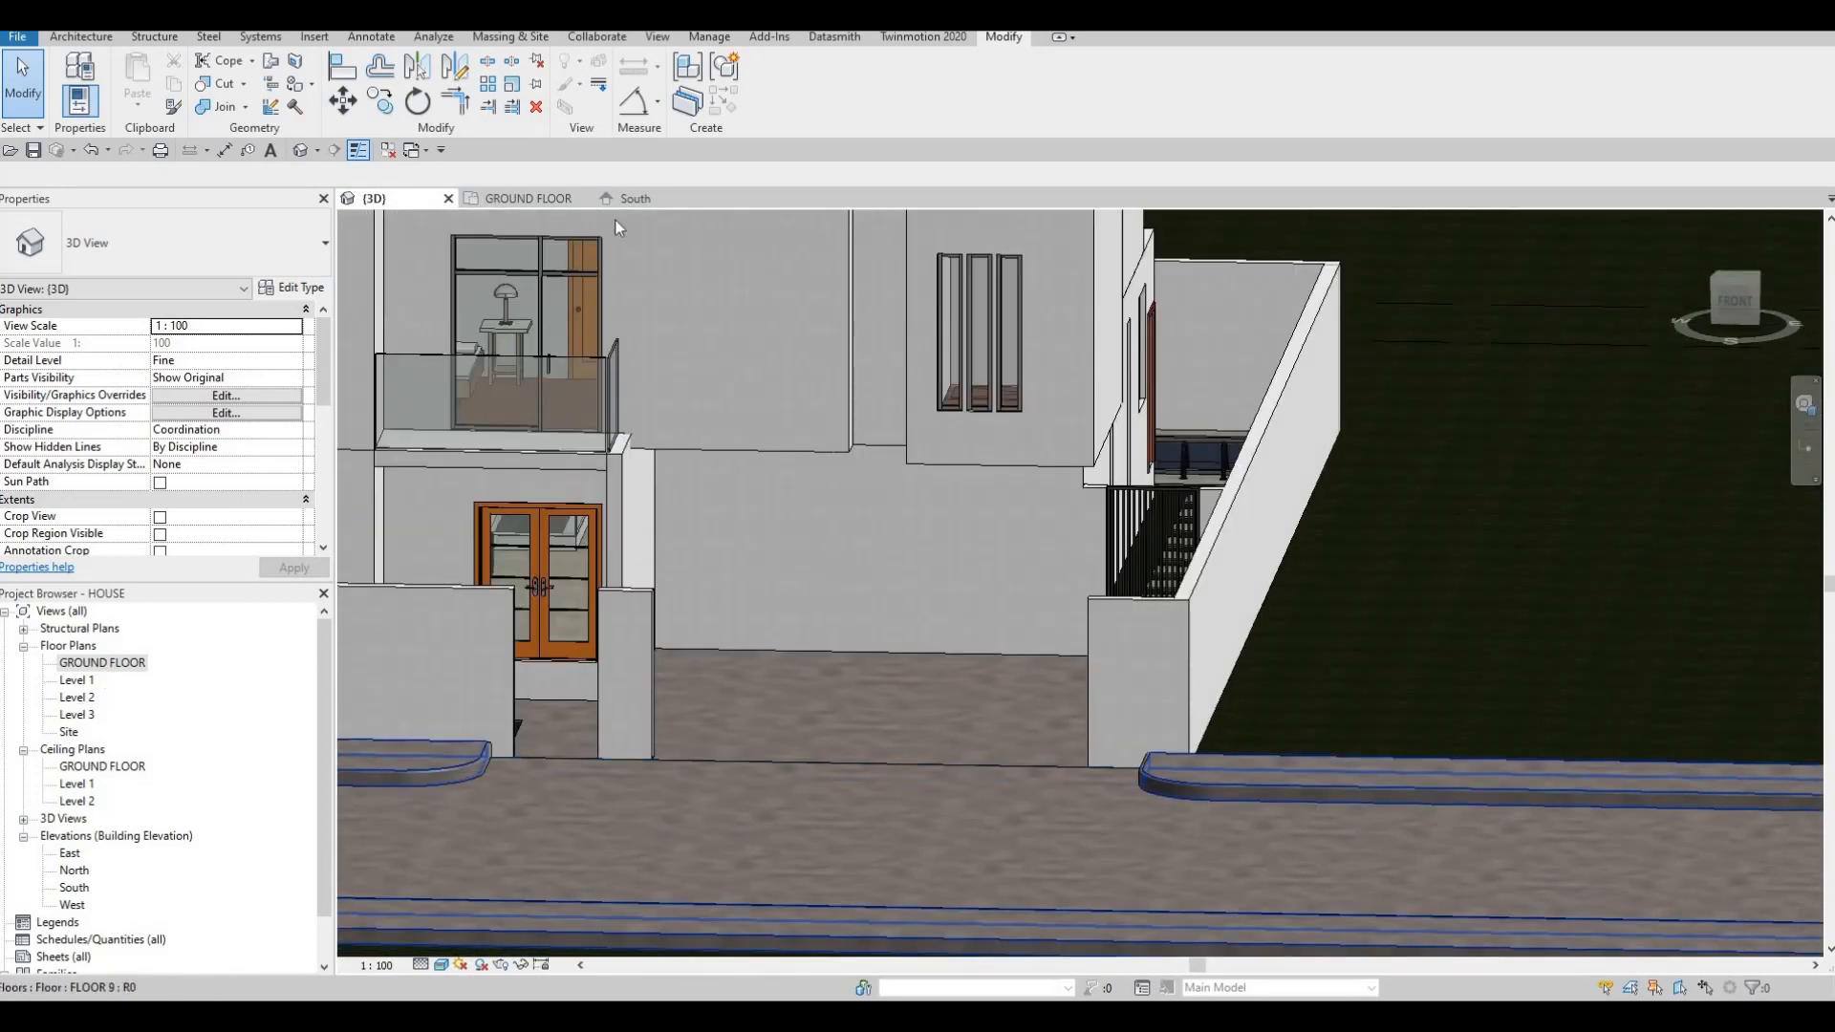
In the South elevation, start an in-place Generic Models extrusion with its work plane picked on EXTERIOR WALL 2 at the opening before the front door.
left_click(635, 198)
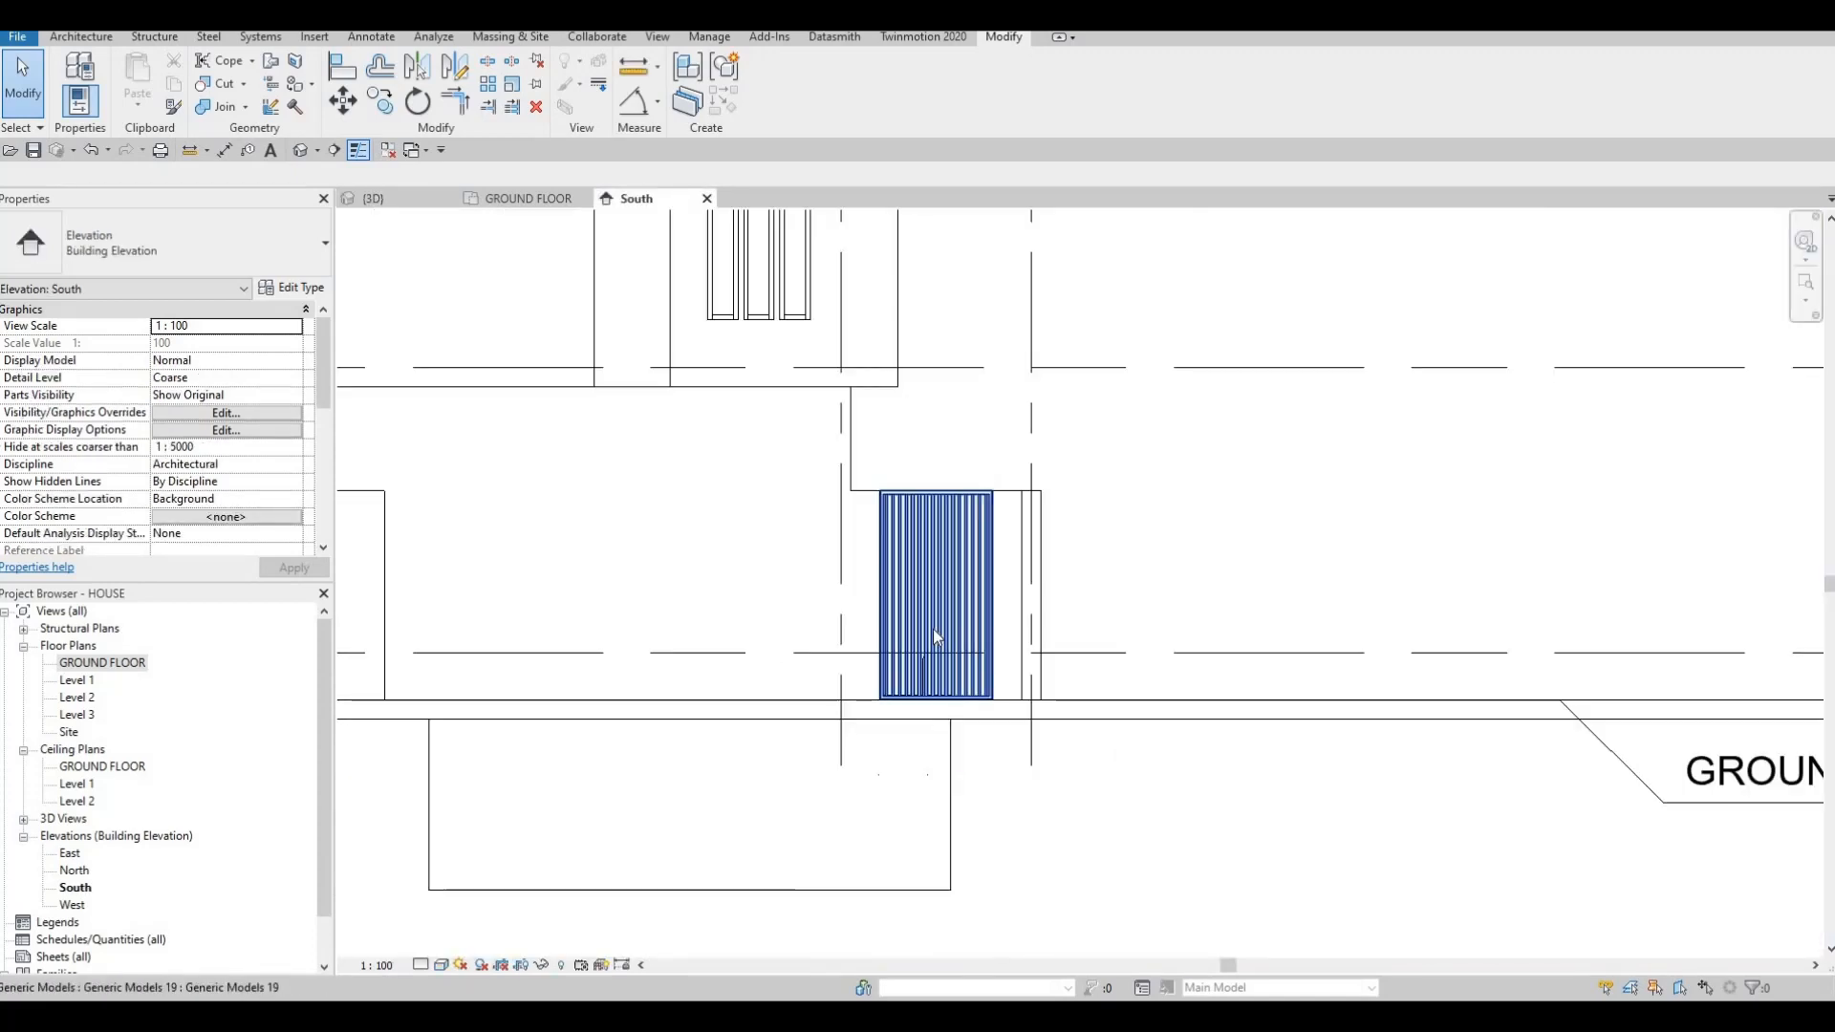
scroll(937, 637, "down", 4)
scroll(755, 578, "up", 4)
middle_click_drag(714, 583, 613, 376)
left_click(81, 37)
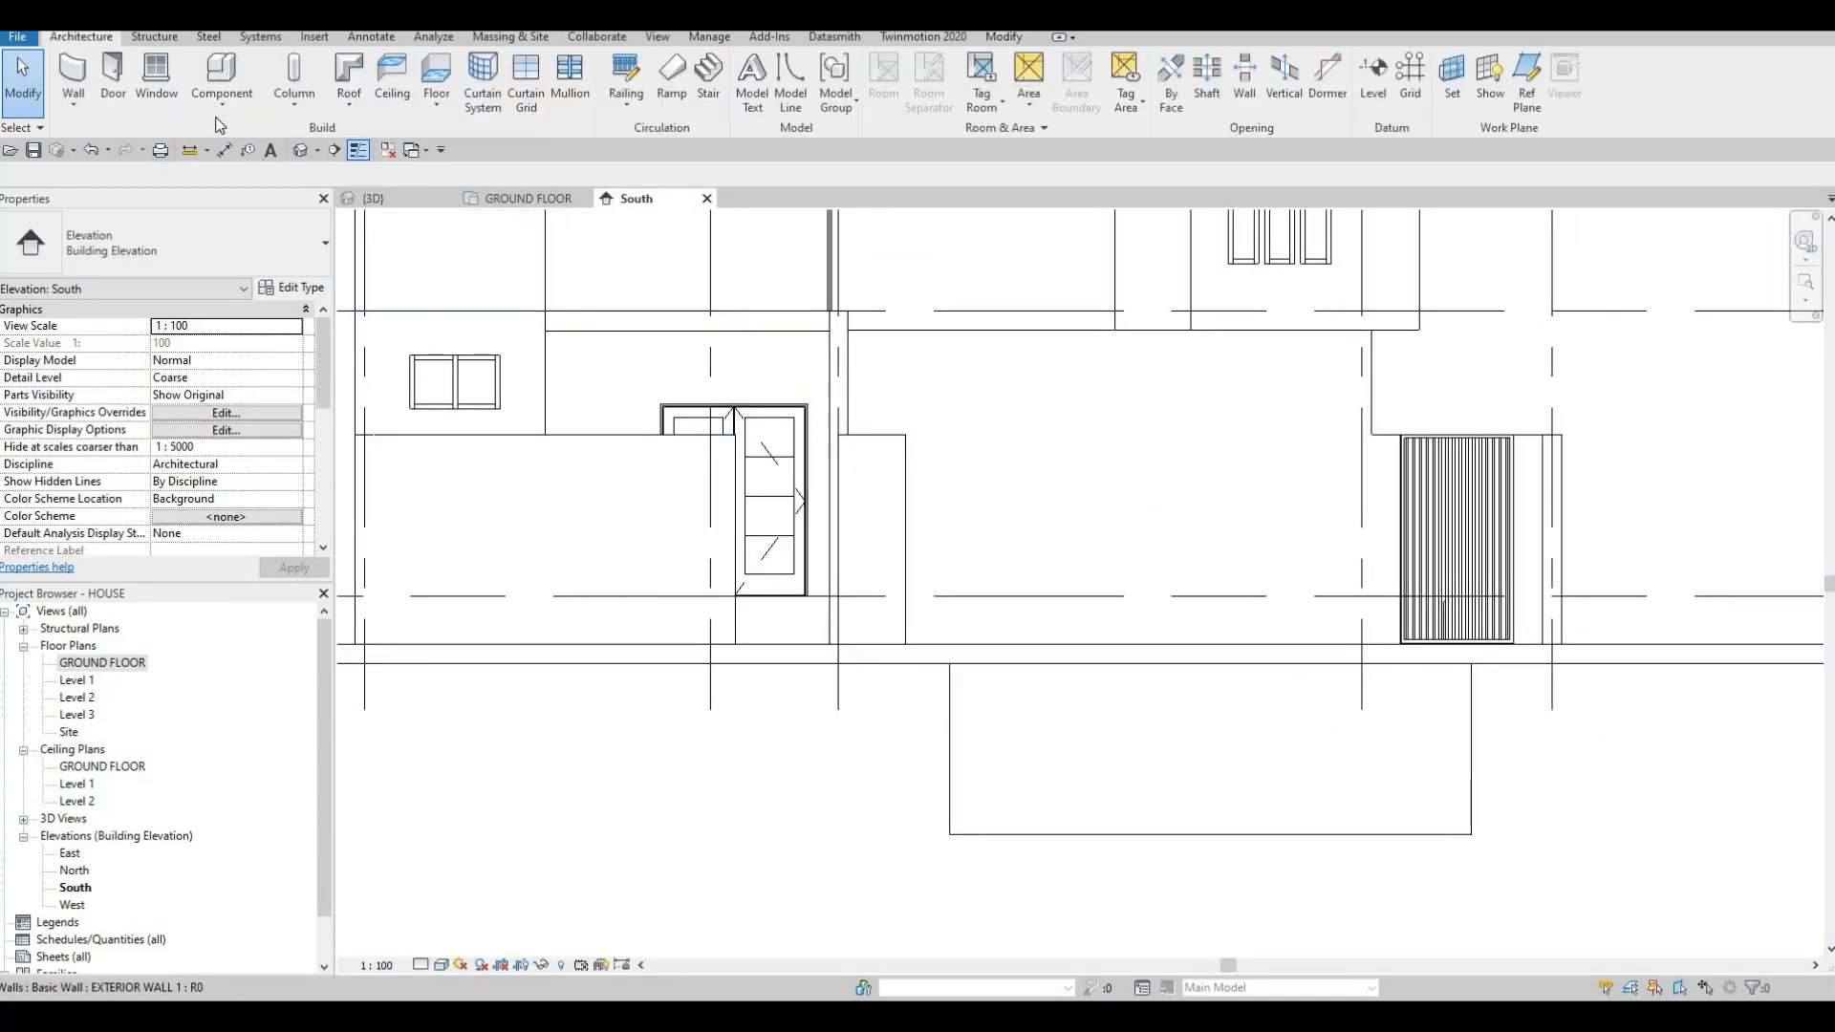
key("Escape")
key("Escape")
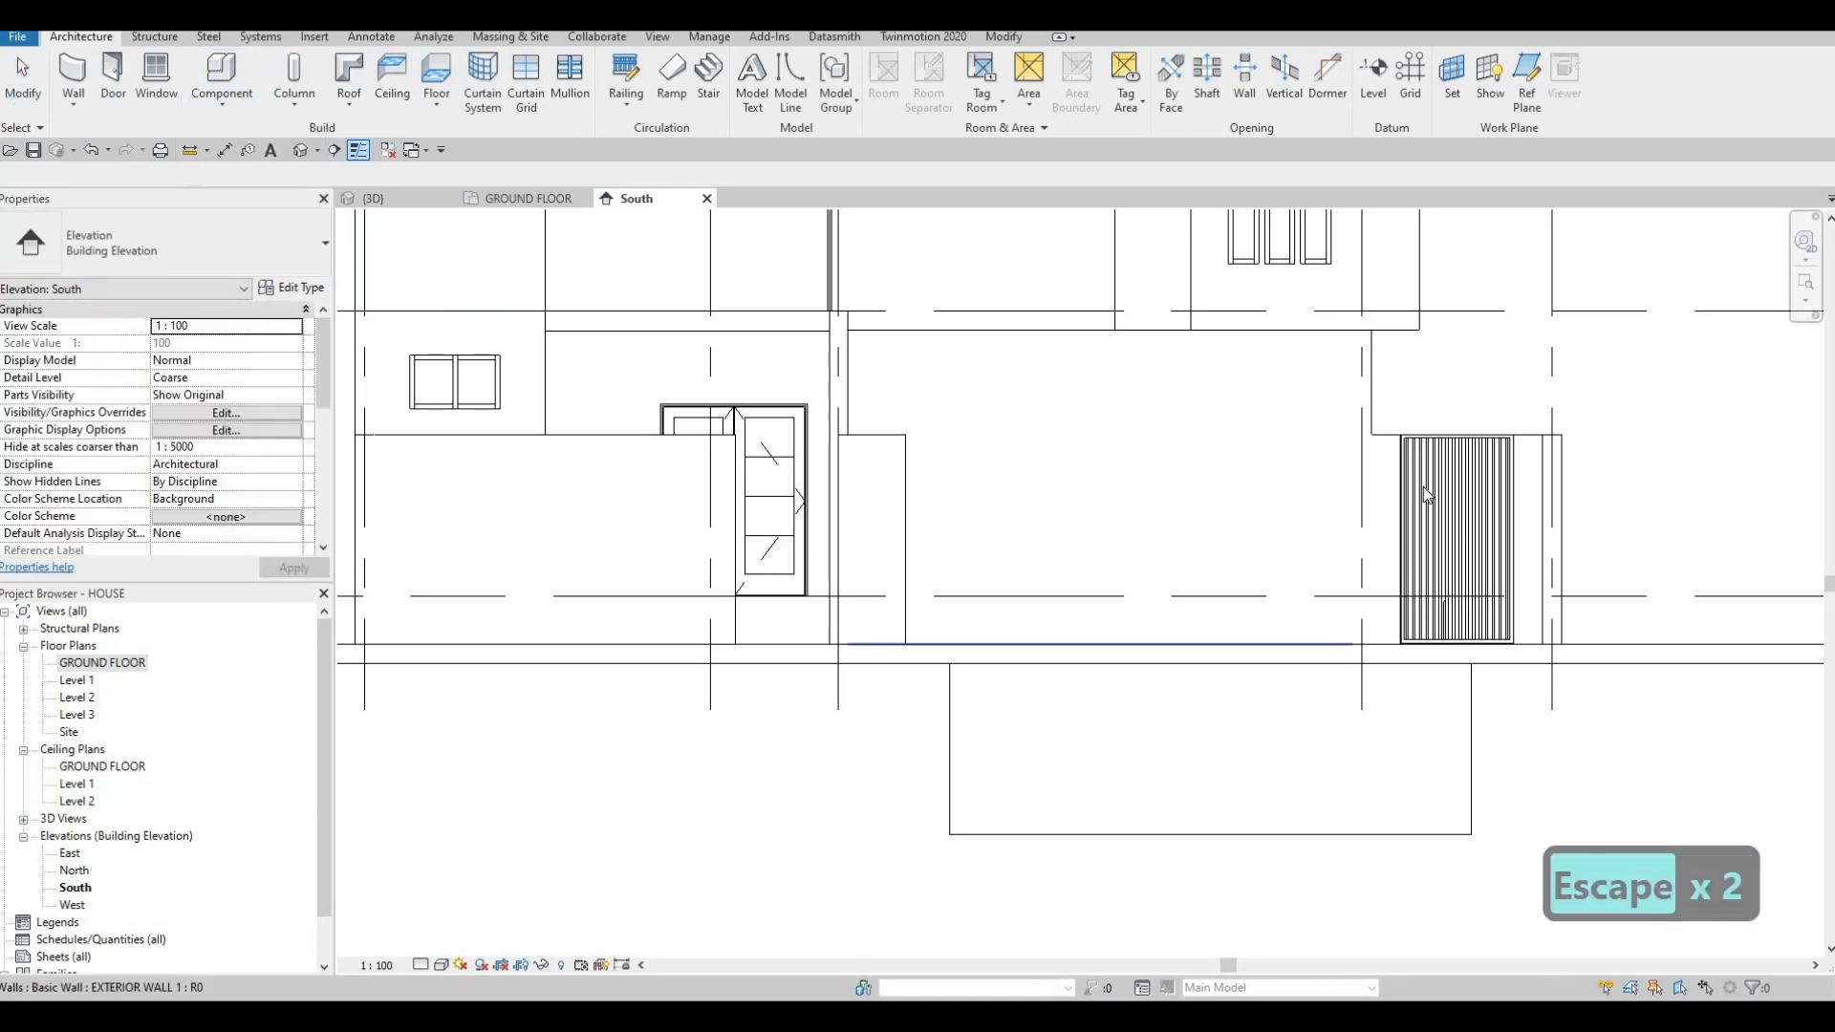
left_click(1402, 489)
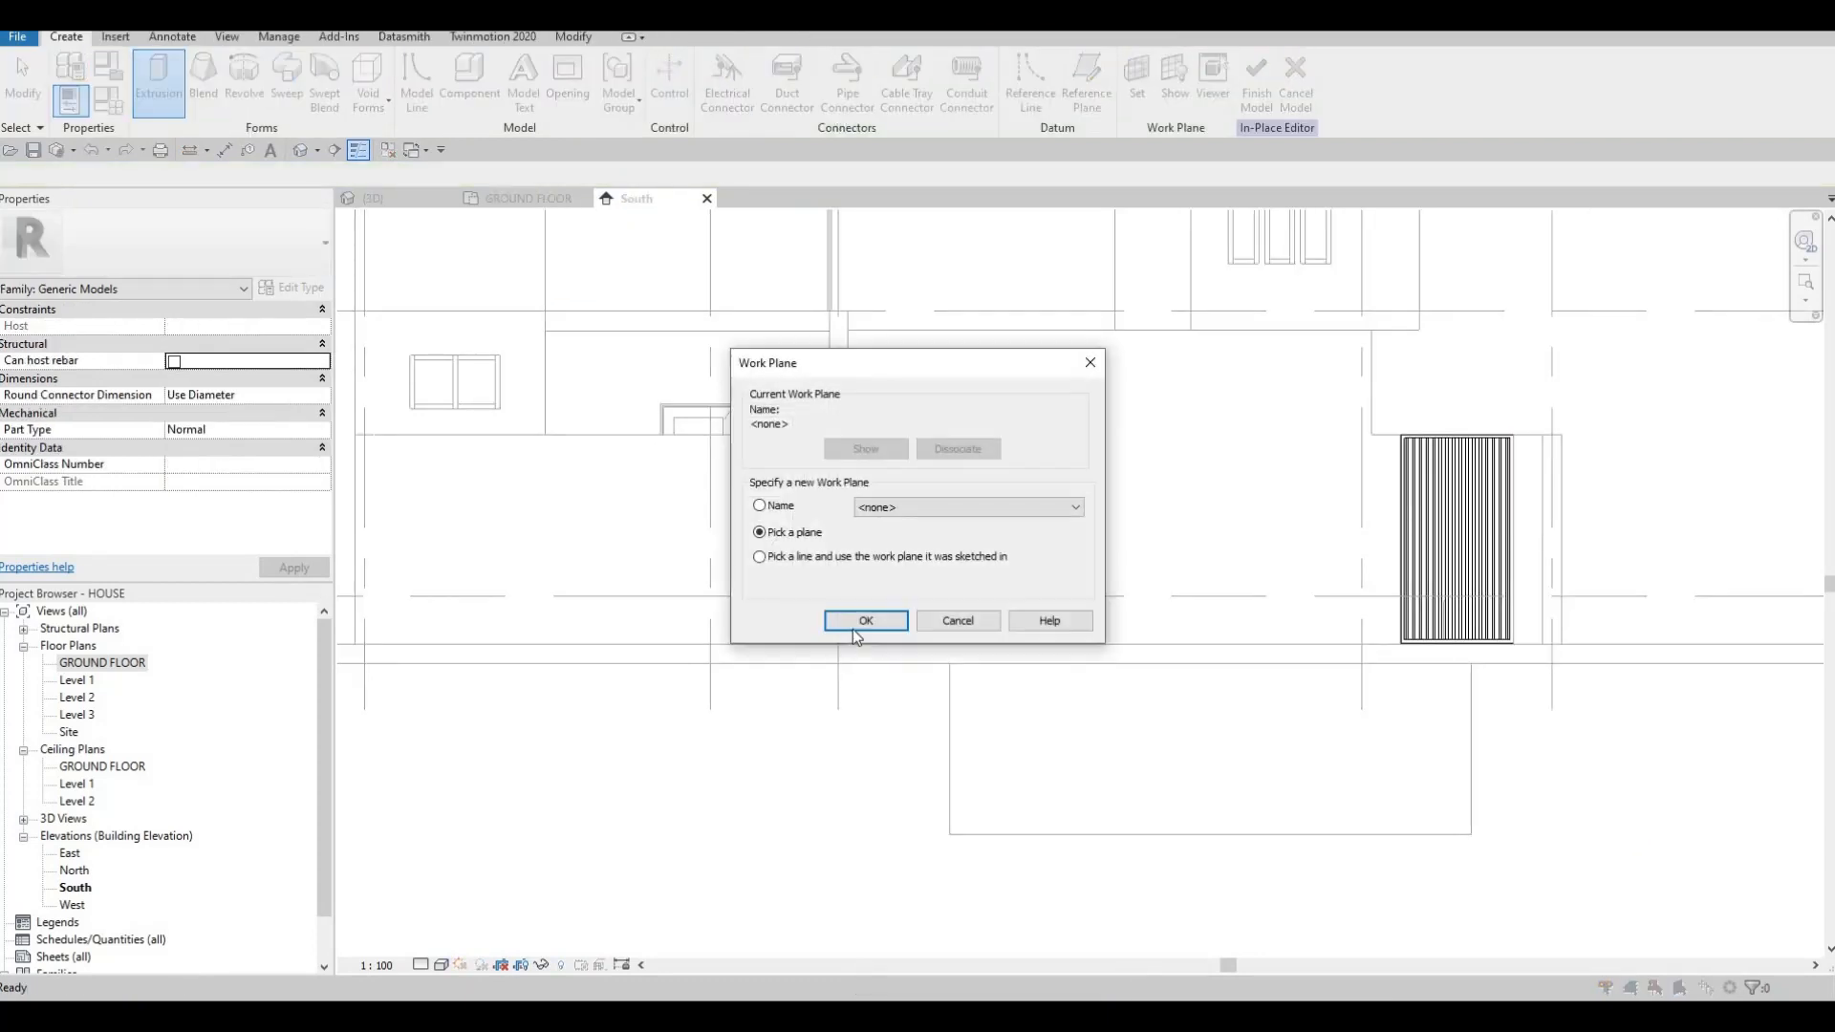
left_click(866, 620)
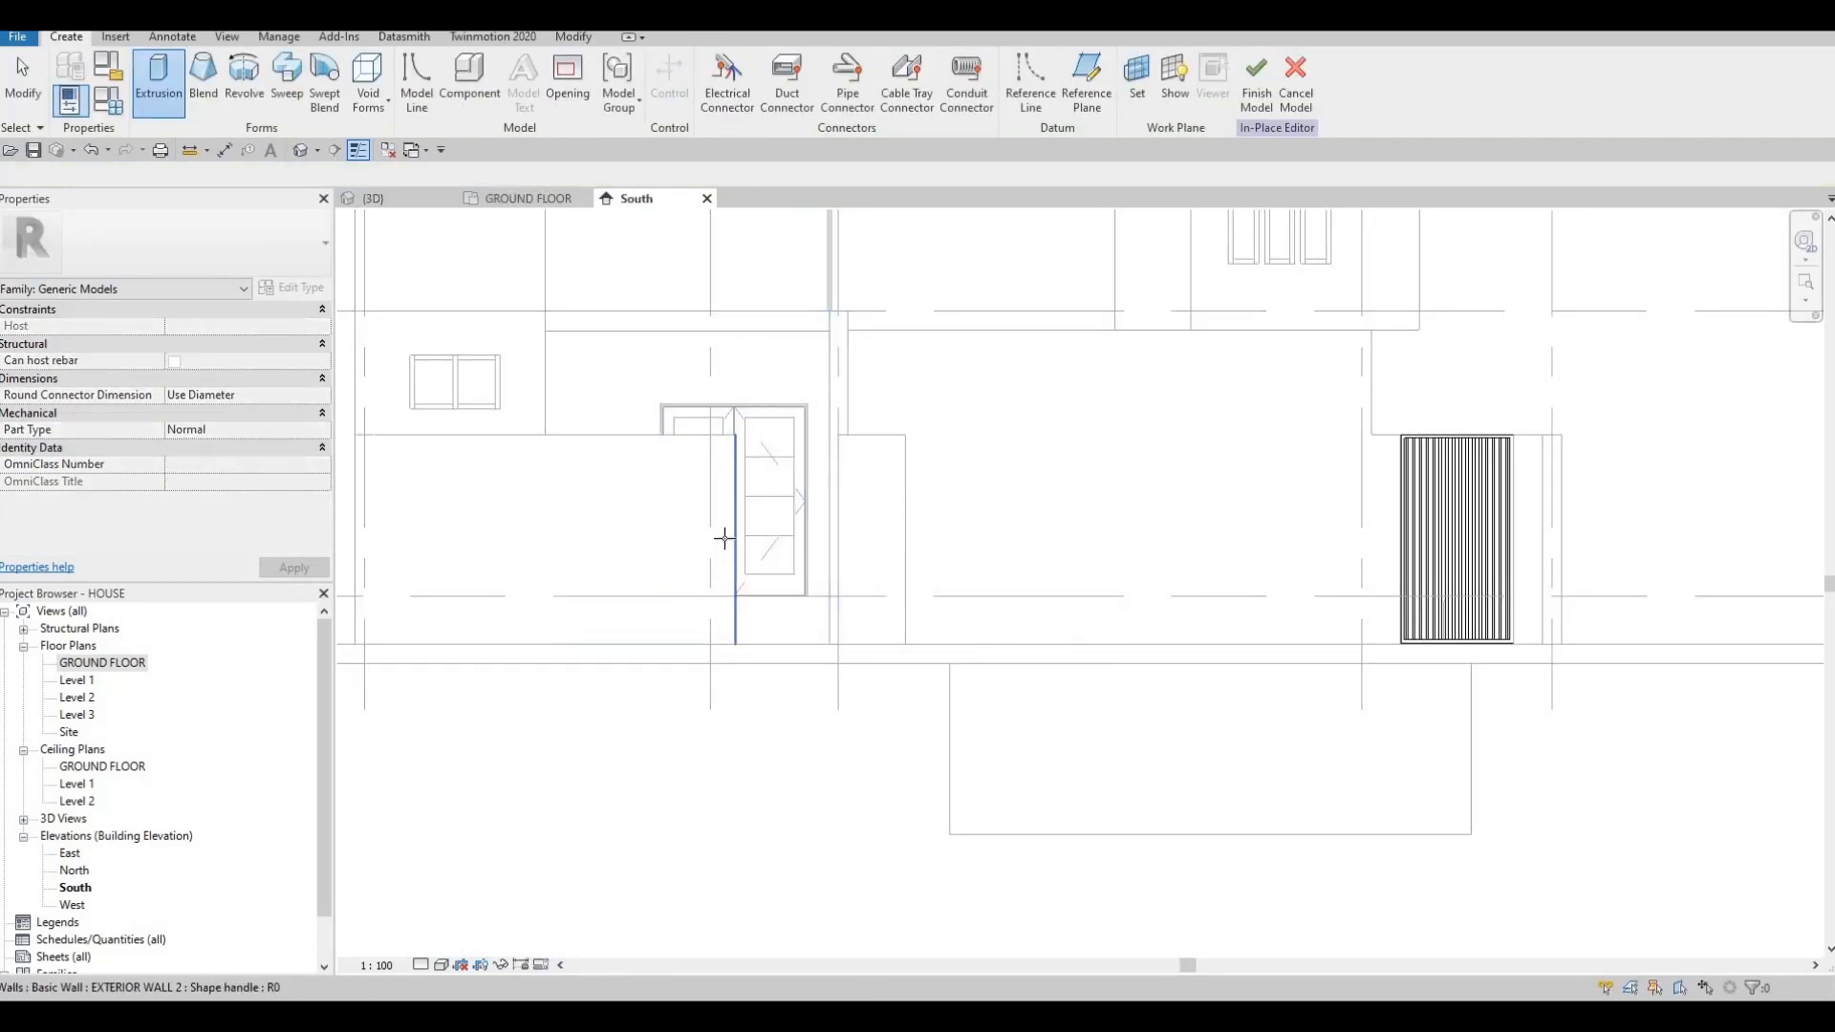
left_click(747, 536)
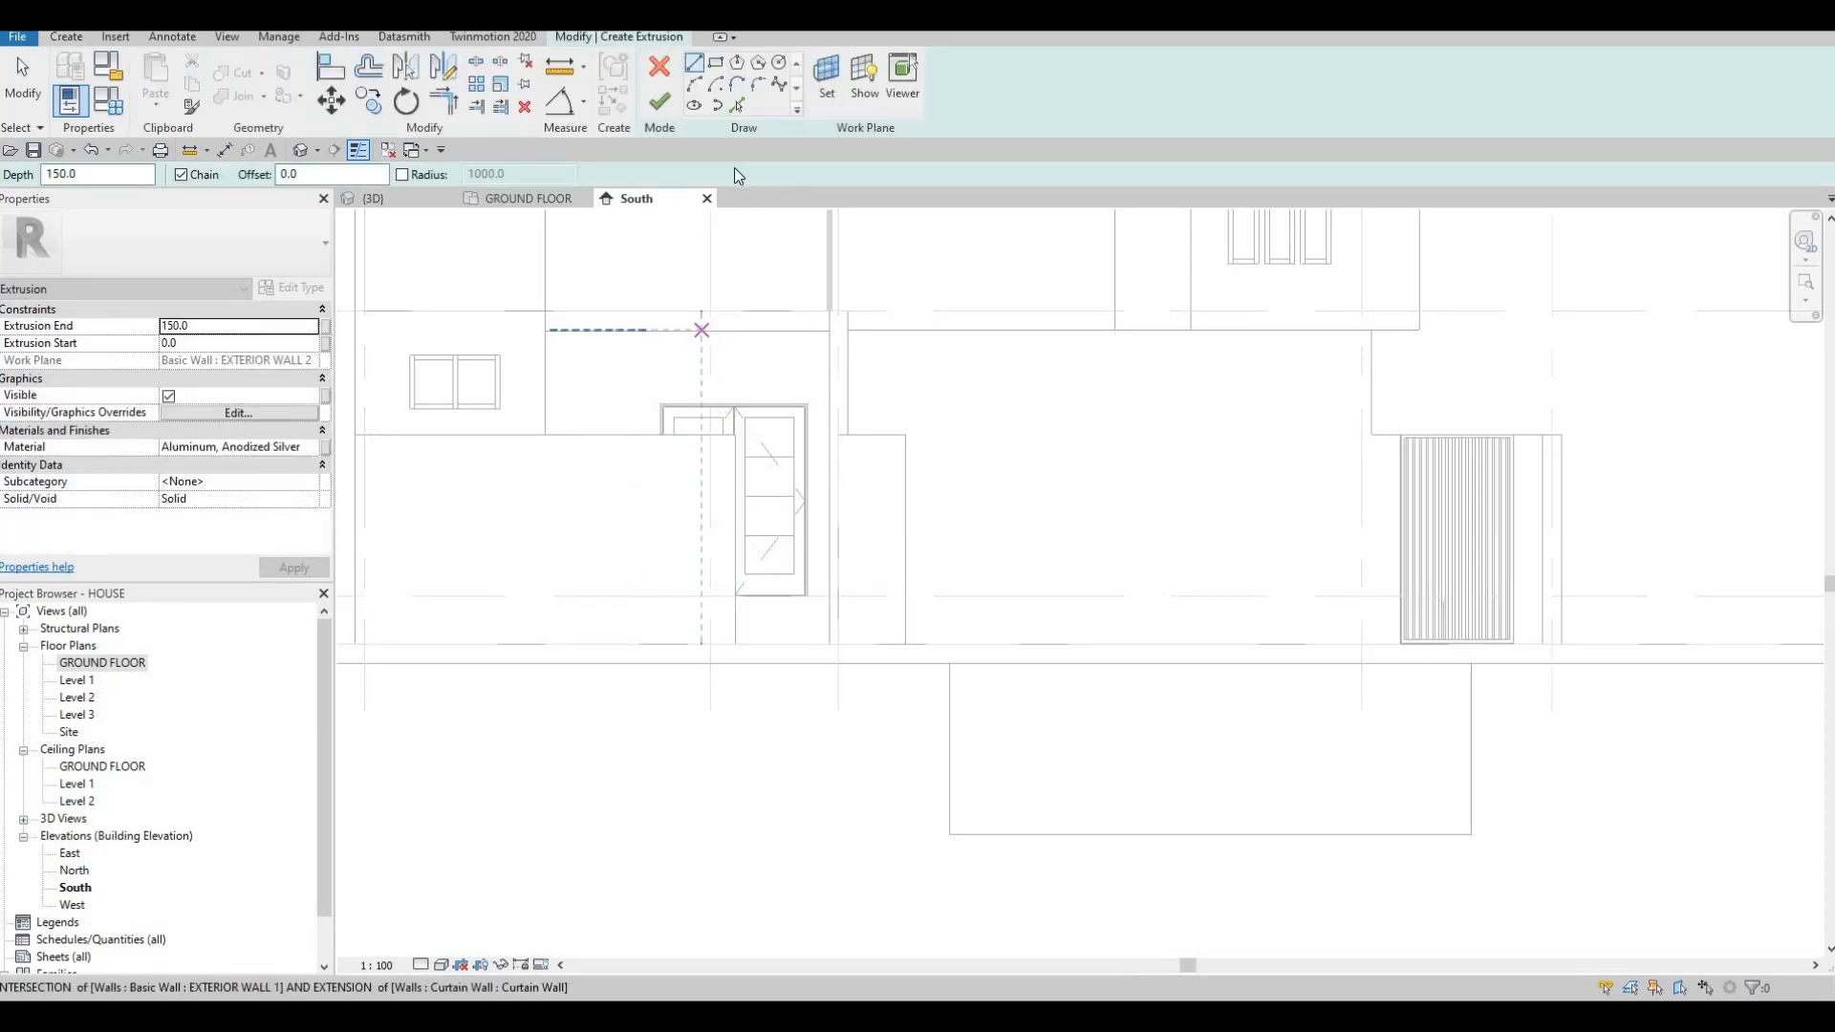
Sketch a rectangle about 1083 mm wide and 2200 mm high over the wall opening in front of the door.
left_click(719, 61)
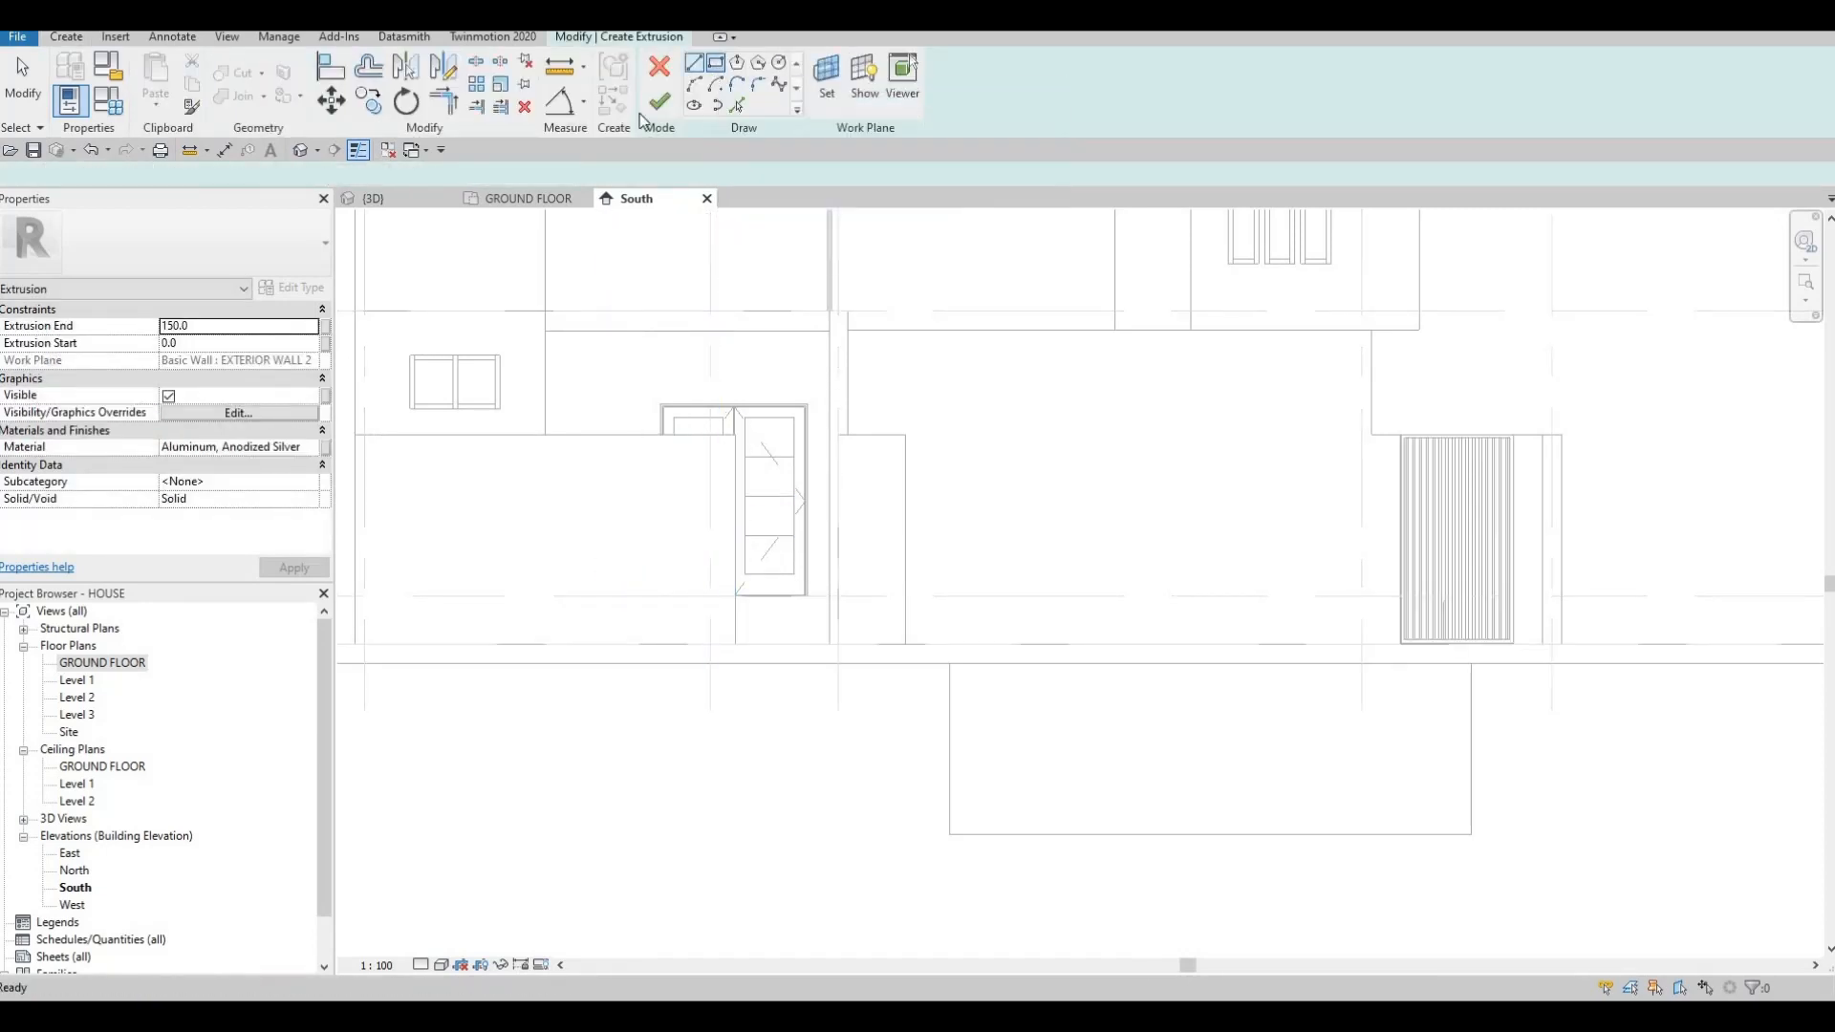
left_click(736, 435)
scroll(832, 647, "up", 1)
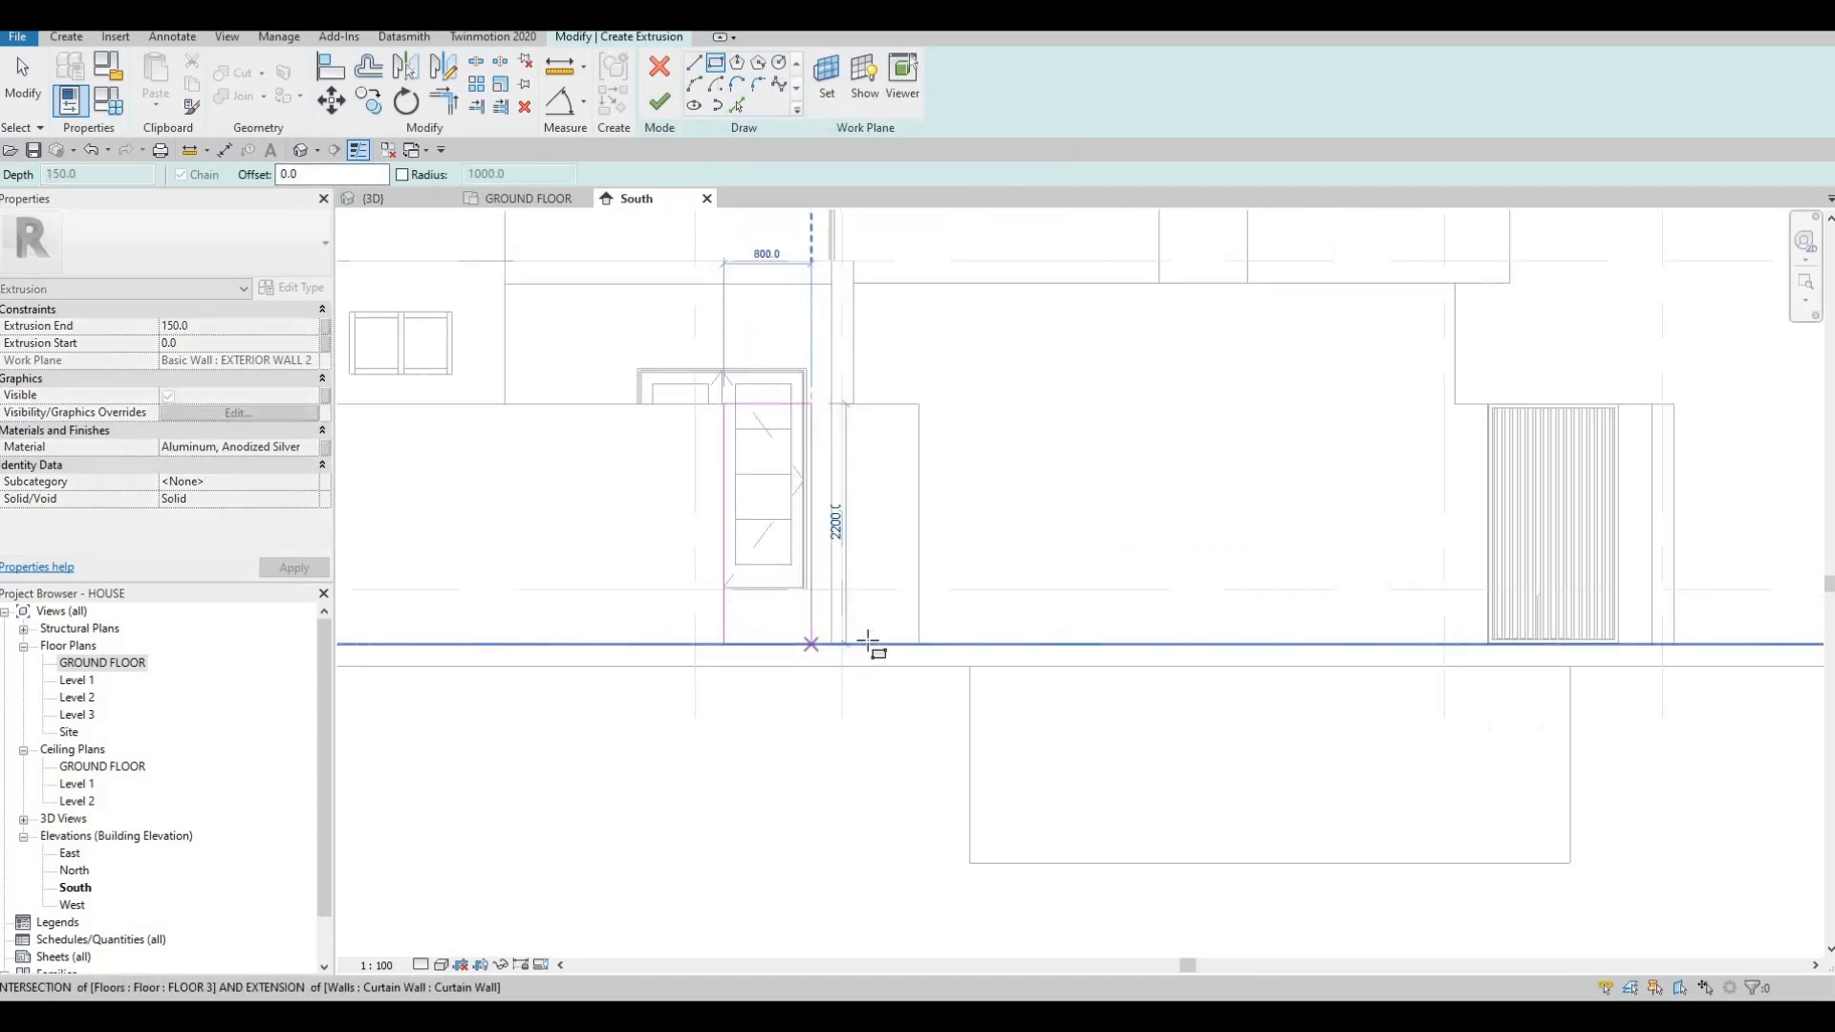
left_click(868, 646)
scroll(865, 643, "up", 4)
key("Escape")
key("Escape")
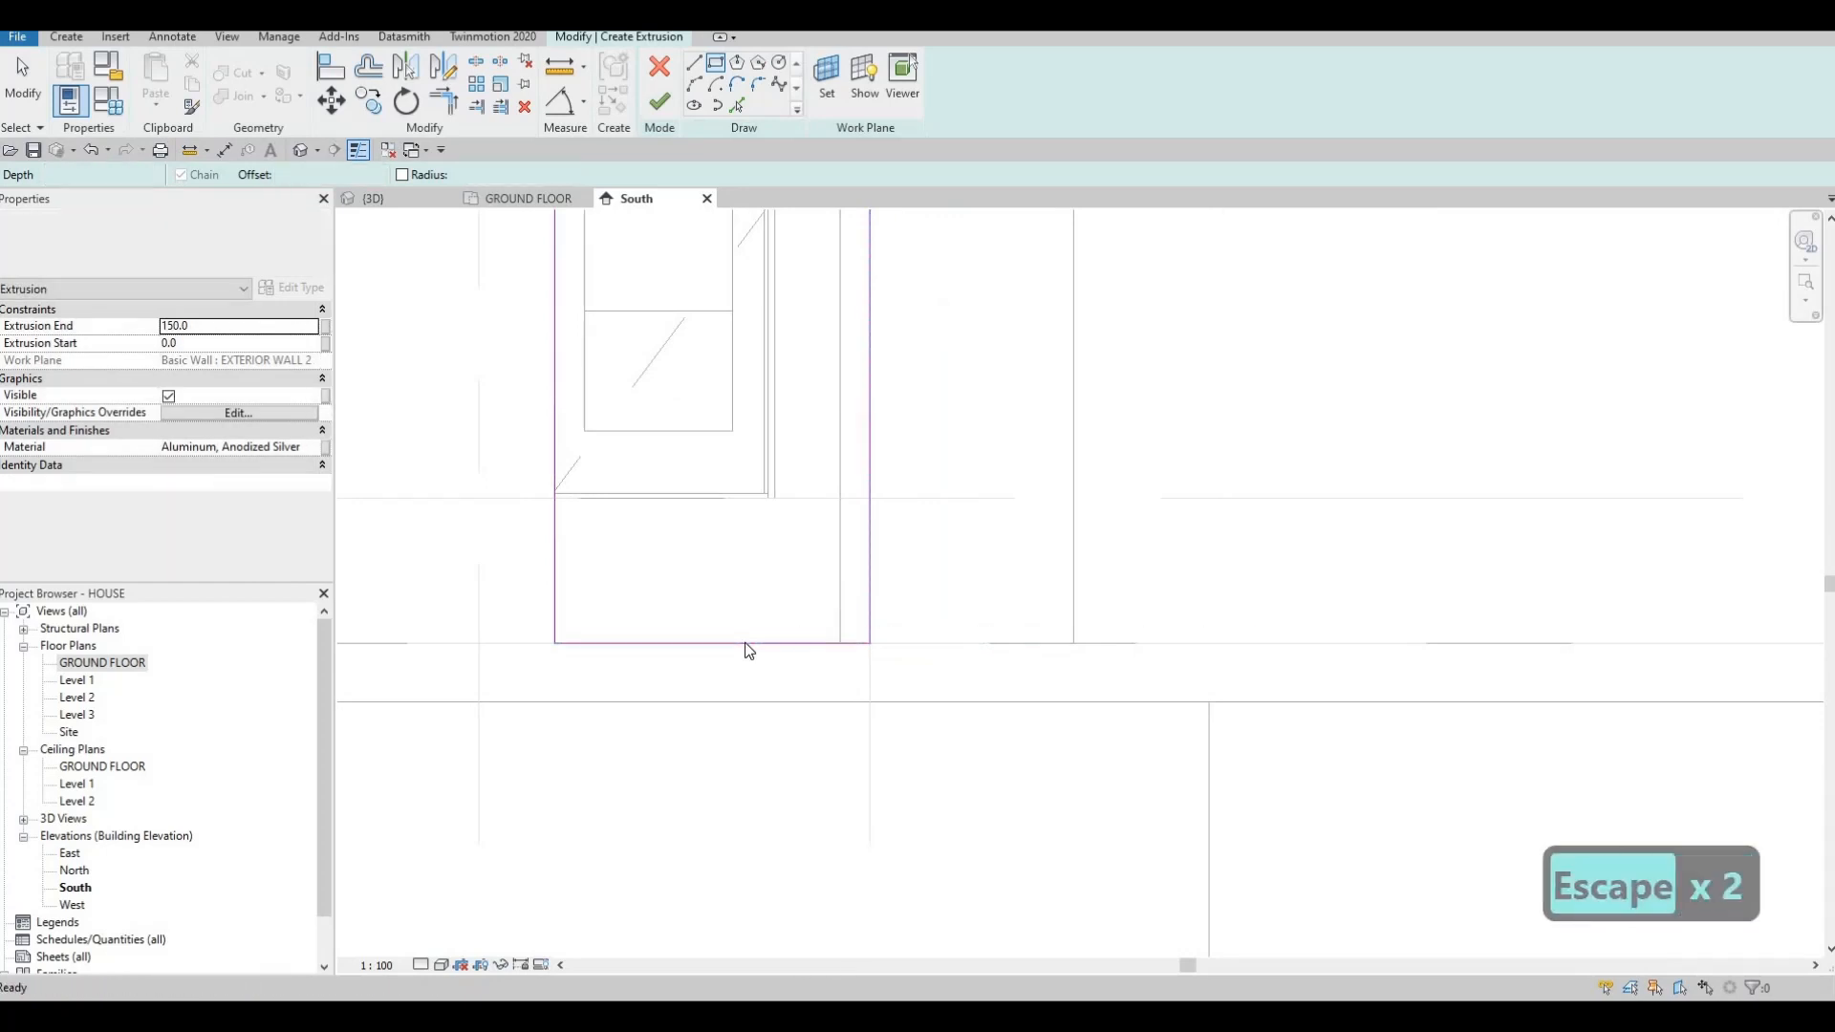
Nudge the rectangle's bottom, right and left lines slightly inward from the edges of the opening.
left_click(745, 643)
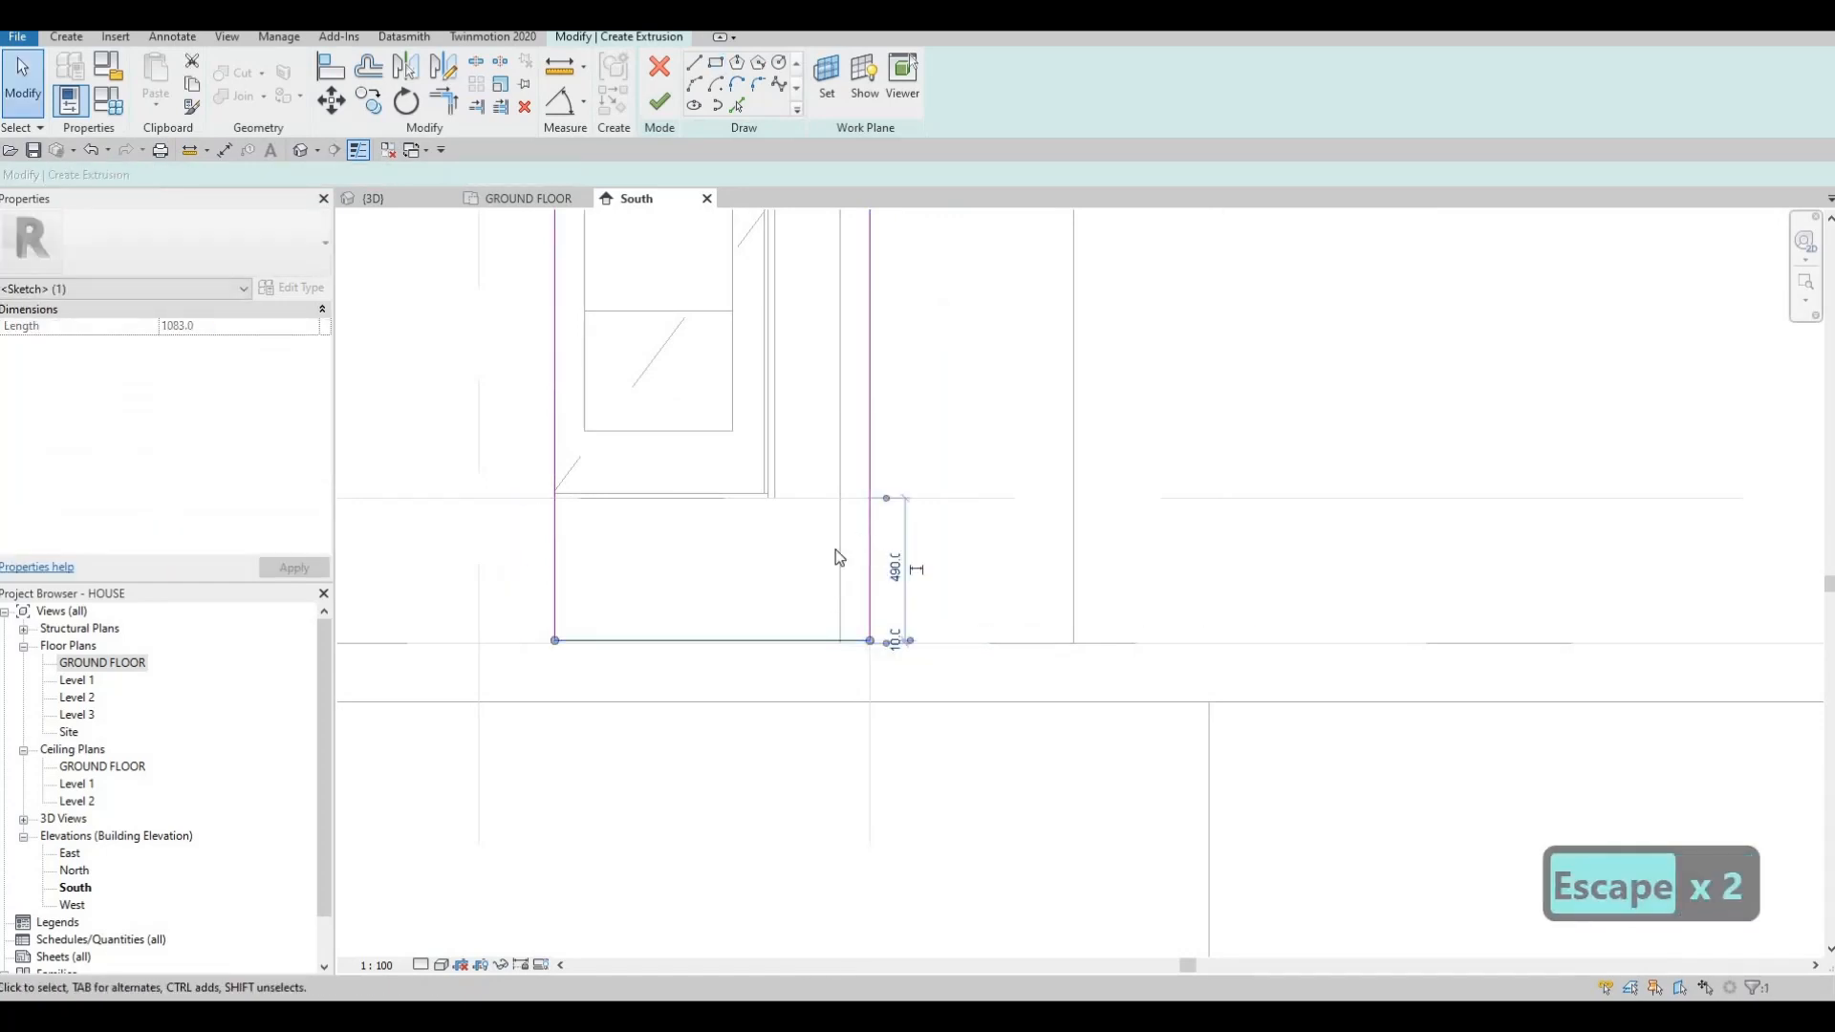
key("Left")
left_click(555, 478)
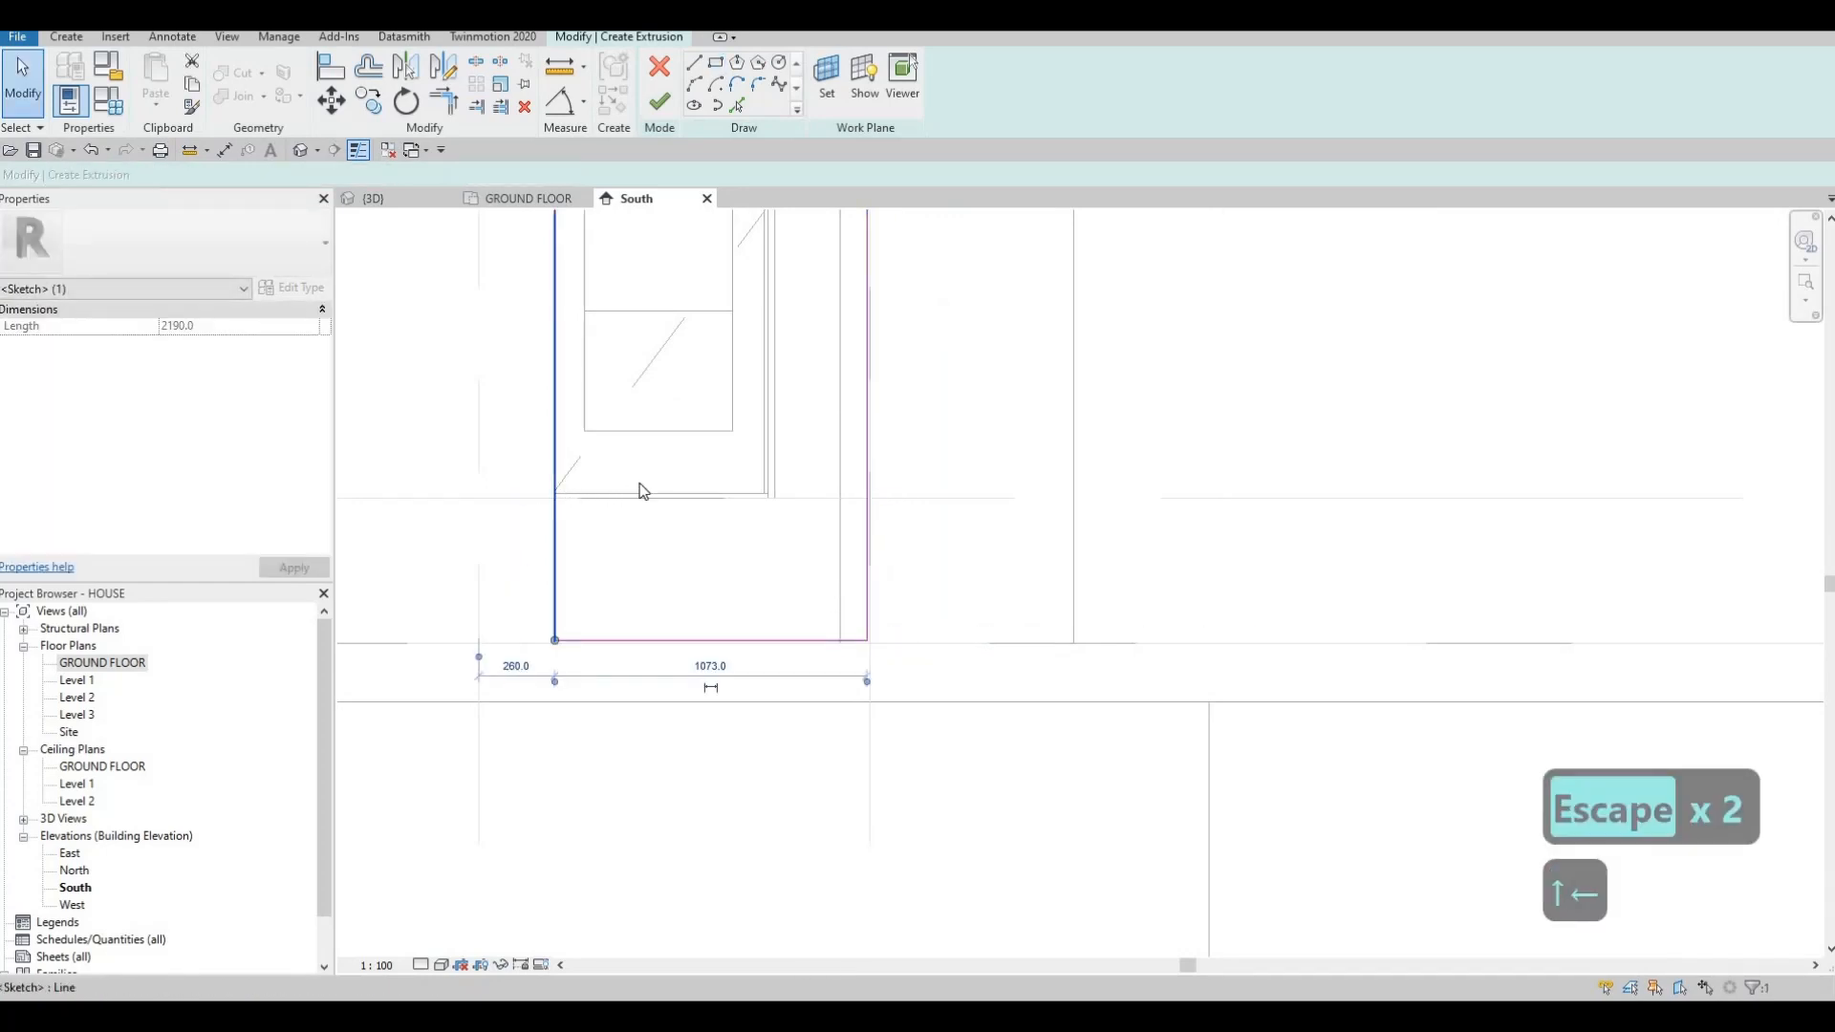
key("Down")
key("Right")
middle_click_drag(670, 518, 733, 561)
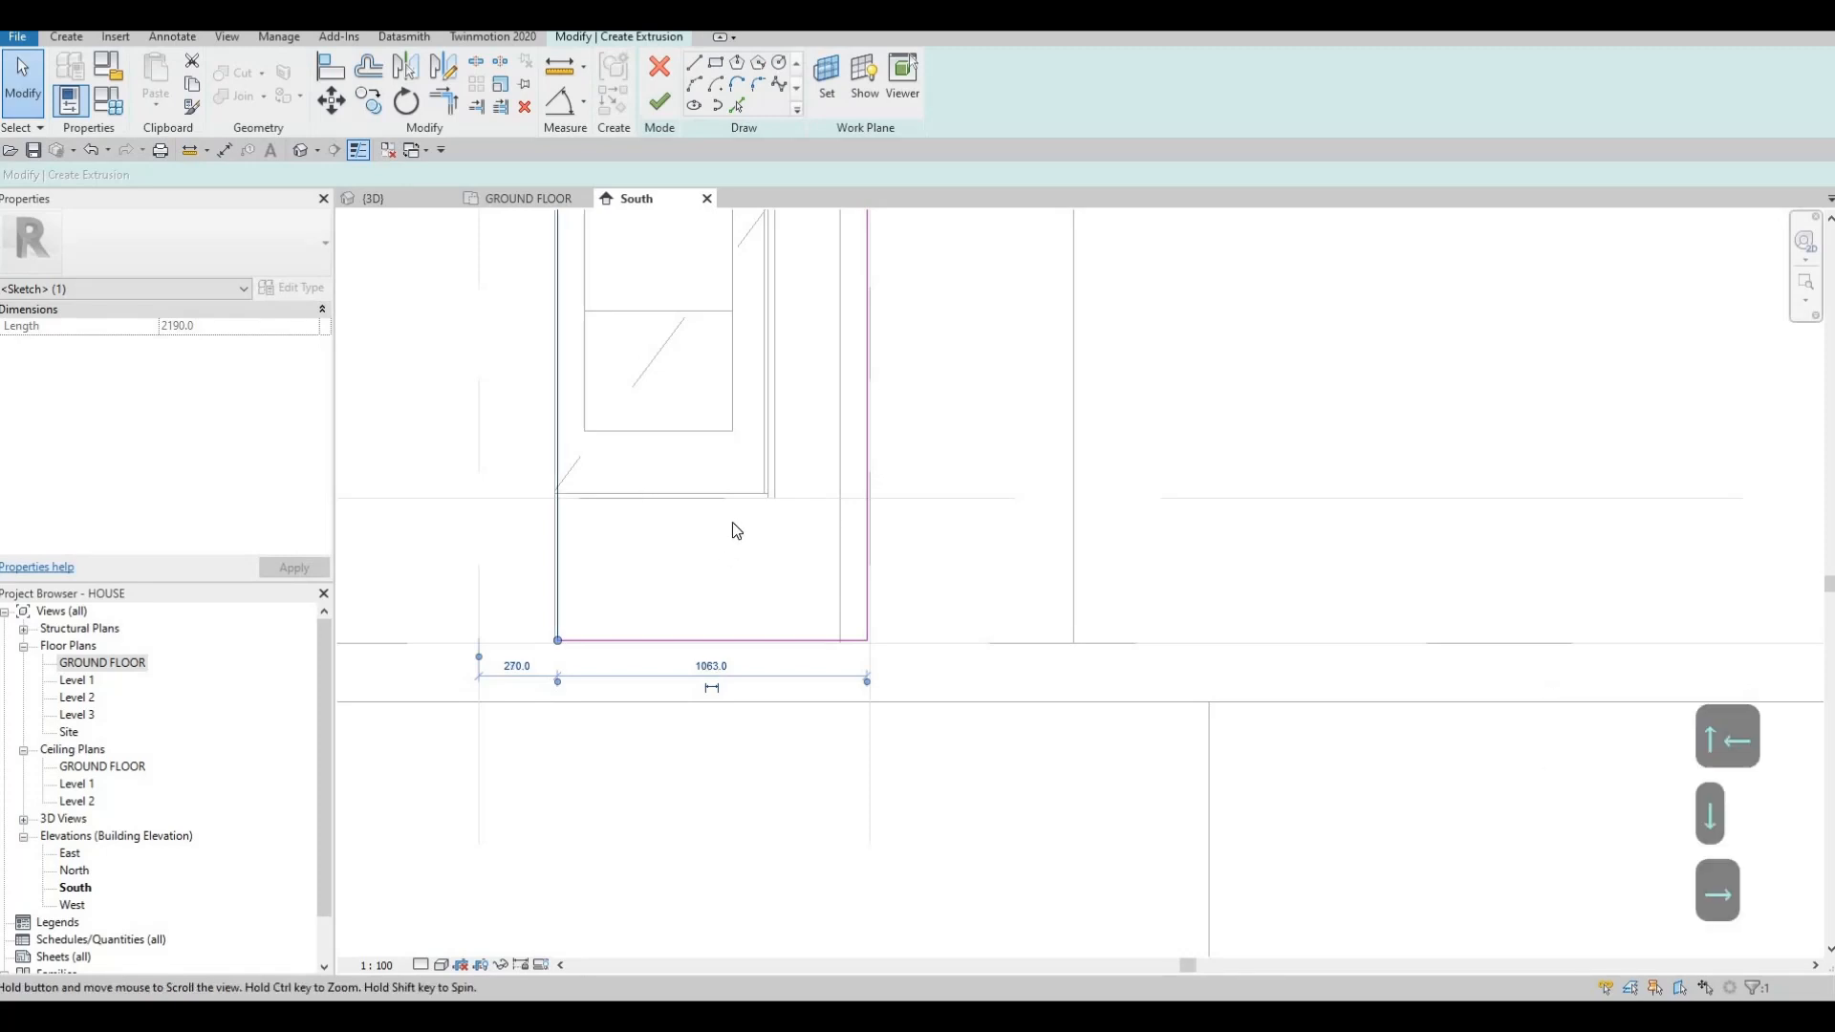
scroll(772, 540, "down", 1)
scroll(774, 548, "down", 1)
key("Escape")
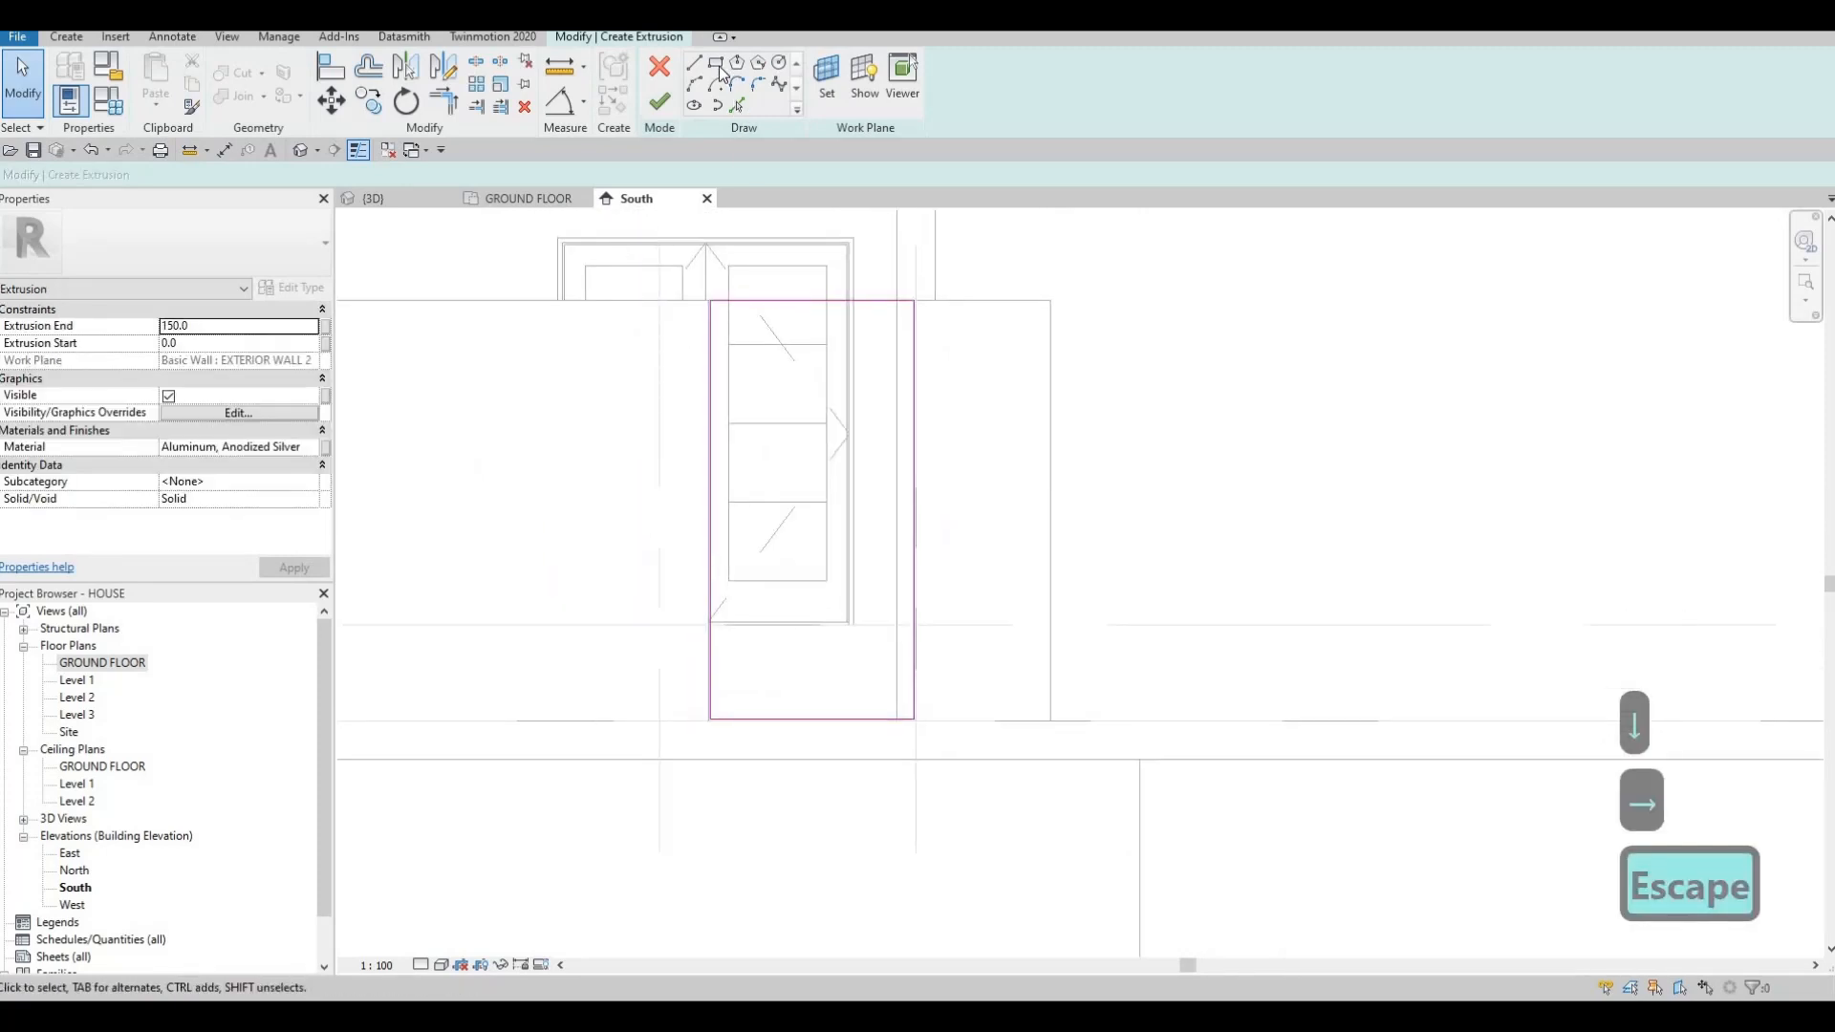
Add a concentric inner rectangle offset 35 mm inside the outline and finish the frame extrusion with a depth of 150 mm.
left_click(719, 66)
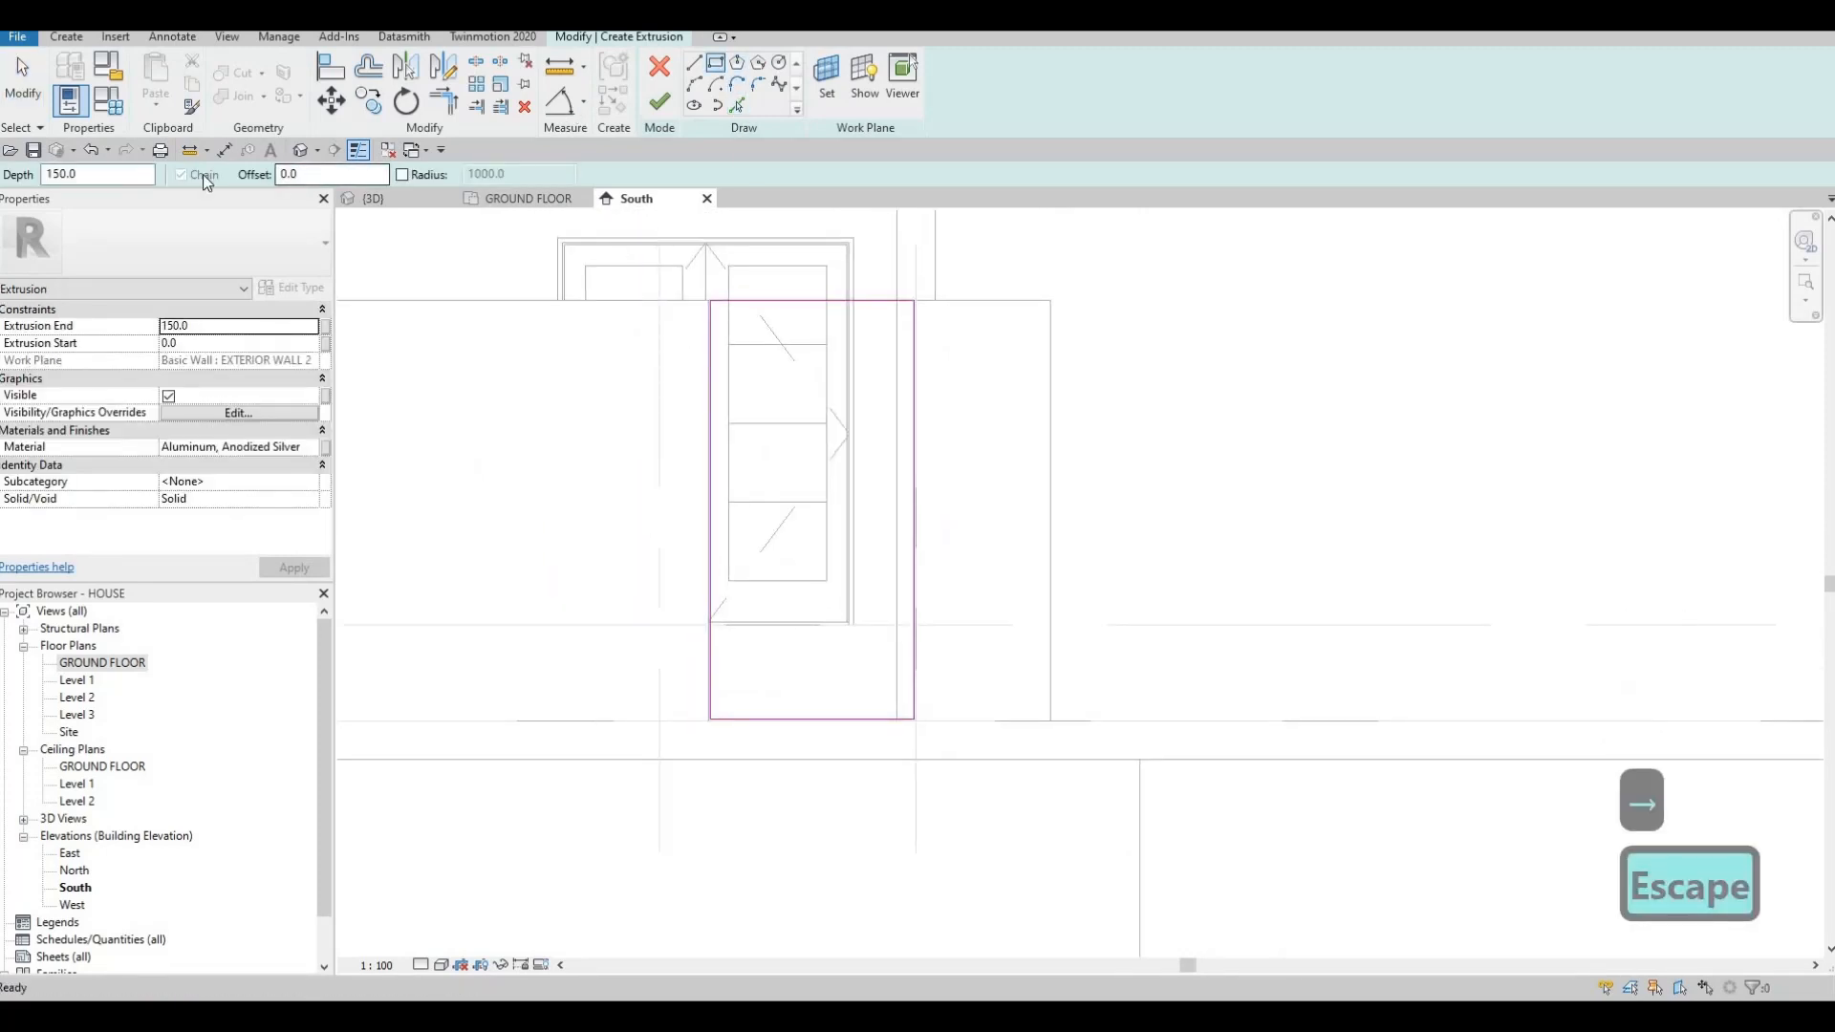
type("35")
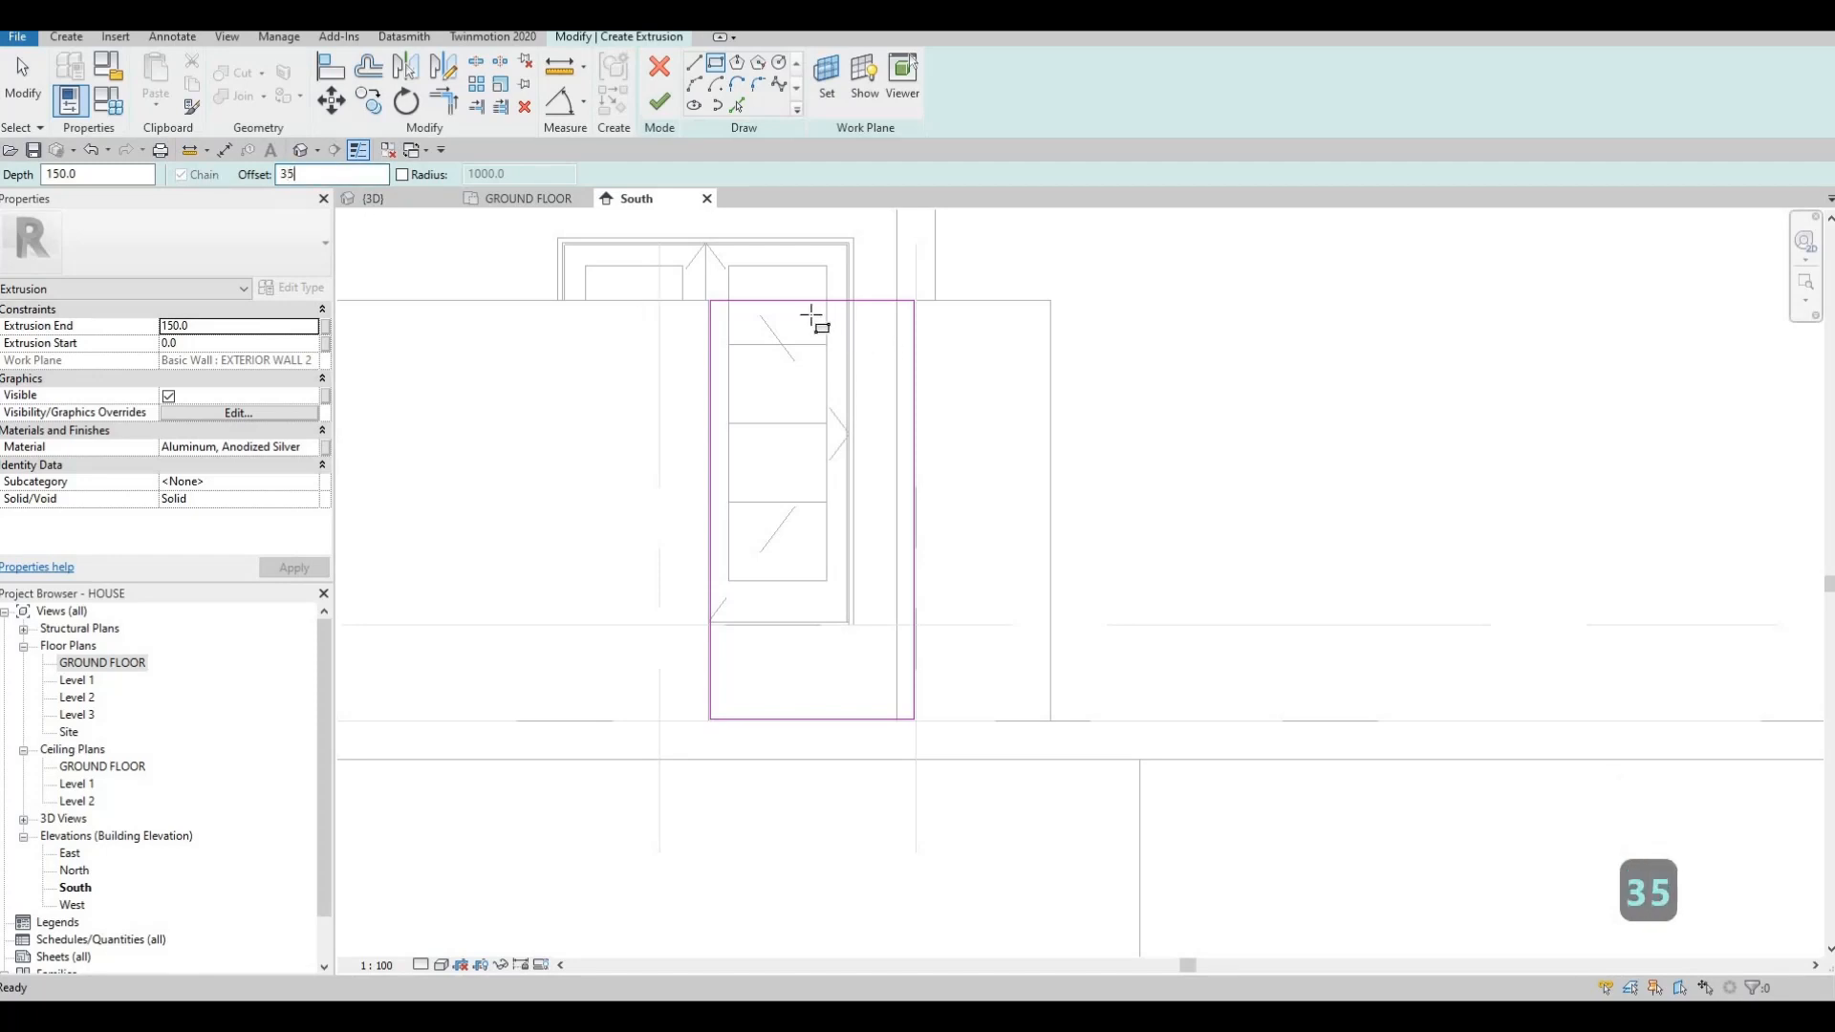
left_click(721, 306)
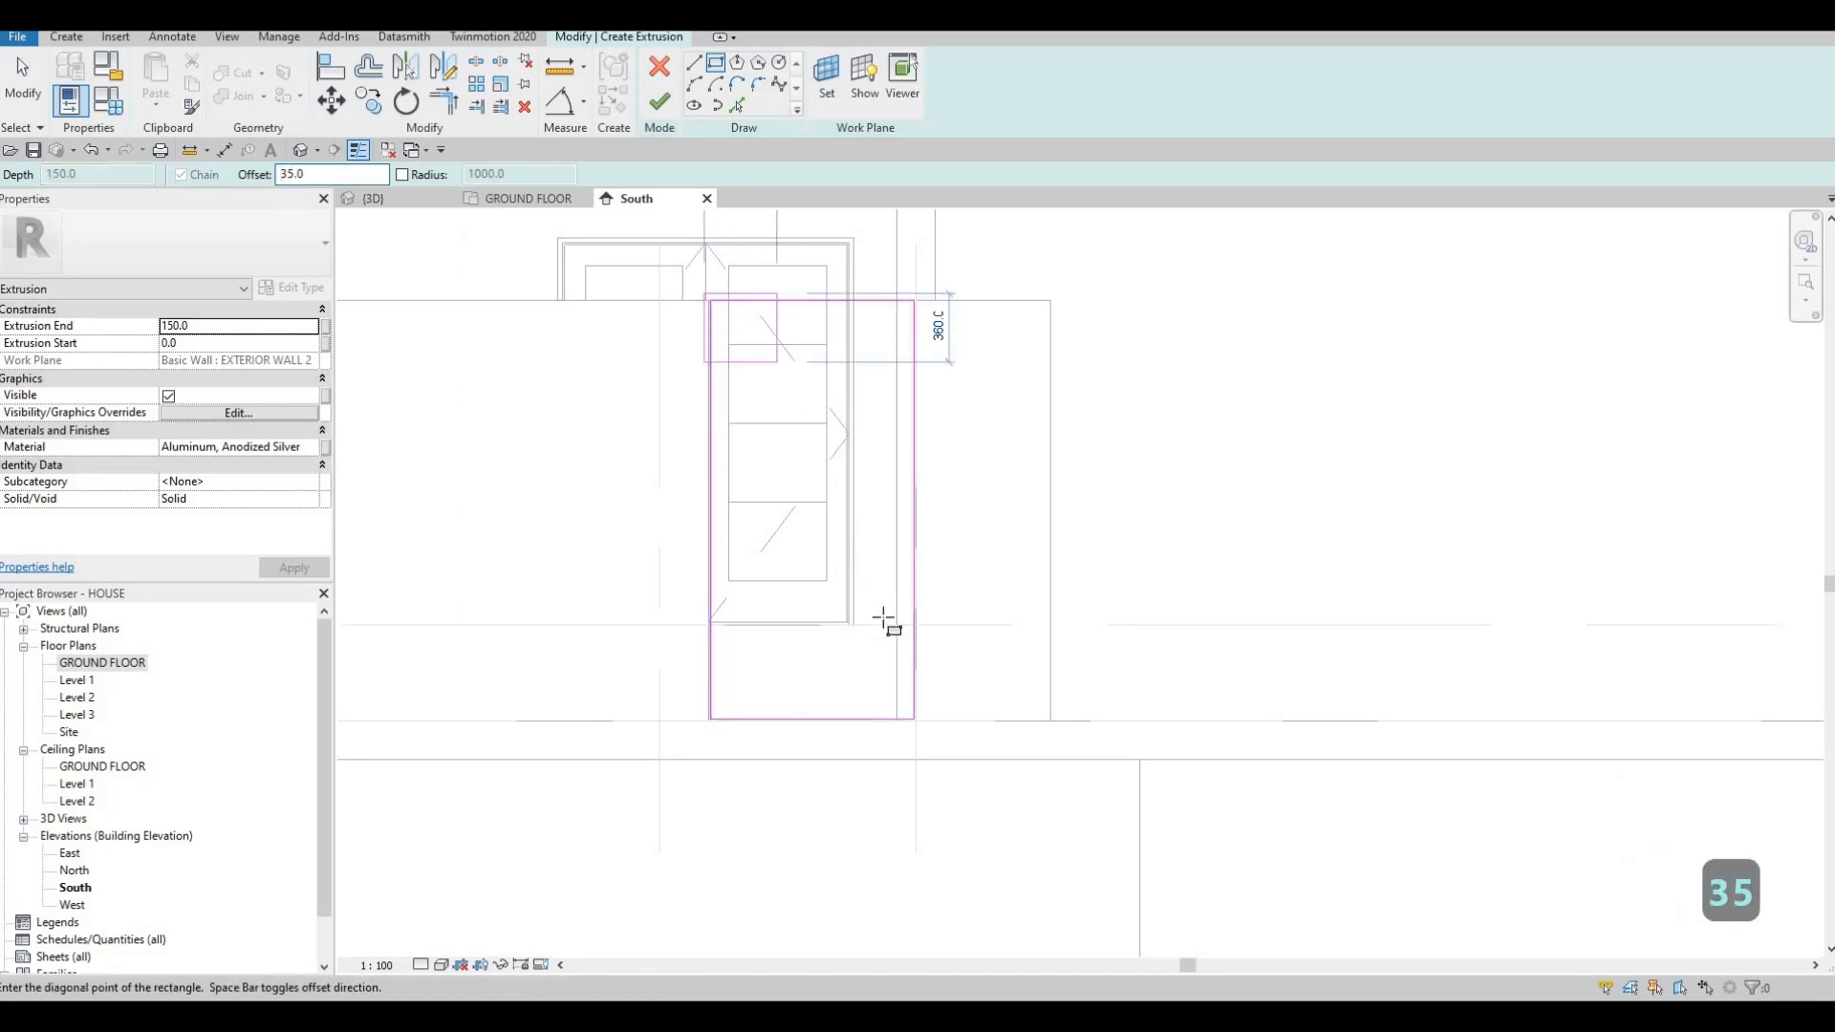
scroll(917, 746, "up", 3)
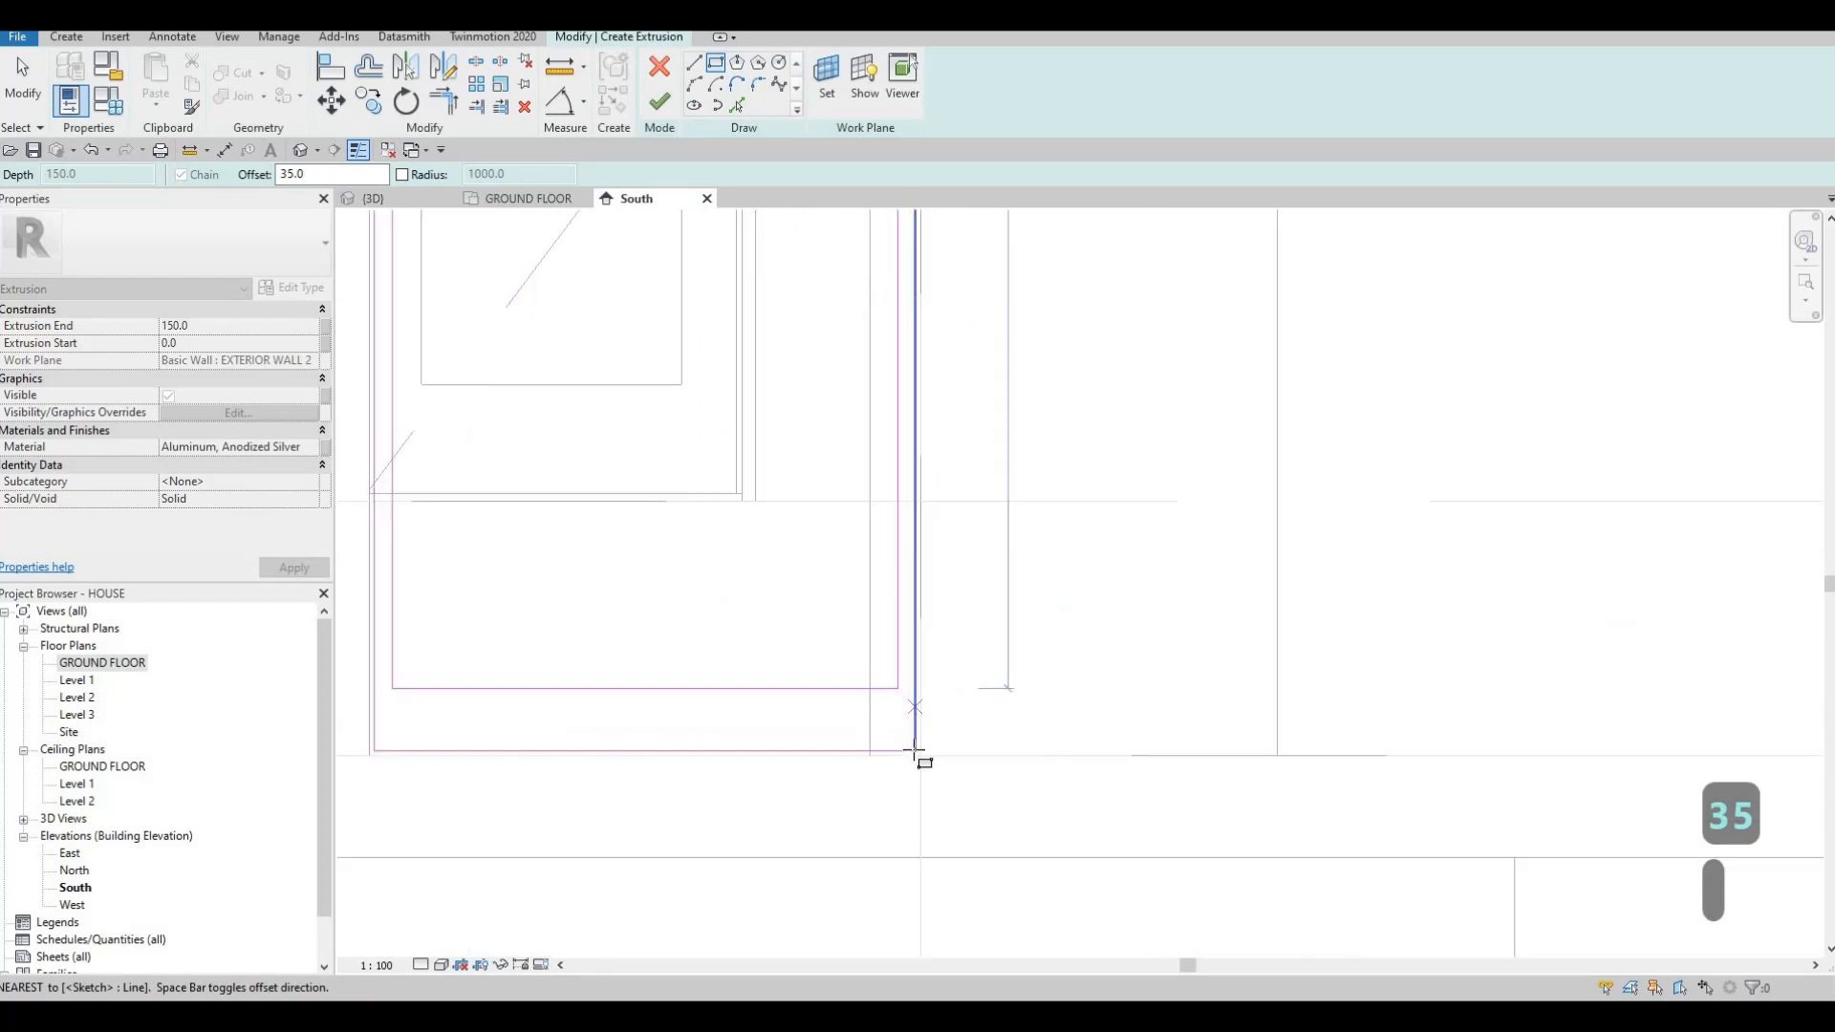
left_click(915, 743)
scroll(867, 676, "down", 2)
key("Escape")
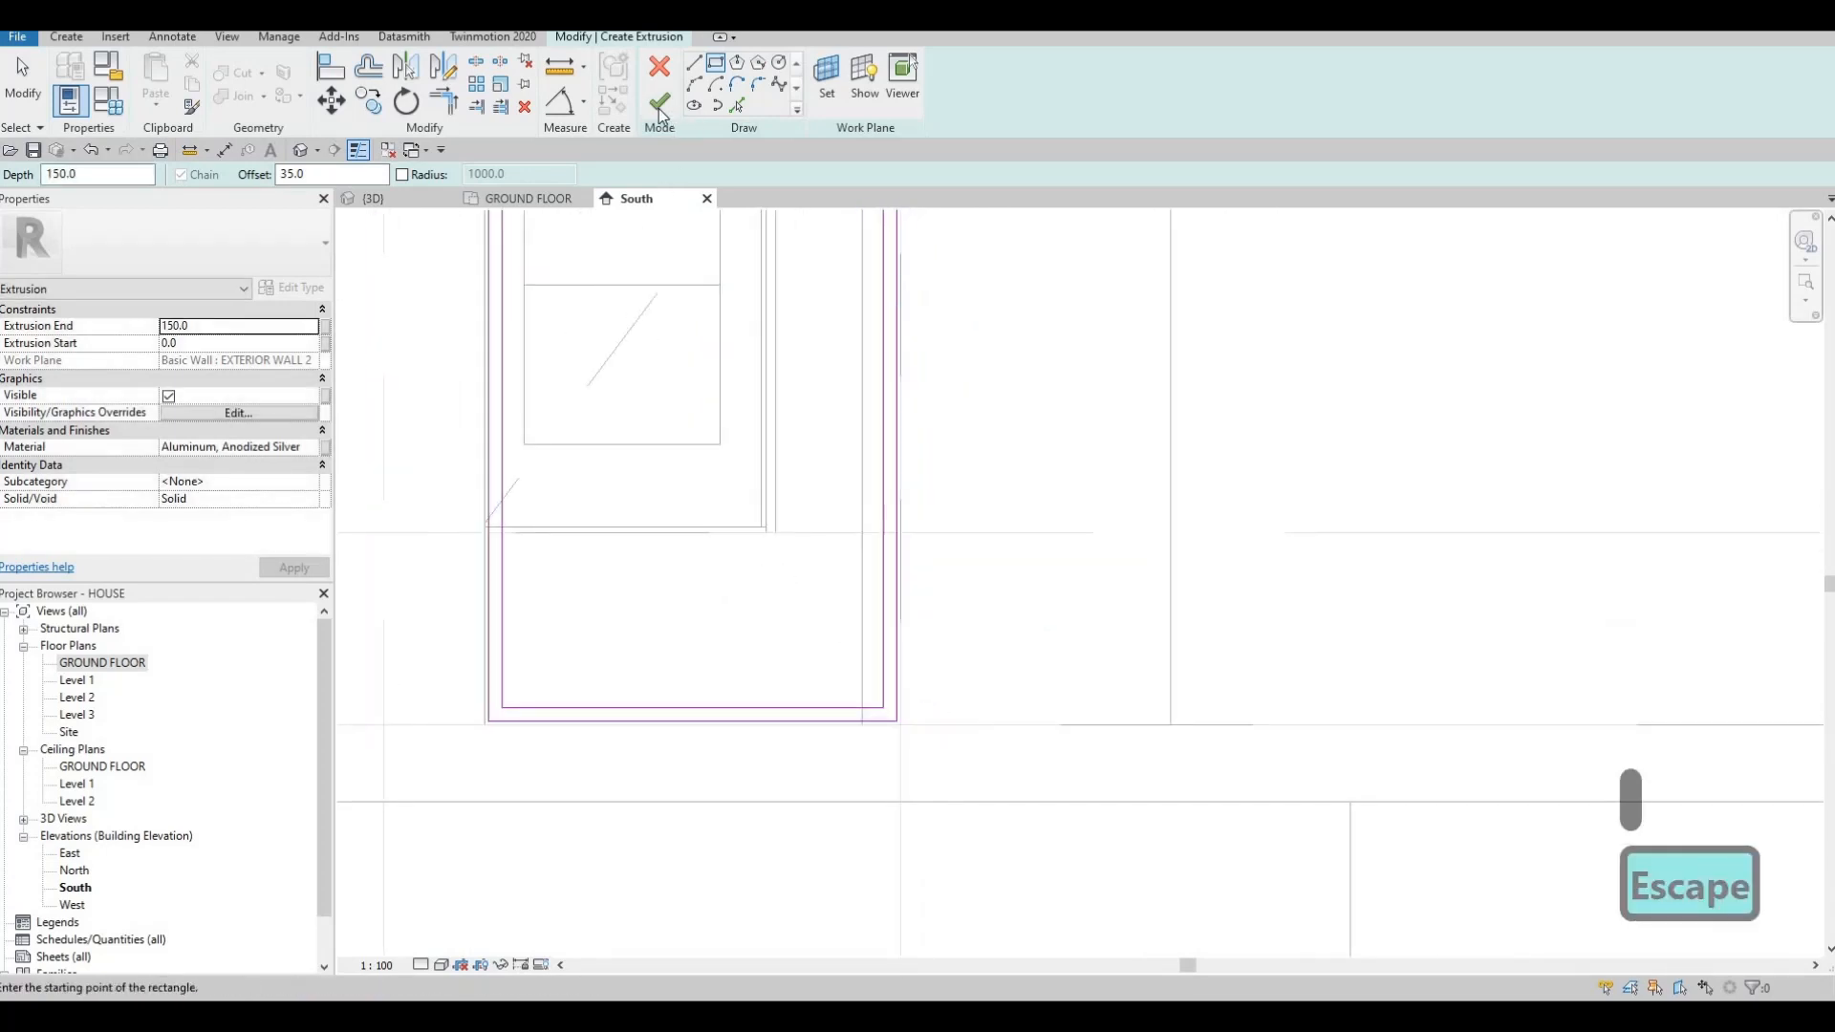
left_click(659, 101)
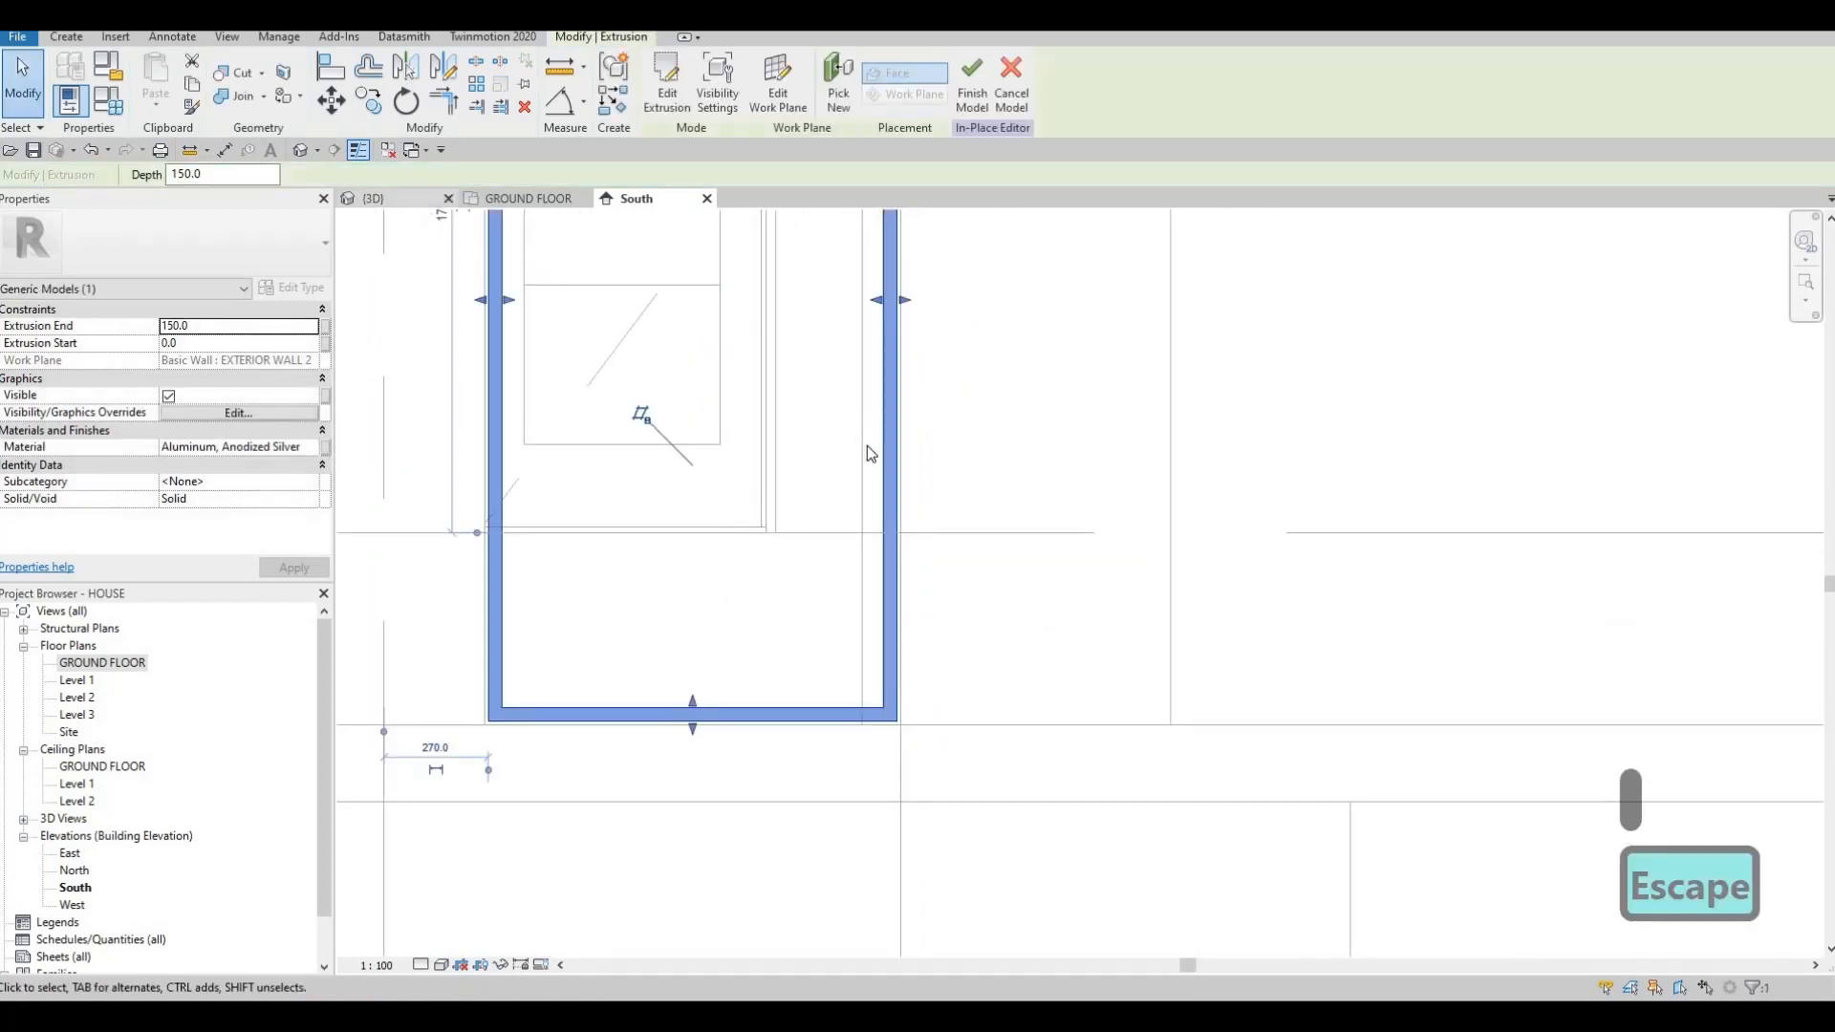
In the 3D view, move the frame's front and back faces inside the wall thickness, so it extrudes from about -163 to -25 mm.
key("ctrl+Tab")
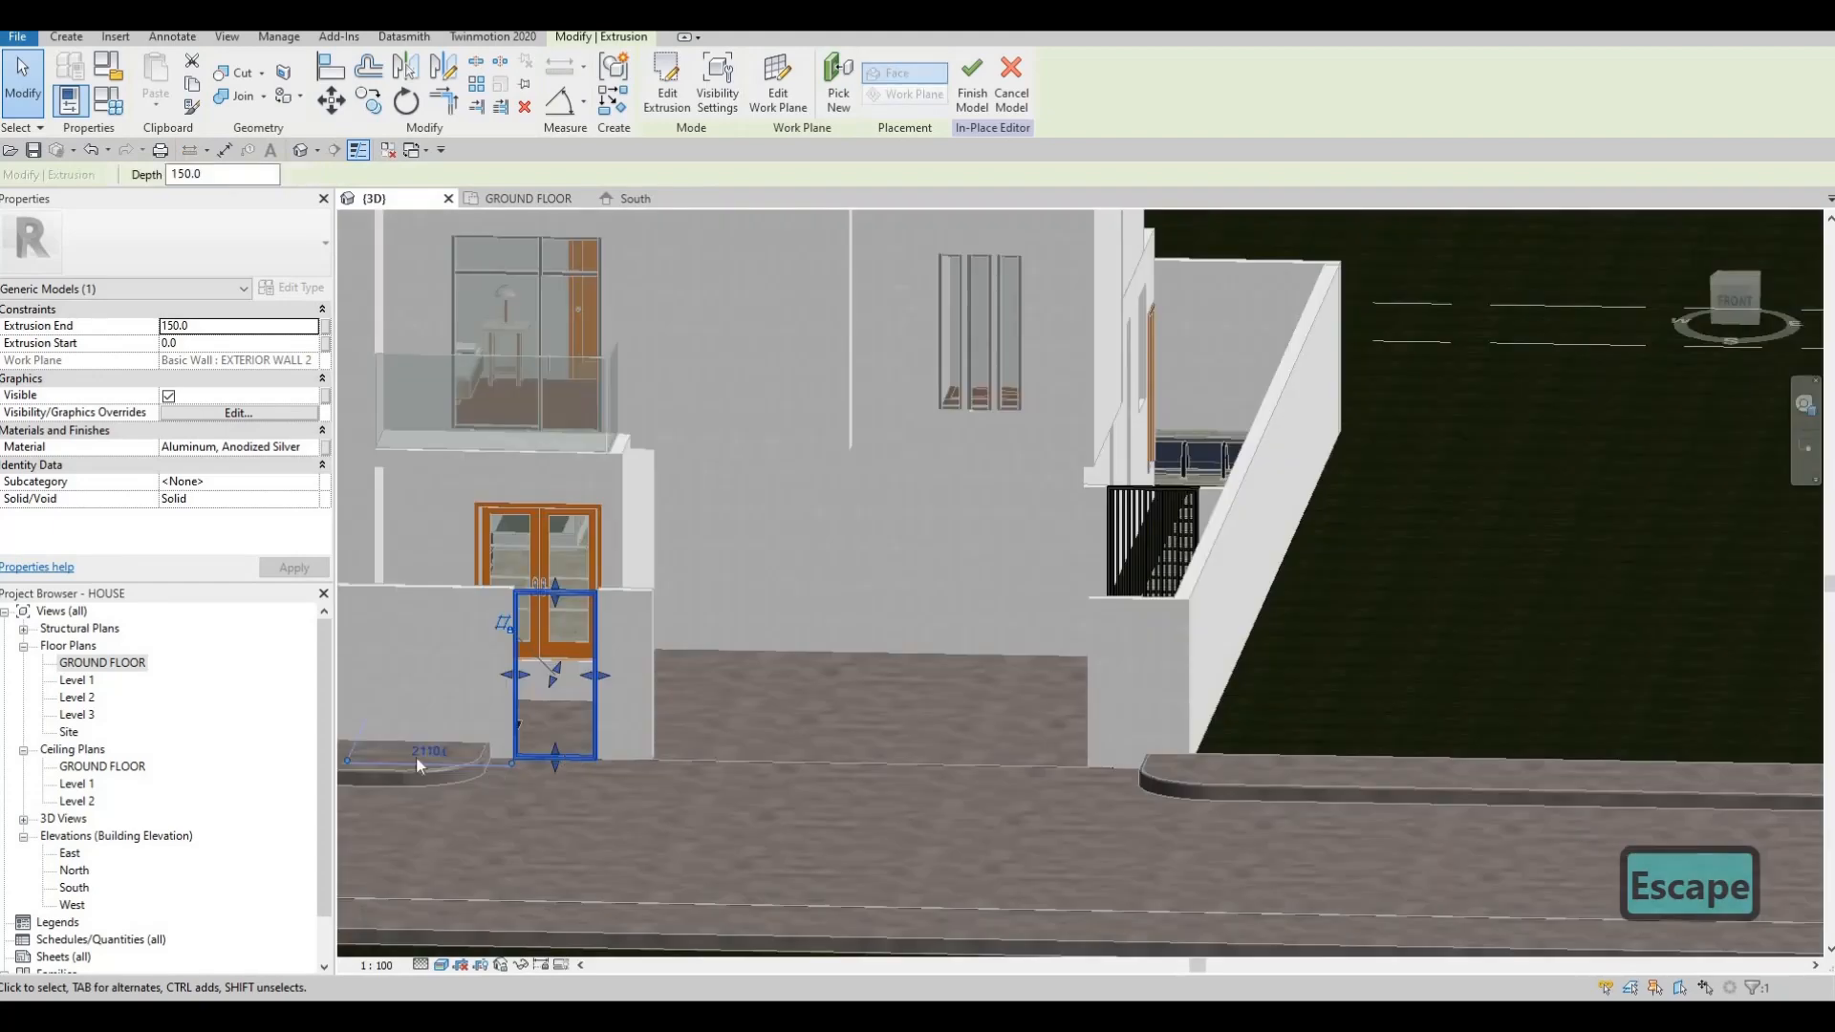
middle_click_drag(418, 760, 621, 696, "shift")
scroll(621, 696, "up", 5)
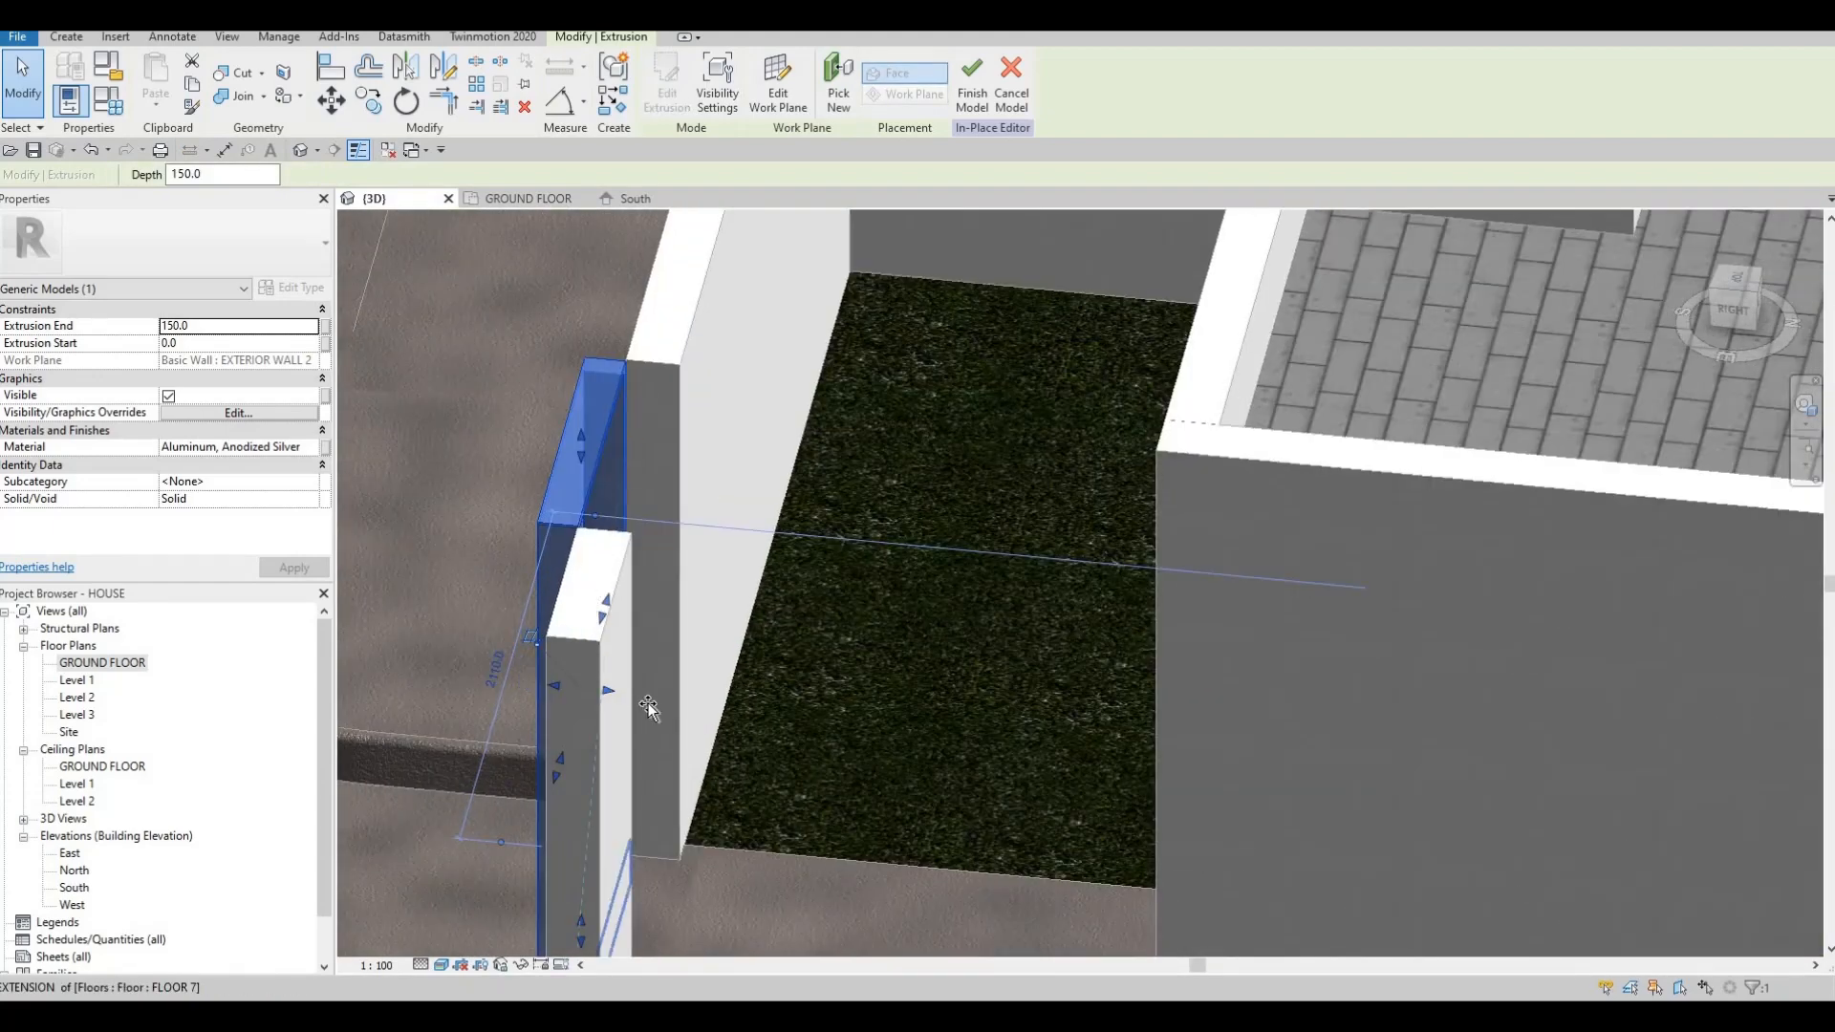
mouse_move(648, 707)
left_mouse_down()
mouse_move(587, 695)
mouse_move(662, 702)
left_mouse_up()
middle_click_drag(703, 776, 652, 805, "shift")
scroll(652, 707, "up", 1)
middle_click_drag(652, 707, 653, 776, "shift")
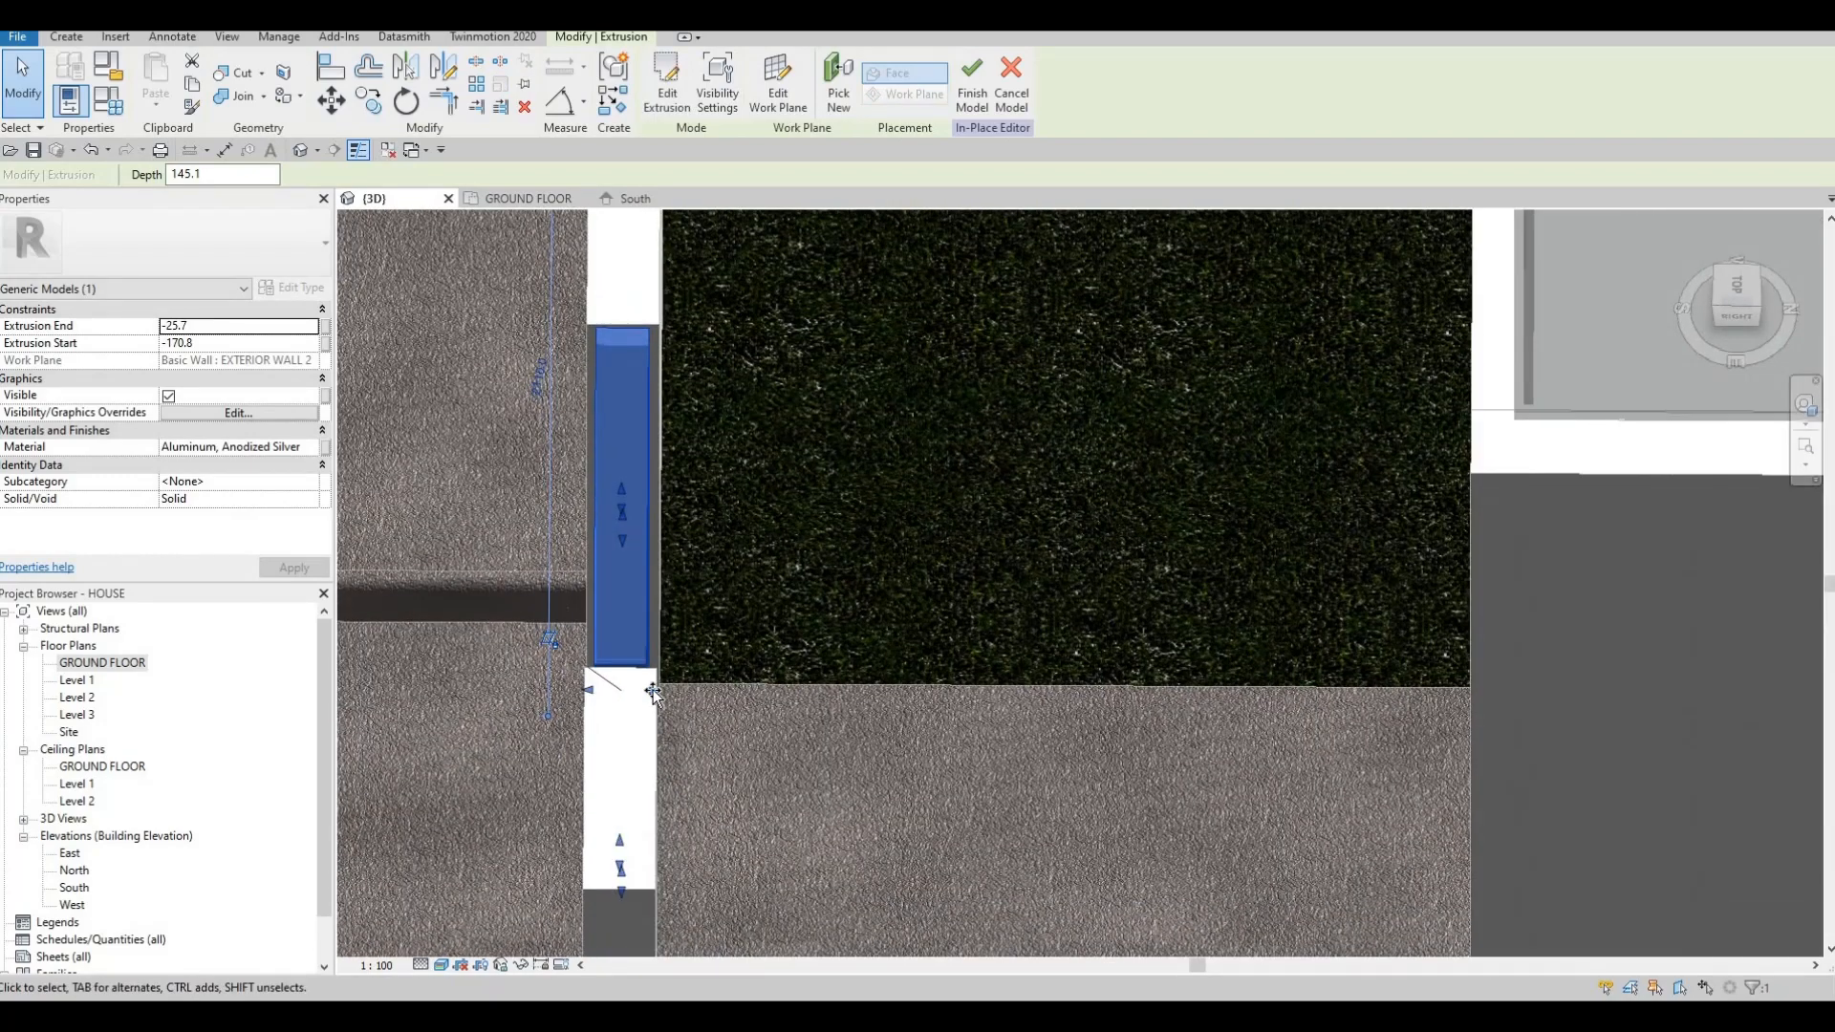
left_click_drag(647, 696, 615, 636)
scroll(618, 636, "down", 3)
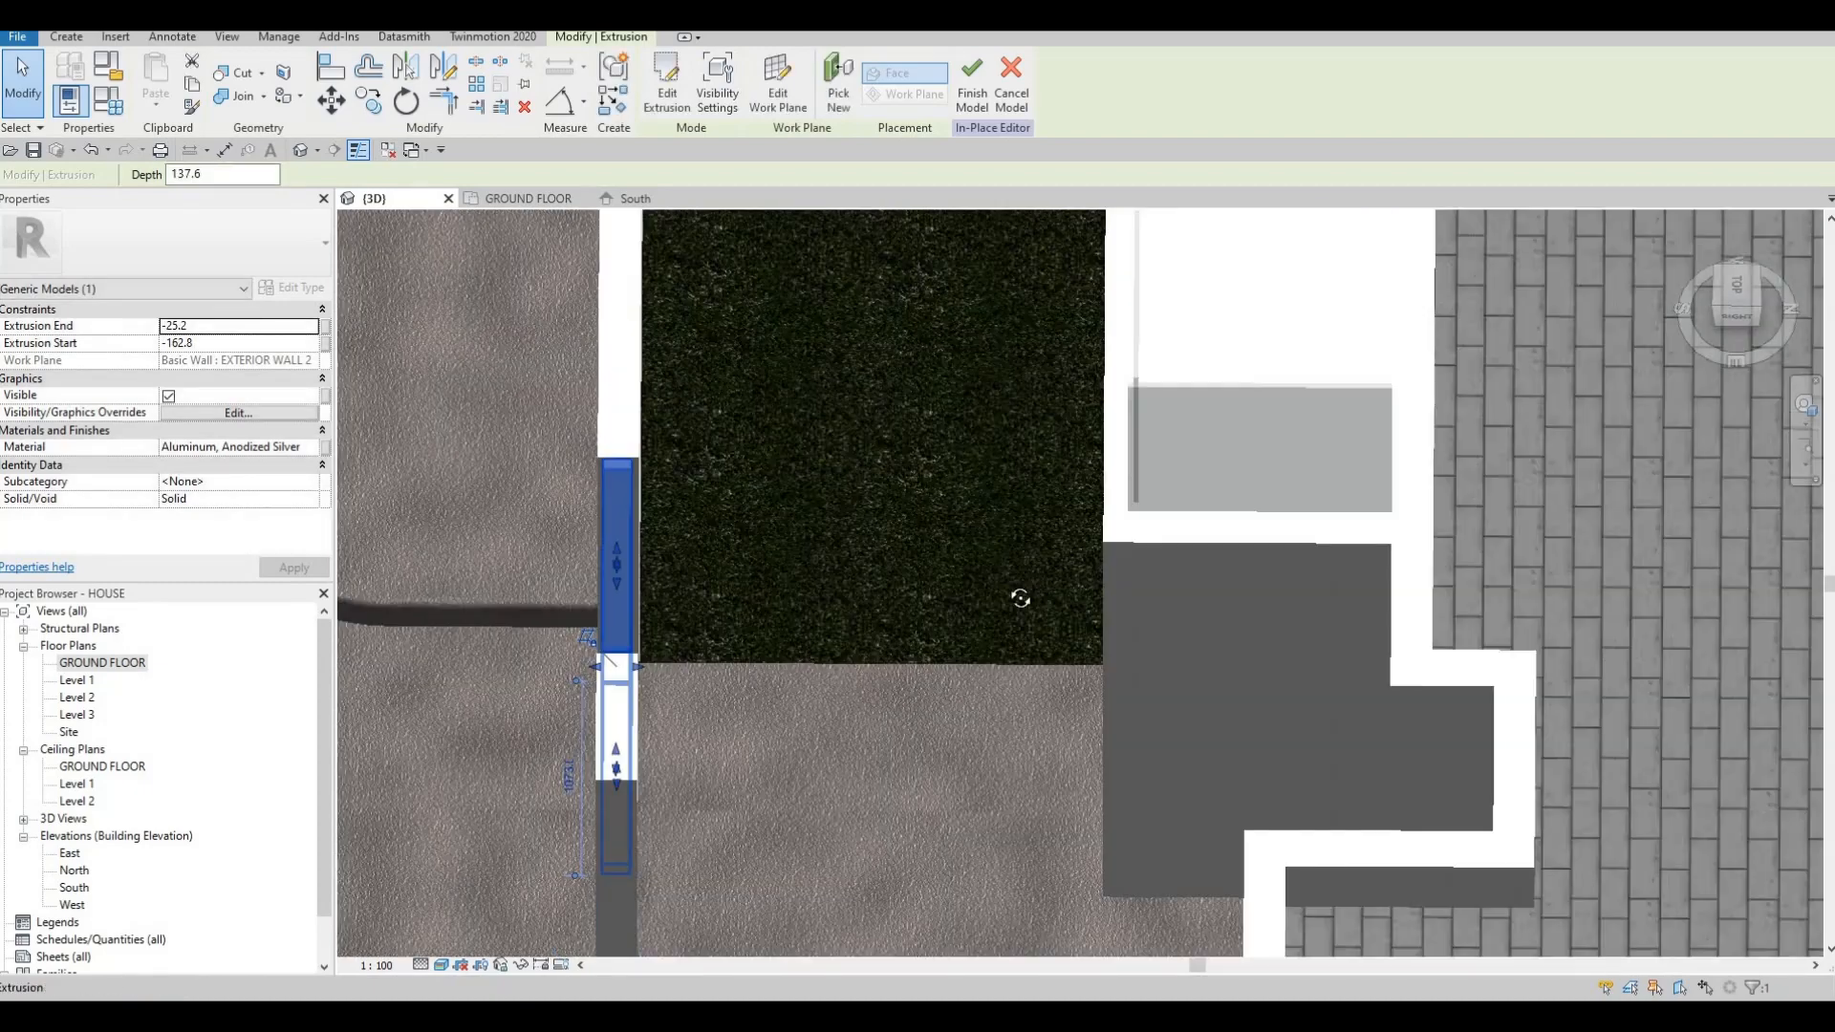
middle_click_drag(1019, 598, 736, 469, "shift")
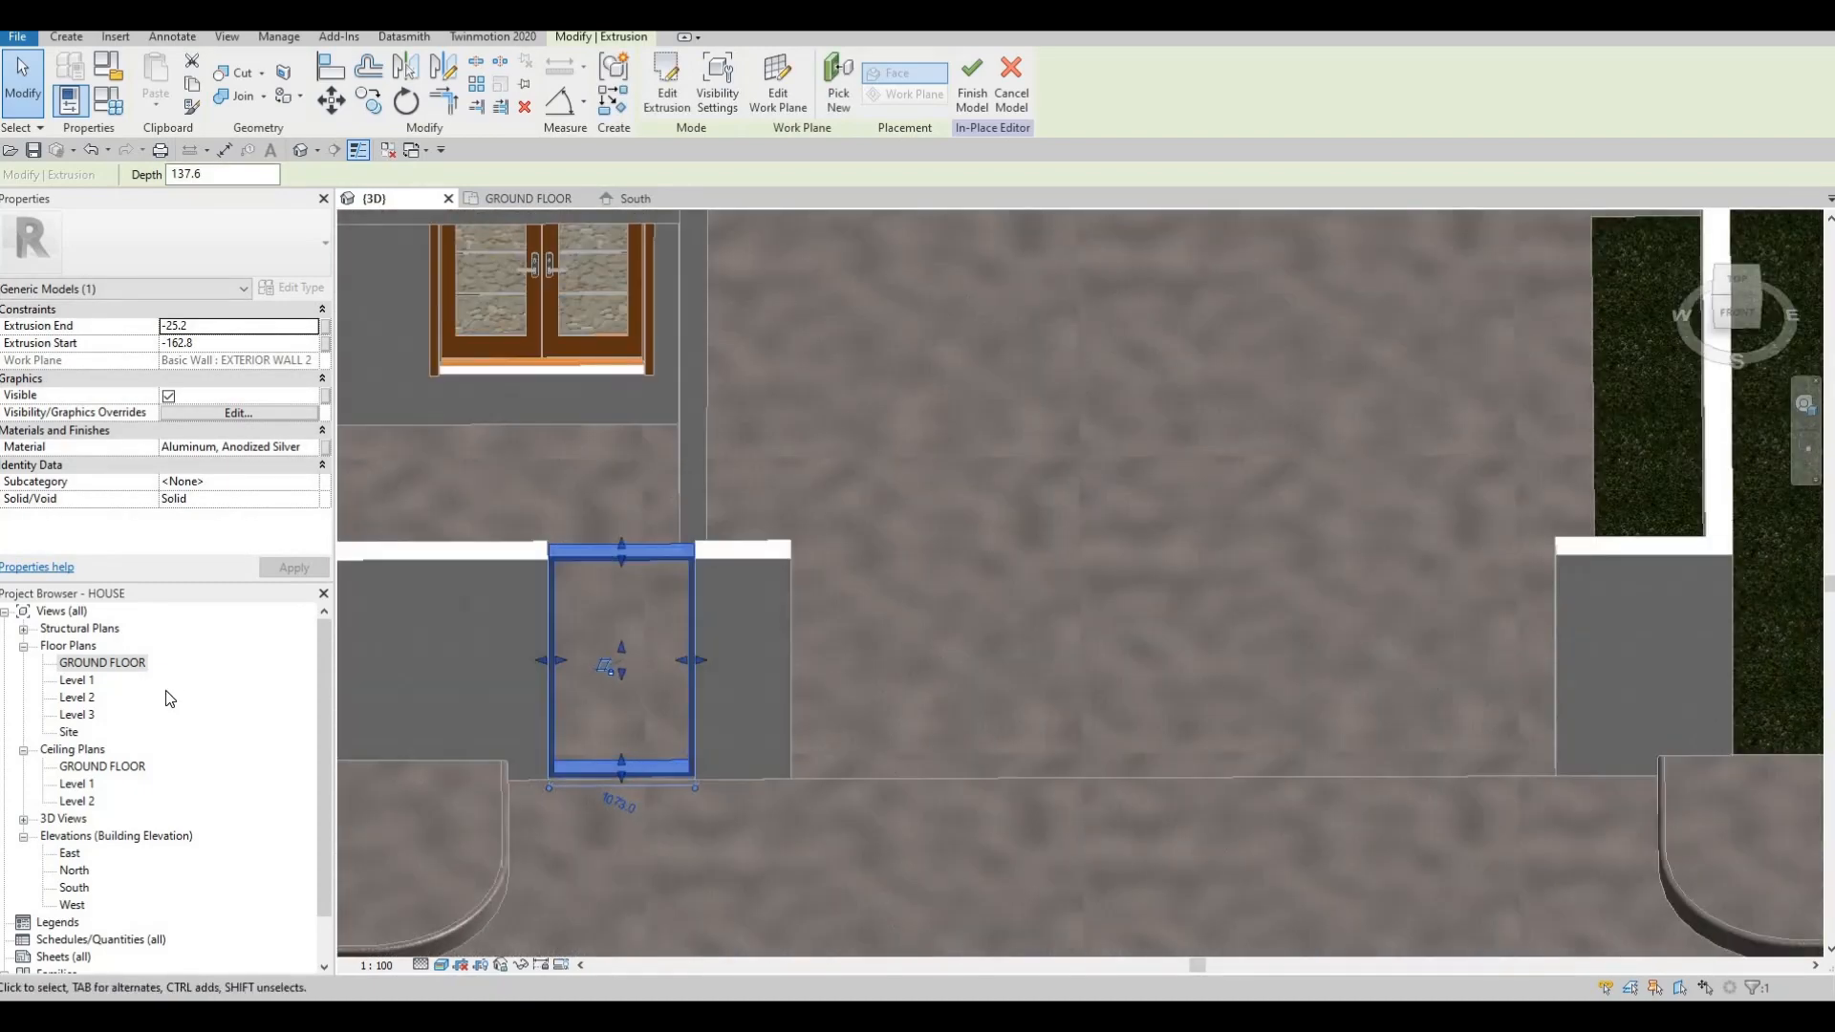
In the GROUND FLOOR plan, start another extrusion with its work plane picked from the new gate frame.
double_click(95, 664)
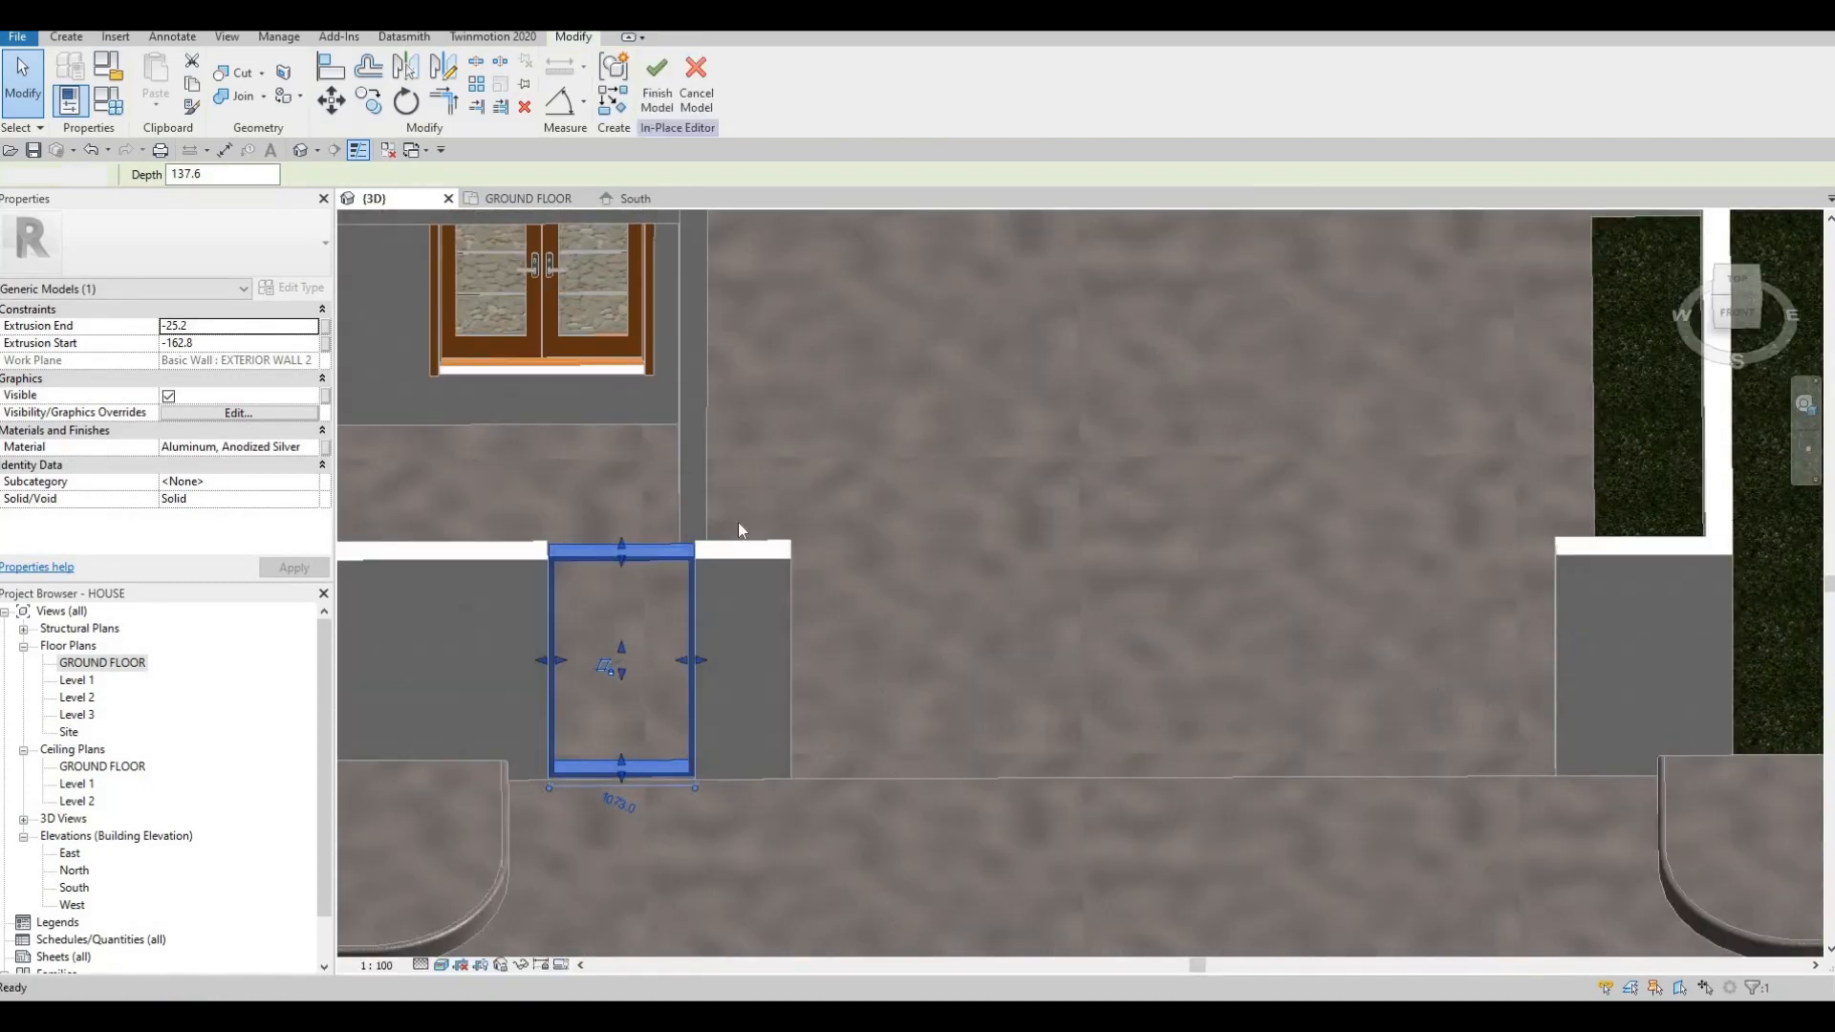
scroll(637, 538, "down", 2)
middle_click_drag(574, 669, 1070, 344)
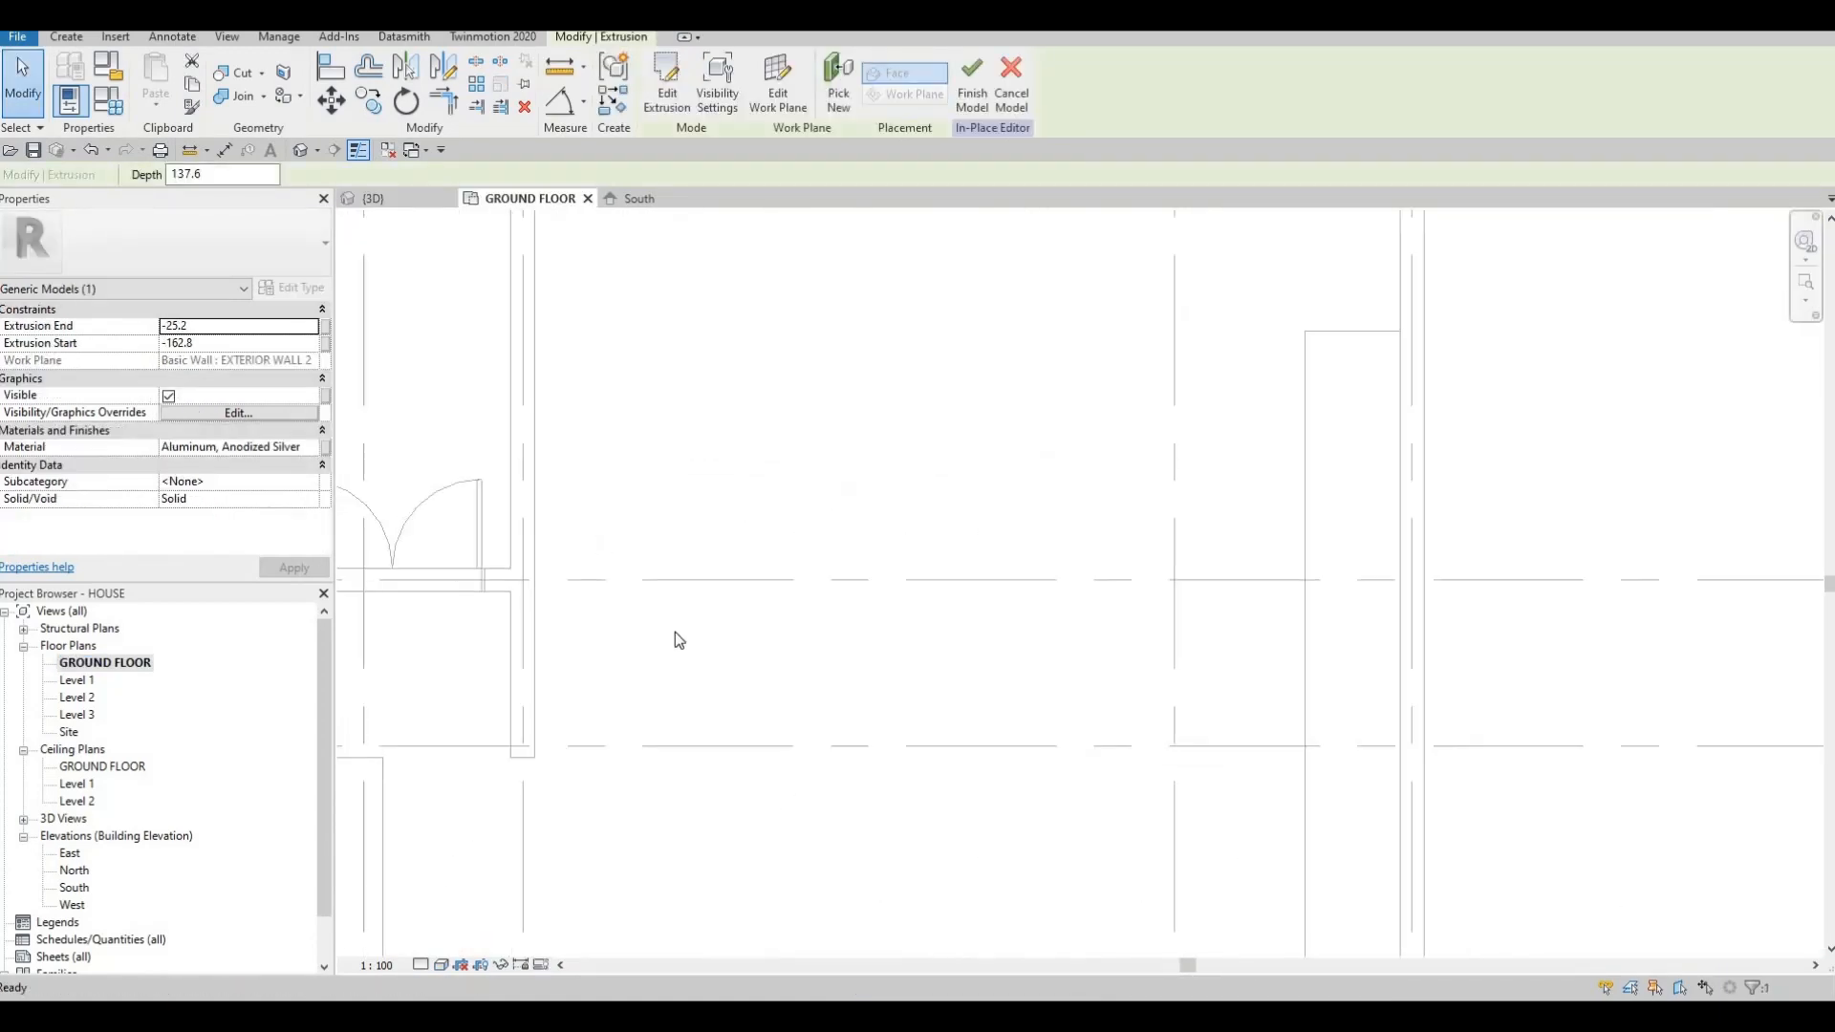
scroll(676, 638, "down", 1)
middle_click_drag(356, 491, 802, 394)
middle_click_drag(726, 660, 715, 359)
scroll(933, 563, "up", 4)
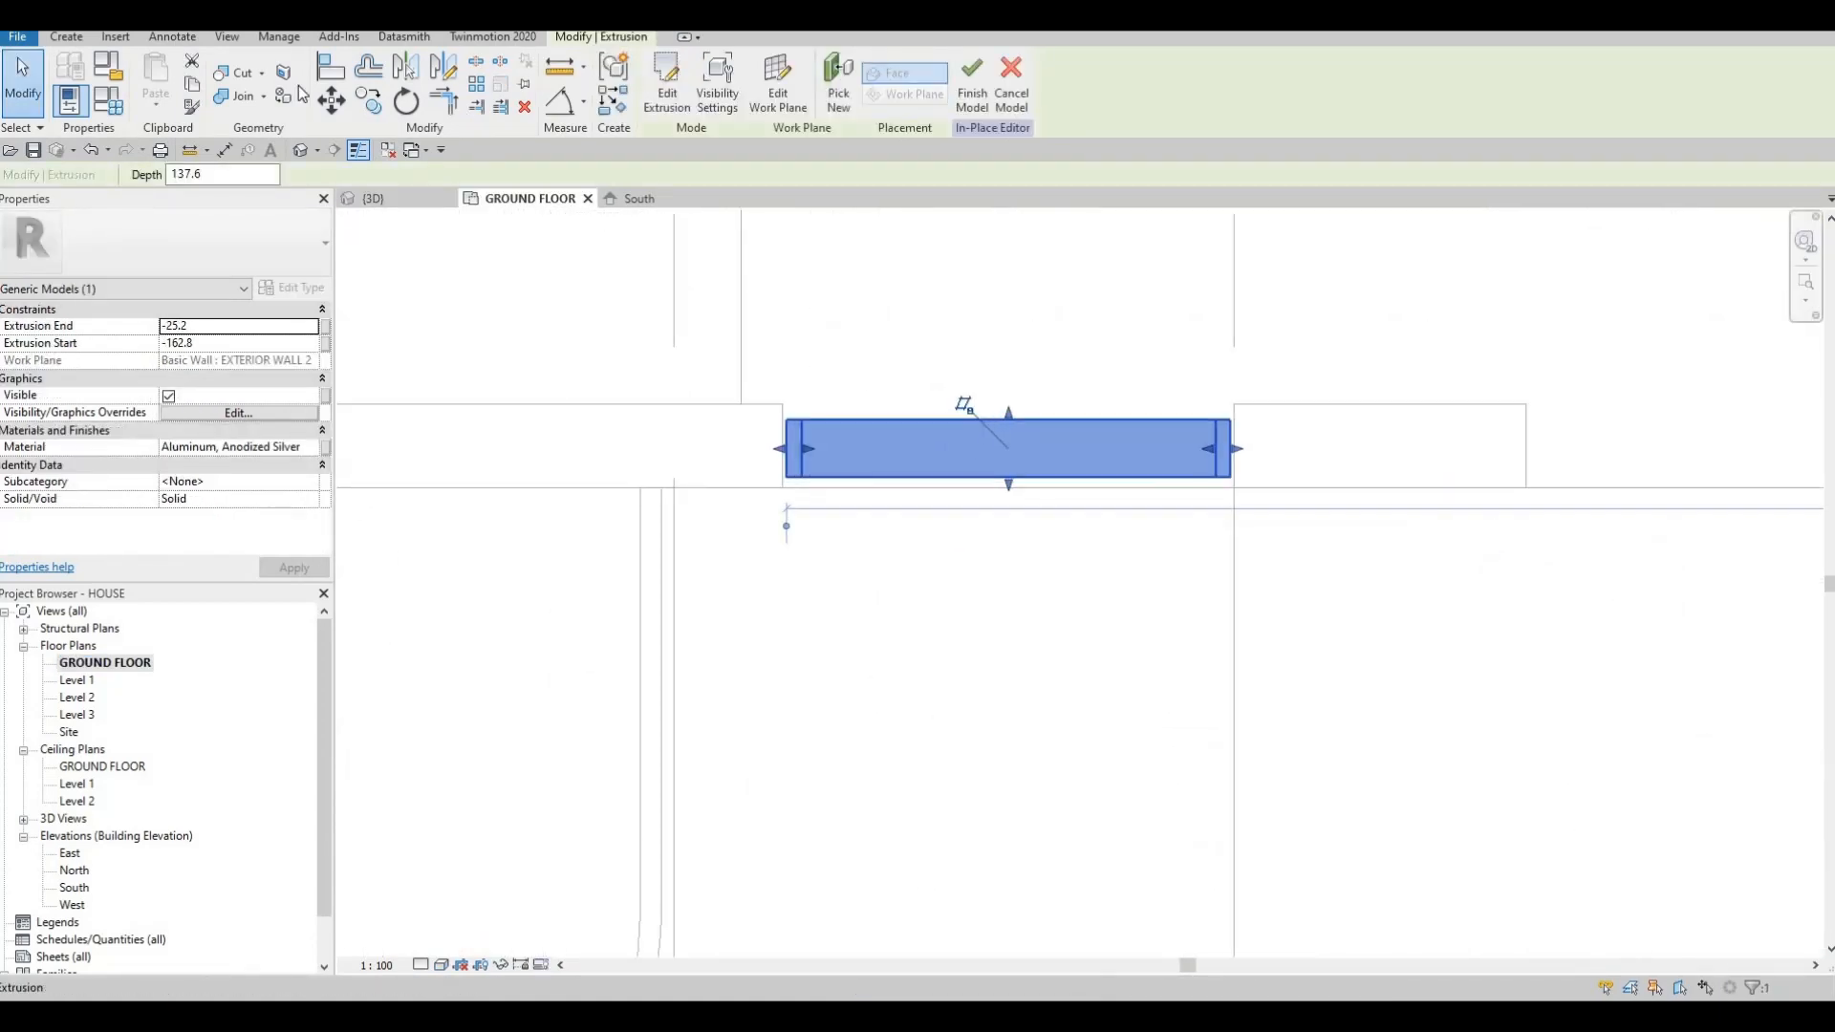
left_click(69, 37)
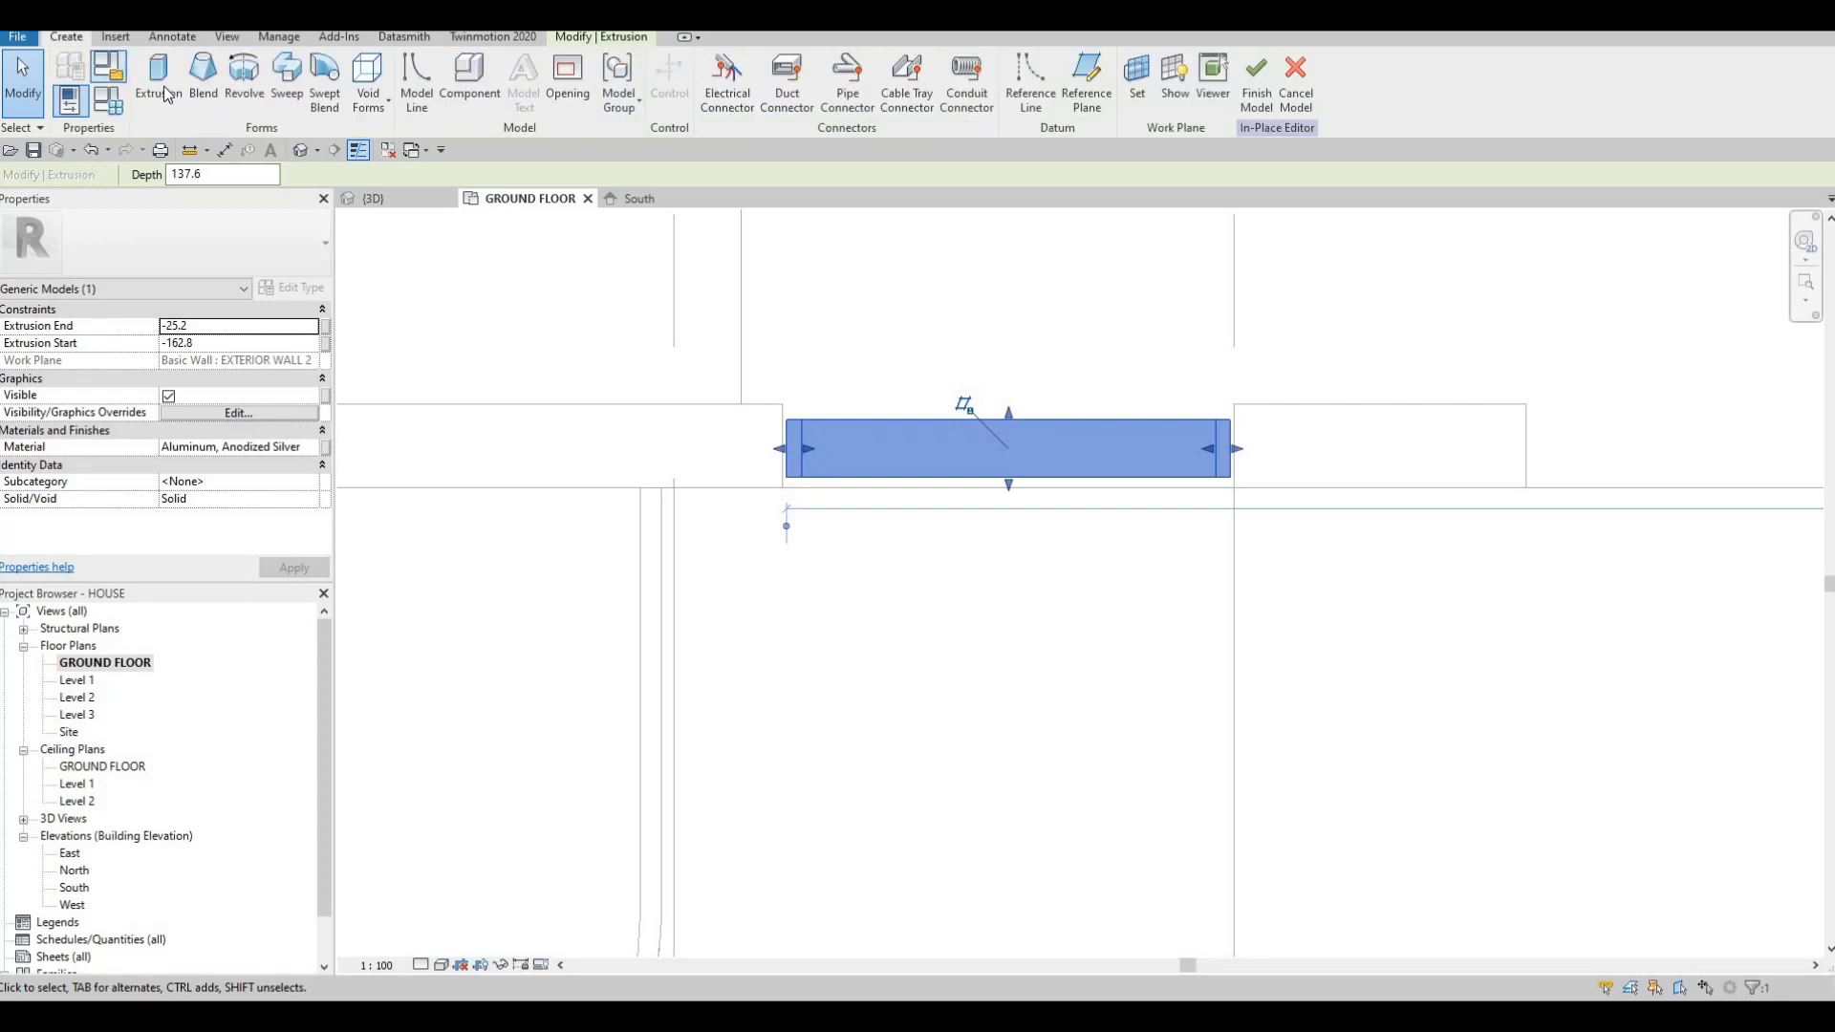
left_click(158, 84)
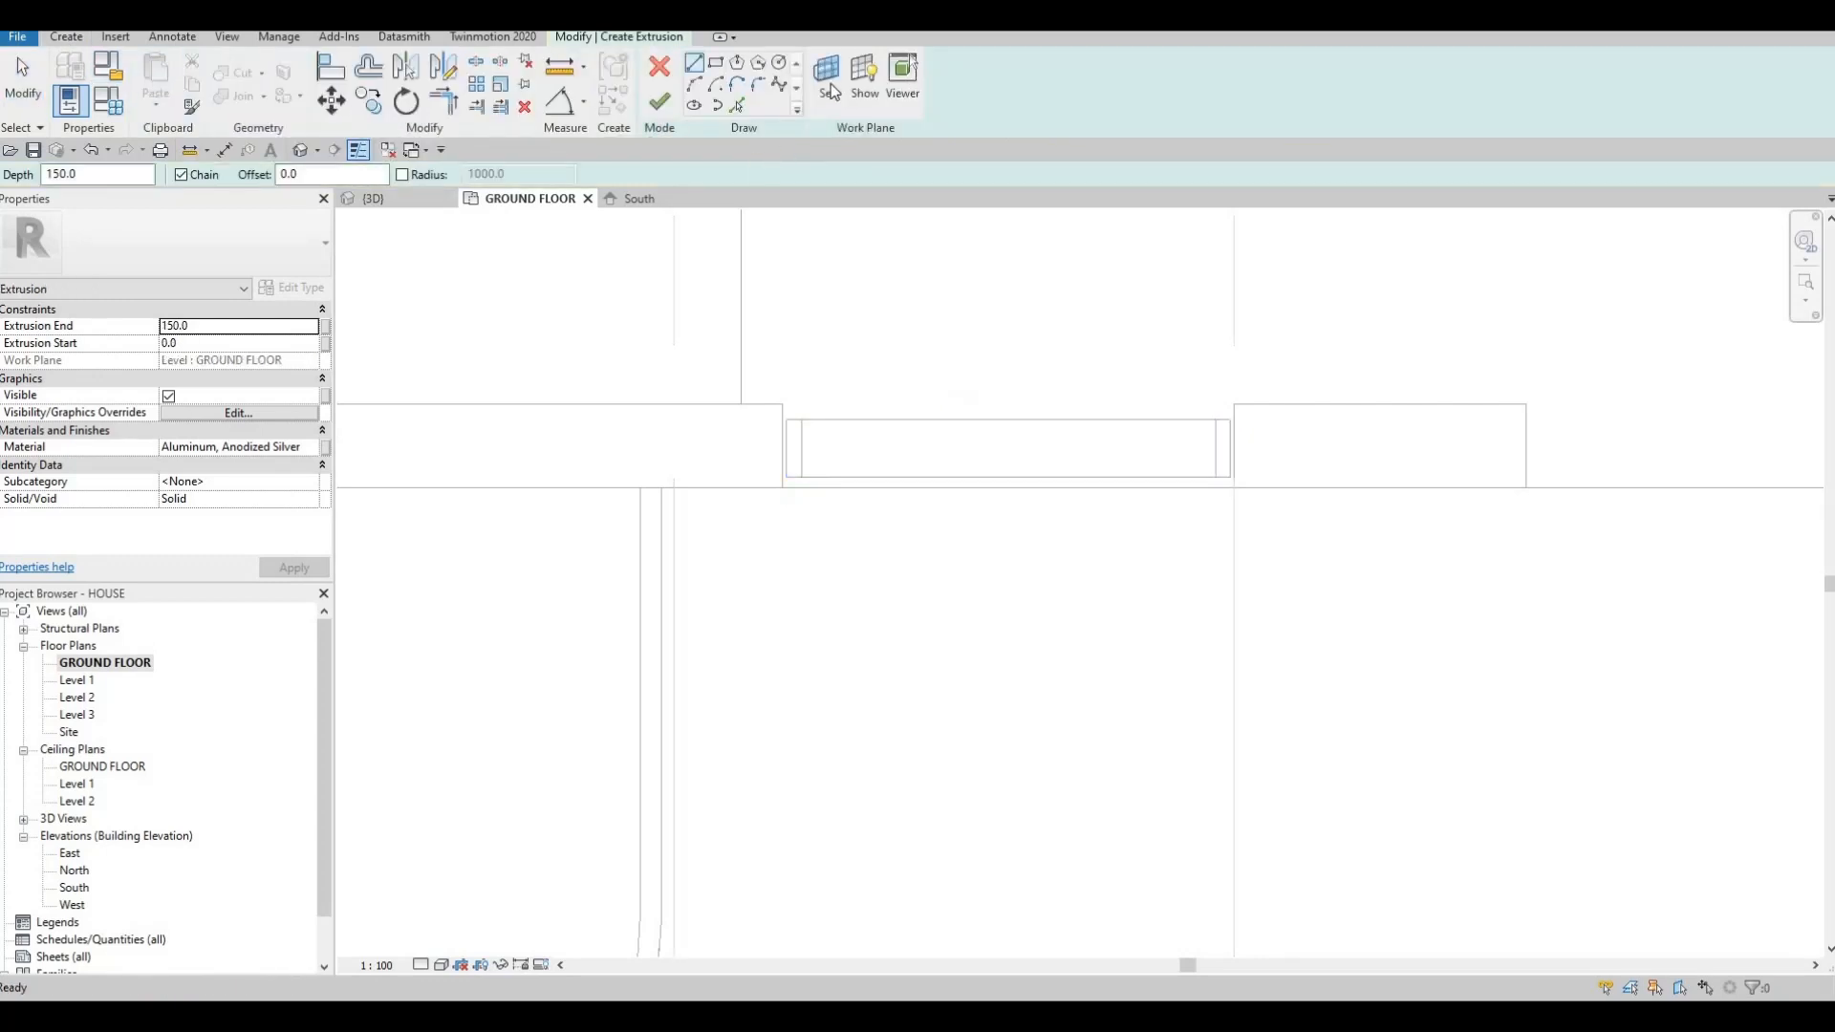
left_click(827, 78)
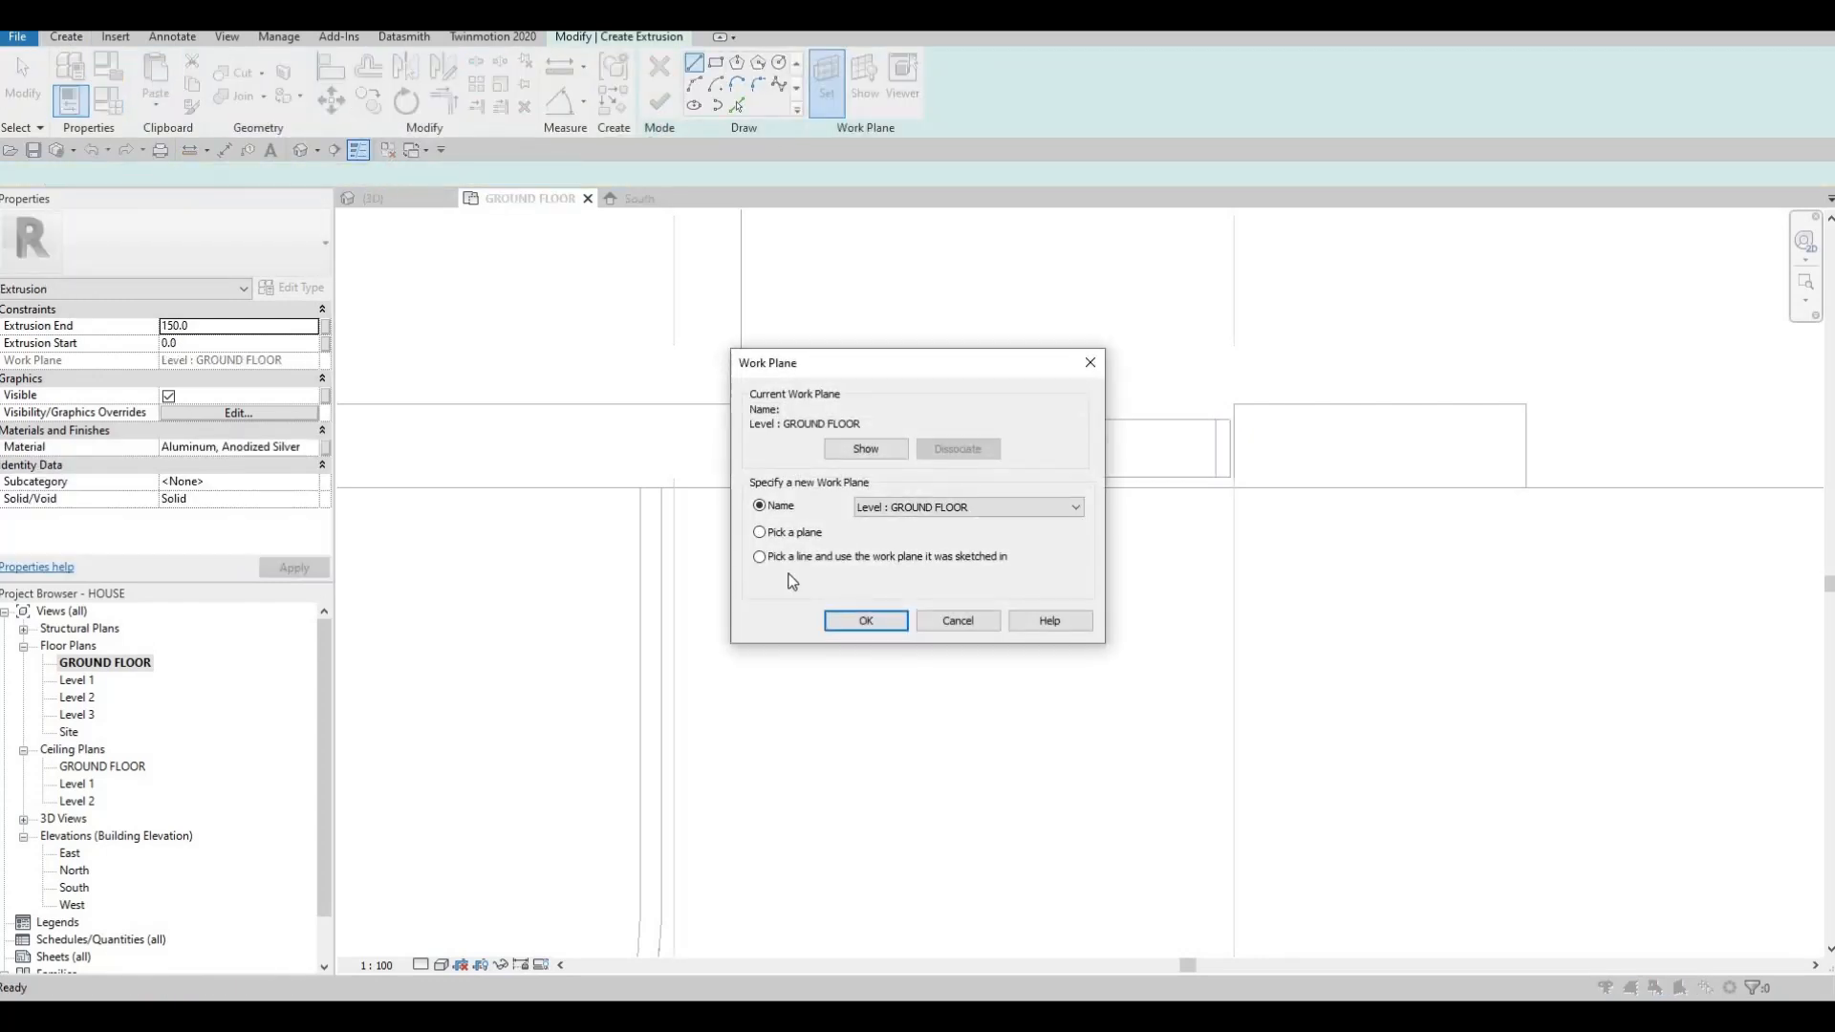
left_click(851, 620)
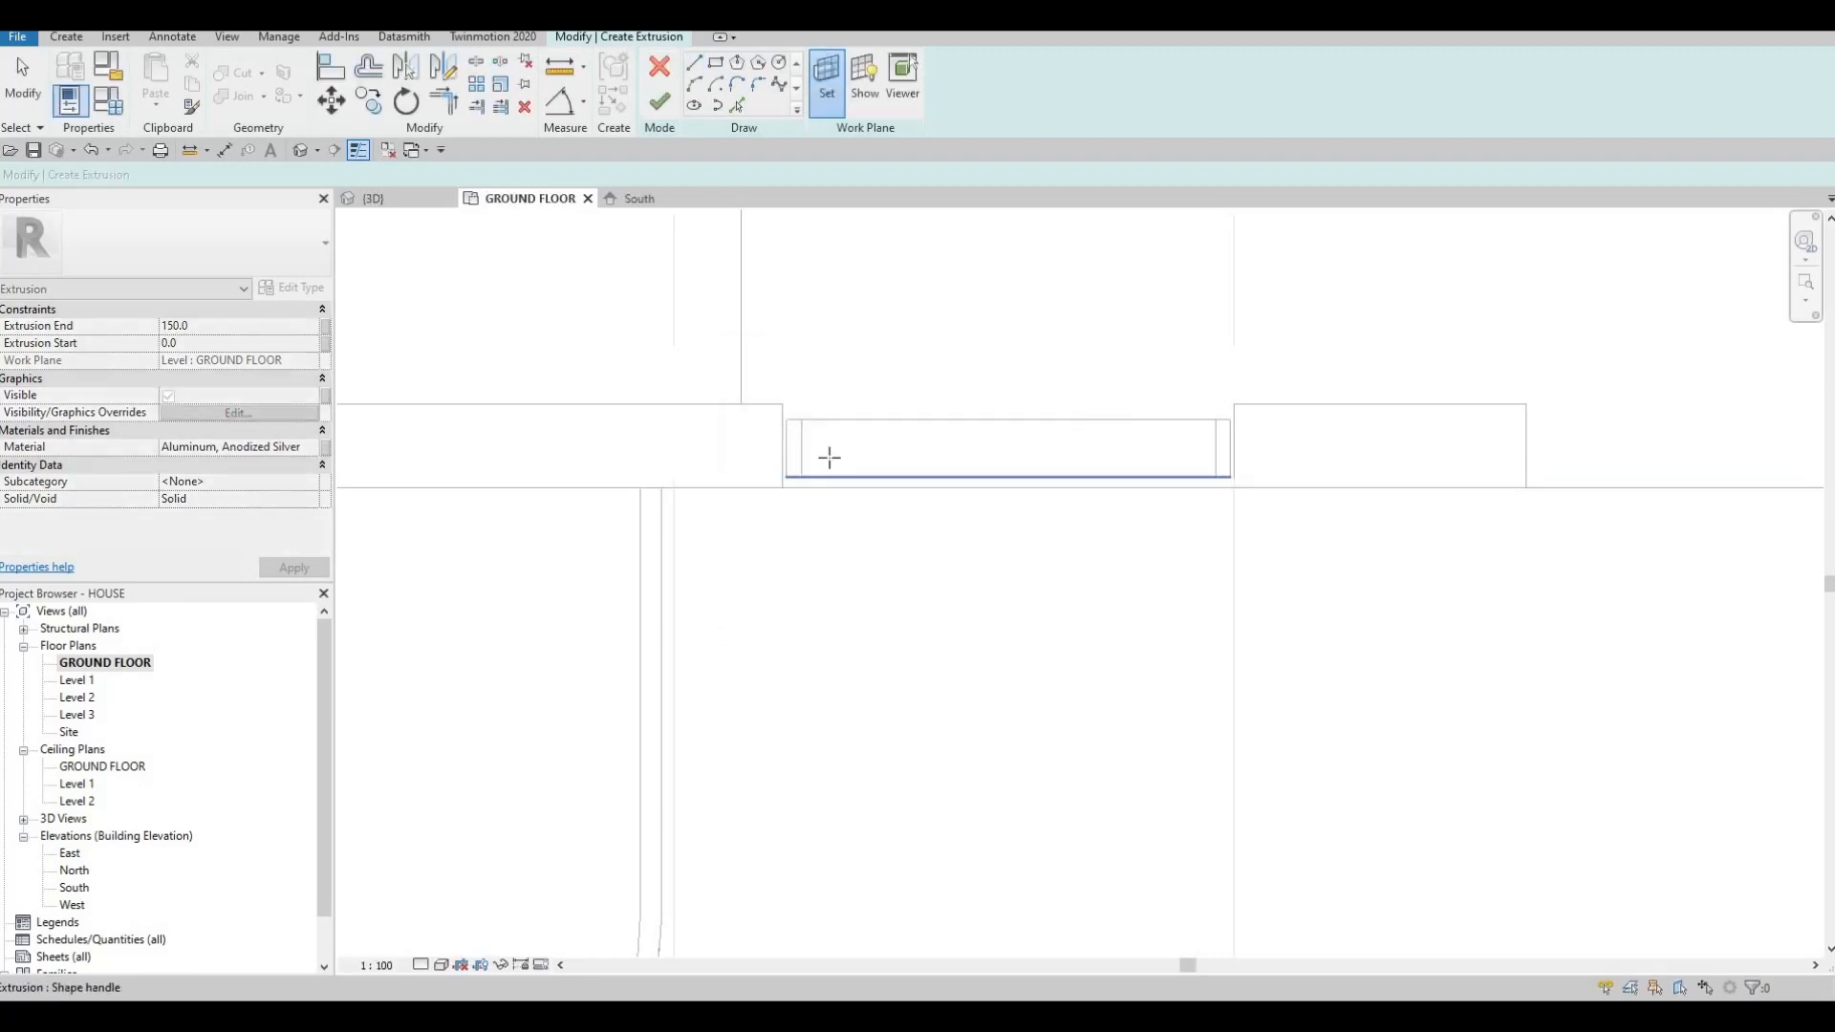
left_click(828, 451)
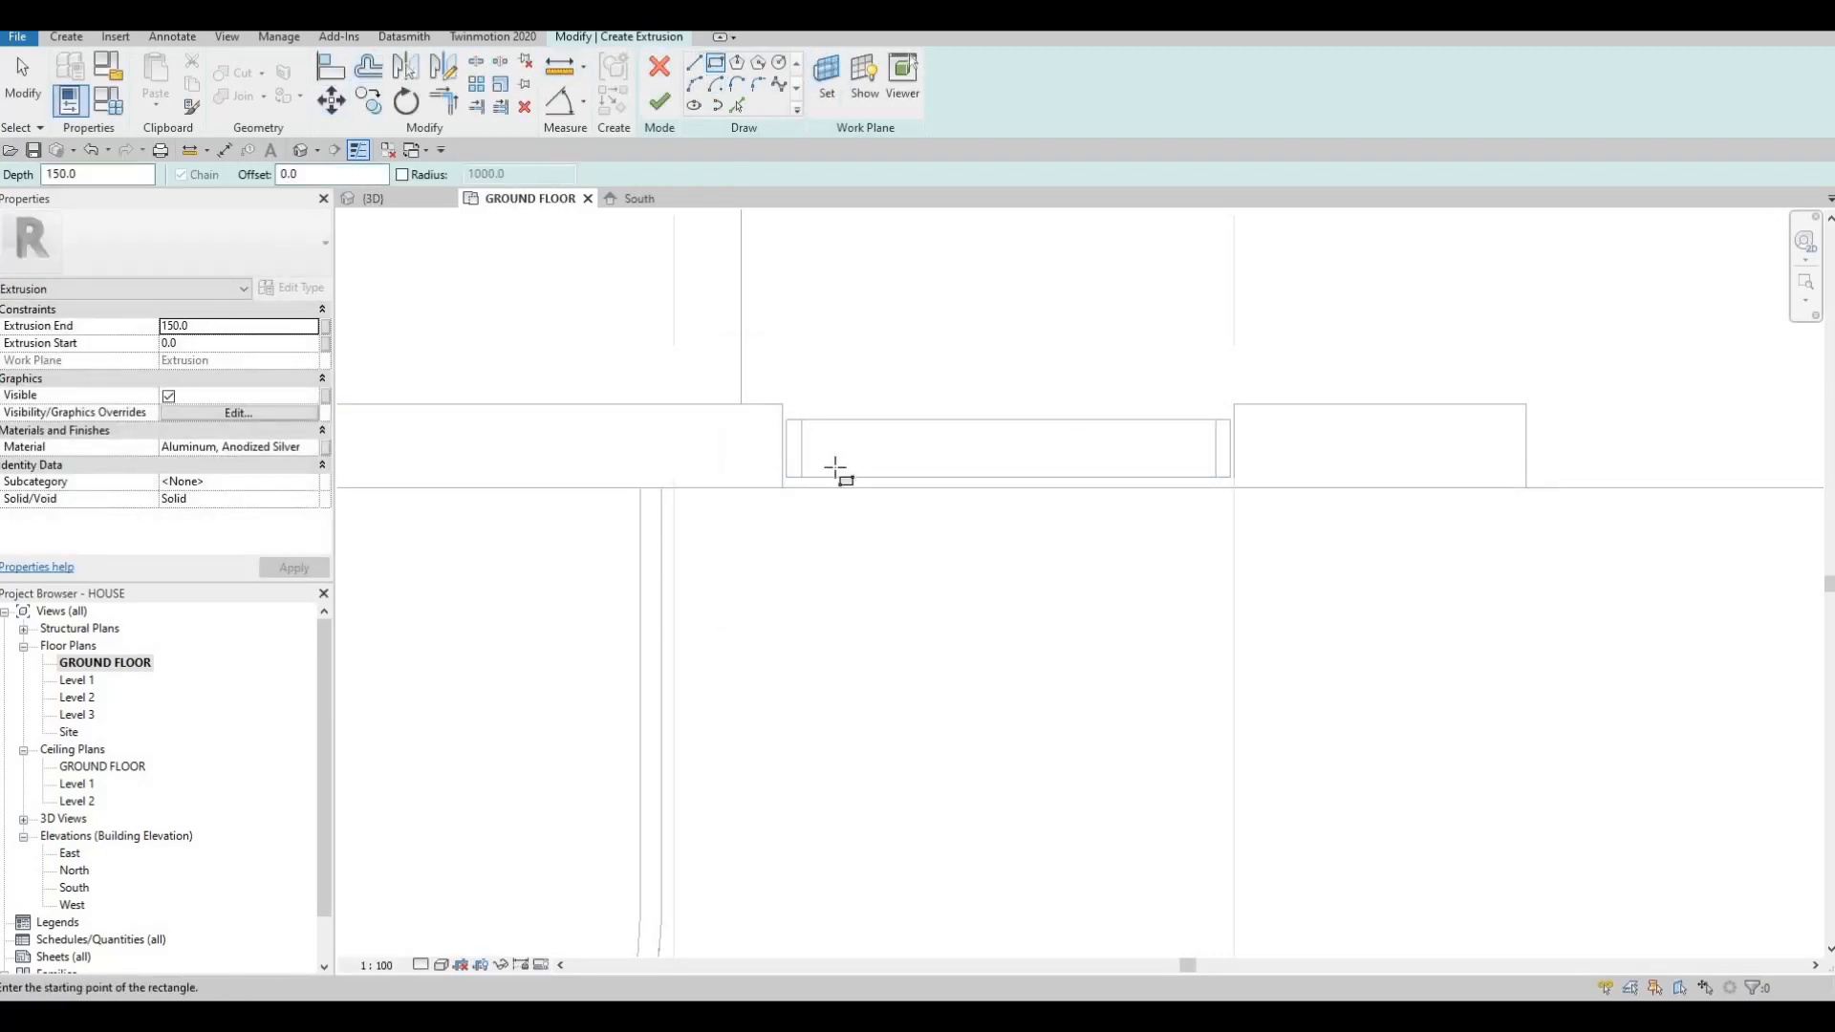
Sketch a bar rectangle about 80 mm deep inside the frame near its left jamb and widen it to 35 mm.
left_click(835, 470)
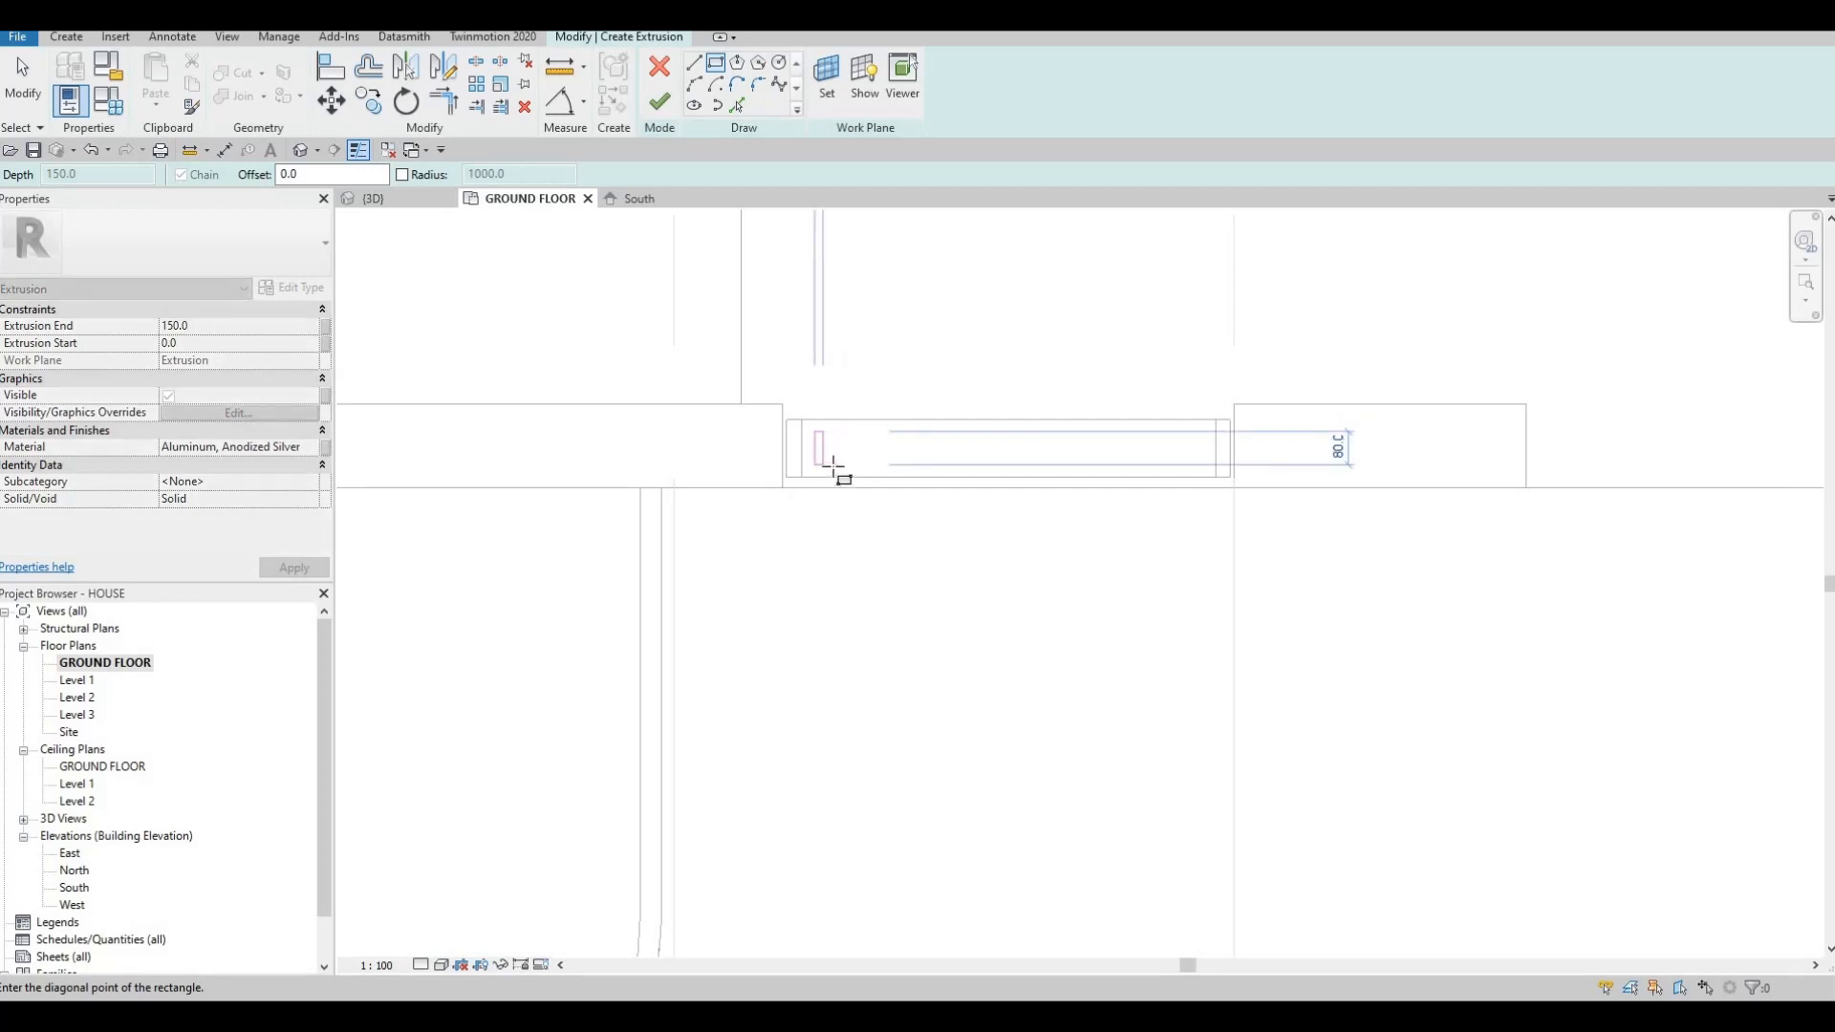
left_click(831, 468)
key("Escape")
key("Escape")
key("Escape")
scroll(812, 445, "up", 2)
left_click(812, 446)
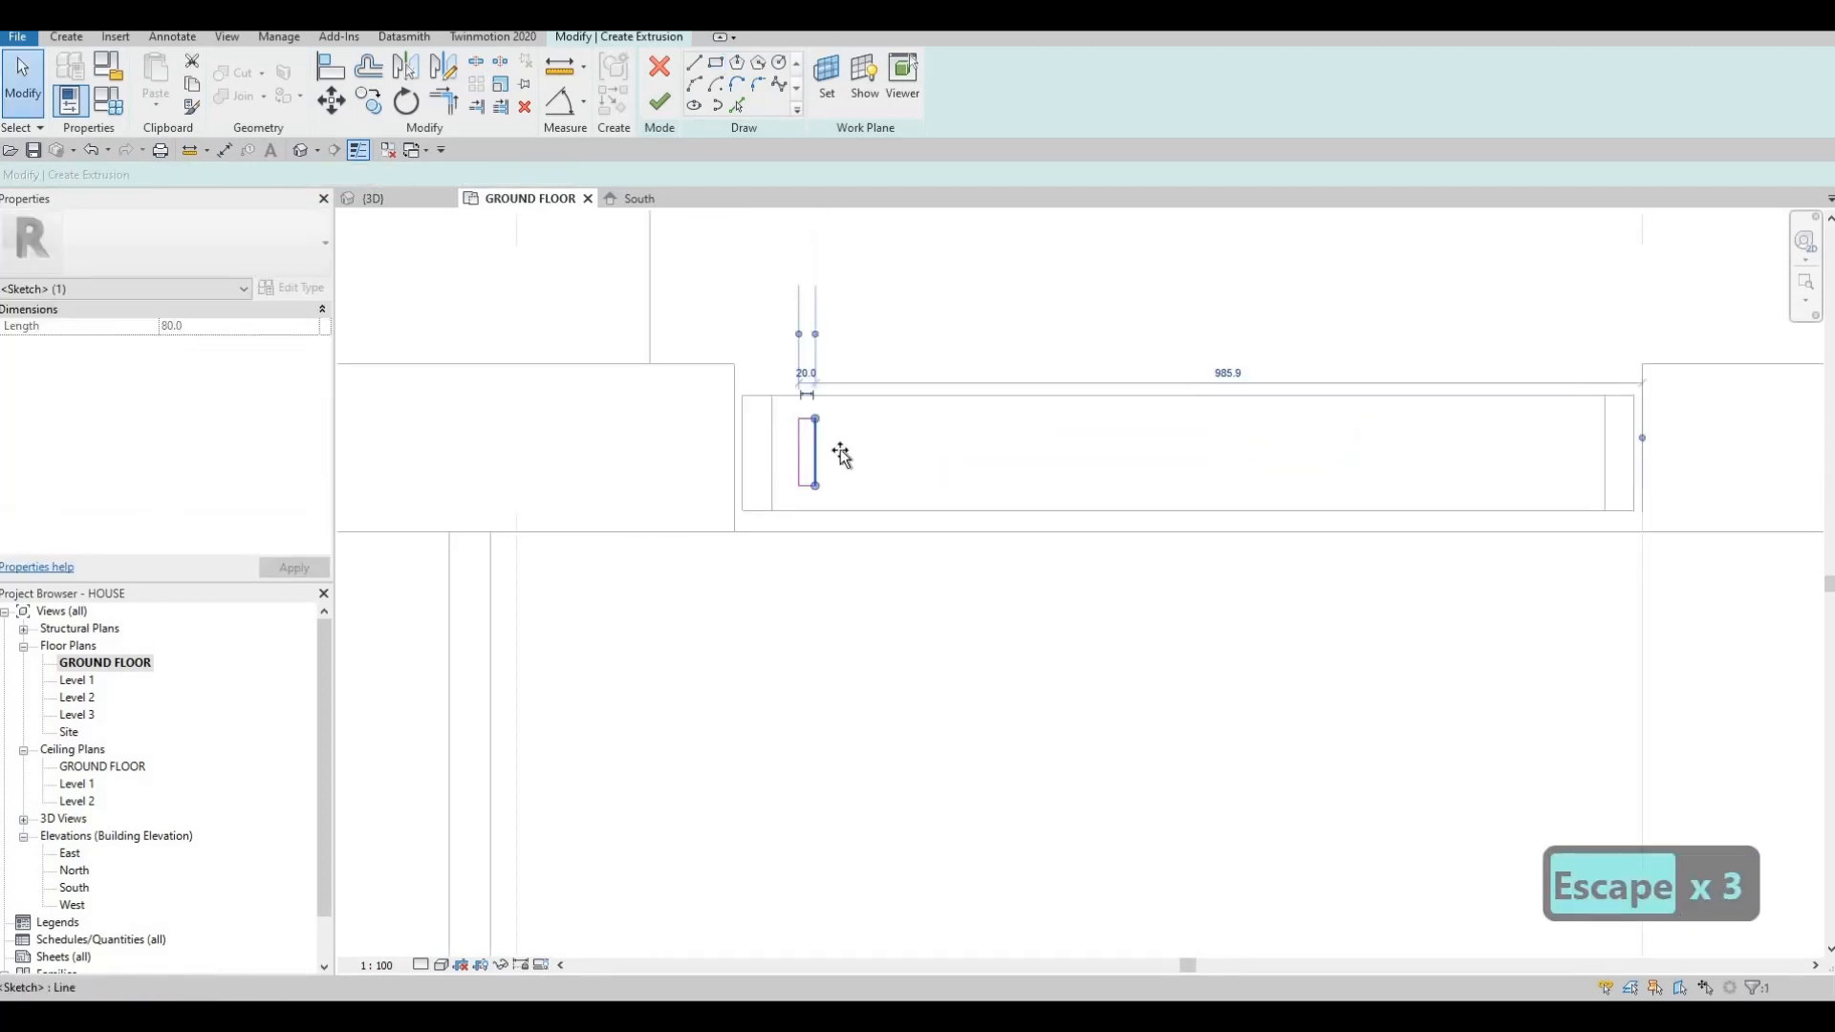
left_click_drag(816, 447, 823, 452)
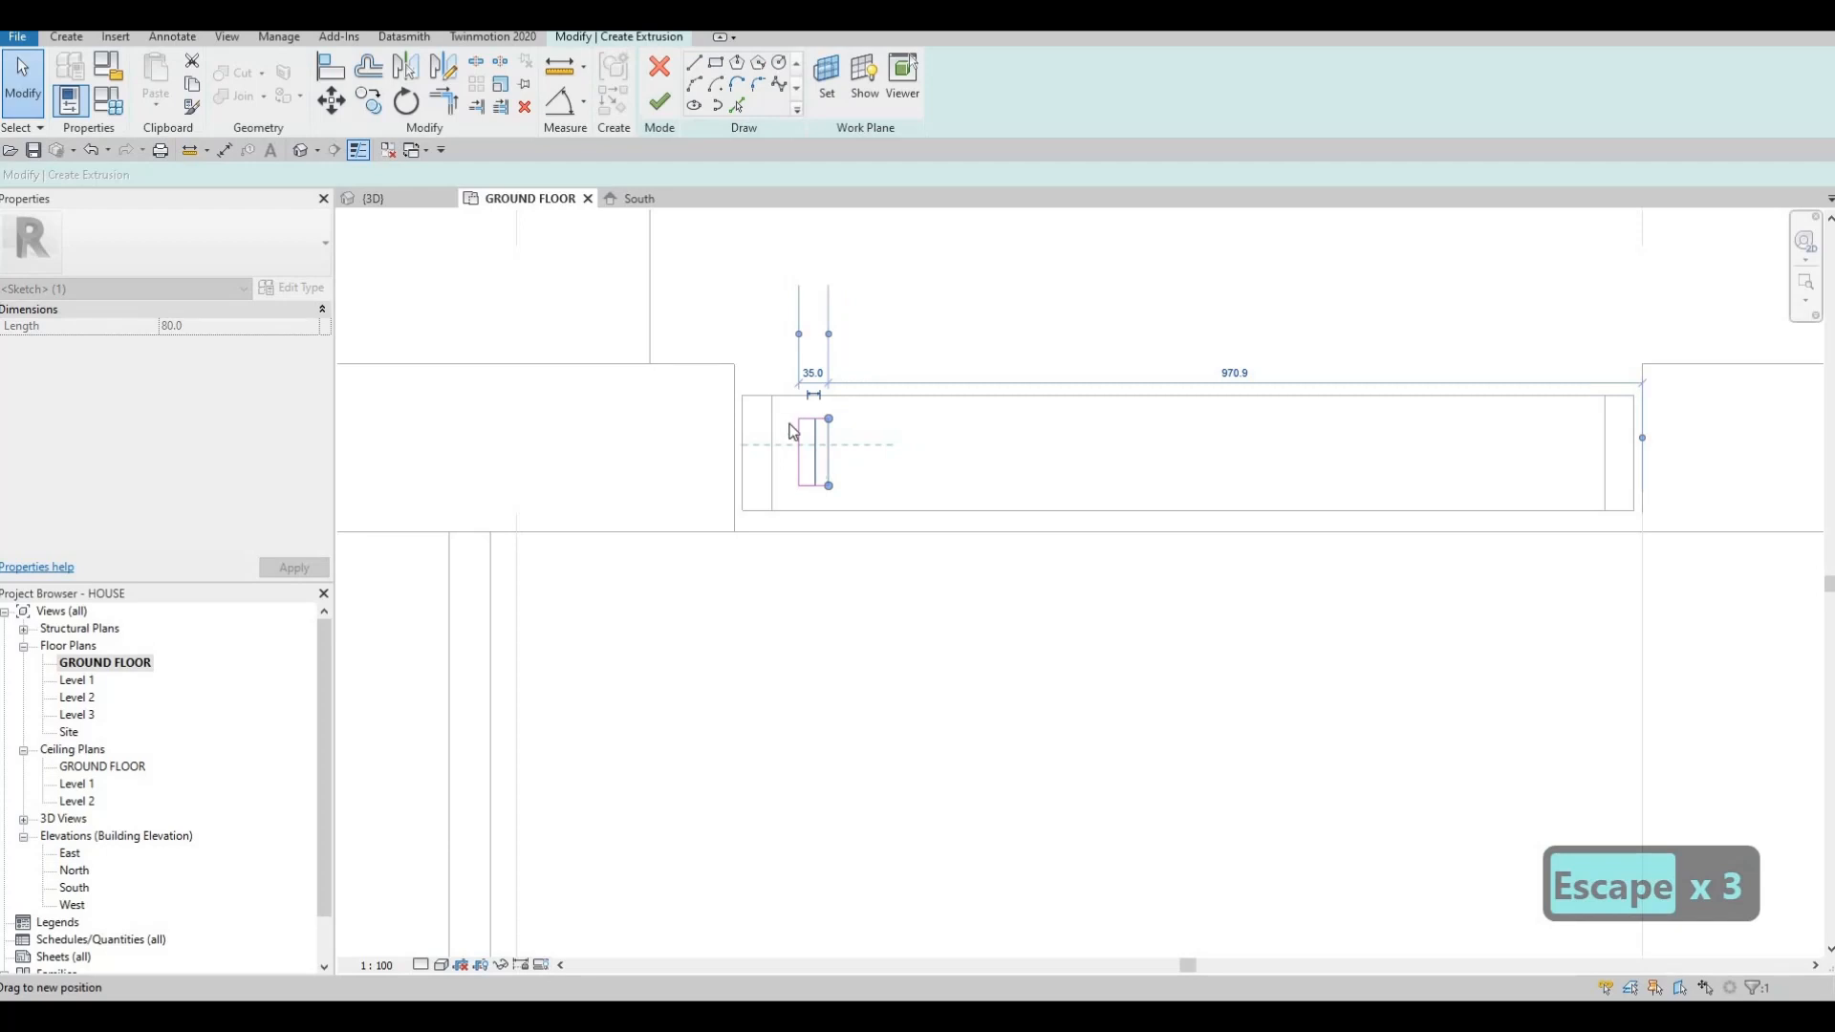
Finish the bar's extrusion and, in the 3D view, stretch it up to the frame's top rail, extruding to 2120 mm.
scroll(814, 424, "down", 3)
key("Escape")
scroll(408, 218, "down", 1)
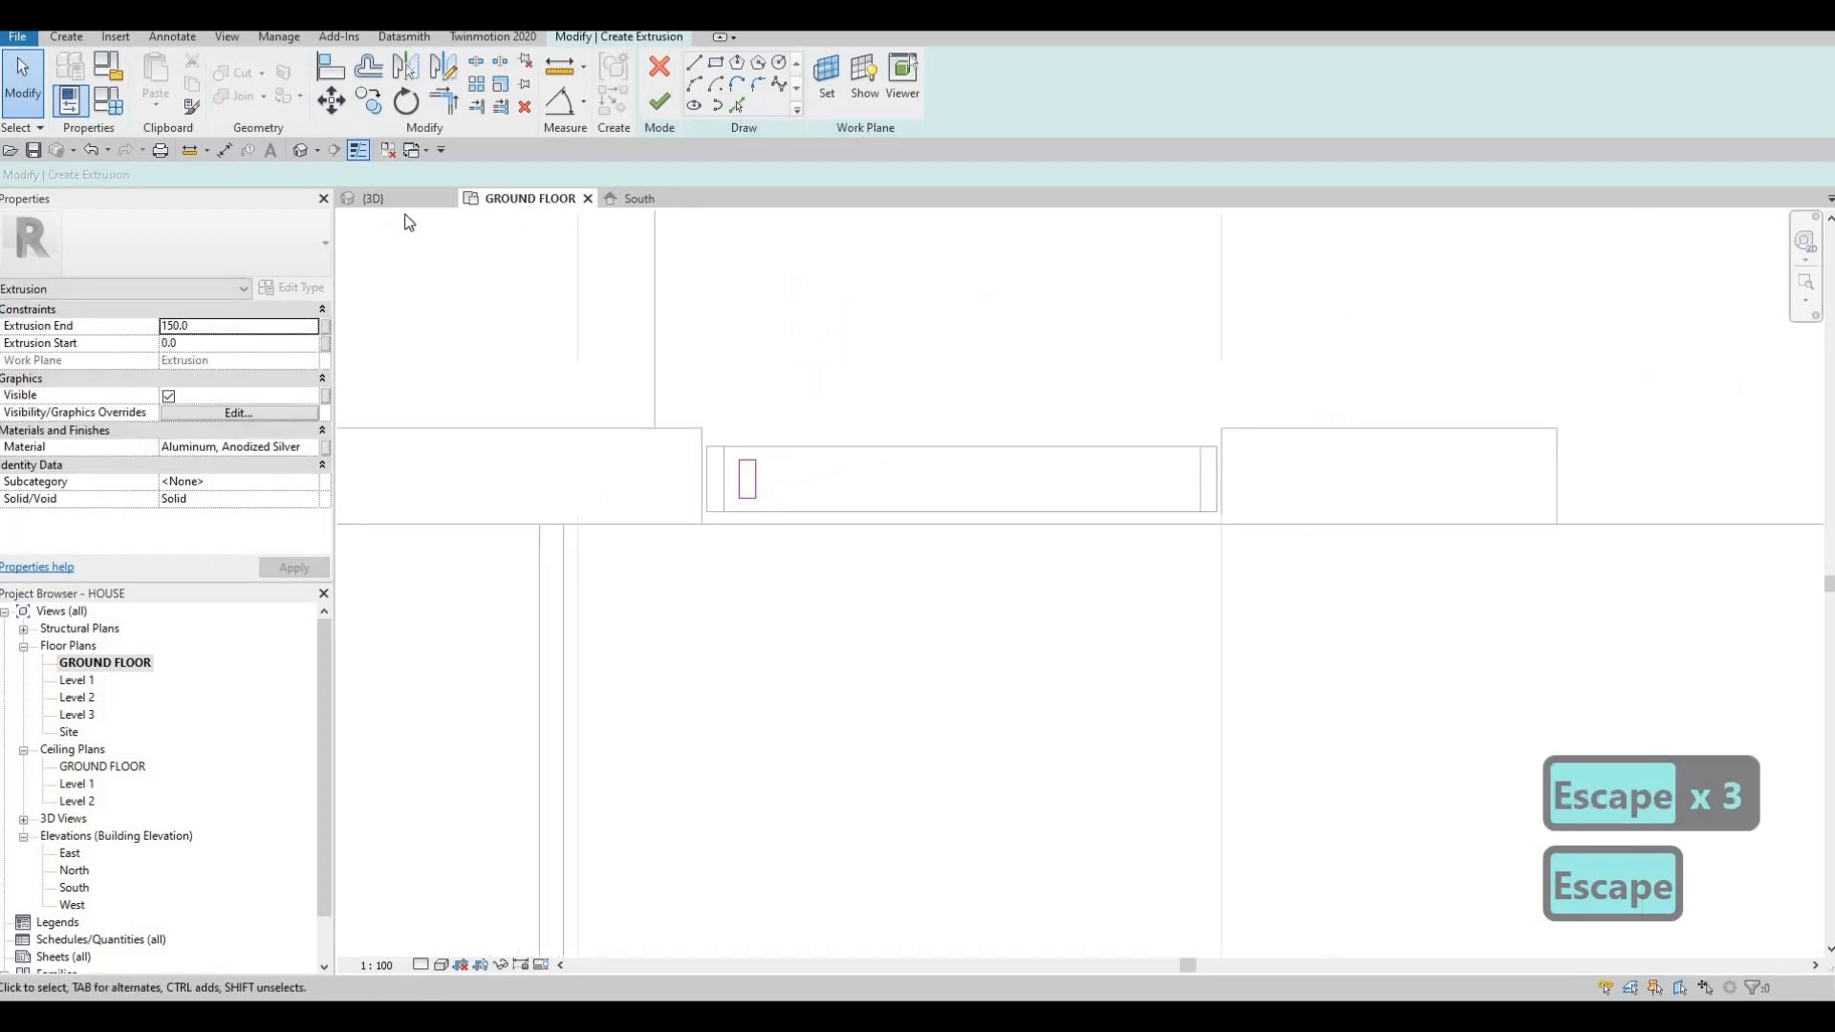
left_click(411, 199)
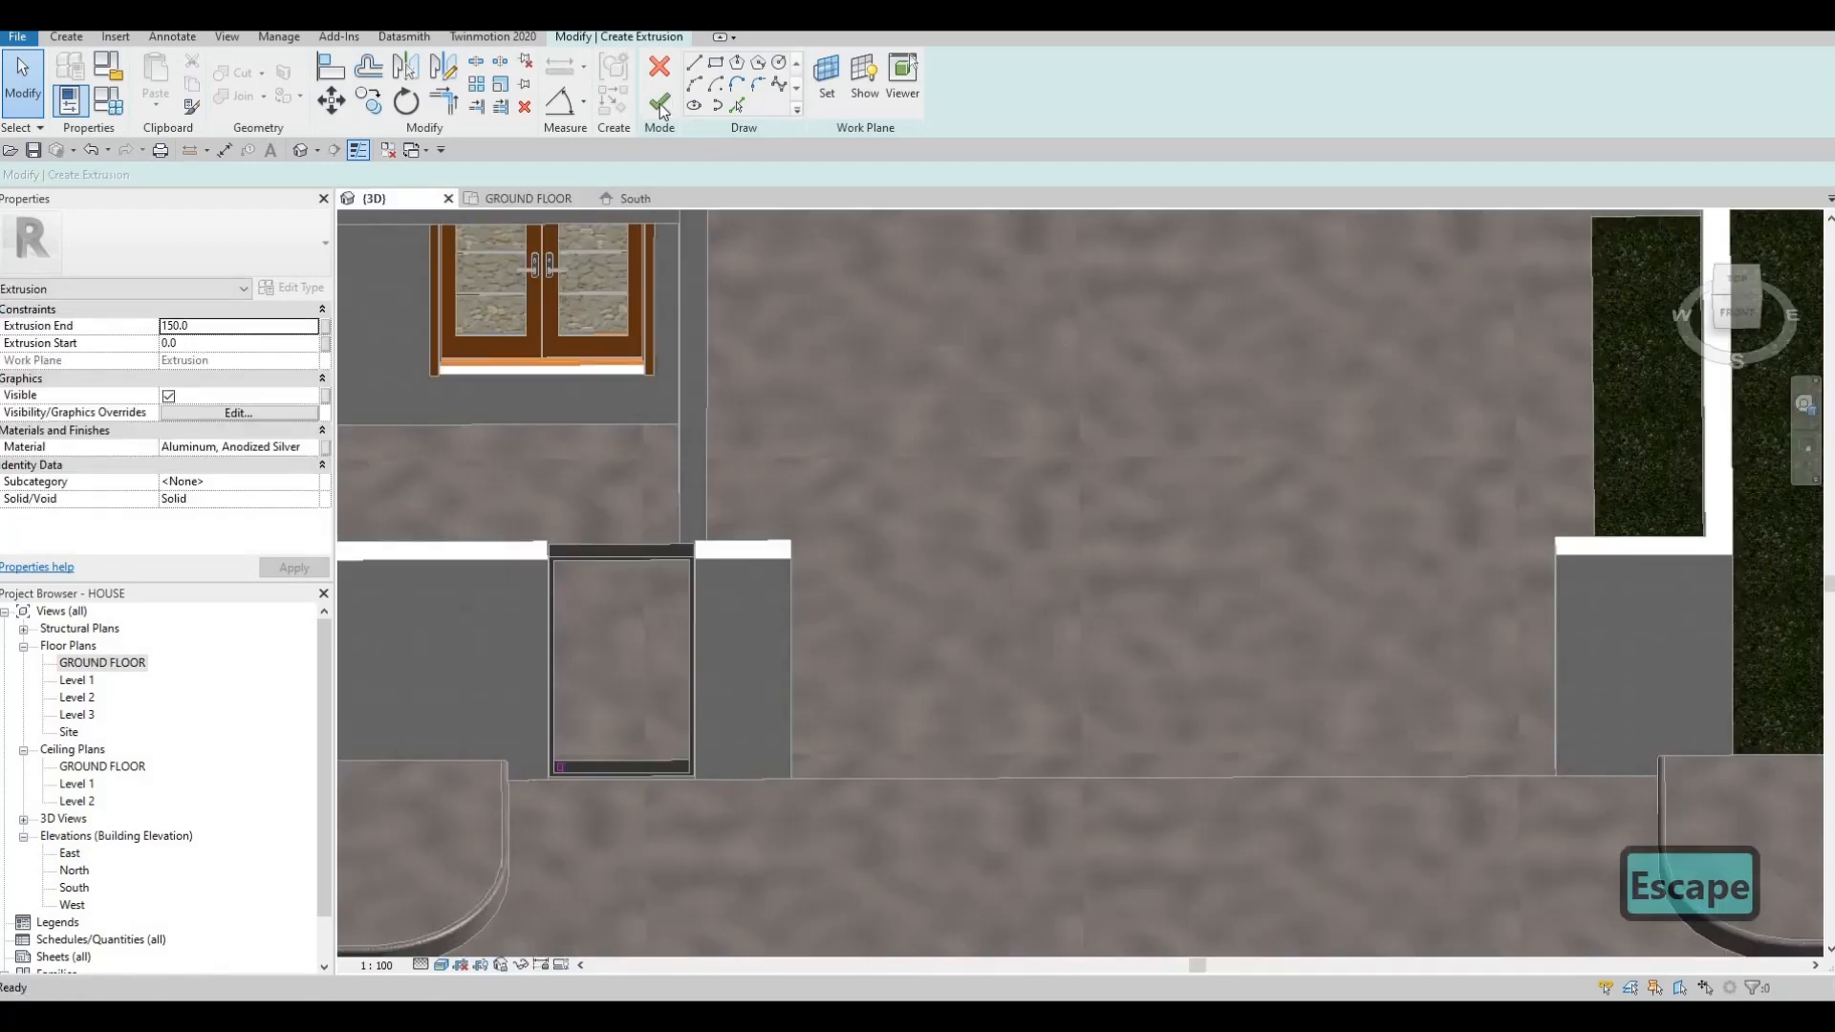
left_click(660, 102)
mouse_move(610, 427)
middle_mouse_down("shift")
mouse_move(697, 255)
mouse_move(589, 765)
middle_mouse_up("shift")
scroll(589, 765, "up", 2)
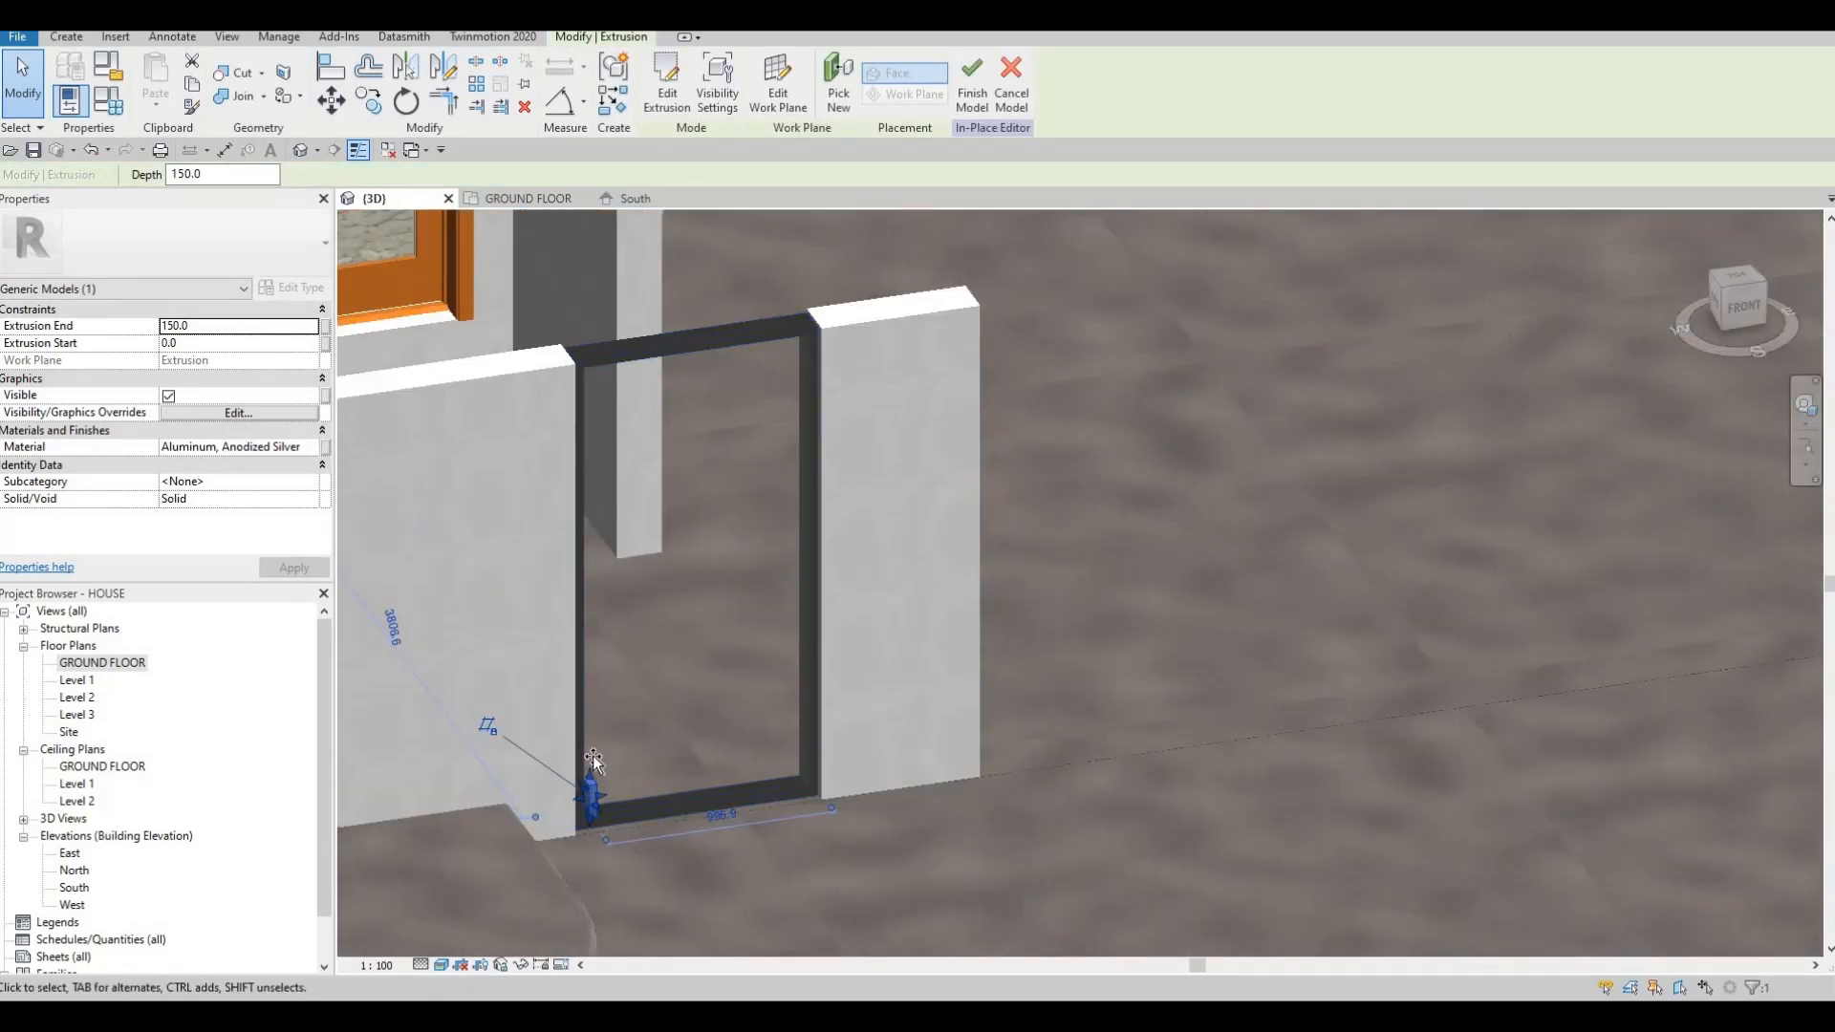
left_click_drag(631, 453, 643, 371)
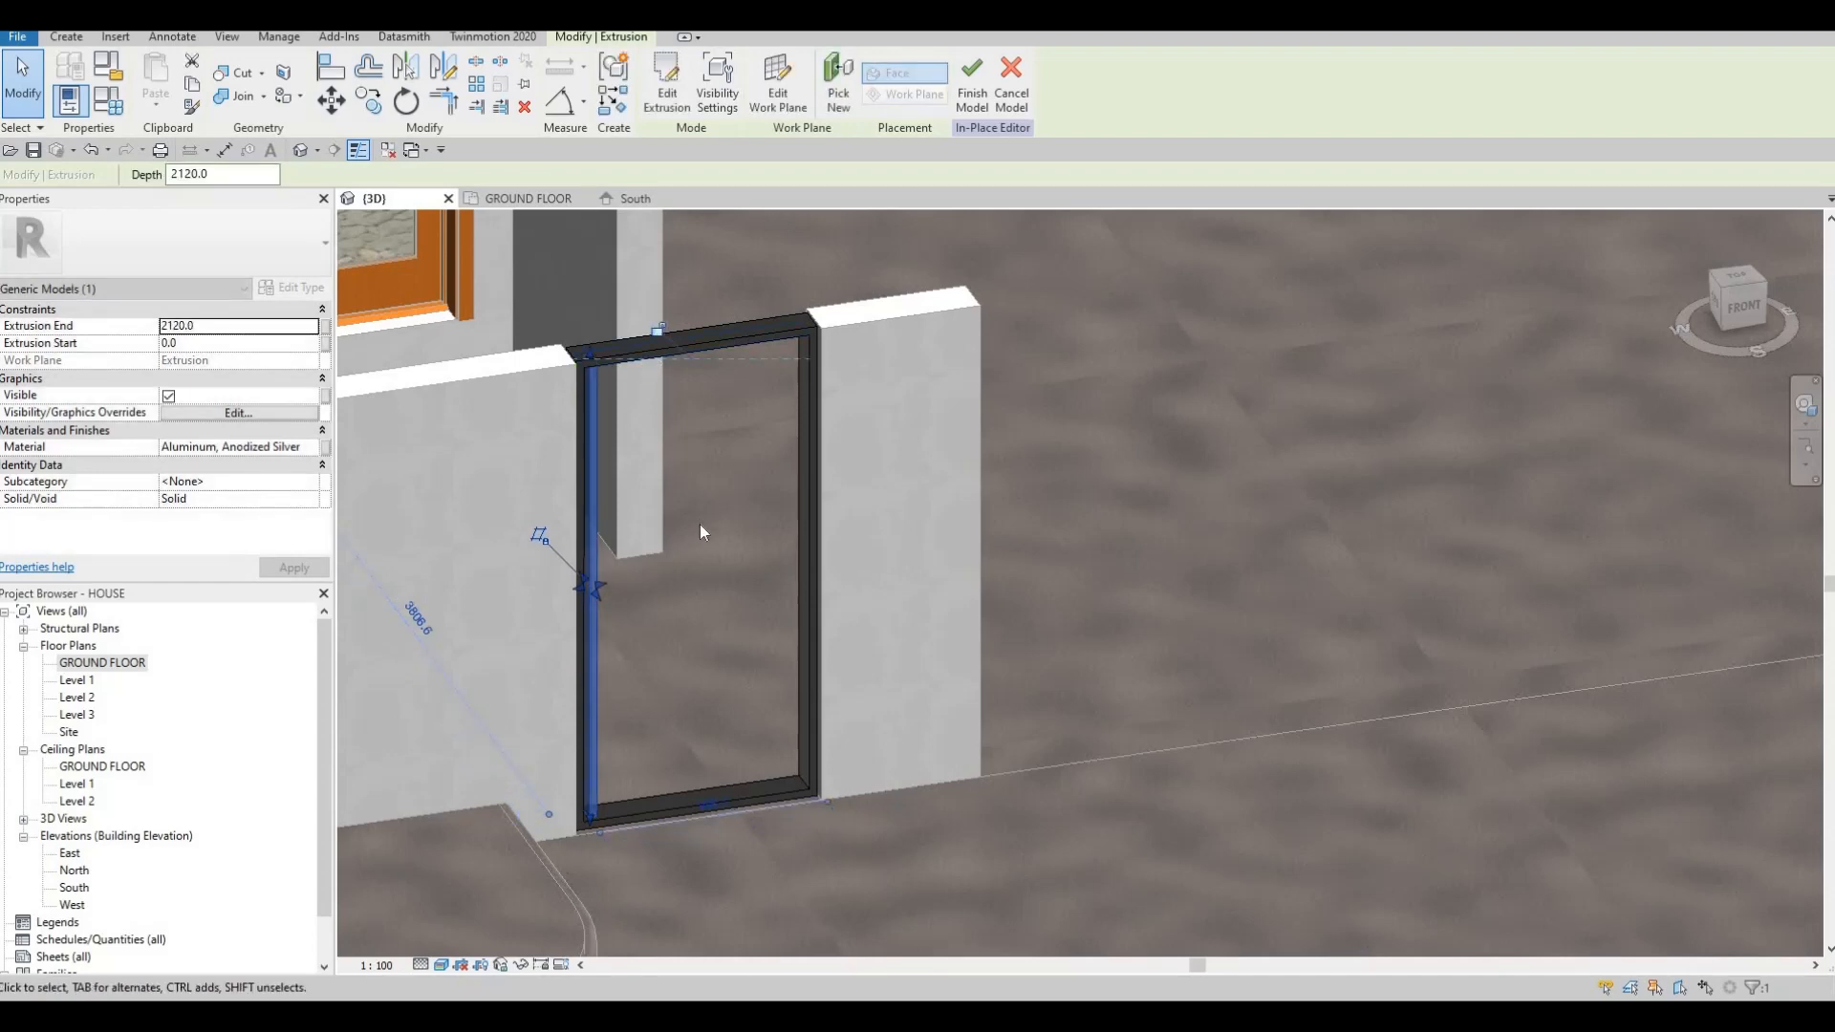
scroll(639, 403, "down", 2)
key("Escape")
middle_click_drag(629, 412, 496, 191, "shift")
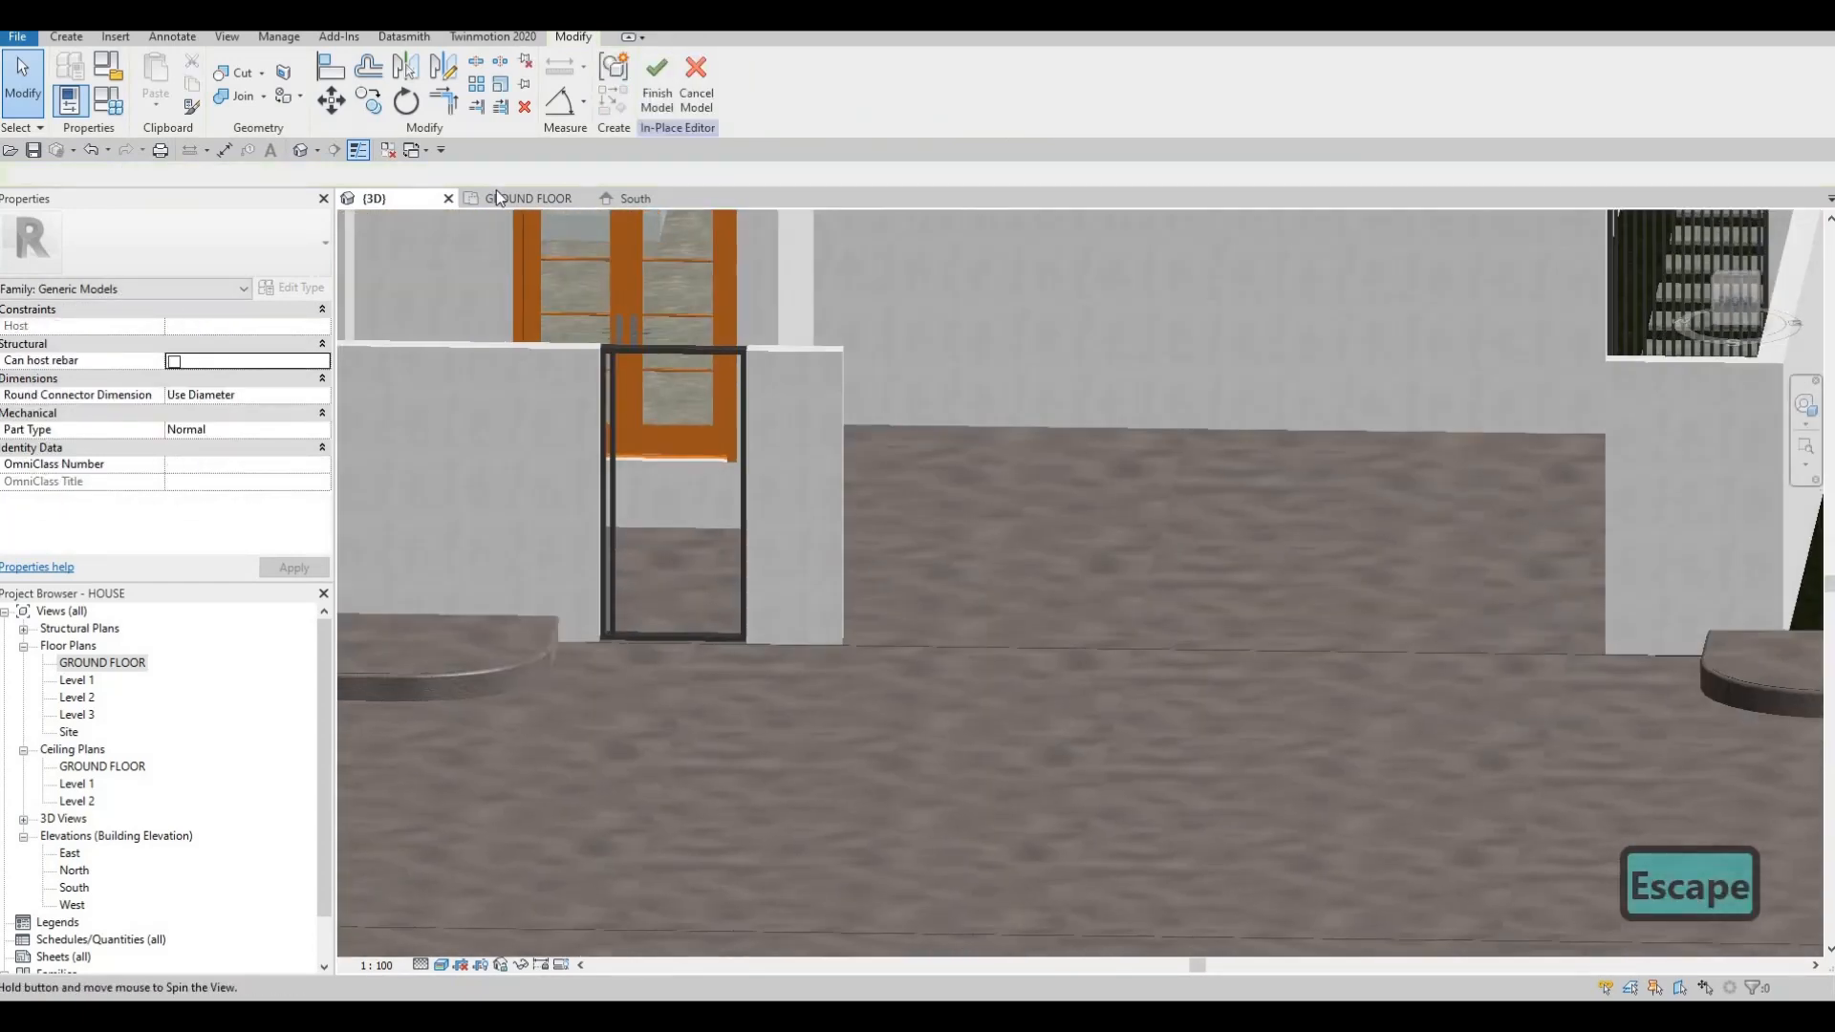
In the GROUND FLOOR plan, array the bar to 16 evenly spaced bars ending near the right jamb, and finish the in-place model.
left_click(518, 197)
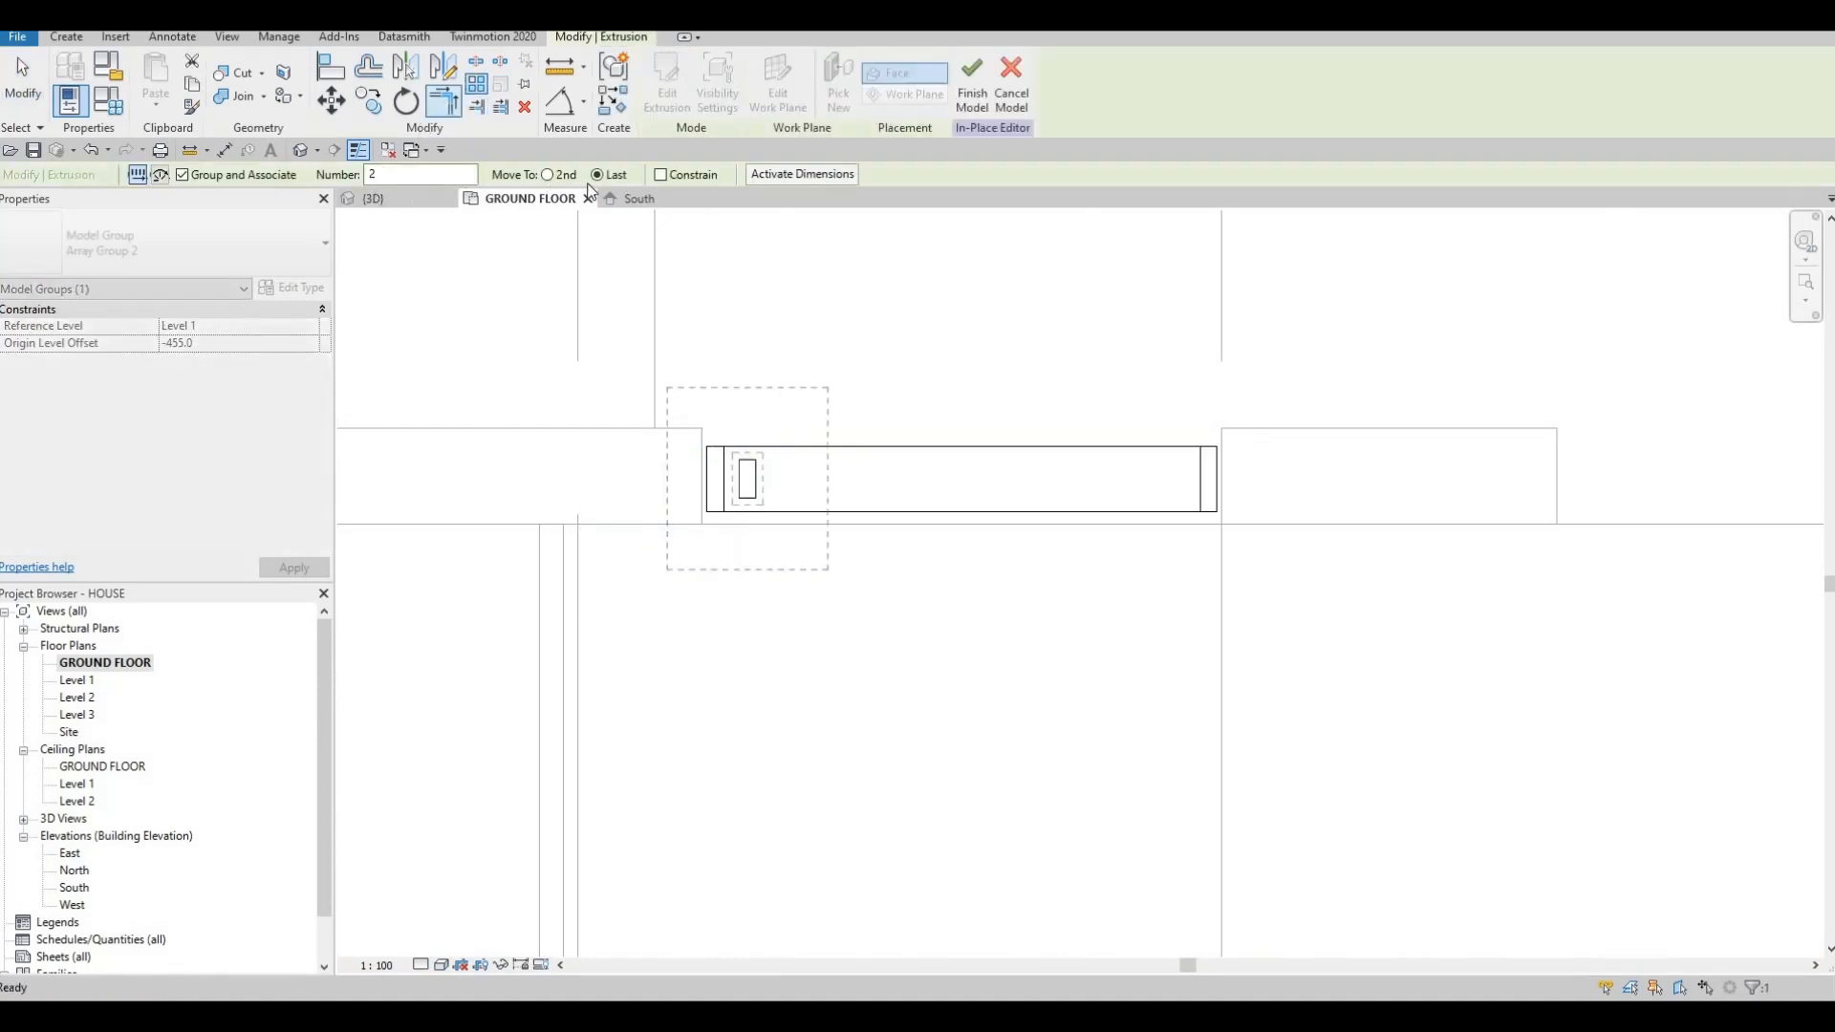
double_click(400, 176)
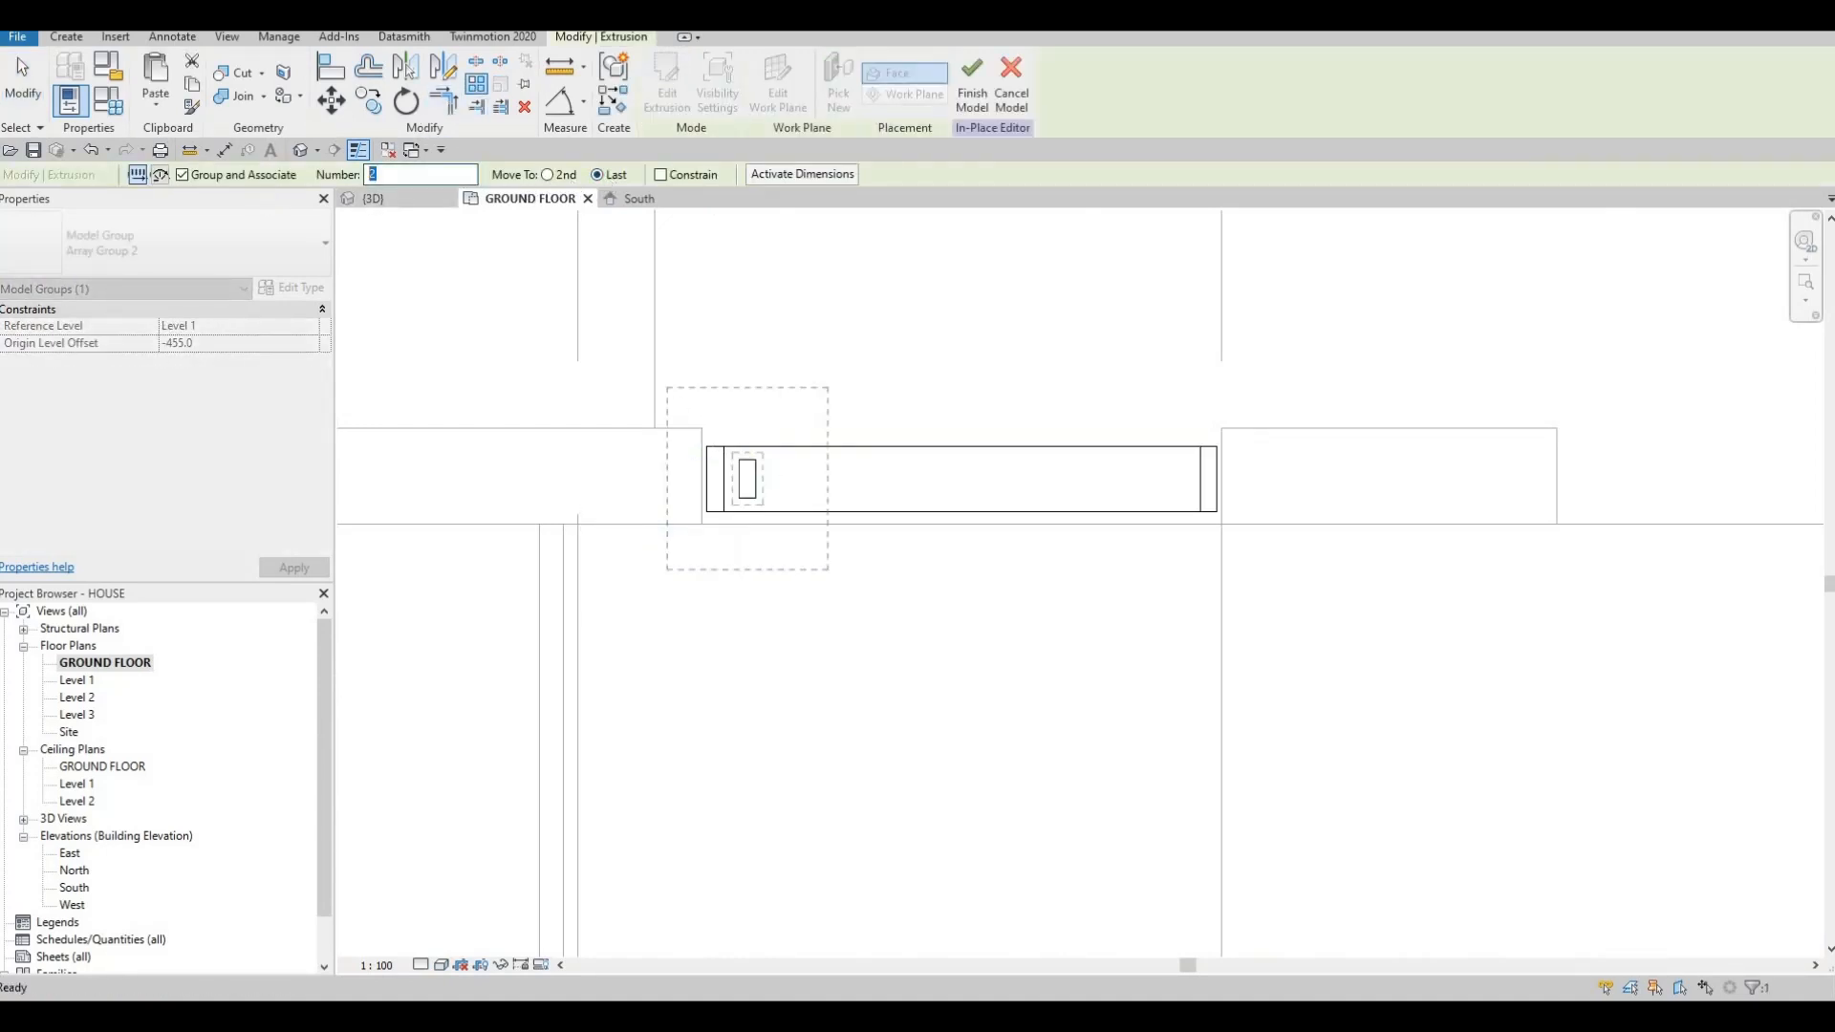
type("16")
left_click(755, 463)
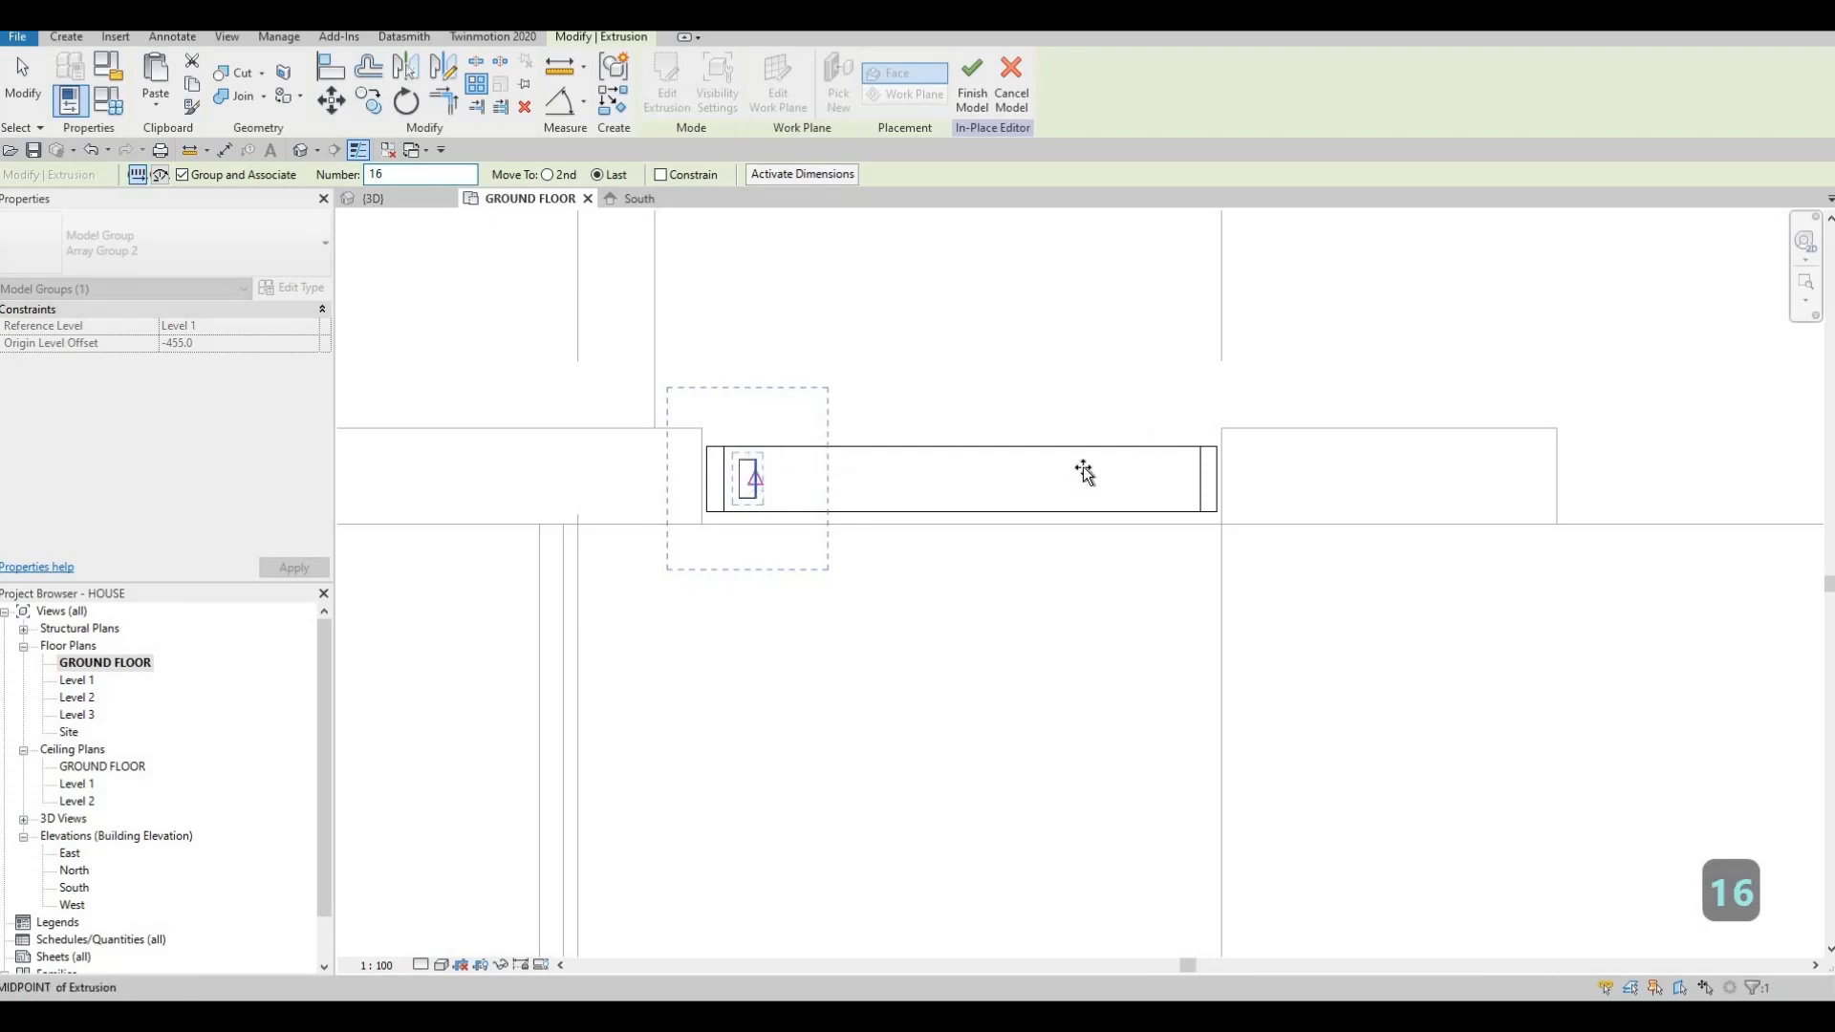
scroll(1193, 462, "up", 2)
left_click(1188, 468)
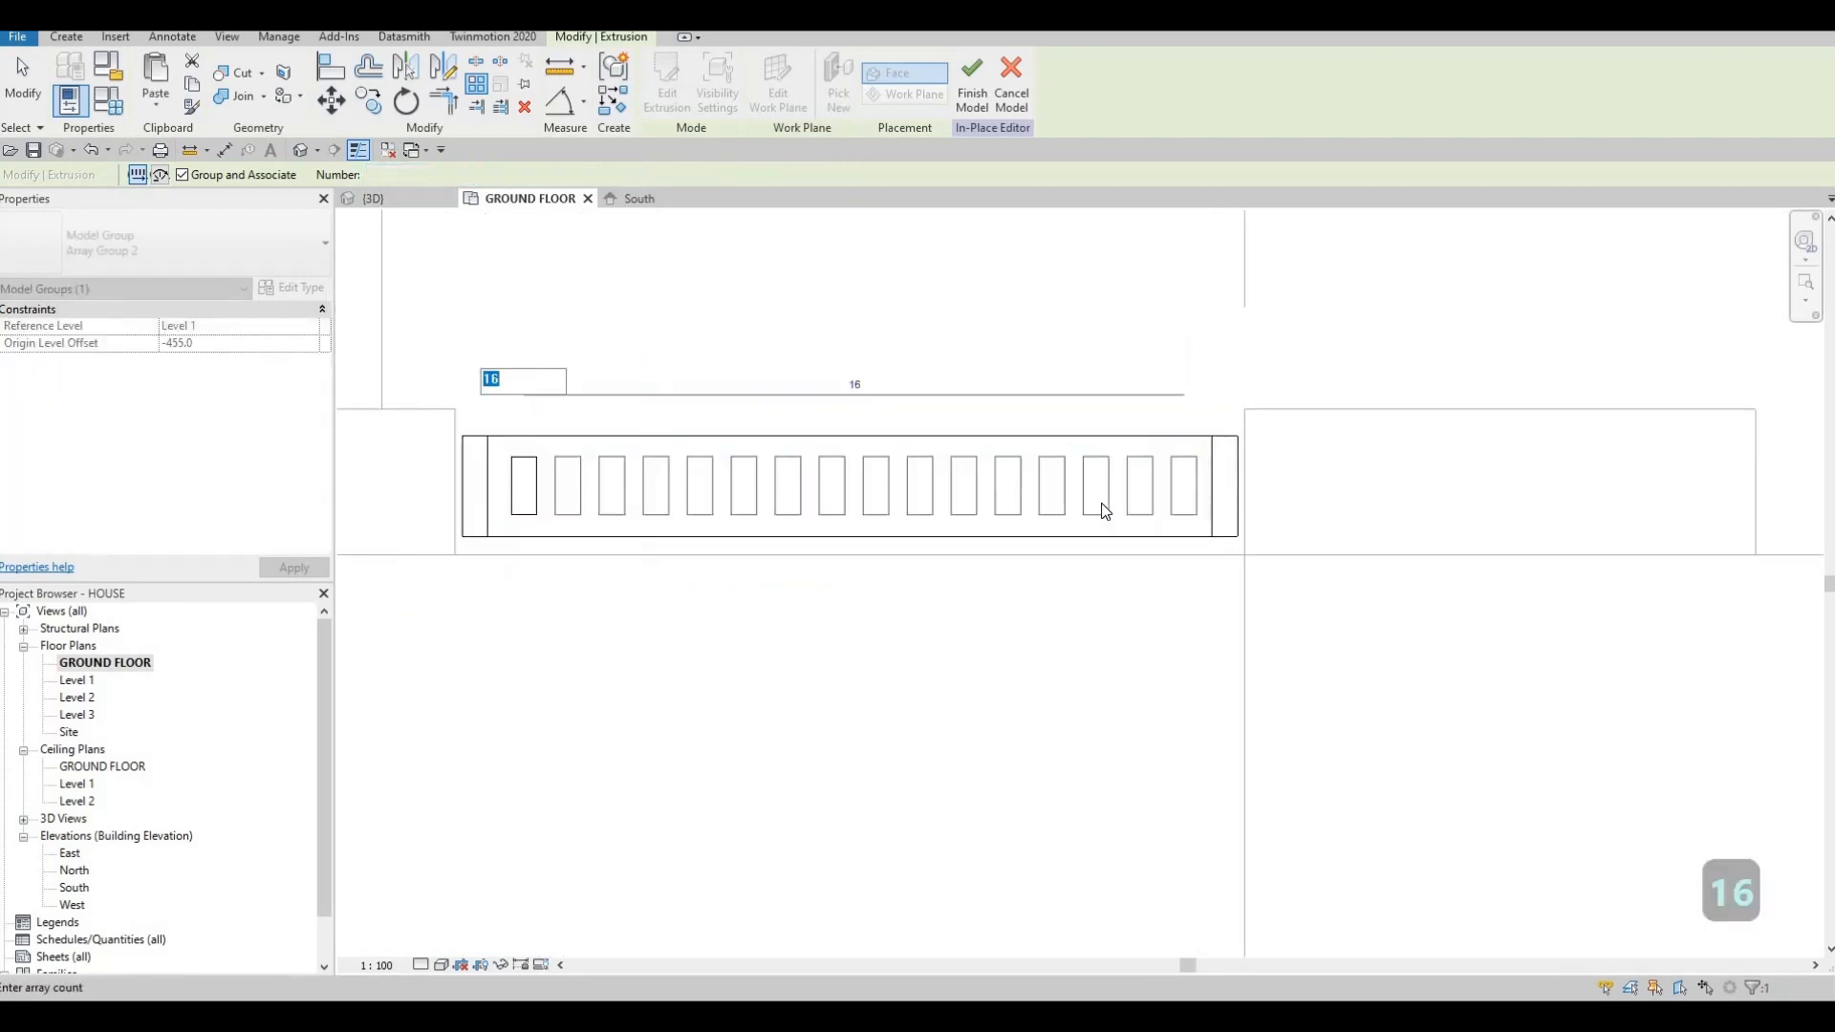
scroll(977, 321, "down", 1)
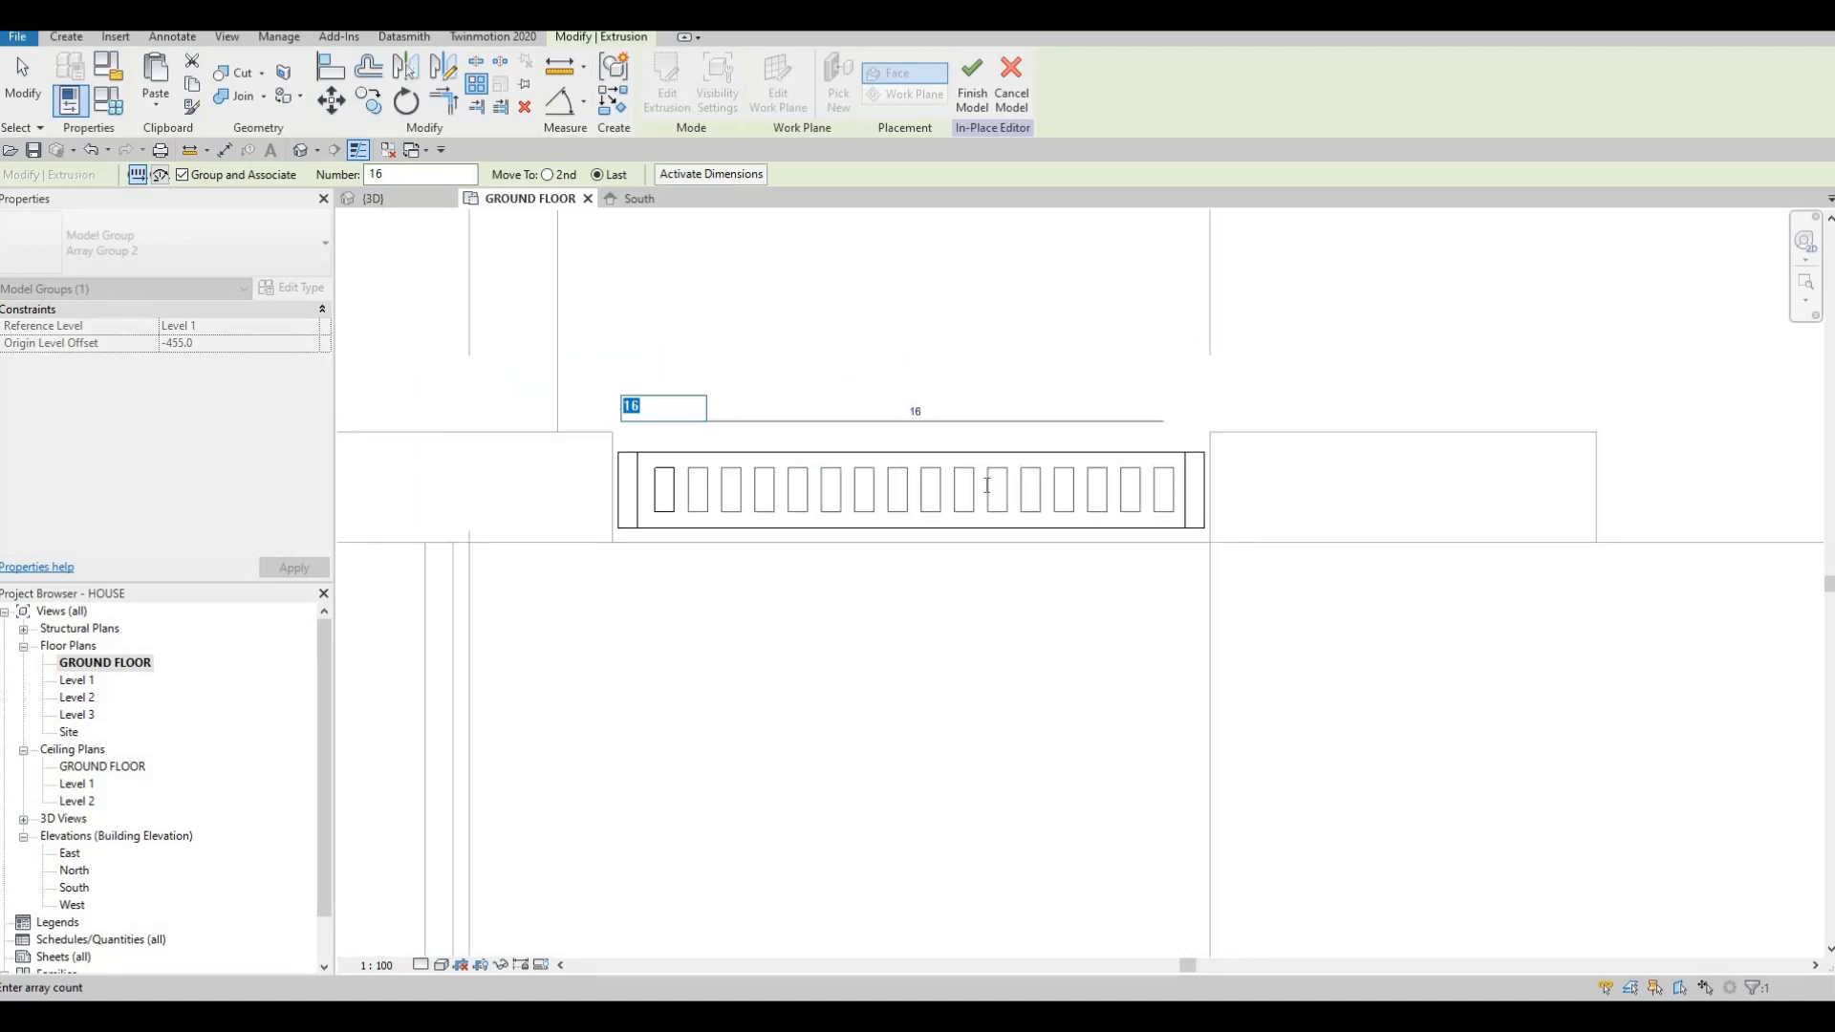
key("Return")
key("Return")
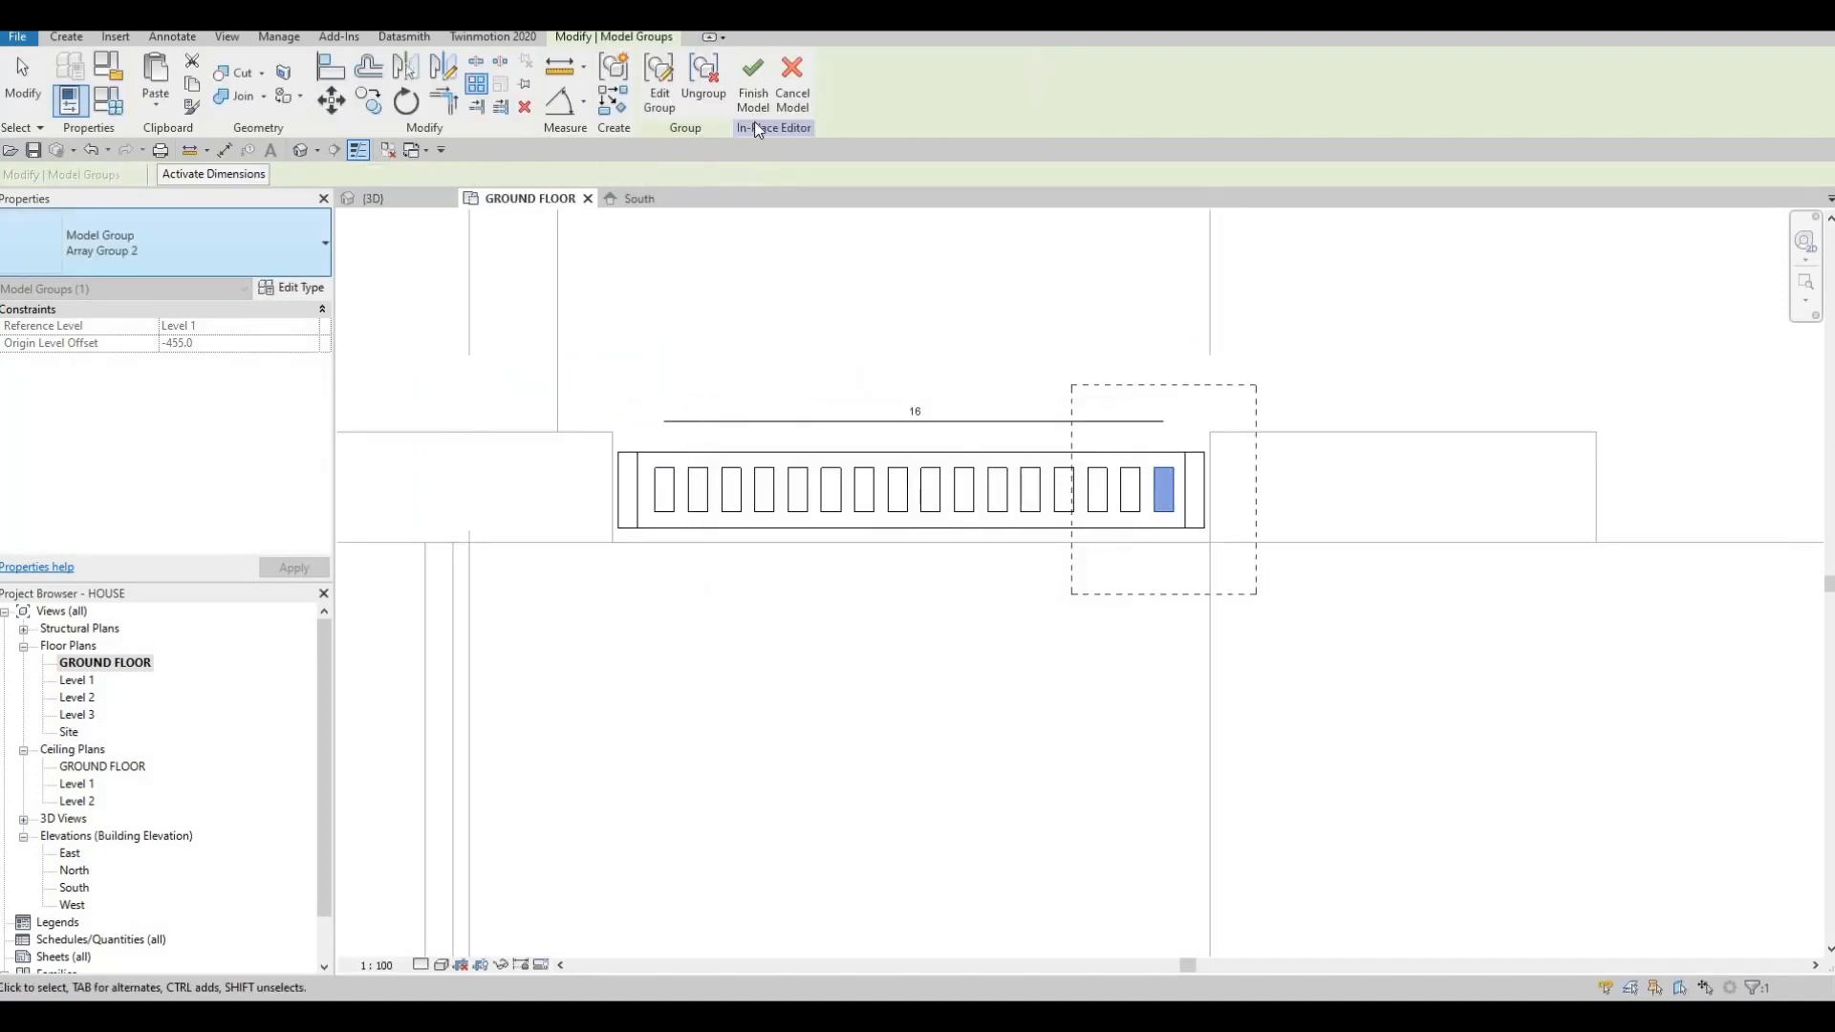
left_click(744, 105)
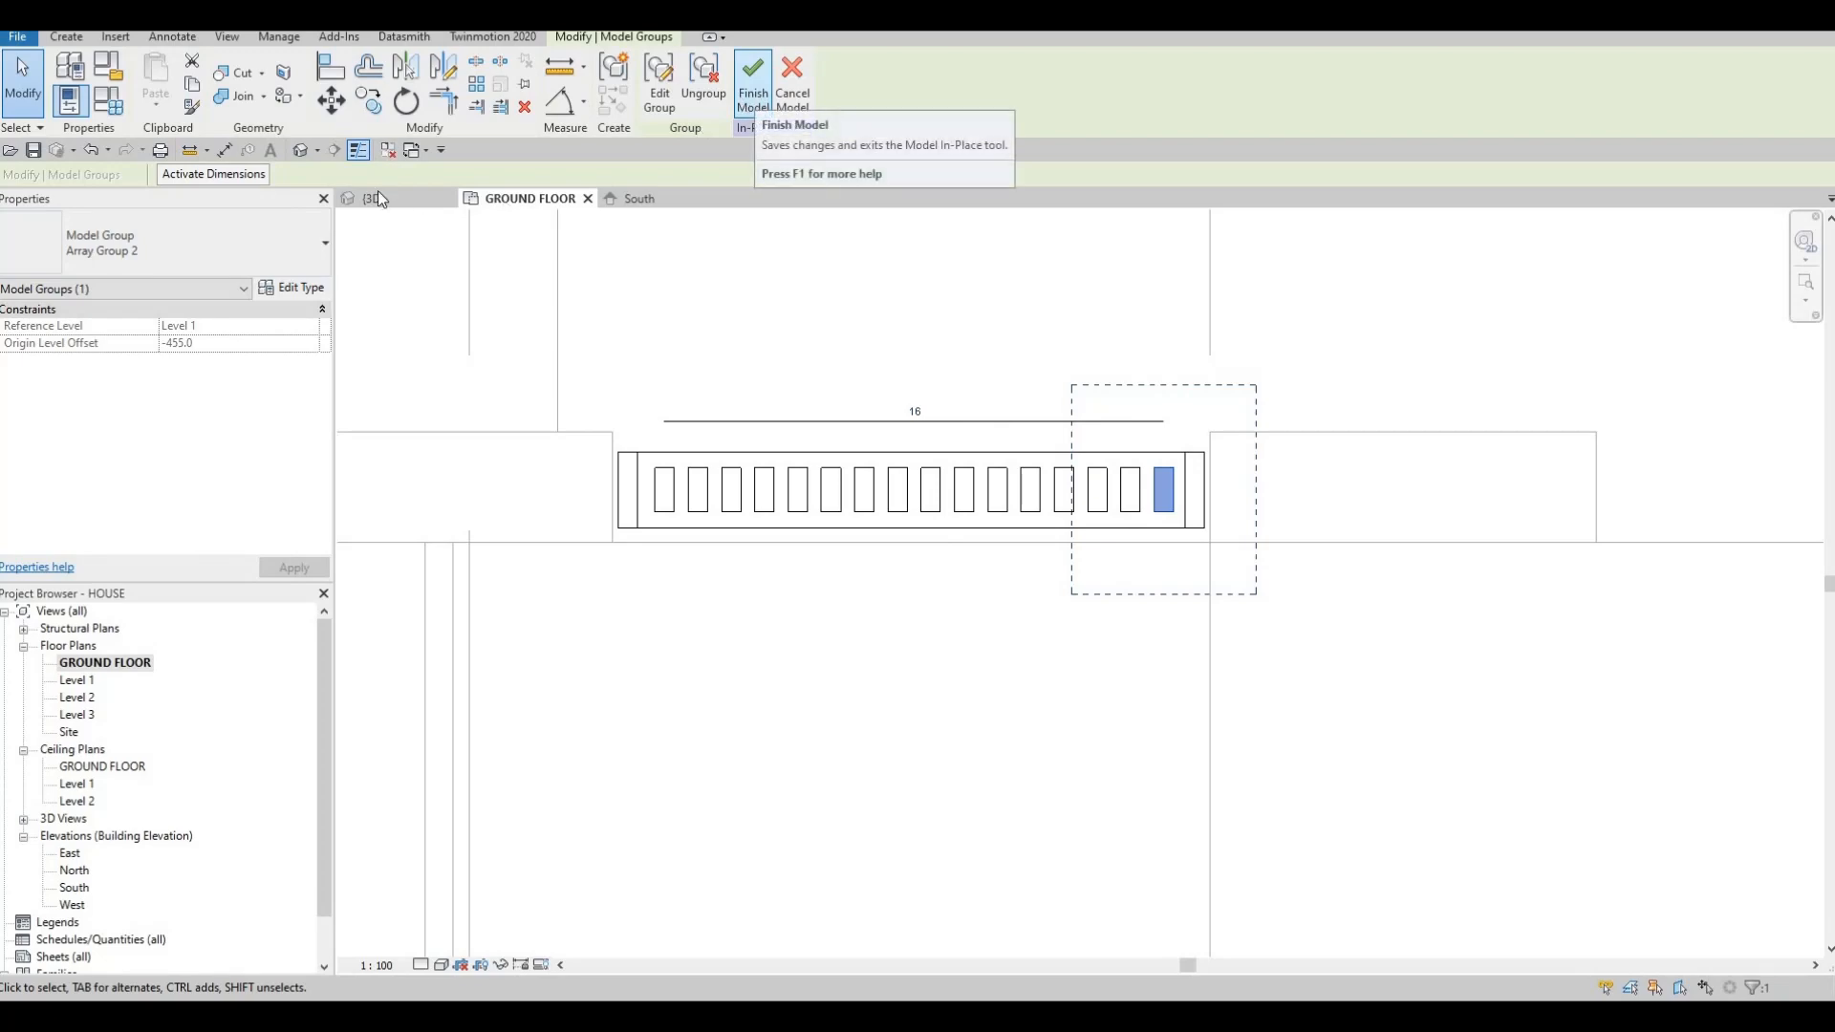
Inspect the completed front-door gate and the open driveway entrance from several angles in the 3D view.
left_click(376, 199)
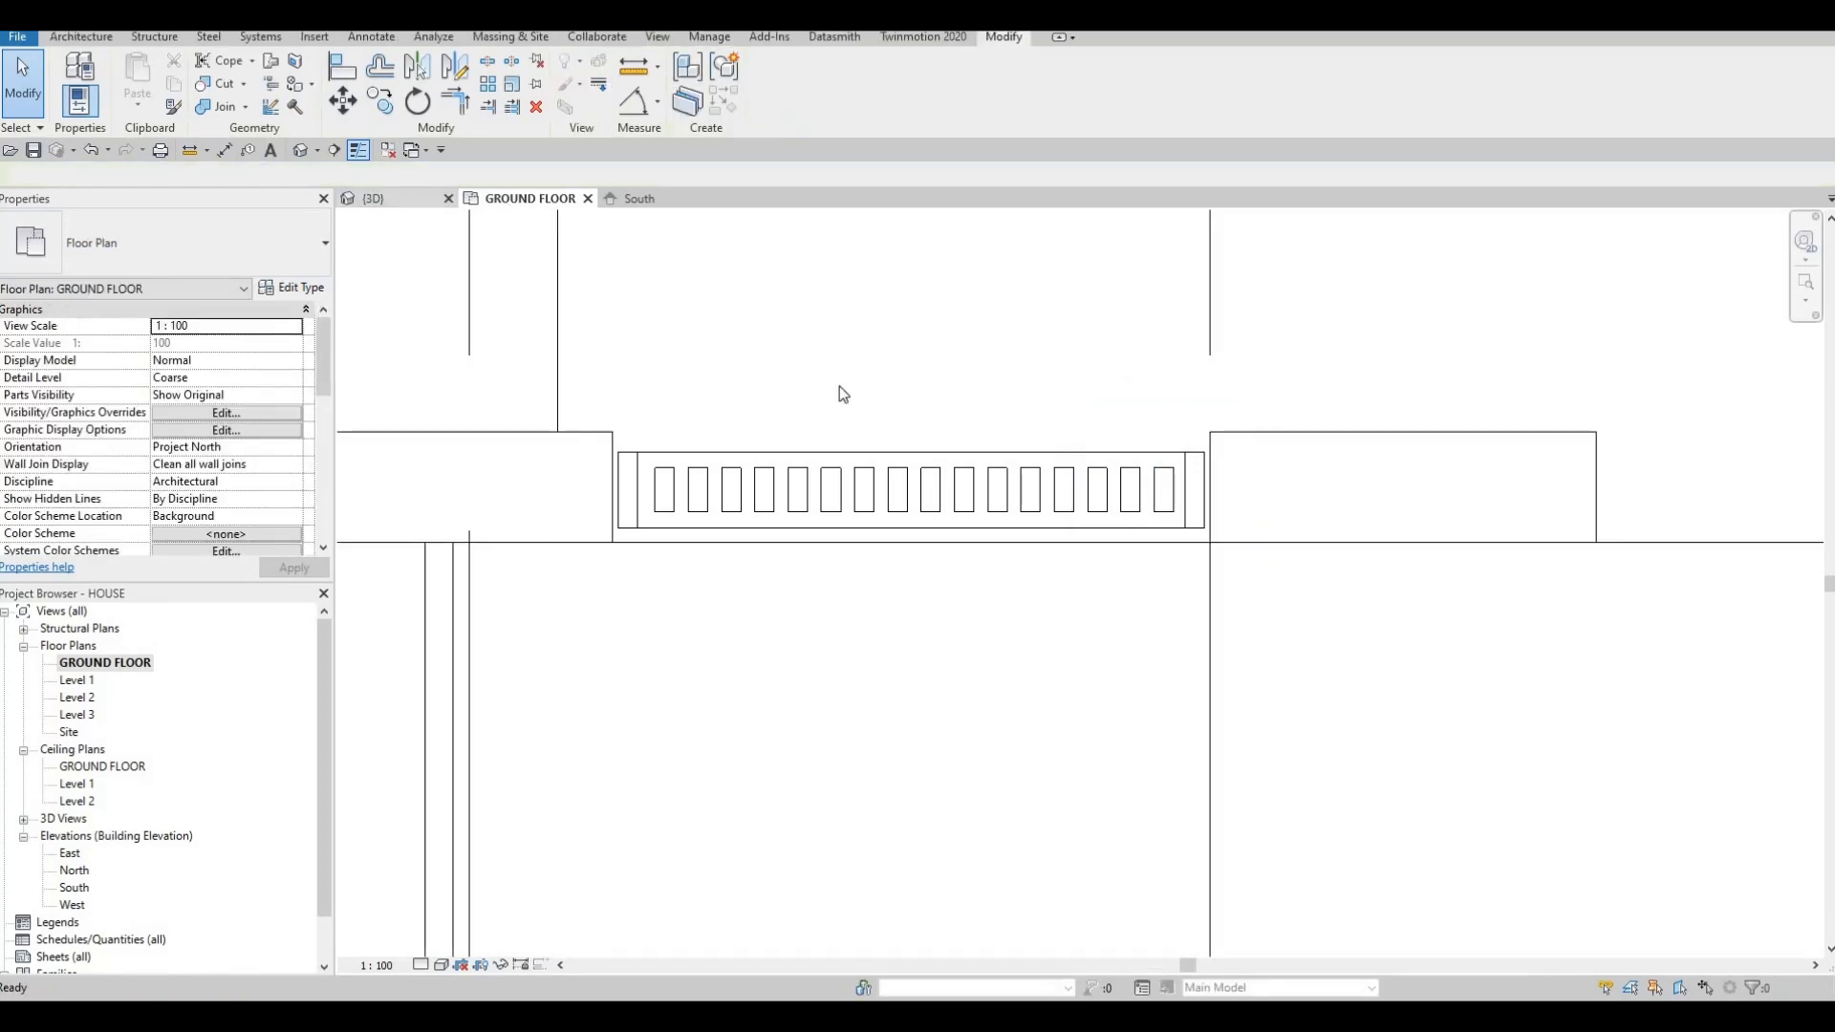
middle_click_drag(1030, 396, 742, 509, "shift")
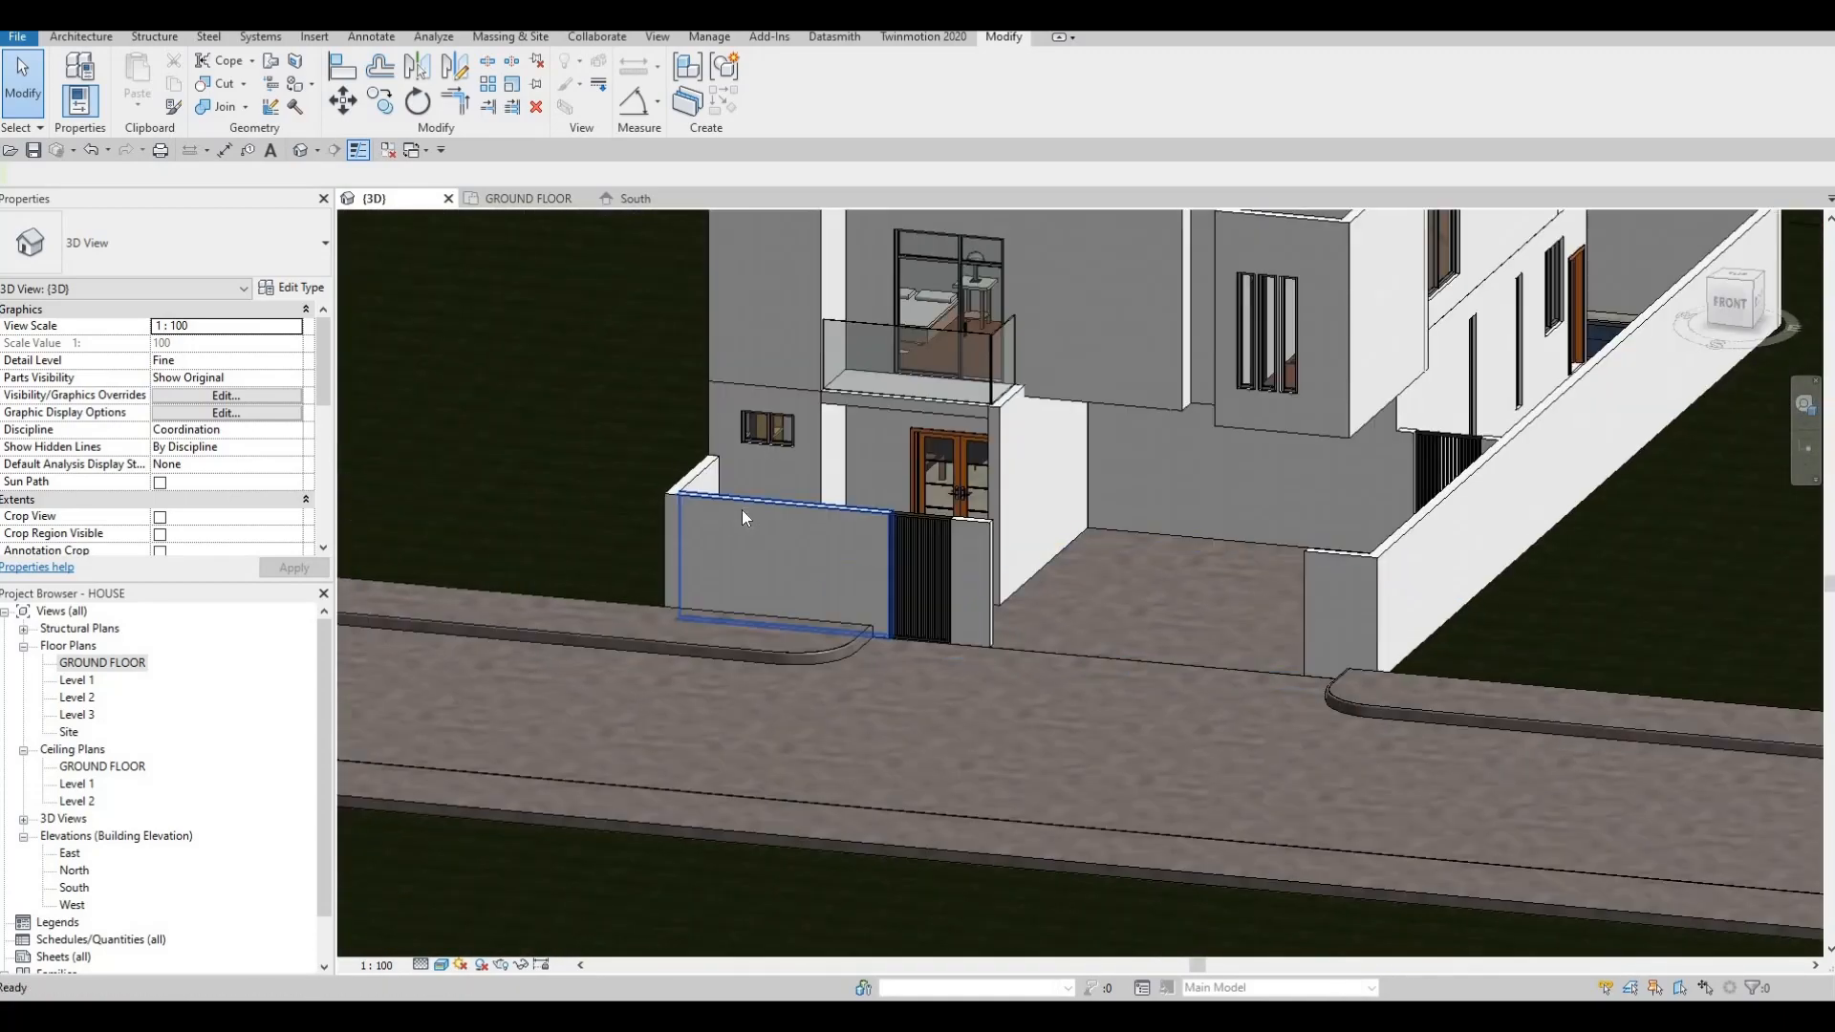
middle_click_drag(804, 602, 638, 536, "shift")
scroll(642, 530, "up", 3)
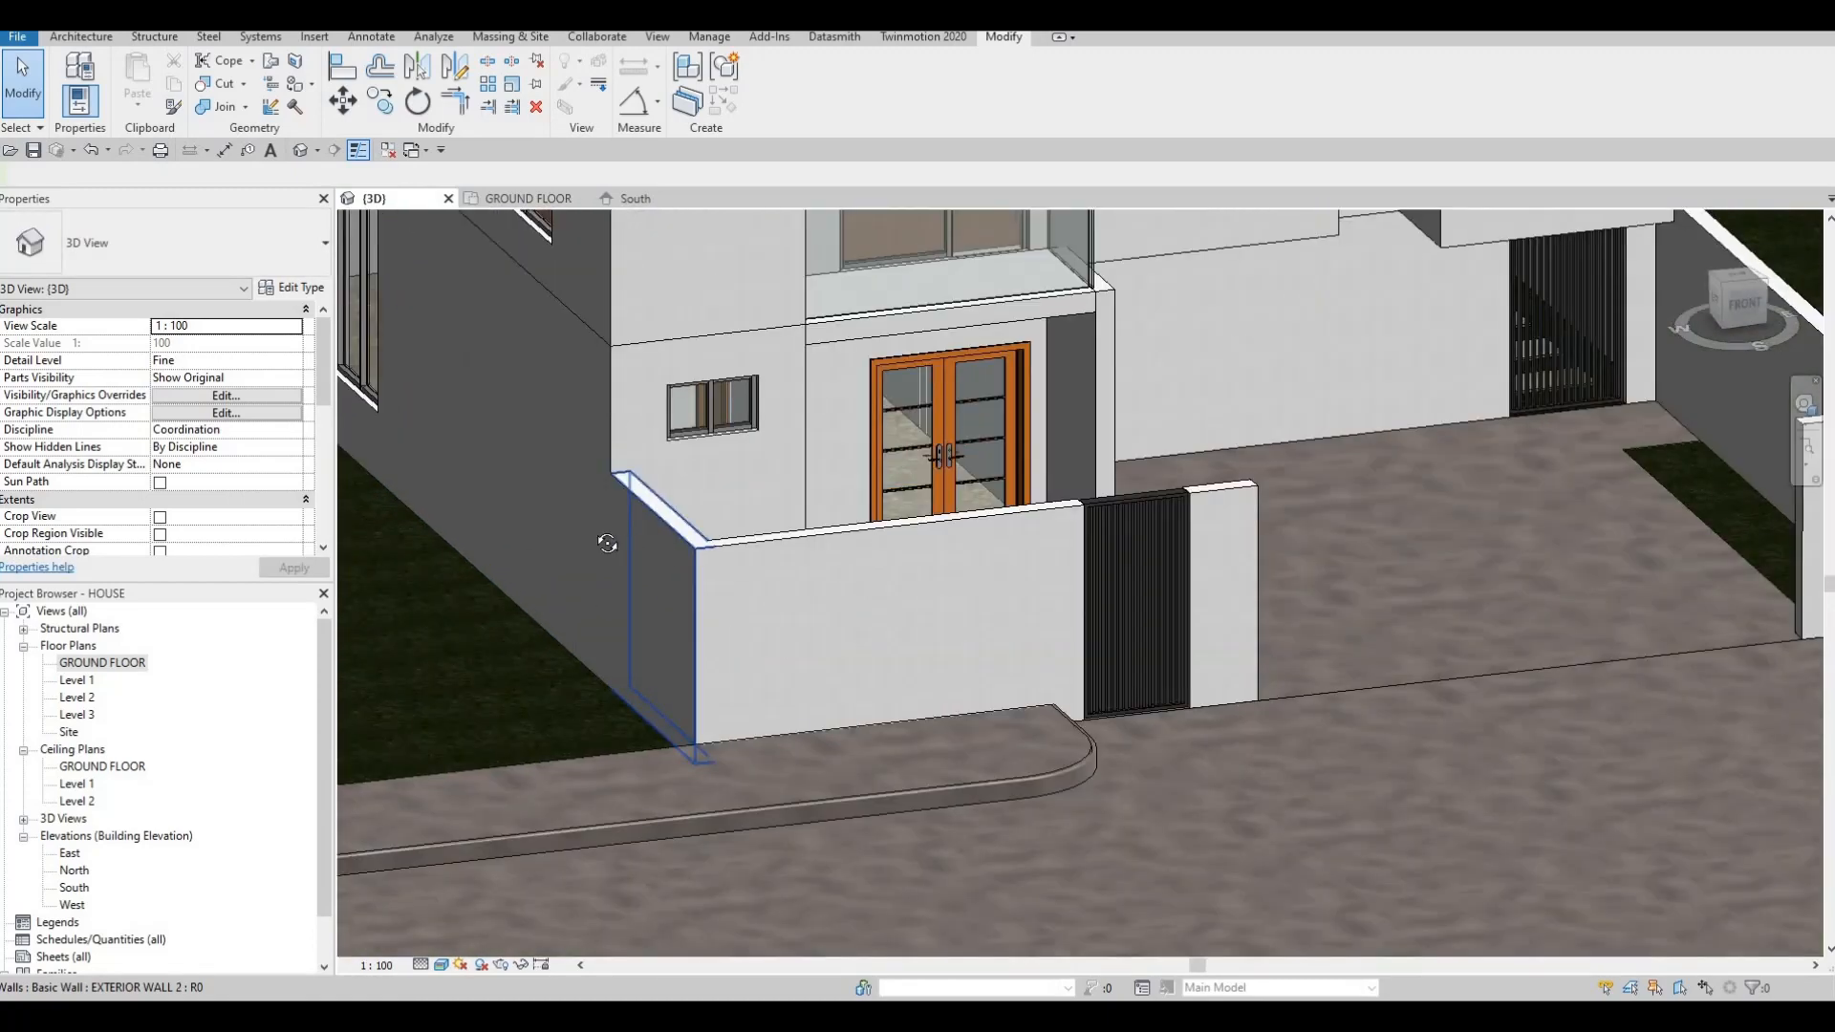
middle_click_drag(881, 533, 570, 569, "shift")
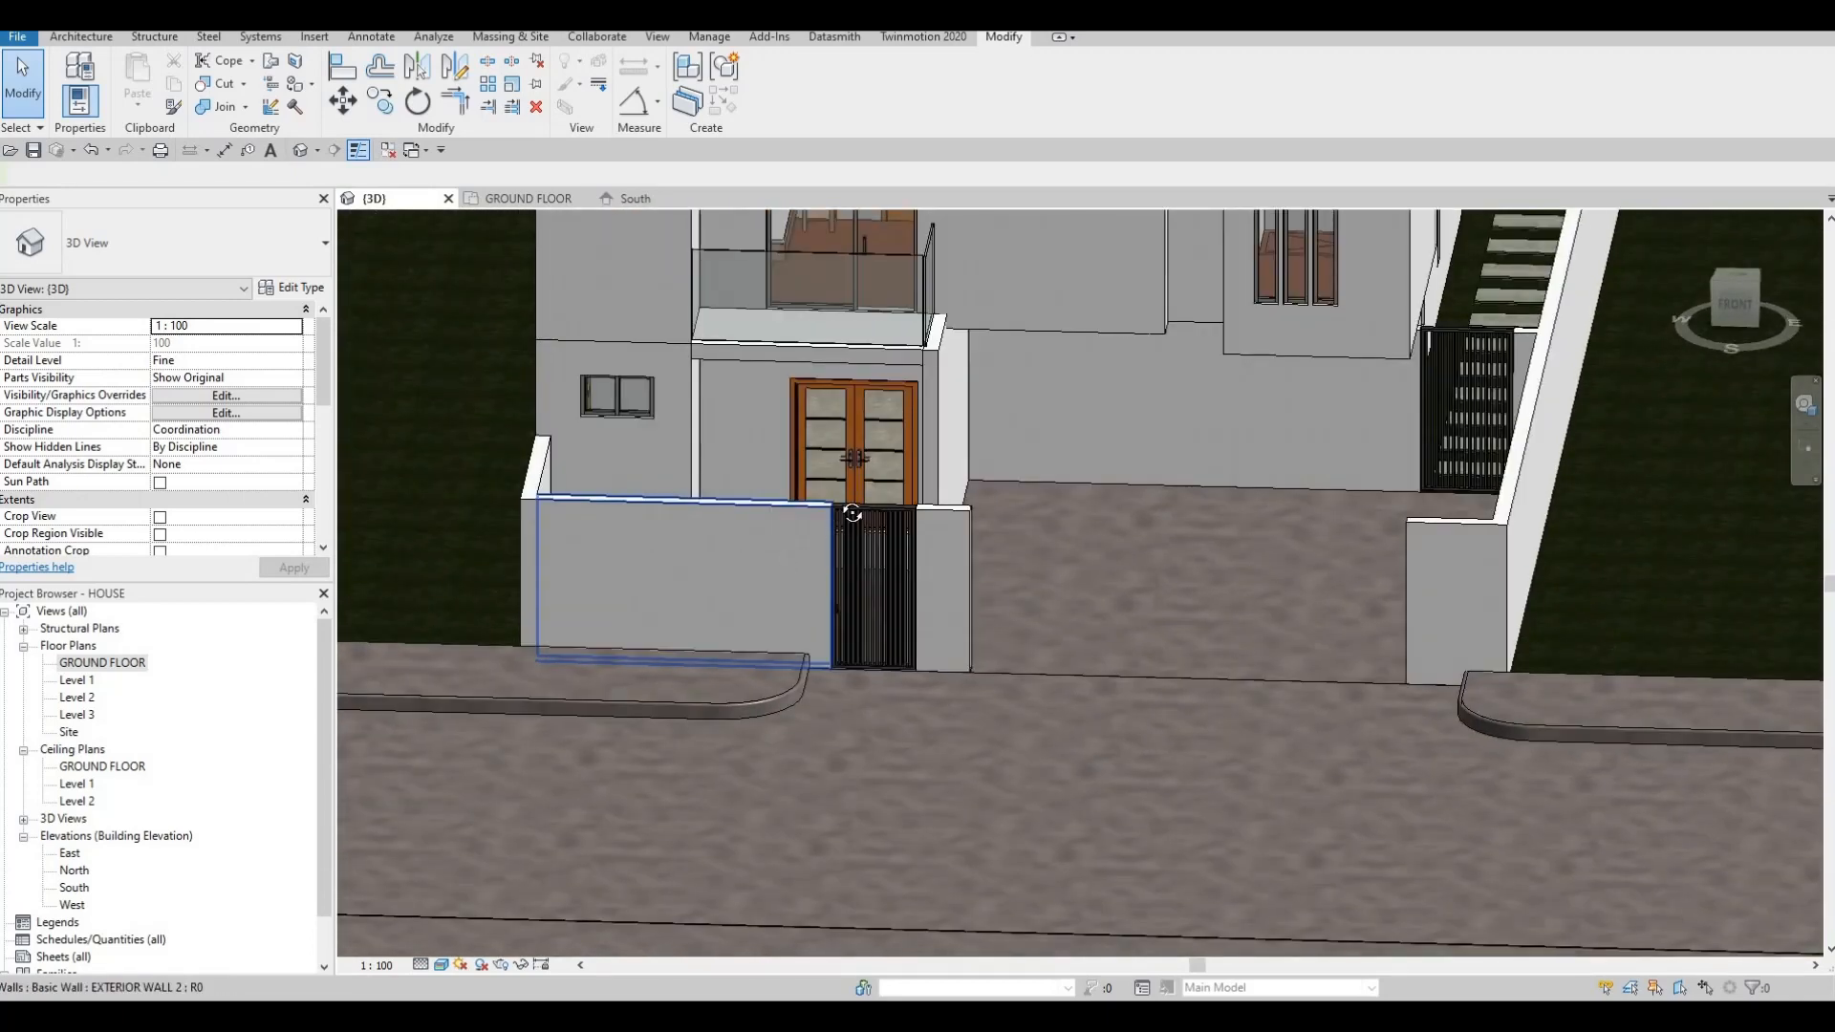
middle_click_drag(790, 543, 585, 588, "shift")
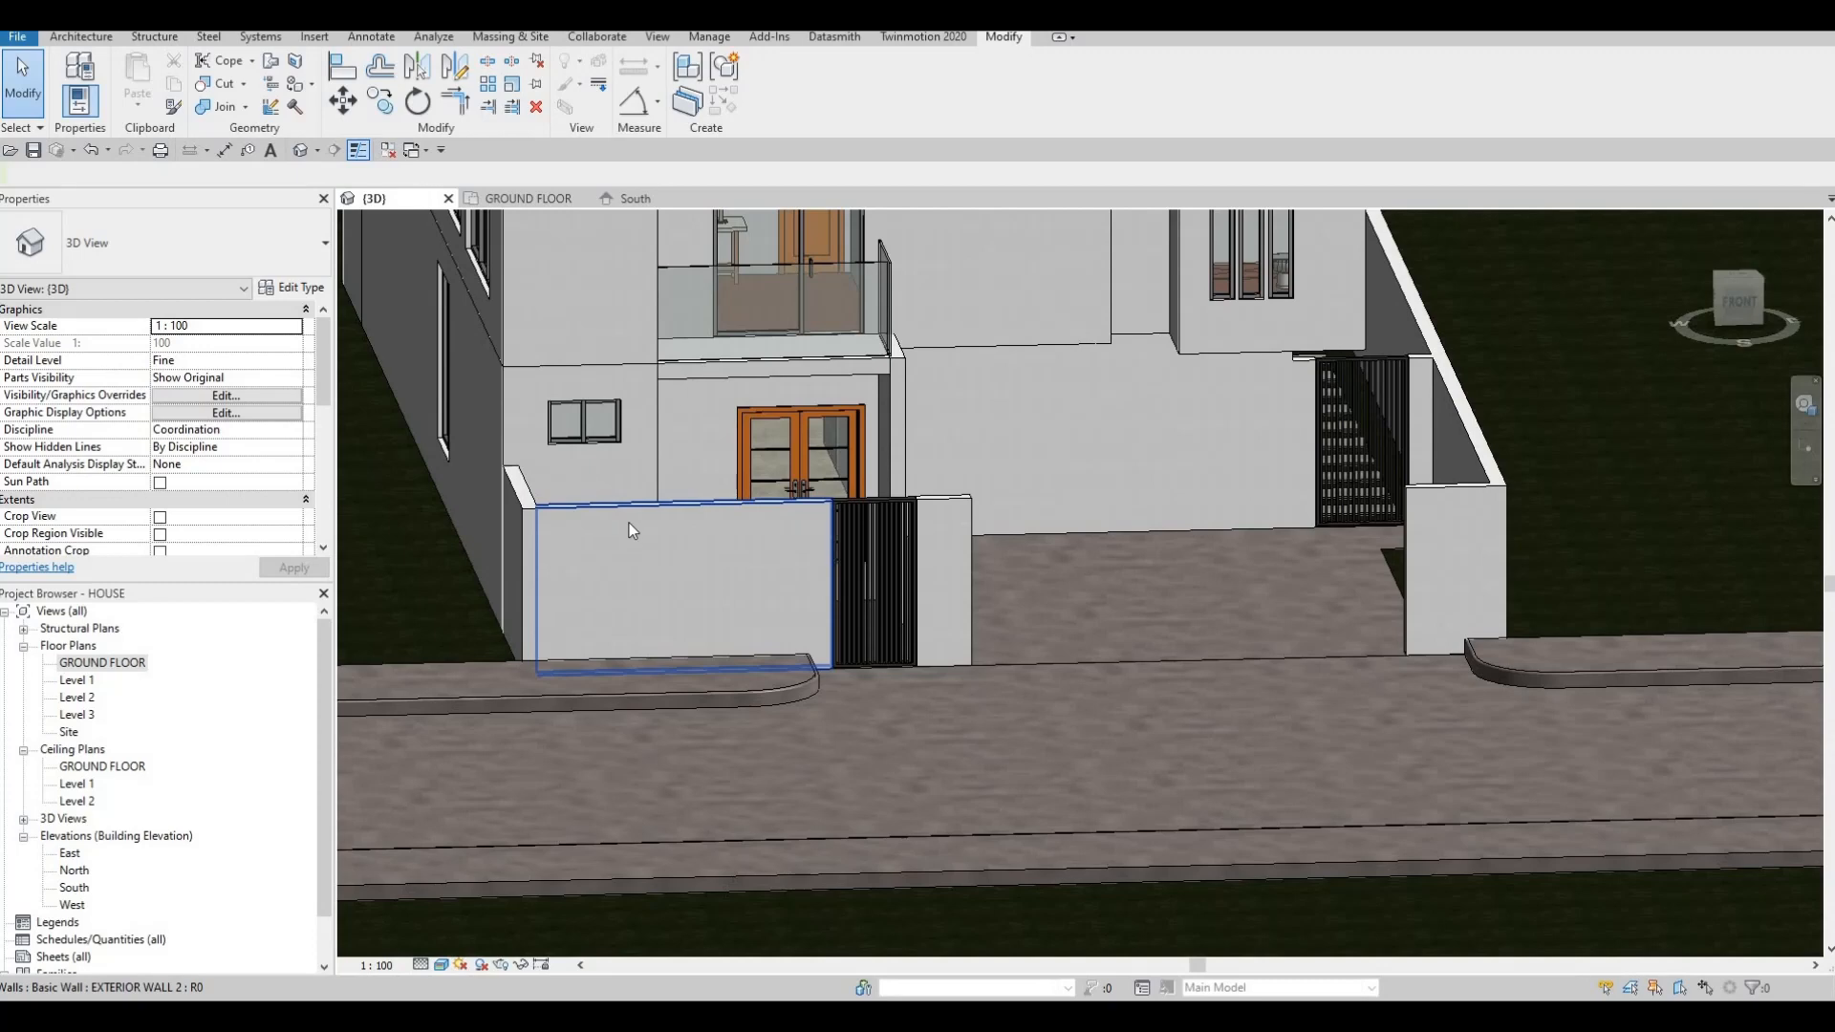
middle_click_drag(874, 608, 1024, 541, "shift")
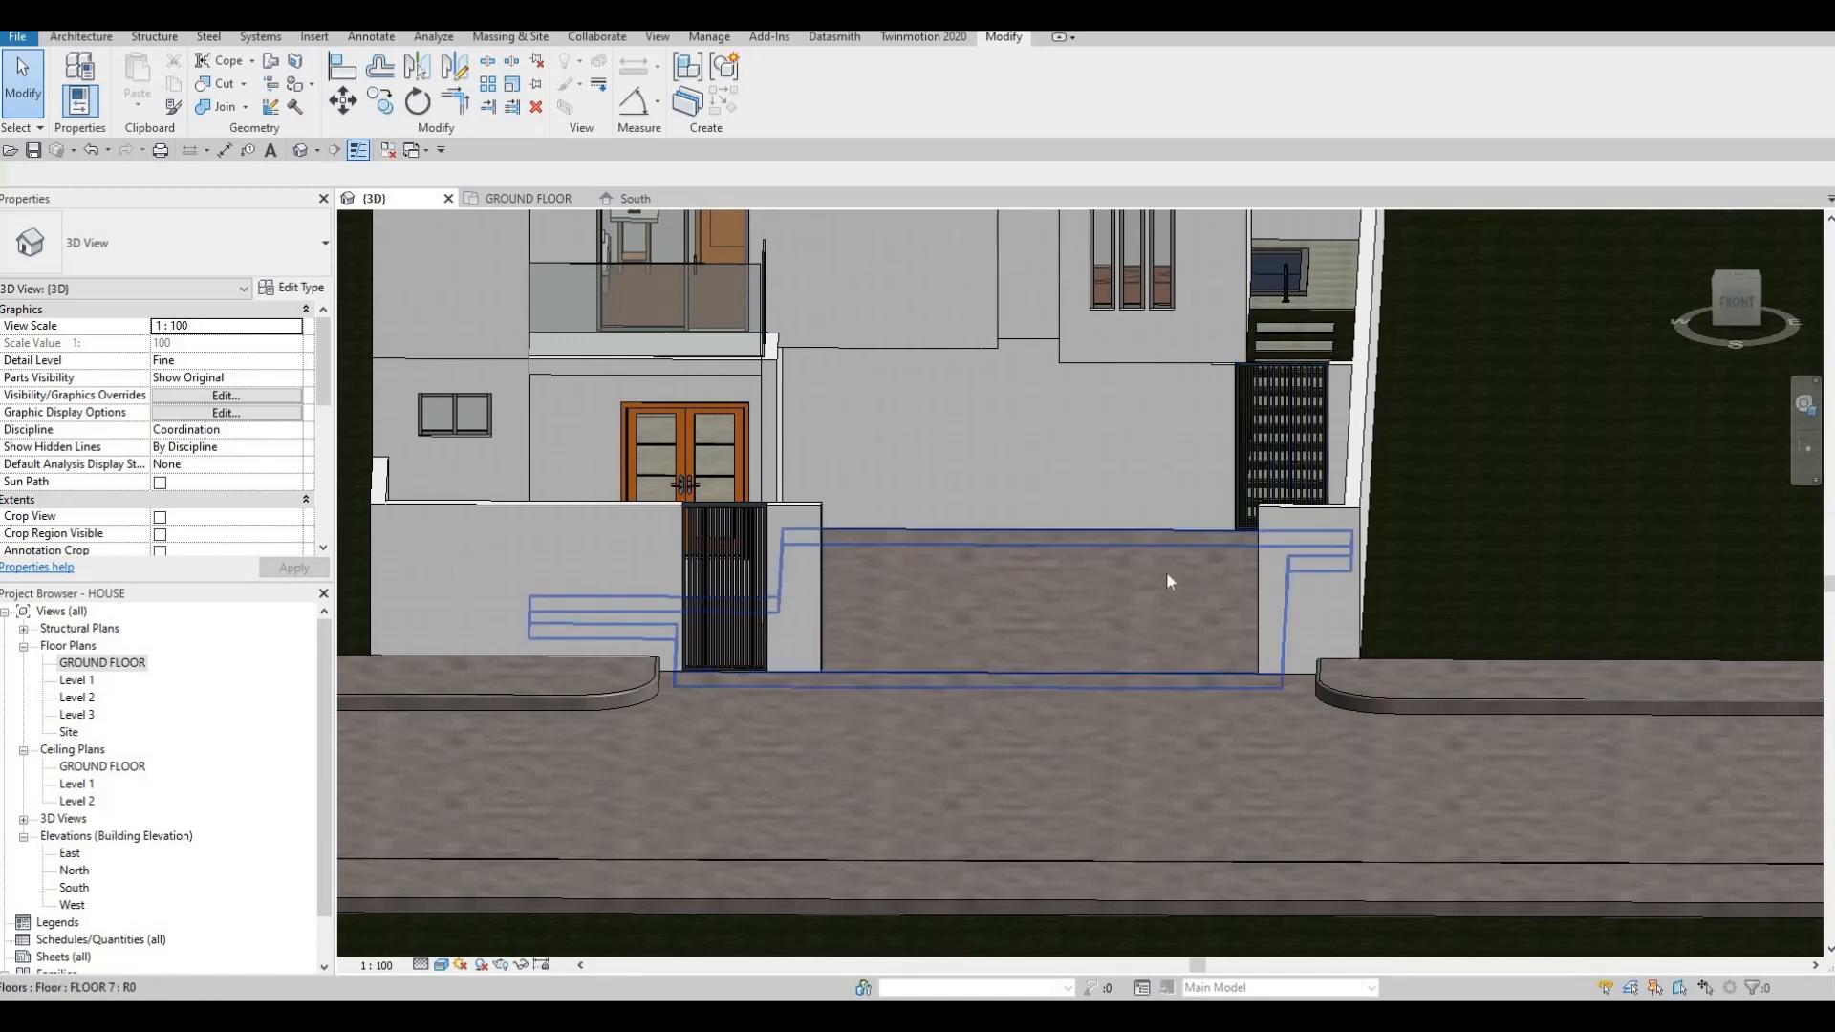
Reopen the gate model for in-place editing and, in the South elevation, start an extrusion with its work plane picked on the front wall pier.
left_click(737, 574)
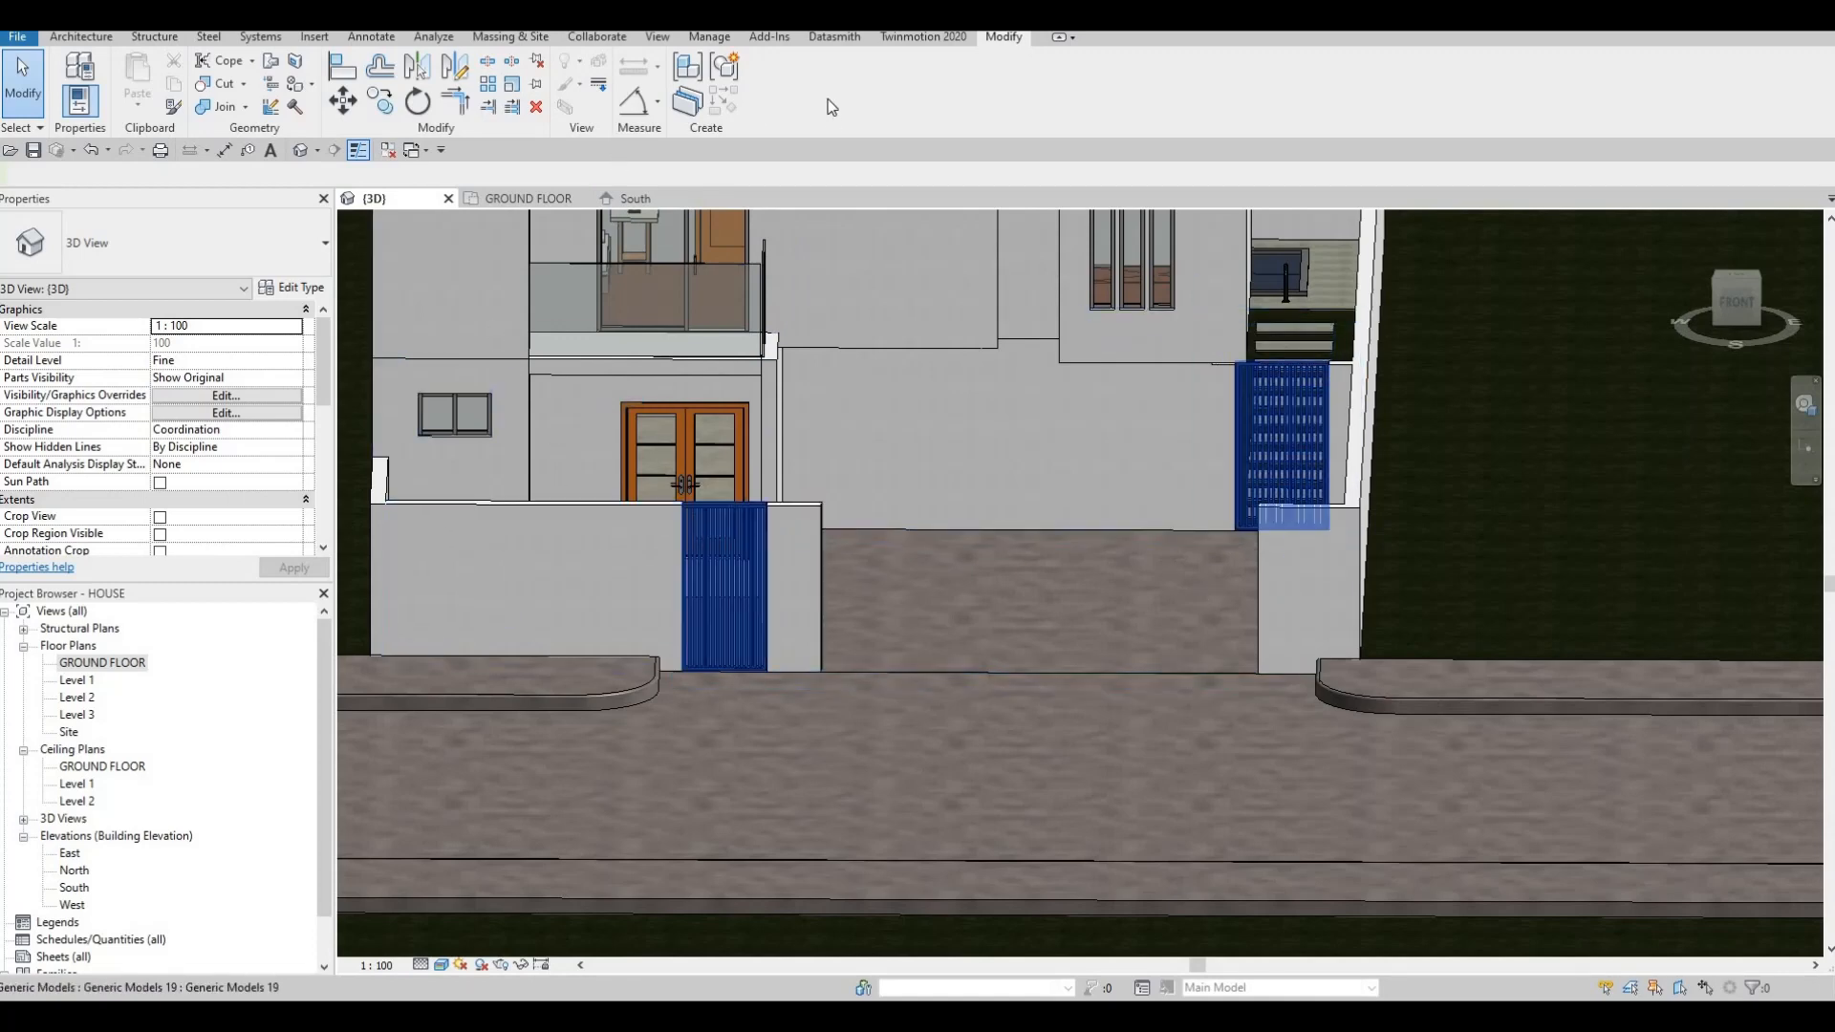
left_click(634, 198)
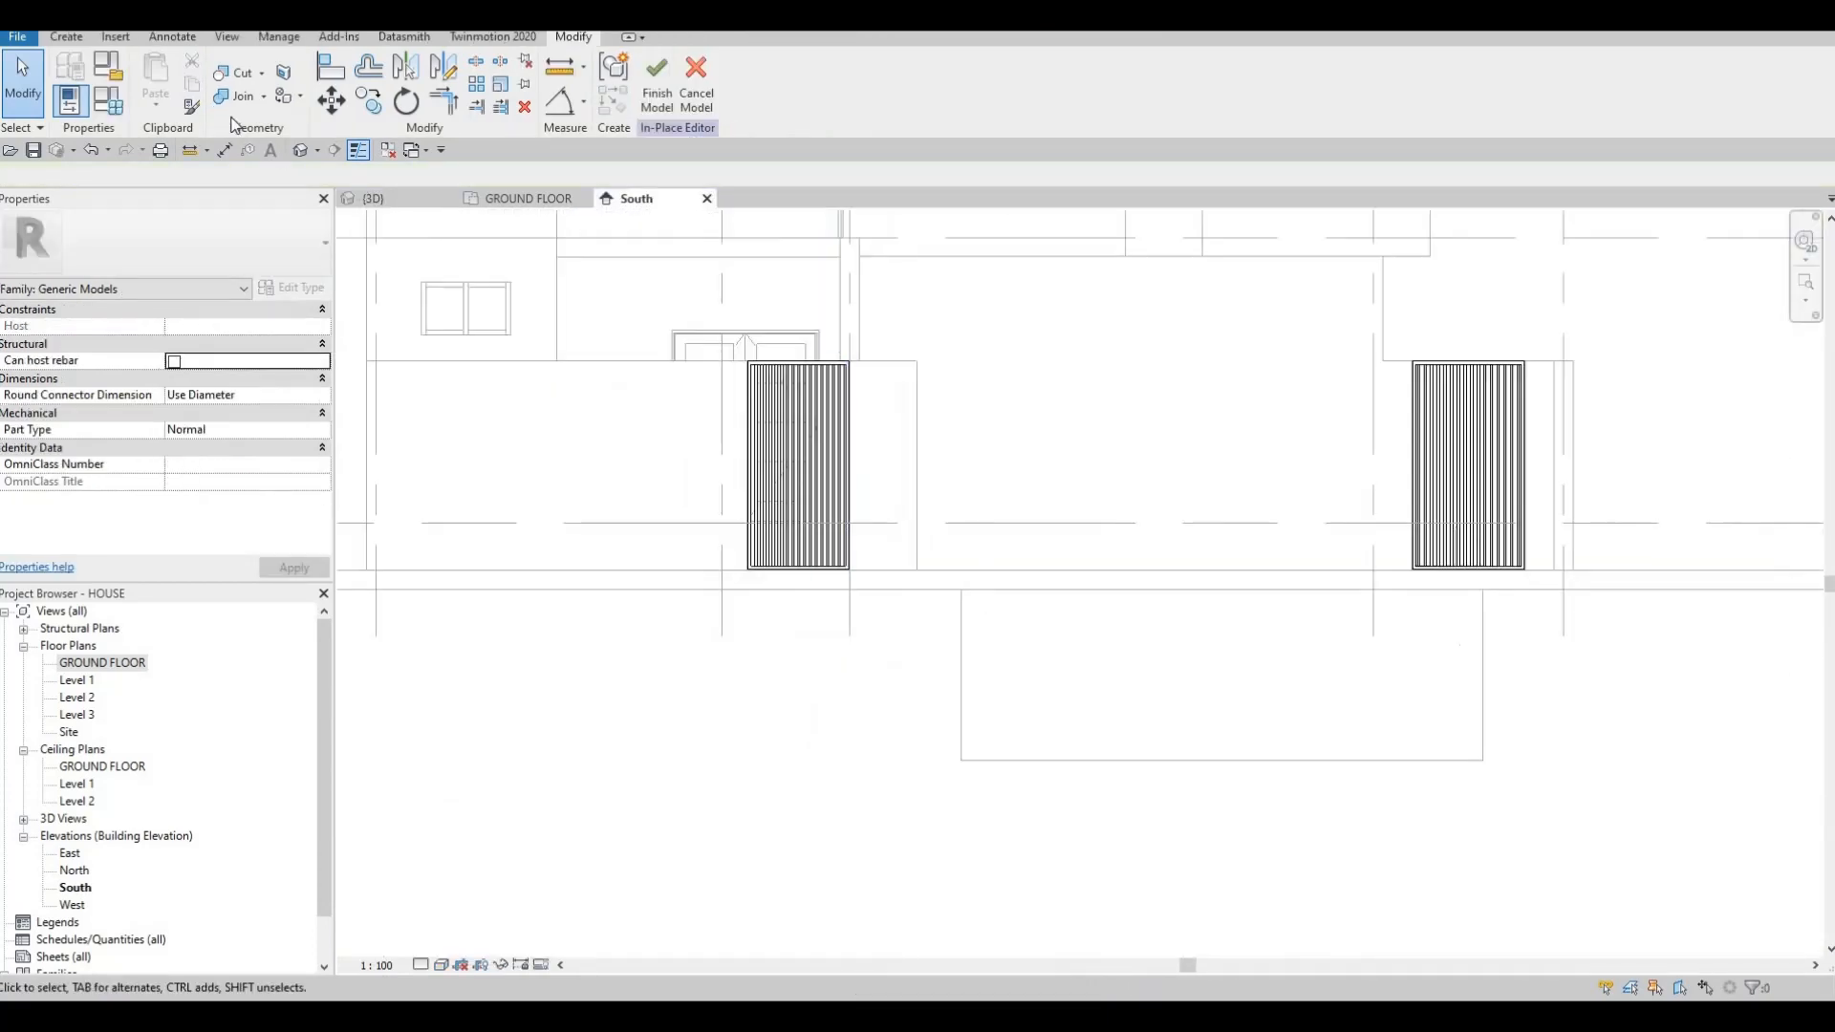
left_click(66, 37)
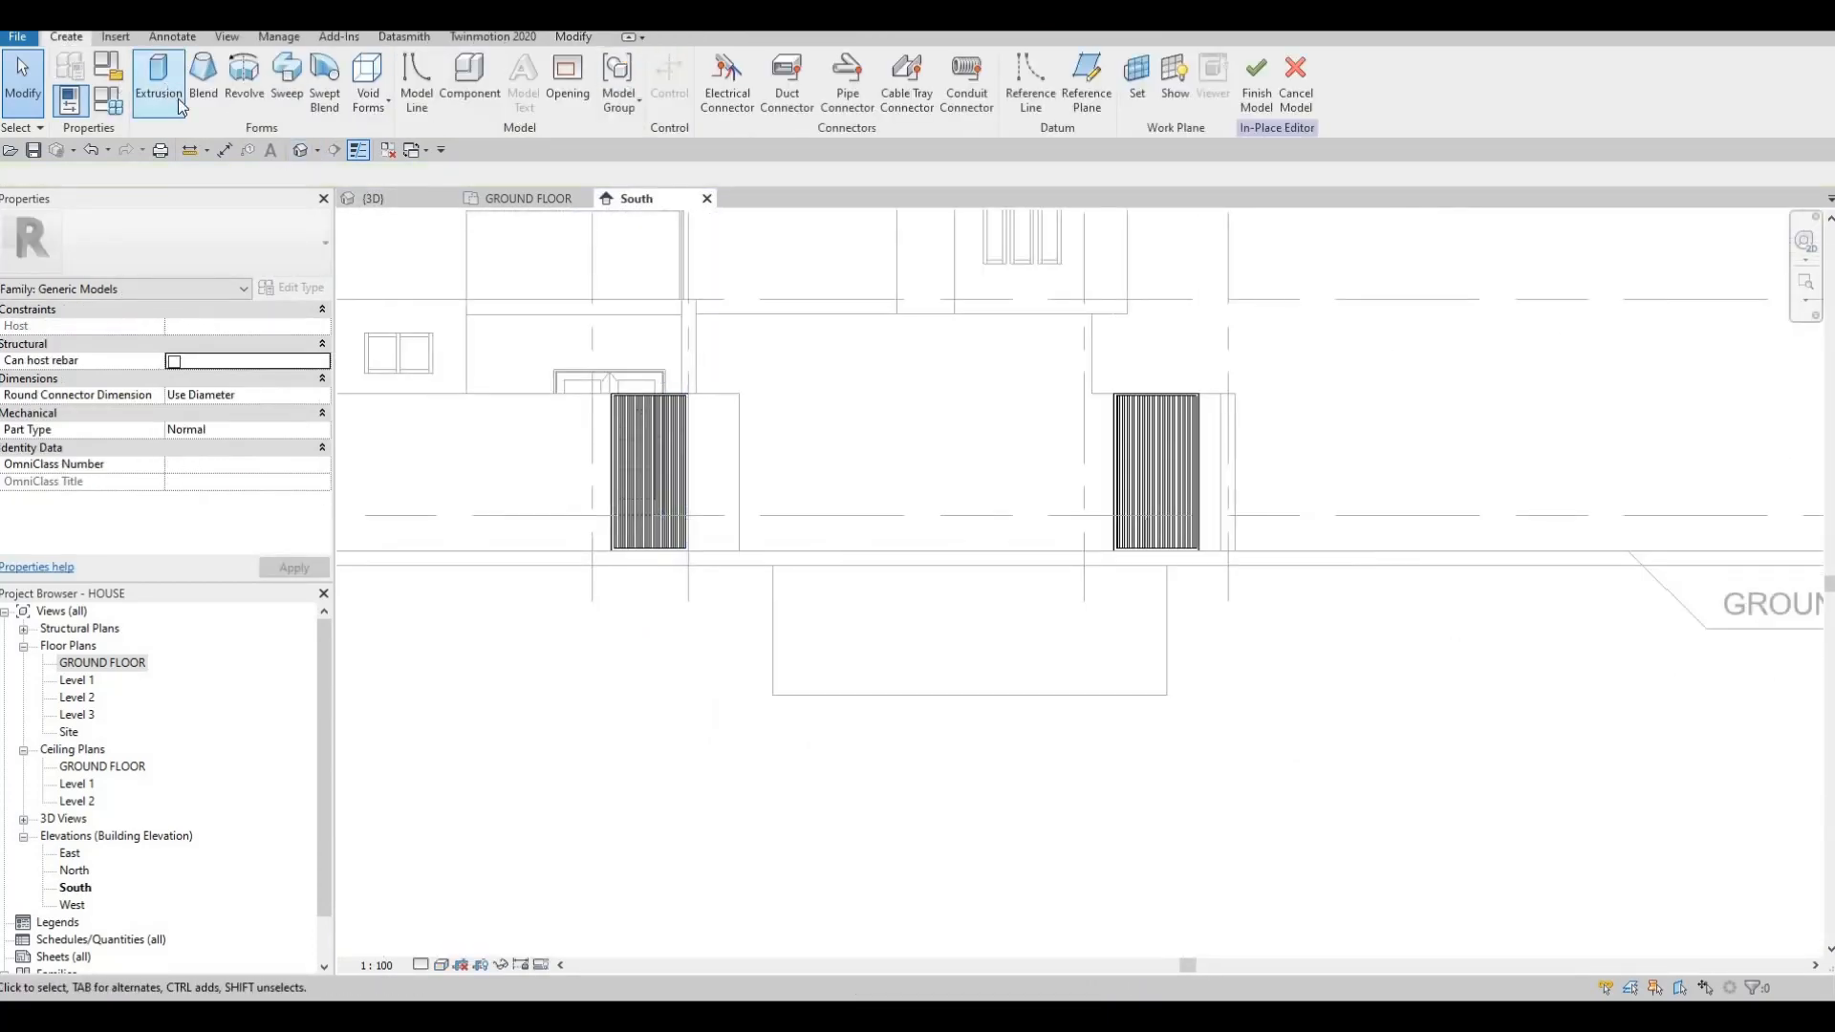
left_click(178, 105)
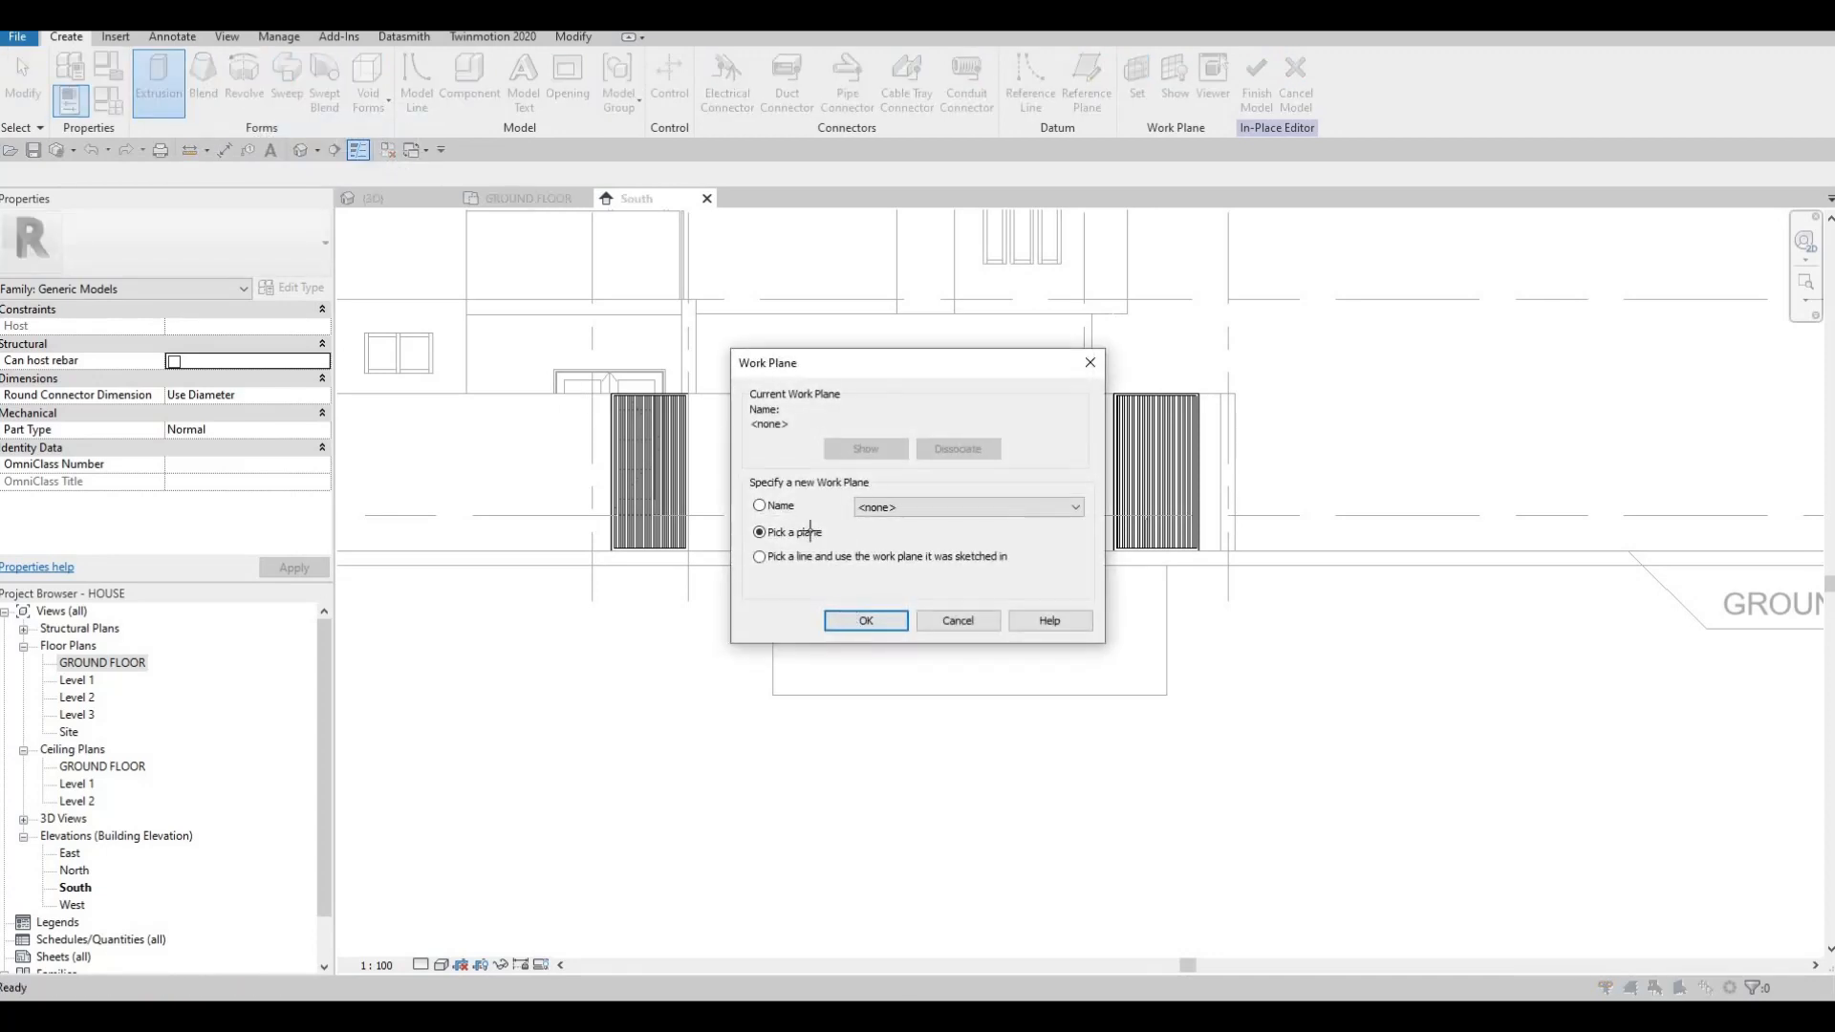
key("Return")
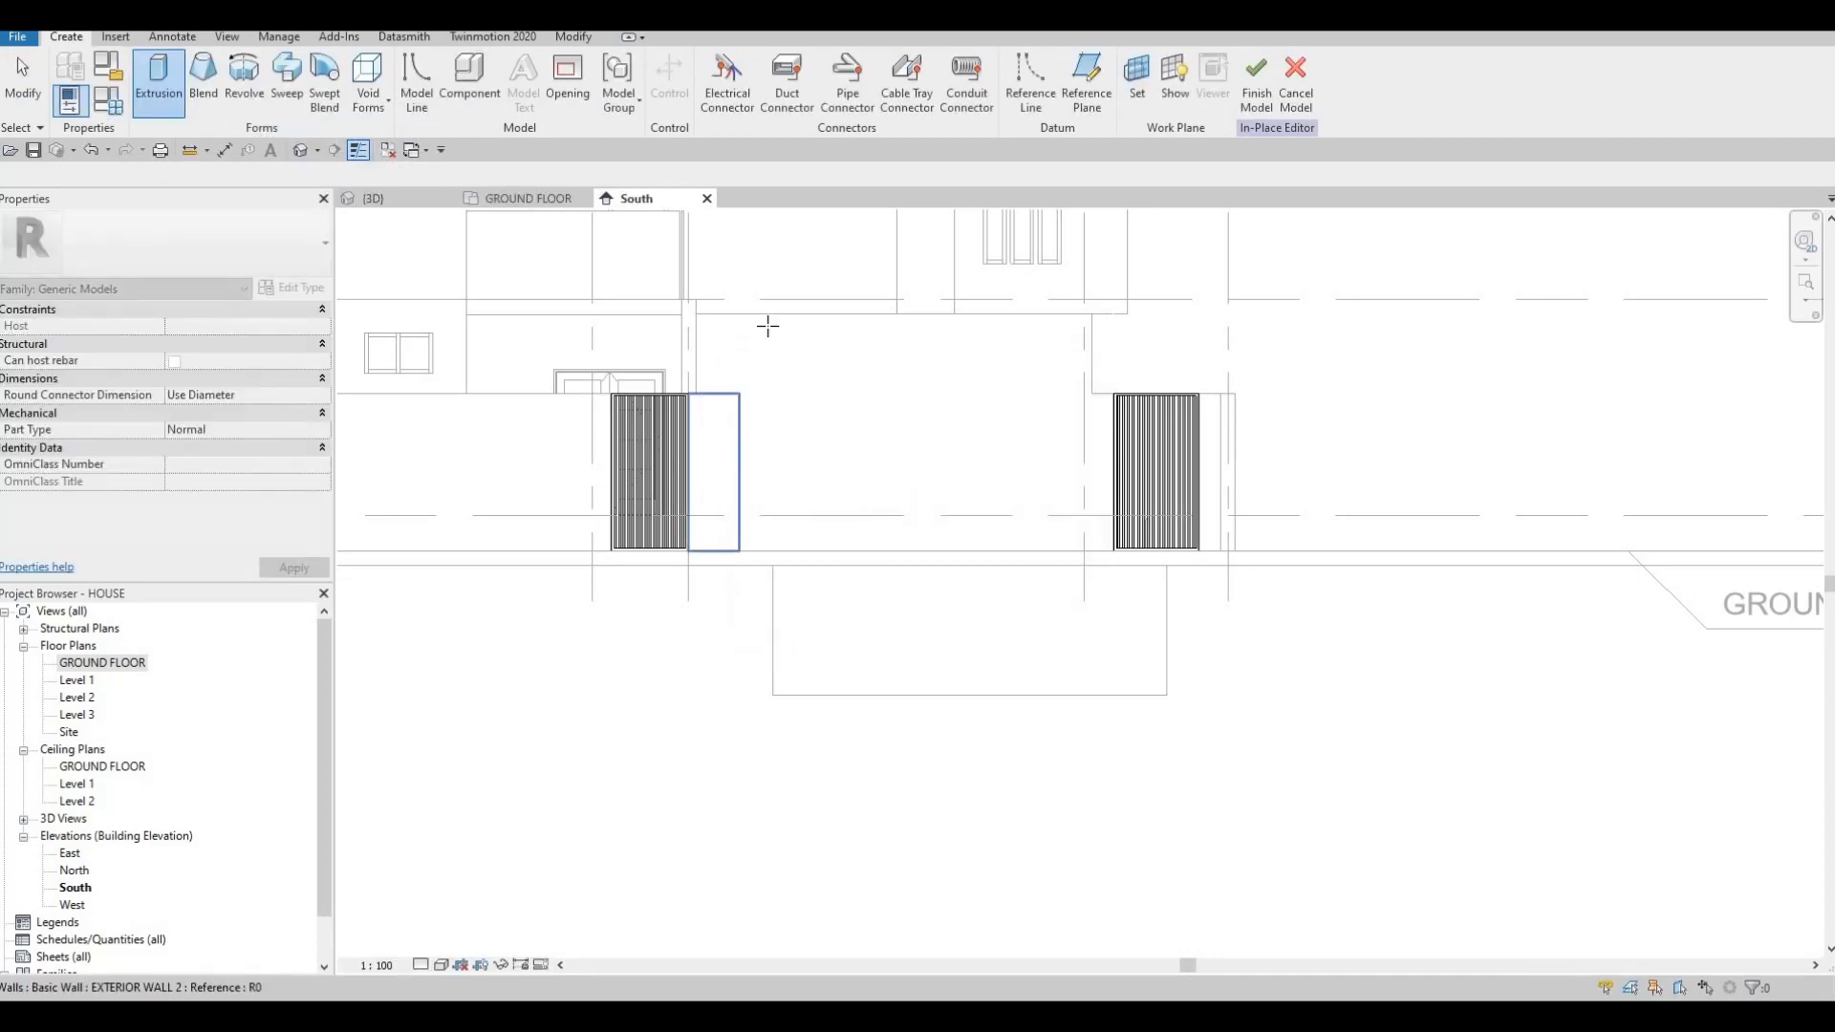
left_click(768, 327)
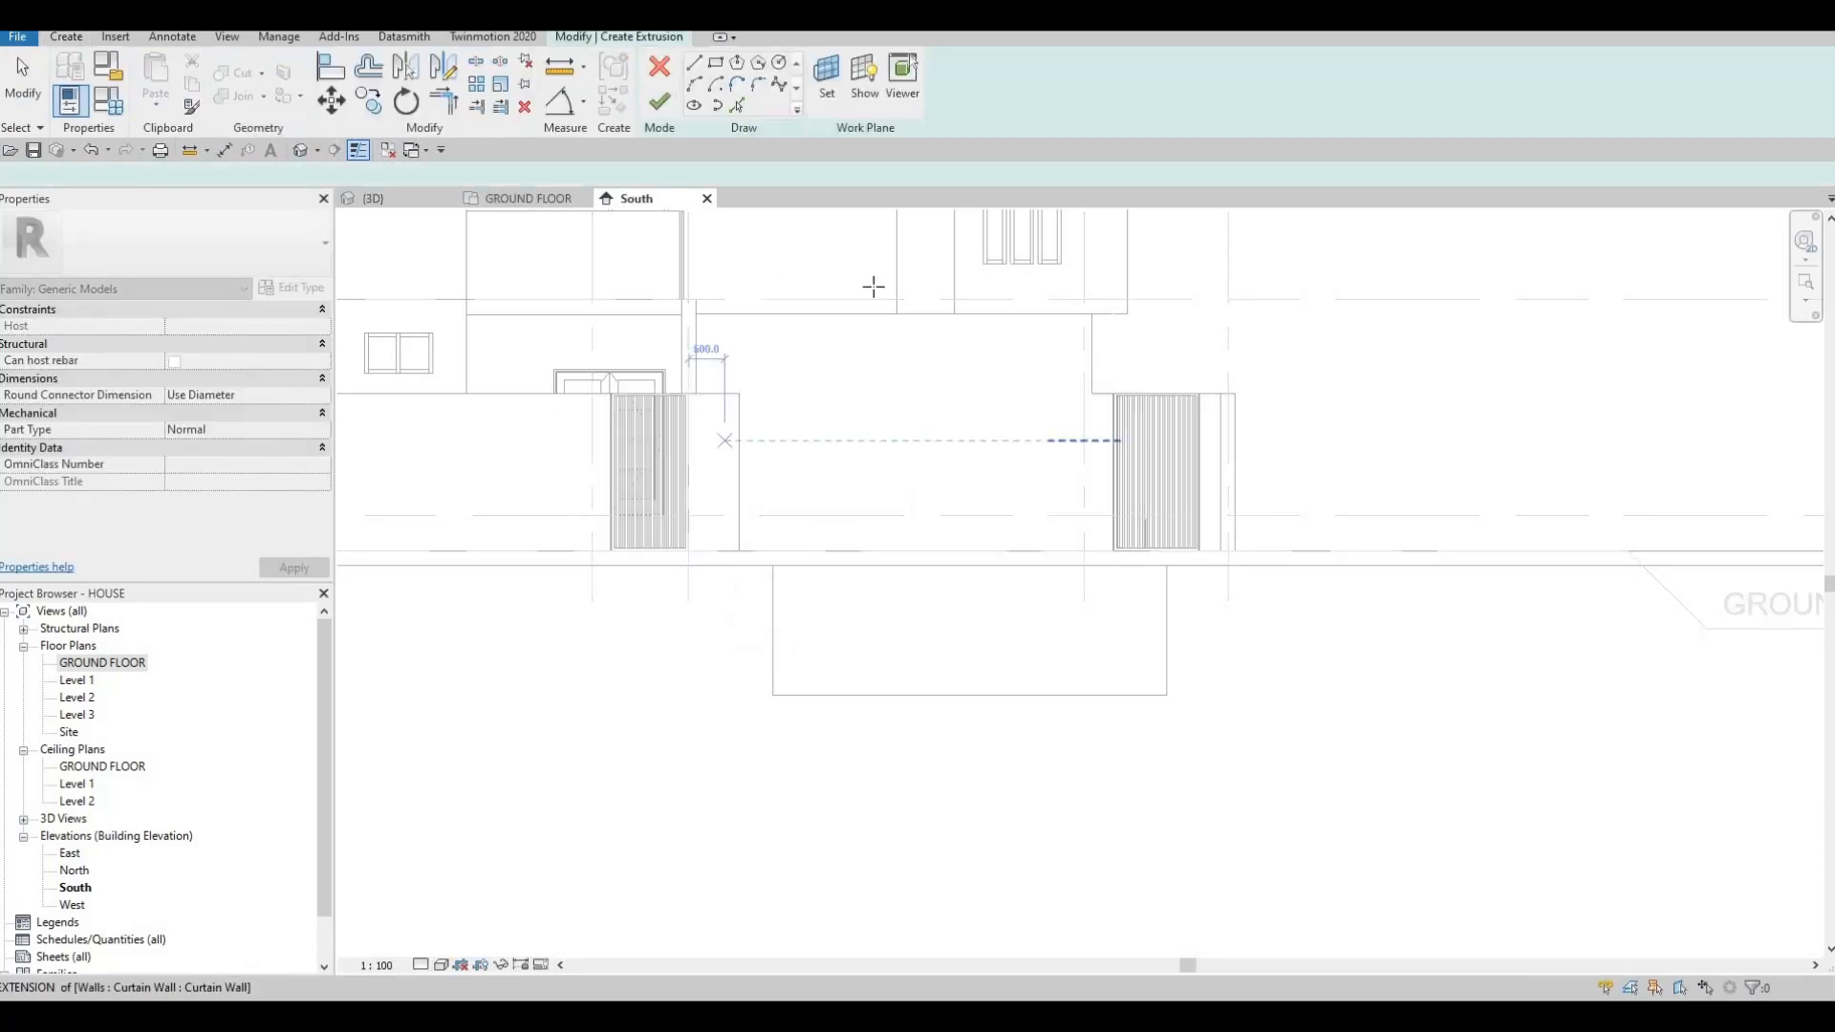
Sketch a rectangle about 6397.5 by 2200 mm from the pier's top corner across the driveway opening to the side gate's far lower corner.
left_click(717, 69)
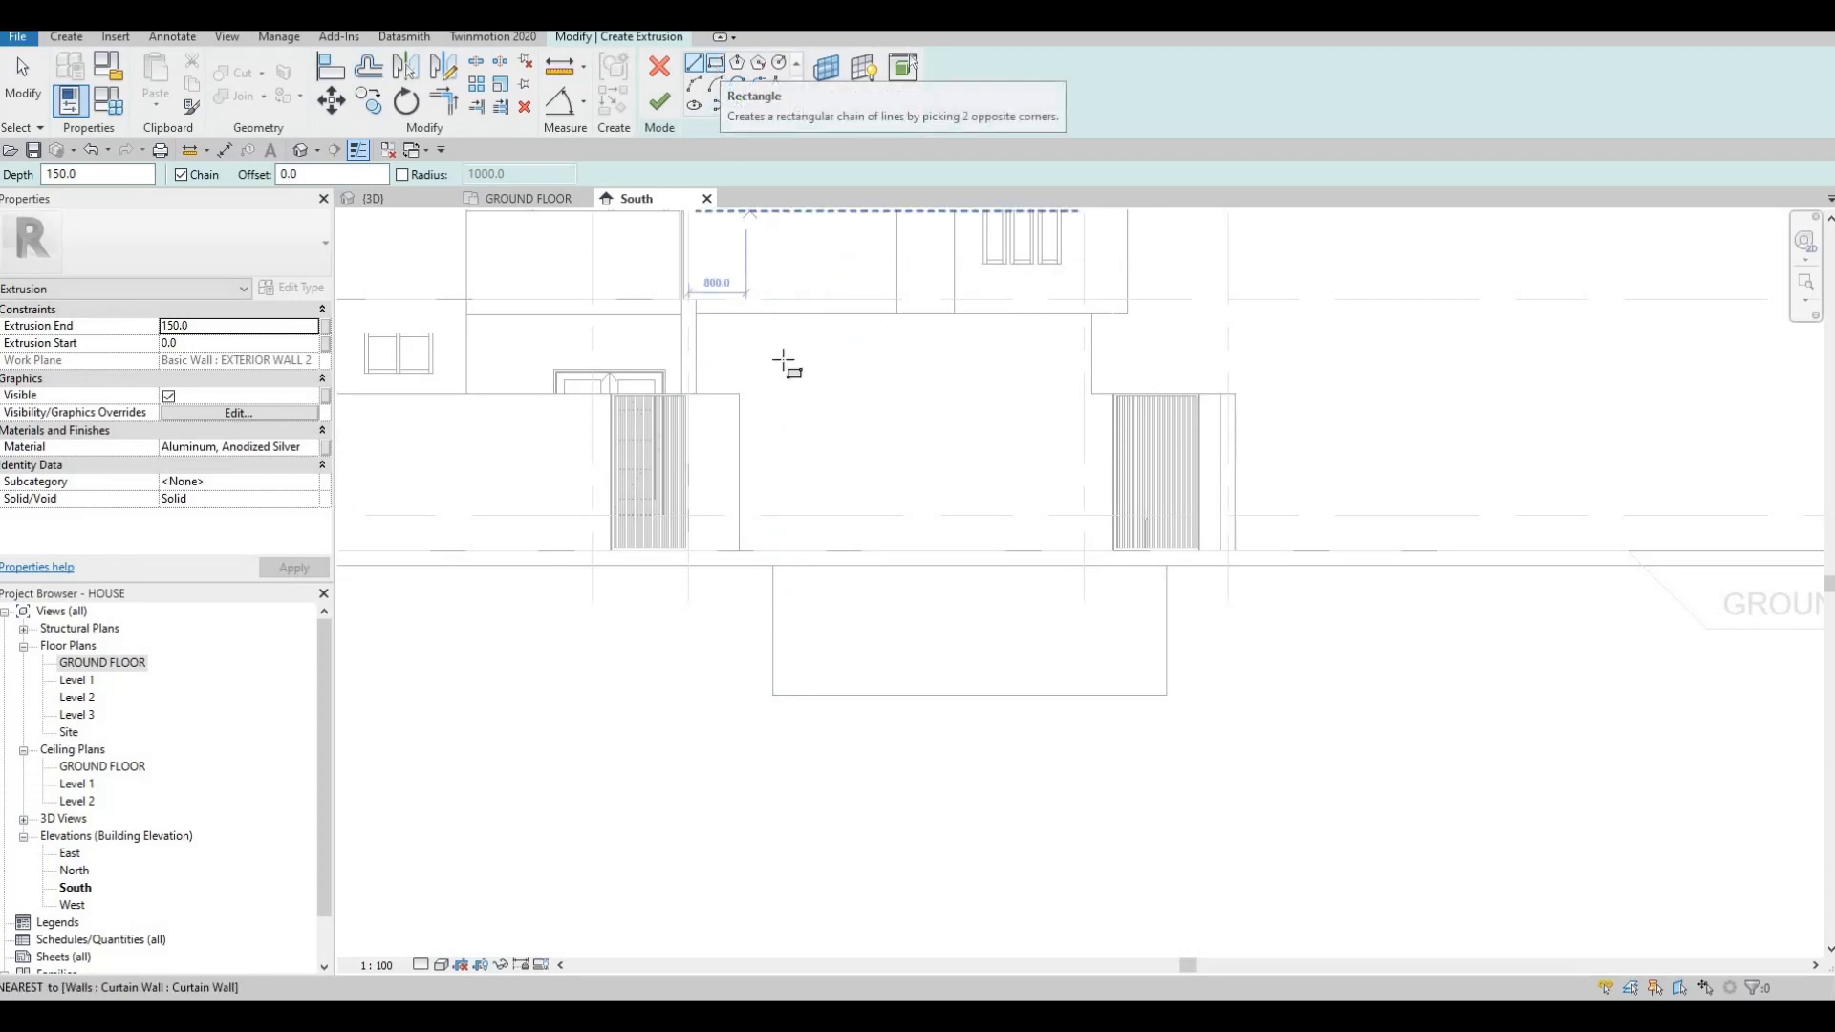
left_click(742, 394)
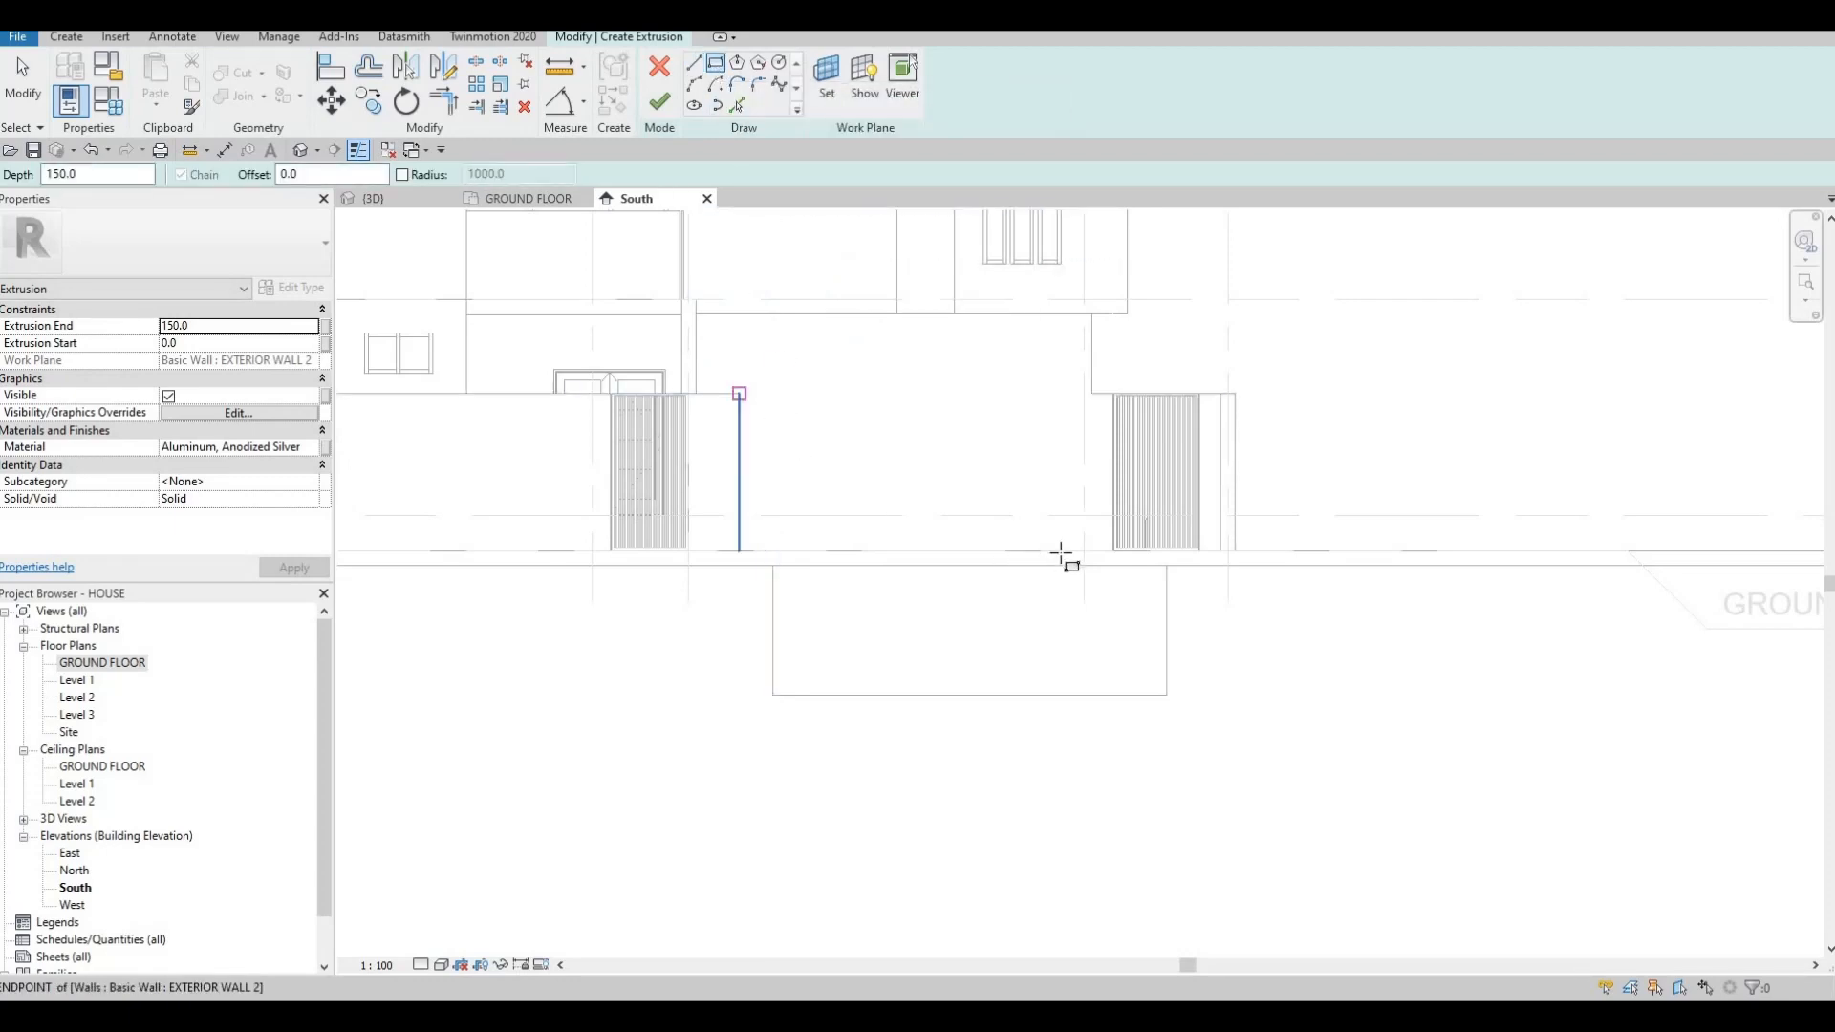
scroll(1197, 543, "up", 5)
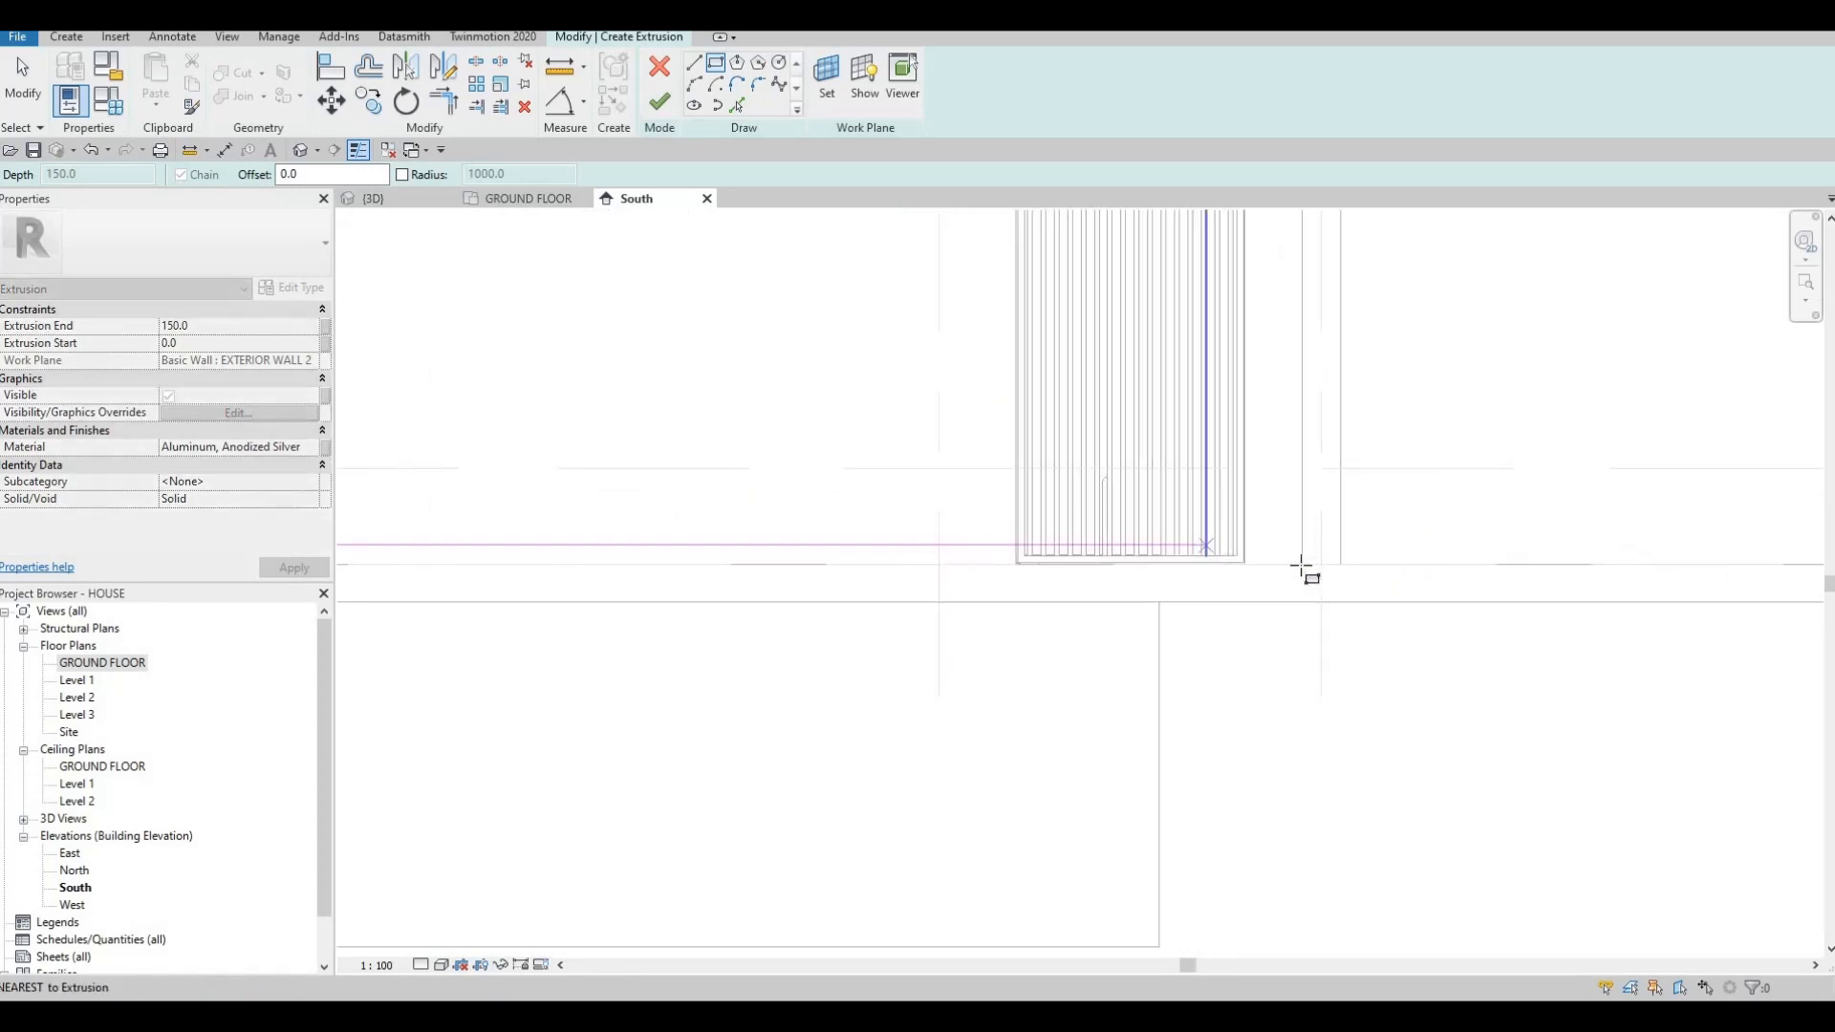
scroll(1204, 550, "down", 5)
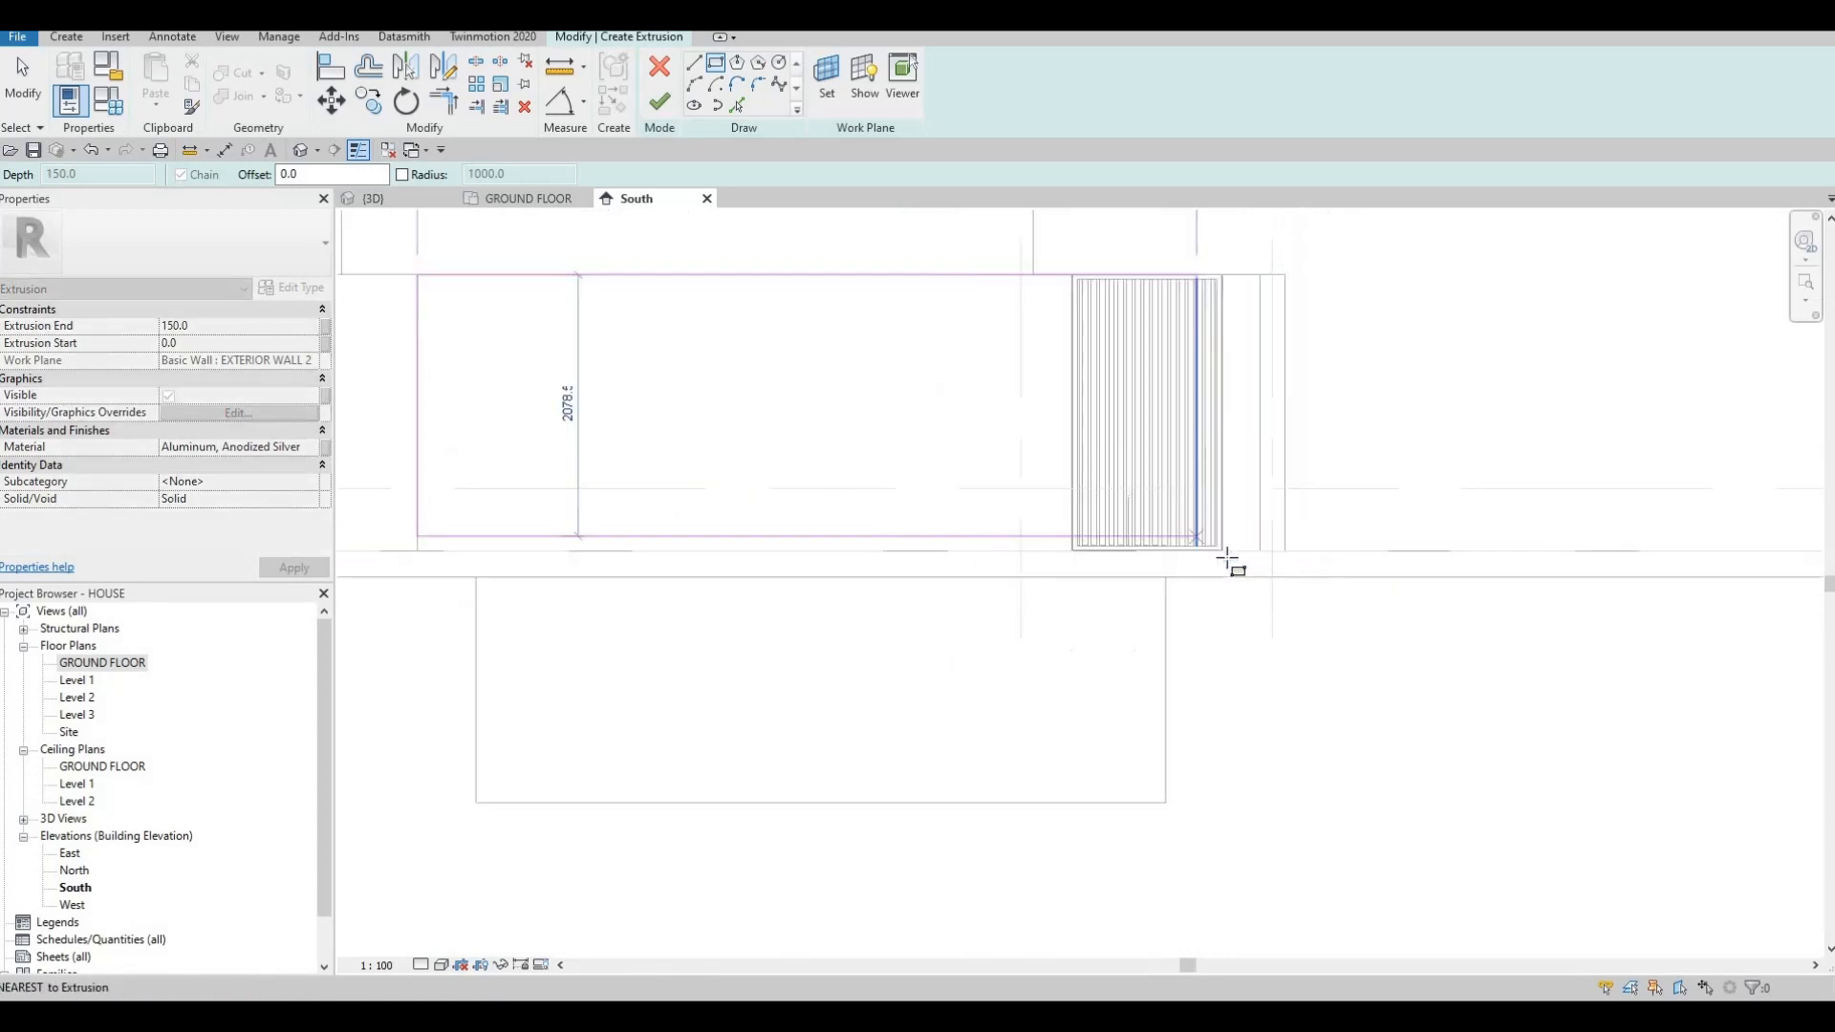
left_click(1224, 552)
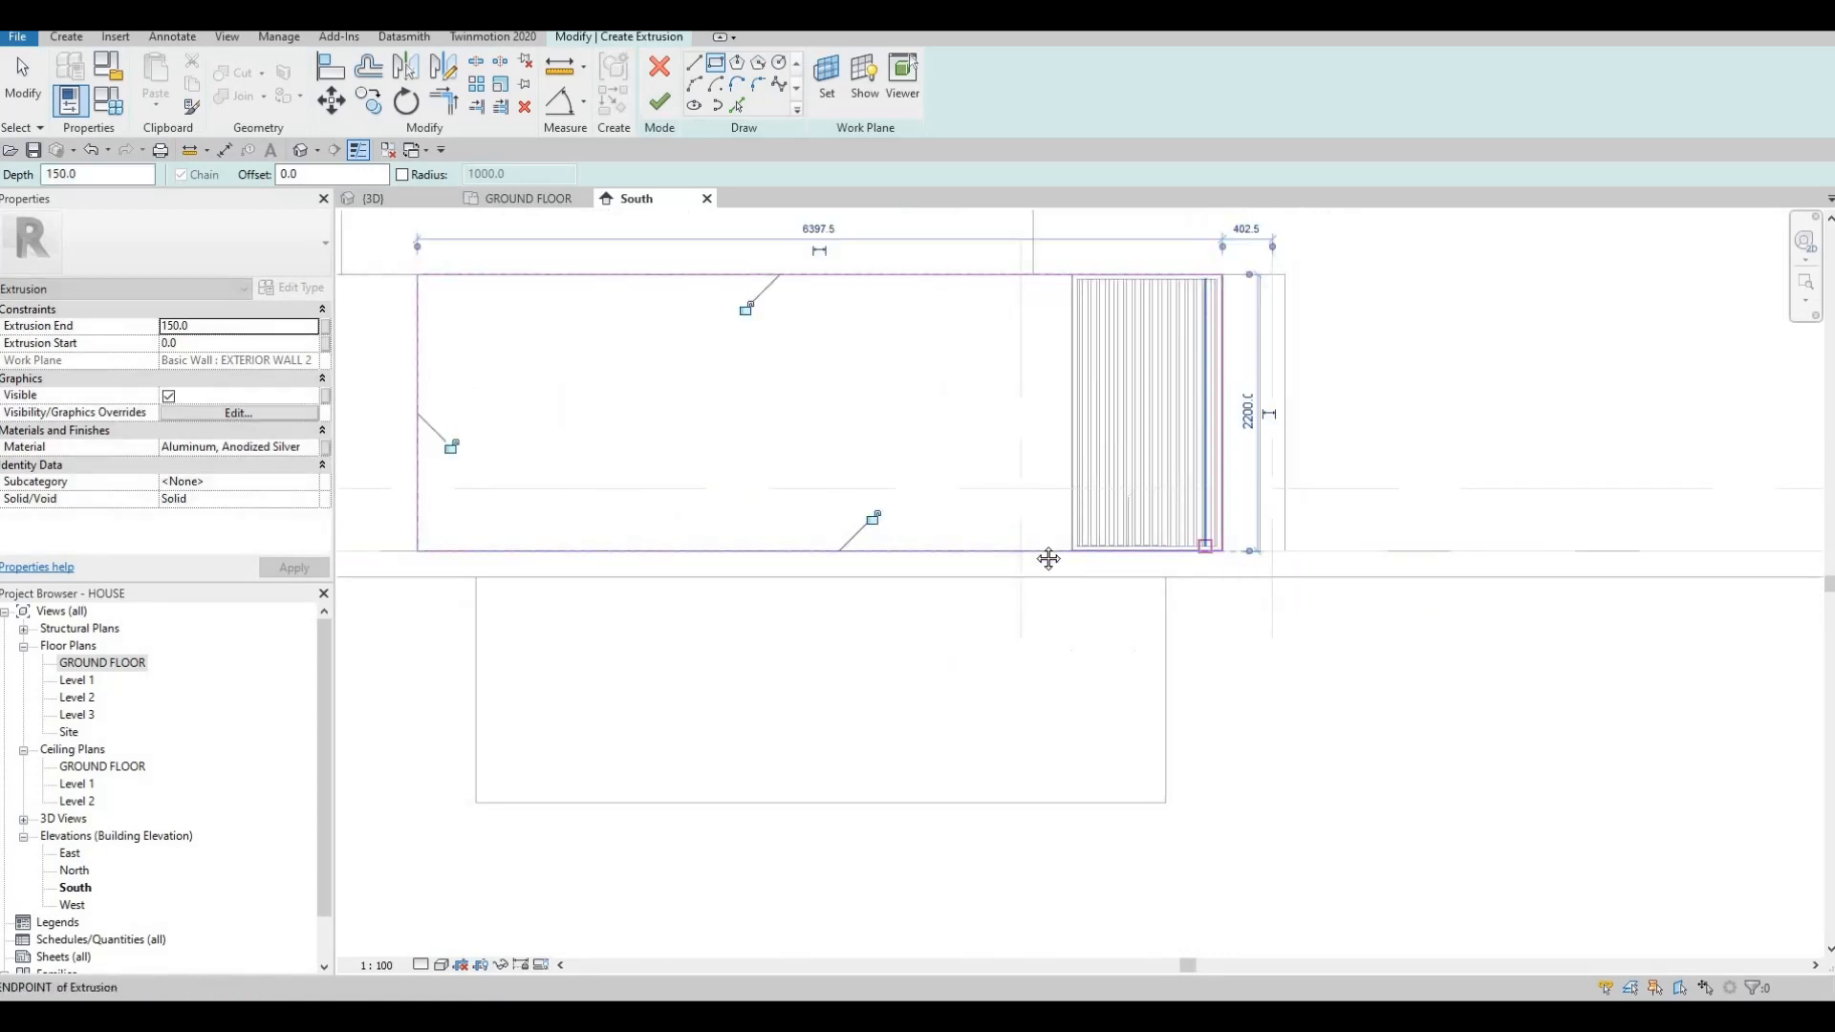
scroll(971, 458, "down", 2)
key("Escape")
middle_click_drag(911, 469, 885, 574)
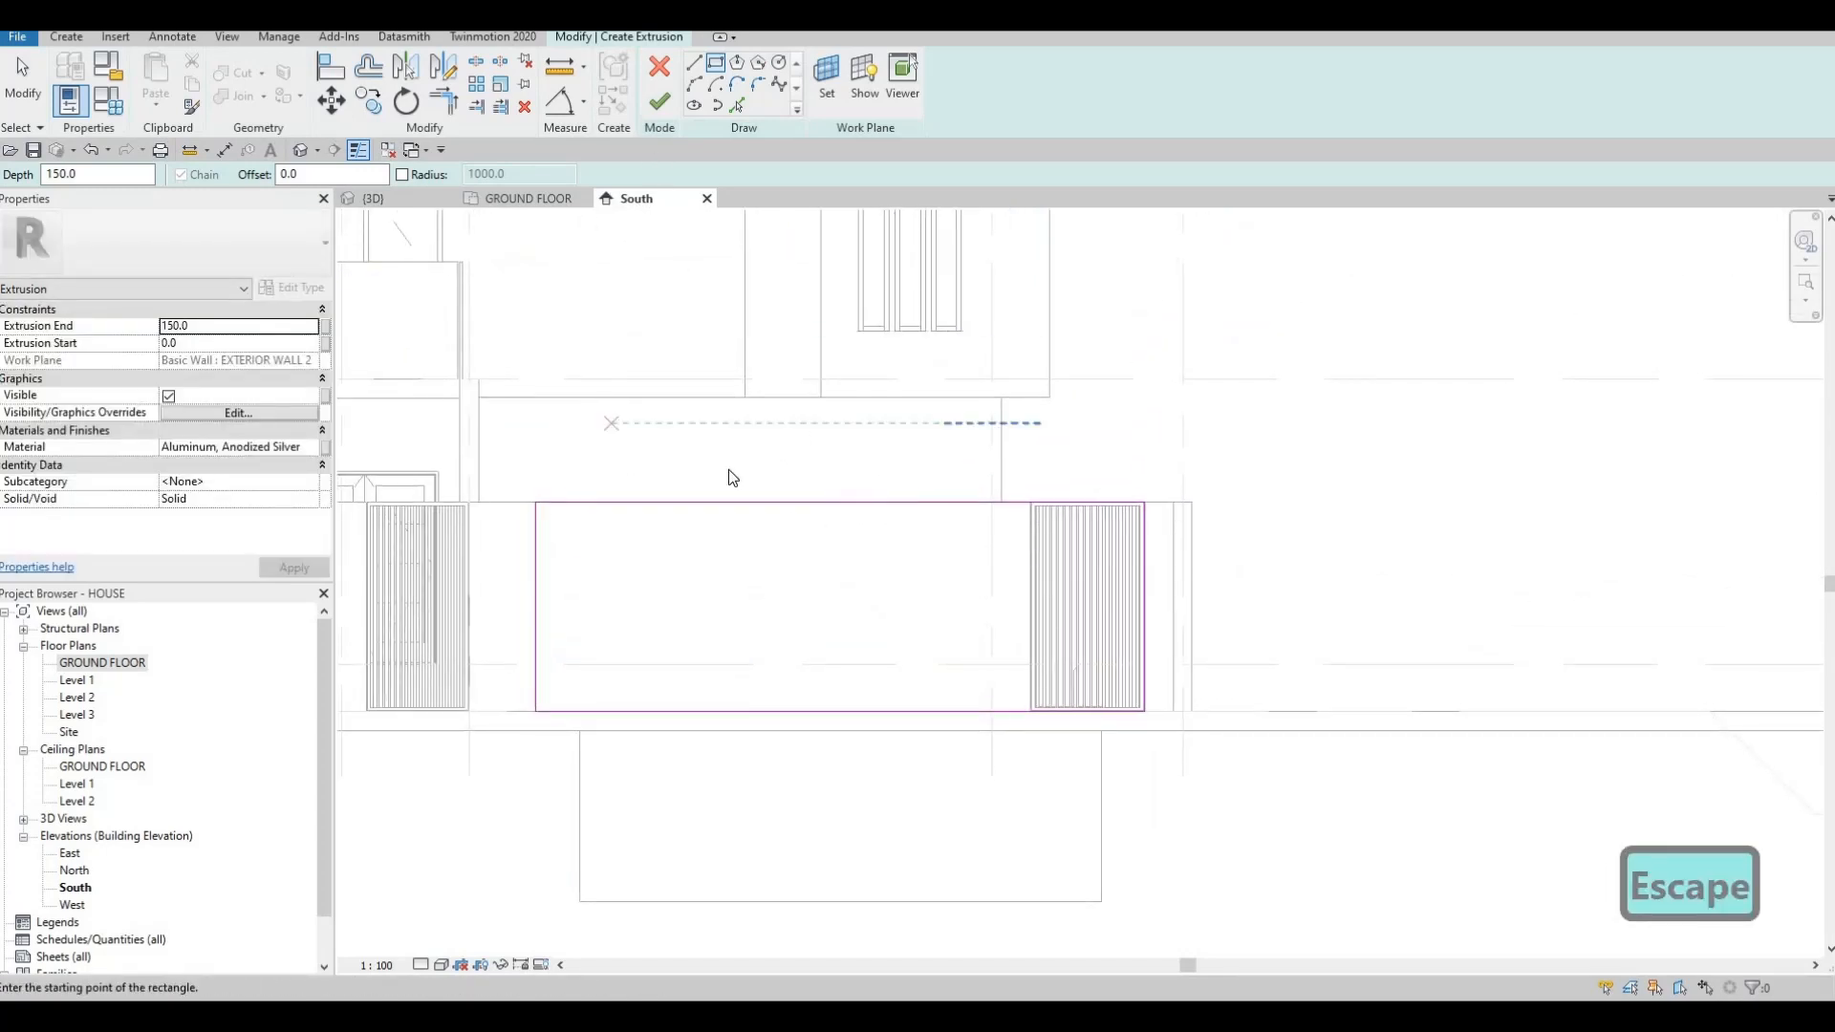
Nudge the outline's left and bottom edges 20 mm inward, and move its right edge in to make the outline 3080 mm wide.
scroll(729, 469, "up", 3)
key("Escape")
key("Escape")
left_click(682, 442)
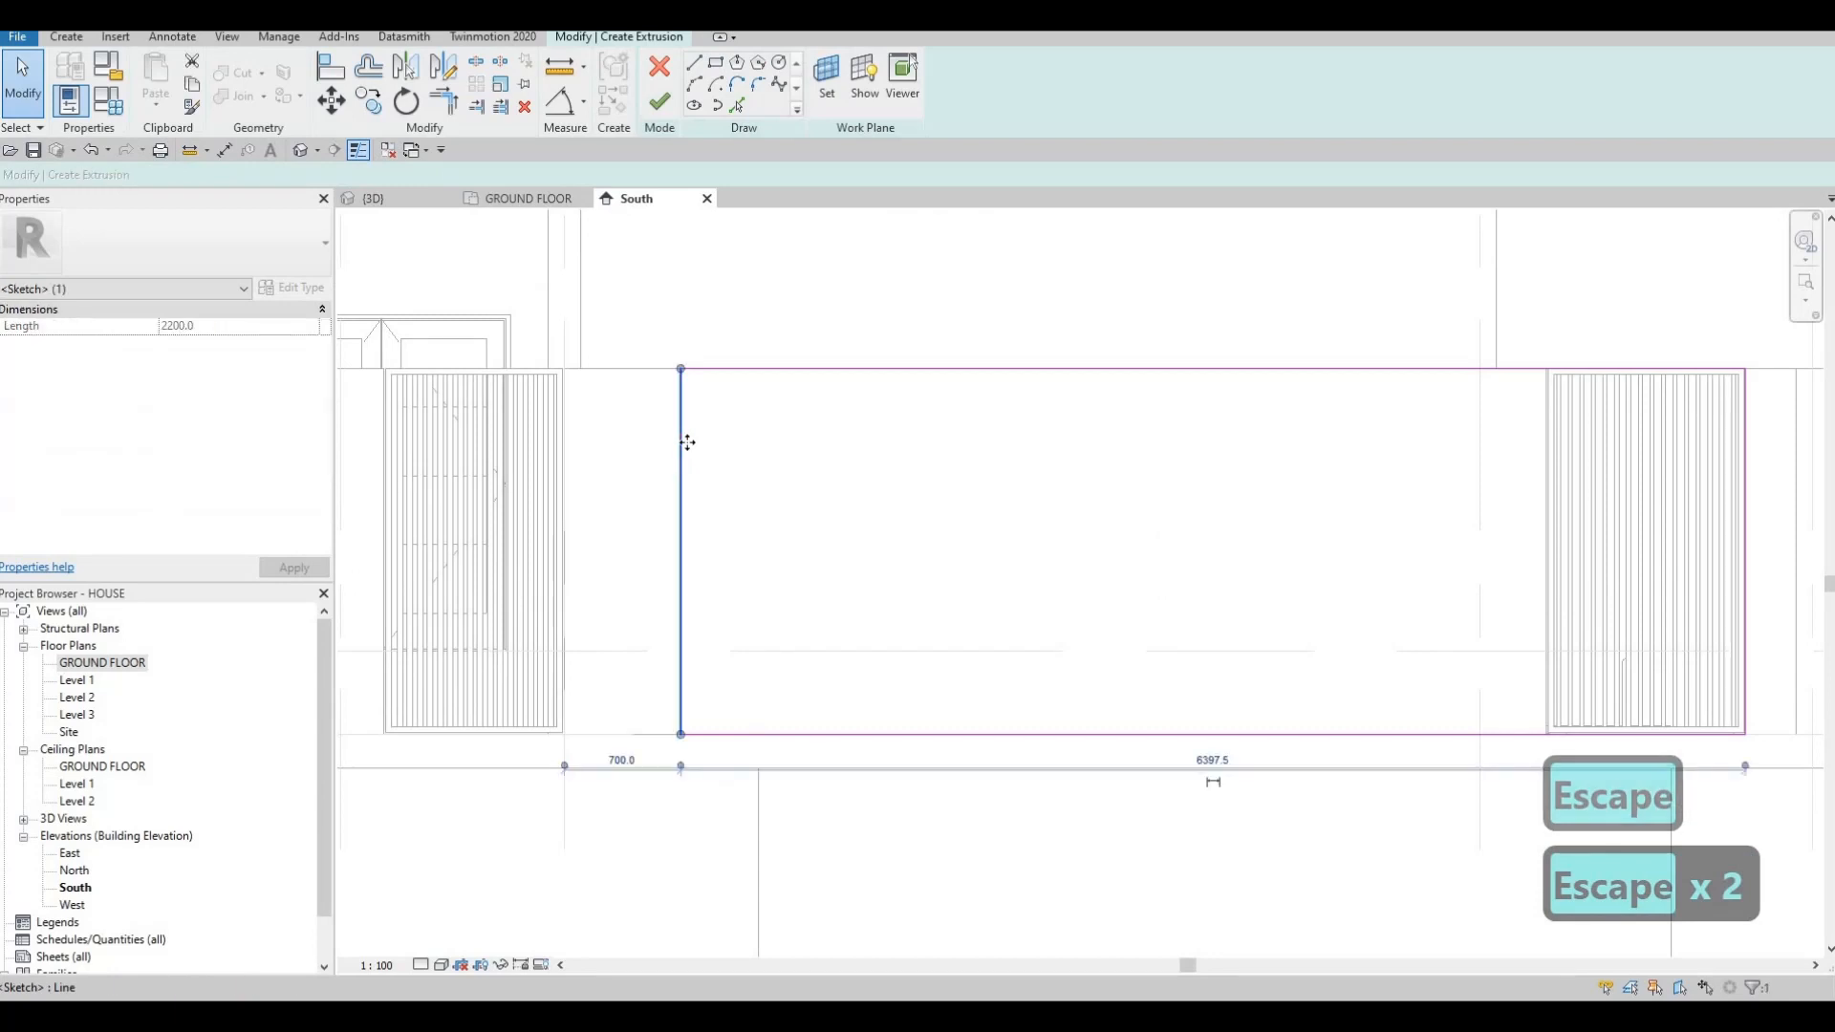
key("Right")
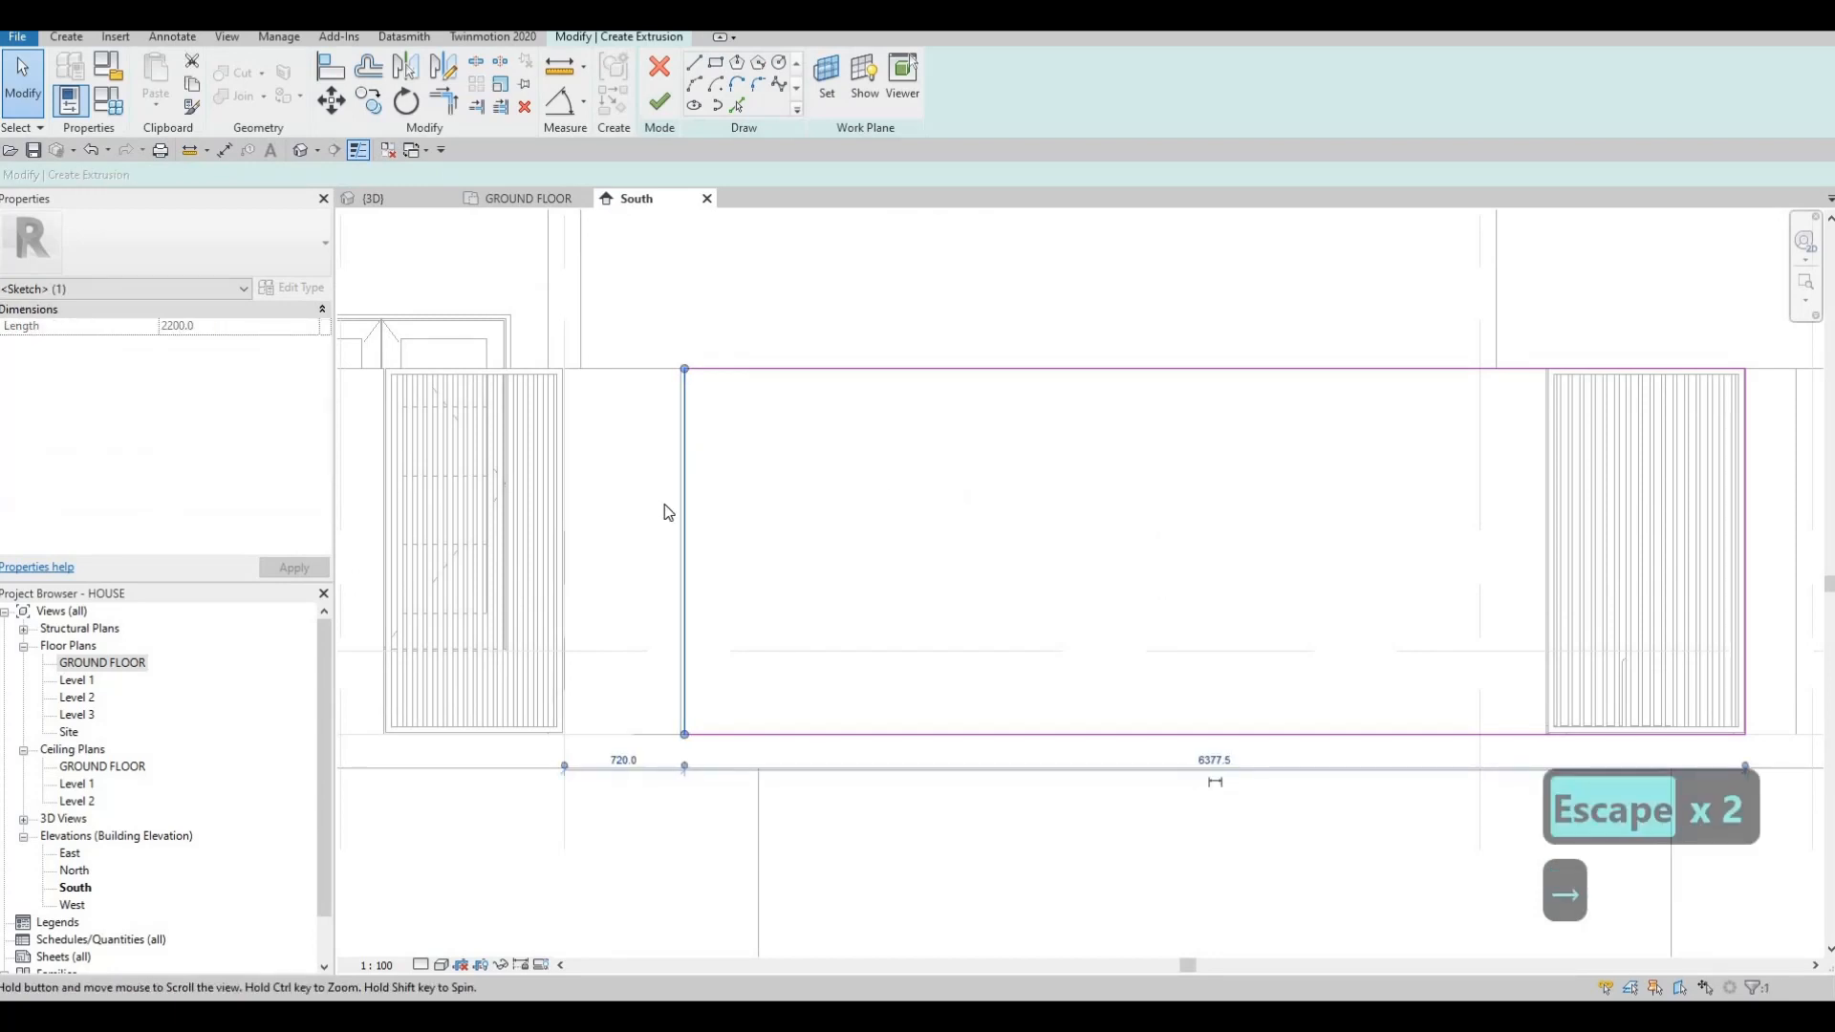
scroll(904, 473, "down", 2)
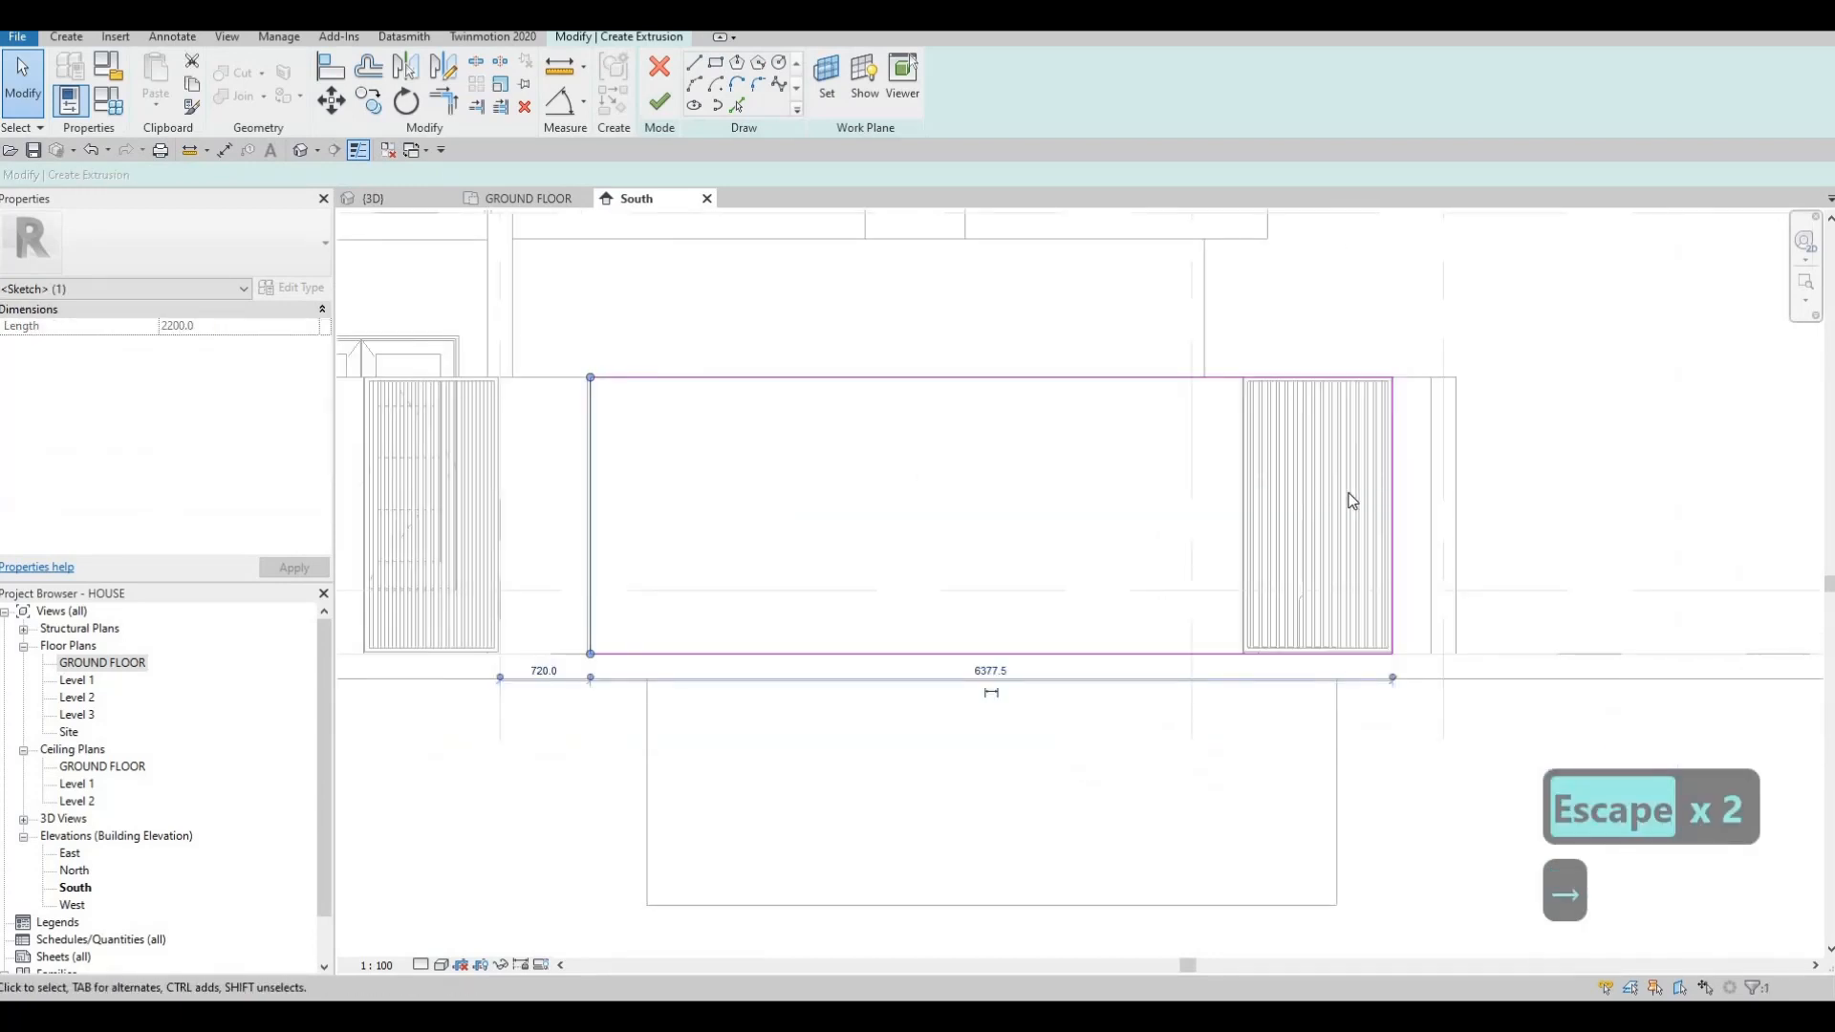
left_click(1089, 653)
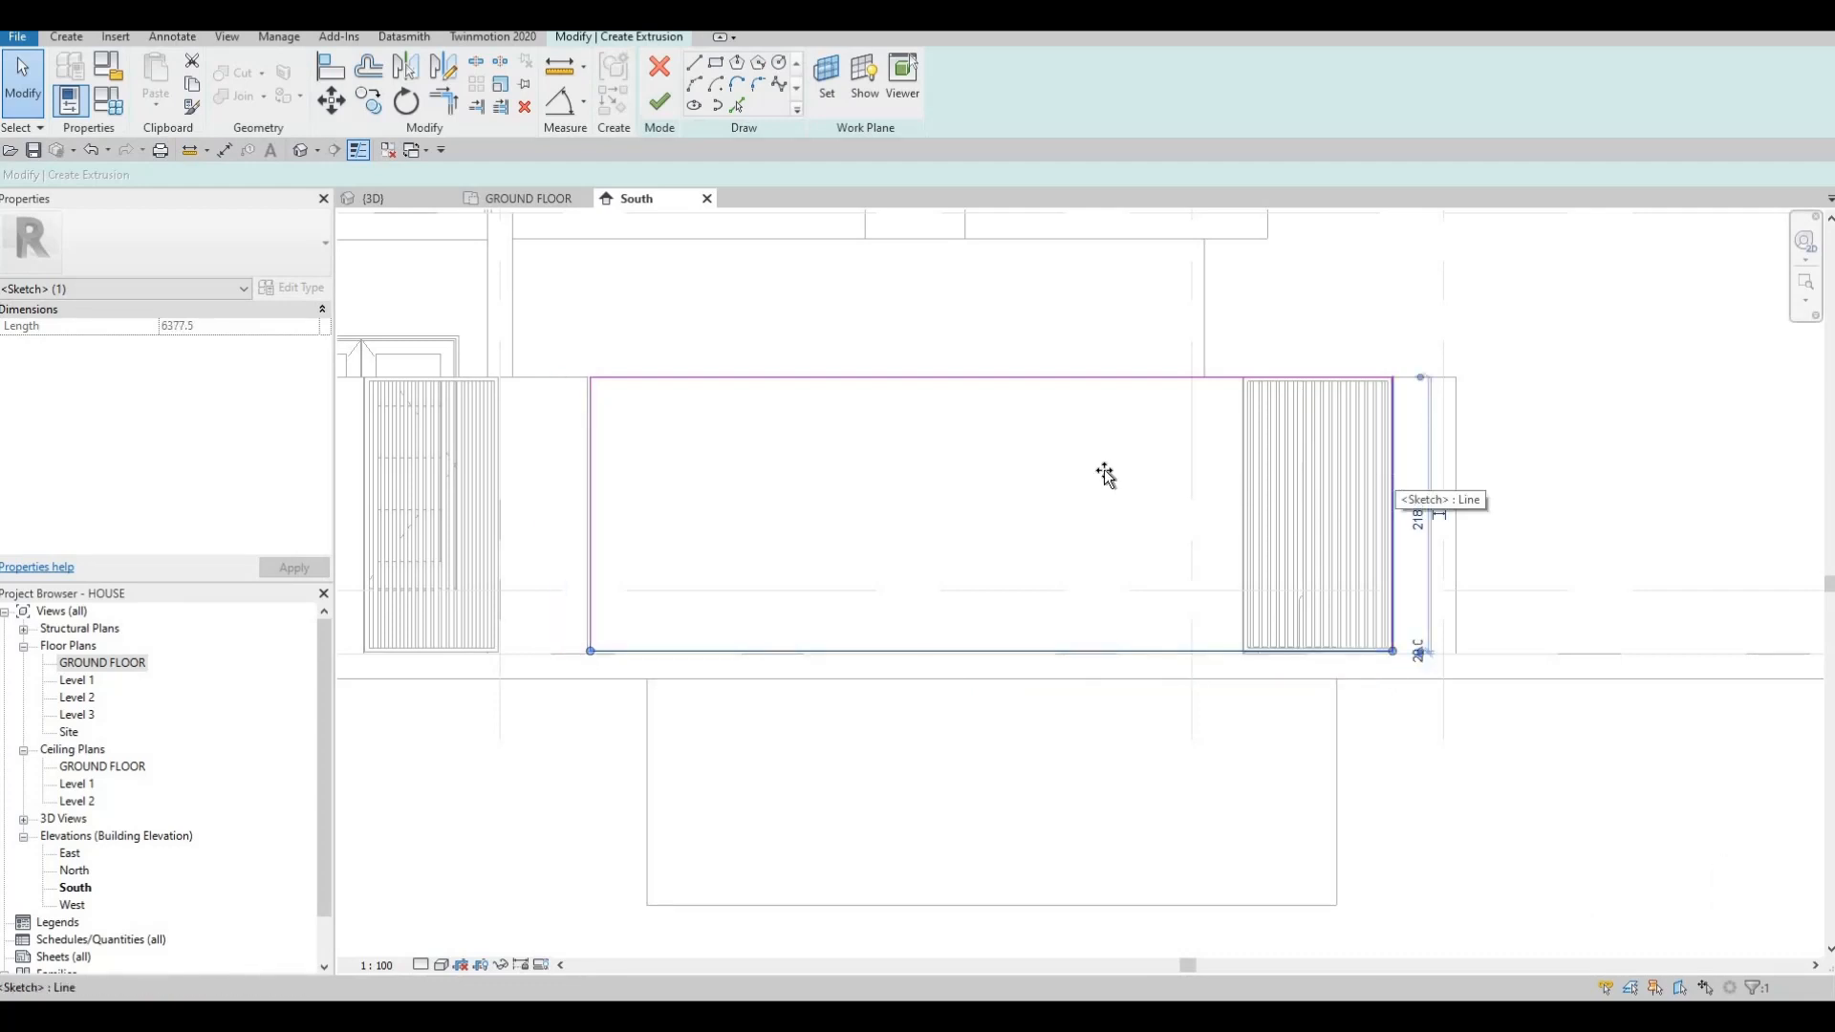
left_click_drag(1106, 472, 978, 473)
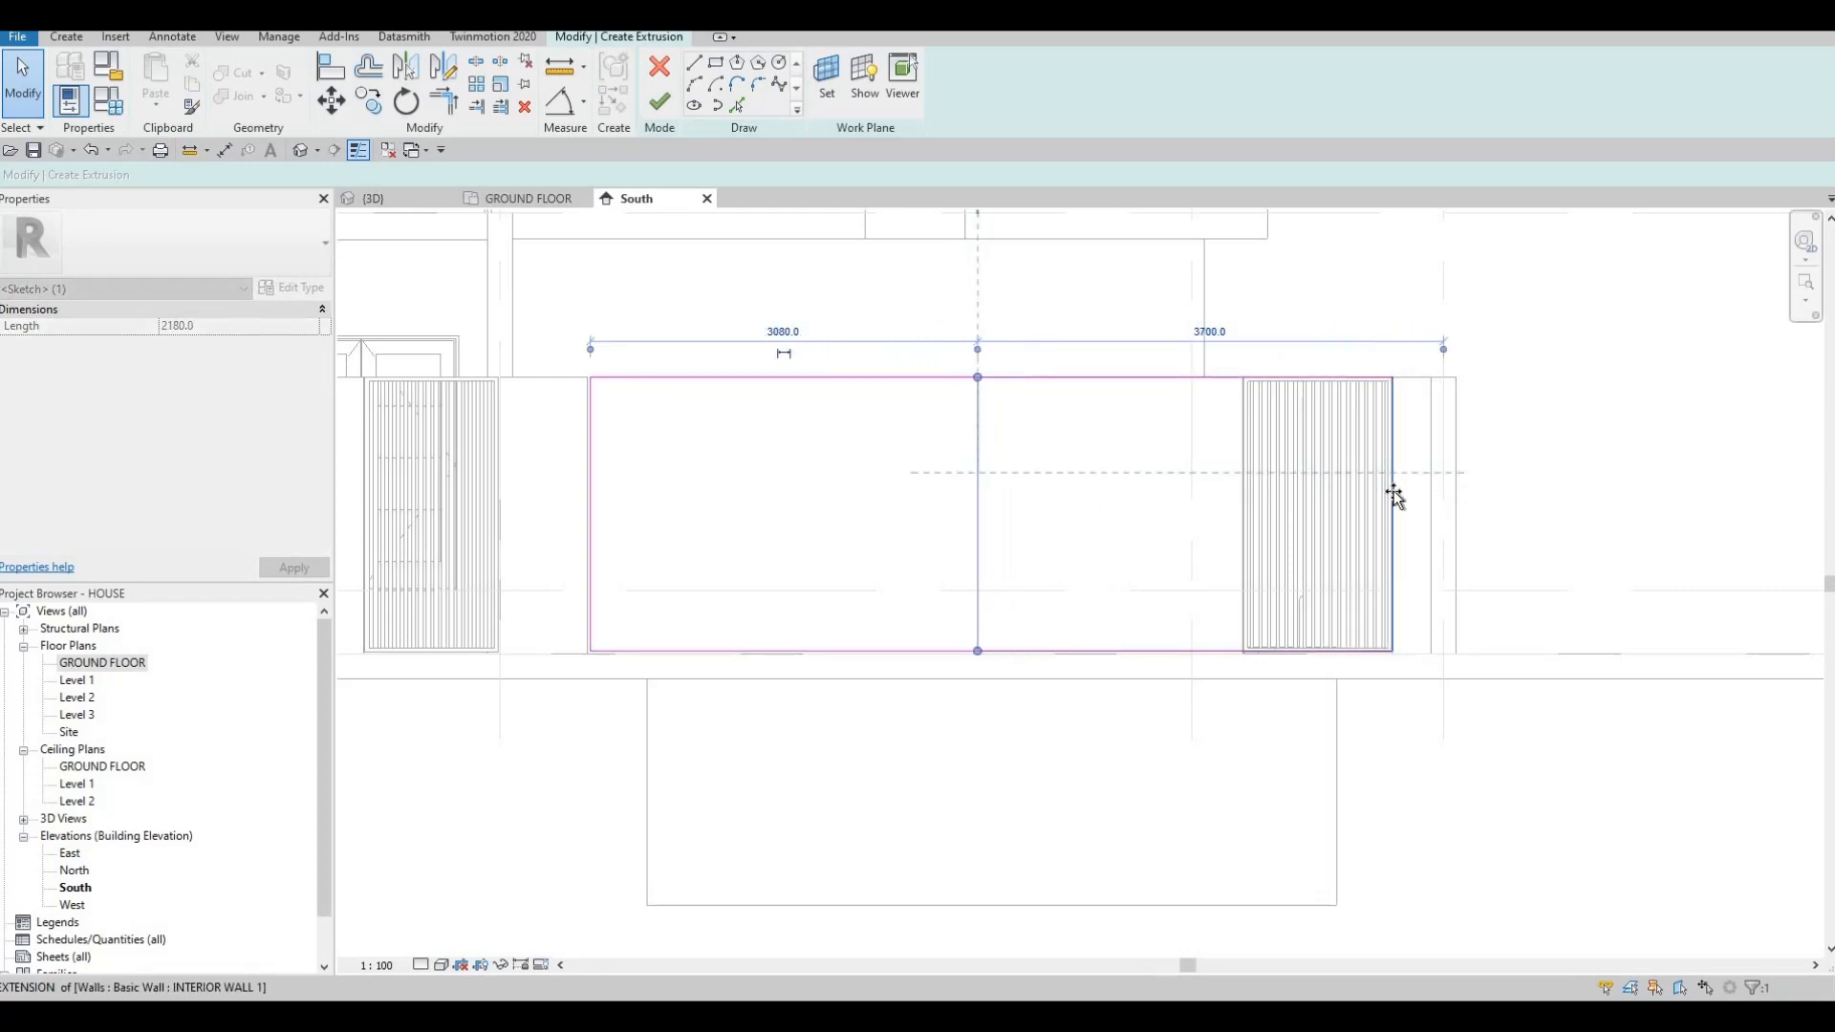
Restore the outline's full width and height to the side gate's far corner and sketch an 800 mm vertical line down from the top edge's midpoint.
left_click_drag(1395, 495, 1389, 496)
key("ctrl+z")
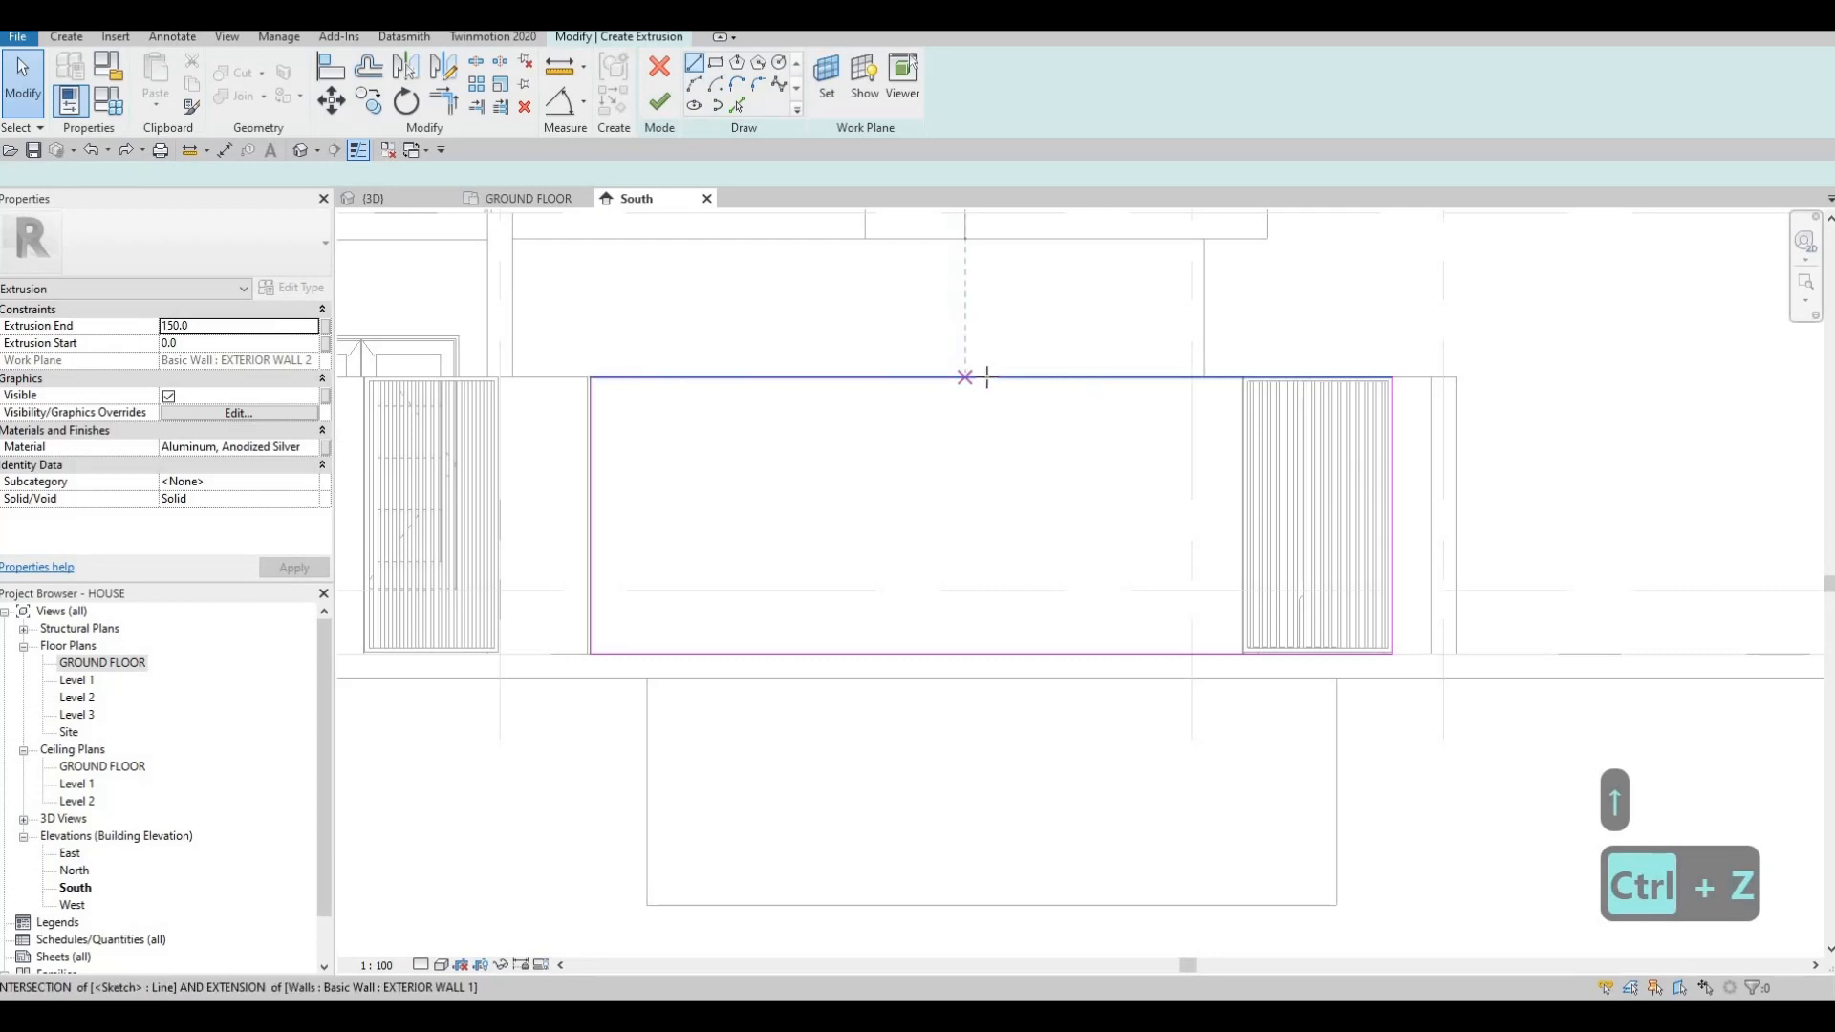
left_click(991, 377)
left_click(991, 476)
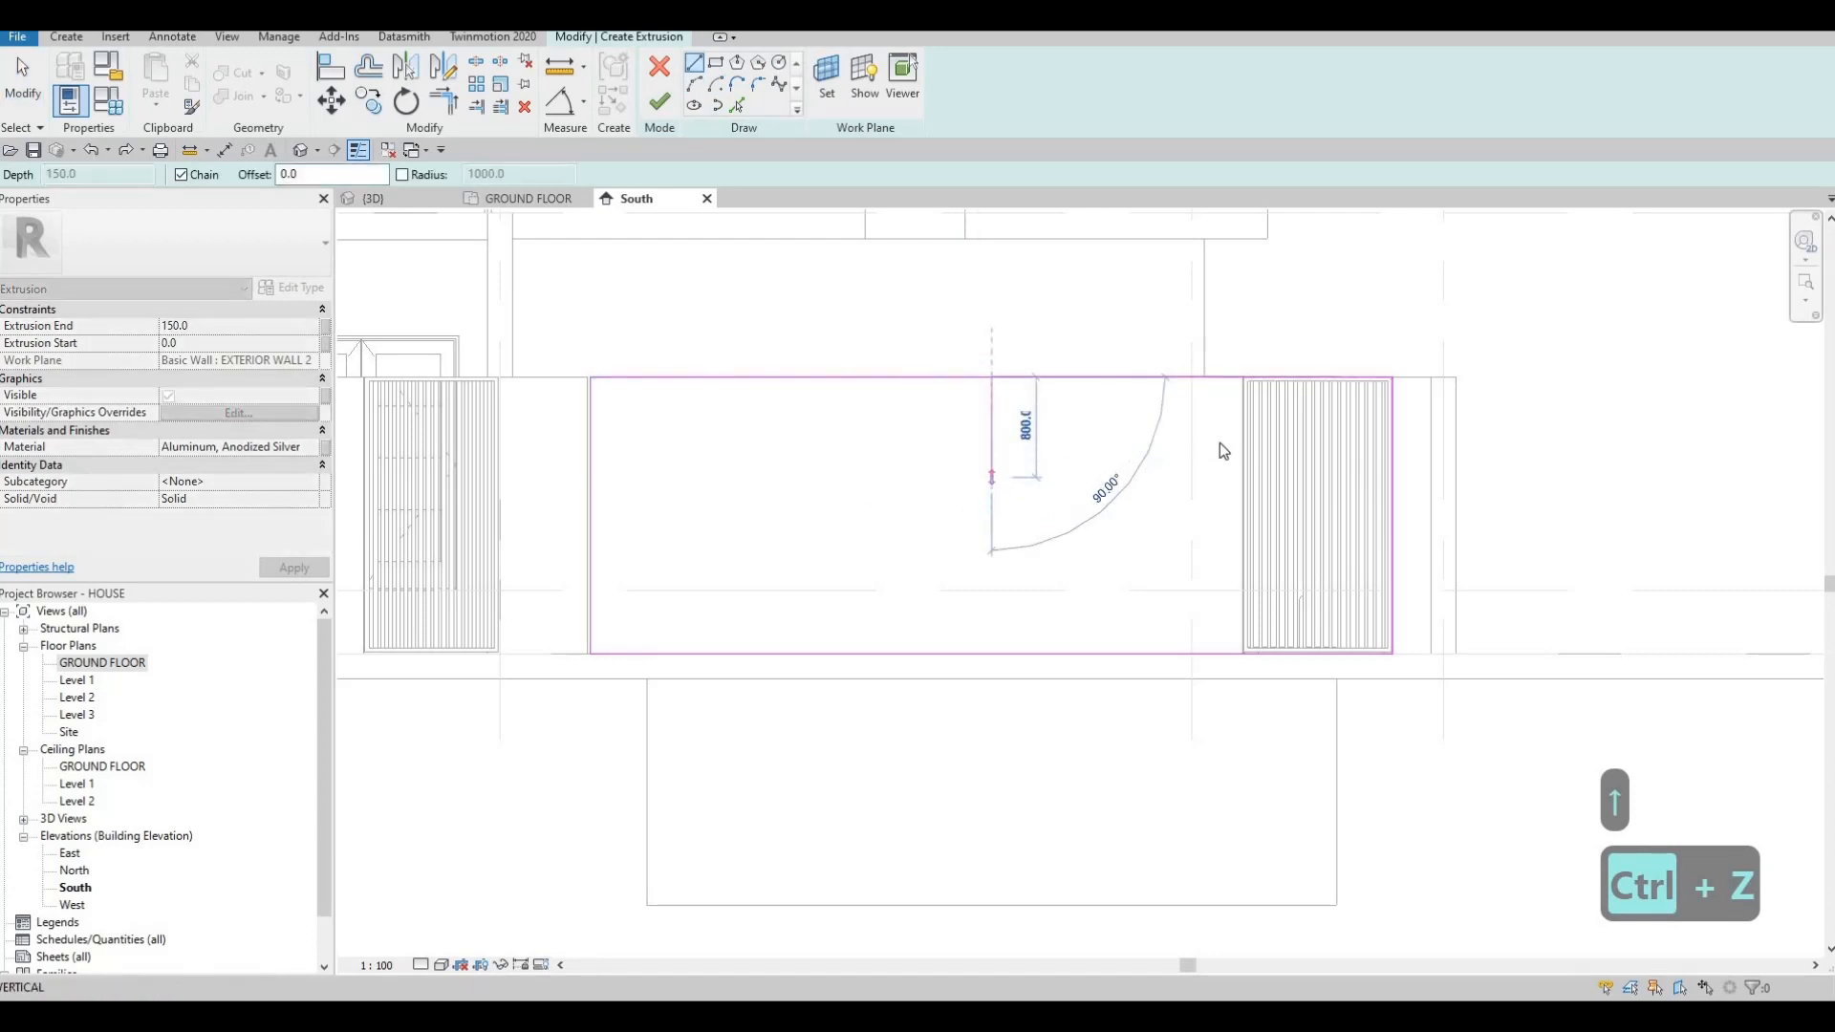
key("Escape")
key("Escape")
key("Escape")
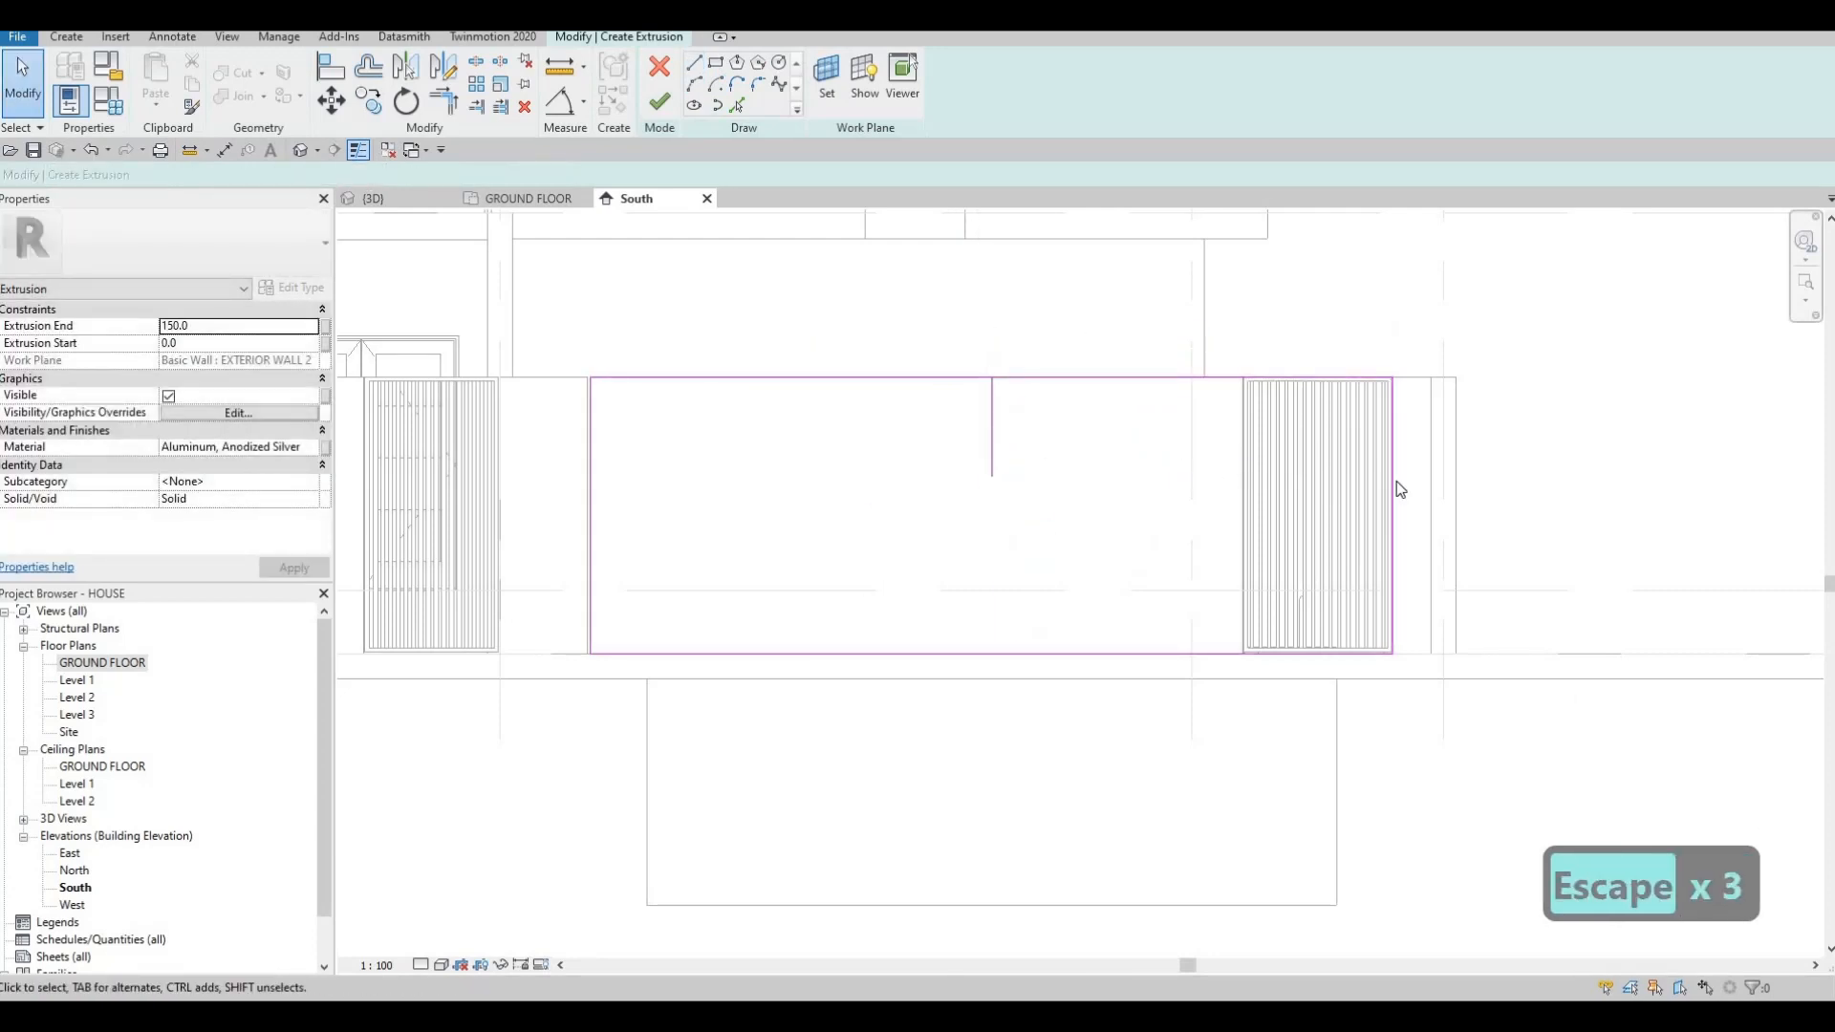
left_click(994, 468)
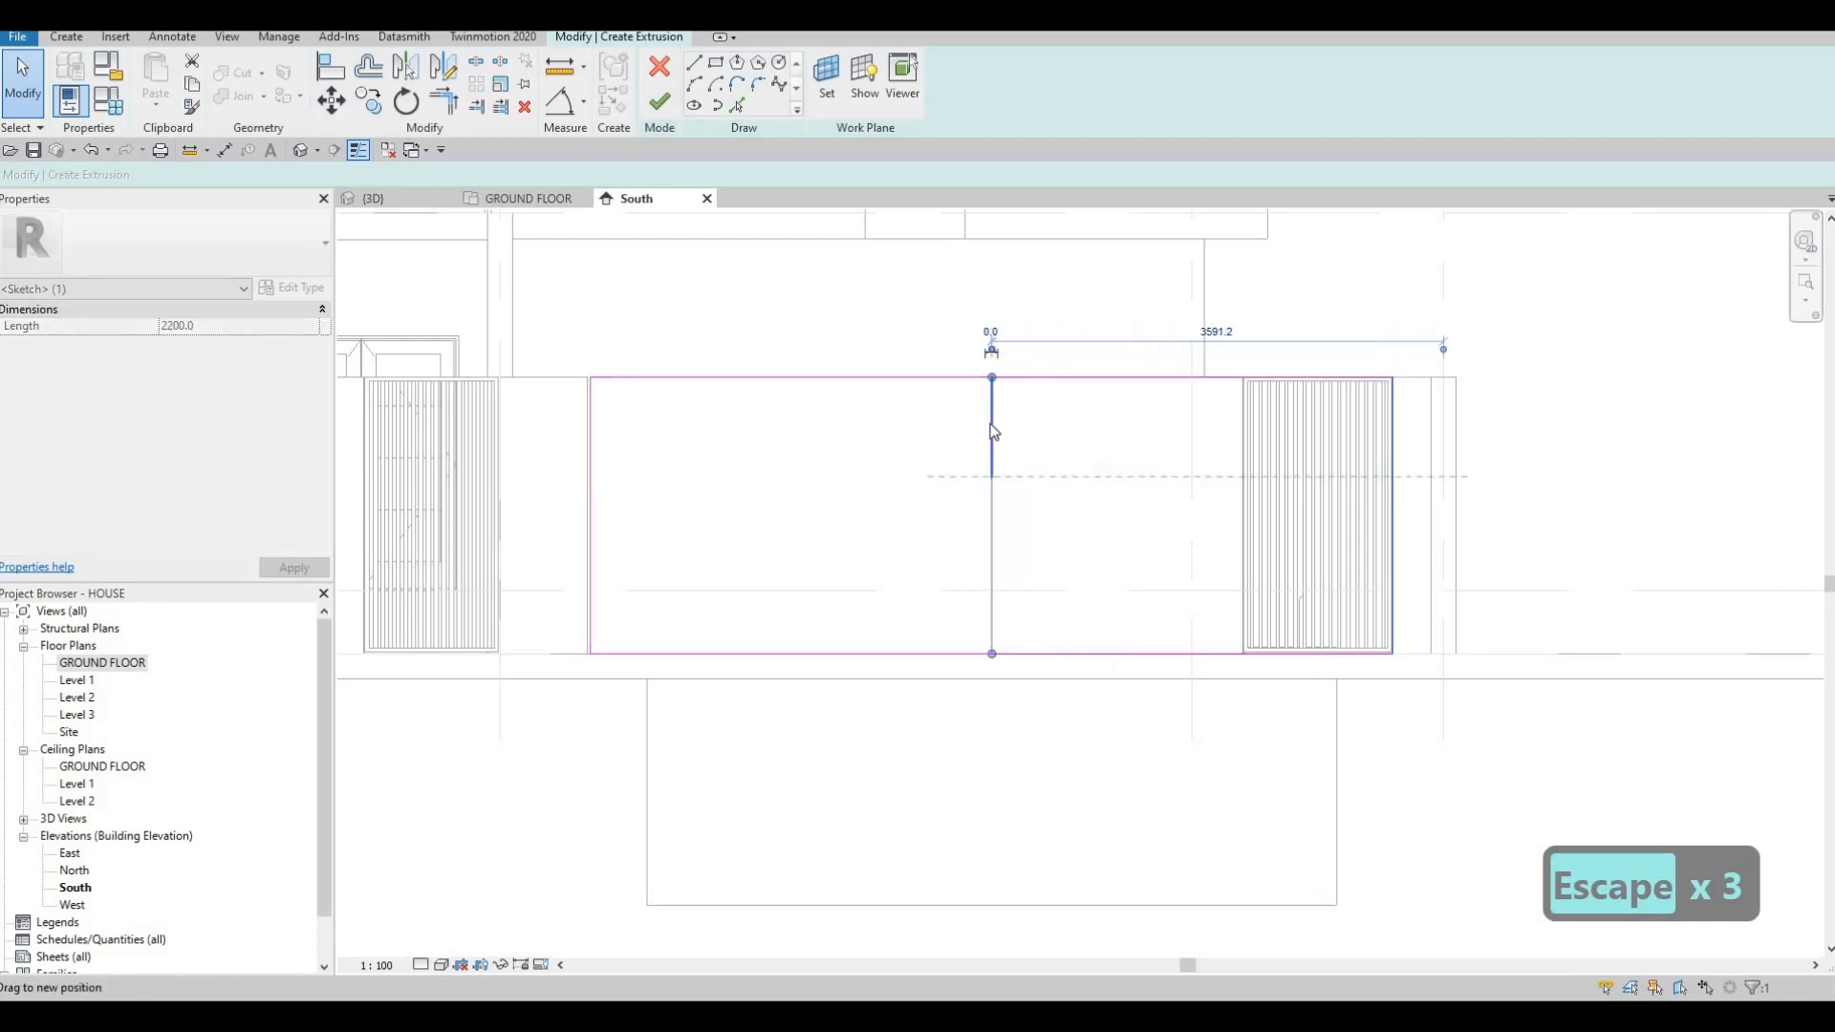
key("Escape")
key("Escape")
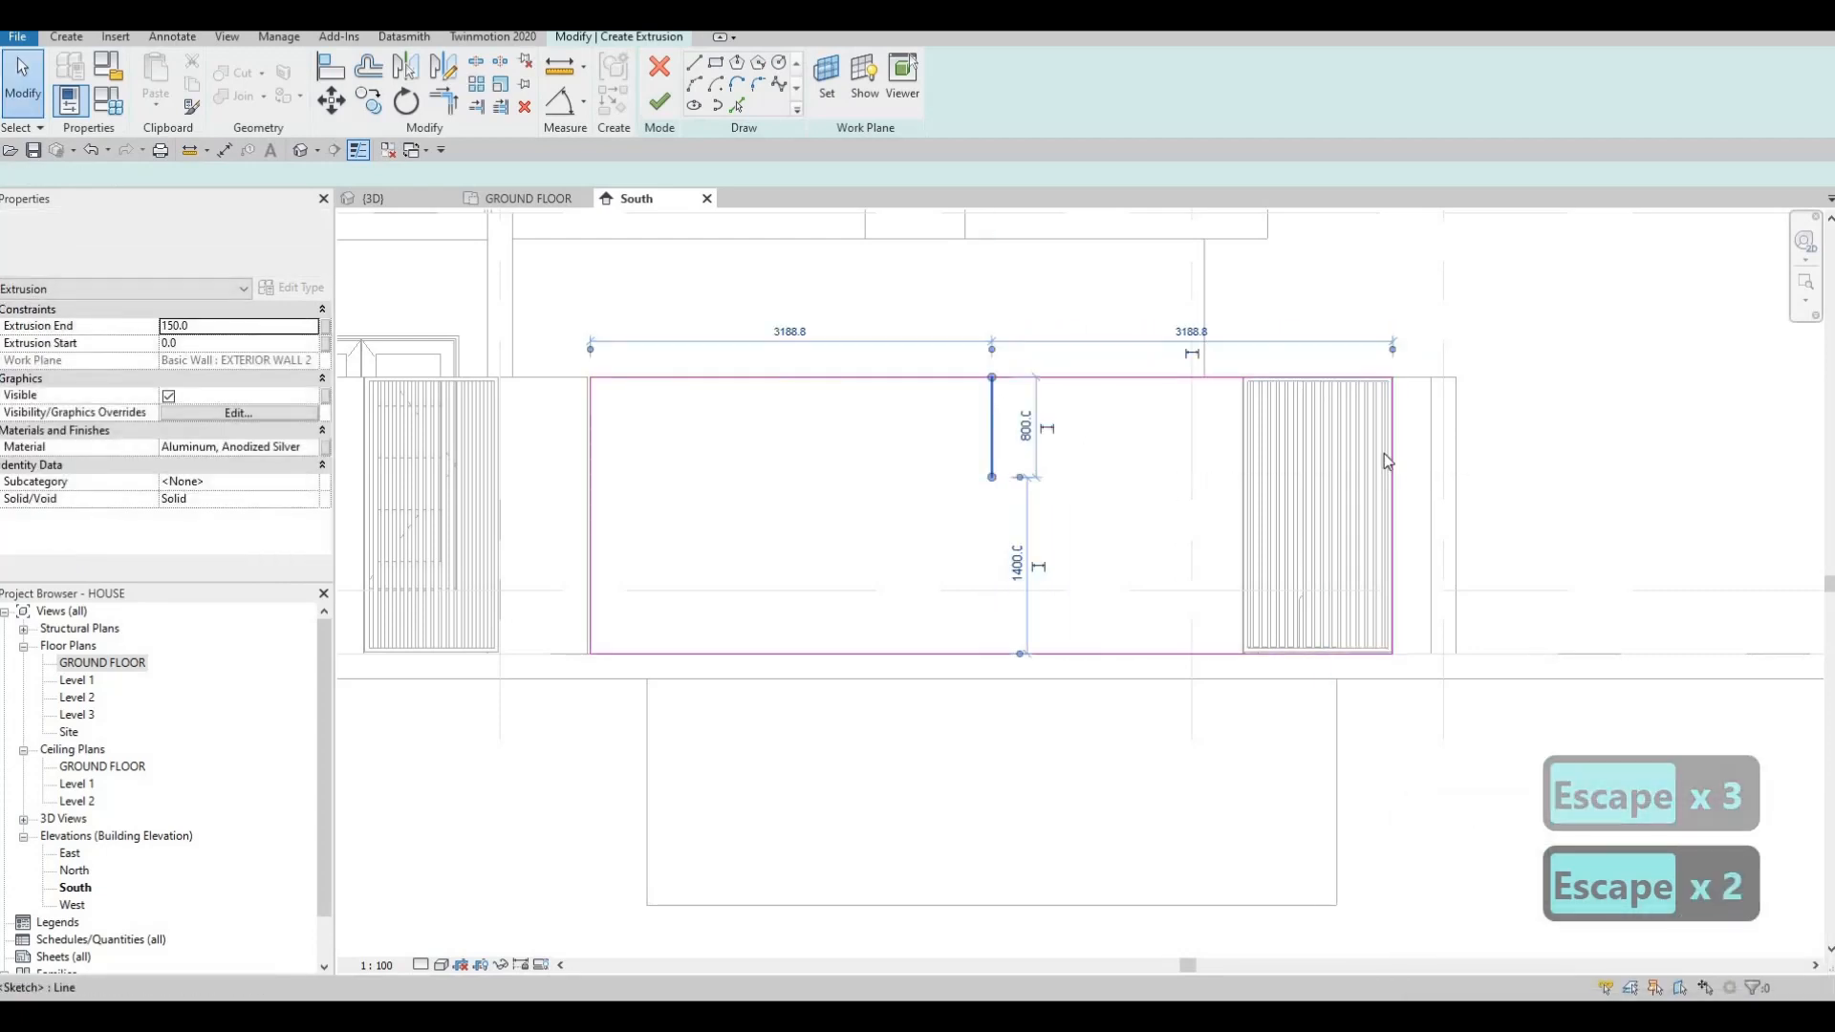
key("Escape")
key("Escape")
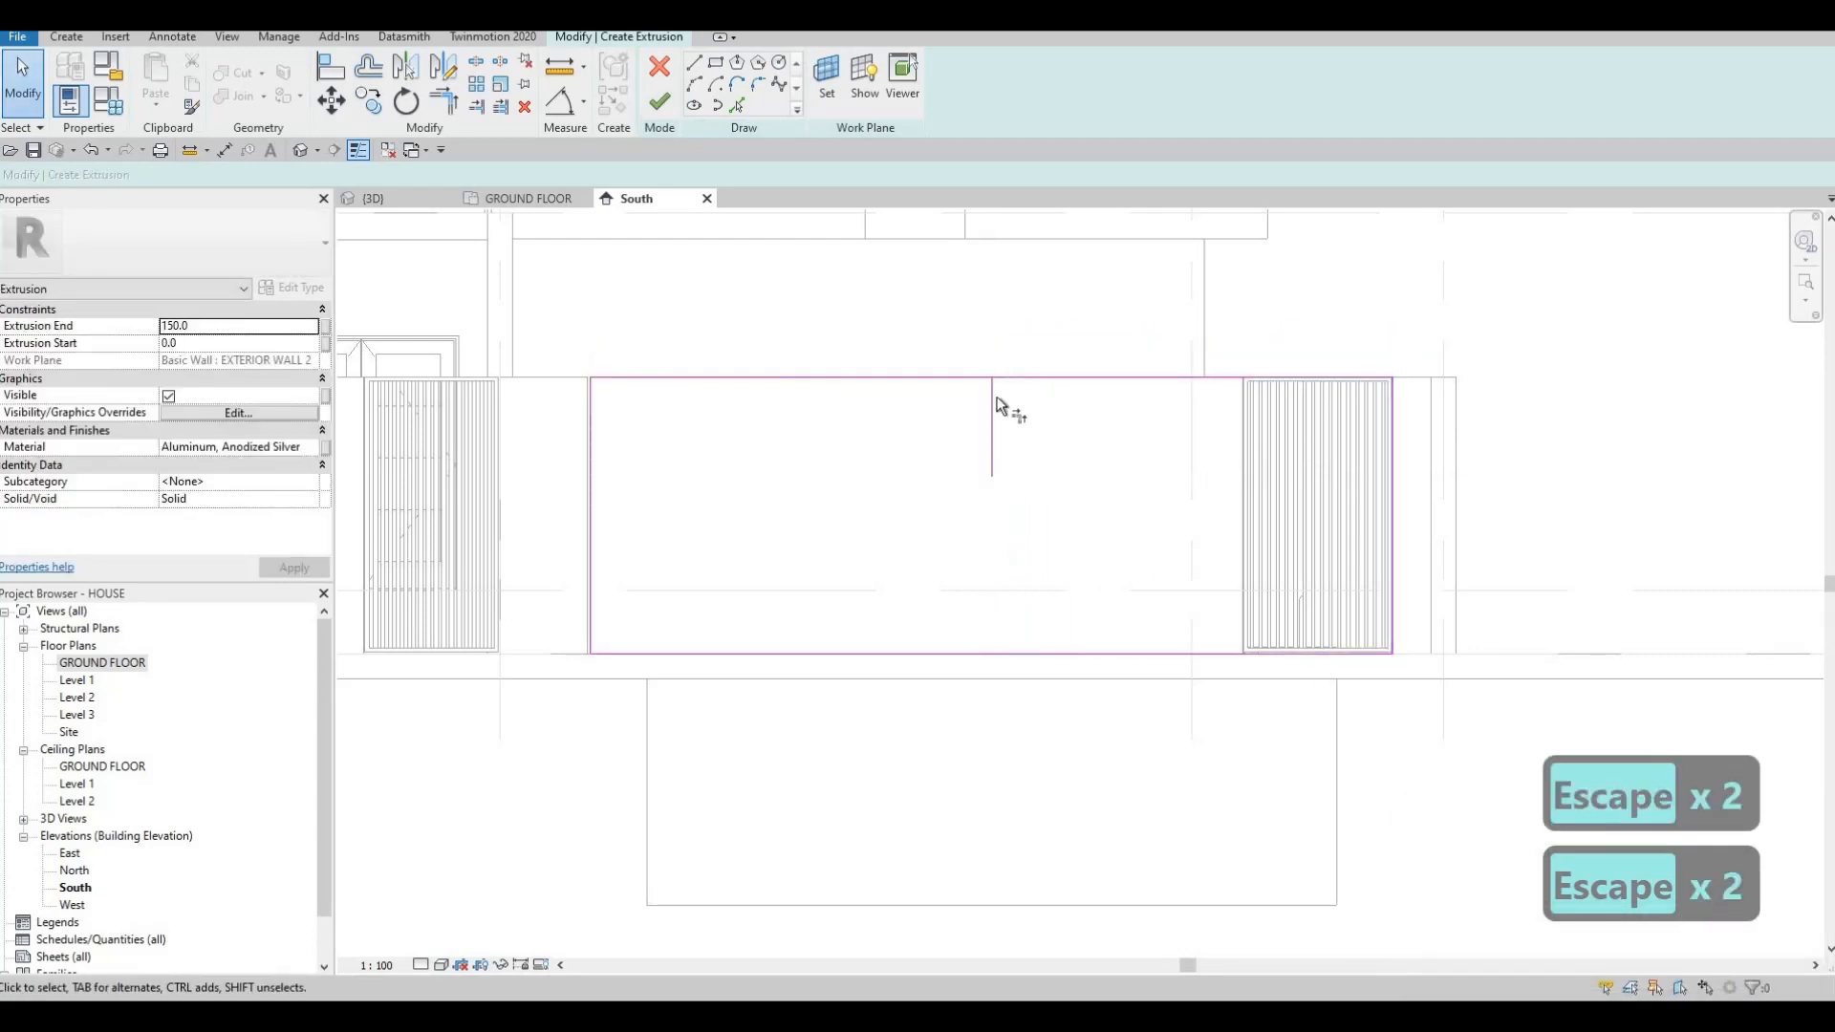
Trim the outline's top and bottom edges to the middle line, keeping the half beside the pier, and delete the leftover far edge.
key("t")
key("r")
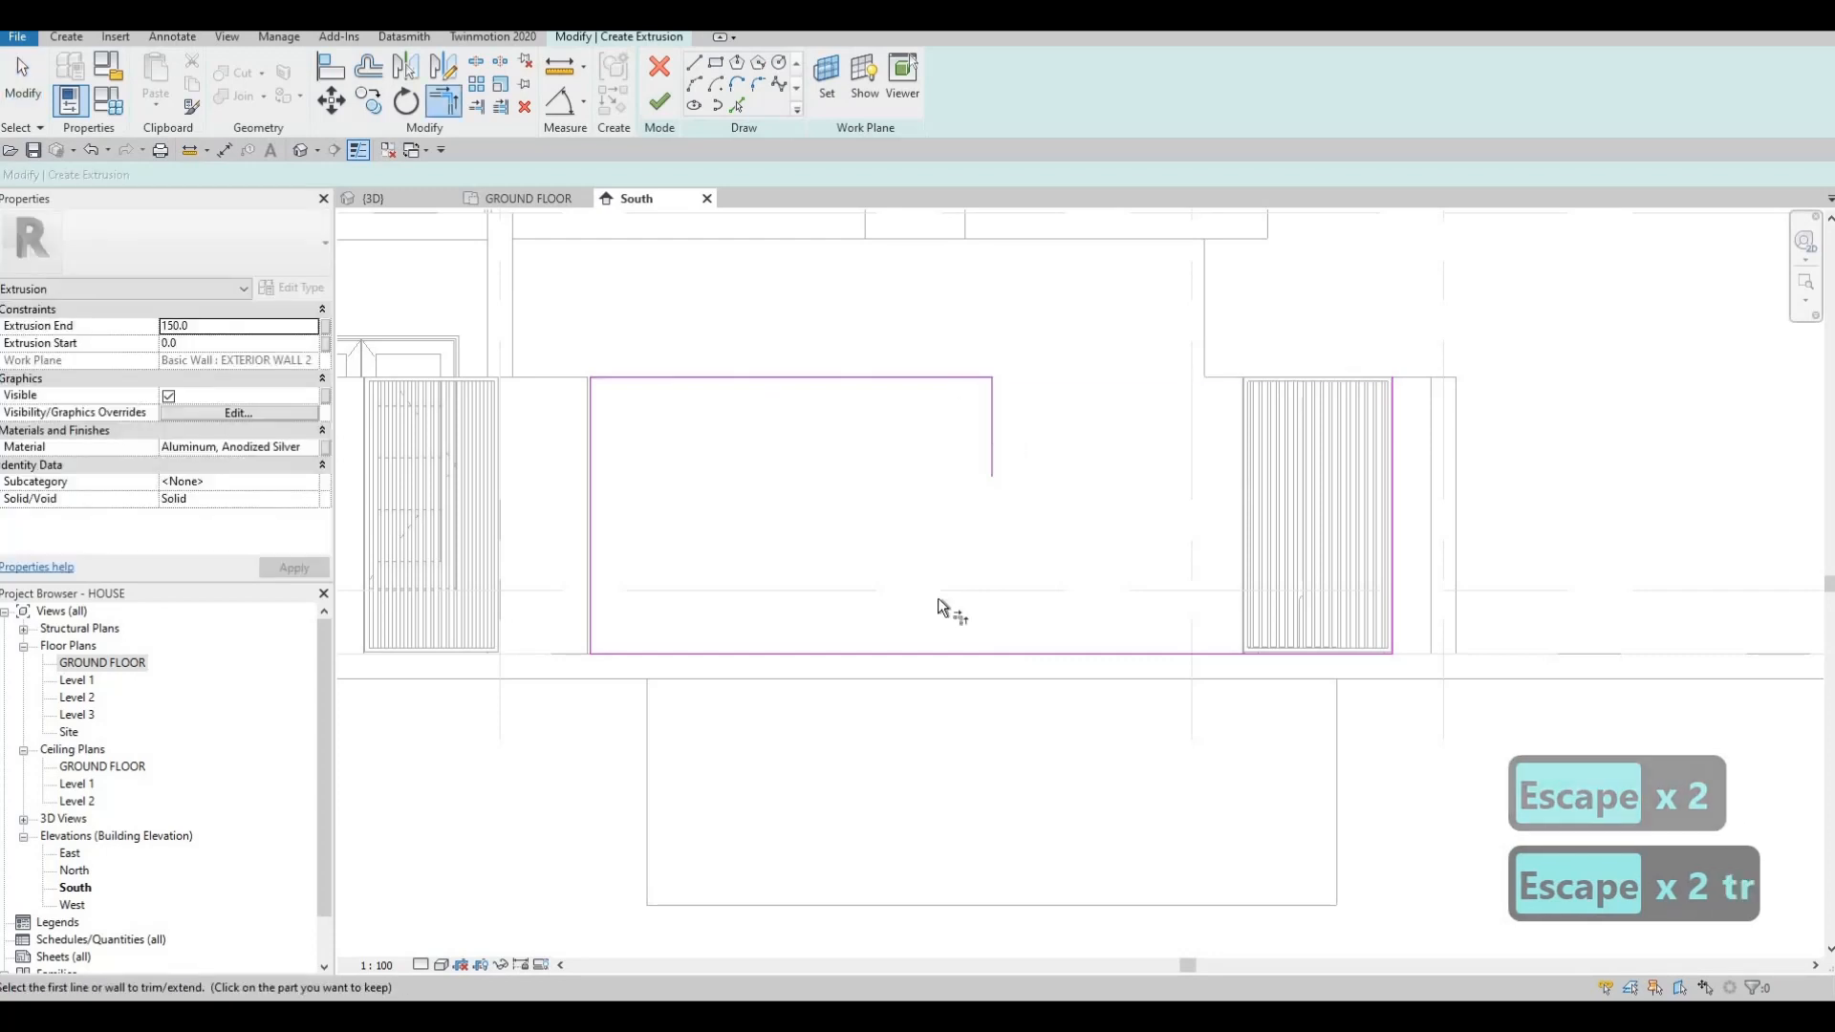
left_click(992, 465)
left_click(912, 651)
key("Escape")
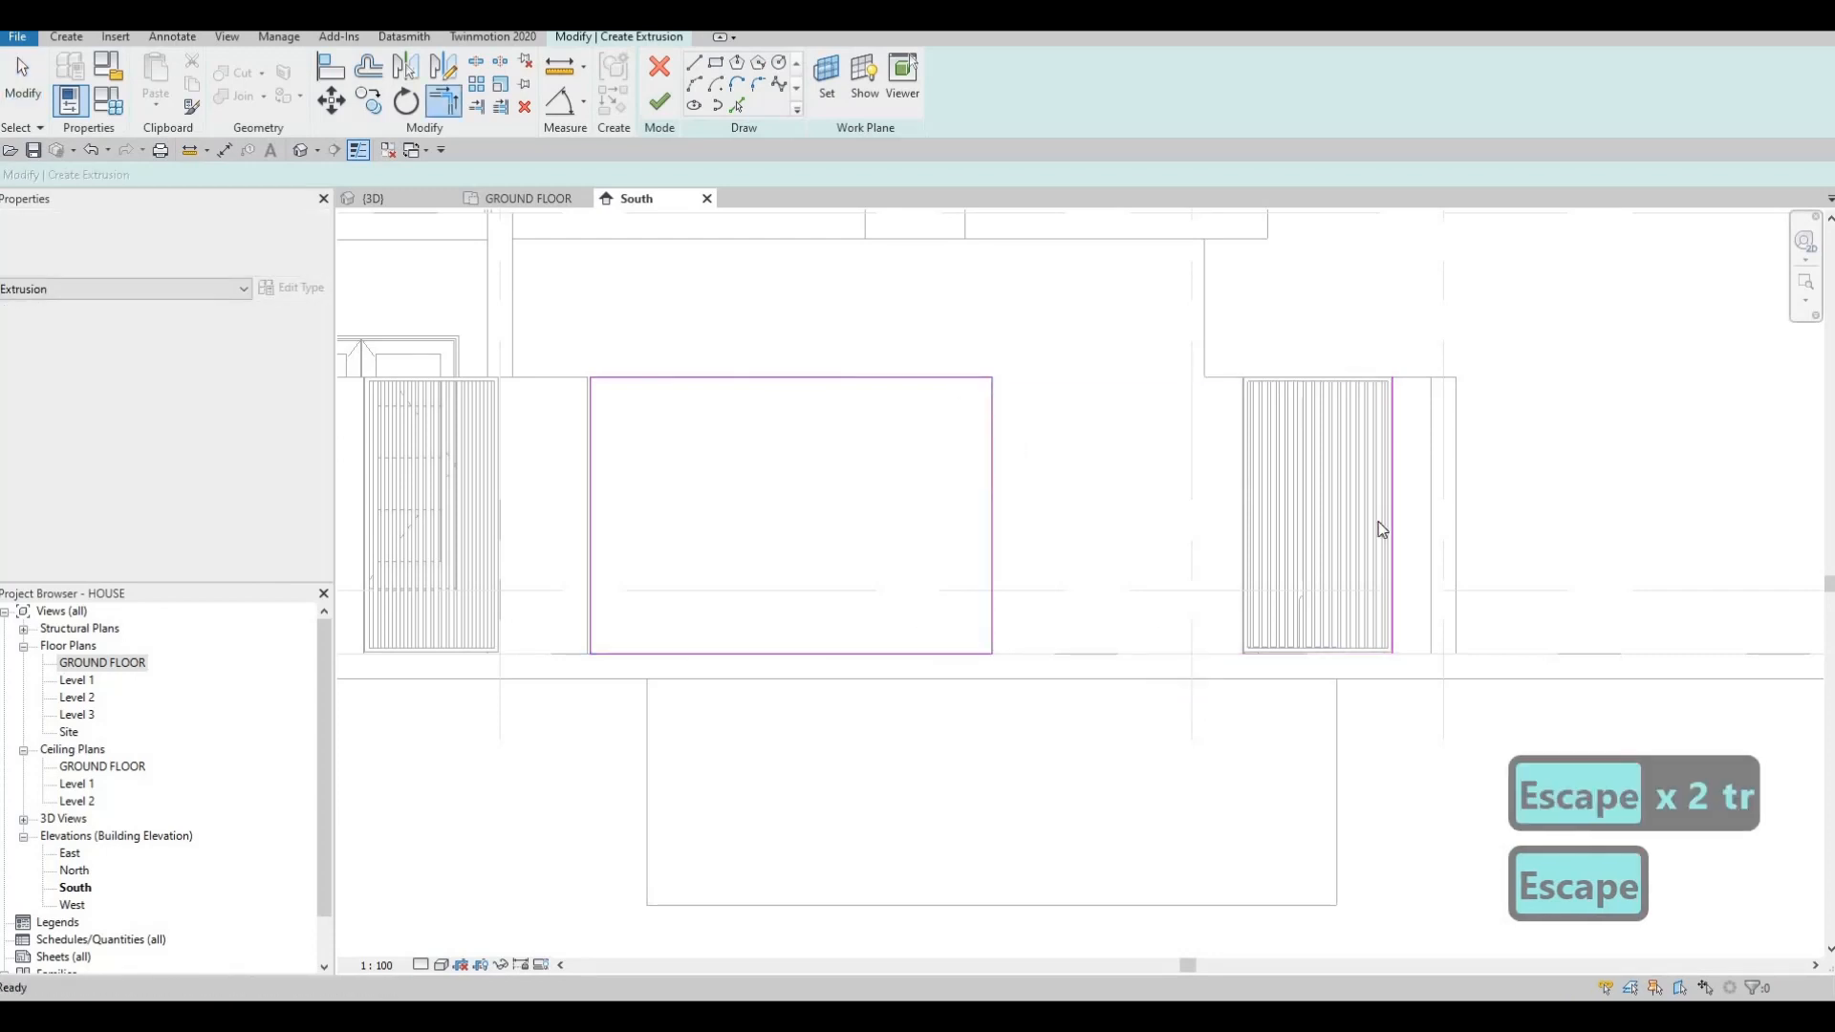
key("Escape")
left_click(1376, 530)
key("Delete")
Nudge the halved outline's right edge 100 mm inward to make it 3088.8 mm wide.
scroll(1050, 507, "down", 1)
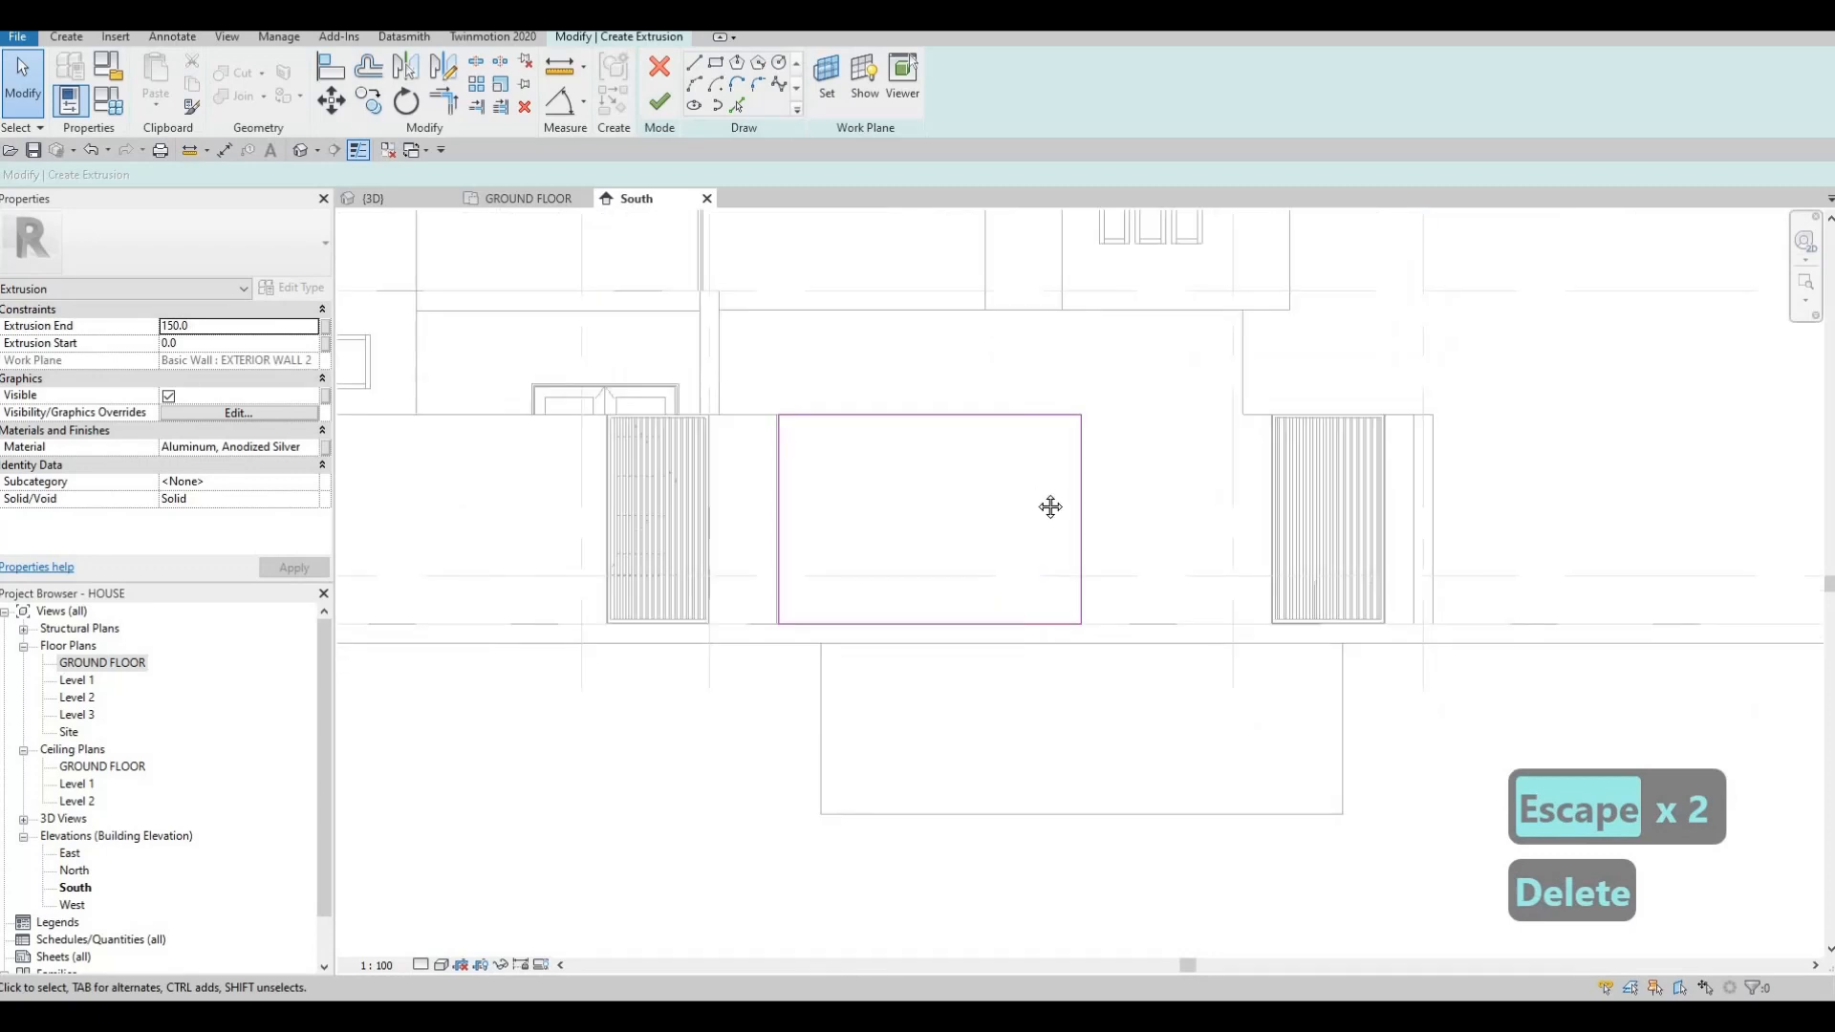
middle_click_drag(1051, 506, 1088, 485)
middle_click_drag(981, 528, 1062, 527)
mouse_move(1039, 443)
middle_mouse_down()
mouse_move(1049, 471)
mouse_move(958, 449)
middle_mouse_up()
scroll(954, 448, "up", 1)
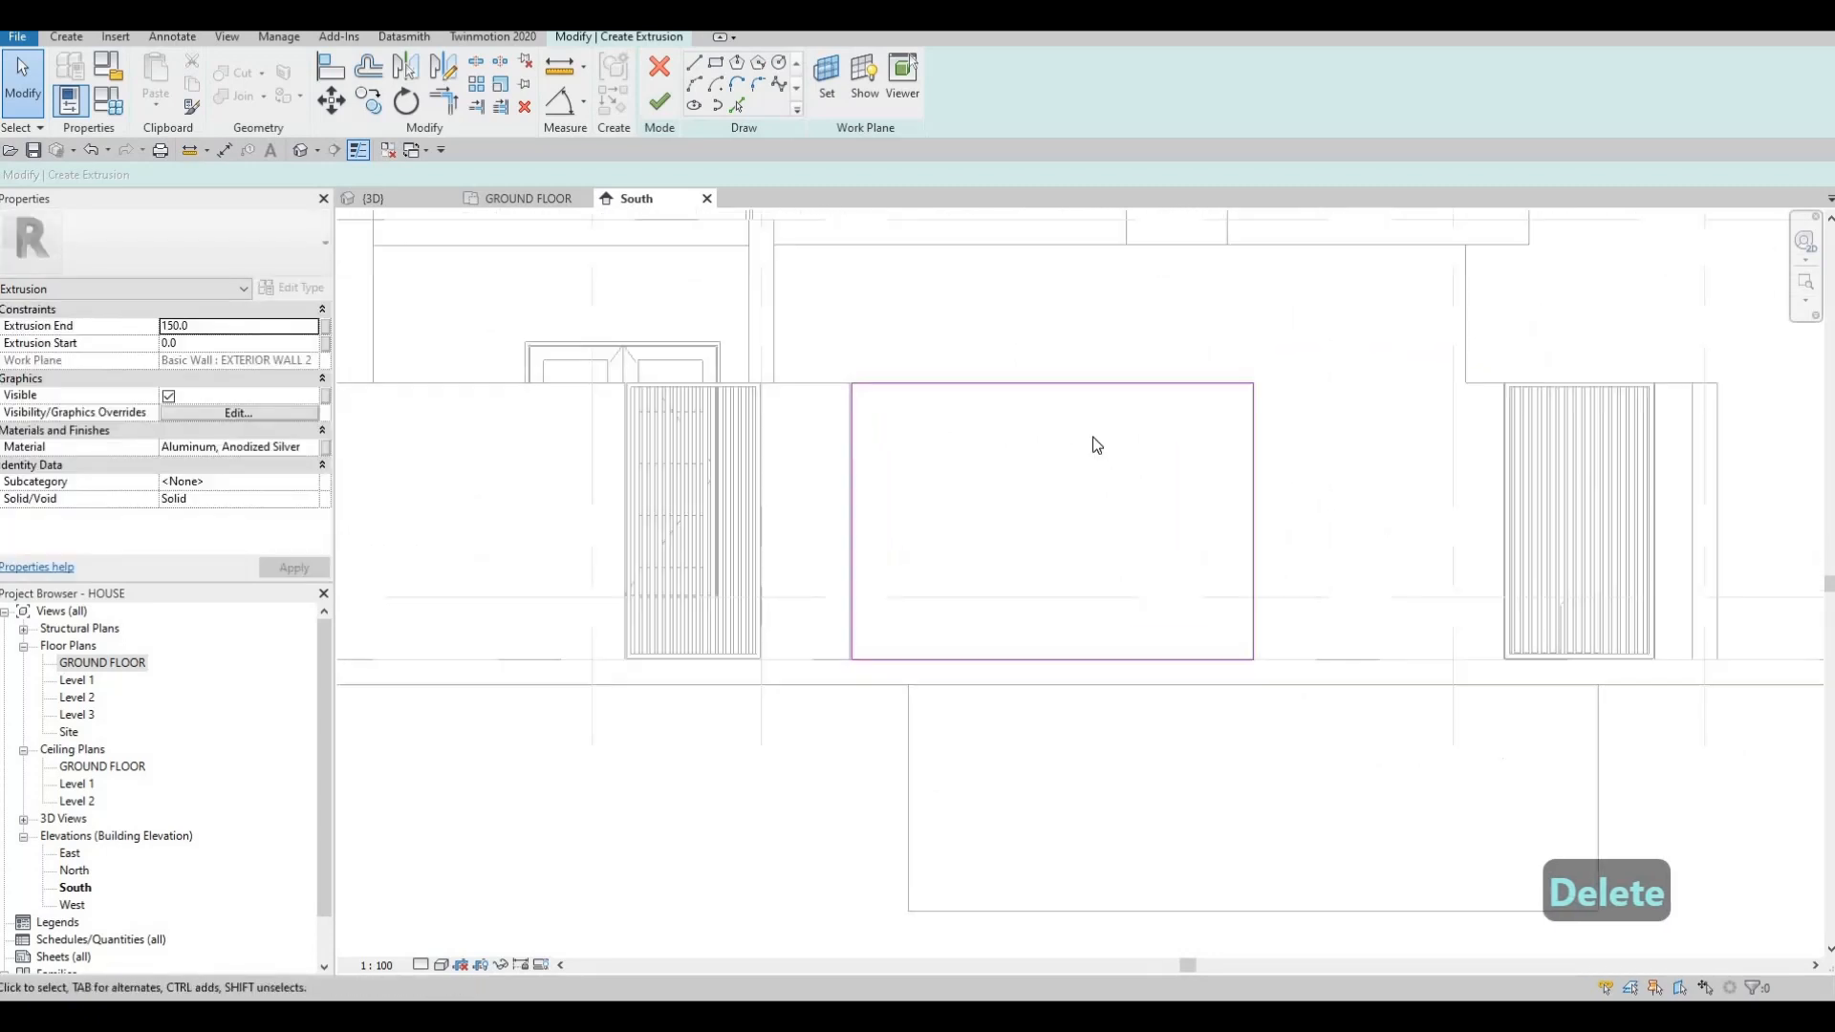
middle_click_drag(1197, 500, 1045, 463)
middle_click_drag(1518, 622, 1426, 627)
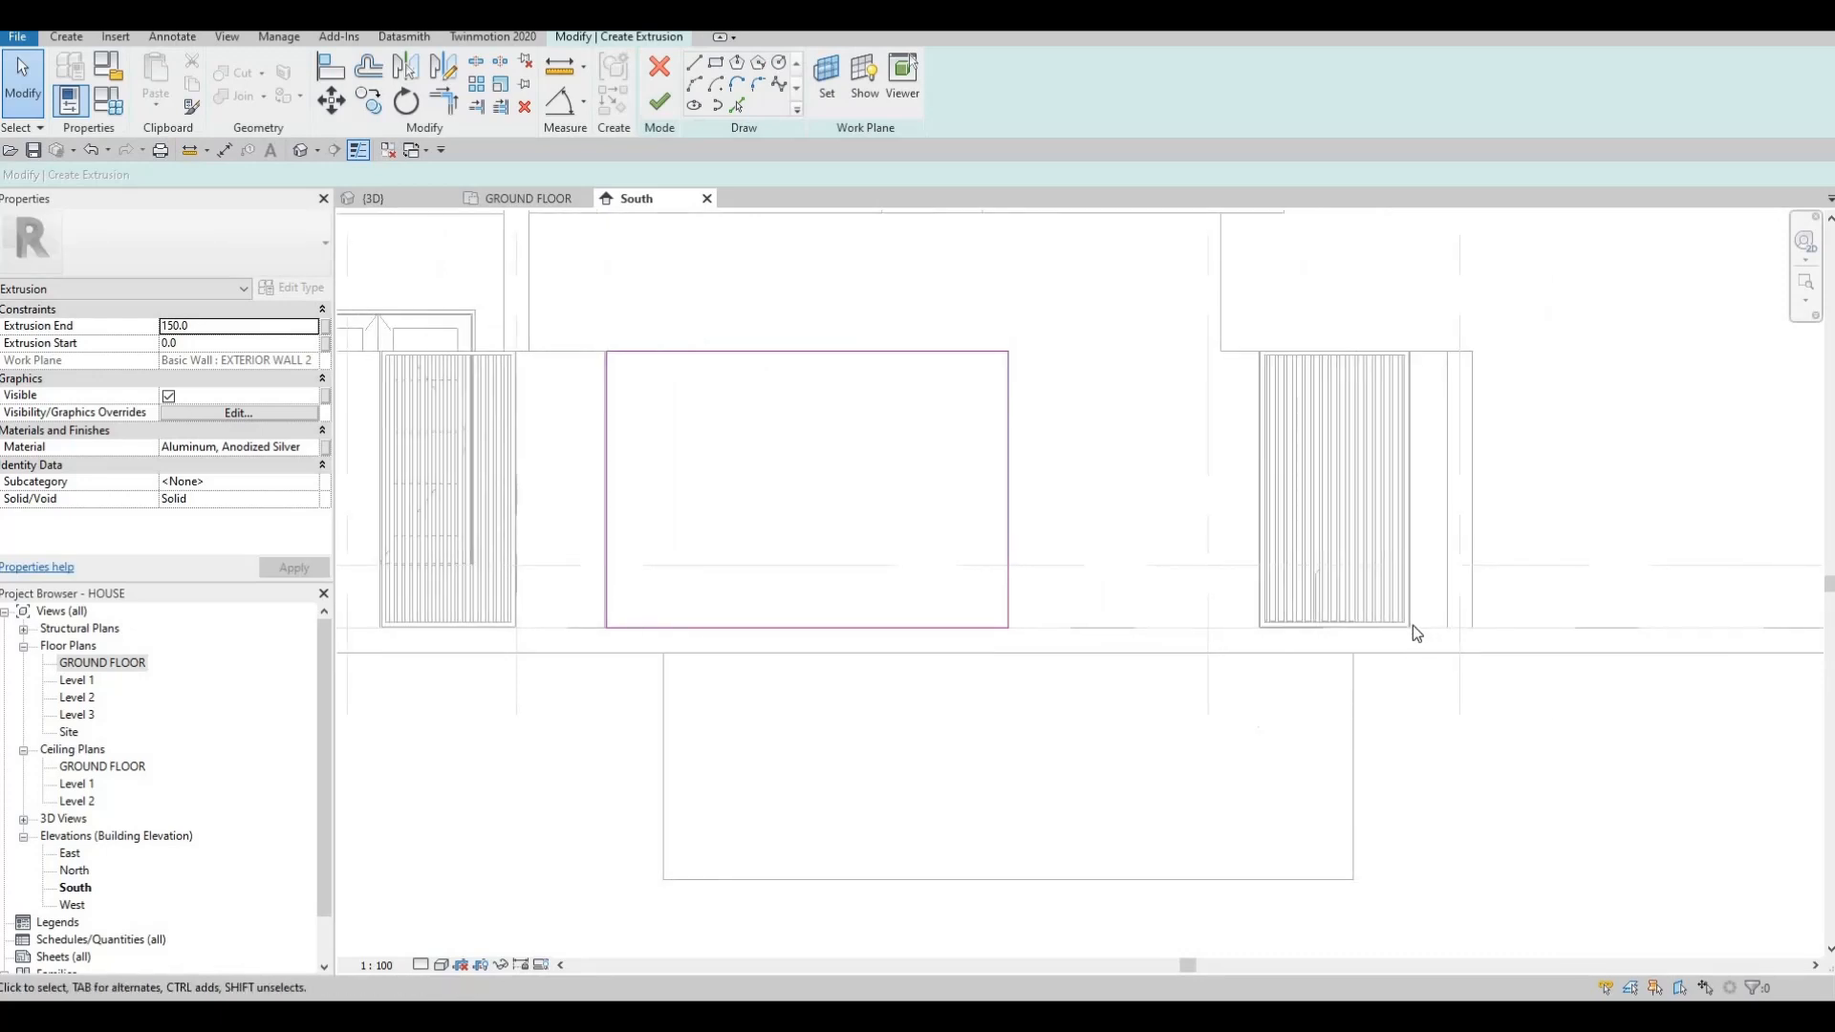
middle_click_drag(1006, 475, 1088, 480)
key("Escape")
left_click(1087, 480)
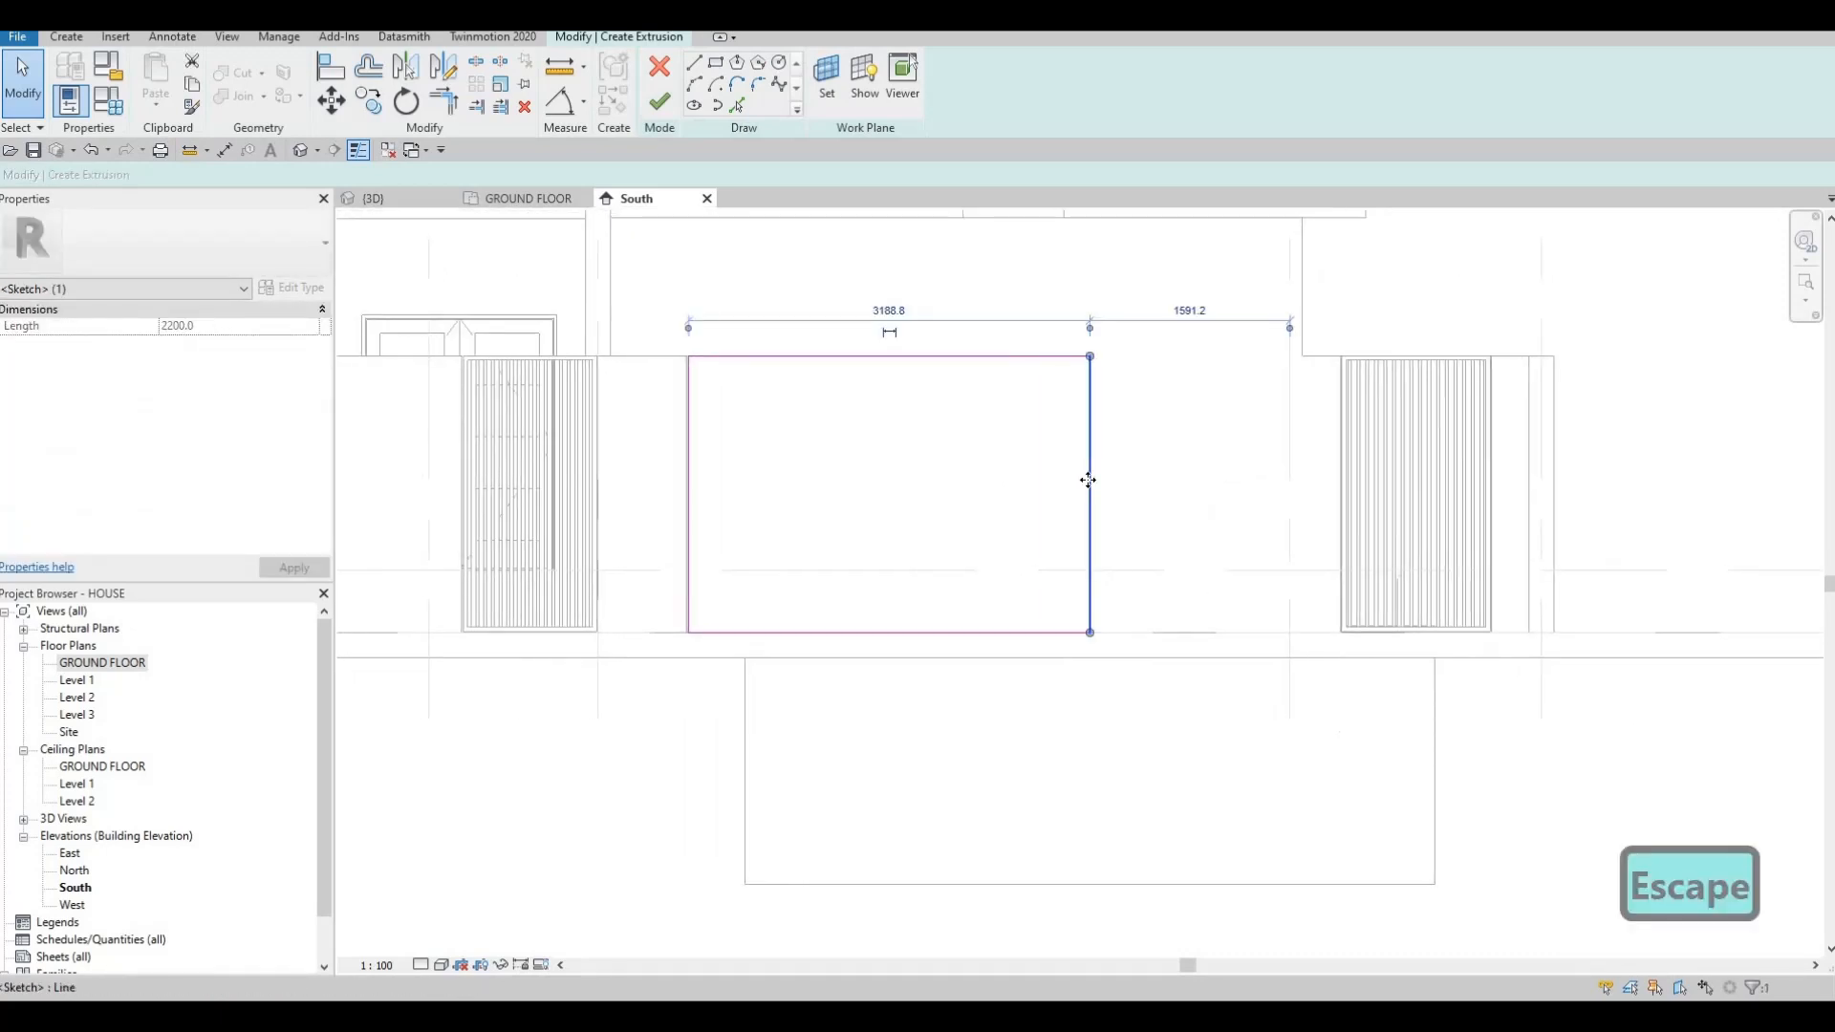
key("Left")
key("Left")
key("Left")
key("Left")
key("Left")
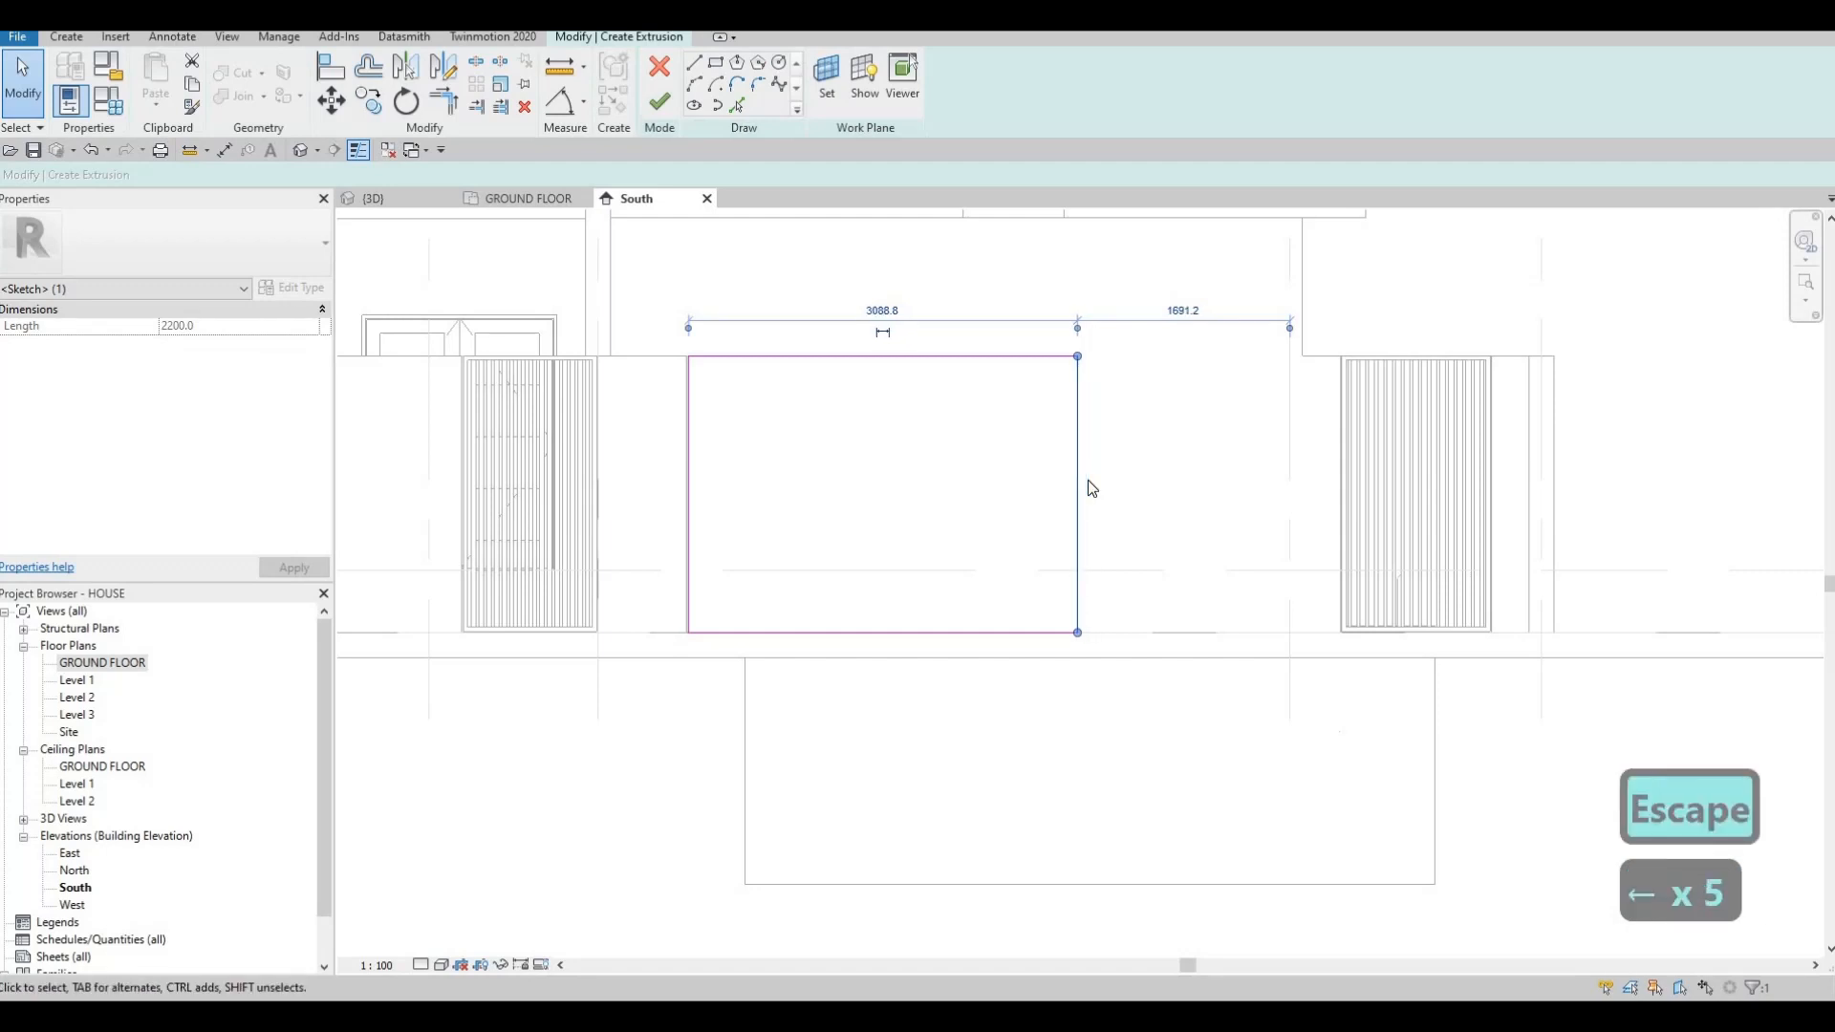
key("Escape")
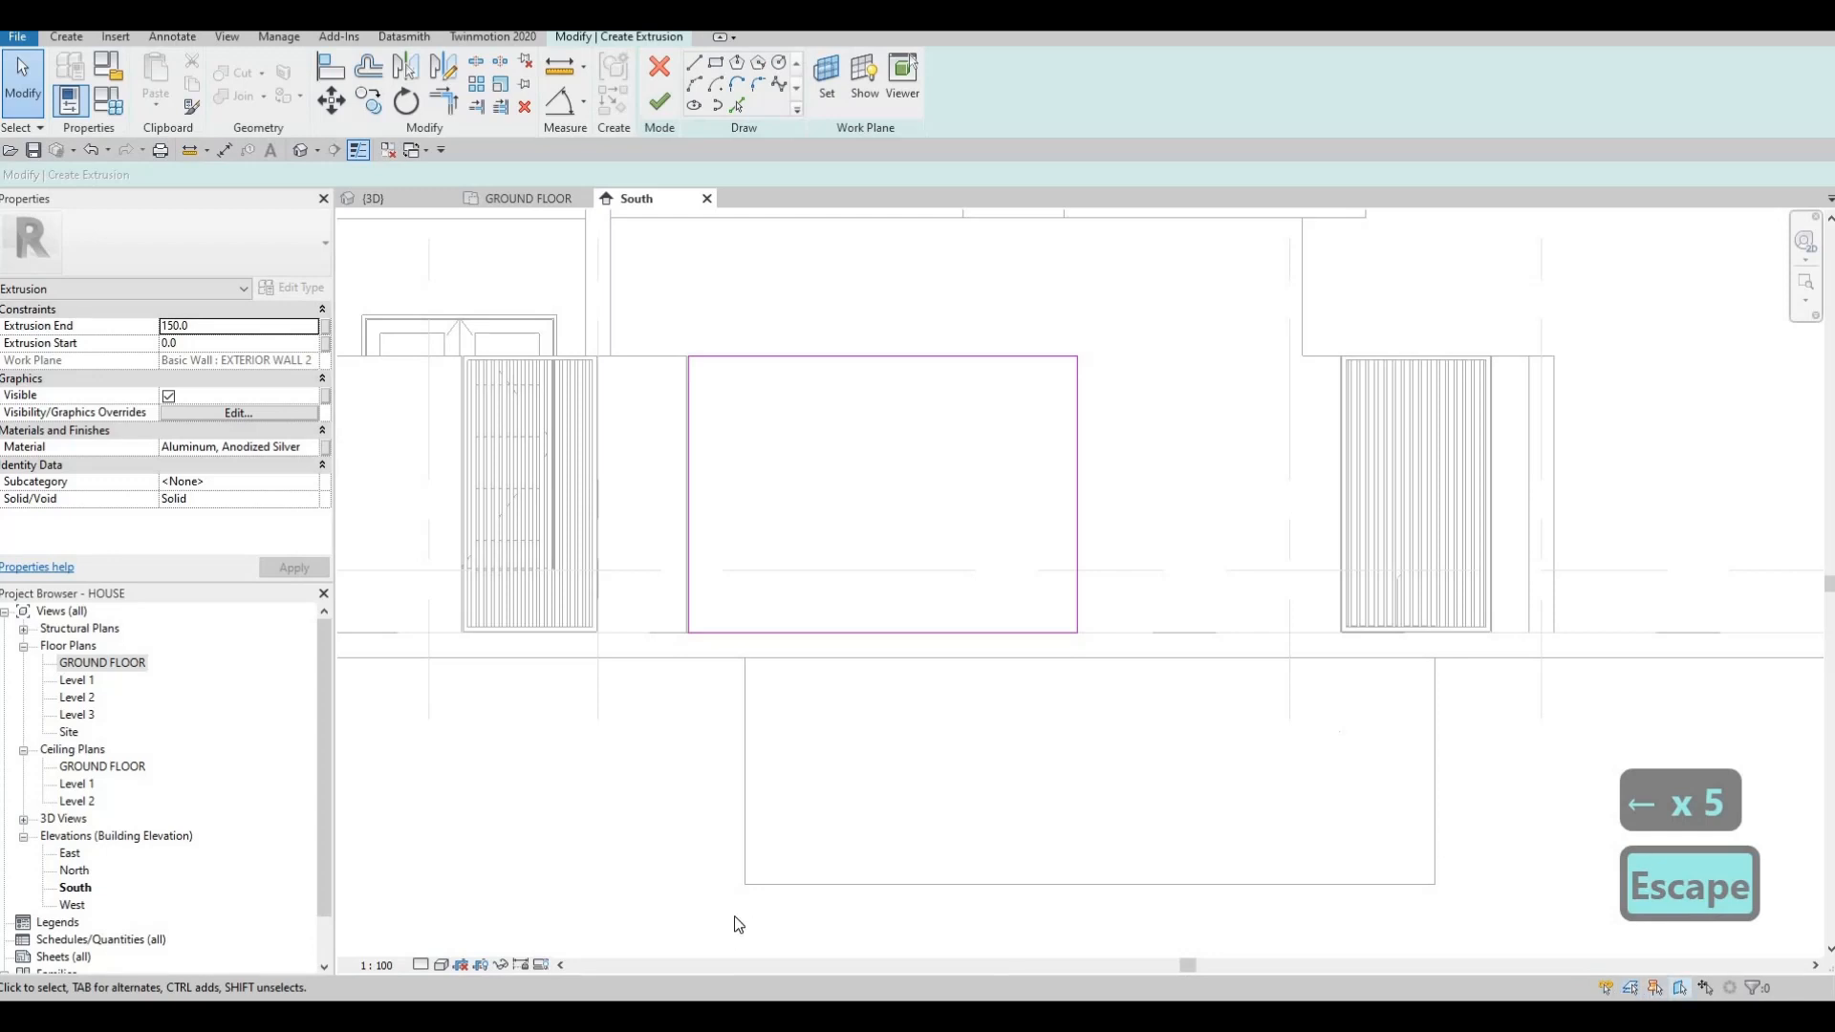
Show the South elevation with hidden lines removed and finish the driveway gate extrusion at 150 mm depth.
left_click(484, 962)
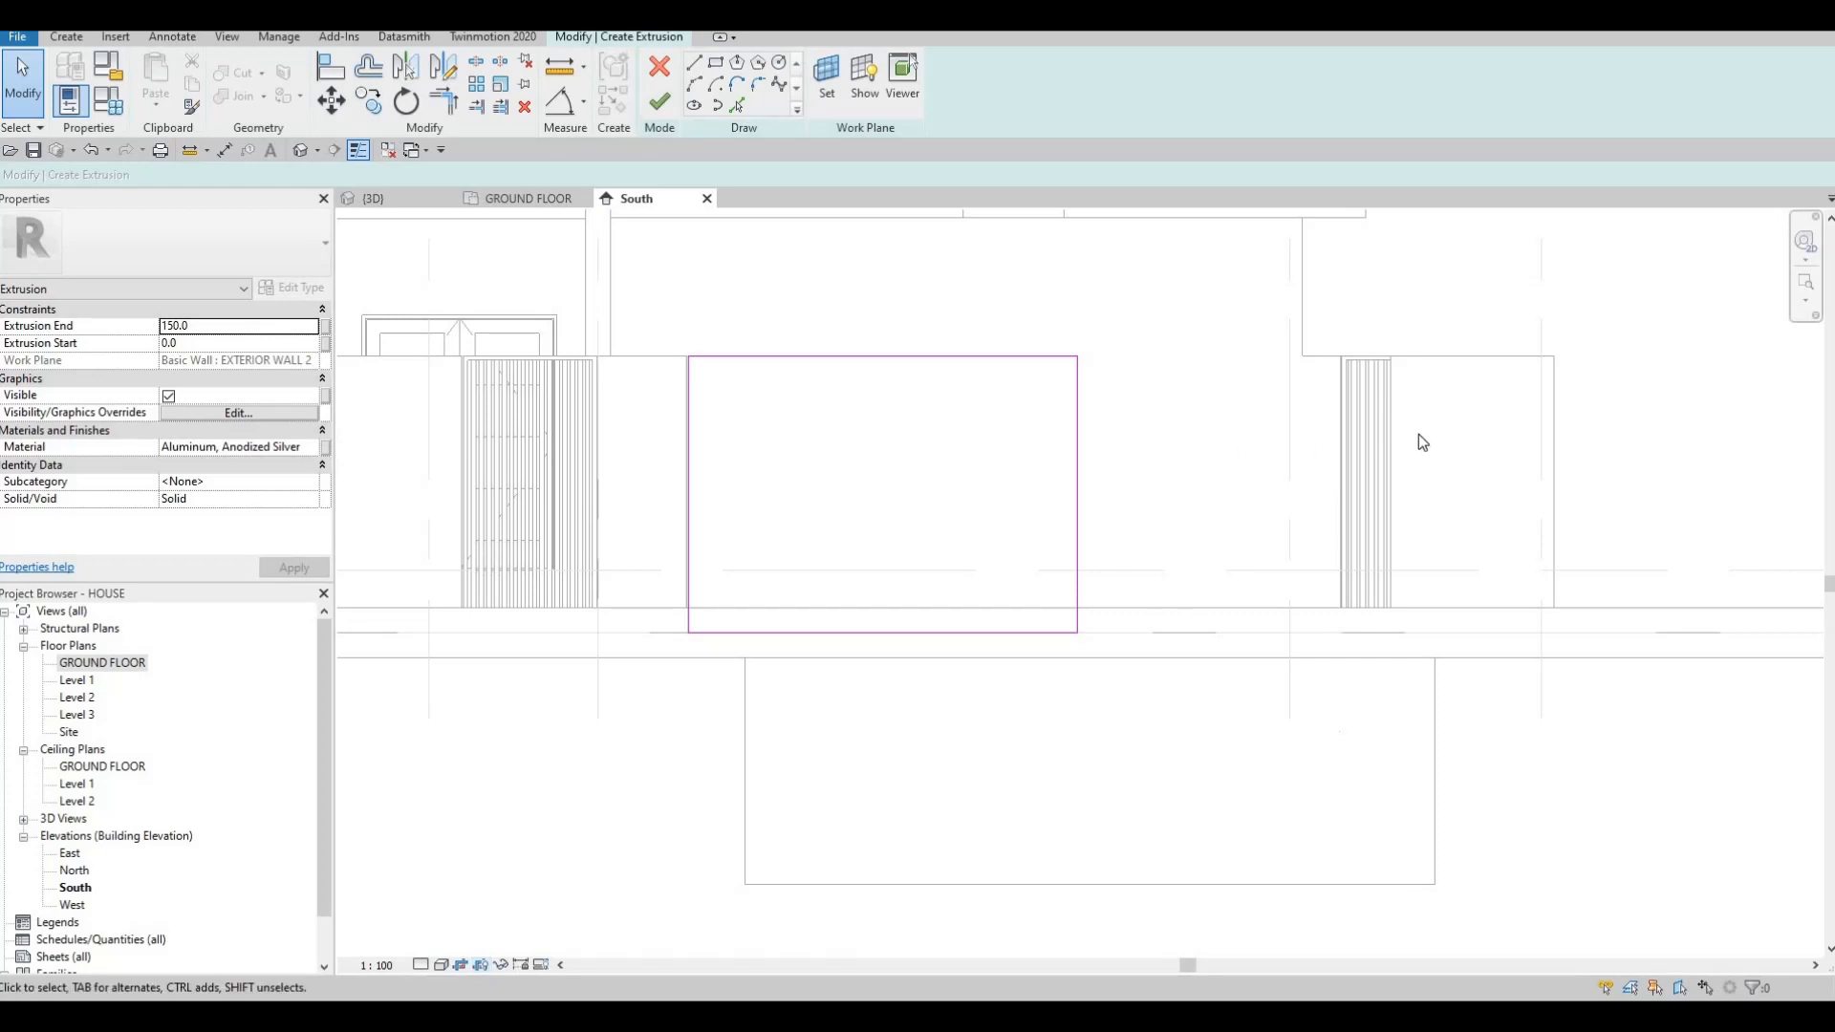
key("Escape")
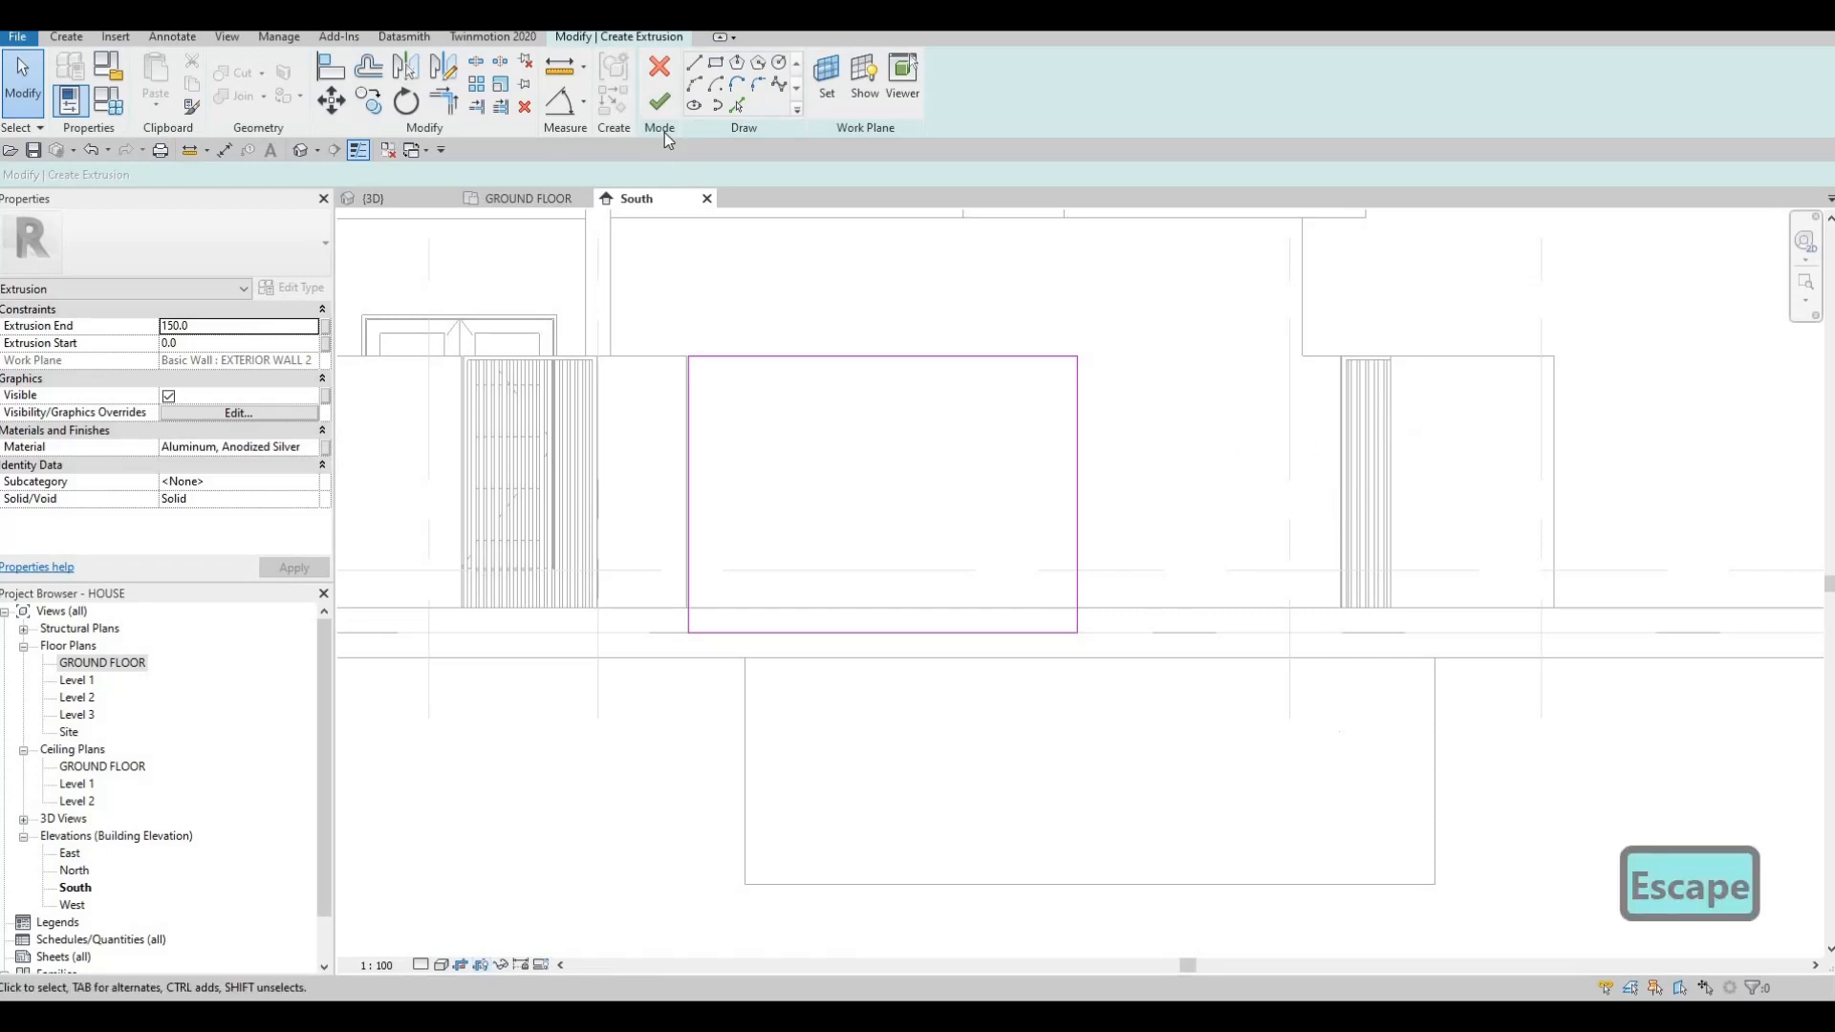
left_click(660, 100)
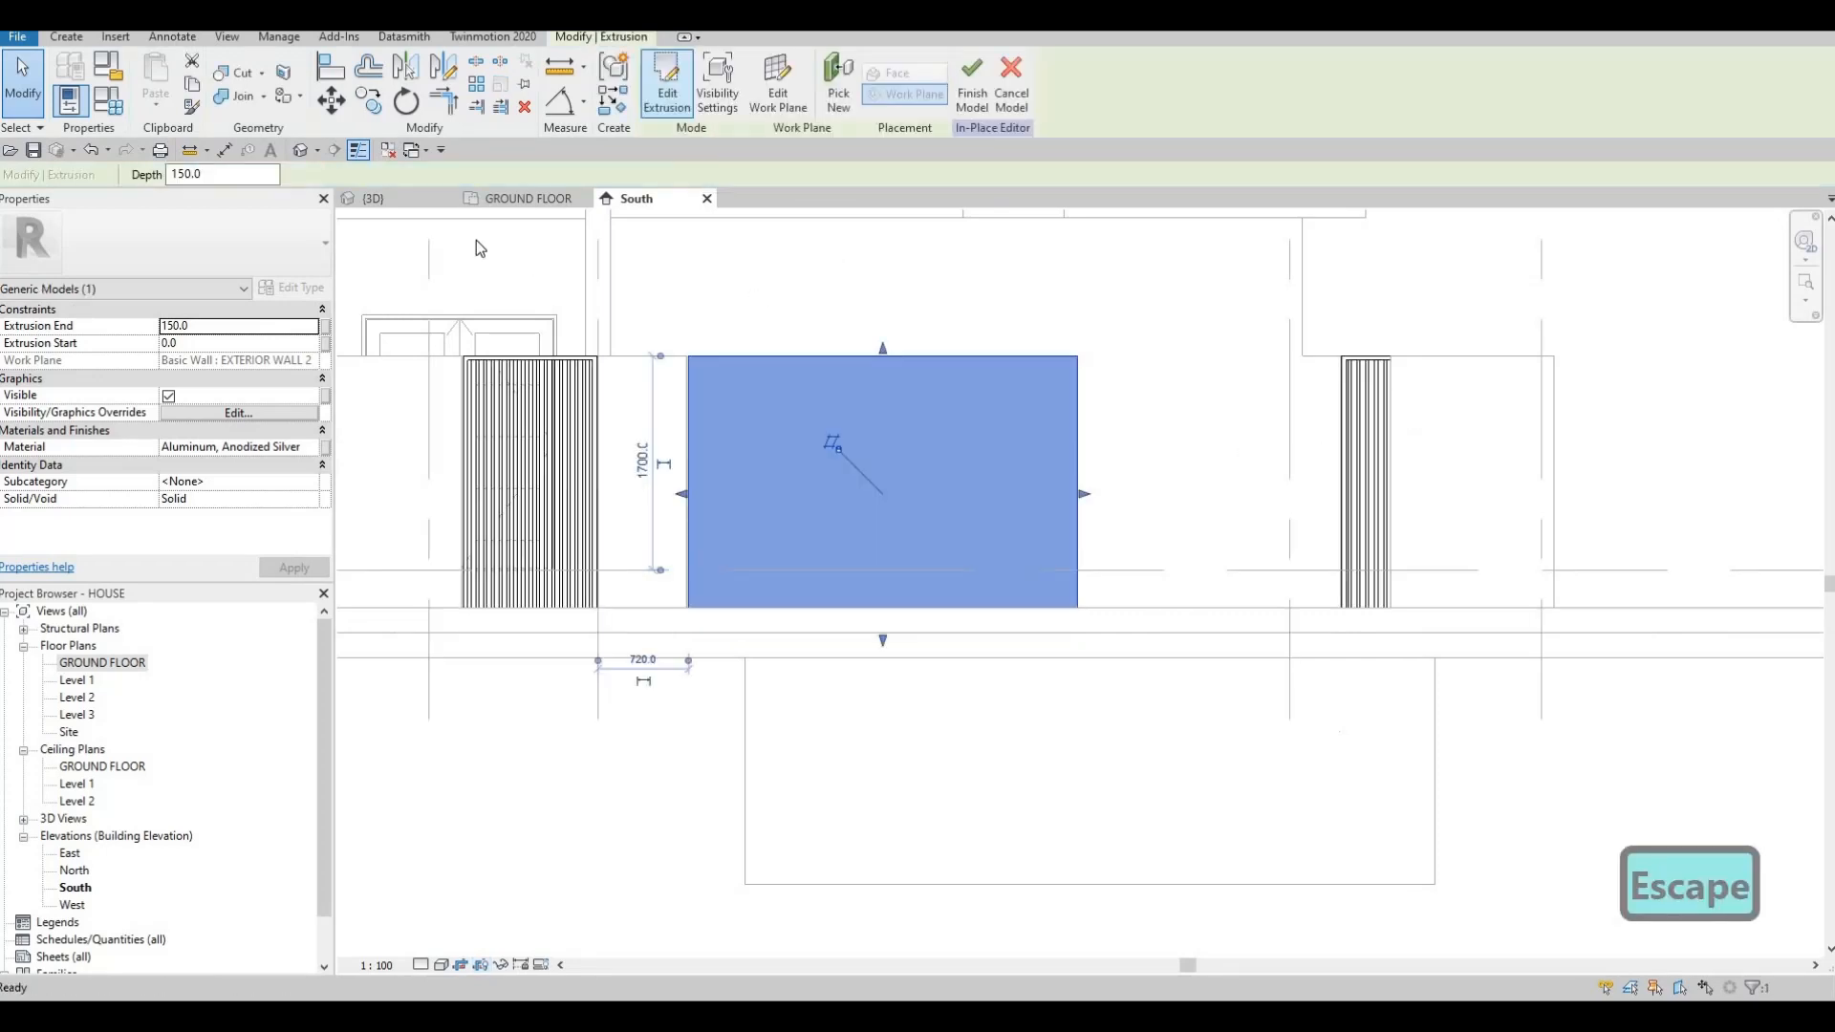
Check the gate panel in 3D, reopen its sketch in the South elevation, and move its right edge to the far wall pier, 5580 mm across.
key("ctrl+Tab")
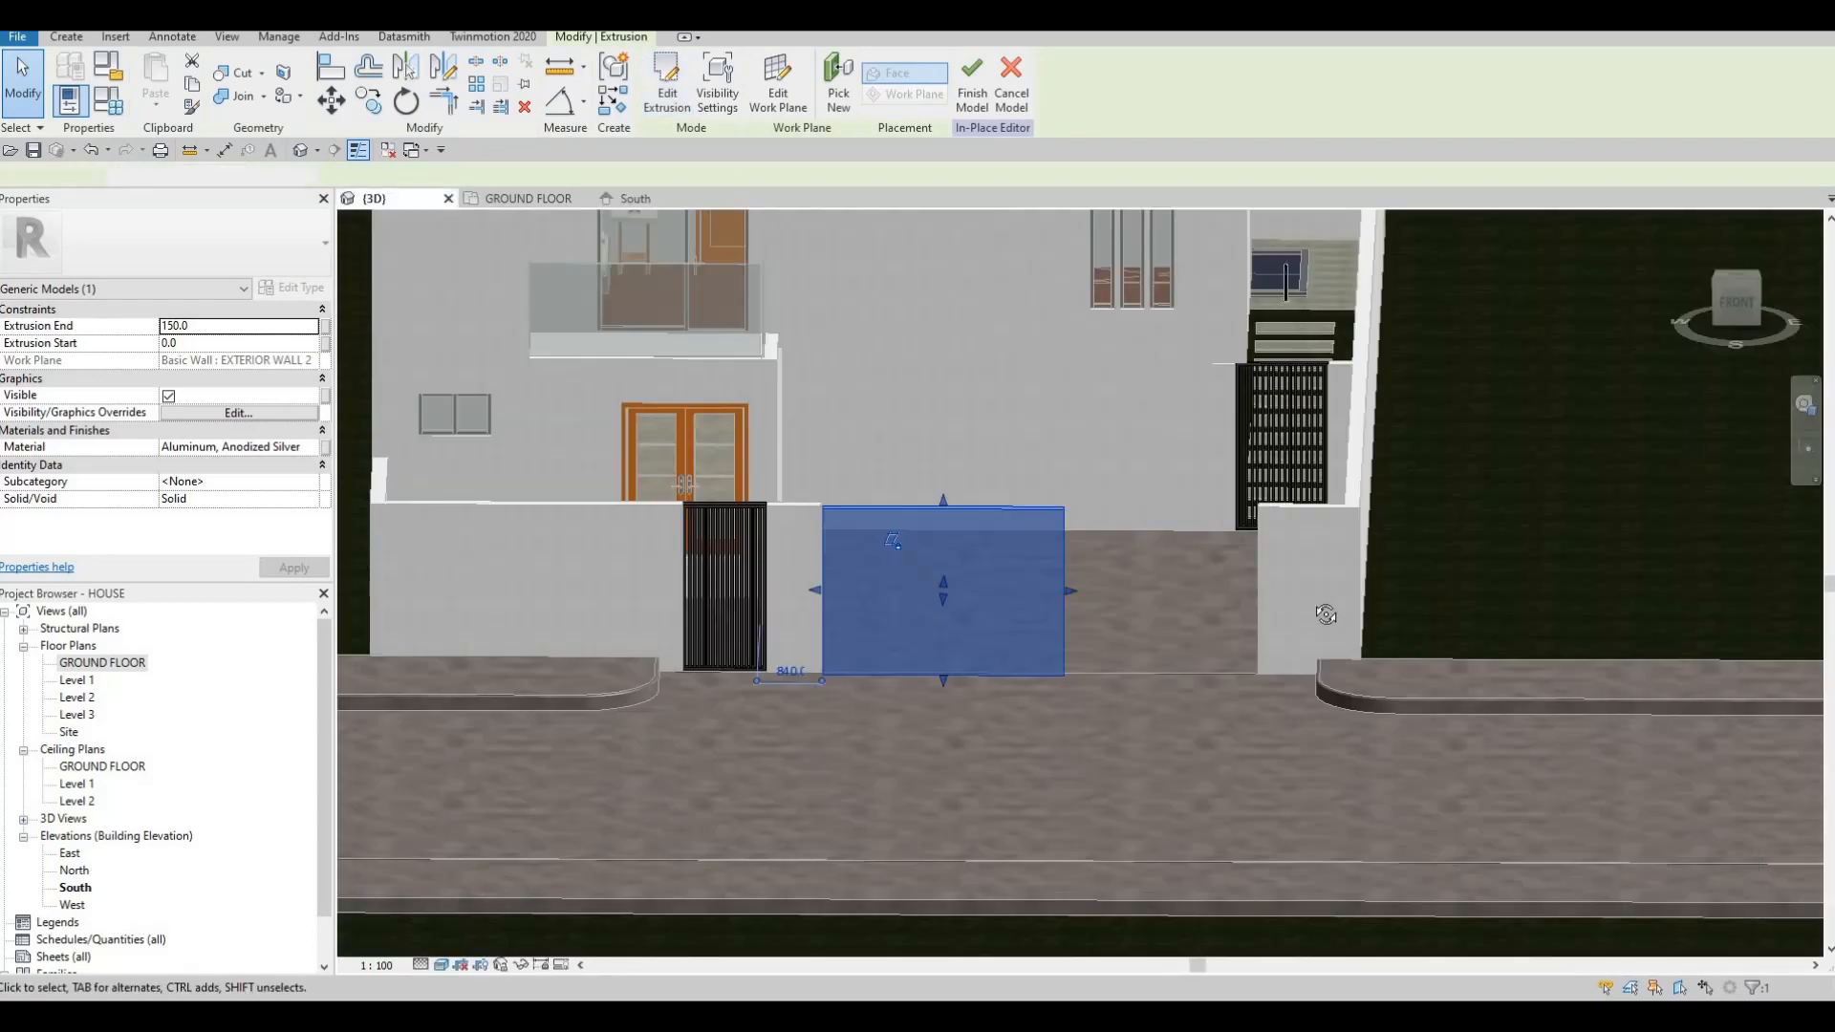
middle_click_drag(1256, 496, 1184, 497, "shift")
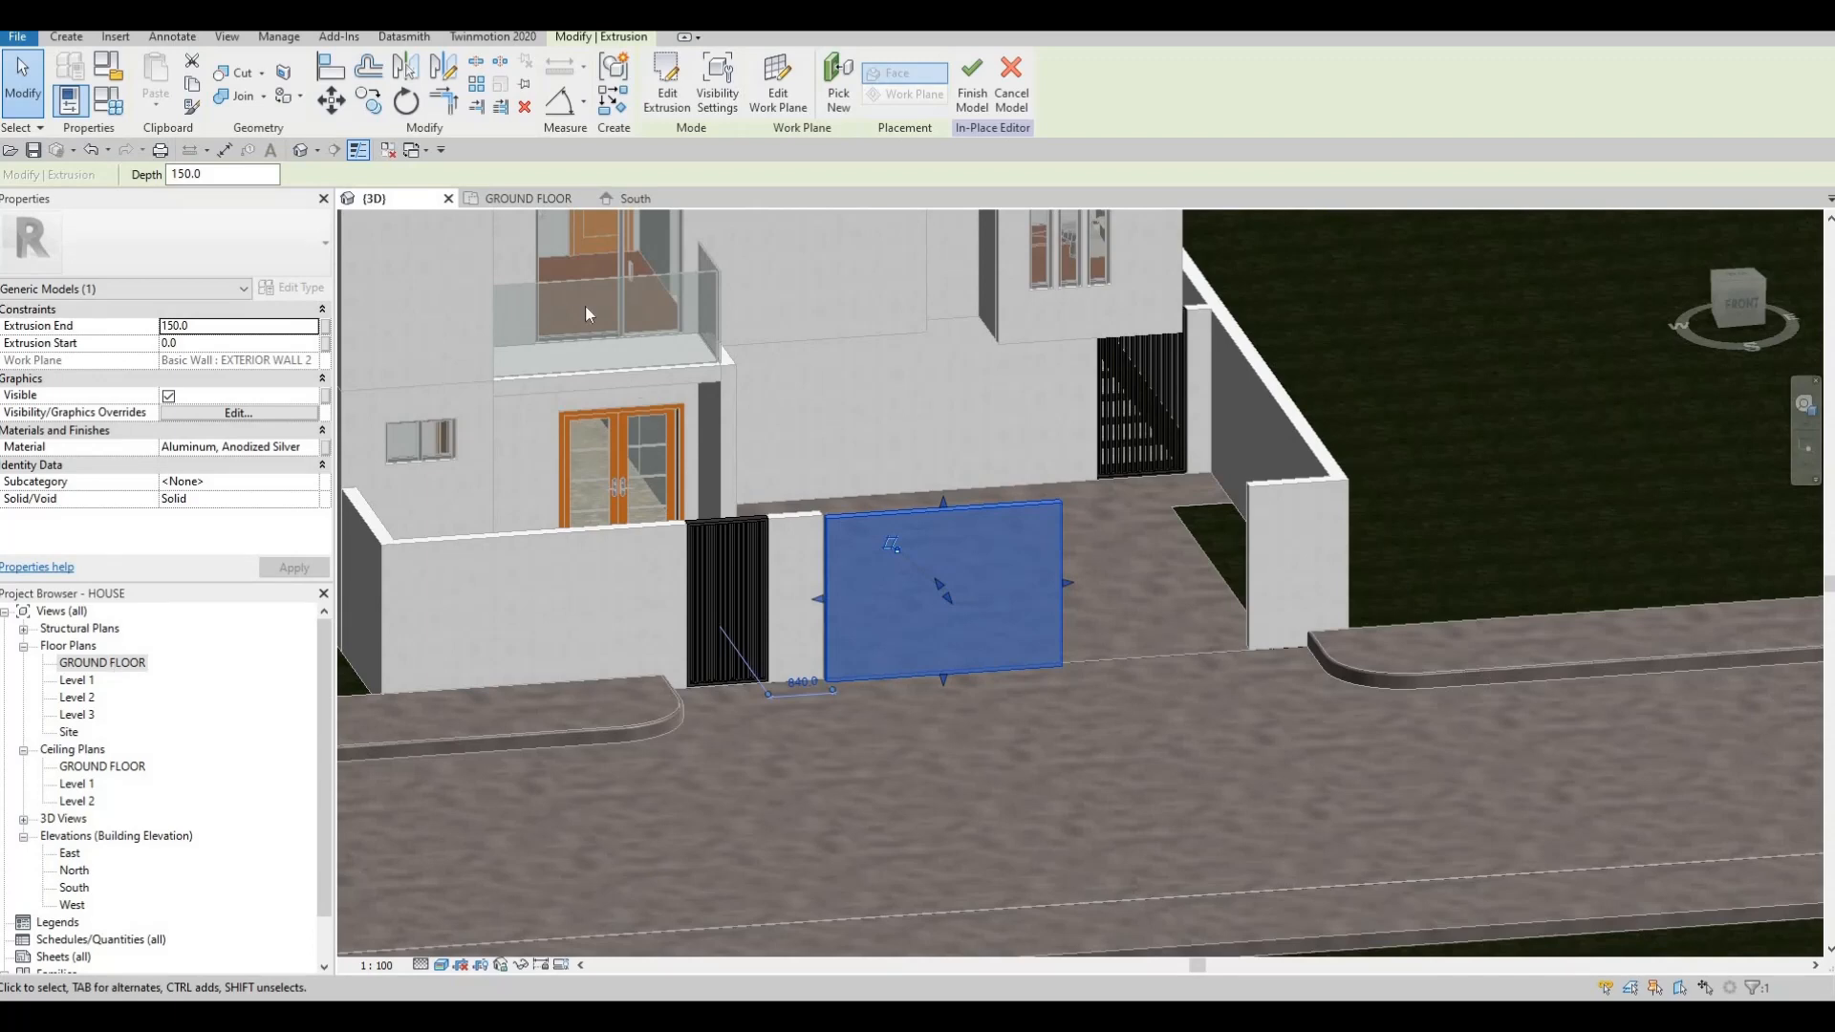
left_click(631, 199)
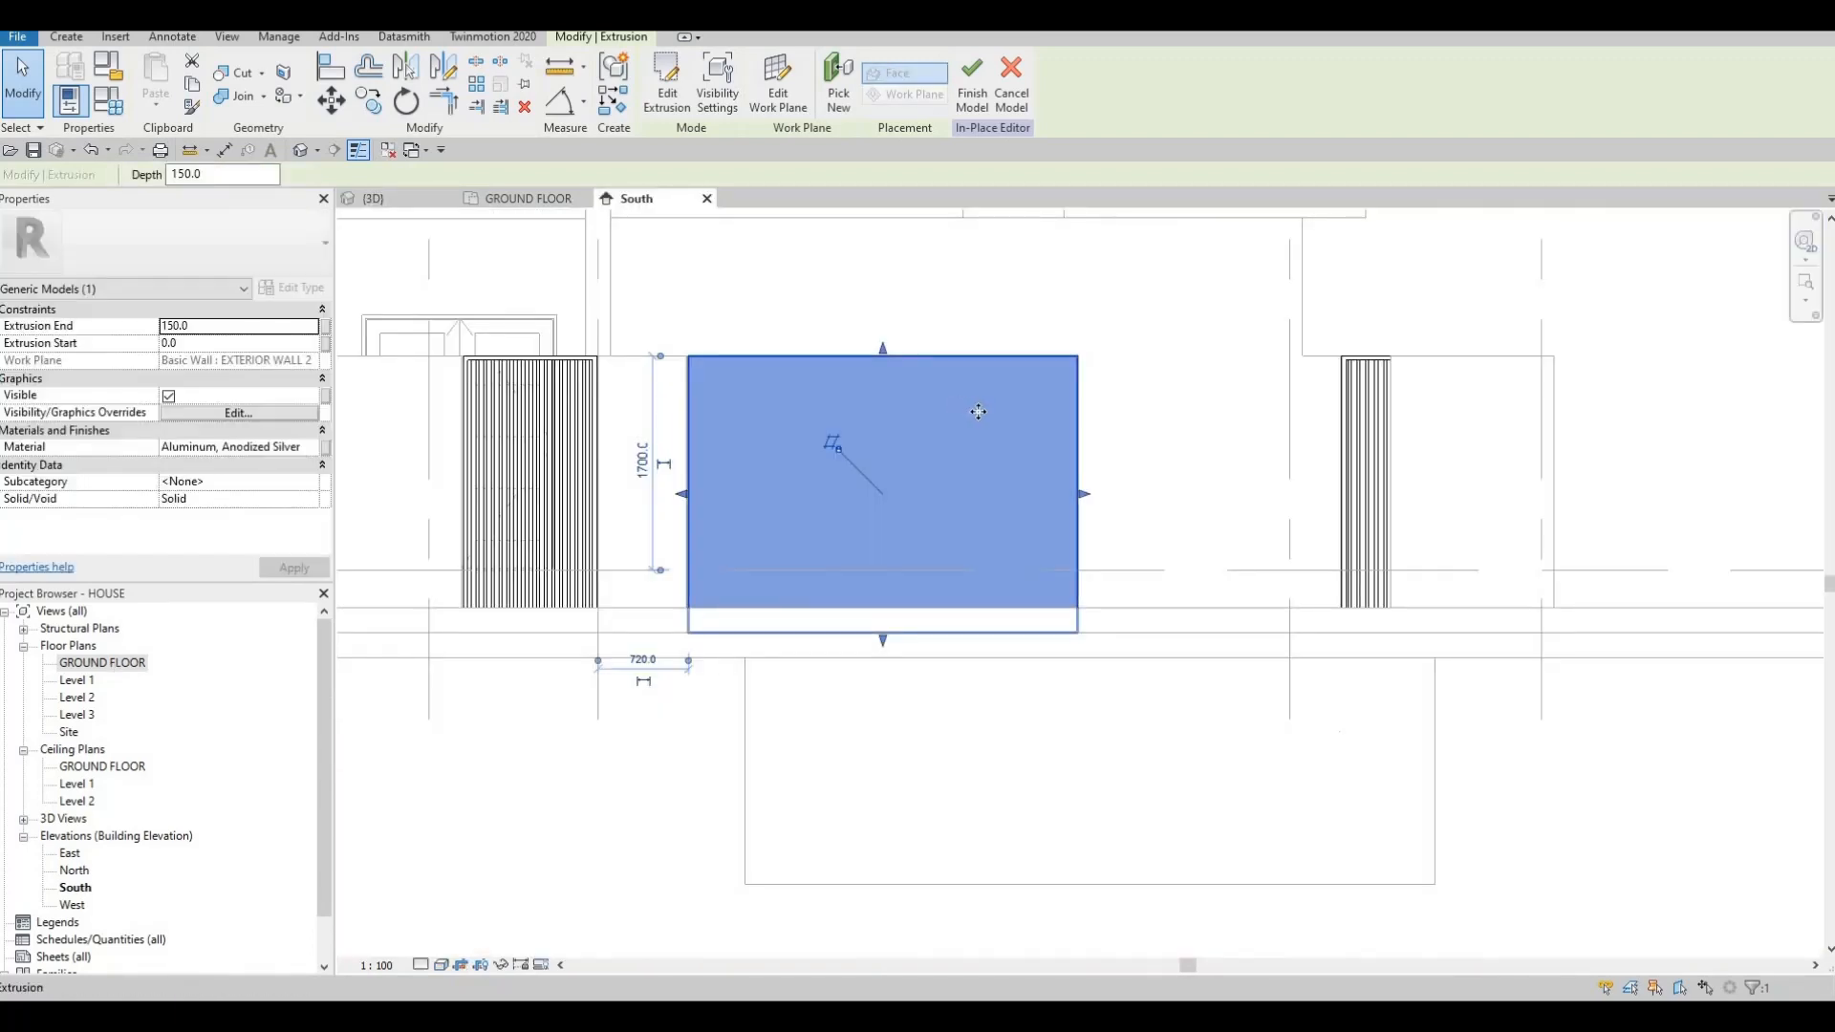
left_click(668, 107)
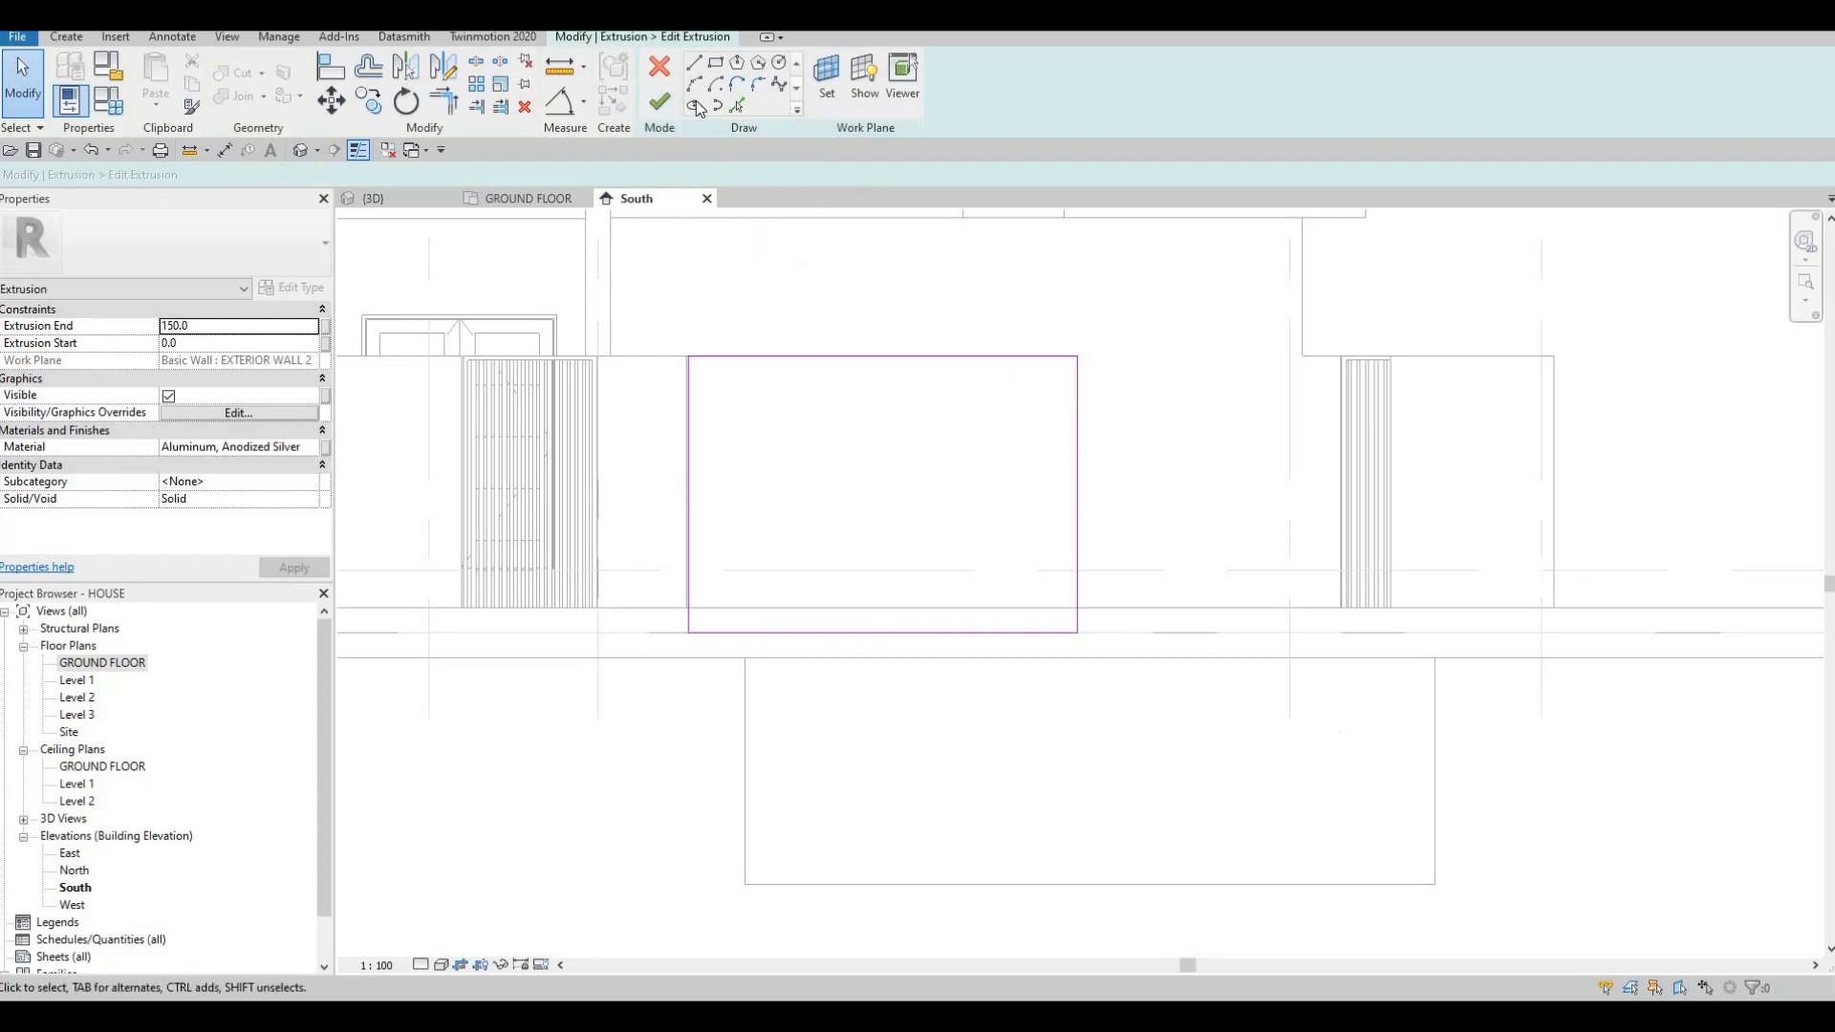
left_click_drag(1078, 439, 1391, 430)
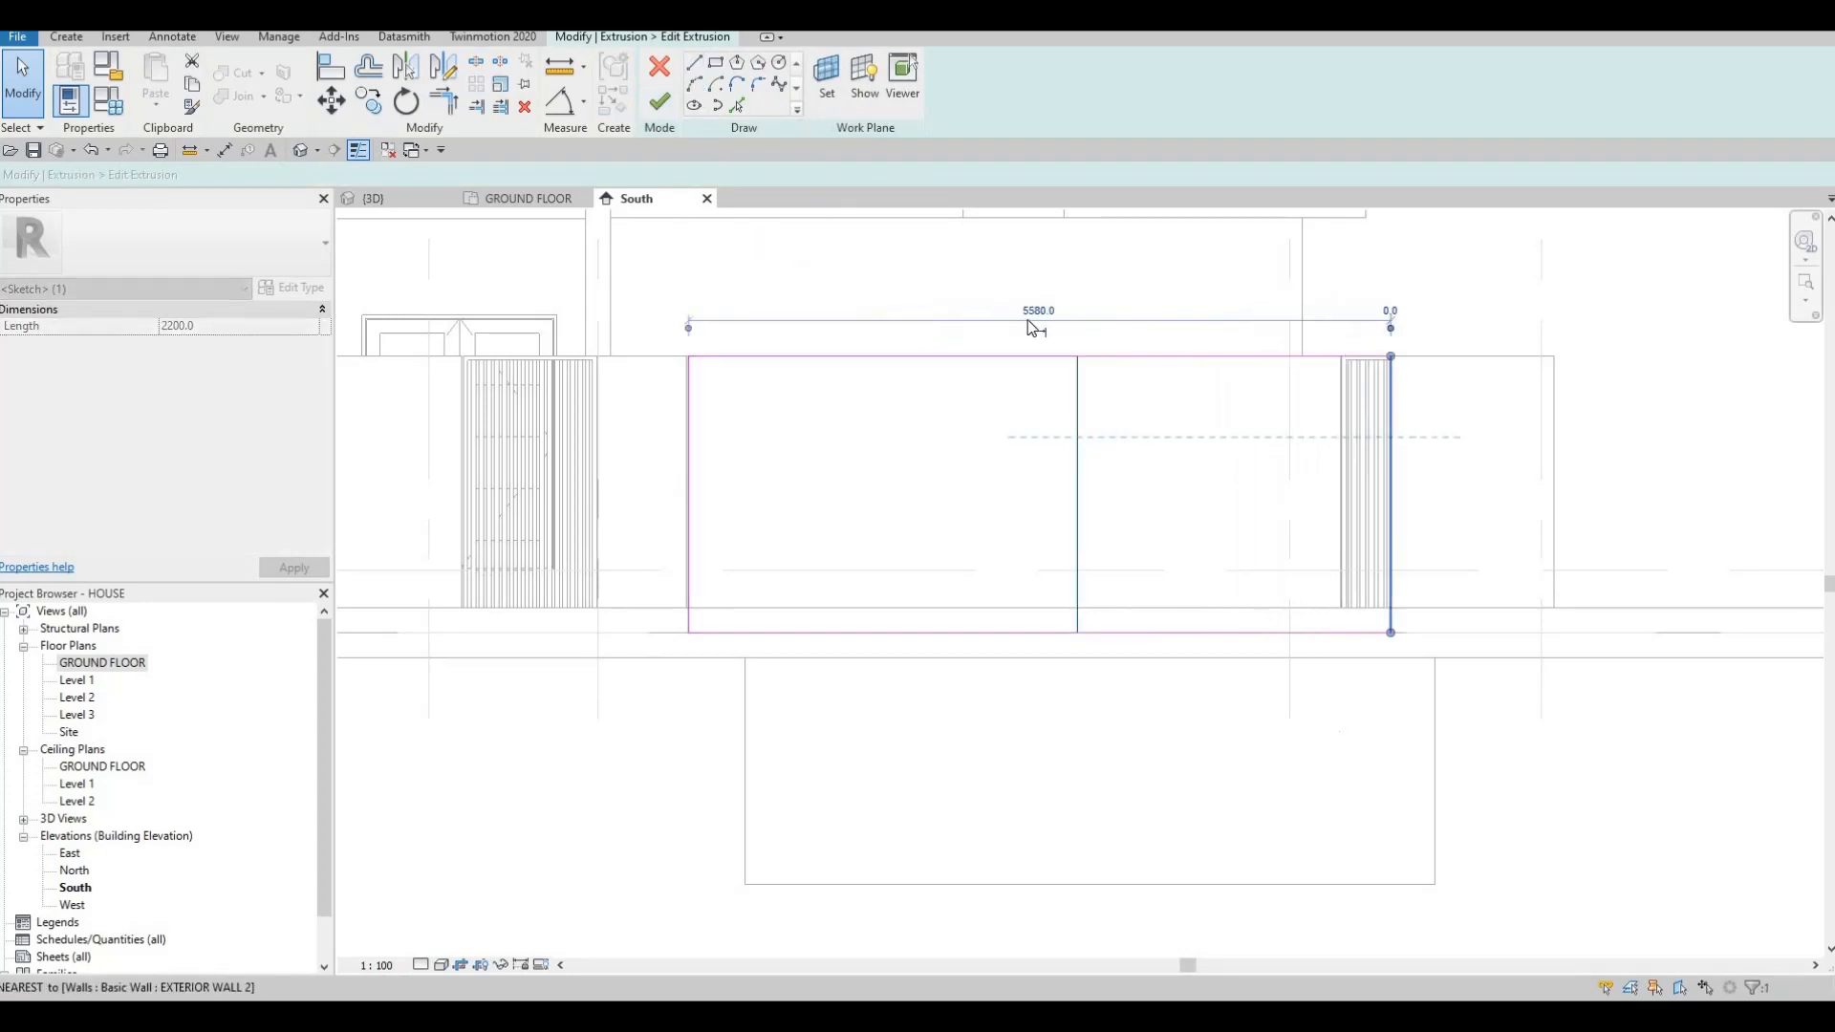
Sketch an 1100 mm vertical line down from the midpoint of the widened outline's top edge.
key("l")
key("i")
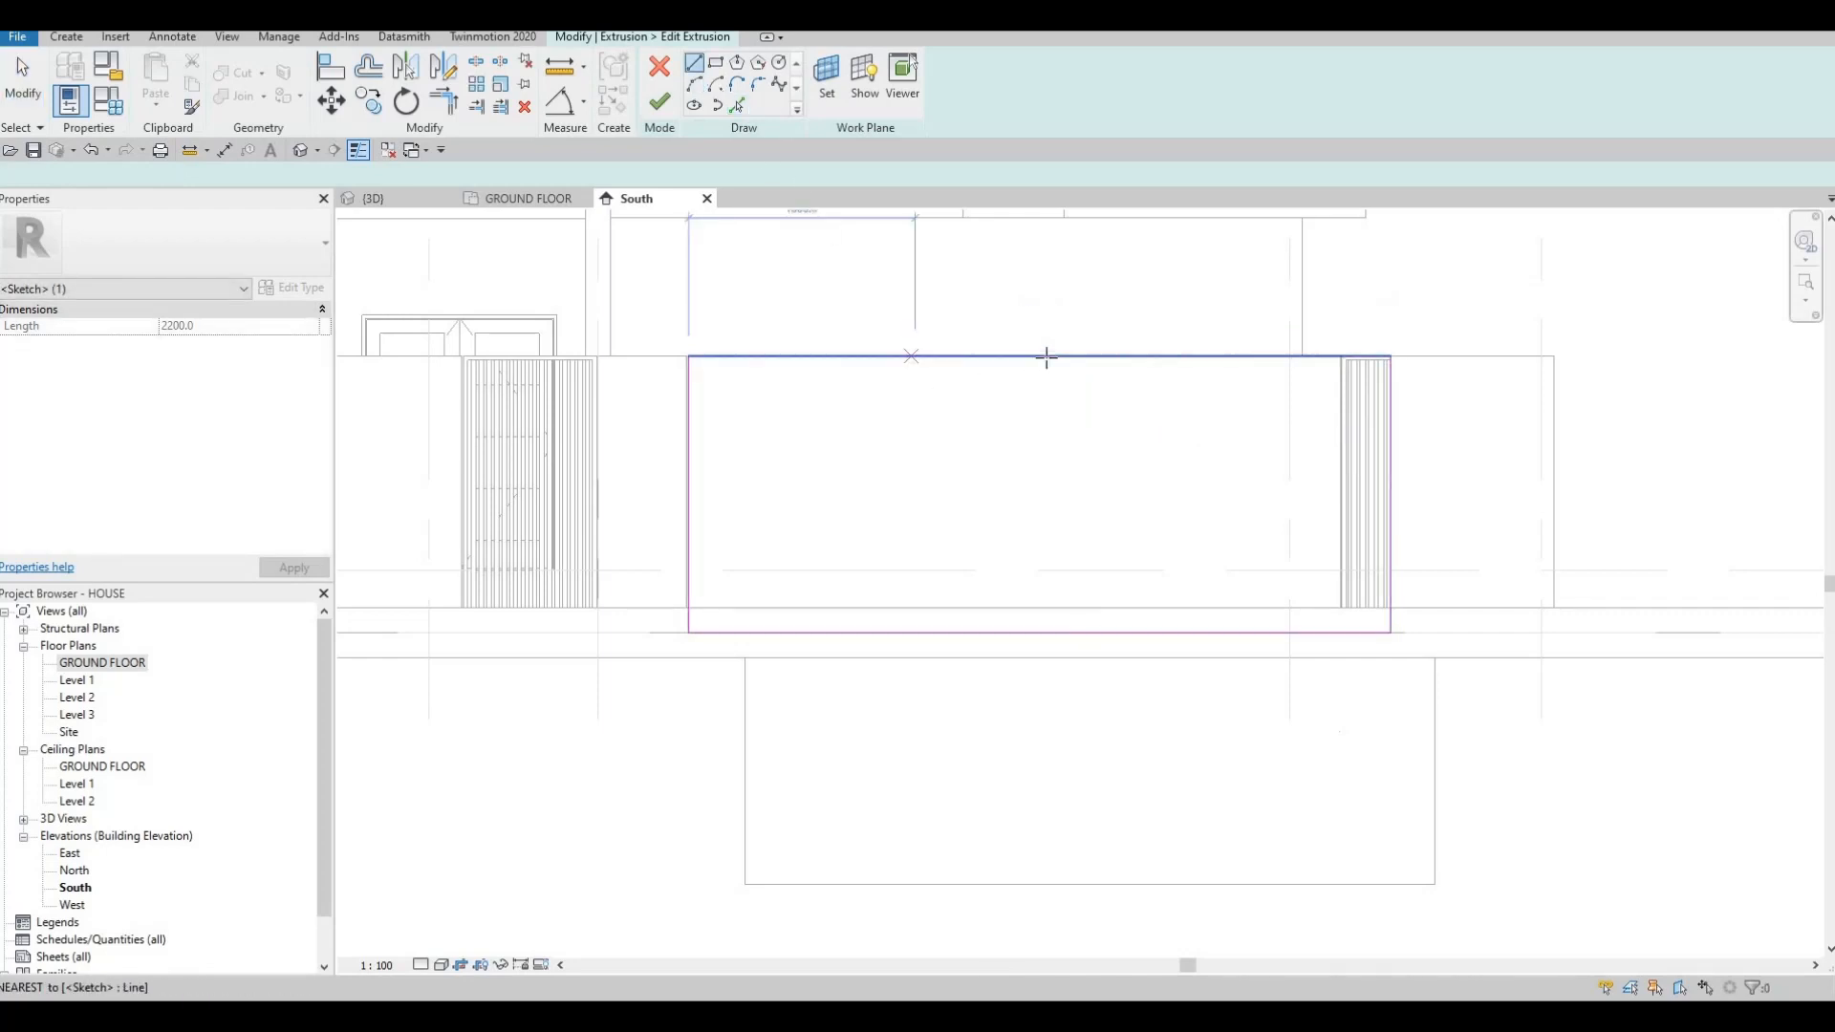
left_click(1040, 358)
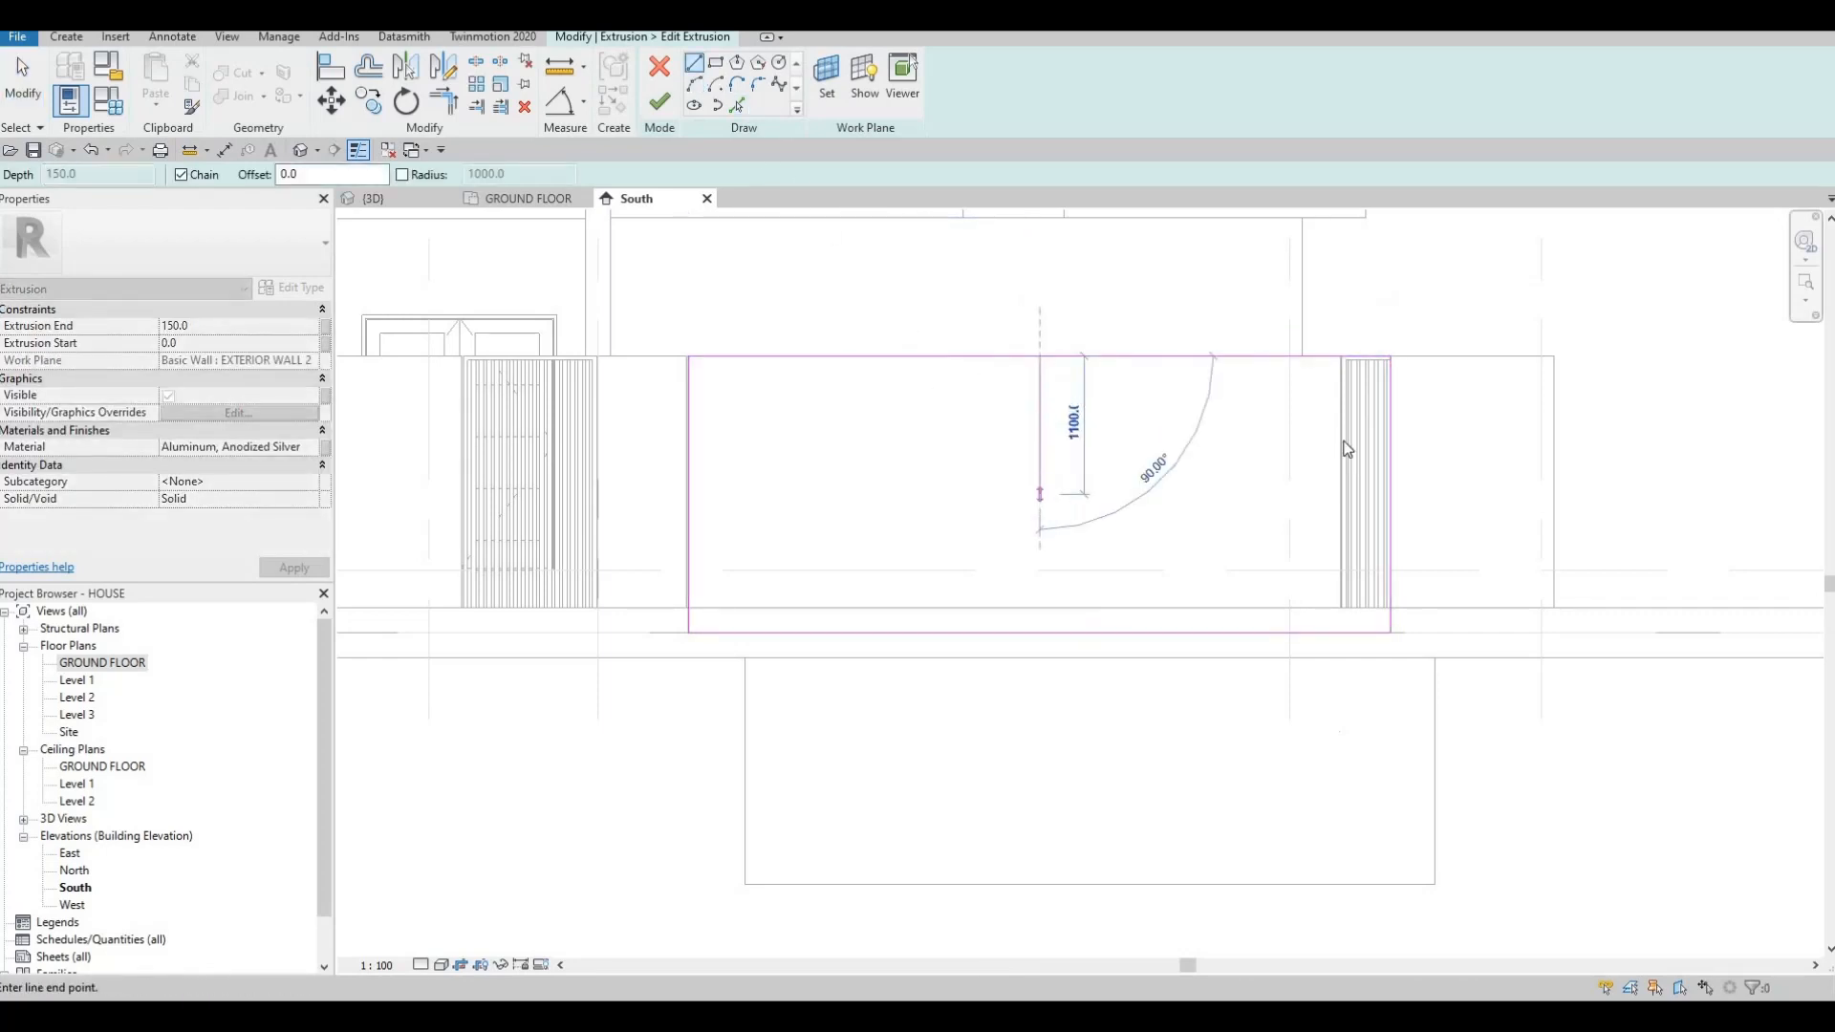
key("Escape")
key("Escape")
key("Escape")
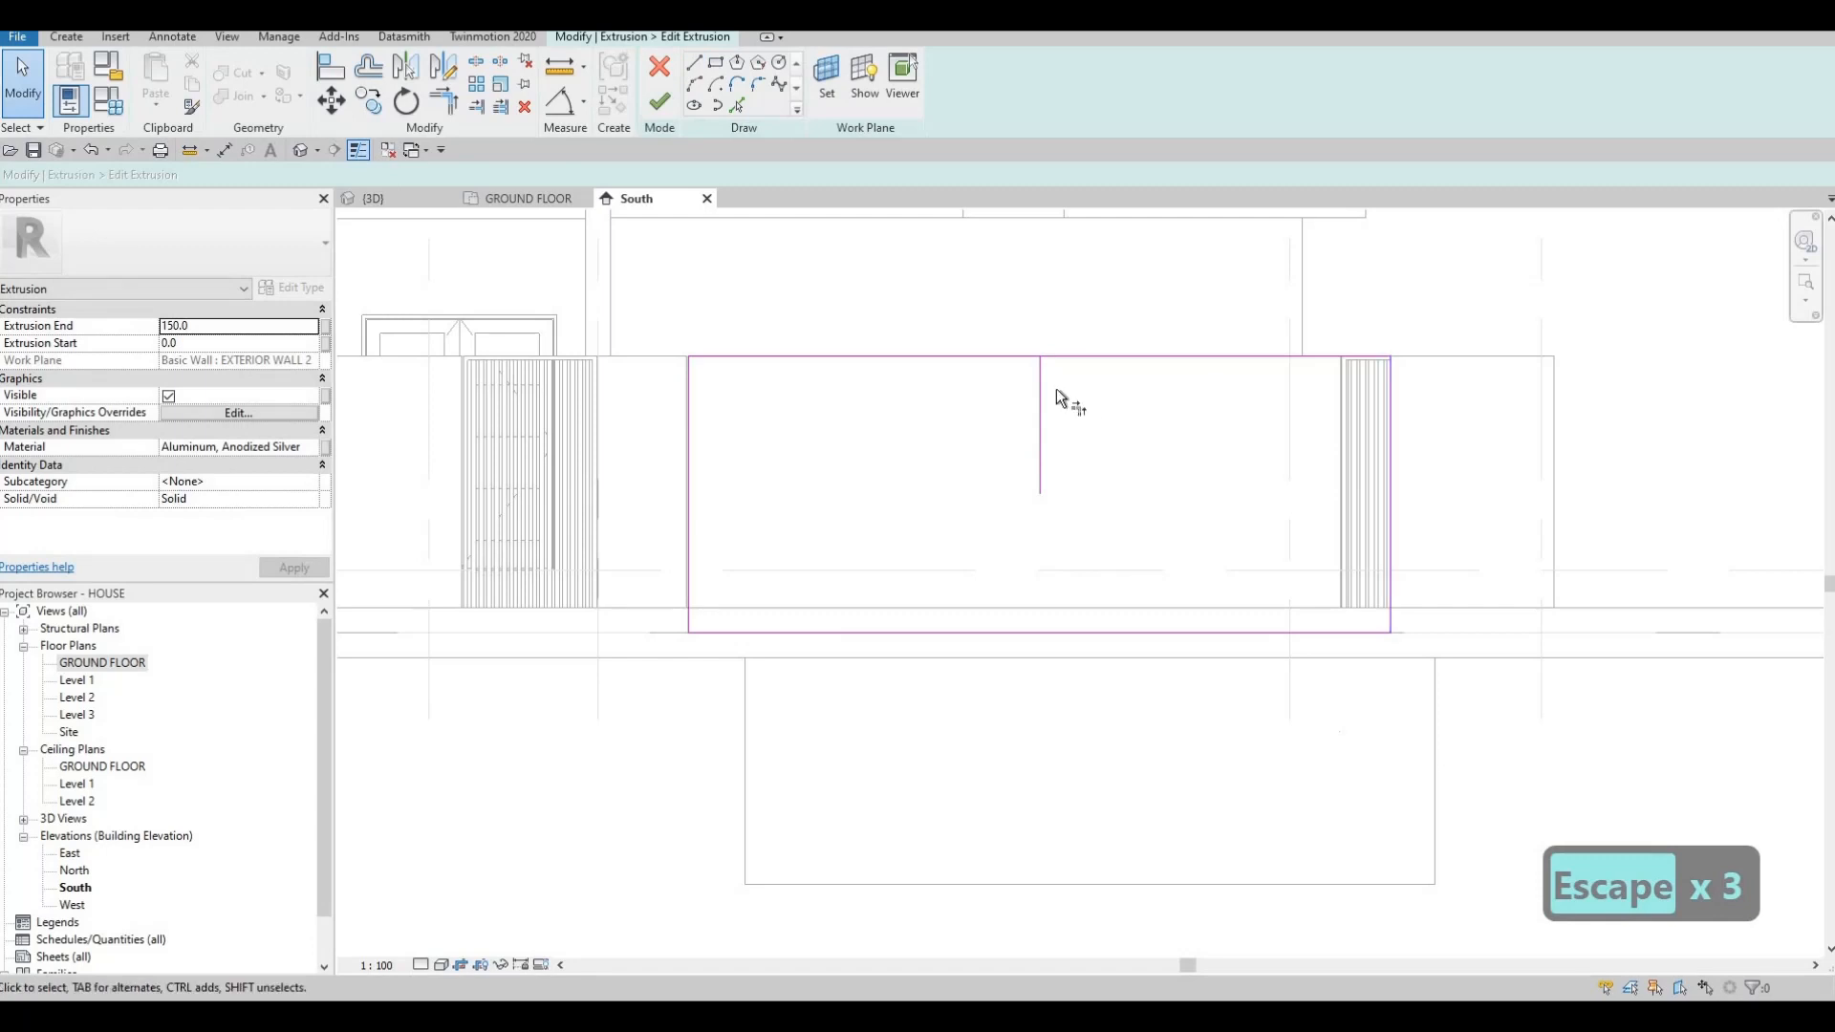
Trim the widened outline to its first half at the new middle line and delete the stray edge at the far pier.
key("t")
key("r")
left_click(1042, 405)
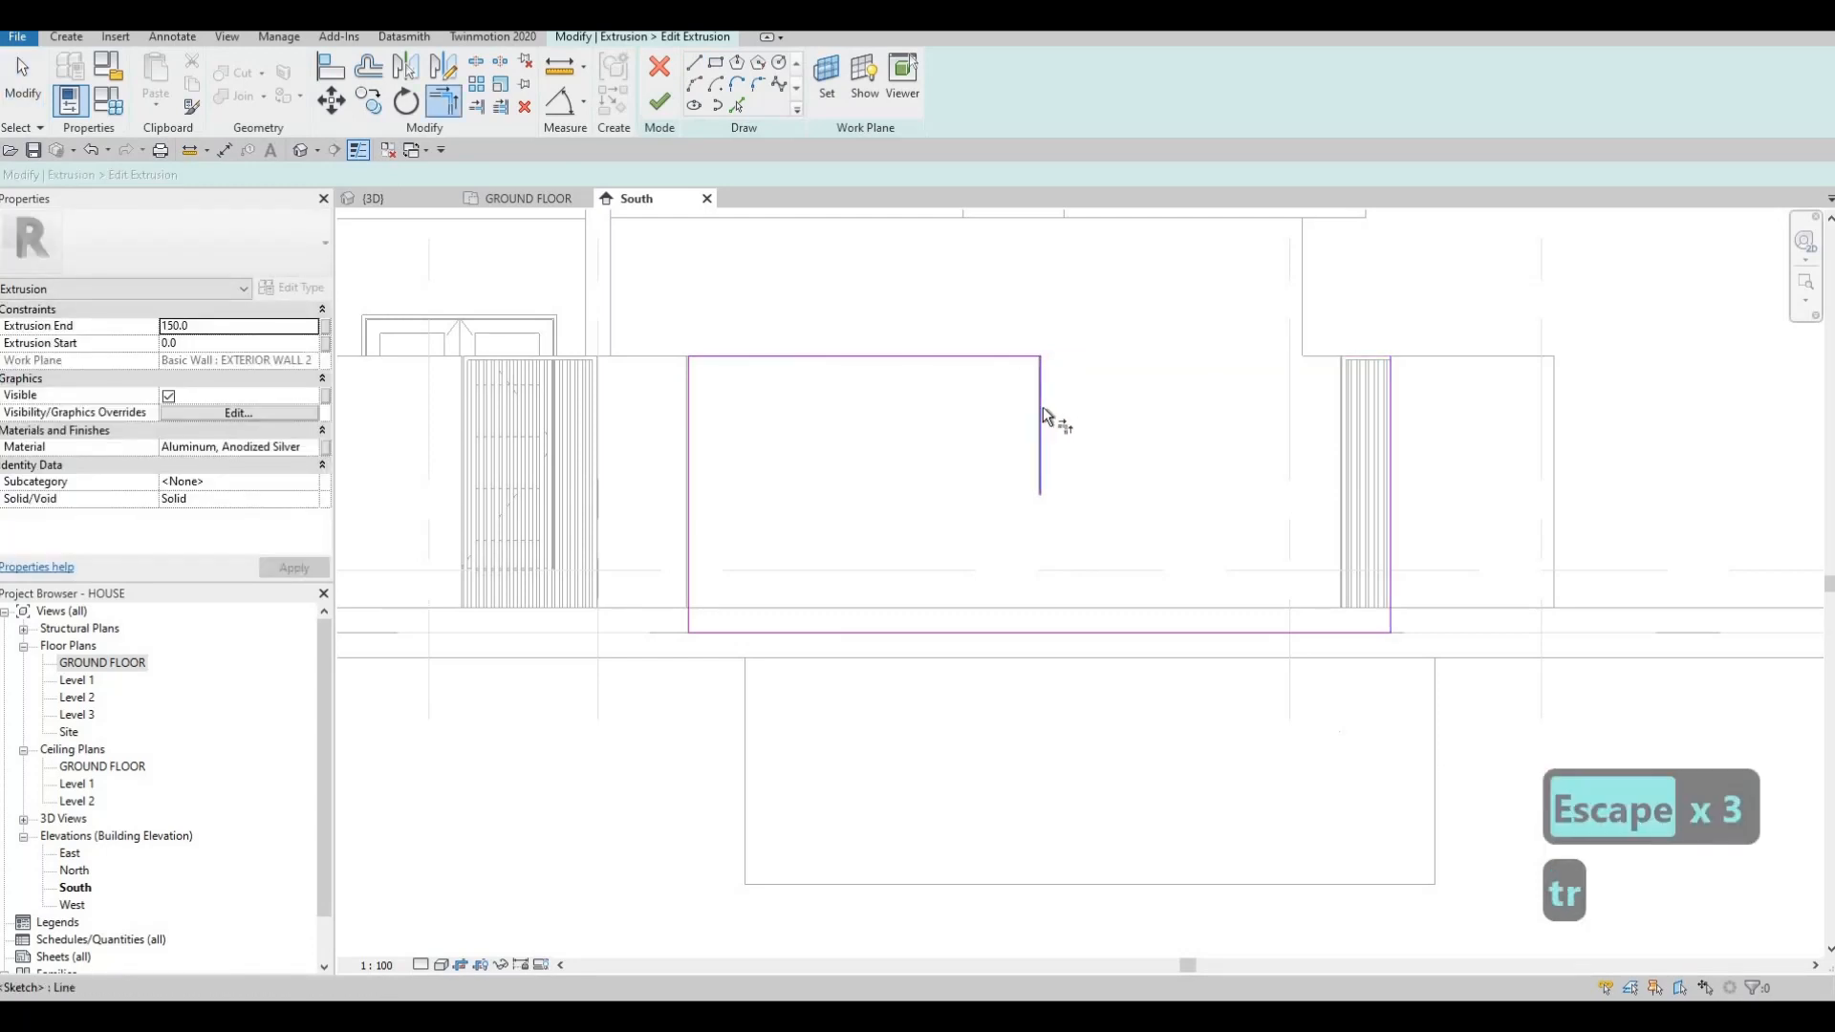
left_click(968, 633)
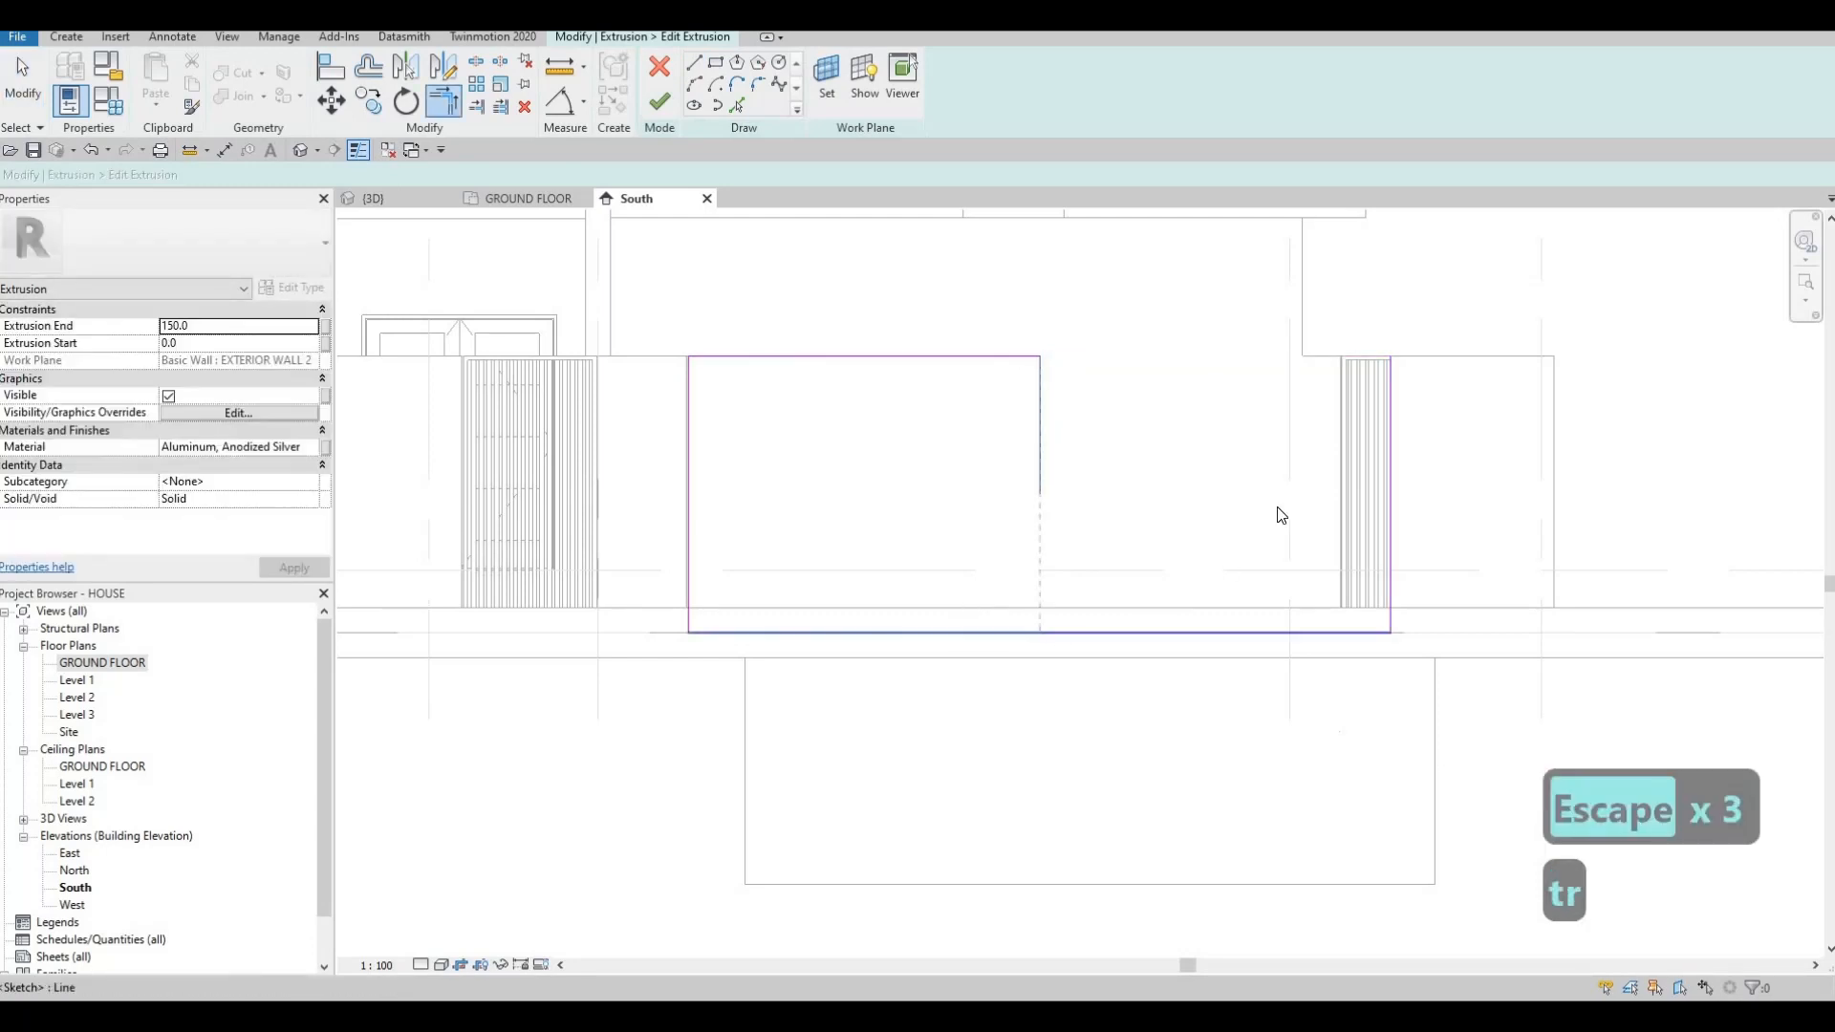
key("Escape")
key("Escape")
left_click(1389, 421)
key("Delete")
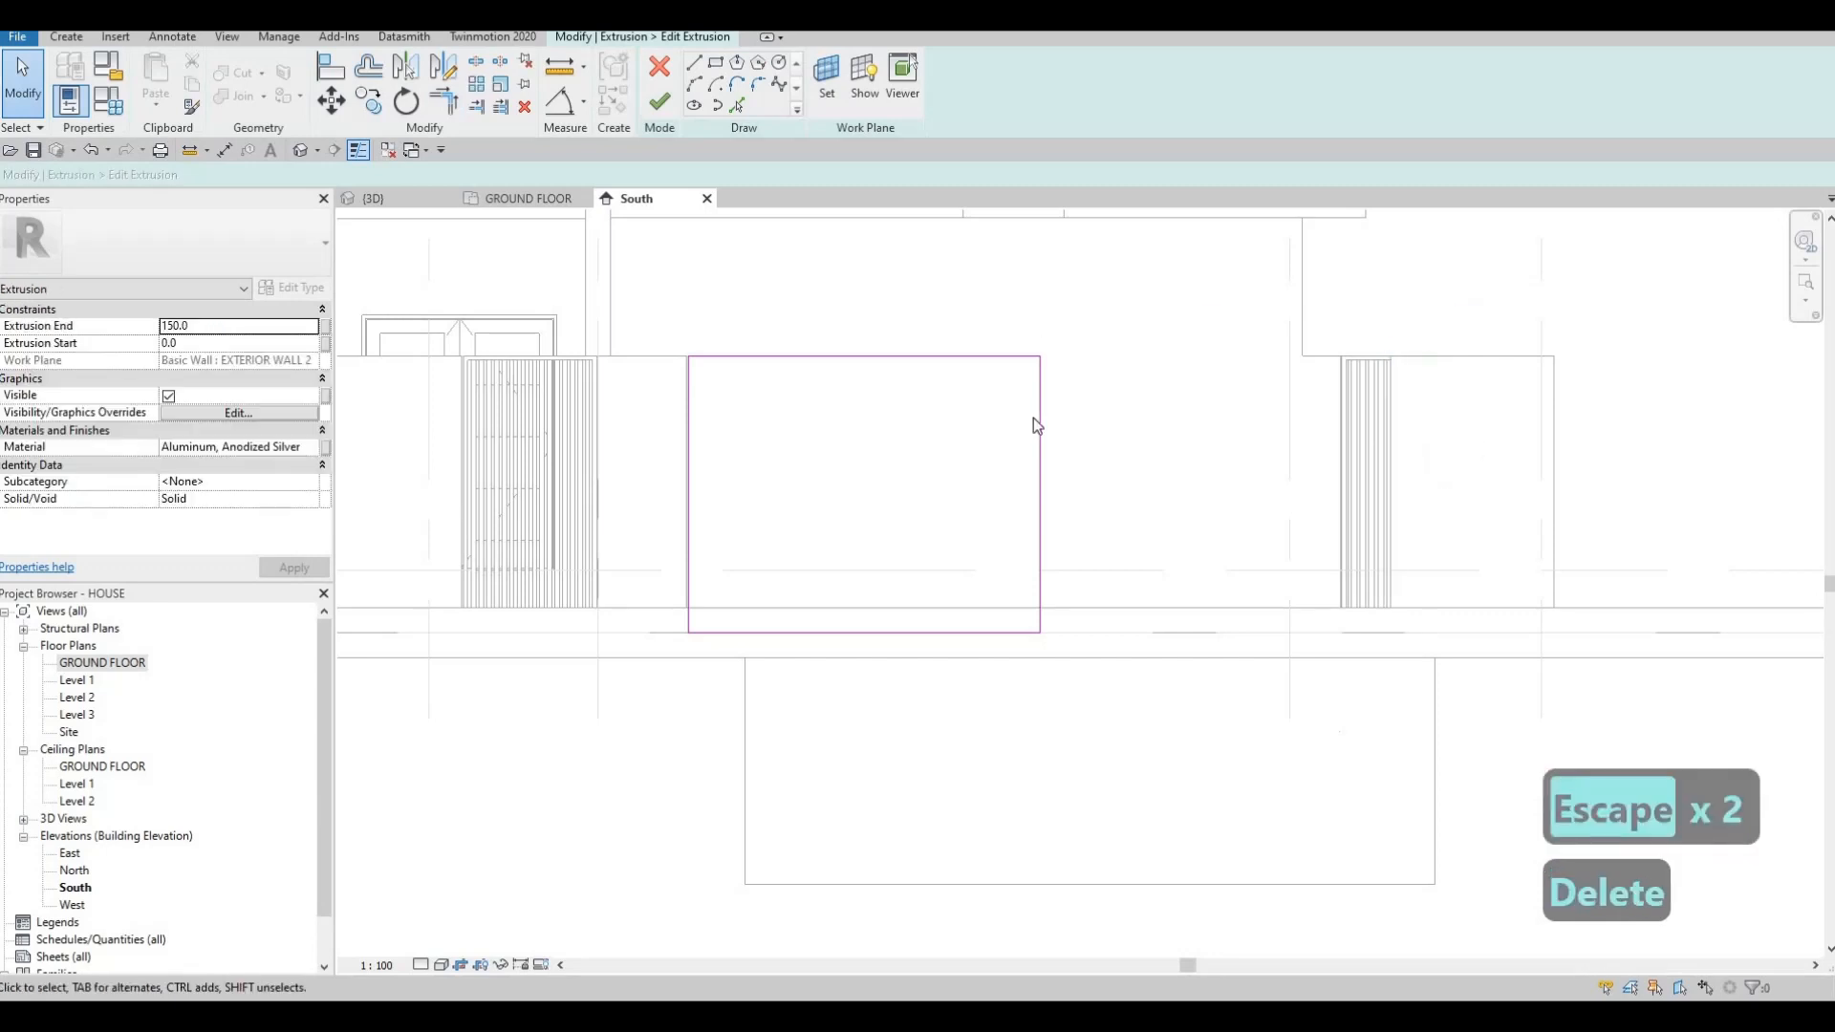
Nudge the half outline's right edge 40 mm inward to make the gate leaf 2750 mm wide.
left_click(1039, 413)
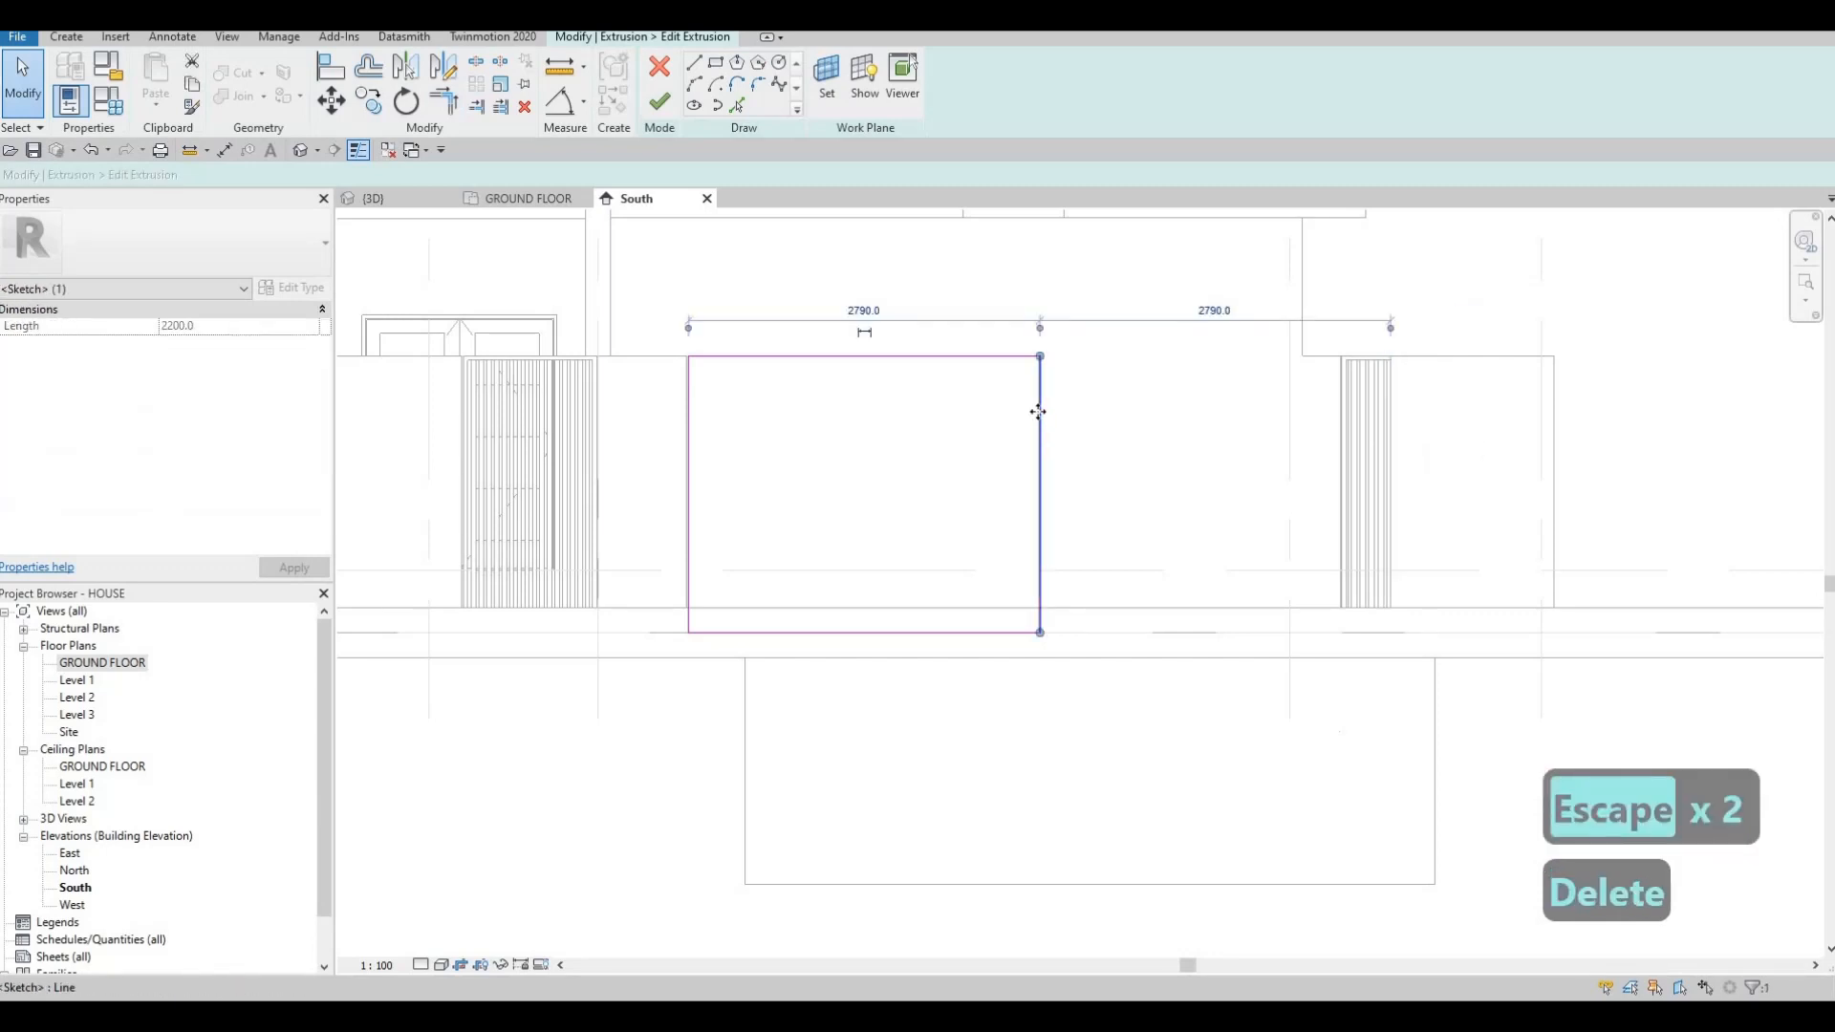
key("Left")
key("Left")
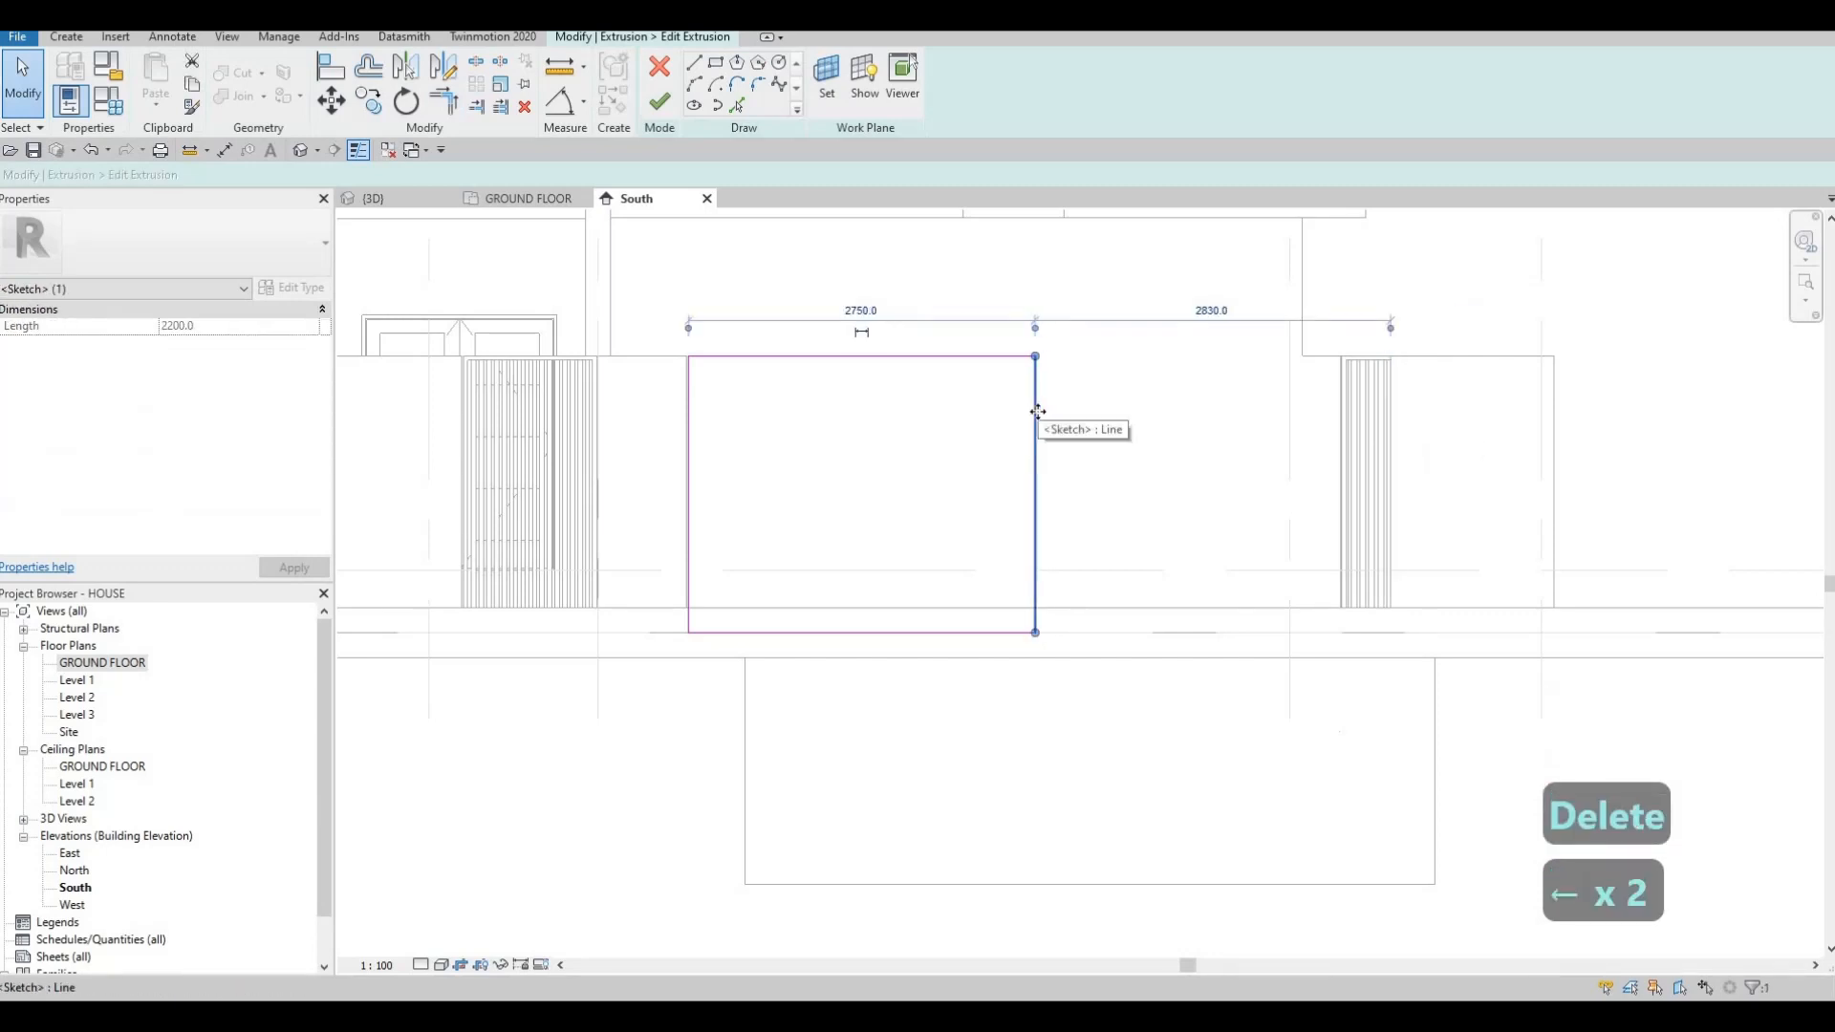
key("Escape")
key("Escape")
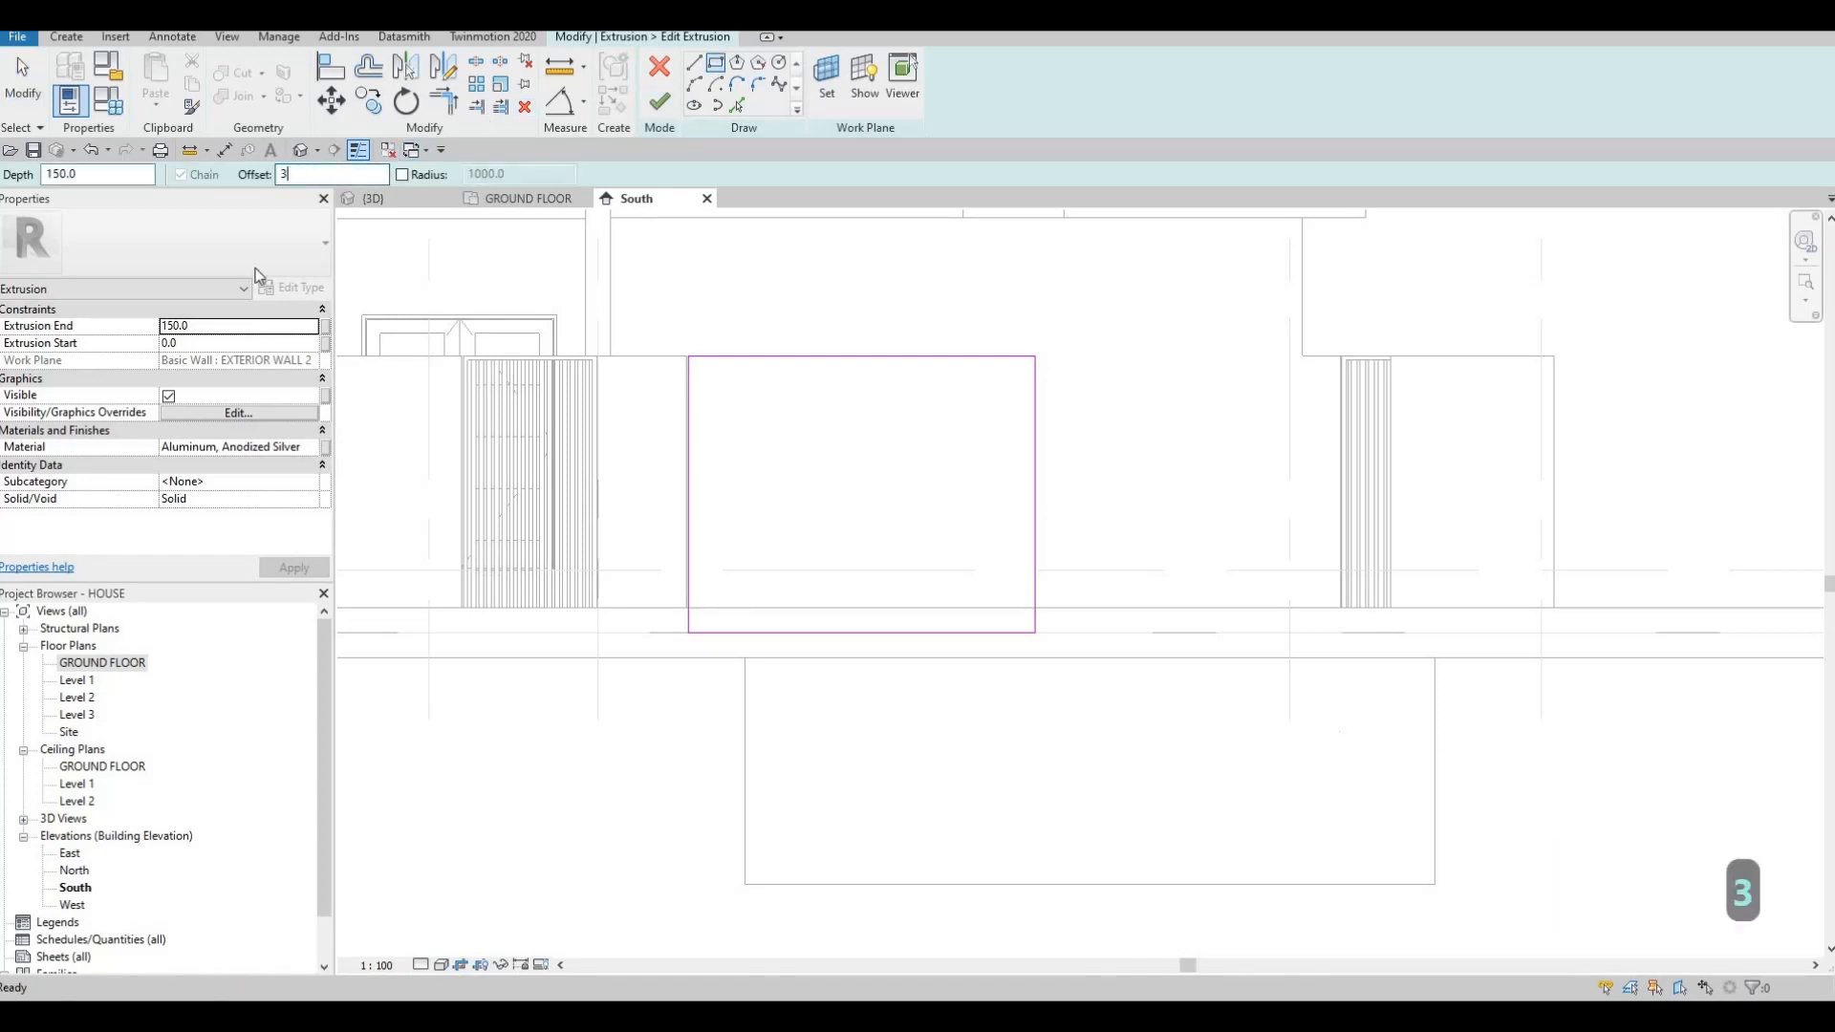
Sketch a rectangle inside the gate leaf outline with a 35 mm offset, from its top-left to its bottom-right corner.
left_click(688, 357)
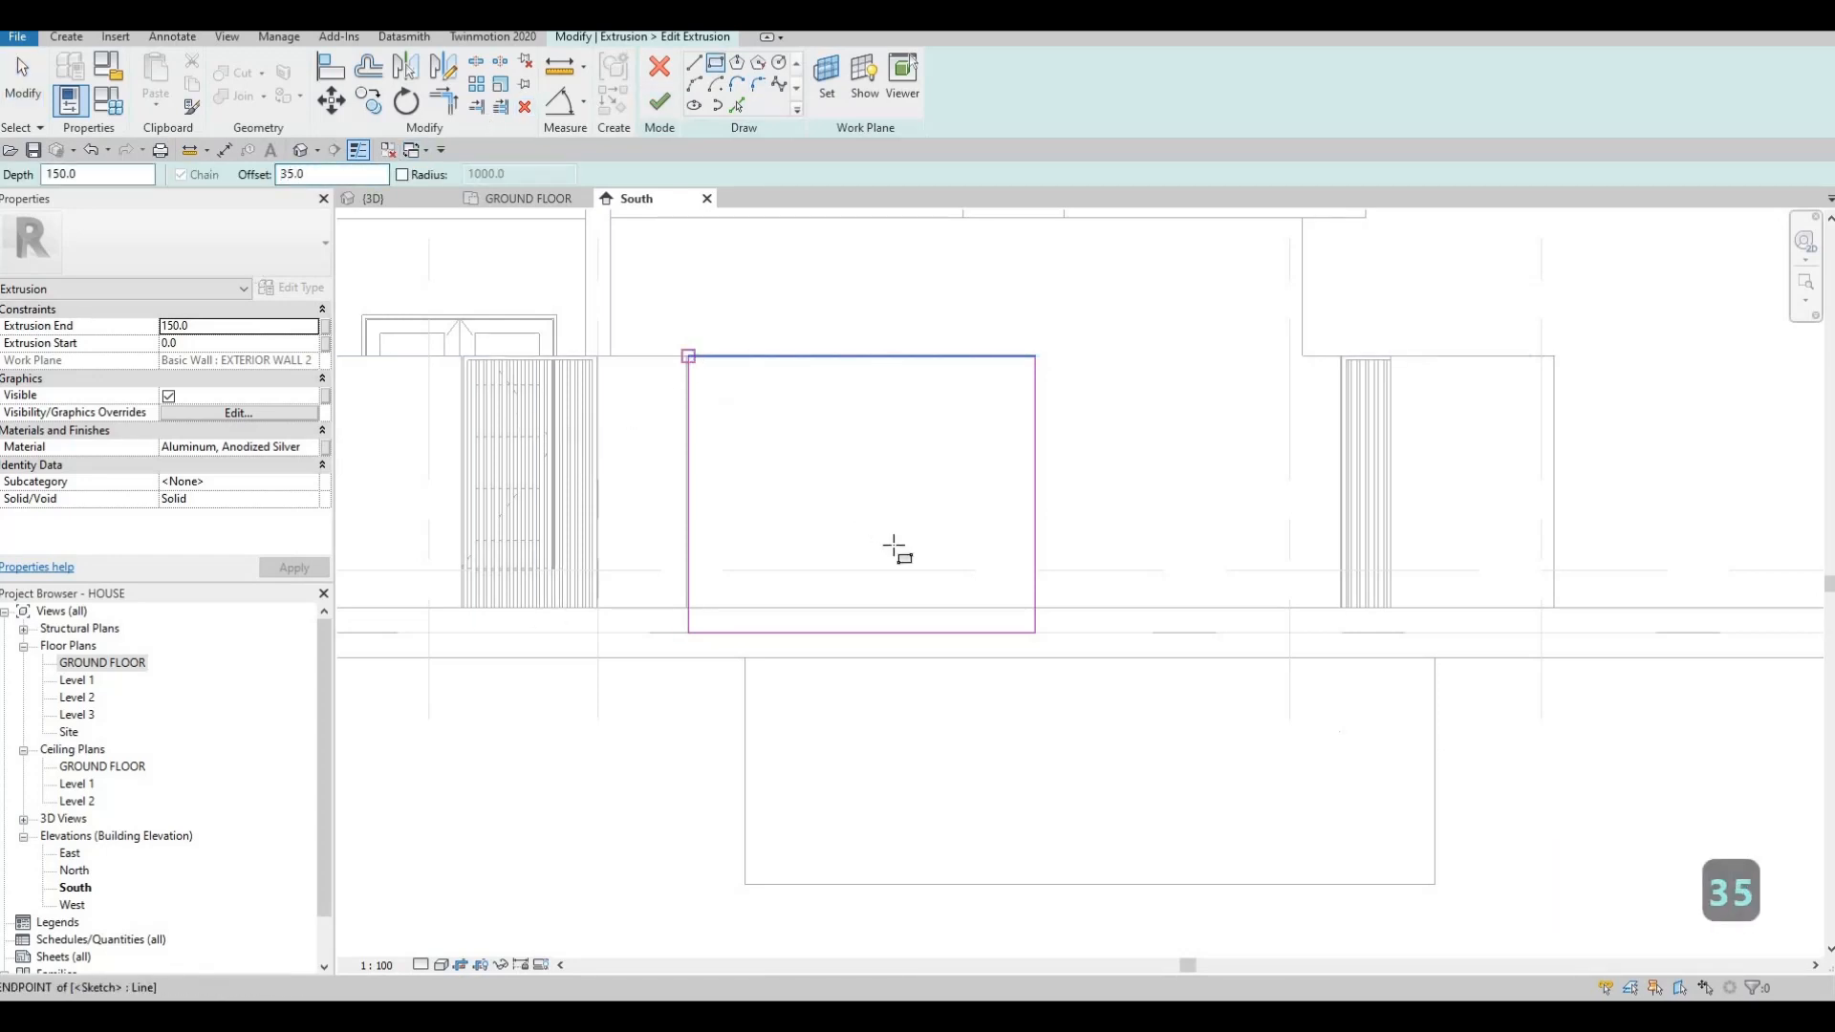
scroll(1028, 631, "up", 5)
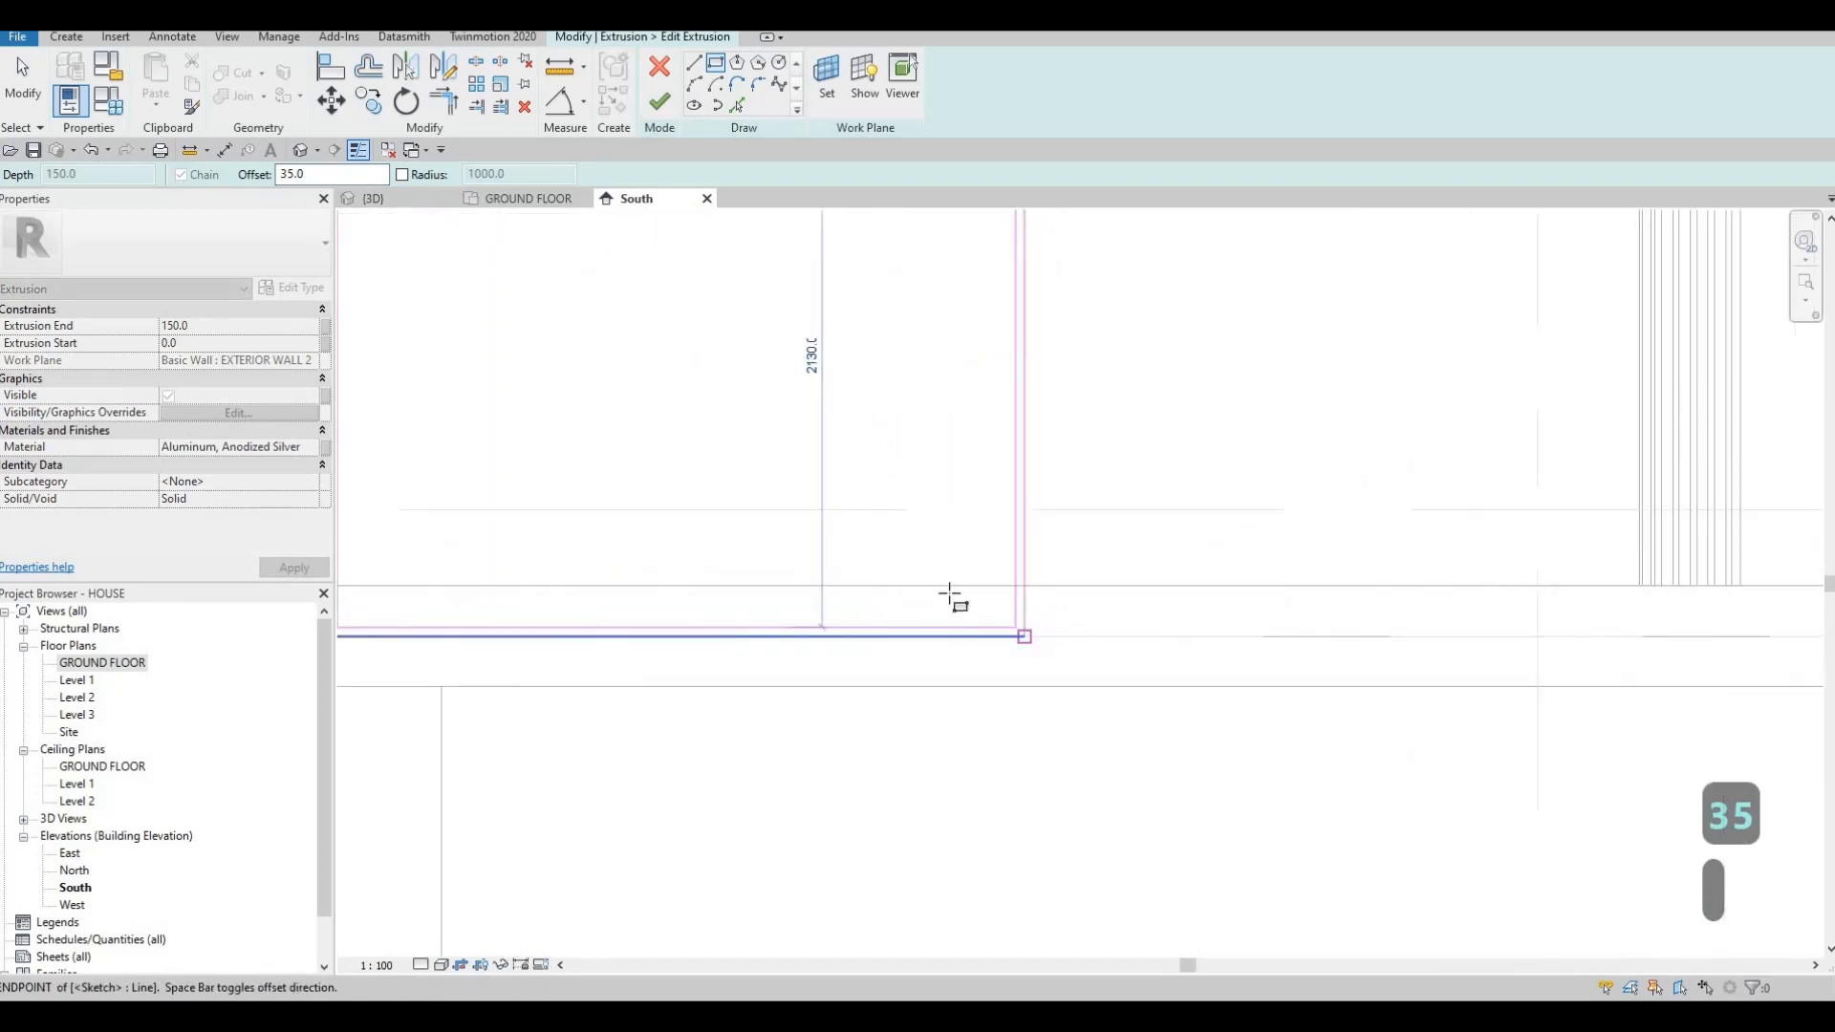
left_click(705, 576)
key("Escape")
scroll(697, 581, "down", 3)
key("Escape")
key("Escape")
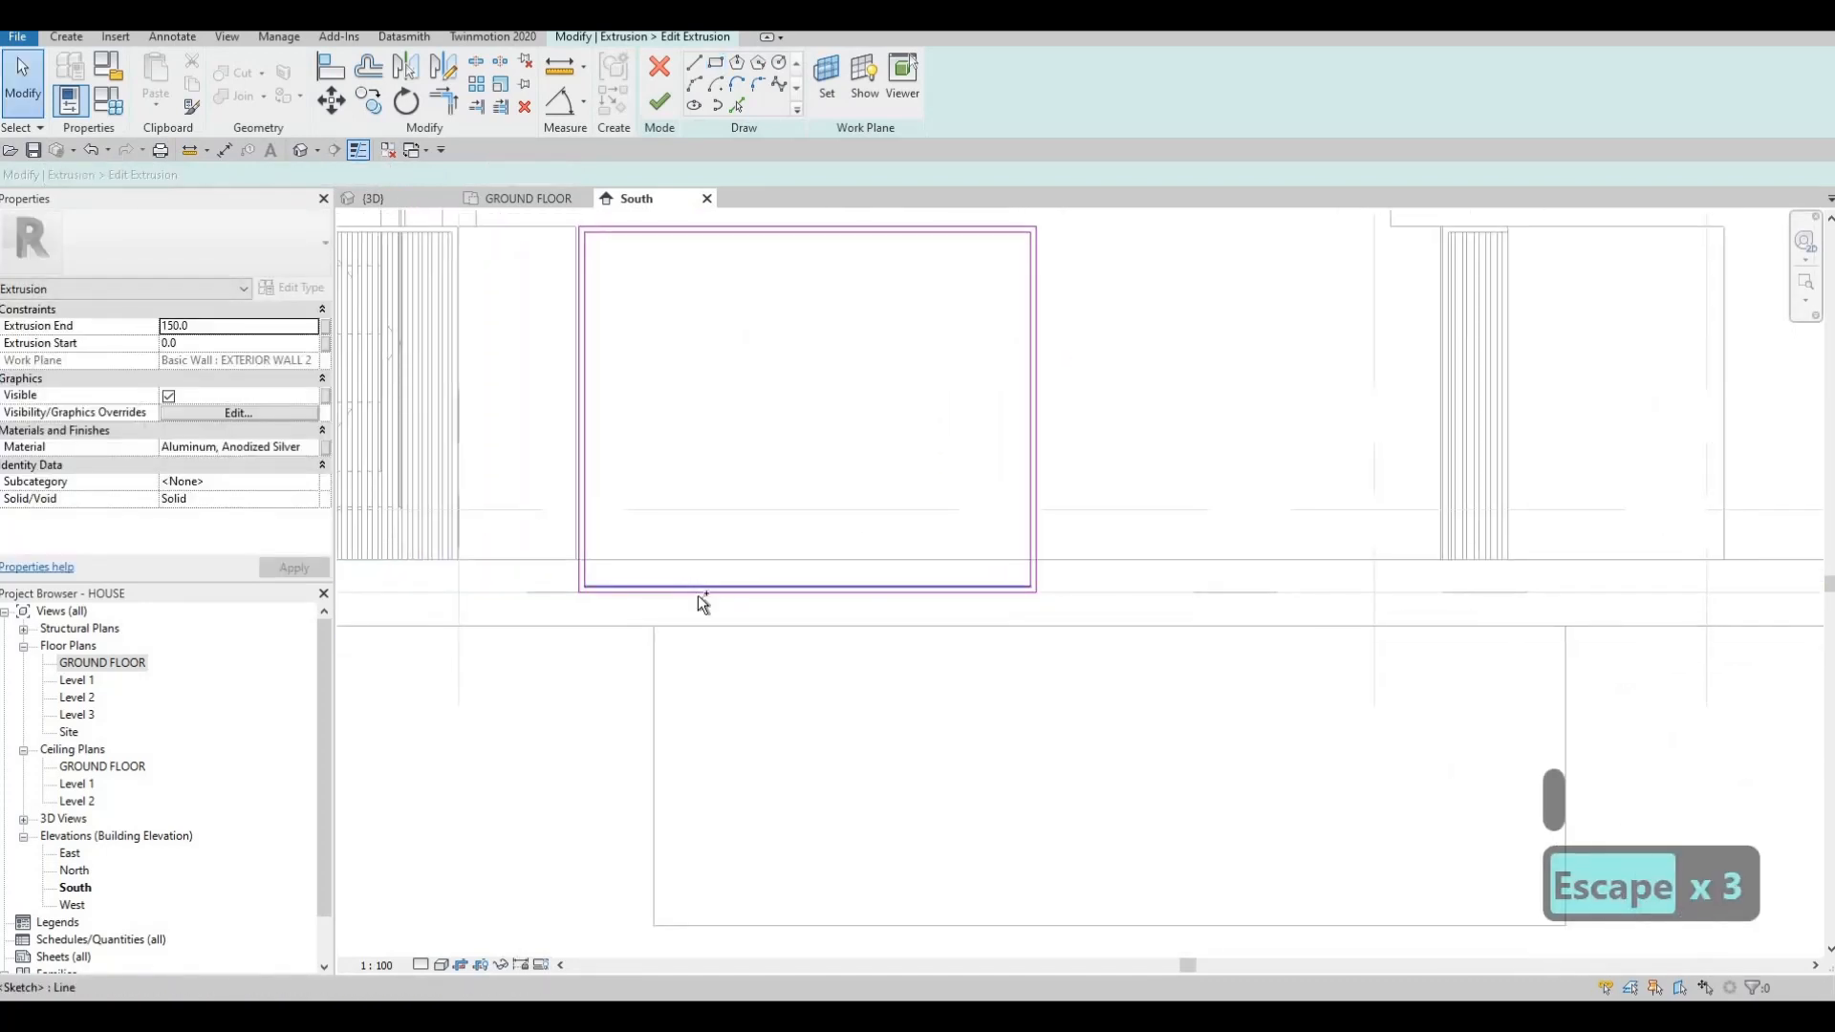
Nudge the bottom edges of both the outer and inner rectangles slightly upward together to clear the ground.
left_click(698, 592, "ctrl")
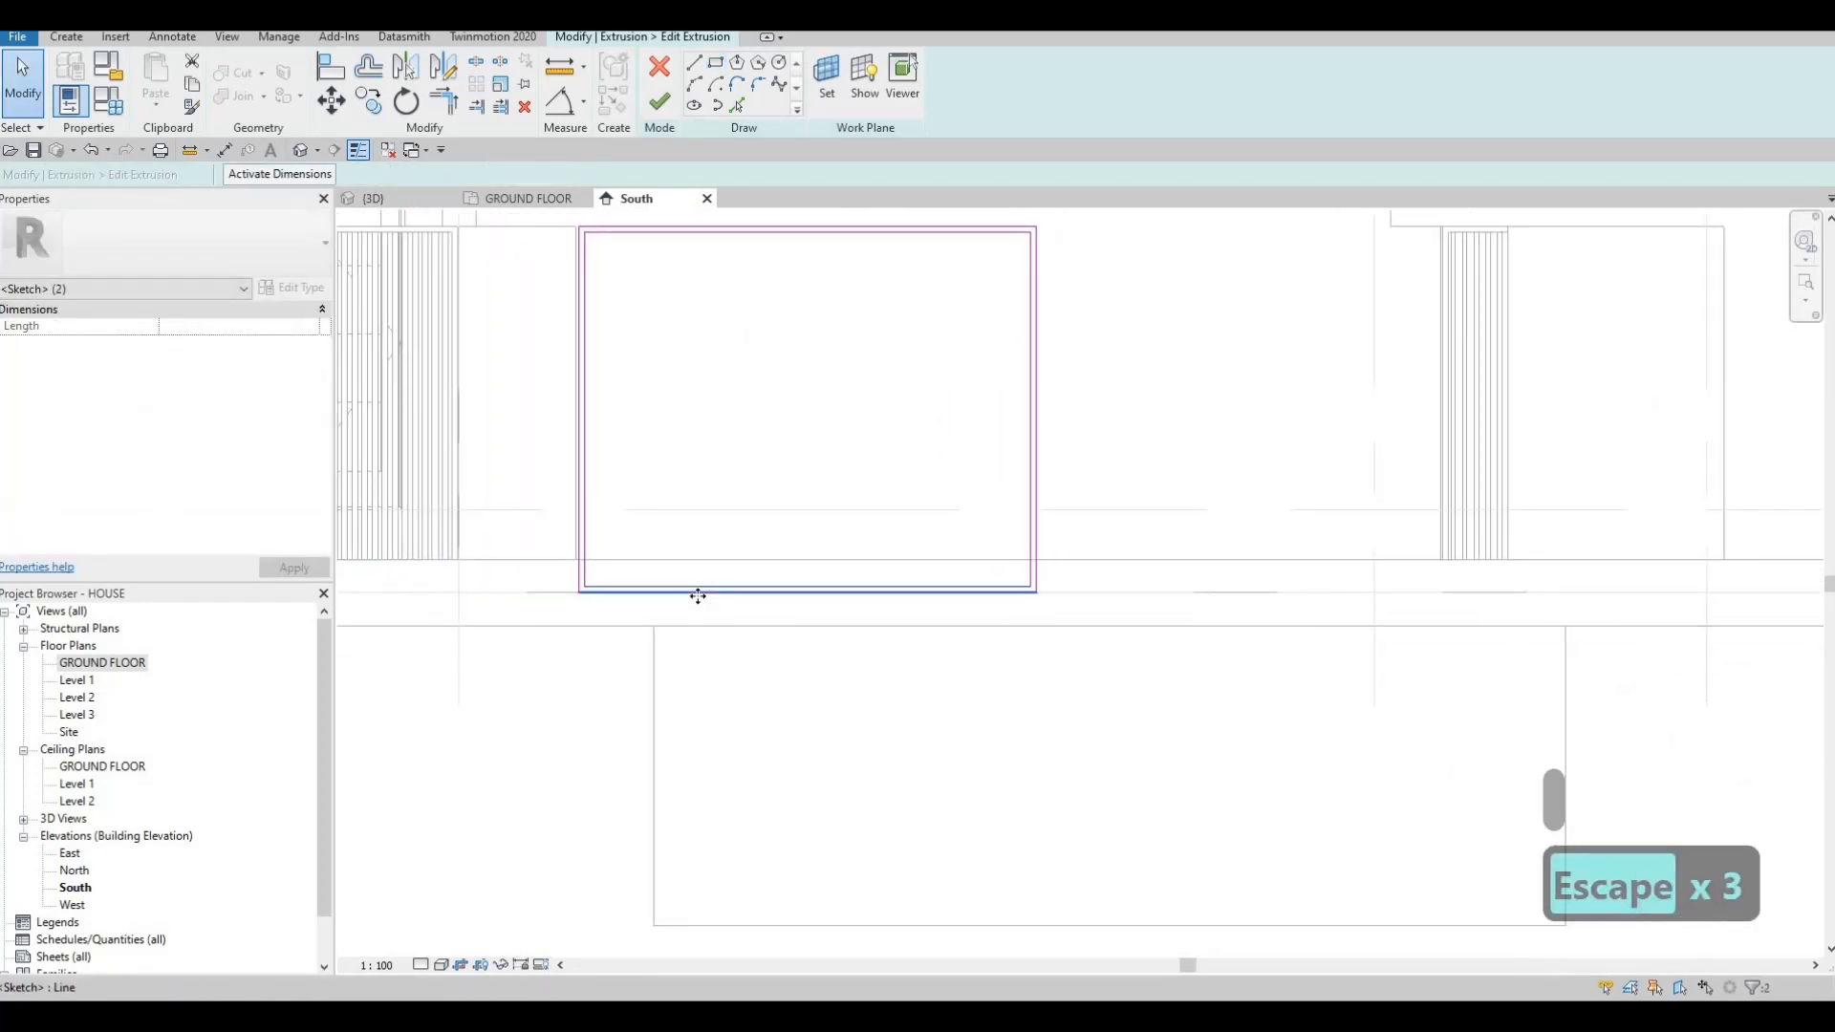
key("Up")
key("Up")
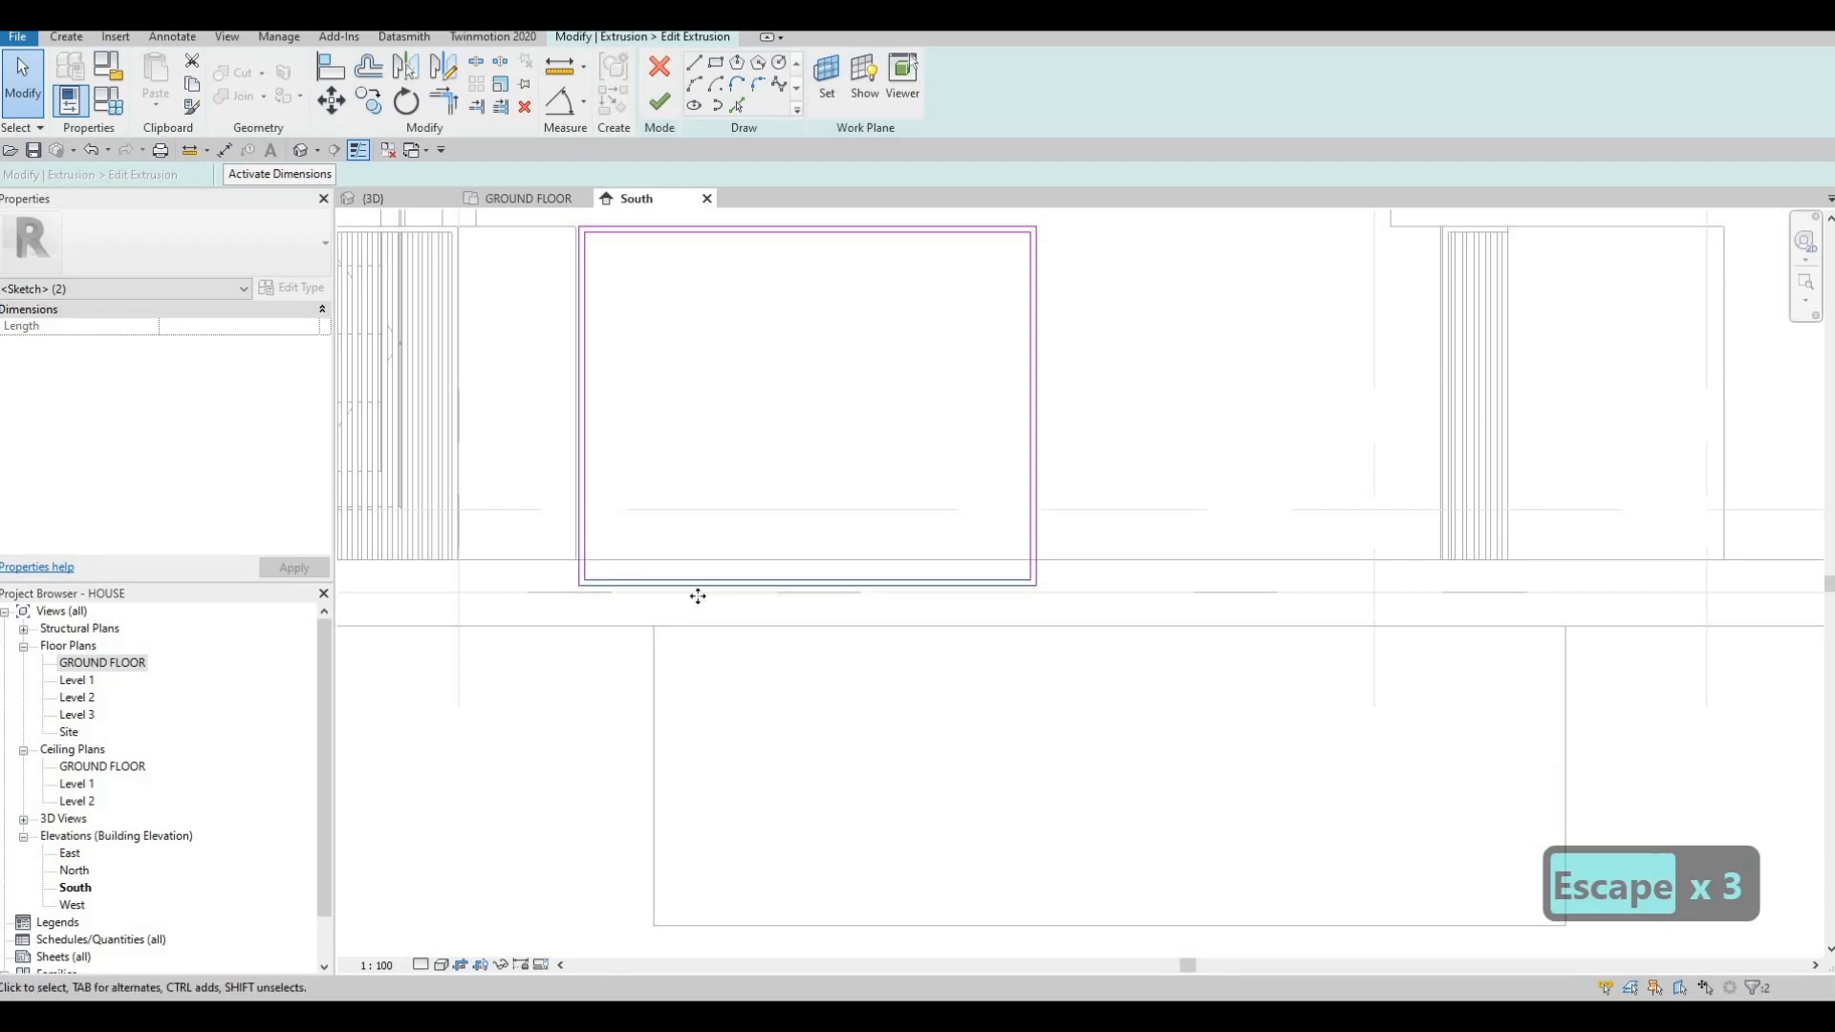
scroll(545, 581, "up", 3)
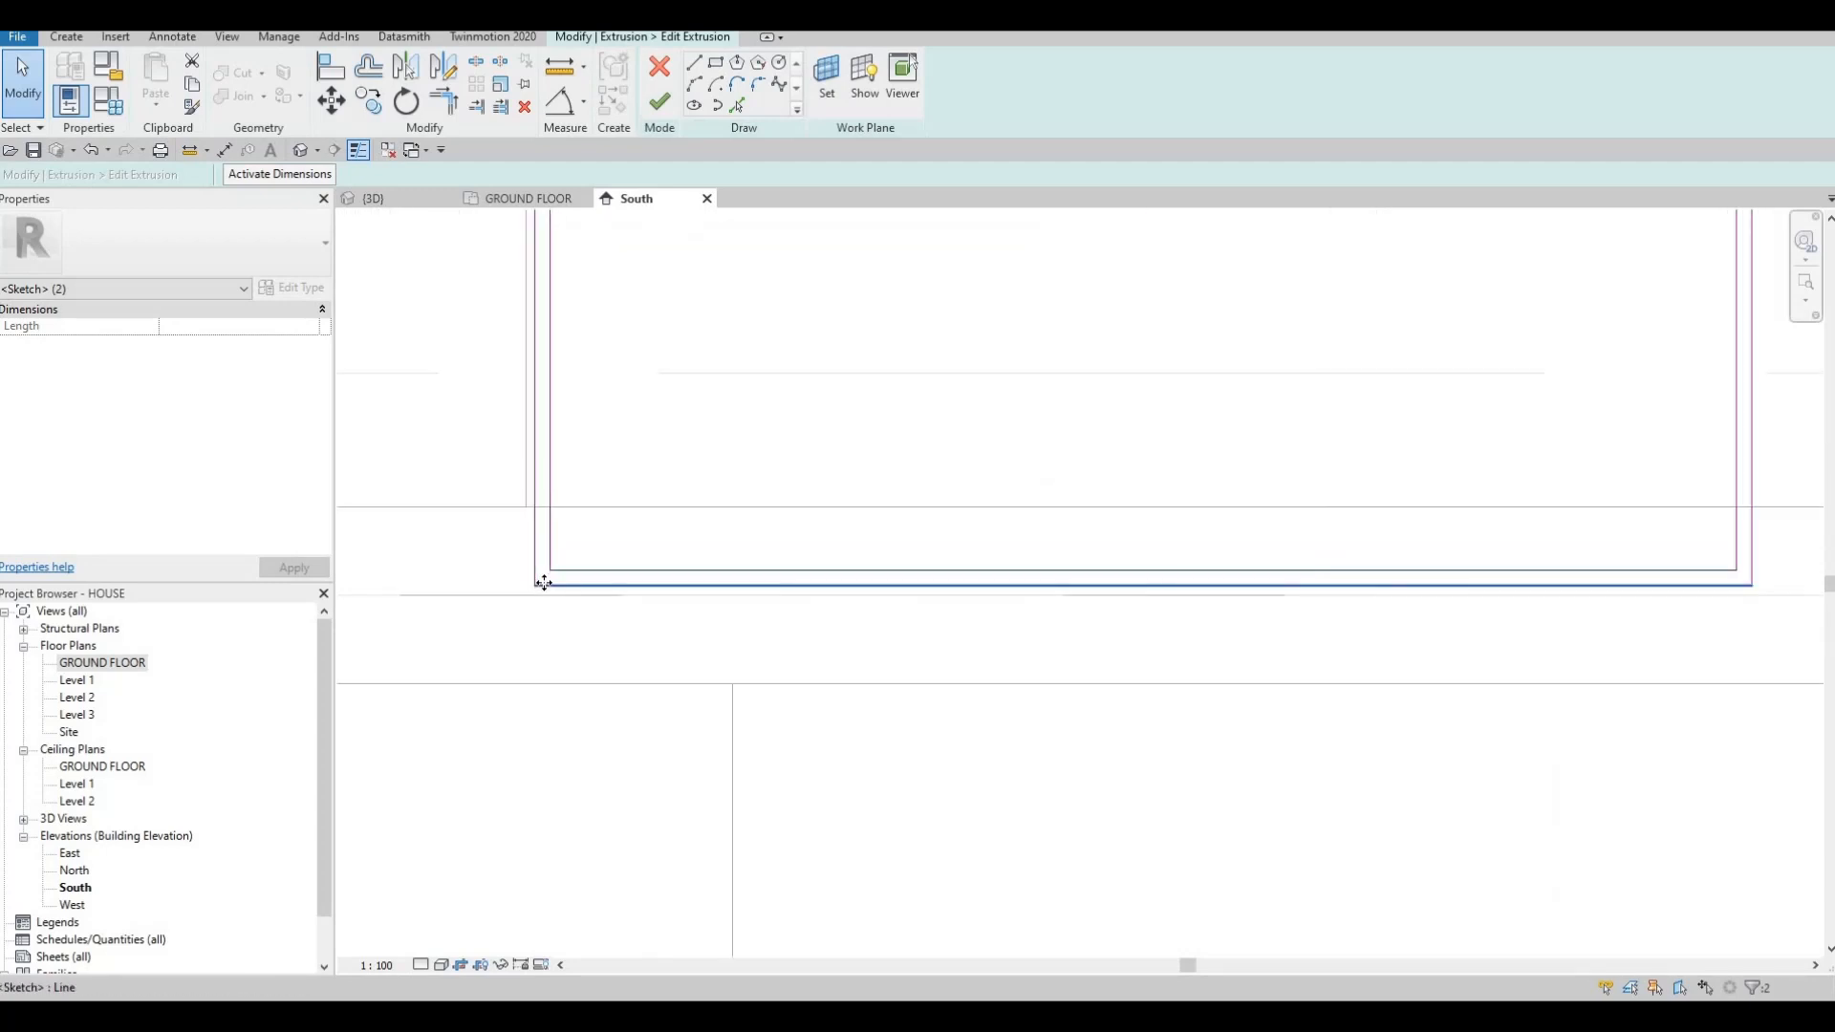
key("Down")
key("Up")
key("Down")
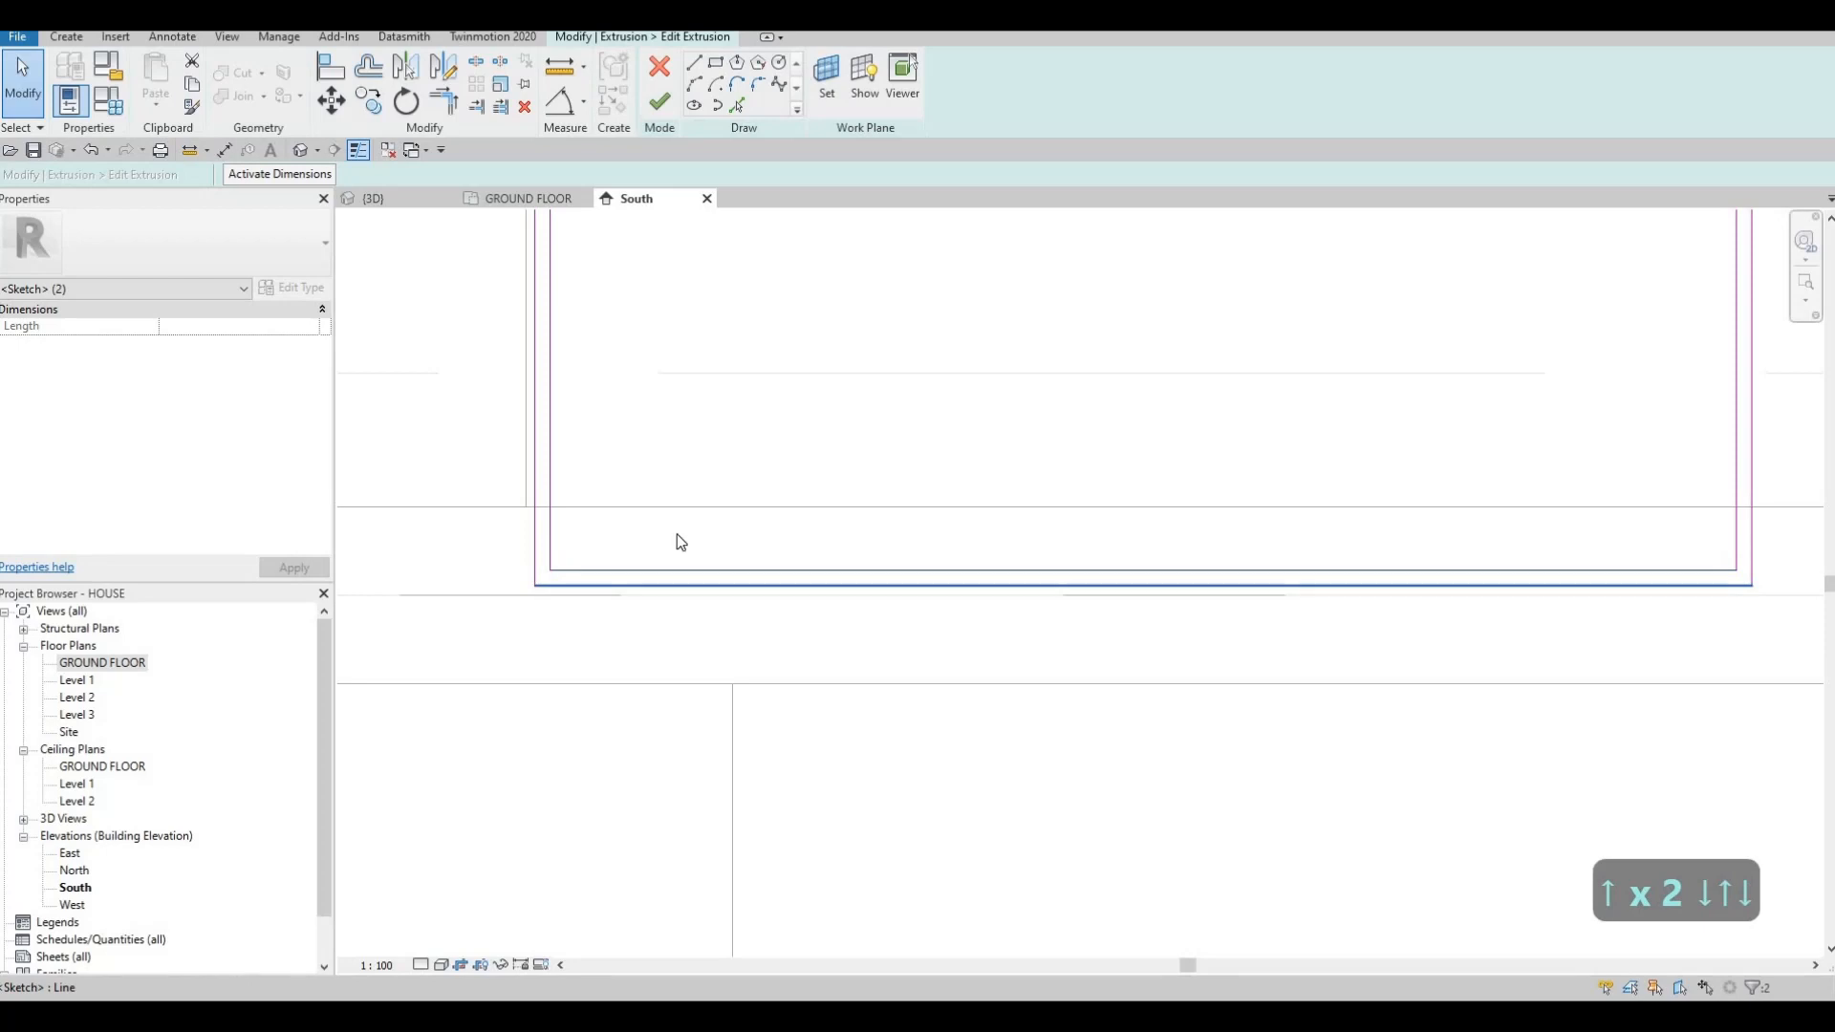
Clear the selection of the sketch lines and finish the edited profile of the rectangular gate frame extrusion.
middle_click_drag(774, 471, 690, 516)
scroll(690, 517, "down", 4)
middle_click_drag(805, 358, 811, 374)
key("Escape")
scroll(803, 295, "up", 1)
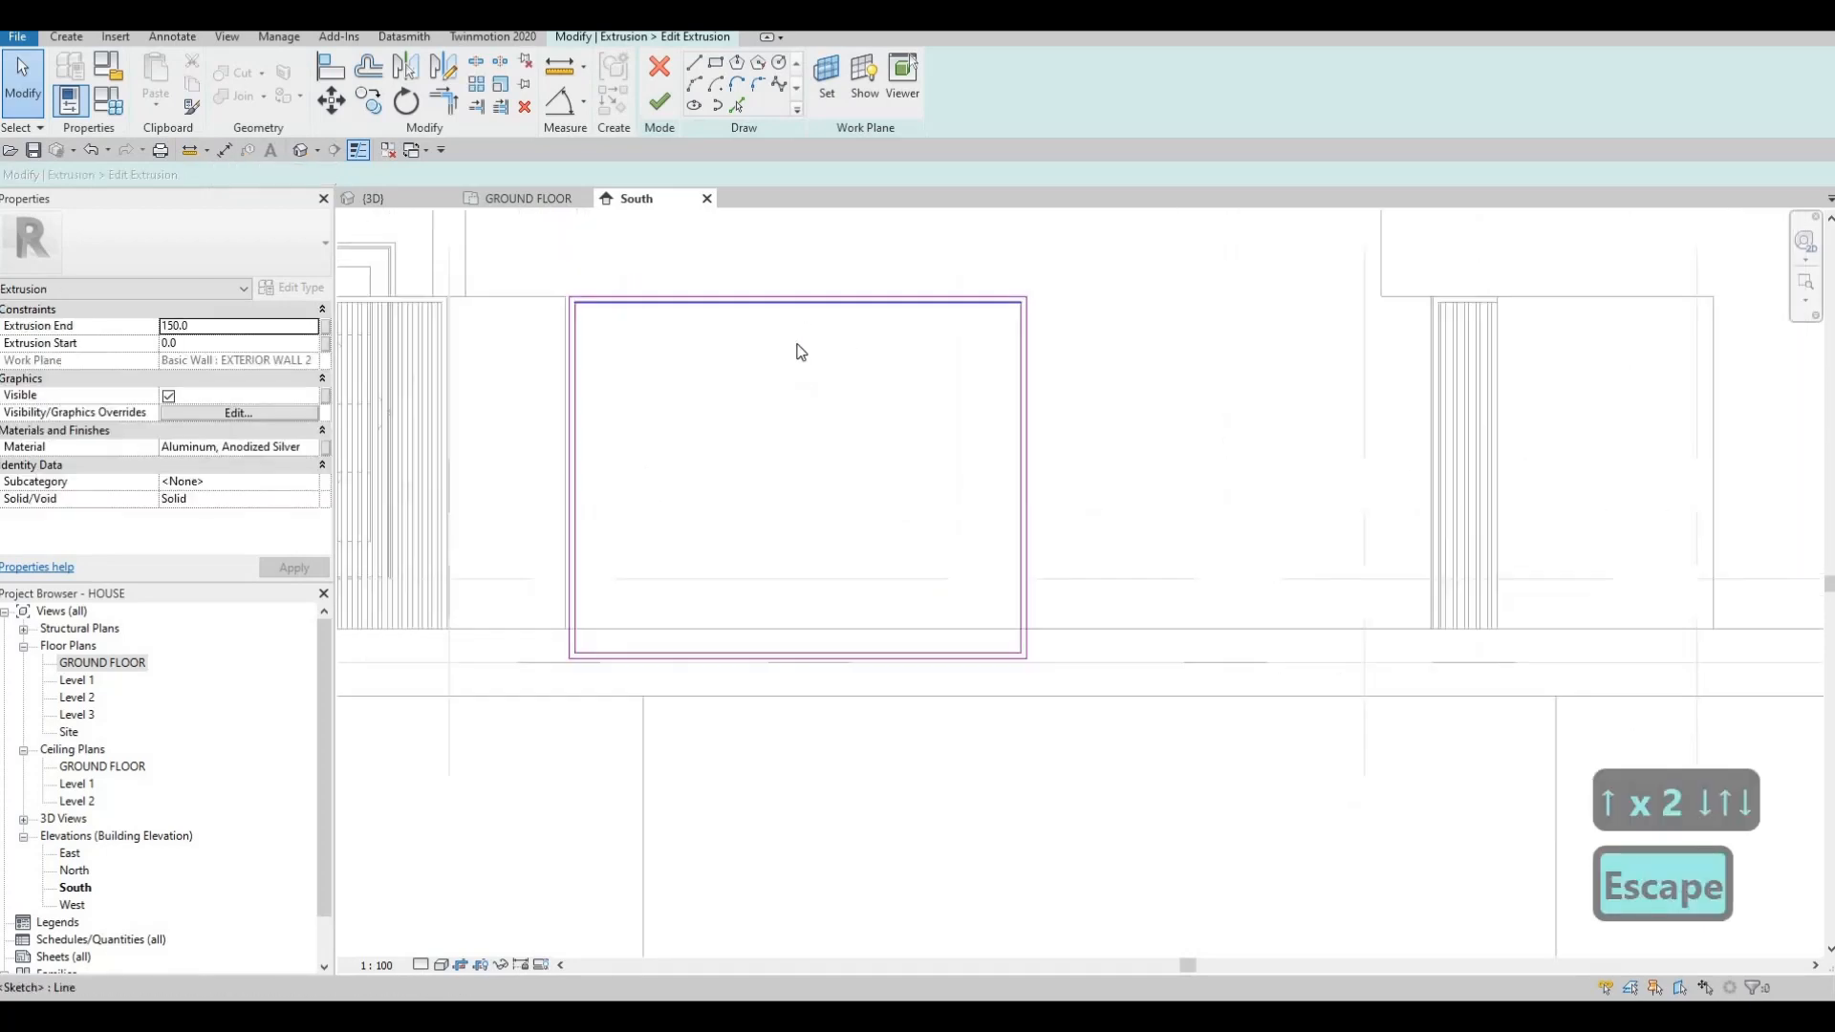
middle_click_drag(801, 284, 801, 306)
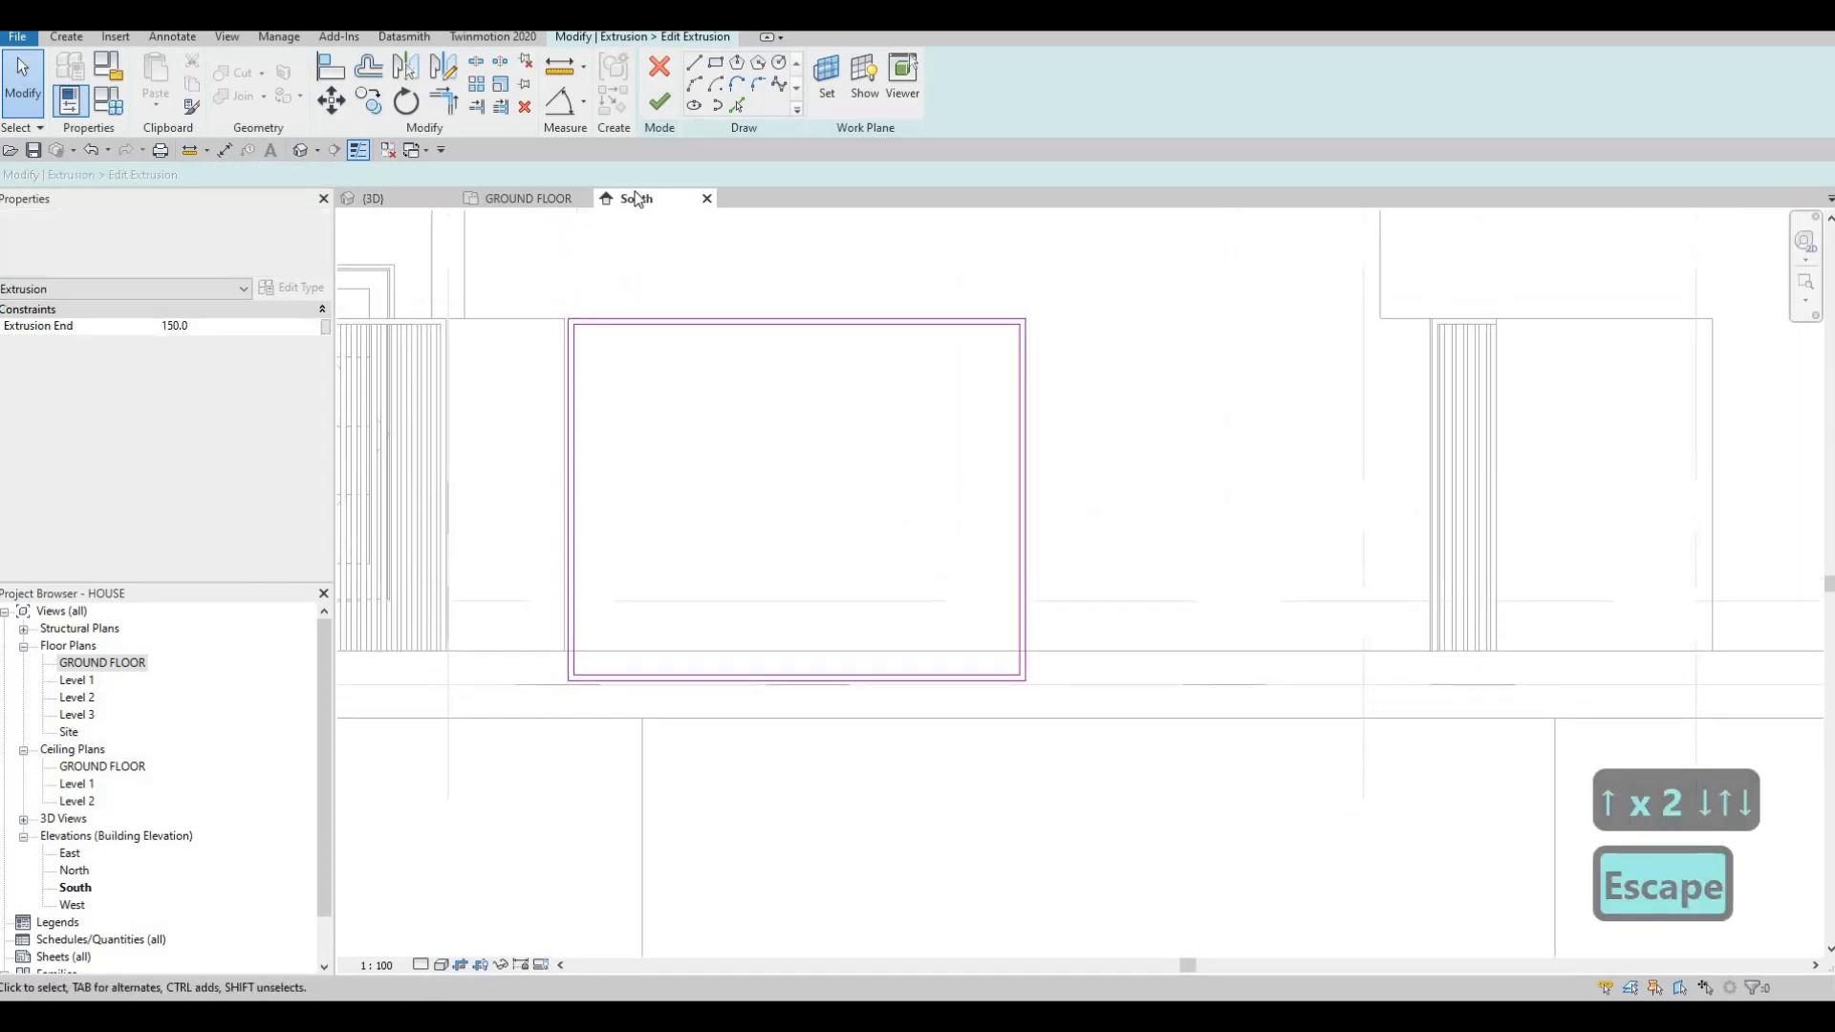
left_click(657, 102)
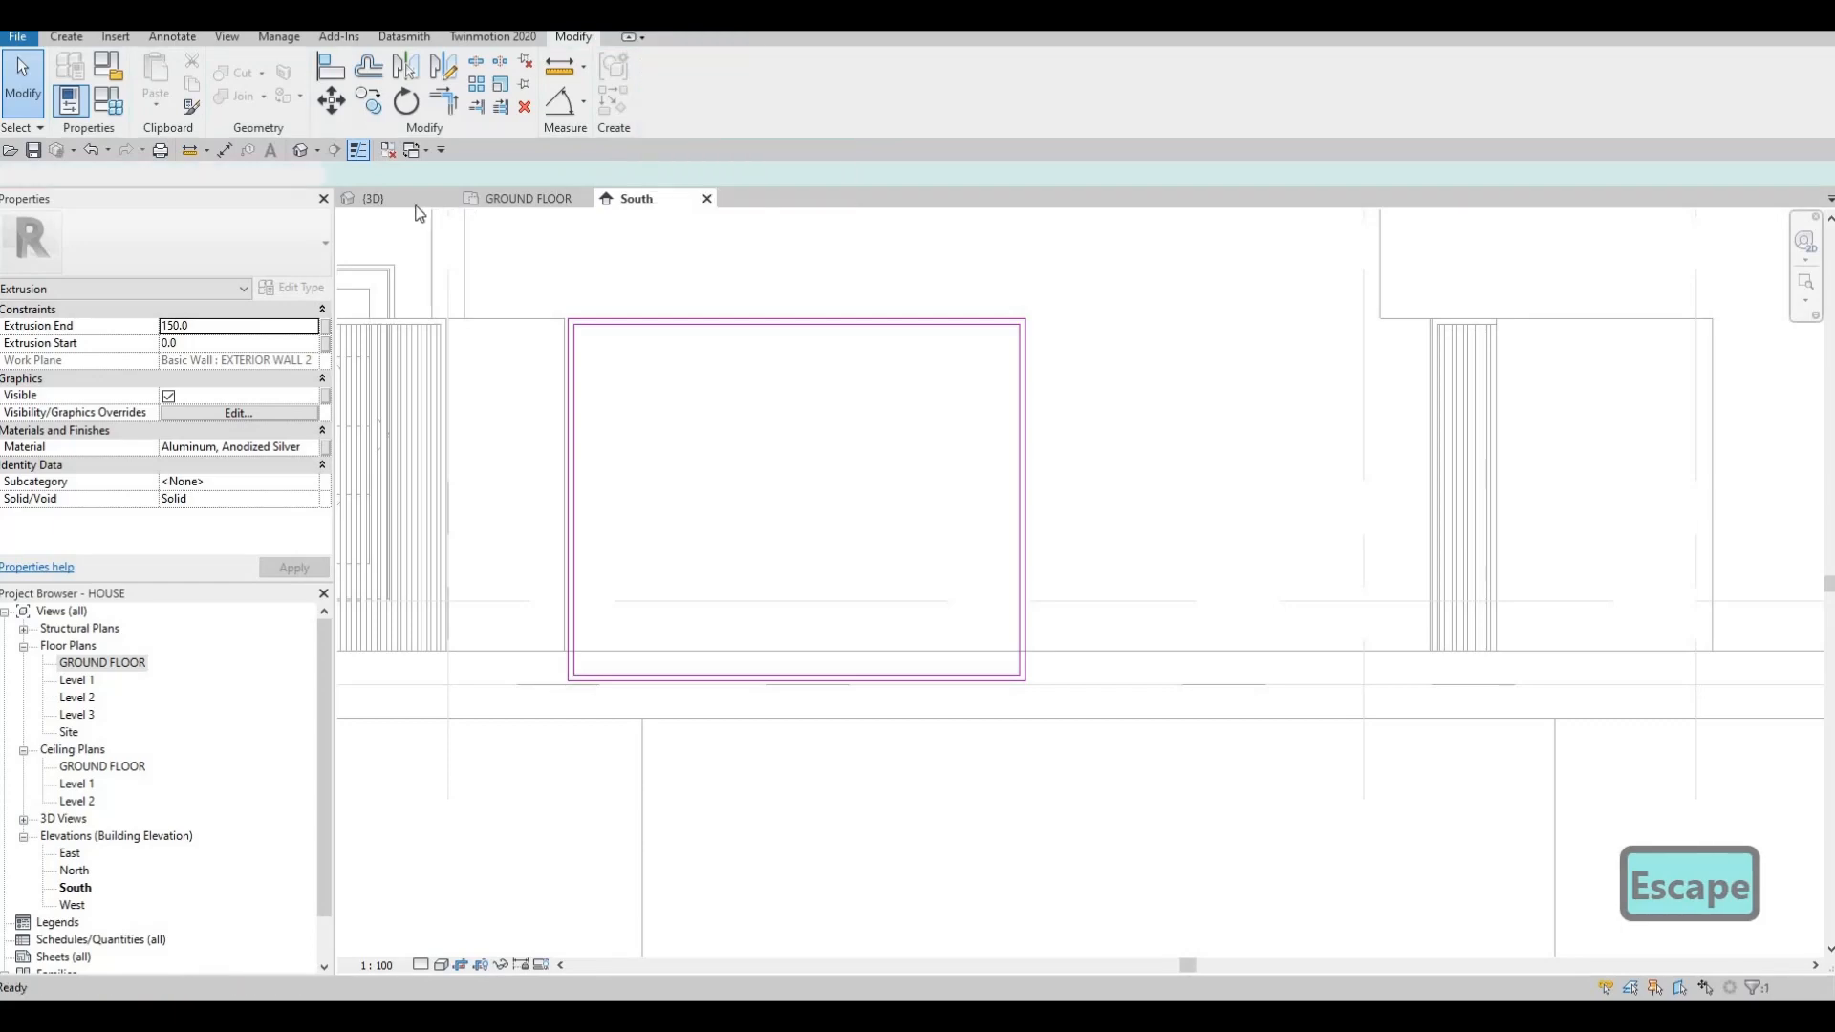
In the 3D view, align the inner face of the new gate frame with the matching face of the existing slatted gate.
left_click(382, 197)
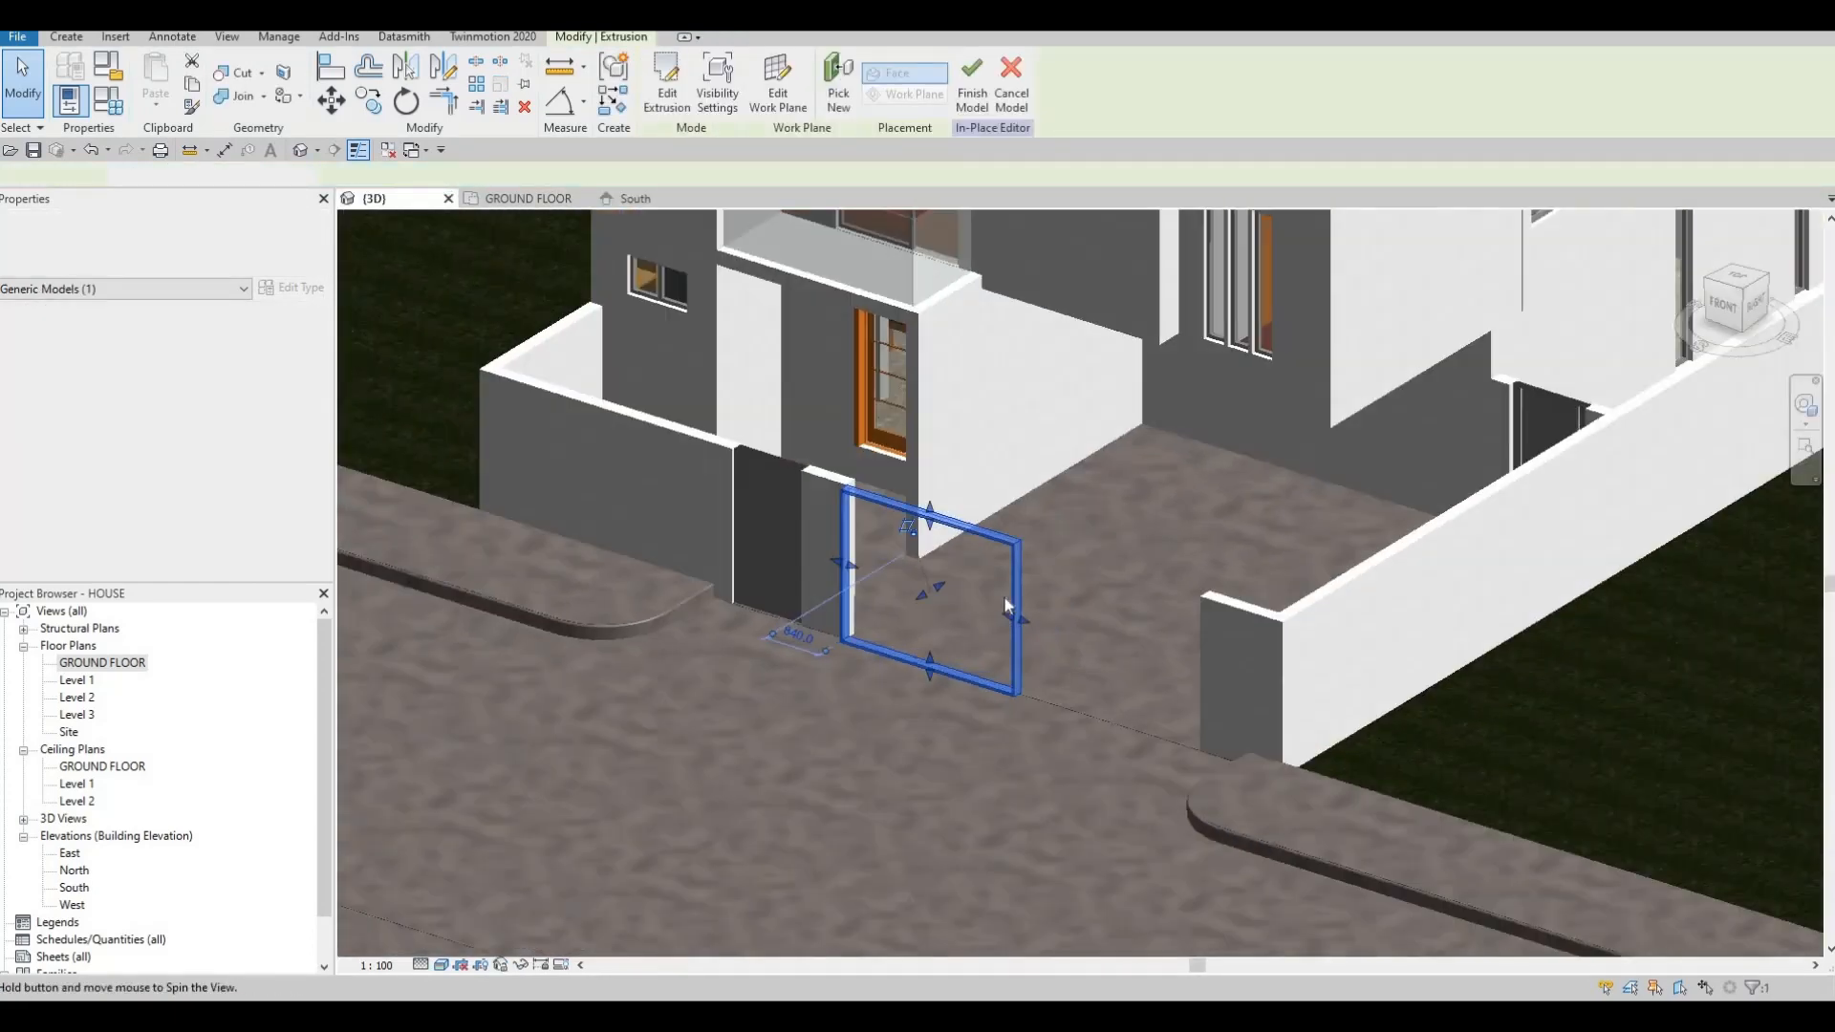
middle_click_drag(1006, 606, 966, 442, "shift")
scroll(849, 495, "up", 3)
middle_click_drag(893, 497, 809, 631, "shift")
middle_click_drag(848, 527, 815, 615)
key("a")
key("l")
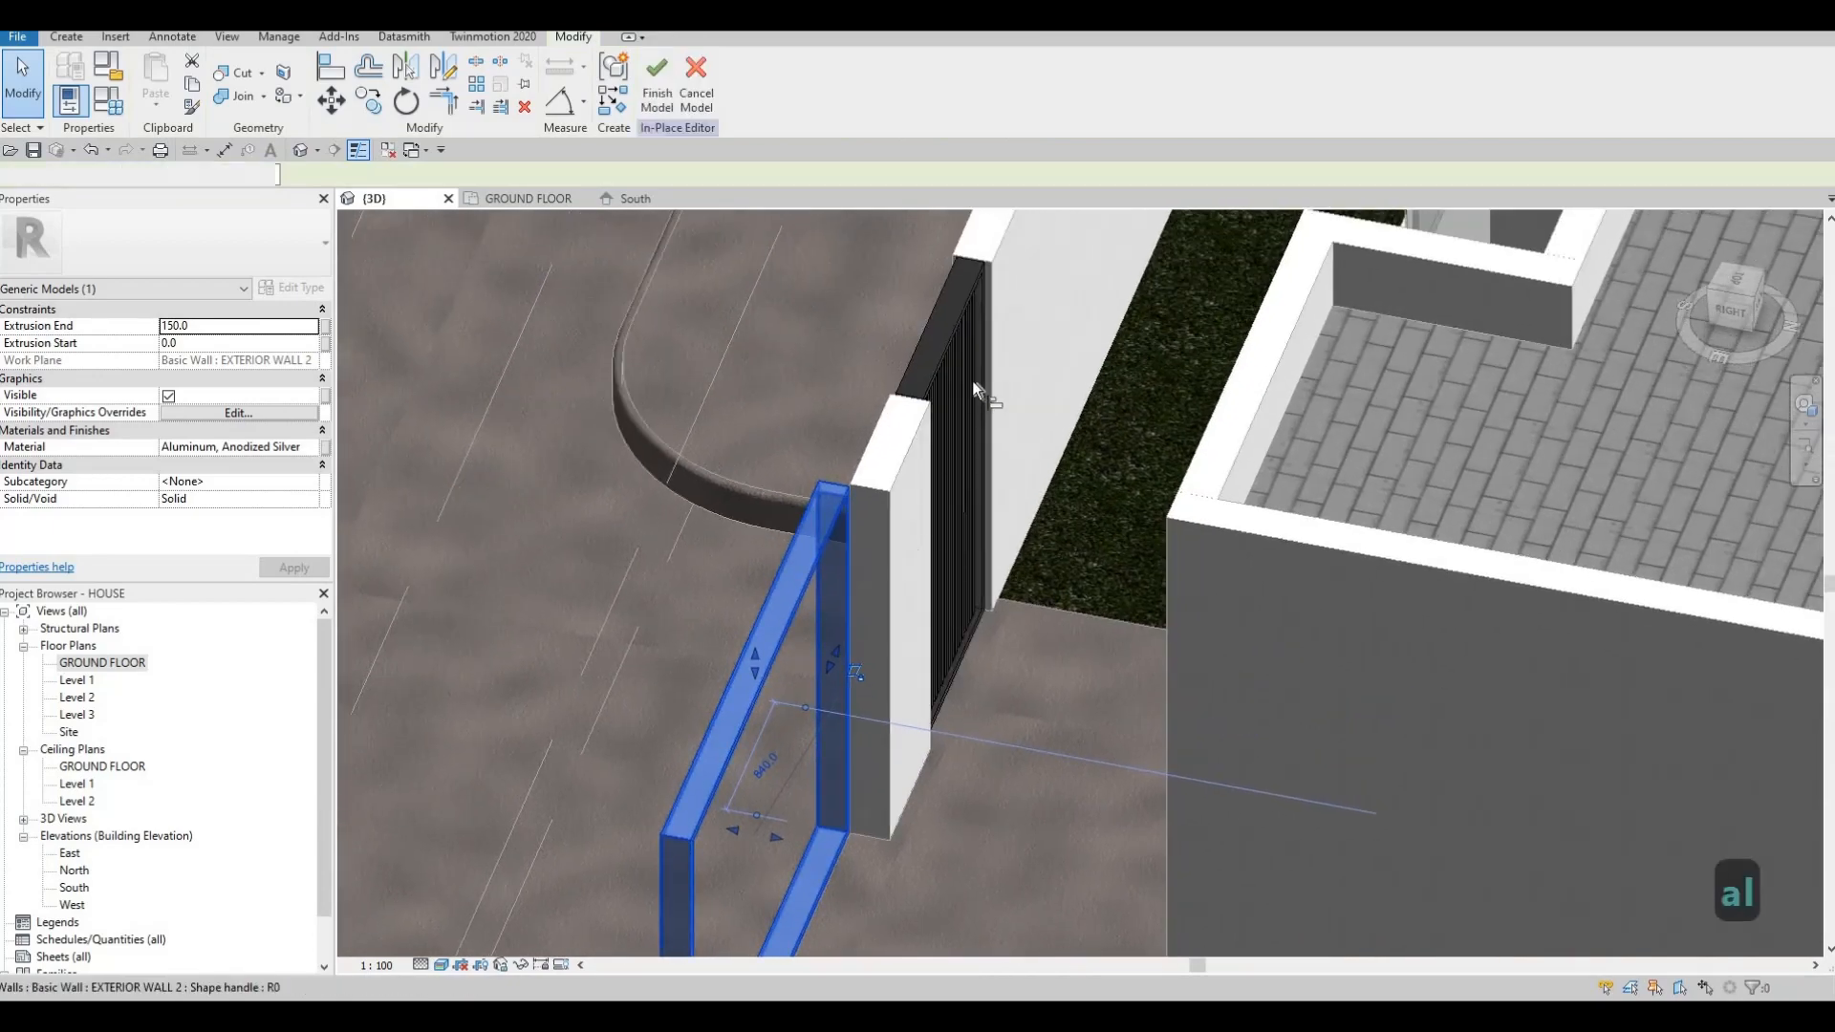
scroll(956, 425, "up", 2)
left_click(965, 249)
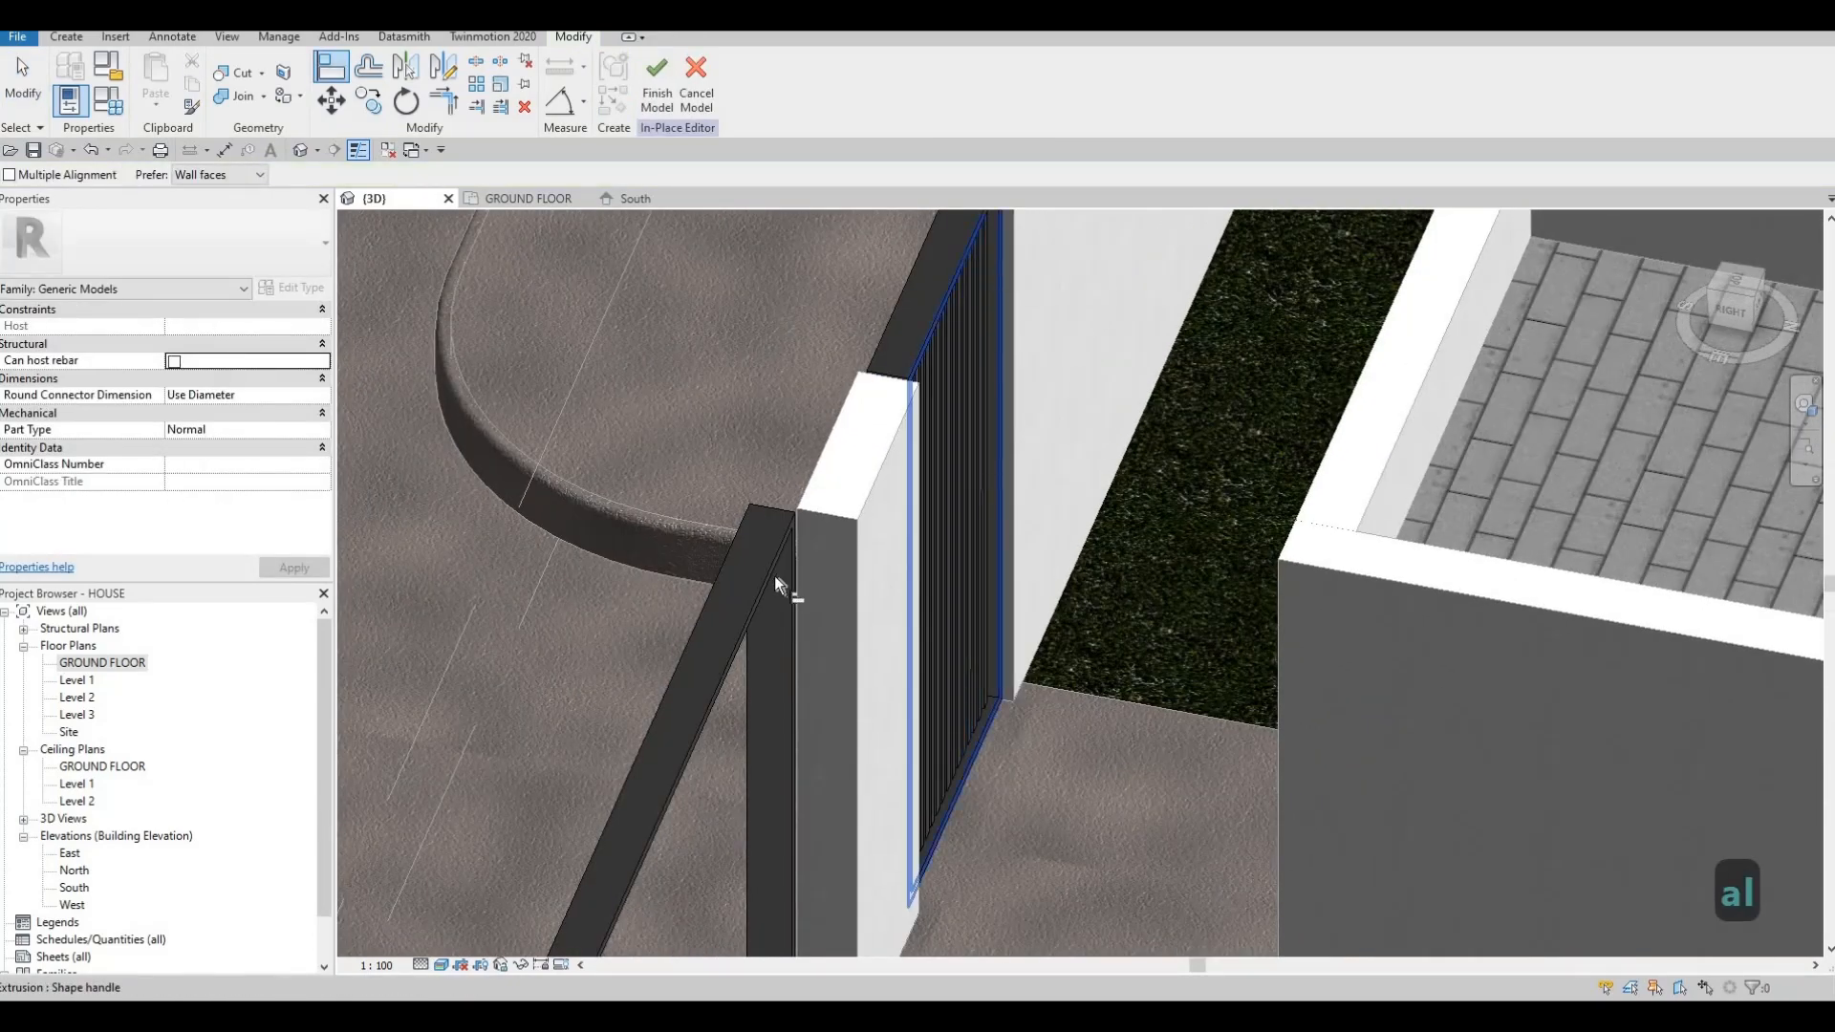
left_click(777, 572)
Align the street-side face of the new gate frame with the front face of the existing slatted gate.
middle_click_drag(1093, 403, 643, 708, "shift")
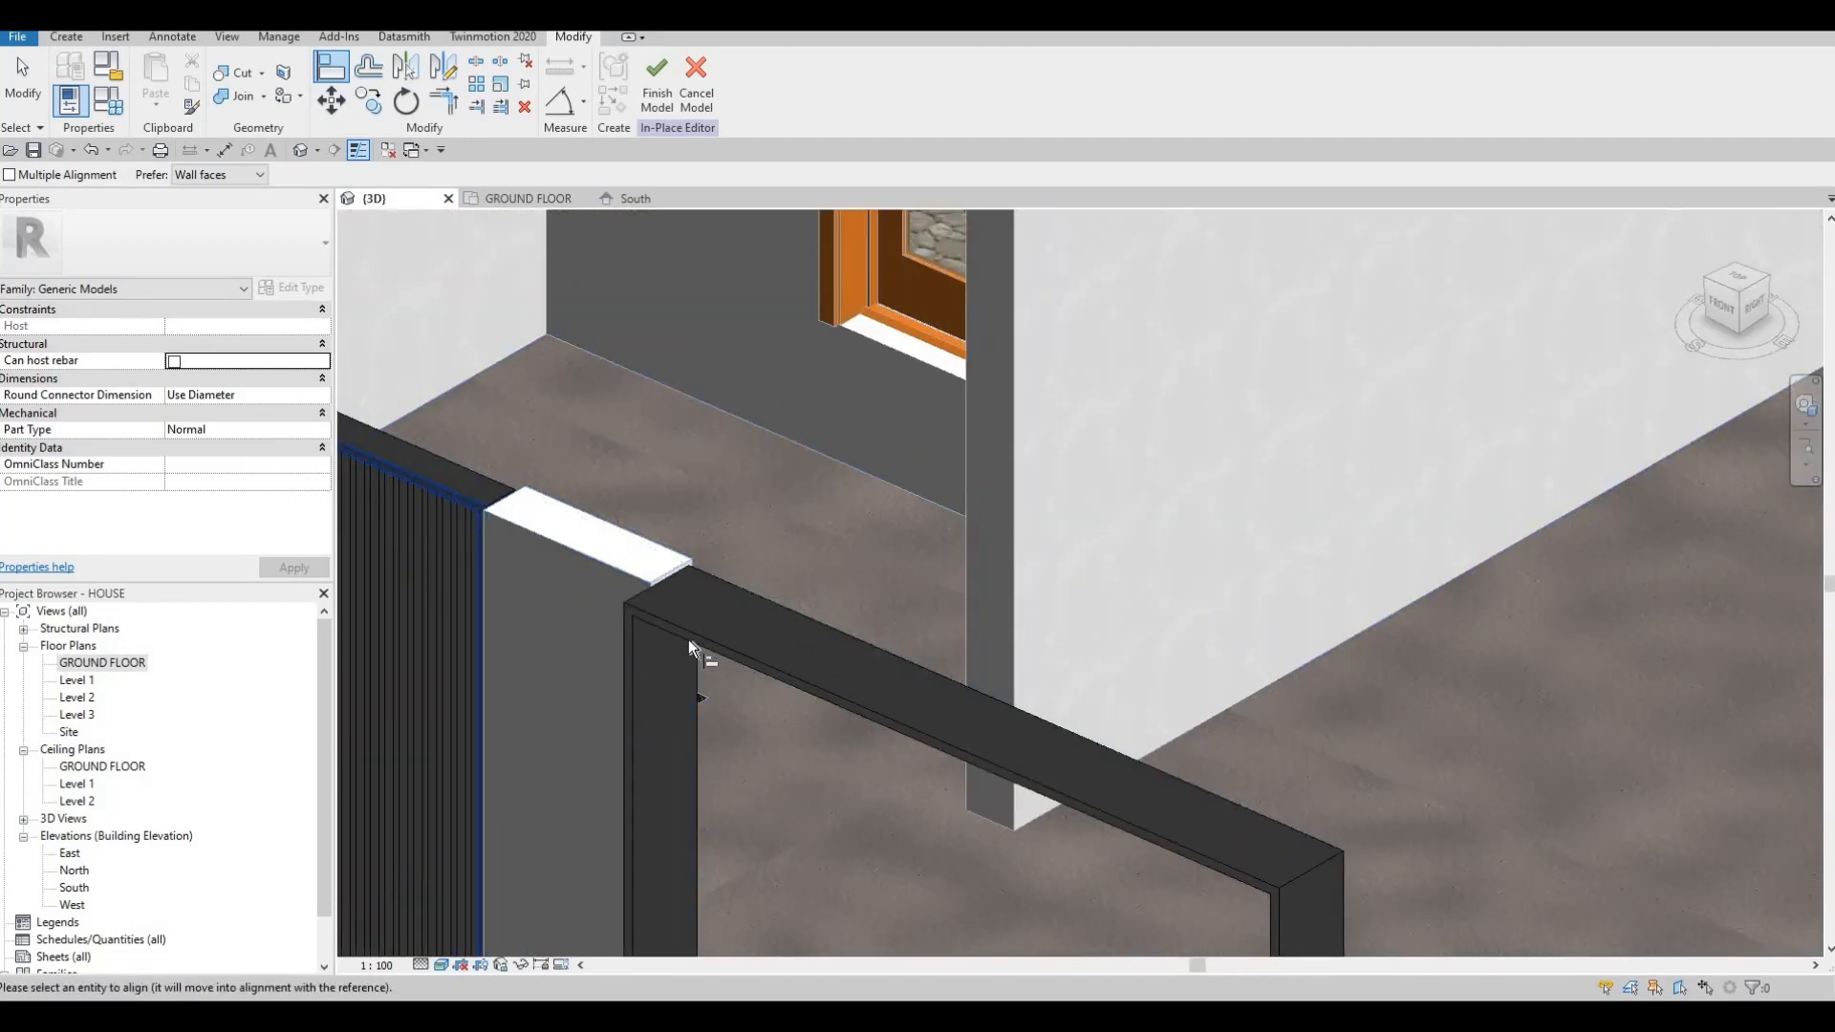
left_click(707, 576)
scroll(704, 573, "down", 2)
key("Escape")
middle_click_drag(956, 667, 686, 440, "shift")
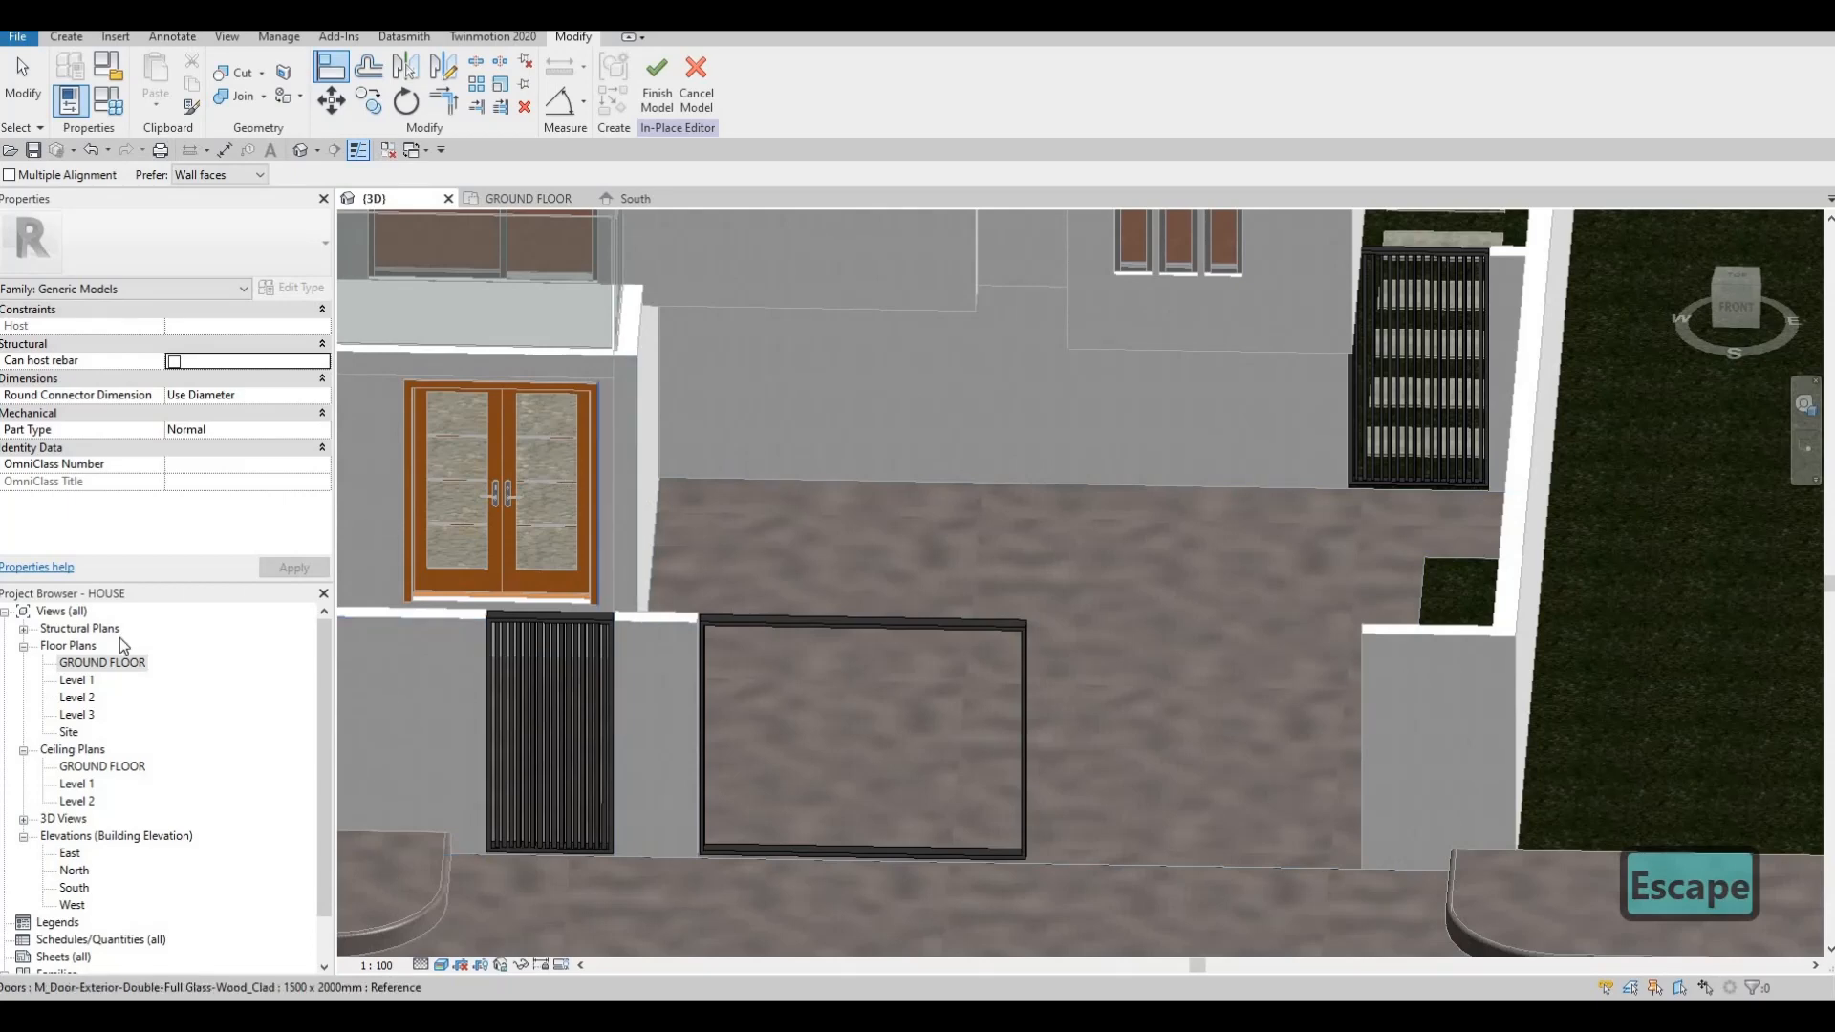
Return to the South elevation and end the Align command, with the new gate frame in view.
left_click(633, 201)
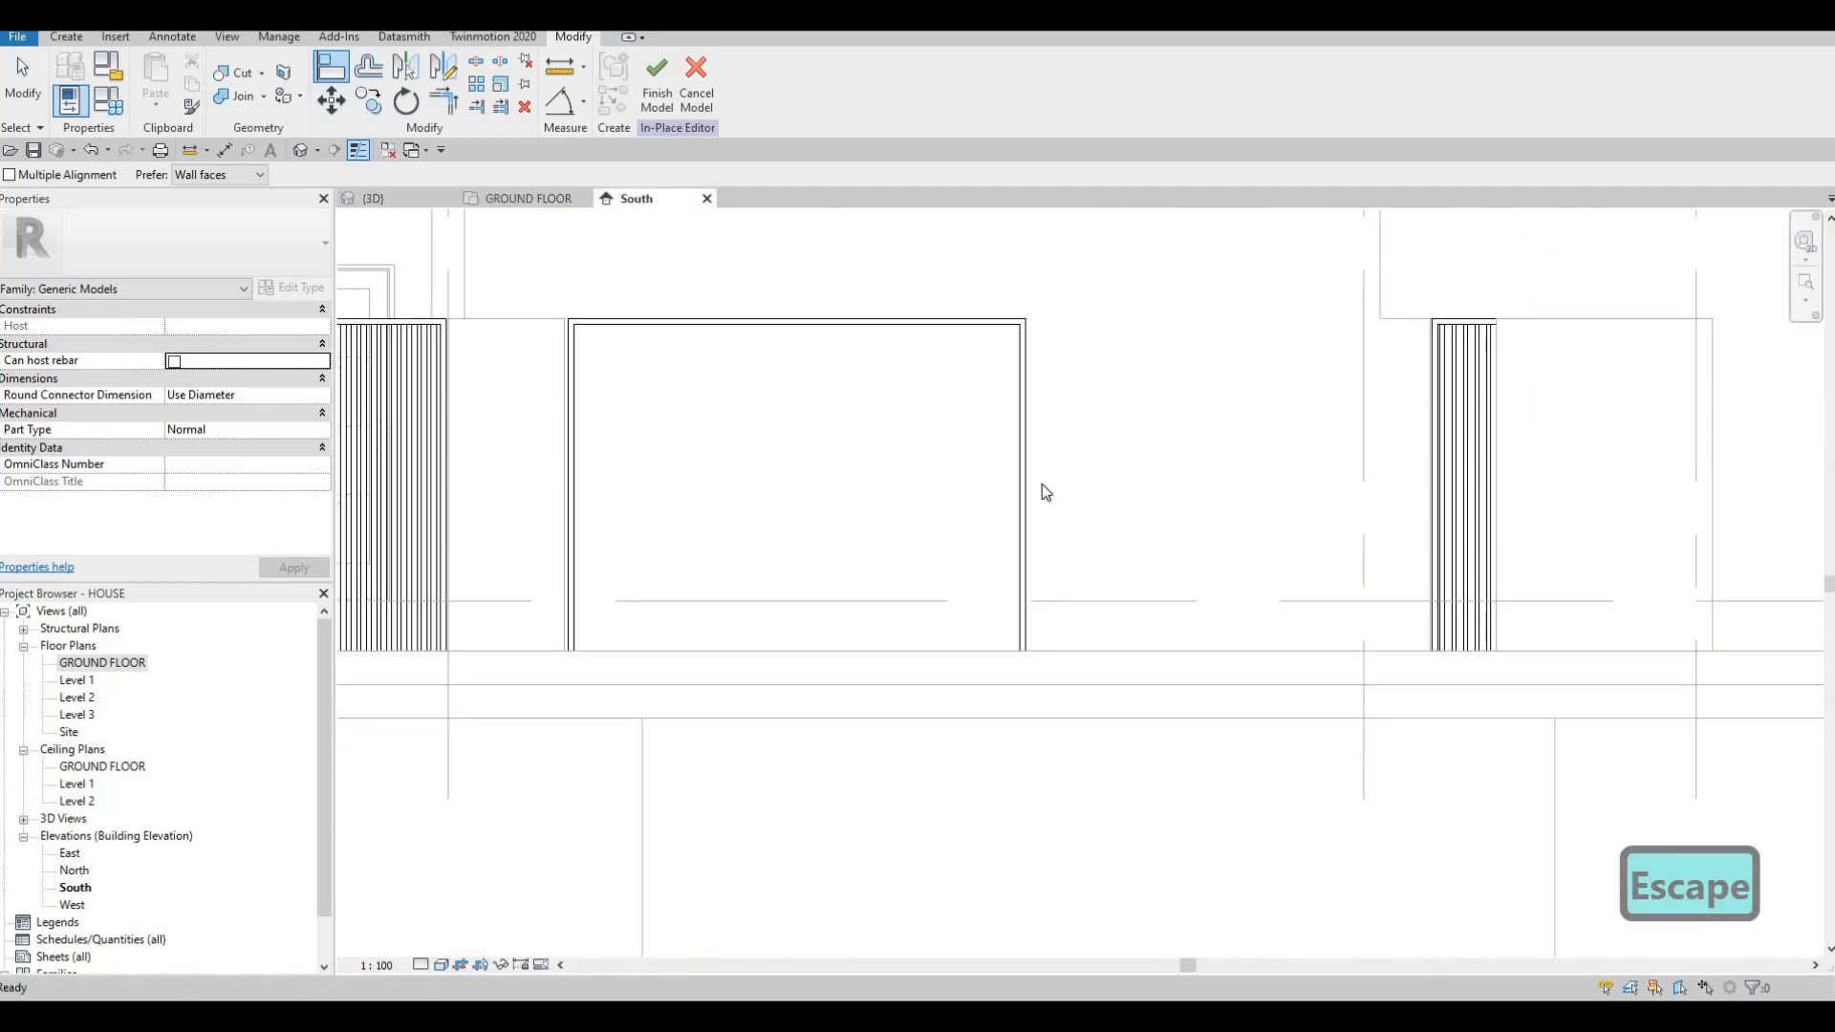
middle_click_drag(874, 496, 1052, 508)
scroll(1052, 508, "down", 1)
key("Escape")
middle_click_drag(919, 659, 869, 650)
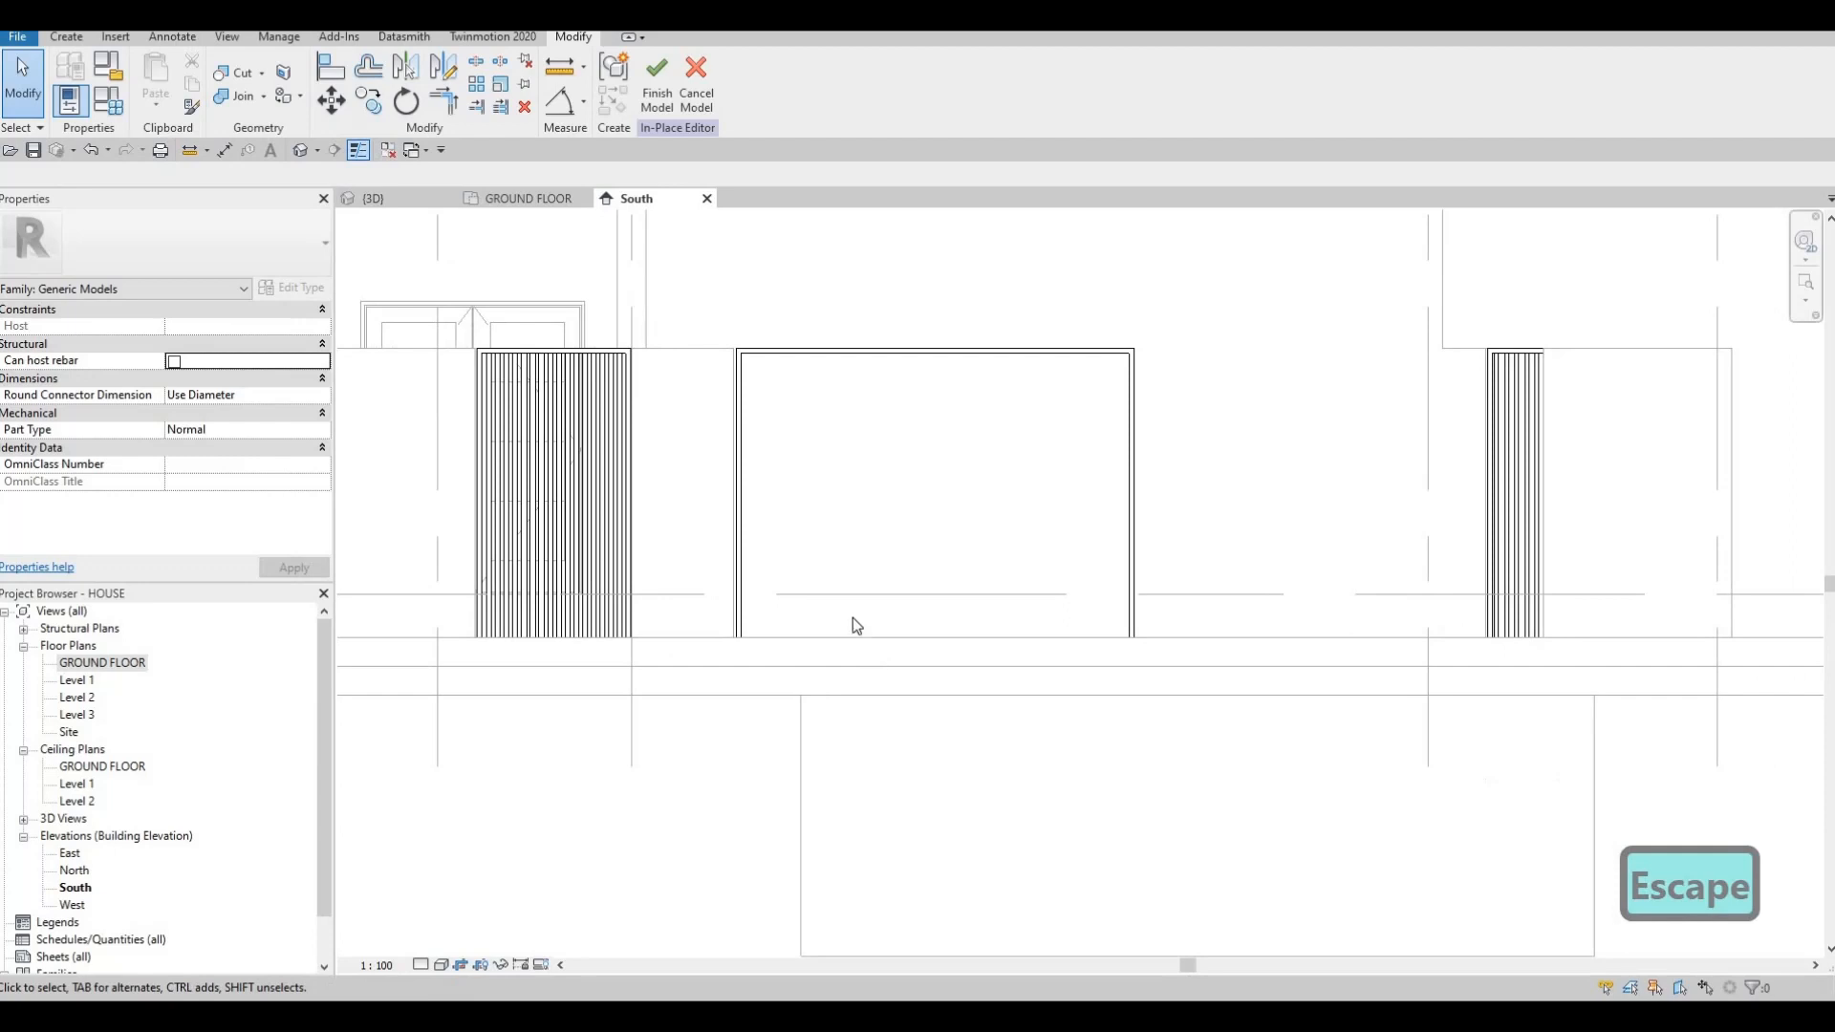
left_click(828, 353)
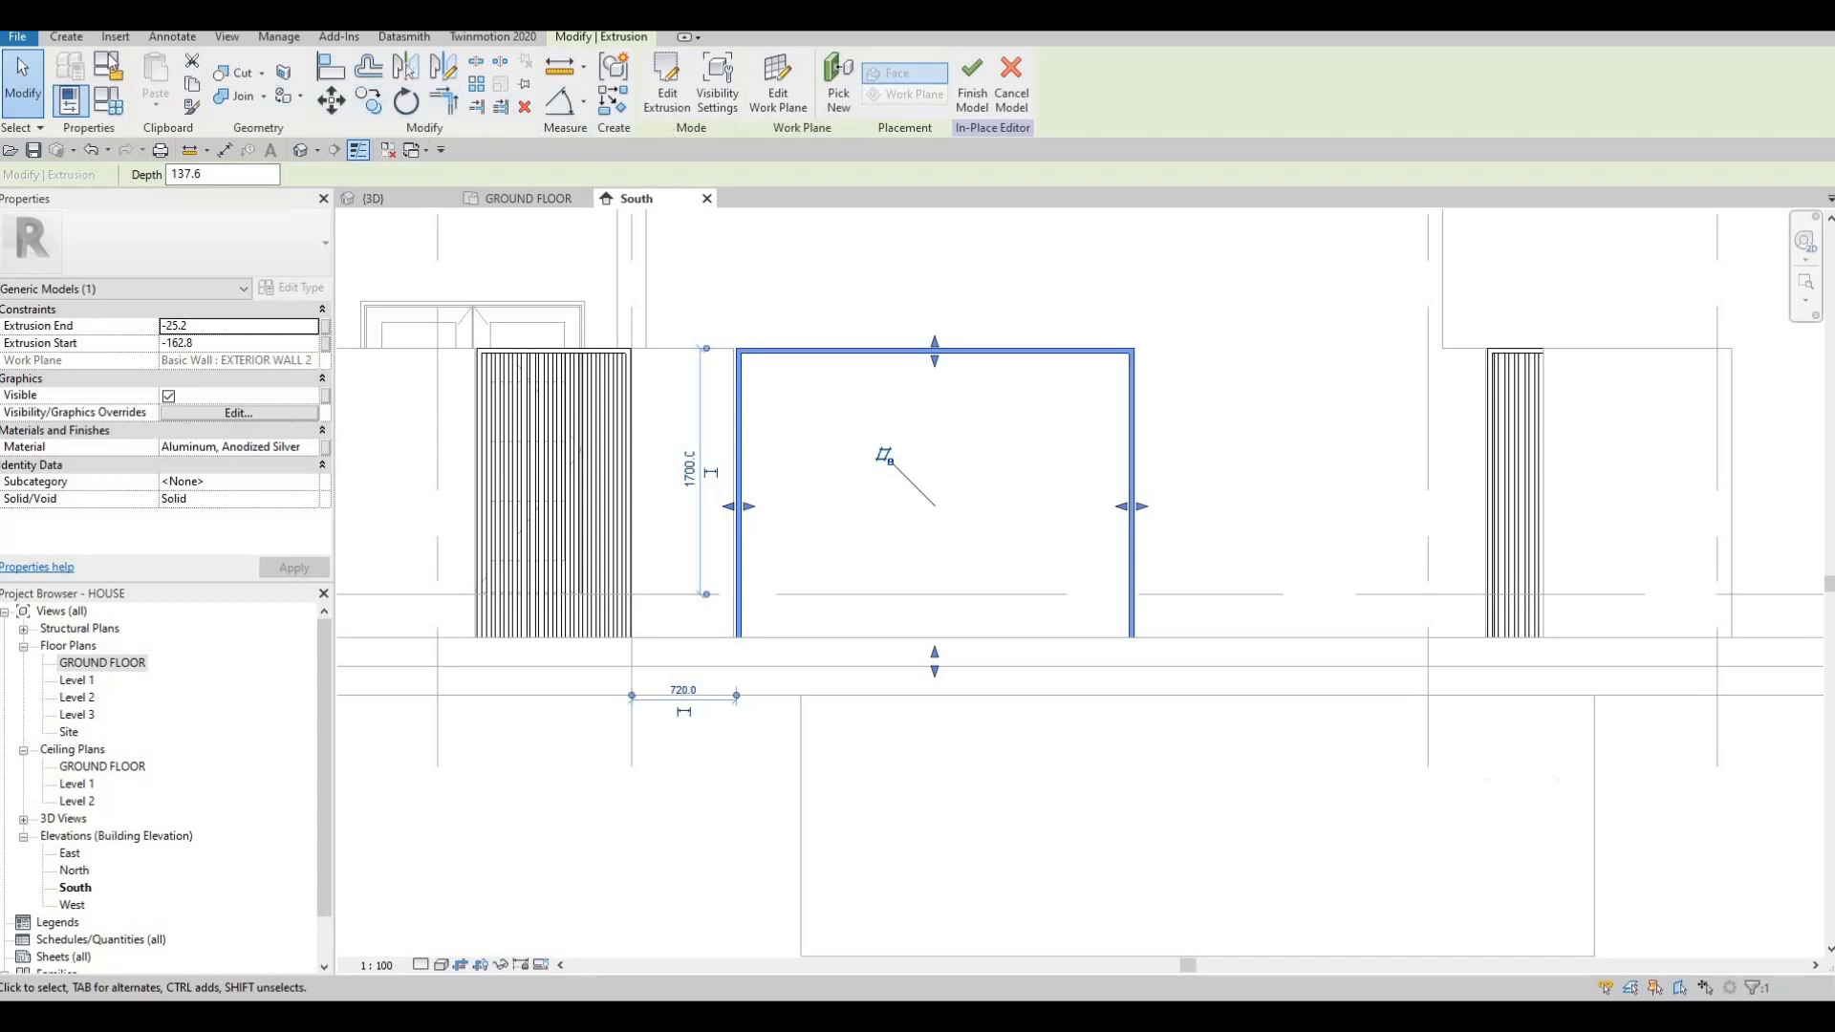
left_click(66, 36)
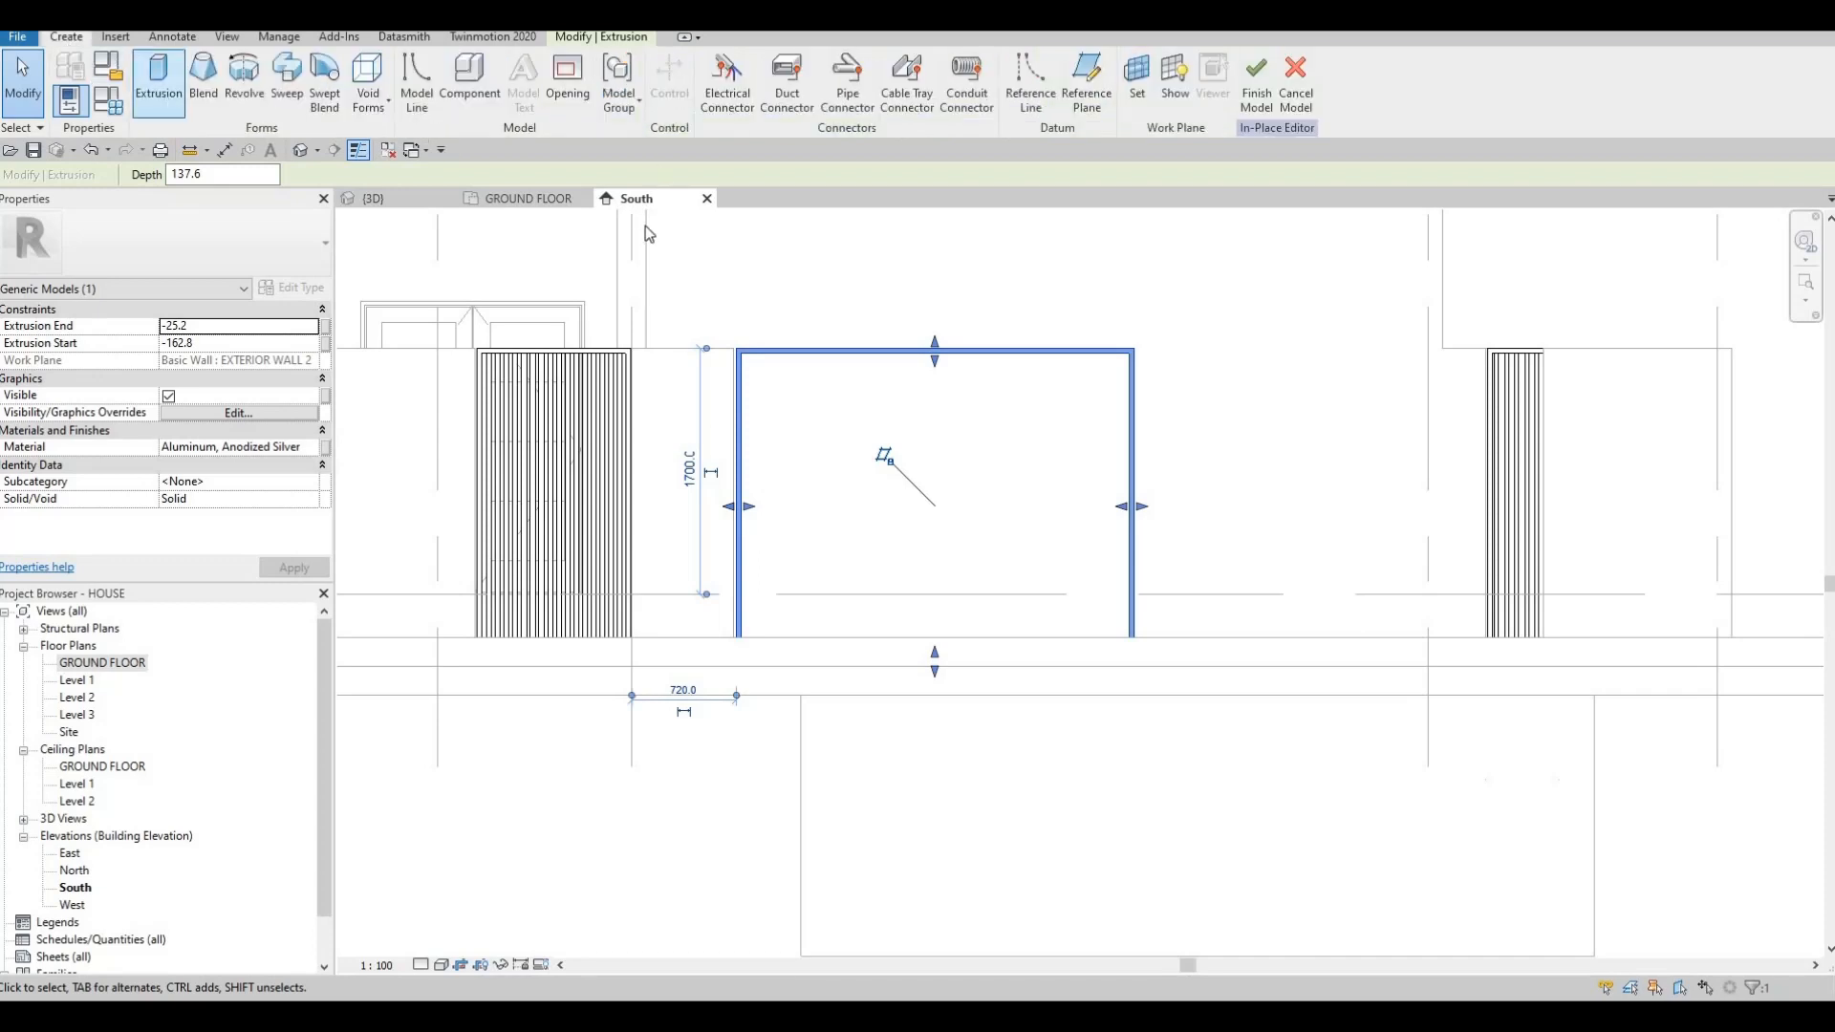
left_click(159, 84)
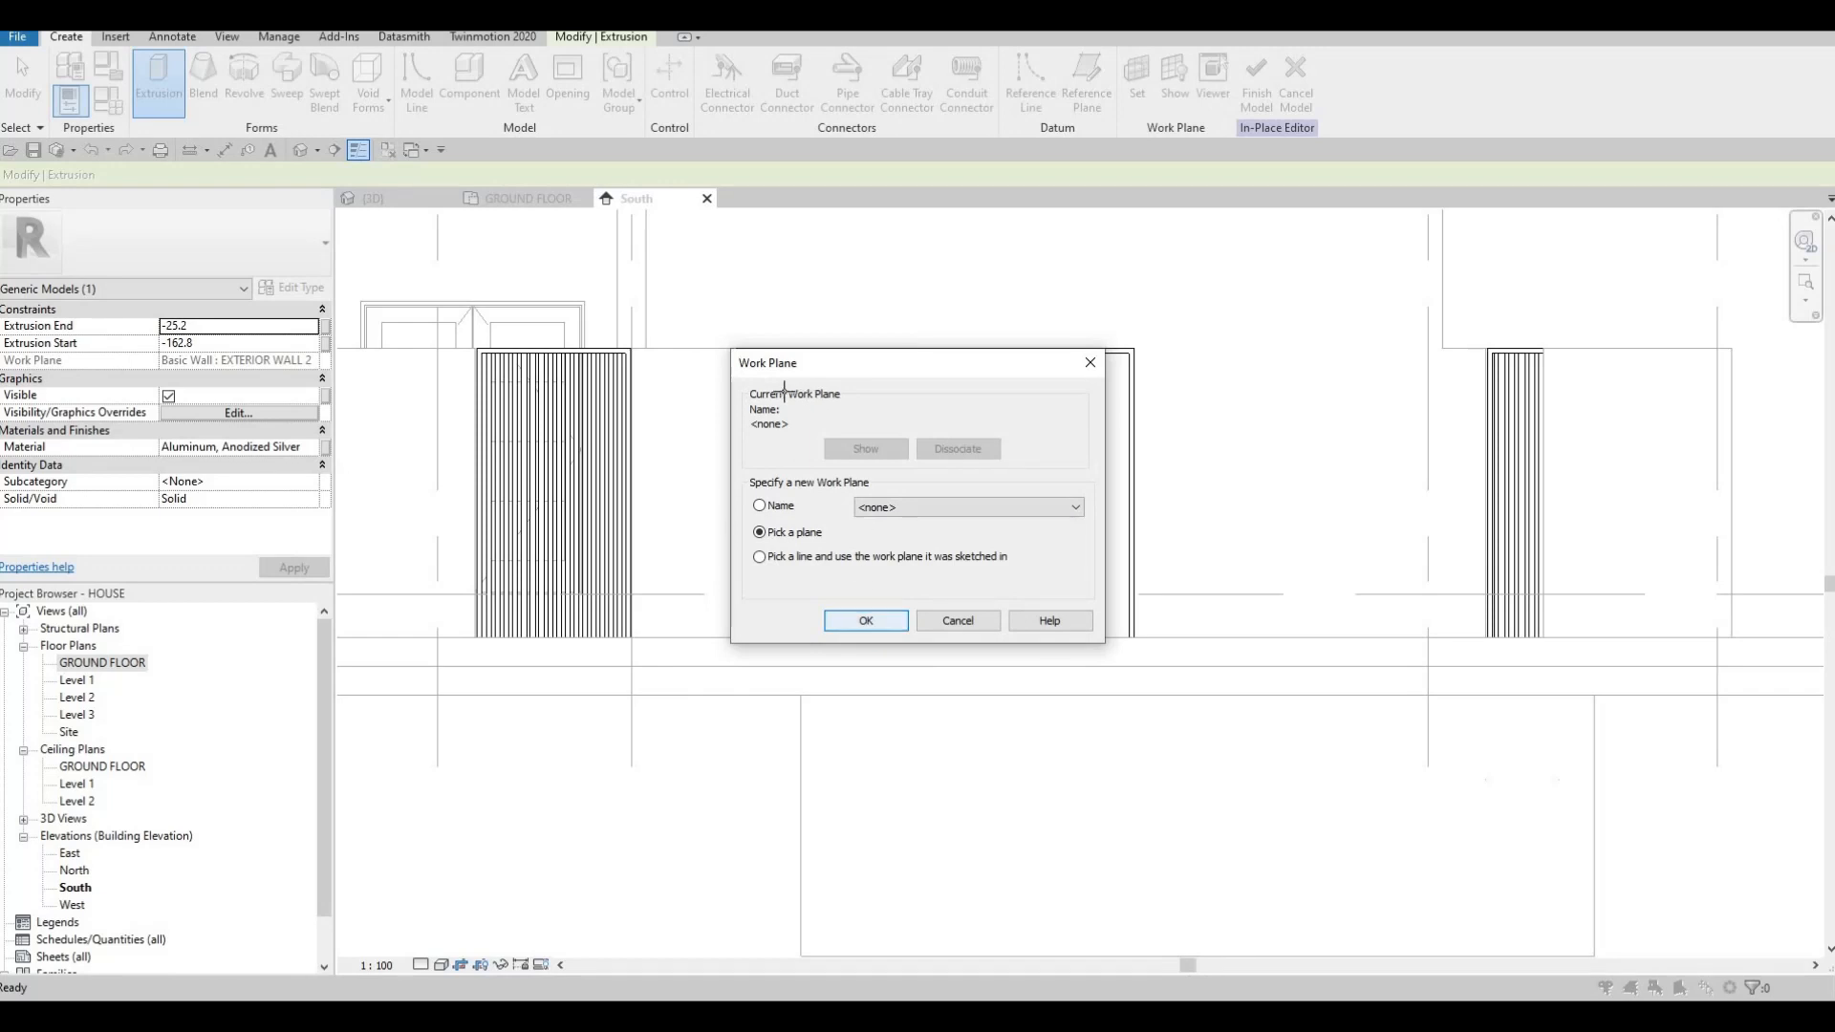
left_click(866, 621)
scroll(715, 346, "up", 2)
scroll(712, 342, "up", 1)
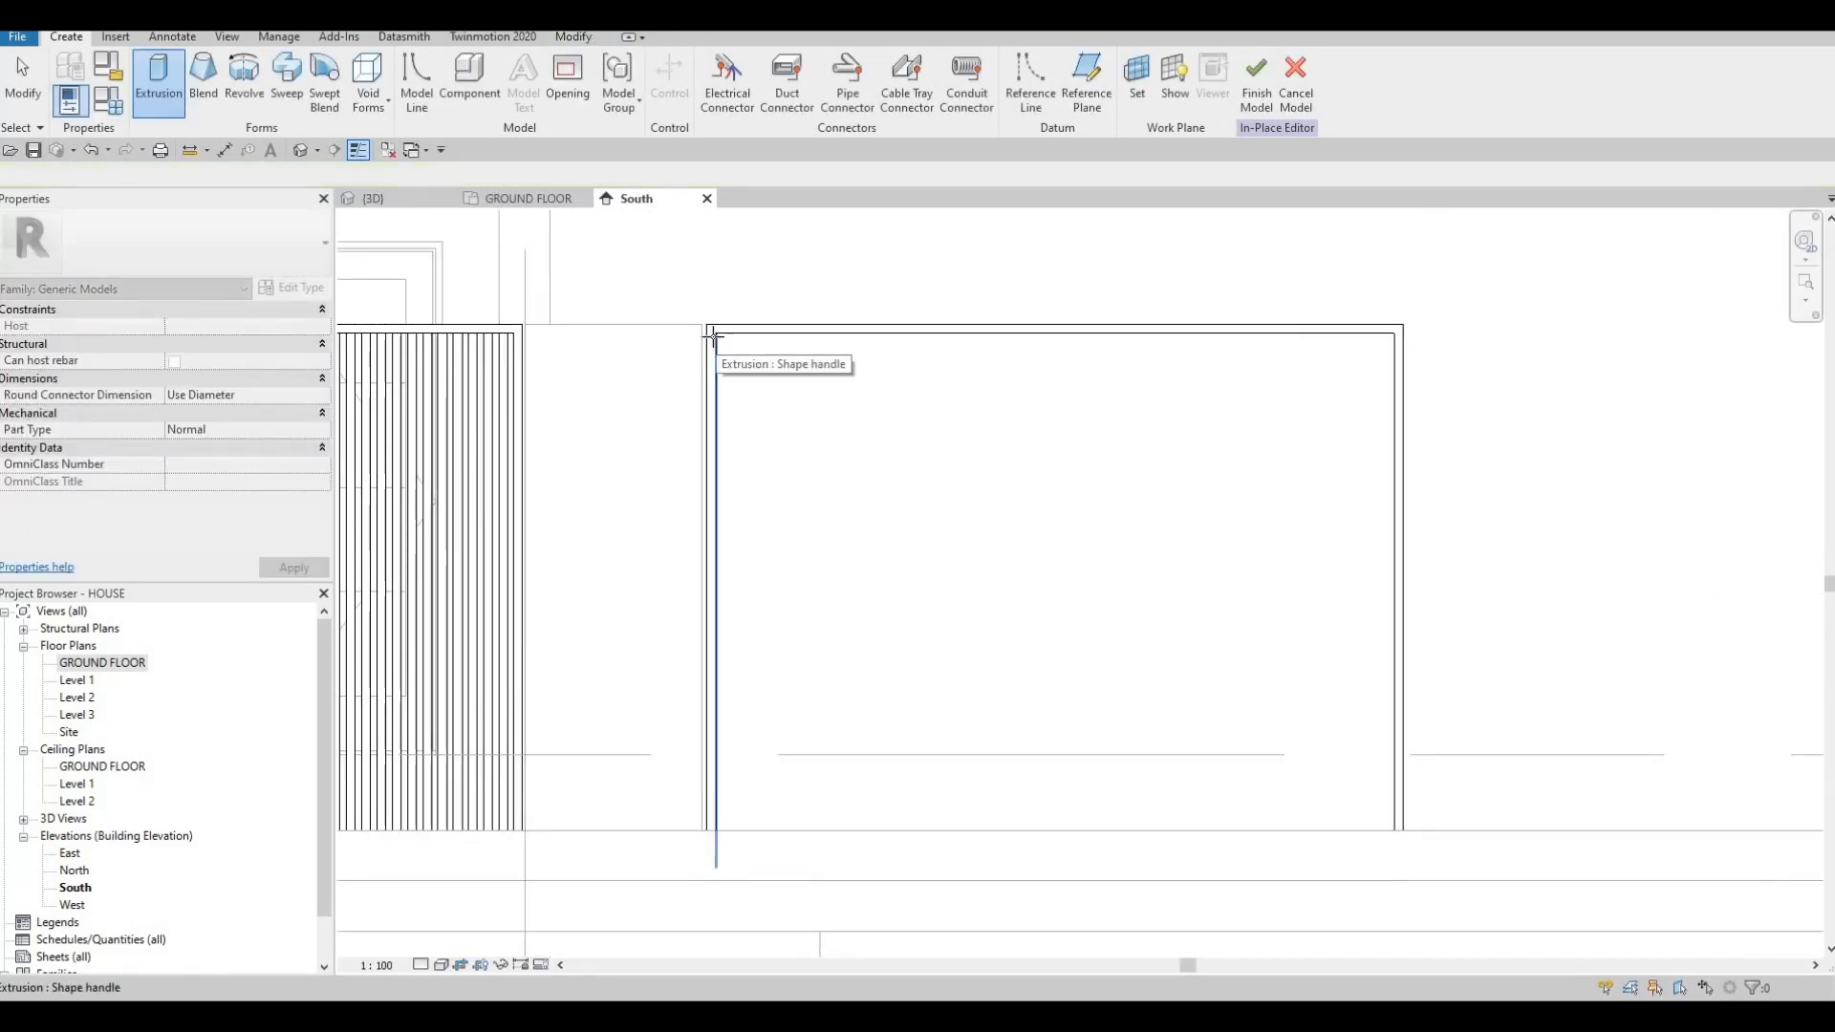
scroll(707, 330, "up", 2)
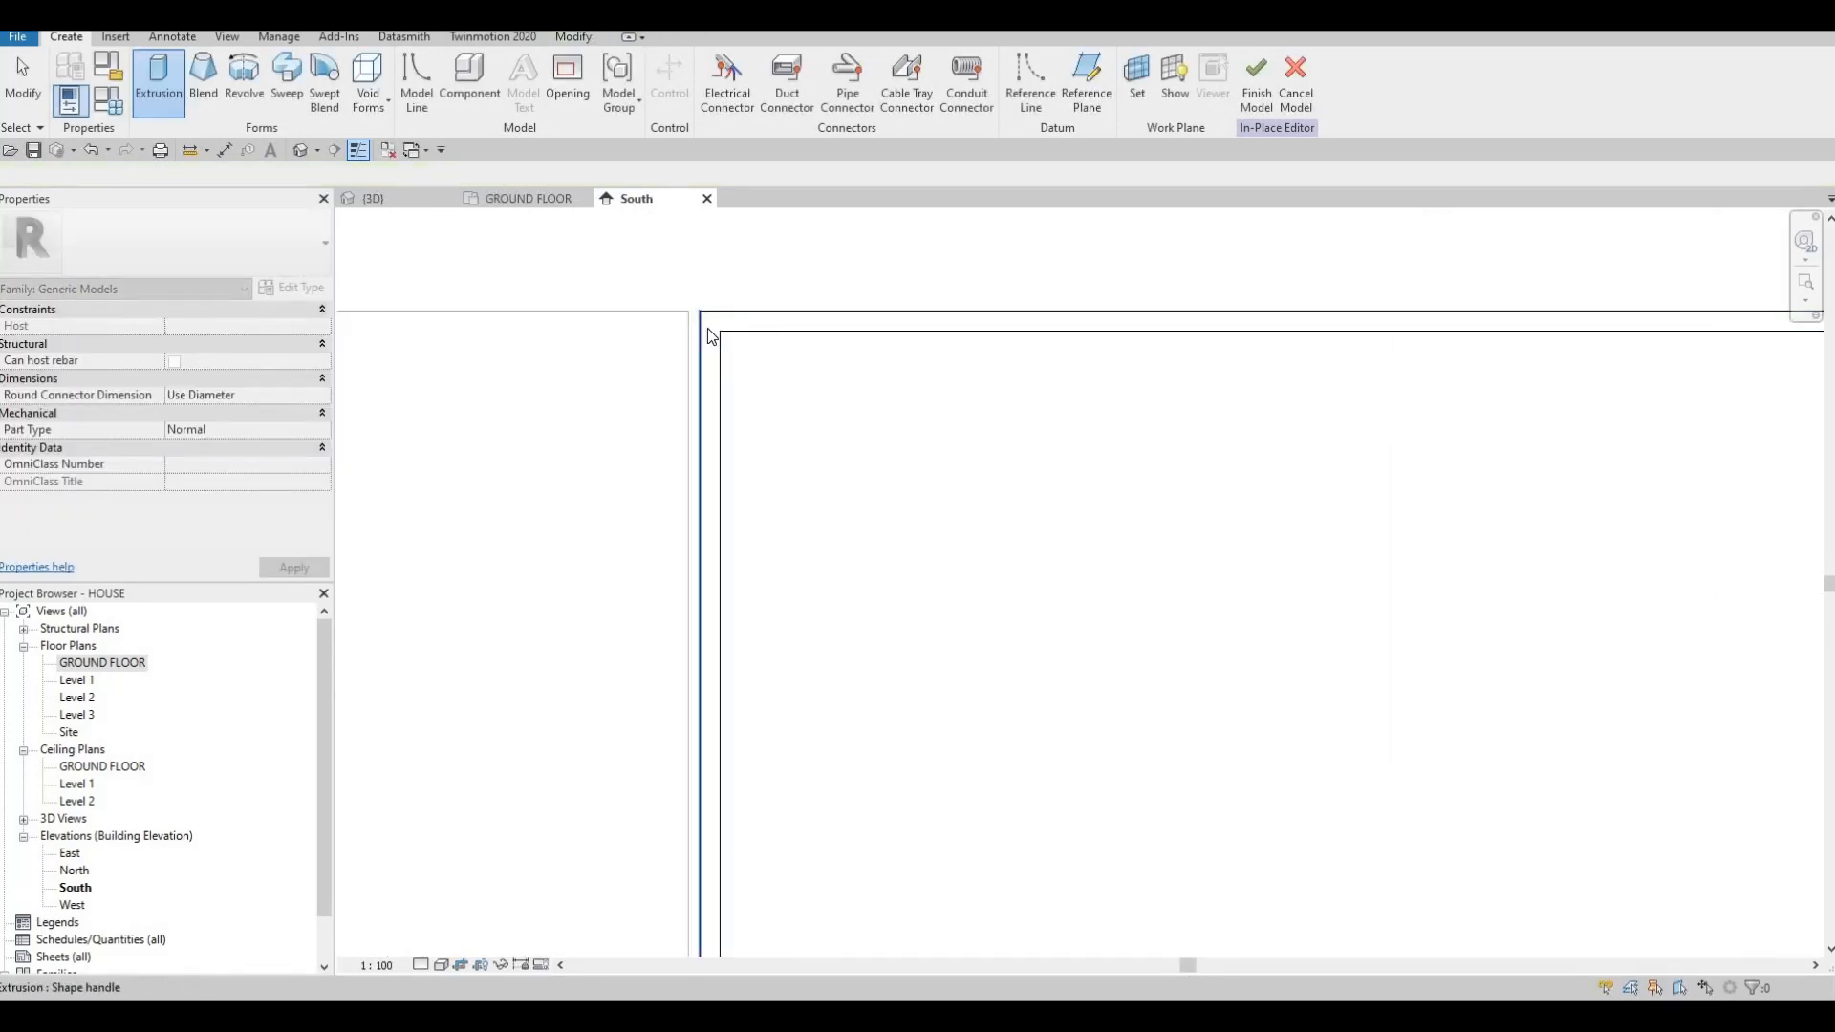
scroll(833, 448, "down", 1)
scroll(866, 485, "down", 2)
mouse_move(948, 581)
middle_mouse_down()
mouse_move(918, 520)
mouse_move(933, 463)
middle_mouse_up()
scroll(906, 516, "down", 1)
scroll(770, 380, "up", 2)
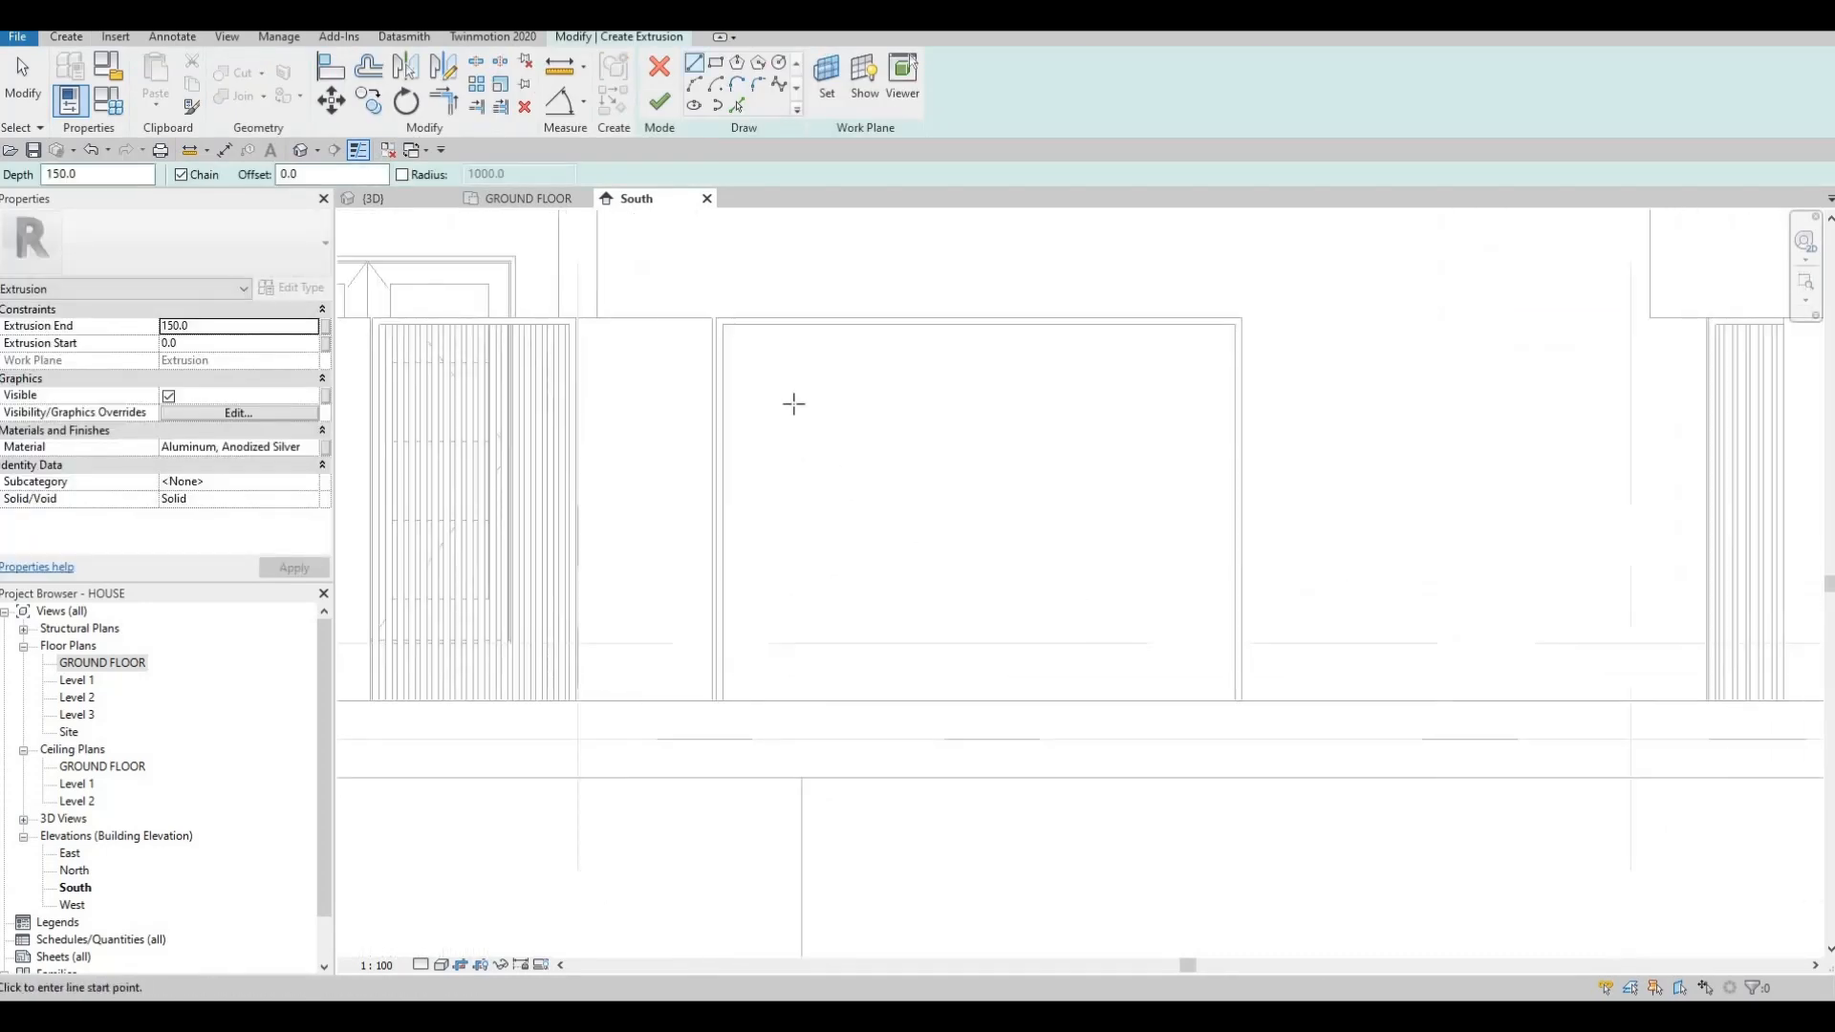
left_click(660, 104)
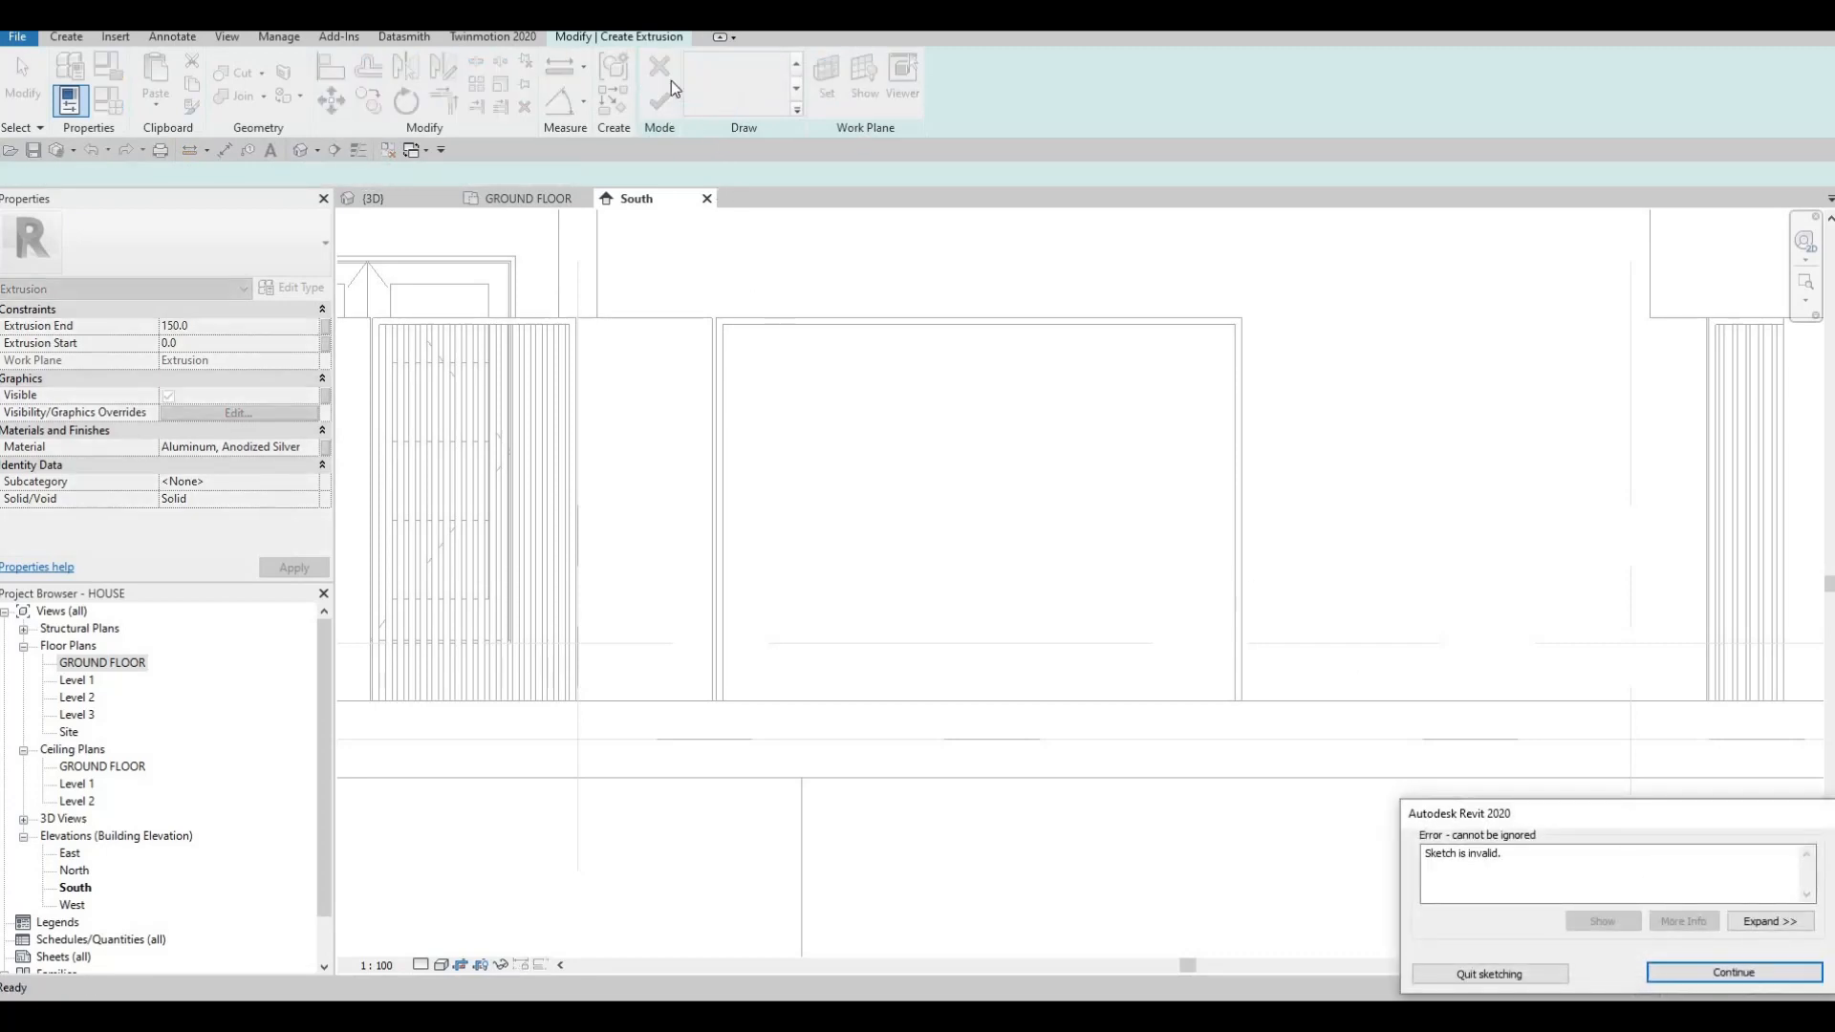
key("Escape")
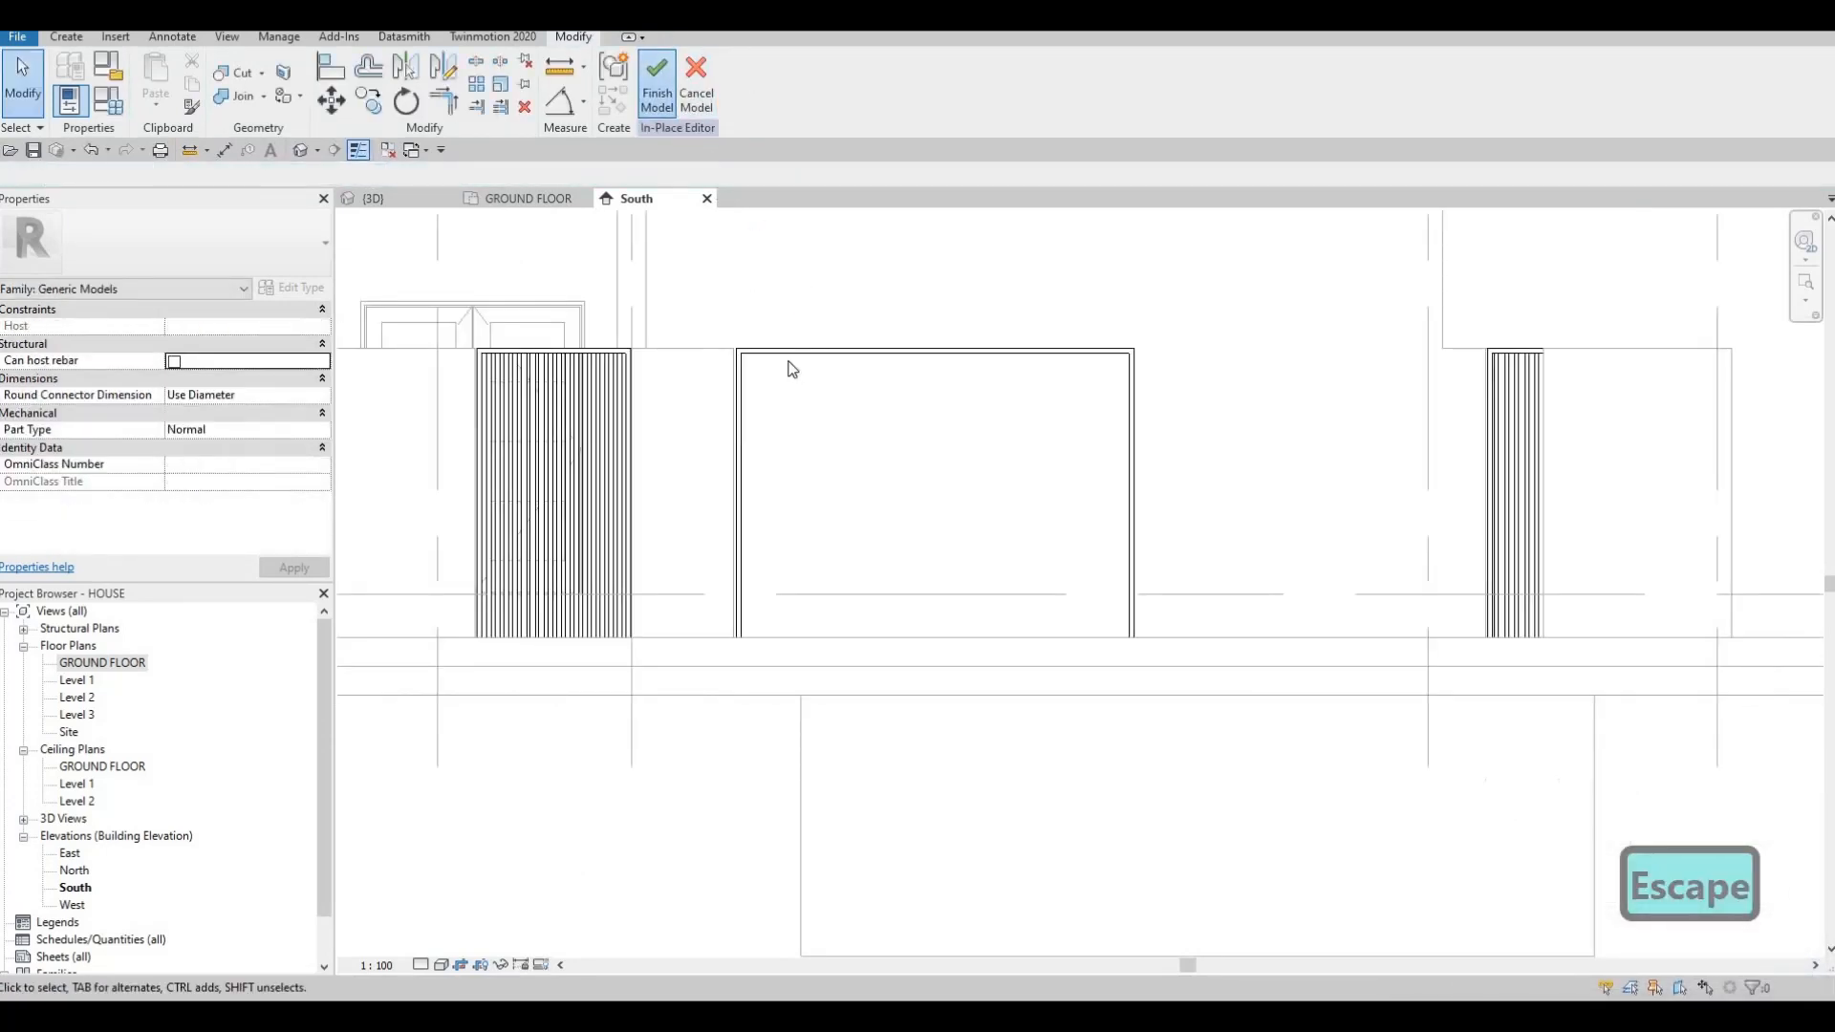
Finish the in-place model and hide the Floors category in the South elevation.
key("Escape")
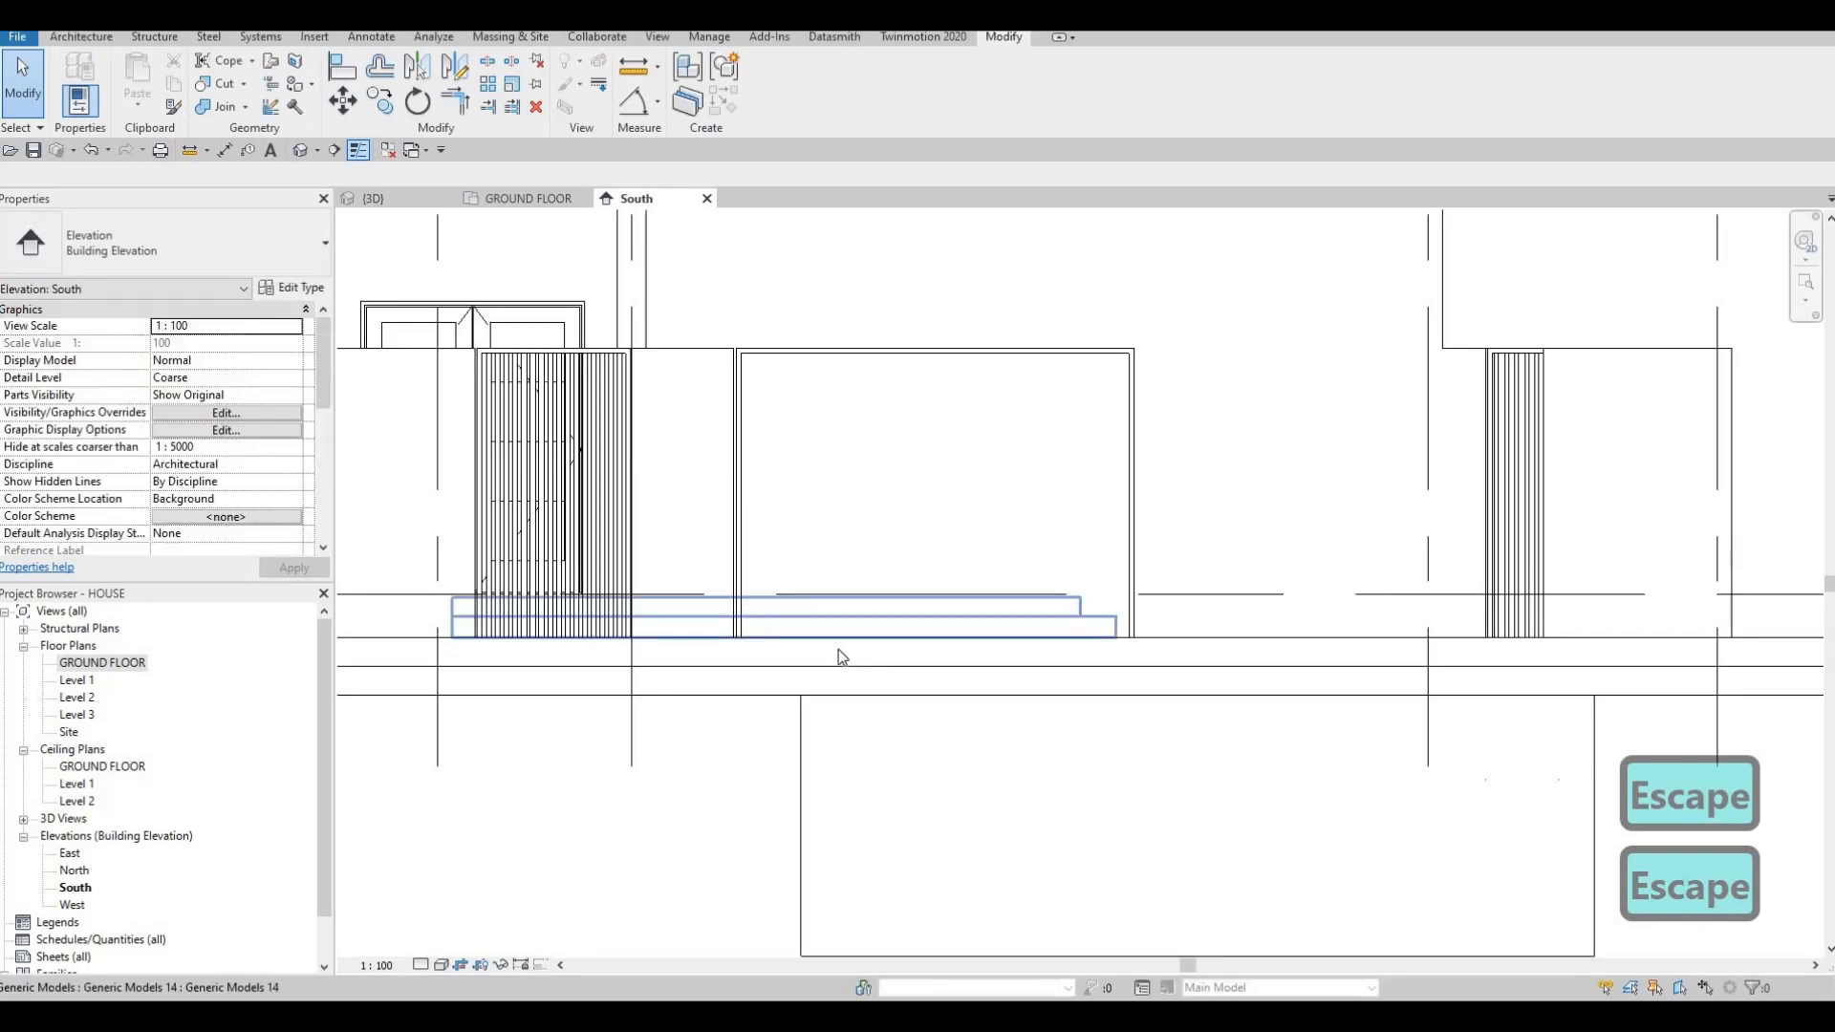
left_click(845, 650)
right_click(841, 651)
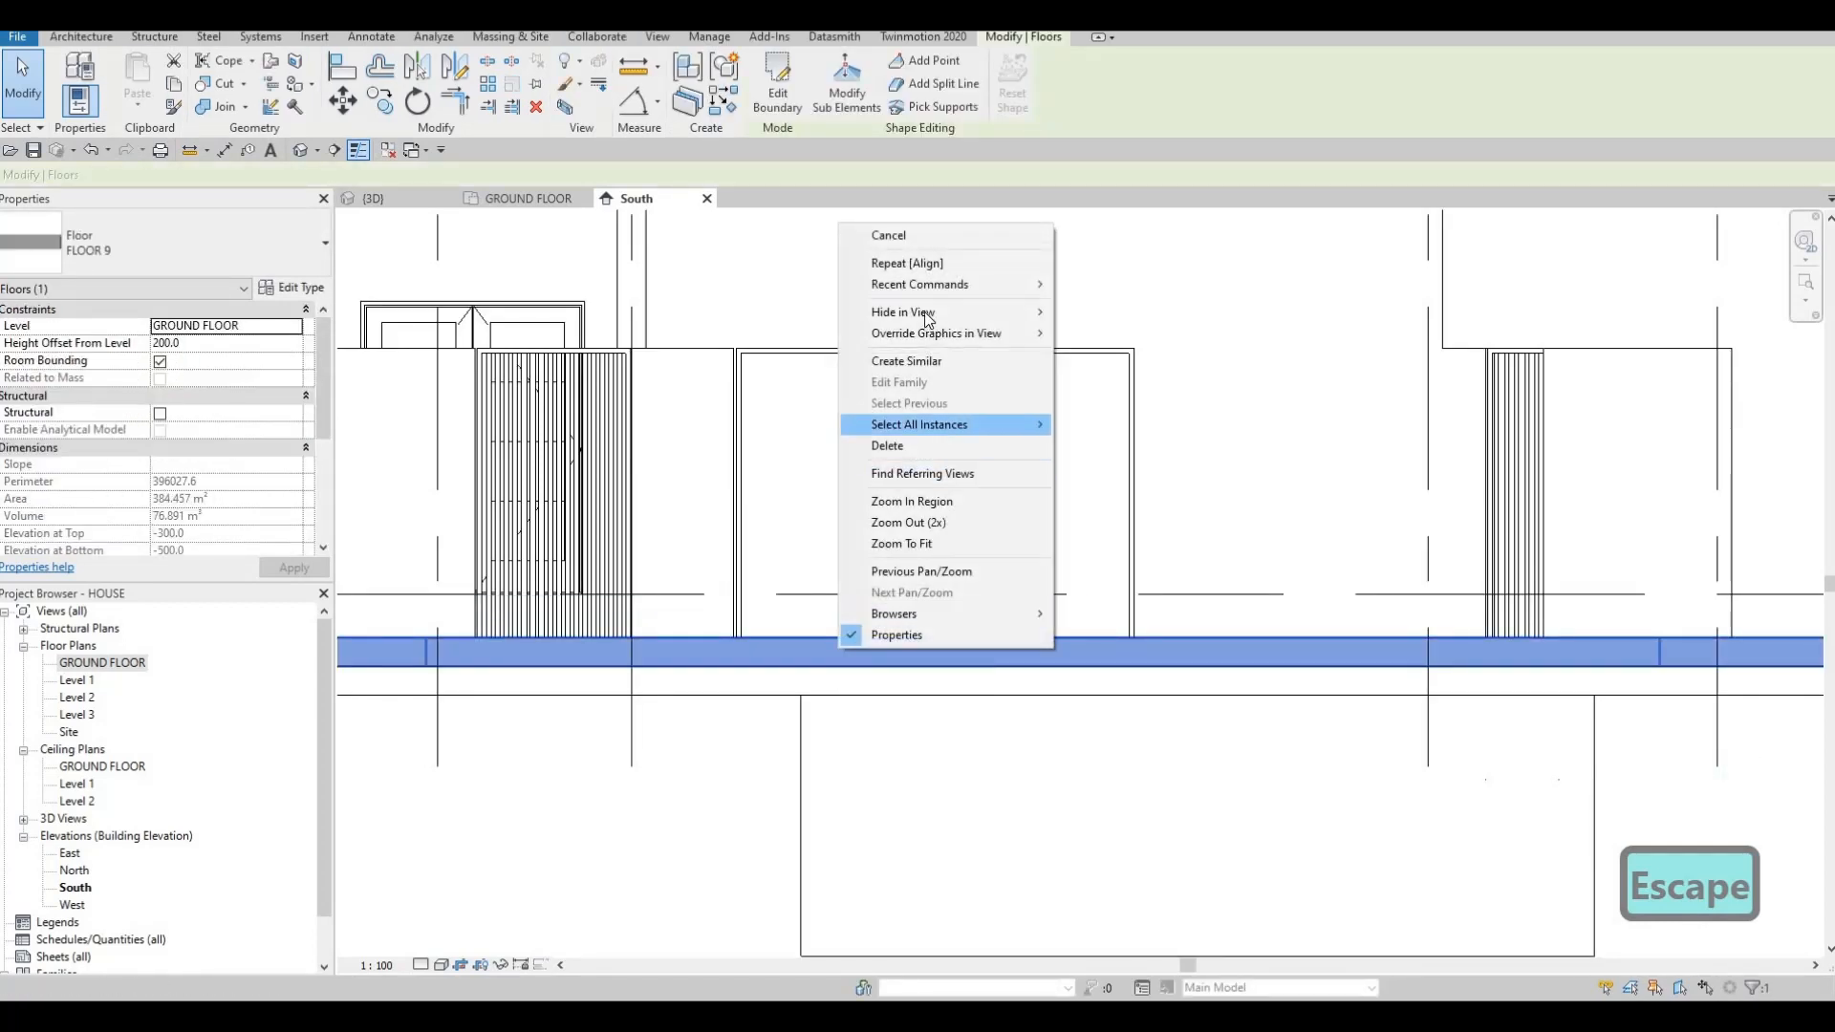
mouse_move(921, 313)
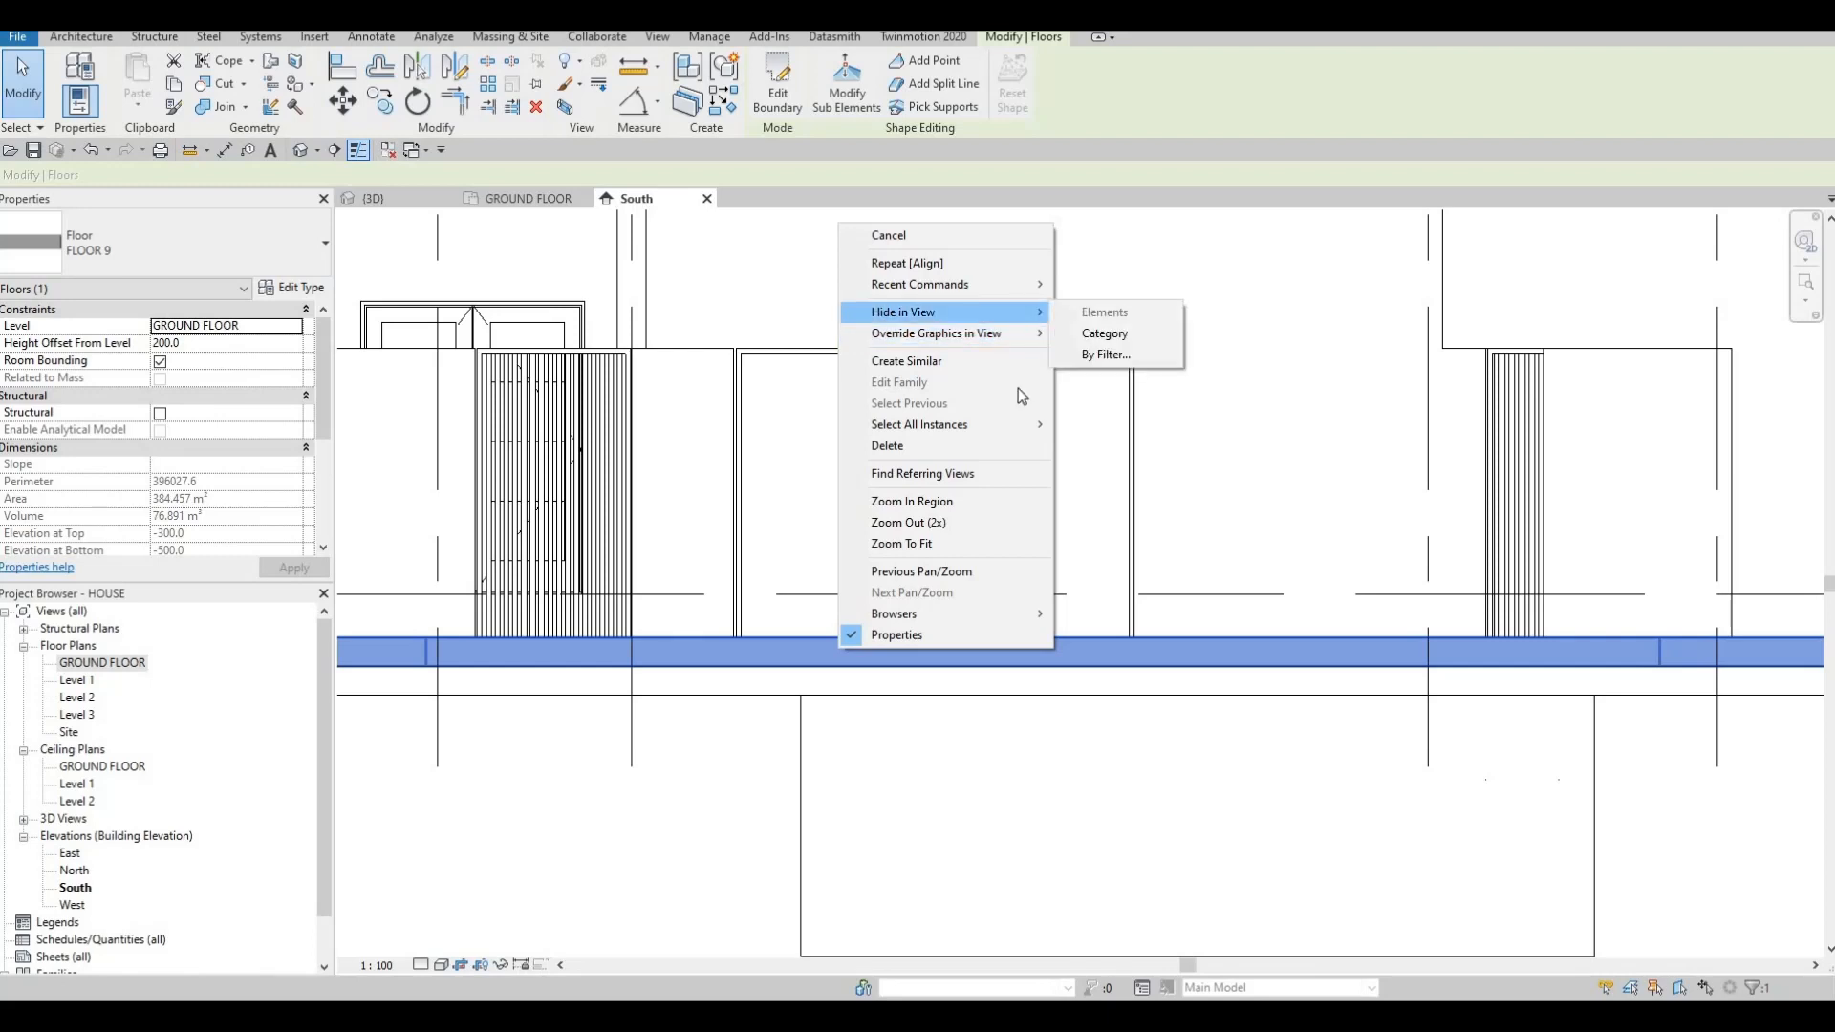
left_click(1105, 333)
key("Escape")
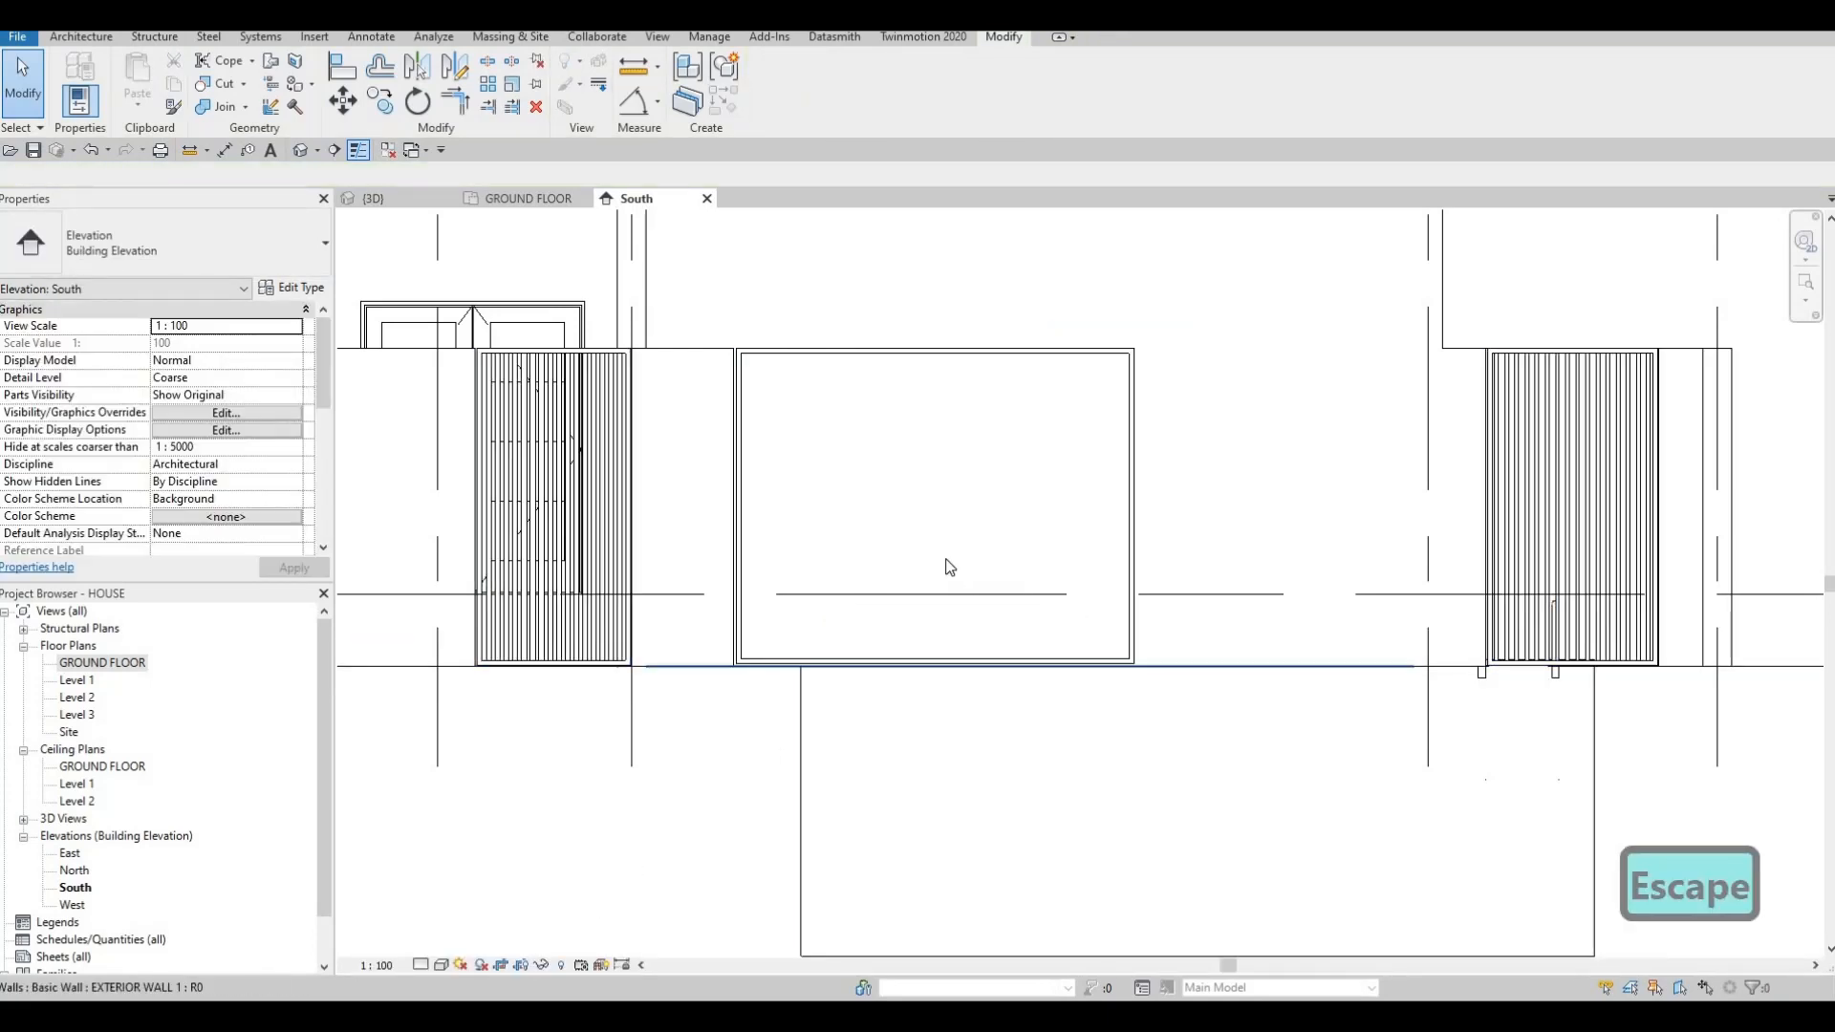
middle_click_drag(859, 328, 914, 361)
key("Escape")
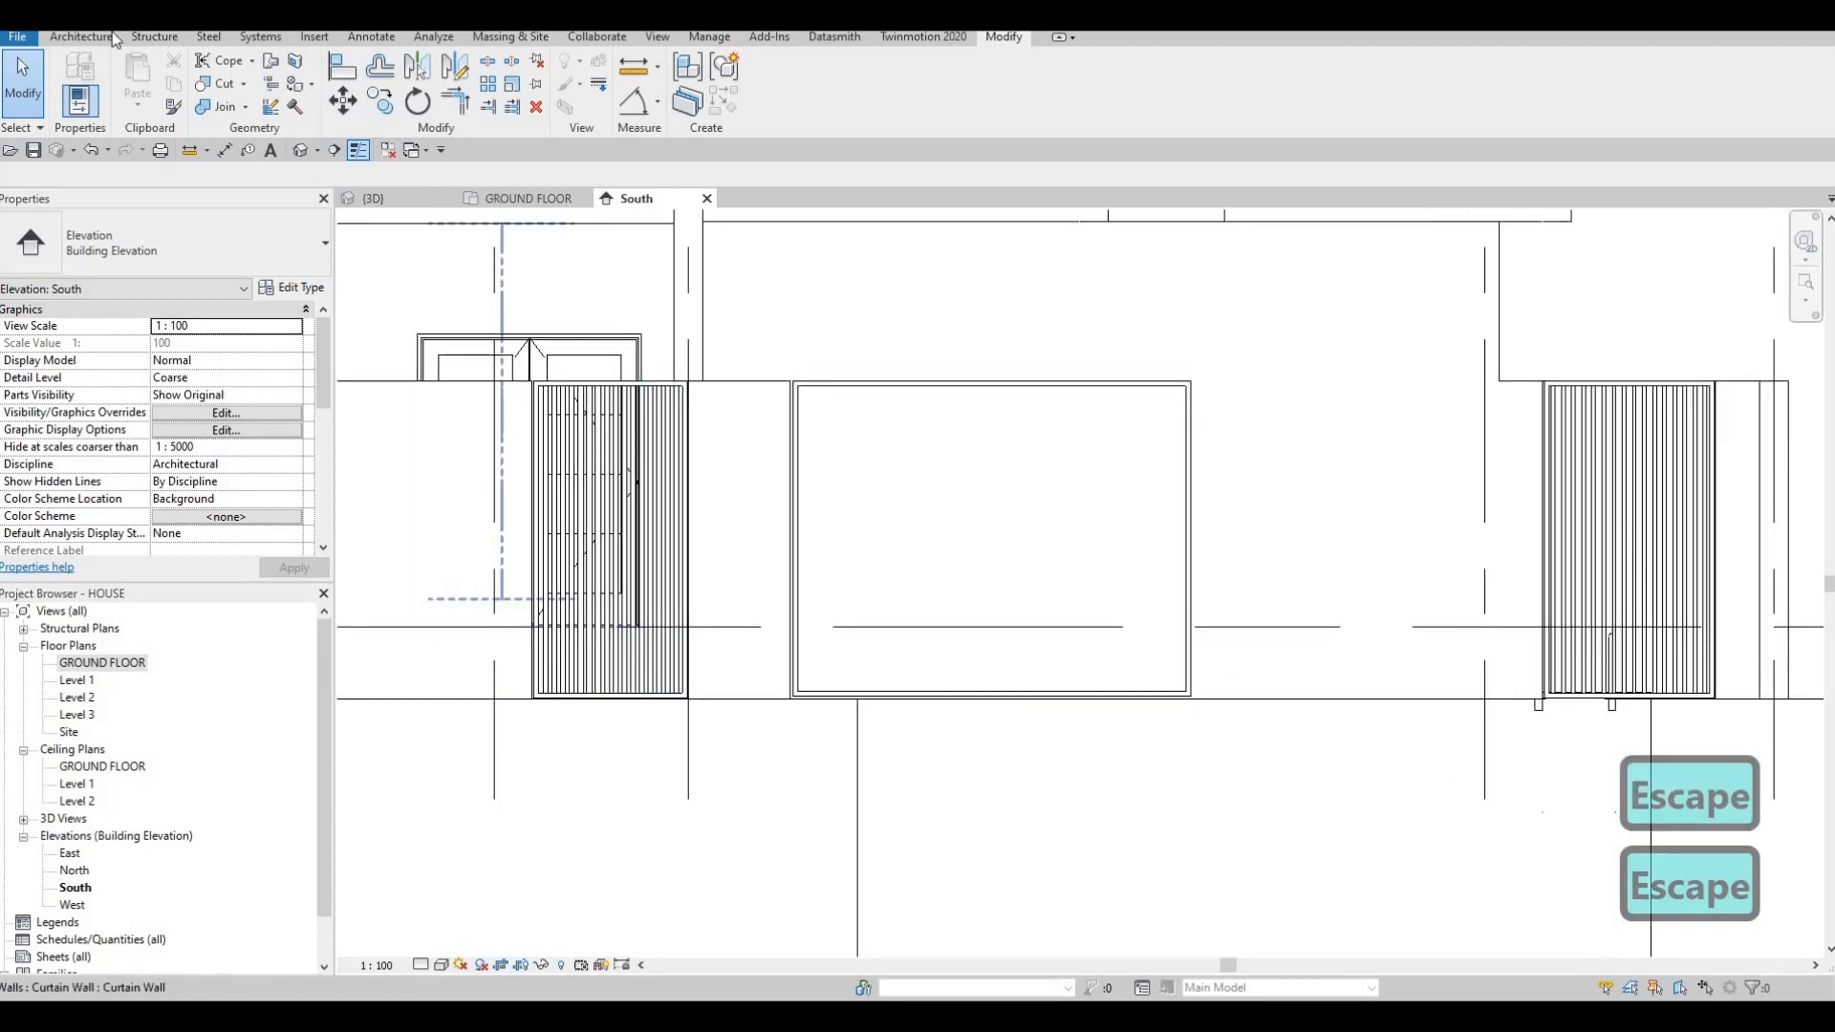
Edit the gate model in place and start a new extrusion on a work plane picked from the large frame's face.
left_click(829, 388)
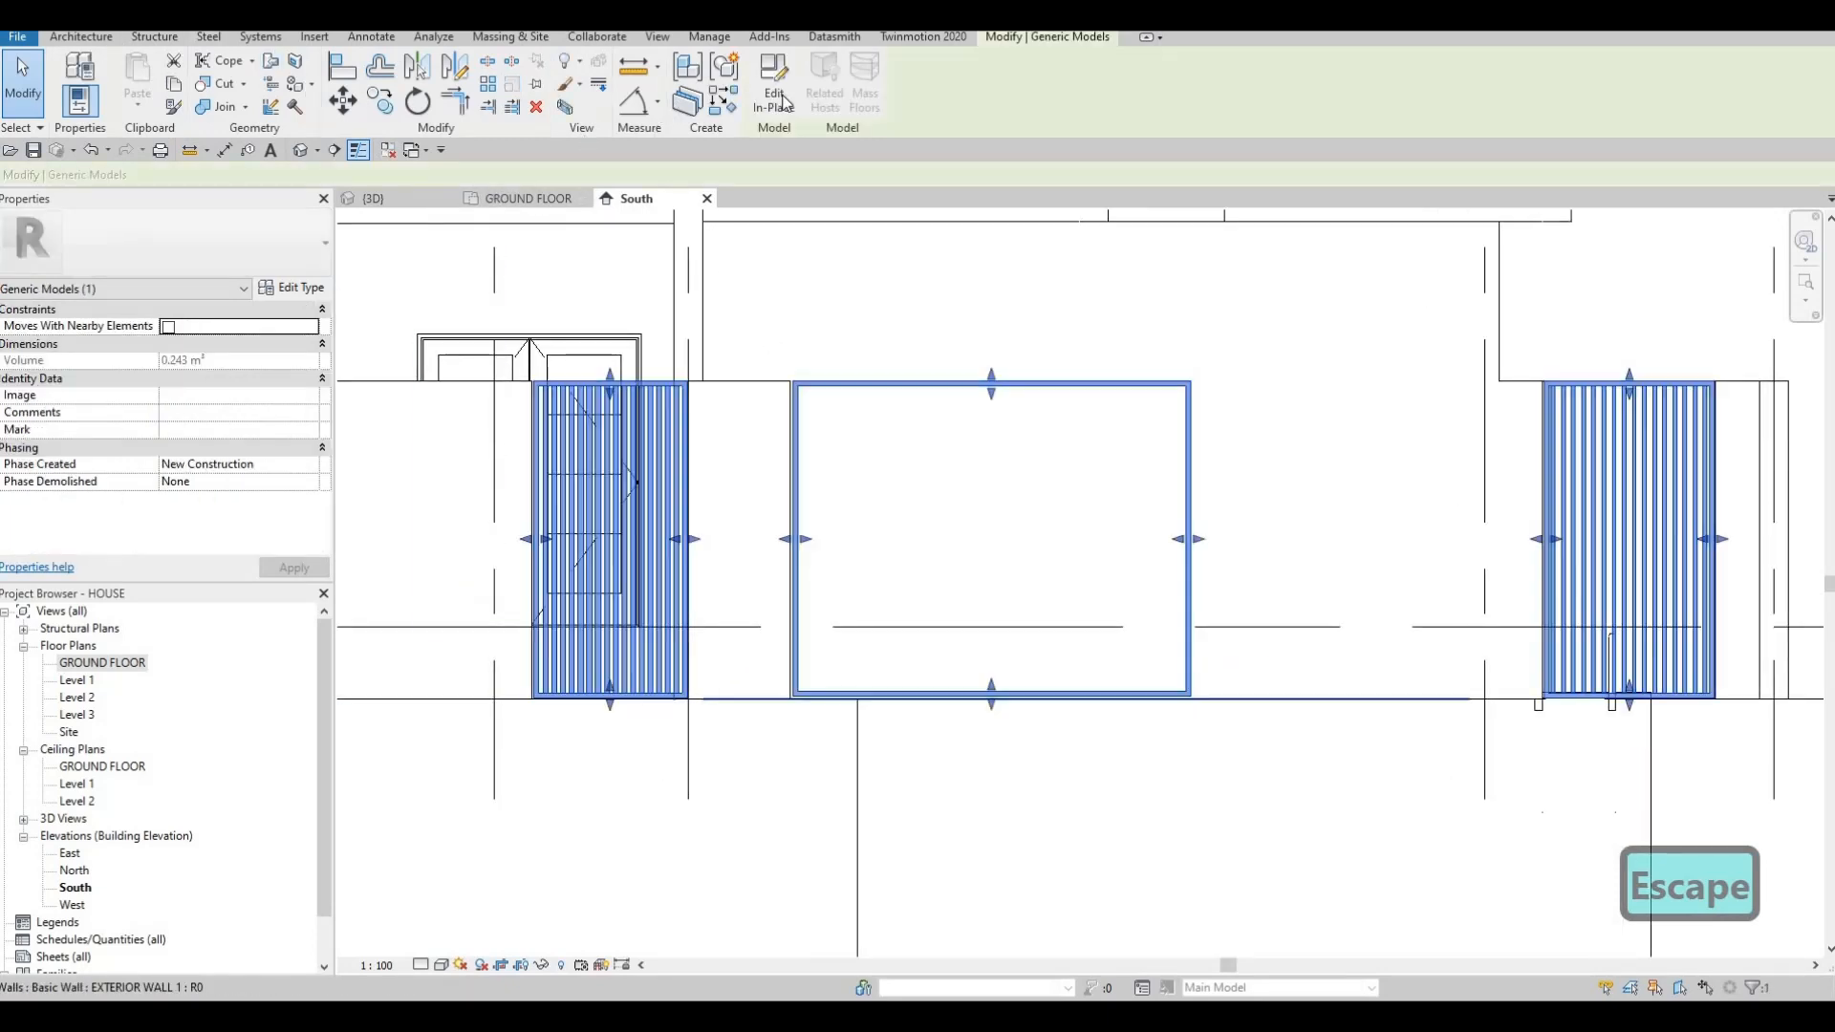
left_click(779, 96)
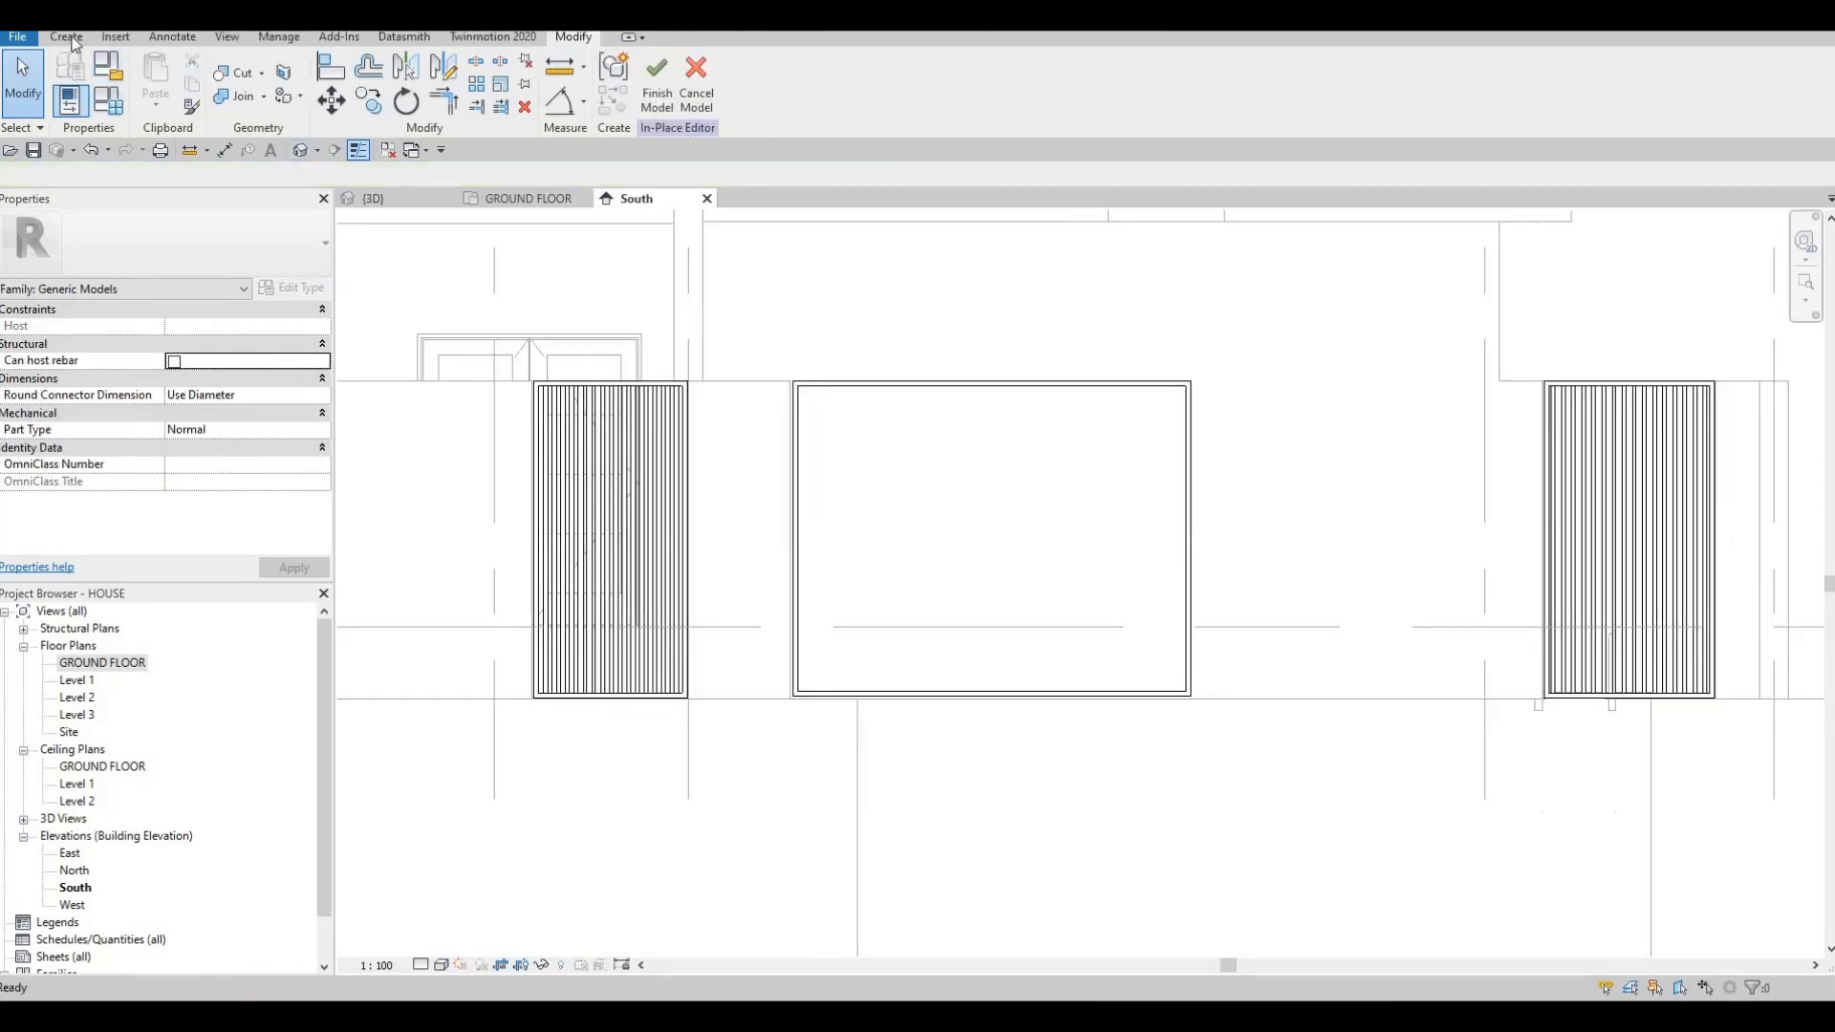
left_click(66, 36)
left_click(157, 82)
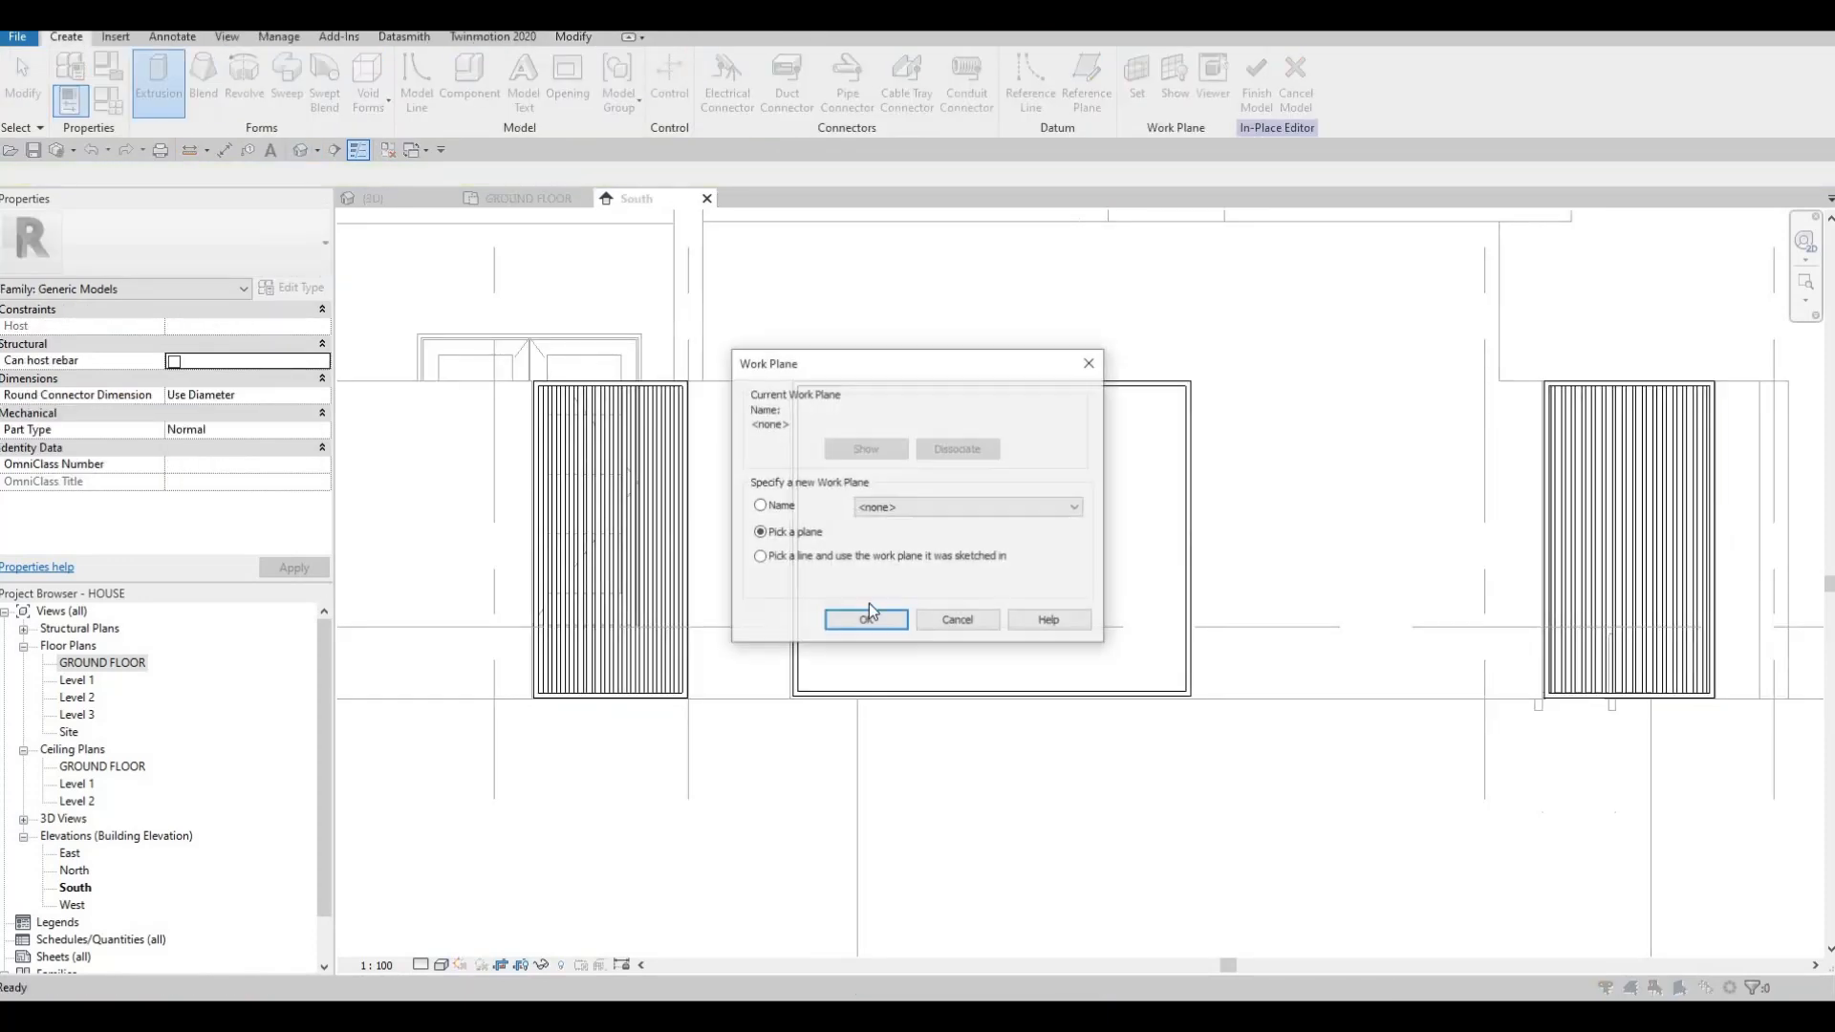
key("Return")
scroll(823, 431, "up", 5)
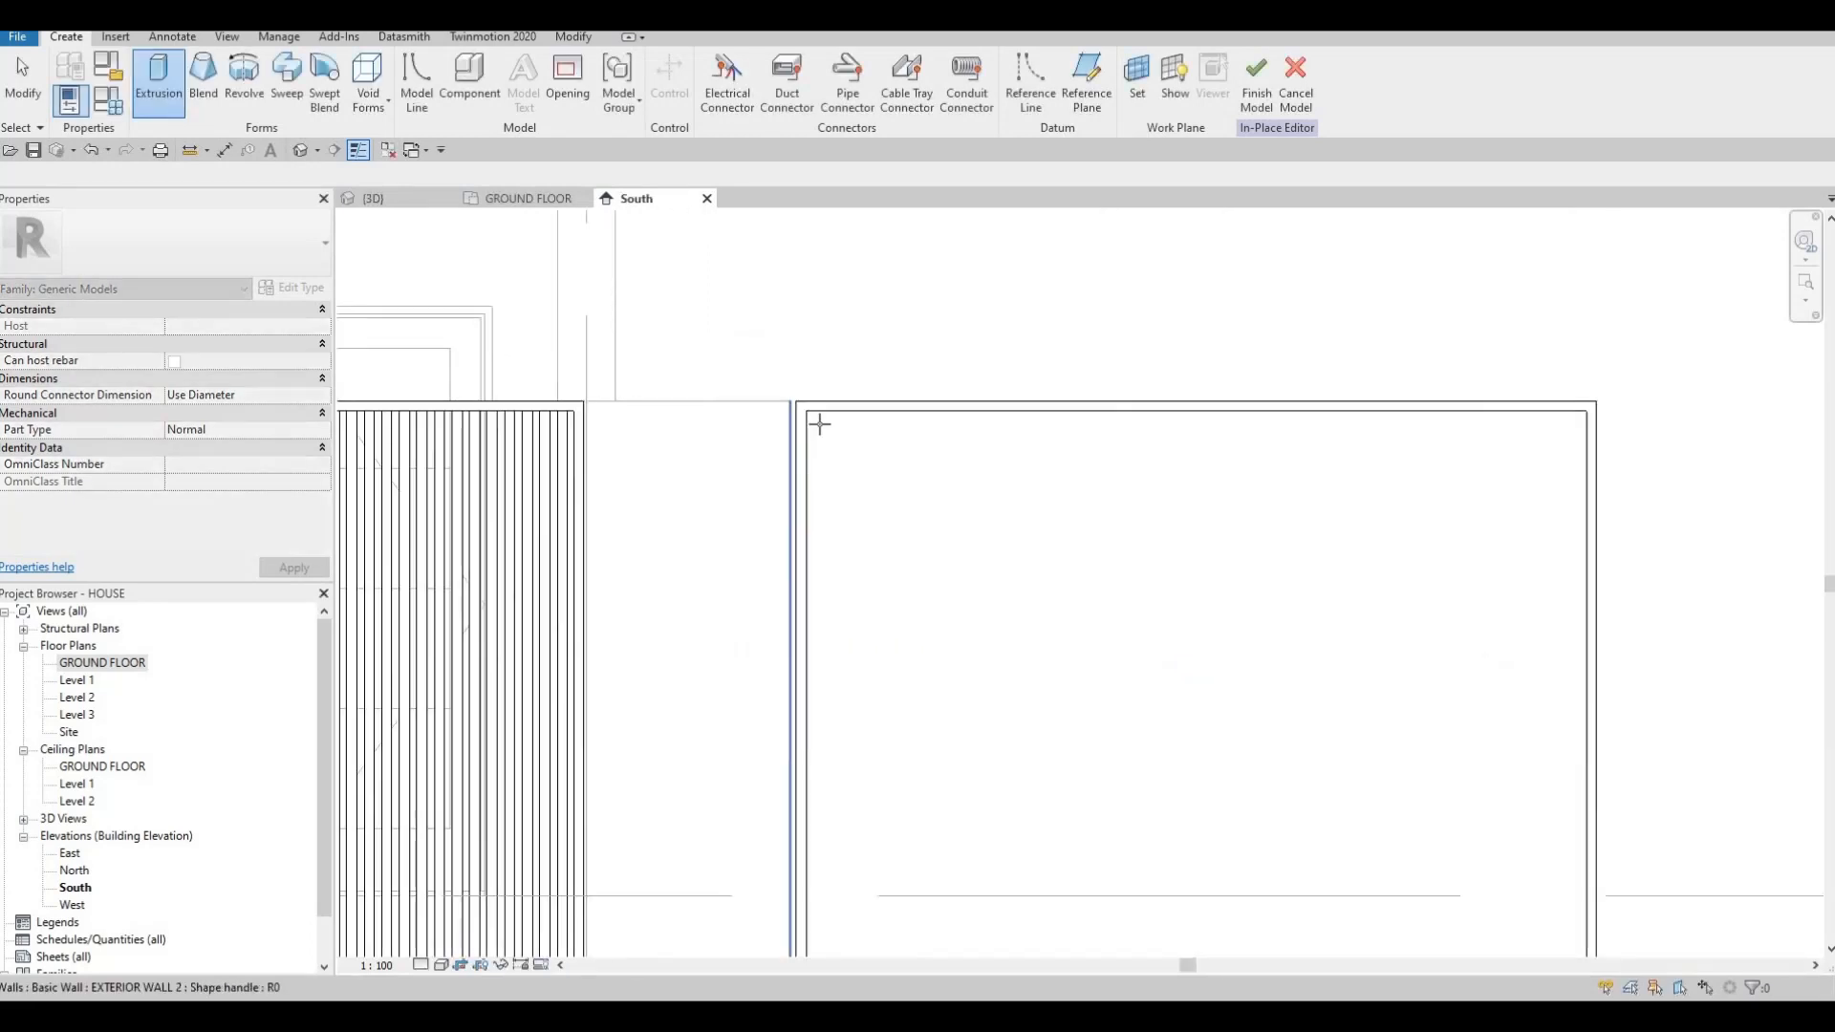
left_click(806, 390)
scroll(701, 317, "down", 4)
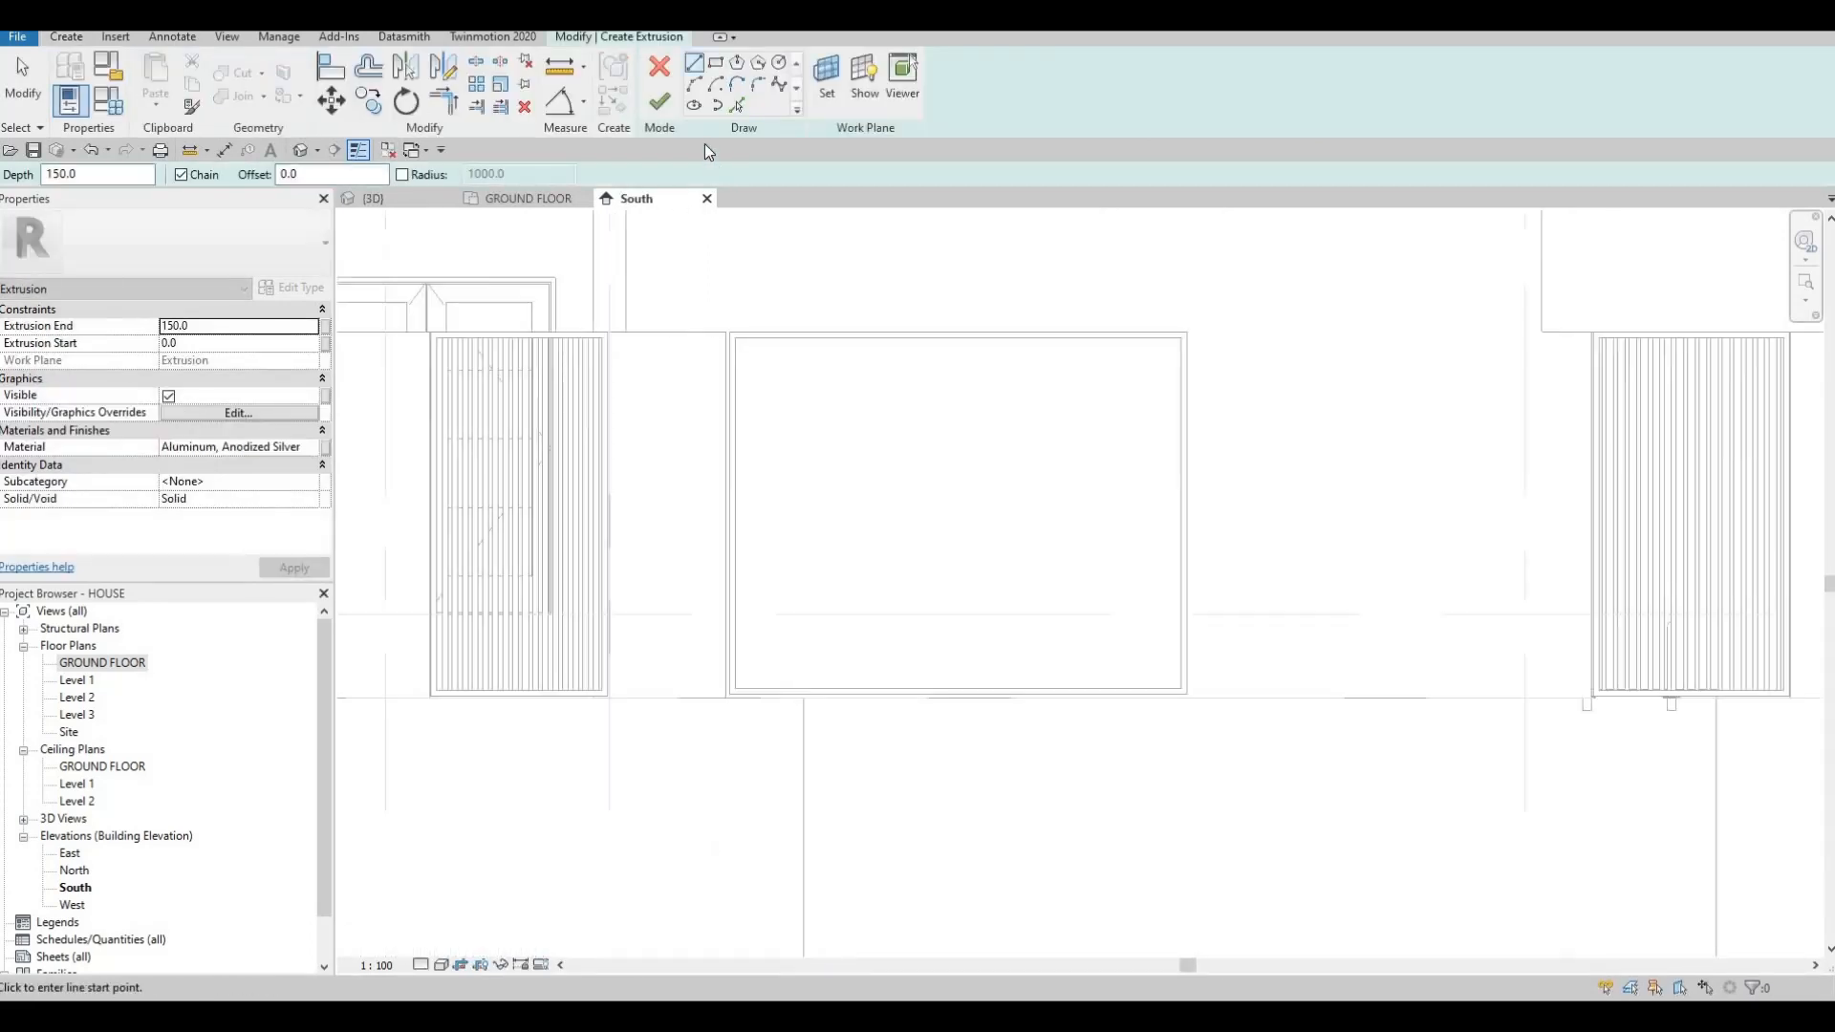
Sketch a rectangle along the large frame's inner edges, from corner to opposite corner, with an offset of 10.
left_click(717, 70)
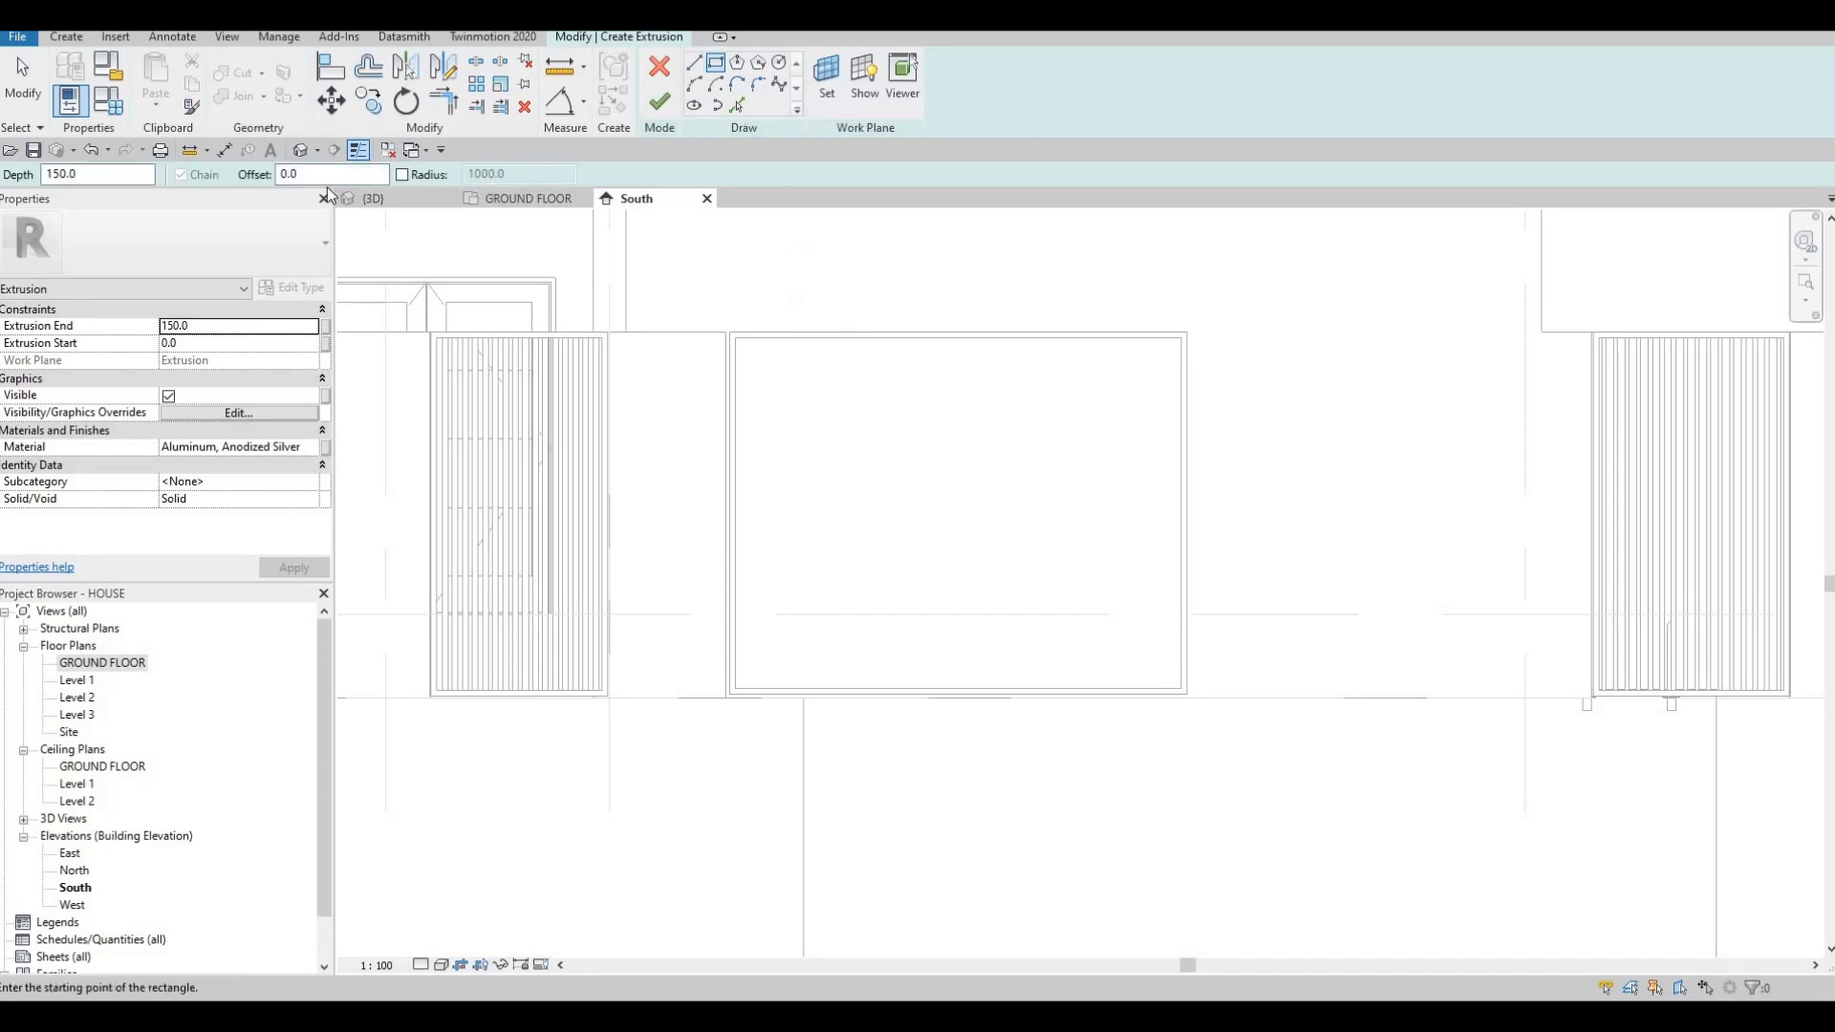
type("10")
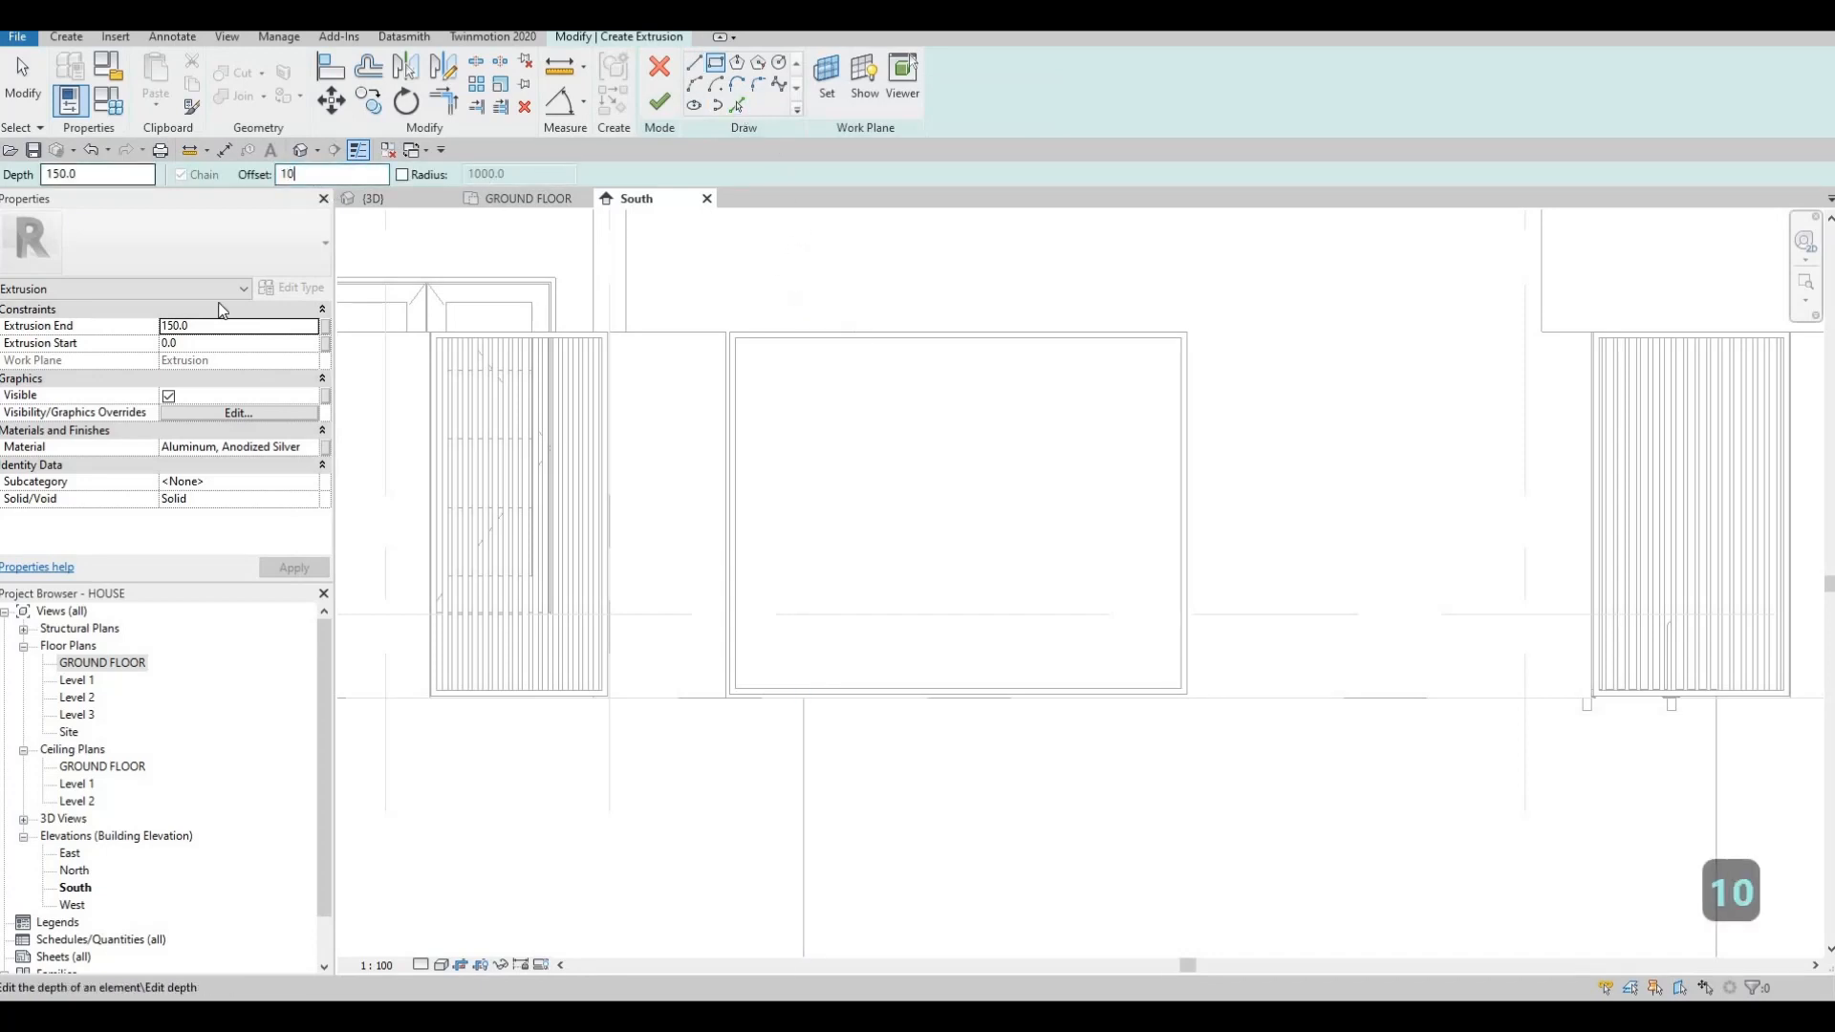
scroll(738, 328, "up", 5)
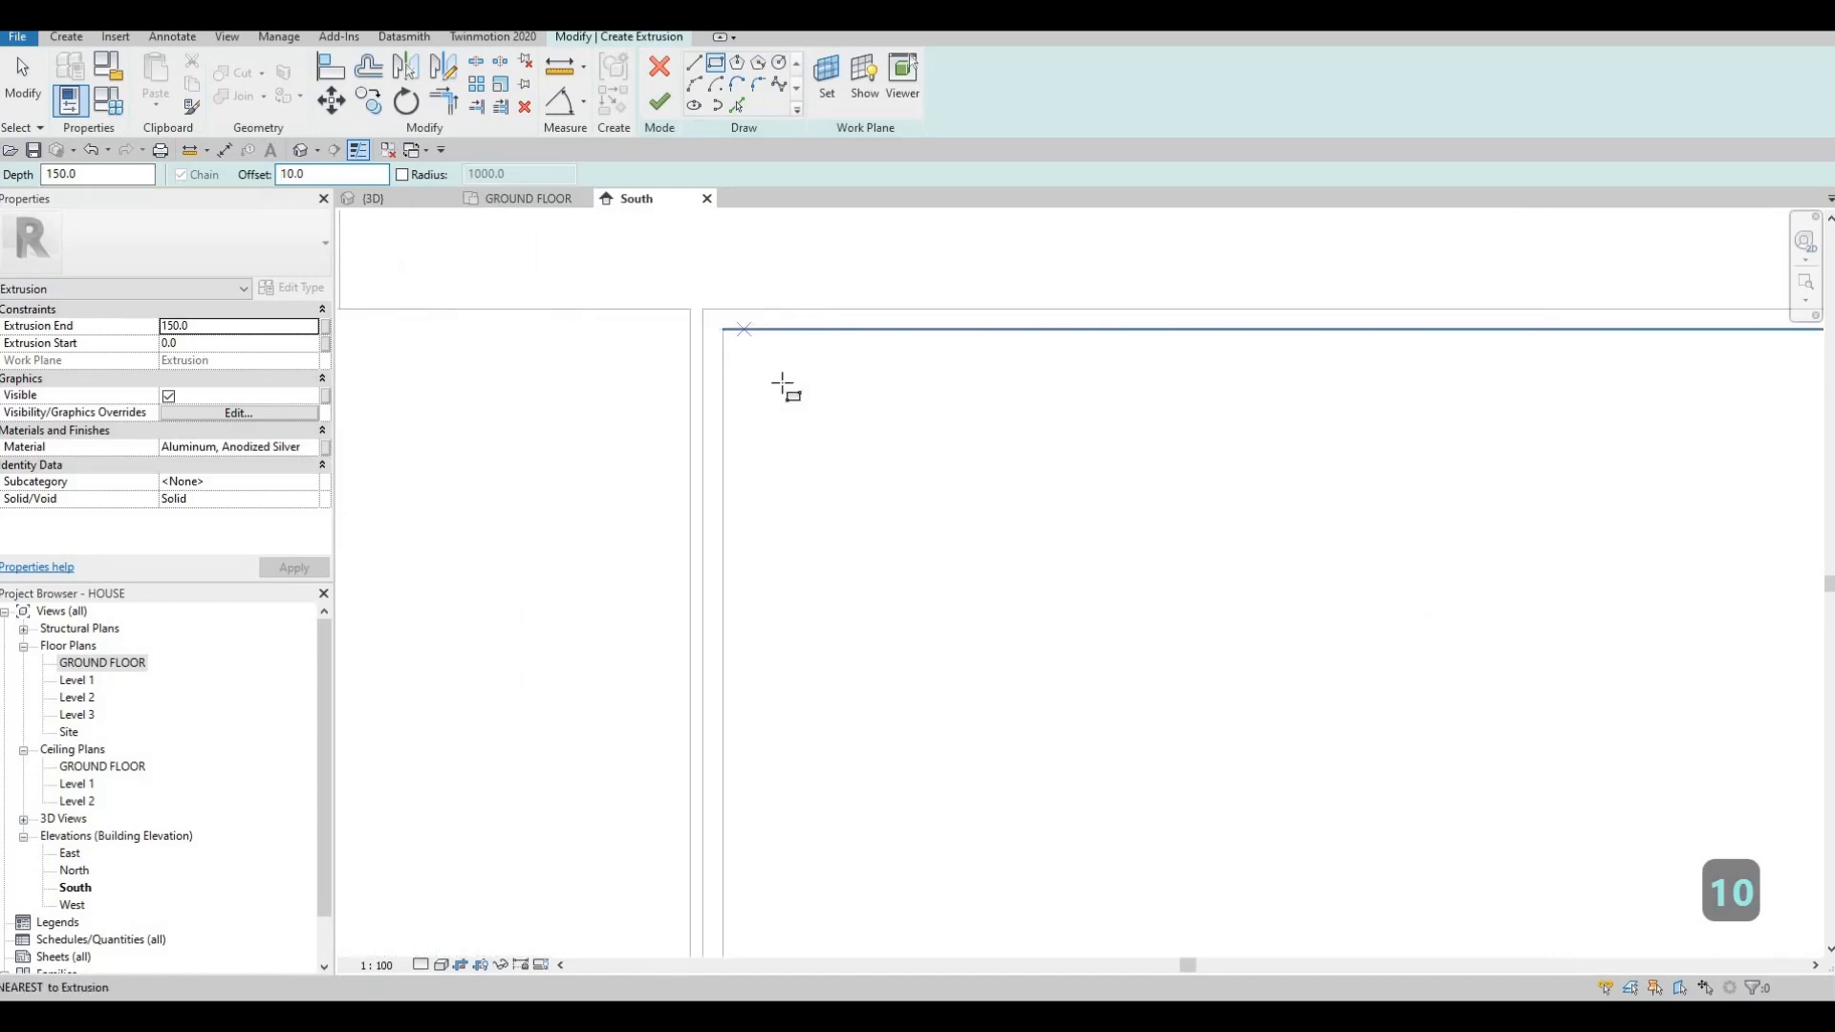
scroll(1123, 645, "down", 5)
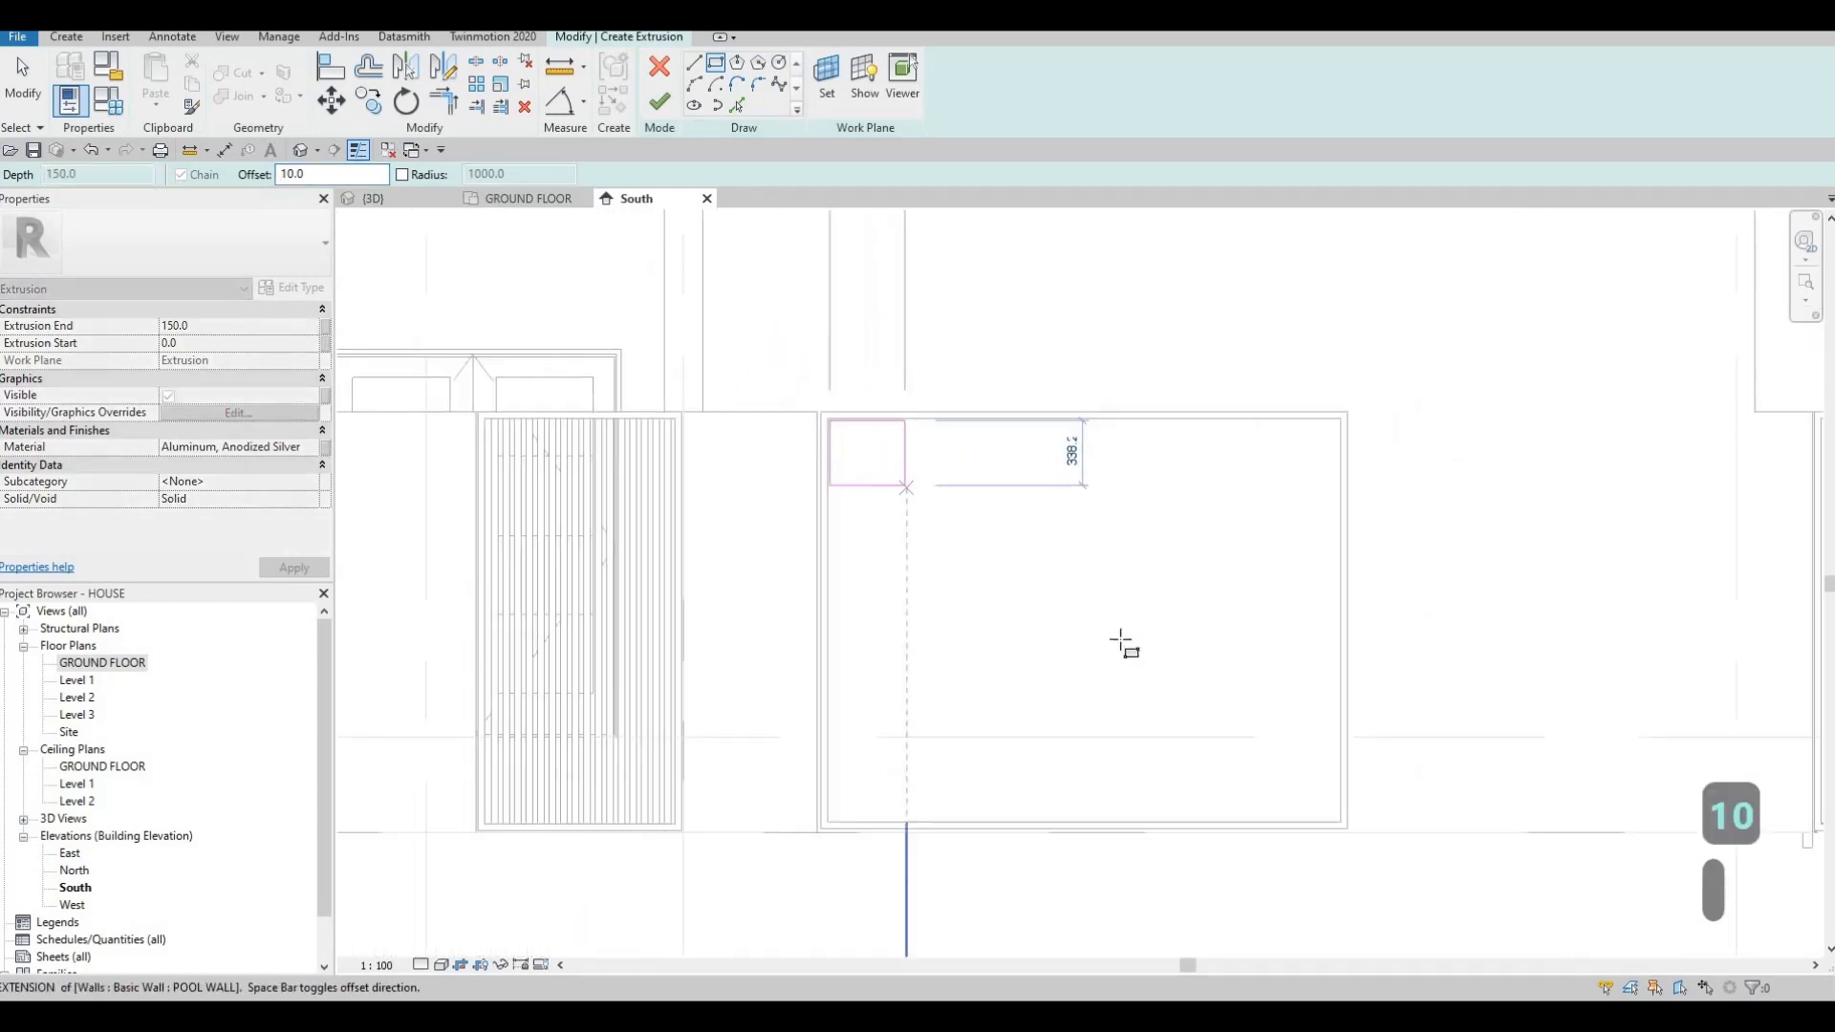
scroll(1159, 717, "up", 5)
left_click(1154, 723)
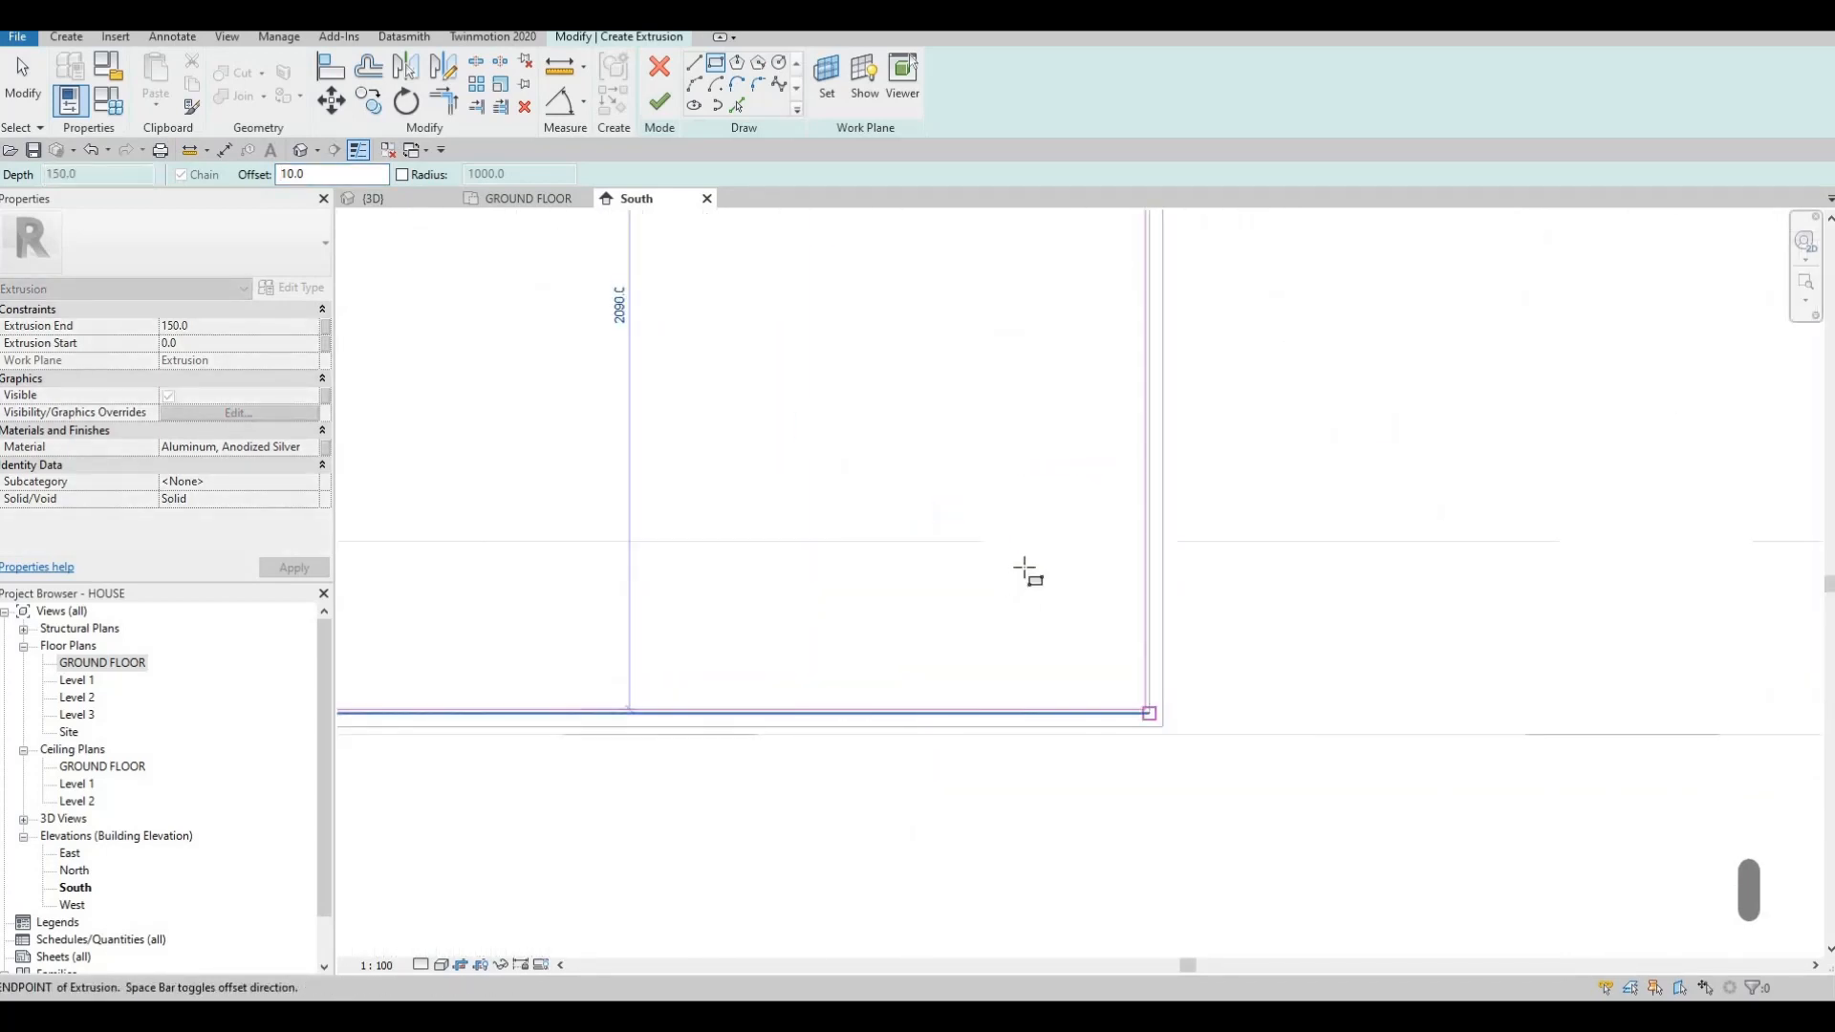
key("Escape")
scroll(750, 348, "down", 5)
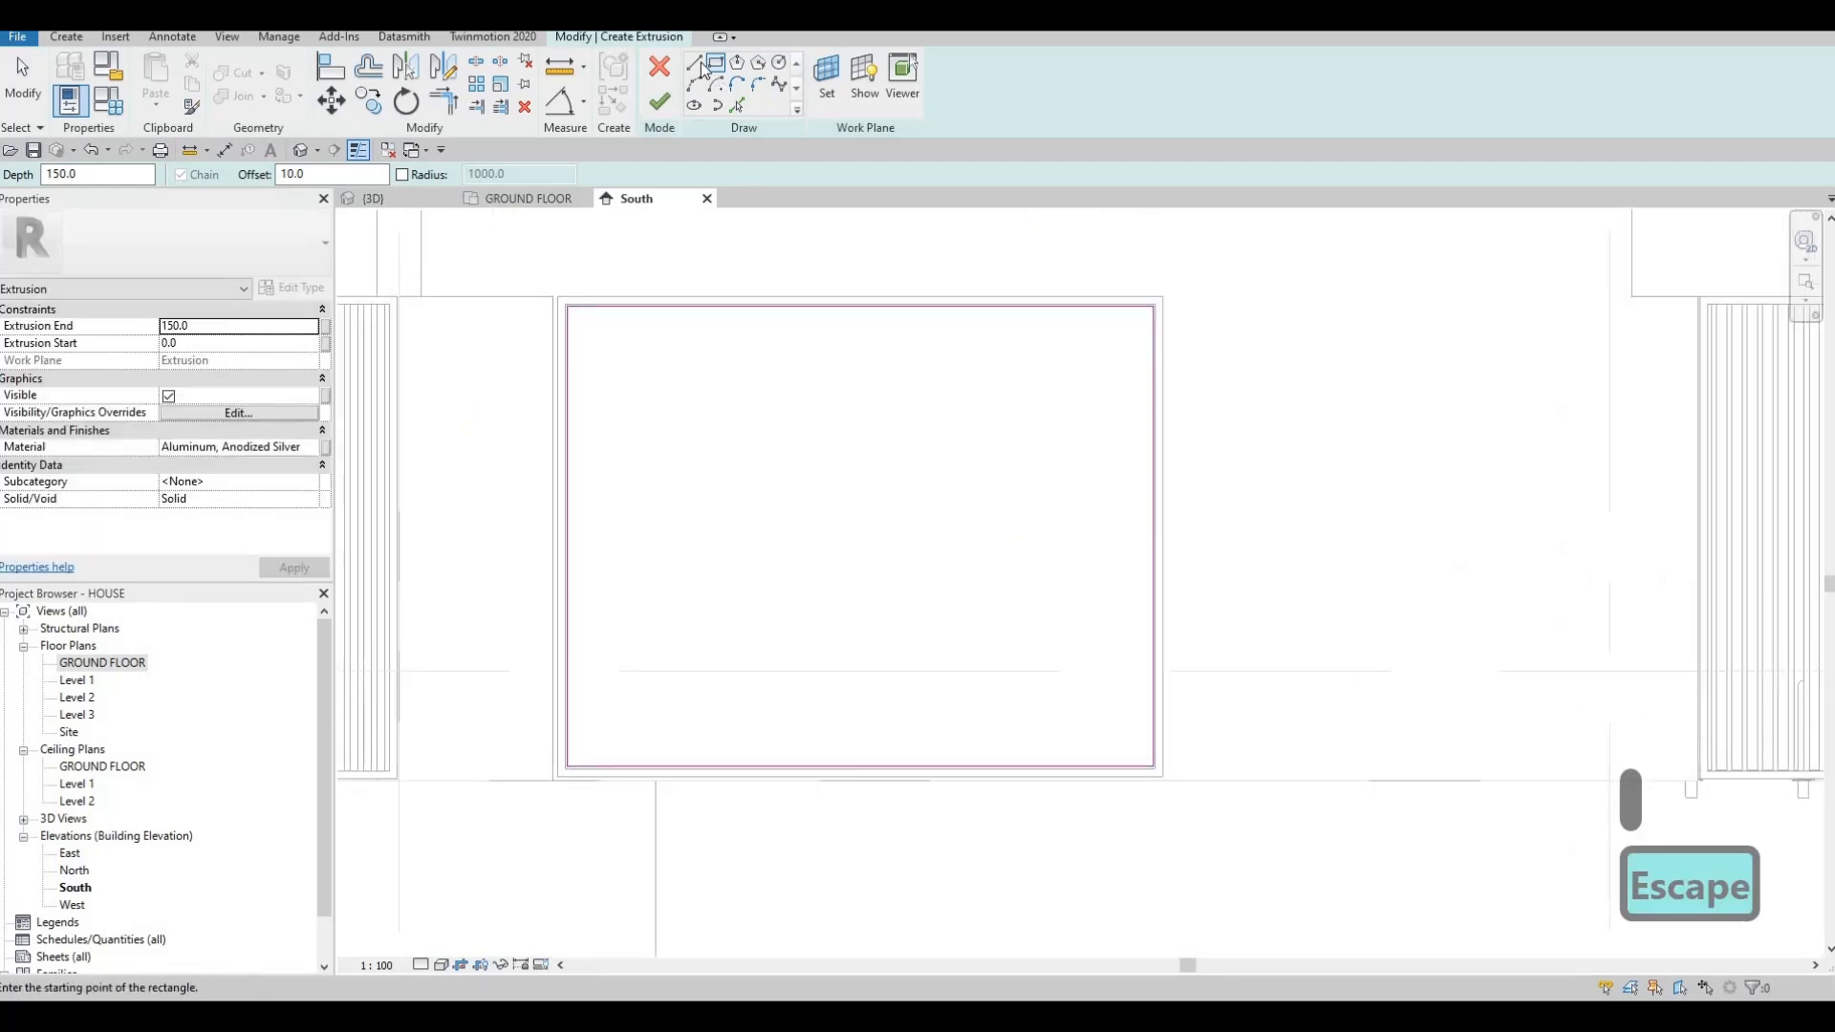
Sketch two parallel 45° lines, about 311 and 320 mm long, across the sketched rectangle's upper-left corner with an offset of 10.
left_click(696, 64)
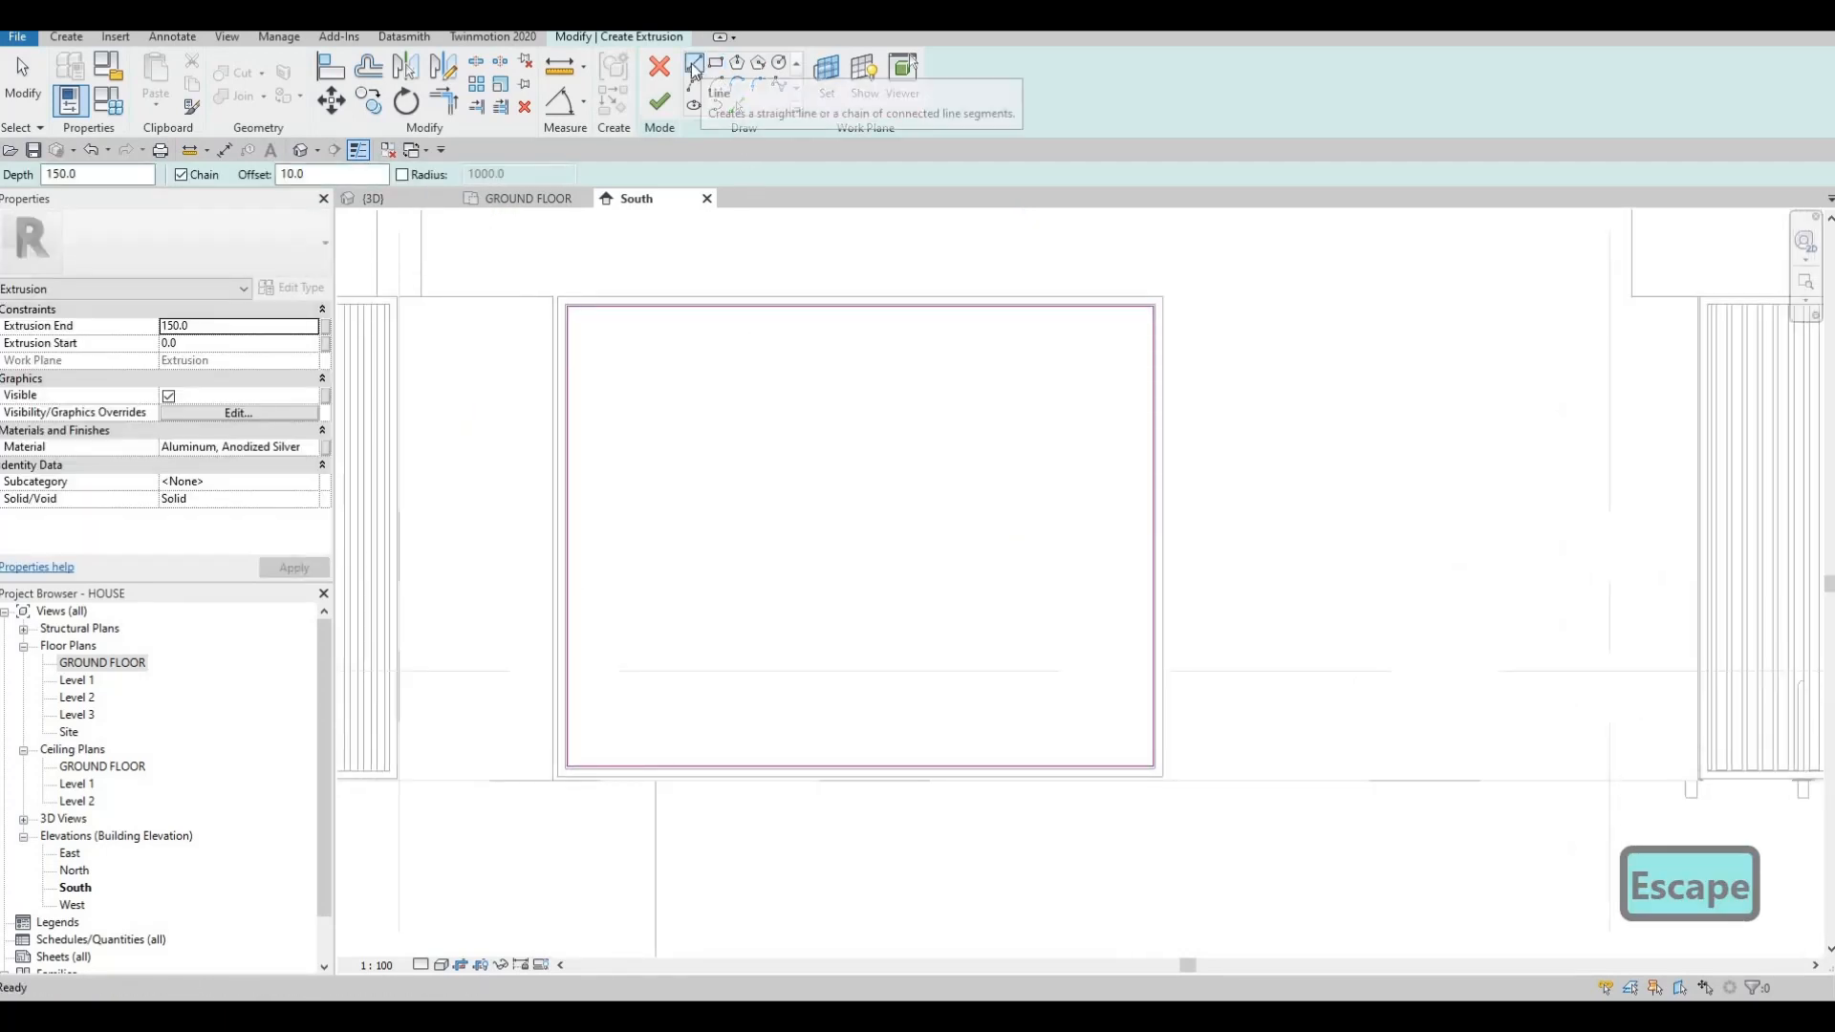
scroll(590, 316, "up", 2)
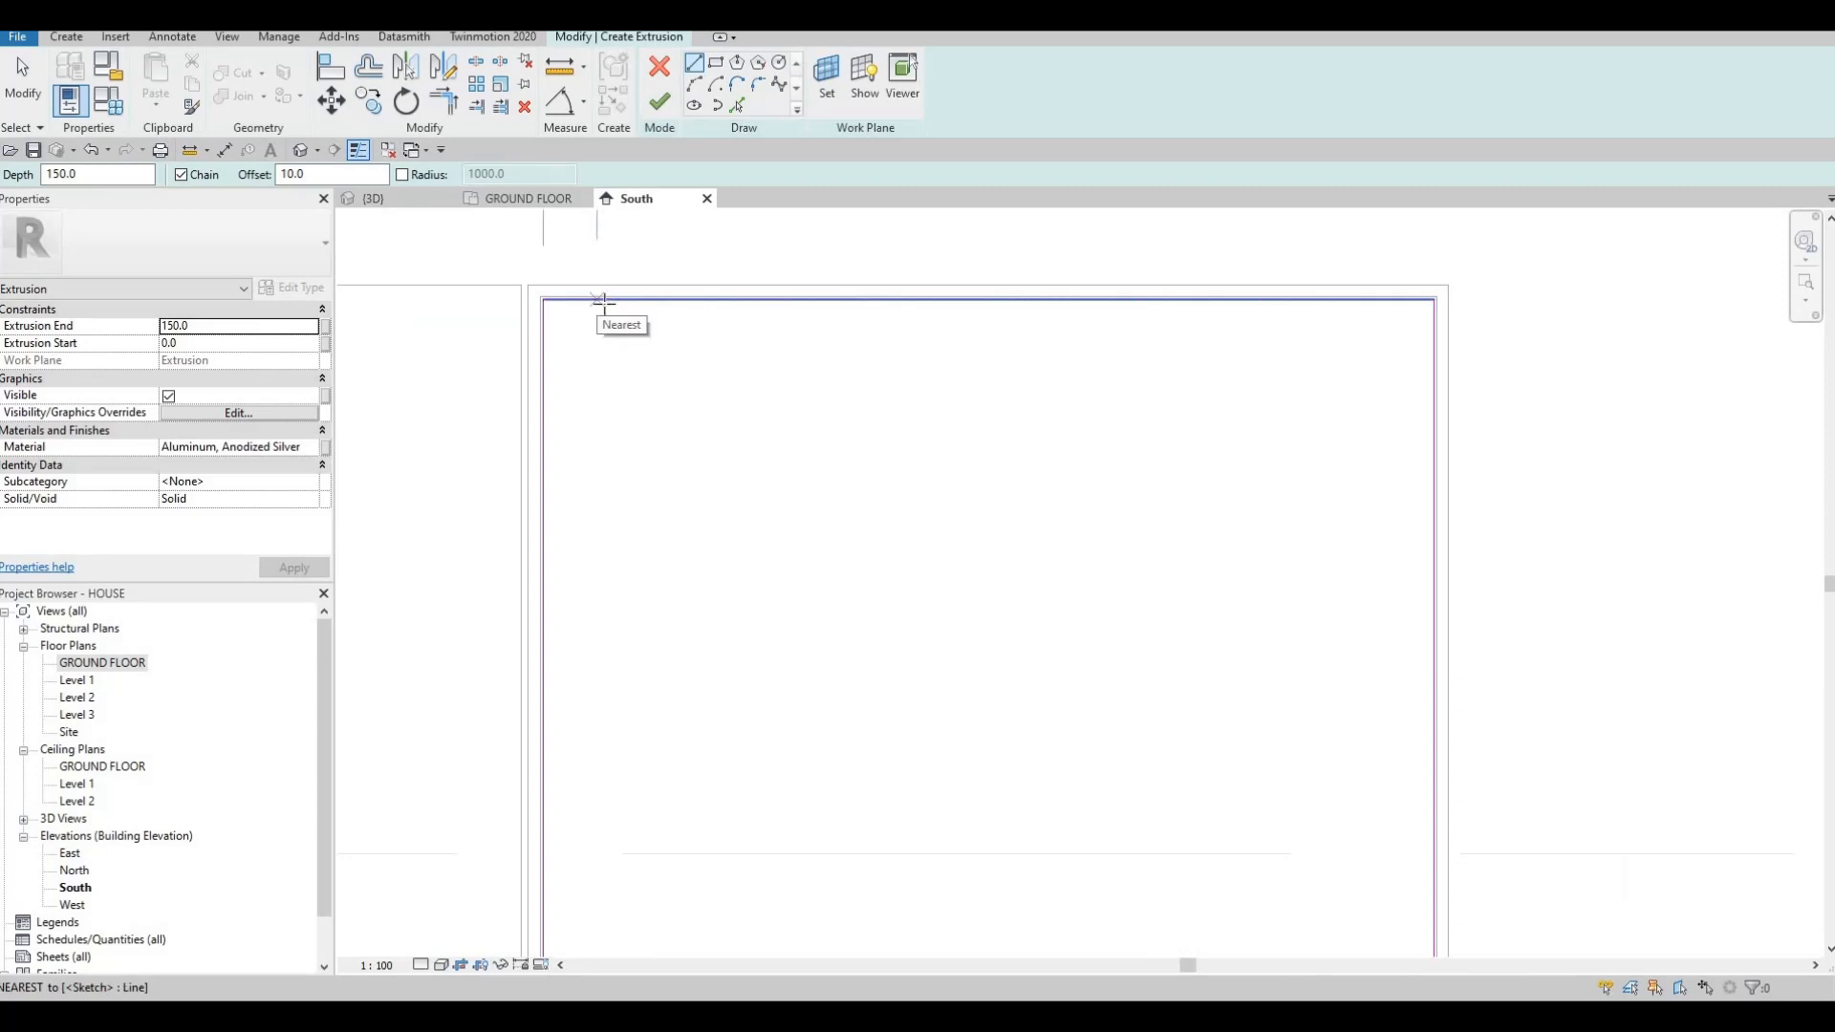
left_click(543, 375)
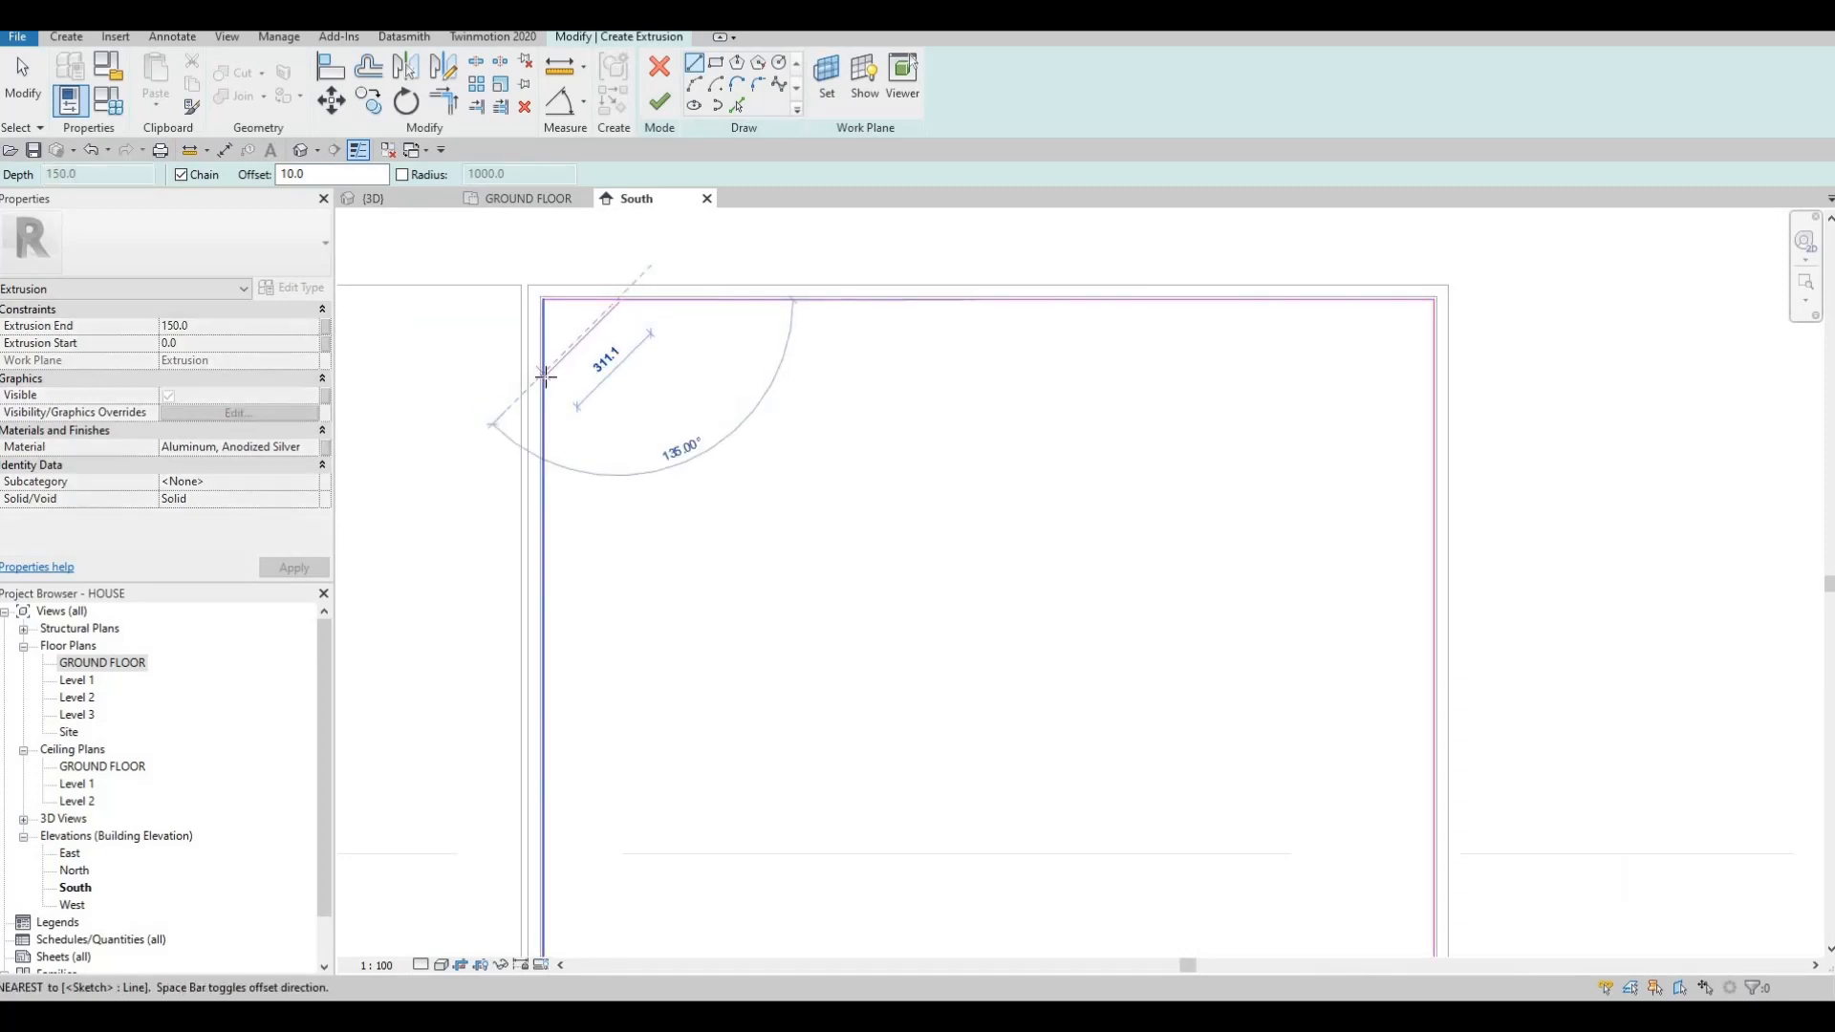
key("Escape")
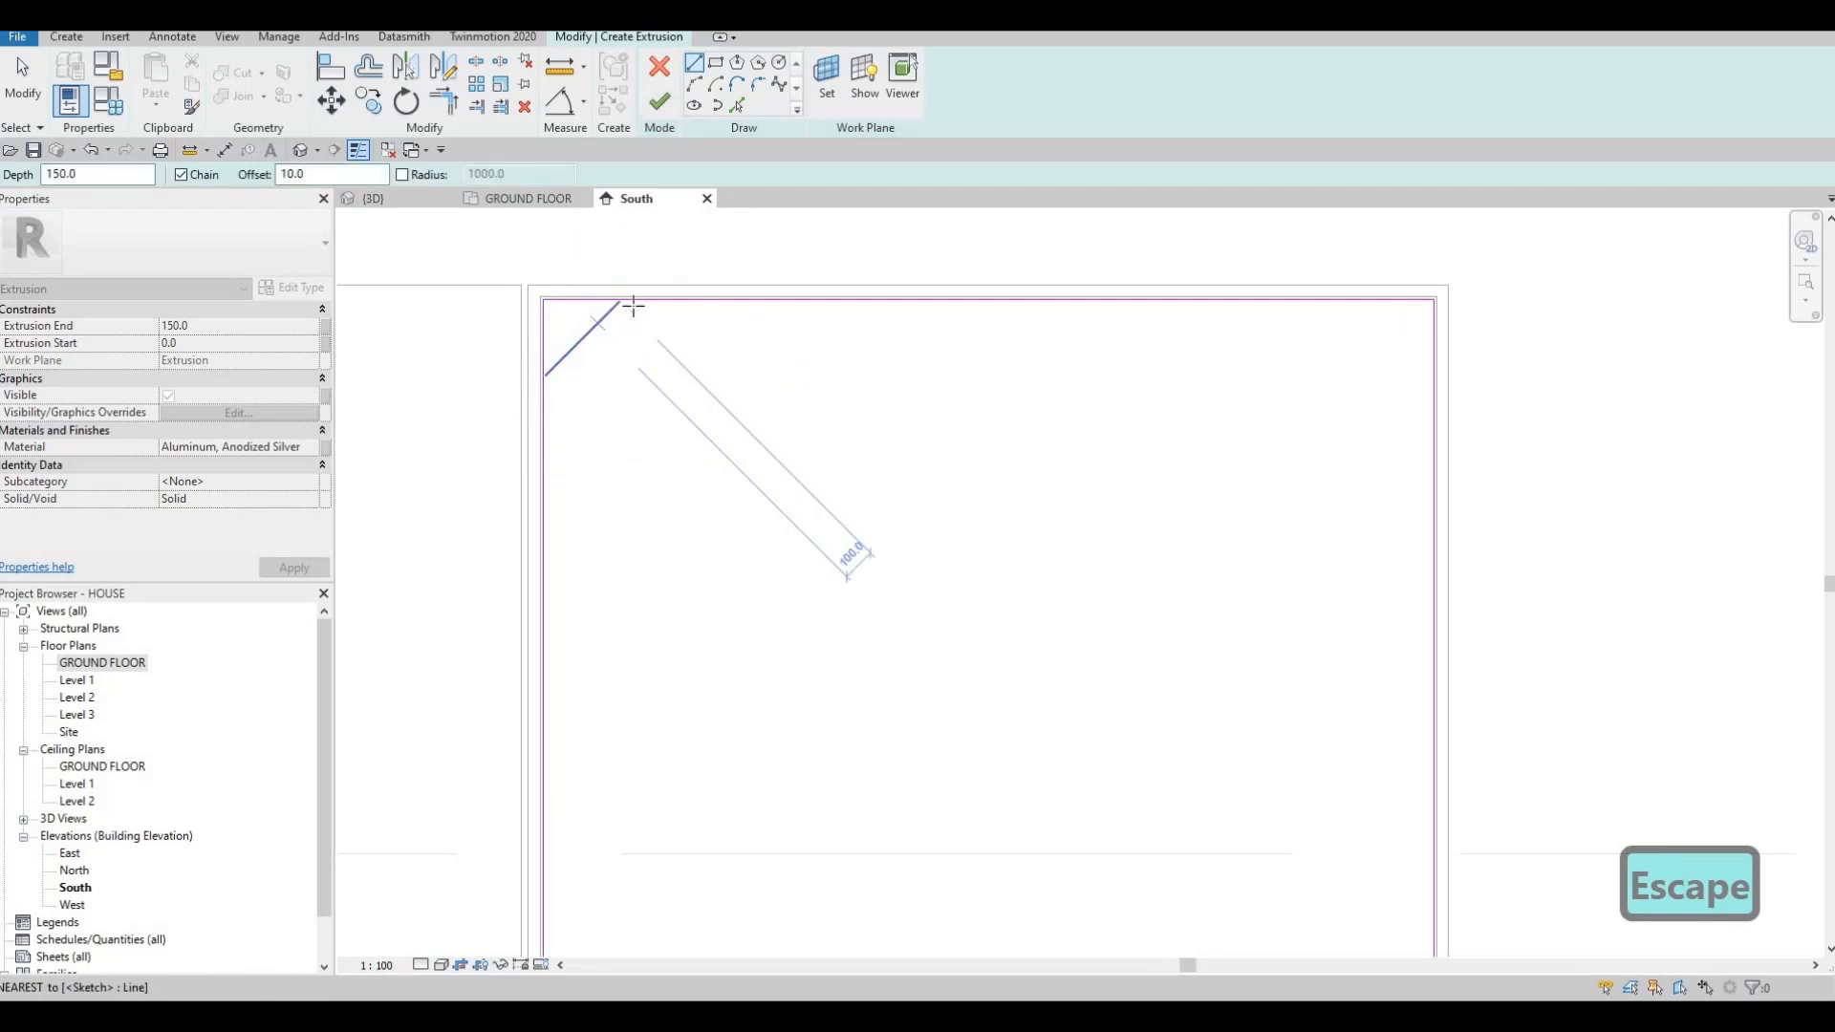
left_click(629, 304)
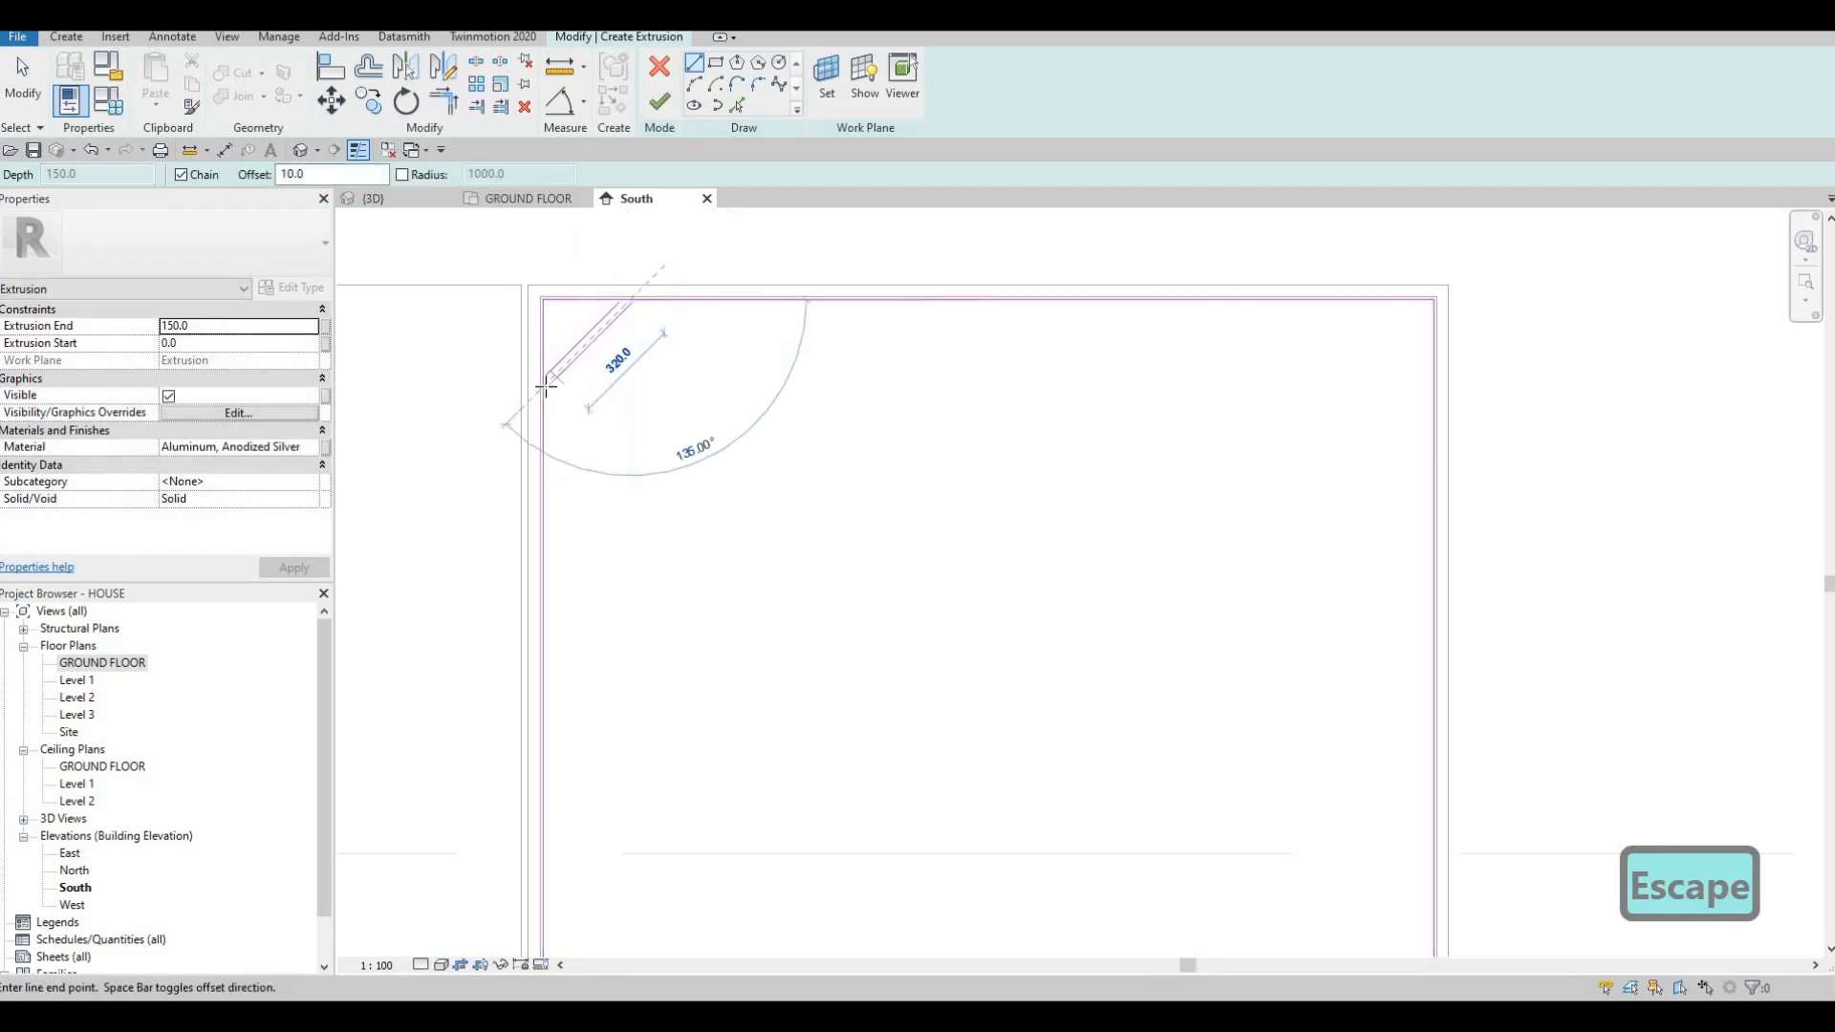
key("Escape")
key("Escape")
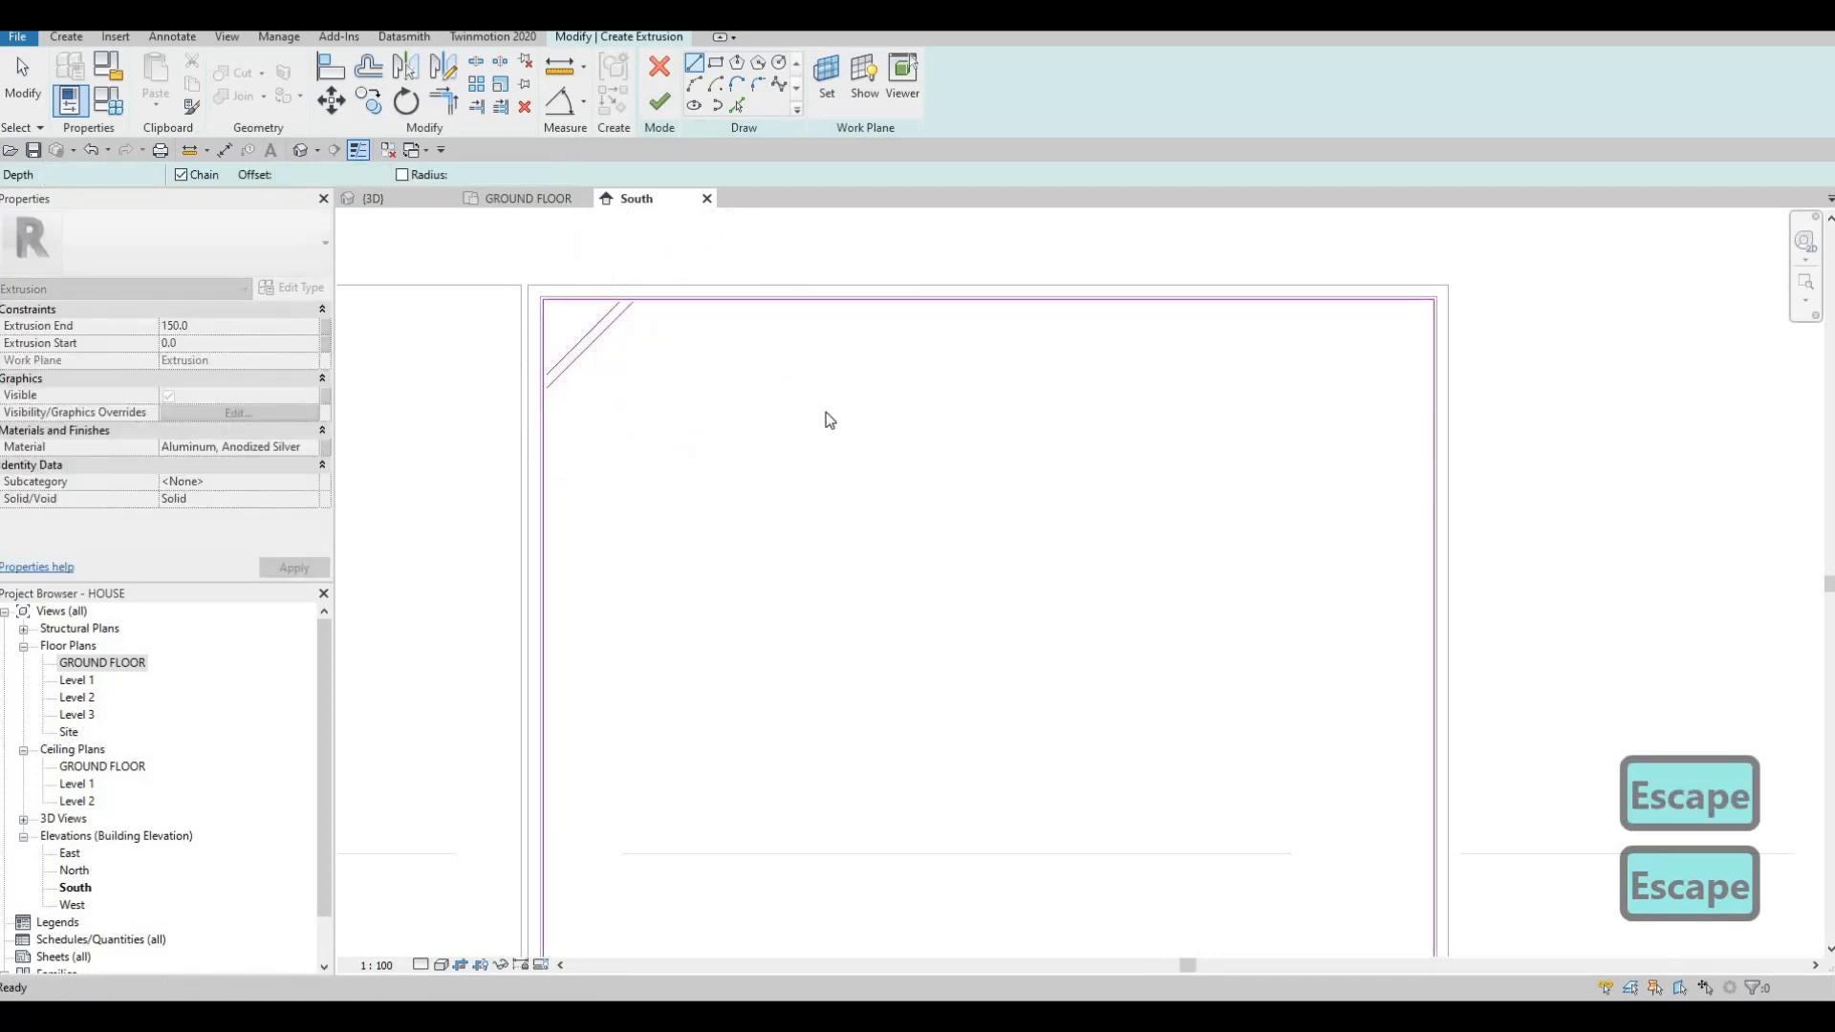
Copy the corner's two diagonal lines once, diagonally down toward the middle of the gate frame.
middle_click_drag(680, 377, 874, 375)
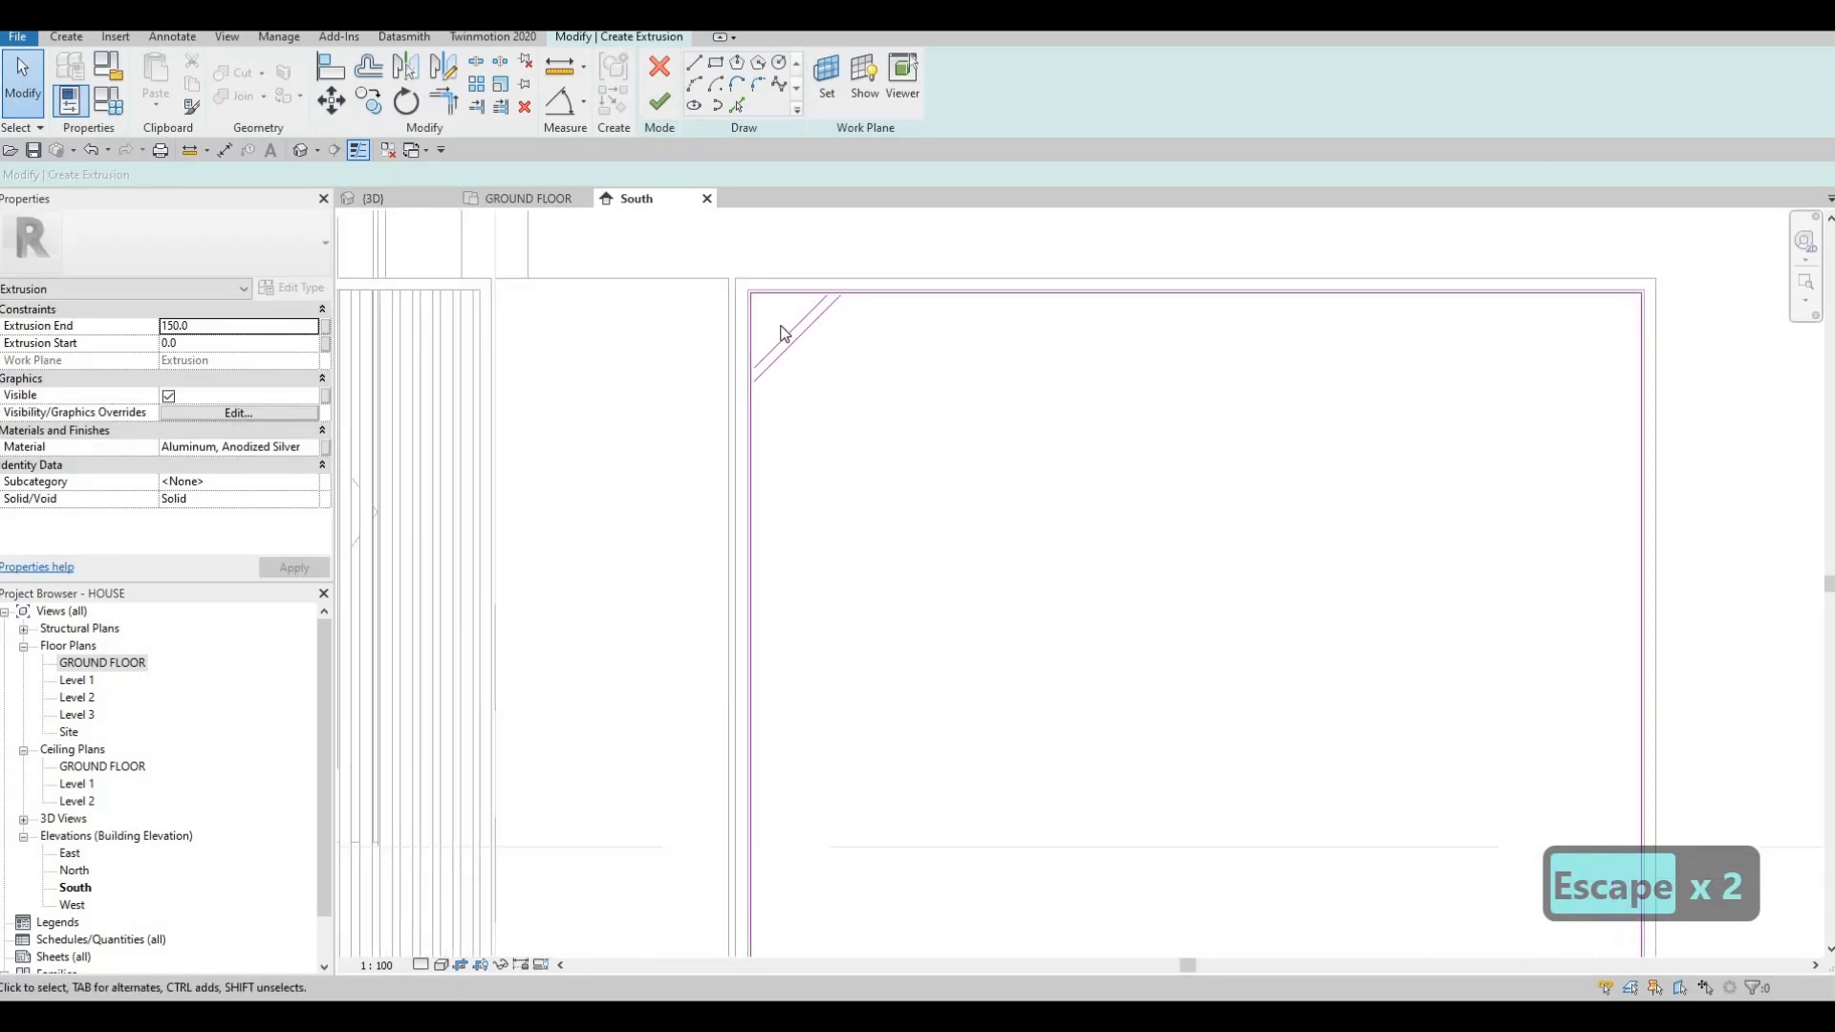
left_click_drag(781, 333, 781, 332)
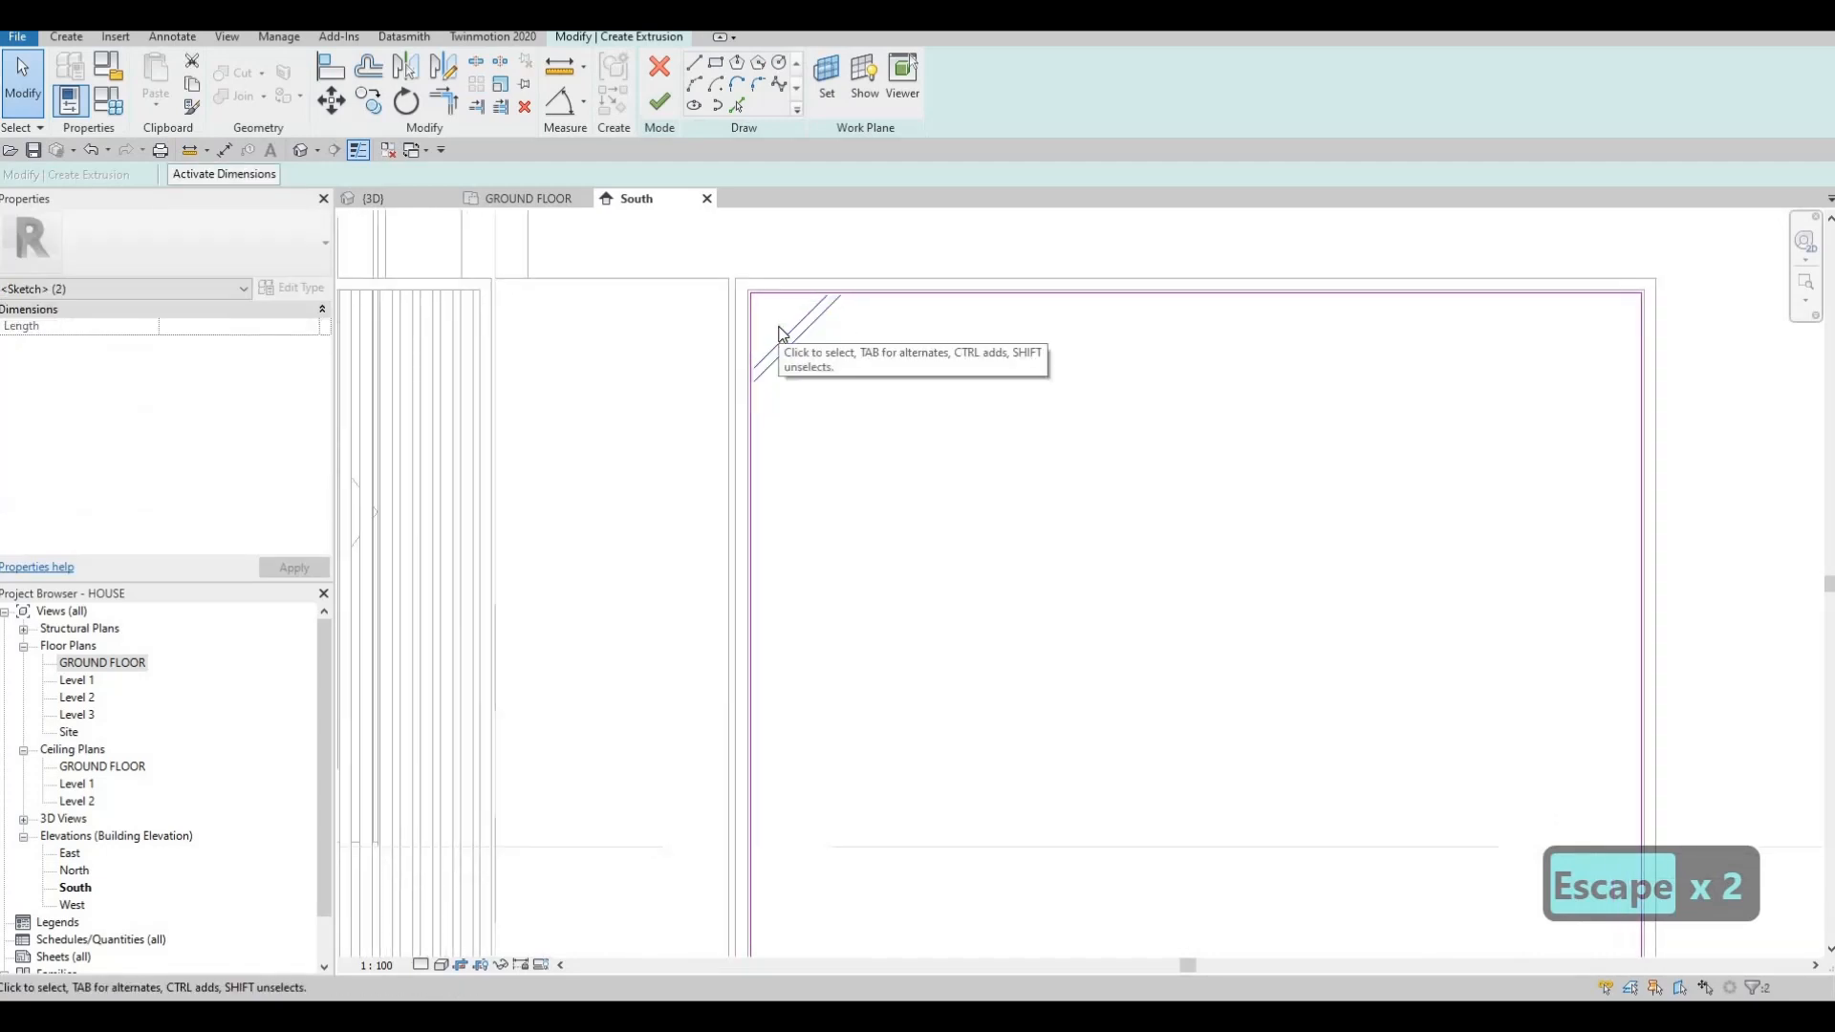
key("c")
key("o")
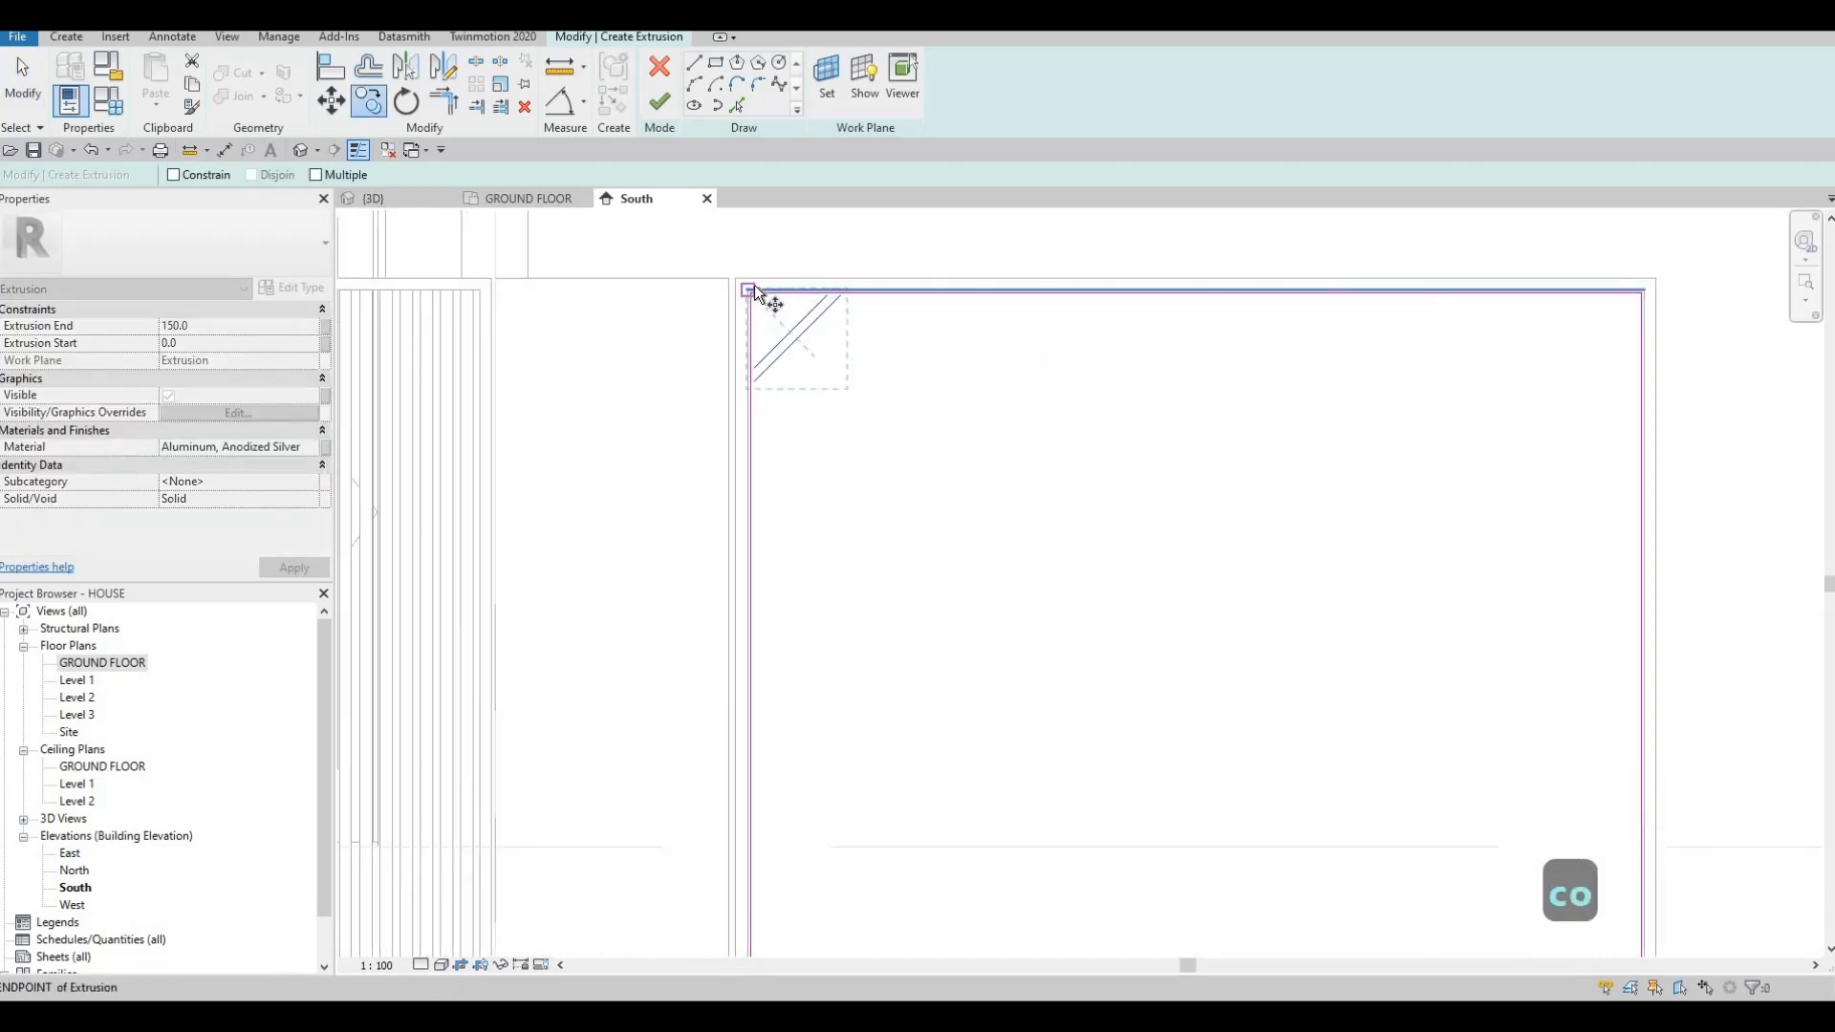
scroll(752, 308, "up", 3)
left_click(744, 300)
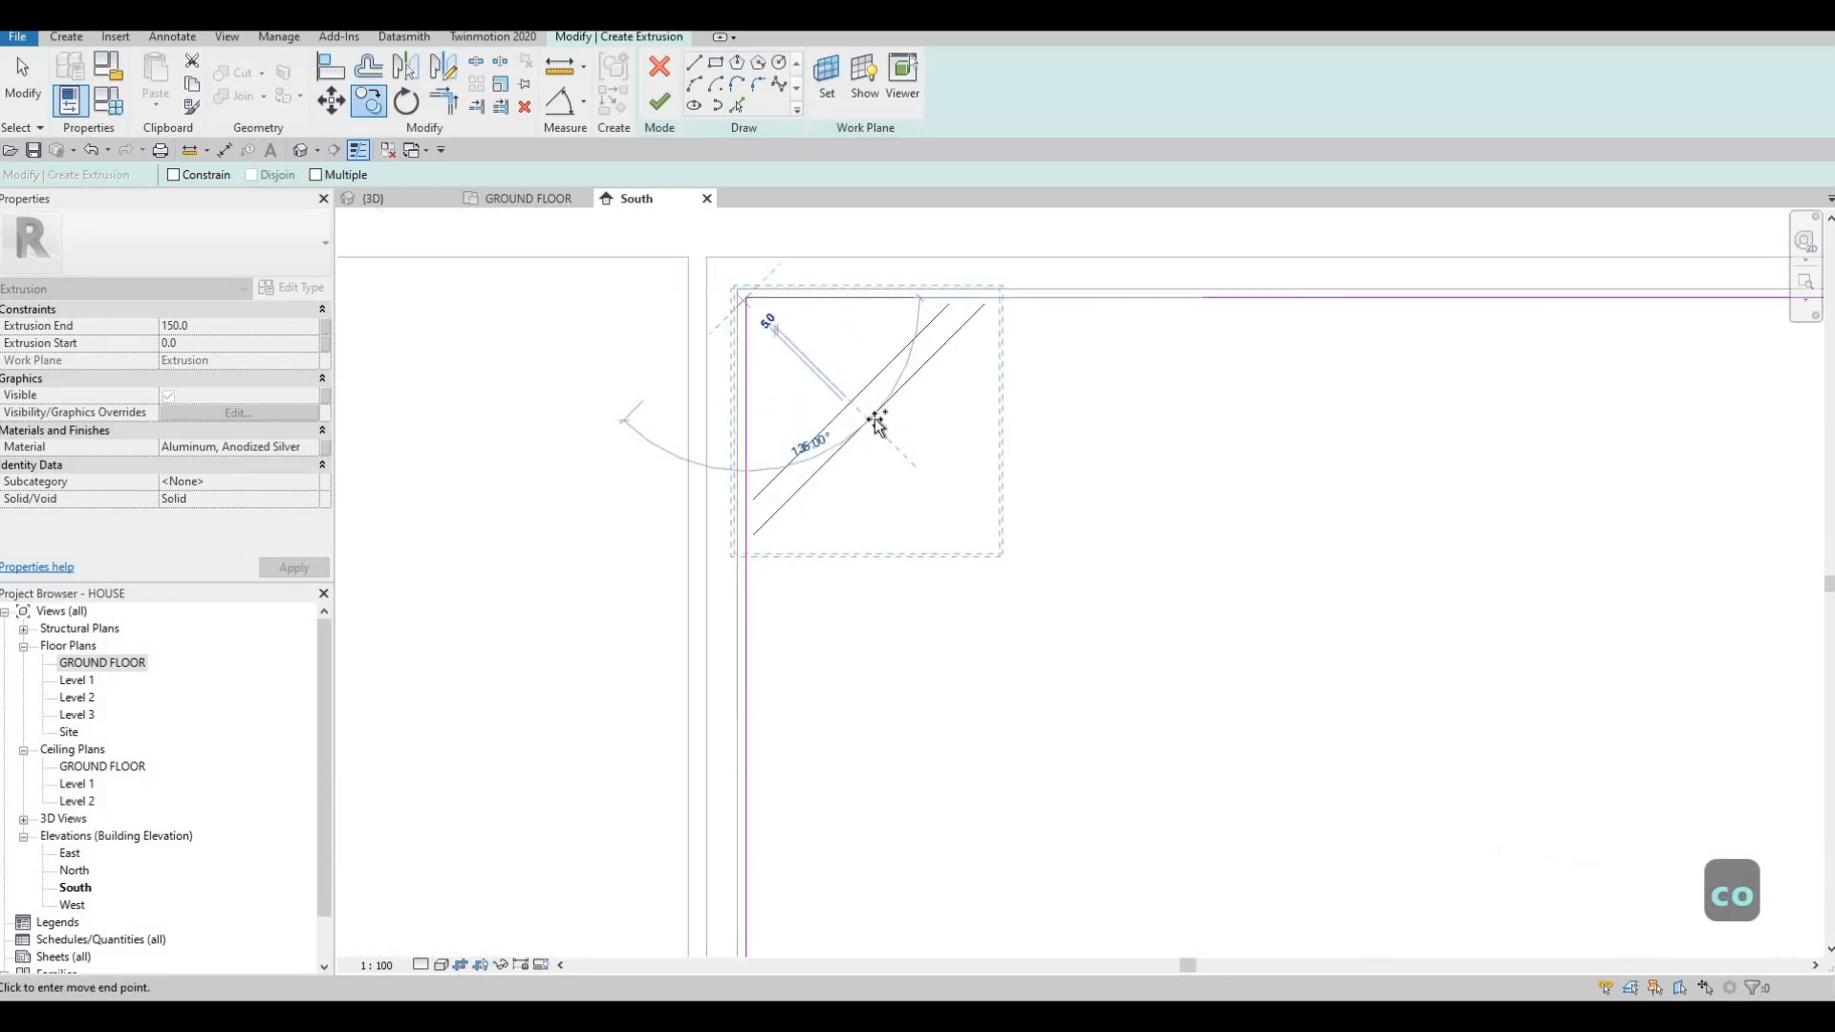
left_click(965, 514)
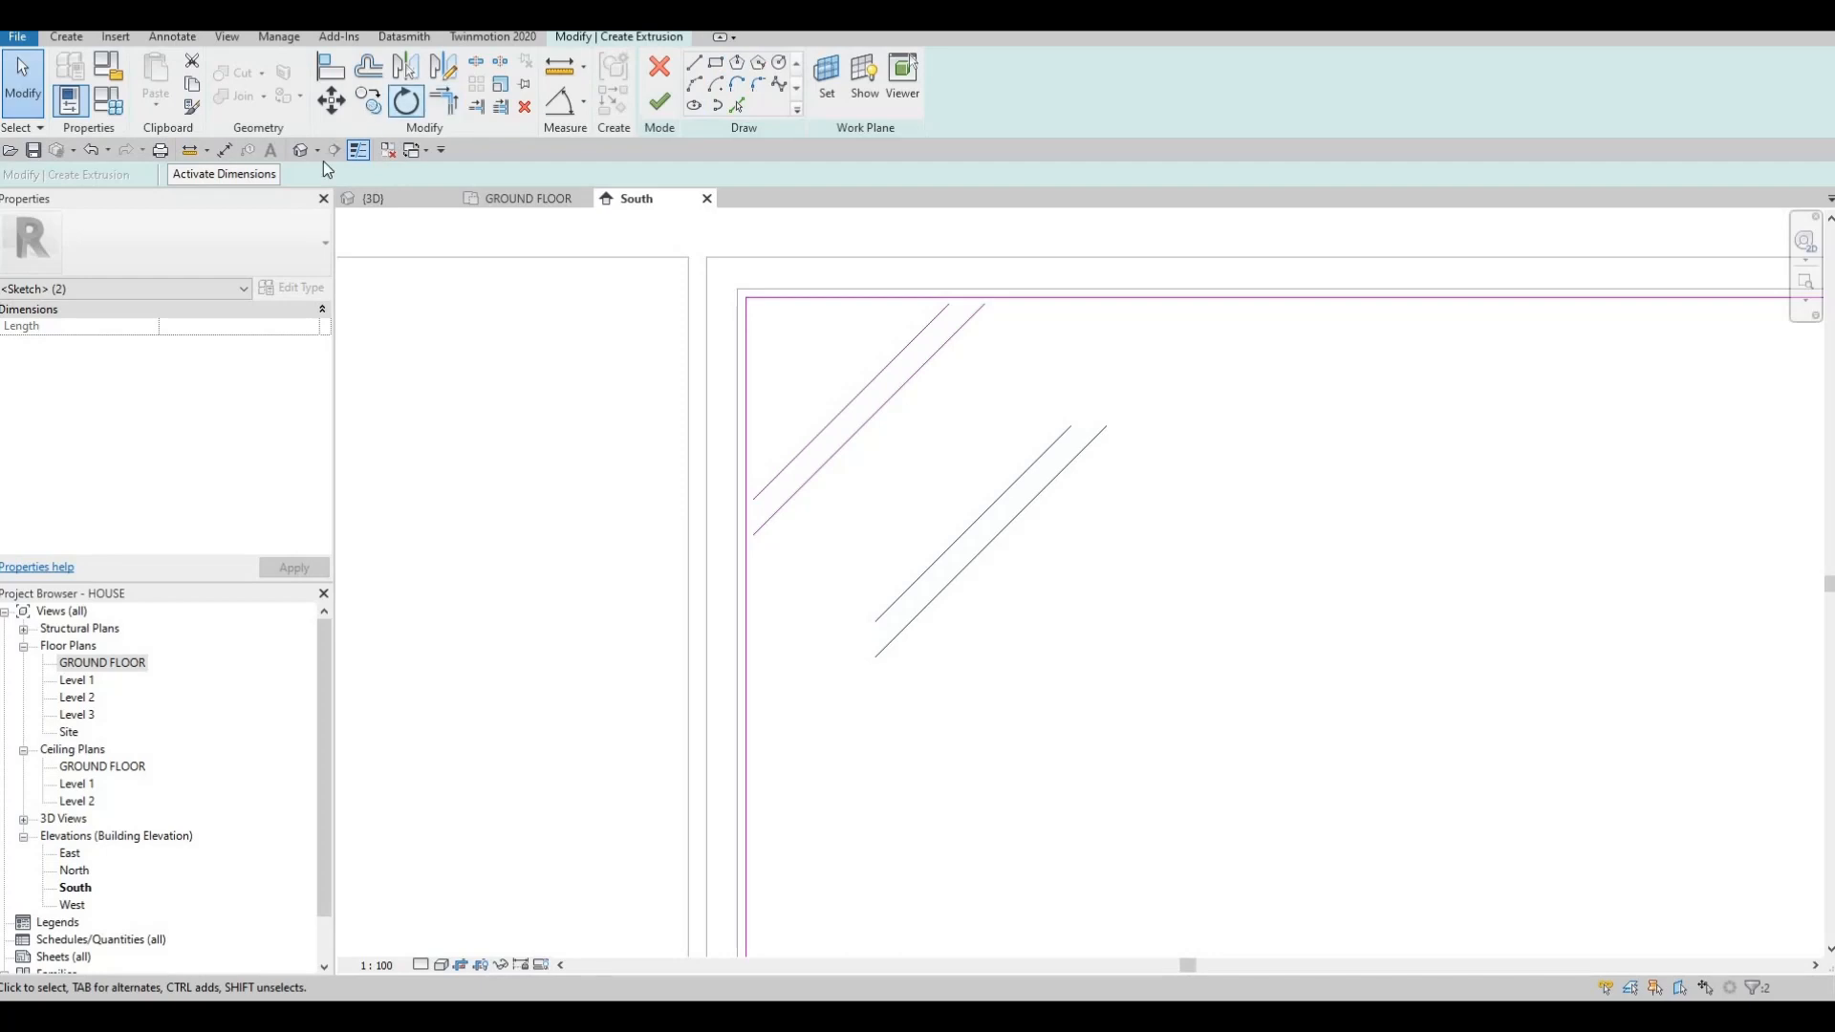
With multiple copies enabled, repeat the copied line pair about every 194 mm down the 45° diagonal toward the frame's lower-right corner.
key("c")
key("o")
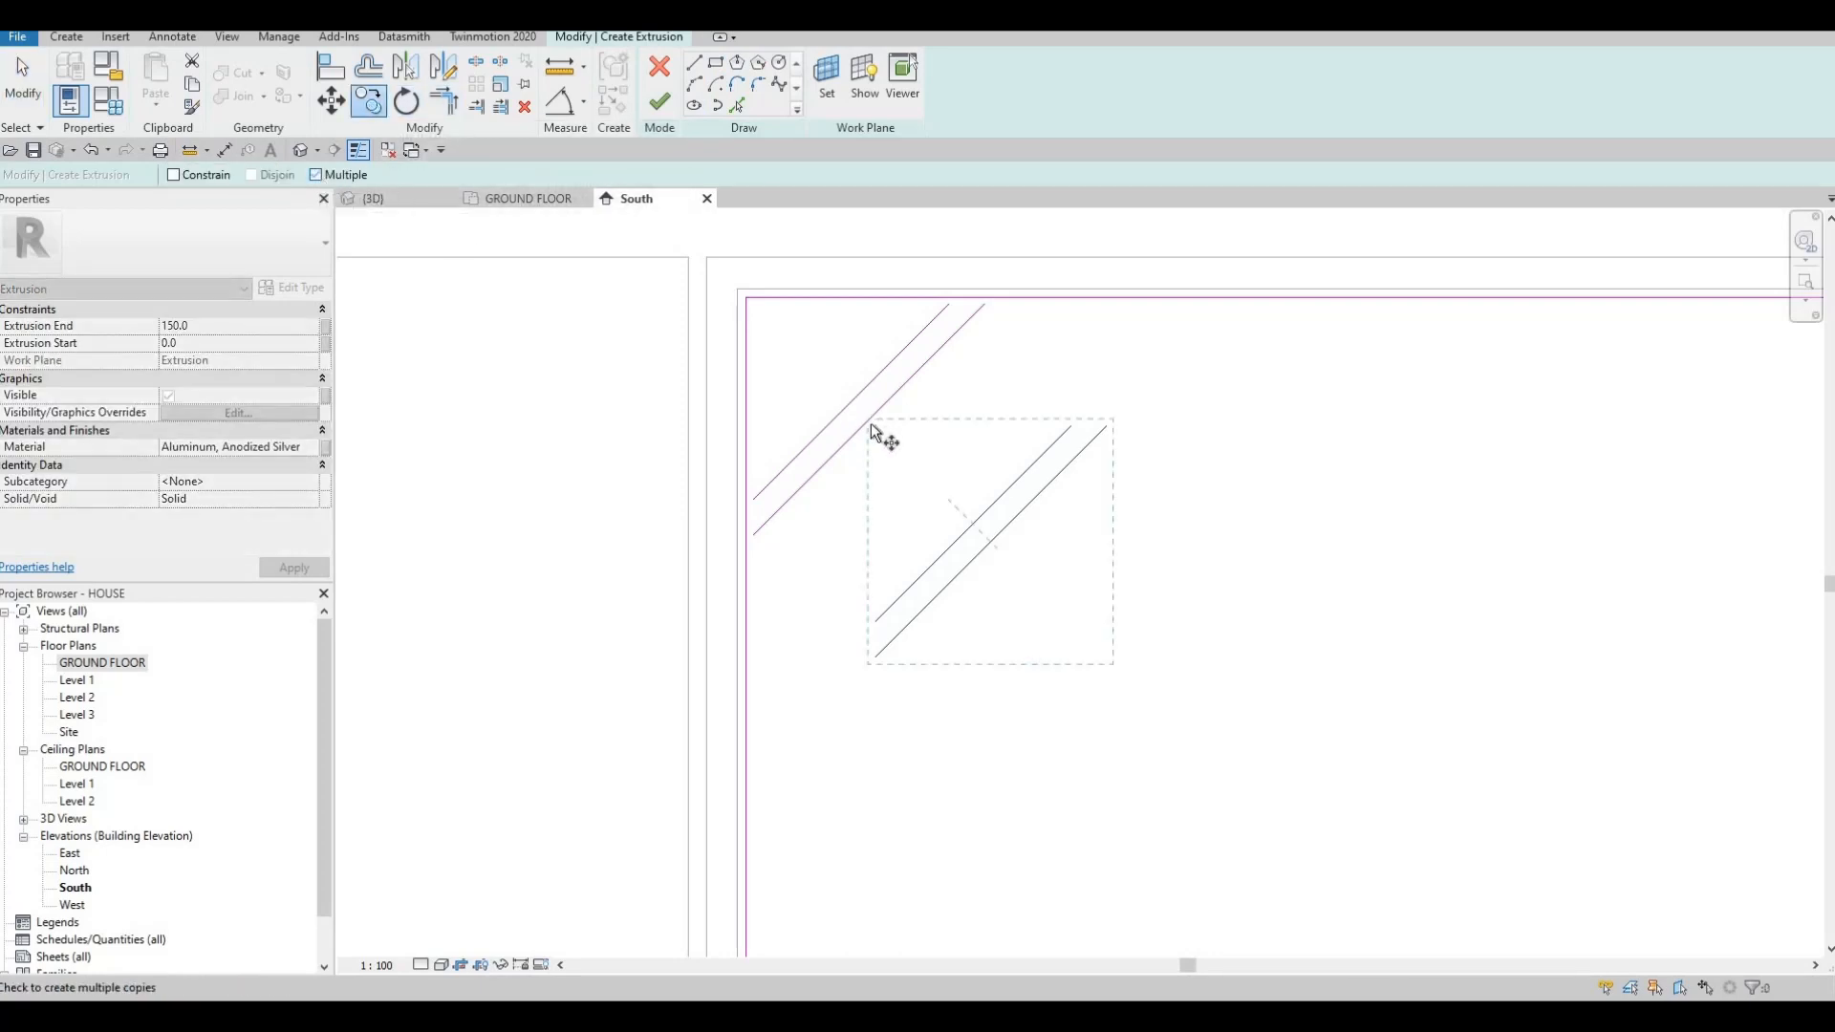
left_click(868, 419)
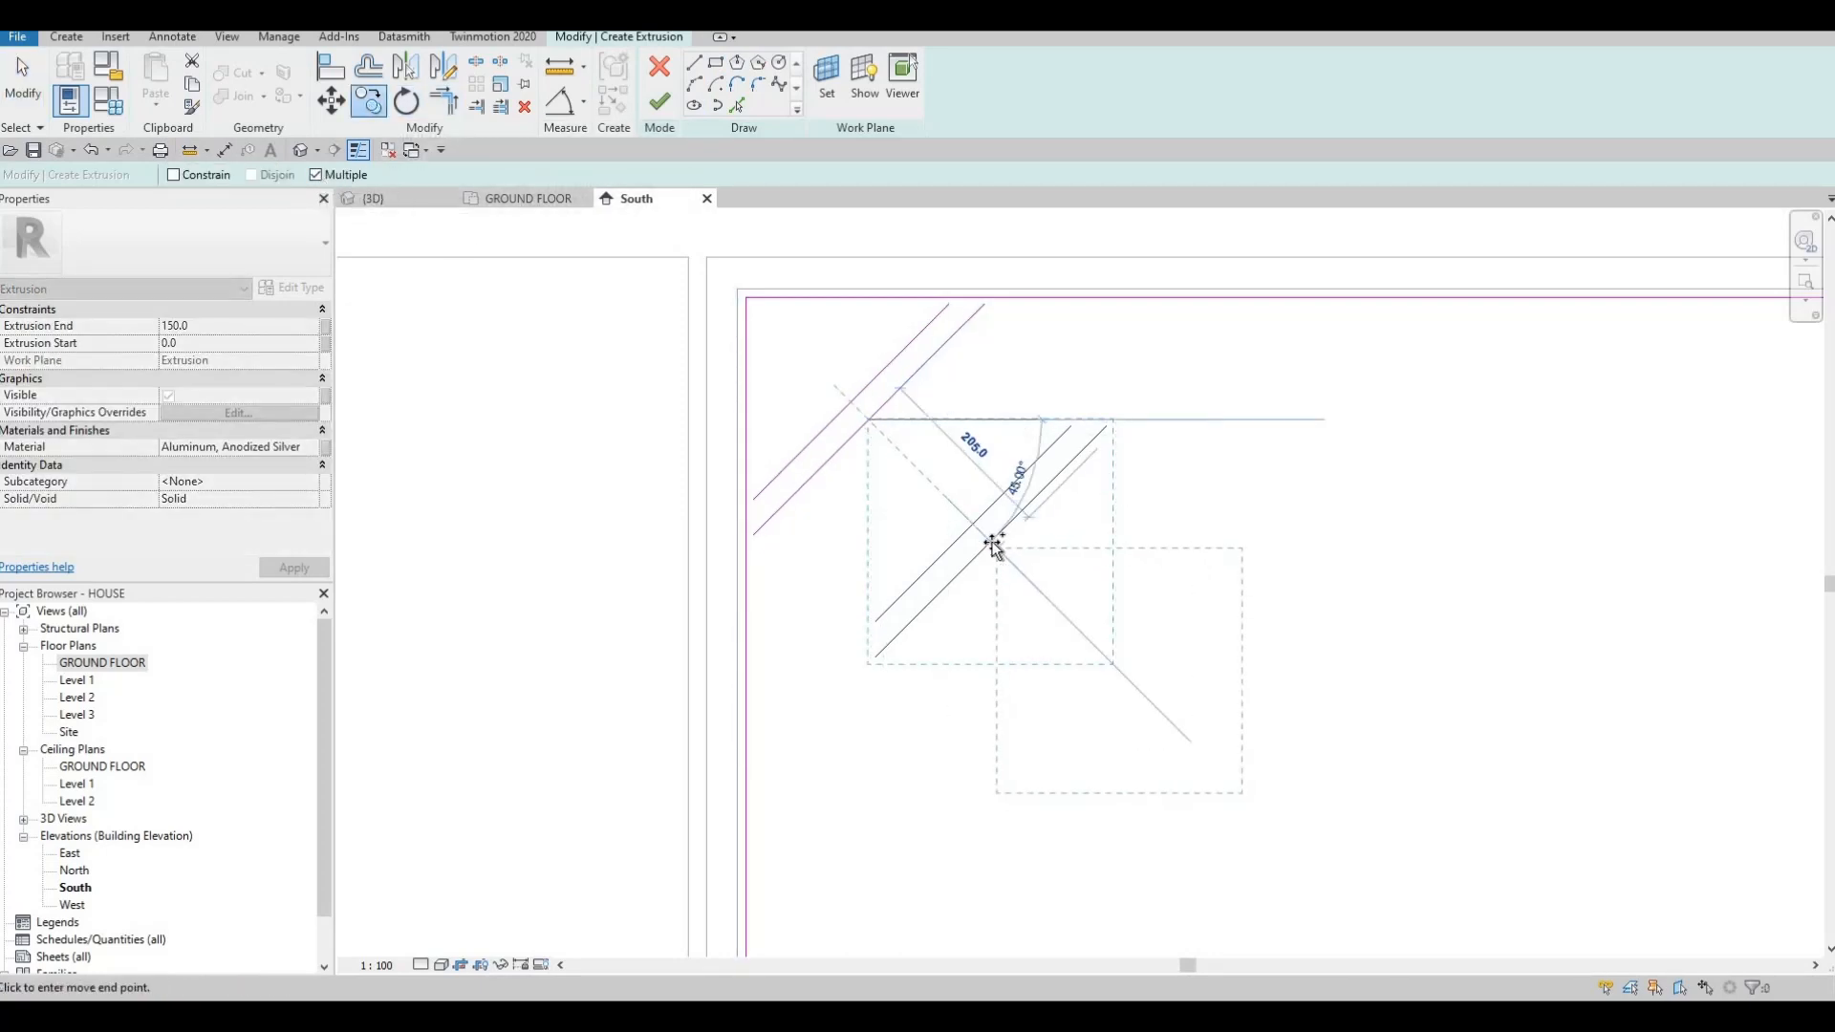
left_click(1203, 671)
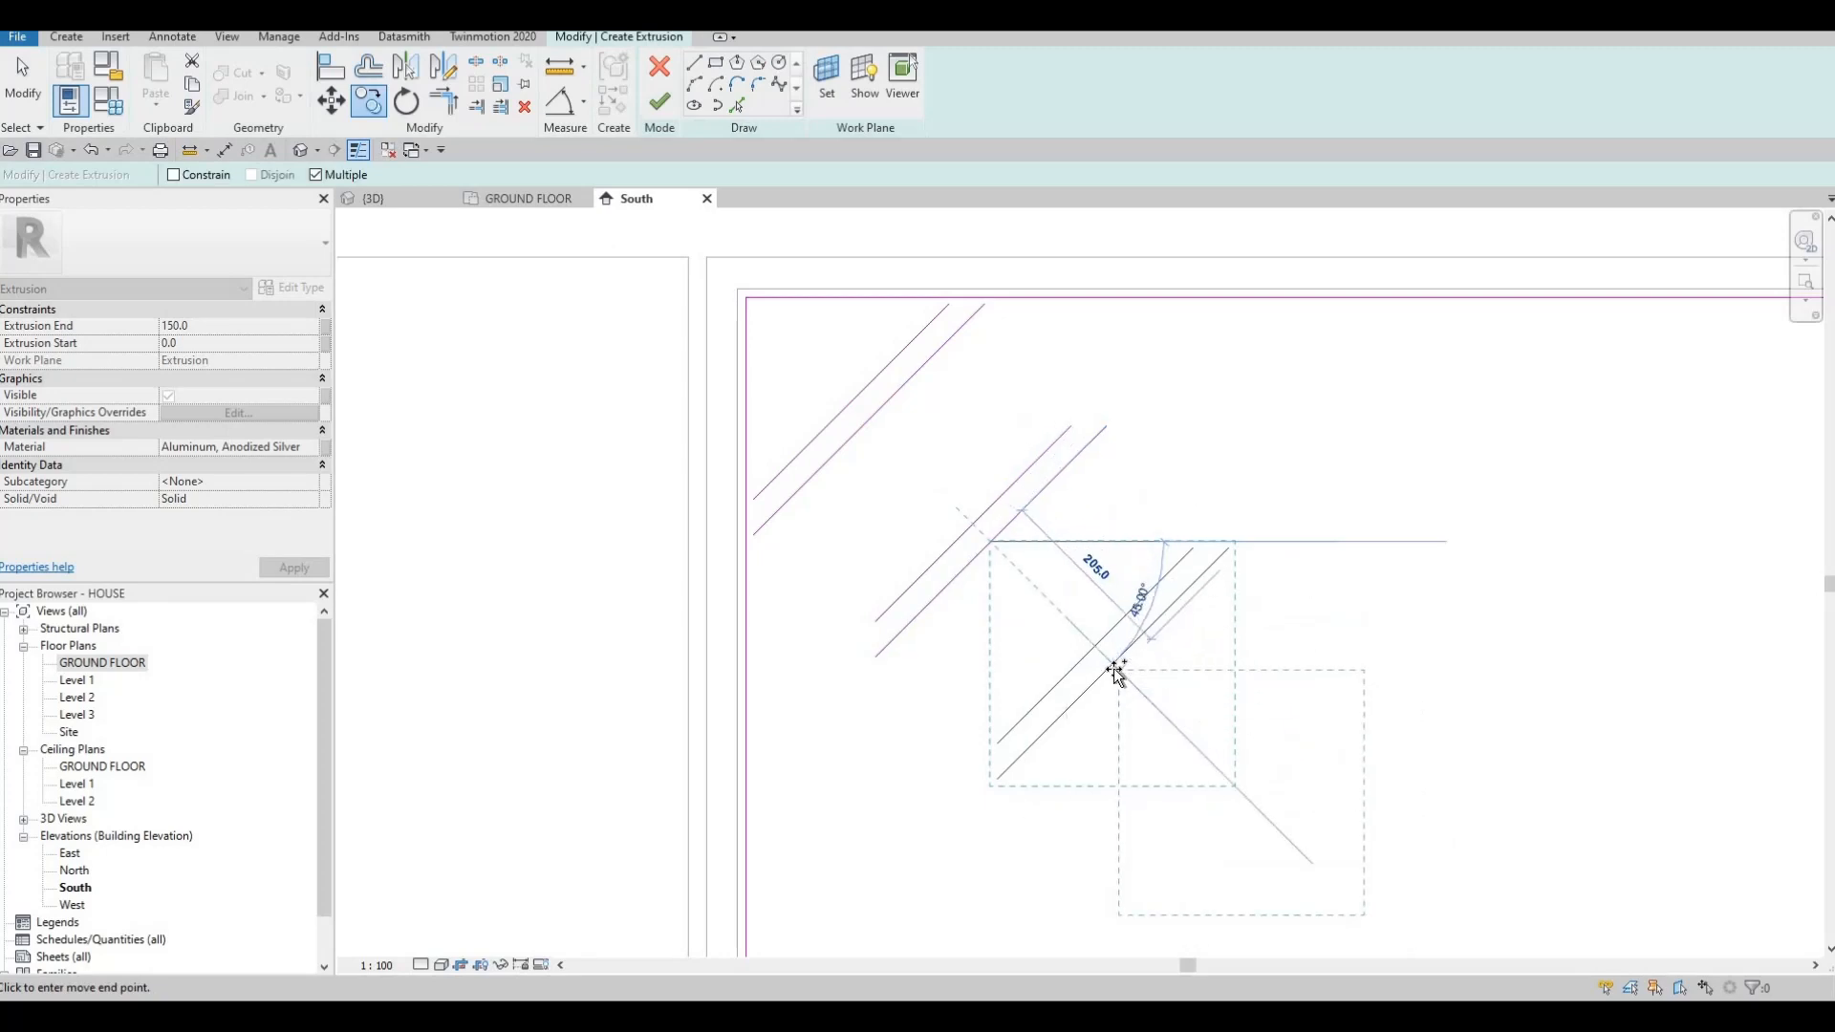
left_click(1112, 663)
scroll(1188, 728, "down", 2)
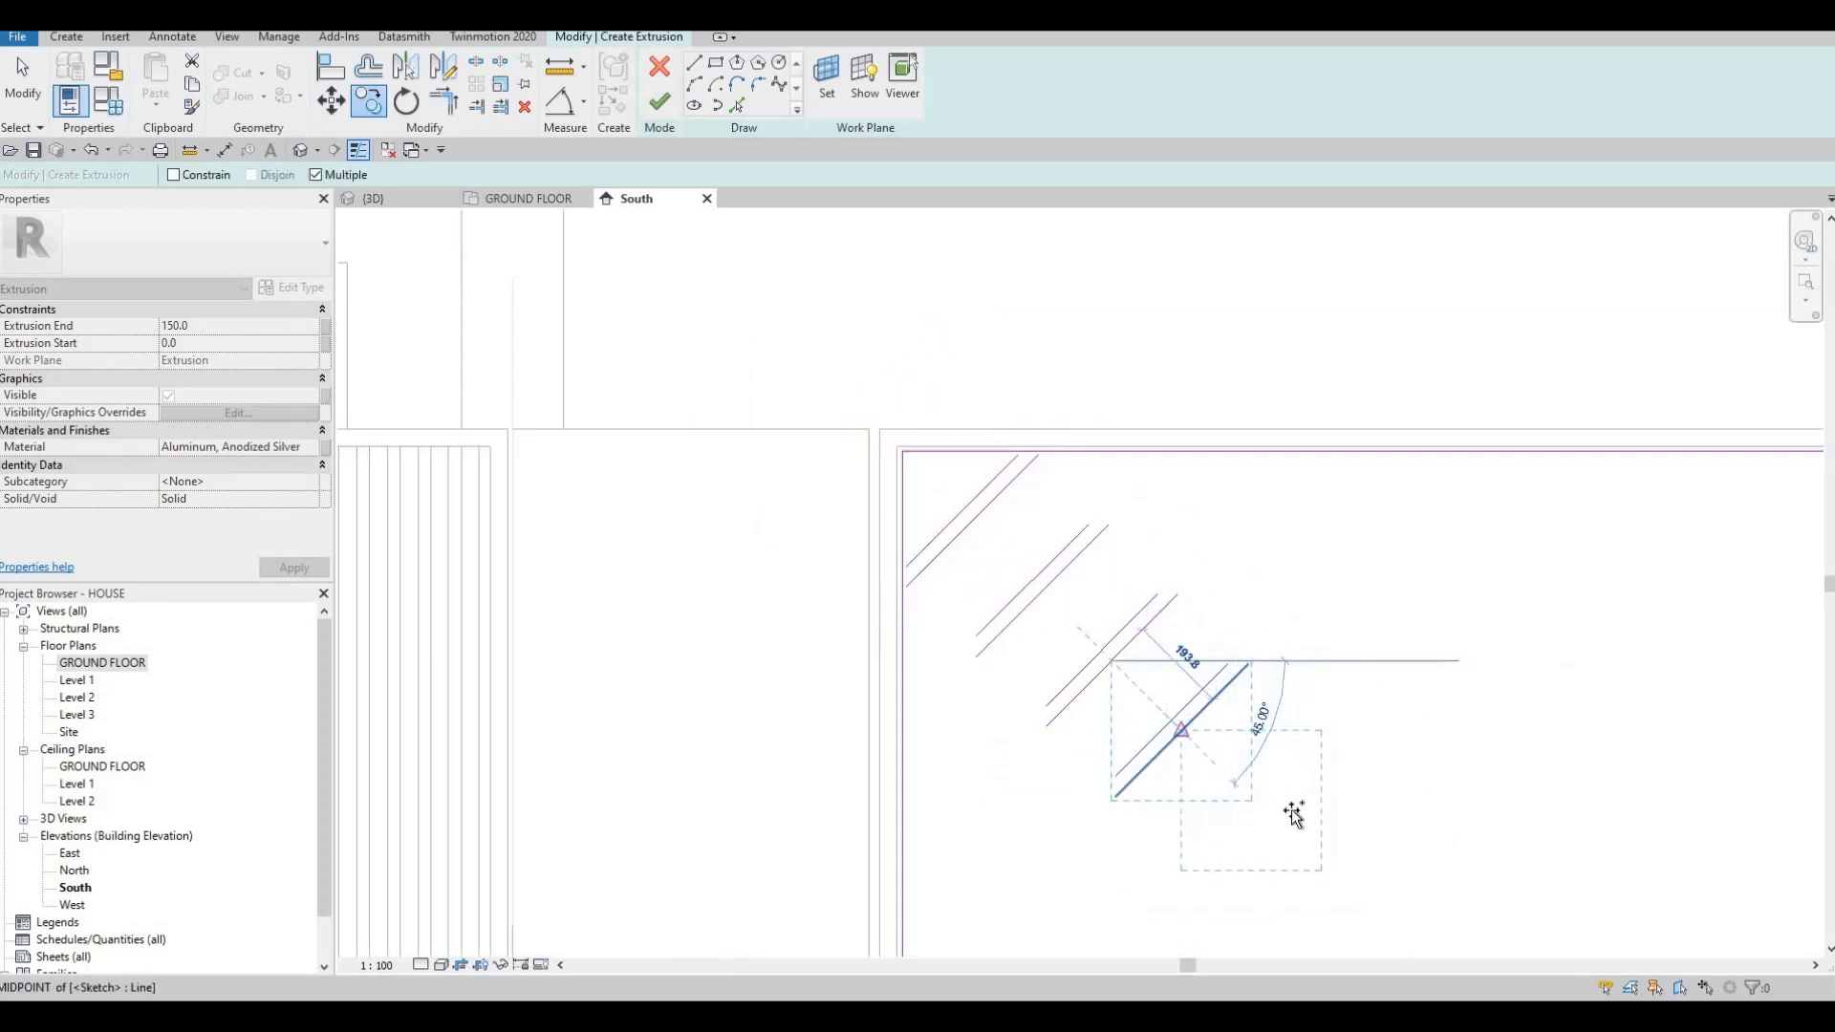
left_click(1183, 730)
middle_click_drag(1254, 808, 1138, 588)
left_click(1134, 582)
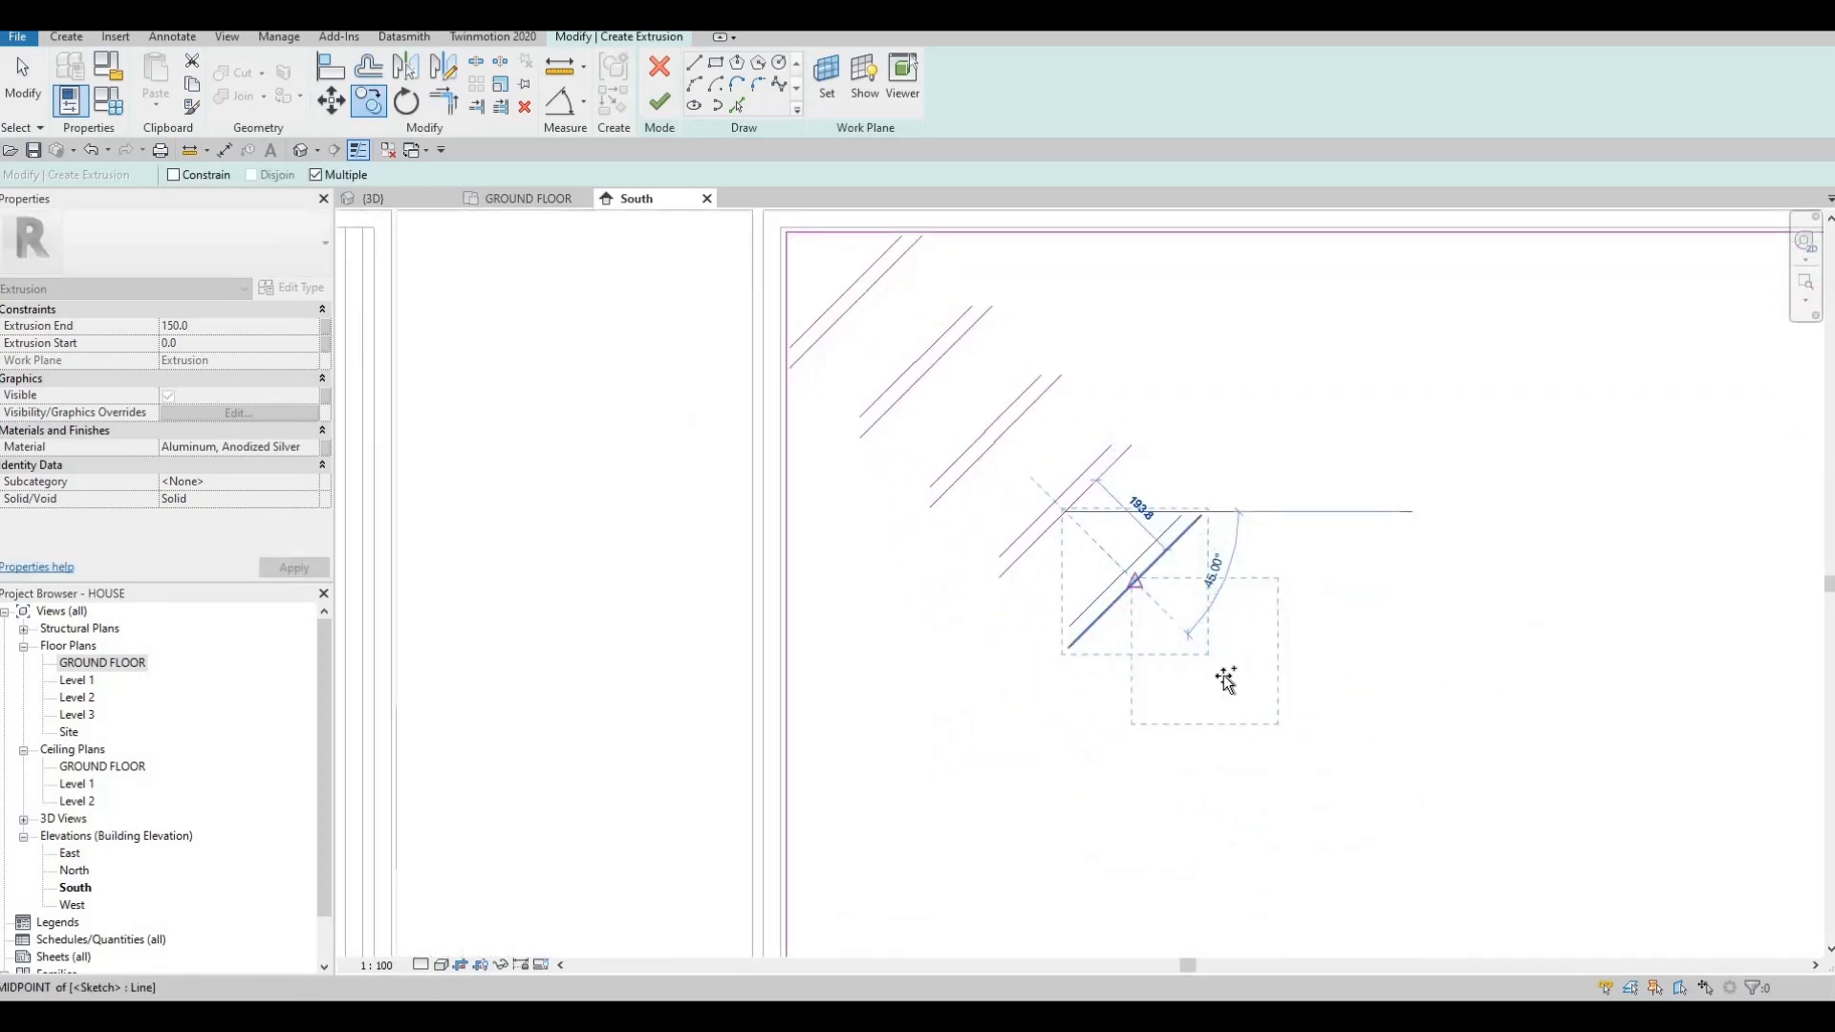
scroll(1116, 579, "down", 2)
left_click(1118, 580)
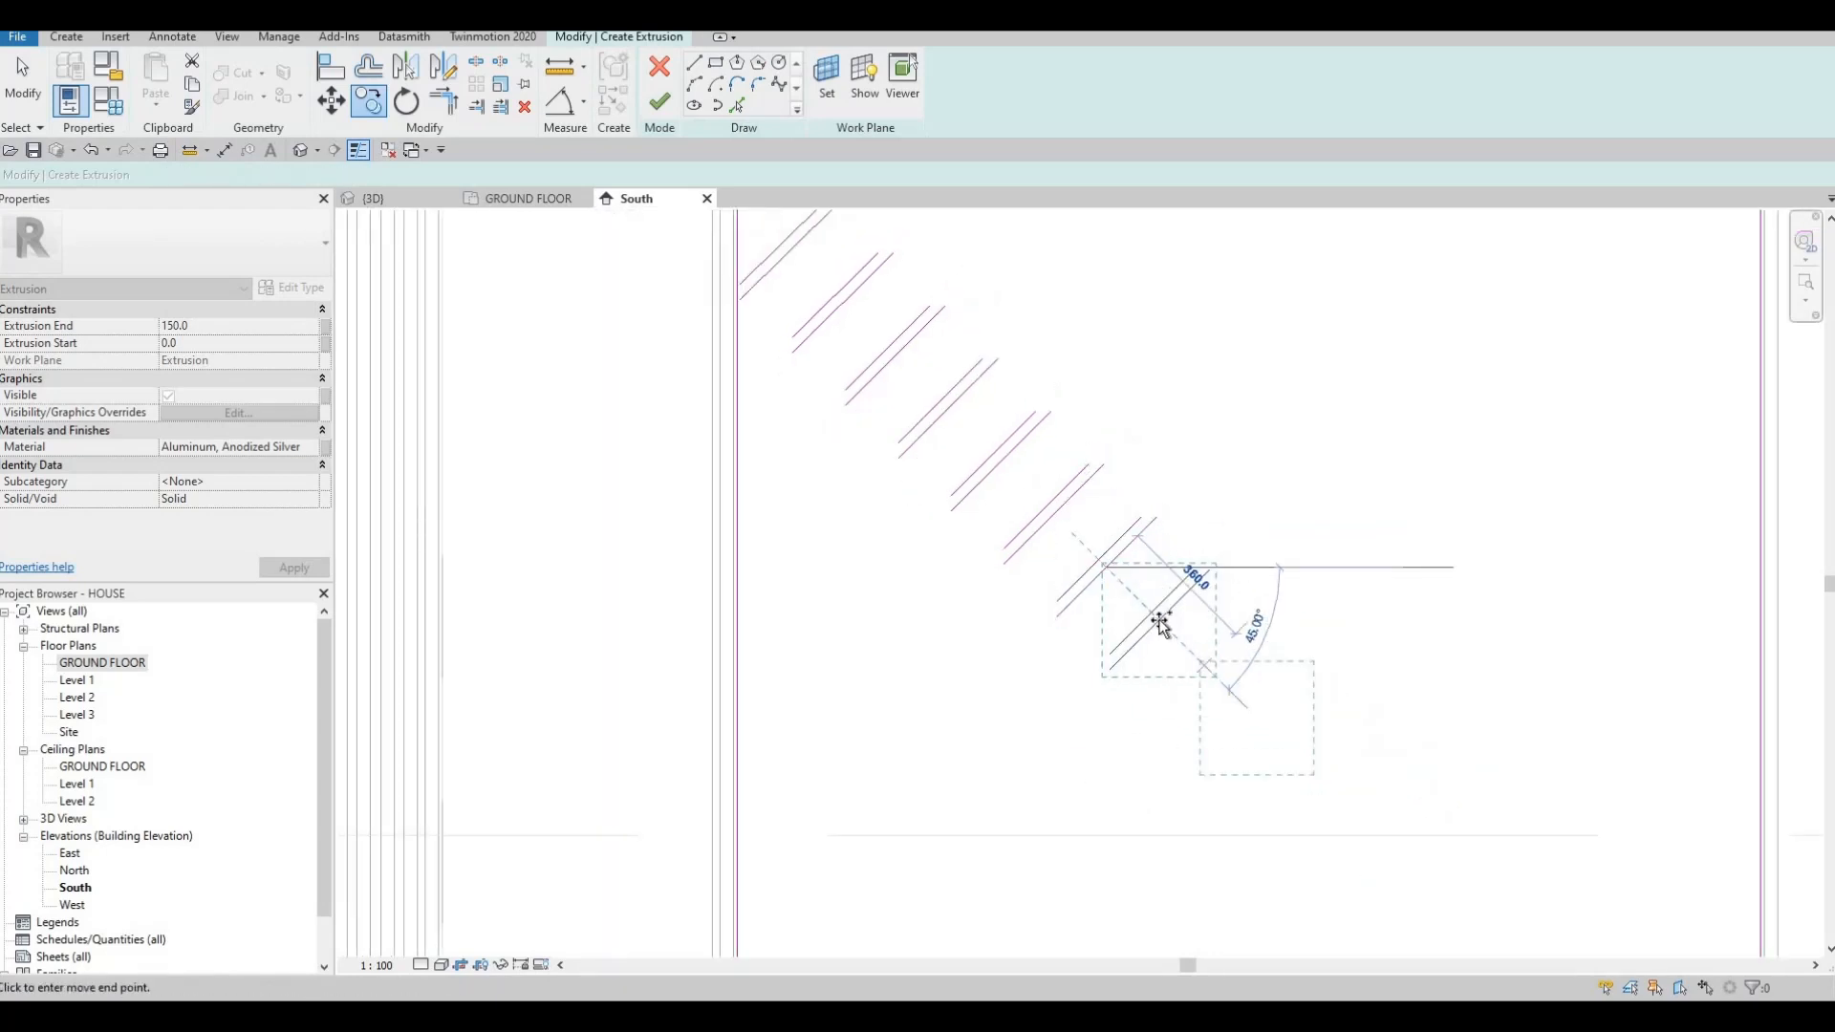
left_click(1238, 703)
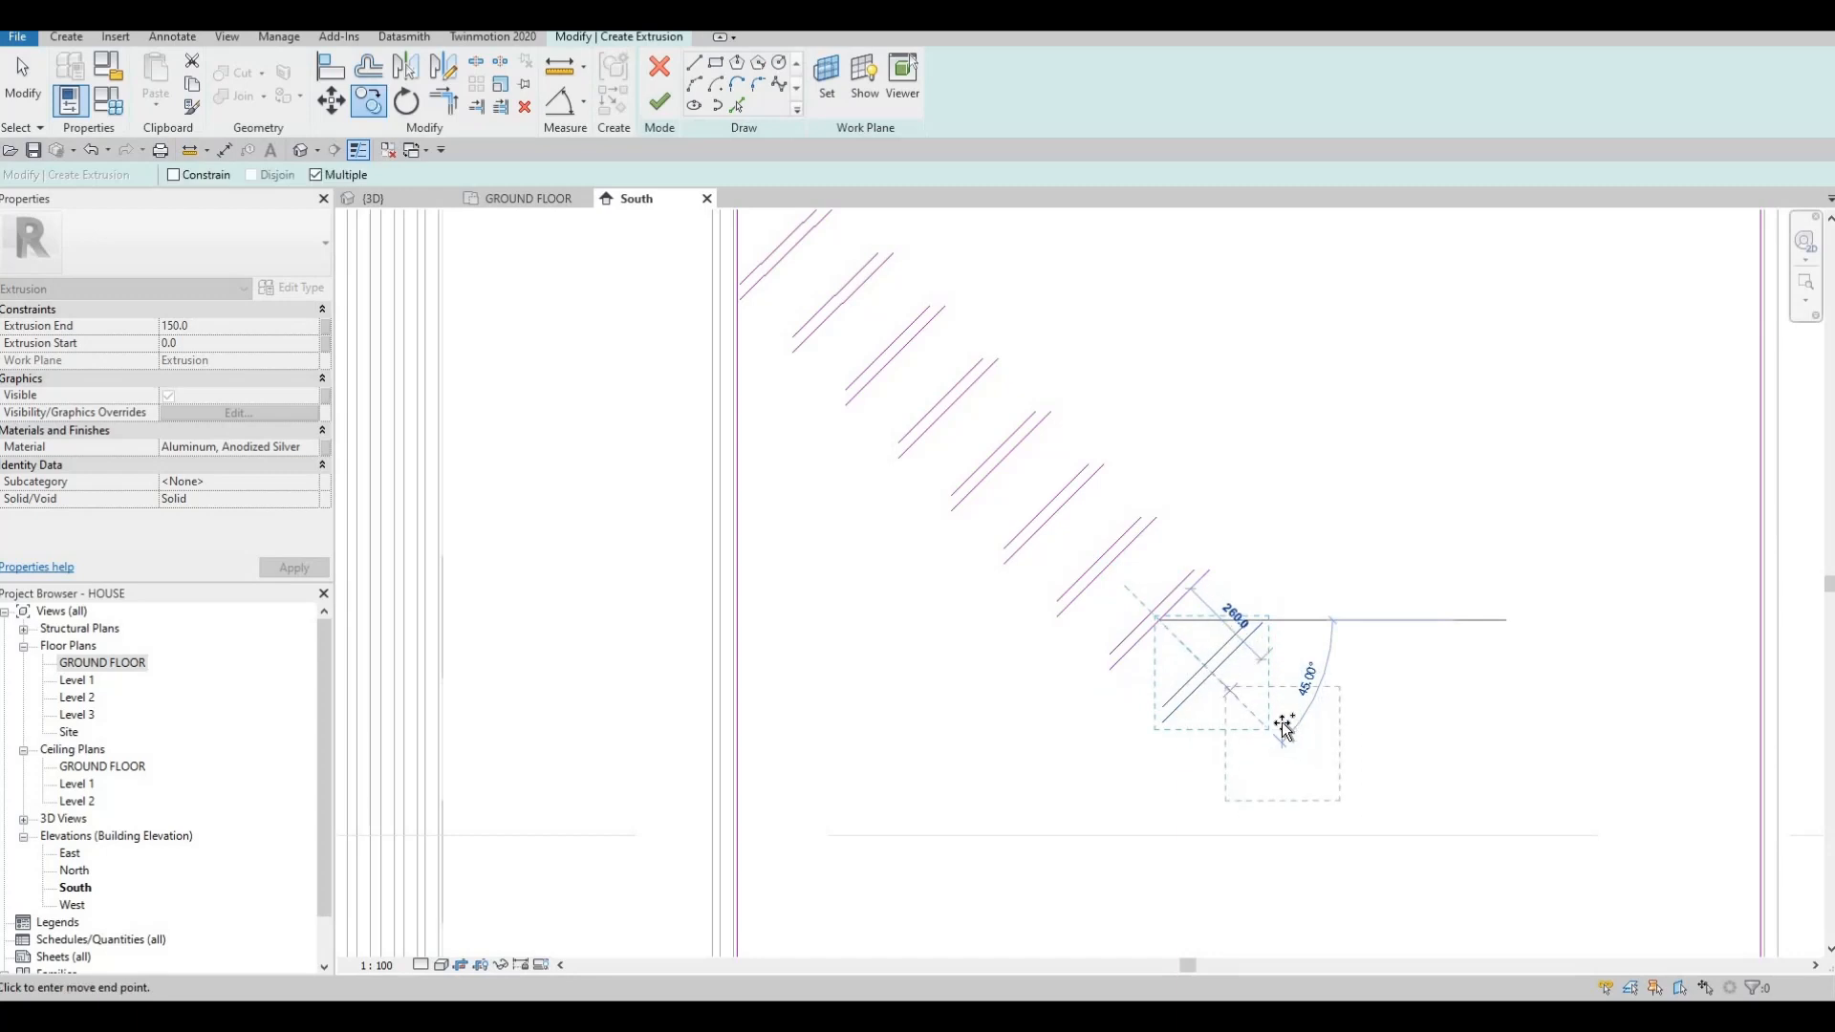
left_click(1212, 672)
middle_click_drag(1327, 736, 1228, 511)
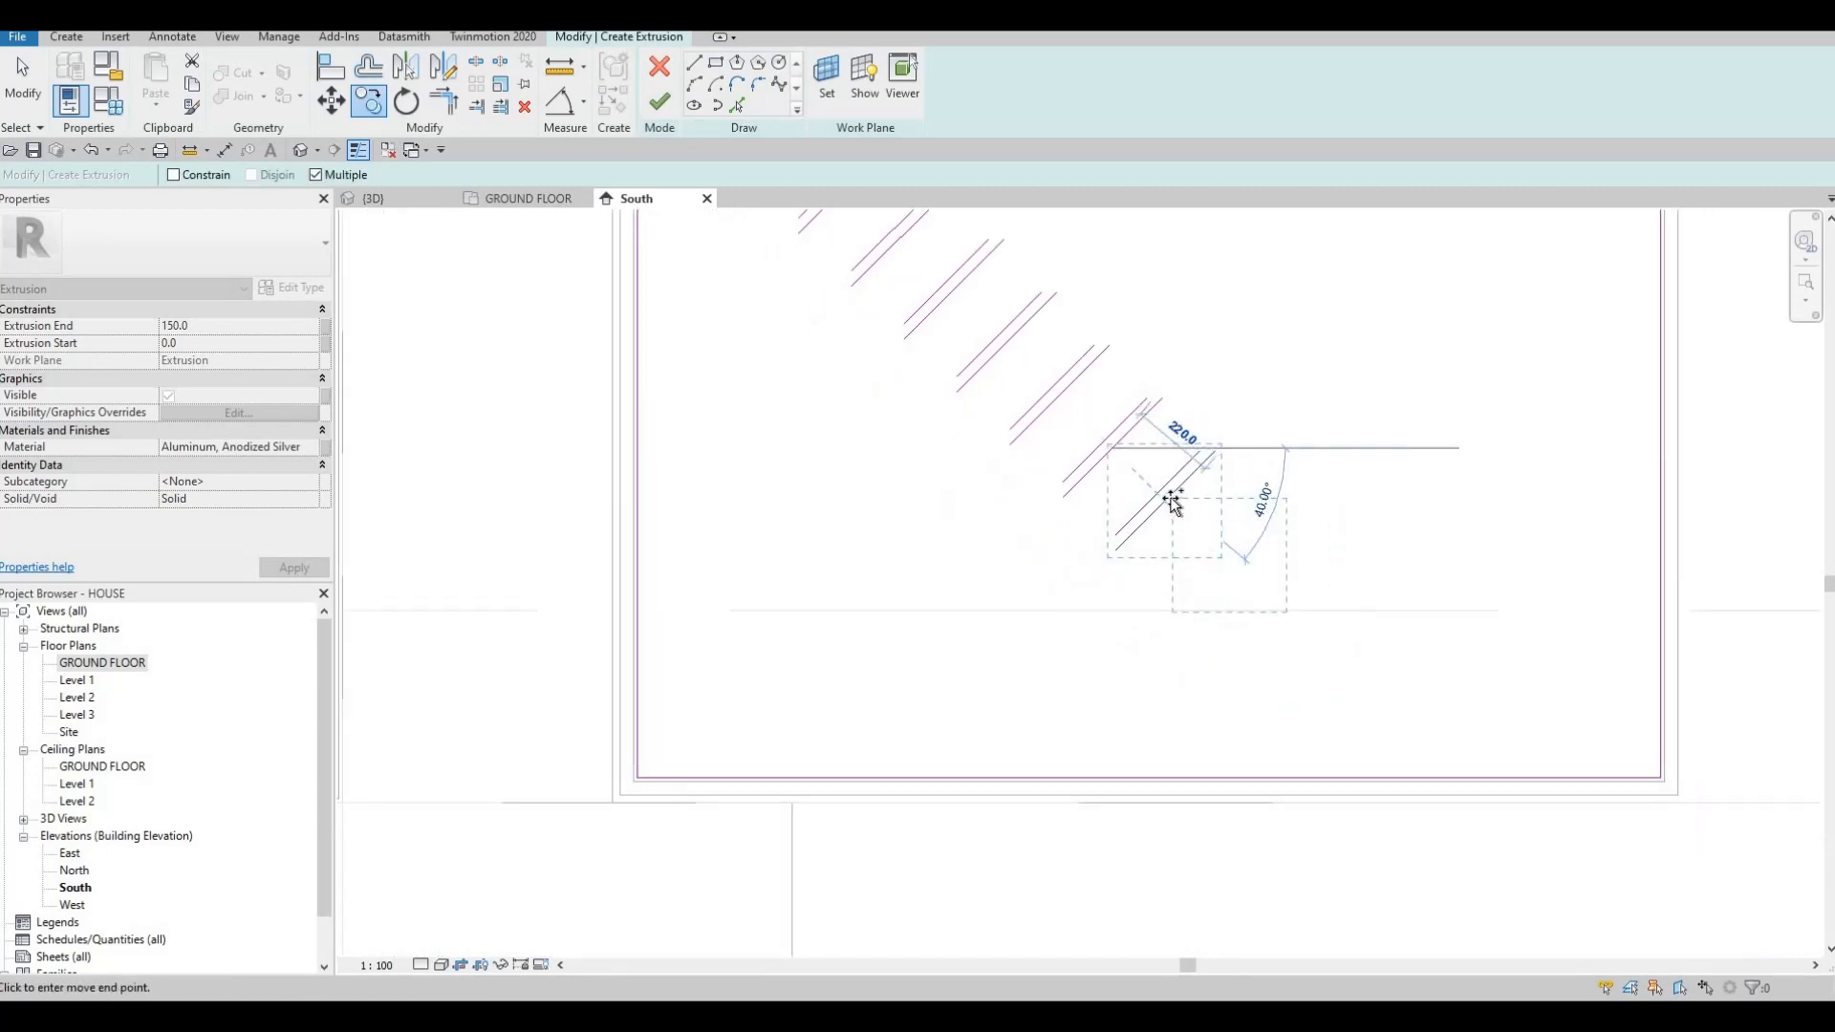
left_click(1243, 566)
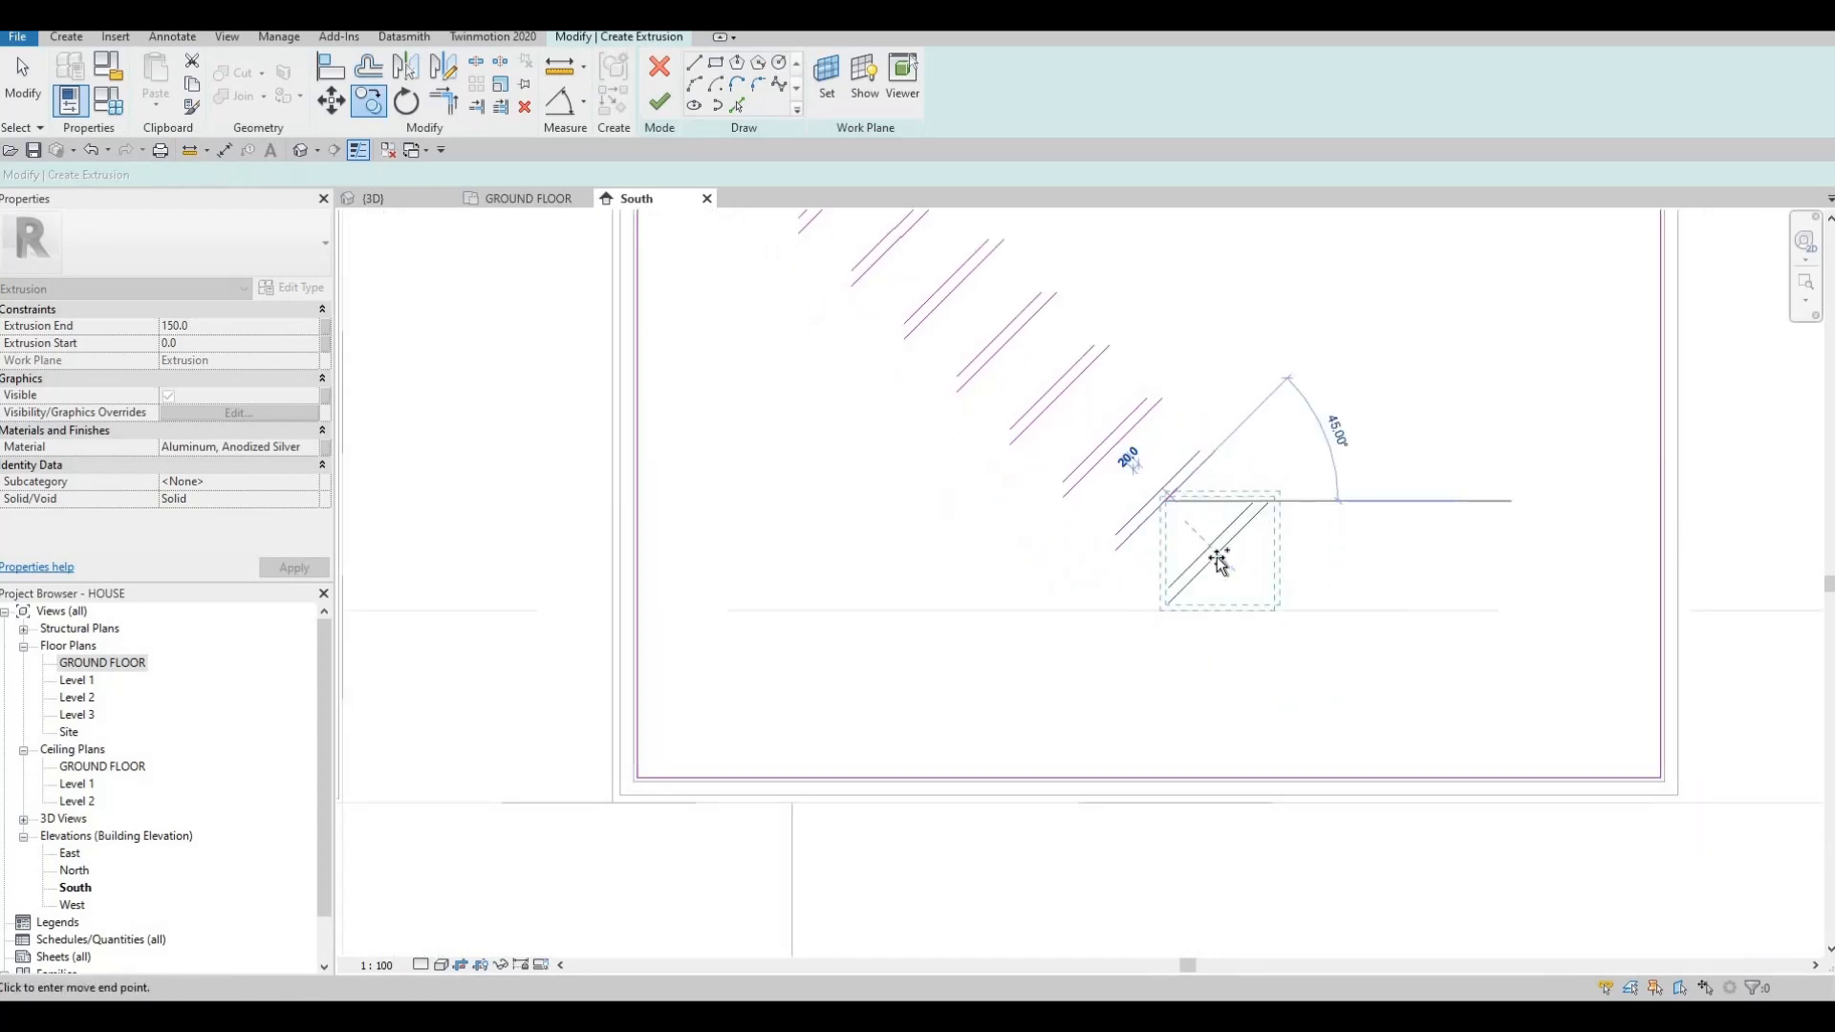
left_click(1276, 610)
left_click(1276, 609)
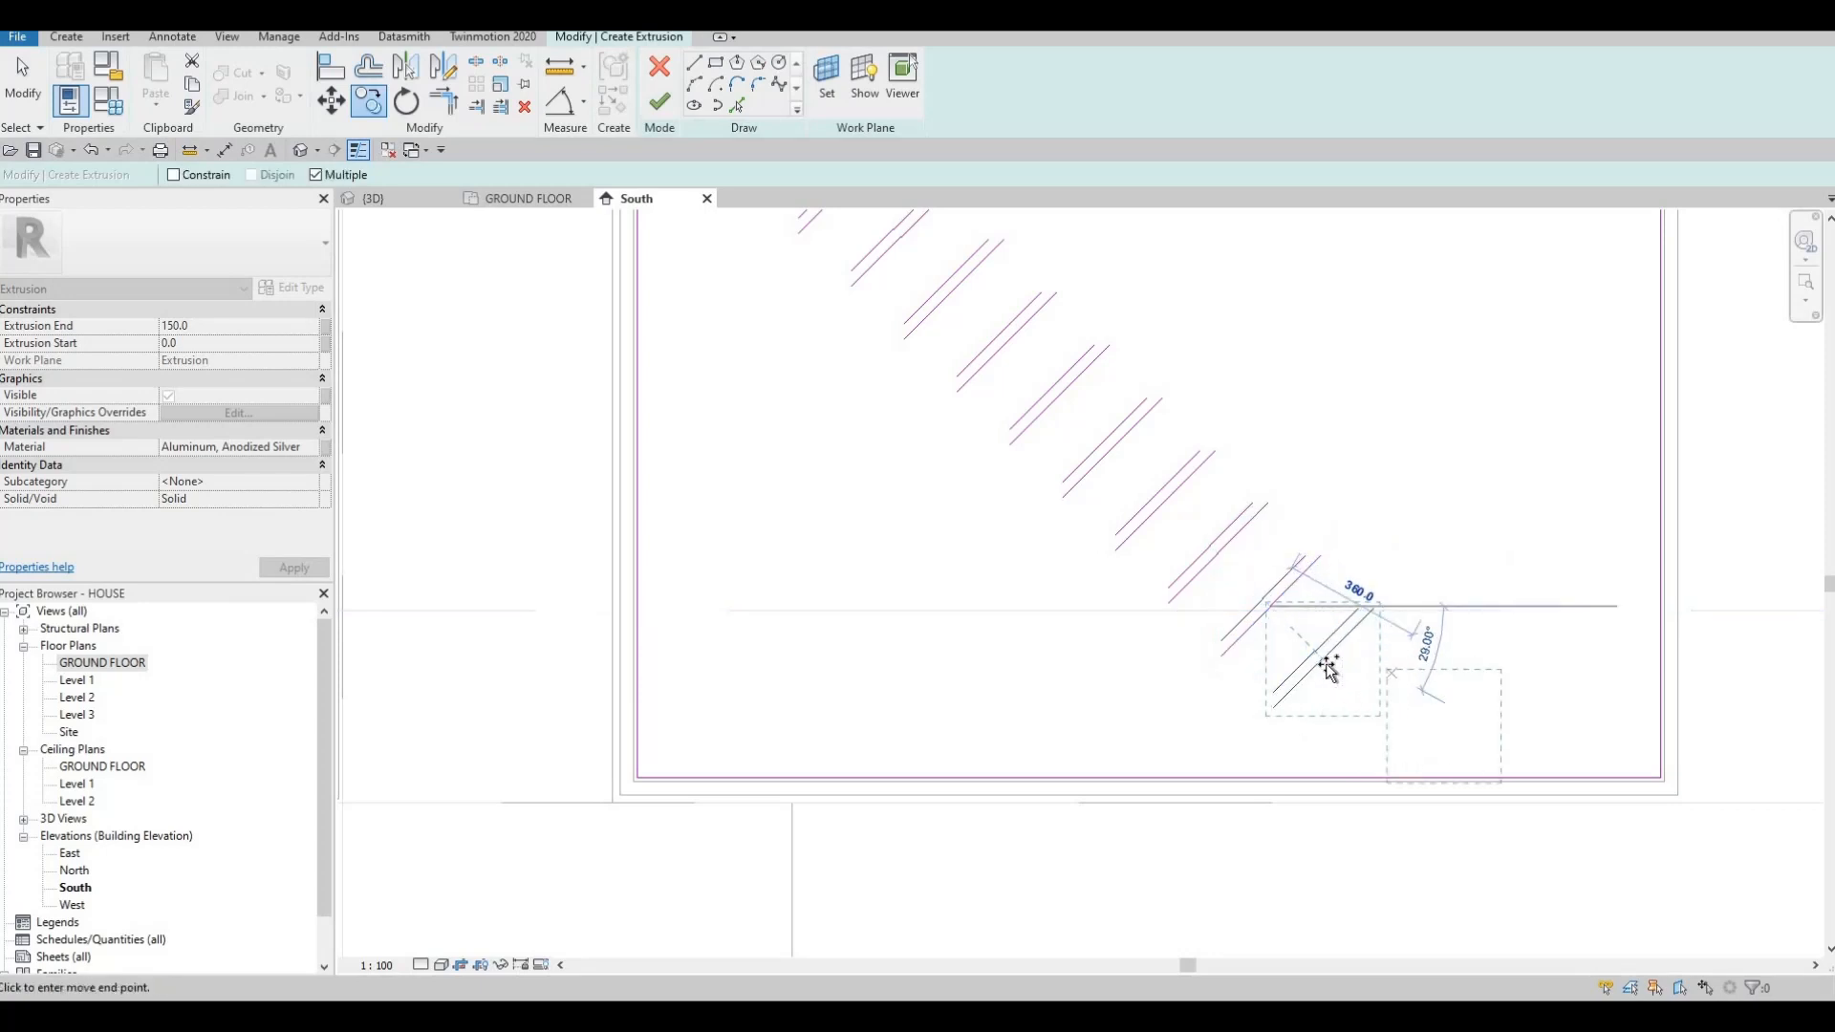
left_click(1328, 667)
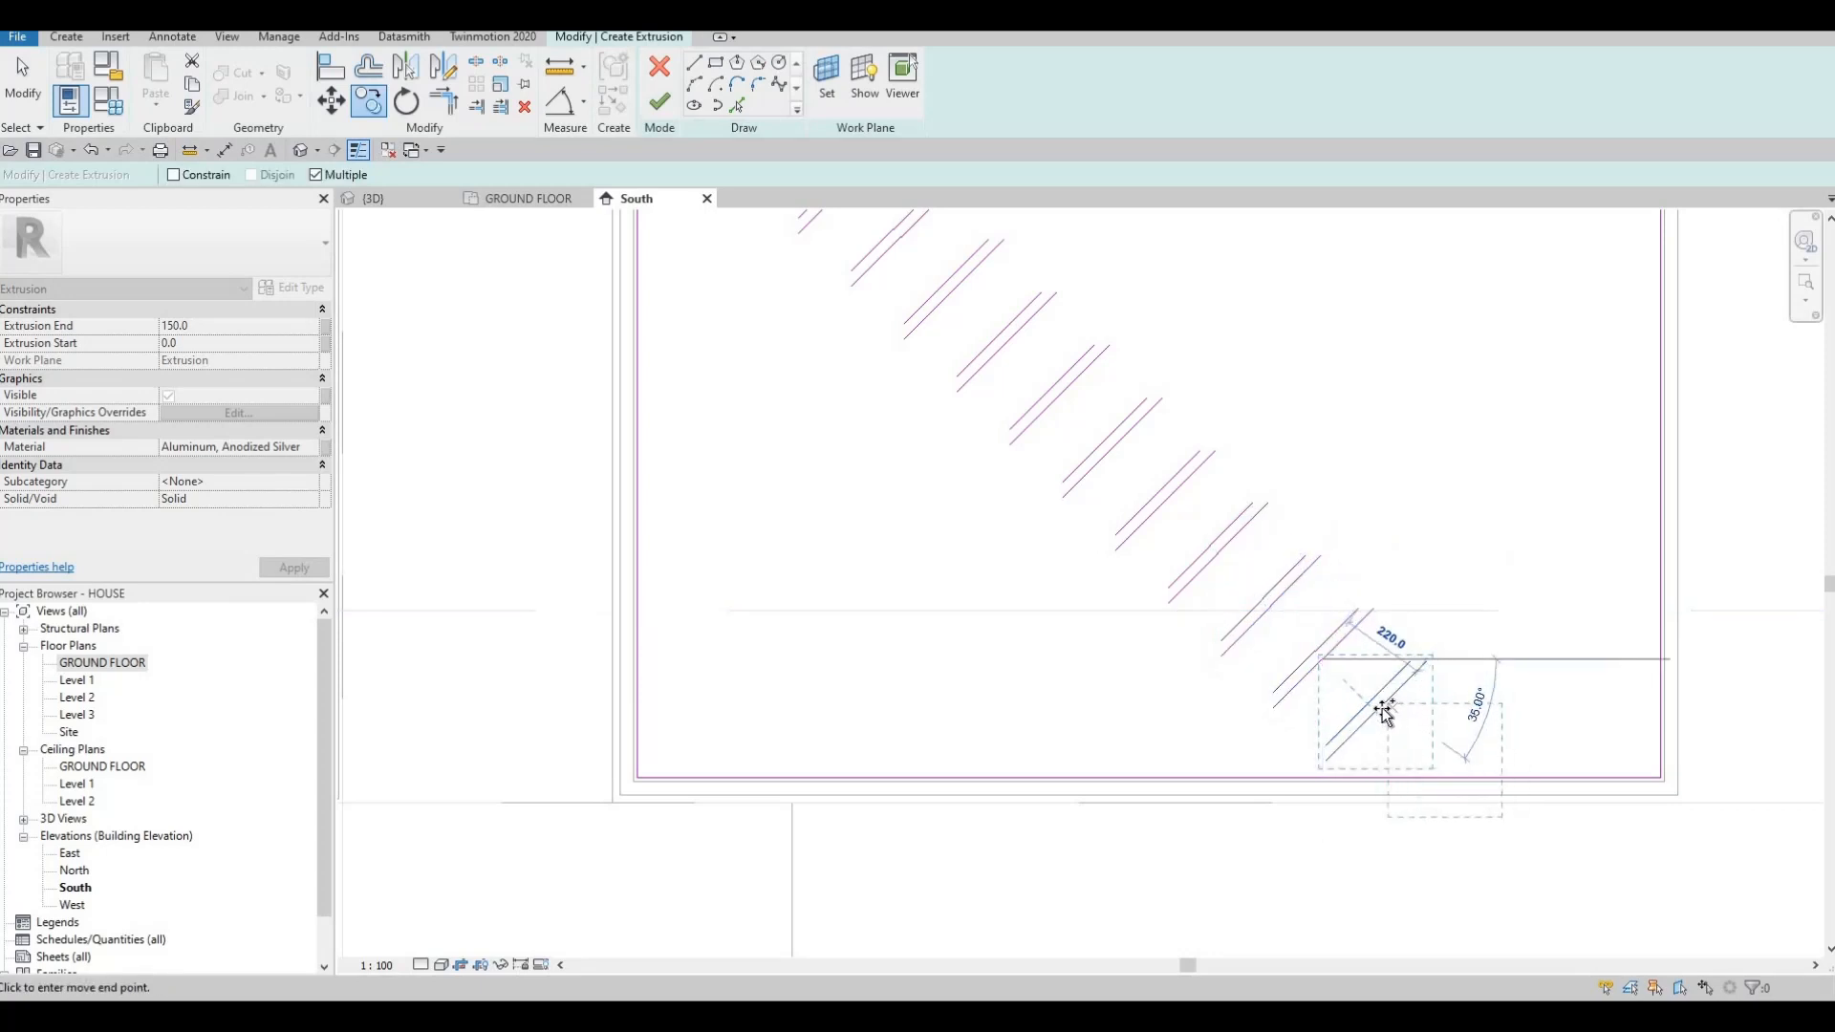
Place three more, wider-spaced copies of the line pair across the frame's lower-right corner and end the Copy command.
left_click(1512, 712)
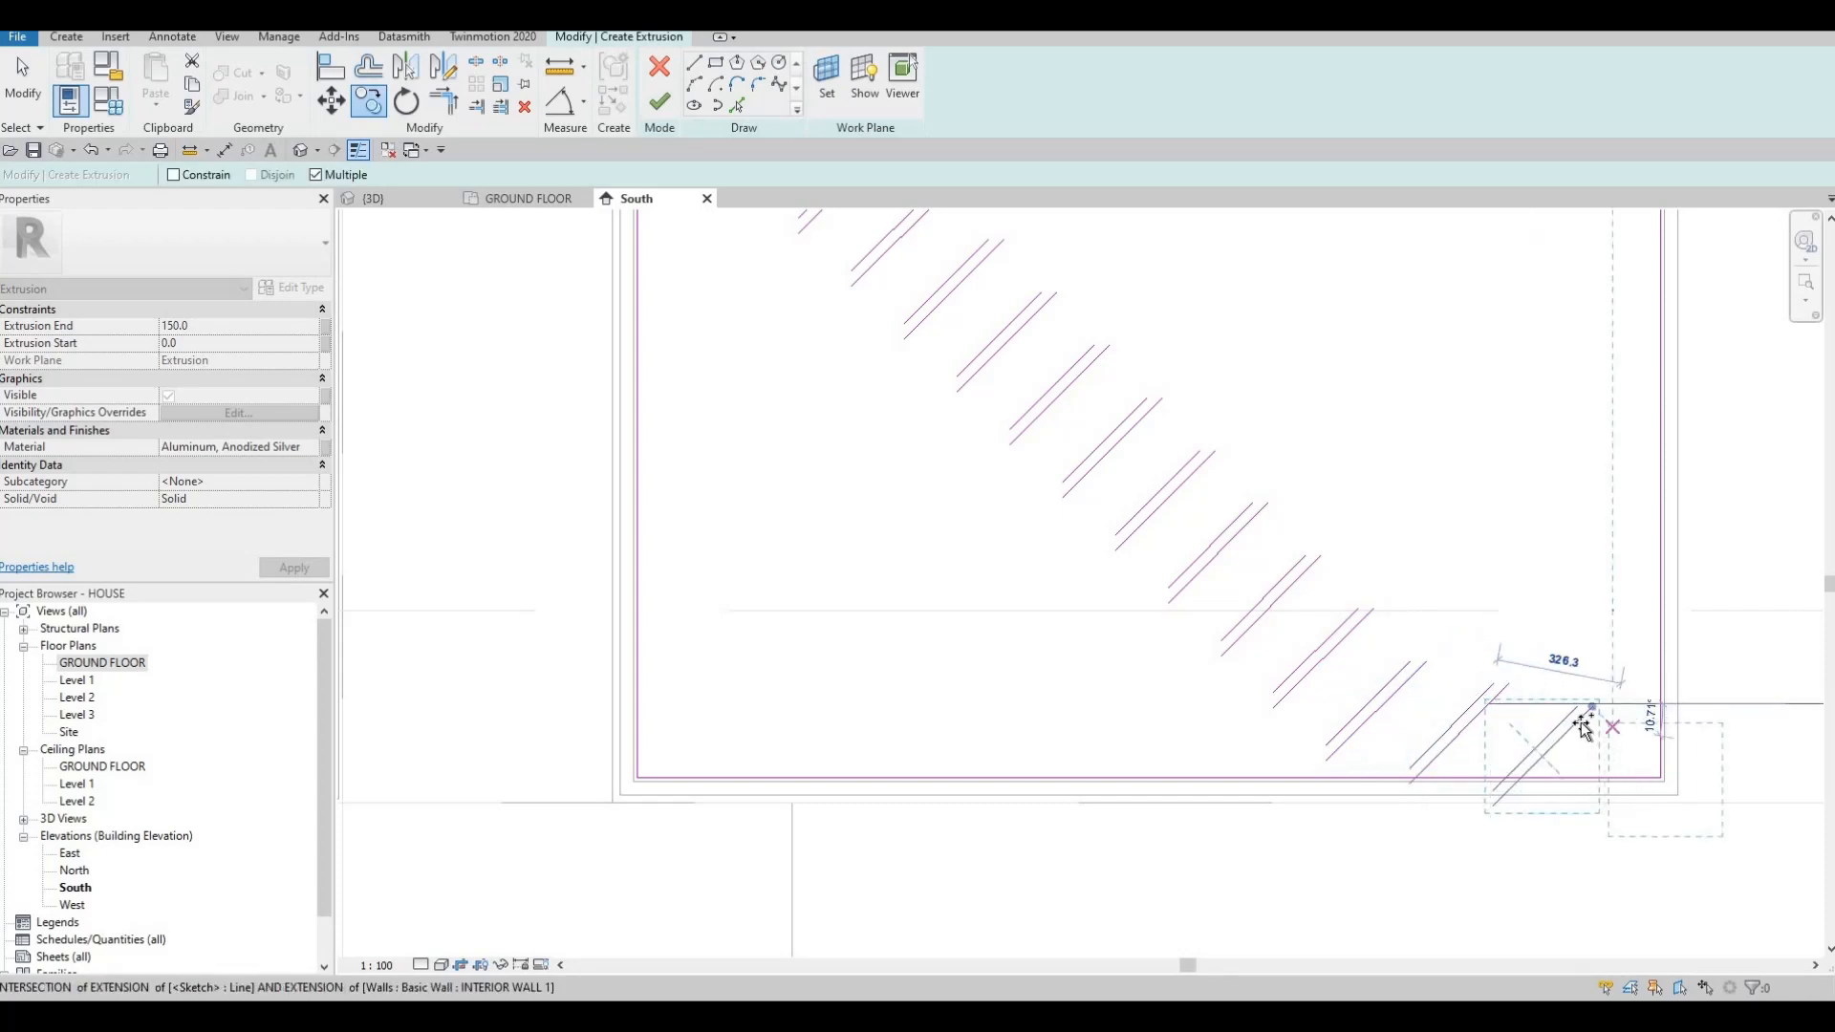
left_click(1577, 722)
left_click(1575, 720)
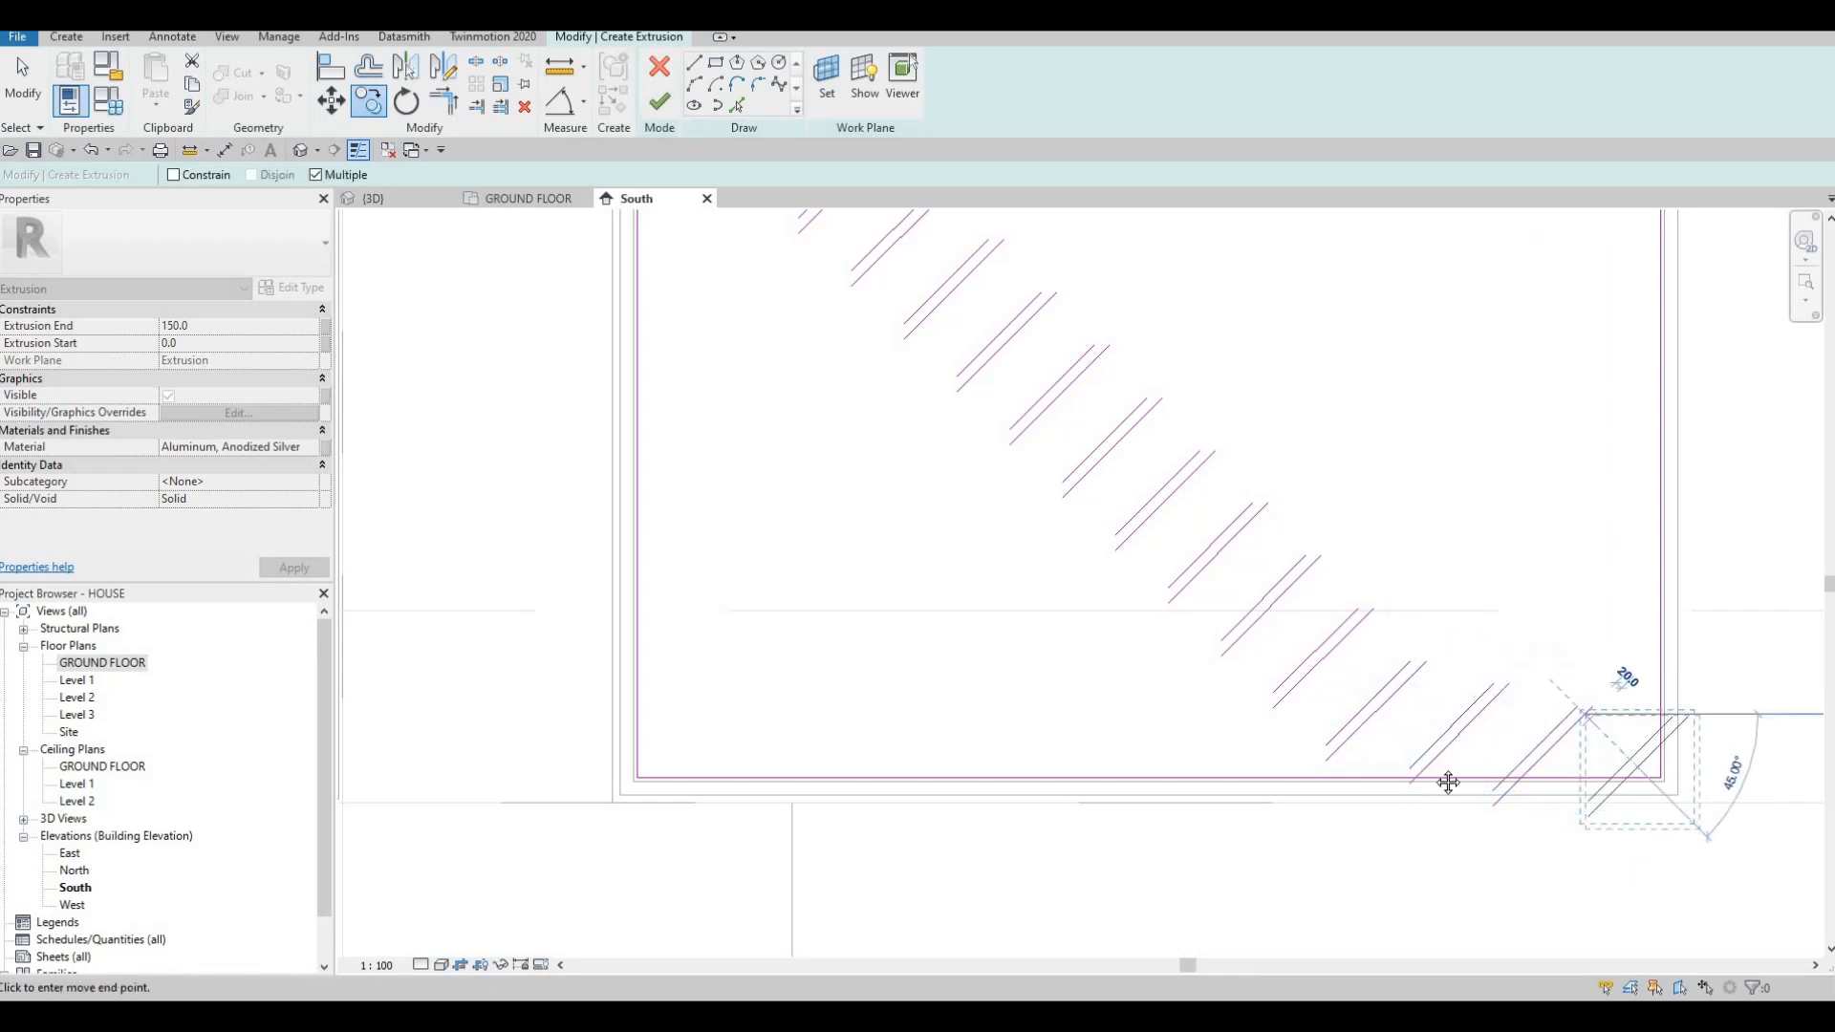
scroll(1373, 697, "down", 2)
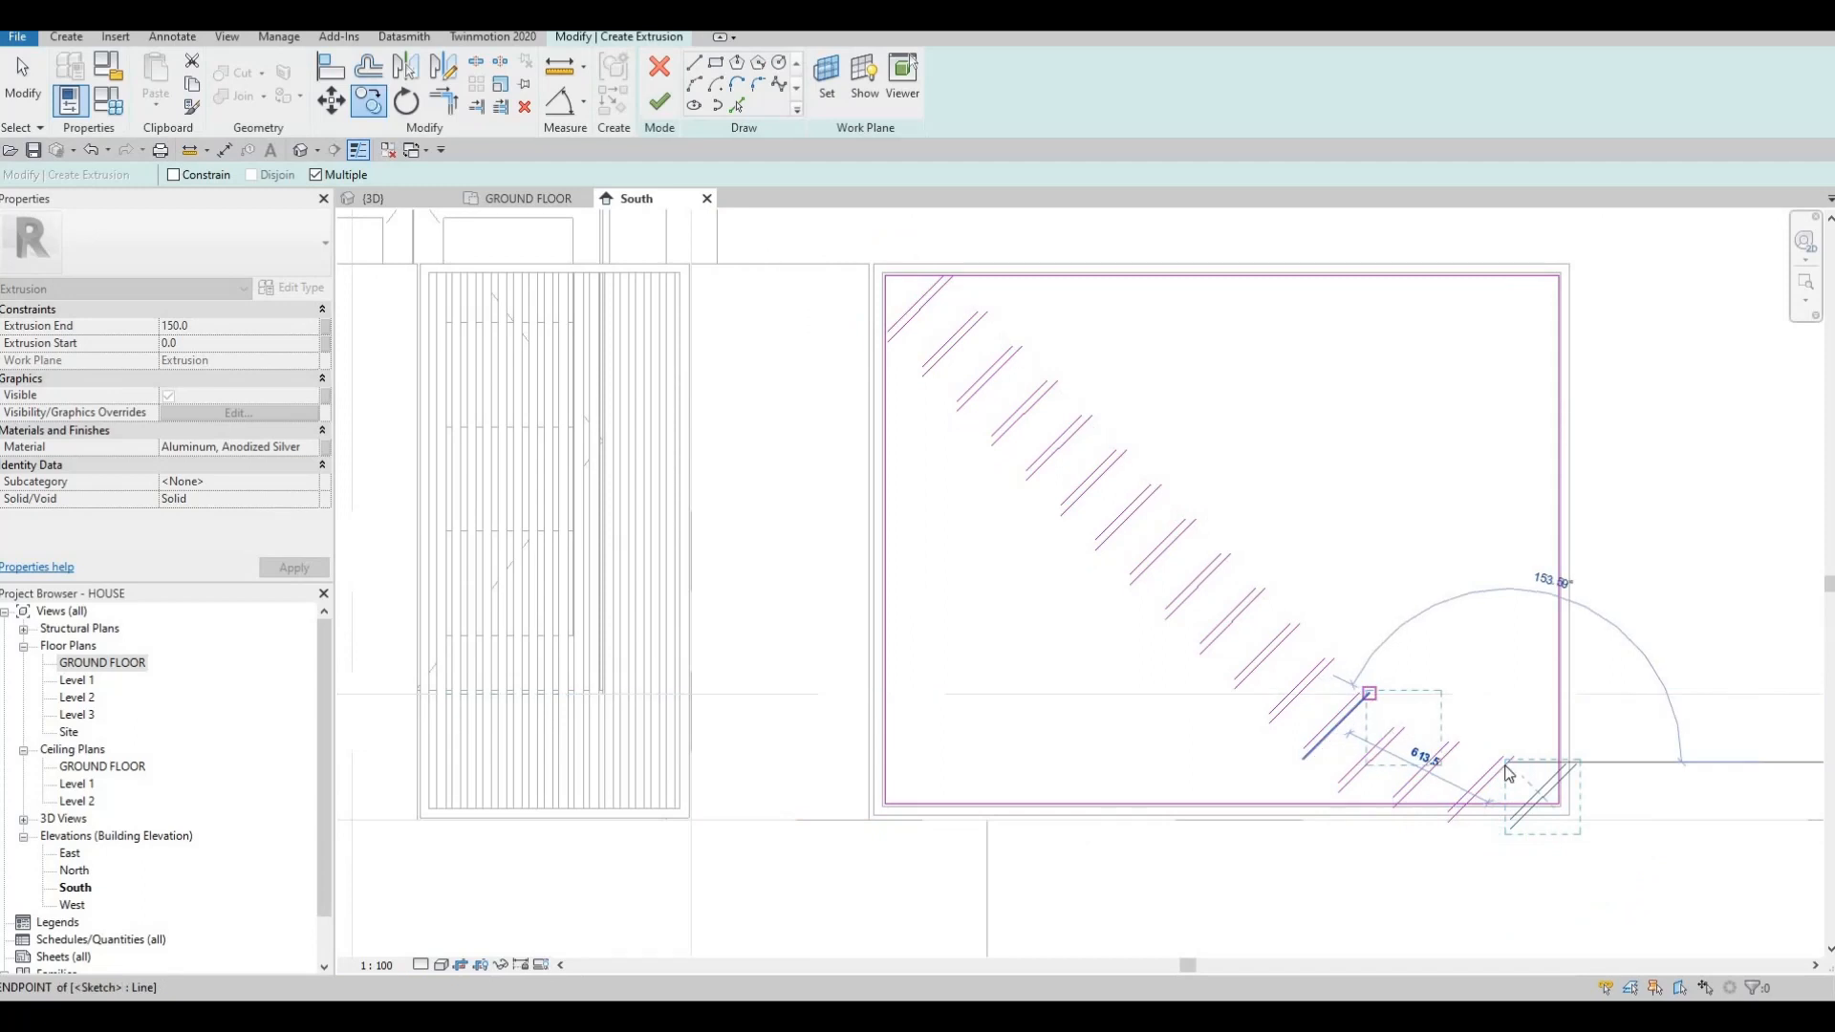
key("Escape")
key("Escape")
key("Escape")
key("Escape")
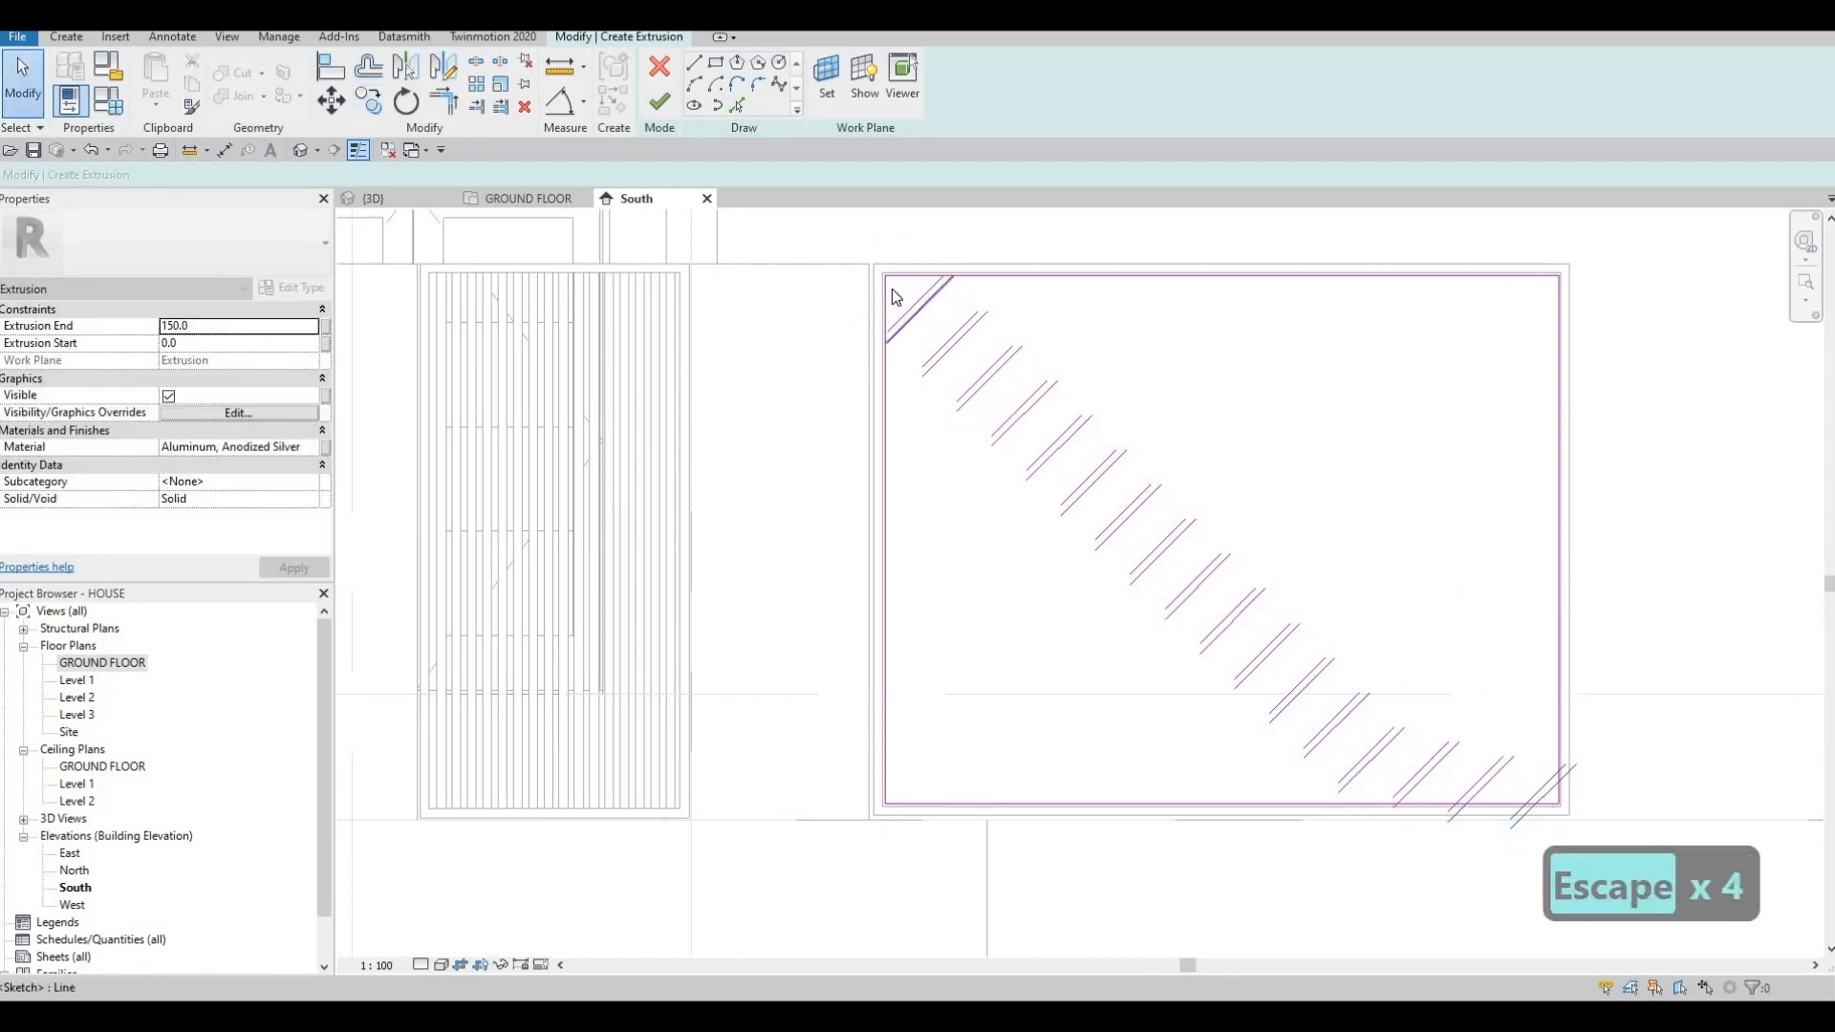
key("Escape")
Select all the diagonal line pairs without the rectangle and nudge them slightly left and up over the frame's edges.
left_click_drag(852, 224, 1470, 799)
scroll(1199, 550, "down", 2)
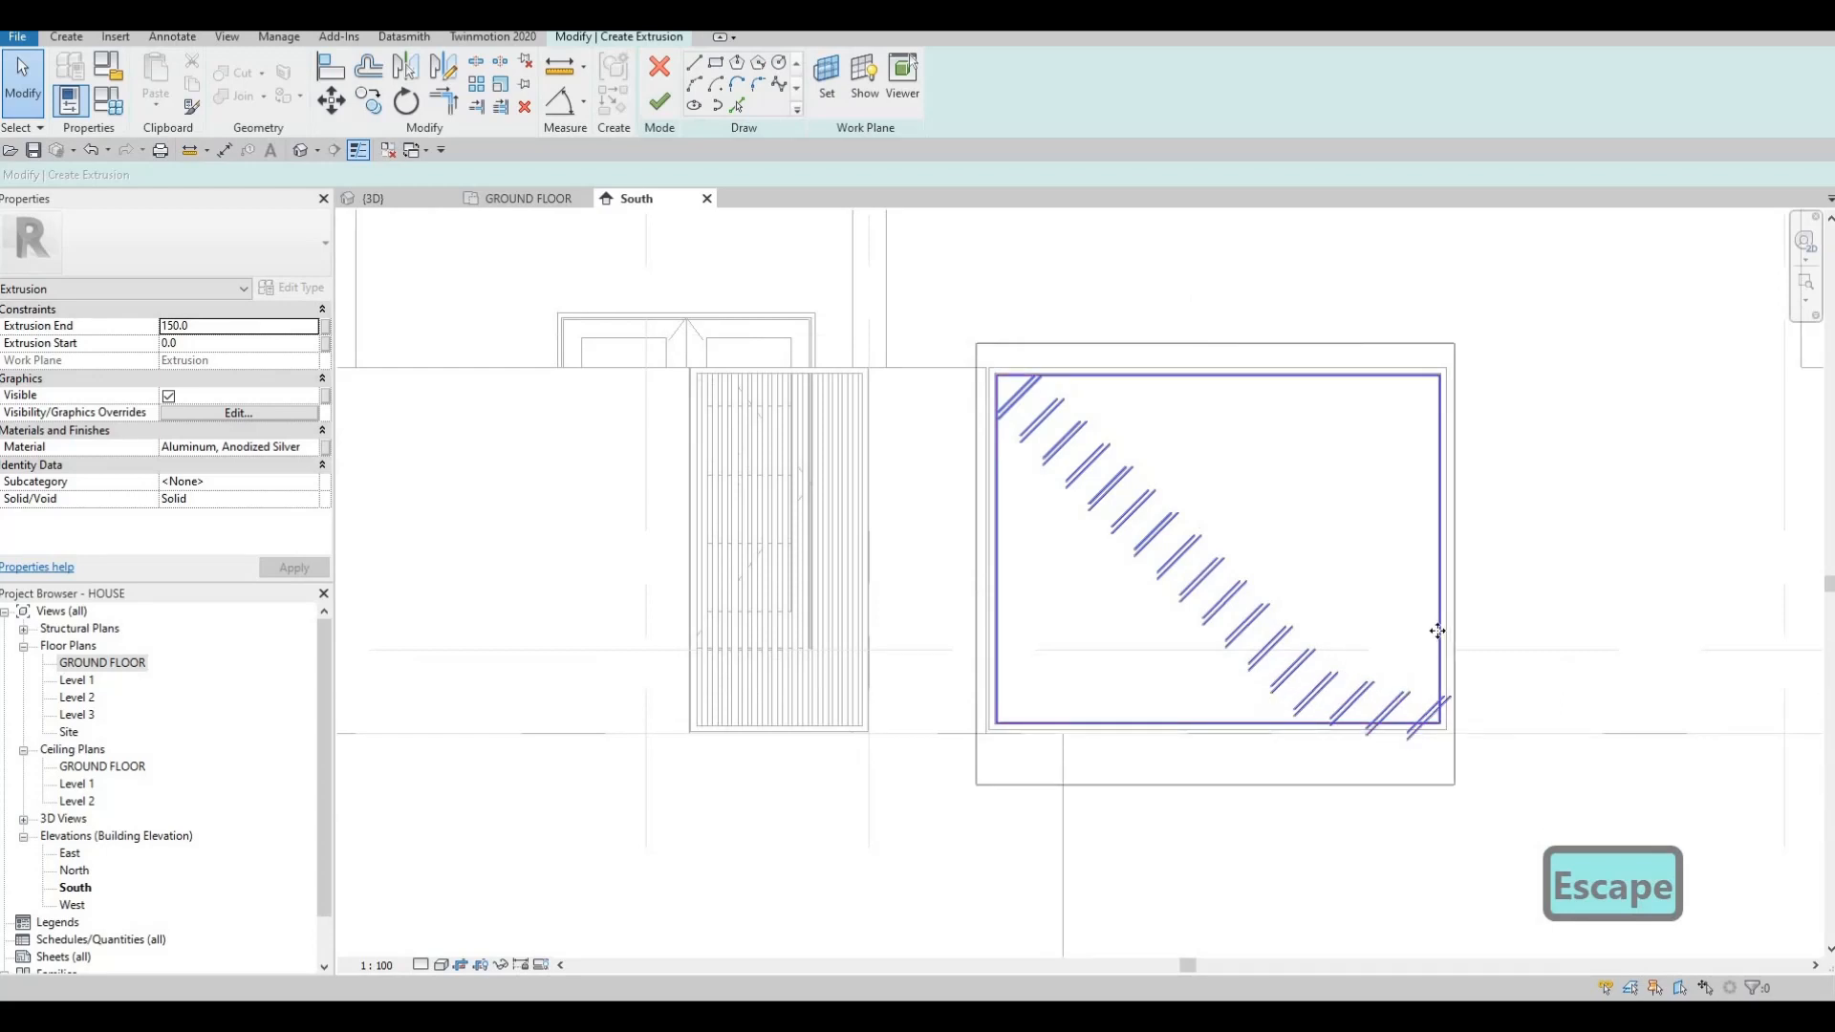
key("Tab")
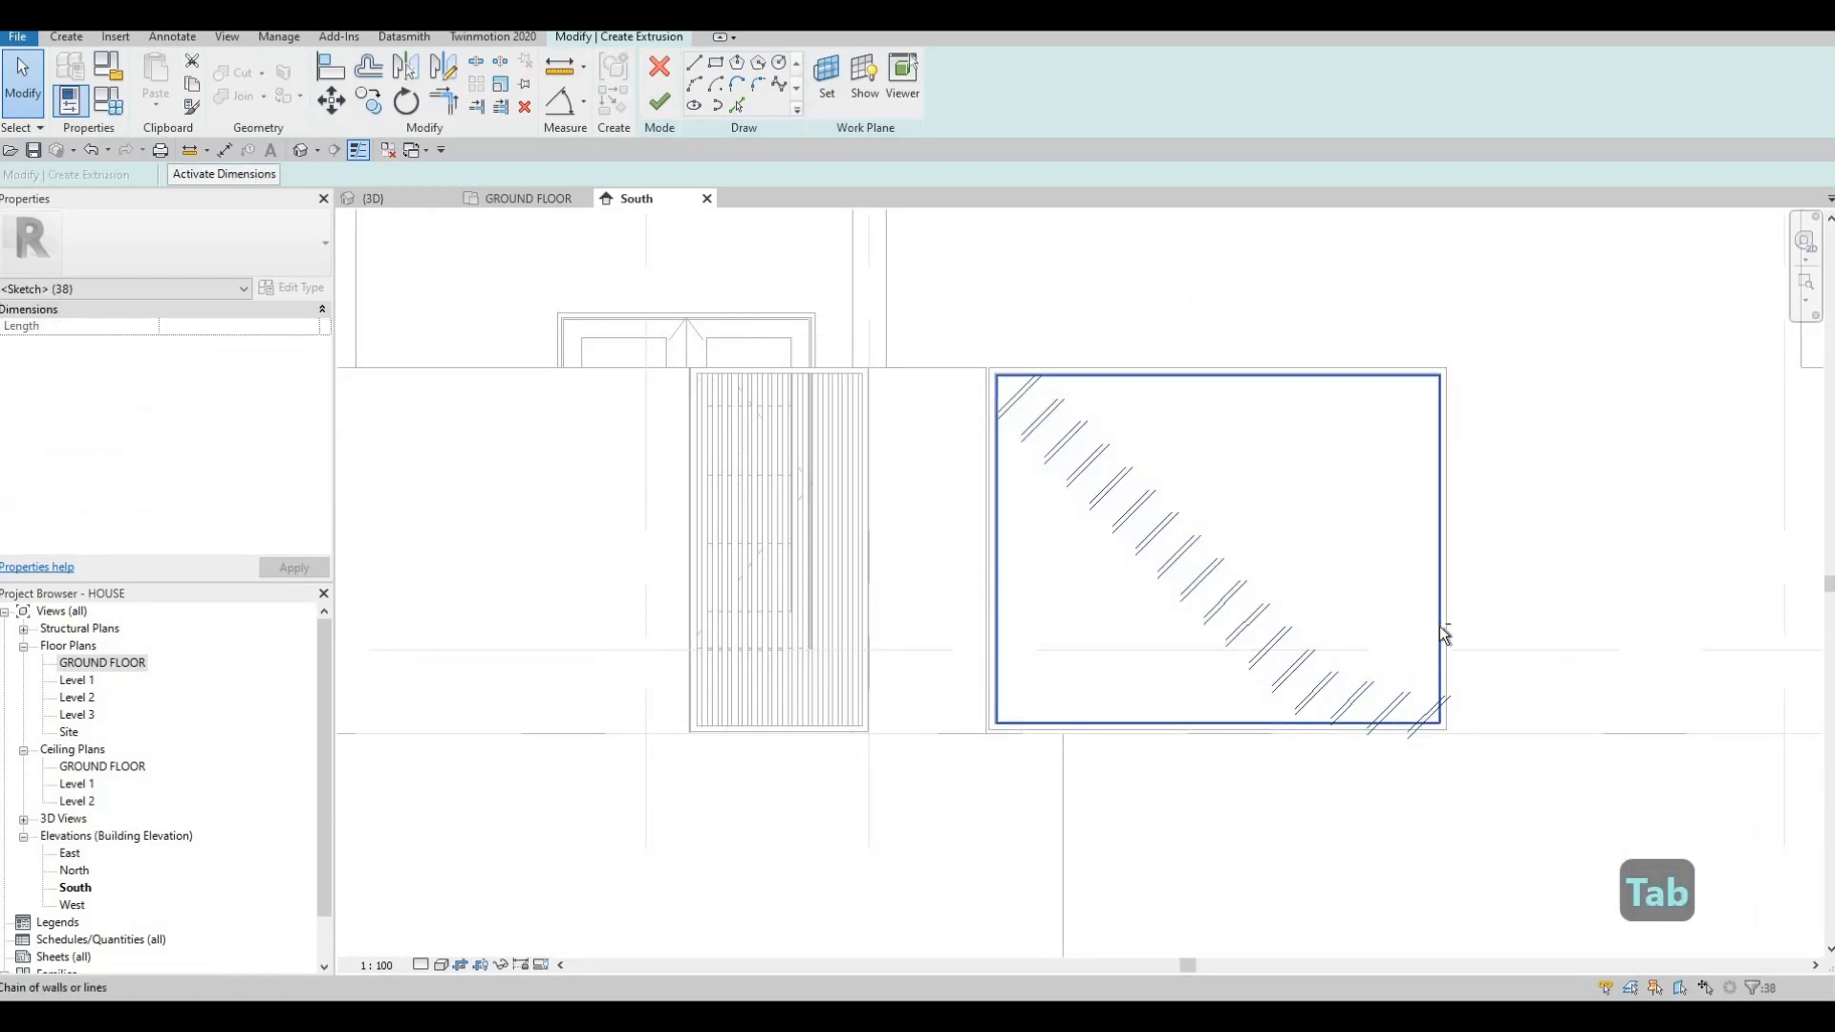
left_click(1445, 612, "shift")
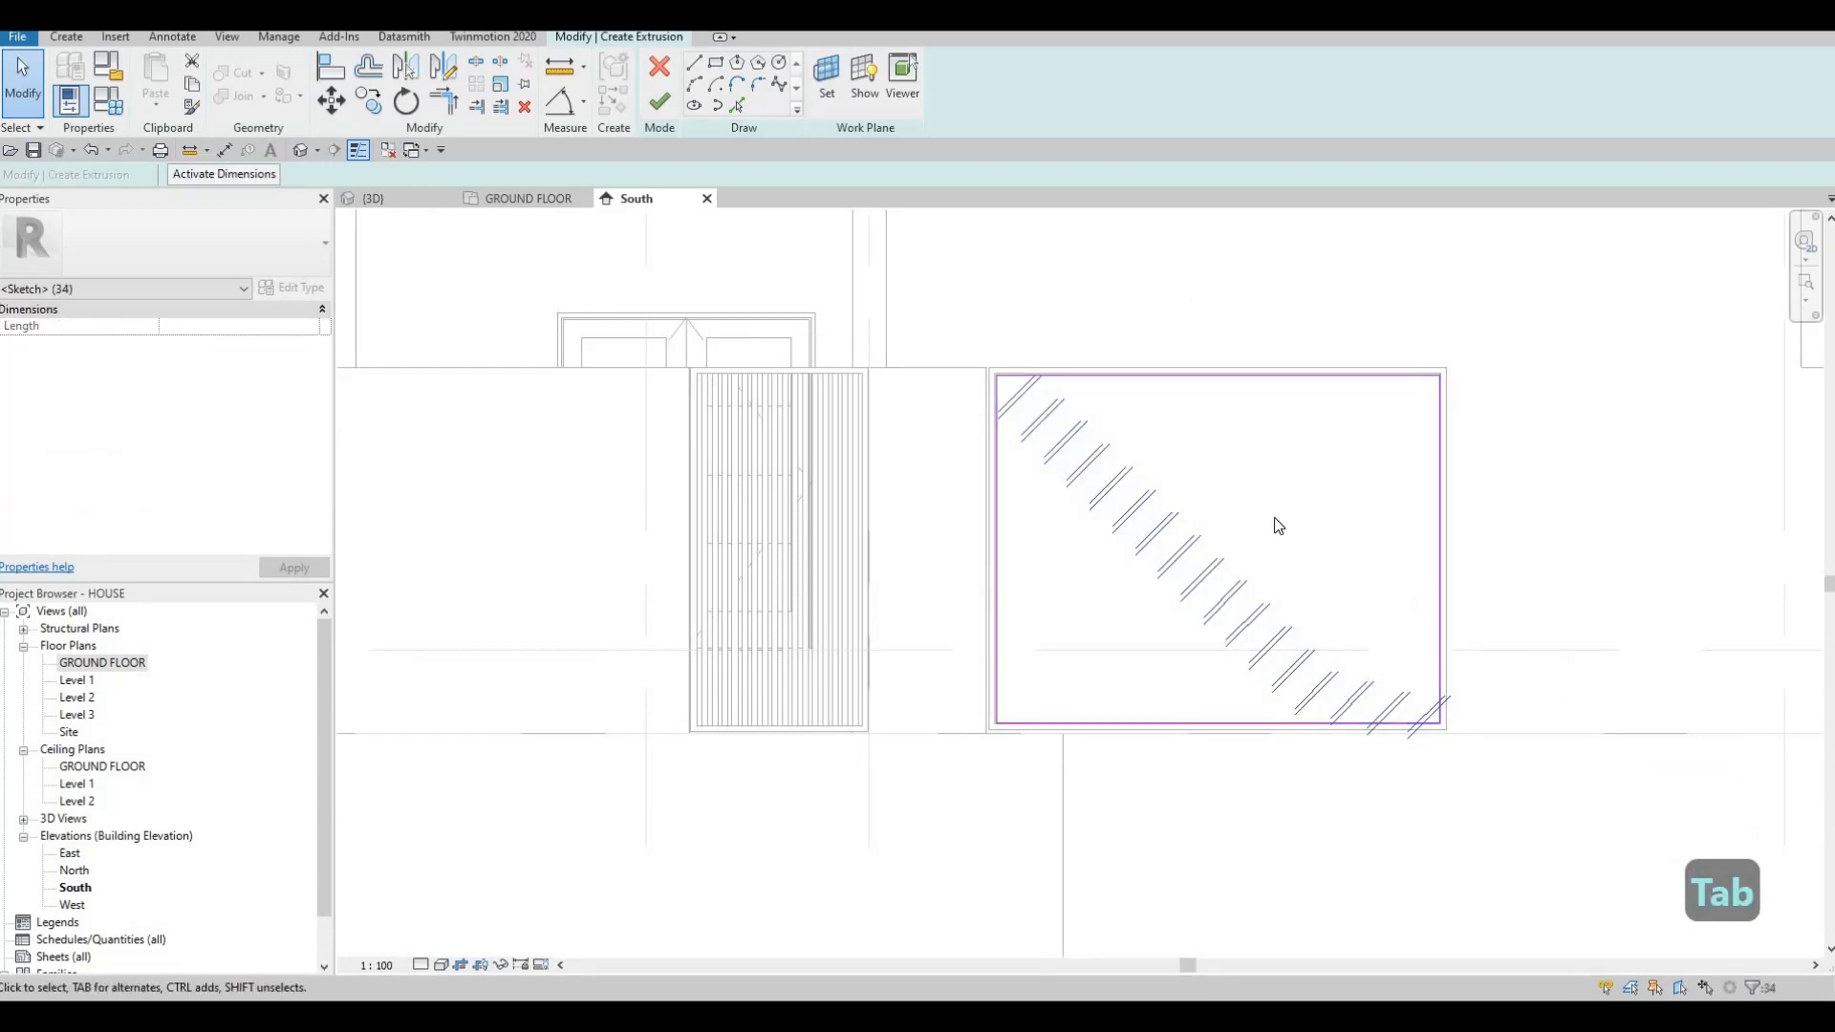
key("shift+Left")
key("shift+Left")
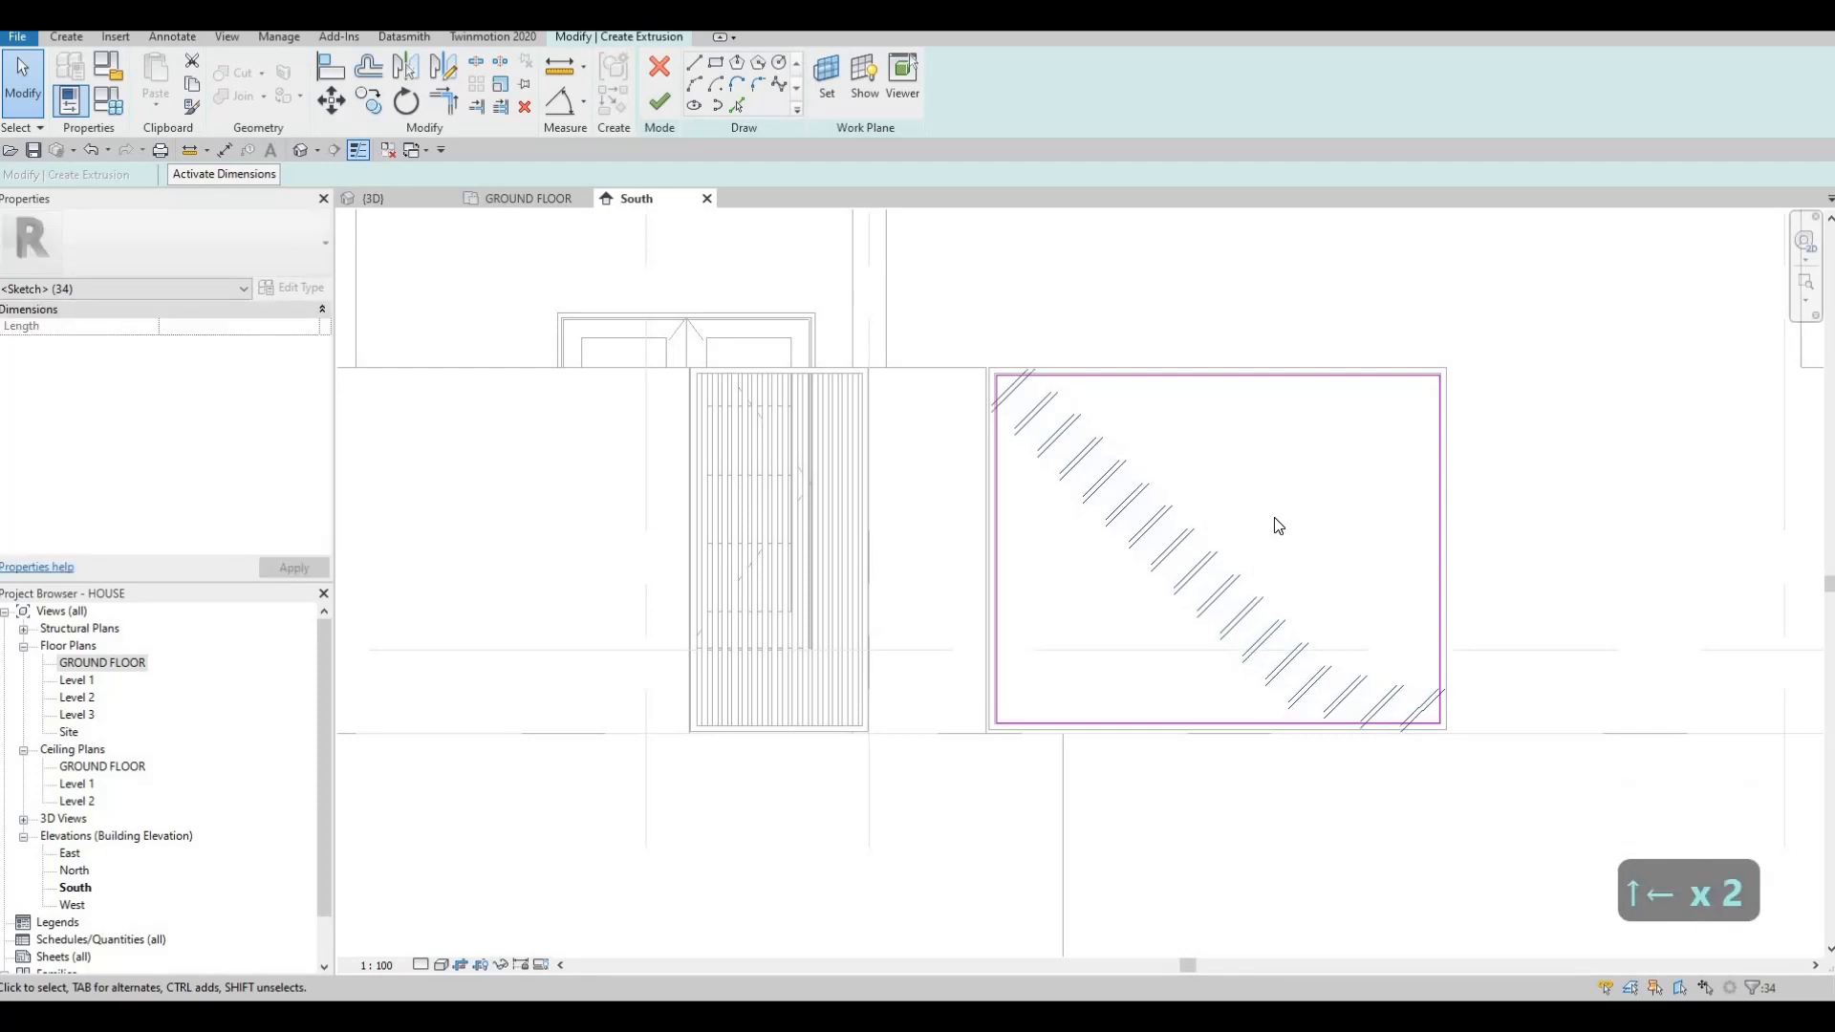
key("shift+Right")
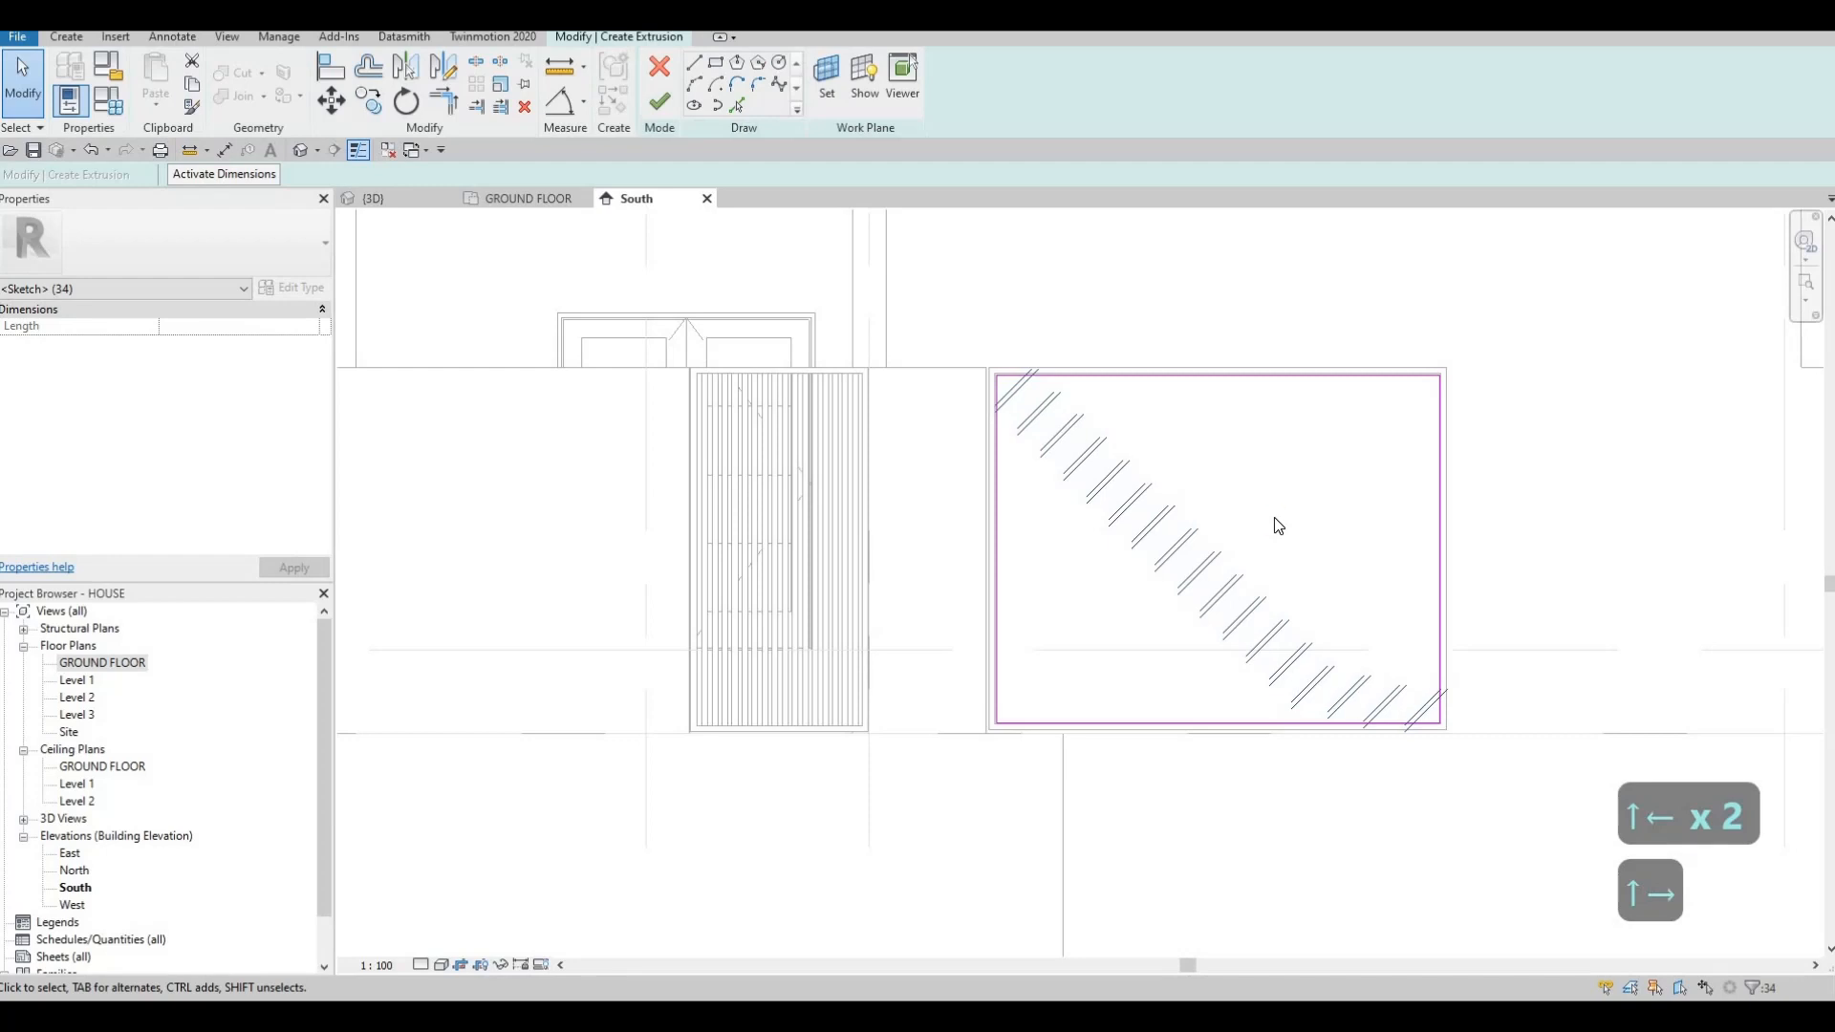
key("Left")
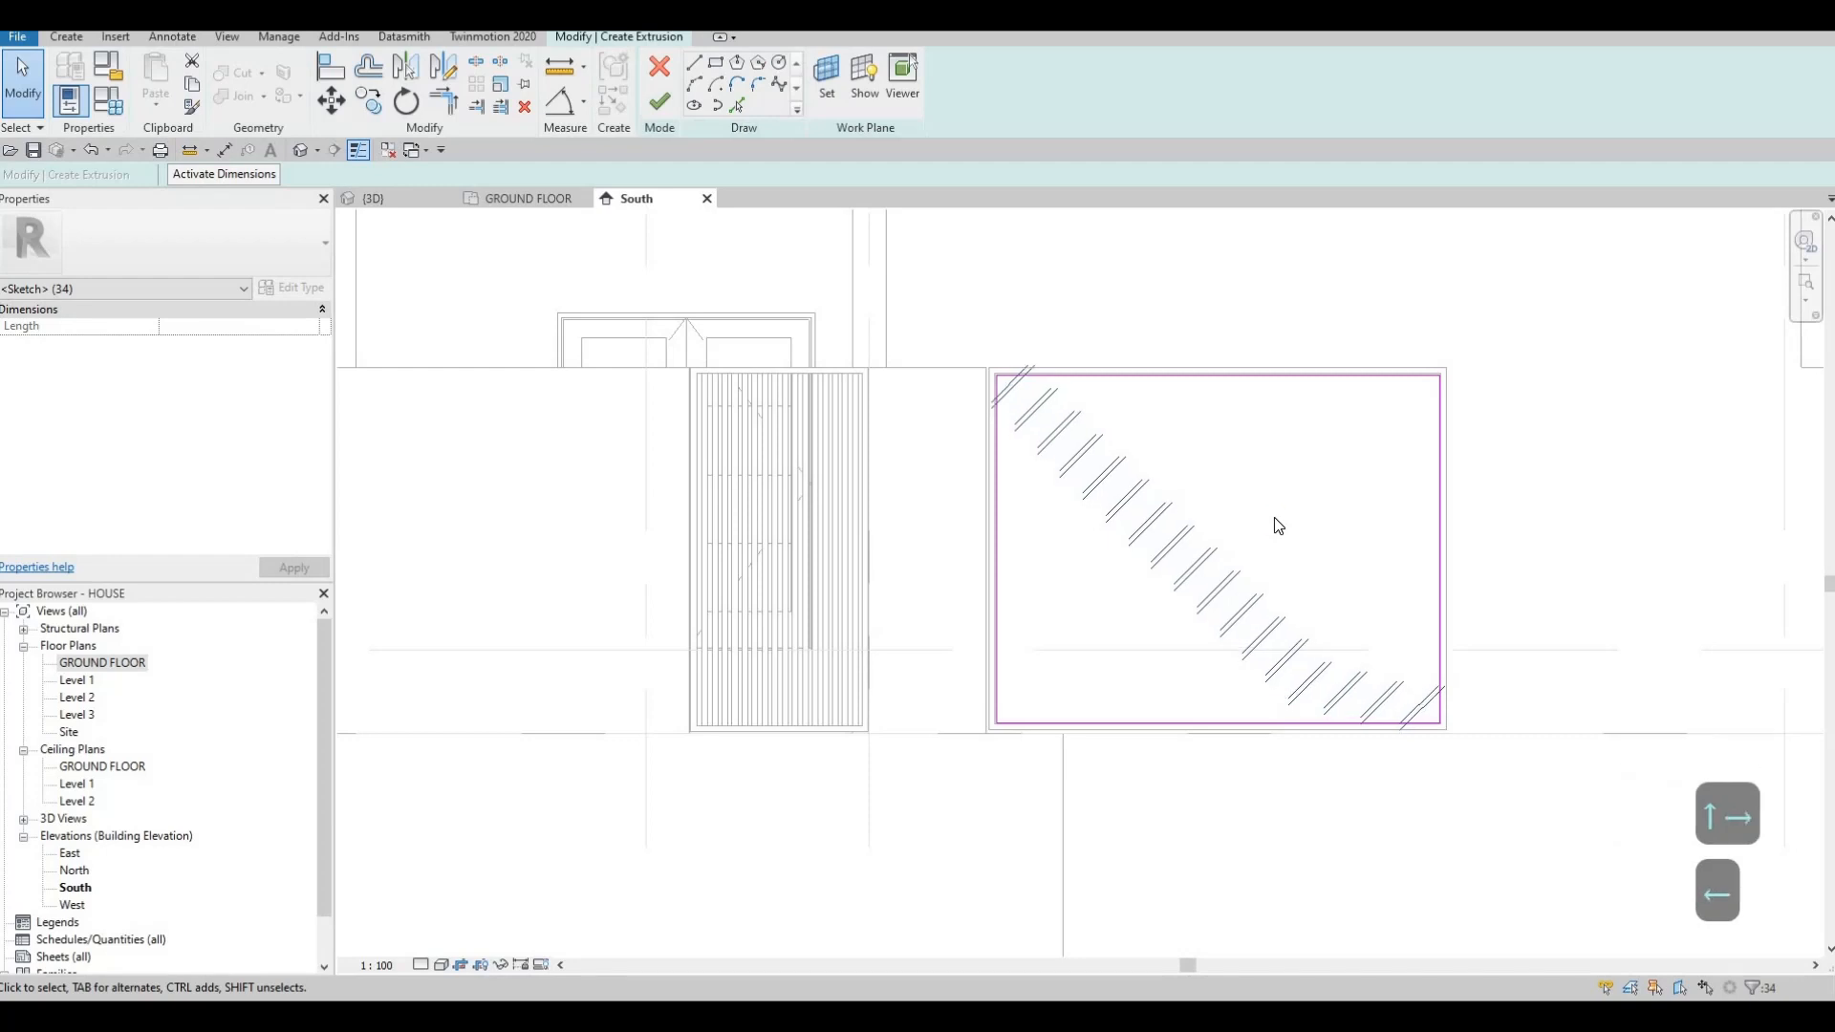
key("shift+Down")
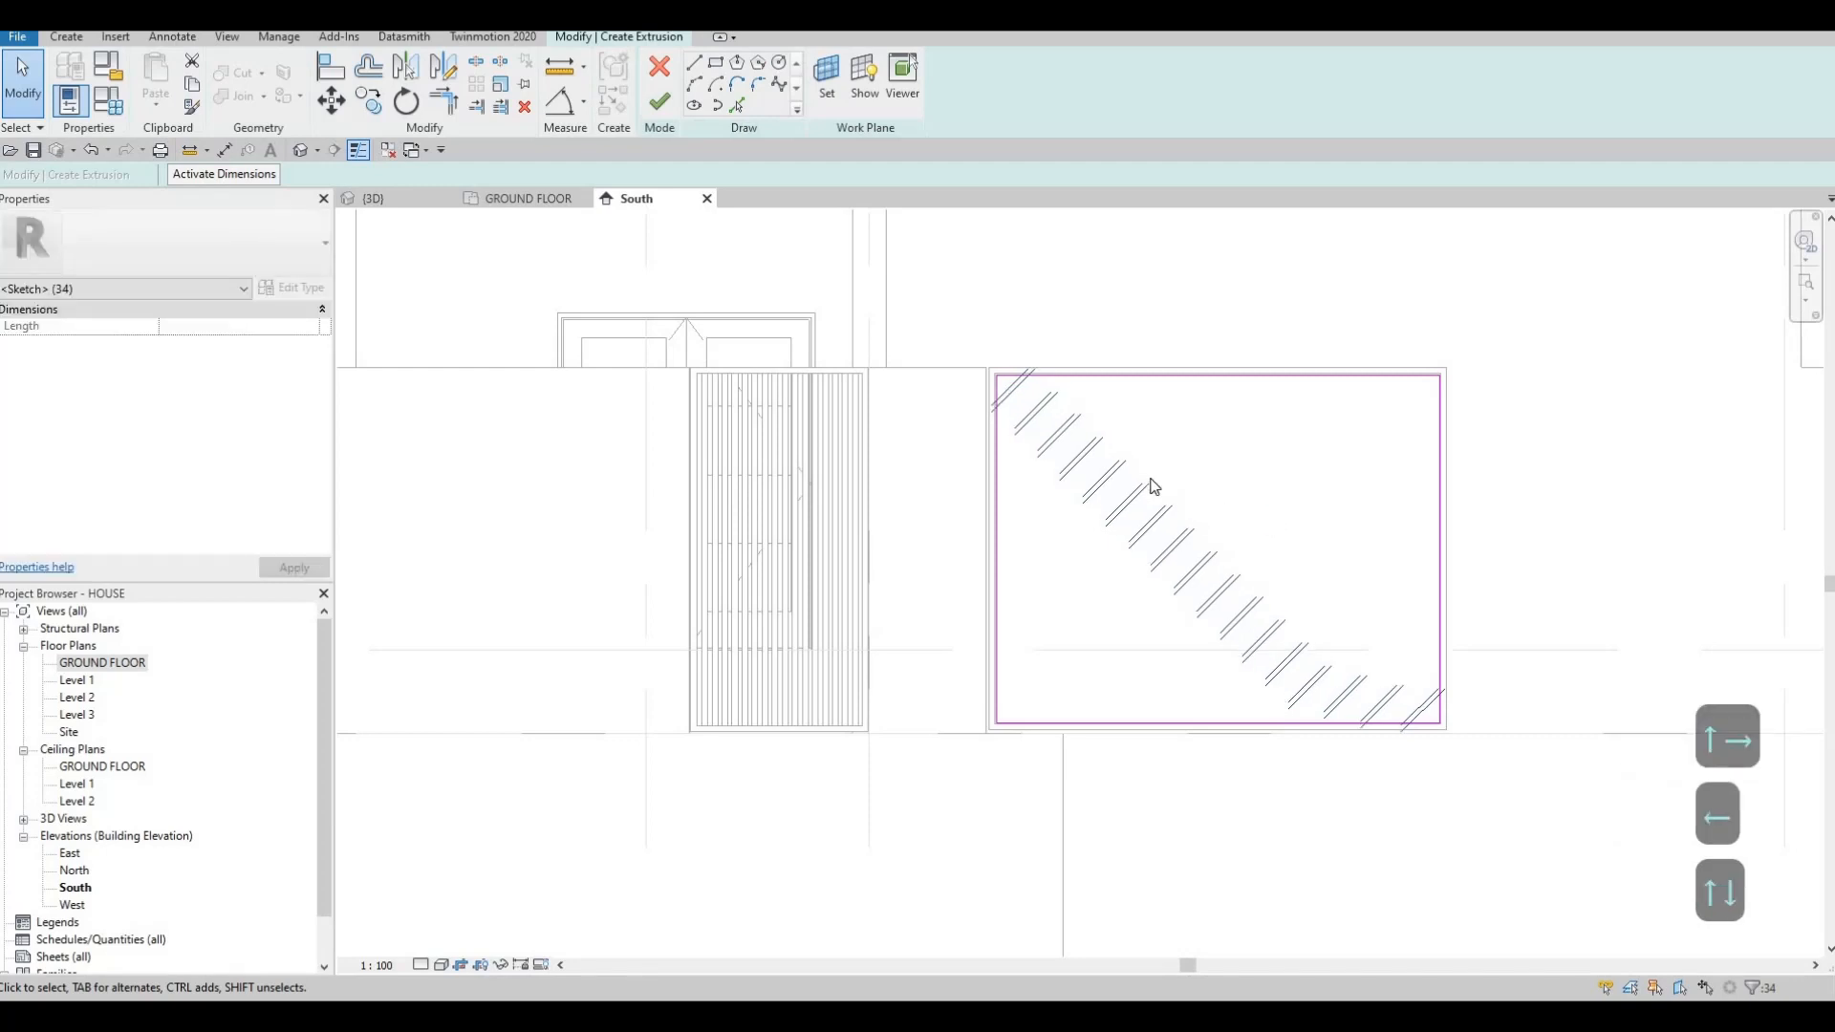
key("Escape")
key("Escape")
Sketch a second rectangle along the frame's inner edge, from its upper-left to its lower-right corner, just outside the existing sketch rectangle.
scroll(1020, 414, "up", 1)
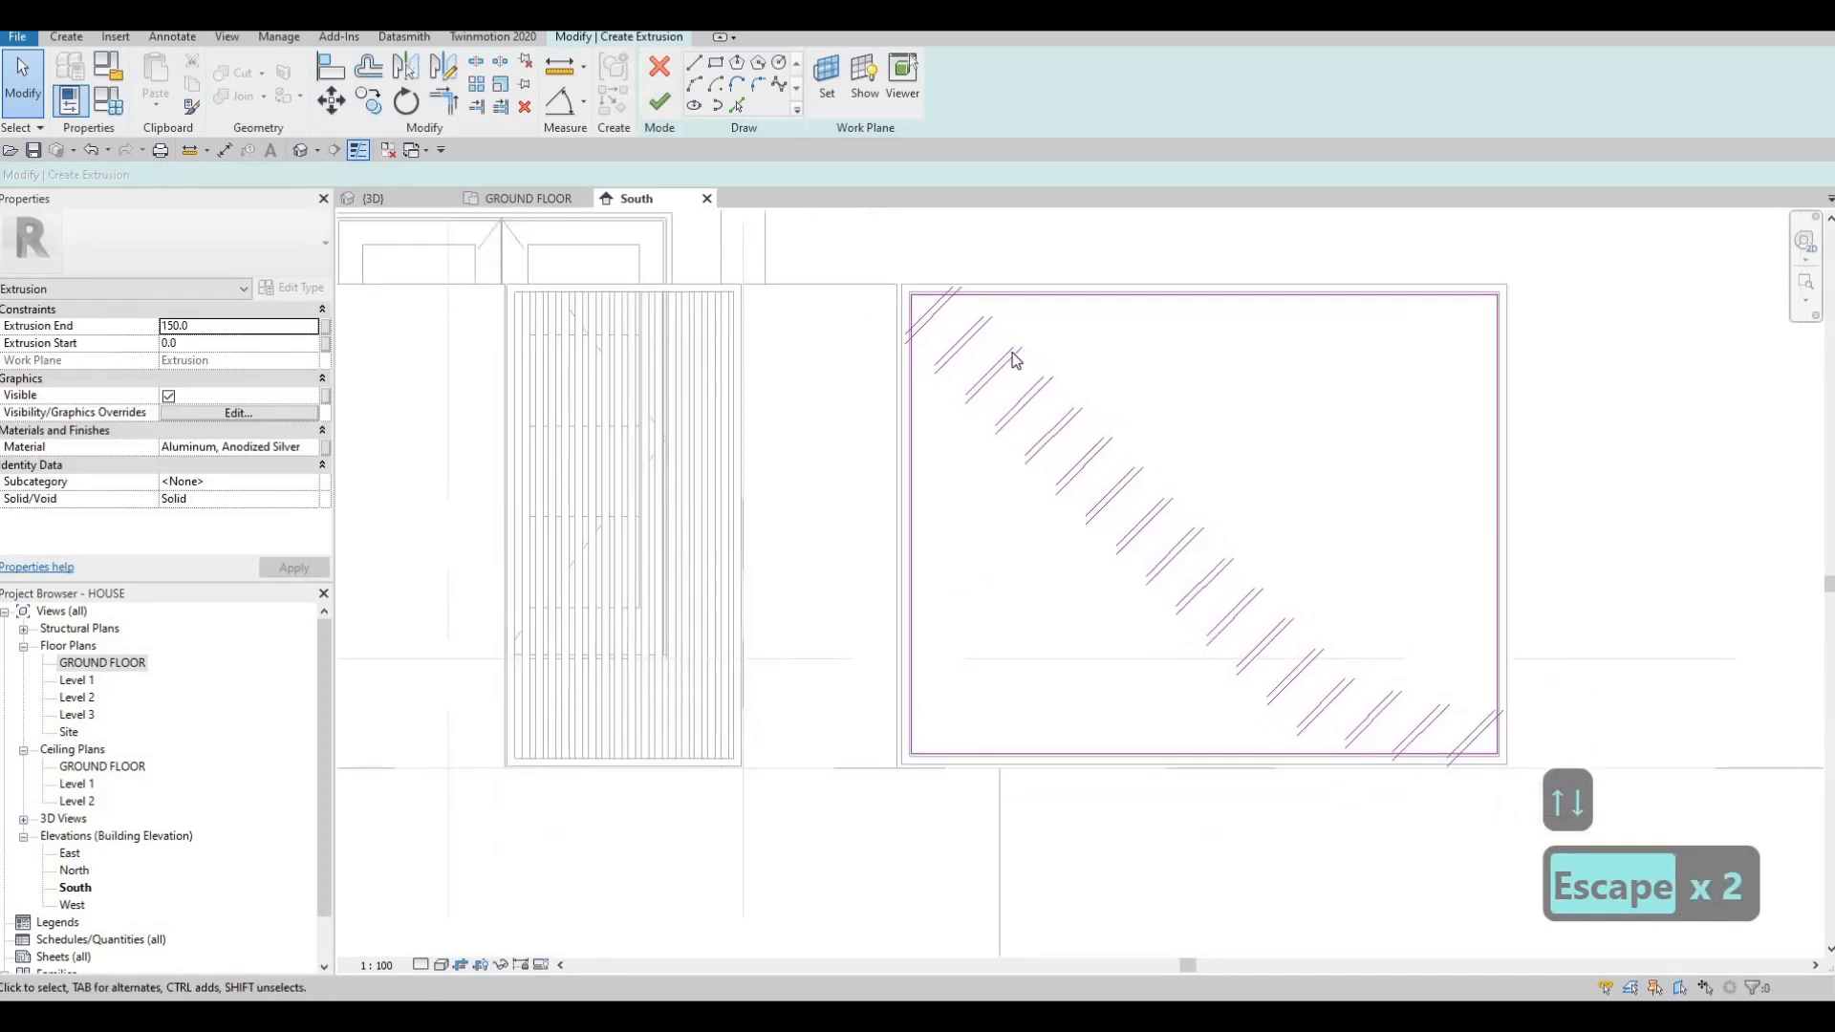
scroll(1007, 379, "up", 2)
scroll(1006, 379, "up", 2)
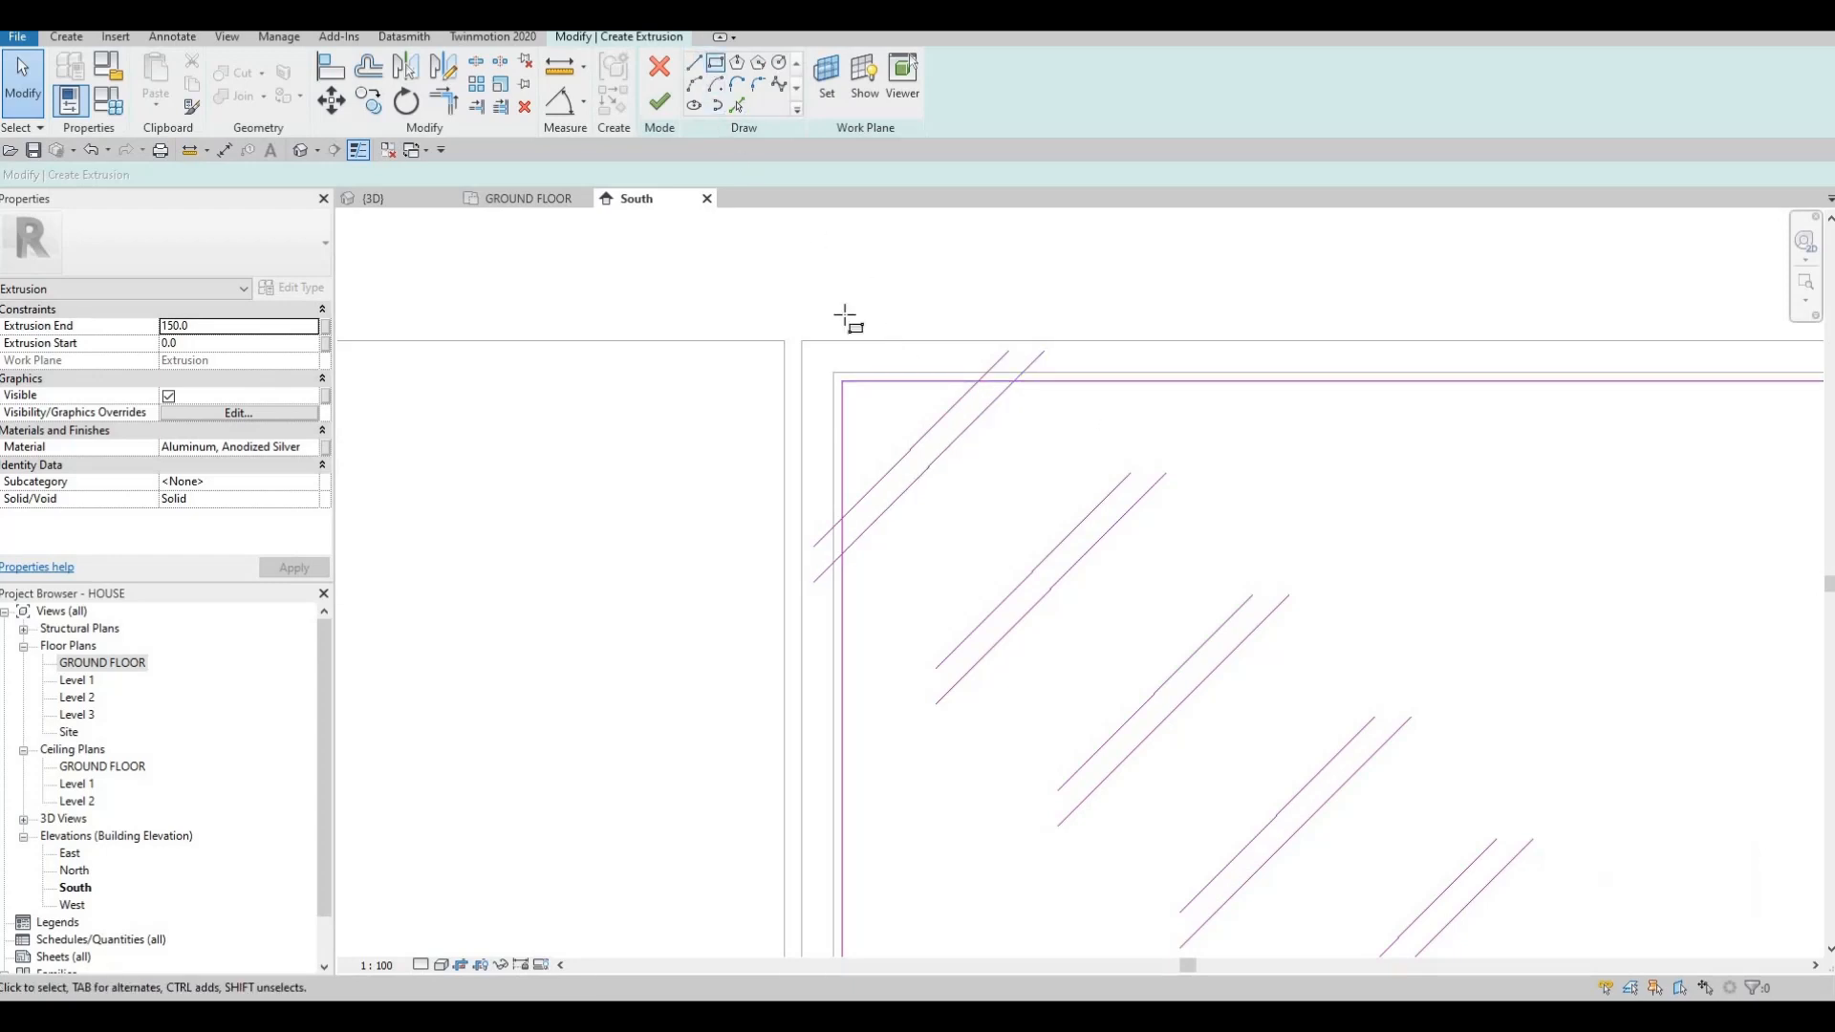
left_click(833, 373)
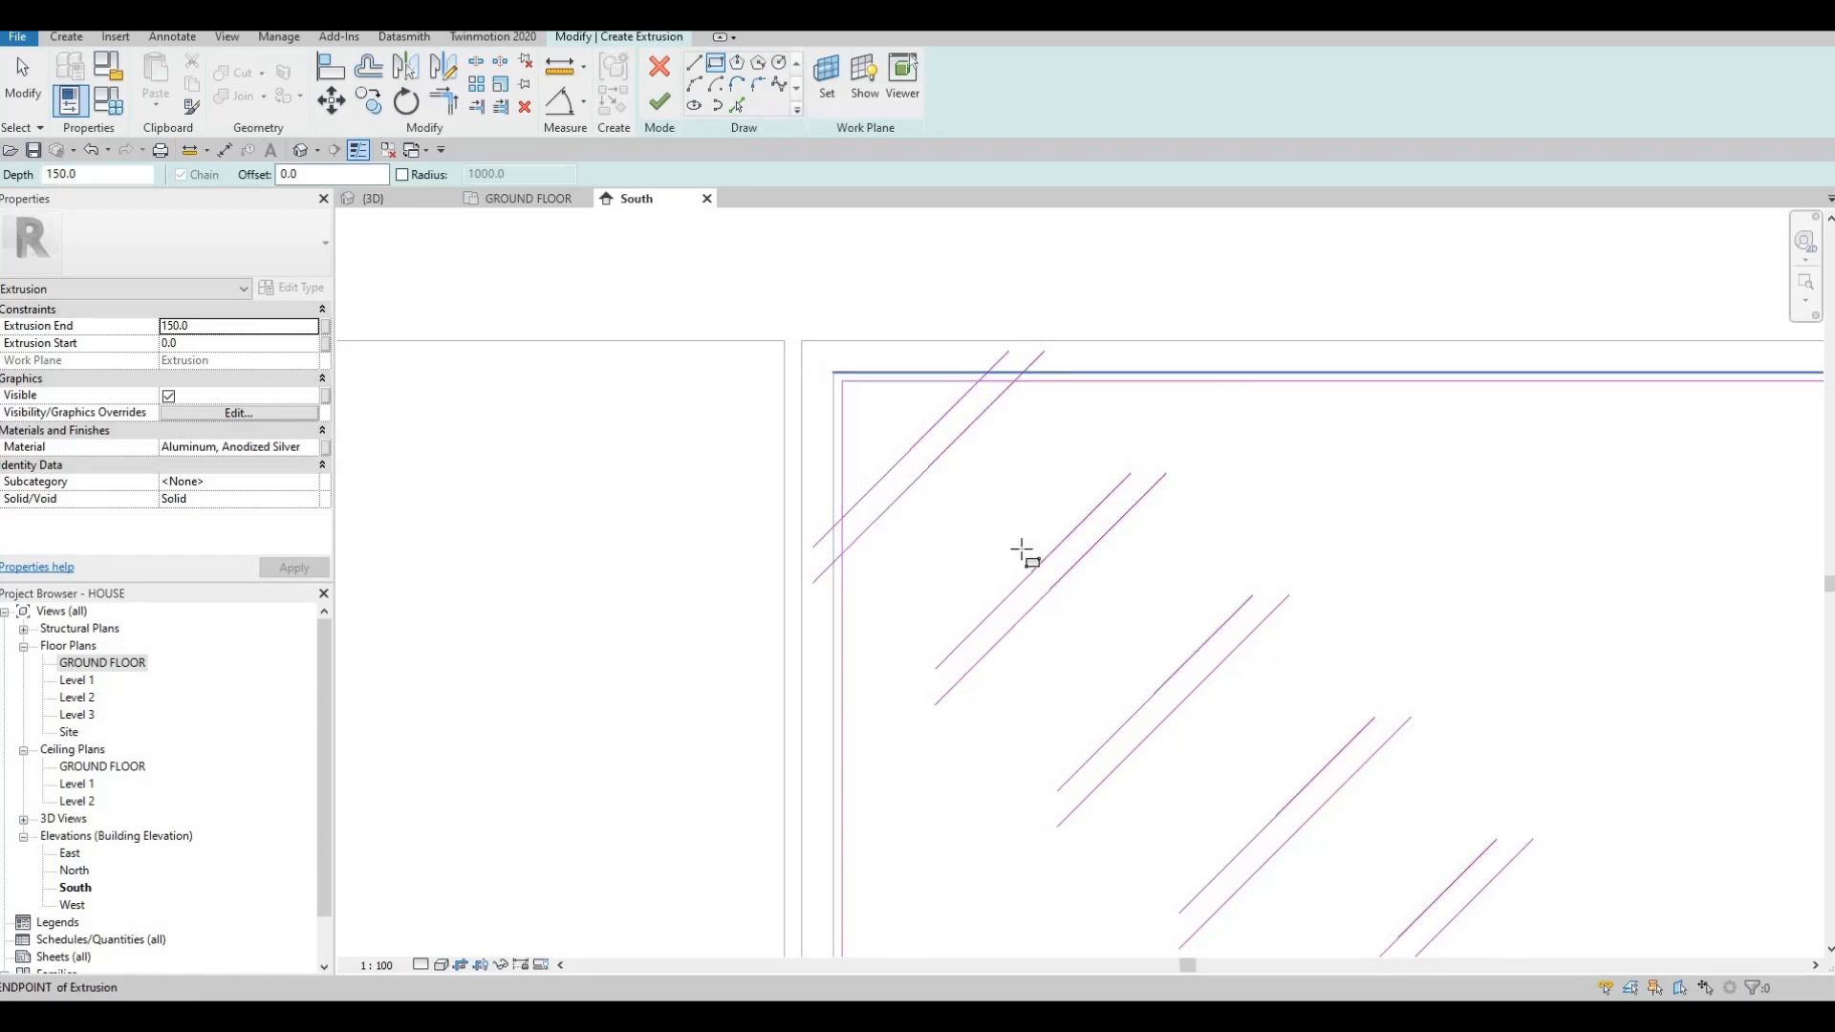
scroll(945, 484, "down", 2)
middle_click_drag(944, 484, 947, 343)
scroll(1377, 726, "down", 2)
middle_click_drag(1446, 754, 1180, 423)
scroll(1550, 818, "up", 4)
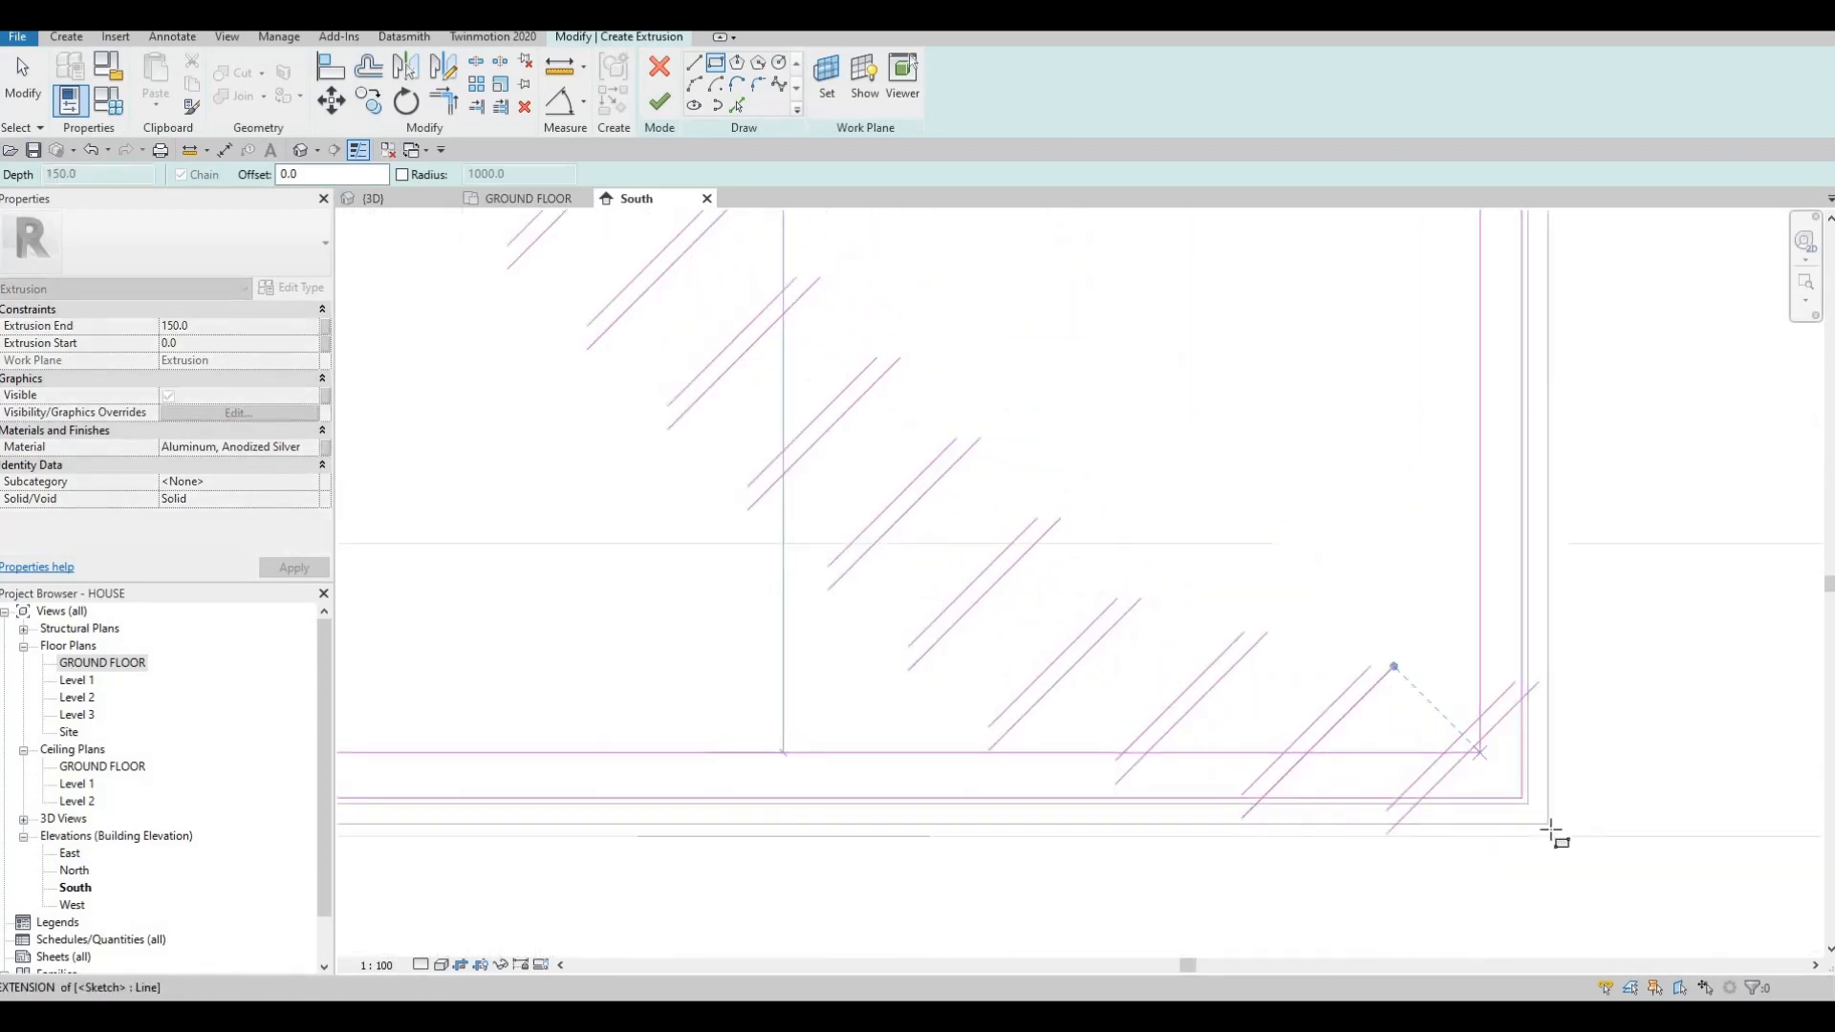
left_click(1538, 834)
scroll(943, 360, "down", 2)
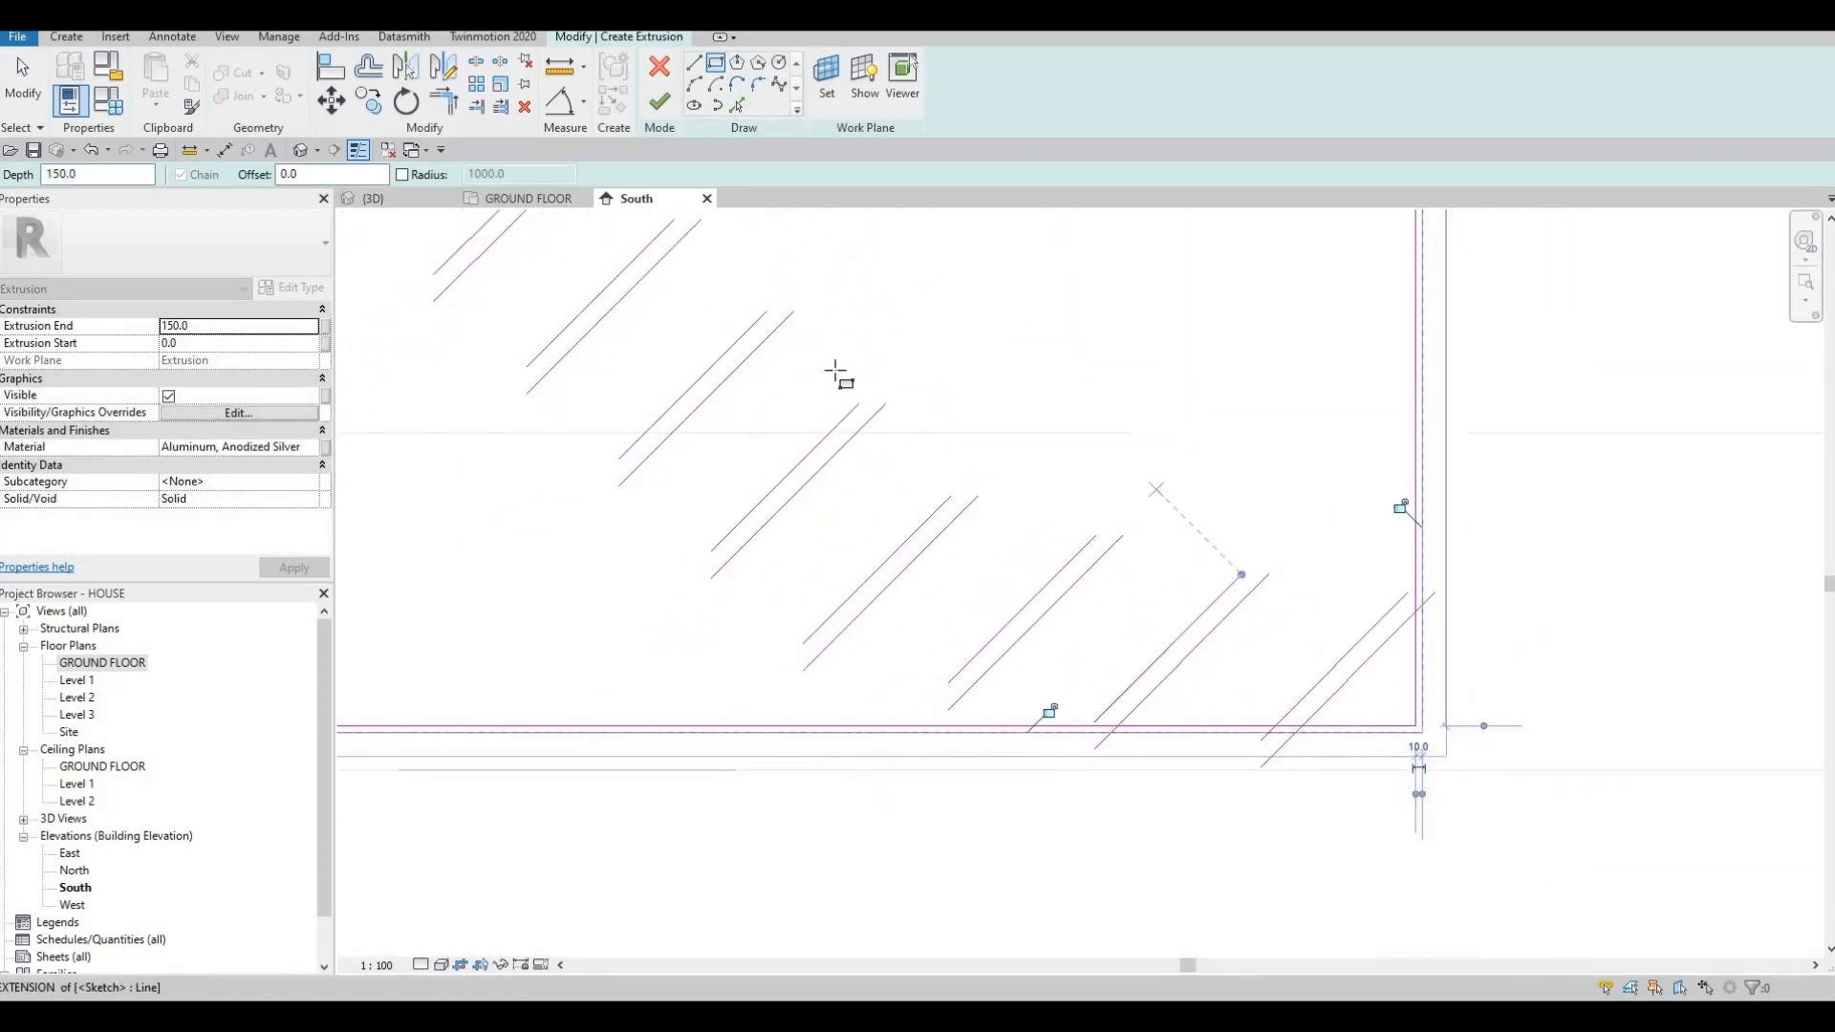
middle_click_drag(839, 377, 1087, 535)
scroll(1086, 530, "down", 2)
middle_click_drag(746, 392, 1040, 634)
middle_click_drag(914, 356, 1057, 529)
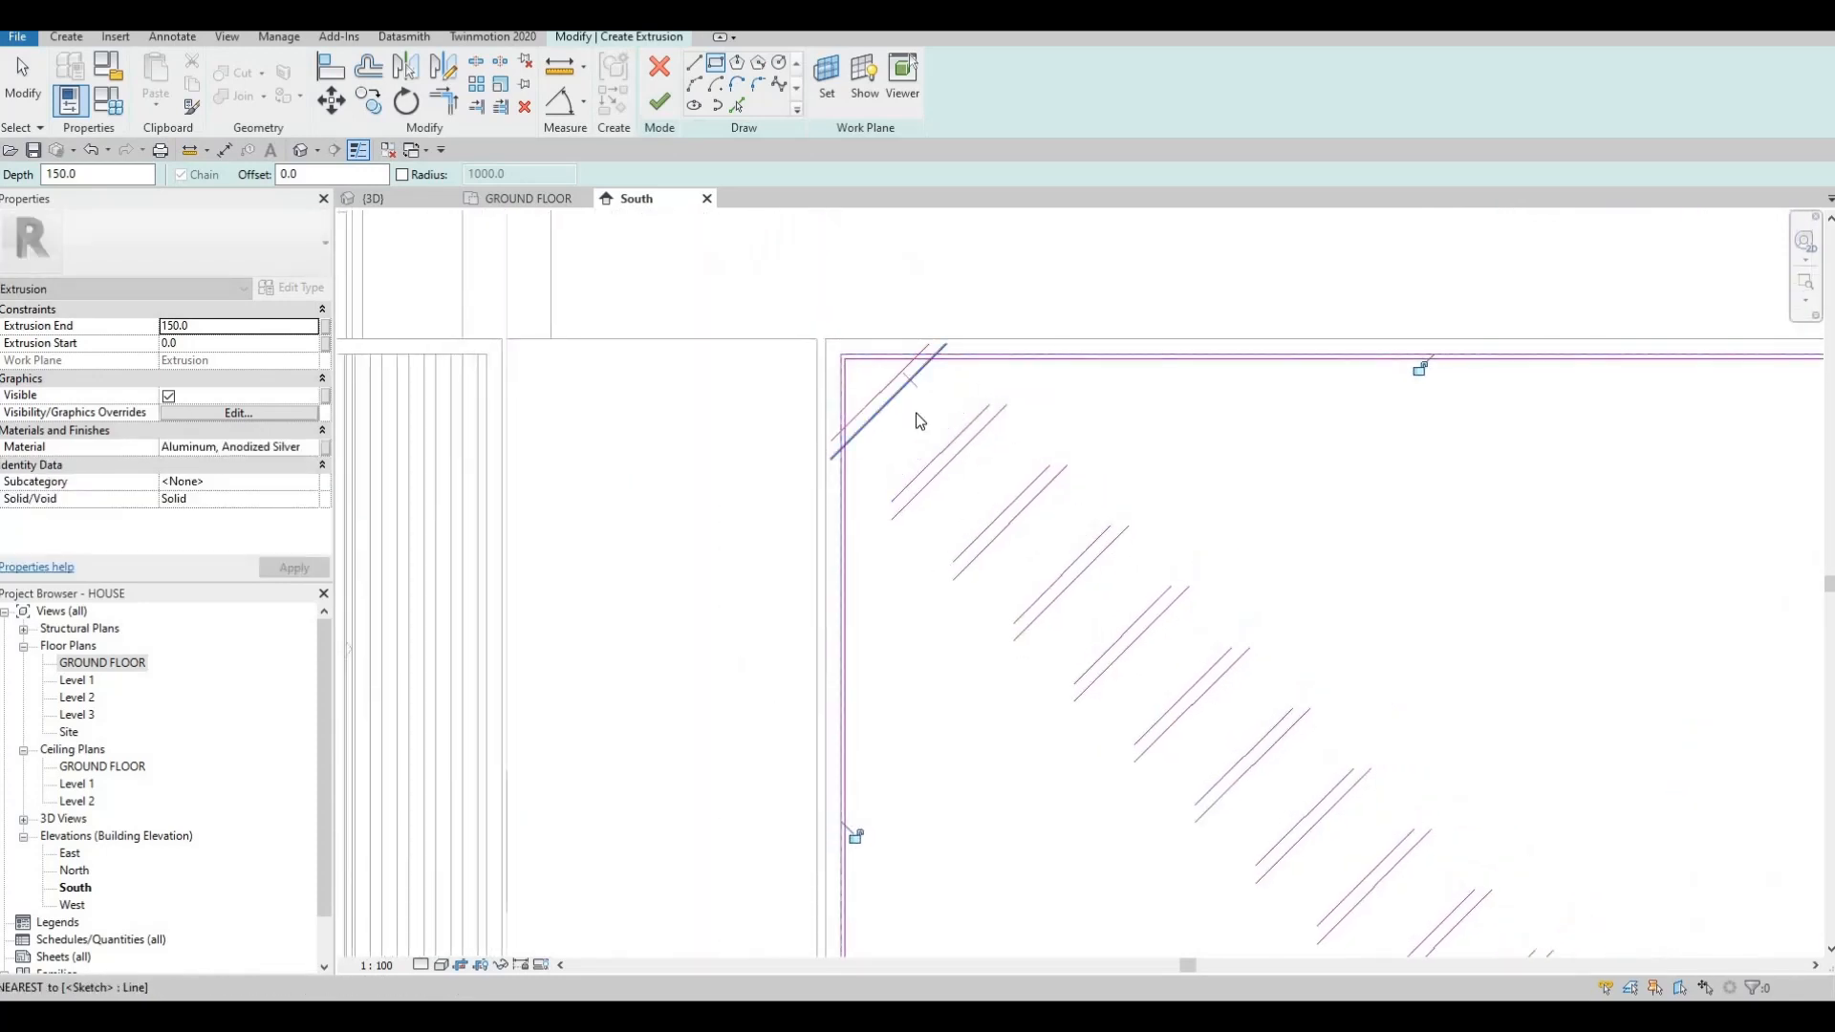
scroll(918, 415, "up", 3)
key("Escape")
key("Escape")
key("Escape")
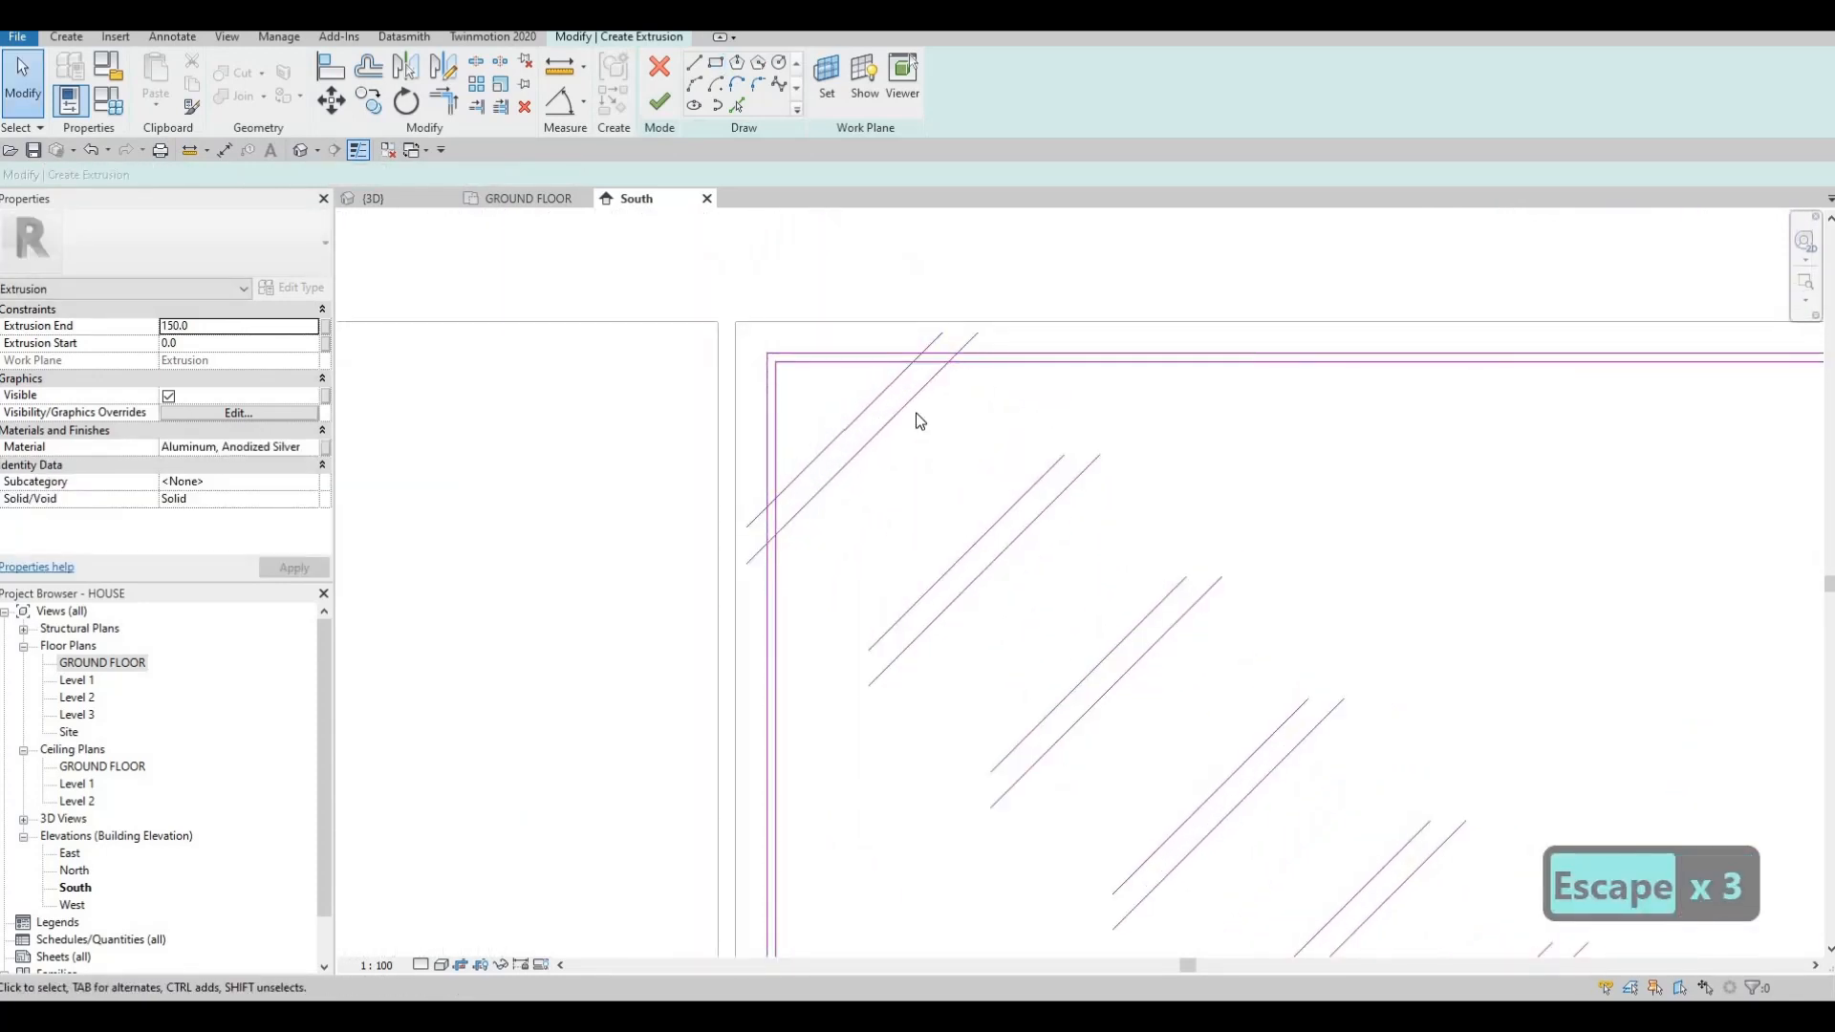
Split the inner rectangle's top edge between the two lines of the first diagonal pair.
key("s")
key("l")
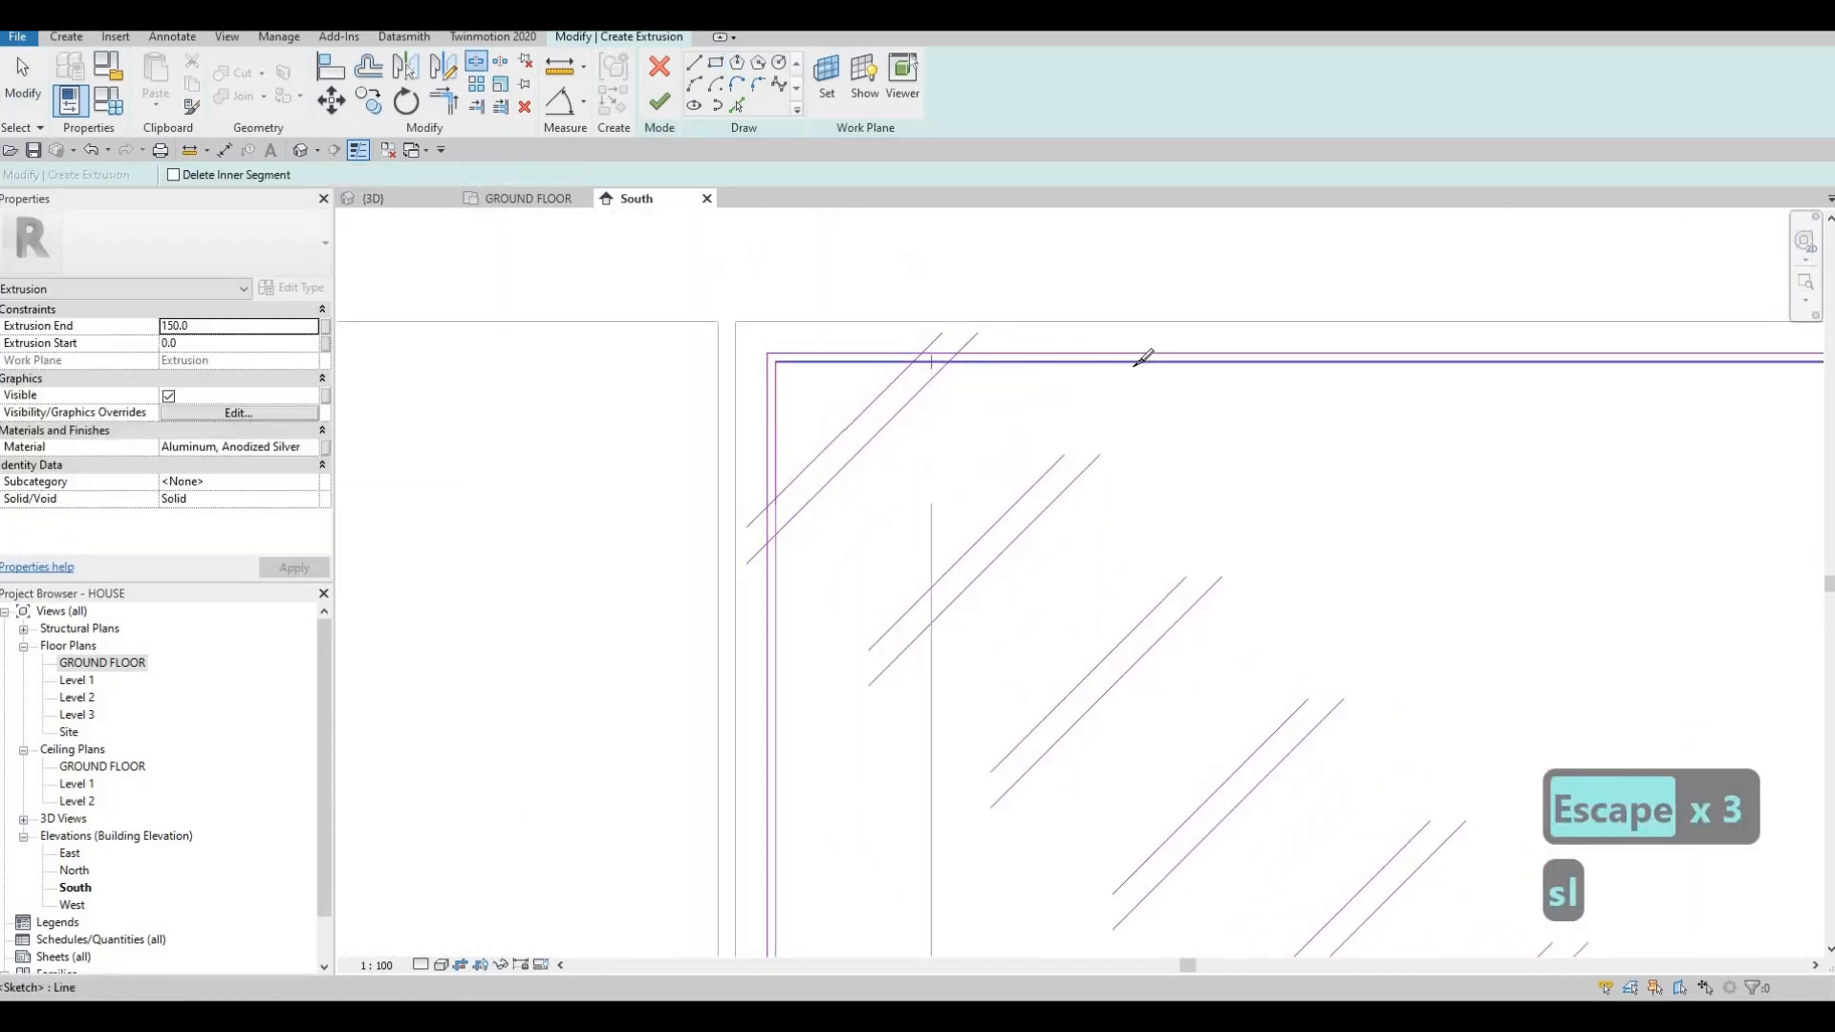
left_click(931, 362)
scroll(1023, 455, "down", 3)
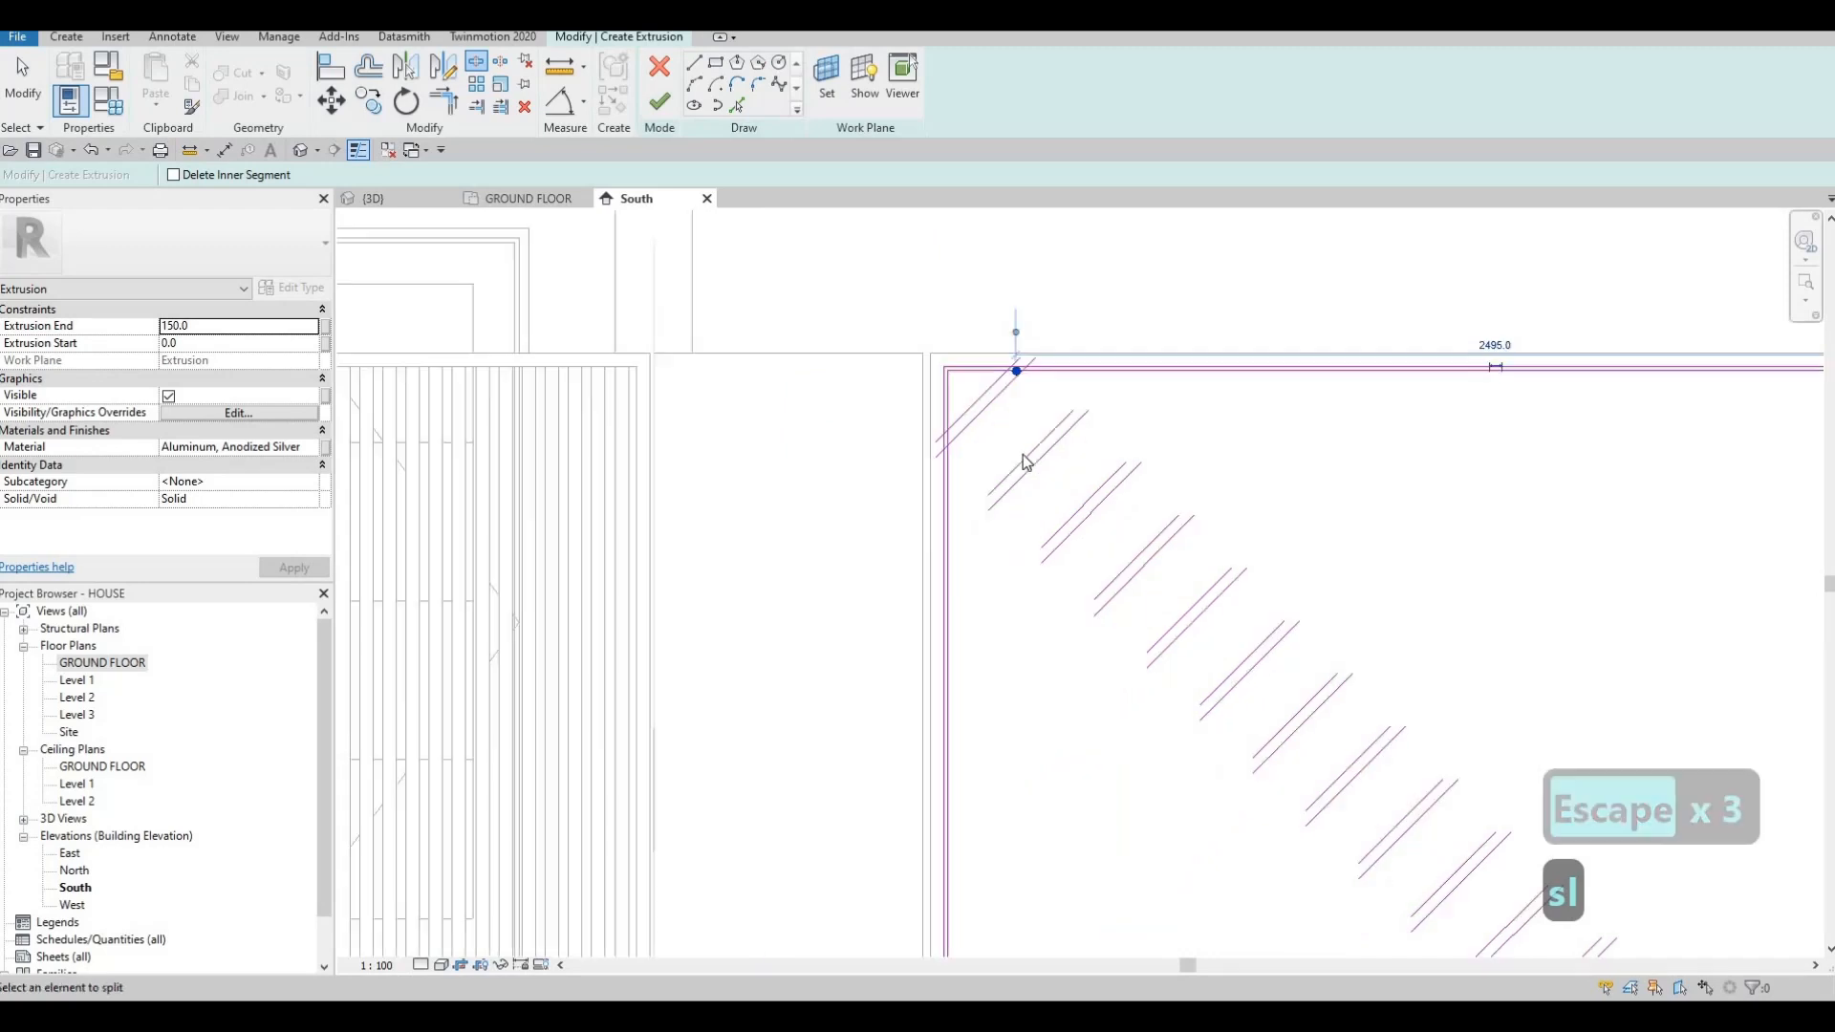
key("Escape")
key("Escape")
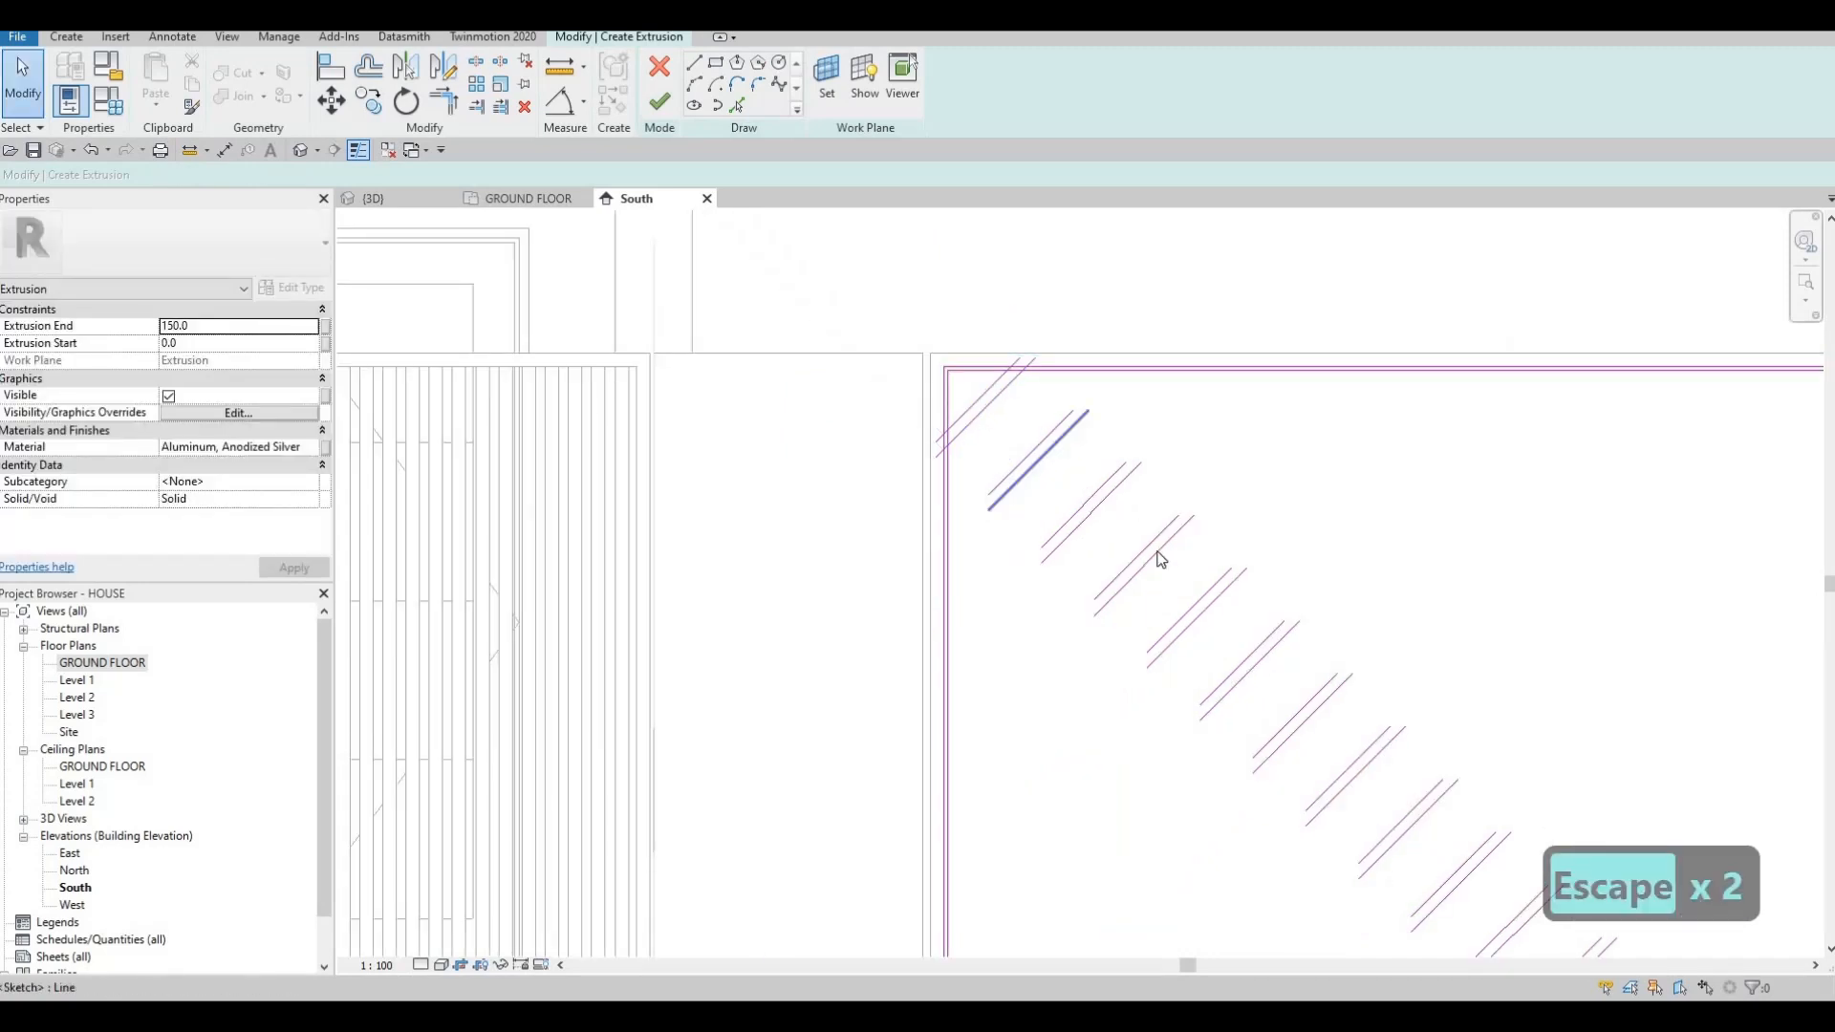
middle_click_drag(1290, 712, 1179, 514)
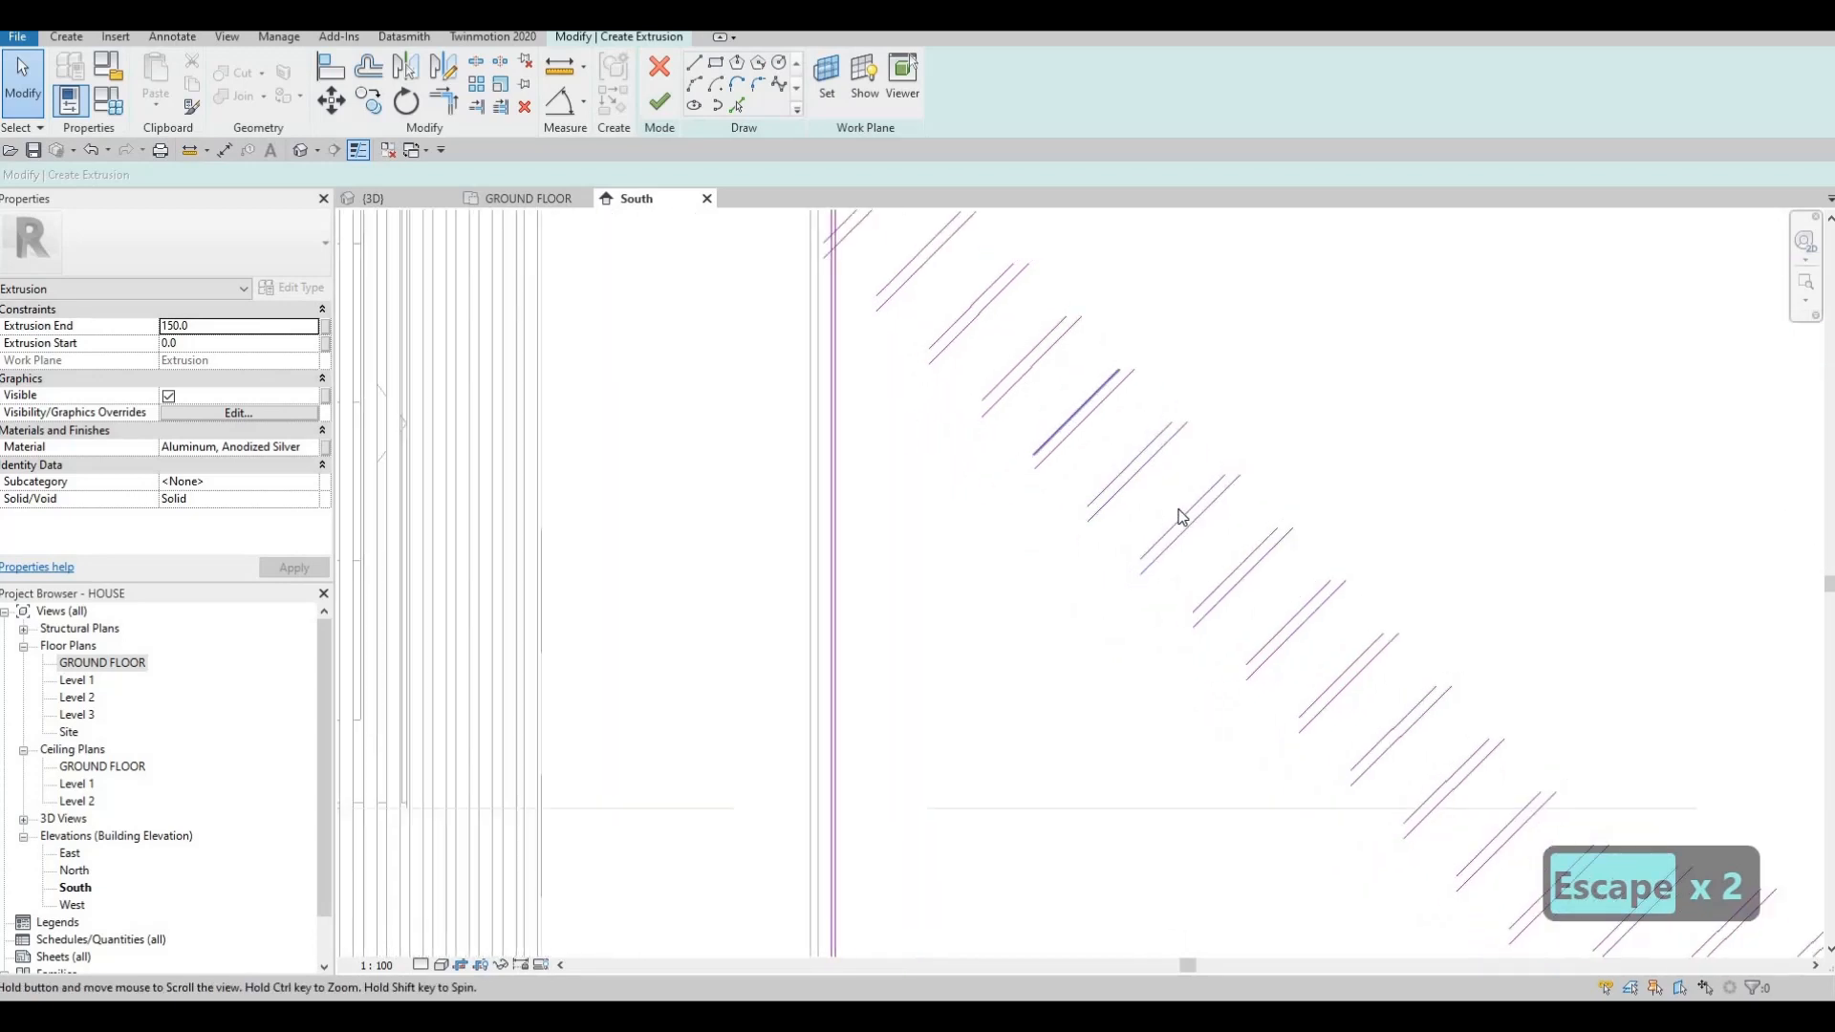
scroll(1185, 516, "down", 1)
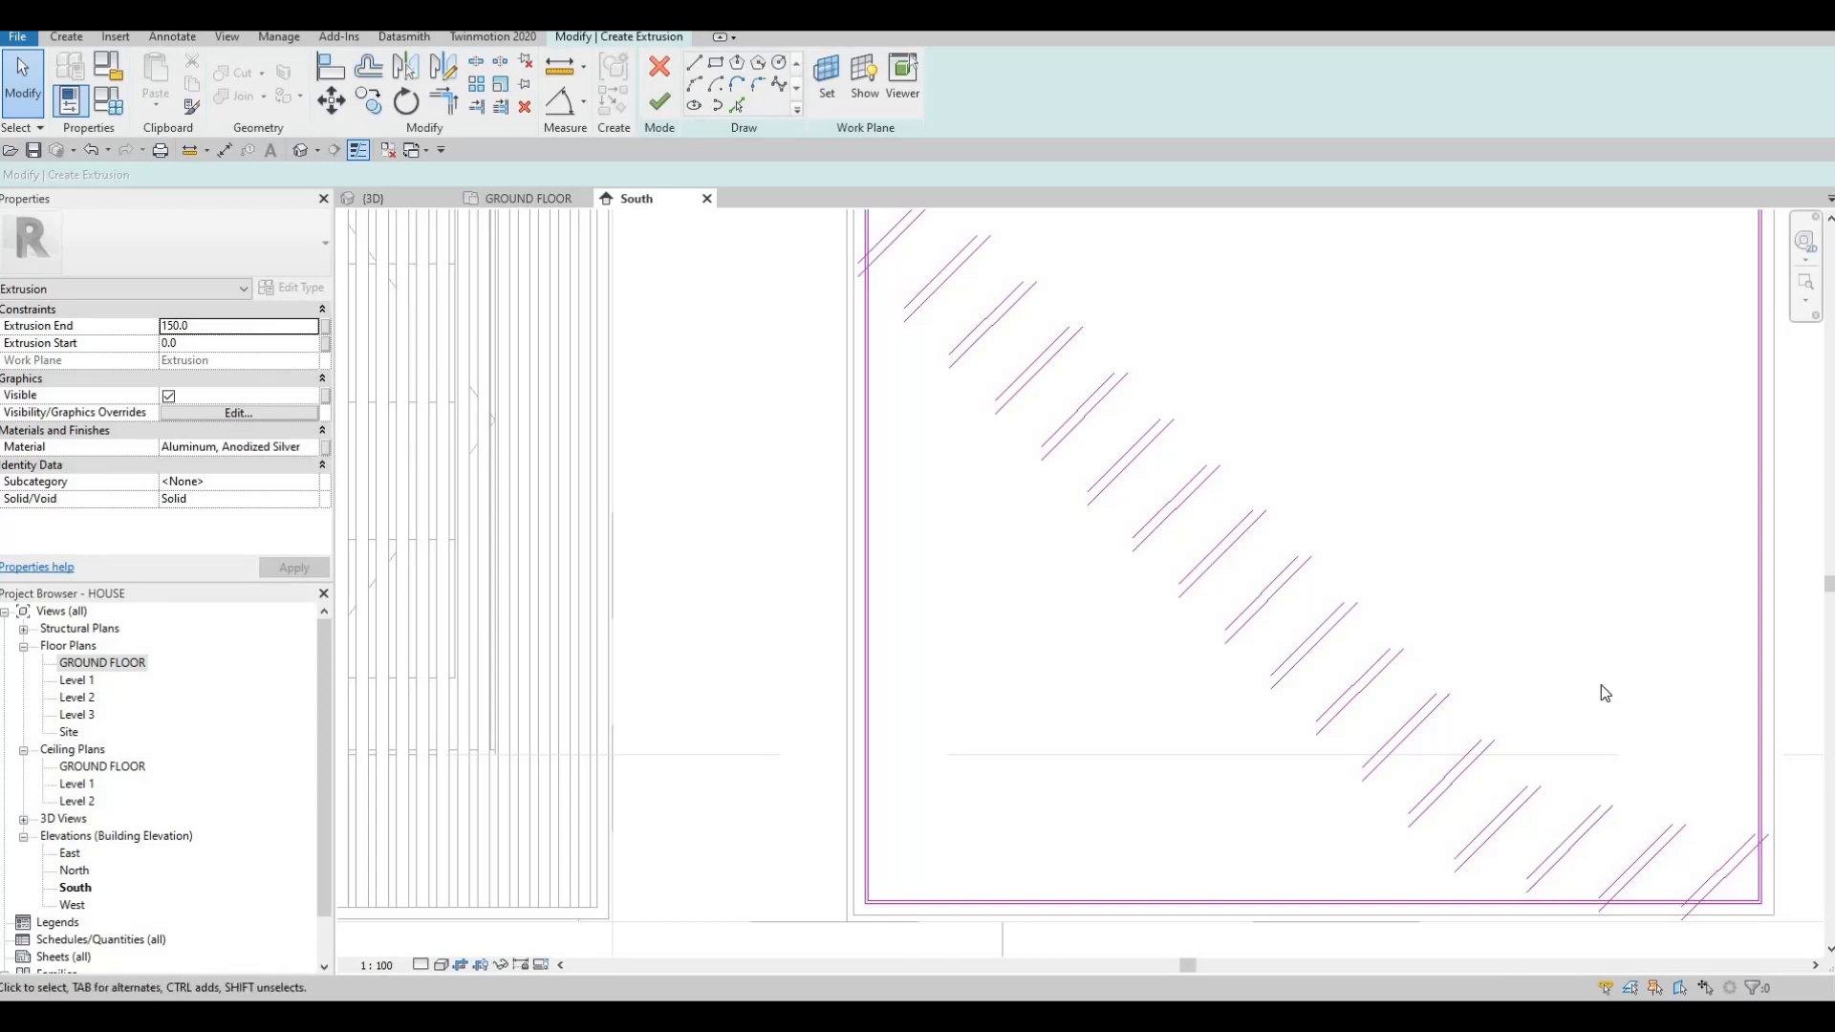
scroll(754, 278, "up", 4)
key("Escape")
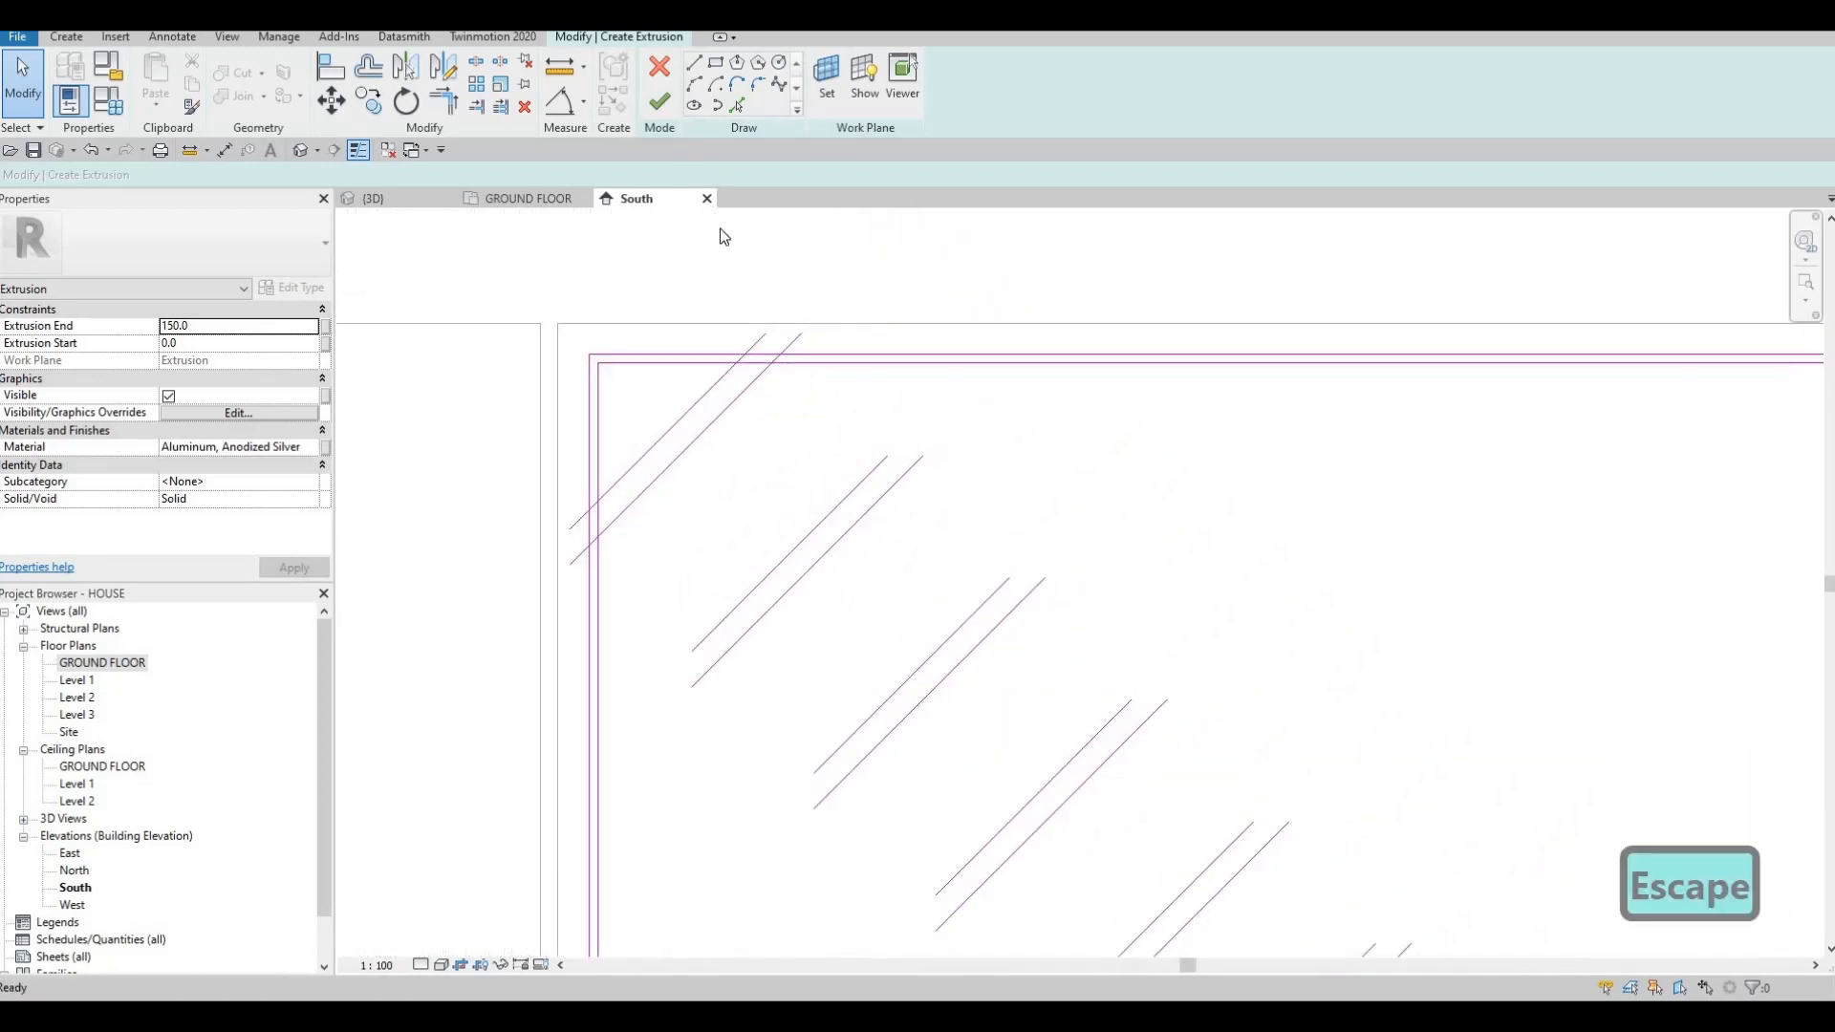
Split the inner rectangle's top edge at several more points, spaced out toward its upper-right corner.
key("s")
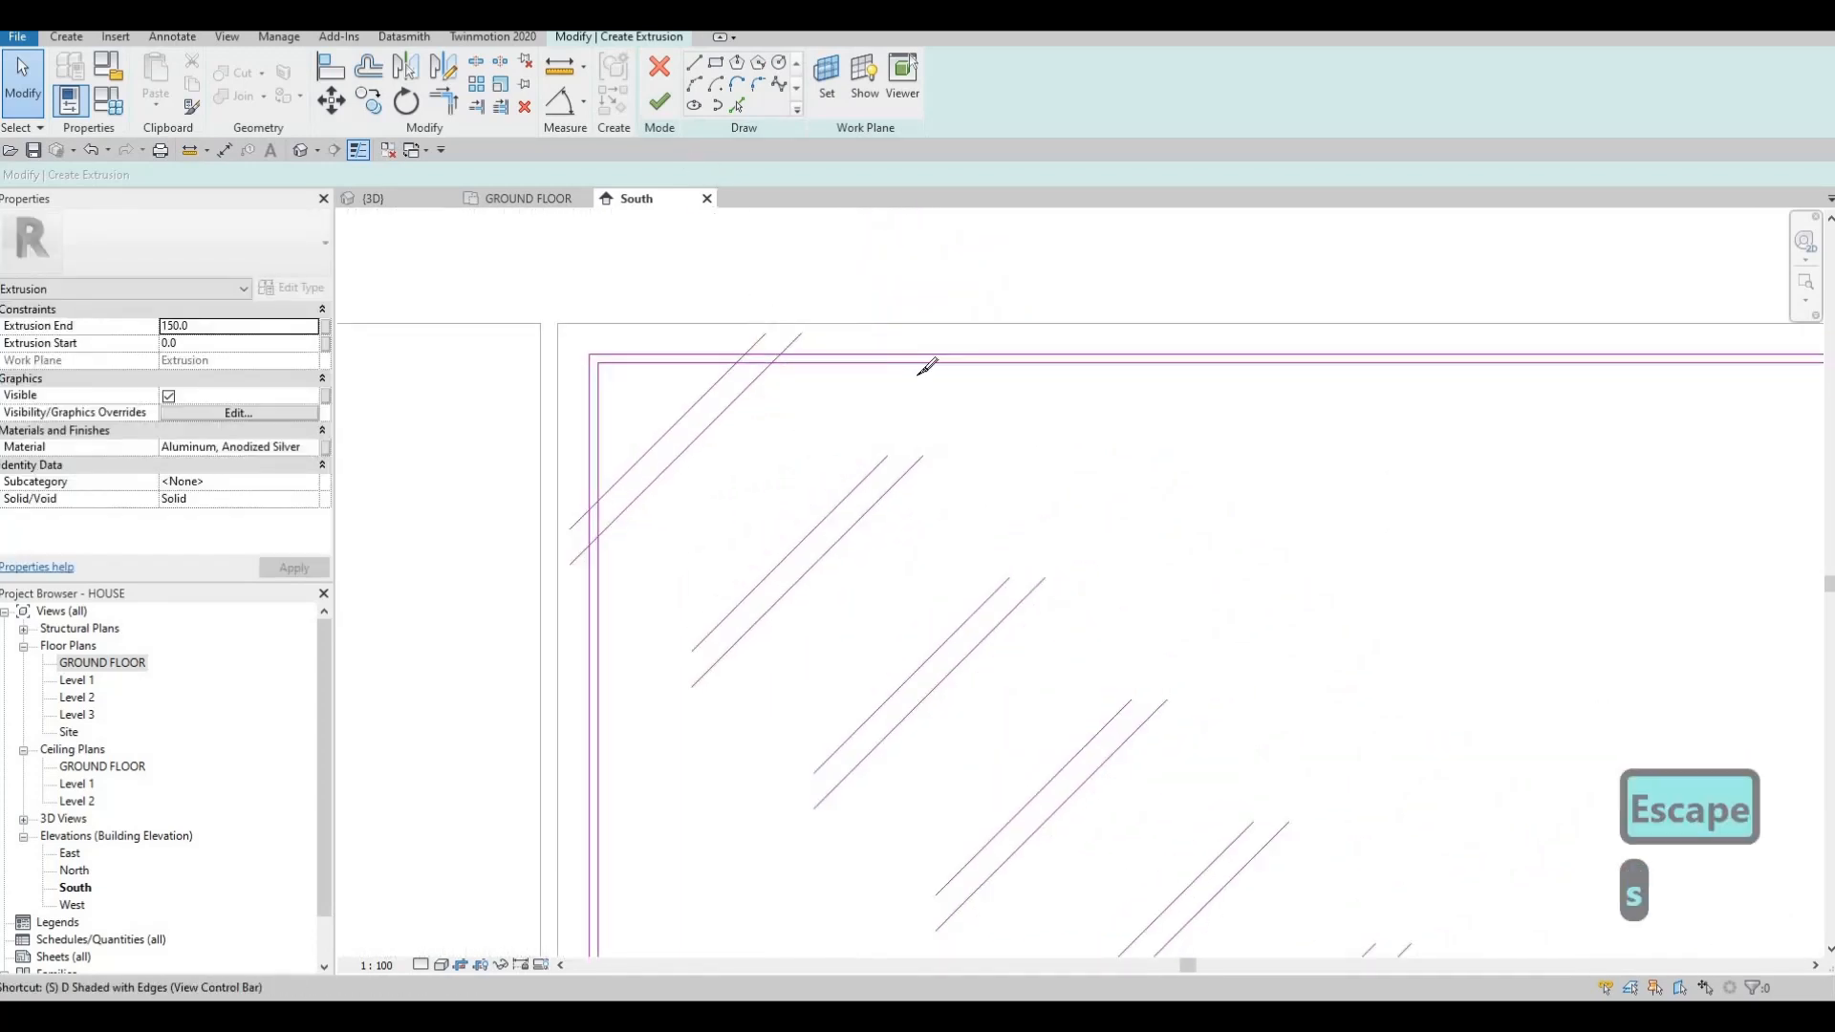
key("l")
left_click(930, 362)
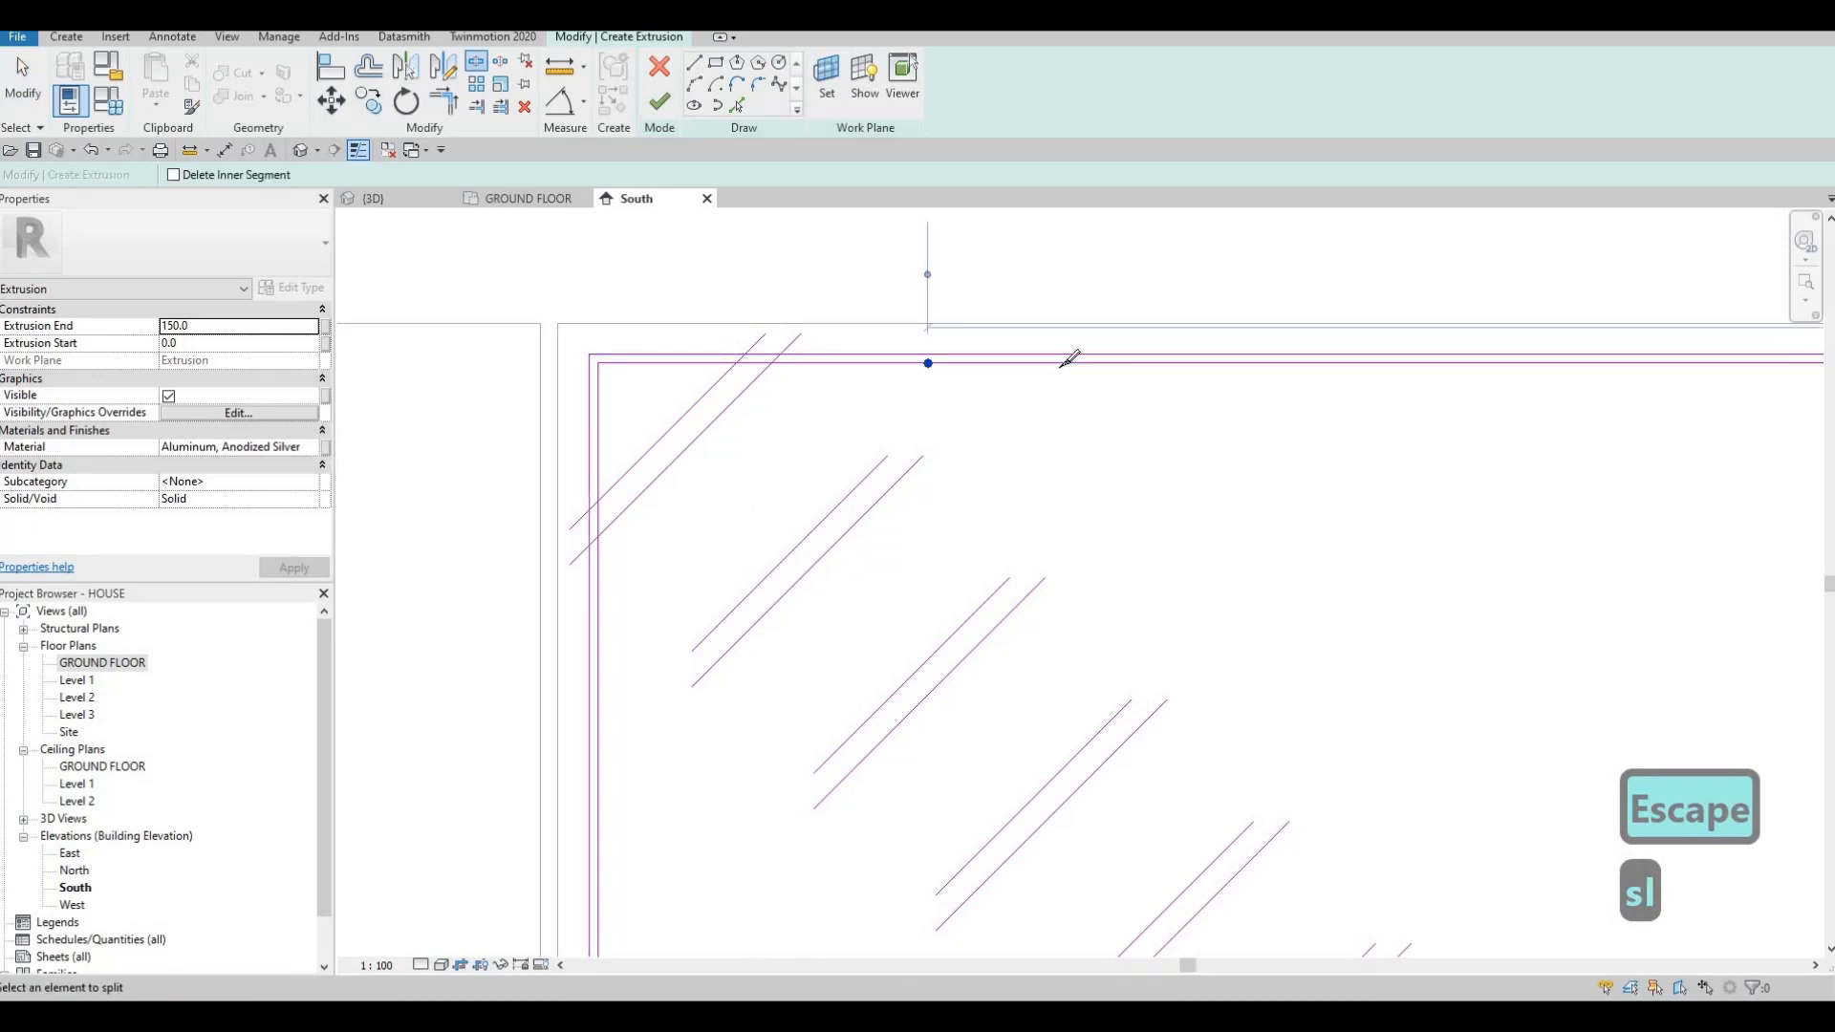
left_click(1271, 363)
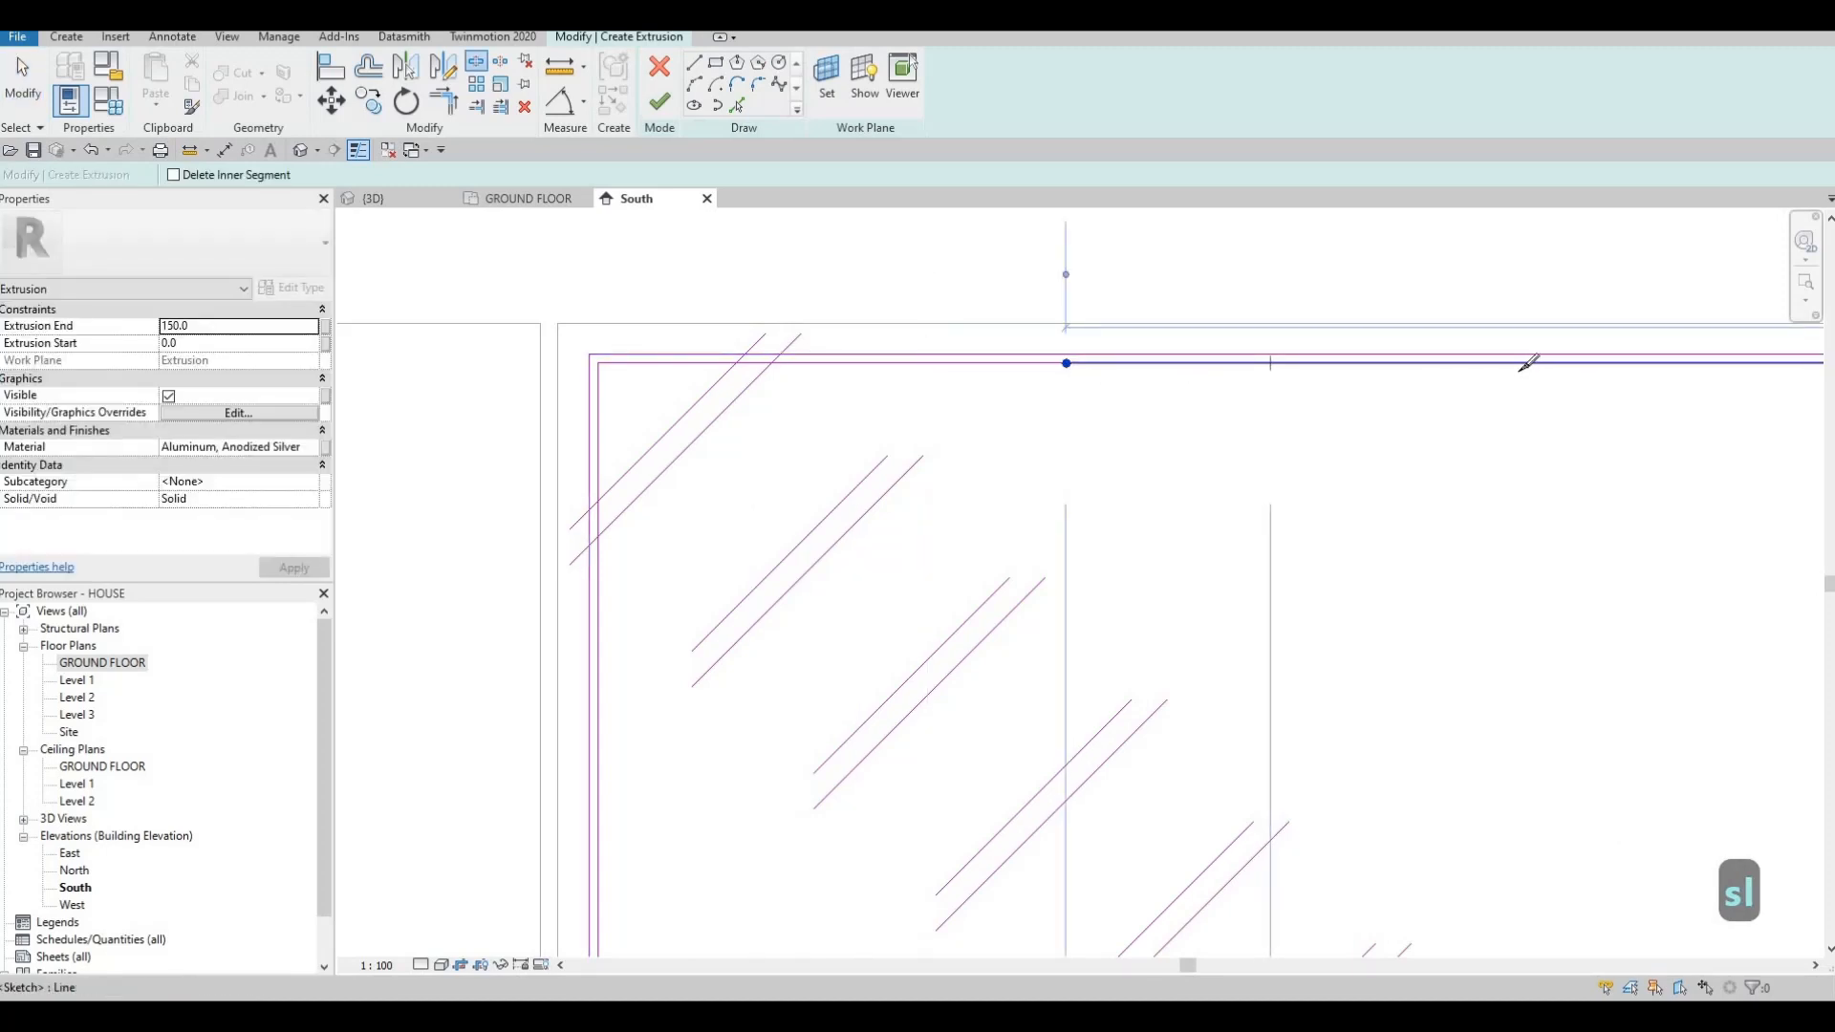
middle_click_drag(1726, 448, 1255, 455)
scroll(1262, 387, "down", 1)
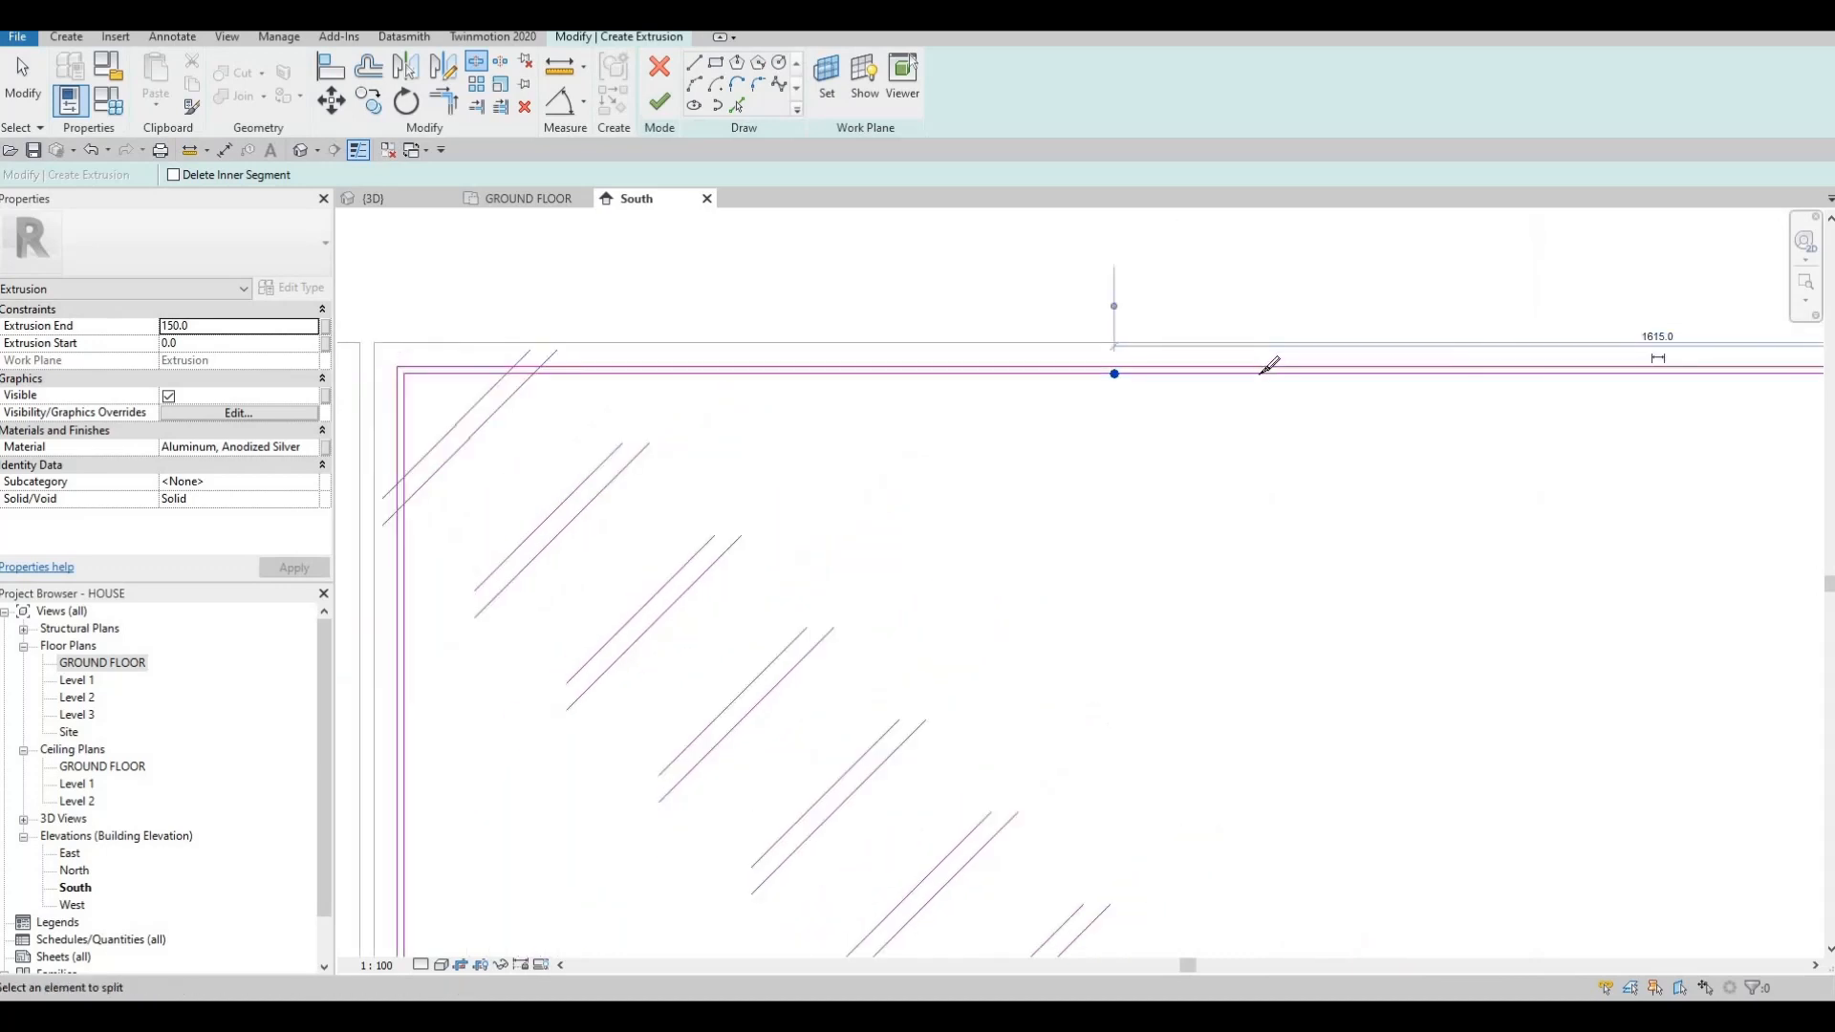
left_click(1344, 374)
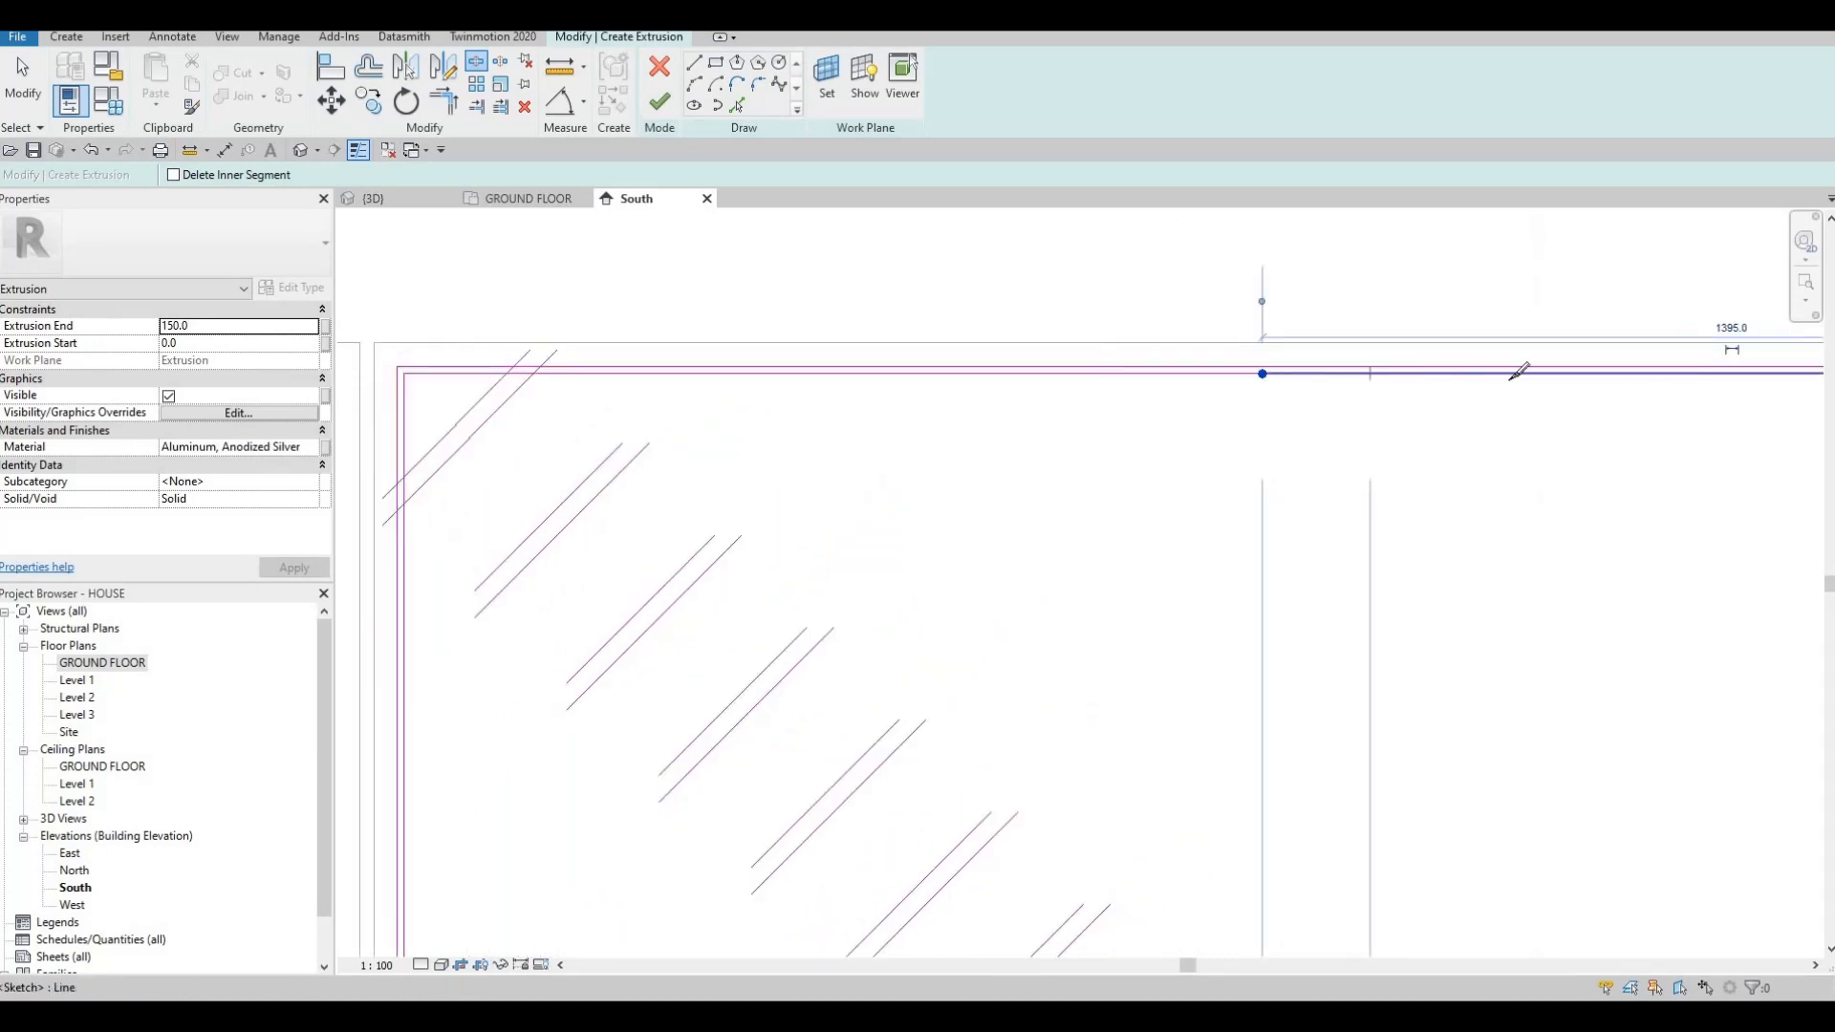
left_click(1546, 375)
middle_click_drag(1668, 432, 1302, 435)
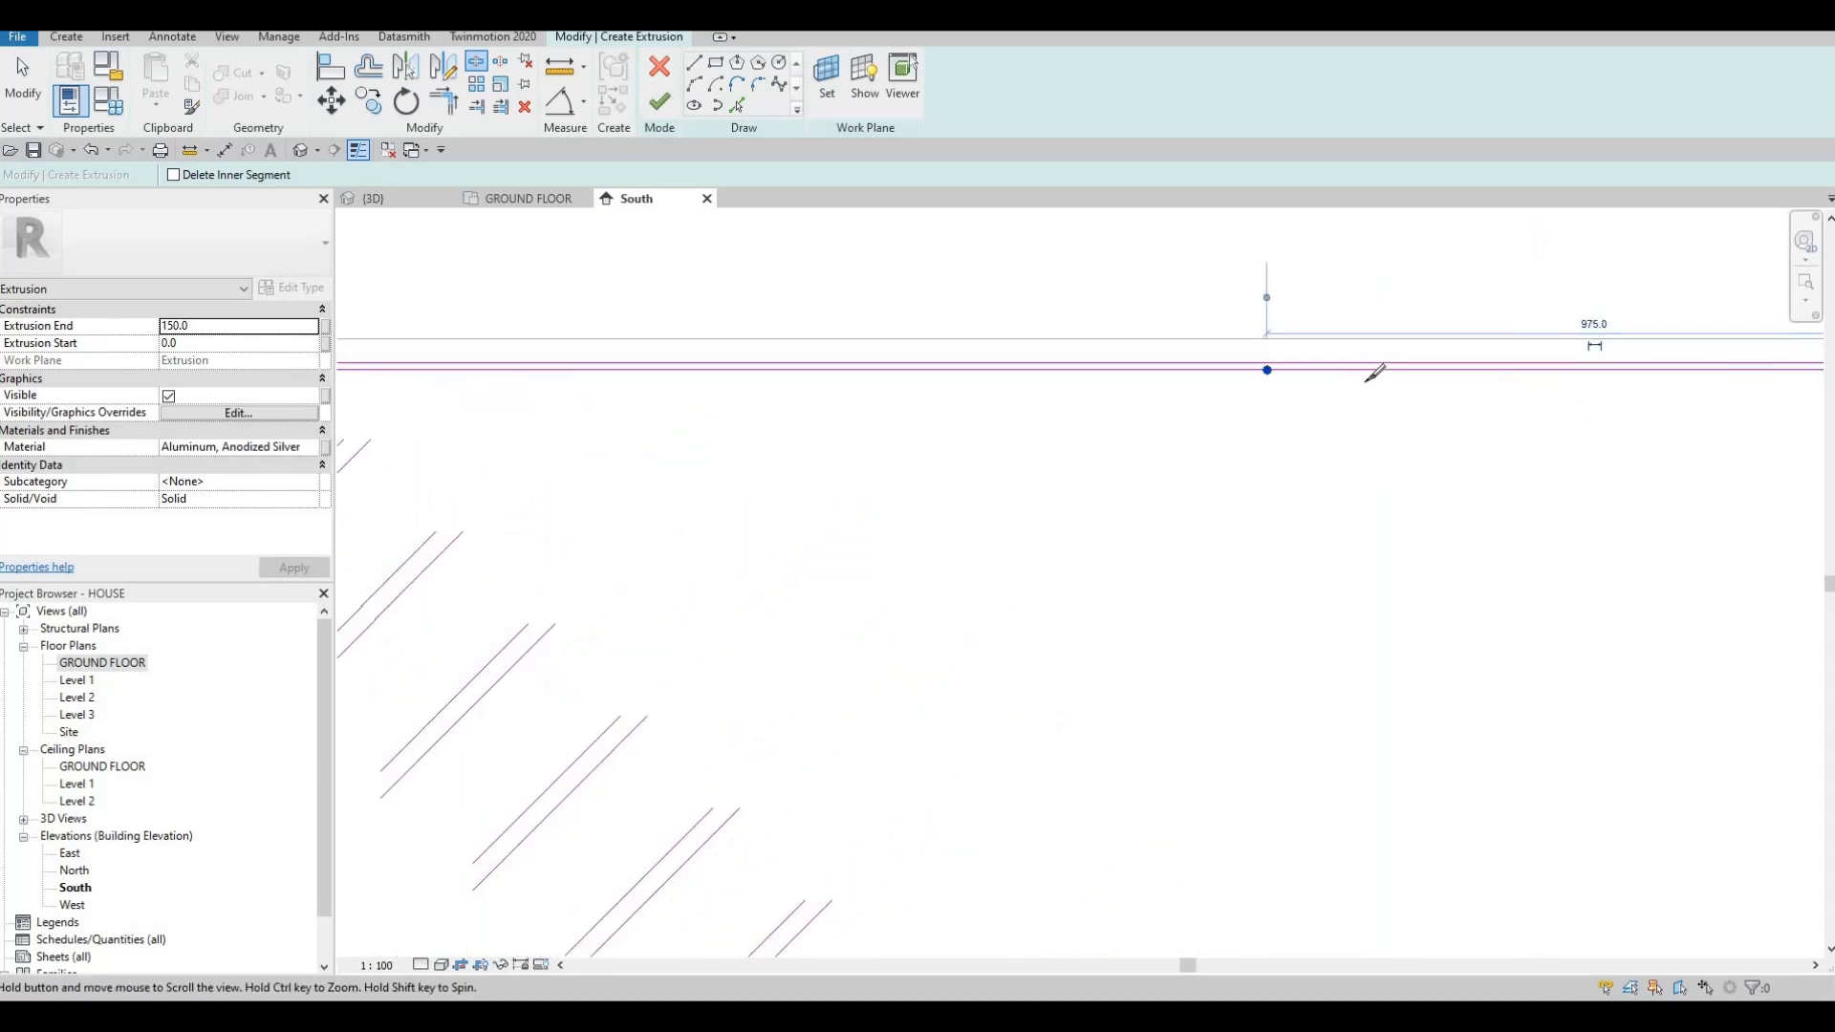
scroll(1374, 384, "down", 1)
left_click(1445, 375)
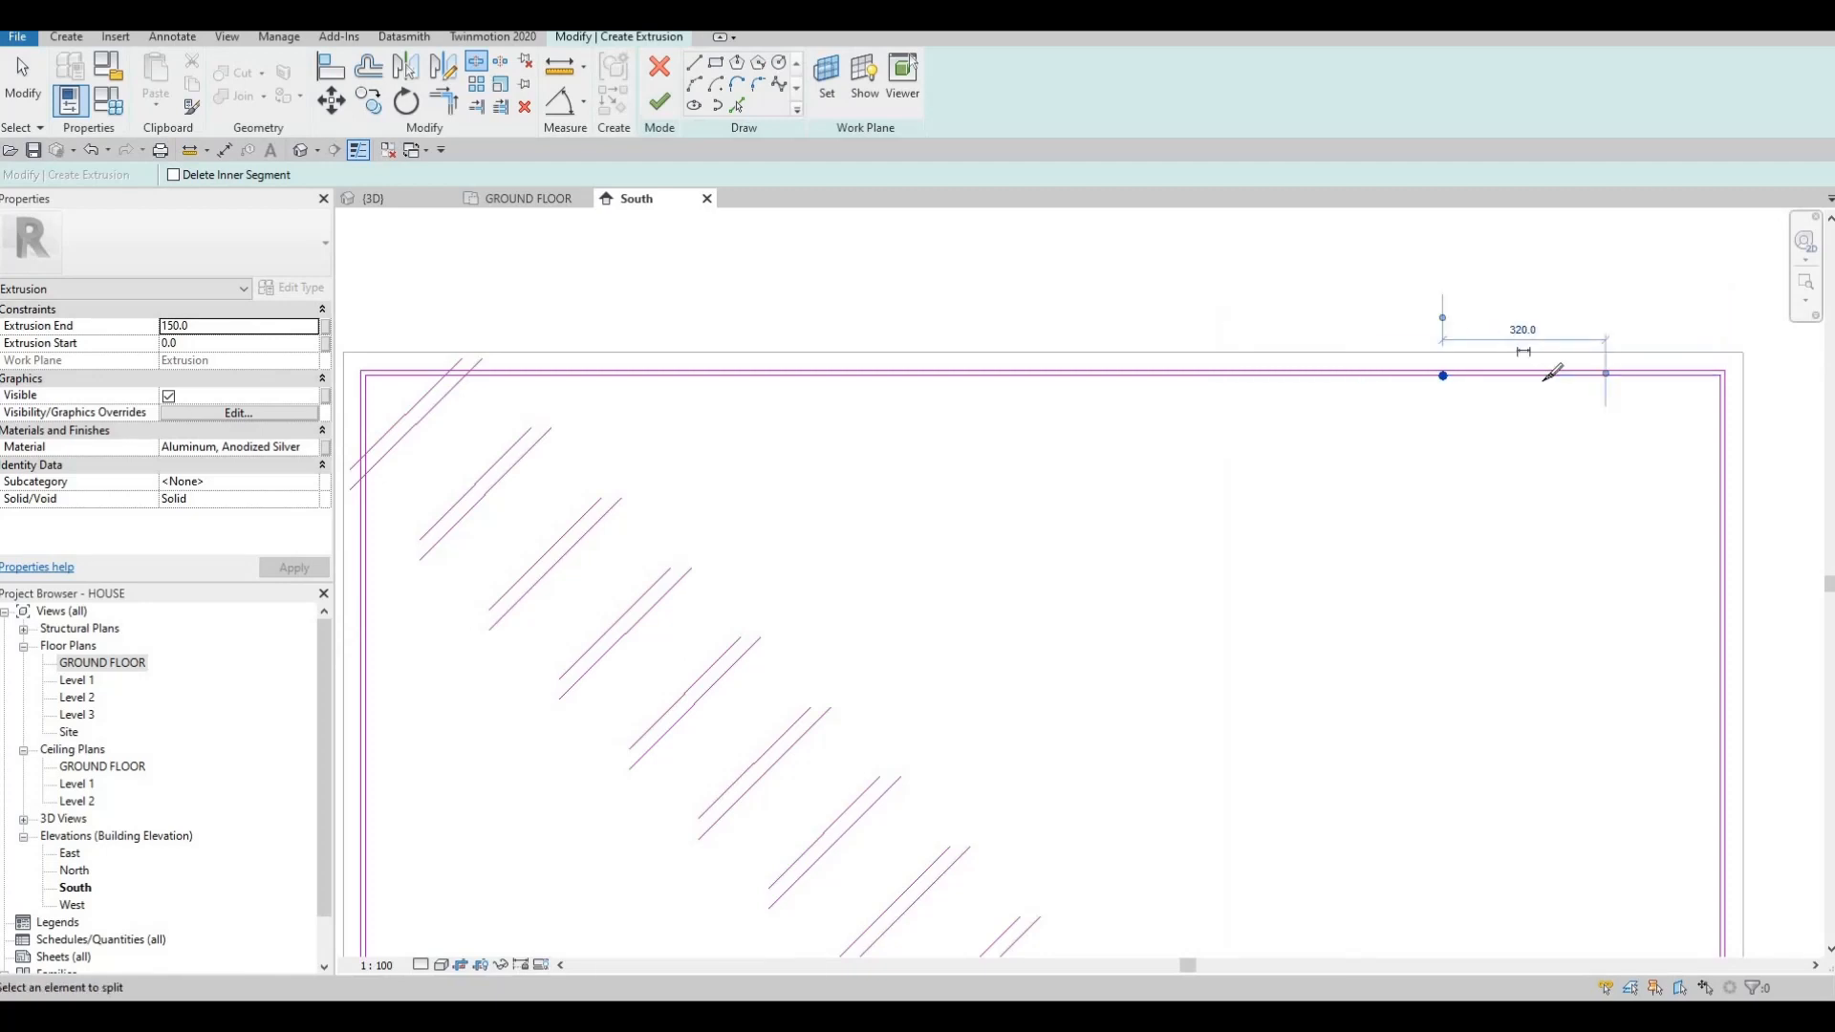
left_click(1545, 376)
scroll(1091, 489, "down", 2)
key("Escape")
key("Escape")
key("Escape")
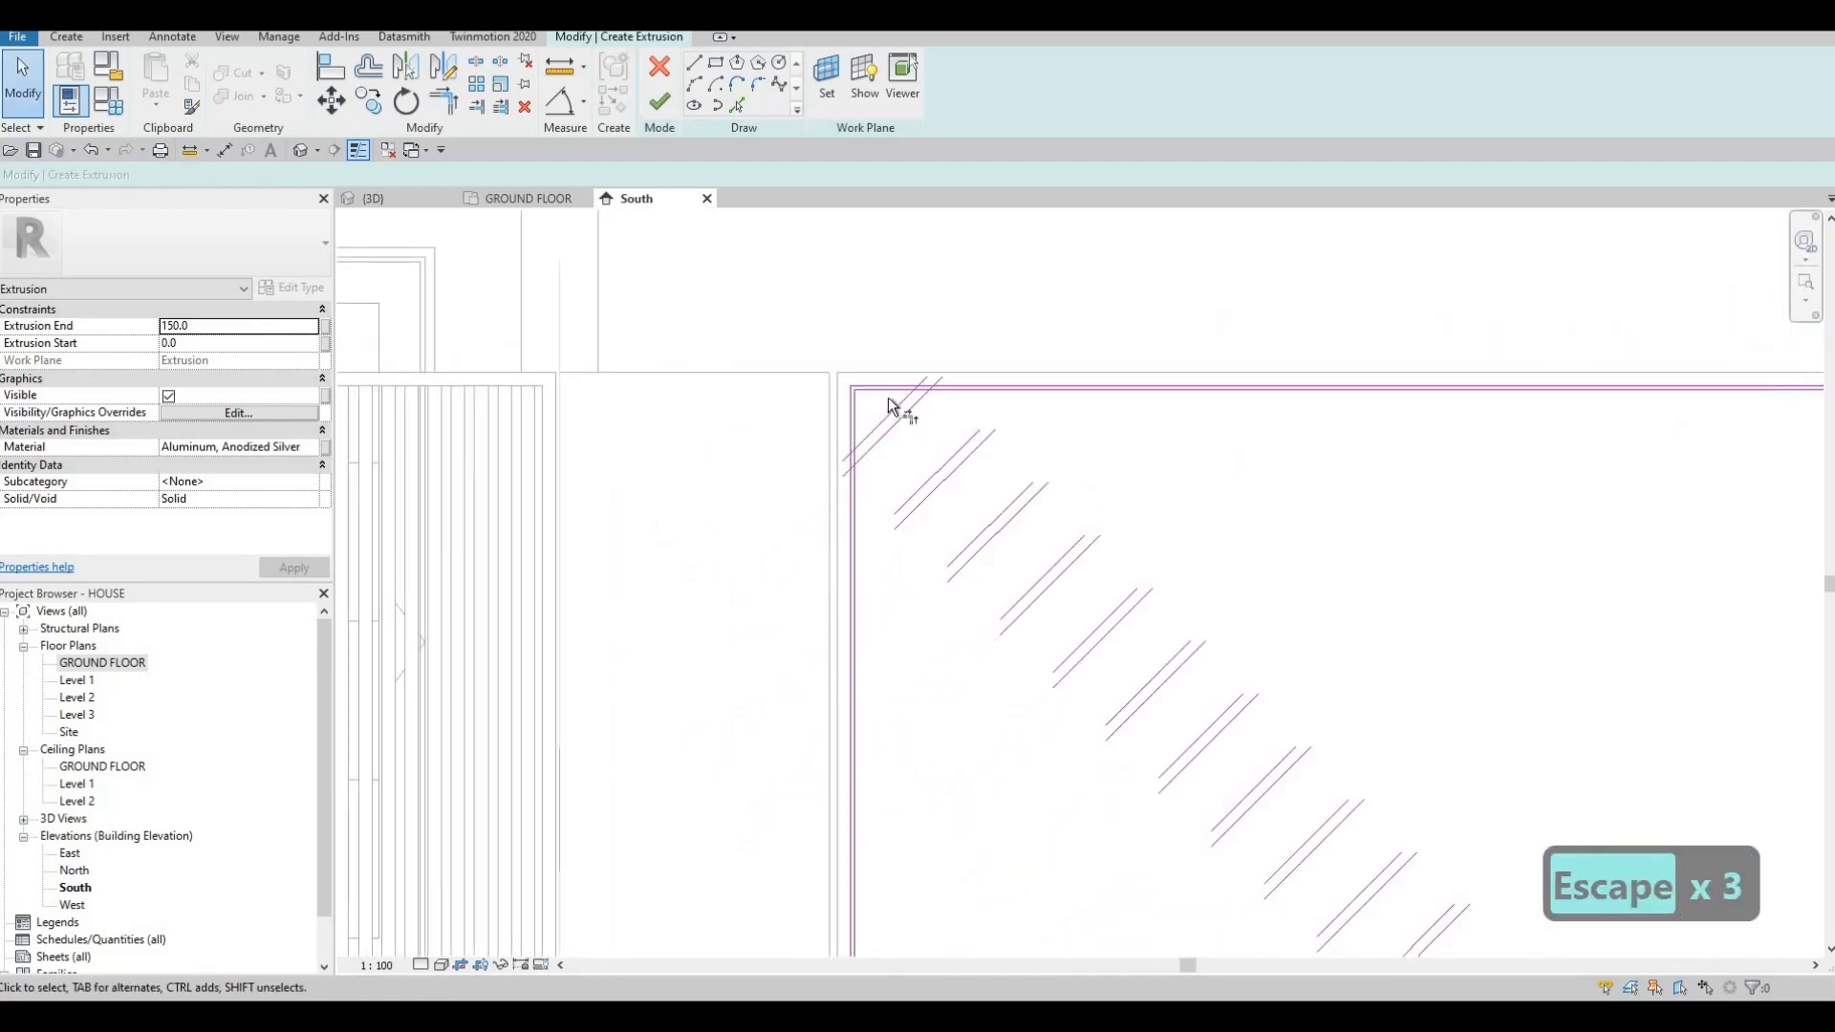
Trim the upper ends of the first diagonal pair to a corner with the inner rectangle's top-edge segments on either side.
key("t")
key("r")
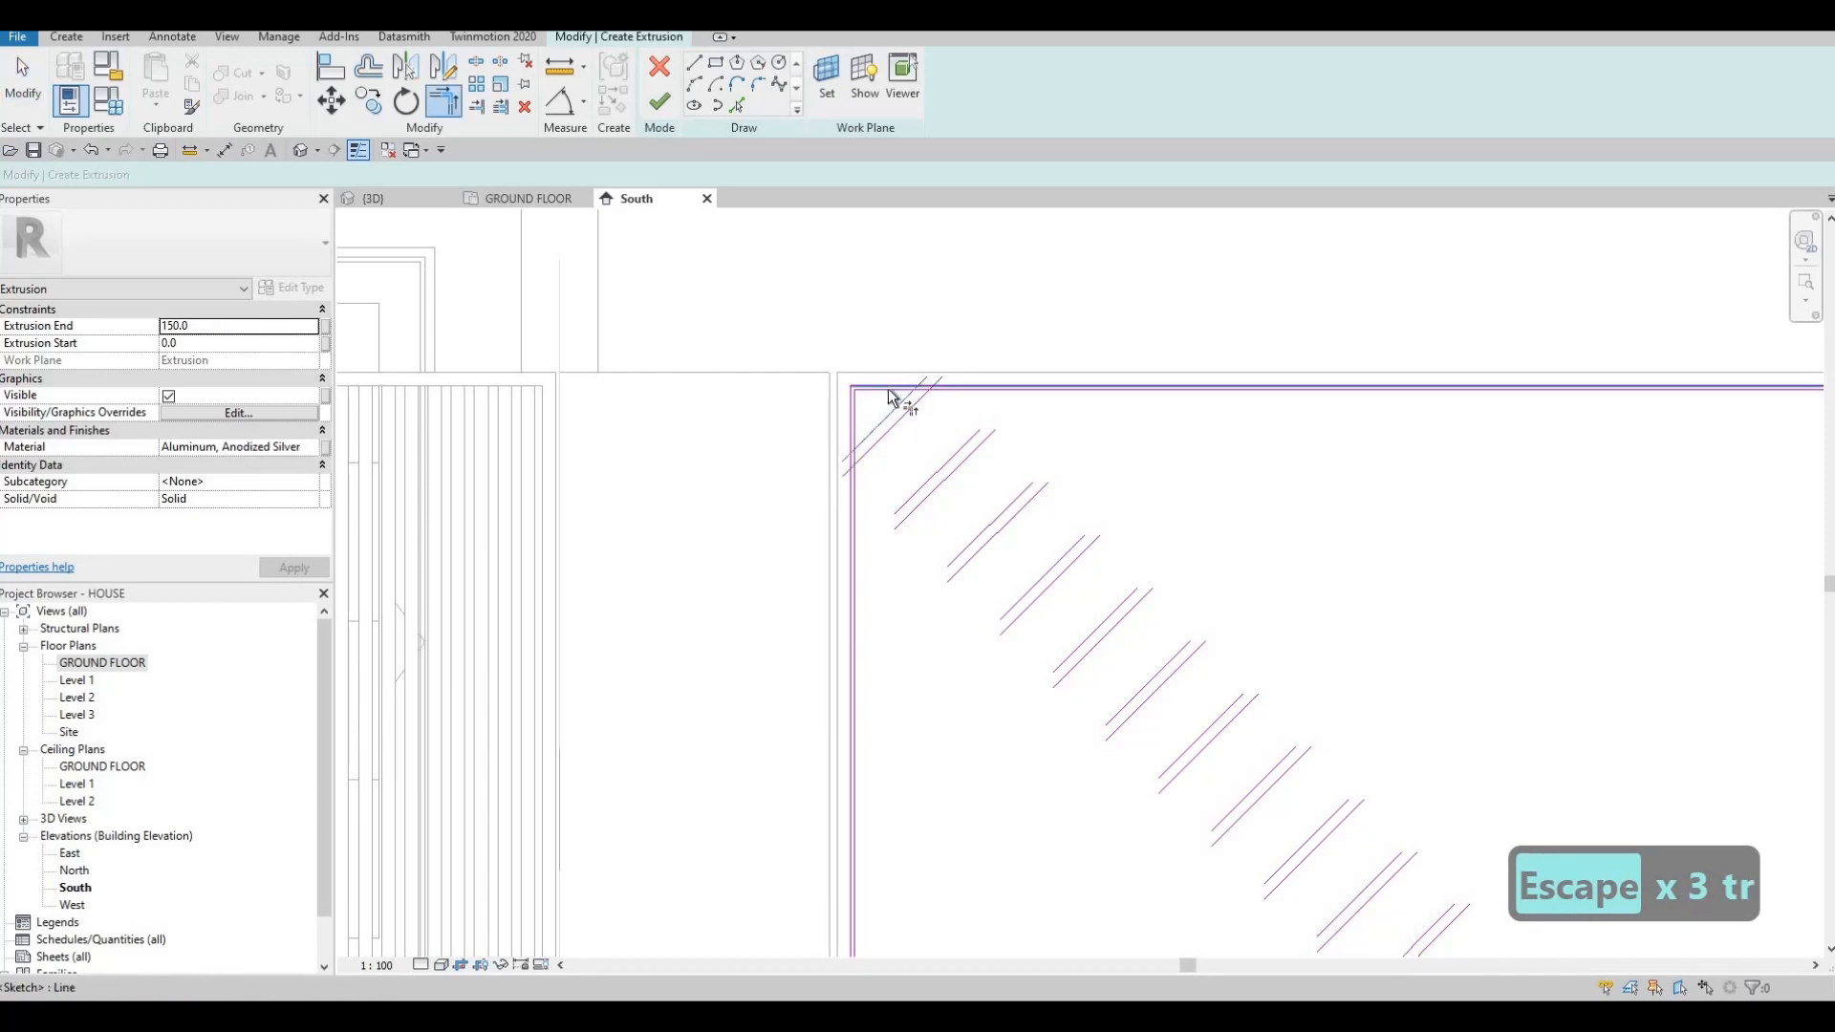
left_click(897, 388)
scroll(896, 393, "up", 2)
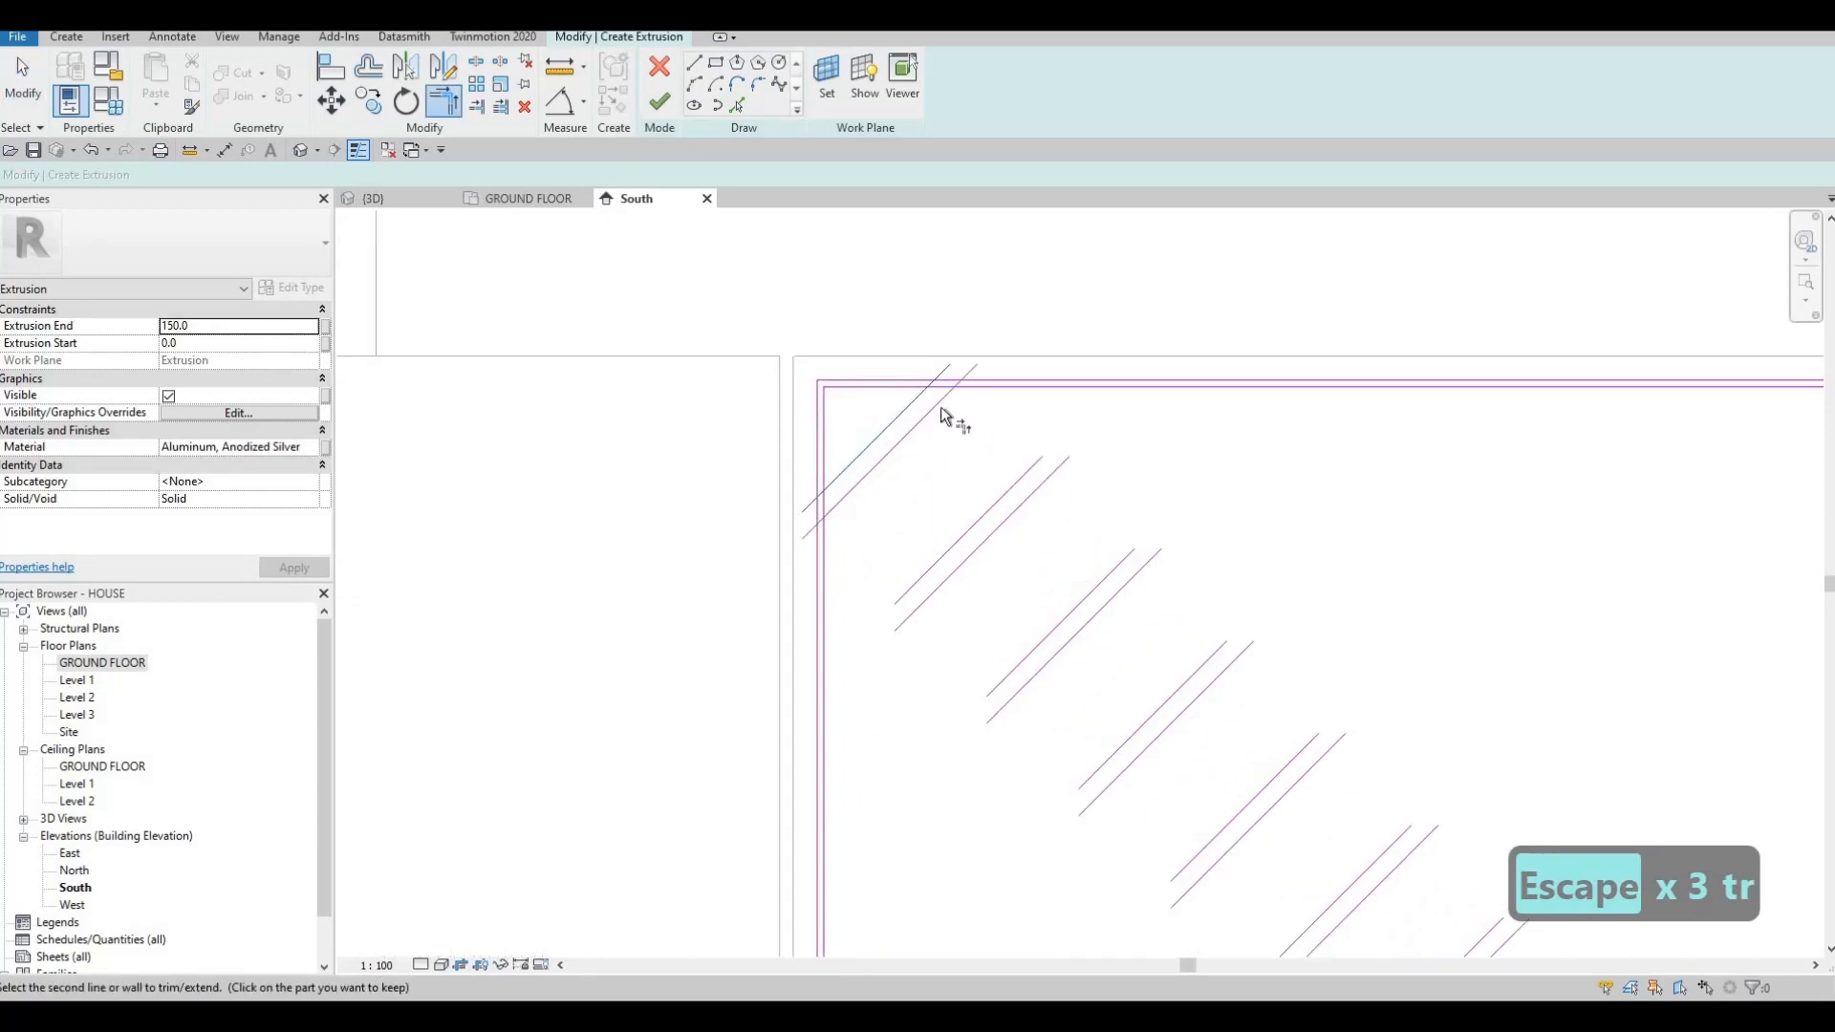
left_click(916, 401)
left_click(940, 406)
left_click(991, 388)
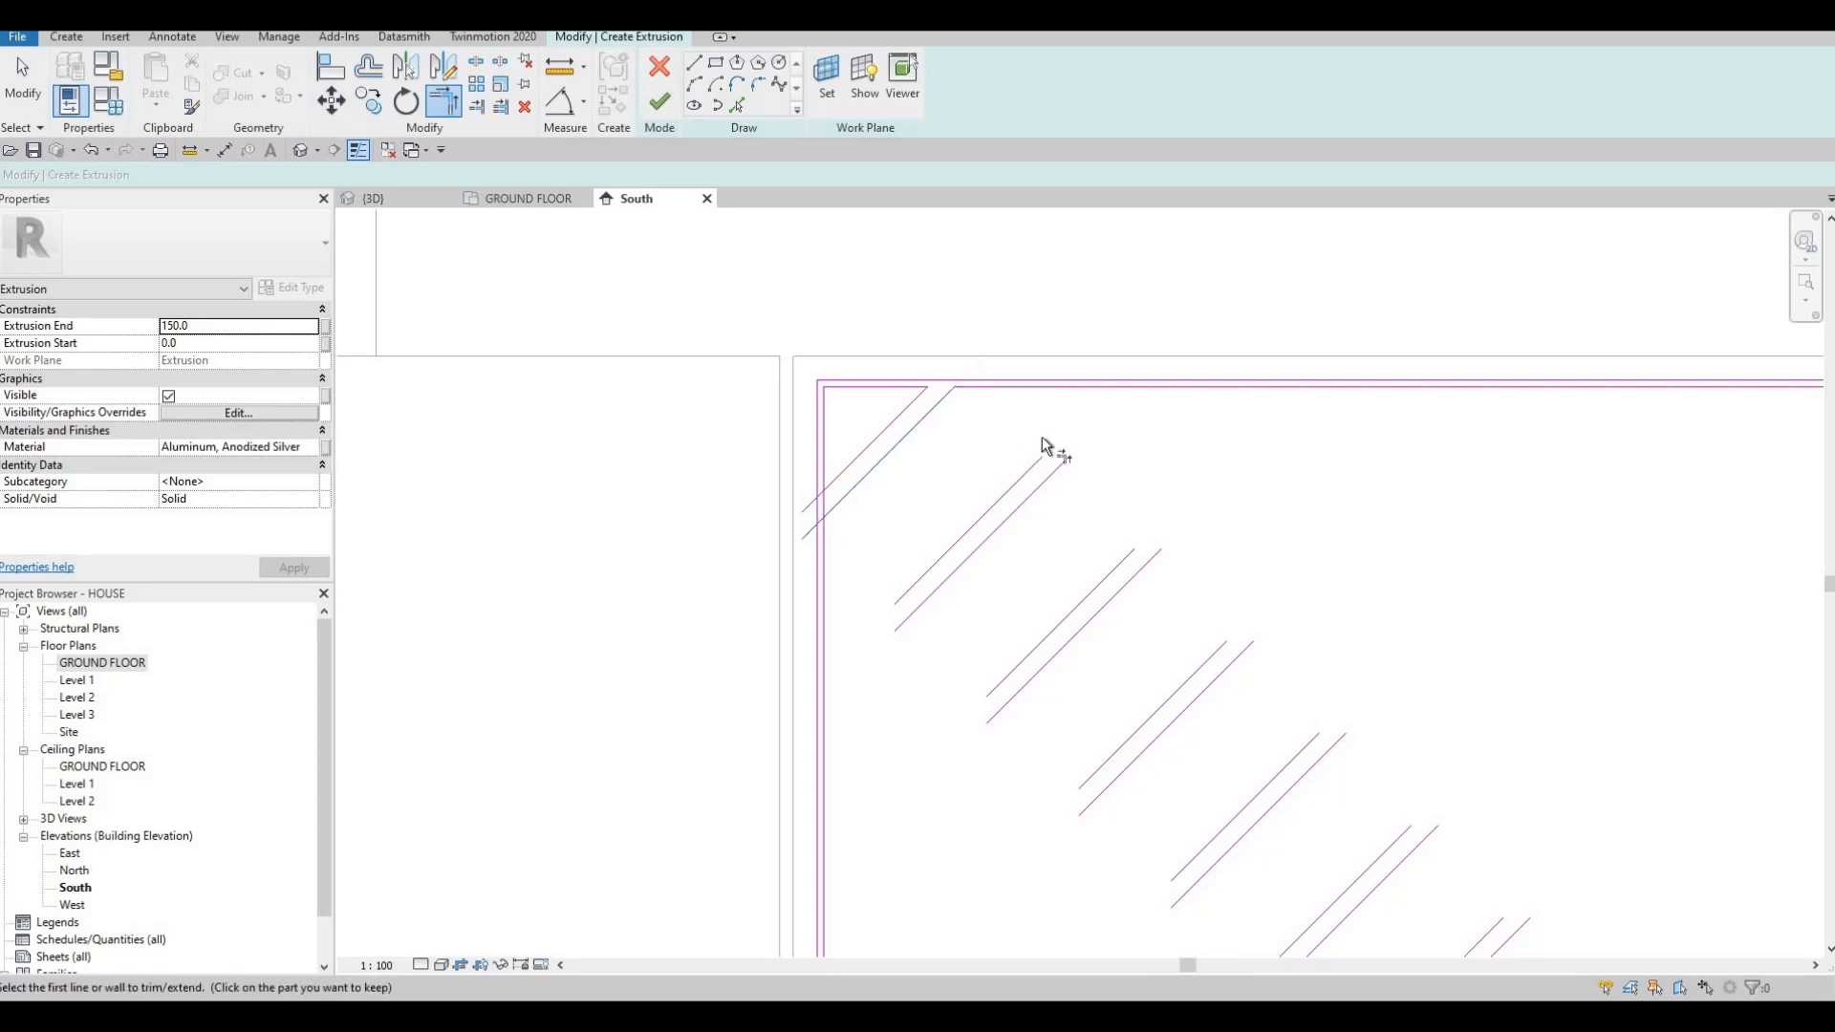
Extend both lines of the second diagonal pair to the inner rectangle's top edge with Trim/Extend to Corner.
left_click(1042, 451)
left_click(1042, 388)
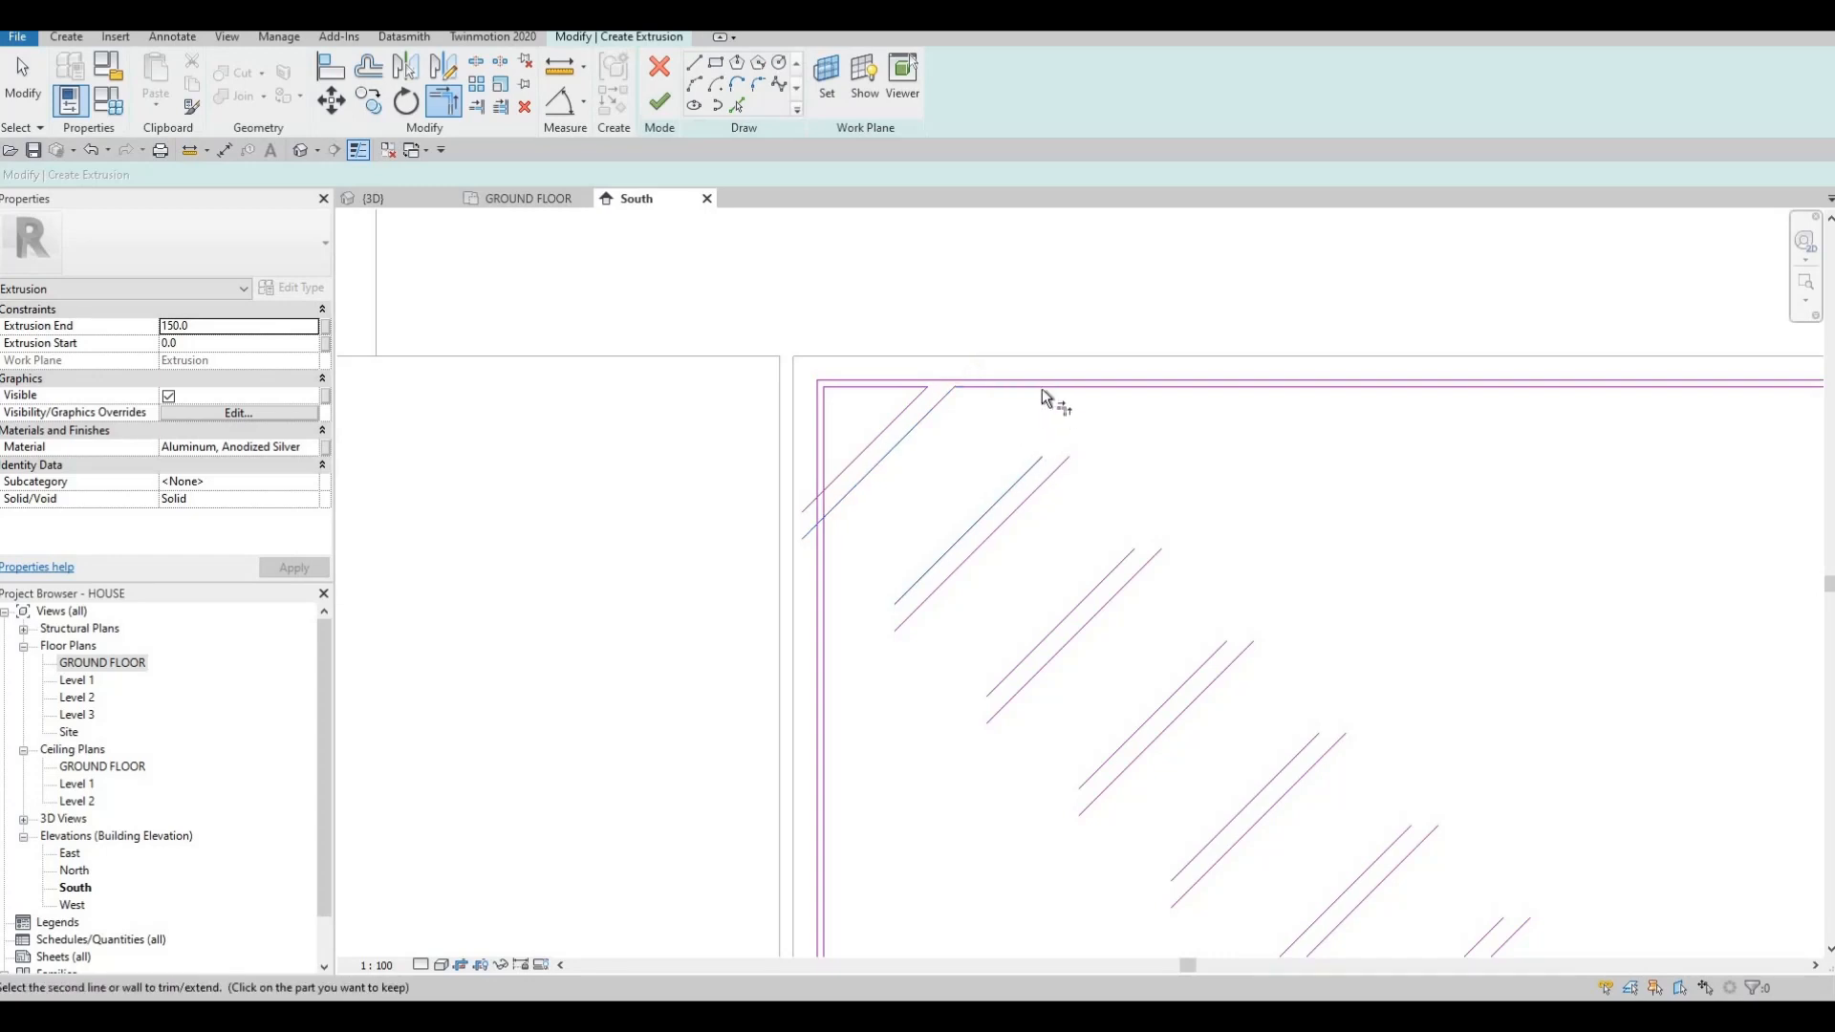
left_click(1048, 473)
left_click(1185, 399)
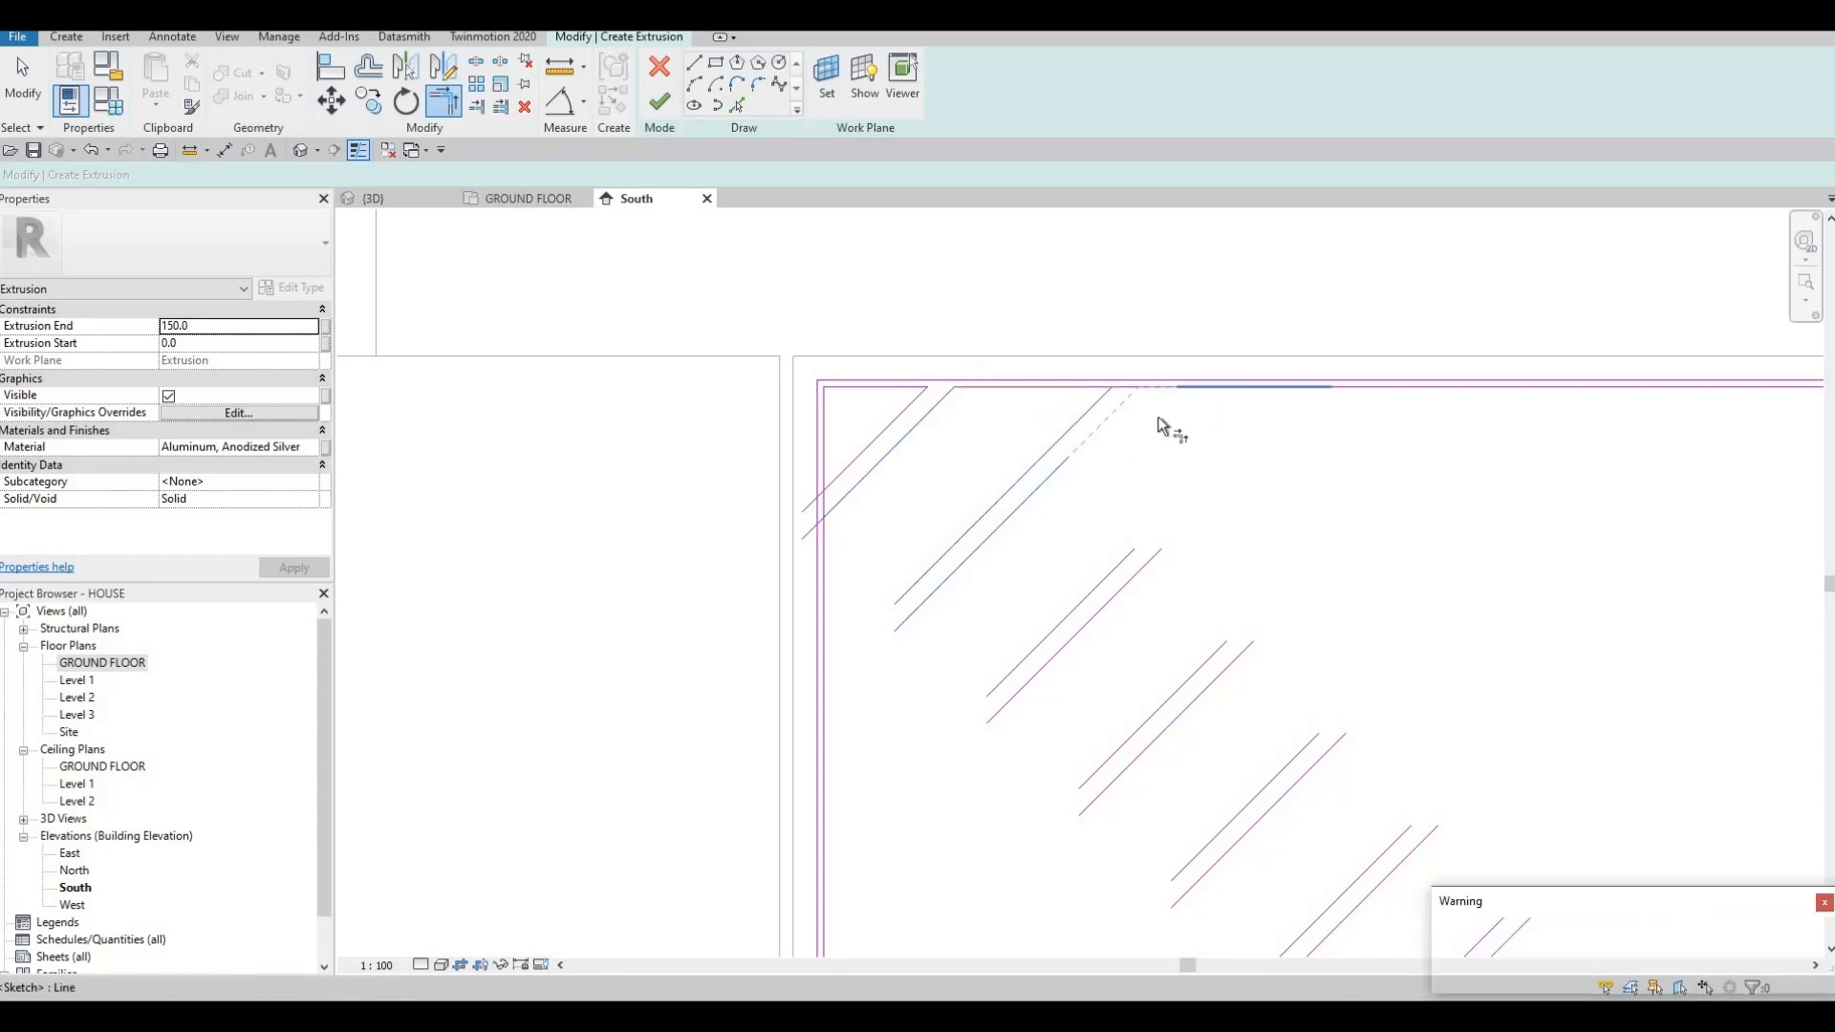
key("Escape")
key("Escape")
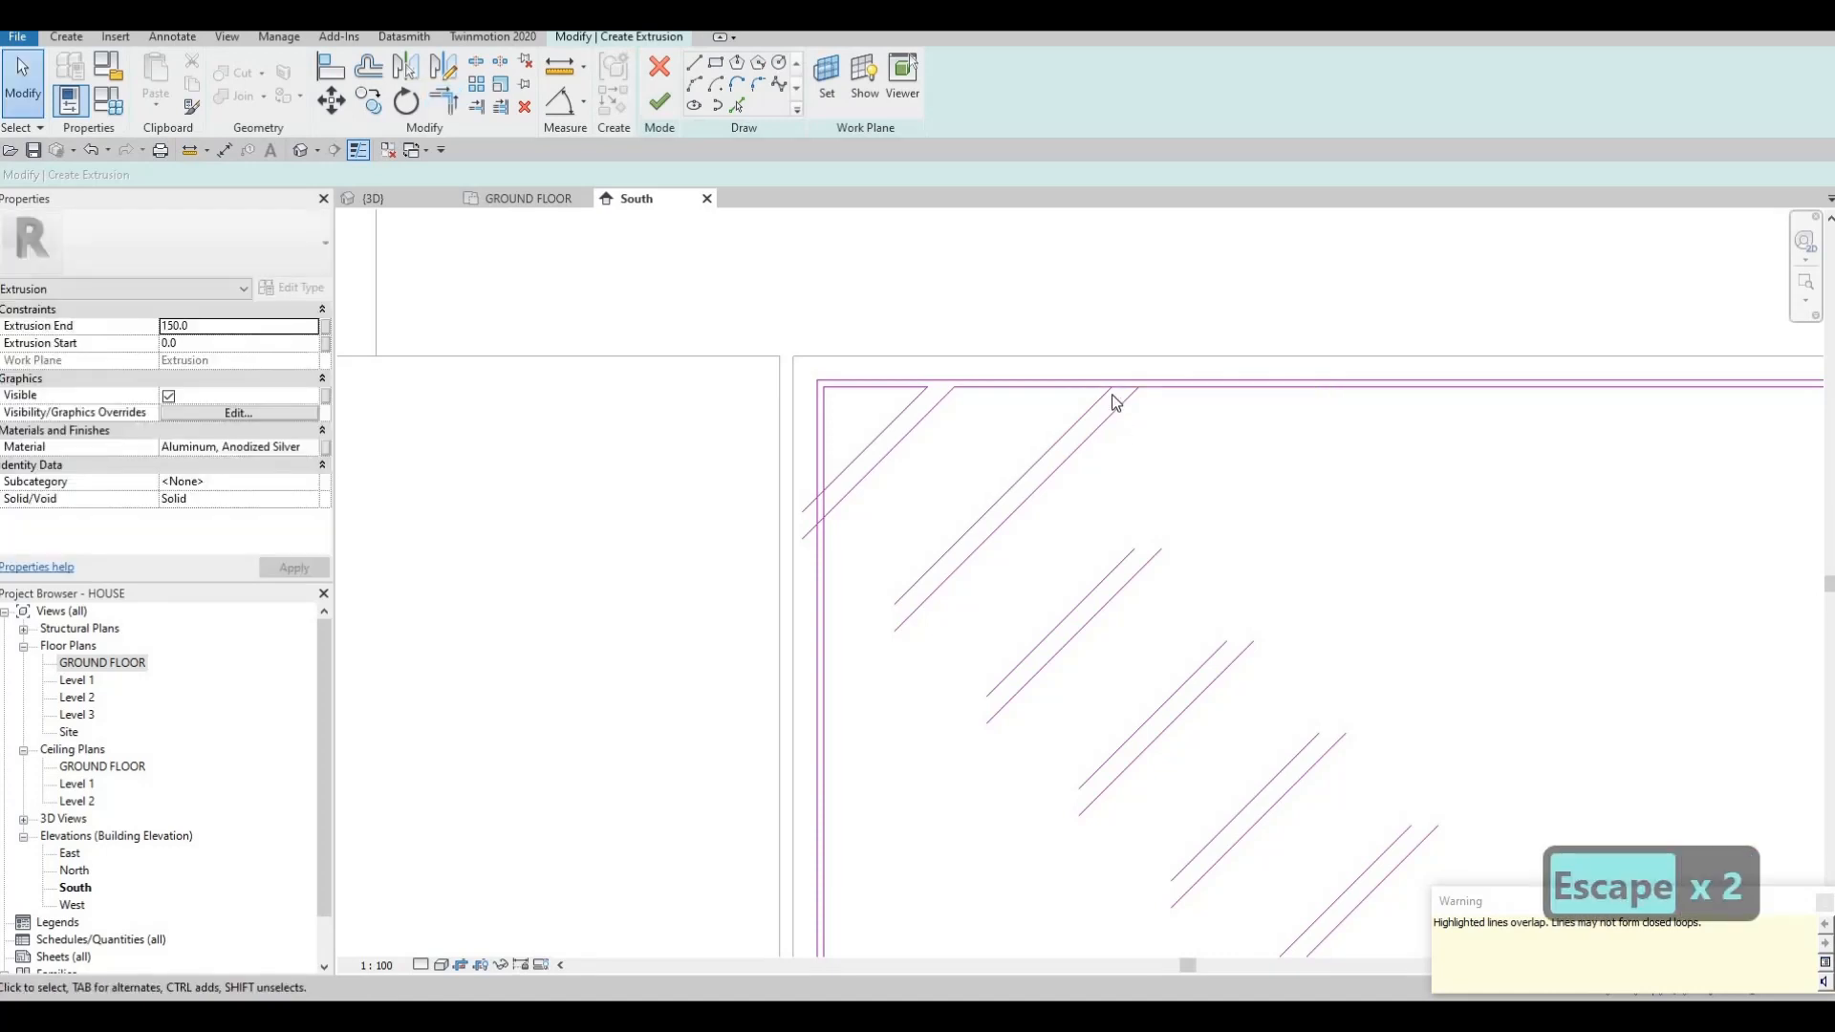
Delete the short top-edge segment that overlaps the upper ends of the second diagonal pair.
scroll(1118, 392, "up", 2)
key("Escape")
left_click(1117, 381)
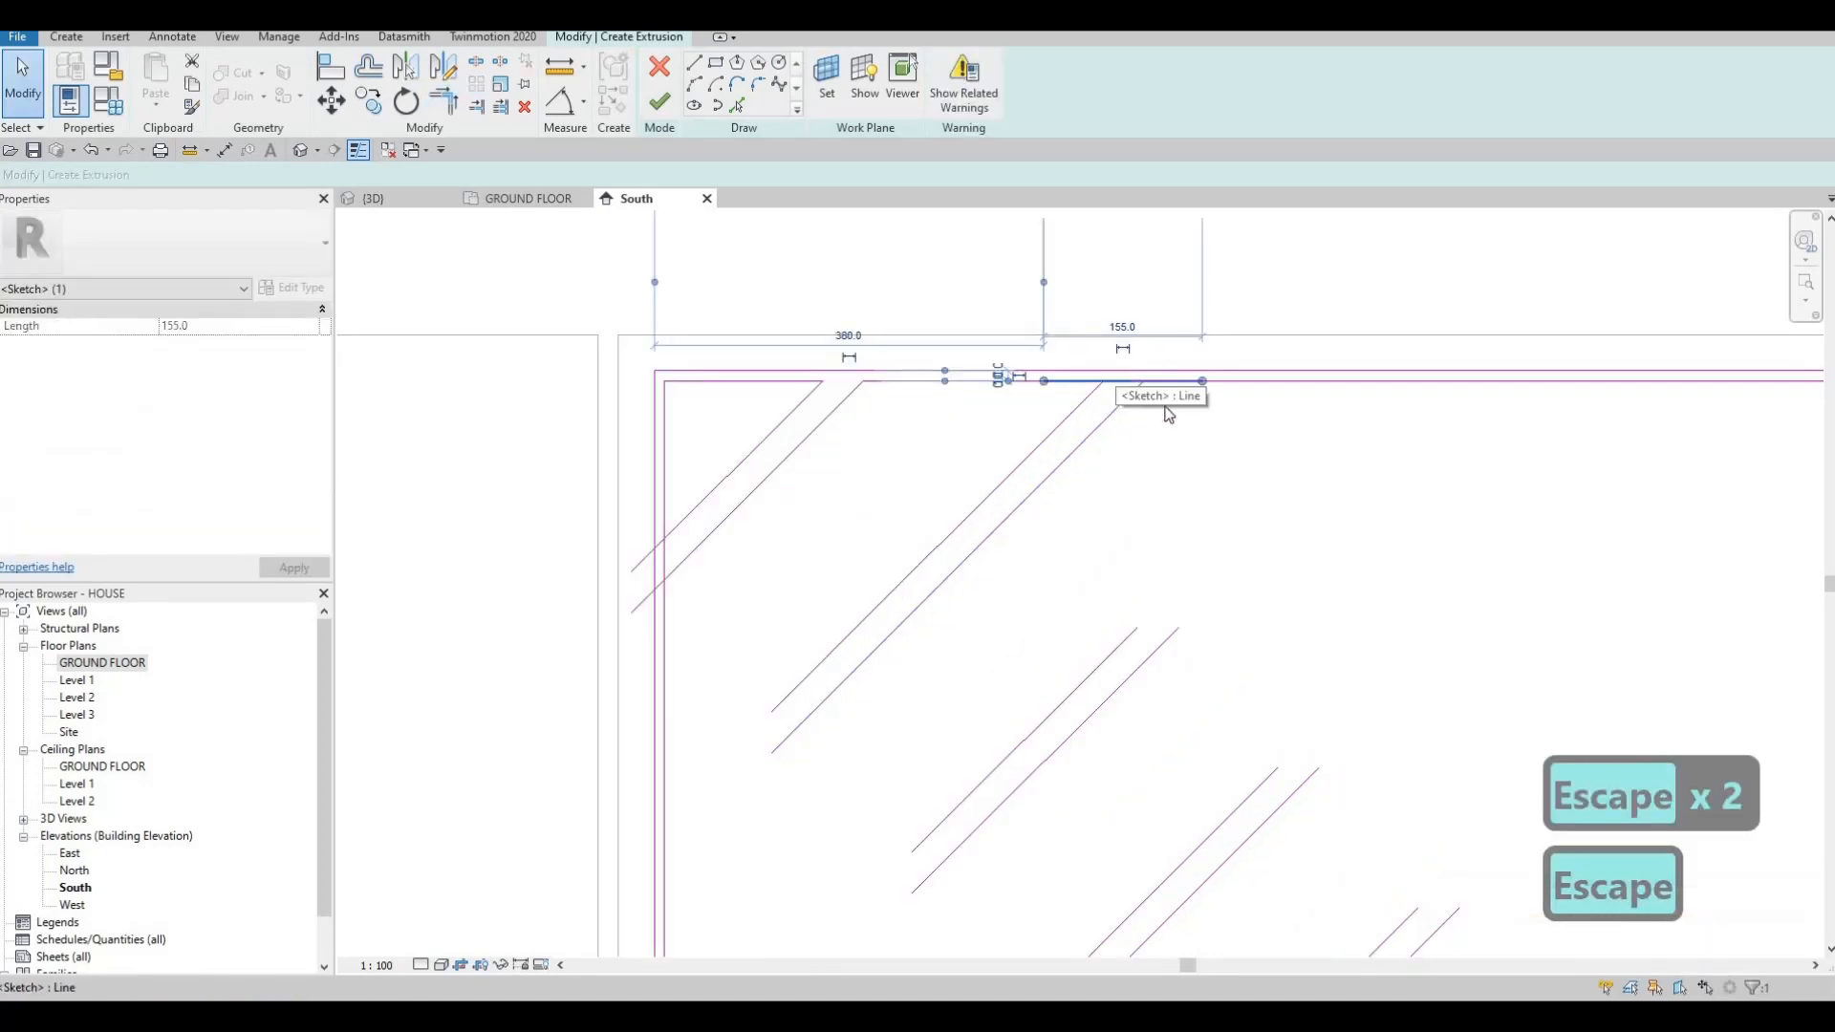
key("Delete")
scroll(1064, 451, "down", 3)
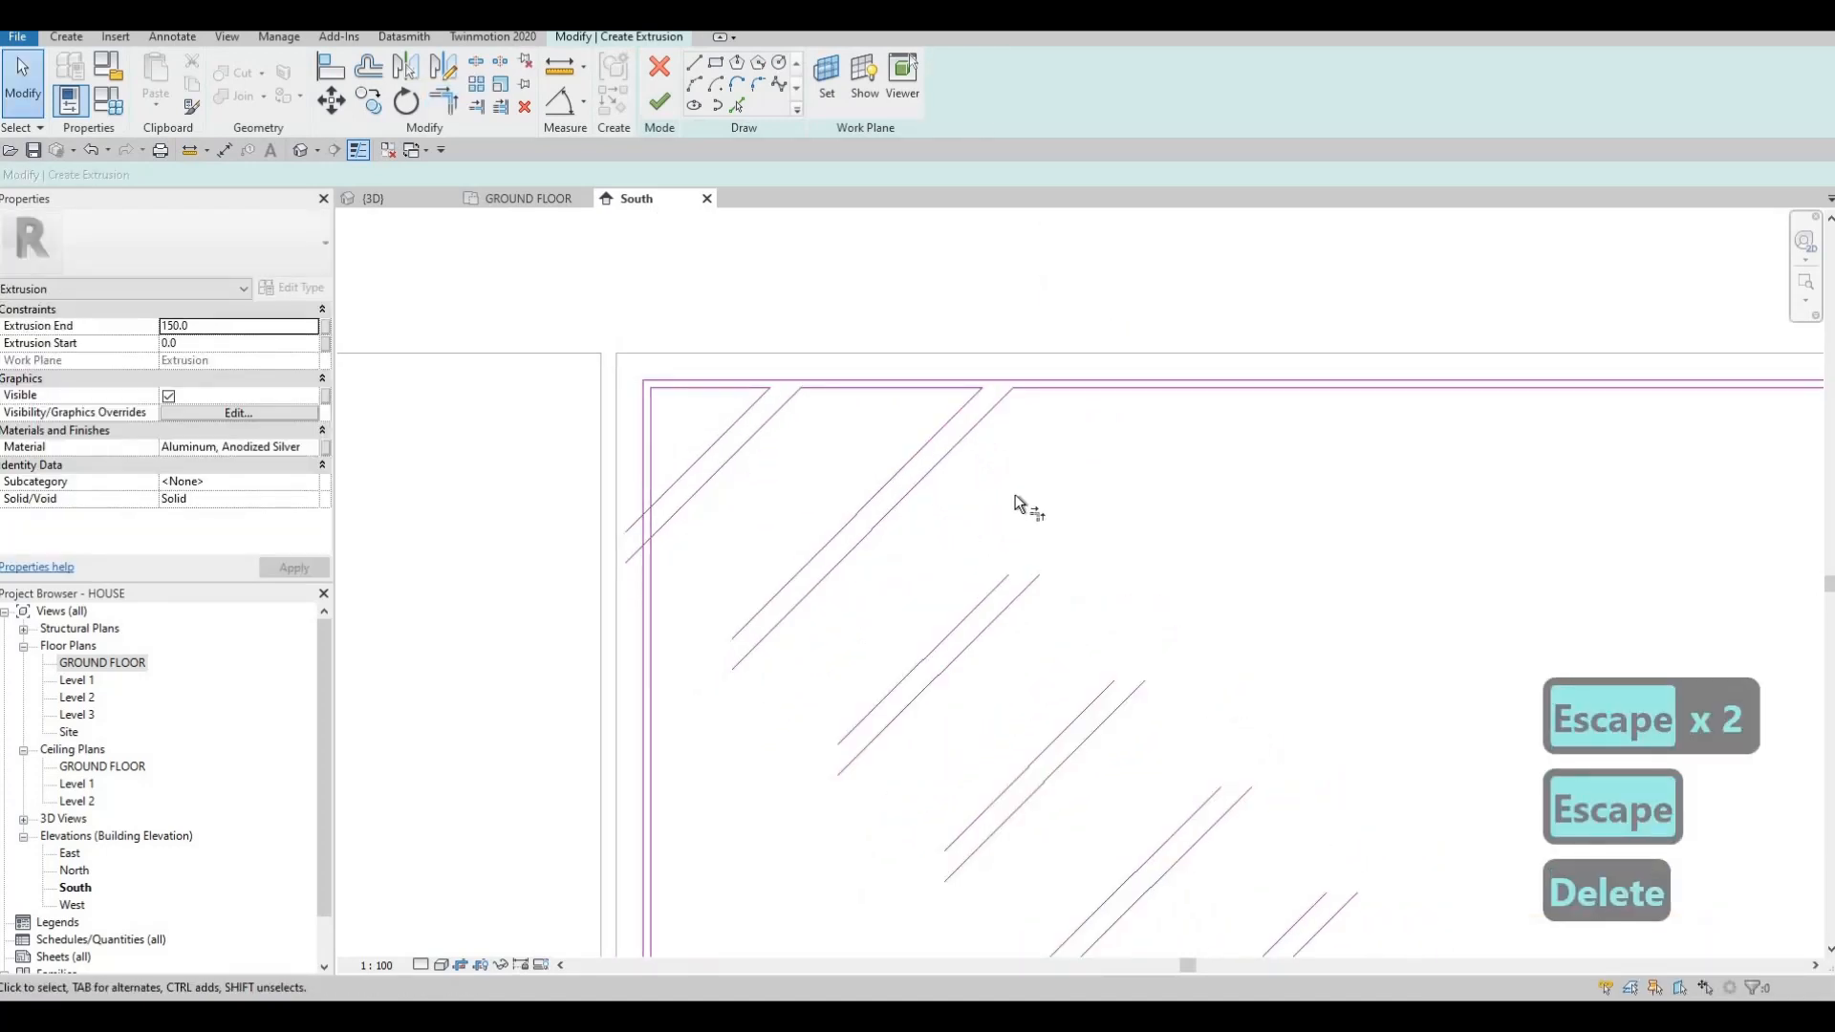
Extend the upper line of the third diagonal pair to a corner with the adjoining top-edge segment.
key("t")
key("r")
left_click(1101, 390)
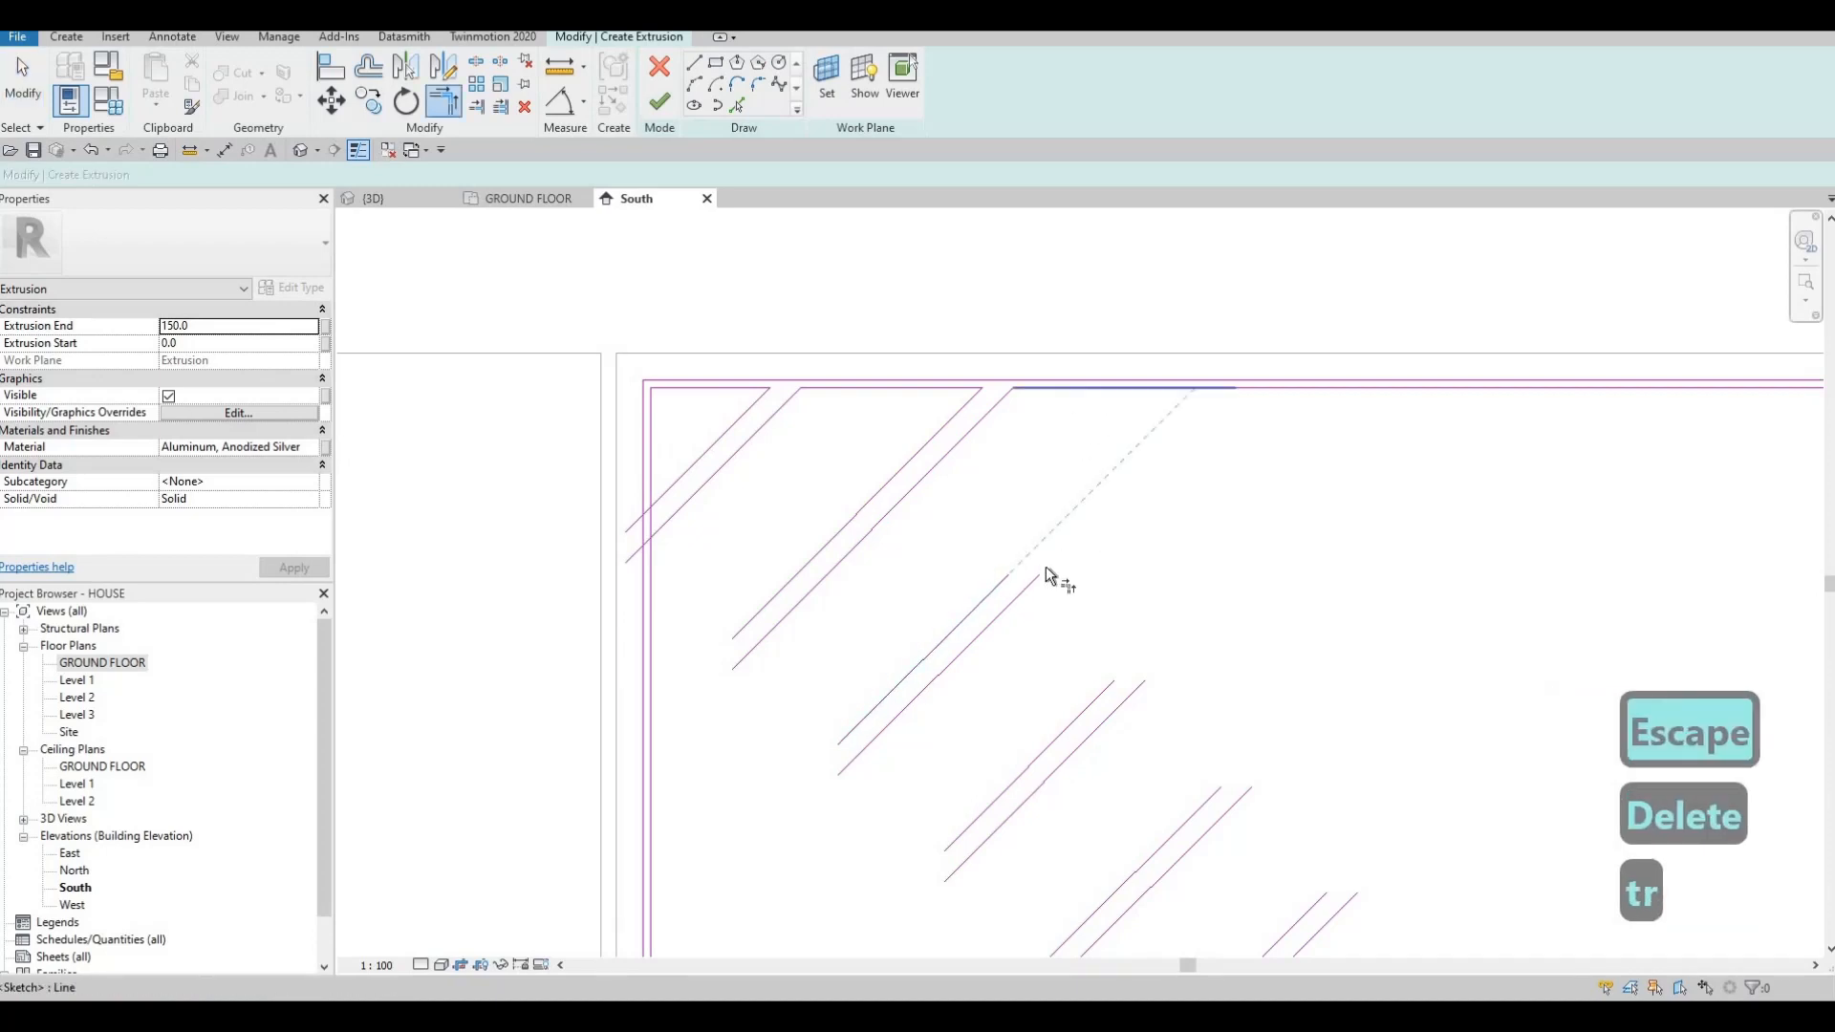
left_click(1033, 581)
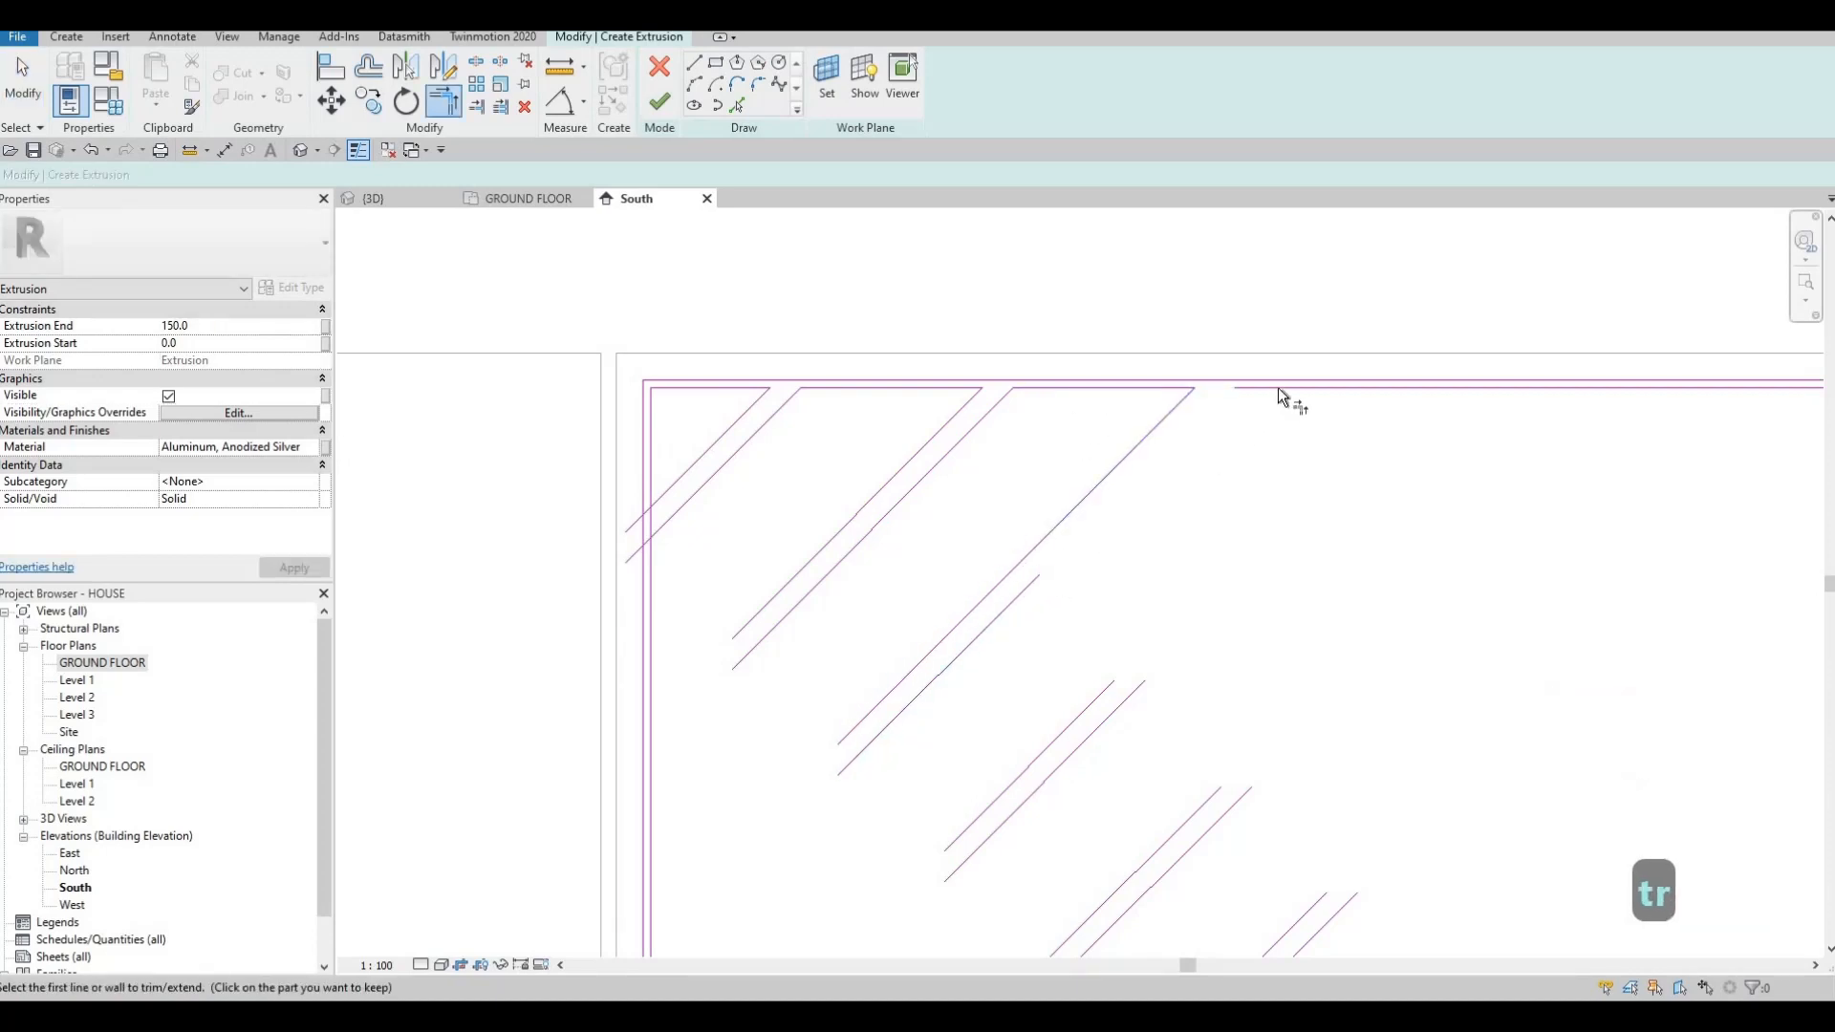
left_click(1100, 694)
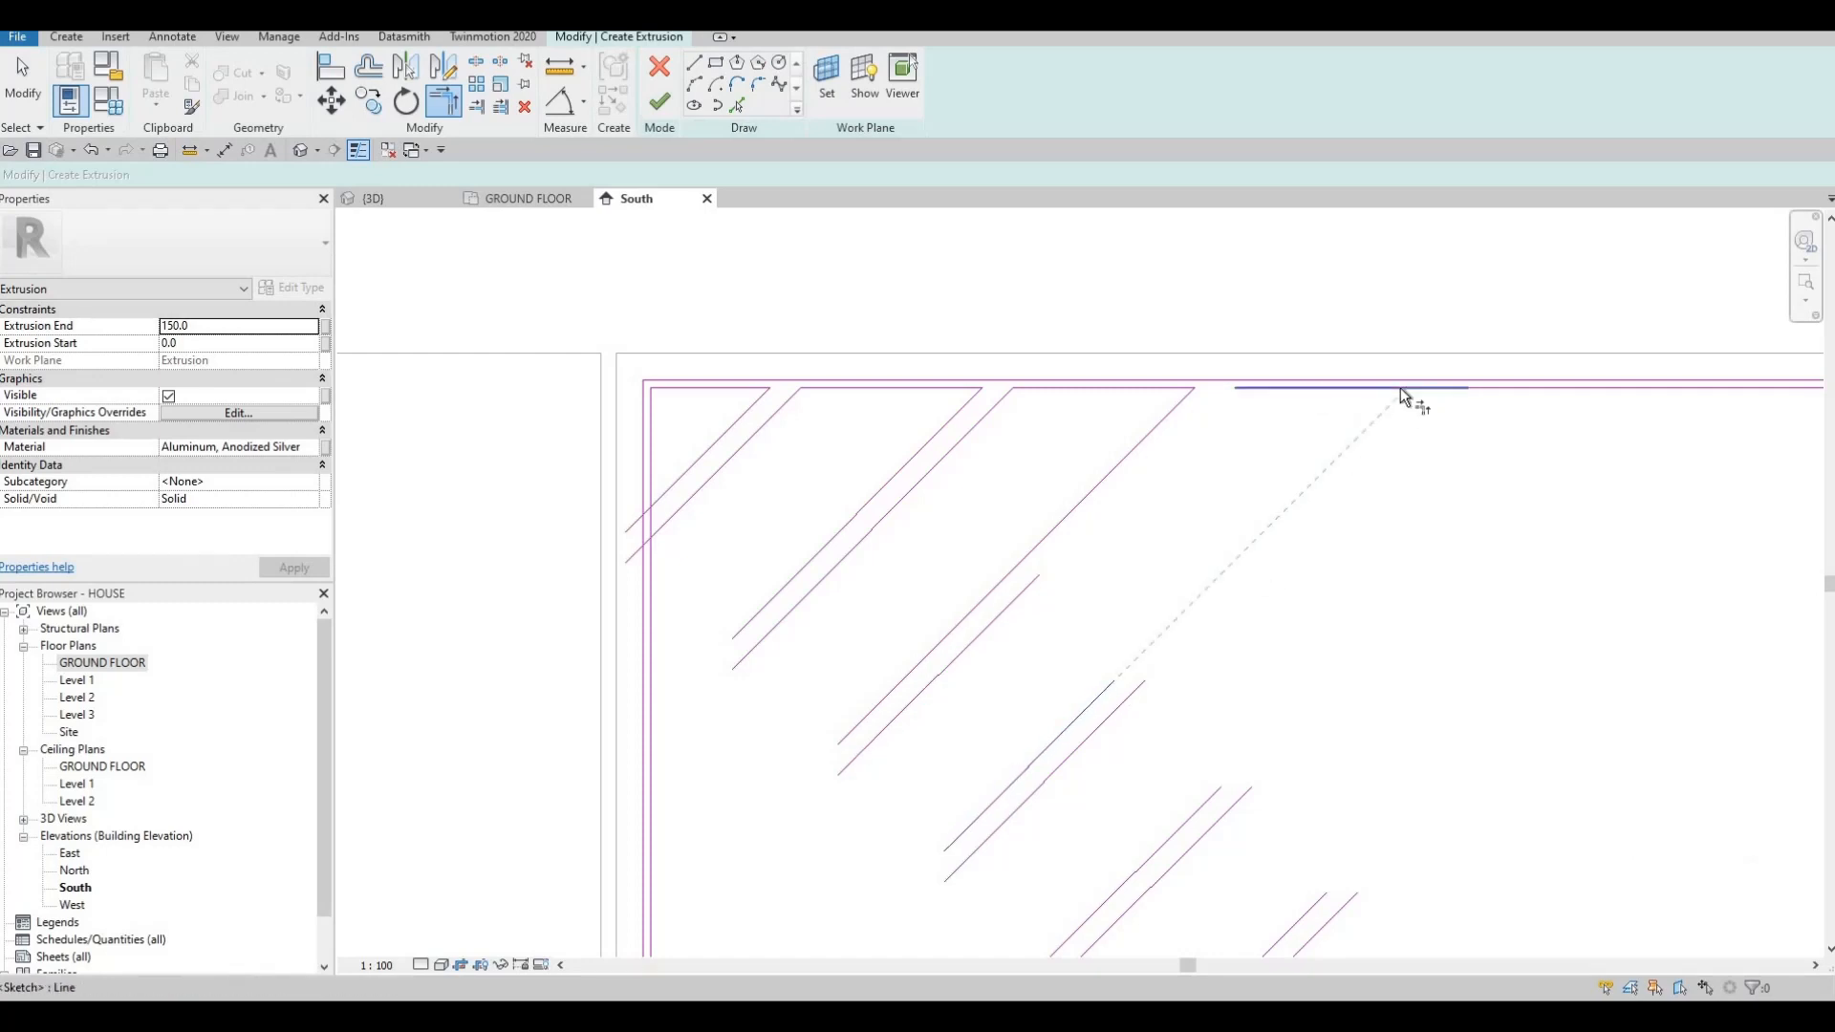
key("Escape")
key("Escape")
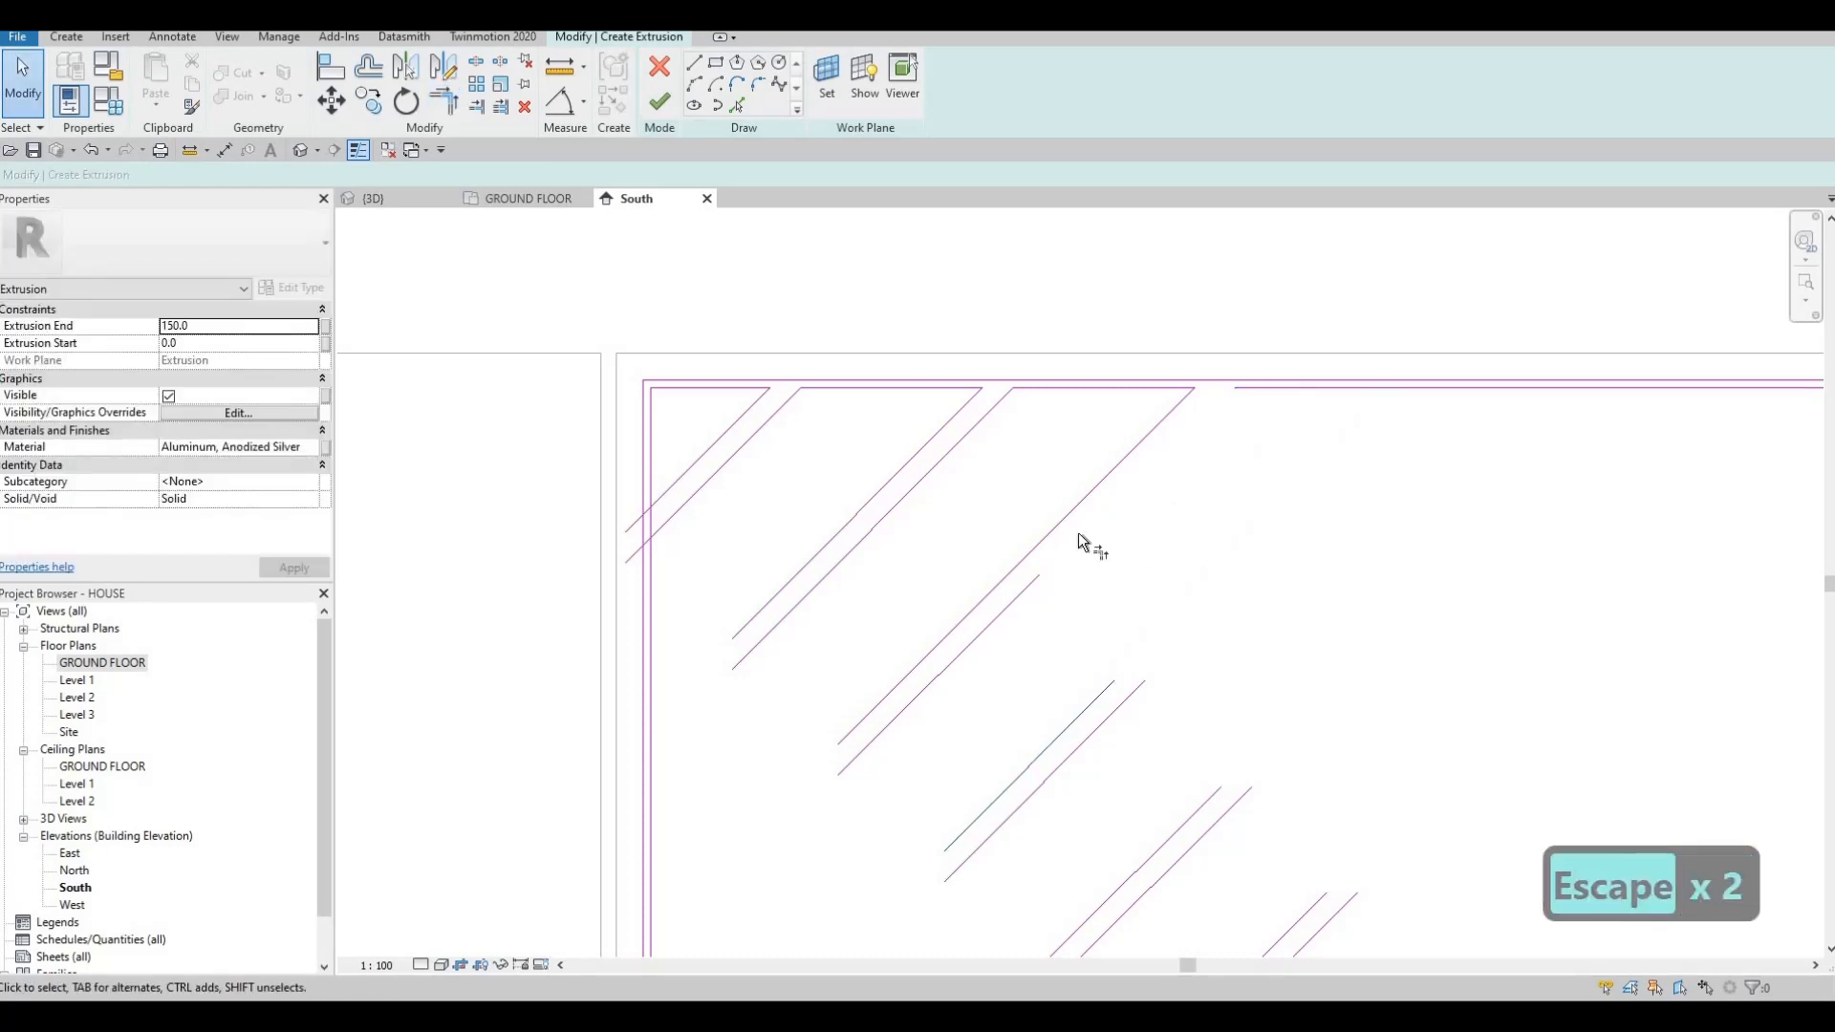
Extend the lower line of the third diagonal pair to a corner with the adjoining top-edge segment of the inner rectangle.
key("t")
key("r")
left_click(1025, 589)
left_click(1292, 391)
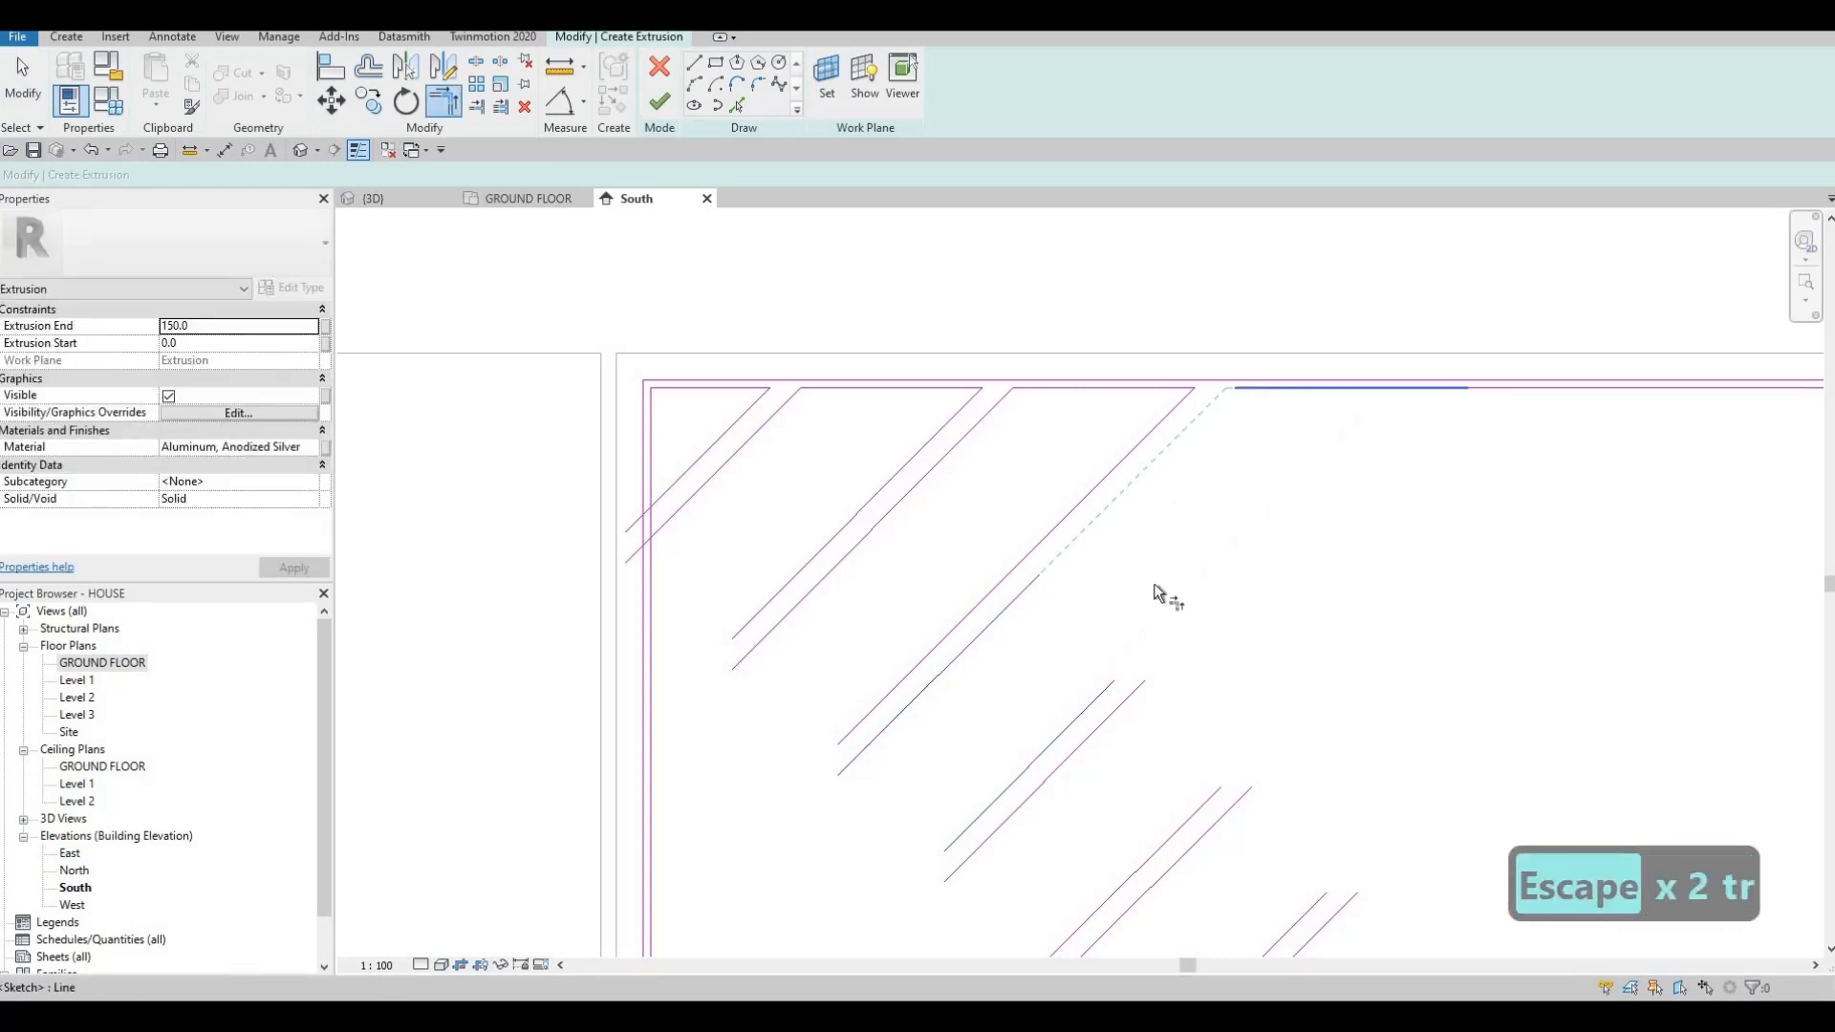
Extend both lines of the fourth diagonal pair to corners with the inner rectangle's top-edge segments on either side.
left_click(1097, 701)
left_click(1306, 388)
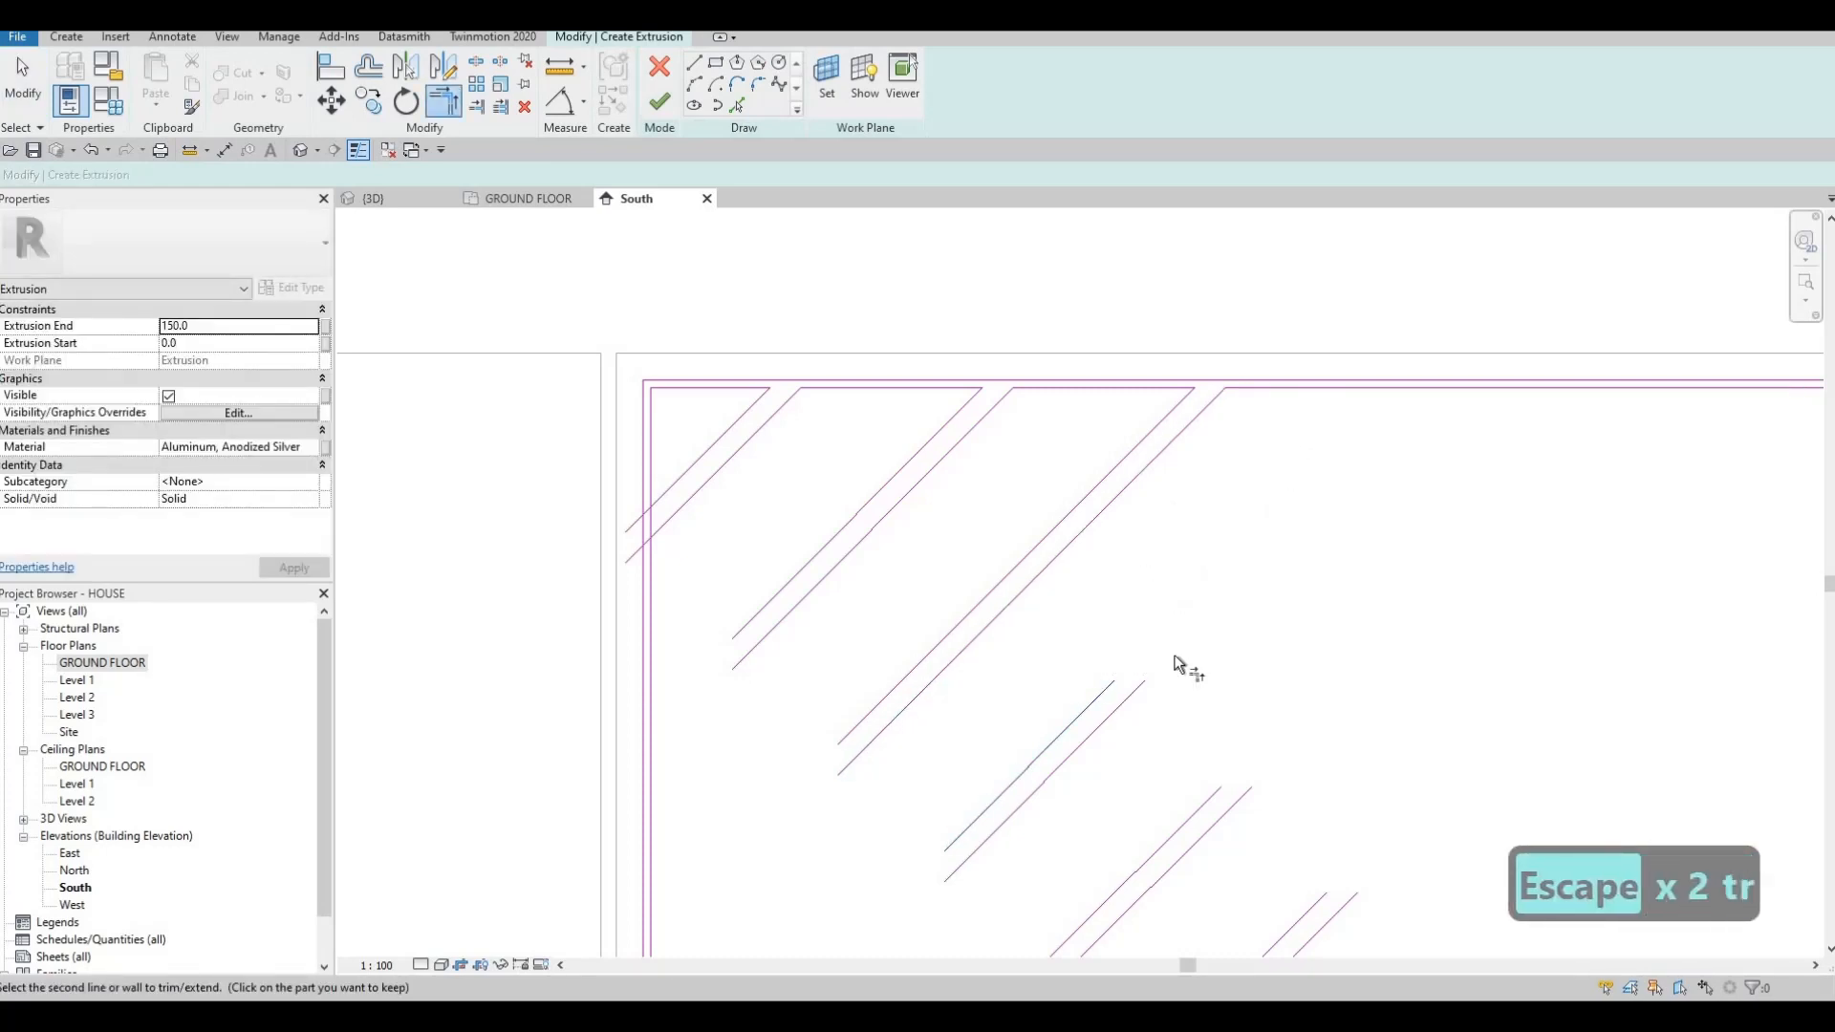
left_click(1132, 695)
left_click(1511, 388)
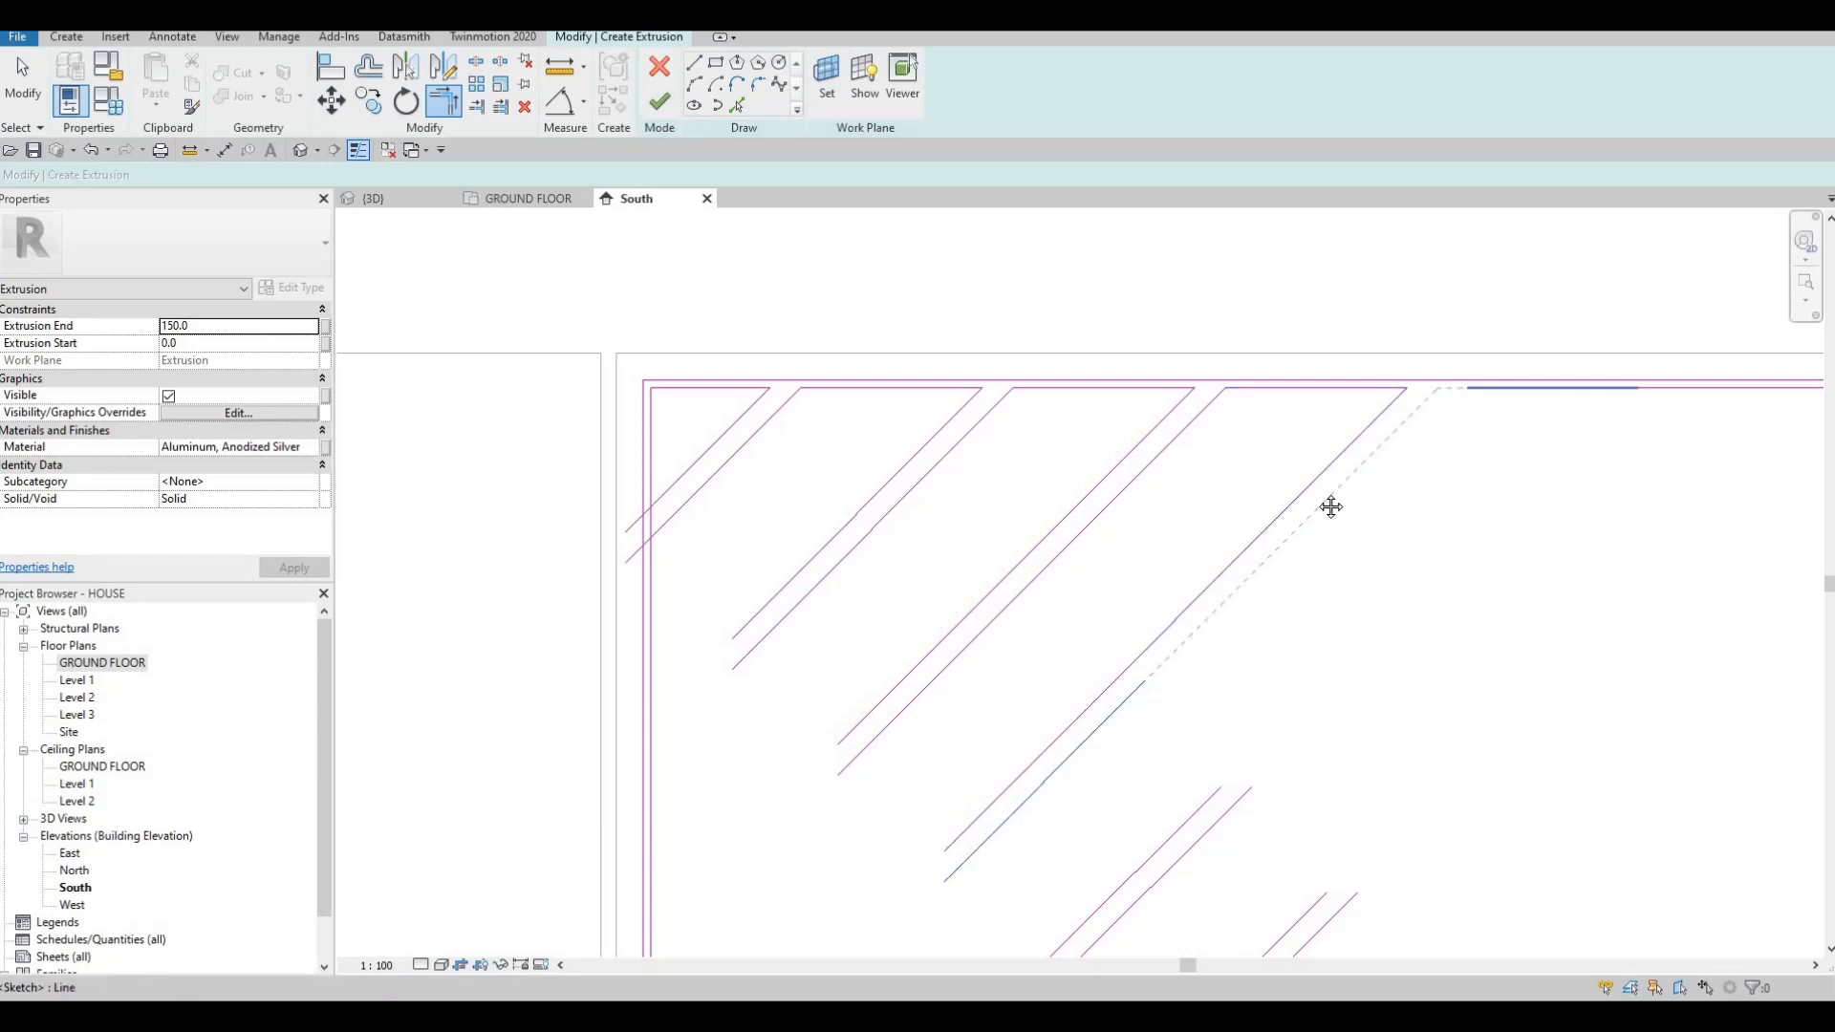
Extend both lines of the fifth diagonal pair to corners with the adjoining top-edge segments.
middle_click_drag(1067, 750, 905, 718)
left_click(1050, 763)
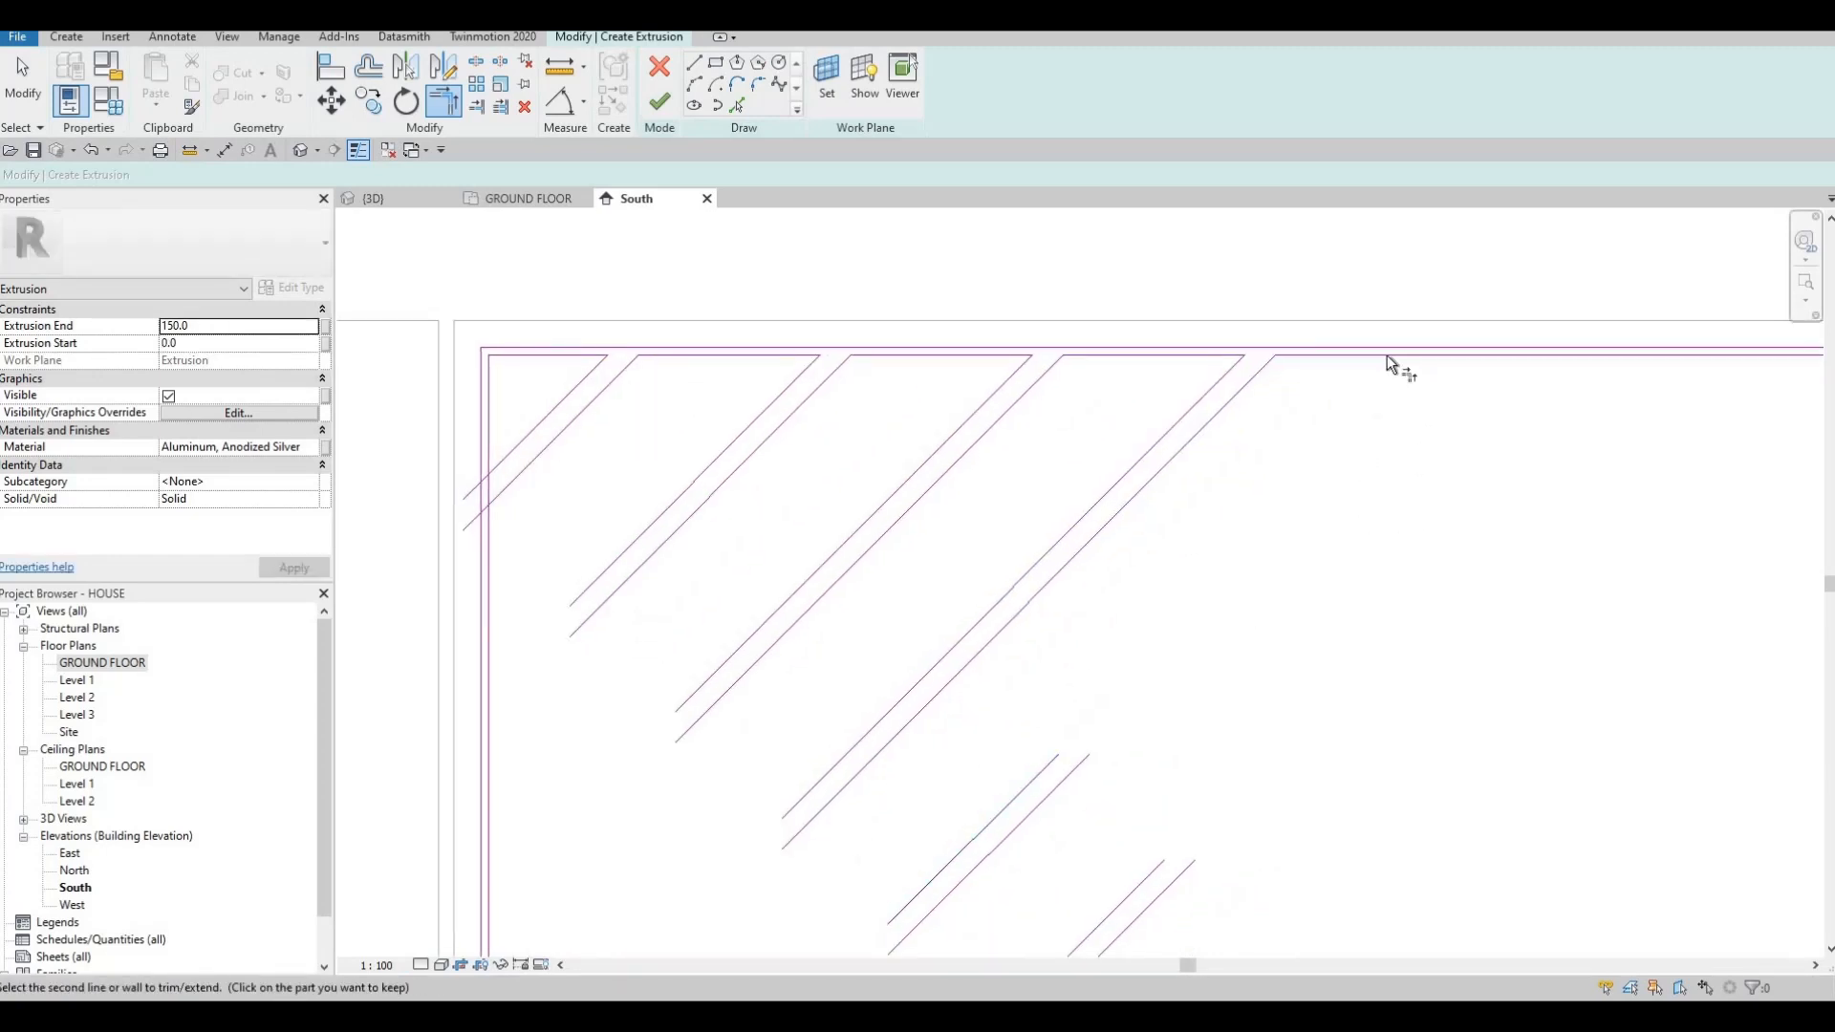
left_click(1386, 355)
left_click(1059, 789)
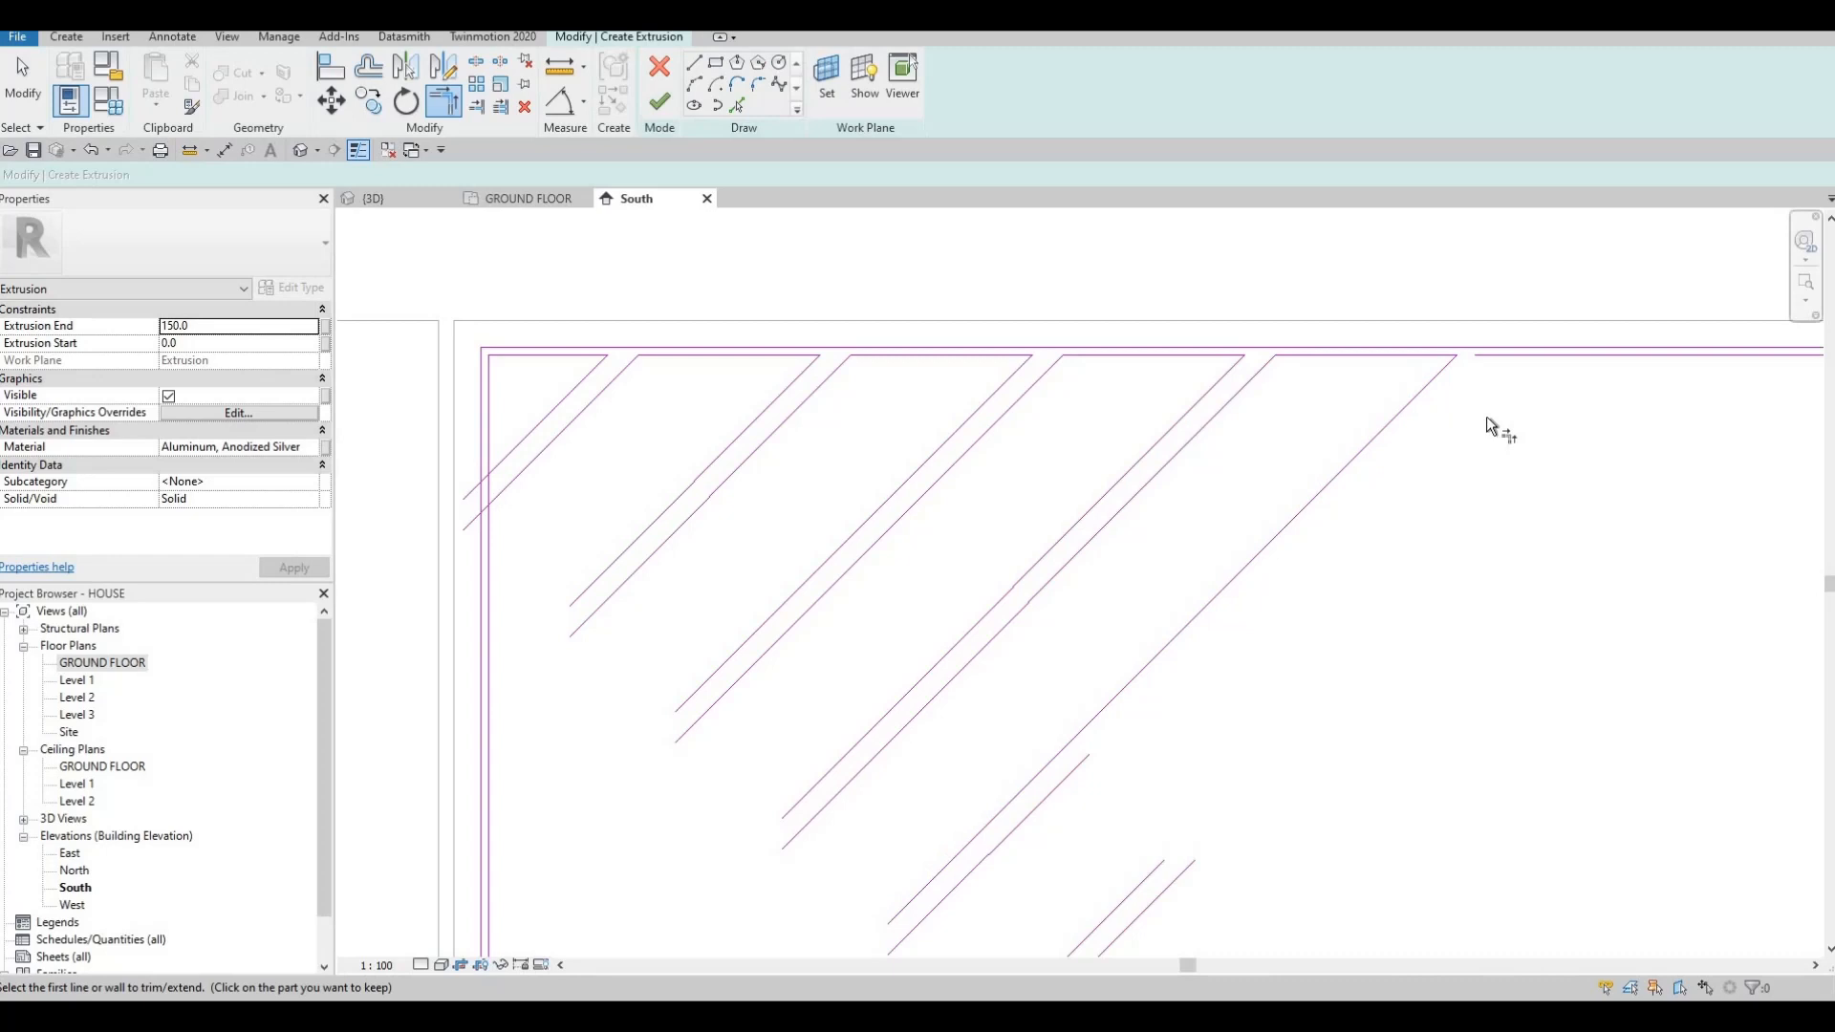
left_click(1535, 356)
Extend both lines of the sixth diagonal pair to corners with the top-edge segments using Trim/Extend to Corner.
middle_click_drag(1141, 885, 1028, 834)
left_click(1029, 833)
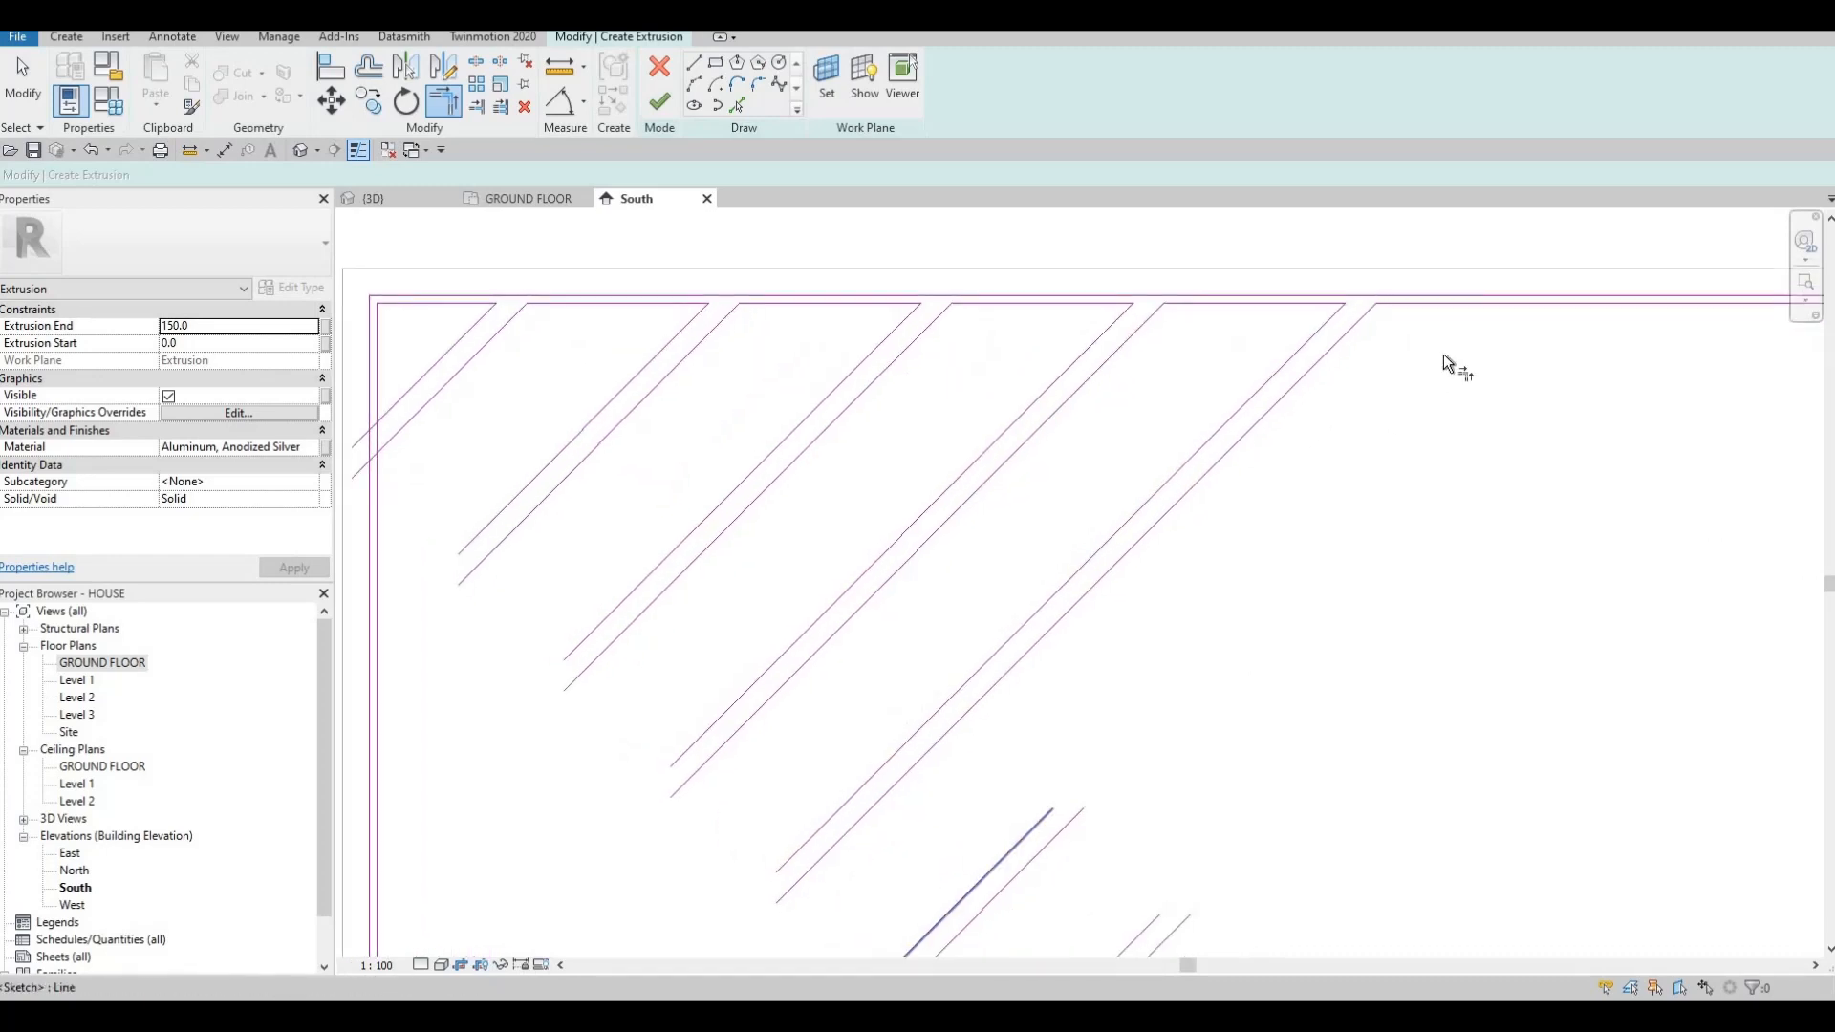
left_click(1465, 306)
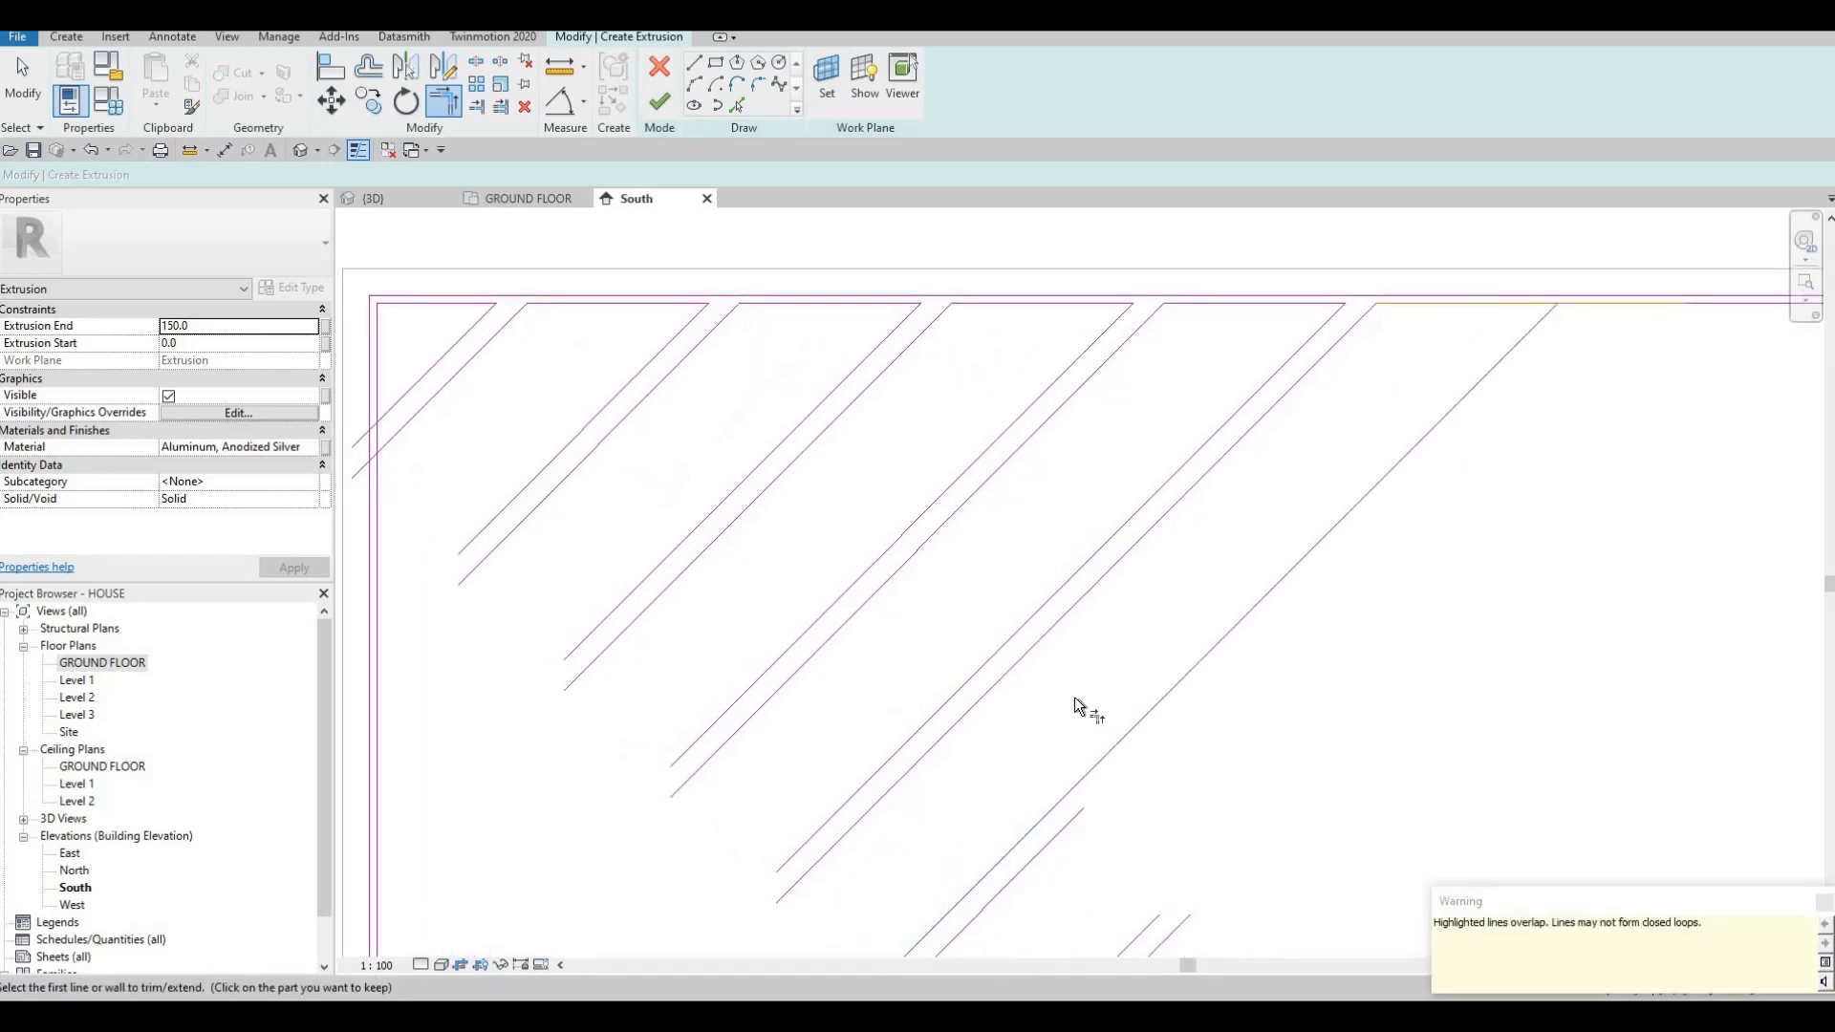
middle_click_drag(1069, 831, 1035, 707)
left_click(1035, 707)
scroll(1455, 306, "down", 2)
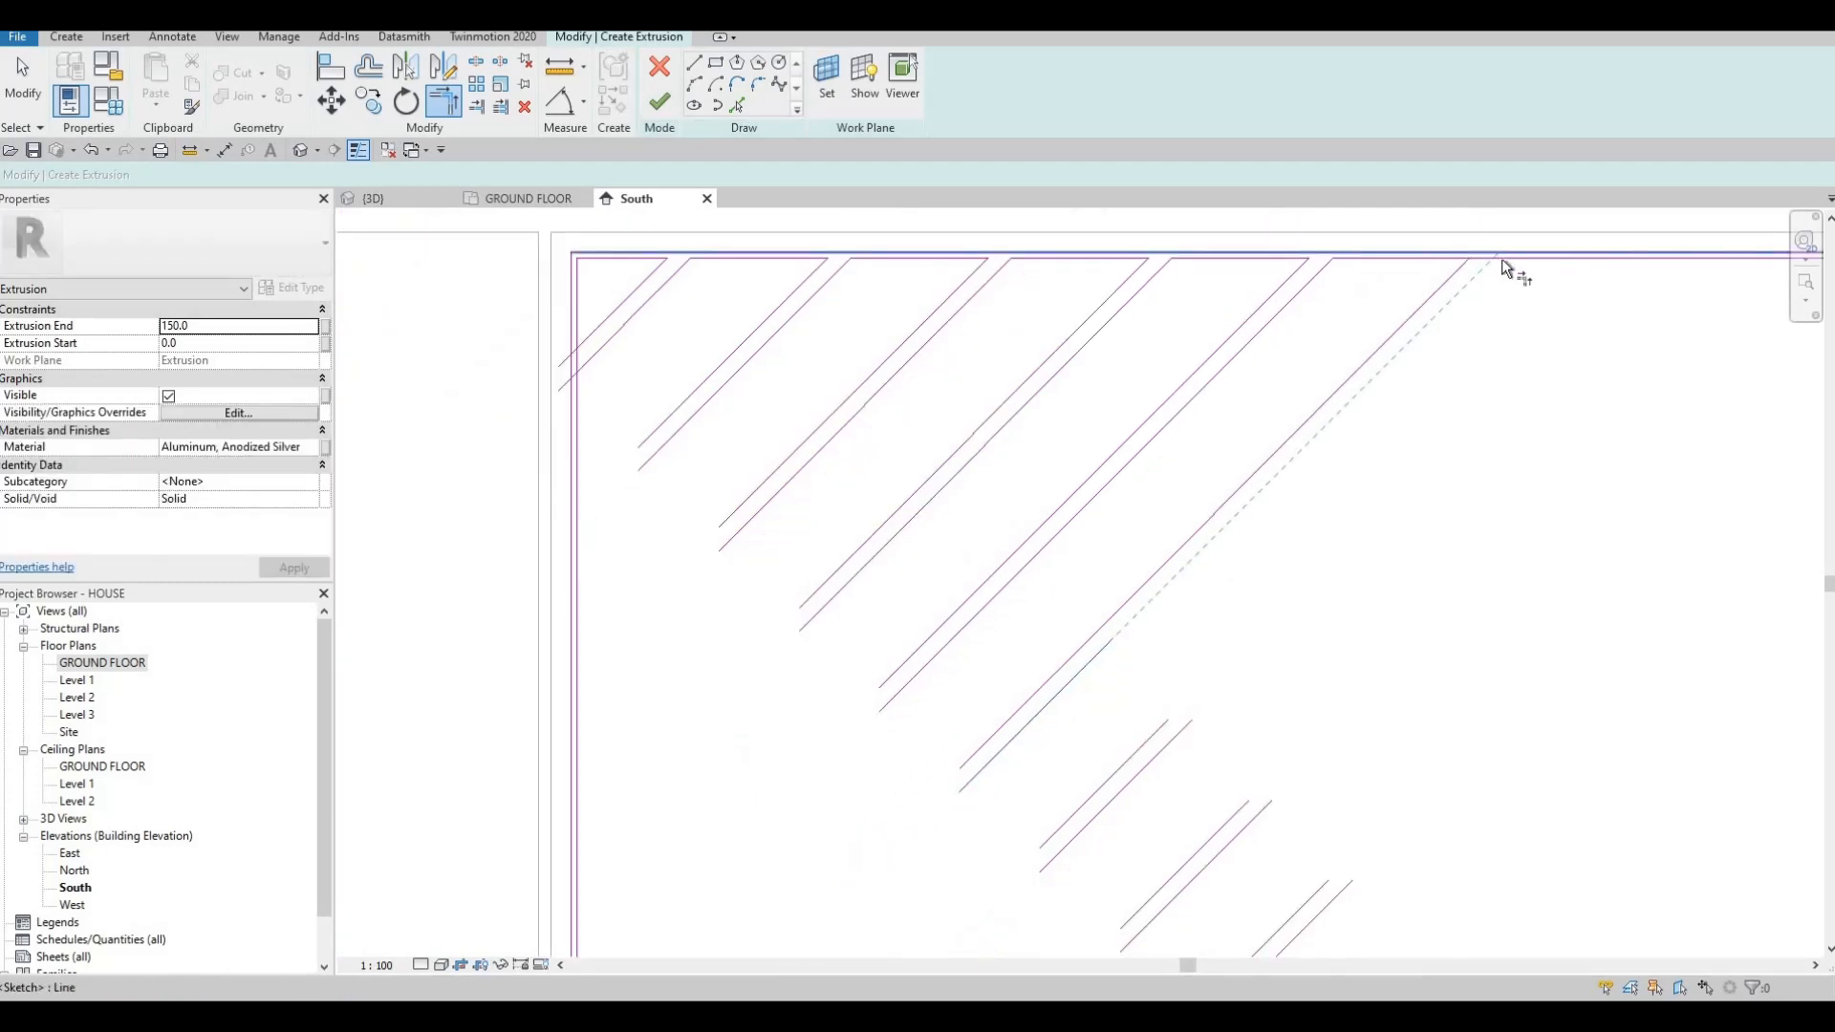
key("Escape")
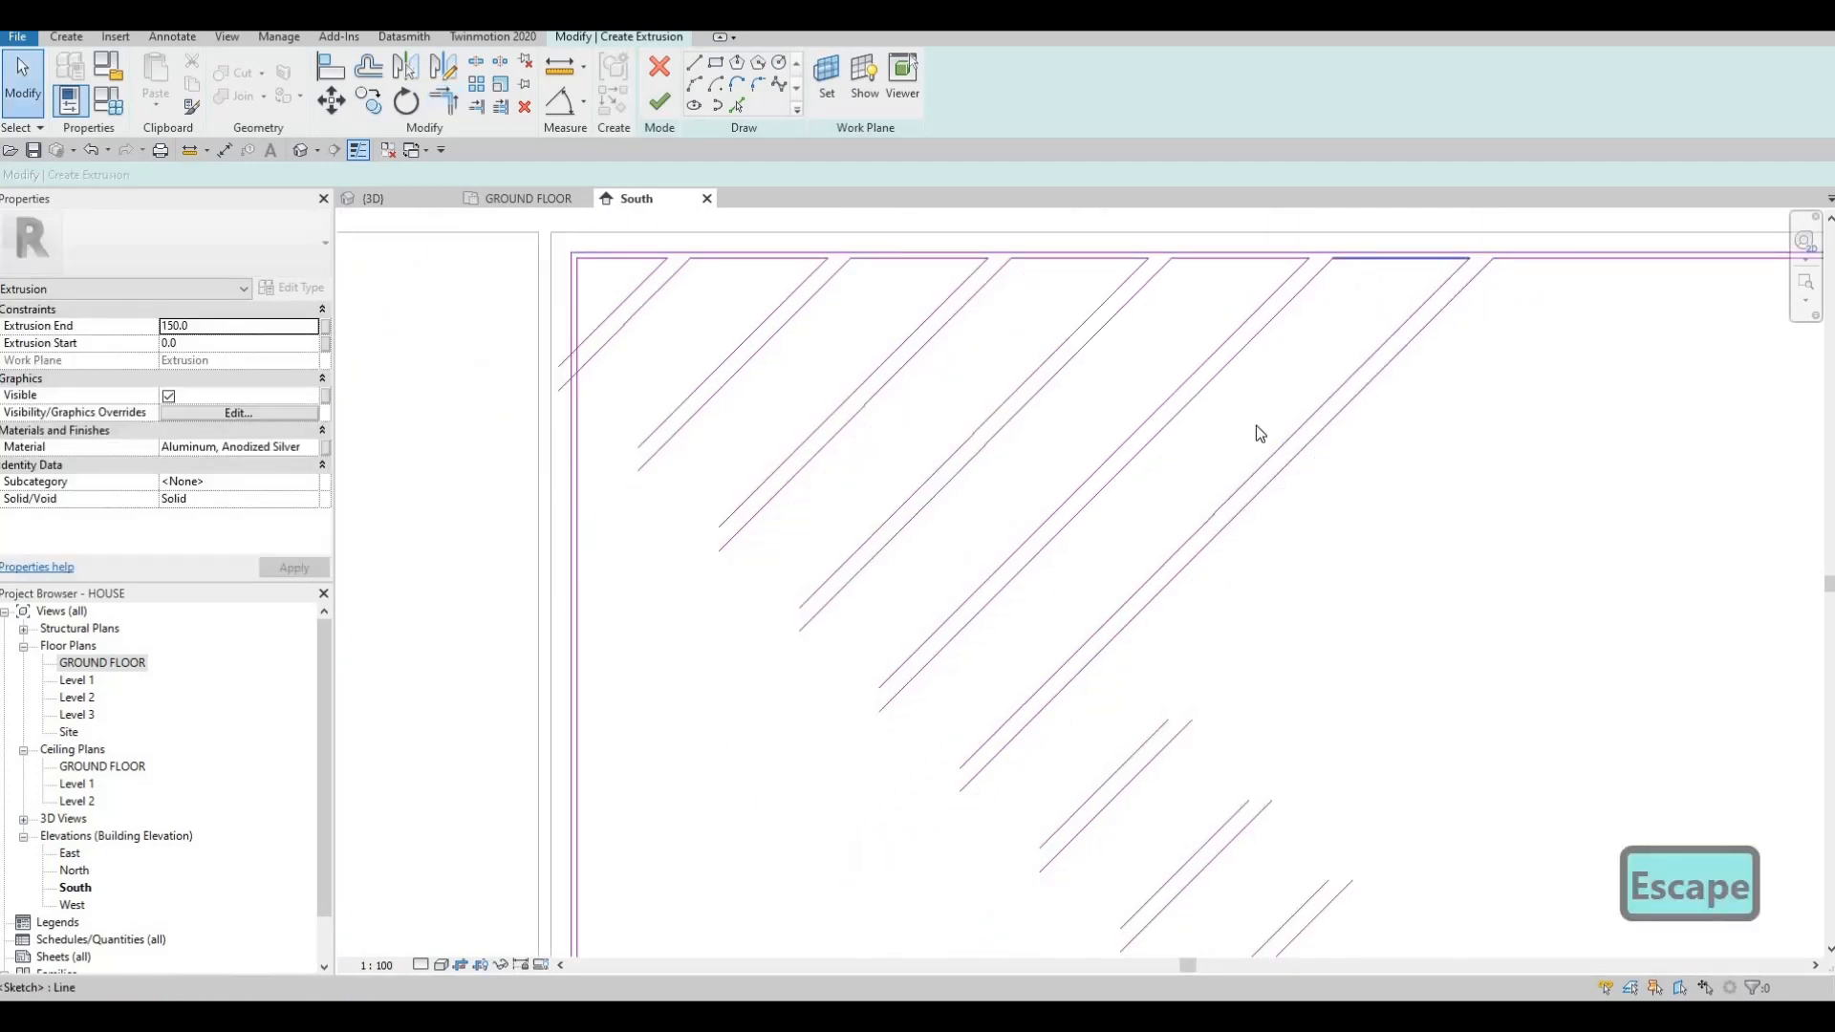
Extend both lines of the seventh diagonal pair to corners with the adjoining top-edge segments.
middle_click_drag(1322, 461, 1268, 410)
scroll(1267, 410, "down", 1)
key("Escape")
key("Escape")
key("t")
key("r")
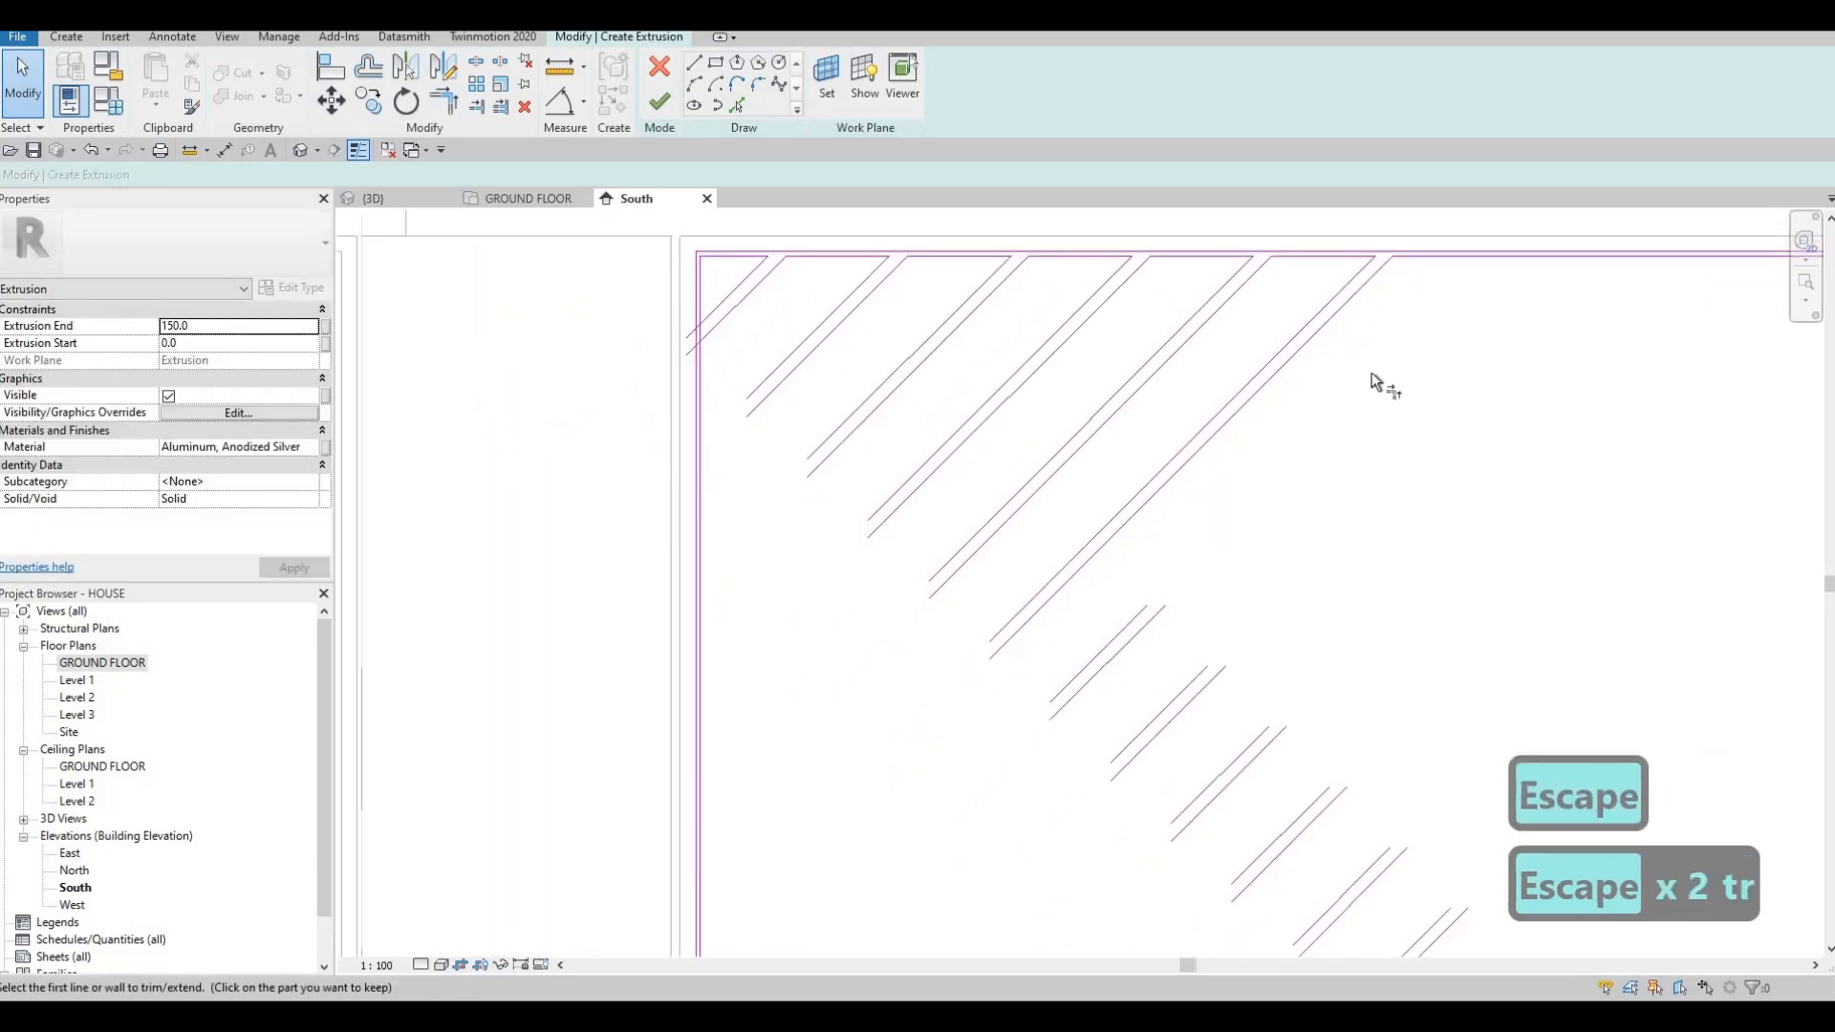
left_click(1446, 260)
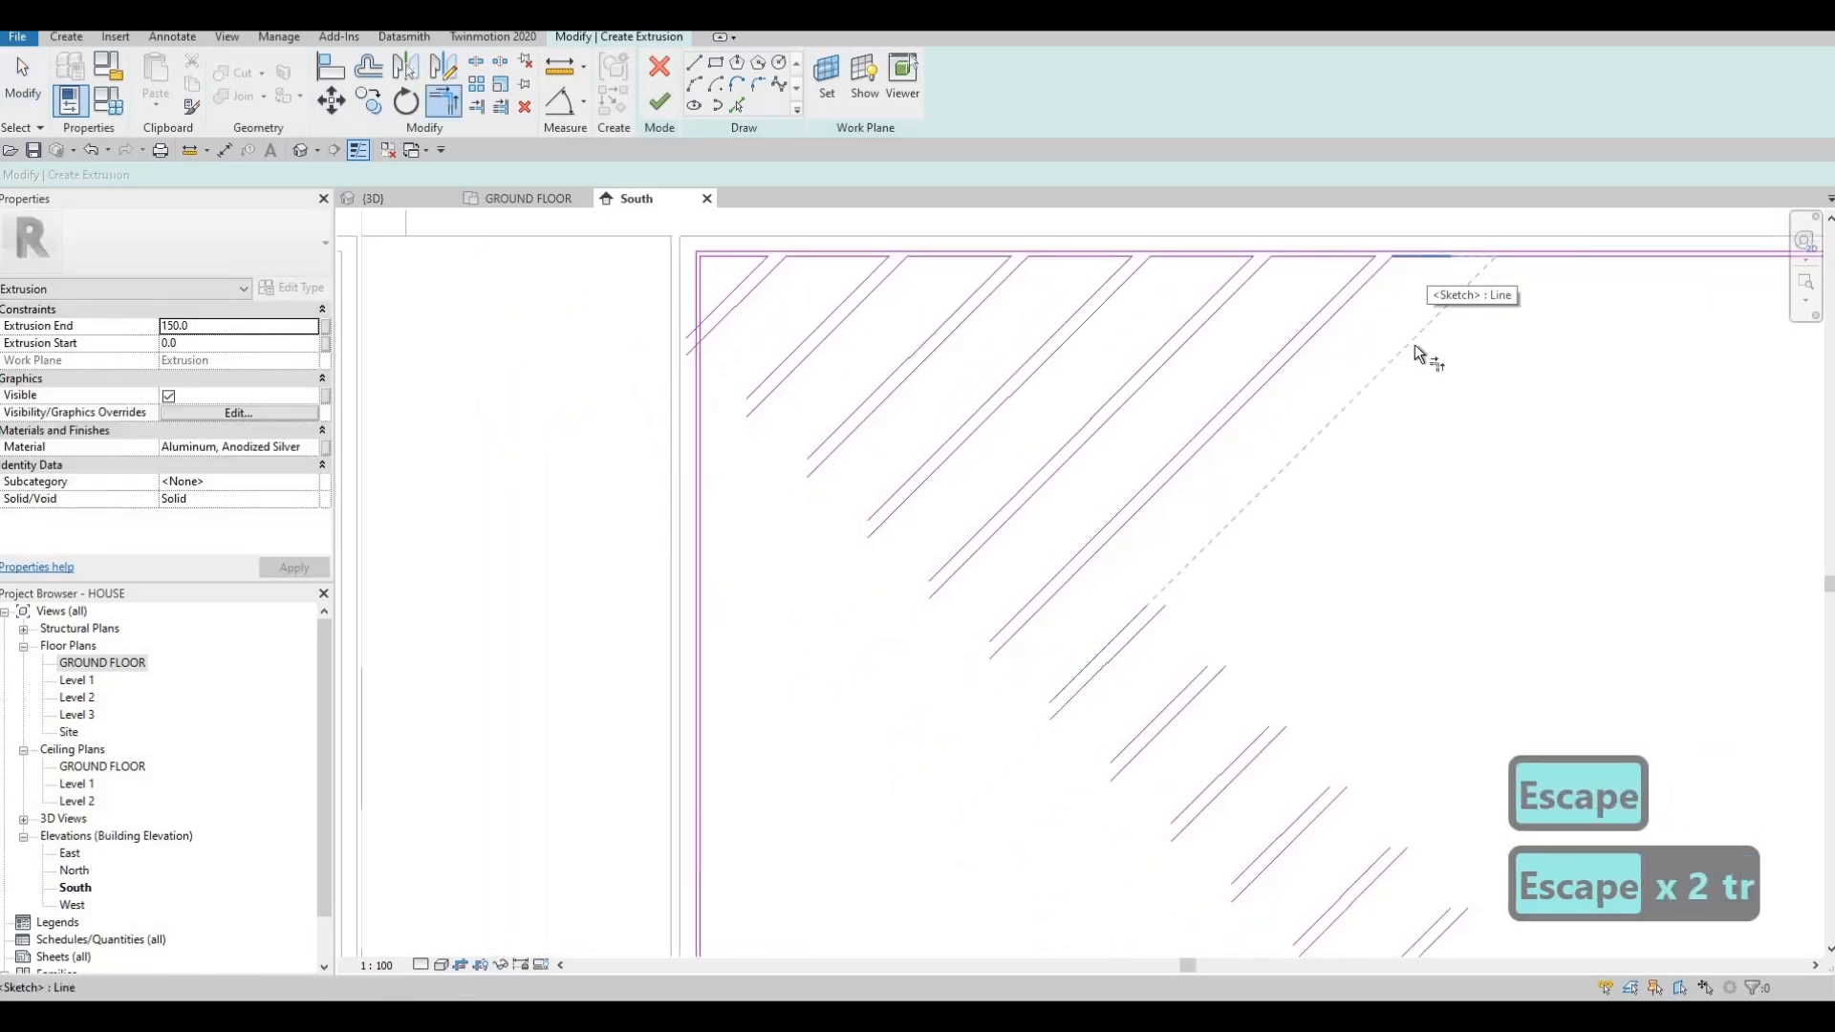
left_click(1162, 636)
left_click(1164, 623)
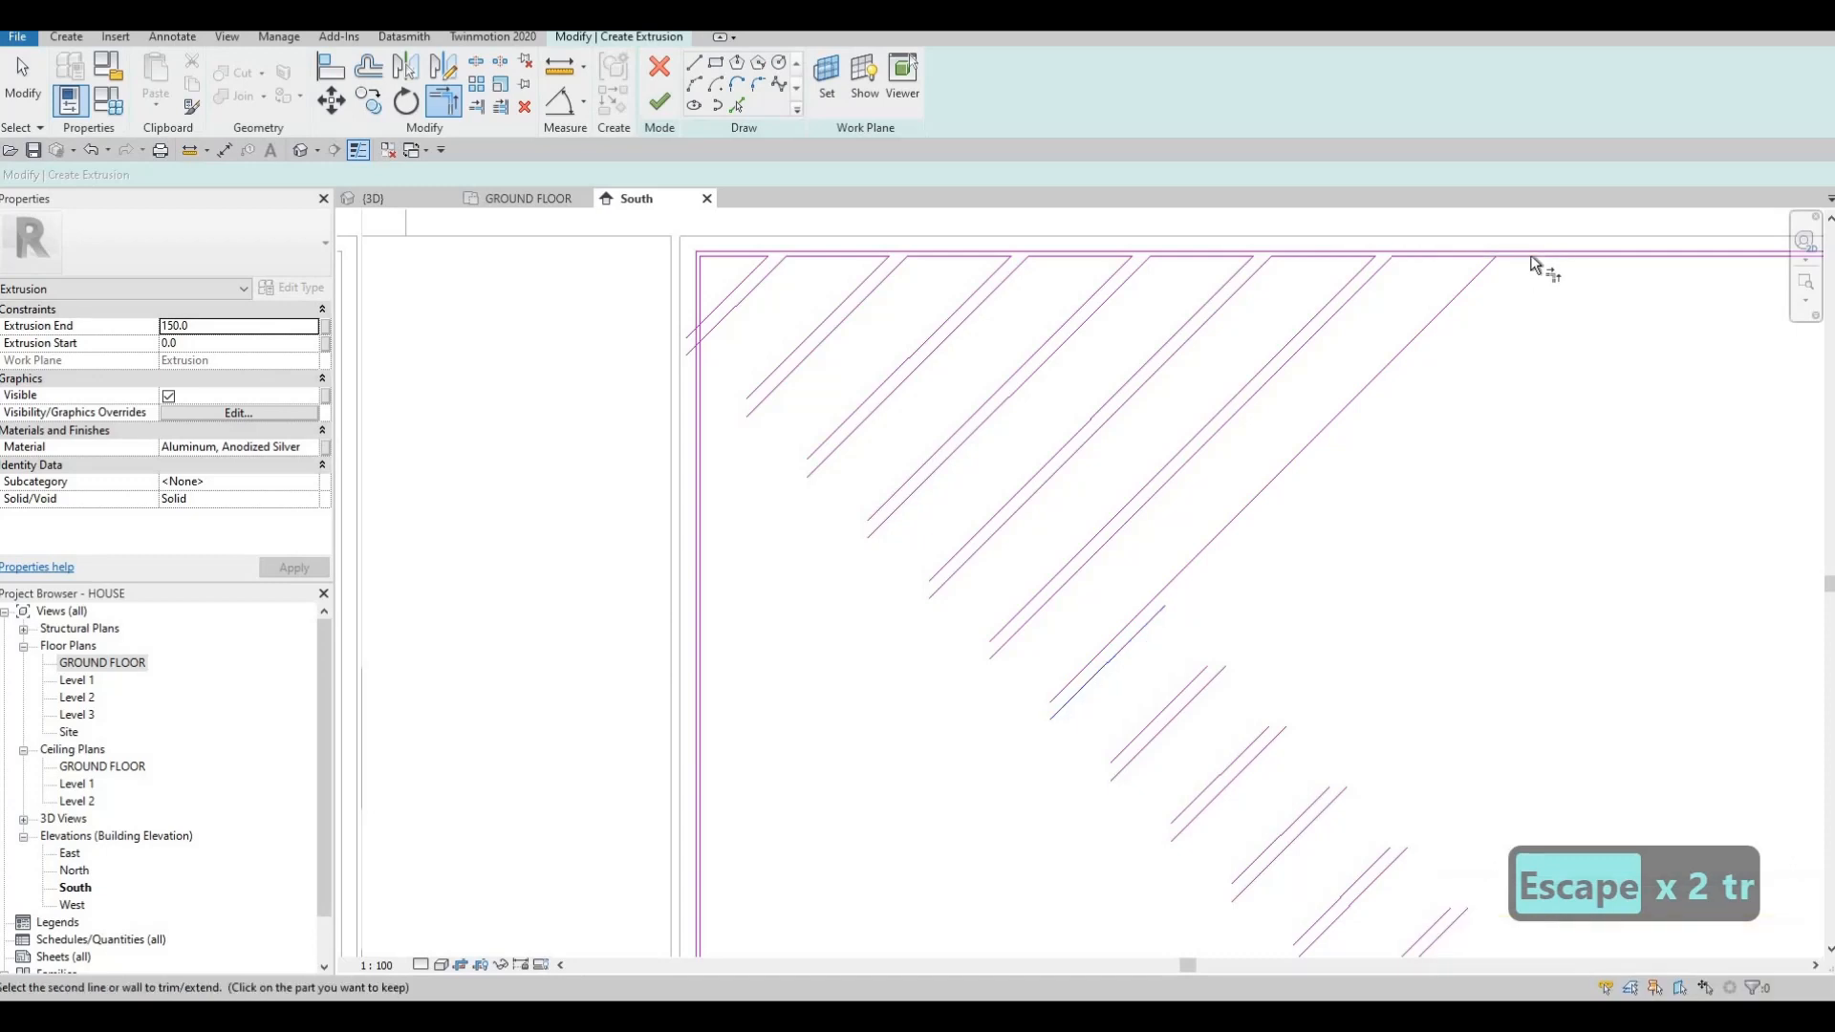
left_click(1522, 260)
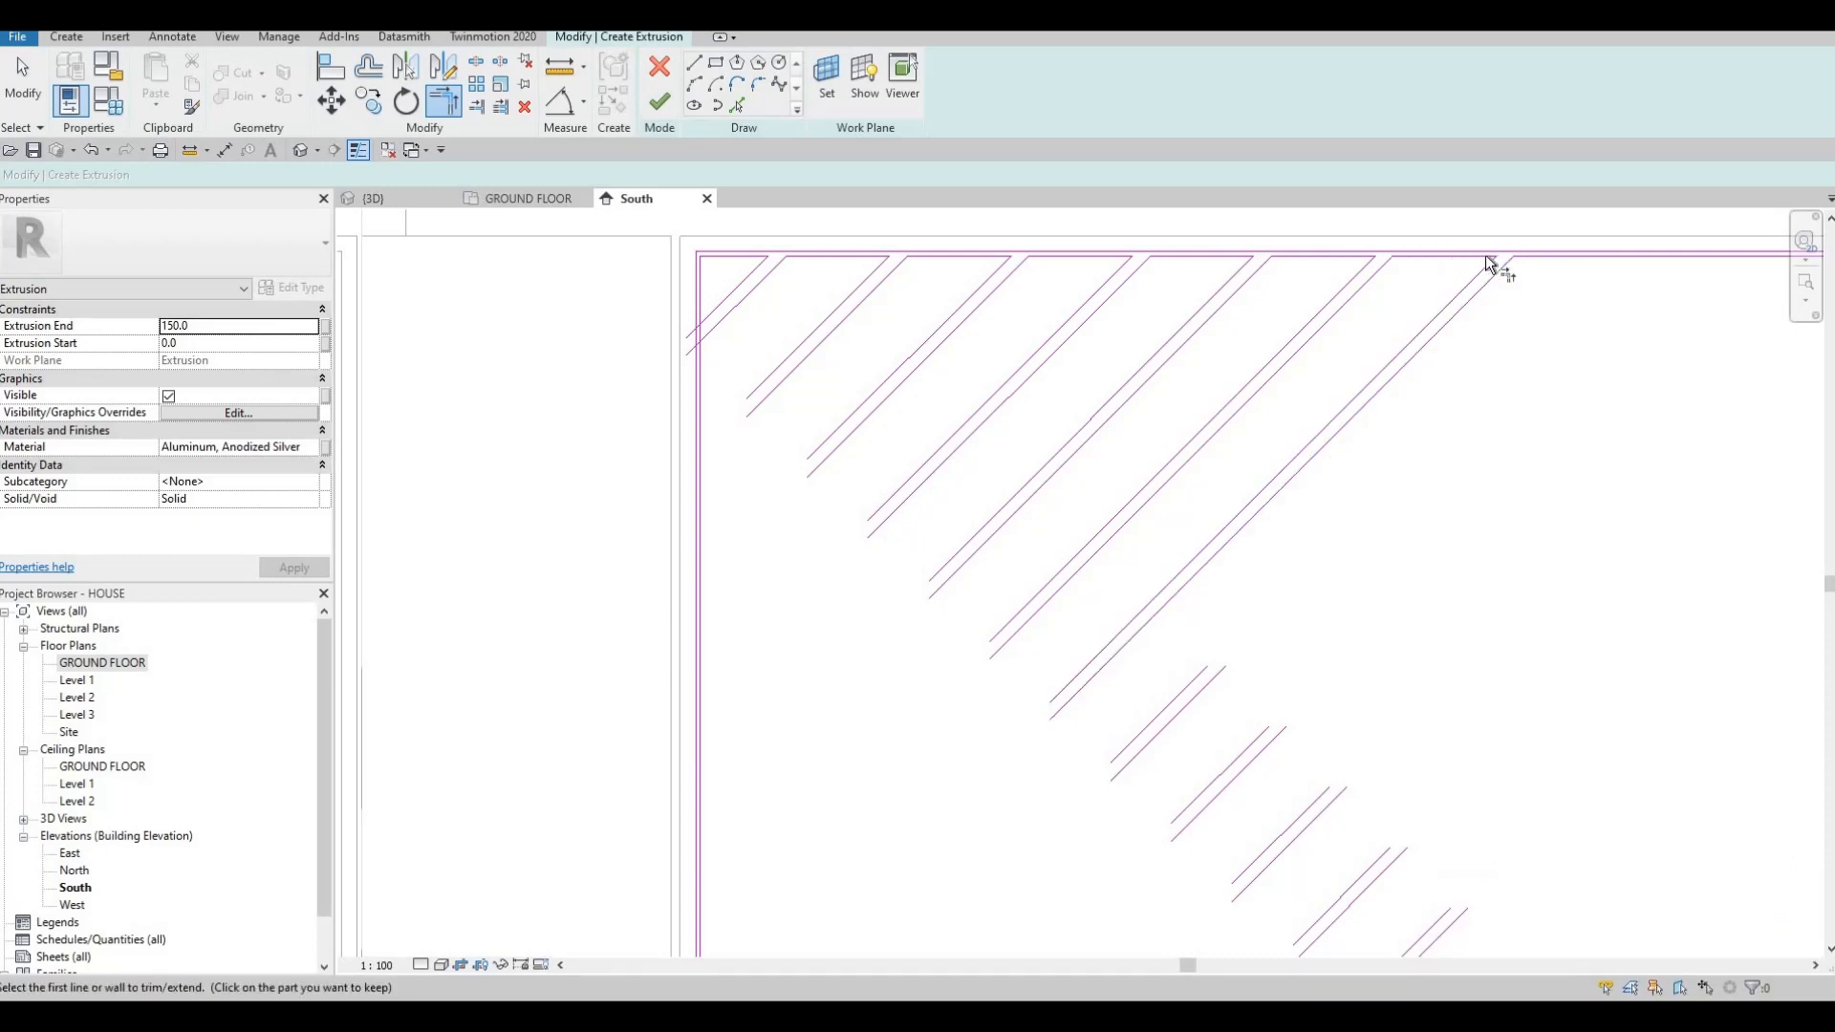
Extend both lines of the eighth diagonal pair to the inner rectangle's top edge with Trim/Extend to Corner.
left_click(1537, 258)
left_click(1212, 701)
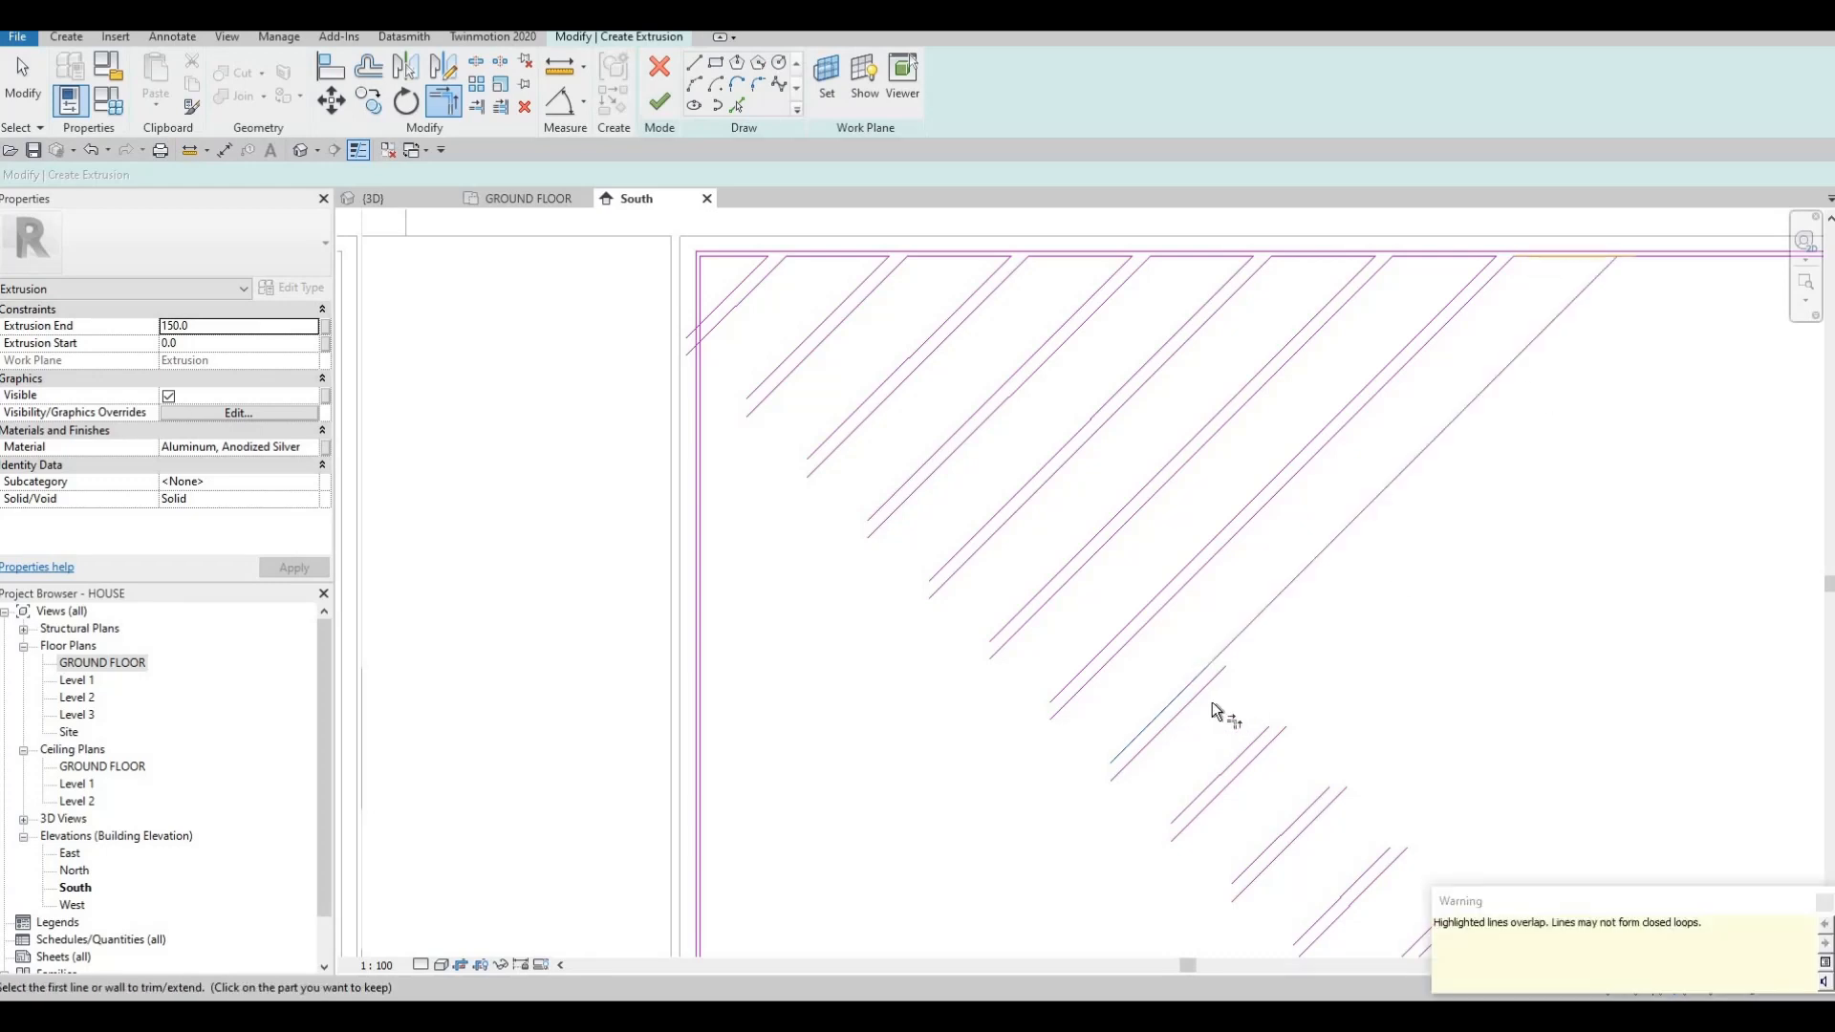
left_click(1219, 674)
left_click(1650, 254)
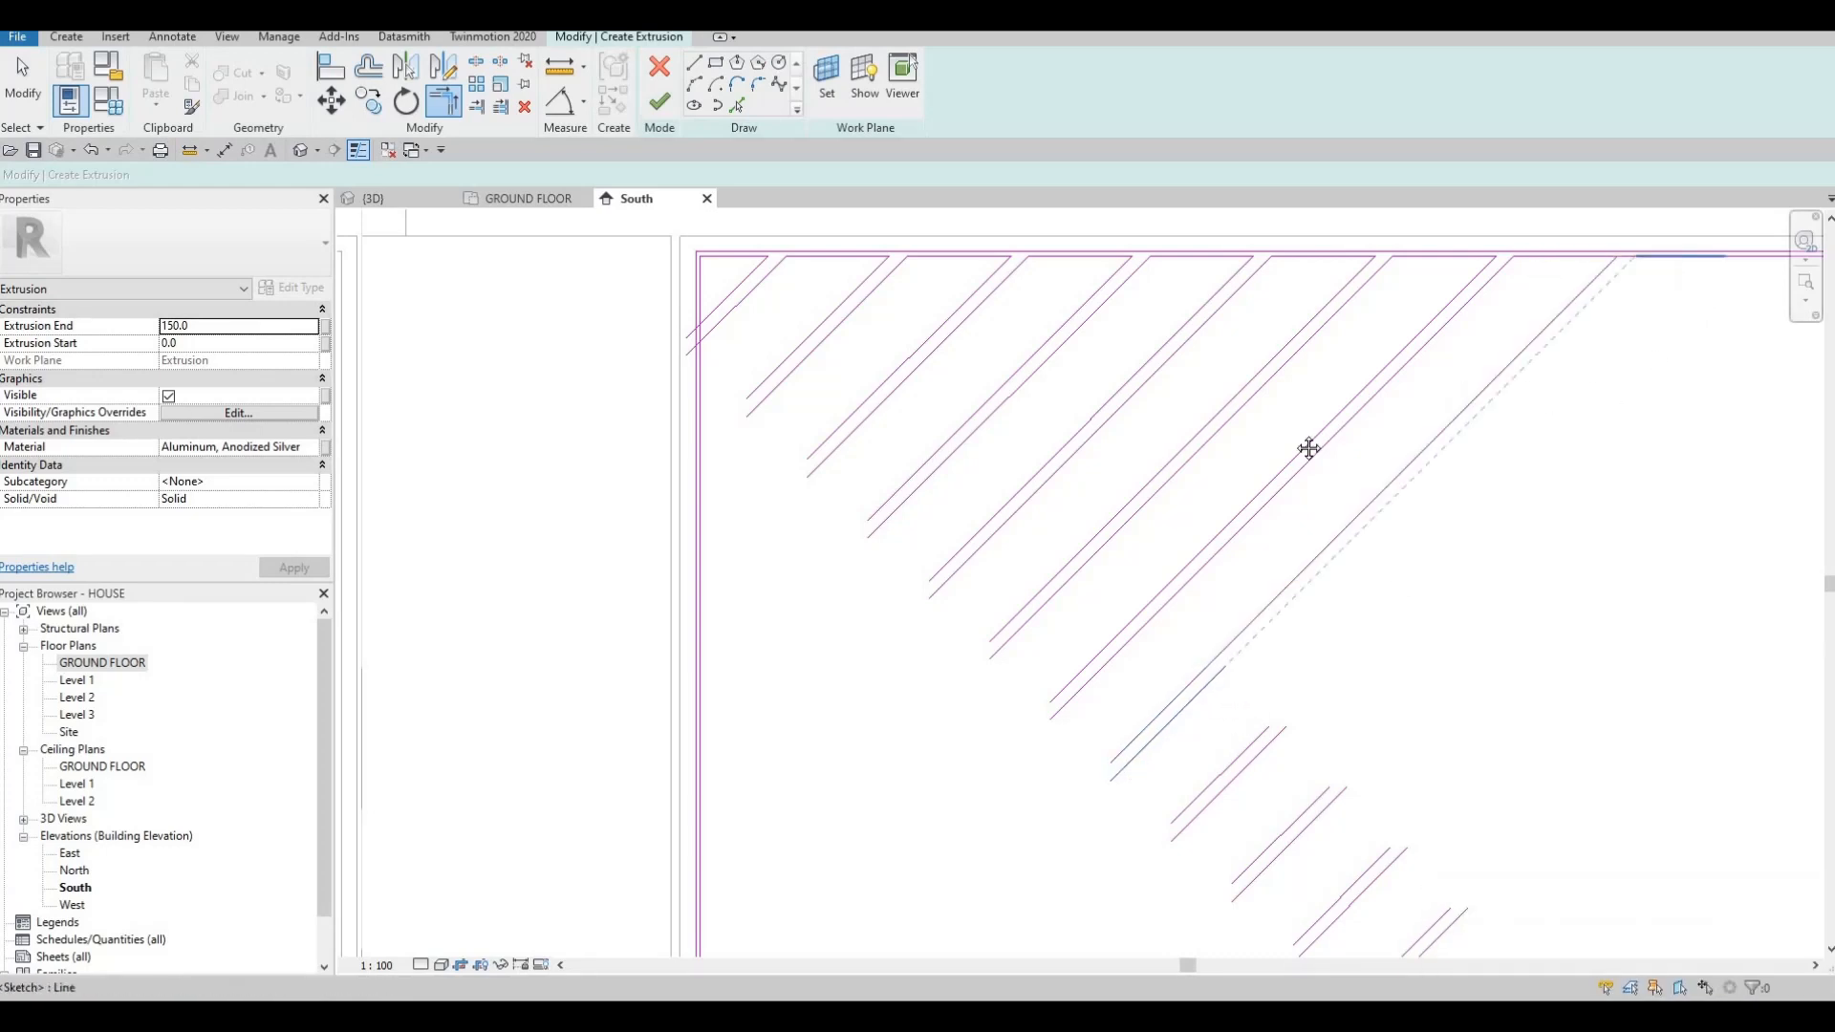
scroll(1262, 377, "up", 3)
Delete the short top-edge segment that overlaps the upper ends of the eighth diagonal pair.
key("Escape")
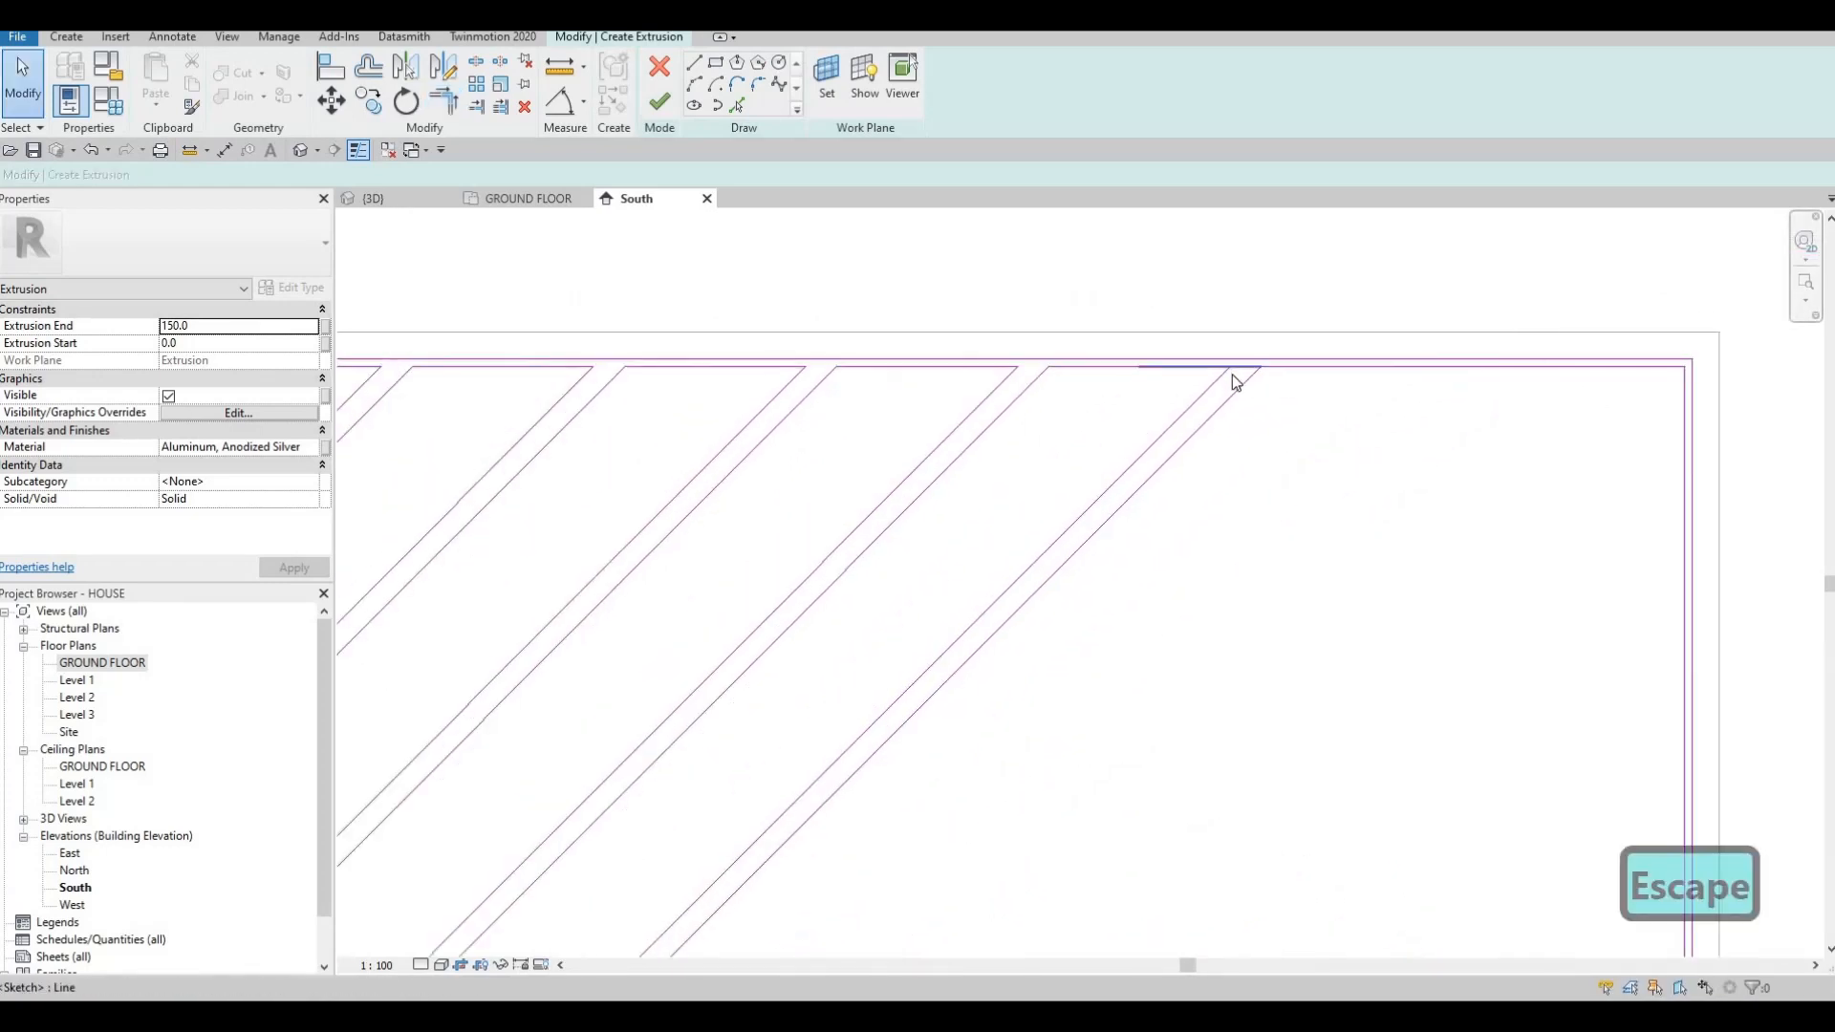
left_click(1233, 376)
key("Delete")
scroll(962, 299, "down", 2)
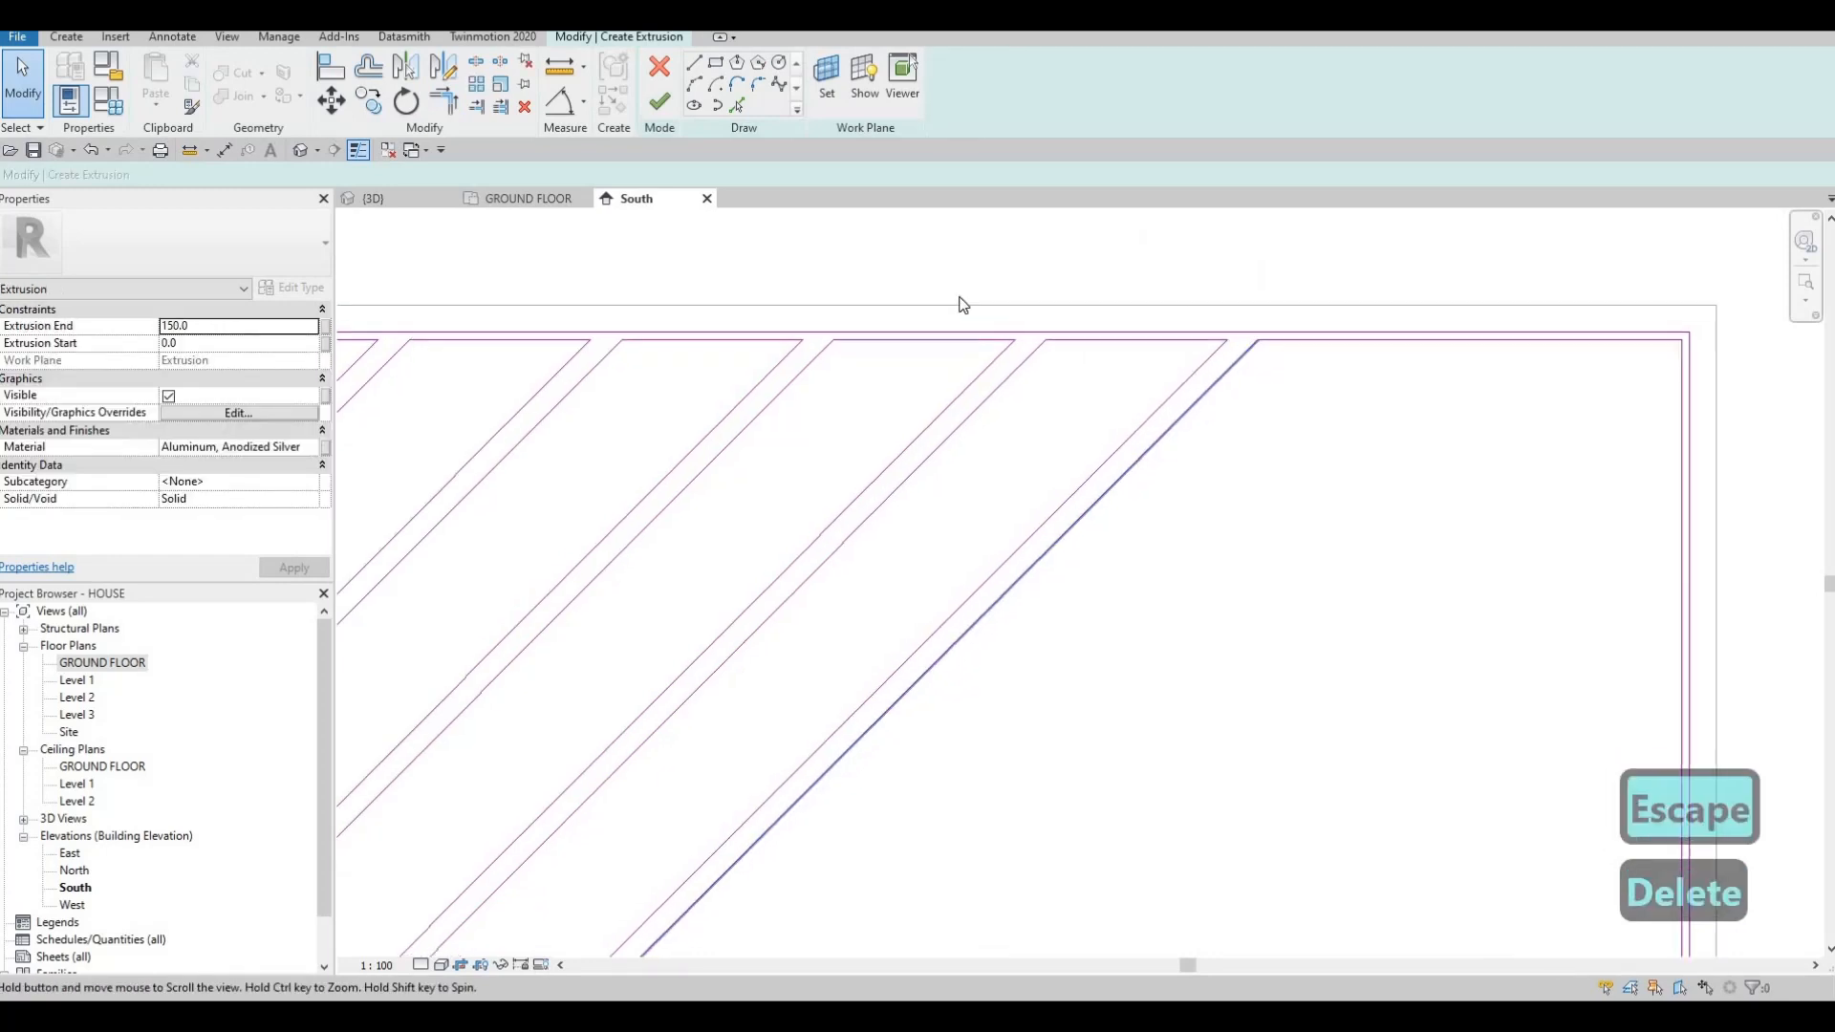
left_click_drag(973, 279, 1156, 419)
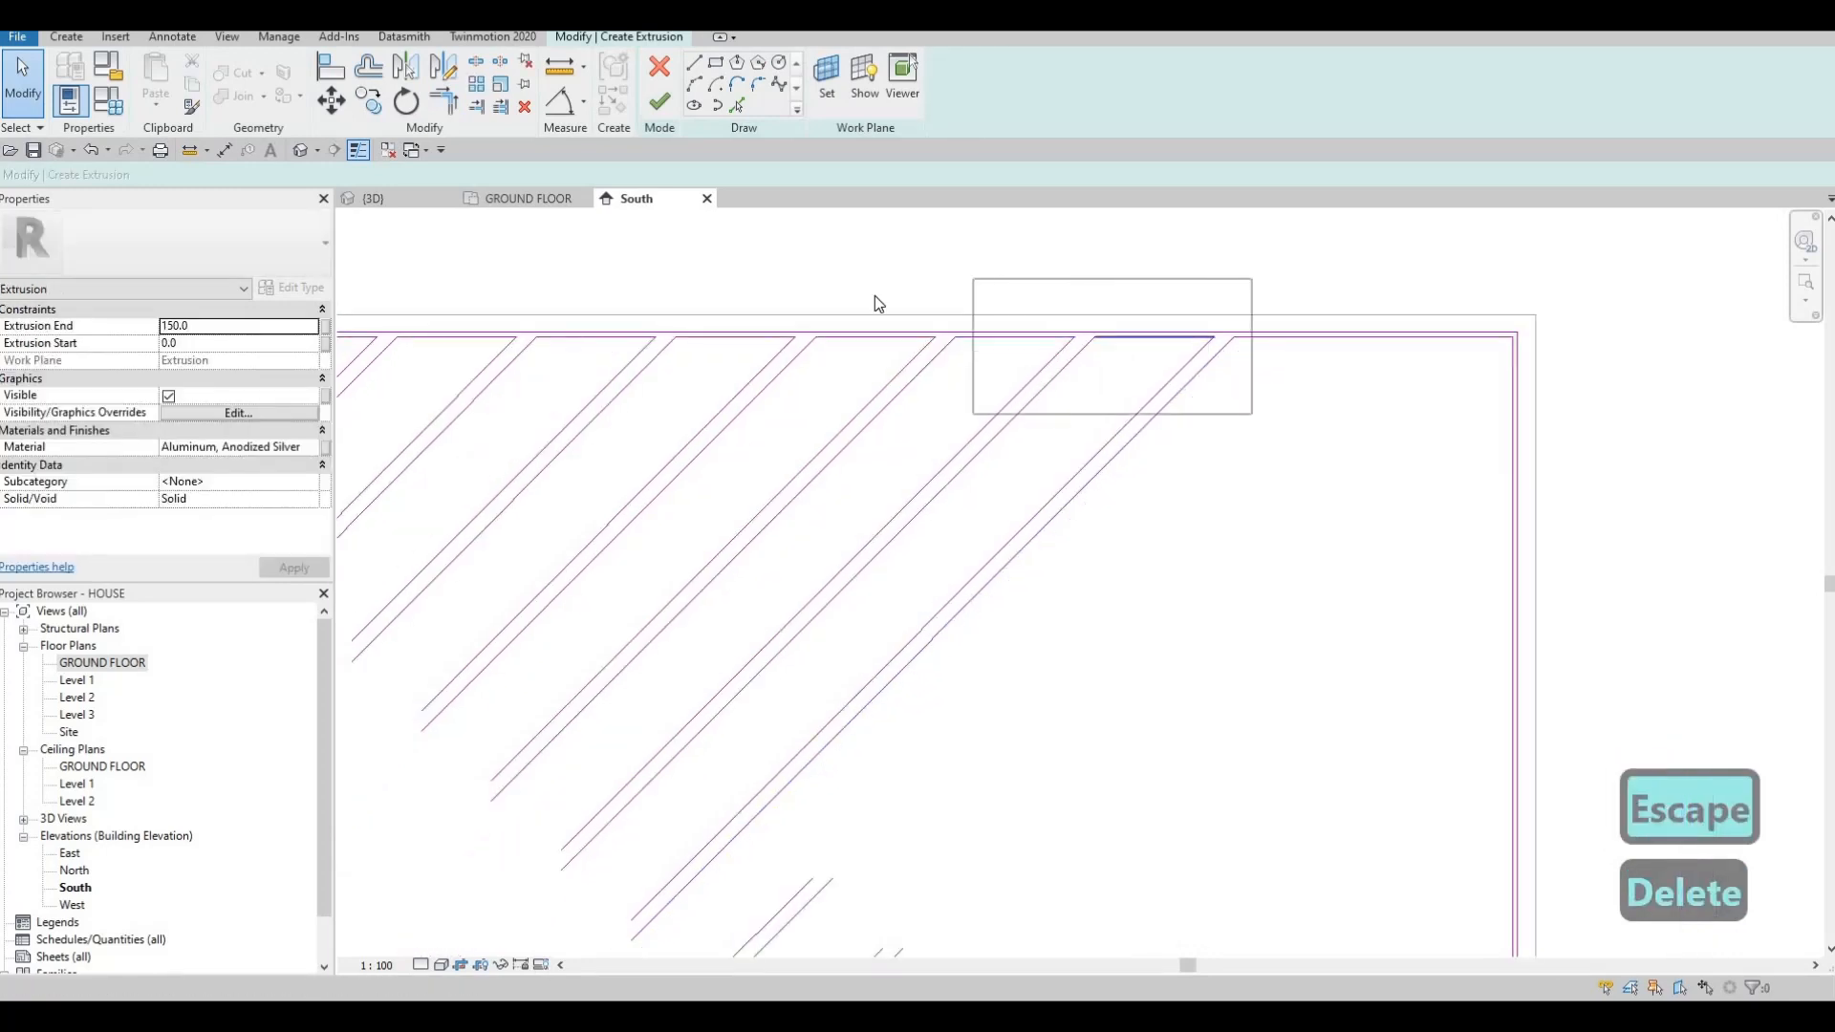
left_click_drag(857, 291, 946, 367)
scroll(1146, 395, "down", 2)
key("Escape")
Extend both lines of the ninth diagonal pair to corners with the top-edge segments on either side.
key("t")
key("r")
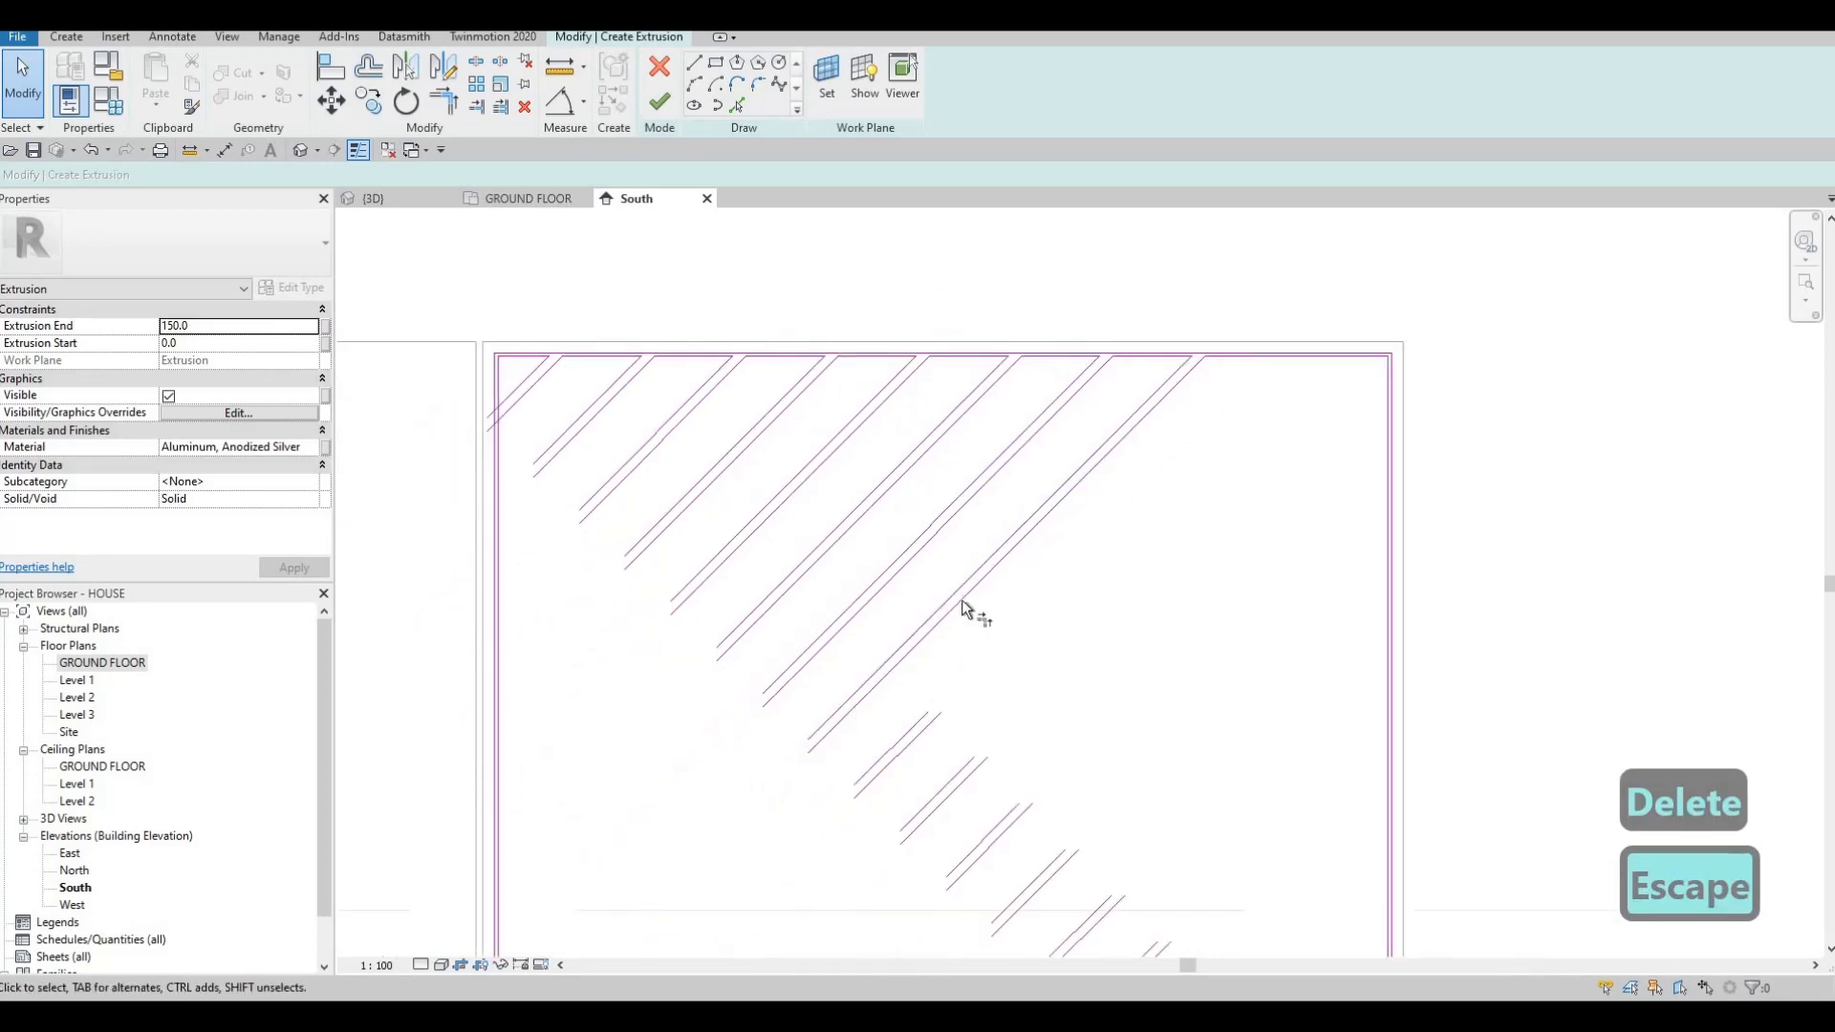
key("t")
key("r")
left_click(908, 730)
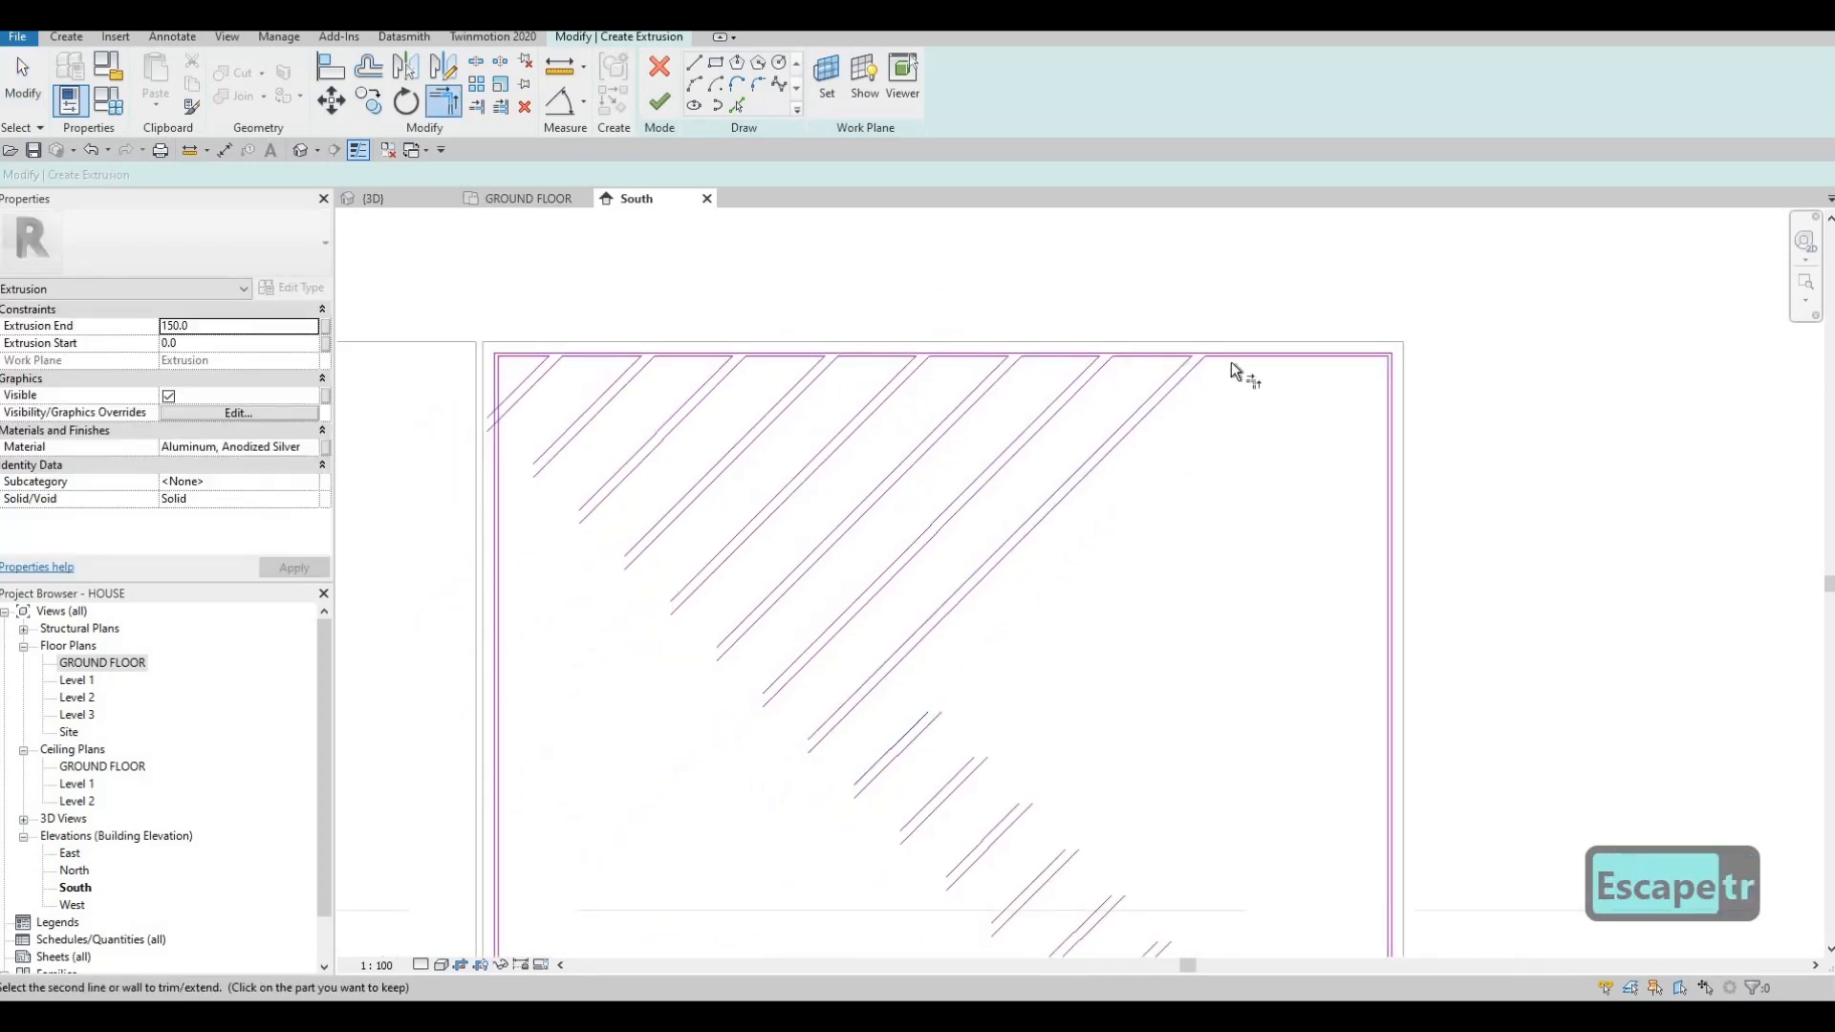
left_click(927, 727)
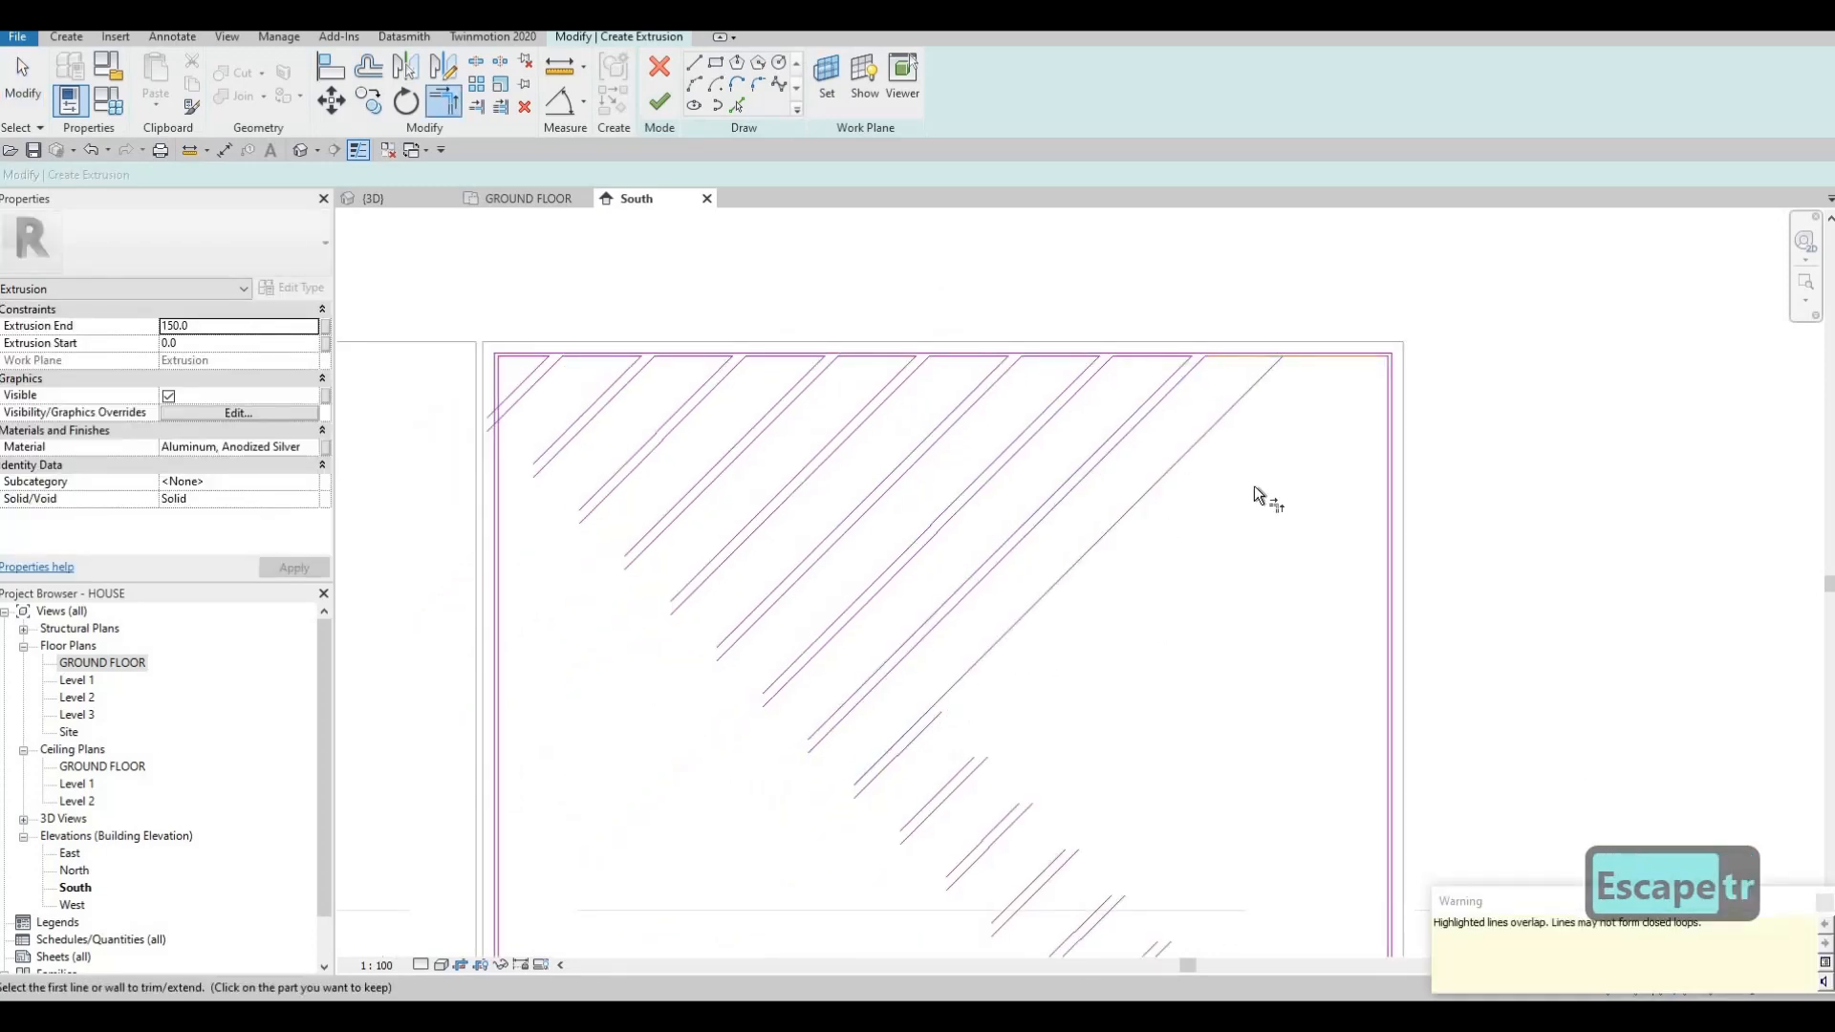
left_click(1304, 357)
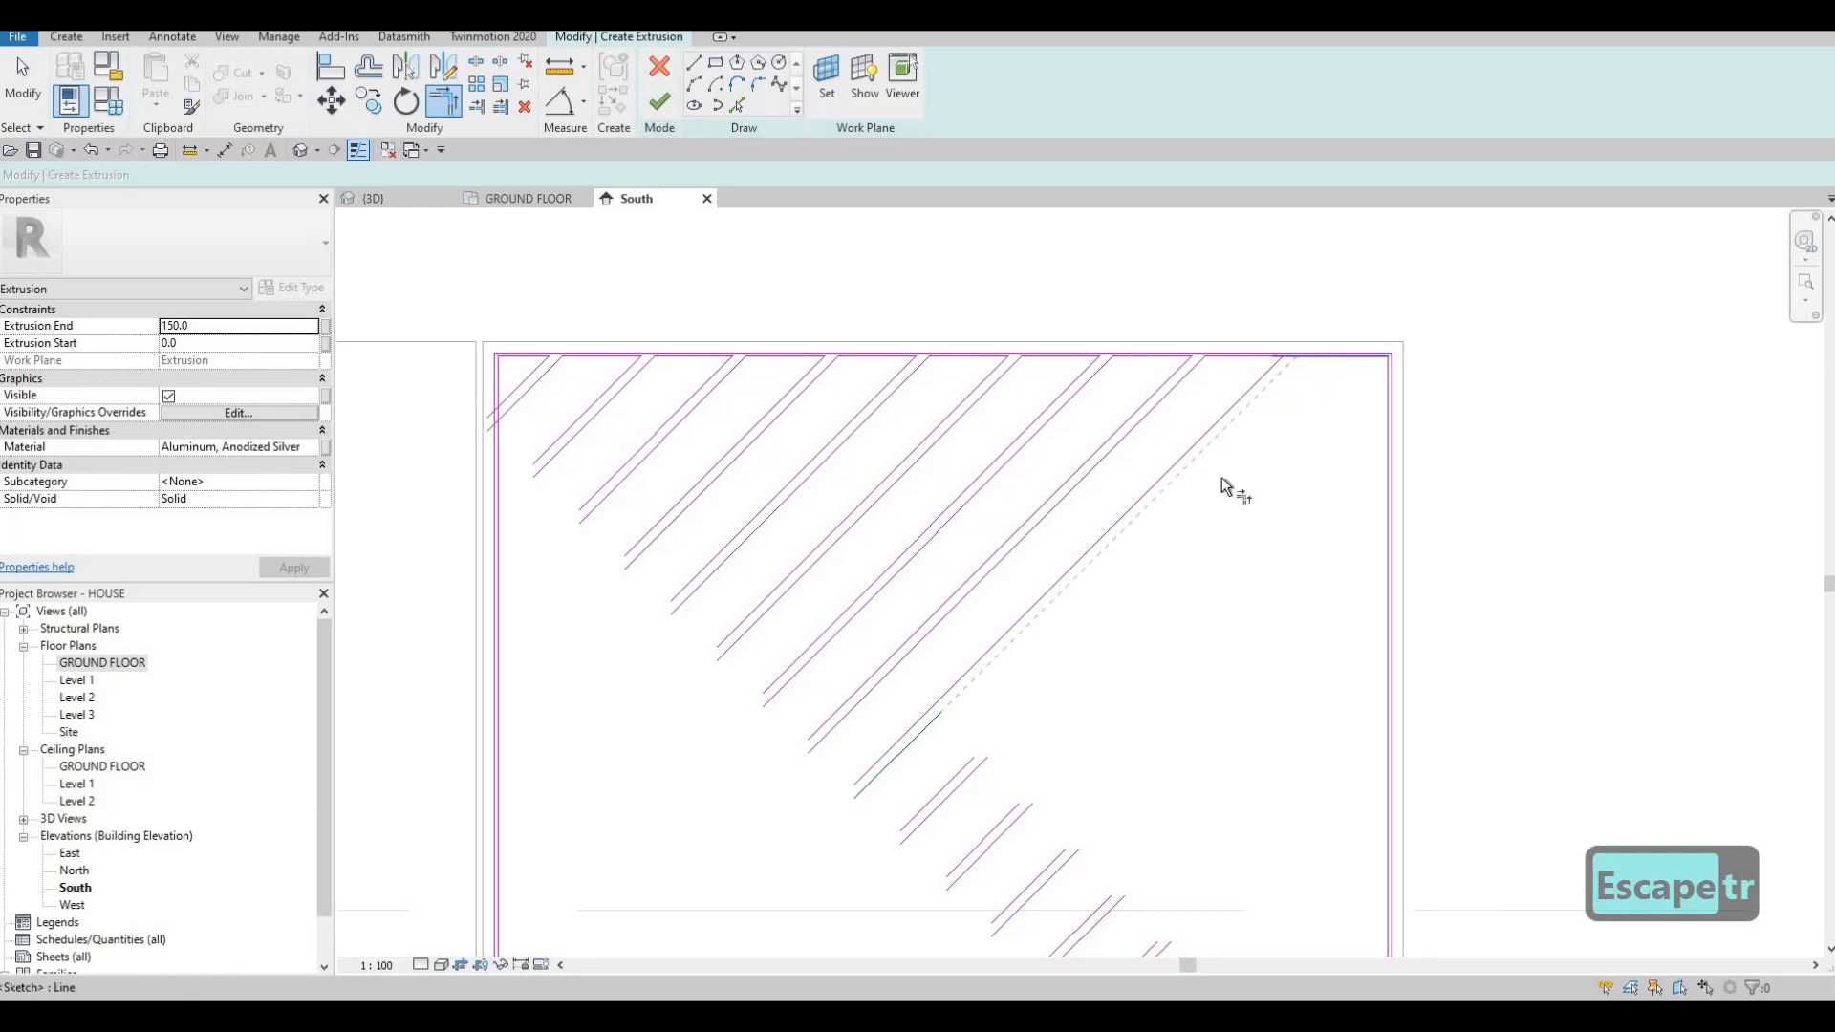
Extend the tenth diagonal pair's upper line to the last top-edge segment and its lower line to the inner rectangle's right edge.
left_click(961, 773)
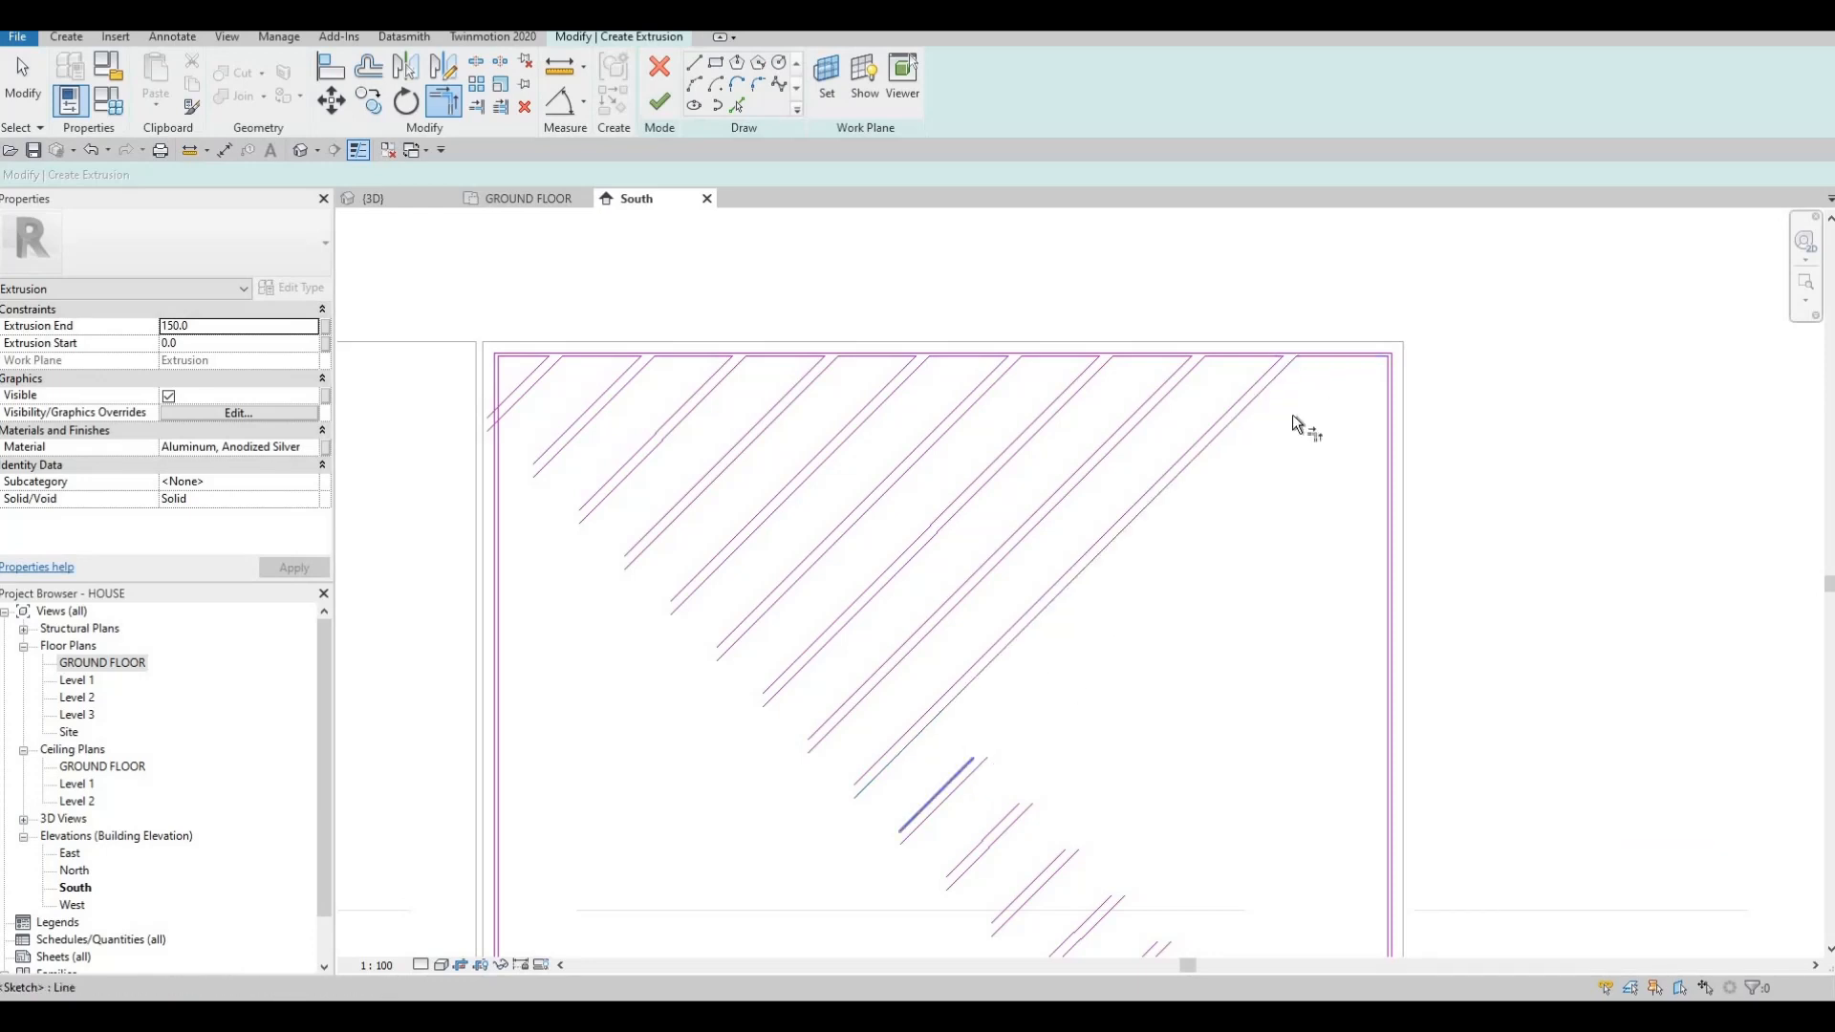
left_click(1333, 357)
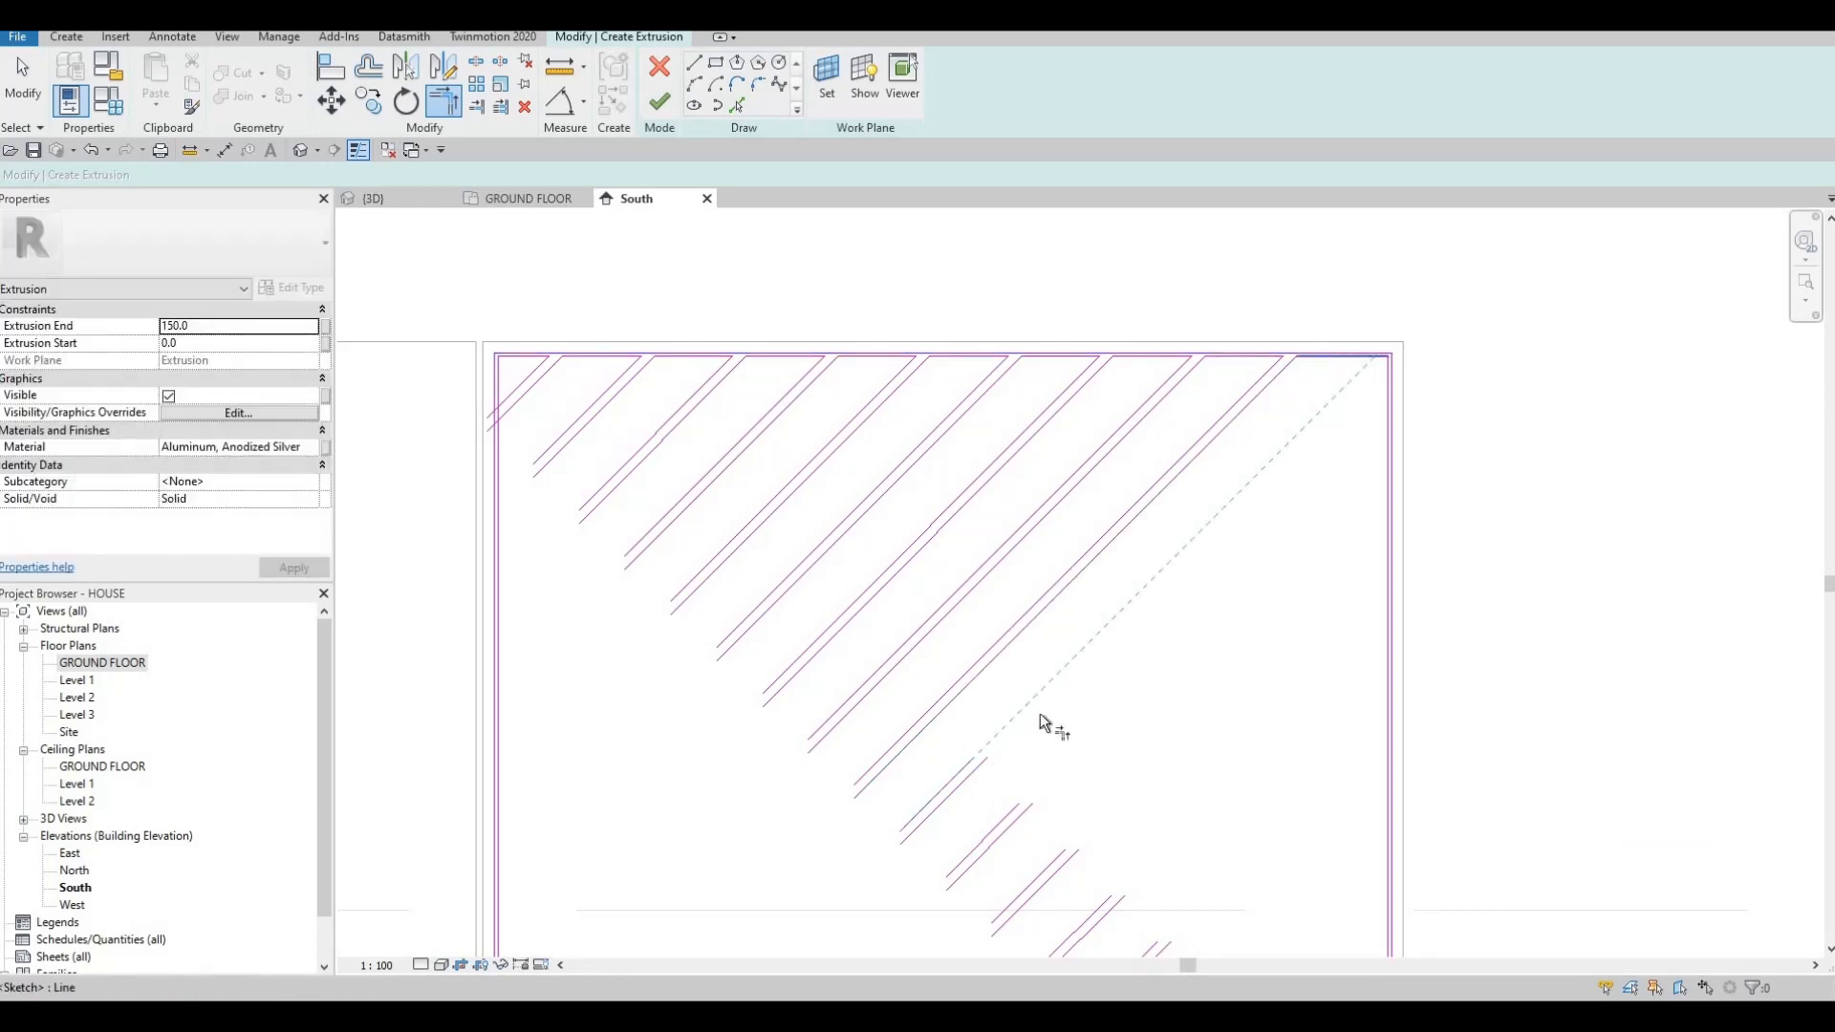
left_click(970, 774)
left_click(1384, 400)
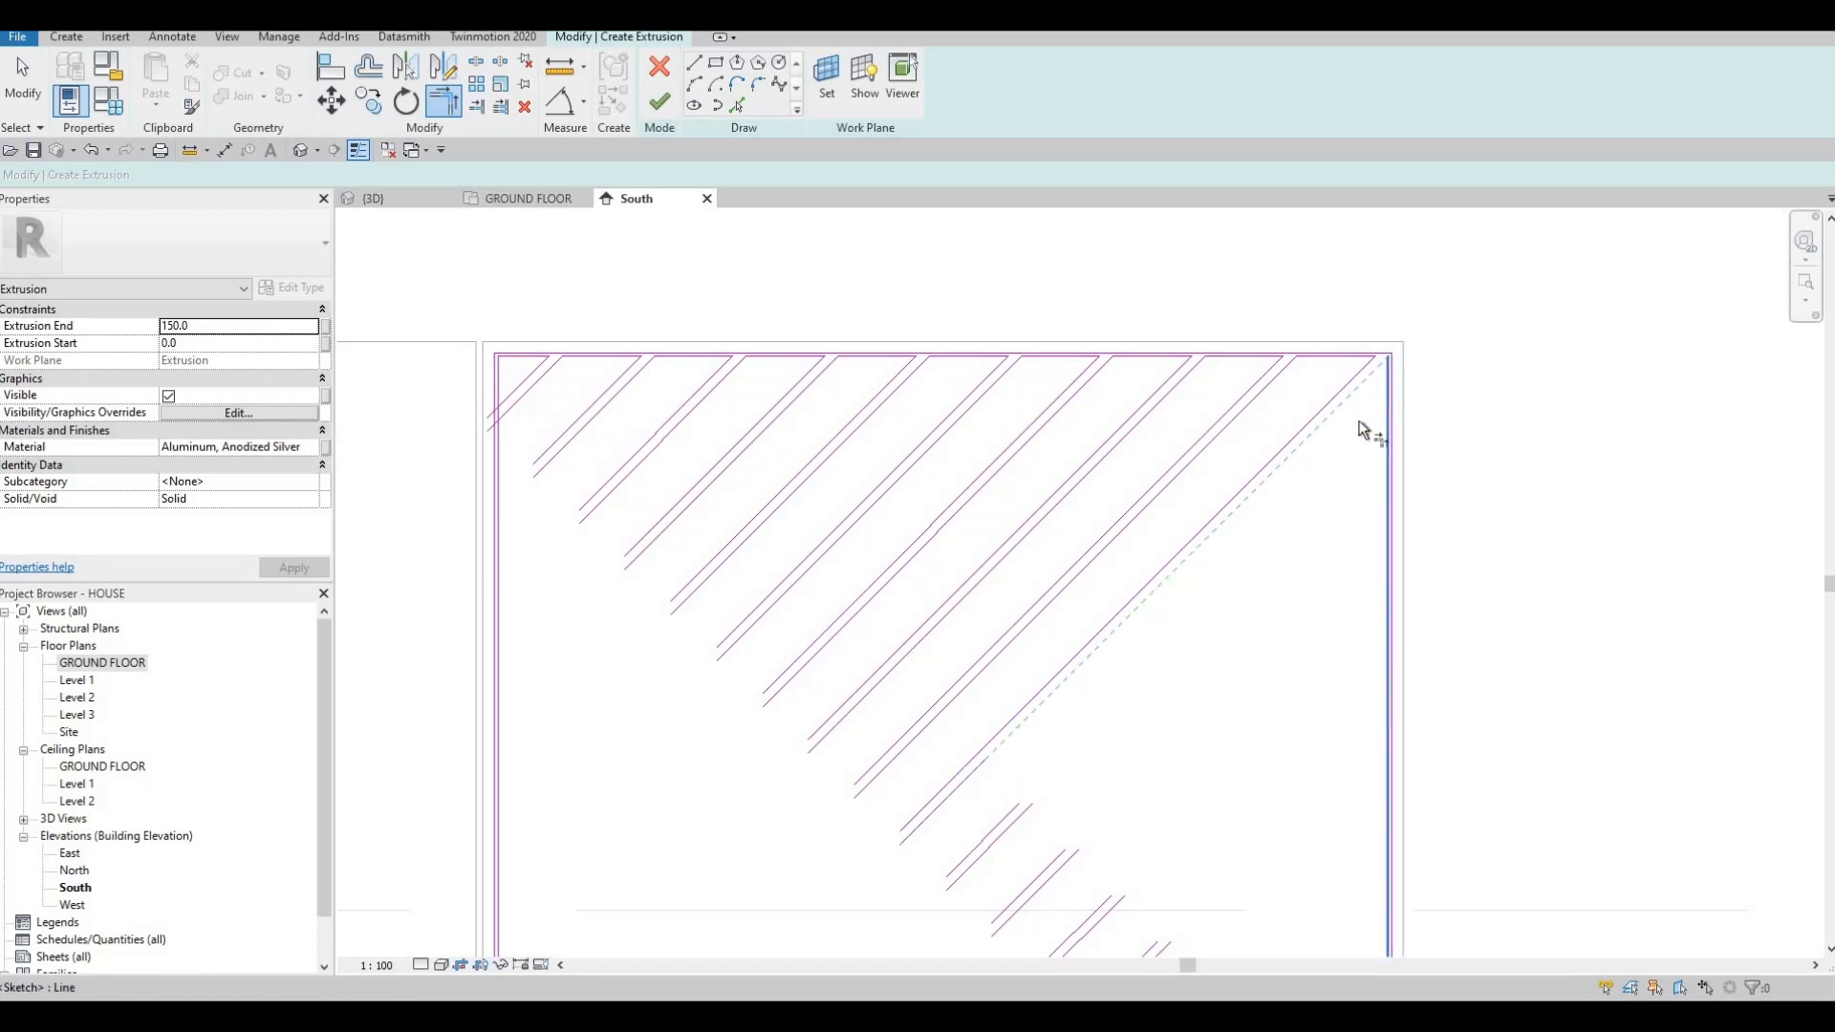
scroll(1238, 433, "down", 2)
middle_click_drag(1287, 395, 1205, 366)
scroll(1164, 516, "up", 3)
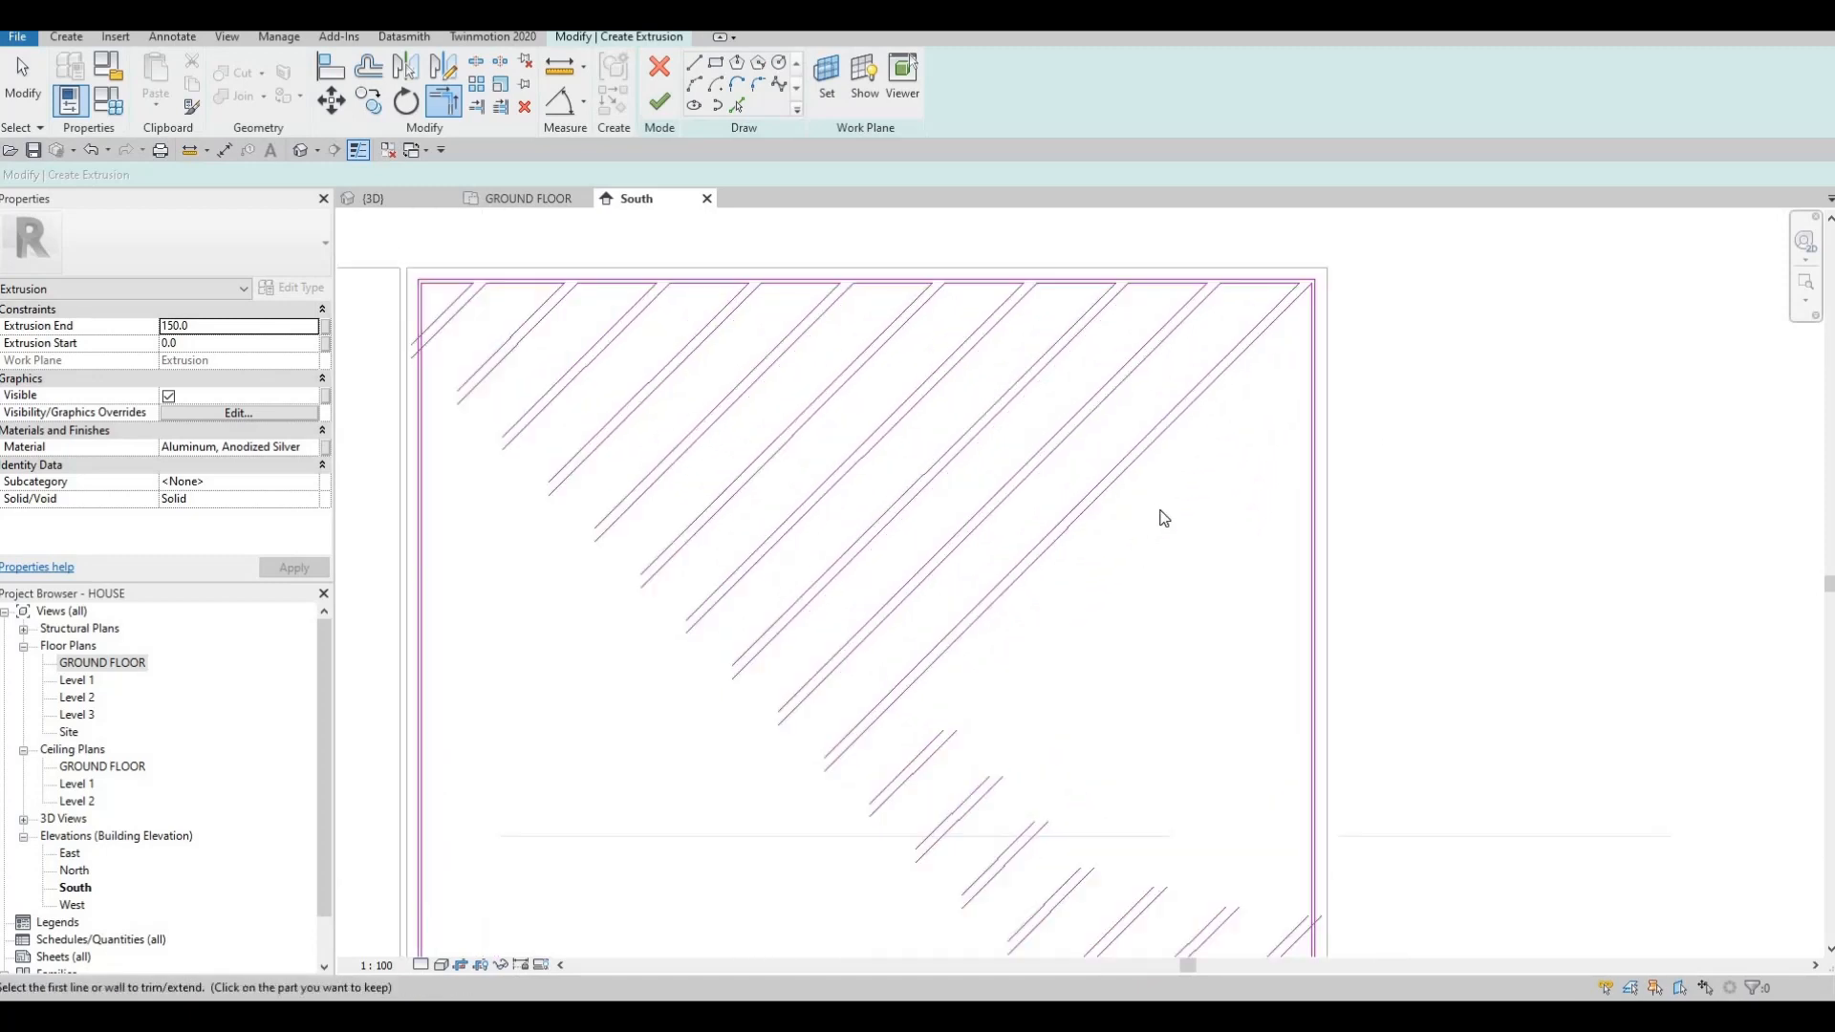
key("Escape")
key("Escape")
key("Escape")
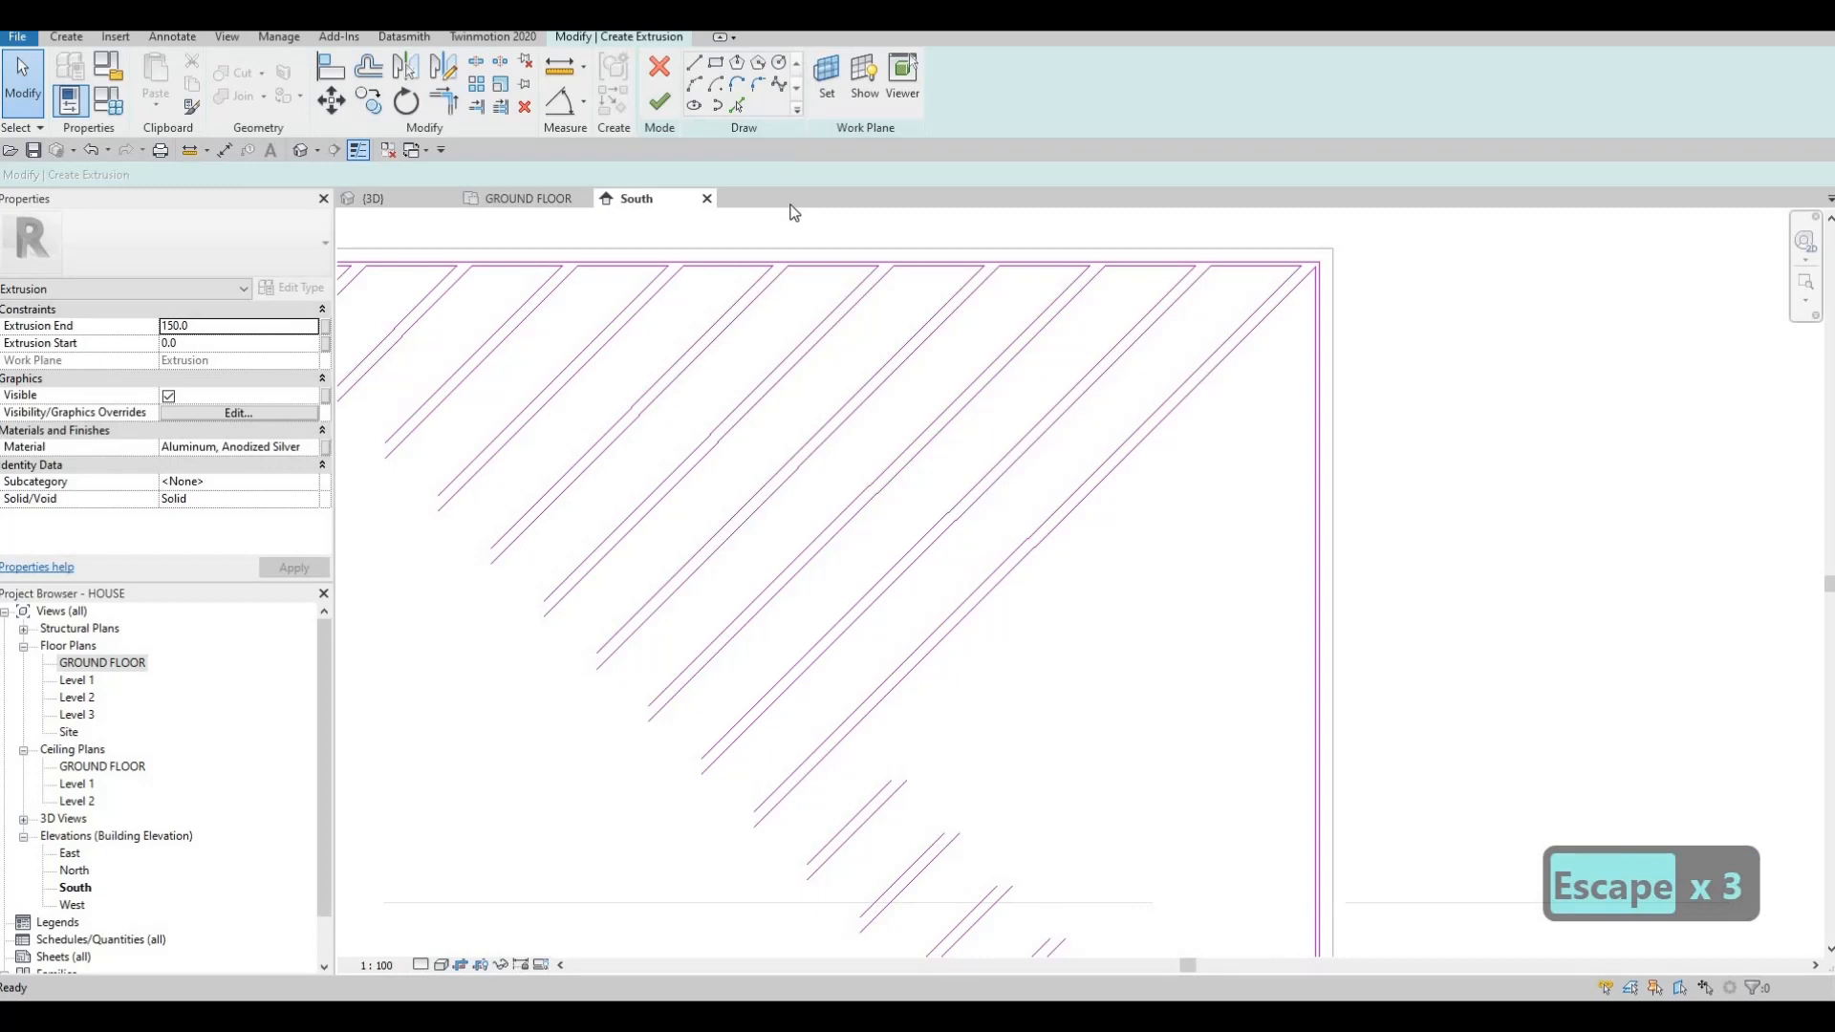
Split the upper part of the inner rectangle's right edge about 1919 mm and 1279 mm above its lower end.
key("s")
key("l")
scroll(918, 520, "down", 2)
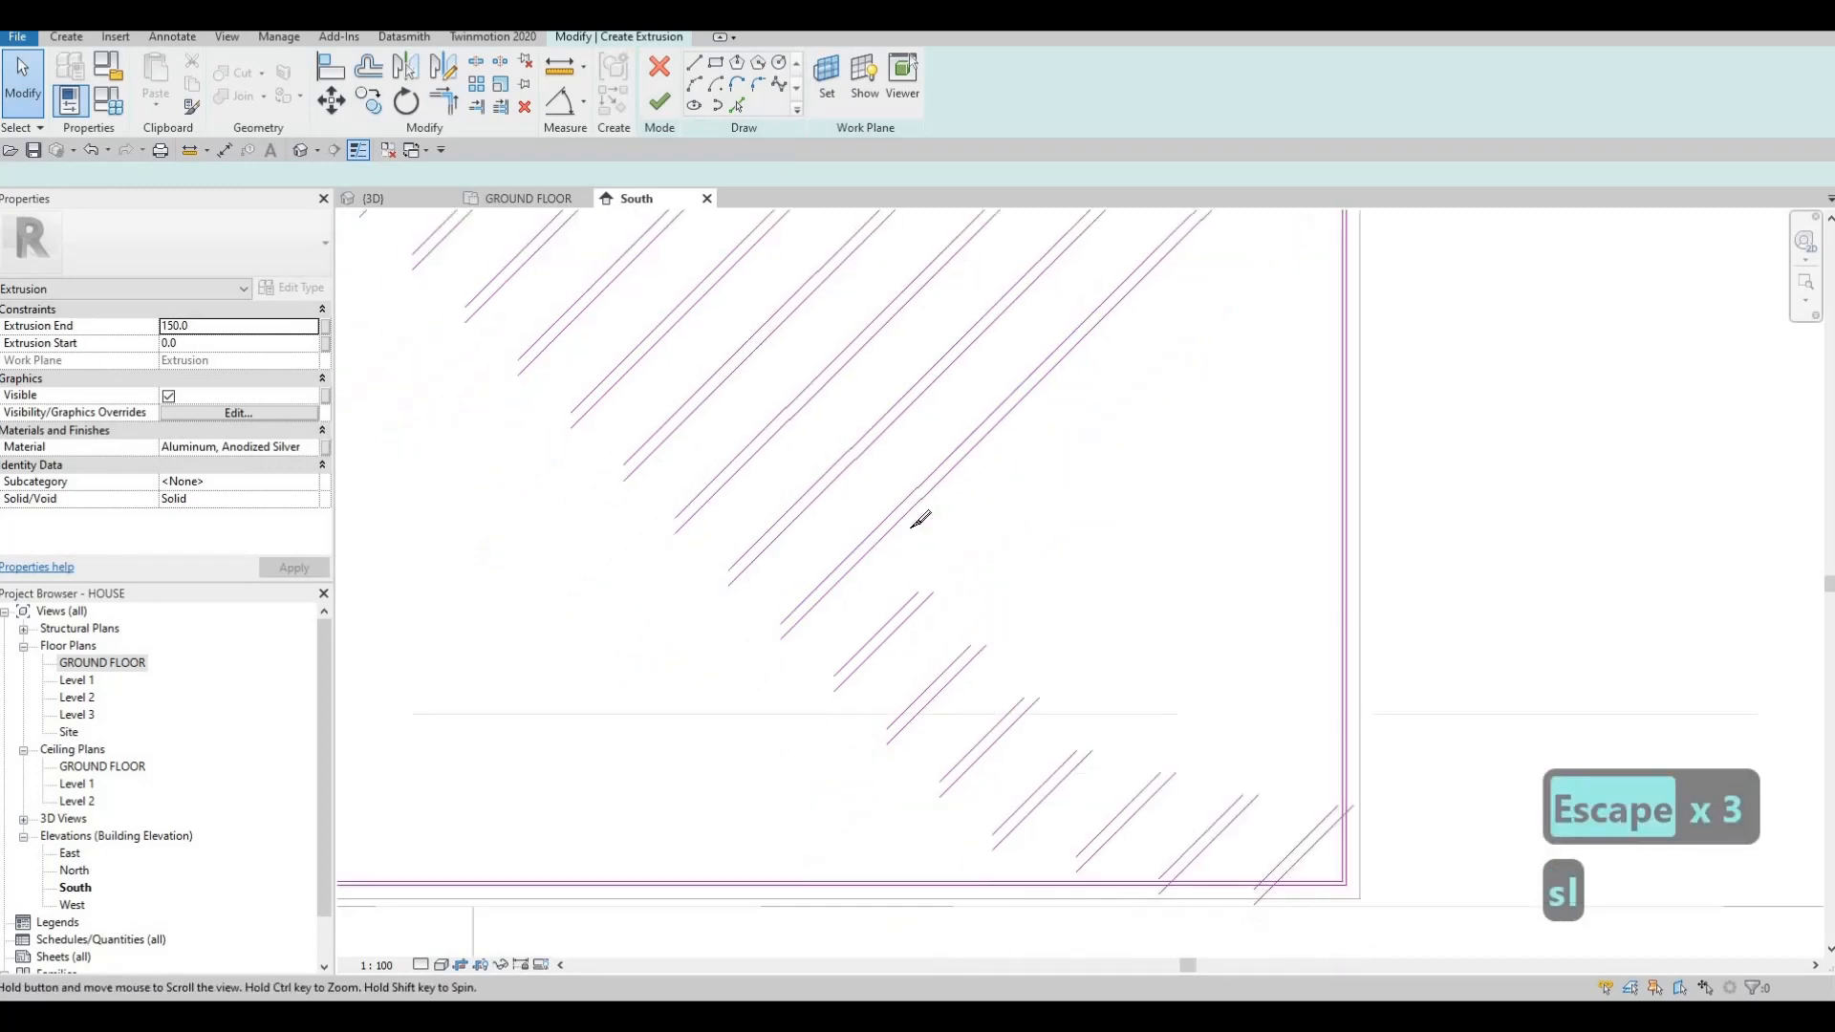
left_click(998, 594)
left_click(1031, 632)
left_click(1100, 654)
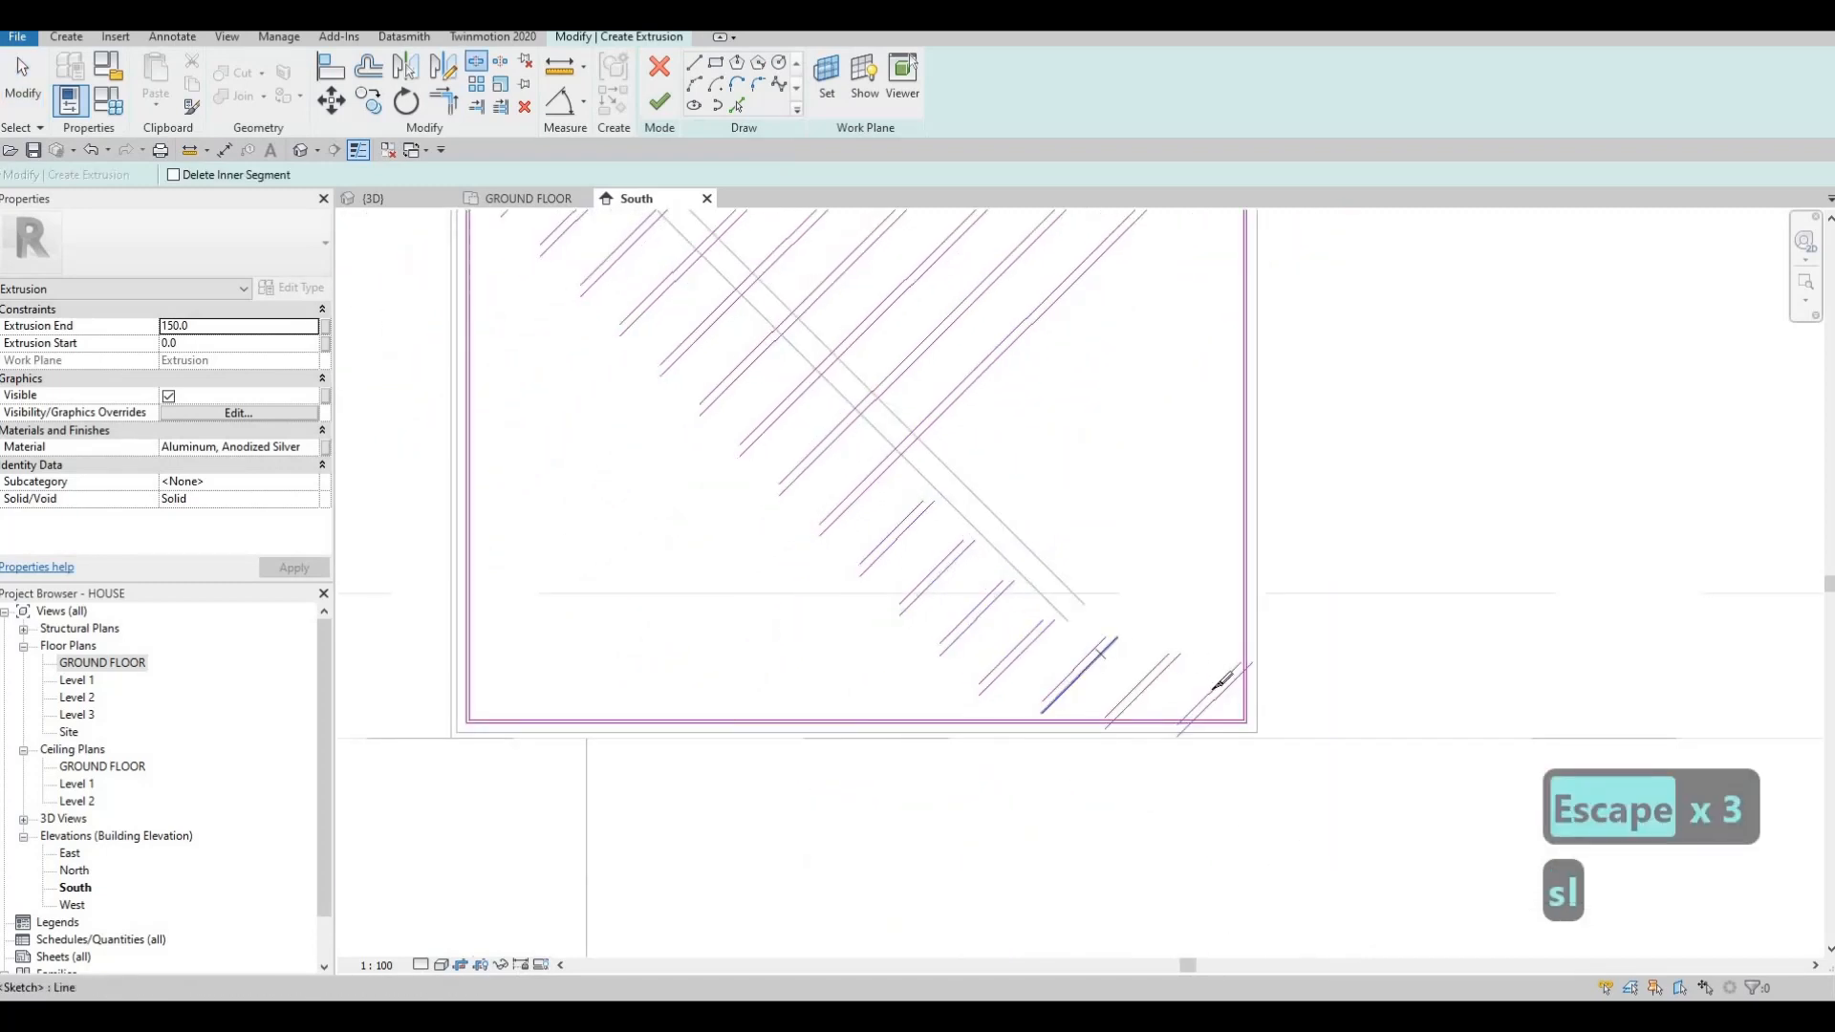
middle_click_drag(1247, 497, 1160, 672)
scroll(1187, 348, "up", 2)
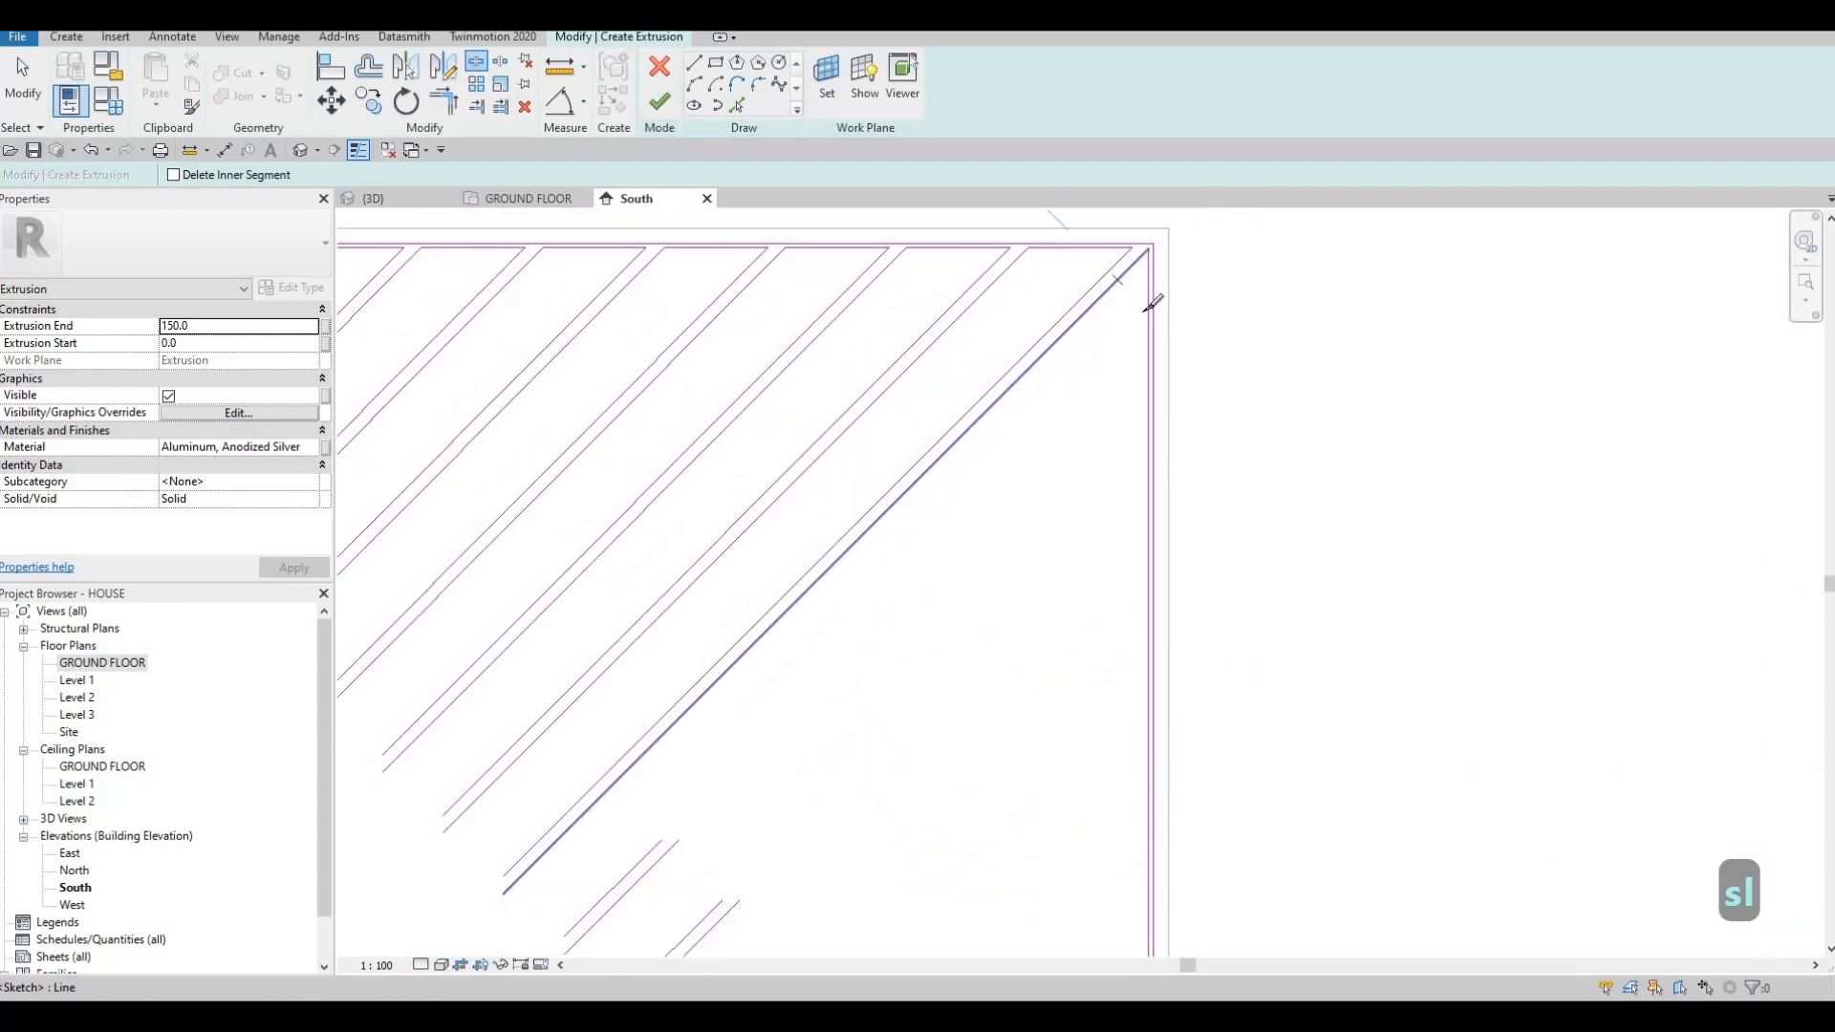
left_click(1149, 328)
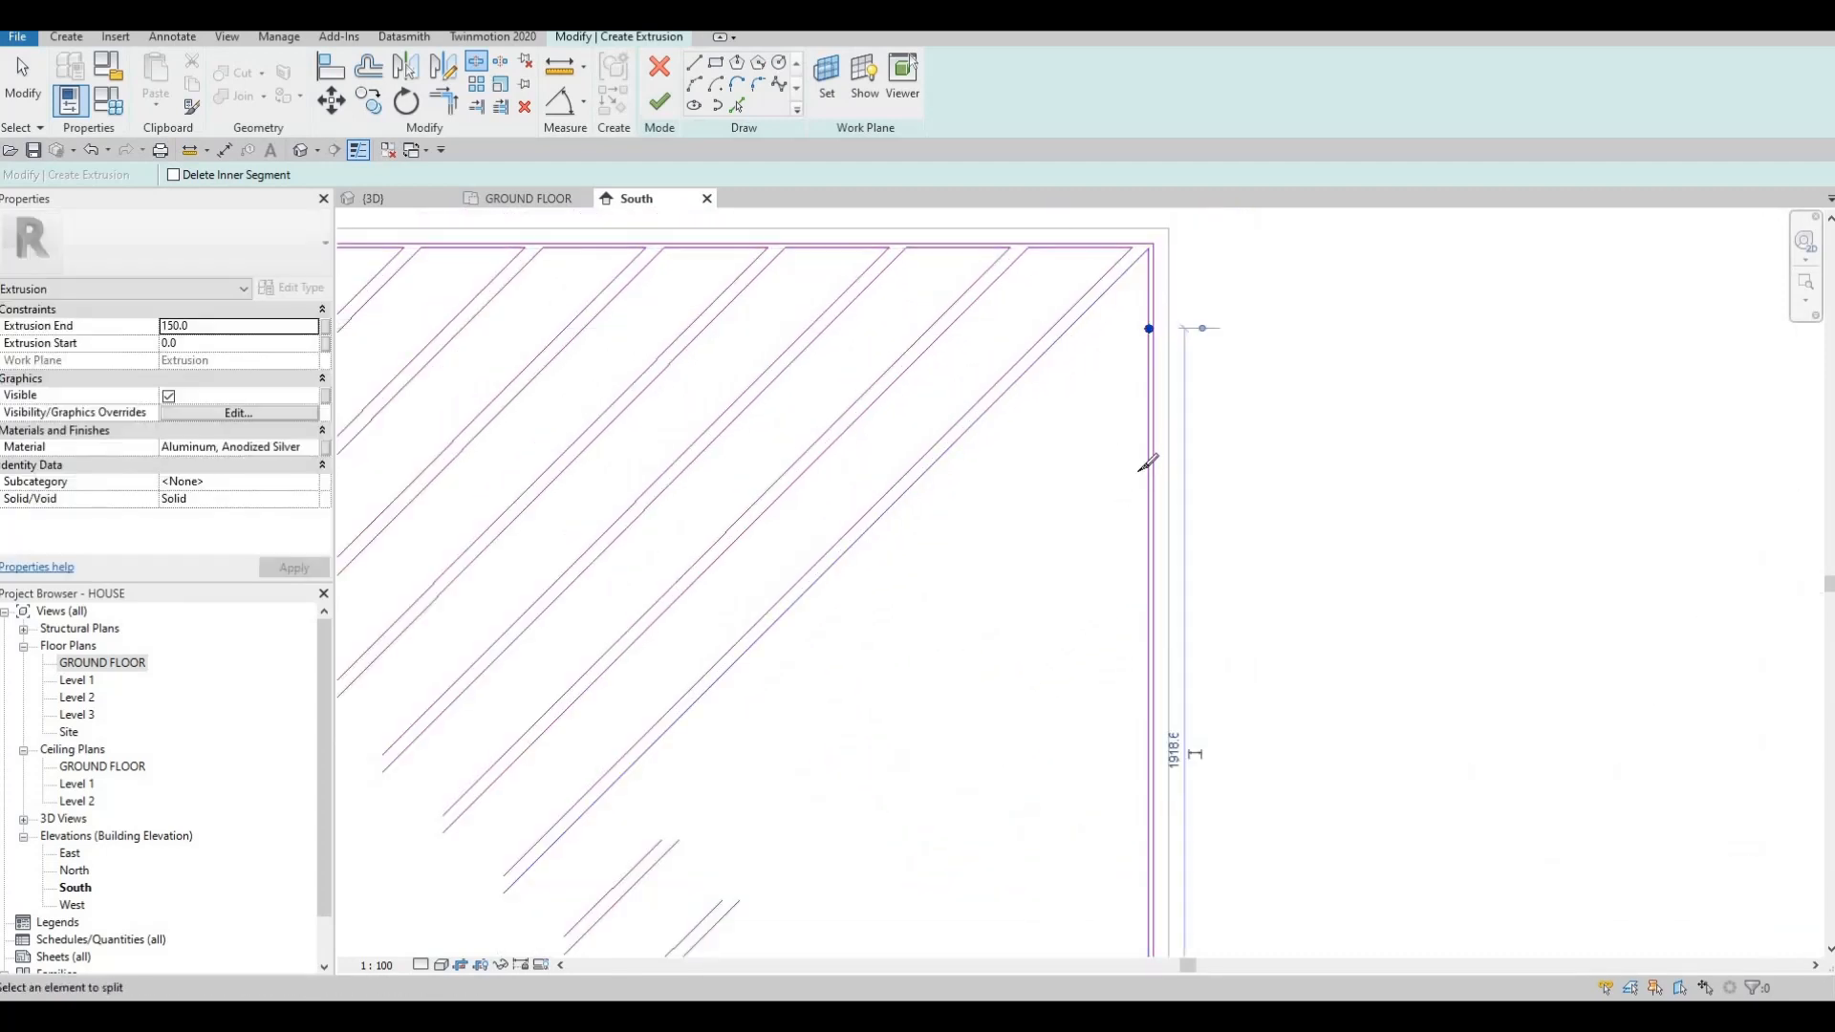
left_click(1149, 611)
Split the lower part of the right edge at further points, including about 979 mm and 479 mm above its lower end.
middle_click_drag(1151, 746, 1164, 507)
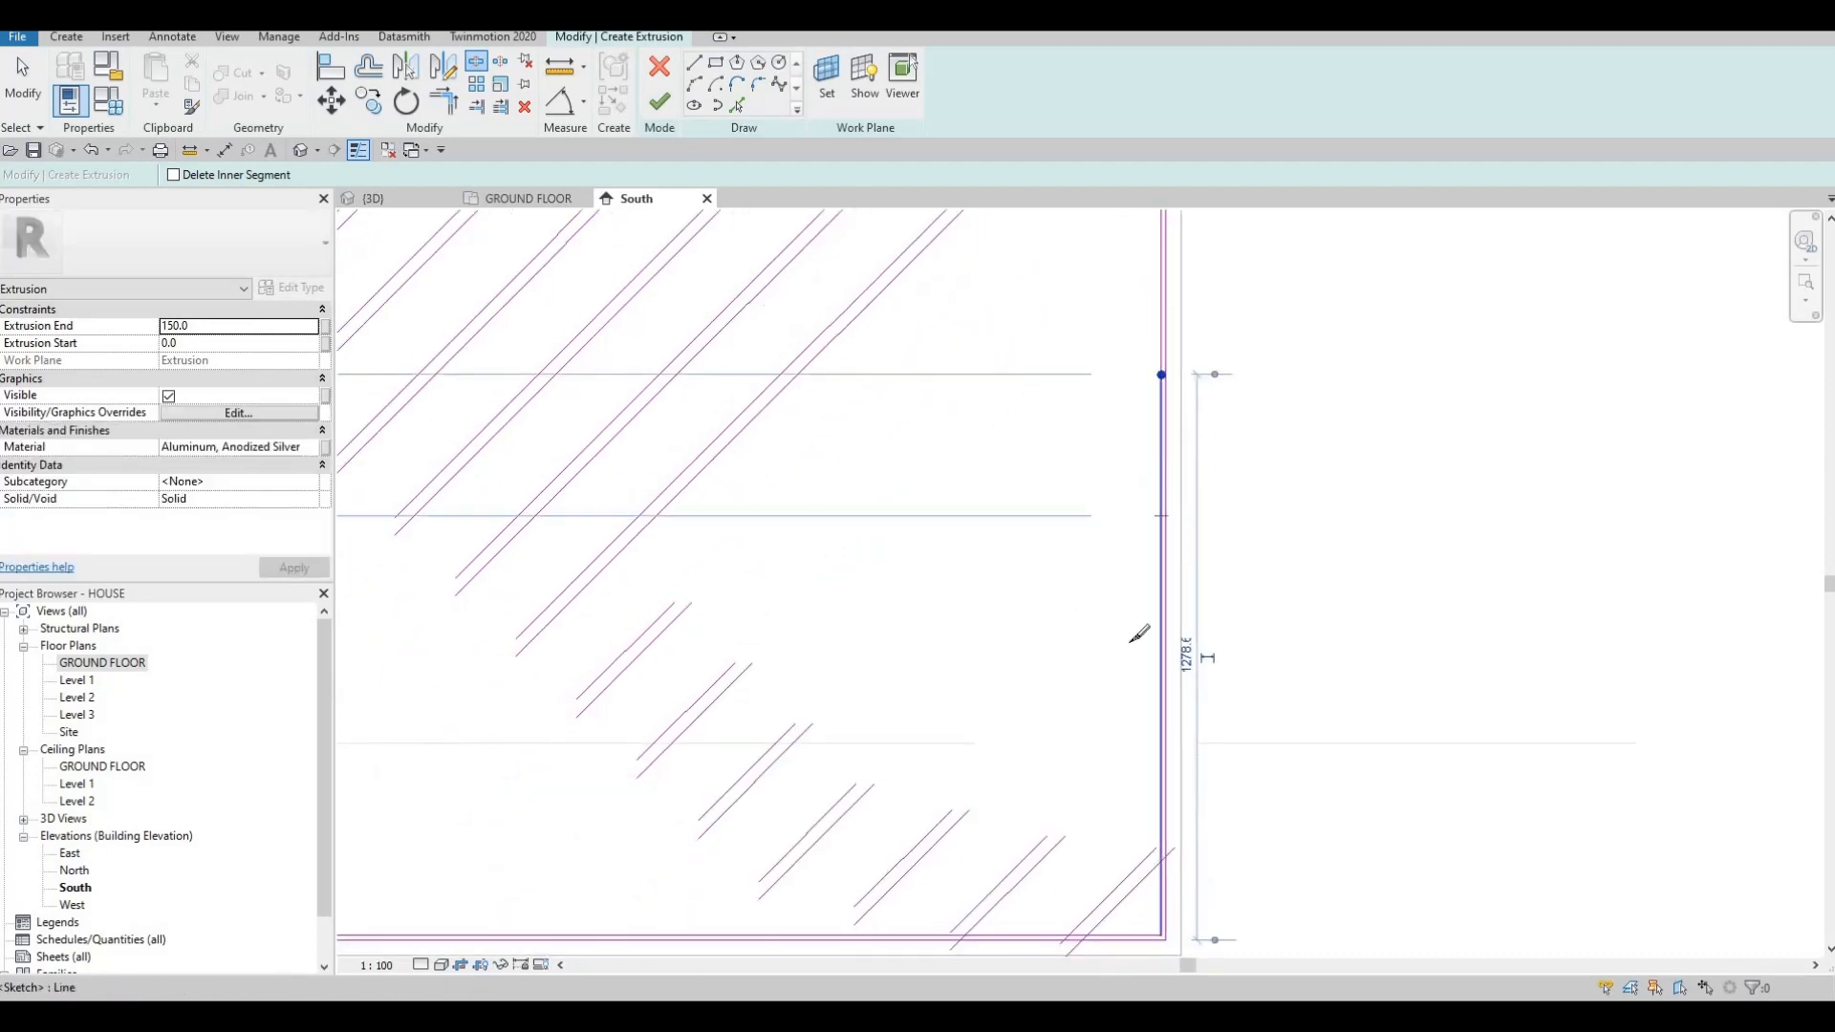
left_click(1158, 607)
left_click(1159, 606)
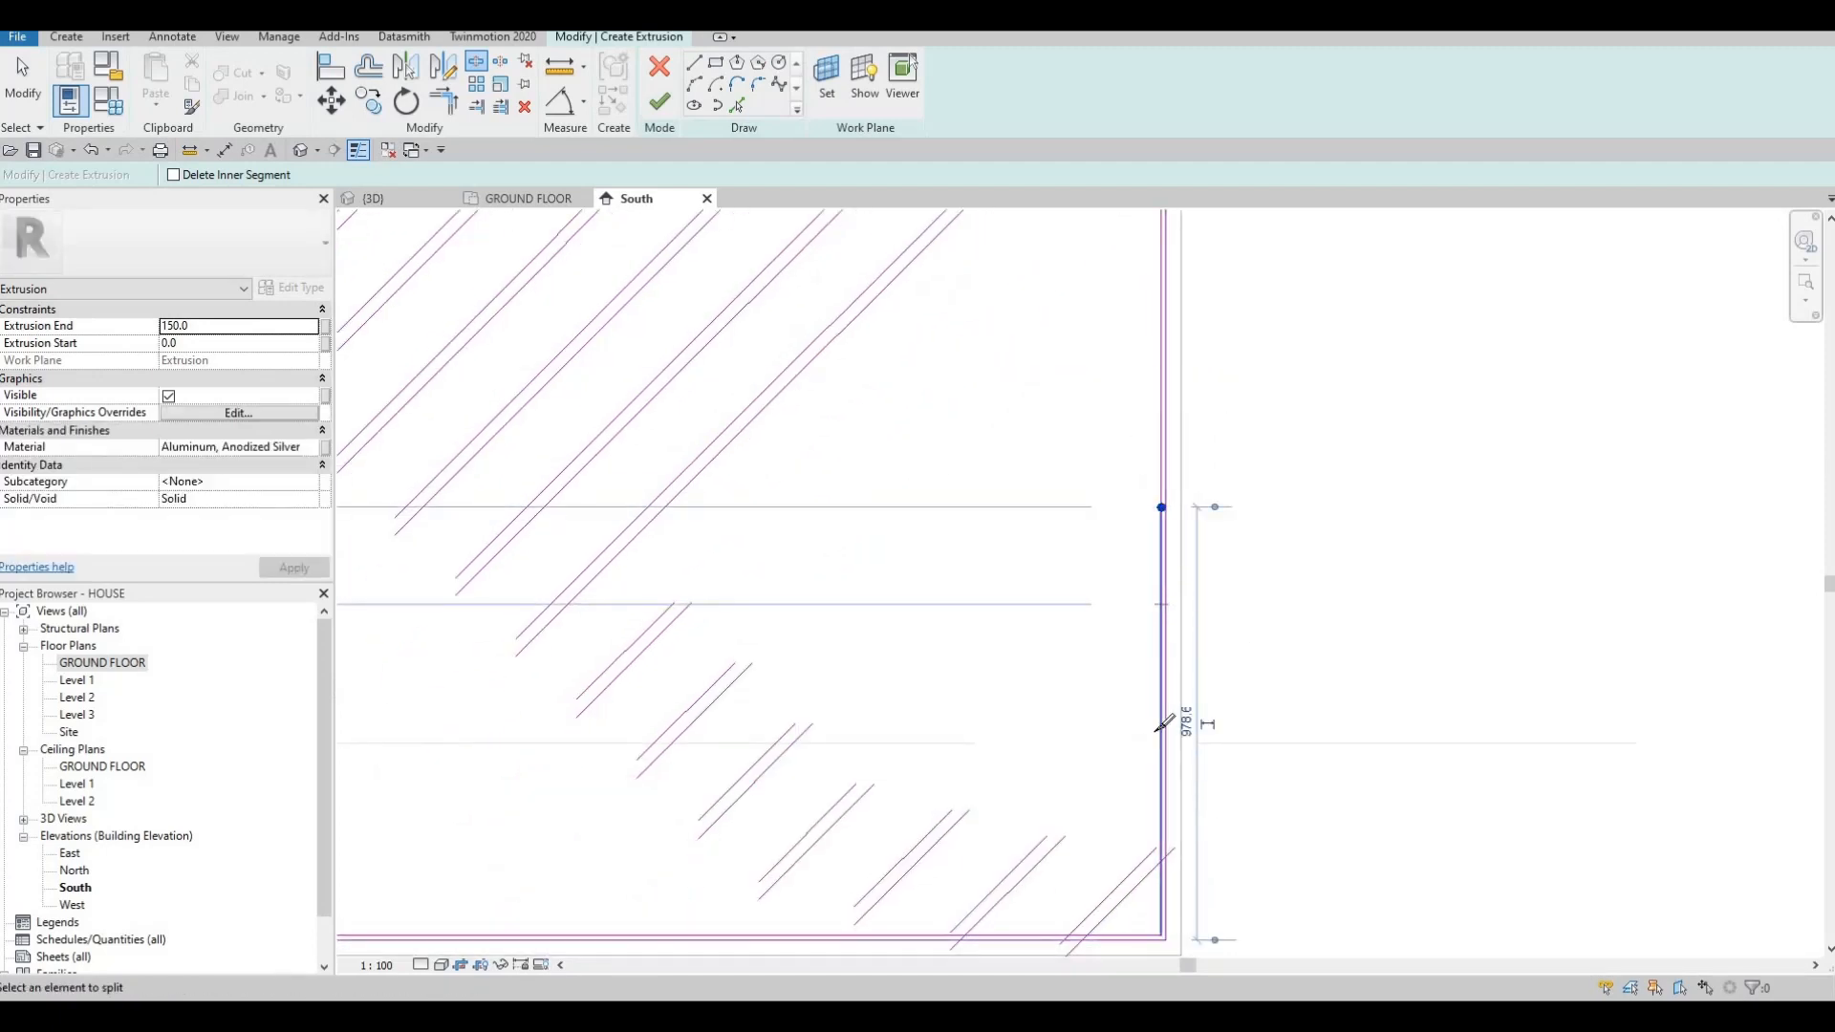
left_click(1162, 729)
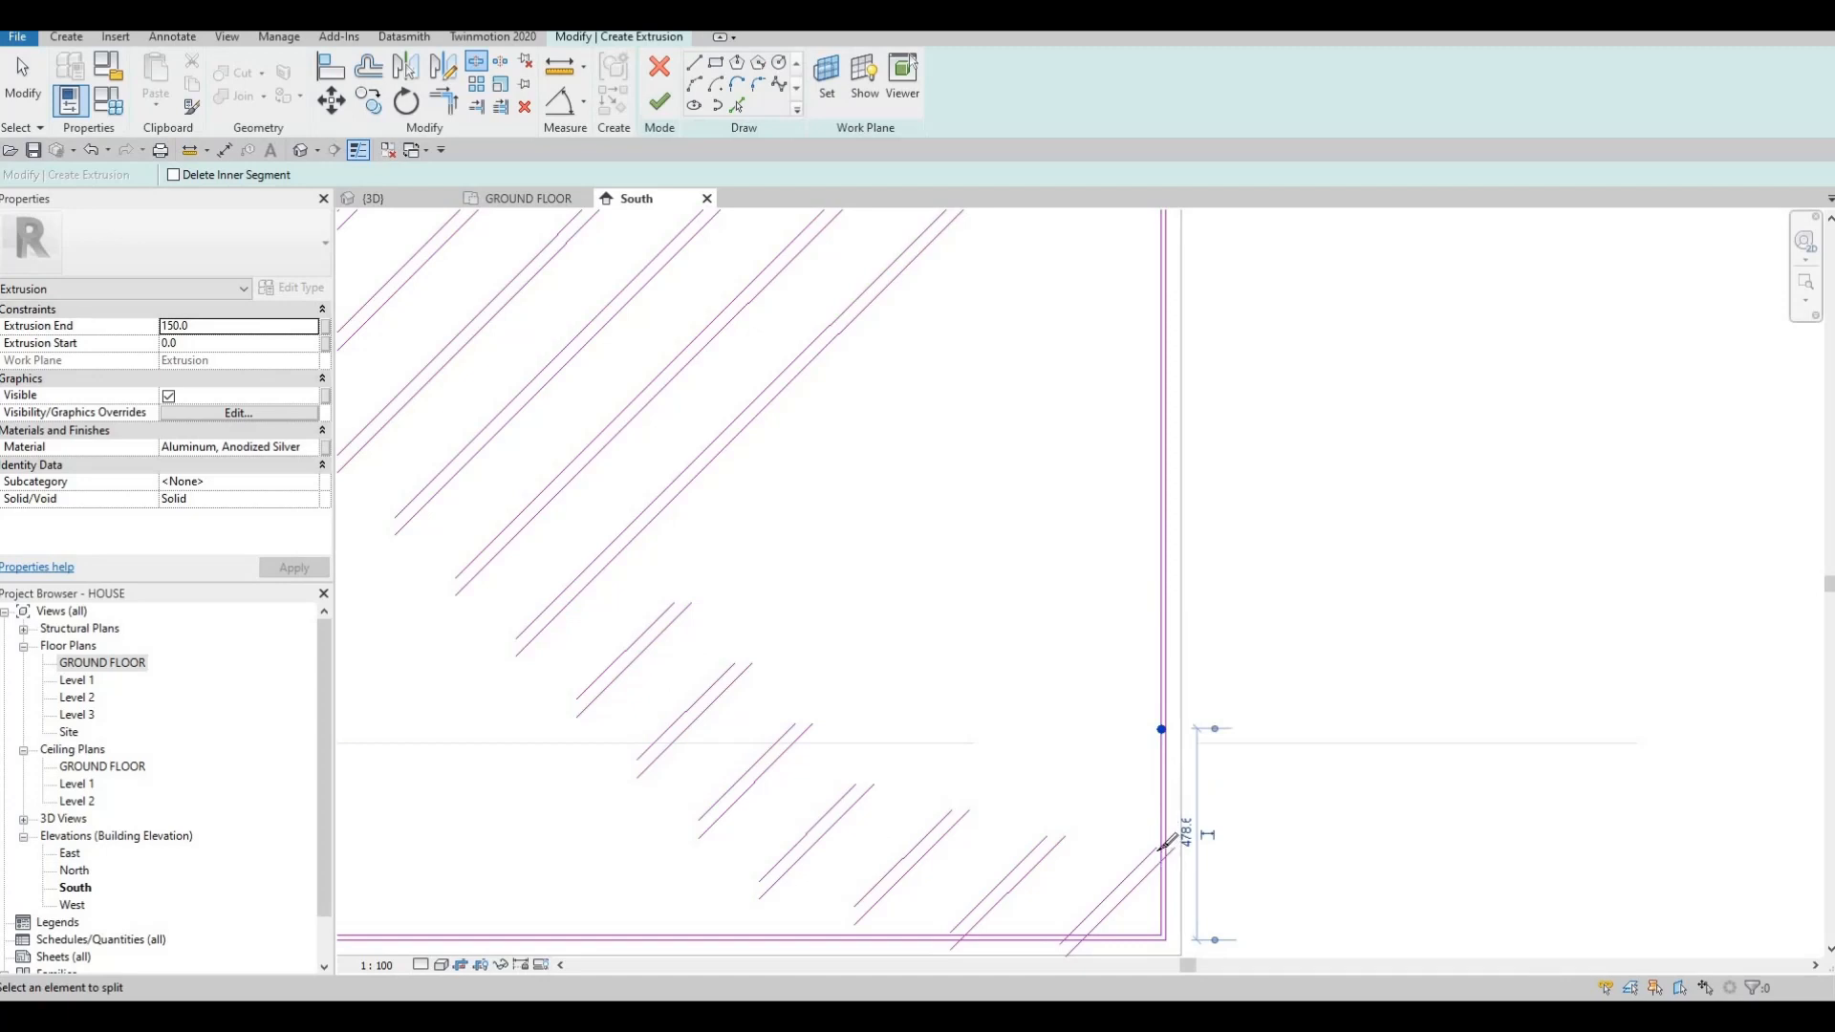
scroll(1176, 841, "up", 3)
key("Escape")
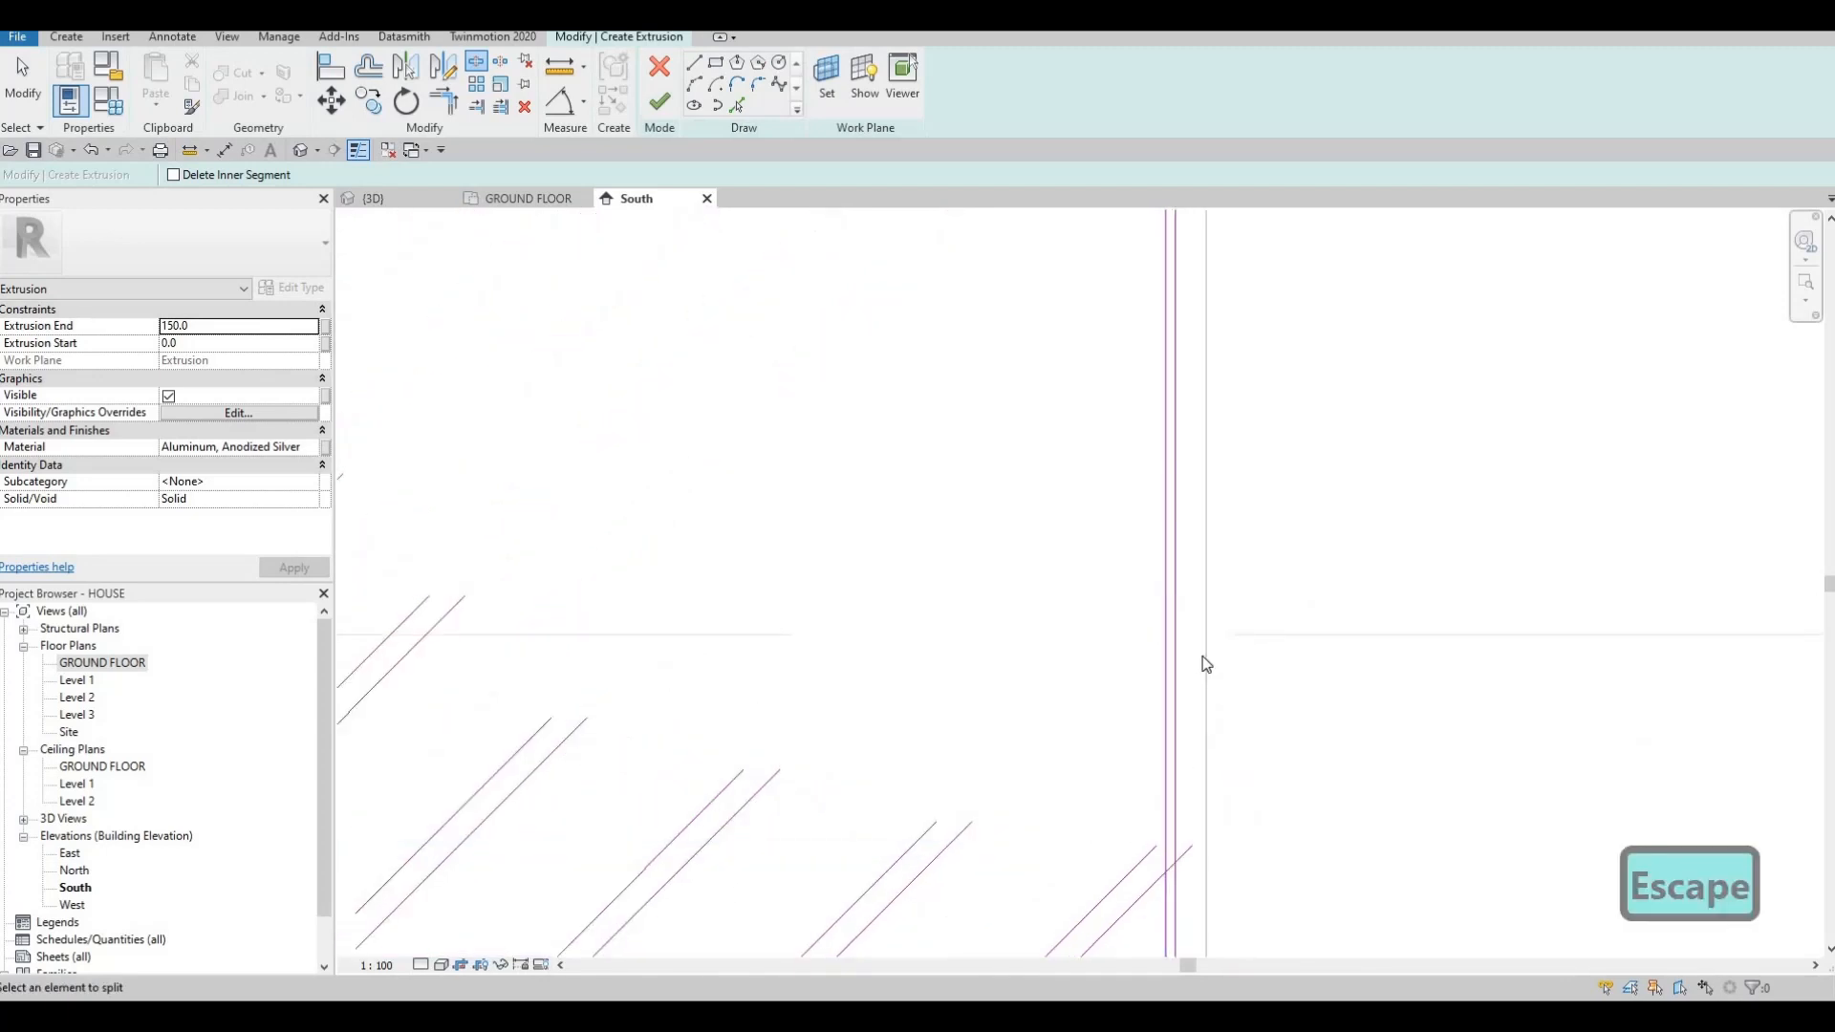
Trim the lowest diagonal pair's lower and upper lines to corners with the inner rectangle's right-edge segments below and above them.
middle_click_drag(1203, 657, 1272, 466)
key("Escape")
key("Escape")
key("t")
key("r")
left_click(1223, 693)
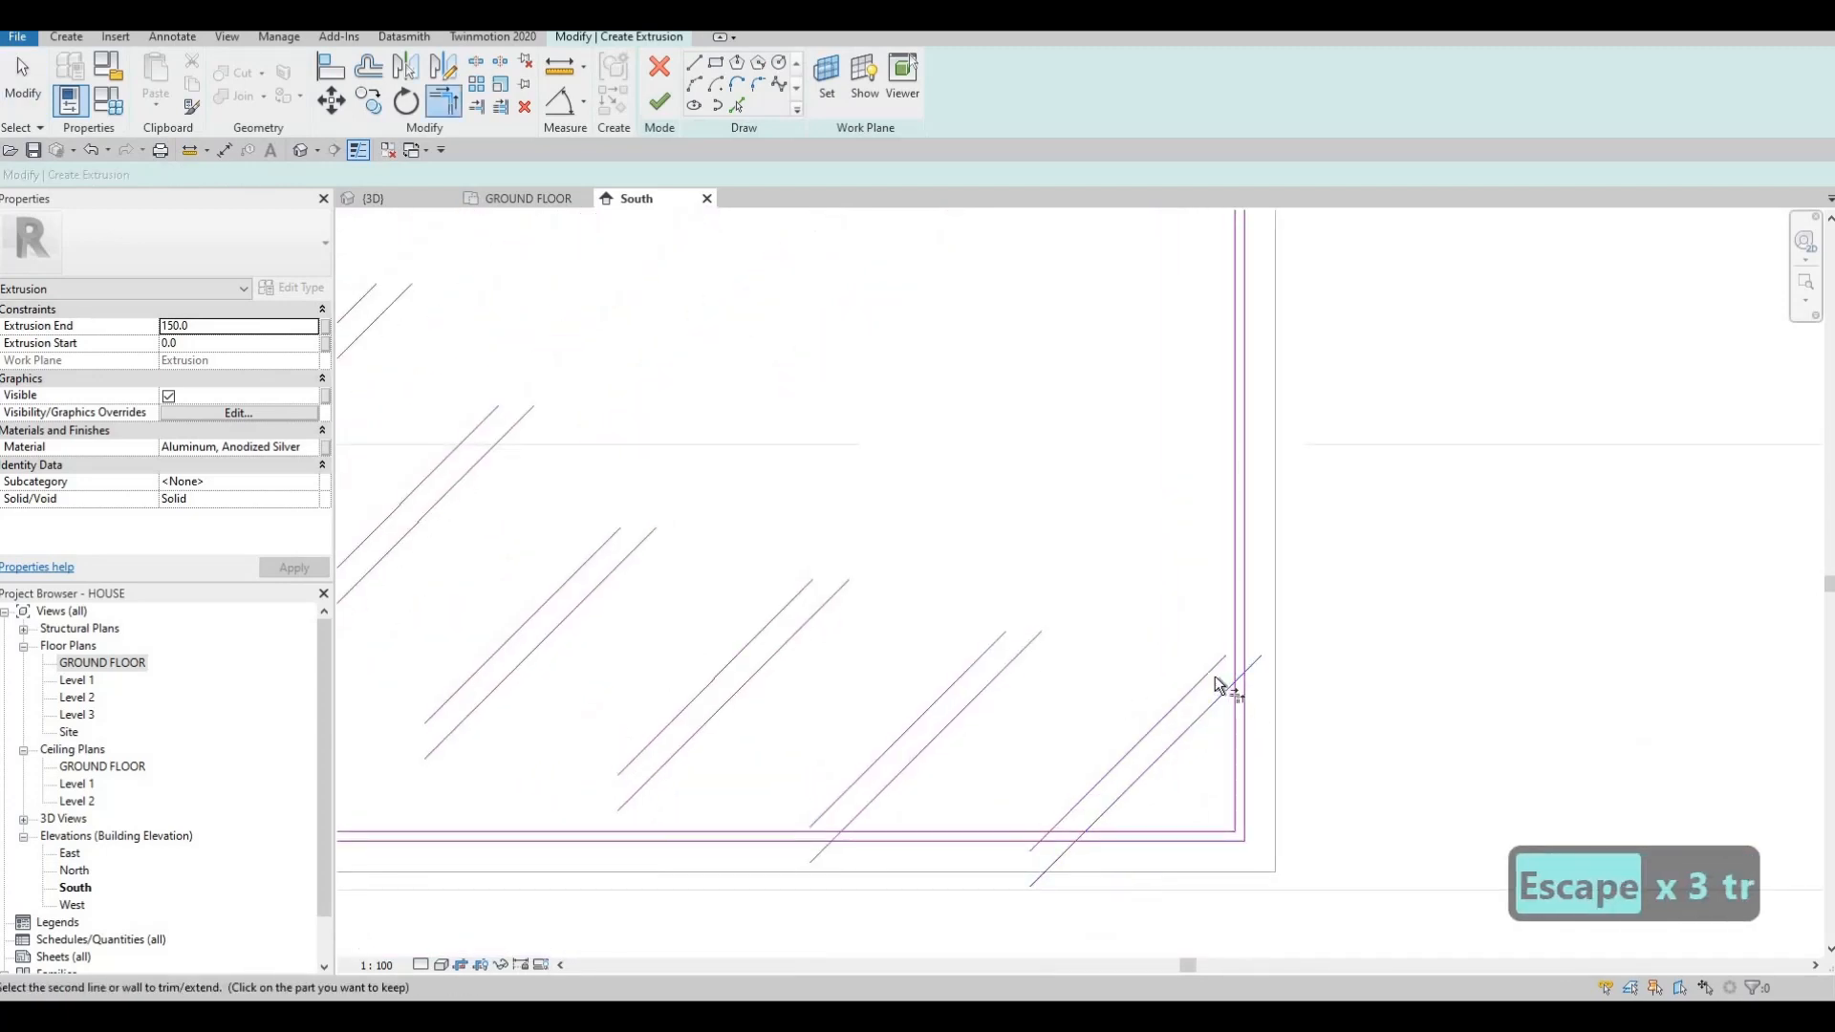
left_click(1235, 703)
left_click(1223, 658)
left_click(1233, 514)
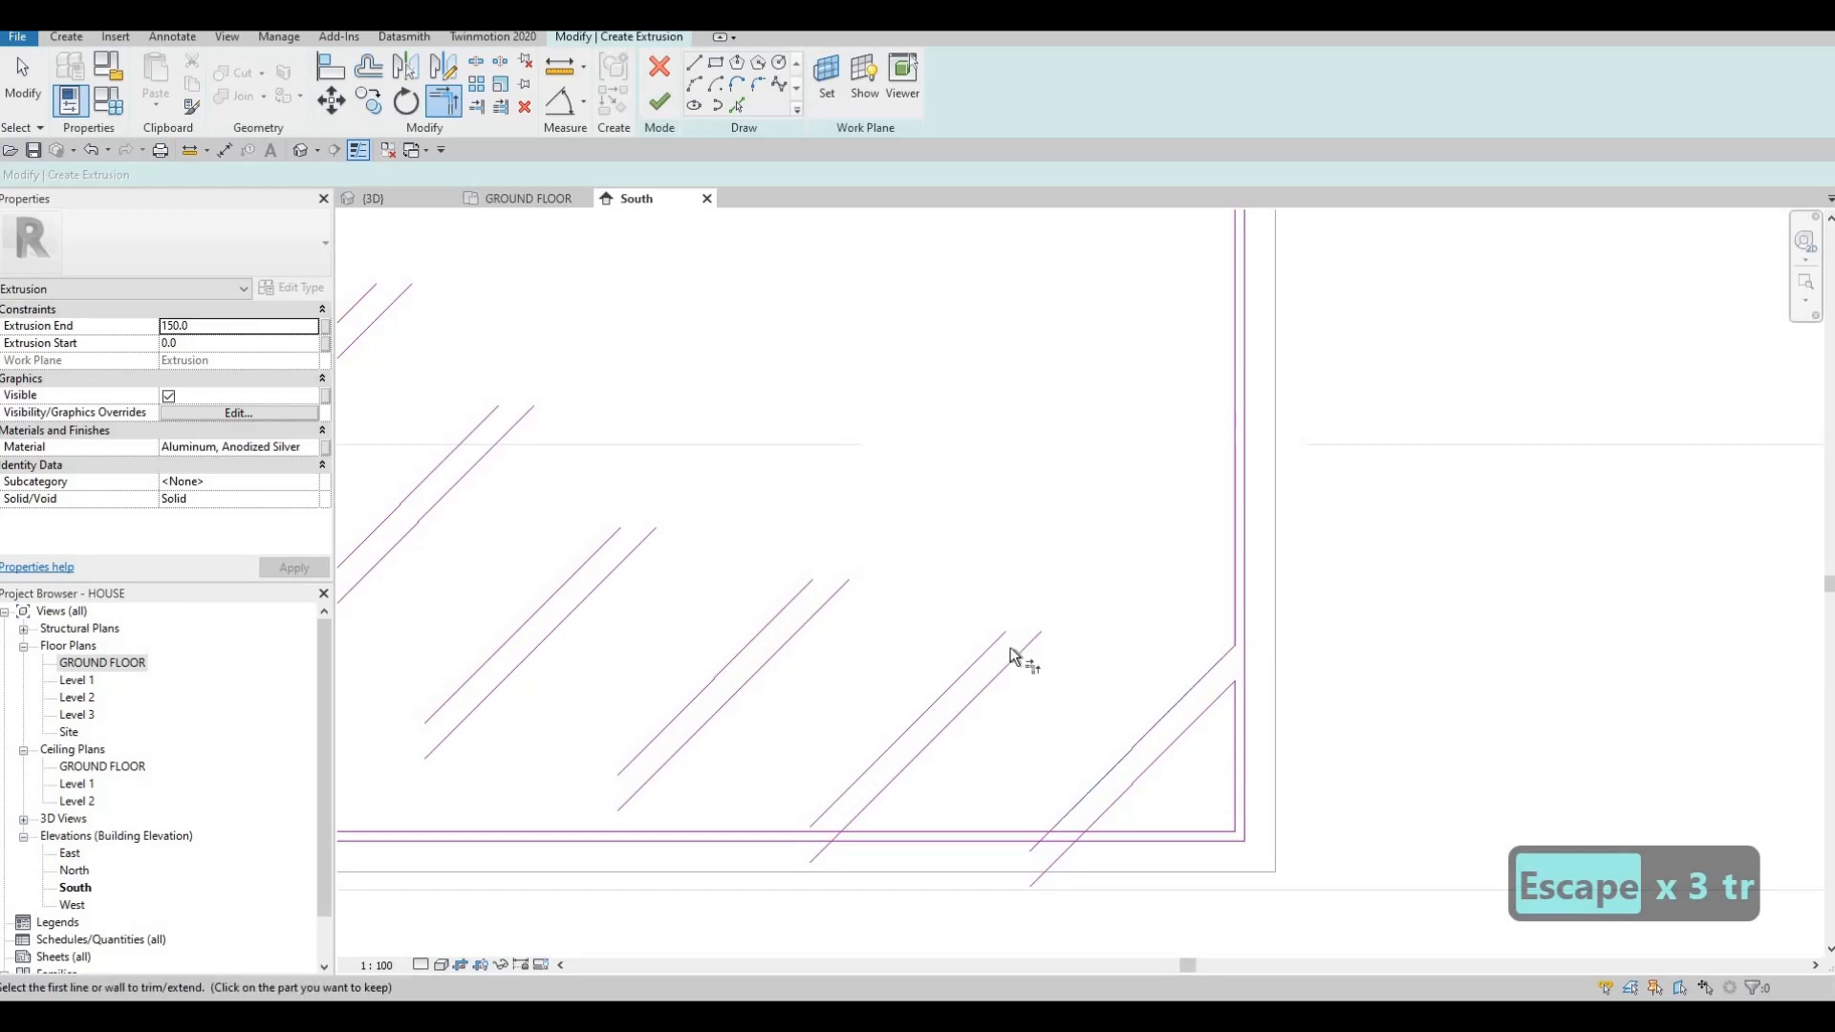
Extend both lines of the second- and third-lowest diagonal pairs to corners with the adjoining segments of the inner rectangle's right edge.
left_click(1021, 652)
left_click(1232, 525)
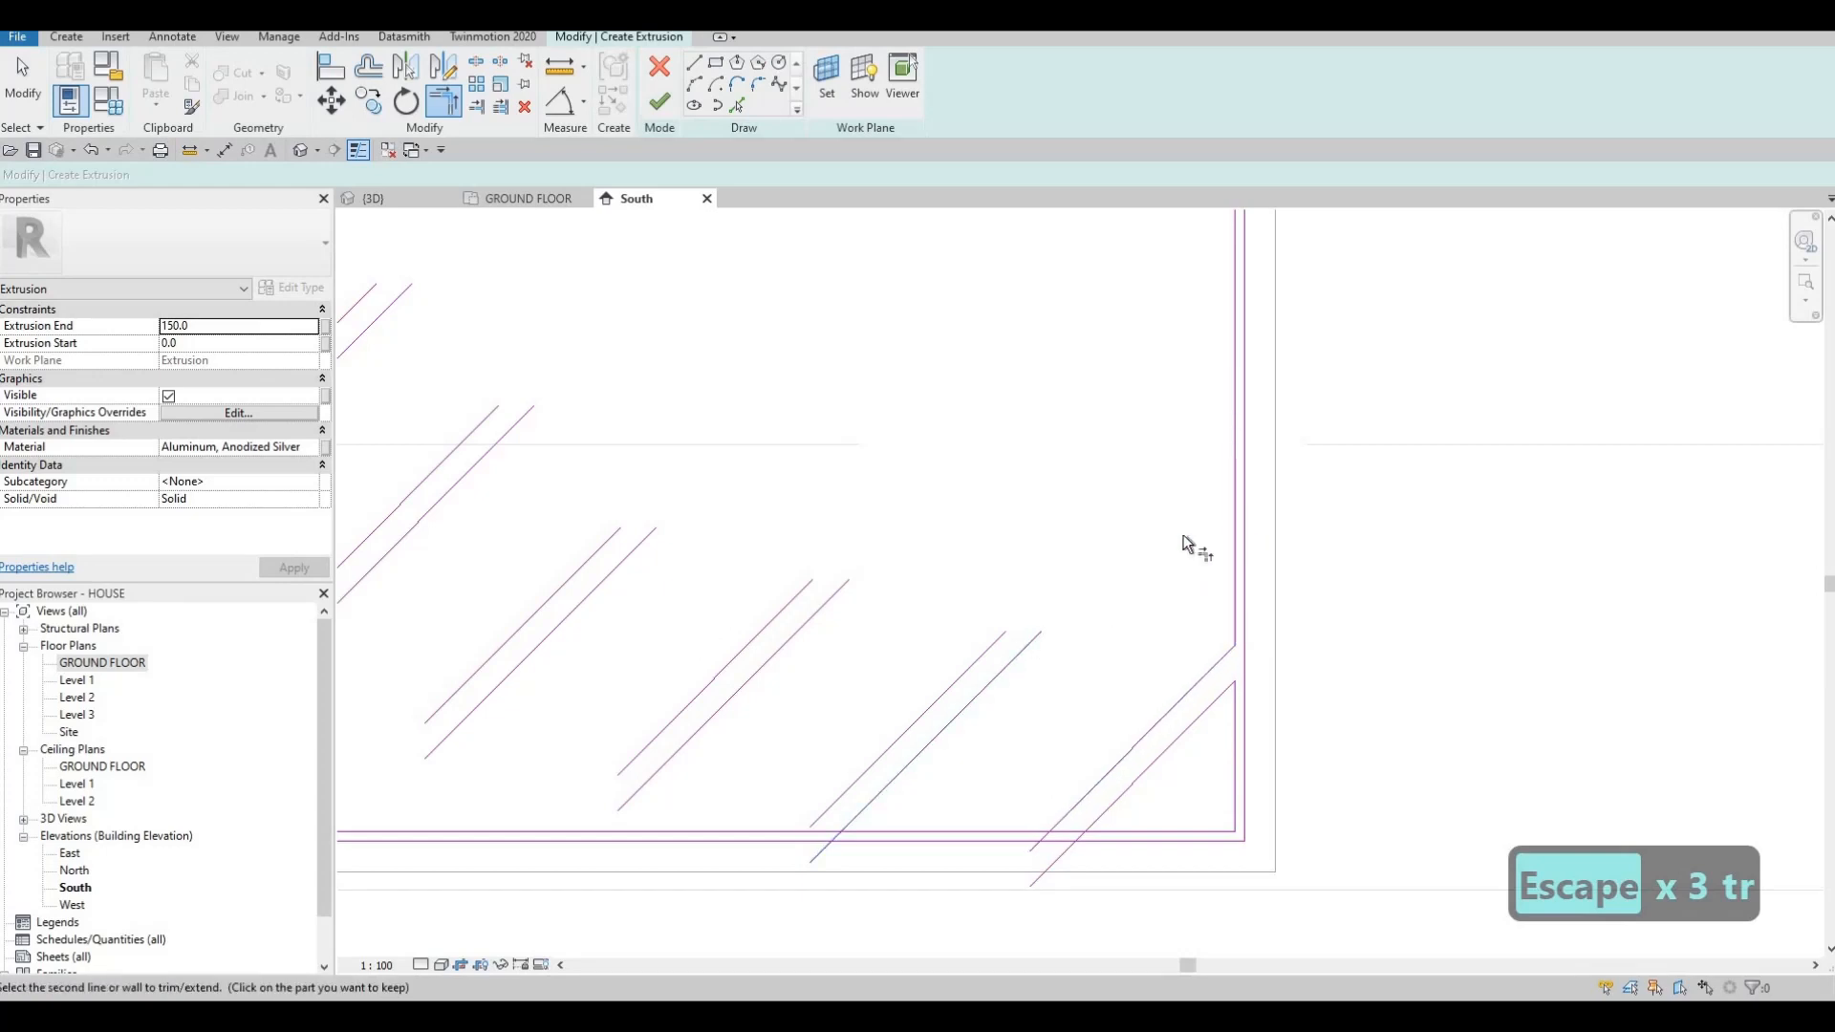
left_click(990, 647)
left_click(1234, 371)
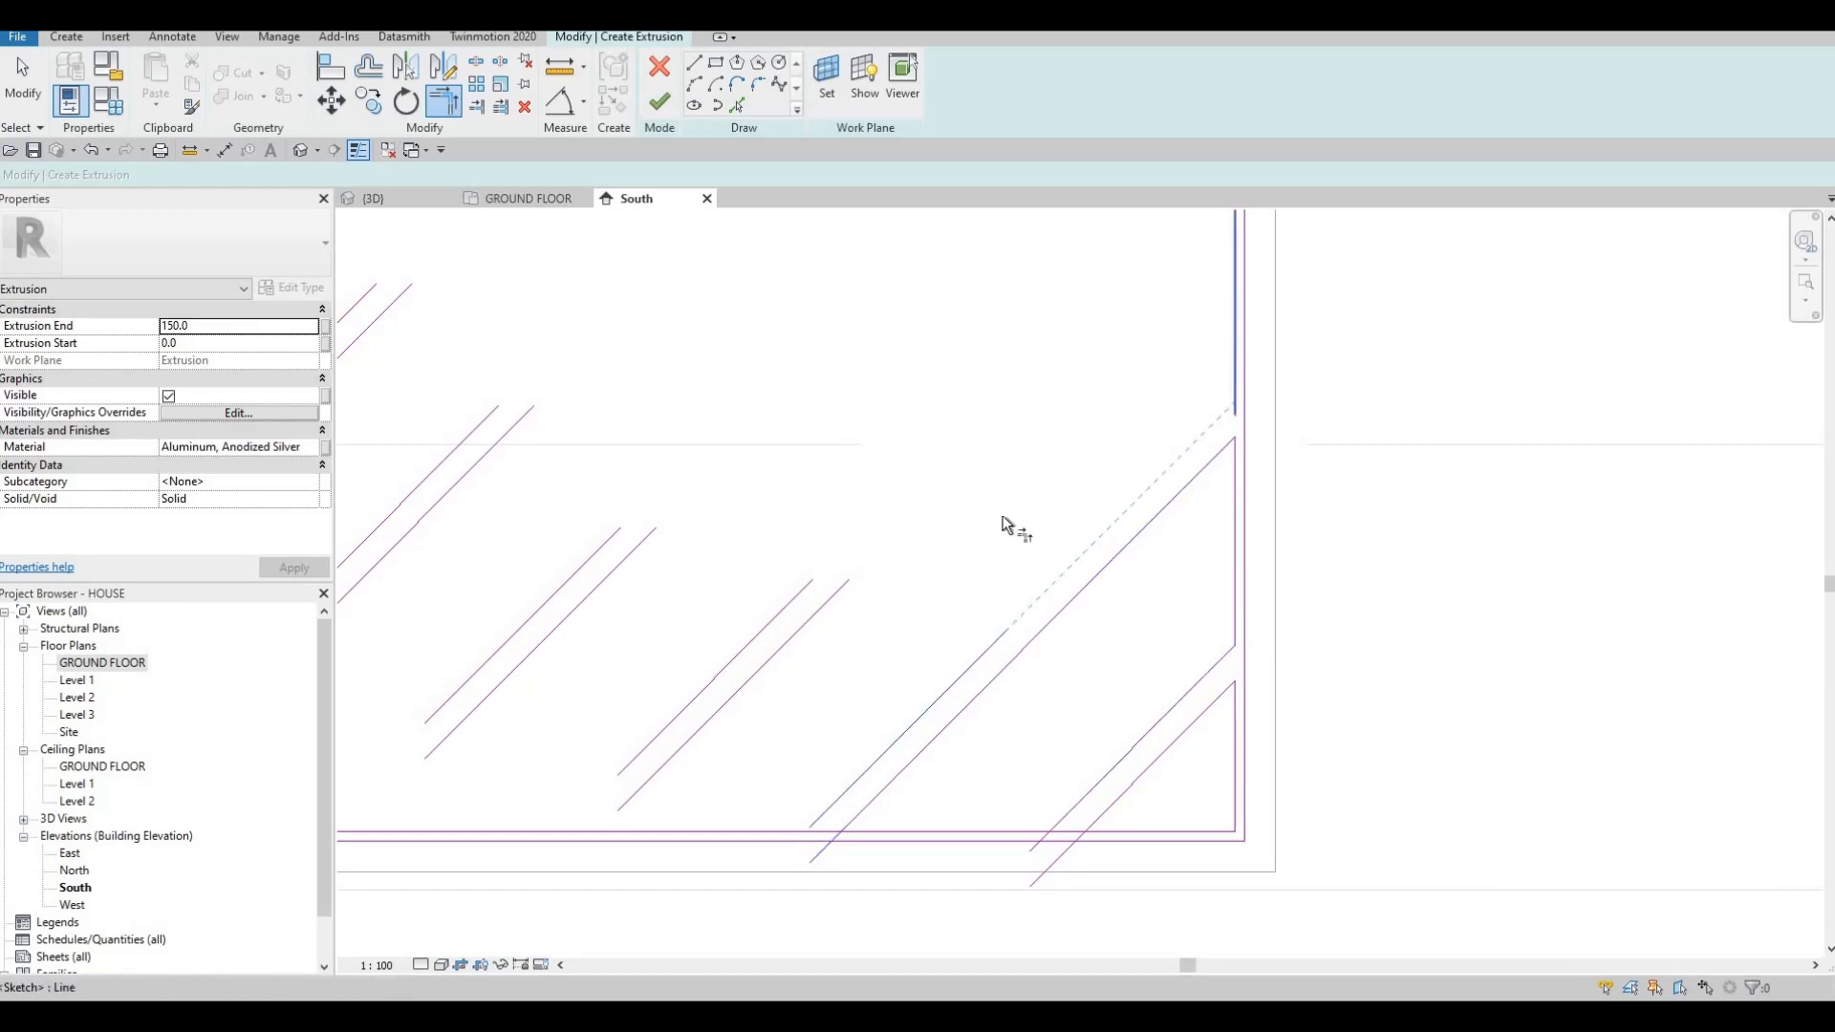
left_click(833, 594)
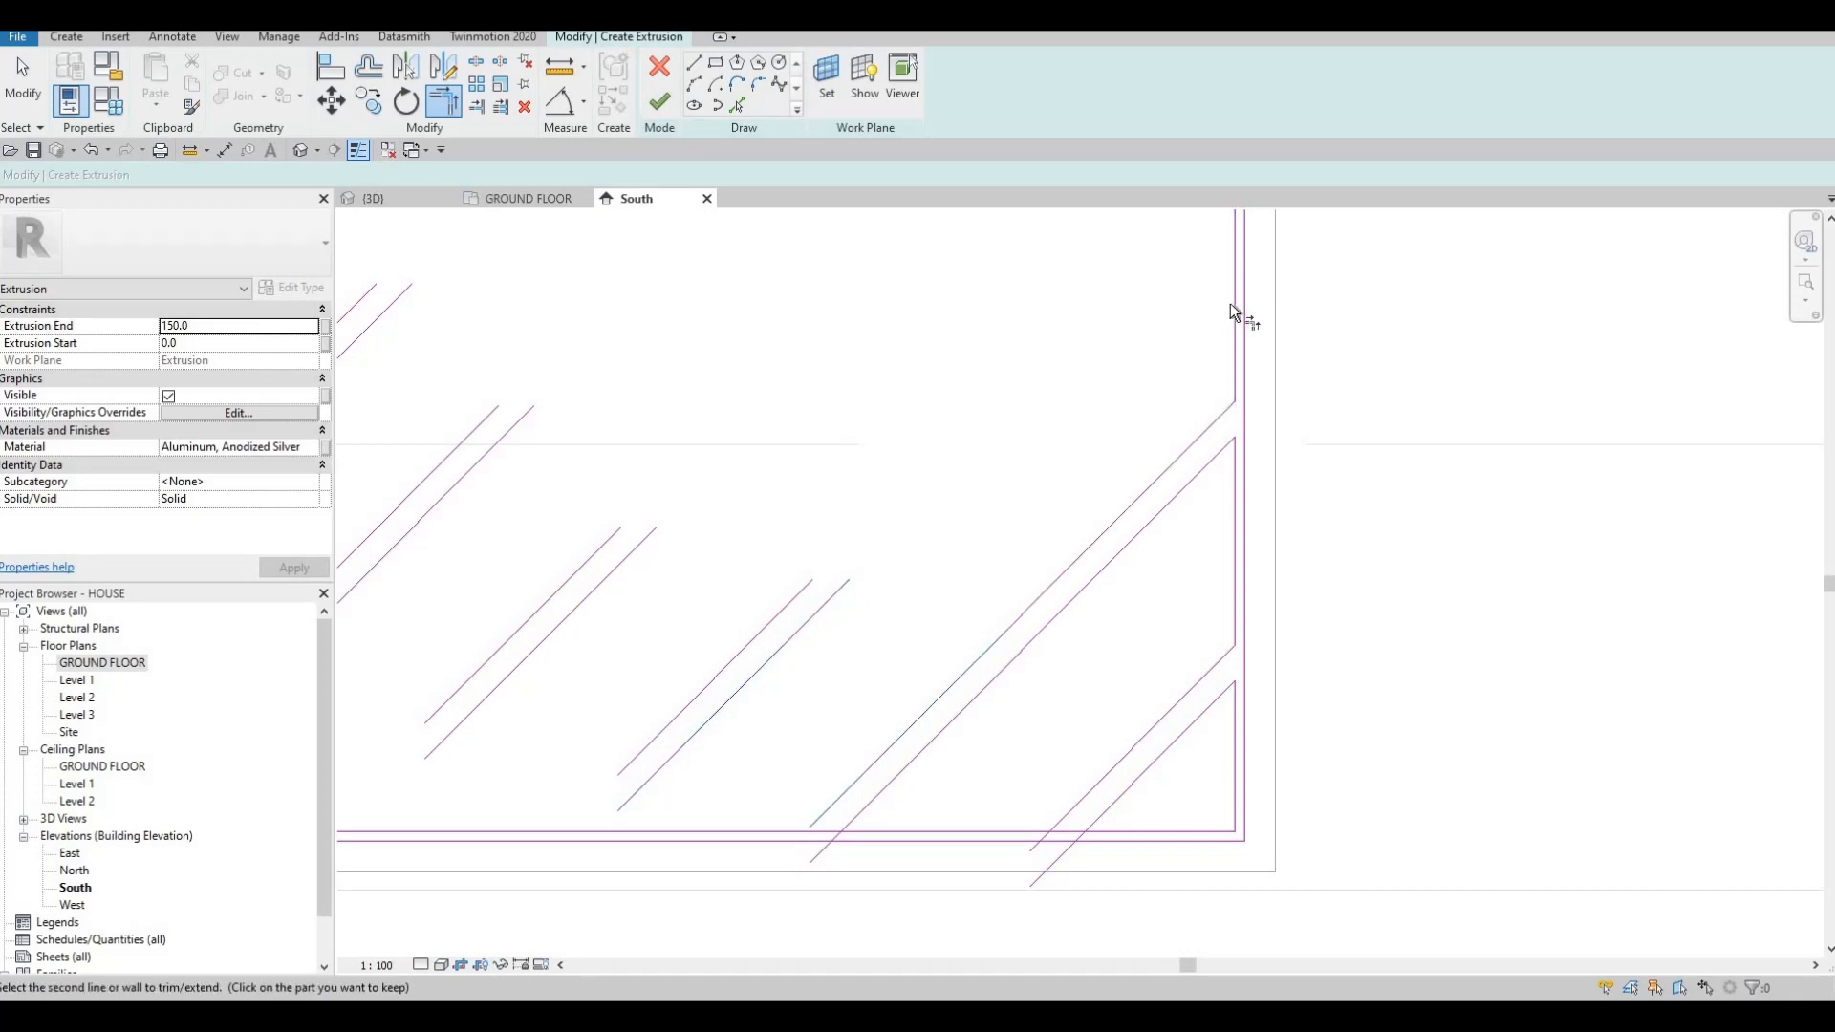
left_click(1232, 303)
left_click(806, 587)
middle_click_drag(1059, 369, 994, 656)
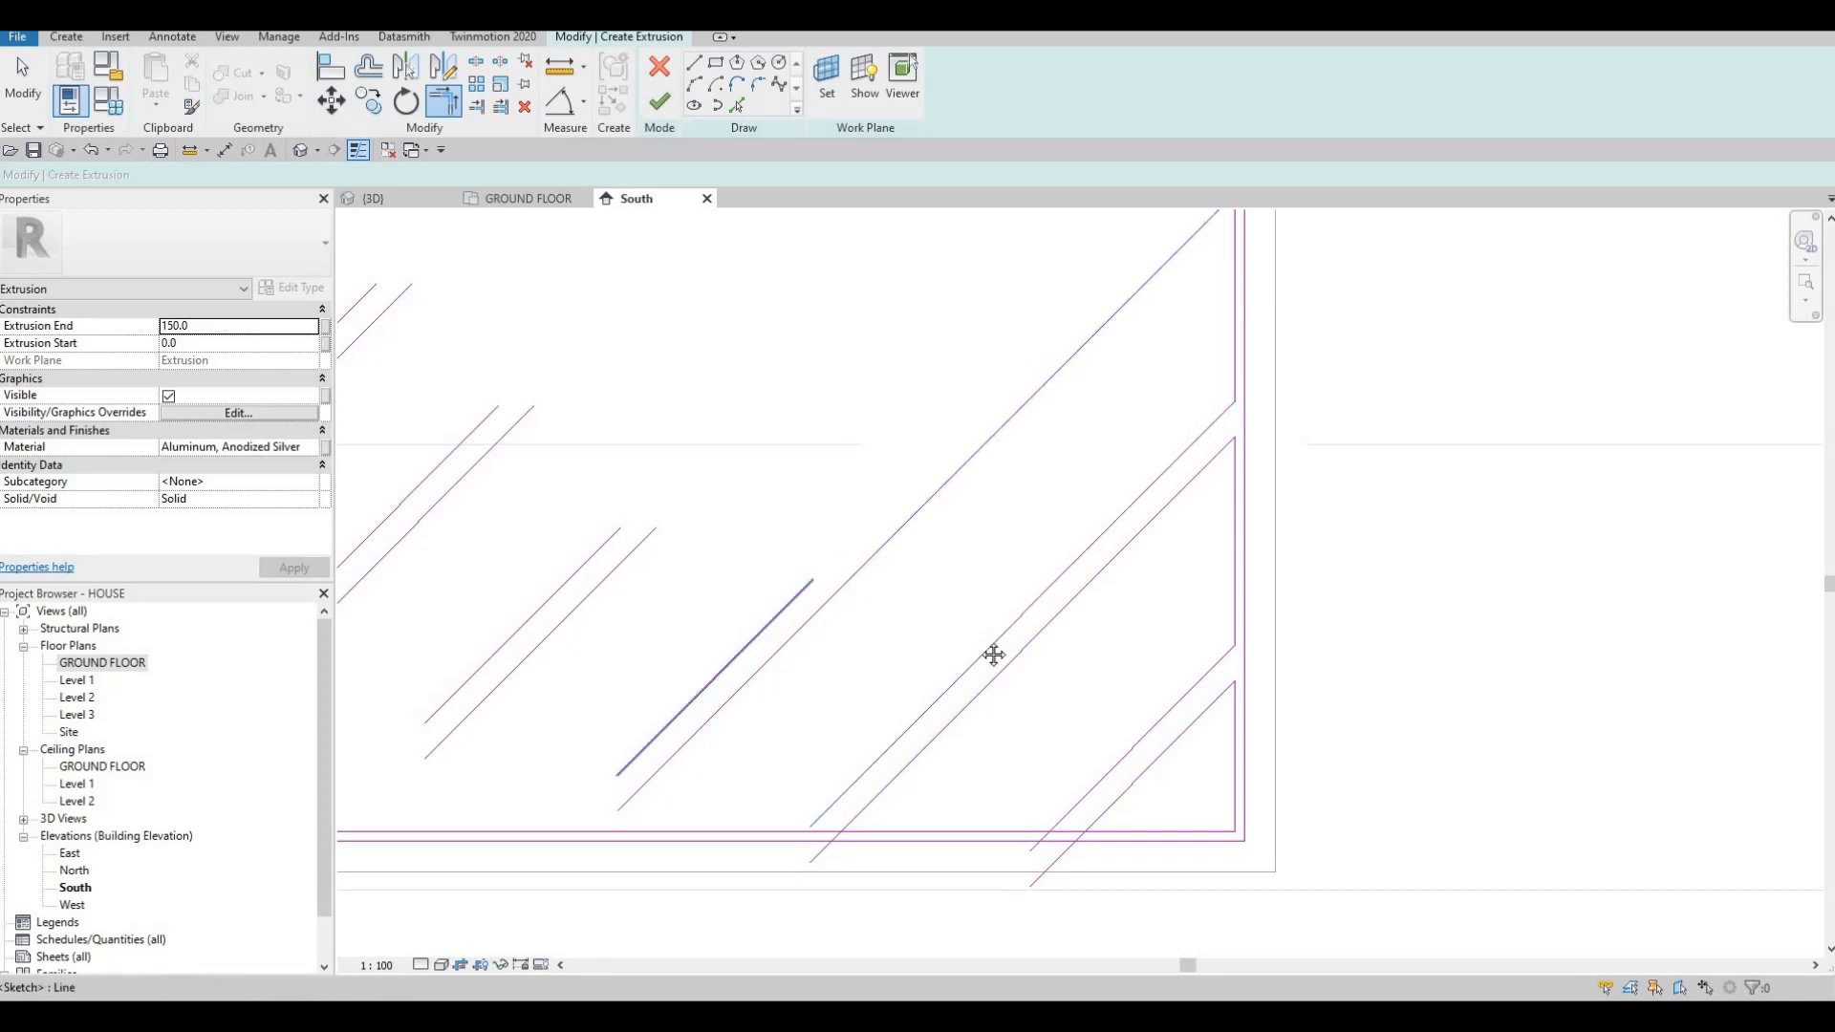
left_click(1168, 404)
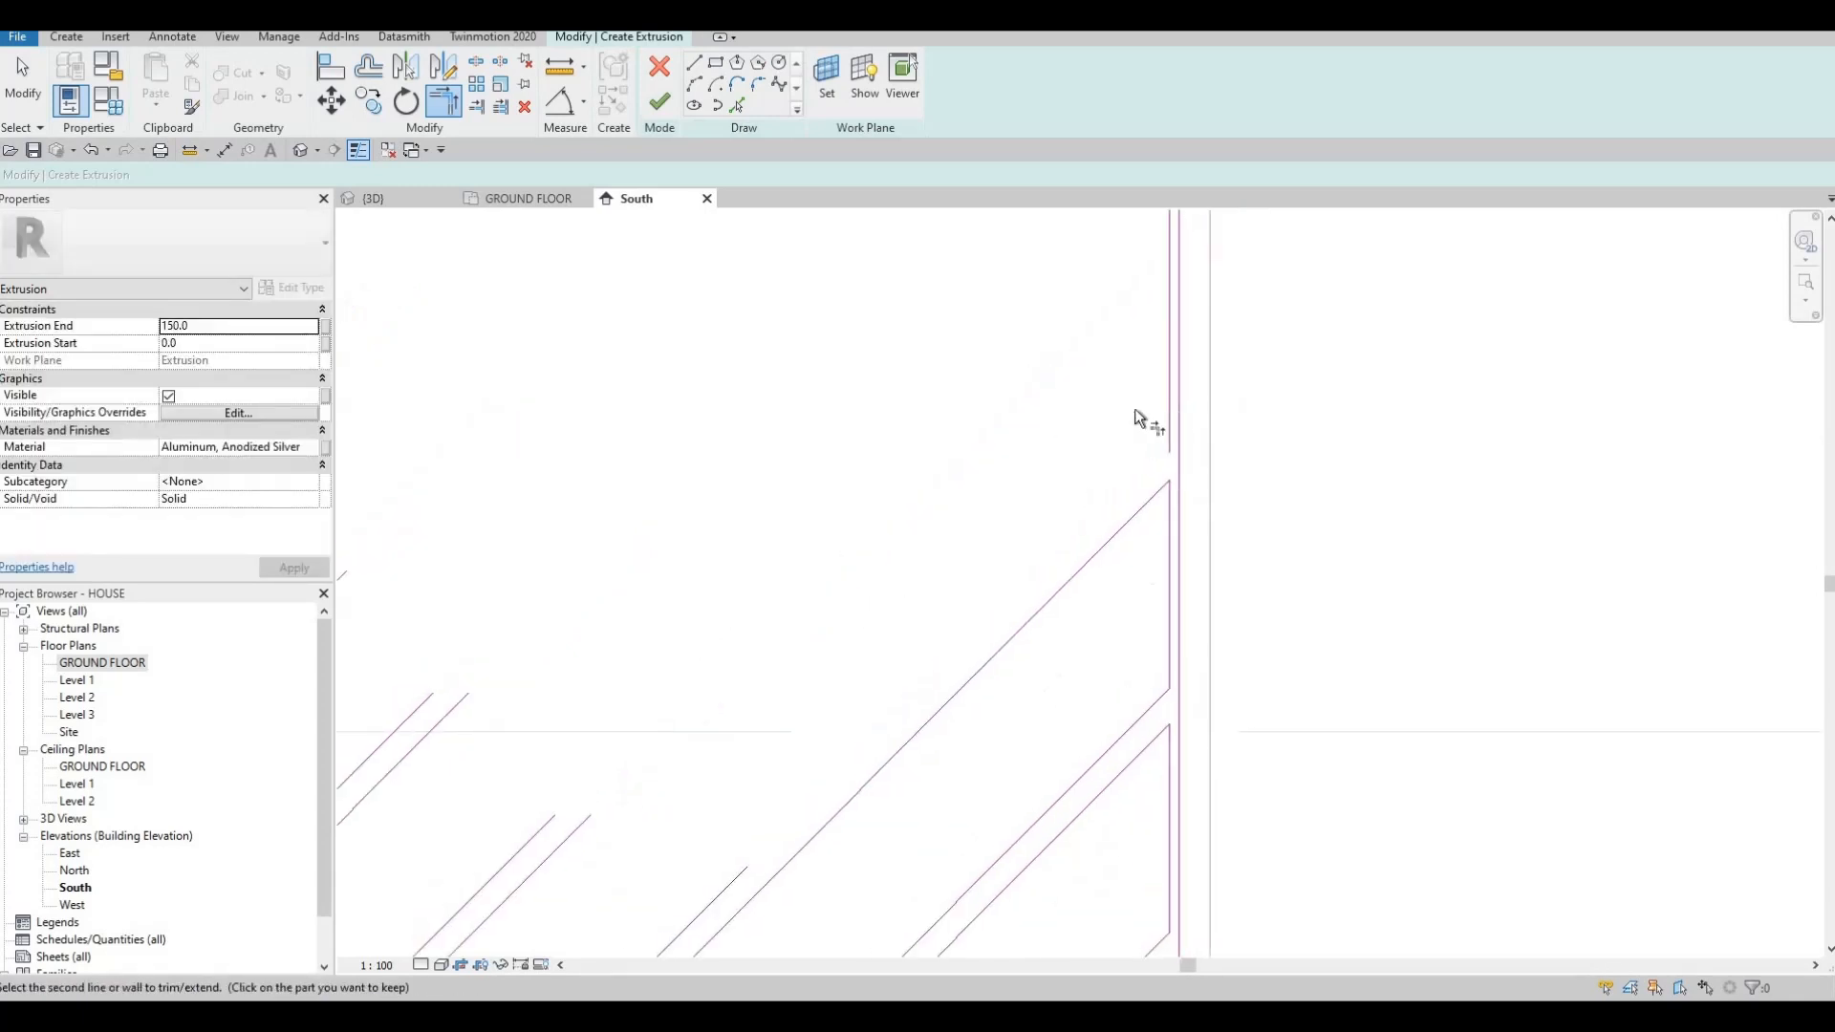
Extend both lines of the fourth-lowest diagonal pair to corners with the right-edge segments below and above it.
left_click(579, 827)
left_click(1169, 354)
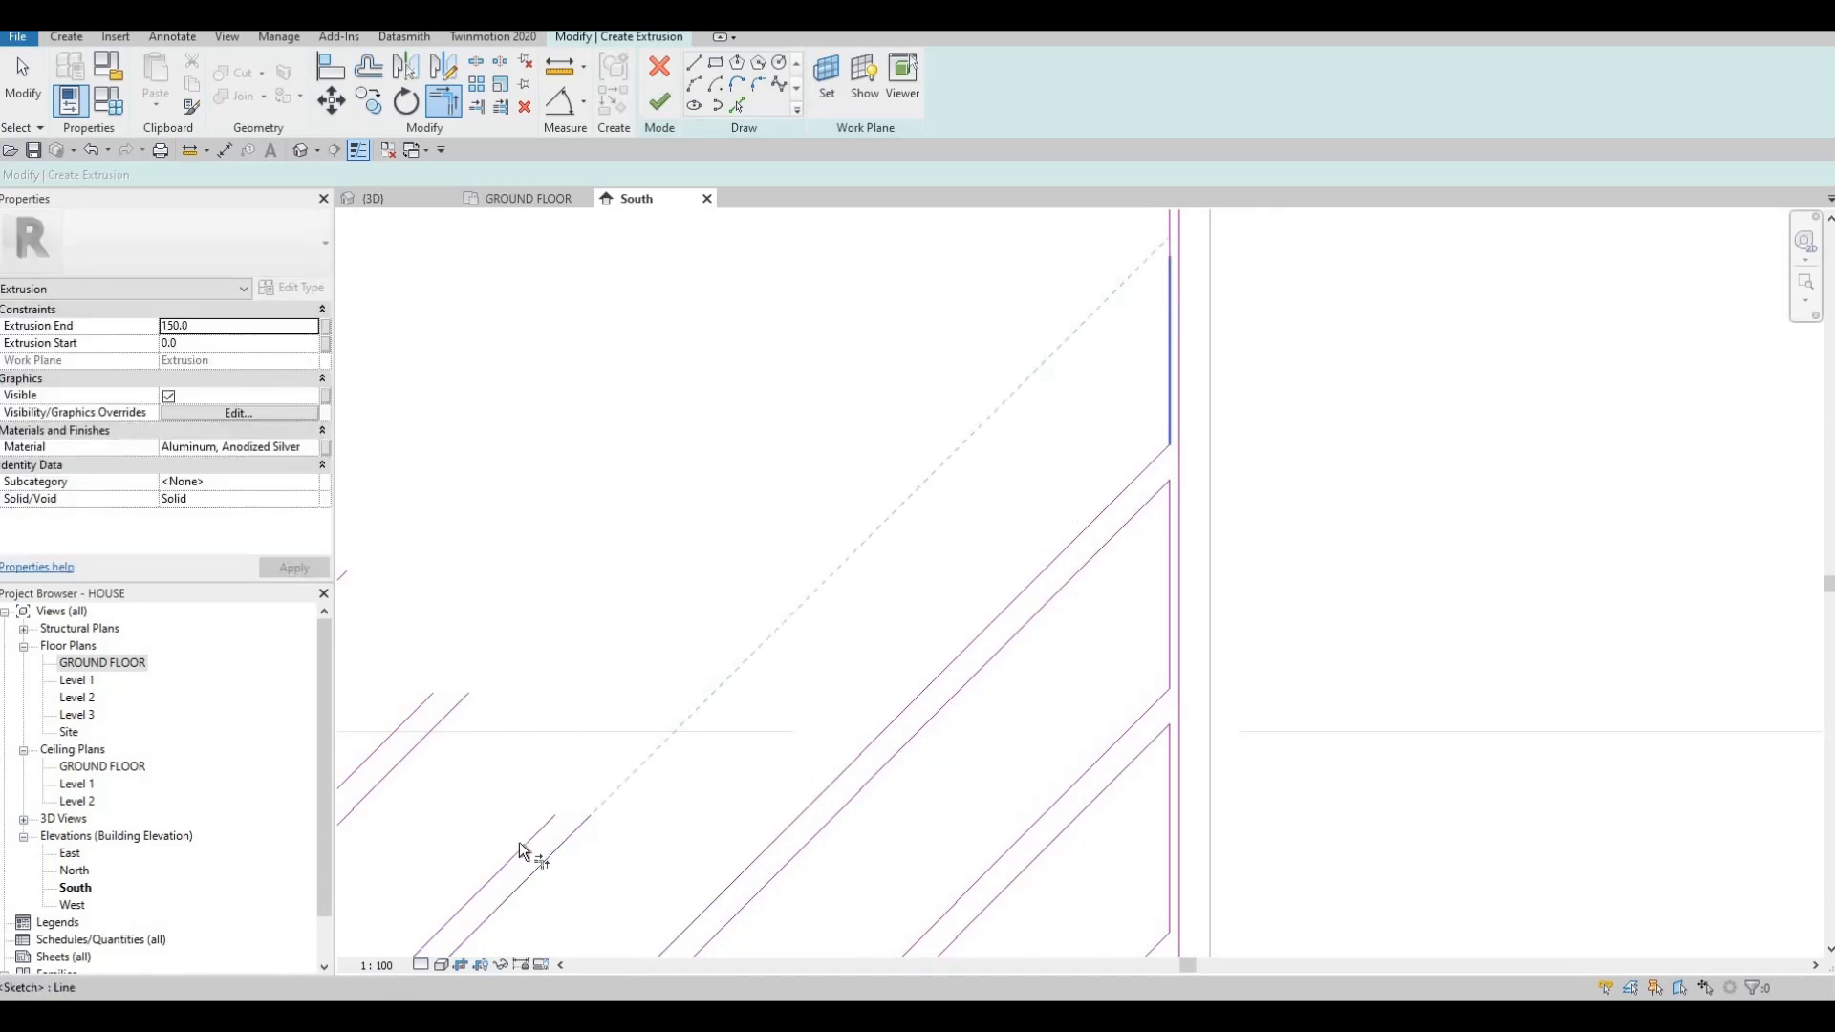
left_click(522, 846)
middle_click_drag(1100, 415, 1043, 633)
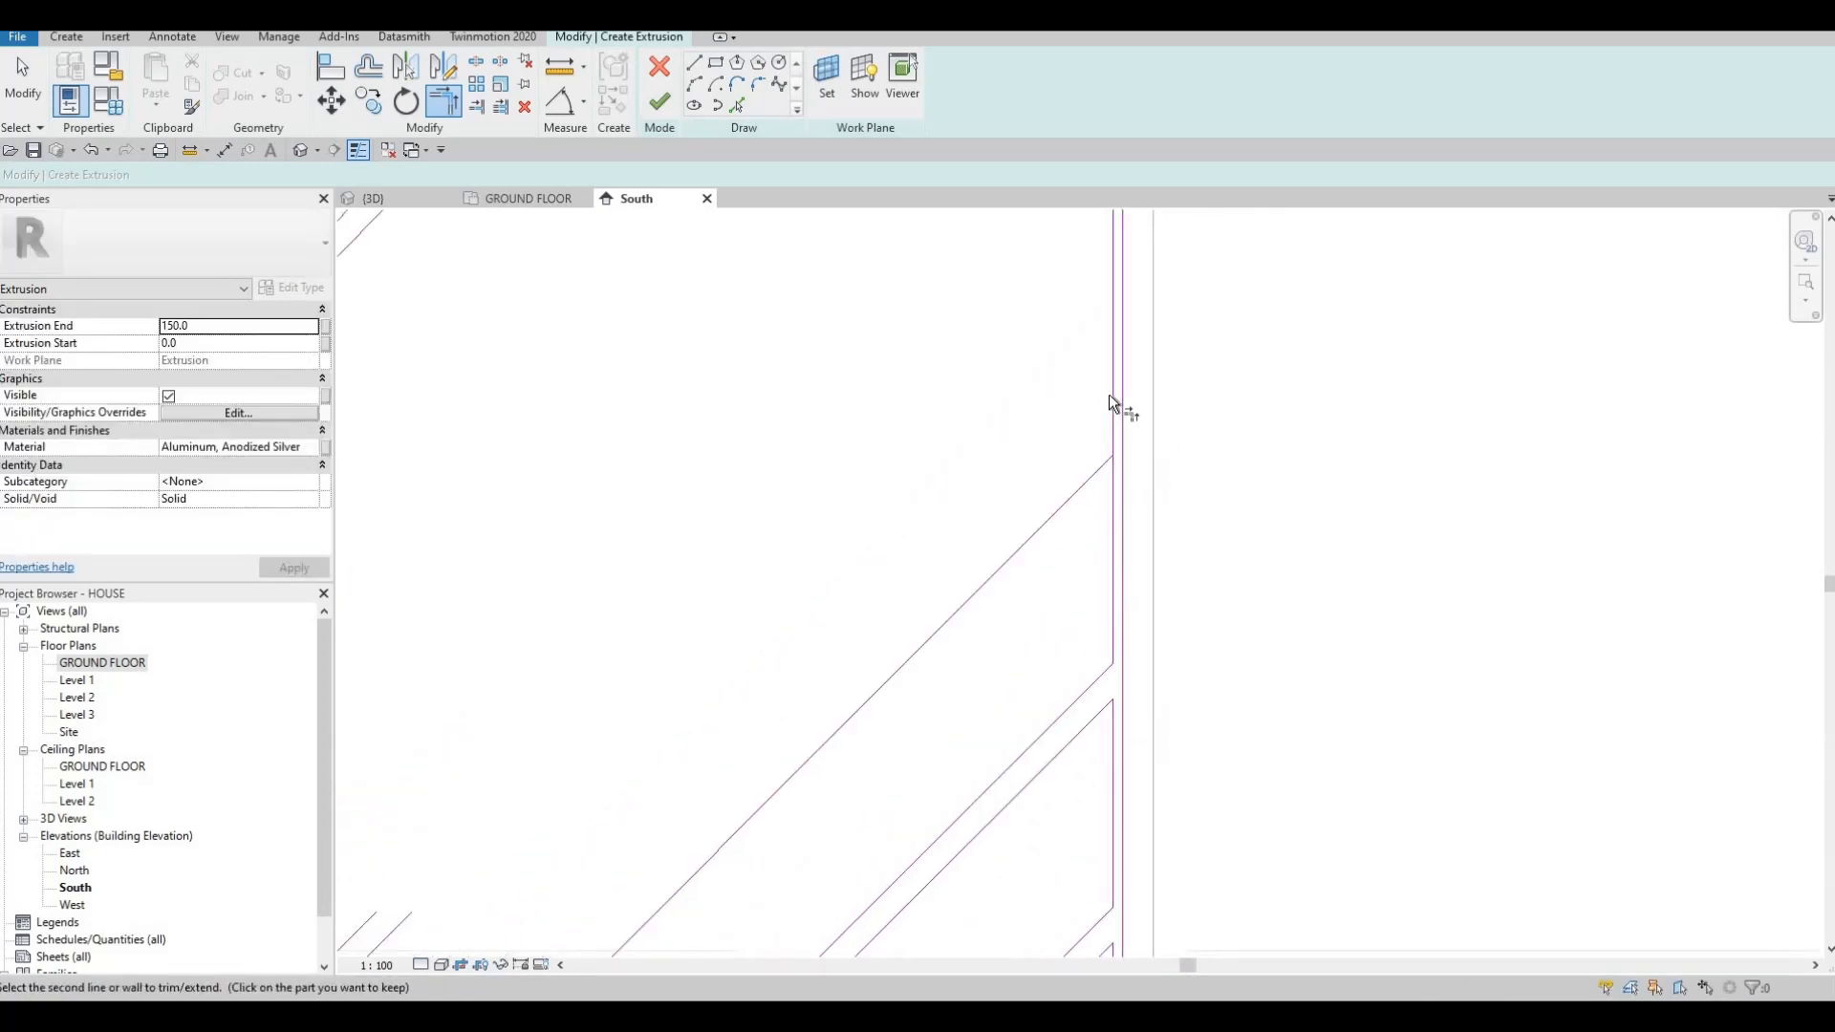
left_click(1111, 395)
Extend both lines of the fifth-lowest diagonal pair to corners with the right-edge segments on either side.
scroll(382, 908, "down", 2)
middle_click_drag(380, 922, 610, 765)
left_click(602, 796)
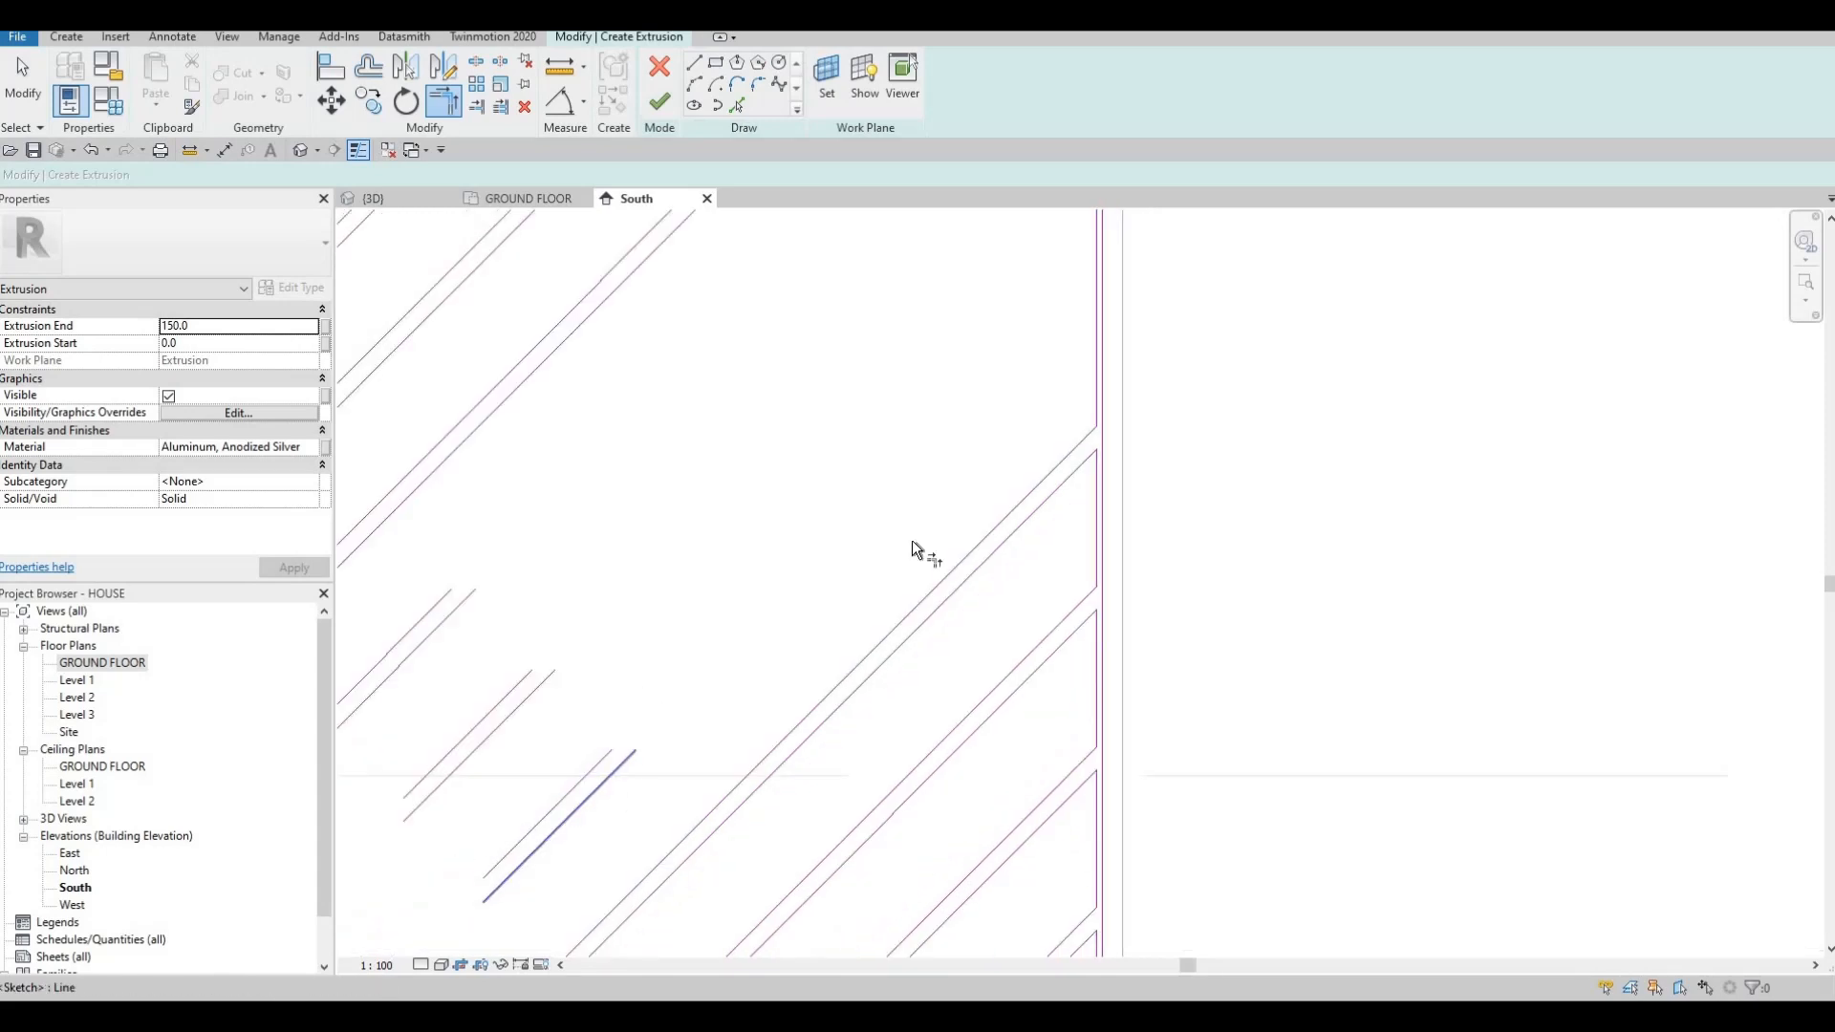
left_click(1097, 382)
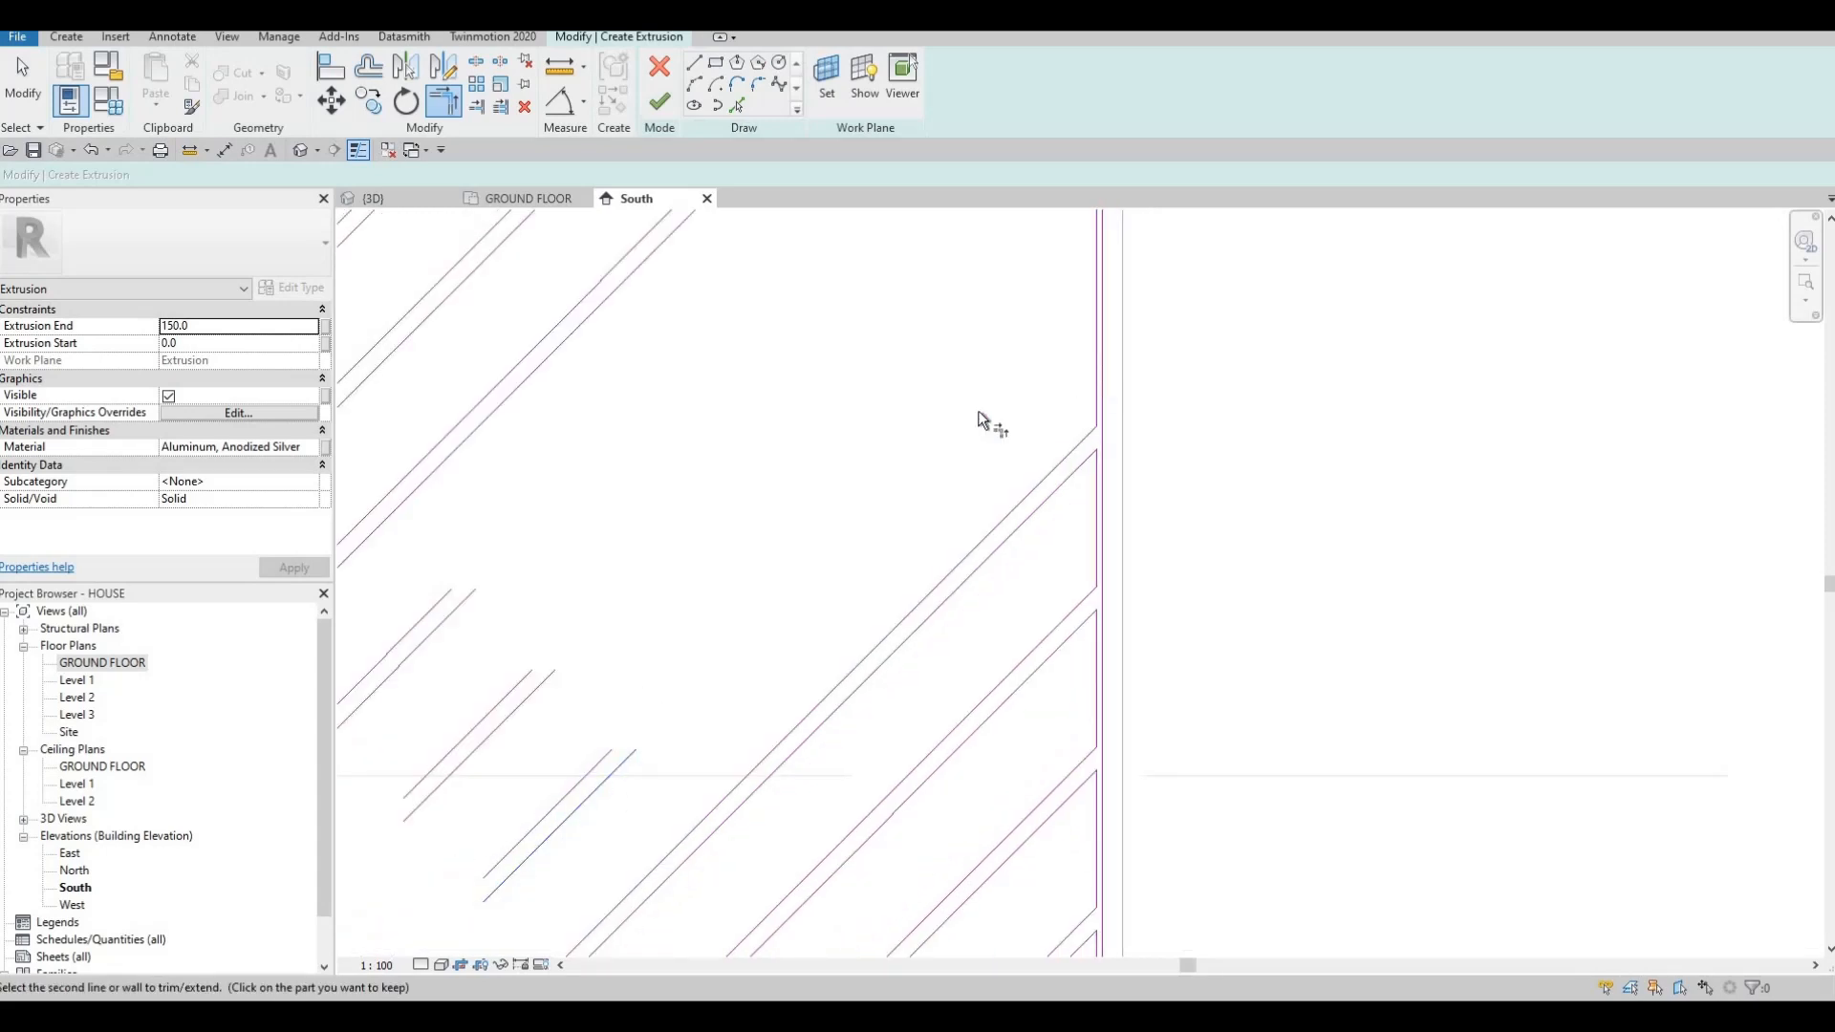
left_click(599, 761)
middle_click_drag(1111, 222, 1116, 437)
left_click(1103, 441)
Extend both lines of the sixth-lowest diagonal pair and the lower line of the seventh to corners with the matching right-edge segments.
left_click(541, 909)
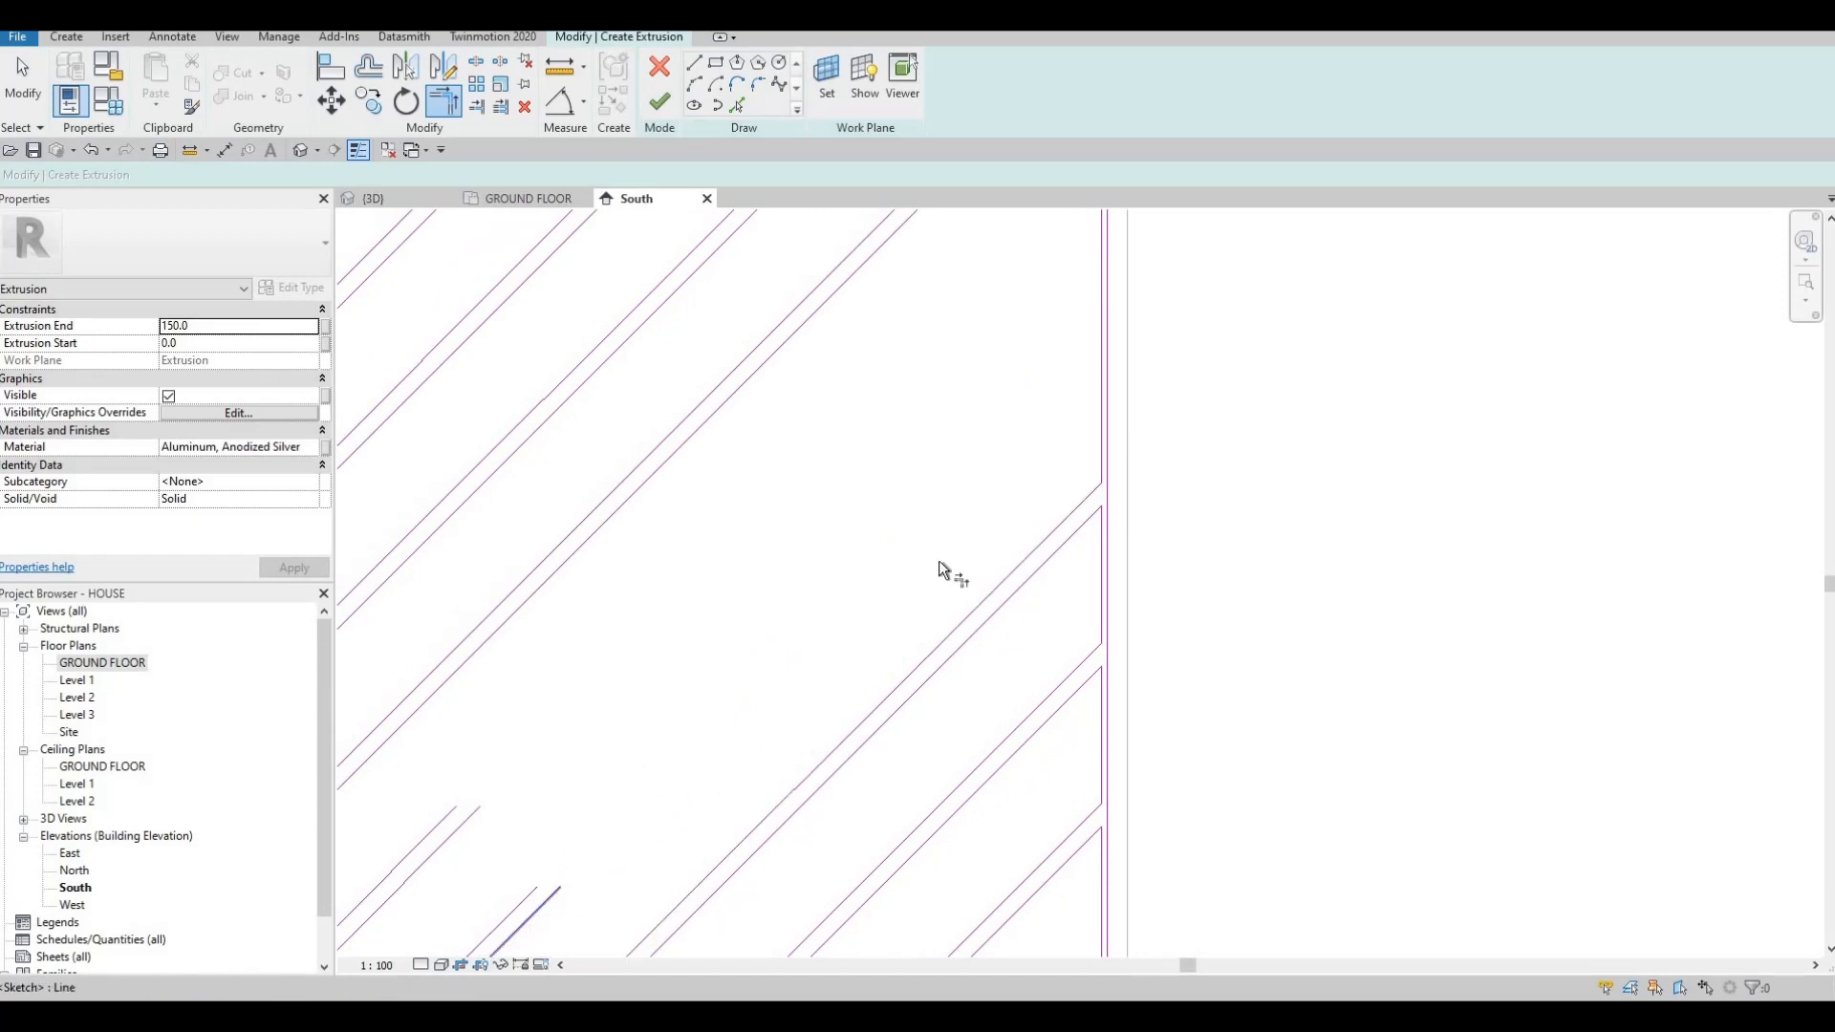
left_click(1104, 404)
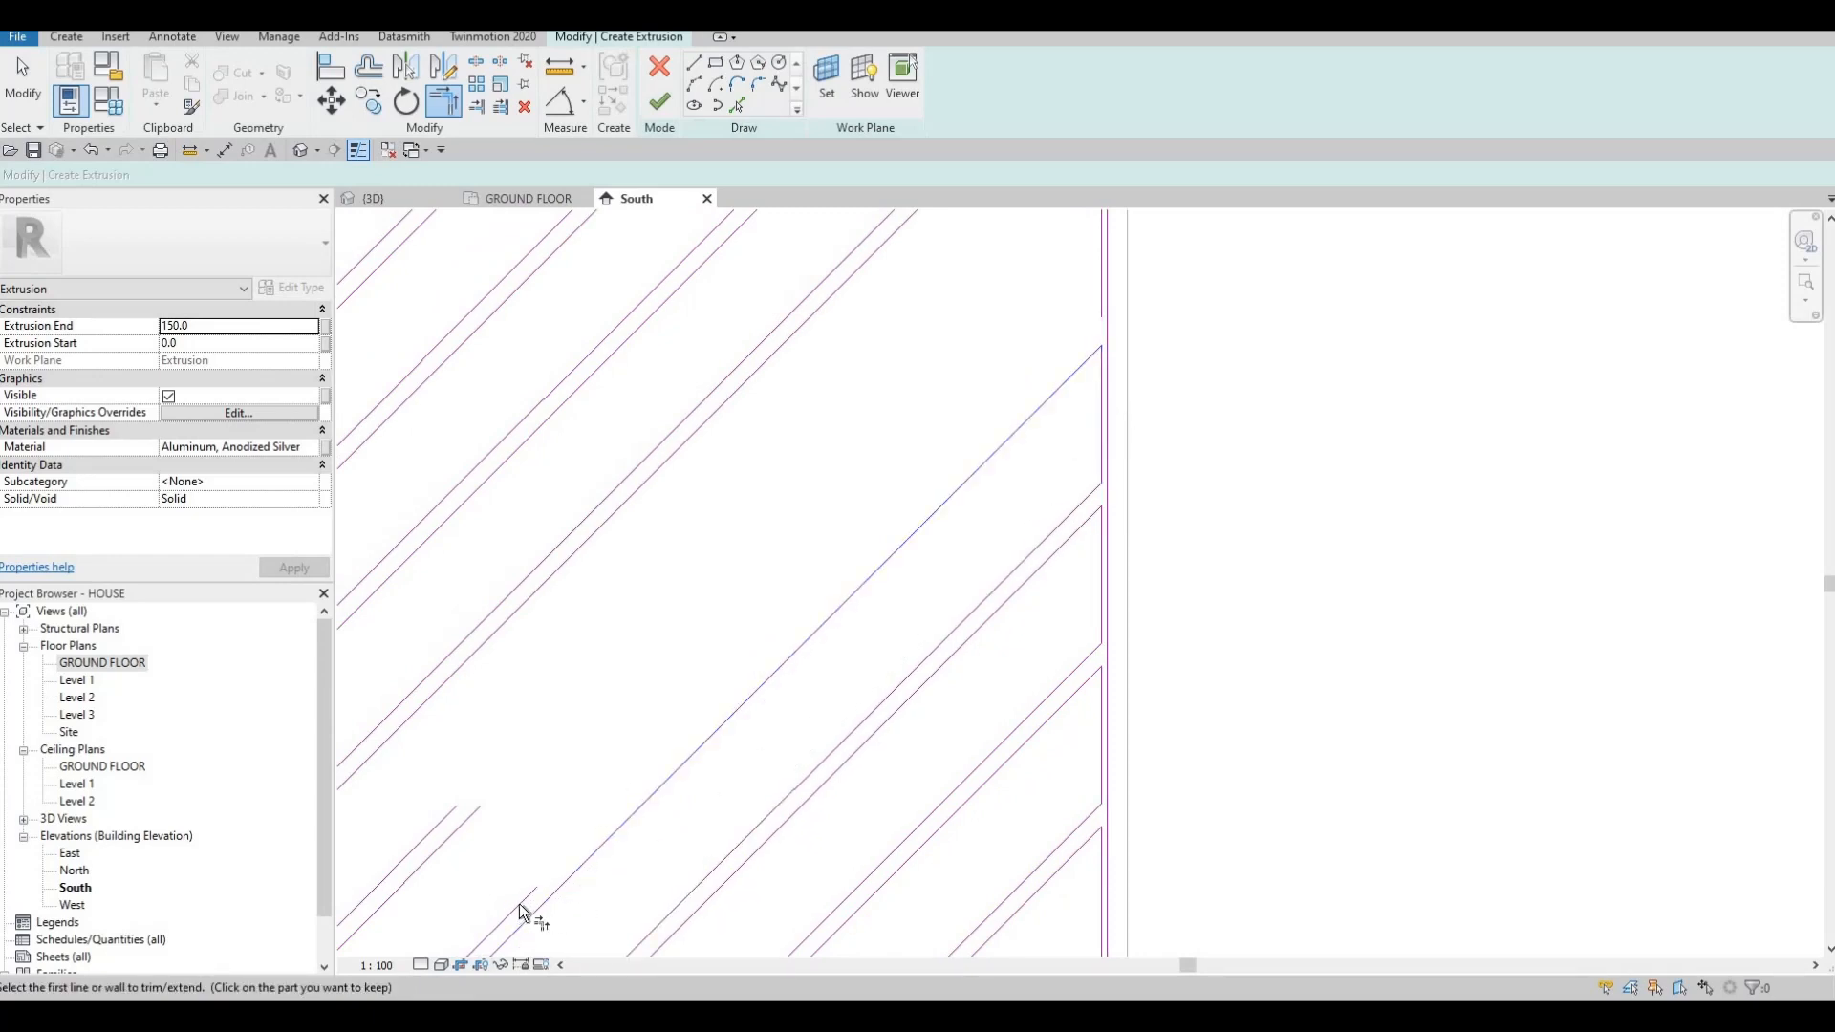
left_click(861, 530)
left_click(1097, 283)
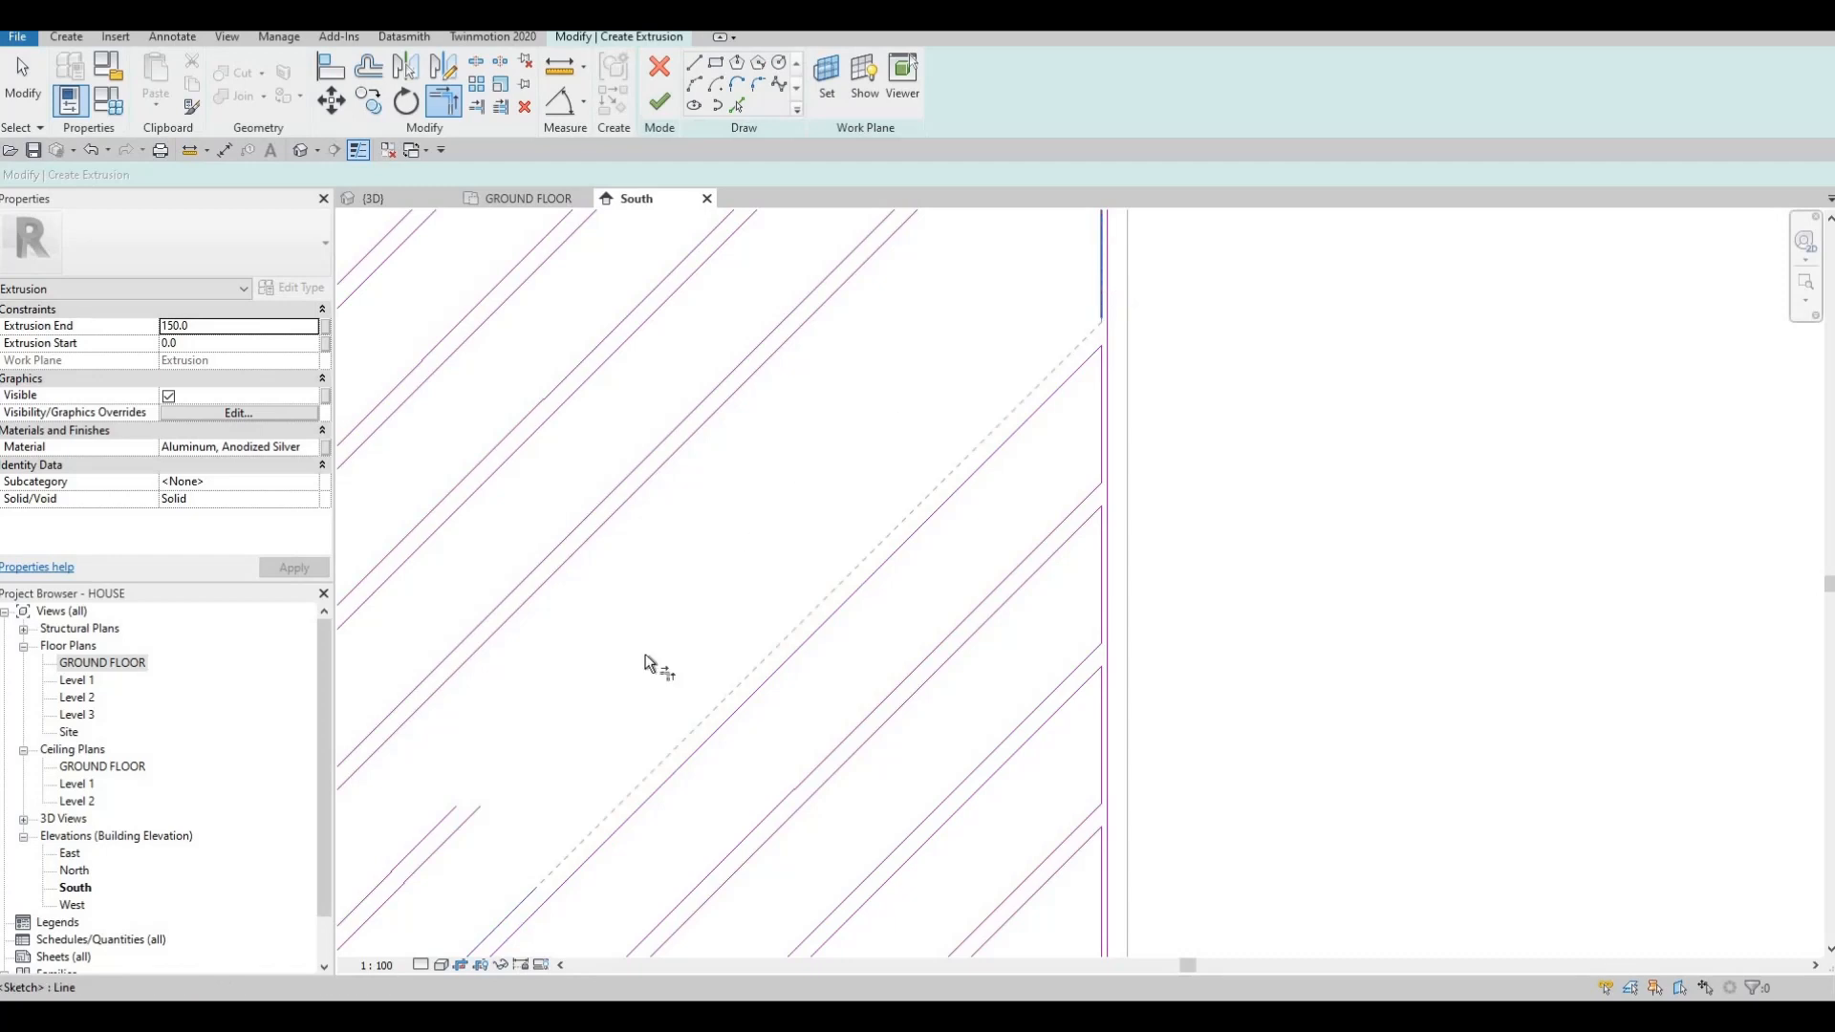
left_click(461, 826)
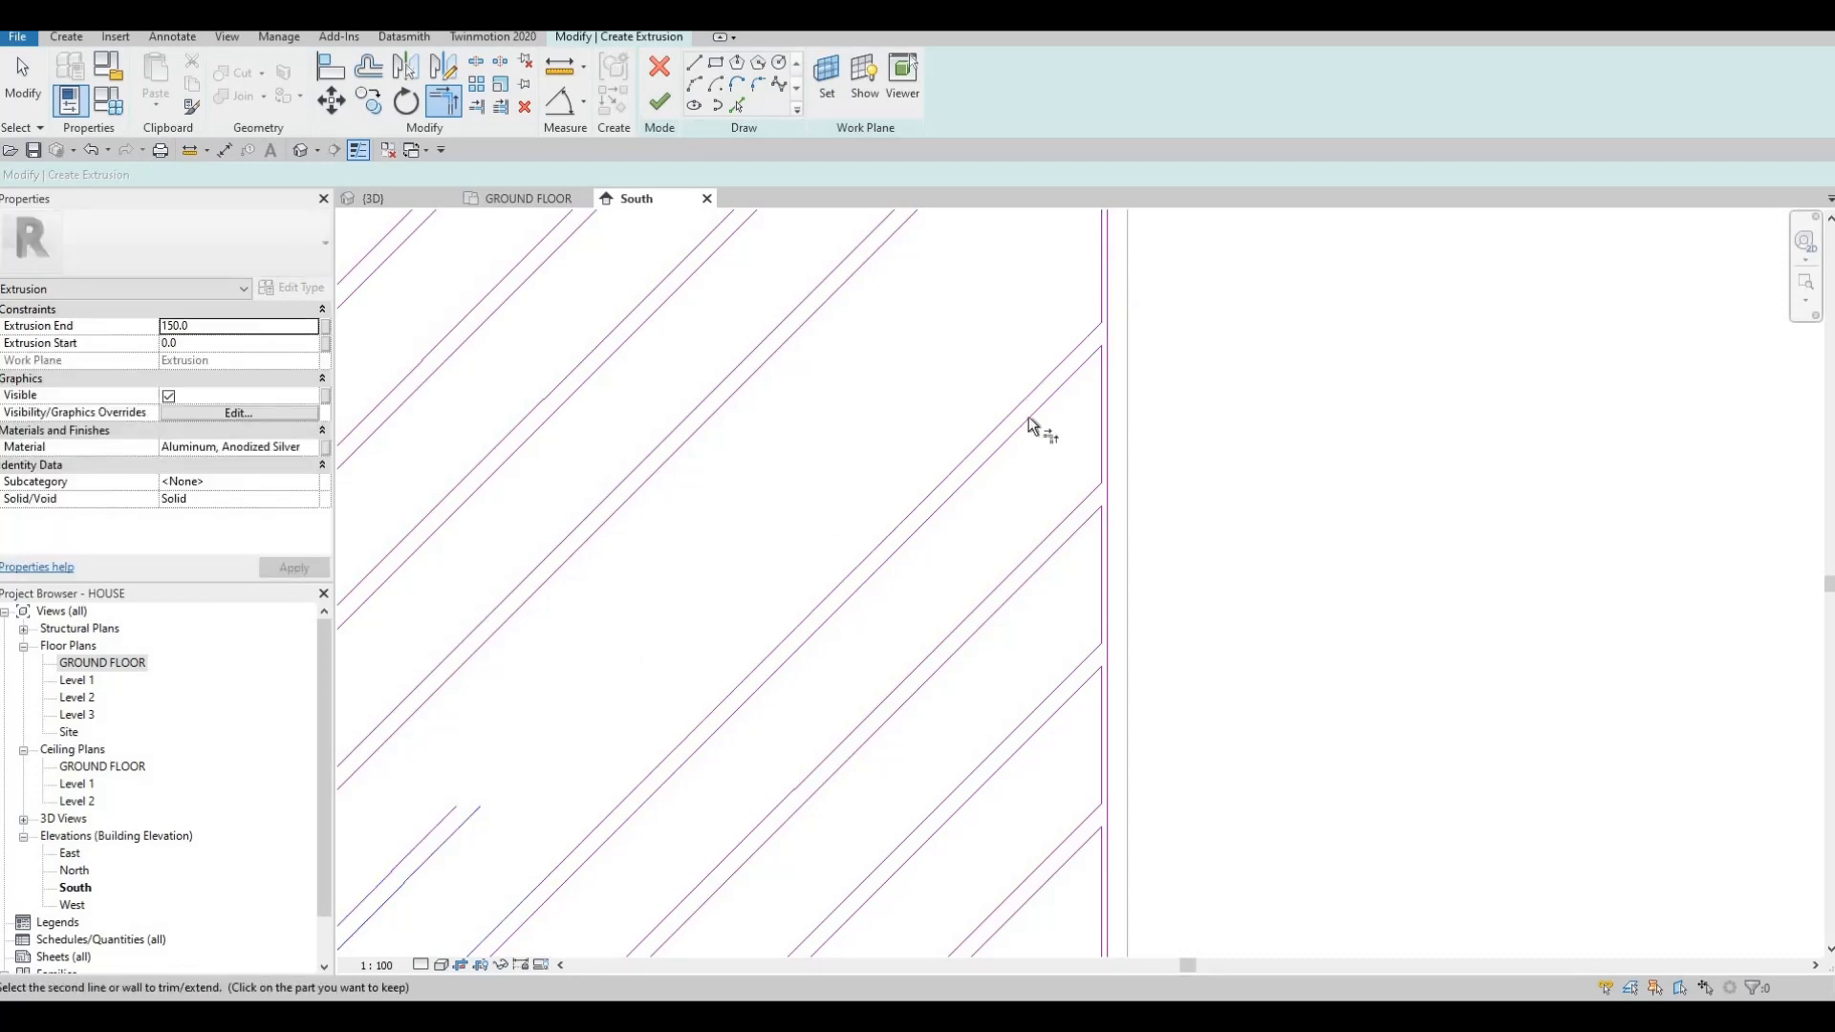
middle_click_drag(1099, 240, 1036, 405)
left_click(1030, 321)
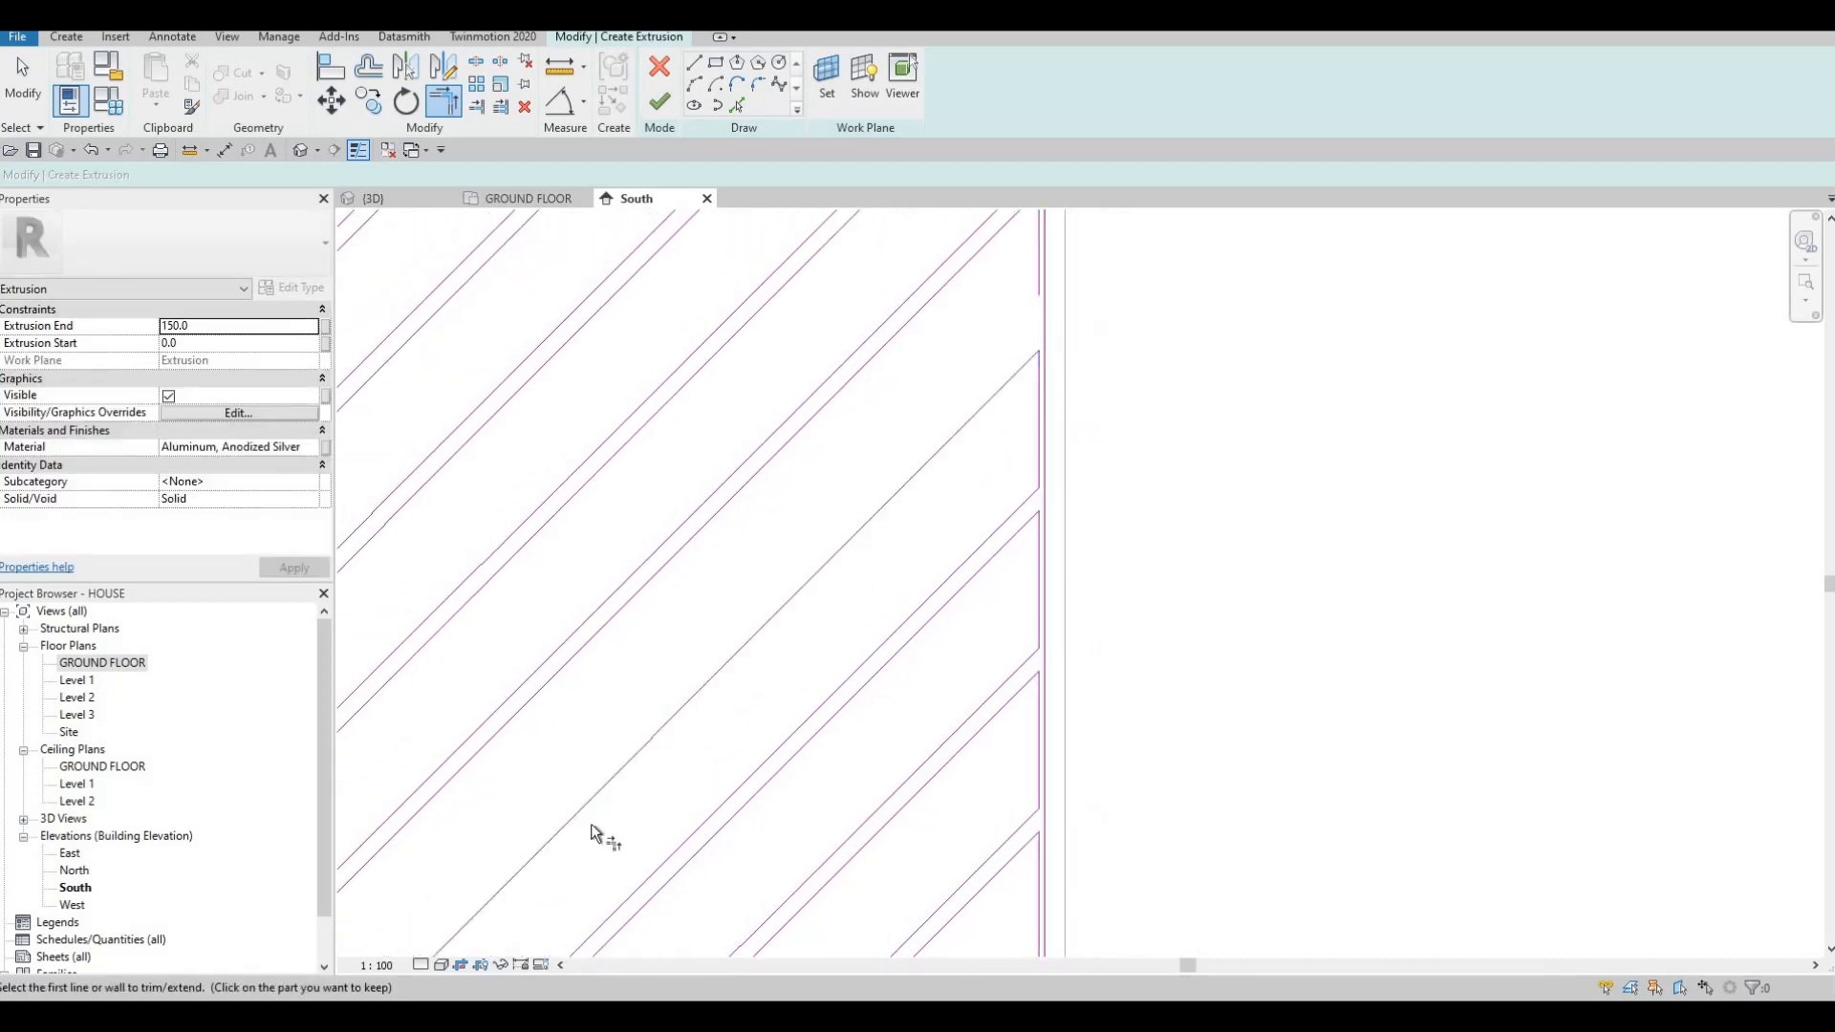
middle_click_drag(594, 832, 770, 701)
middle_click_drag(991, 523, 924, 745)
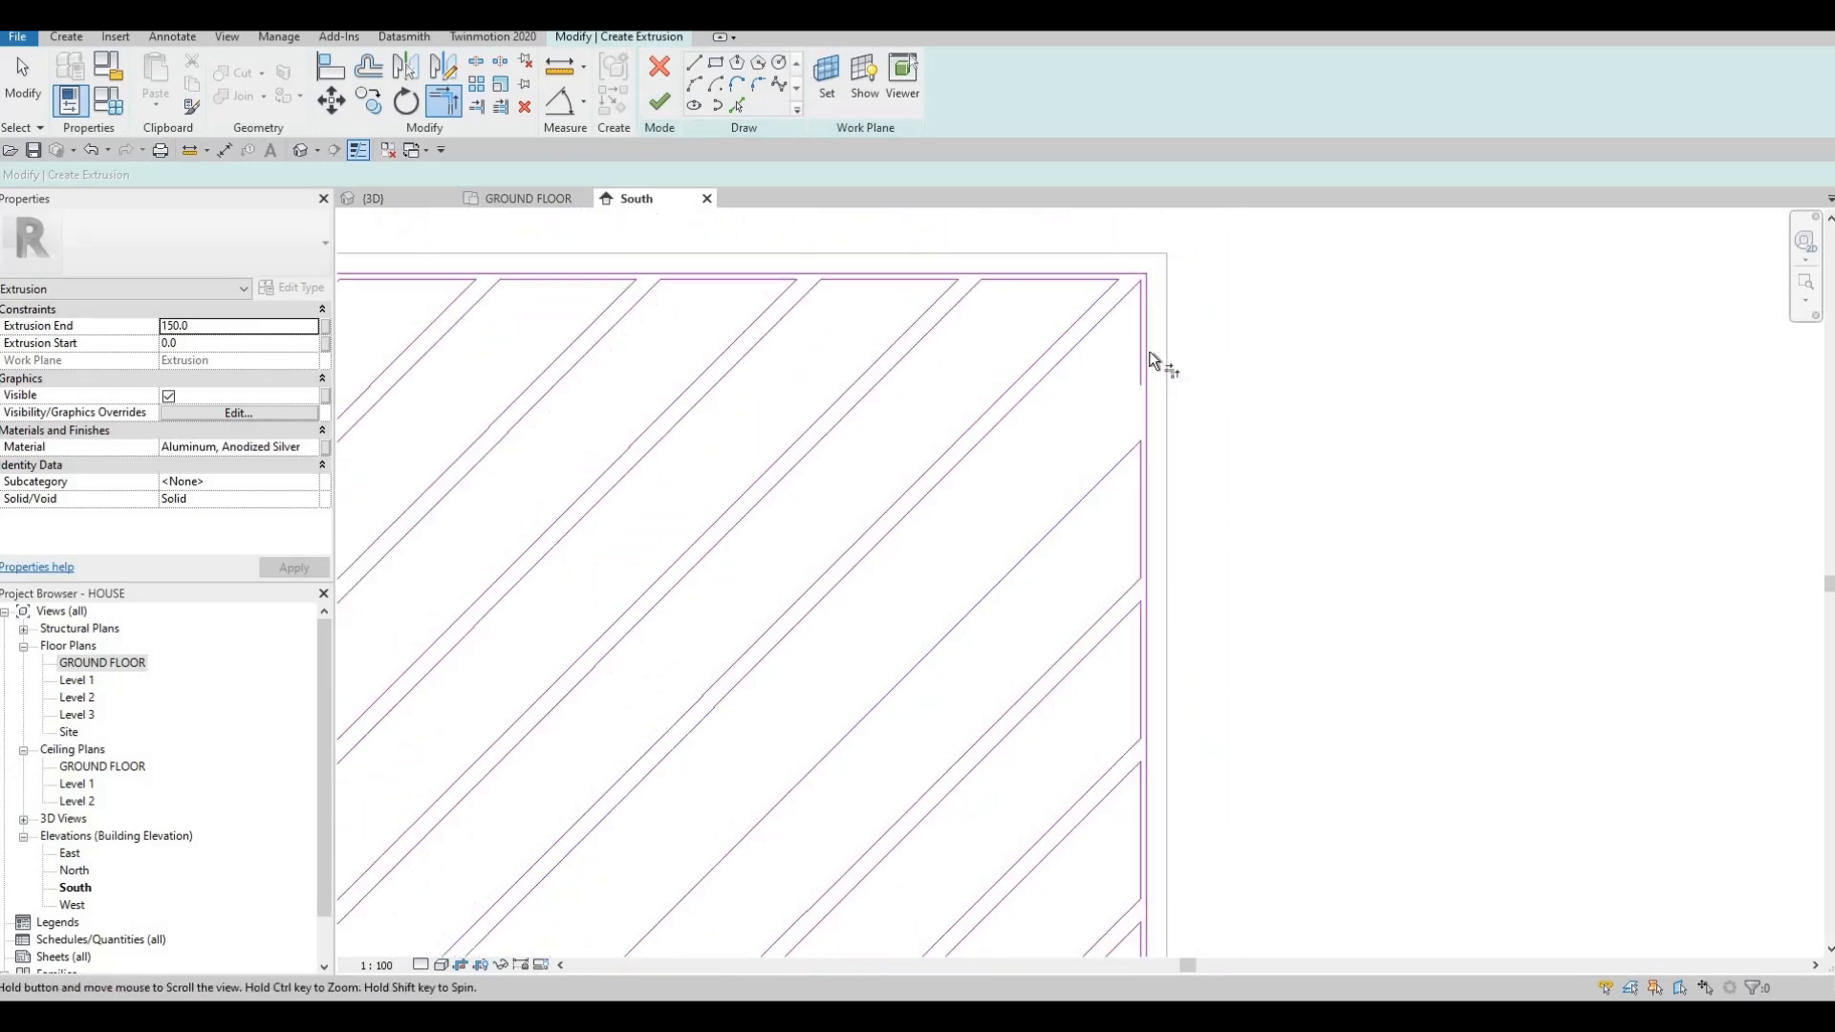
left_click(1149, 348)
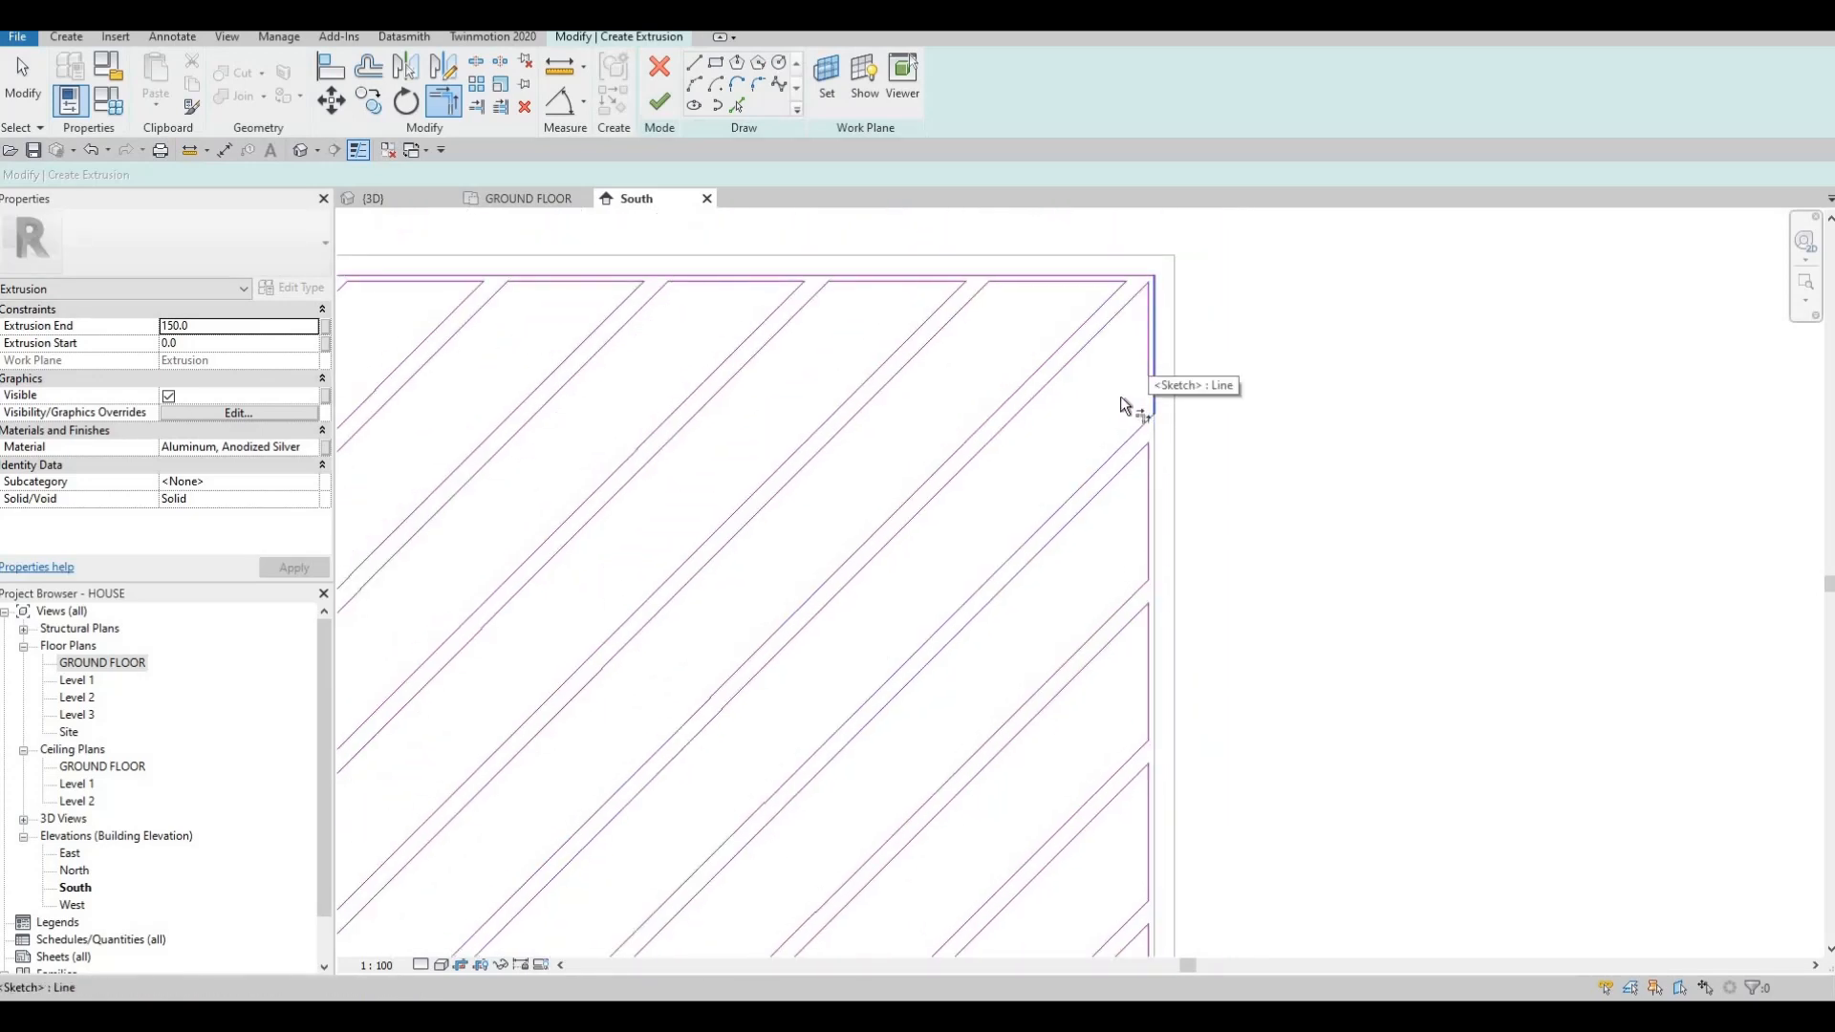
key("ctrl+z")
middle_click_drag(1040, 455, 1119, 383)
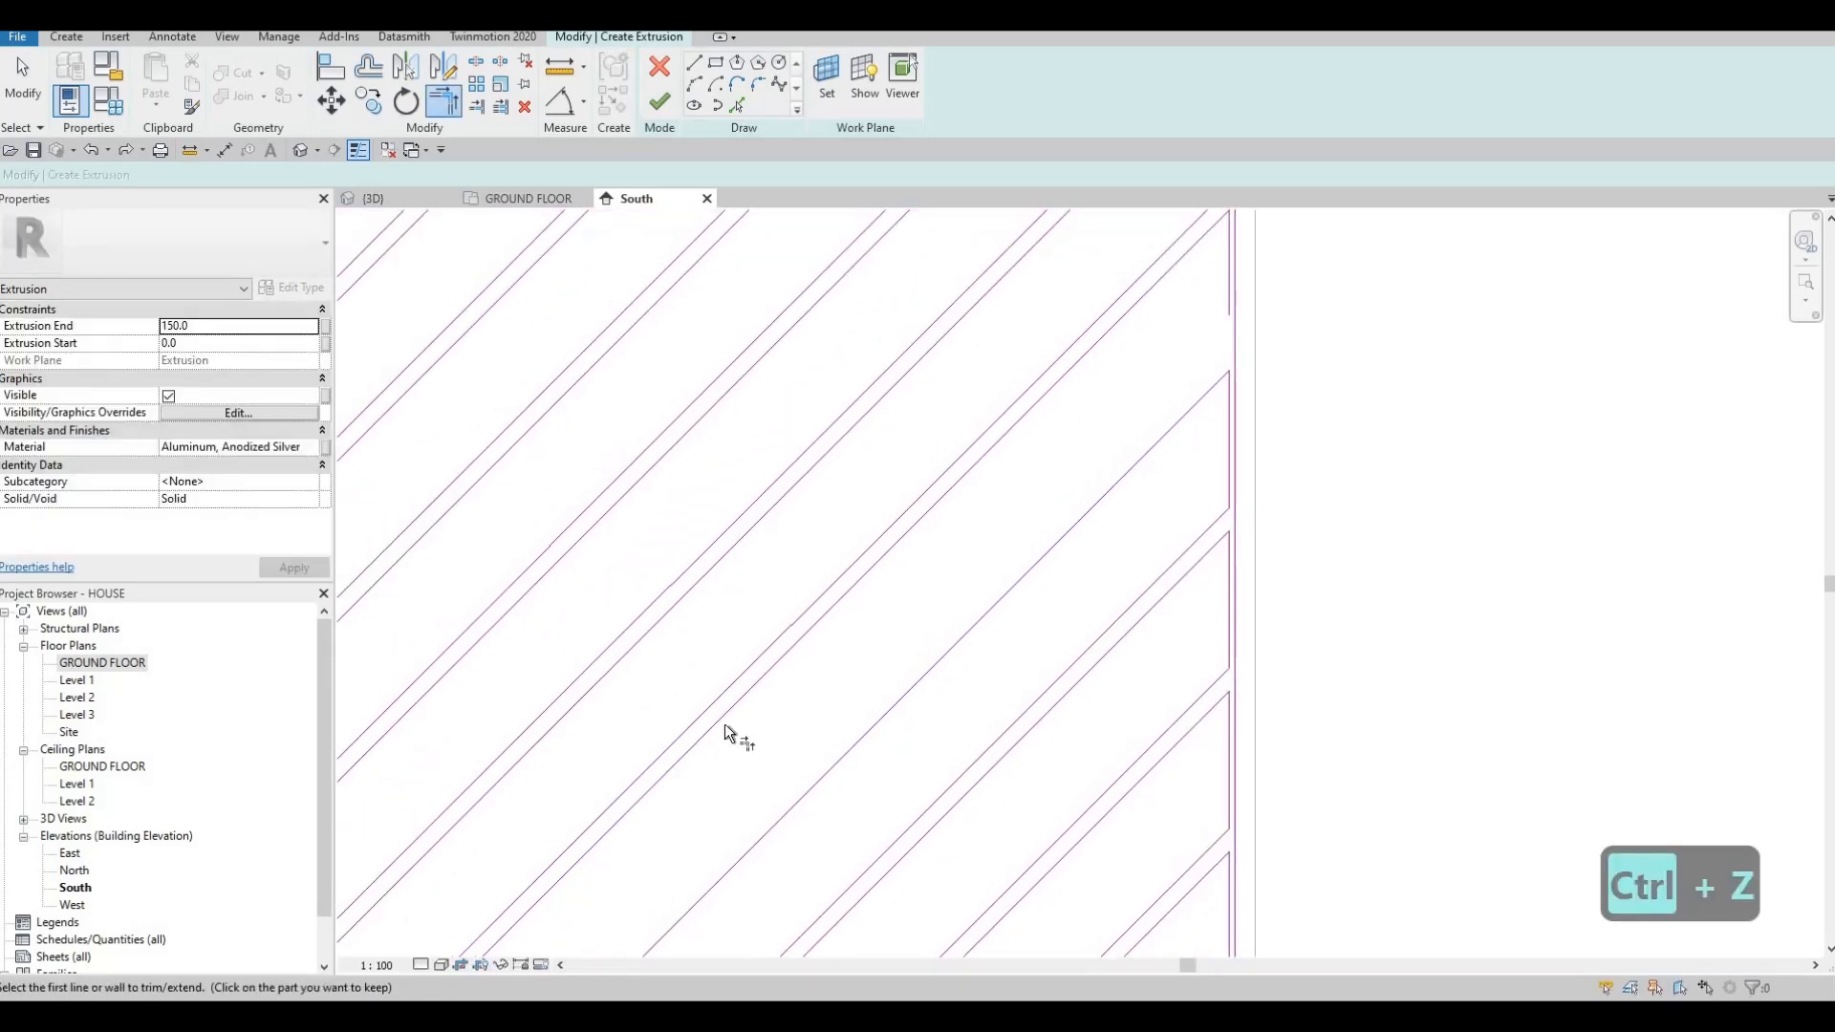
key("t")
key("r")
scroll(750, 707, "down", 2)
left_click(645, 889)
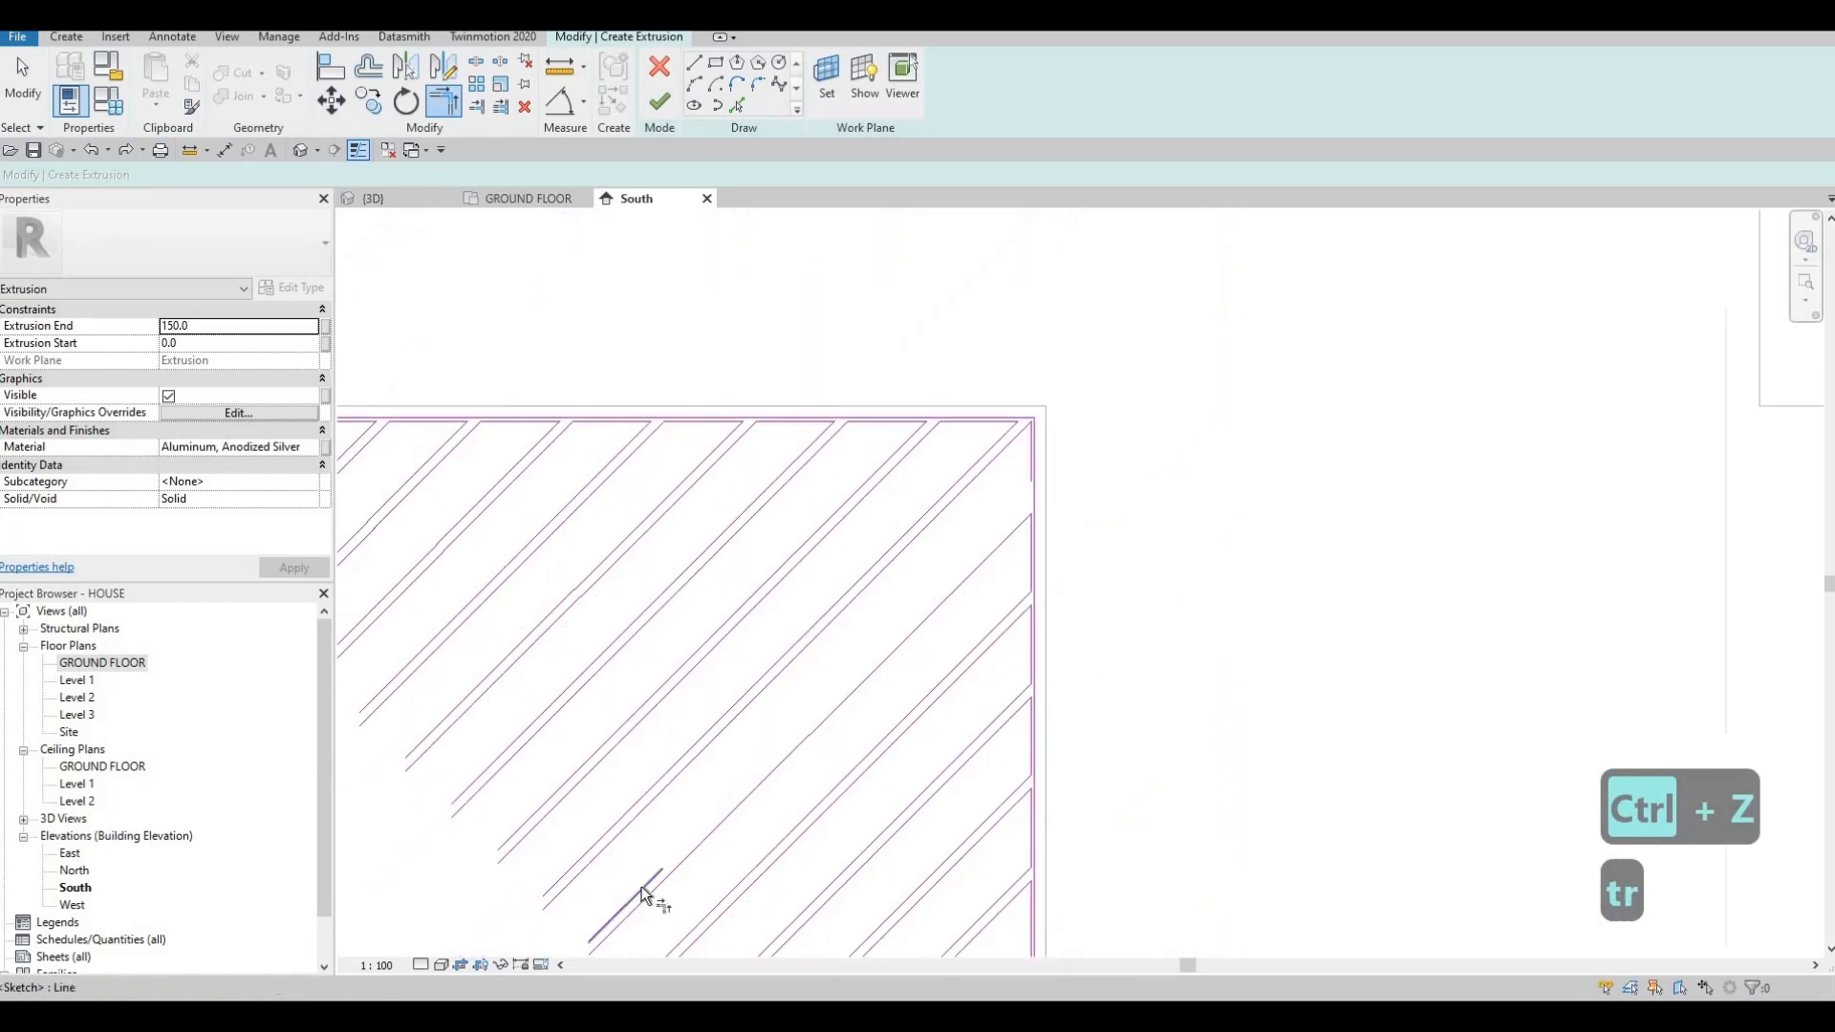
left_click(1030, 464)
key("ctrl+z")
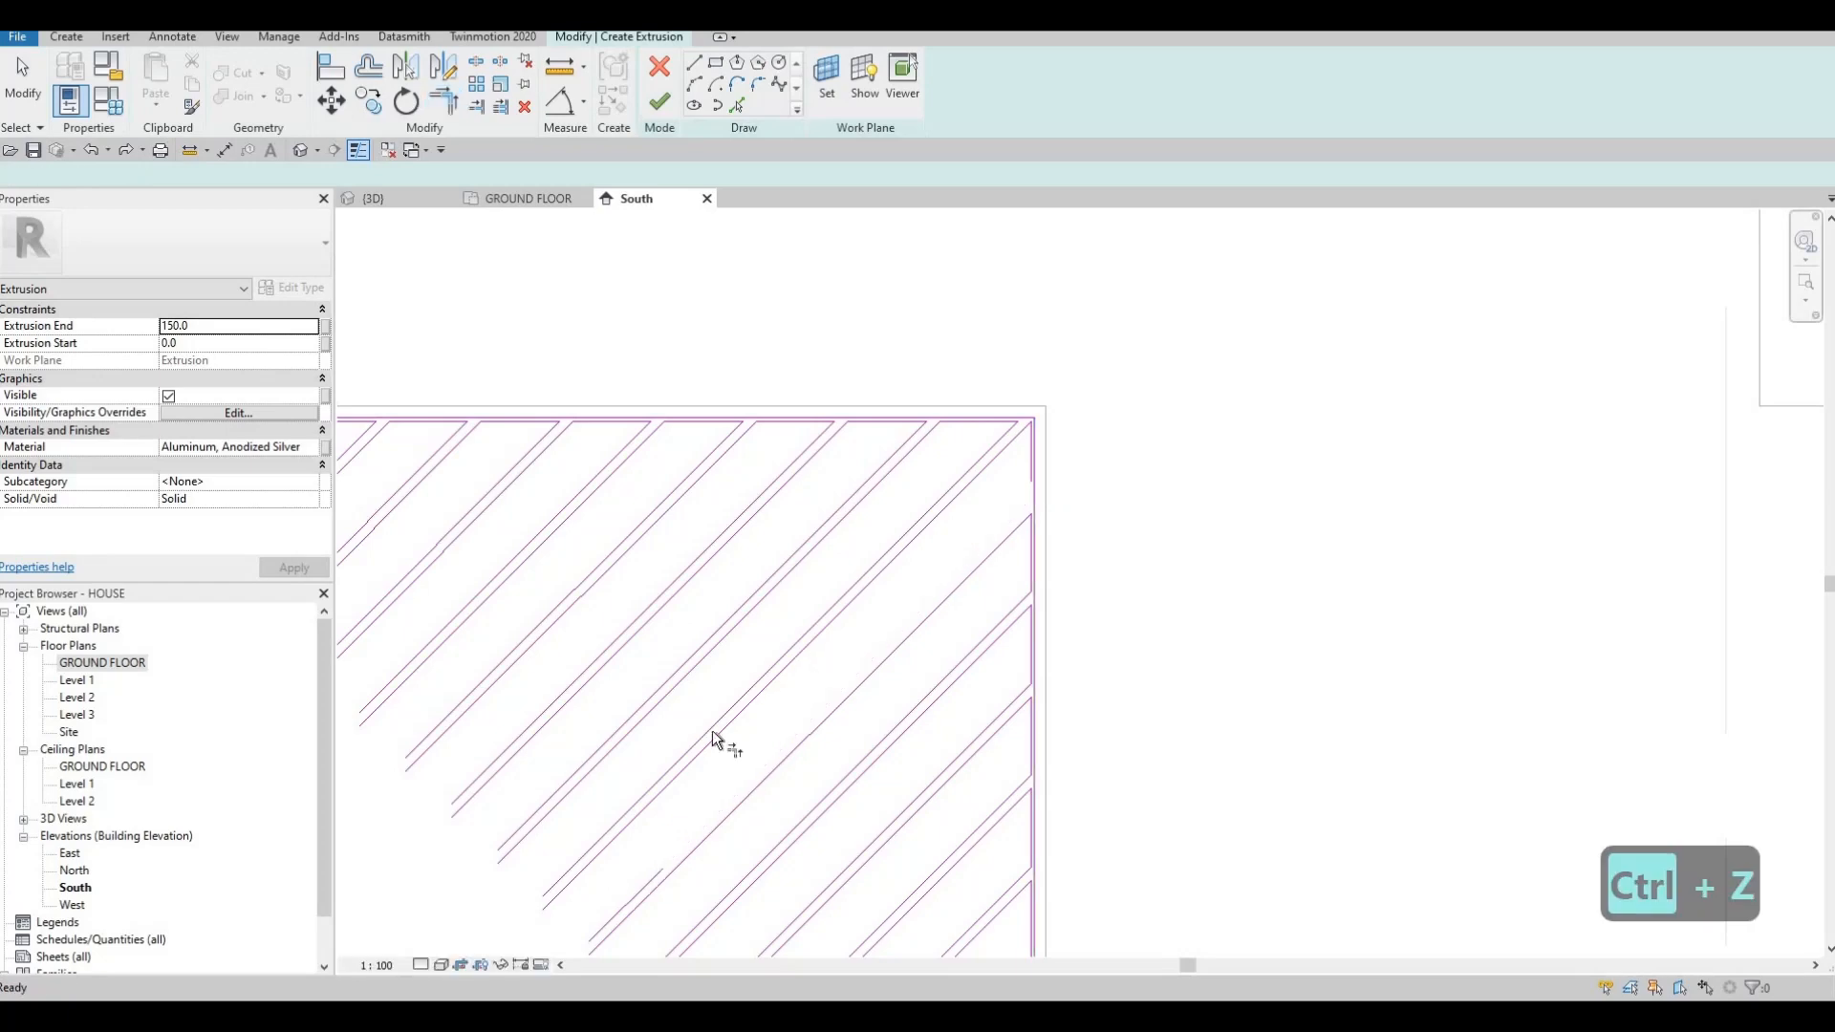
Extend the seventh-lowest diagonal pair's upper line to a corner with the topmost segment of the inner rectangle's right edge.
key("t")
key("r")
left_click(643, 889)
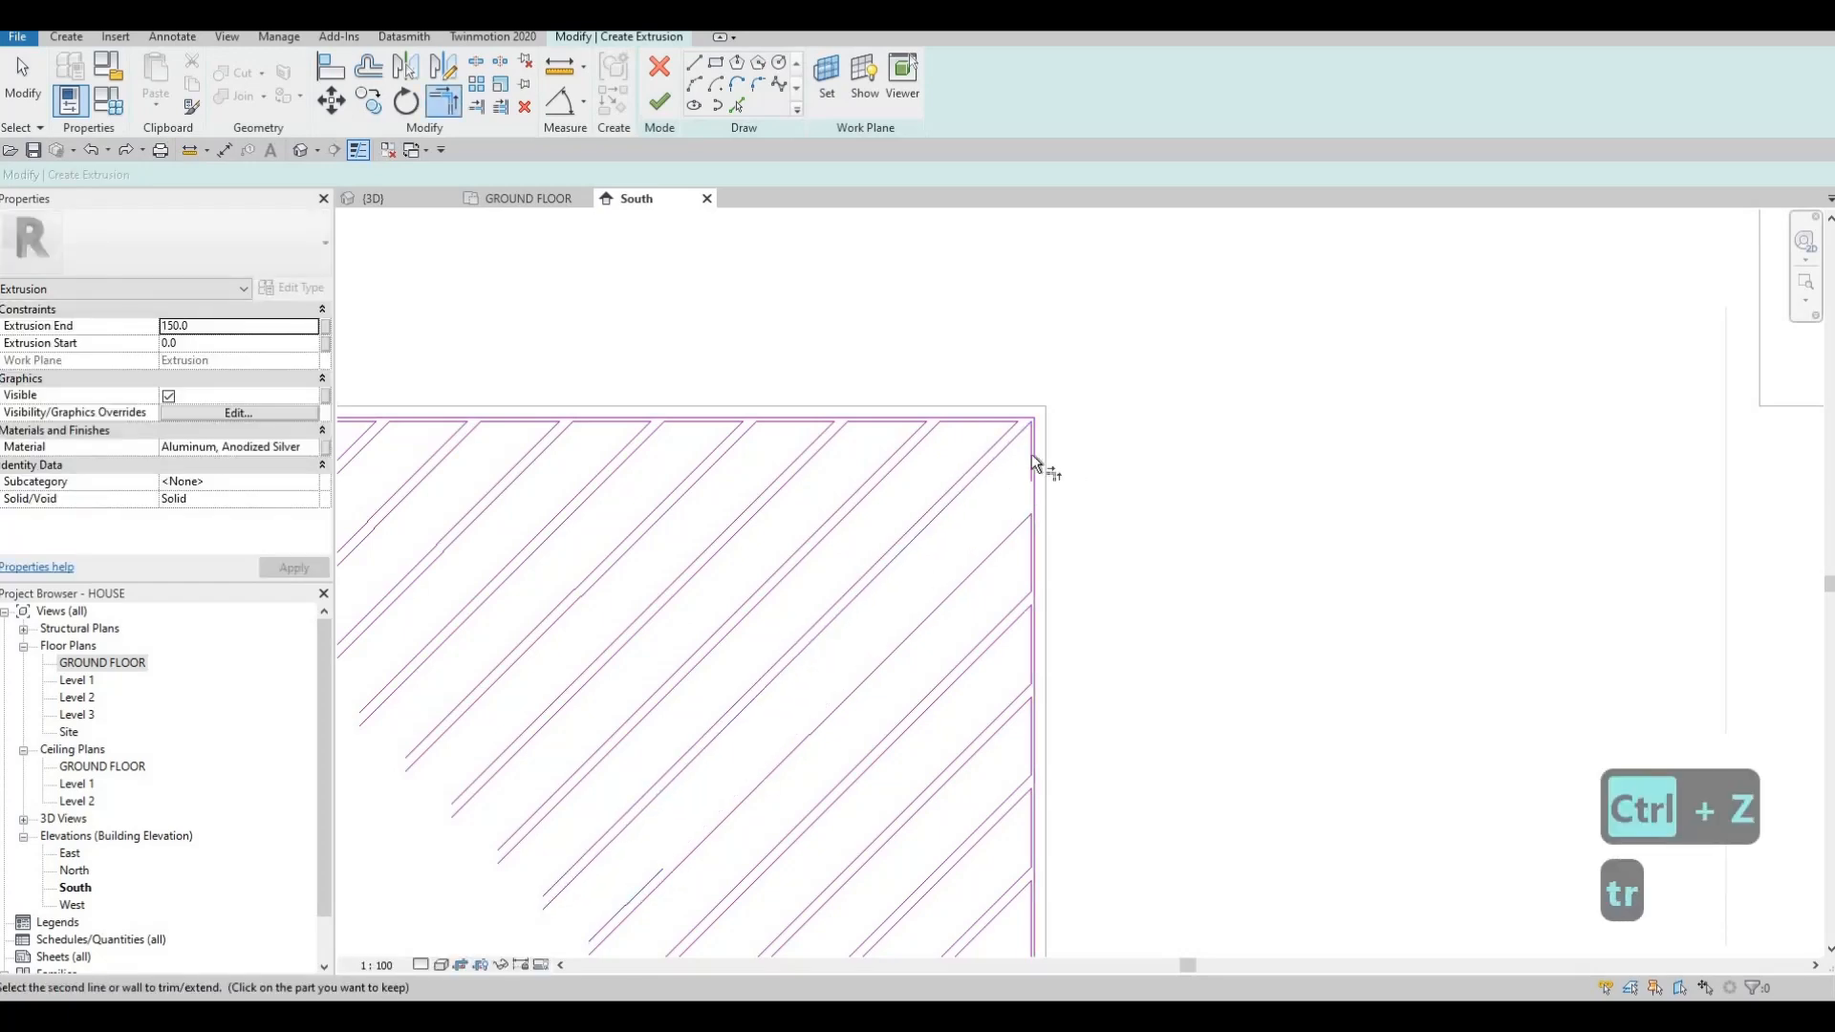
left_click(1030, 461)
scroll(1057, 513, "down", 1)
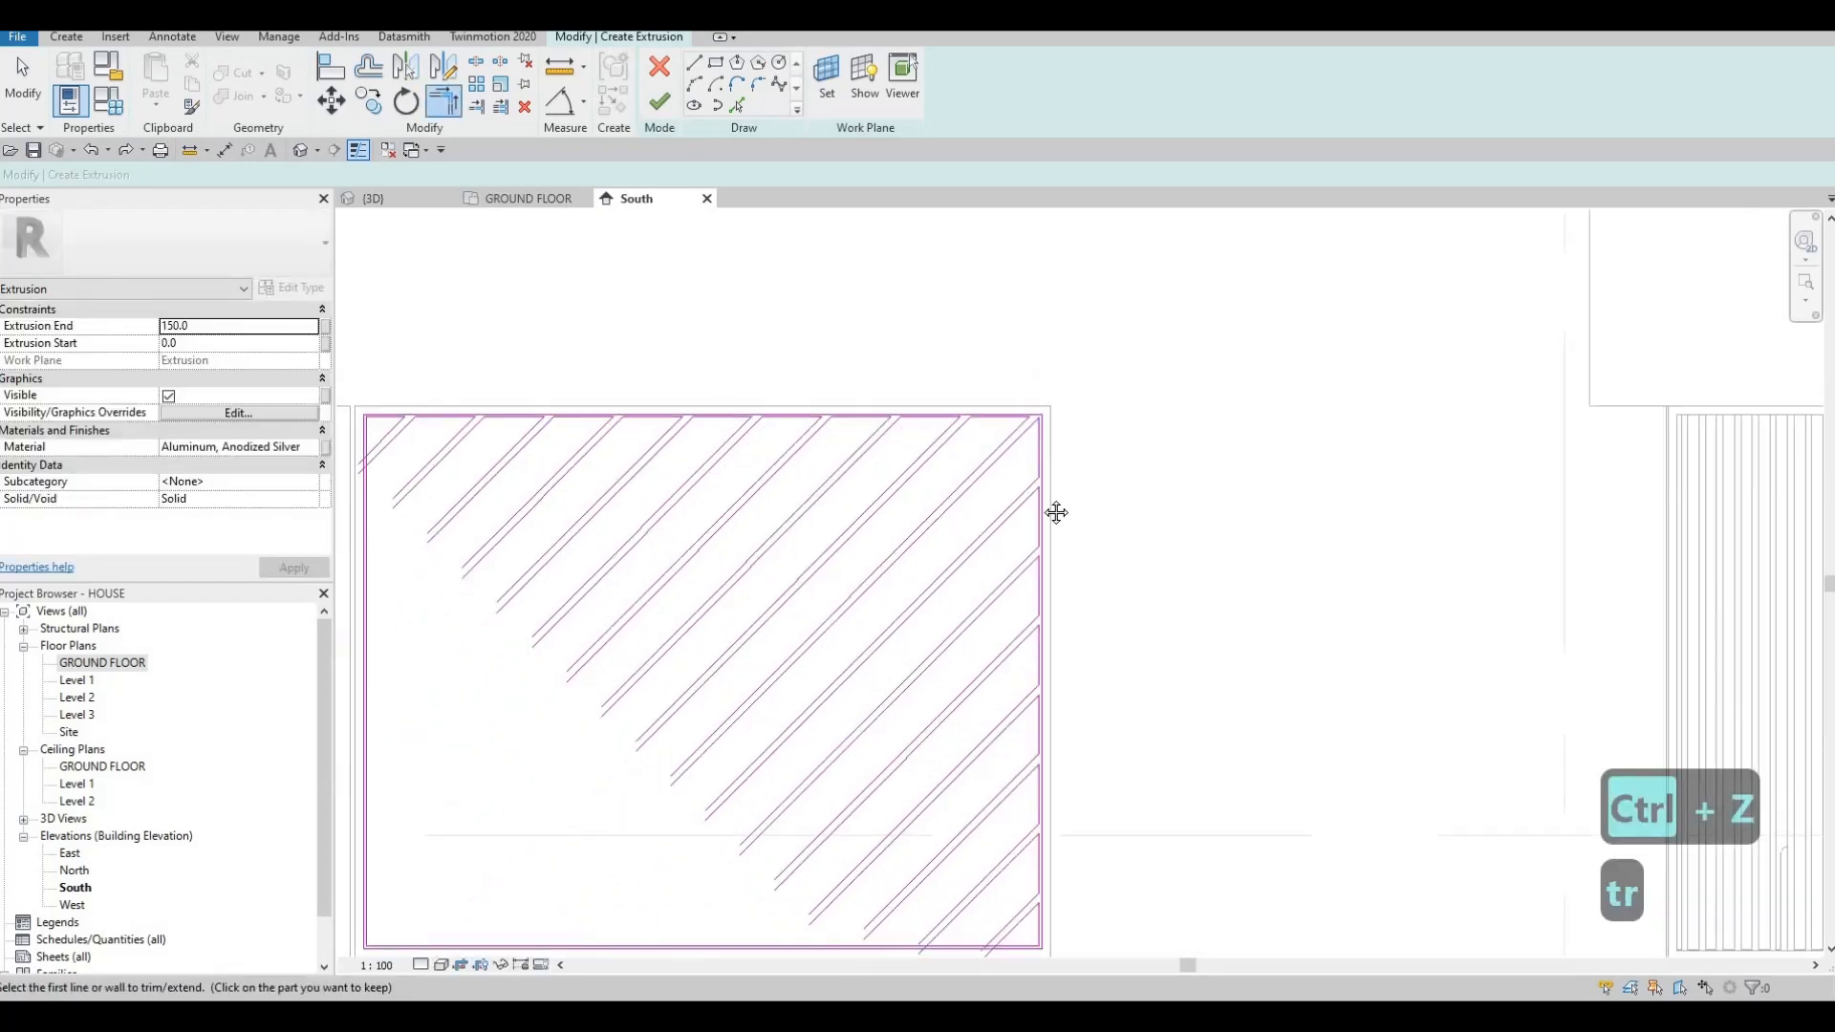
middle_click_drag(1056, 514, 1308, 426)
scroll(1308, 426, "down", 1)
middle_click_drag(727, 362, 807, 342)
scroll(806, 336, "up", 4)
key("Escape")
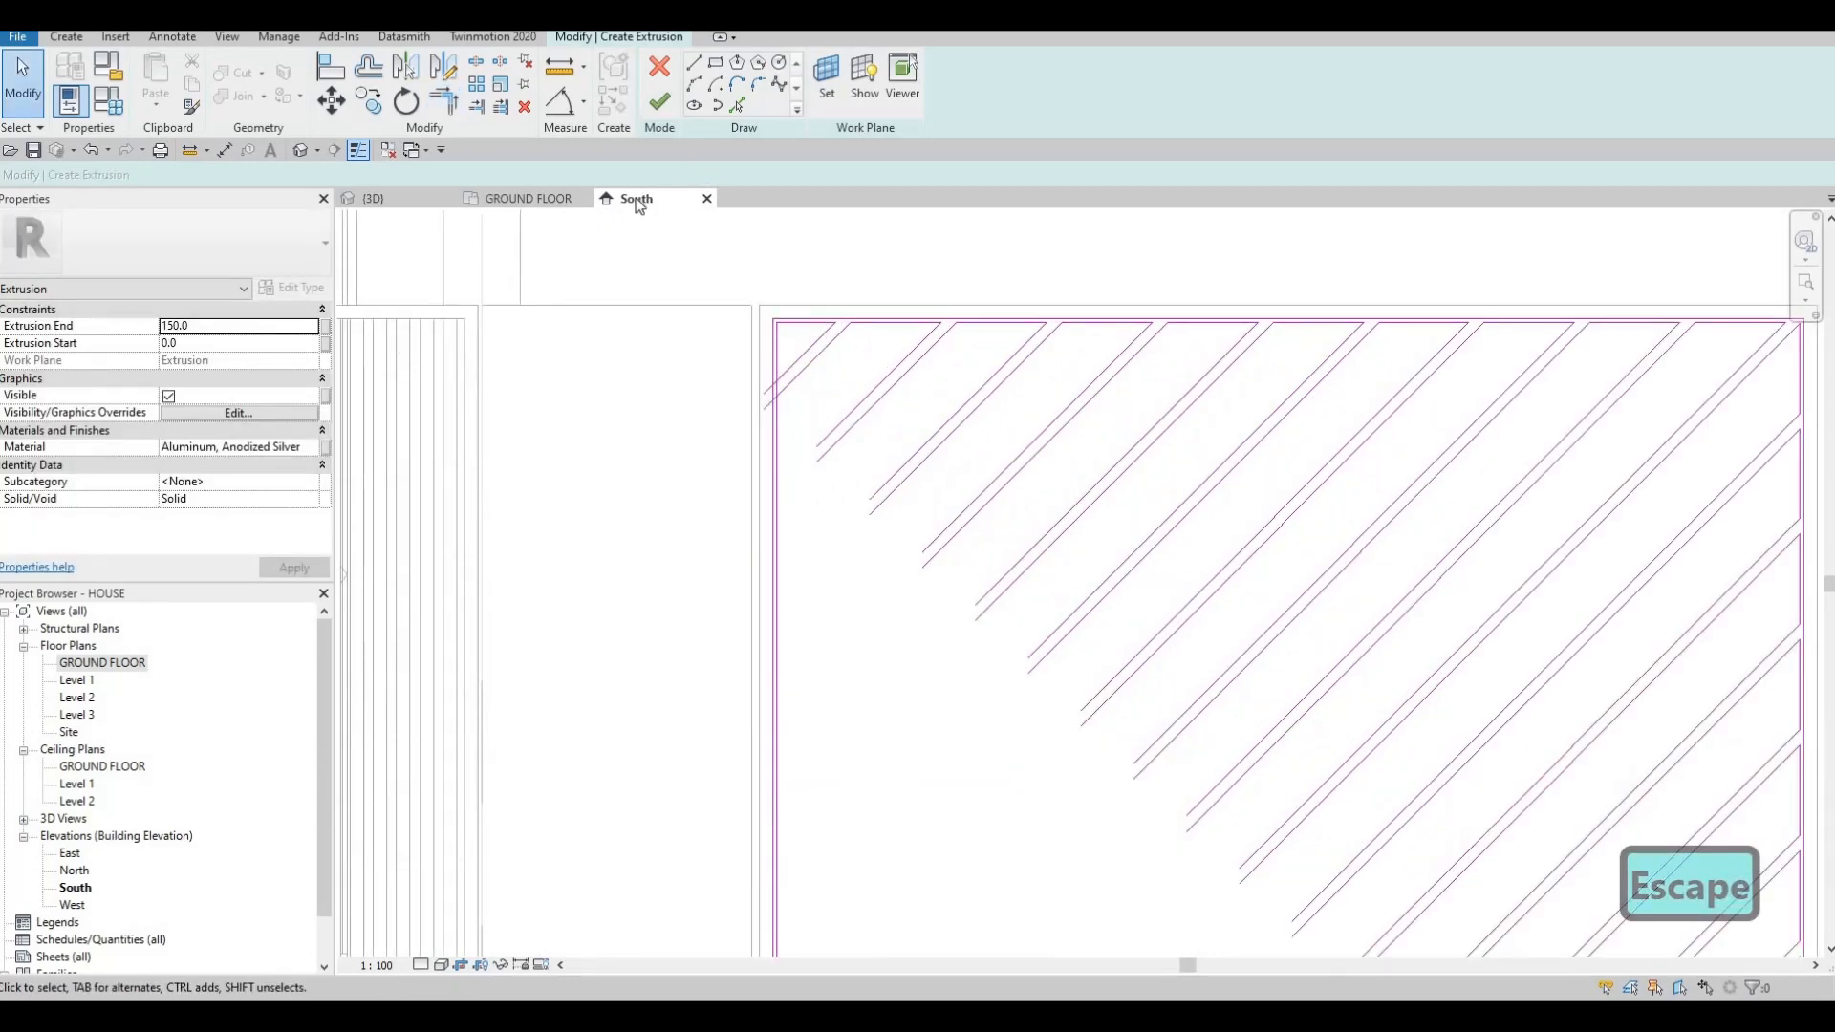
Split the right part of the inner rectangle's bottom edge at several points, including about 2210 mm and 1460 mm from its left end.
key("s")
key("l")
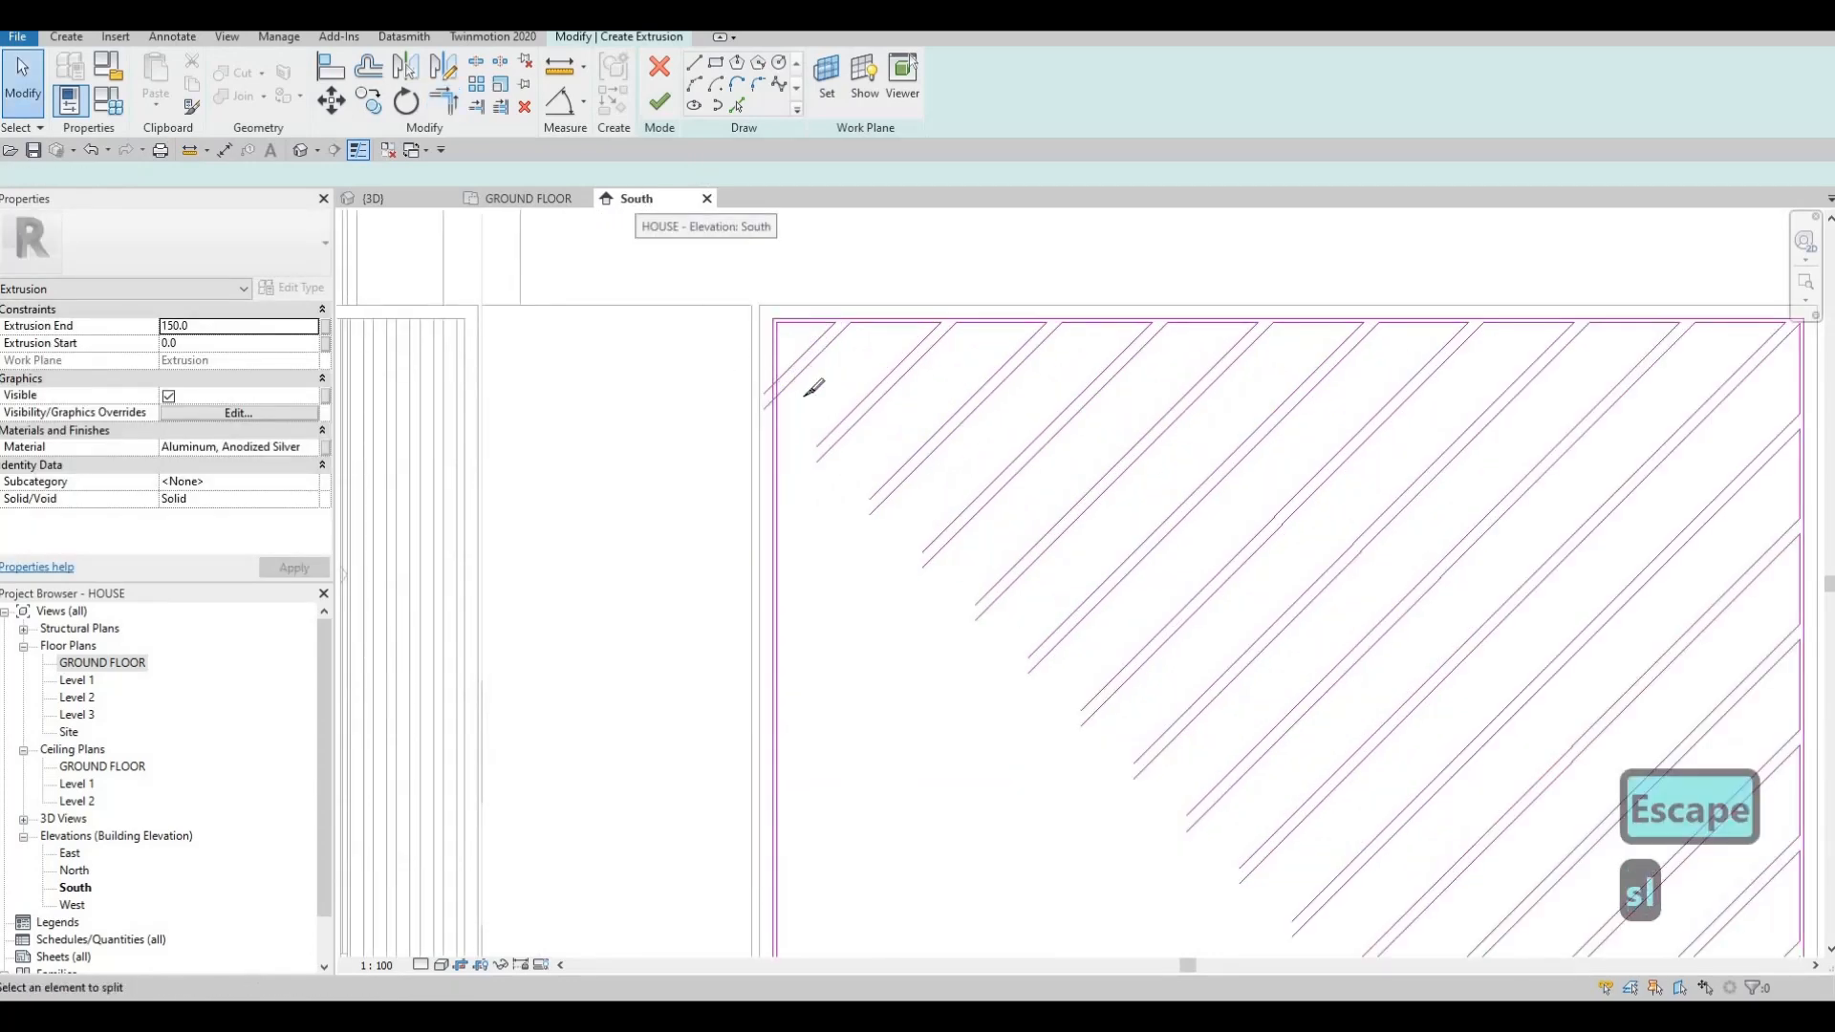
scroll(765, 392, "up", 2)
scroll(1271, 602, "down", 3)
middle_click_drag(1272, 602, 970, 230)
scroll(969, 230, "down", 2)
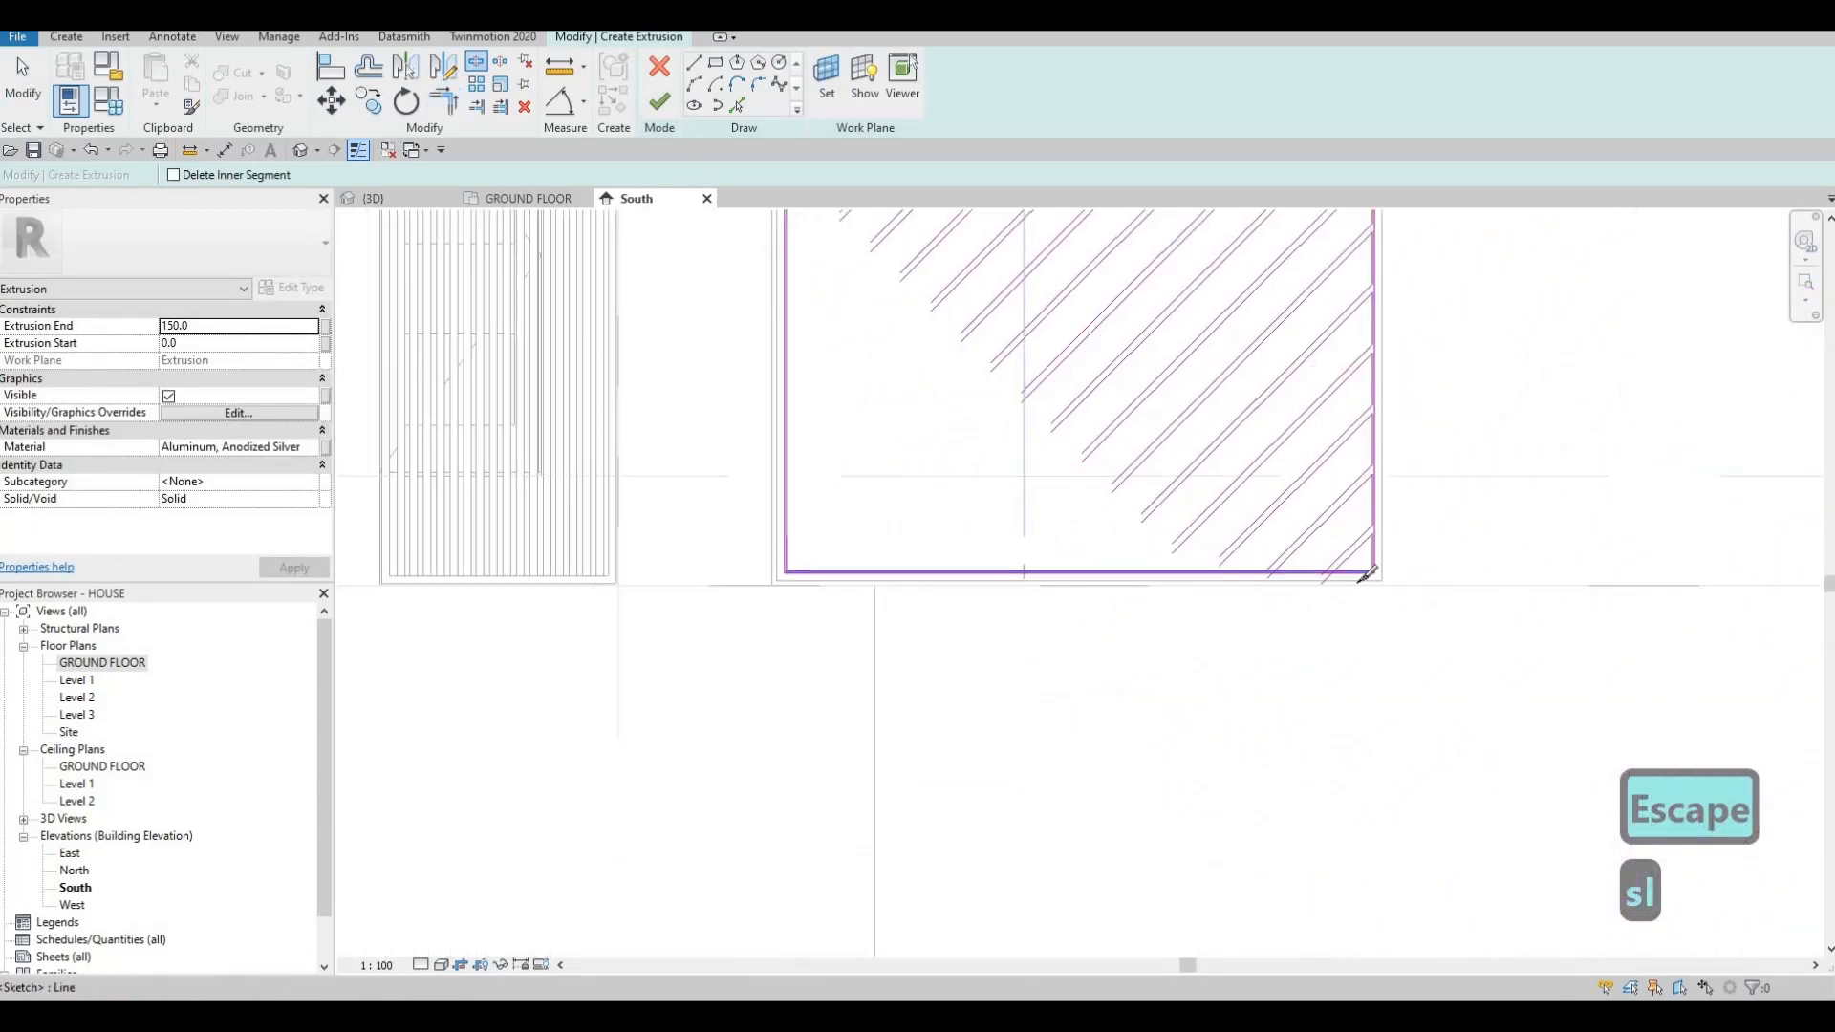
scroll(1357, 581, "up", 2)
middle_click_drag(1357, 581, 1445, 585)
scroll(1454, 578, "up", 3)
left_click(1447, 578)
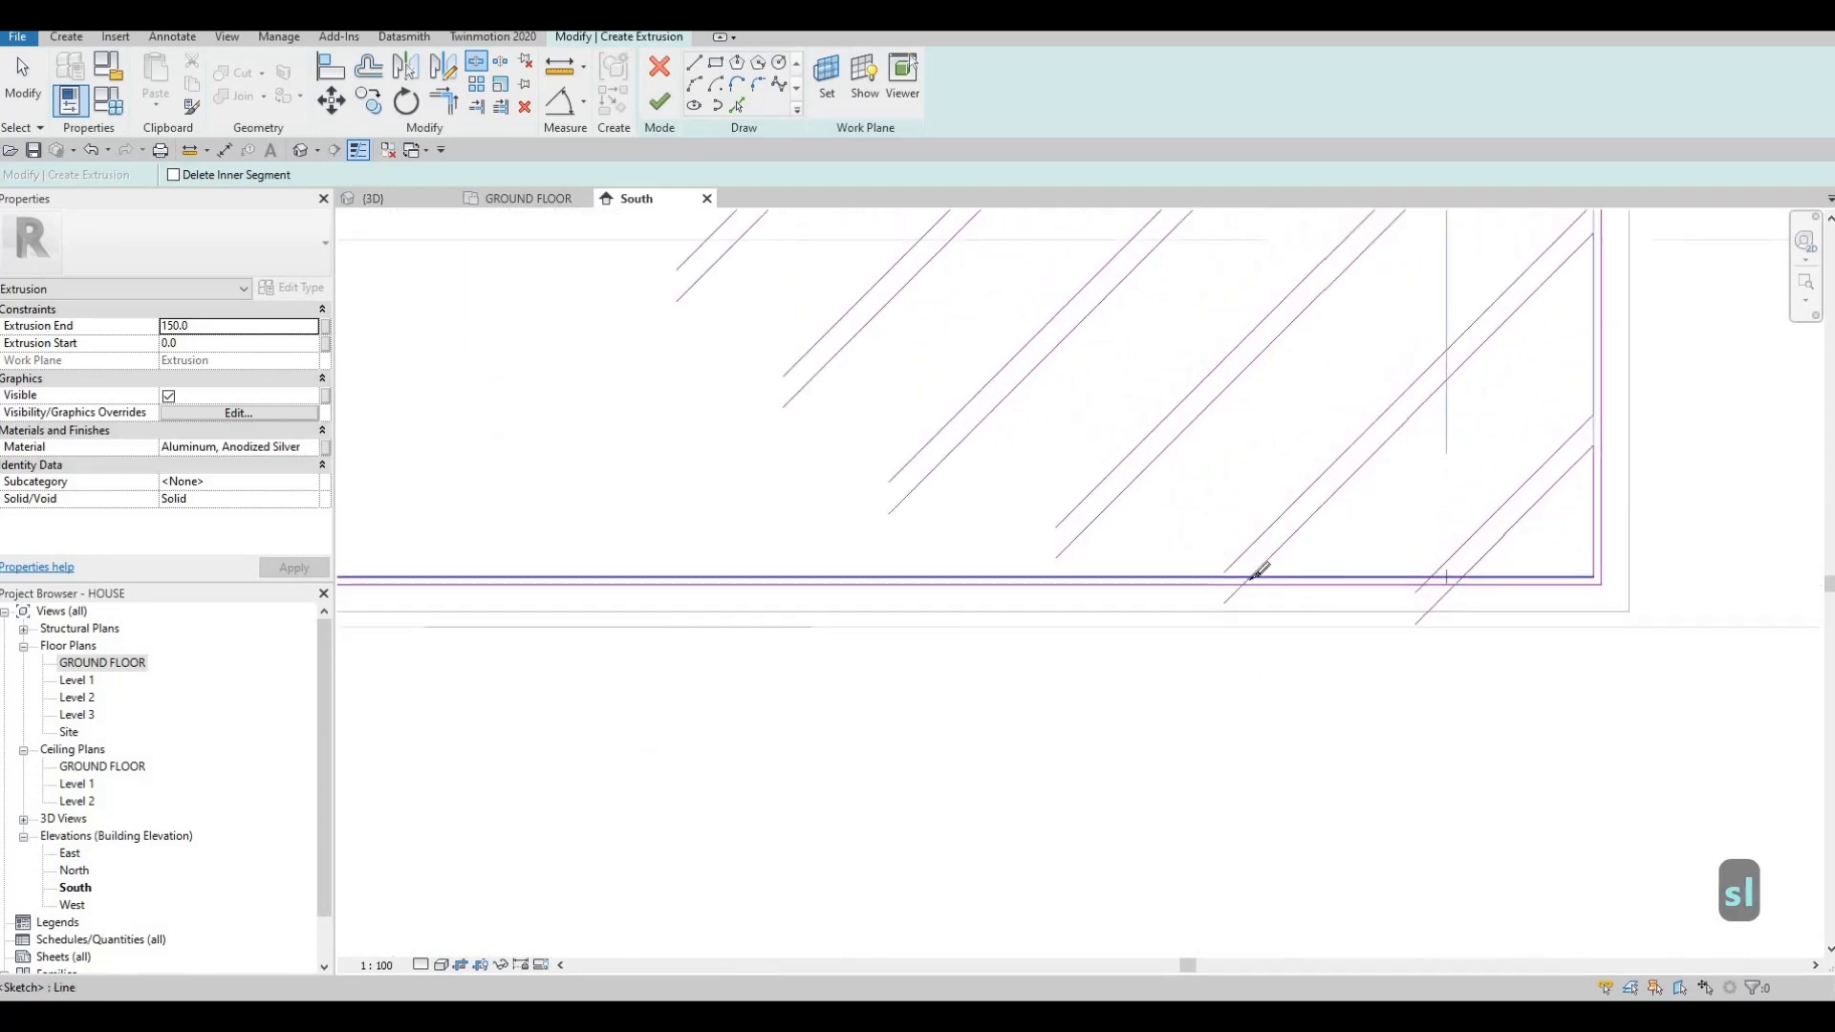
left_click(1240, 577)
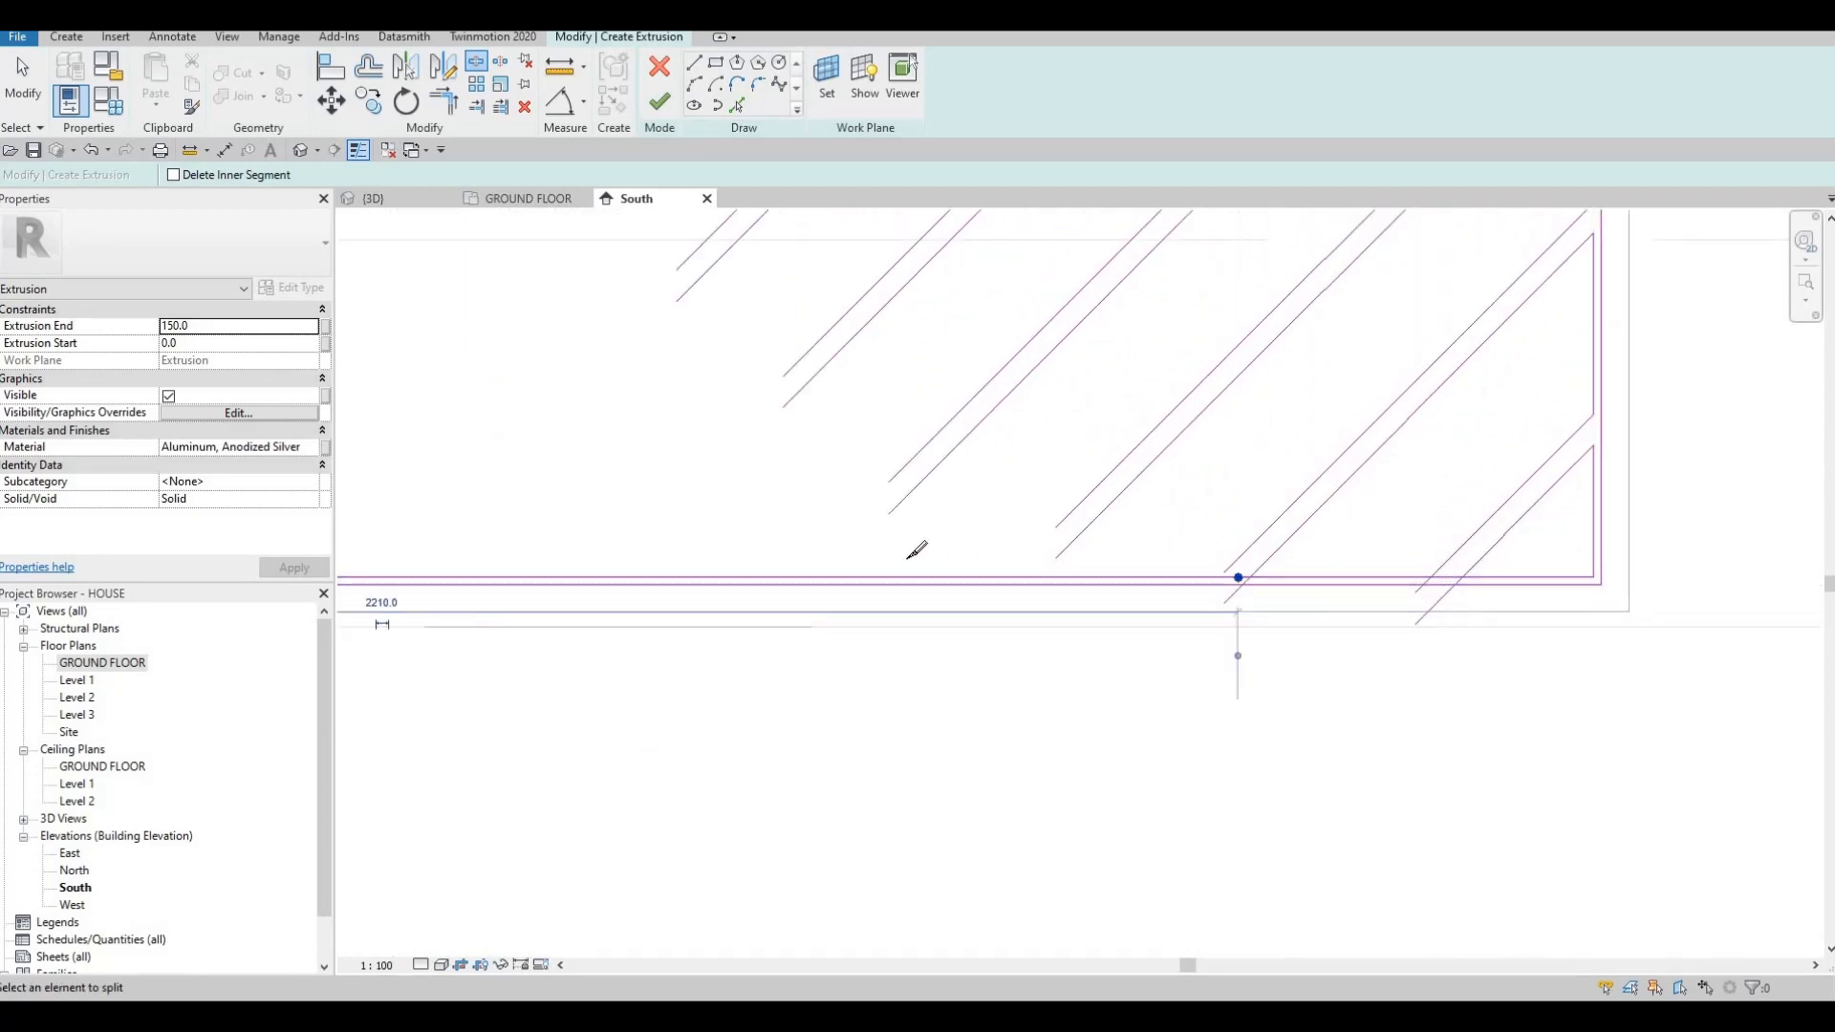
left_click(844, 569)
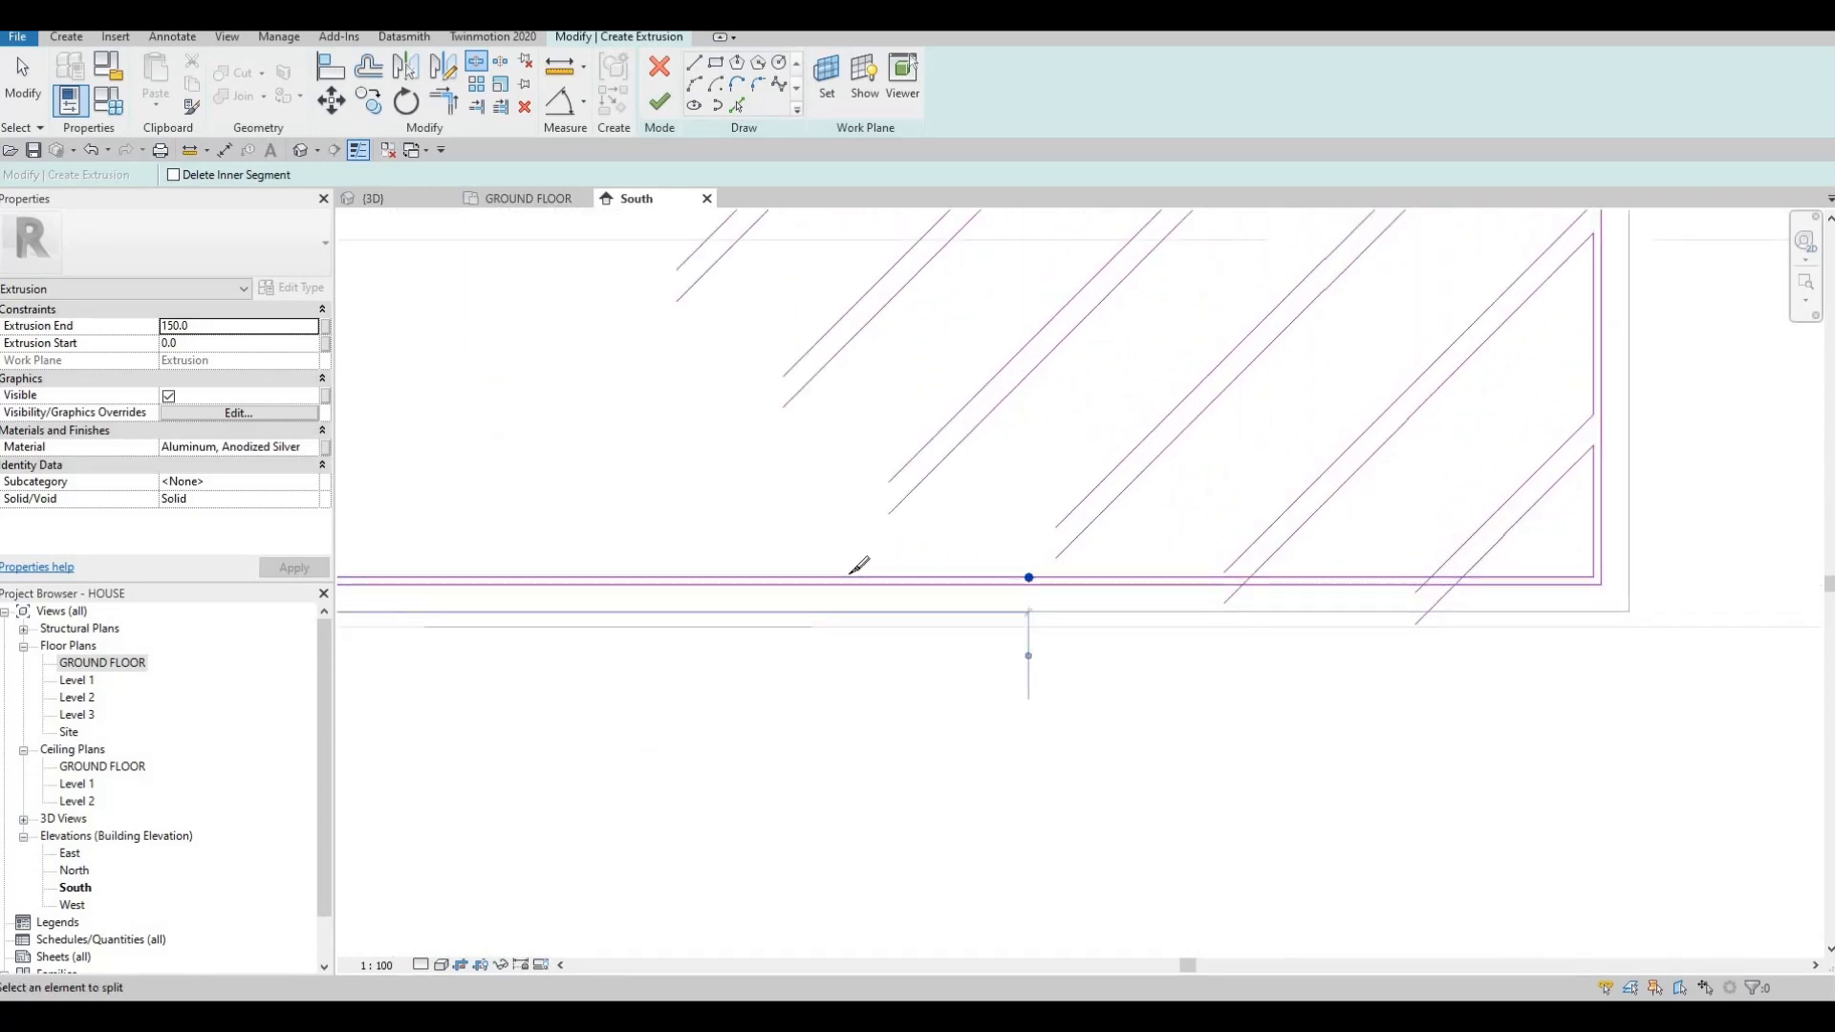
left_click(659, 574)
middle_click_drag(517, 528, 1092, 581)
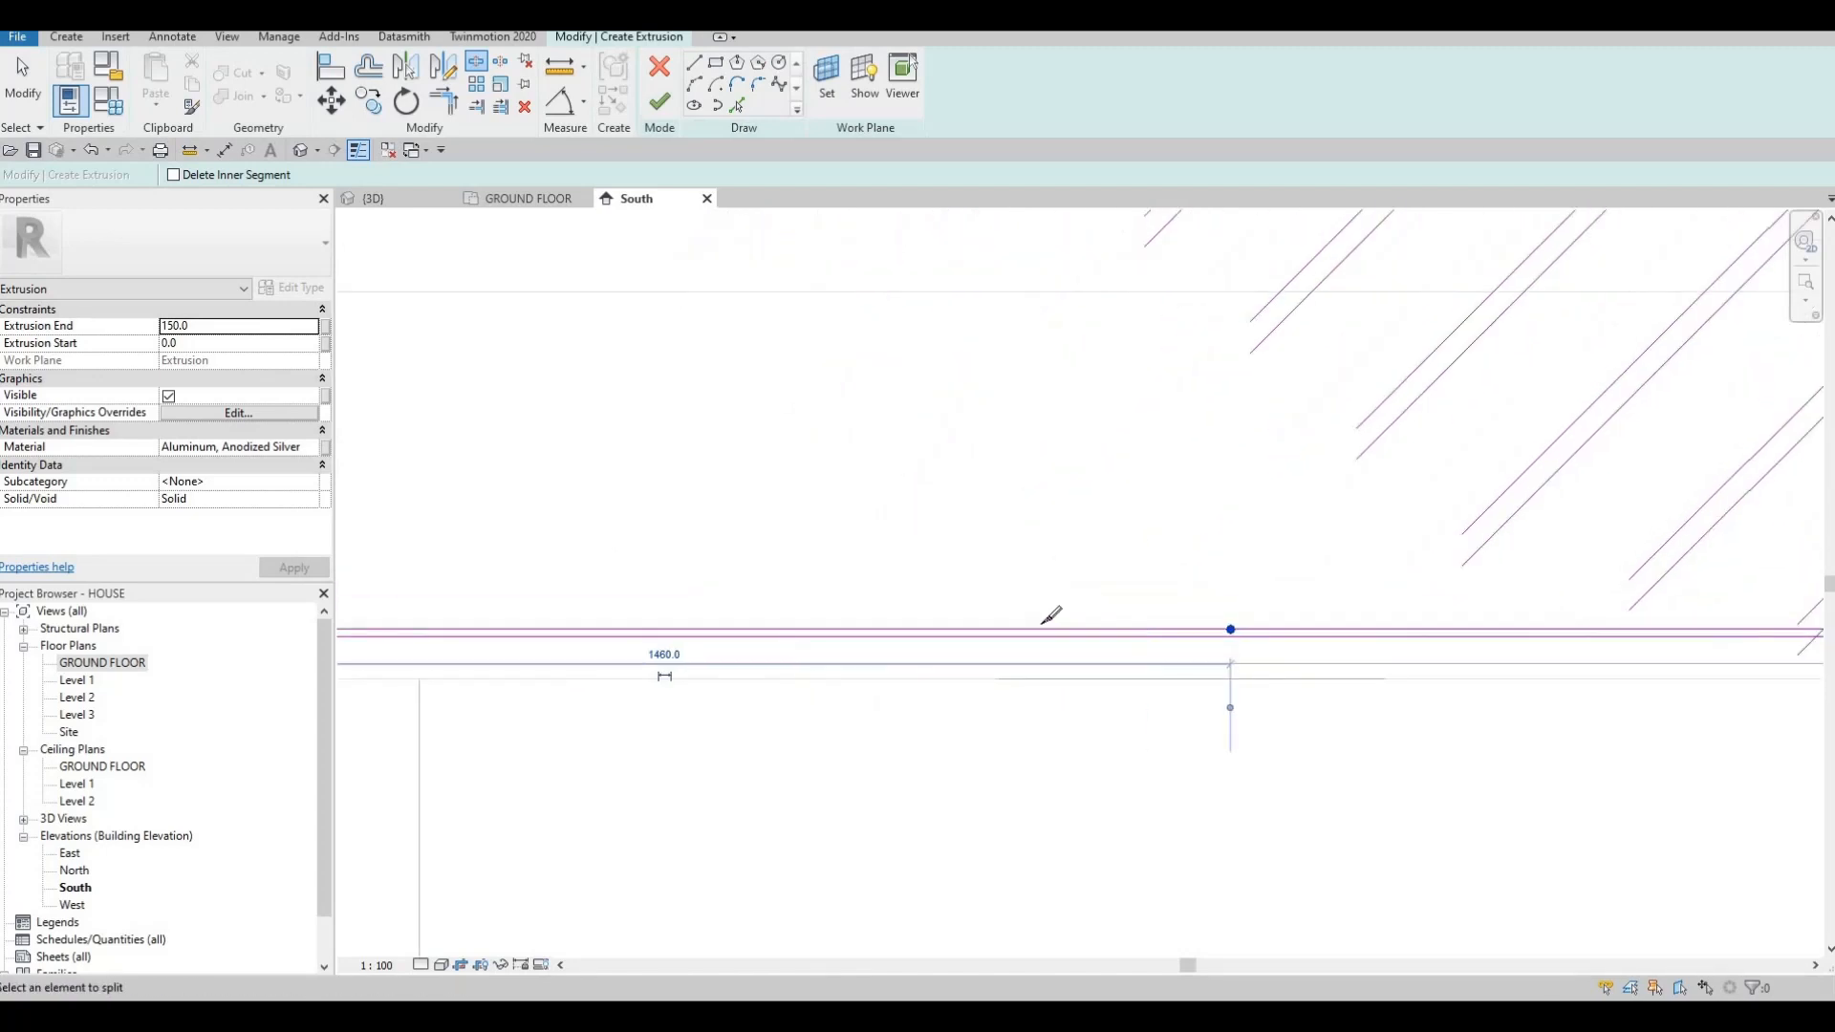
Split the left part of the bottom edge at further points, including about 1215 mm, 815 mm and 130 mm from its left end.
left_click(1041, 623)
scroll(938, 586, "down", 1)
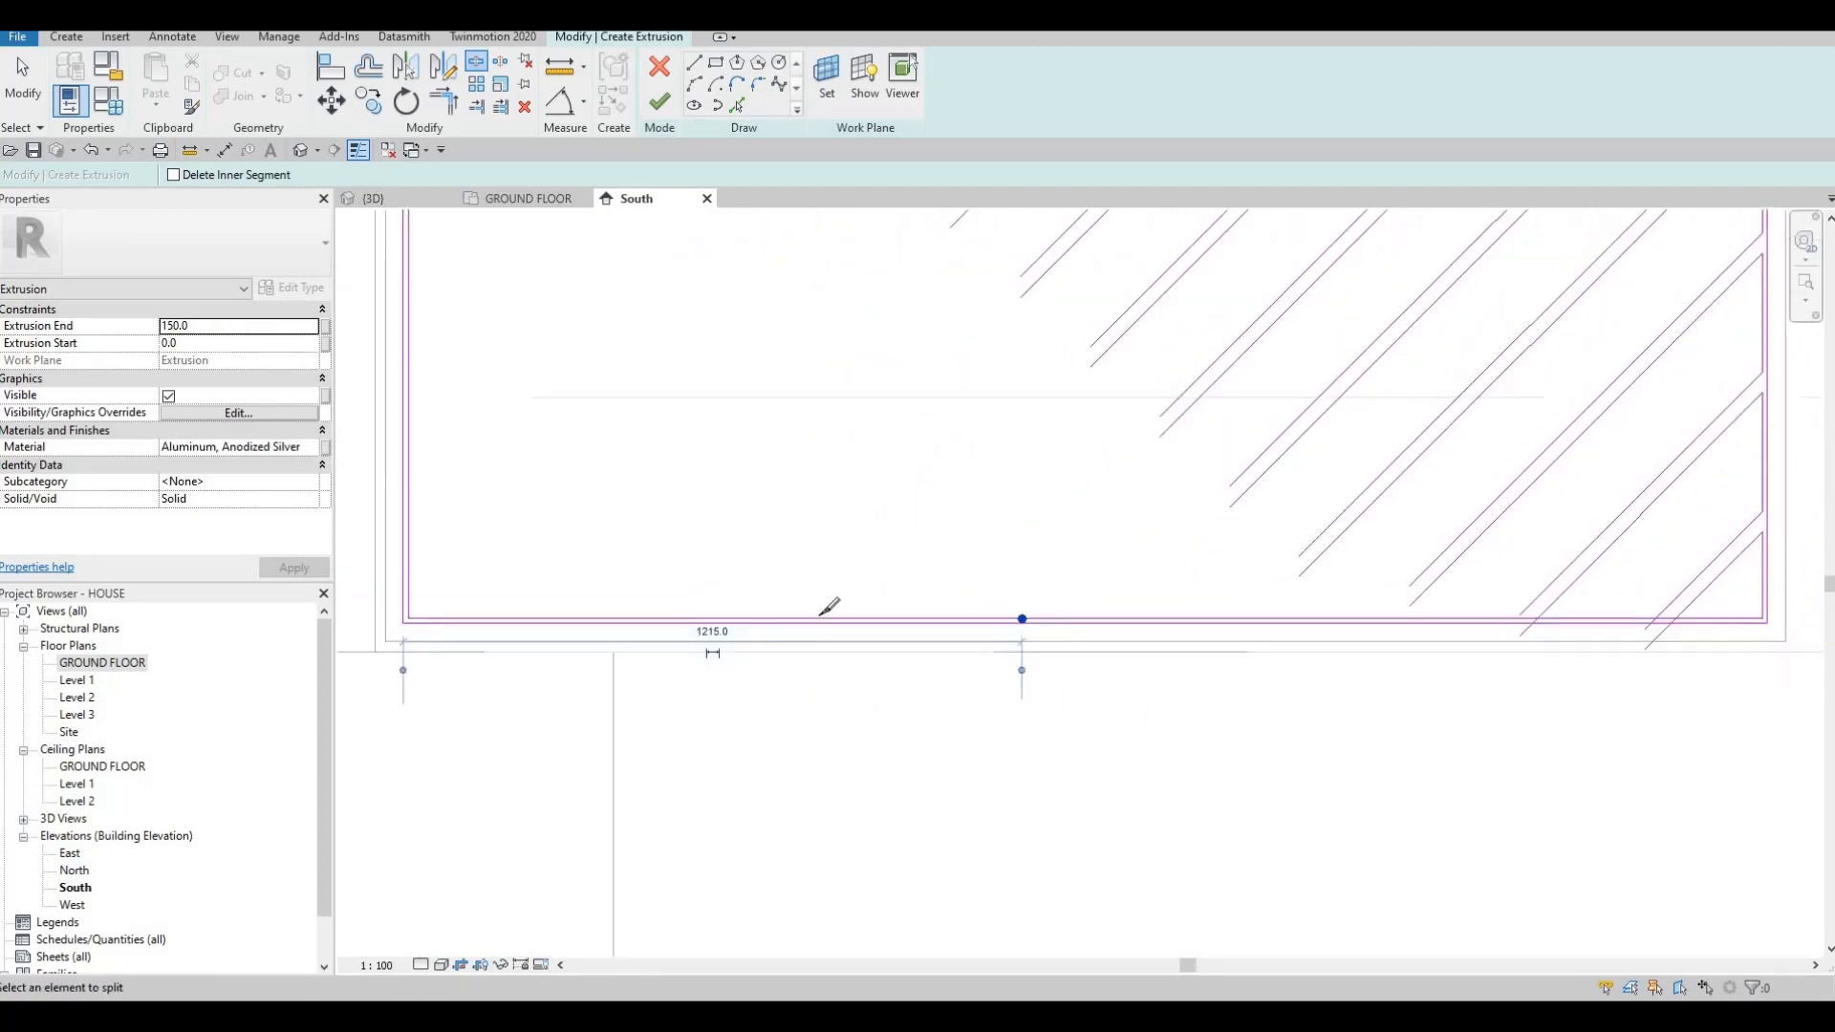
left_click(820, 619)
middle_click_drag(759, 600, 1098, 596)
scroll(1097, 597, "down", 1)
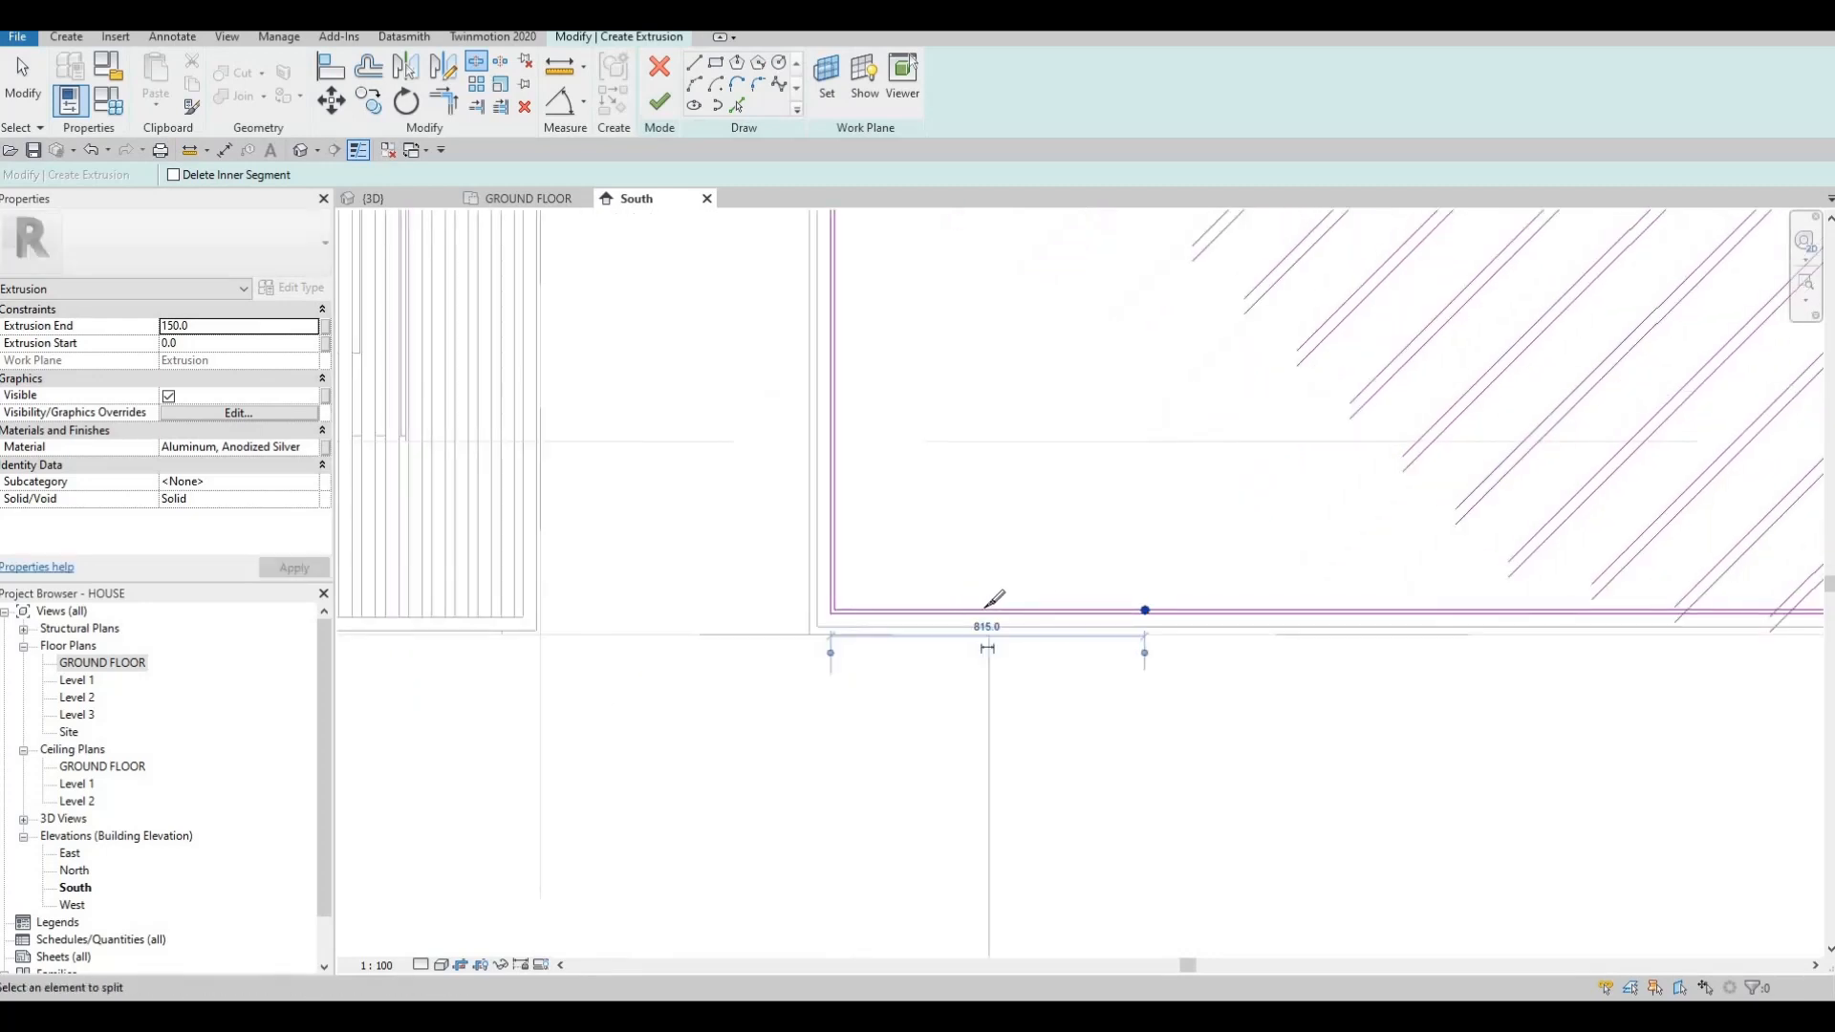
left_click(881, 610)
Split the upper part of the inner rectangle's left edge at three points, the lowest about 650 mm below its upper end.
middle_click_drag(934, 500, 905, 525)
scroll(823, 389, "down", 3)
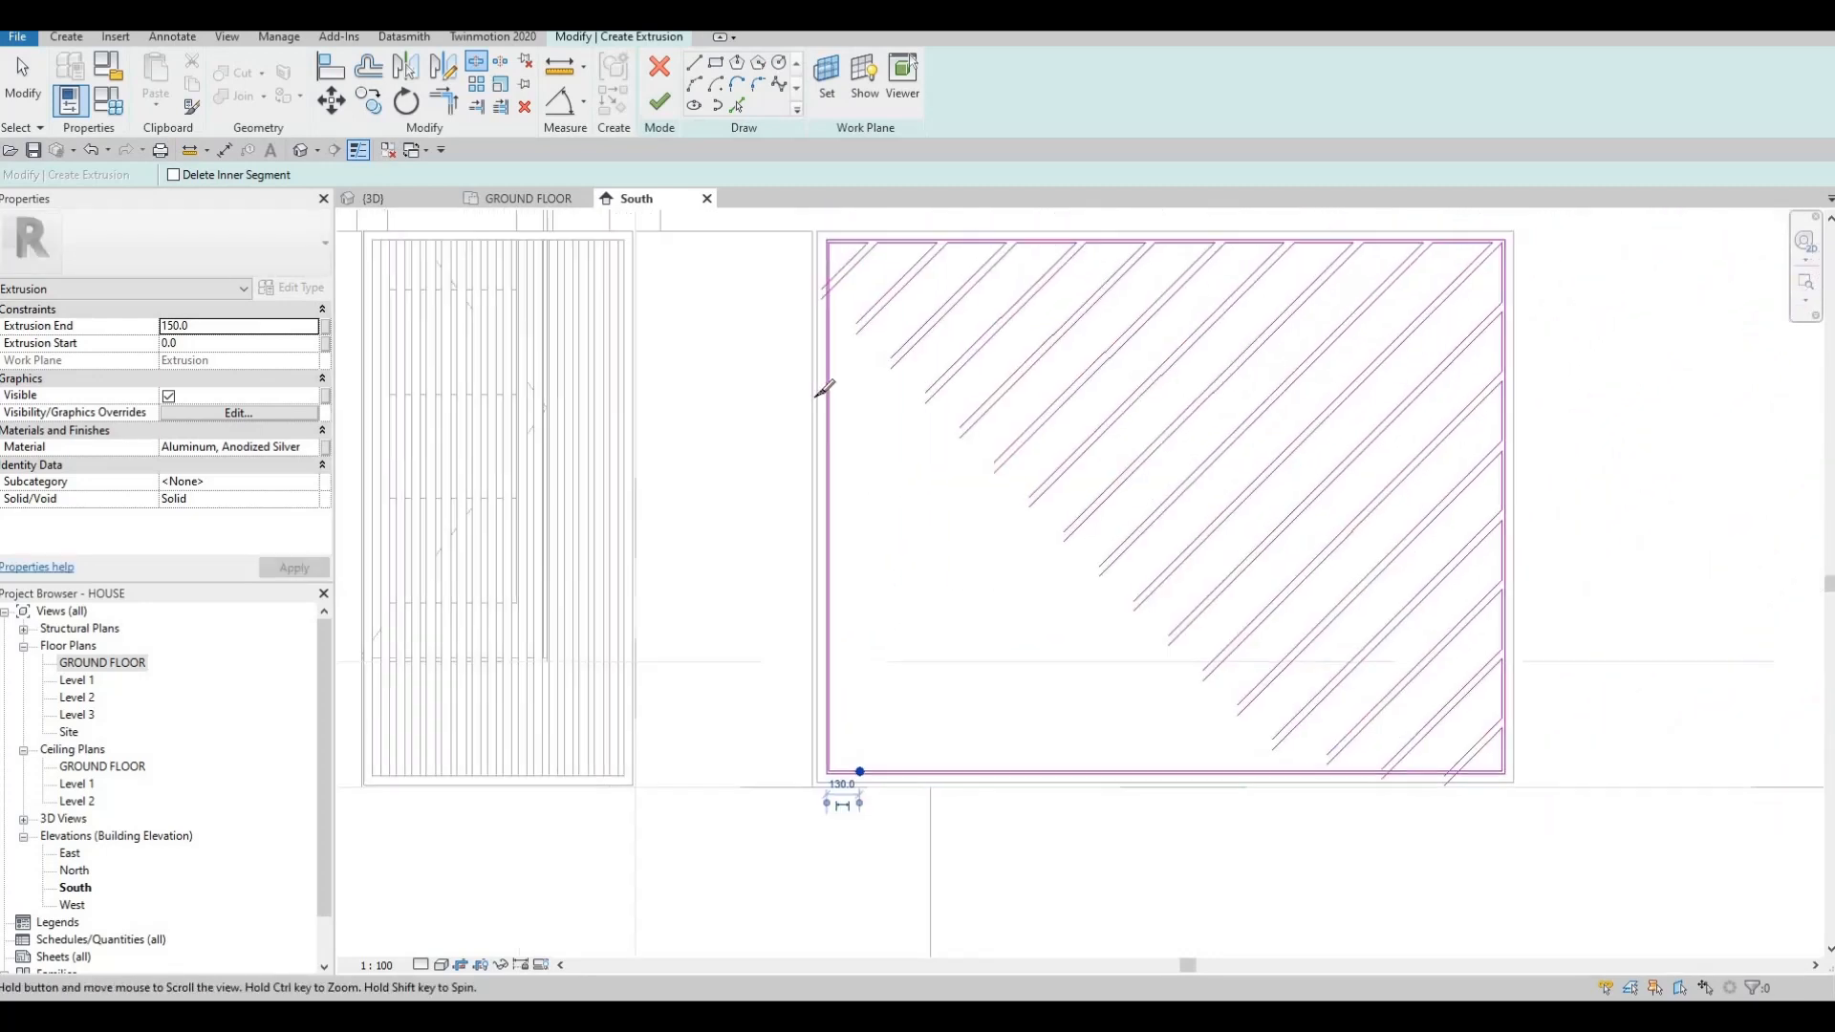
scroll(840, 319, "up", 4)
scroll(810, 345, "up", 2)
left_click(806, 339)
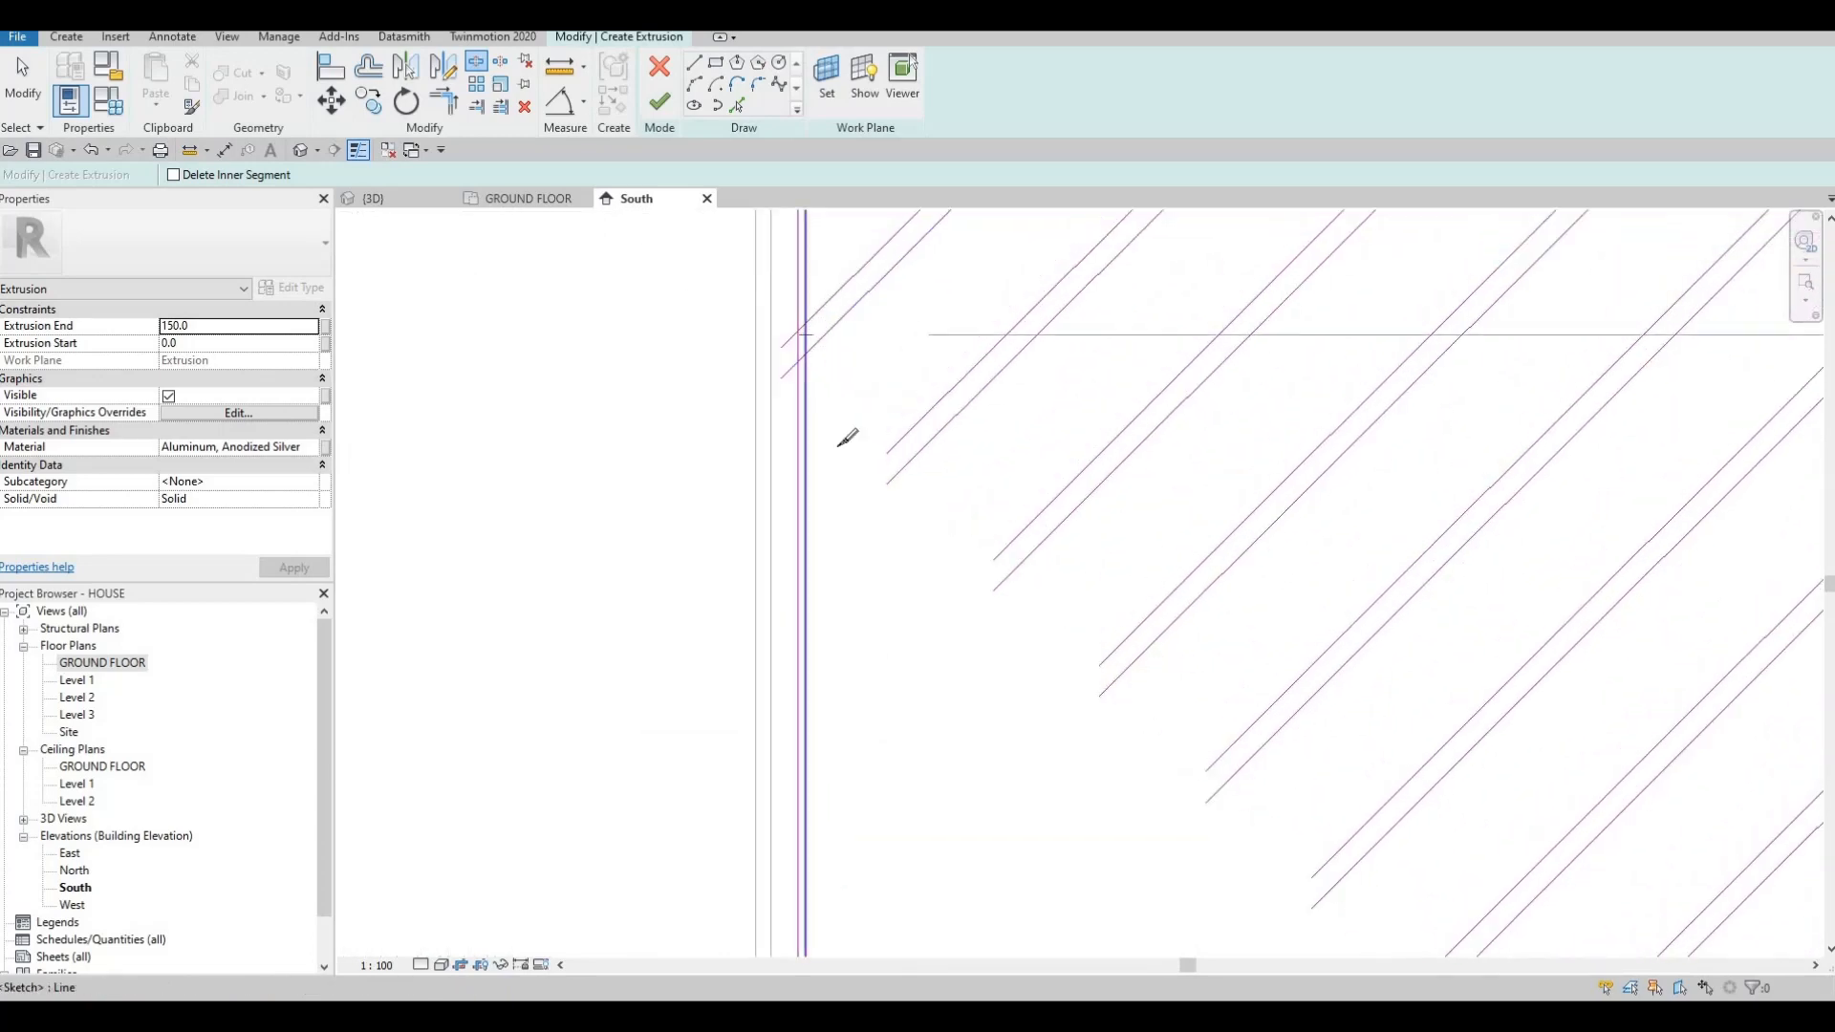
left_click(806, 513)
left_click(806, 699)
middle_click_drag(888, 622, 918, 523)
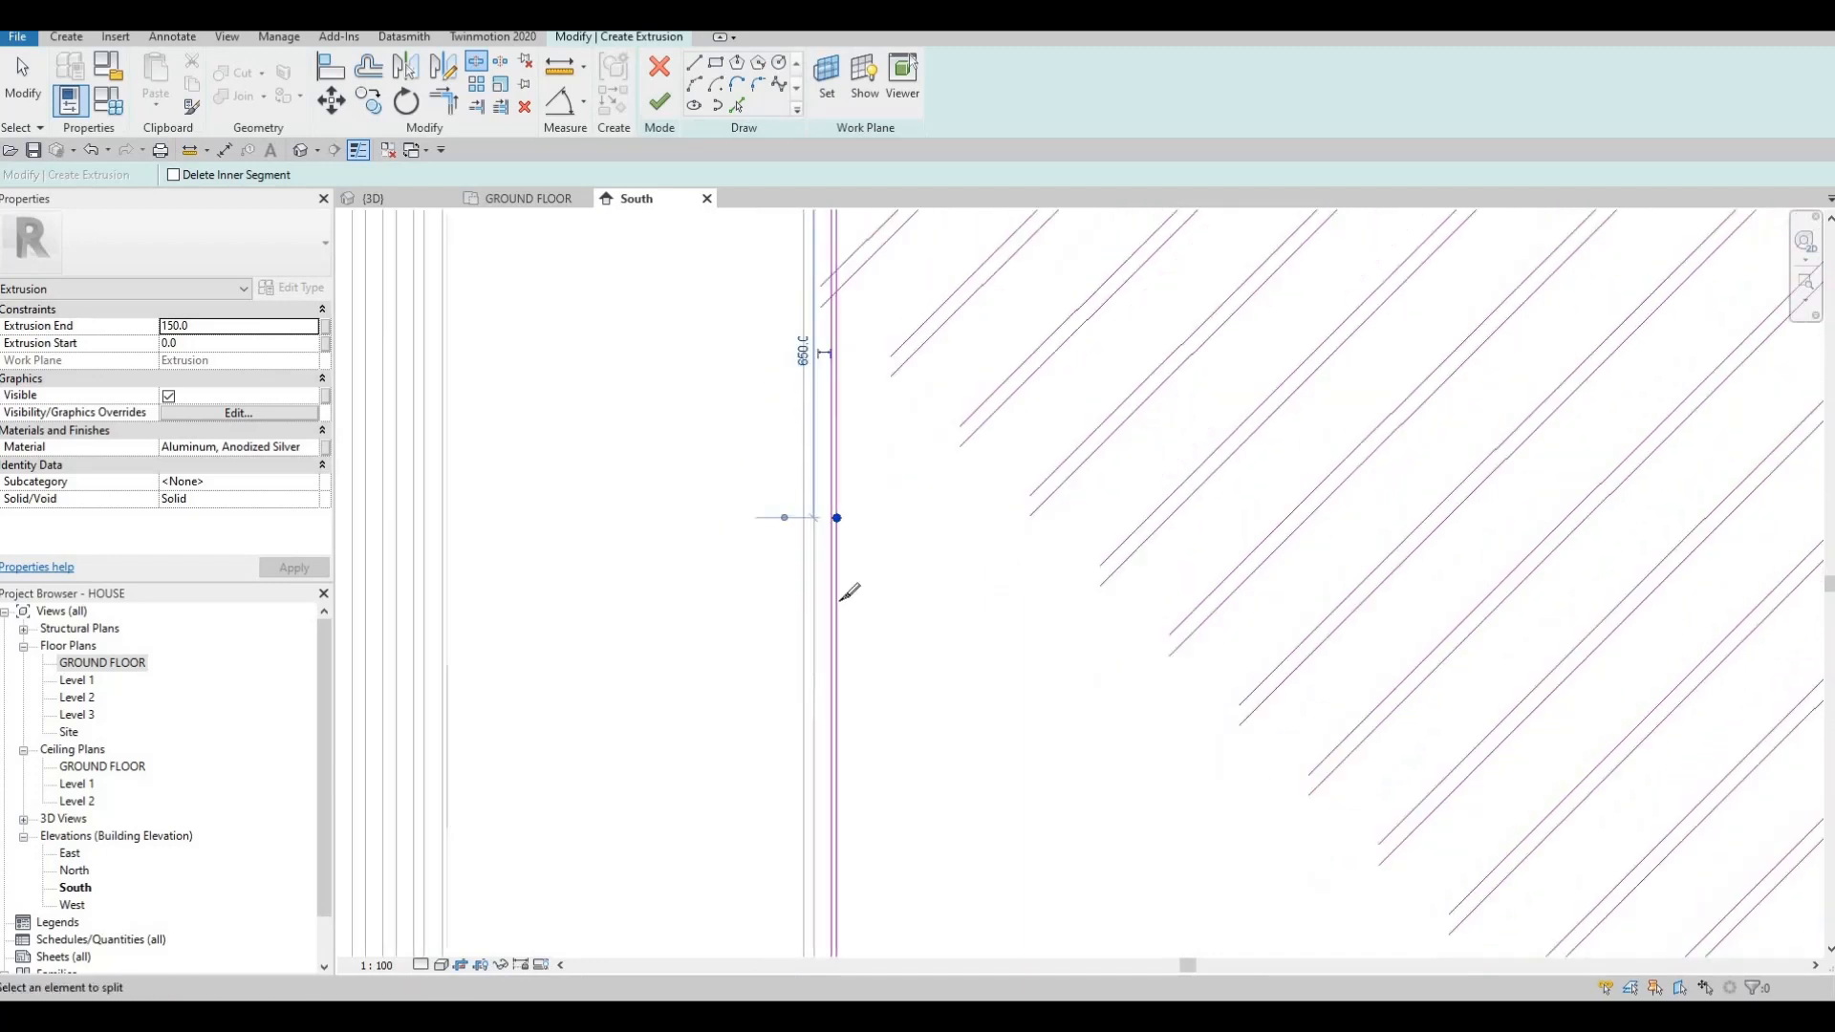
Split the lower part of the inner rectangle's left edge at further points, including about 1450 mm below its upper end.
left_click(836, 844)
middle_click_drag(905, 837, 954, 535)
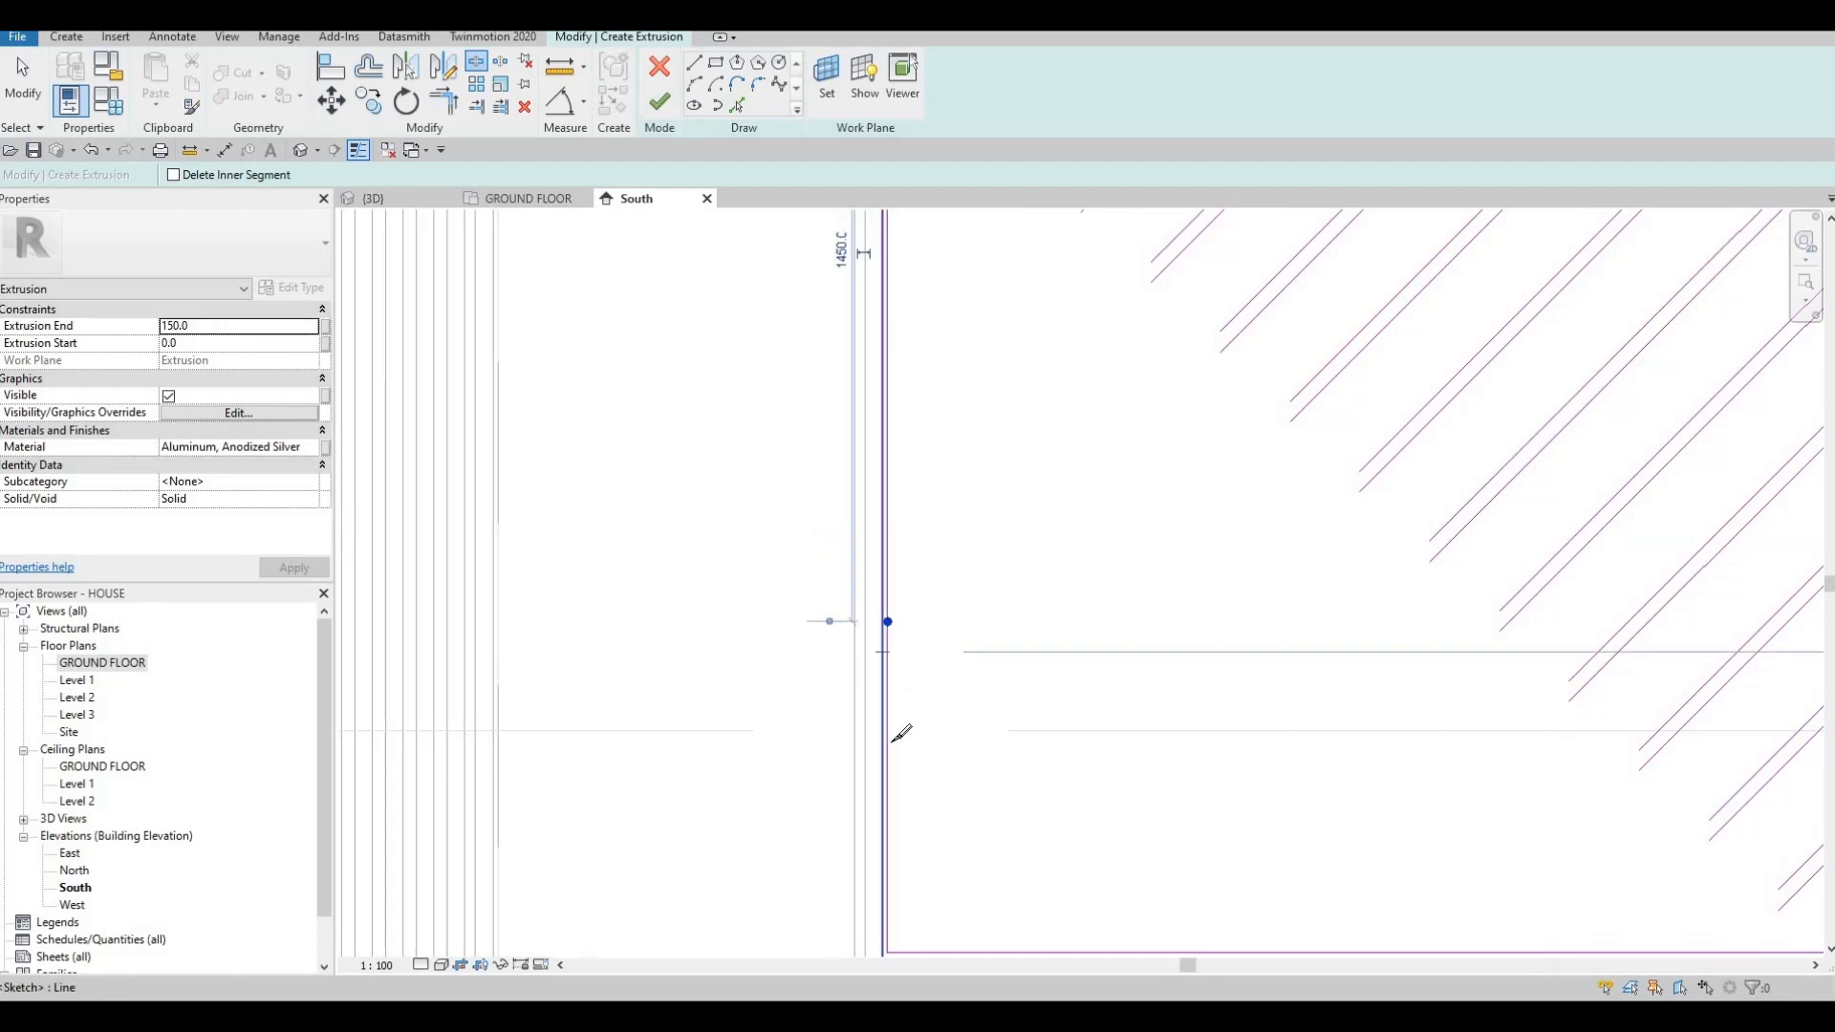
left_click(889, 858)
key("Escape")
key("Escape")
key("Escape")
key("Escape")
key("Escape")
scroll(910, 383, "down", 3)
scroll(905, 375, "up", 1)
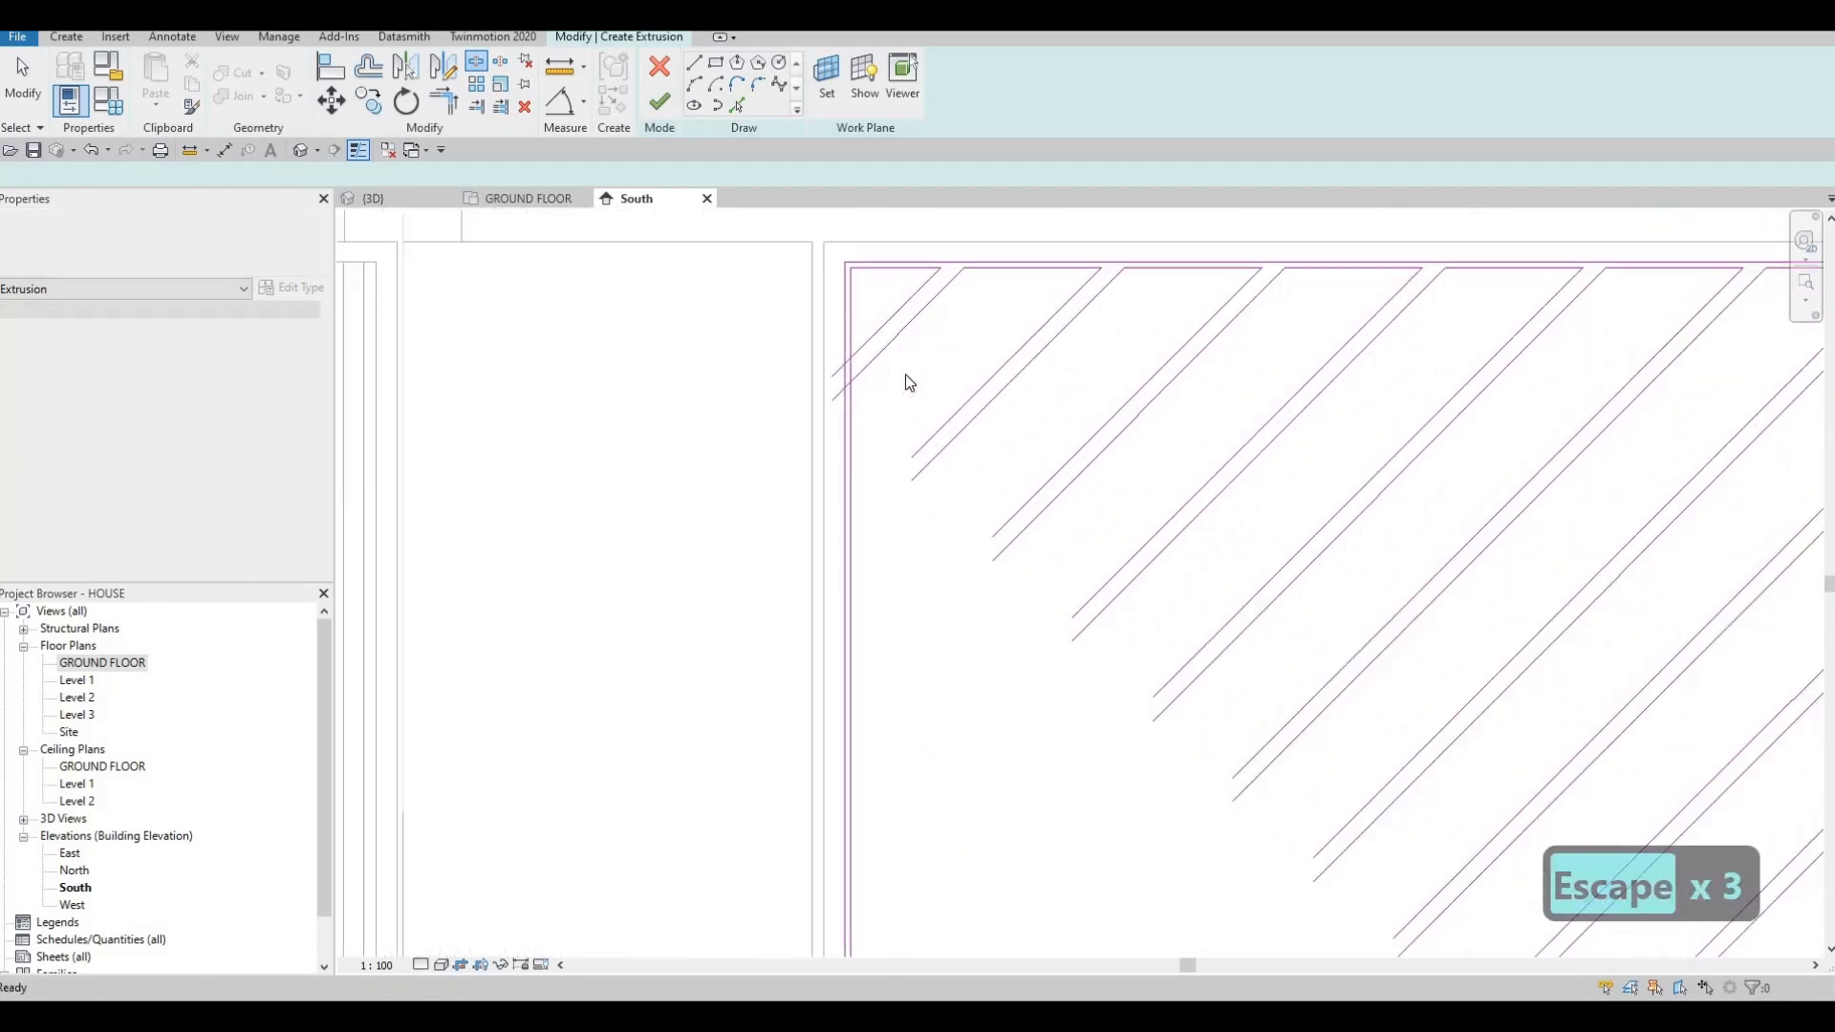
Trim the first two diagonal pairs from the upper-left corner to corners with the inner rectangle's left edge segments.
scroll(889, 360, "up", 1)
key("r")
scroll(889, 362, "up", 1)
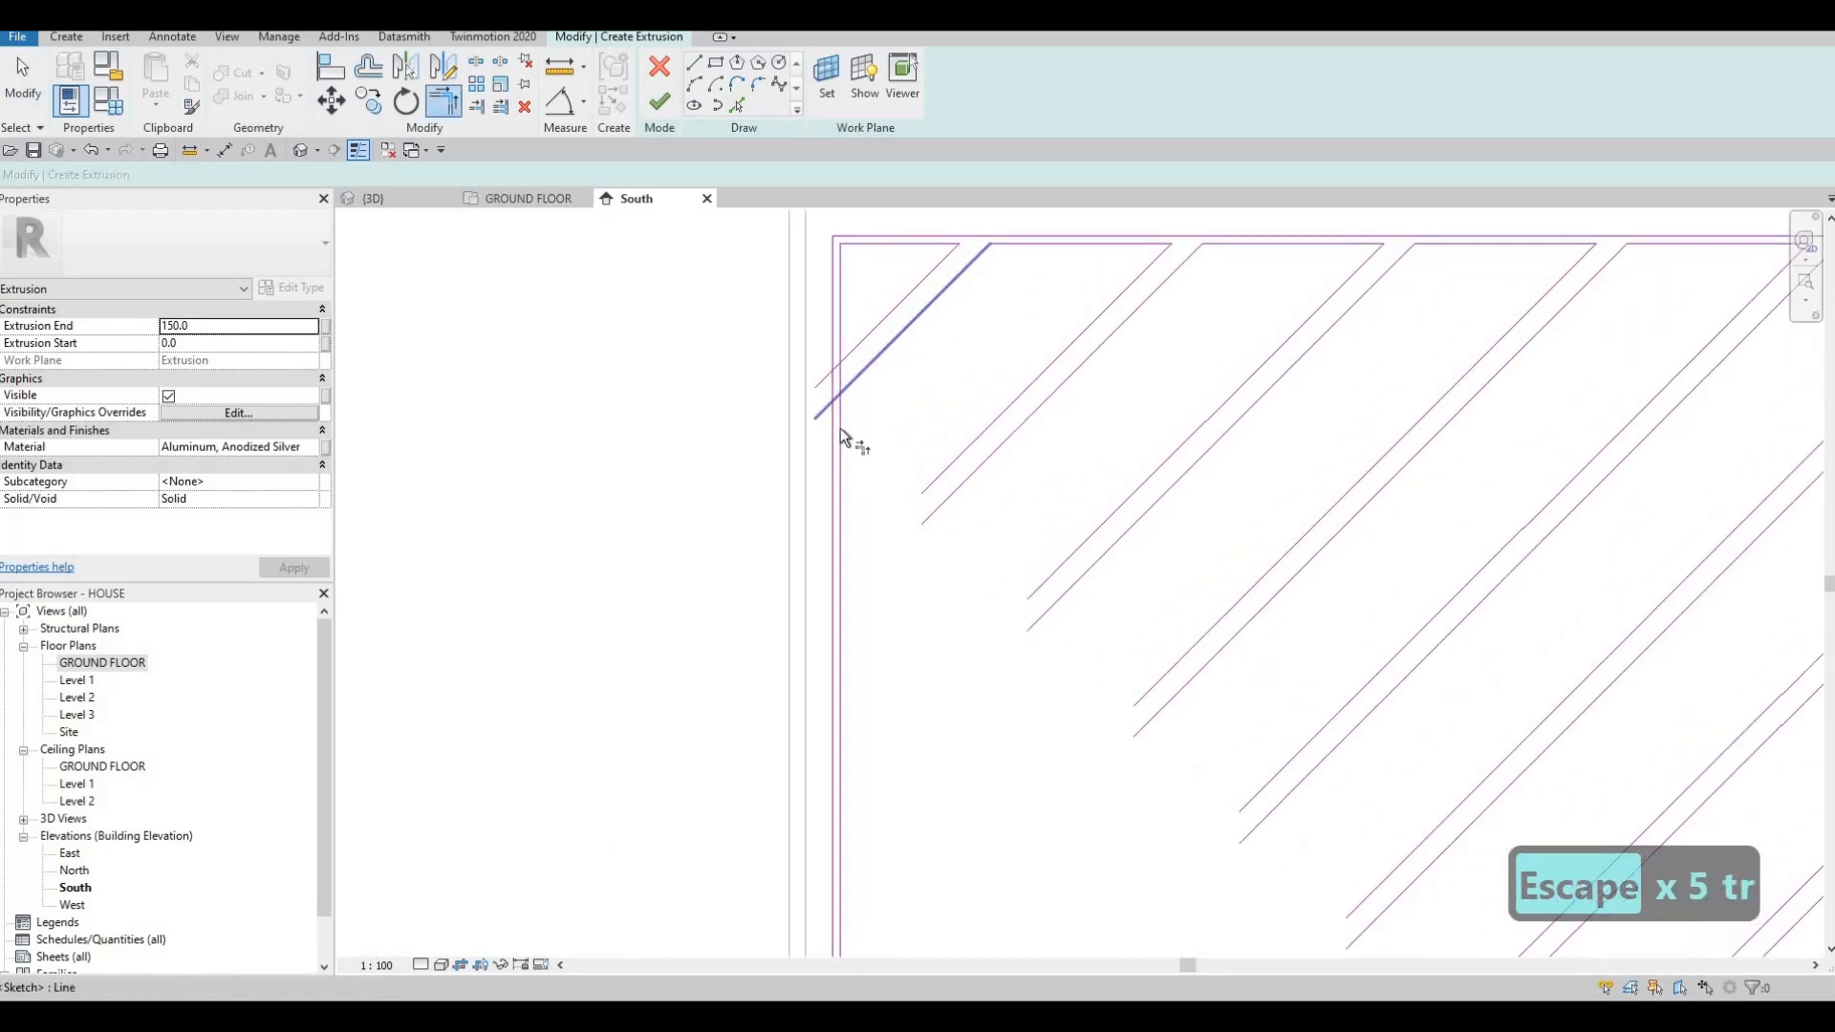
left_click(868, 341)
left_click(845, 325)
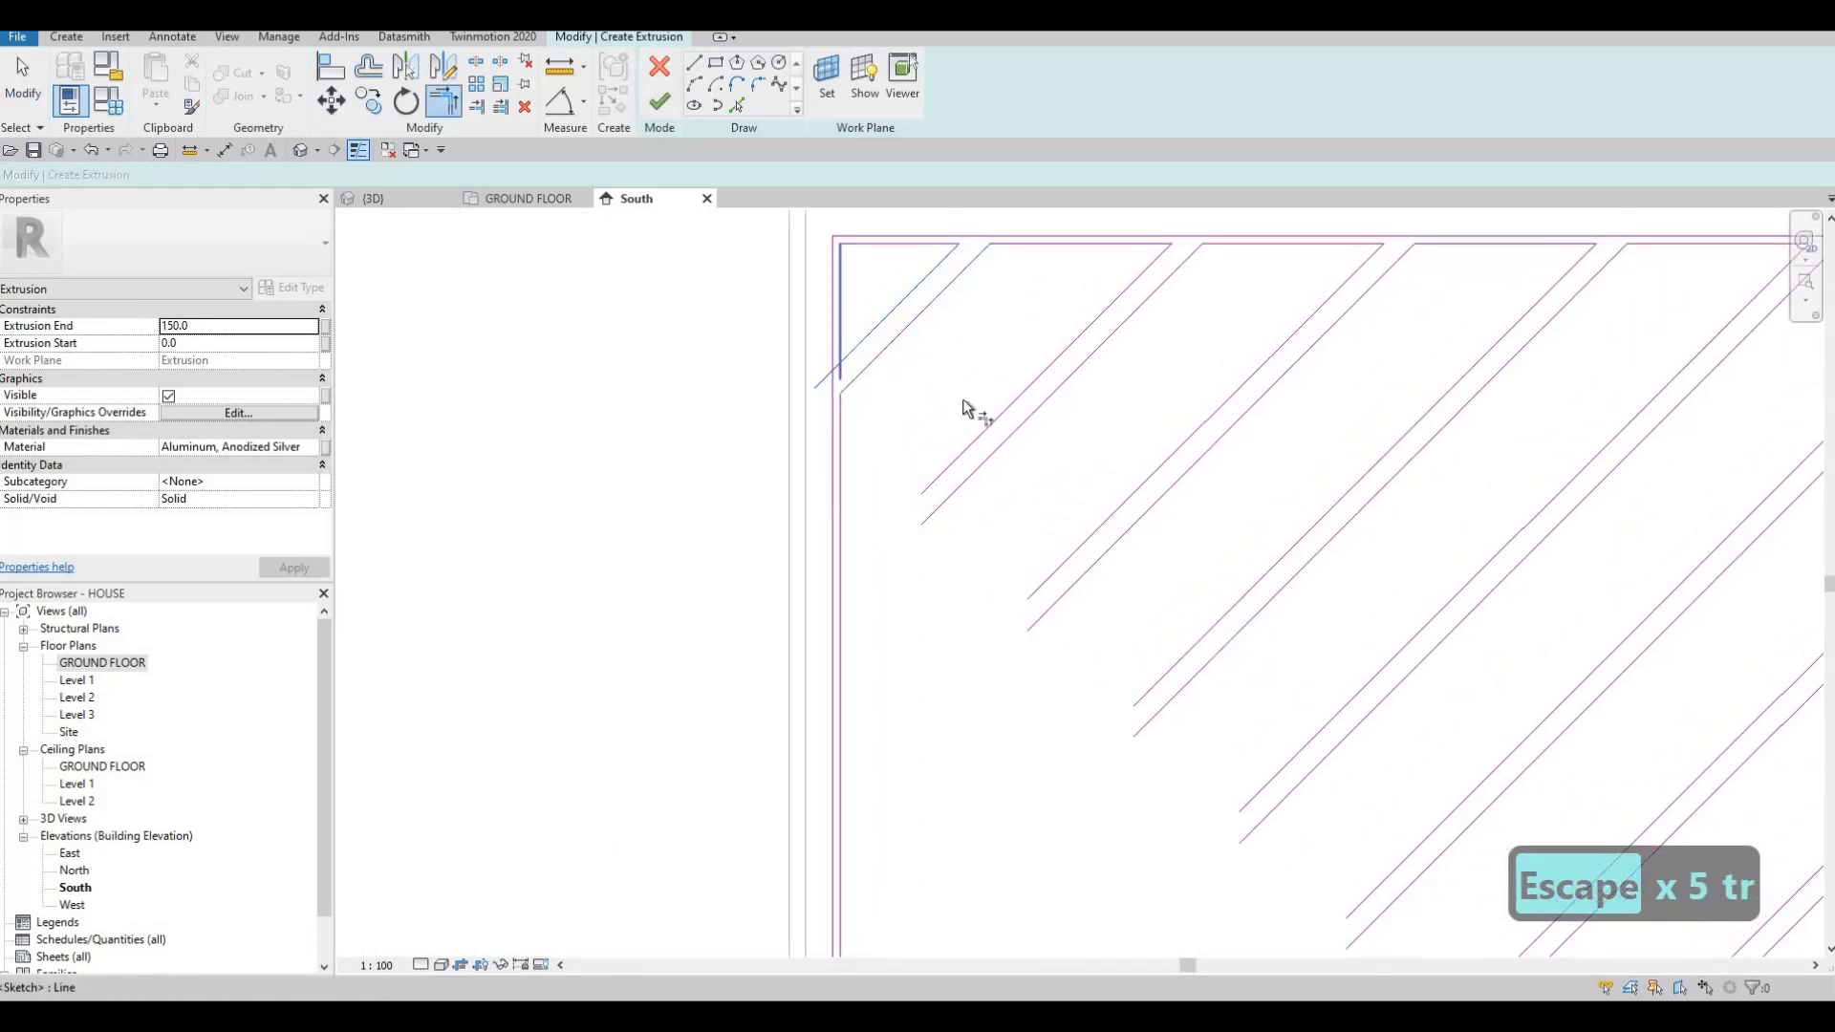
left_click(968, 449)
left_click(841, 484)
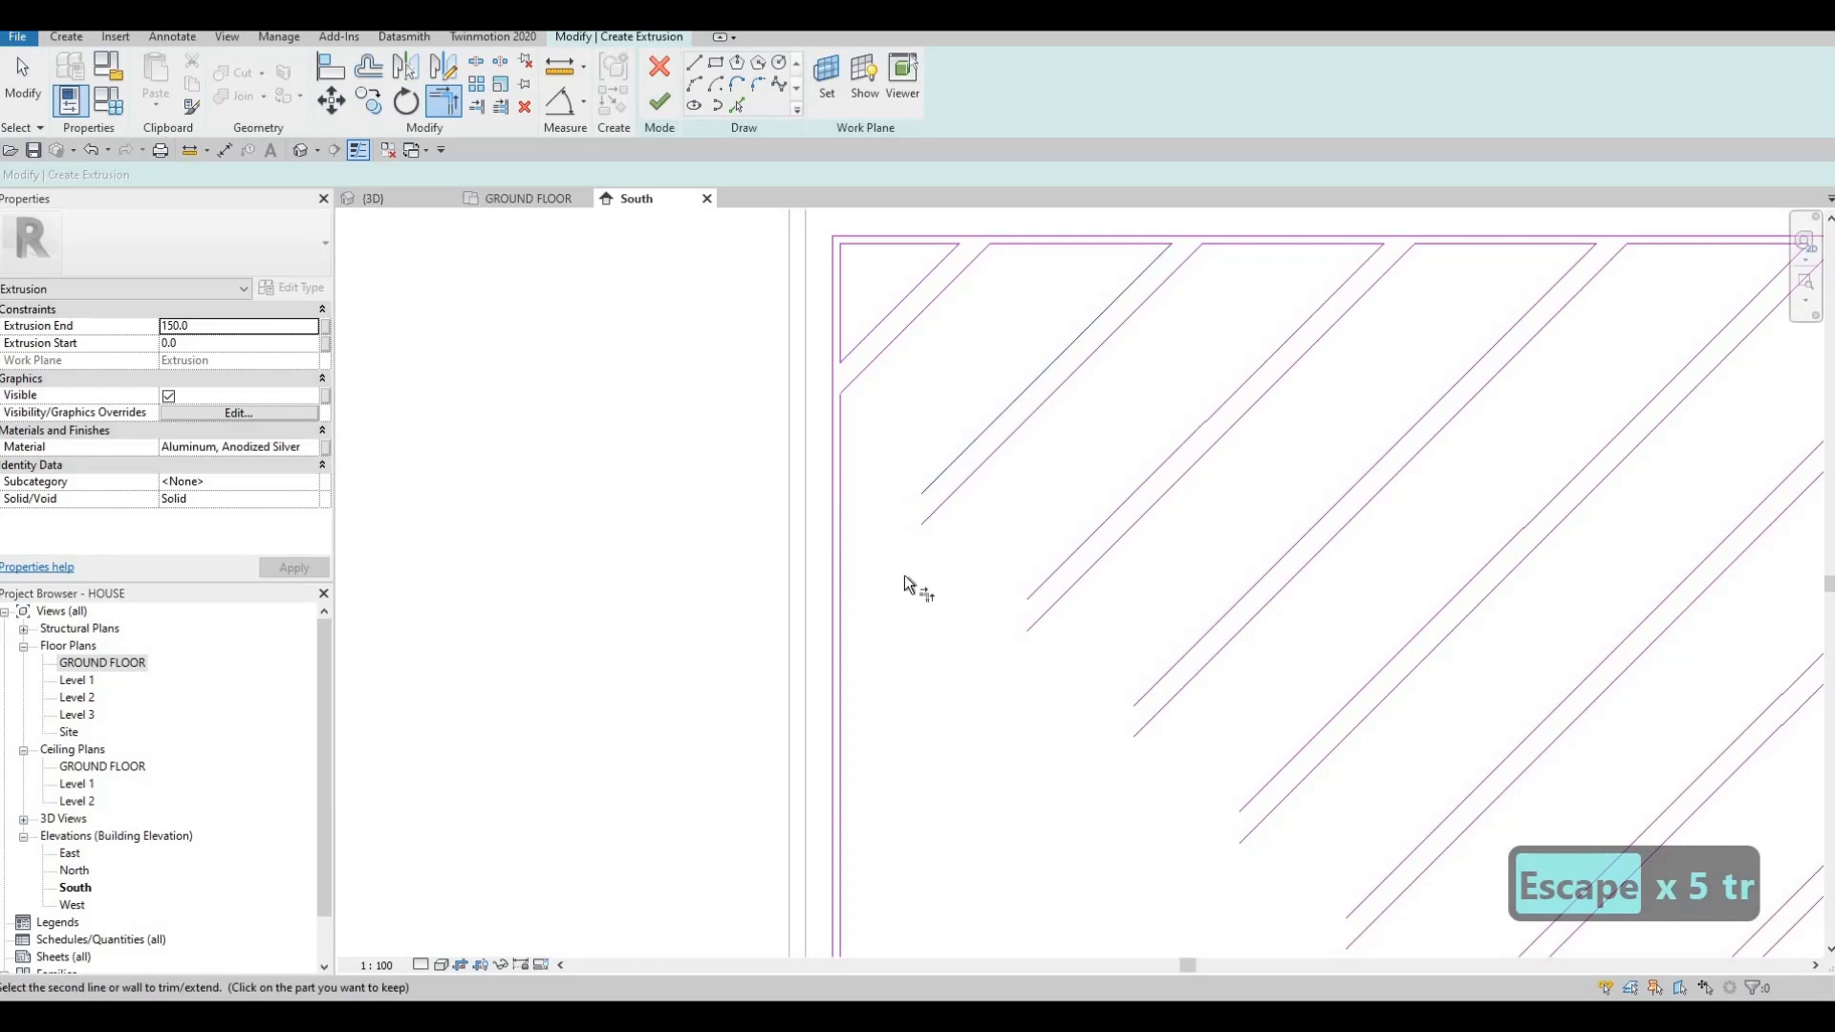
left_click(948, 507)
left_click(845, 623)
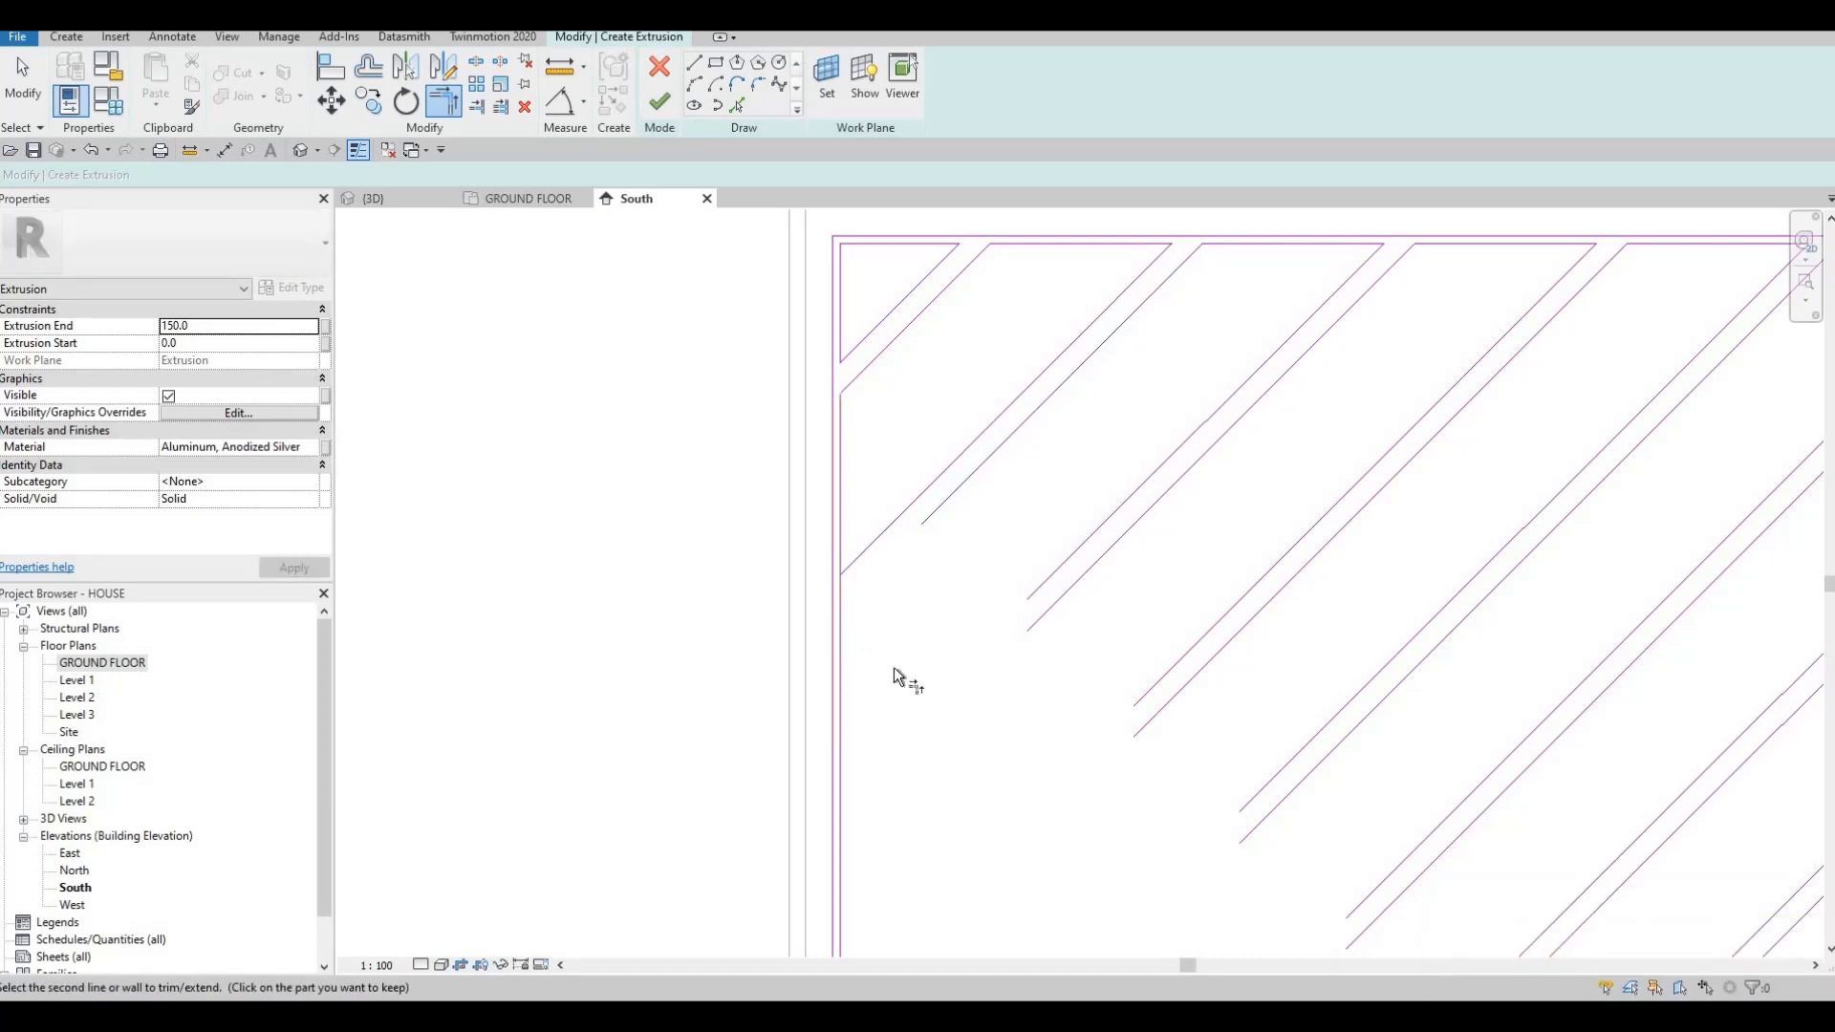
Extend both lines of the third diagonal pair from the upper-left corner to the inner rectangle's left edge.
middle_click_drag(1043, 530, 1058, 444)
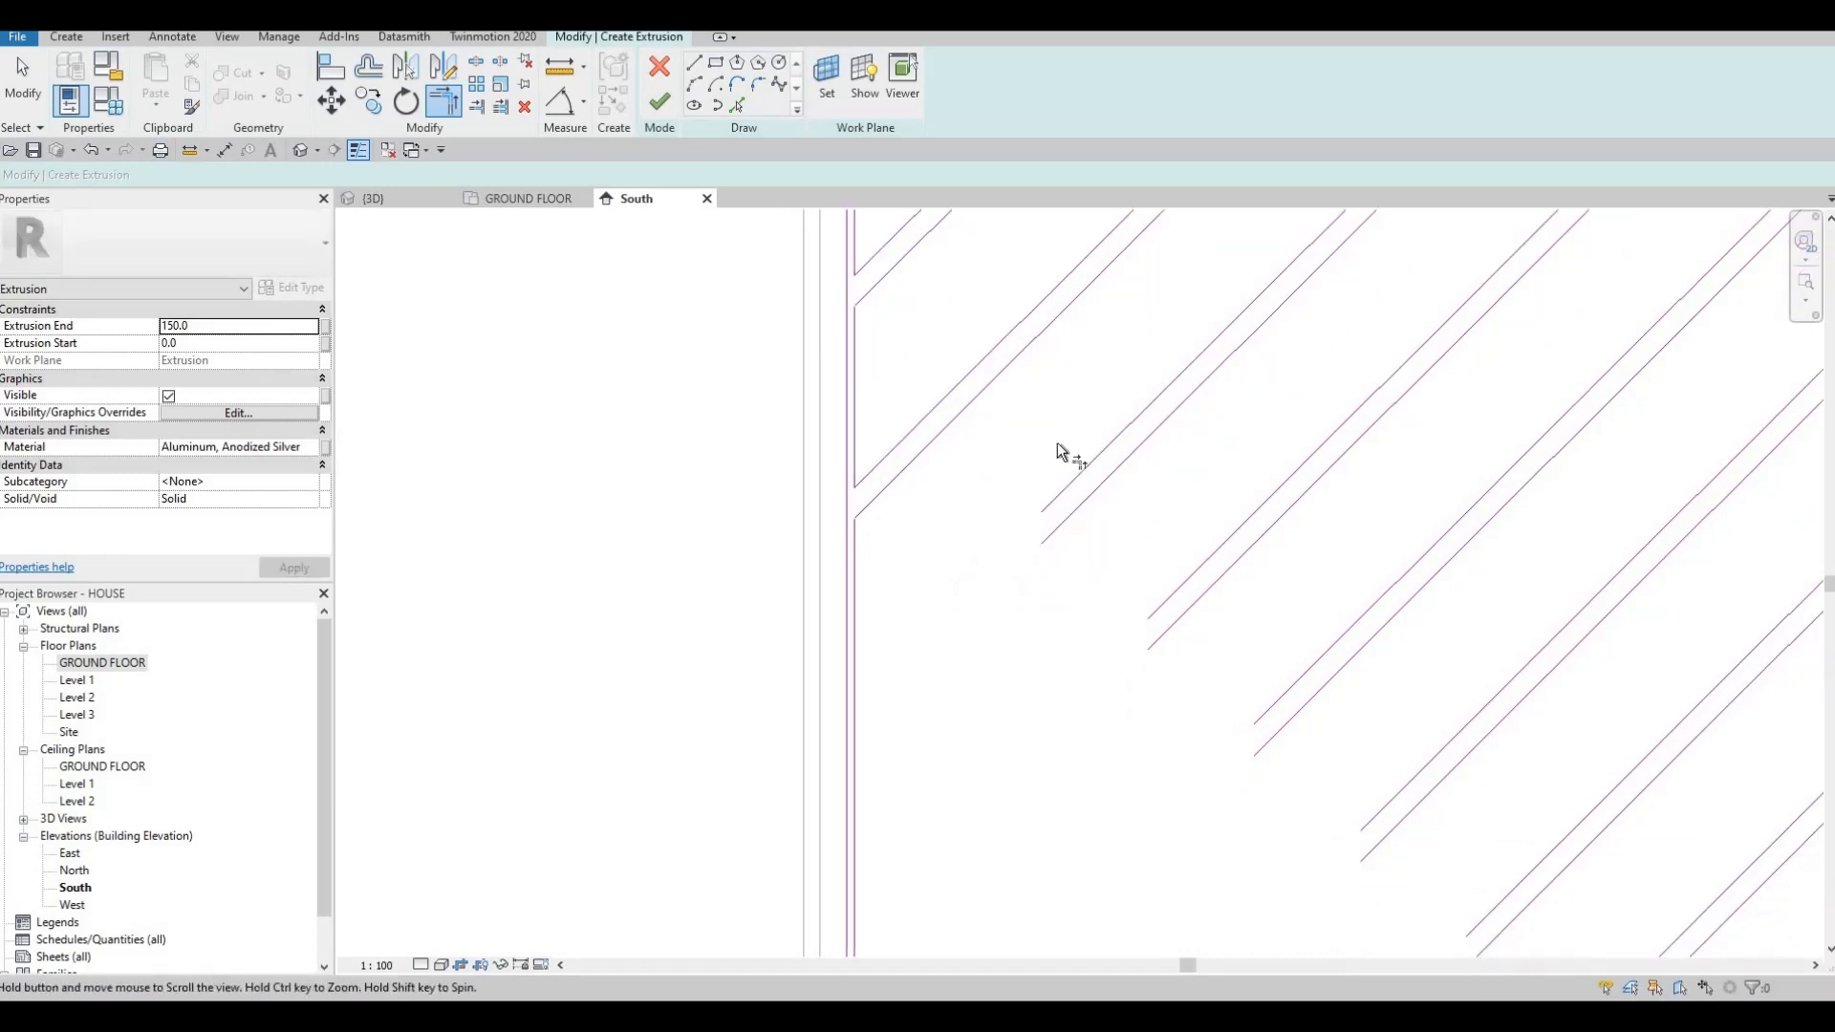
left_click(866, 536)
left_click(1043, 488)
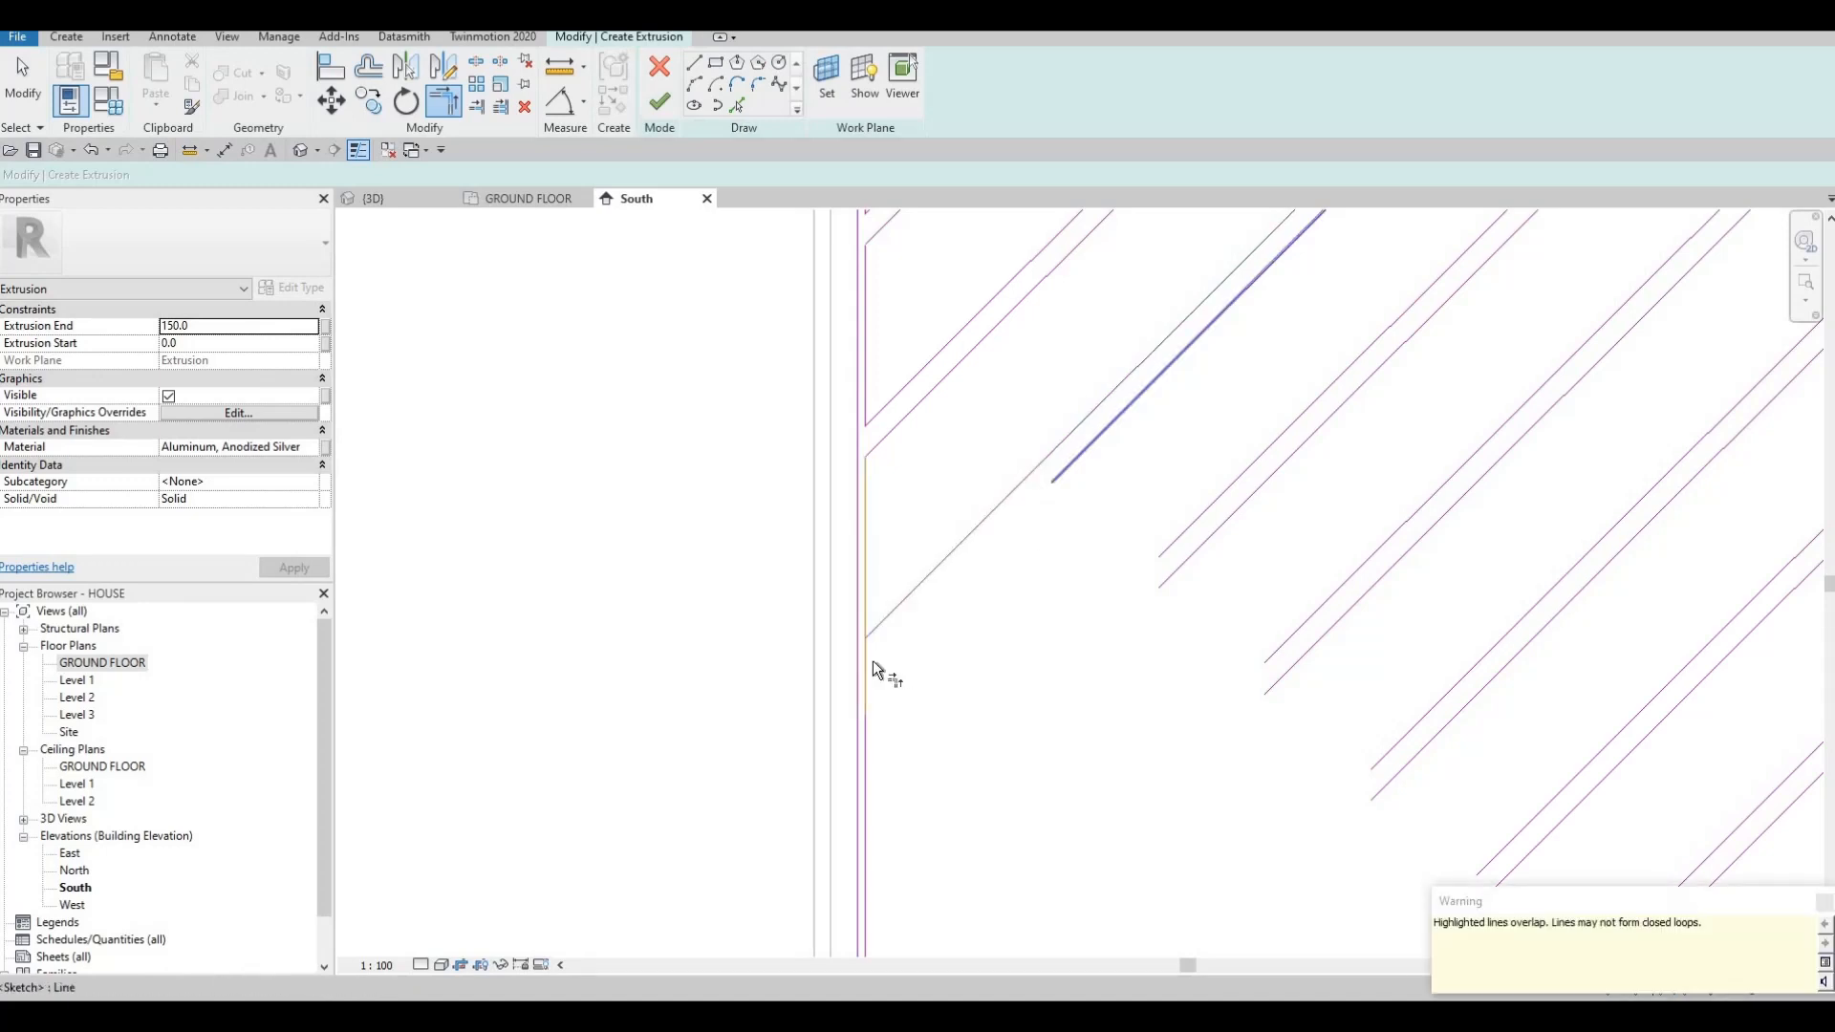
left_click(867, 636)
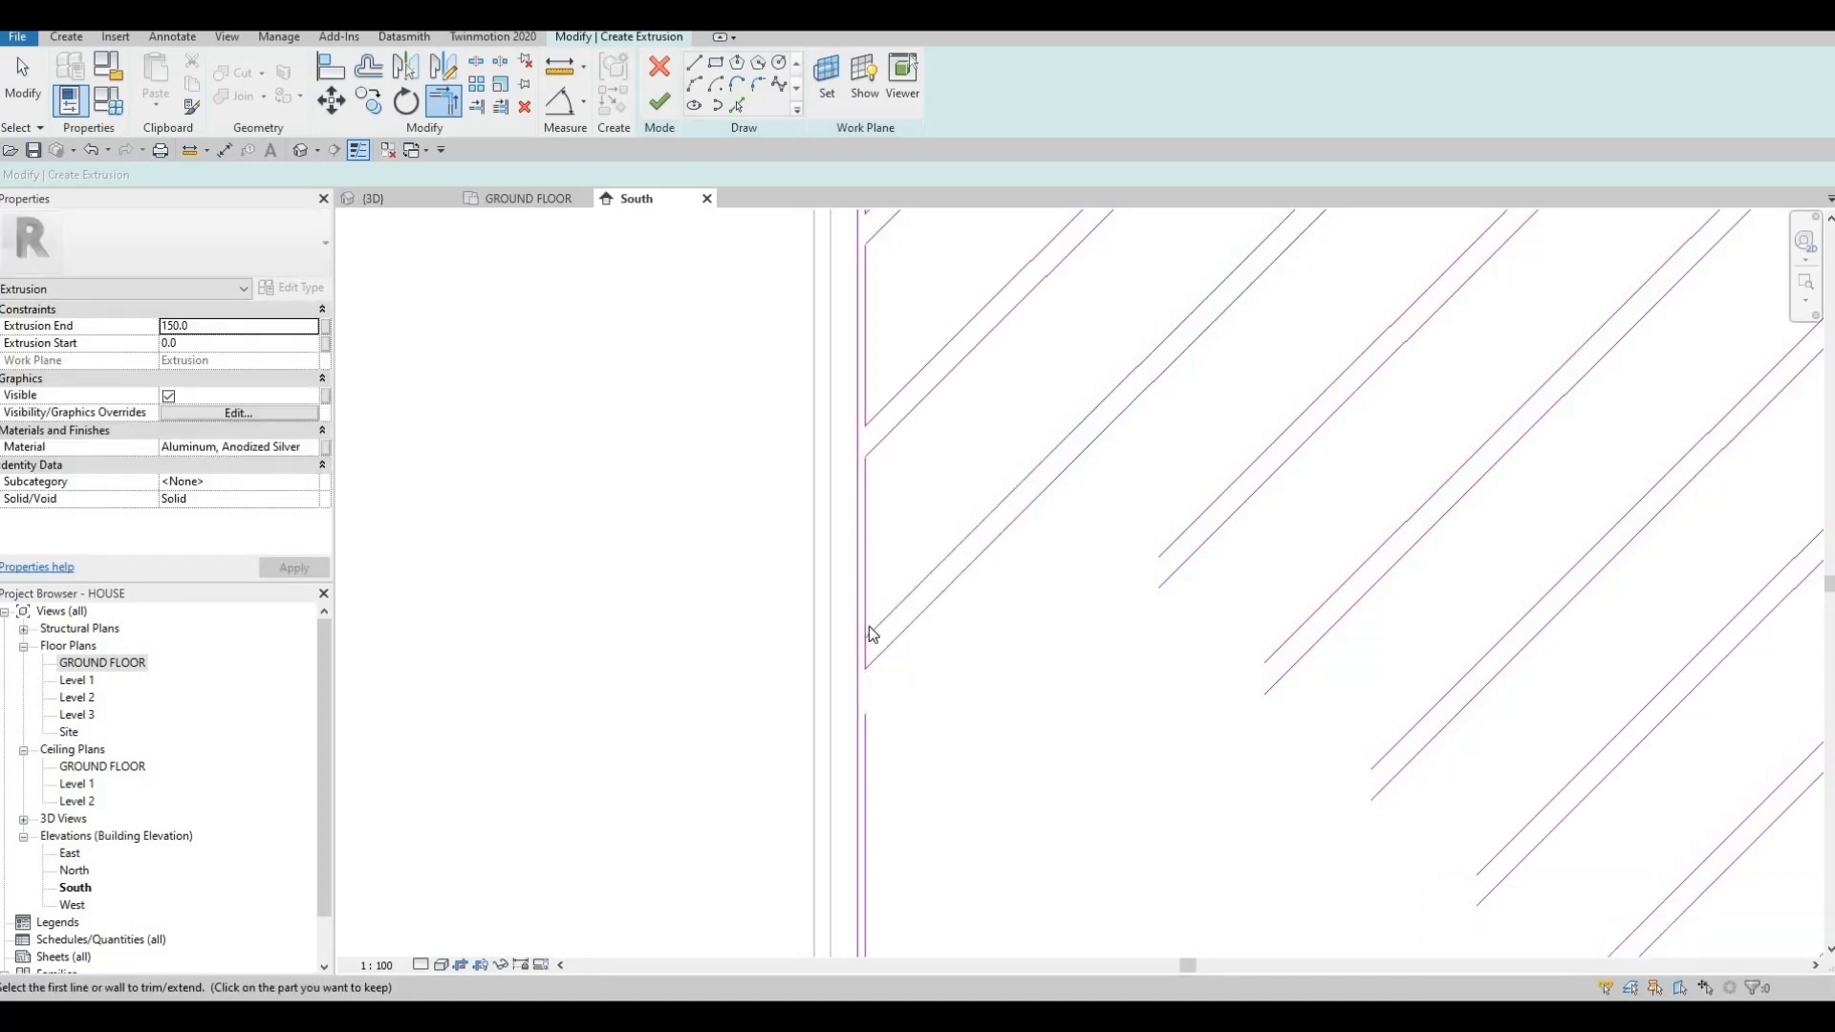
Delete the overlapping left edge segment that crosses the opening between the third diagonal pair's lines.
key("Escape")
left_click(867, 654)
key("Delete")
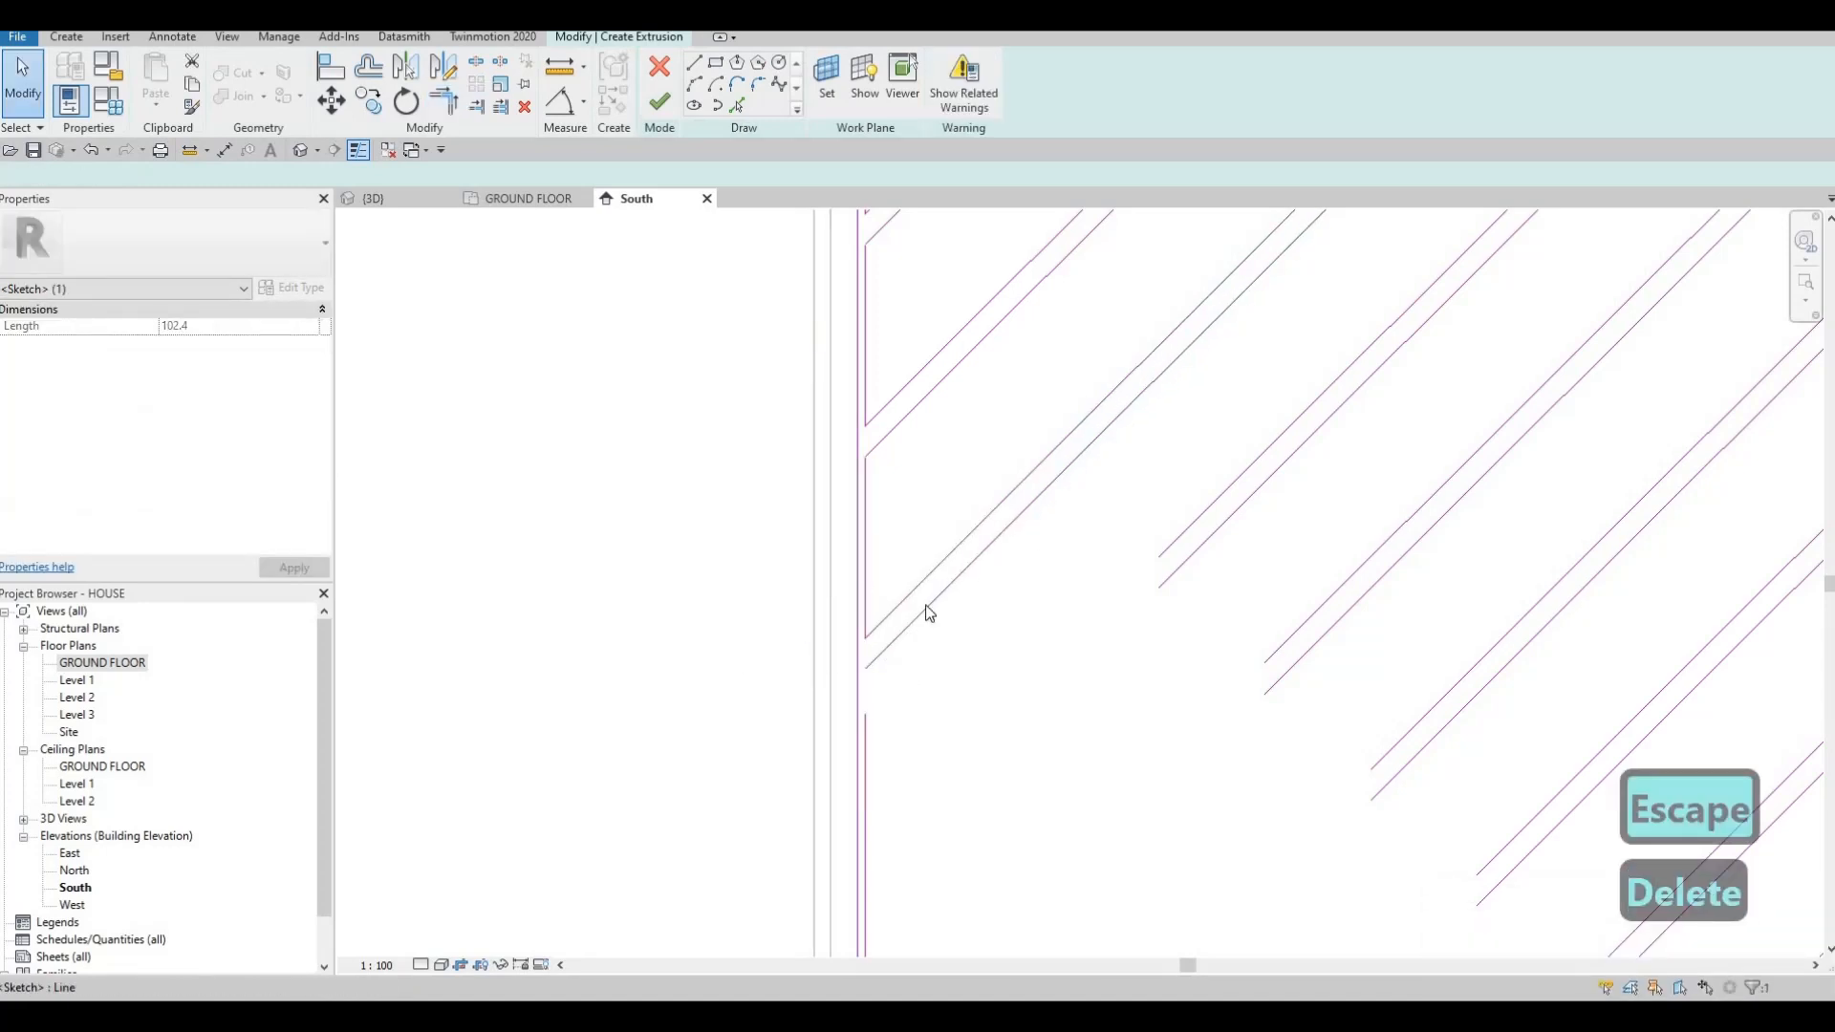
Join the third pair's lower line and both lines of the fourth diagonal pair to the adjoining left edge segments.
key("t")
key("r")
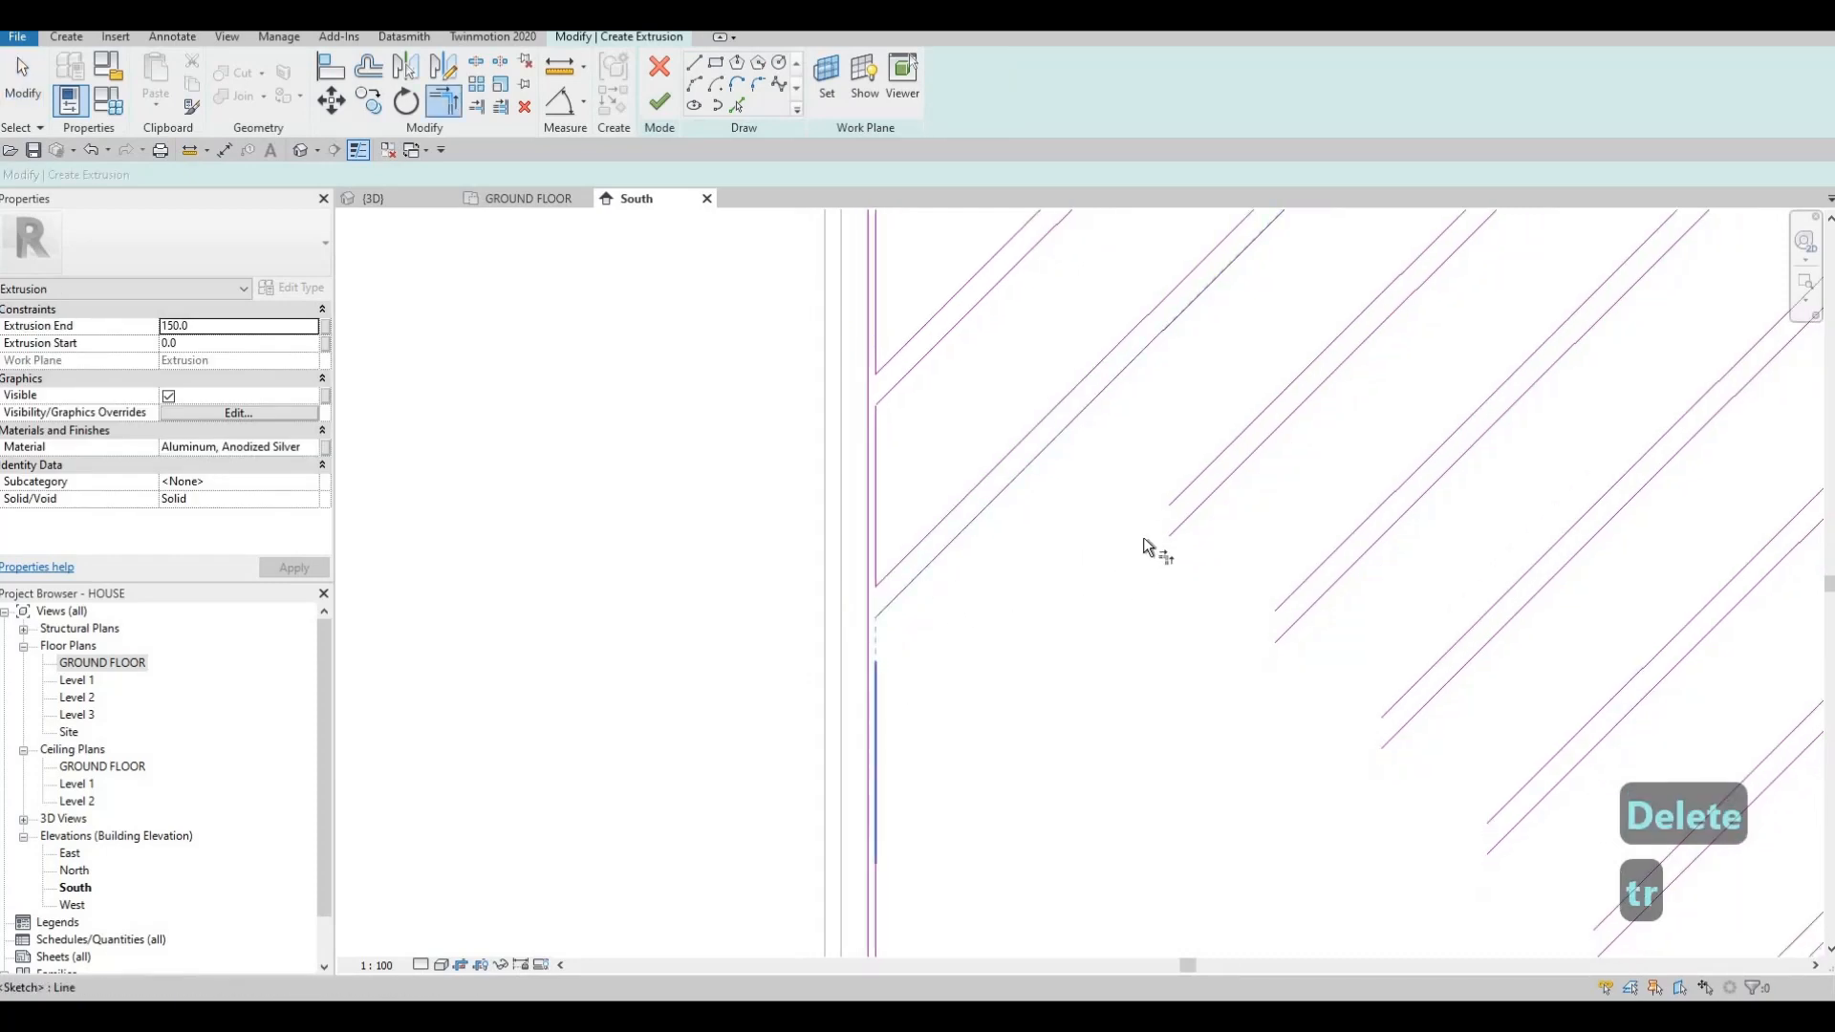
left_click(1173, 503)
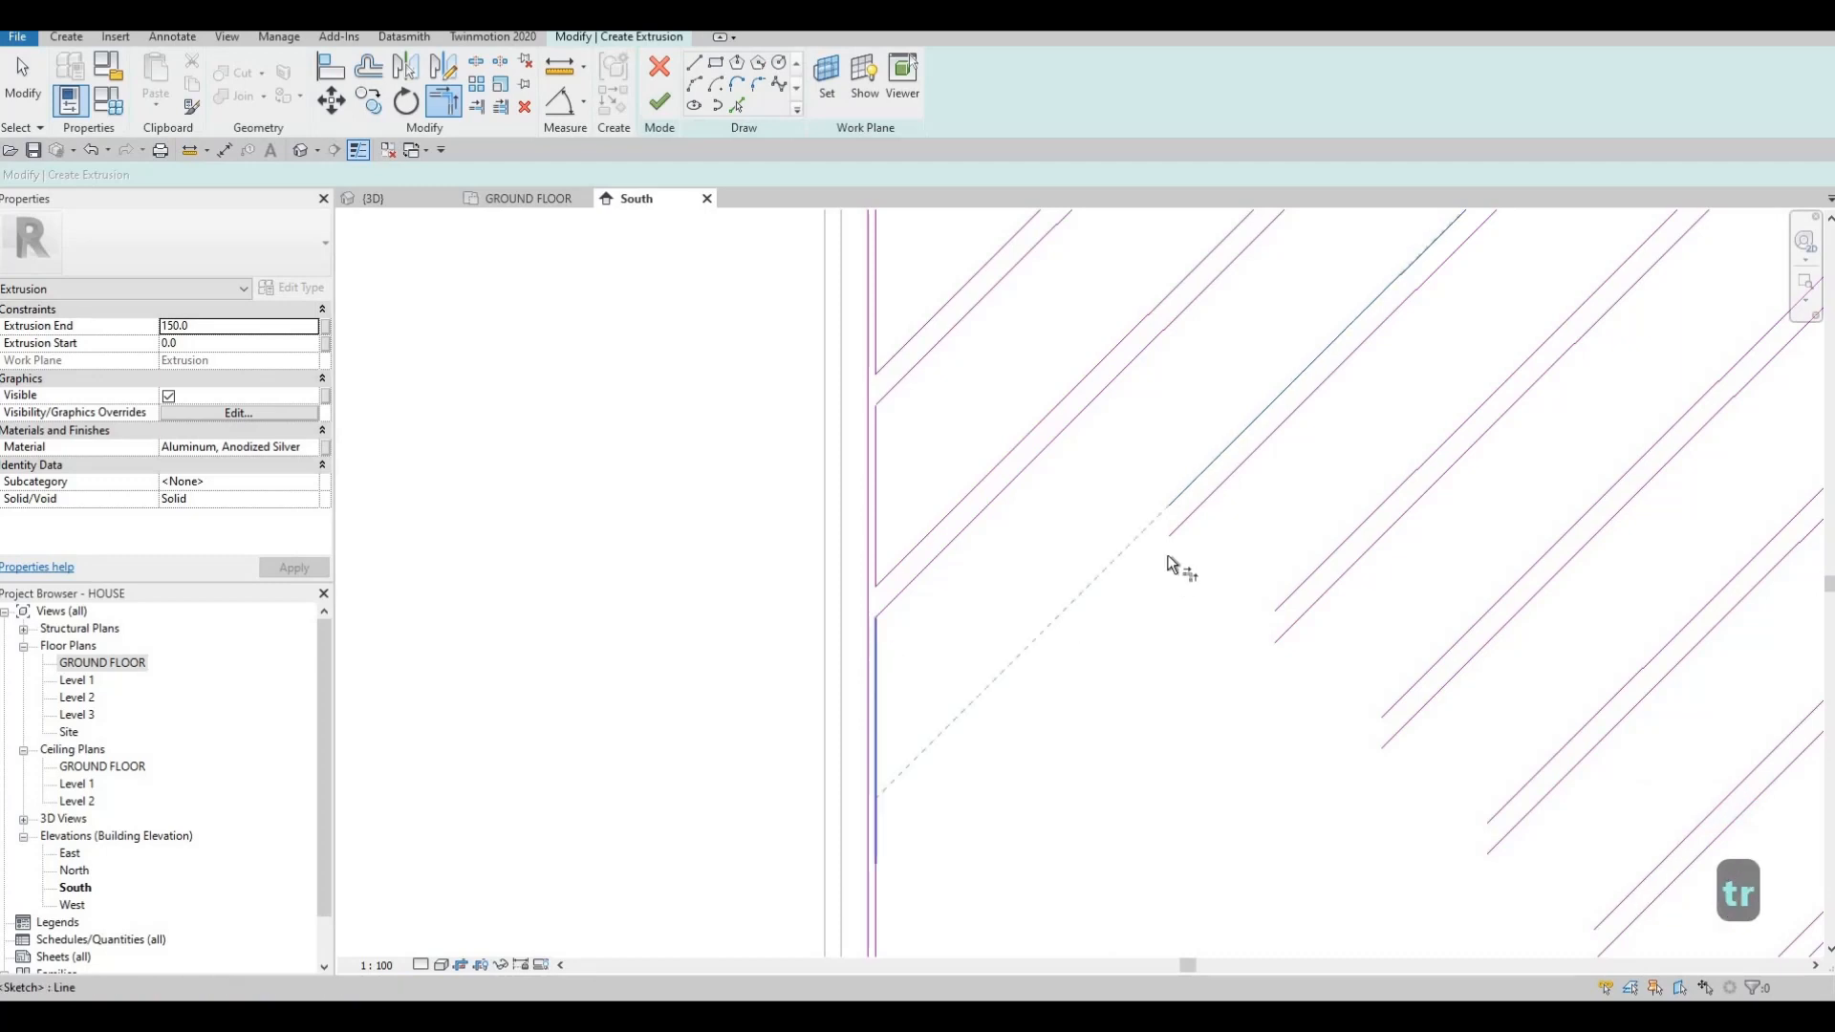
left_click(872, 650)
left_click(875, 875)
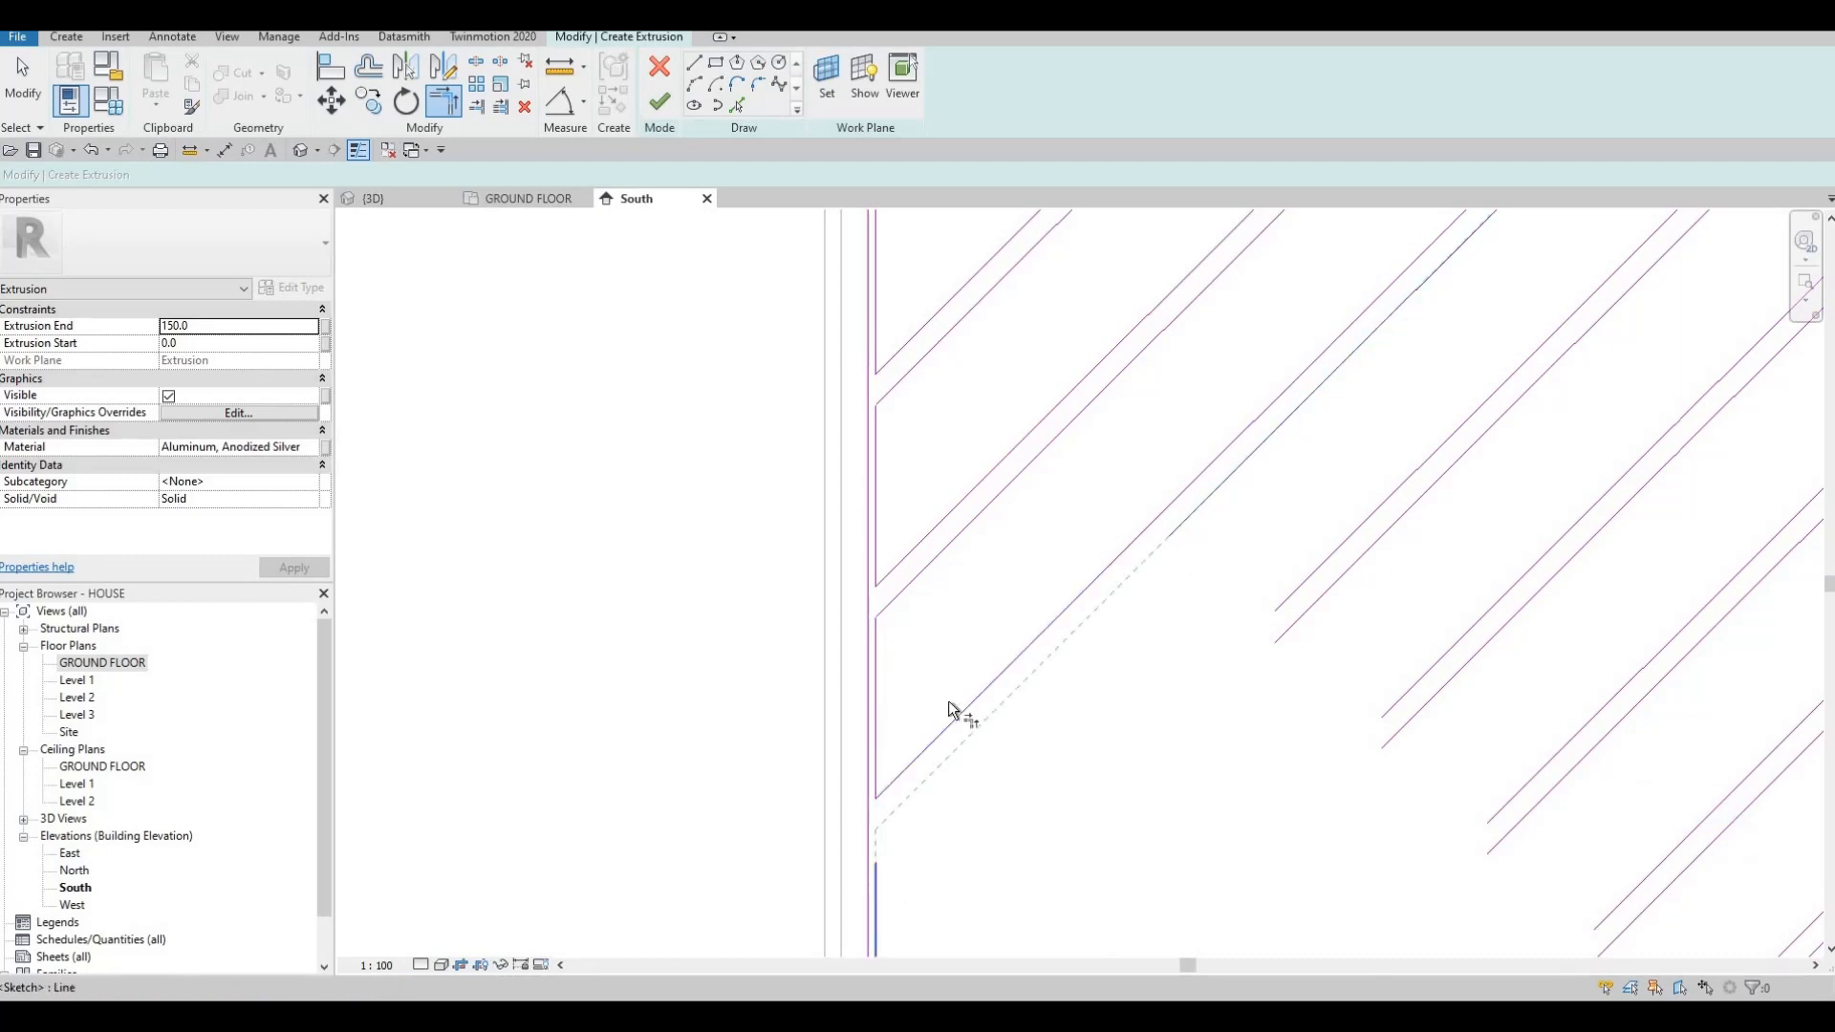
Extend both lines of the fifth diagonal pair to corners with the left edge segments above and below it.
scroll(1175, 398, "down", 3)
left_click(1168, 383)
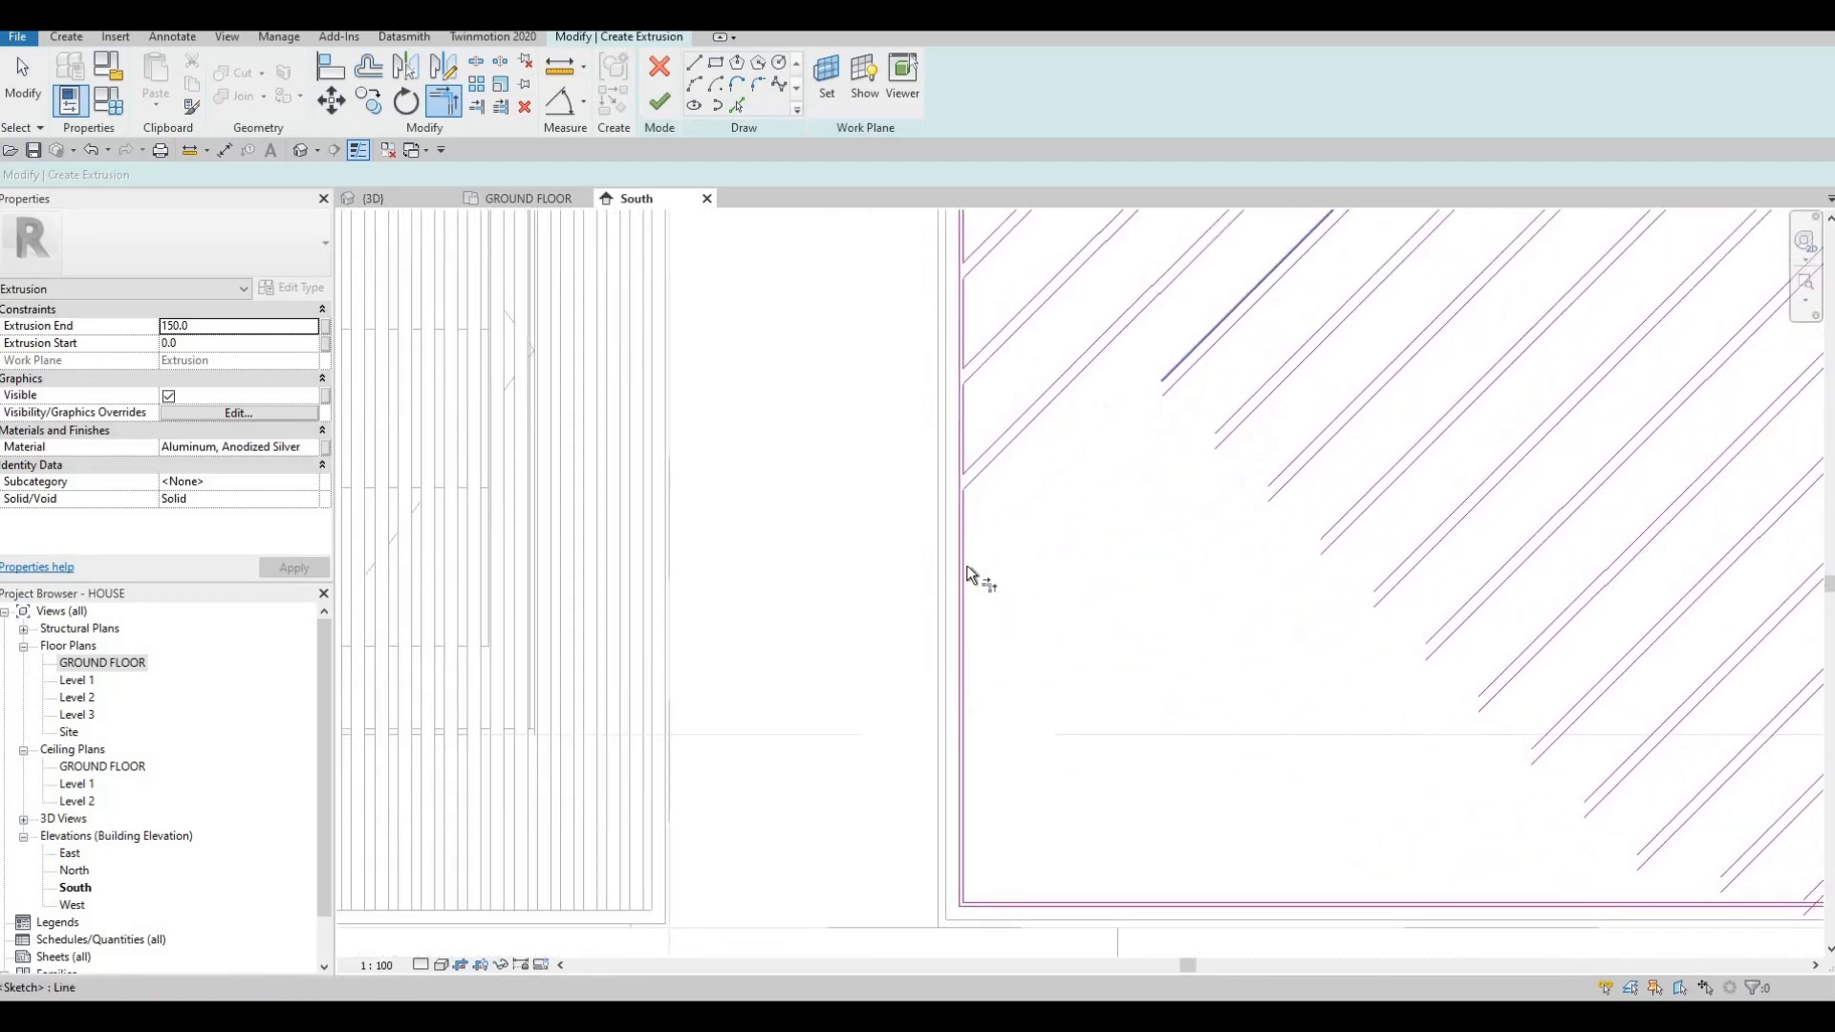
left_click(962, 540)
left_click(1174, 395)
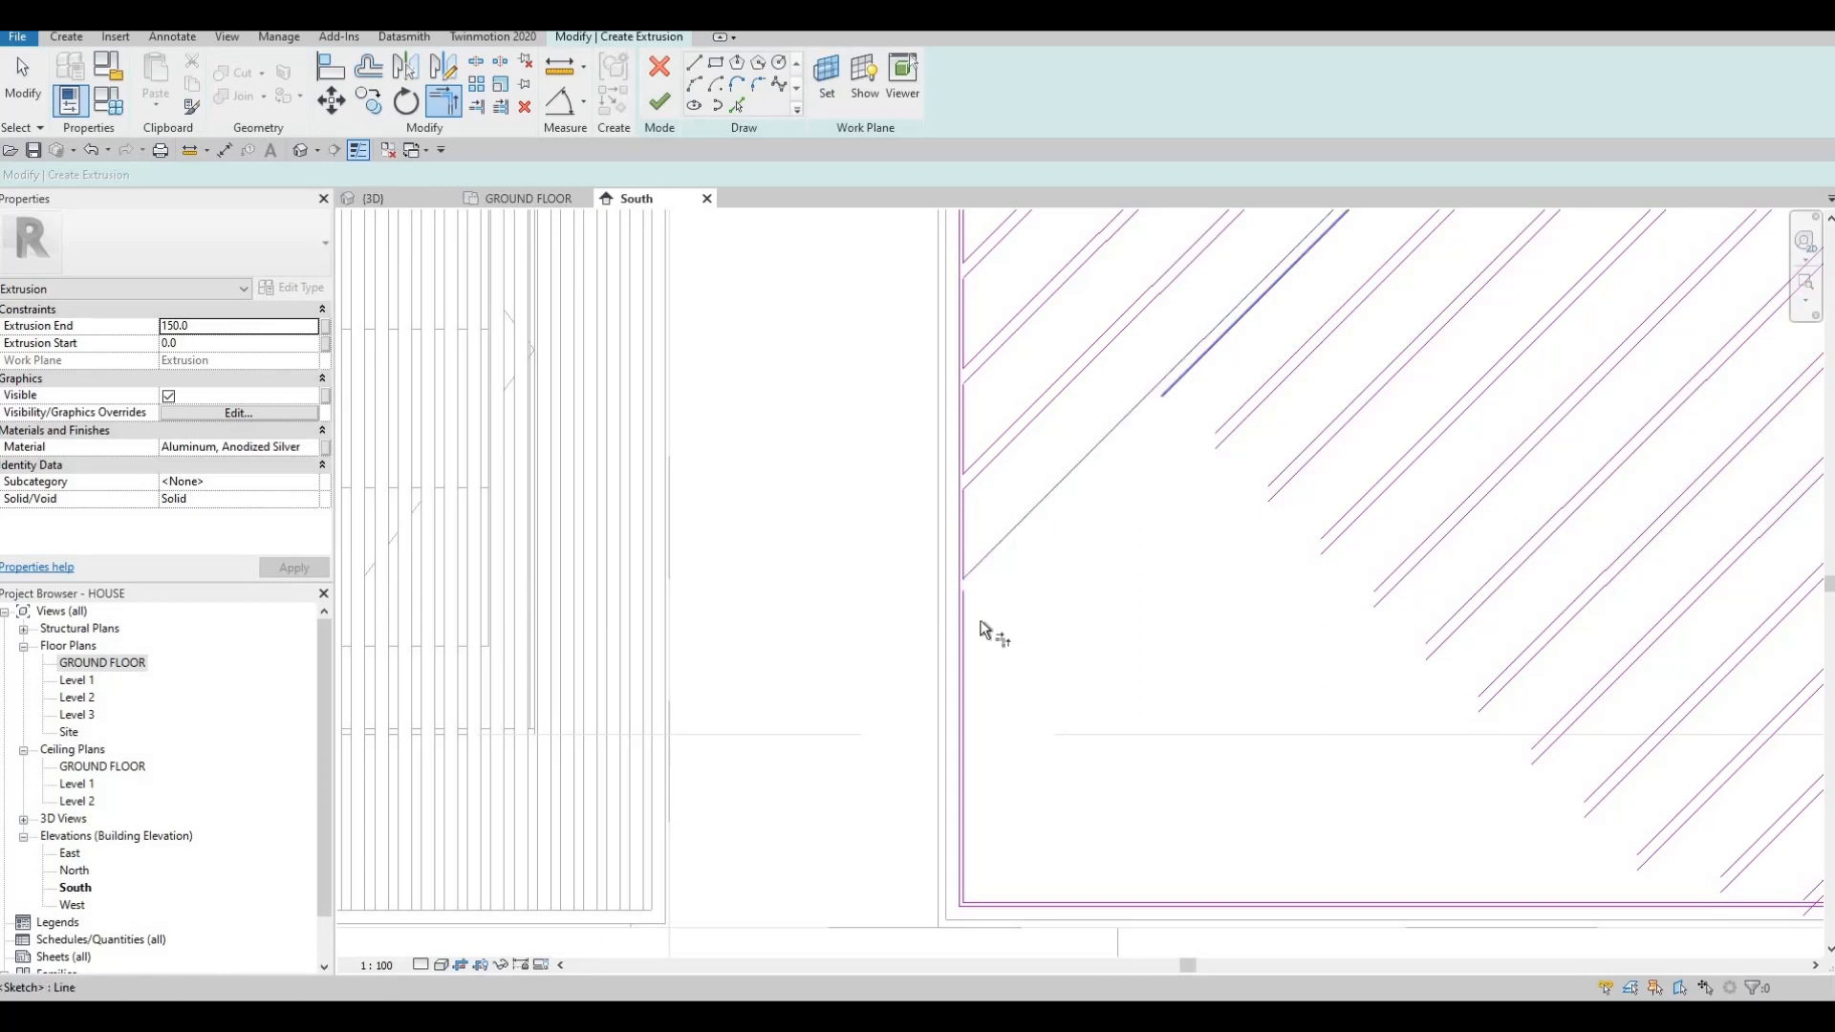
Extend both lines of the sixth diagonal pair to corners with the inner rectangle's left edge segments.
left_click(1223, 433)
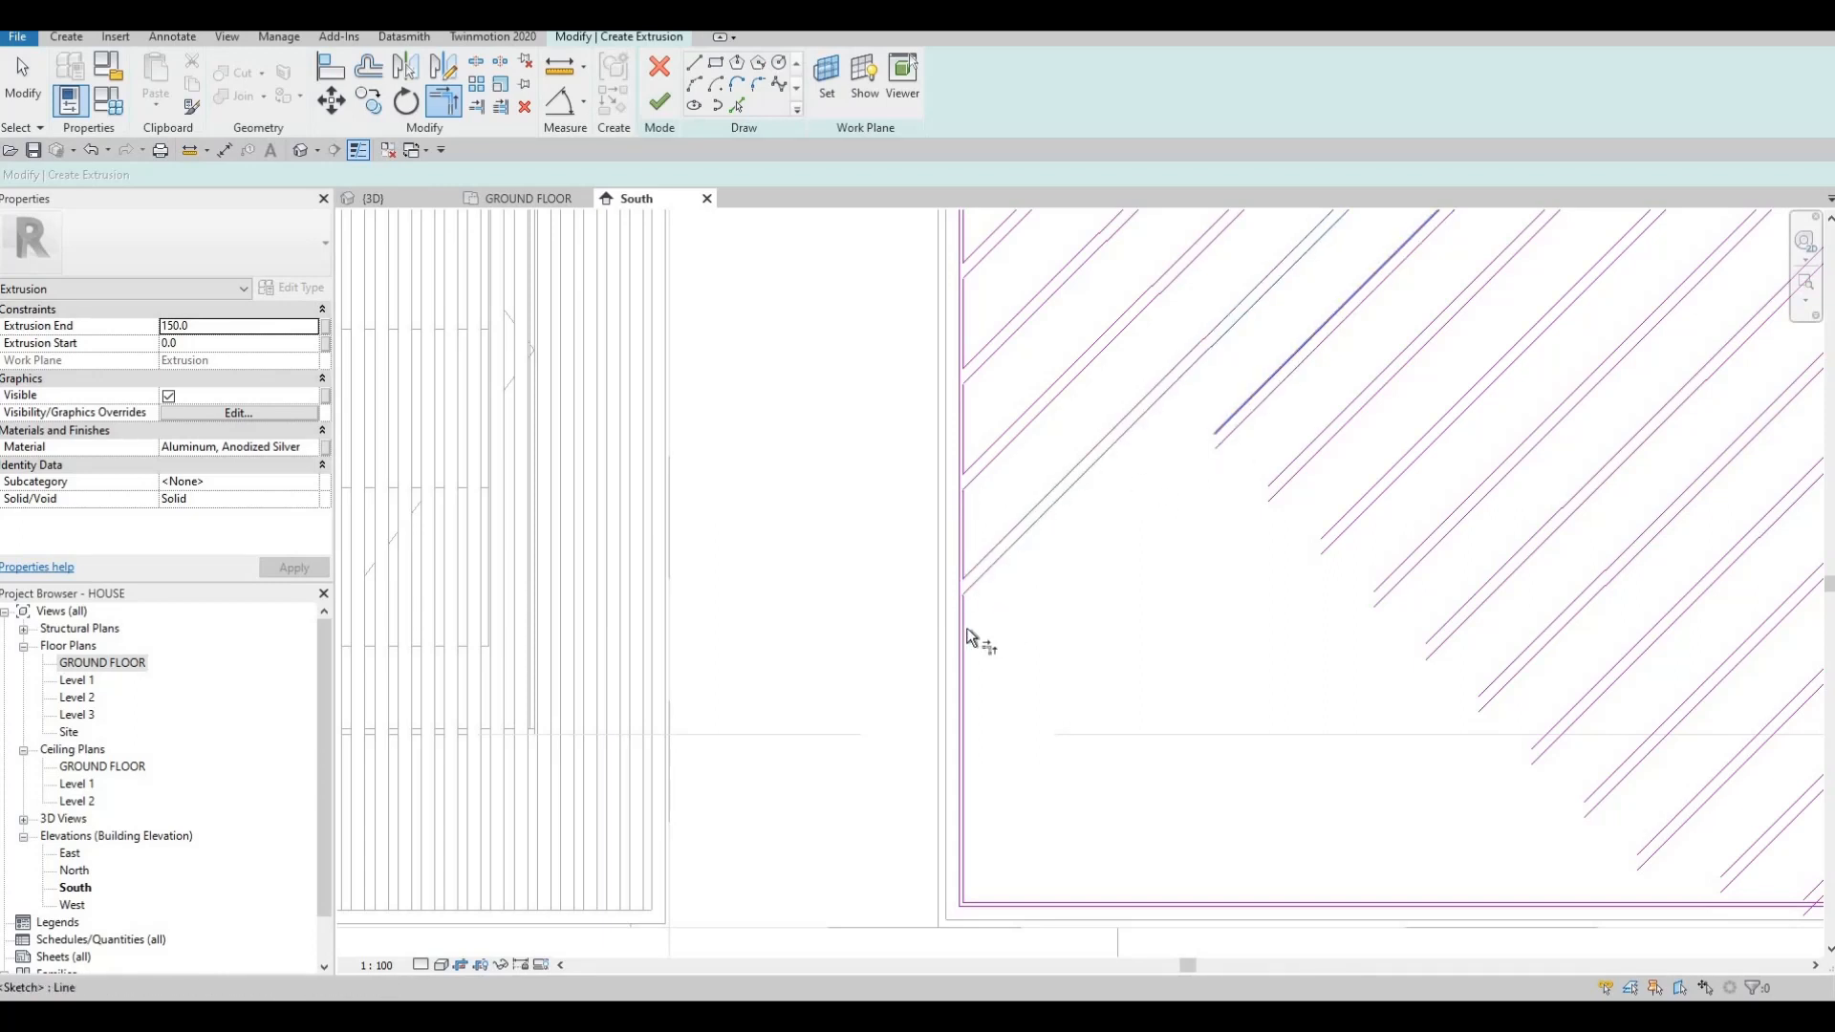
left_click(968, 630)
left_click(1237, 440)
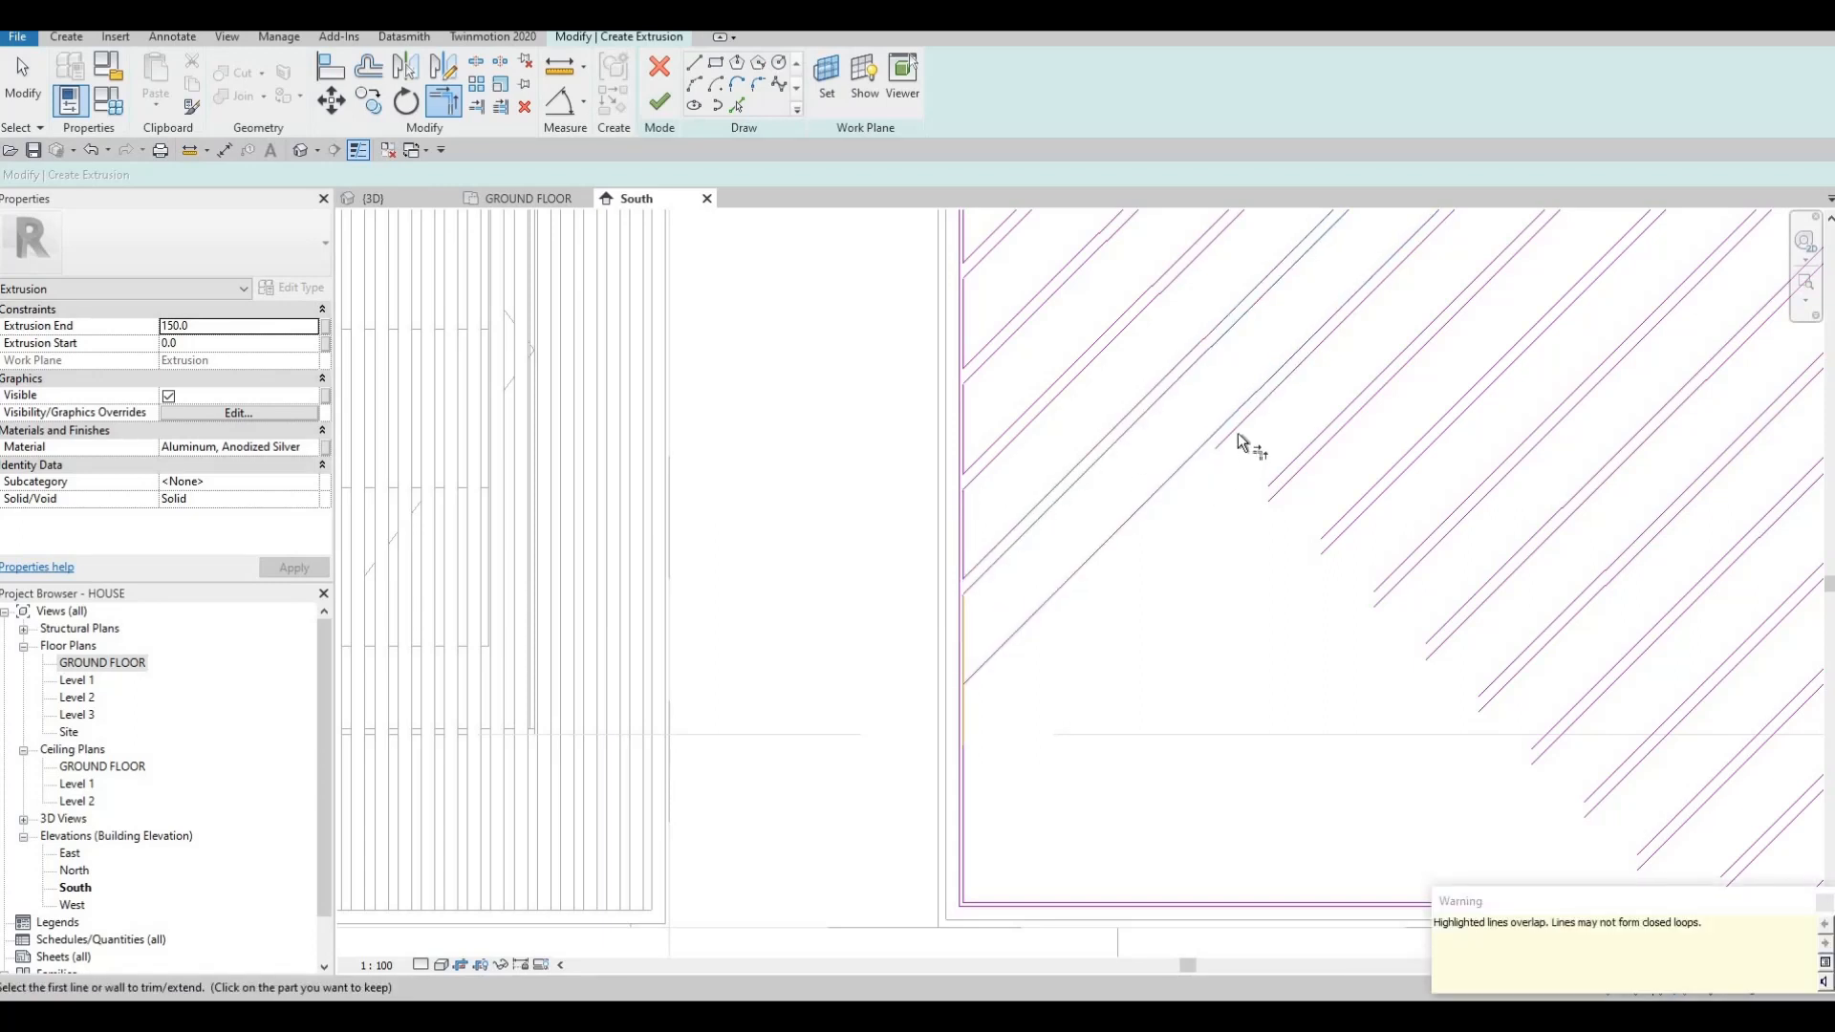
left_click(958, 717)
left_click(964, 712)
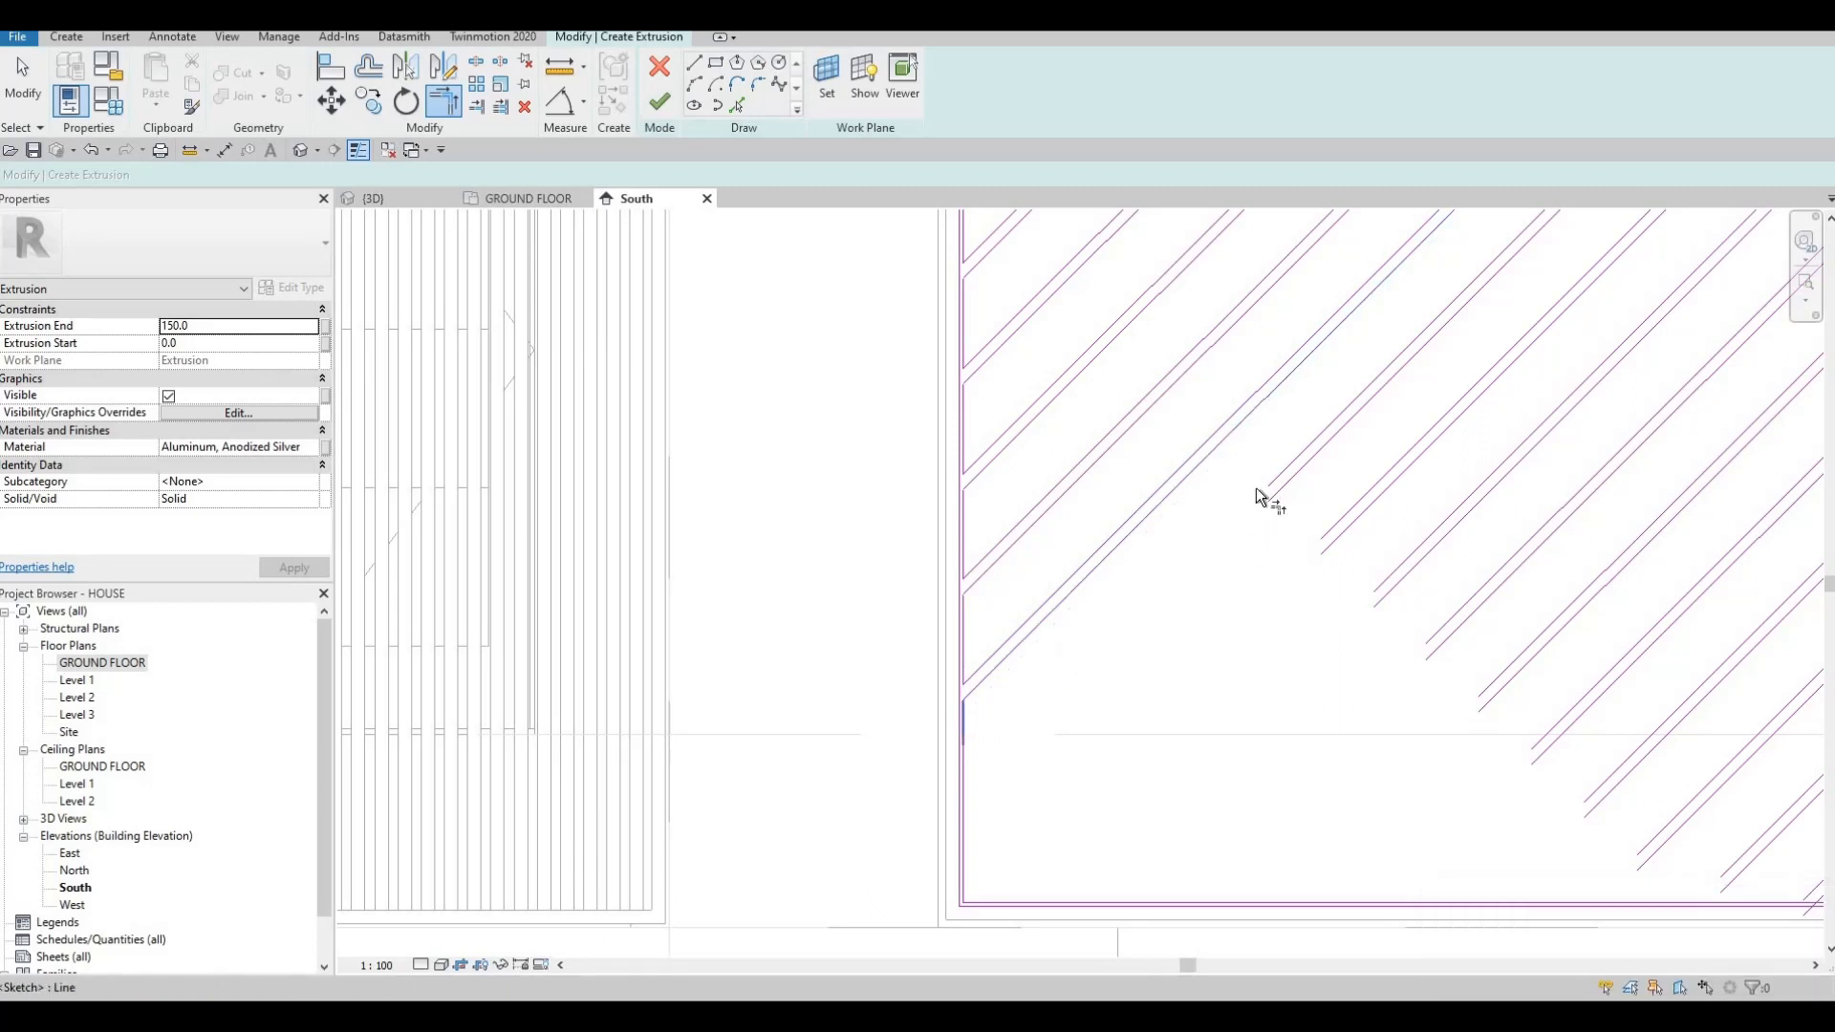
Extend the upper and lower lines of the seventh diagonal pair to the lower part of the left edge.
left_click(1283, 481)
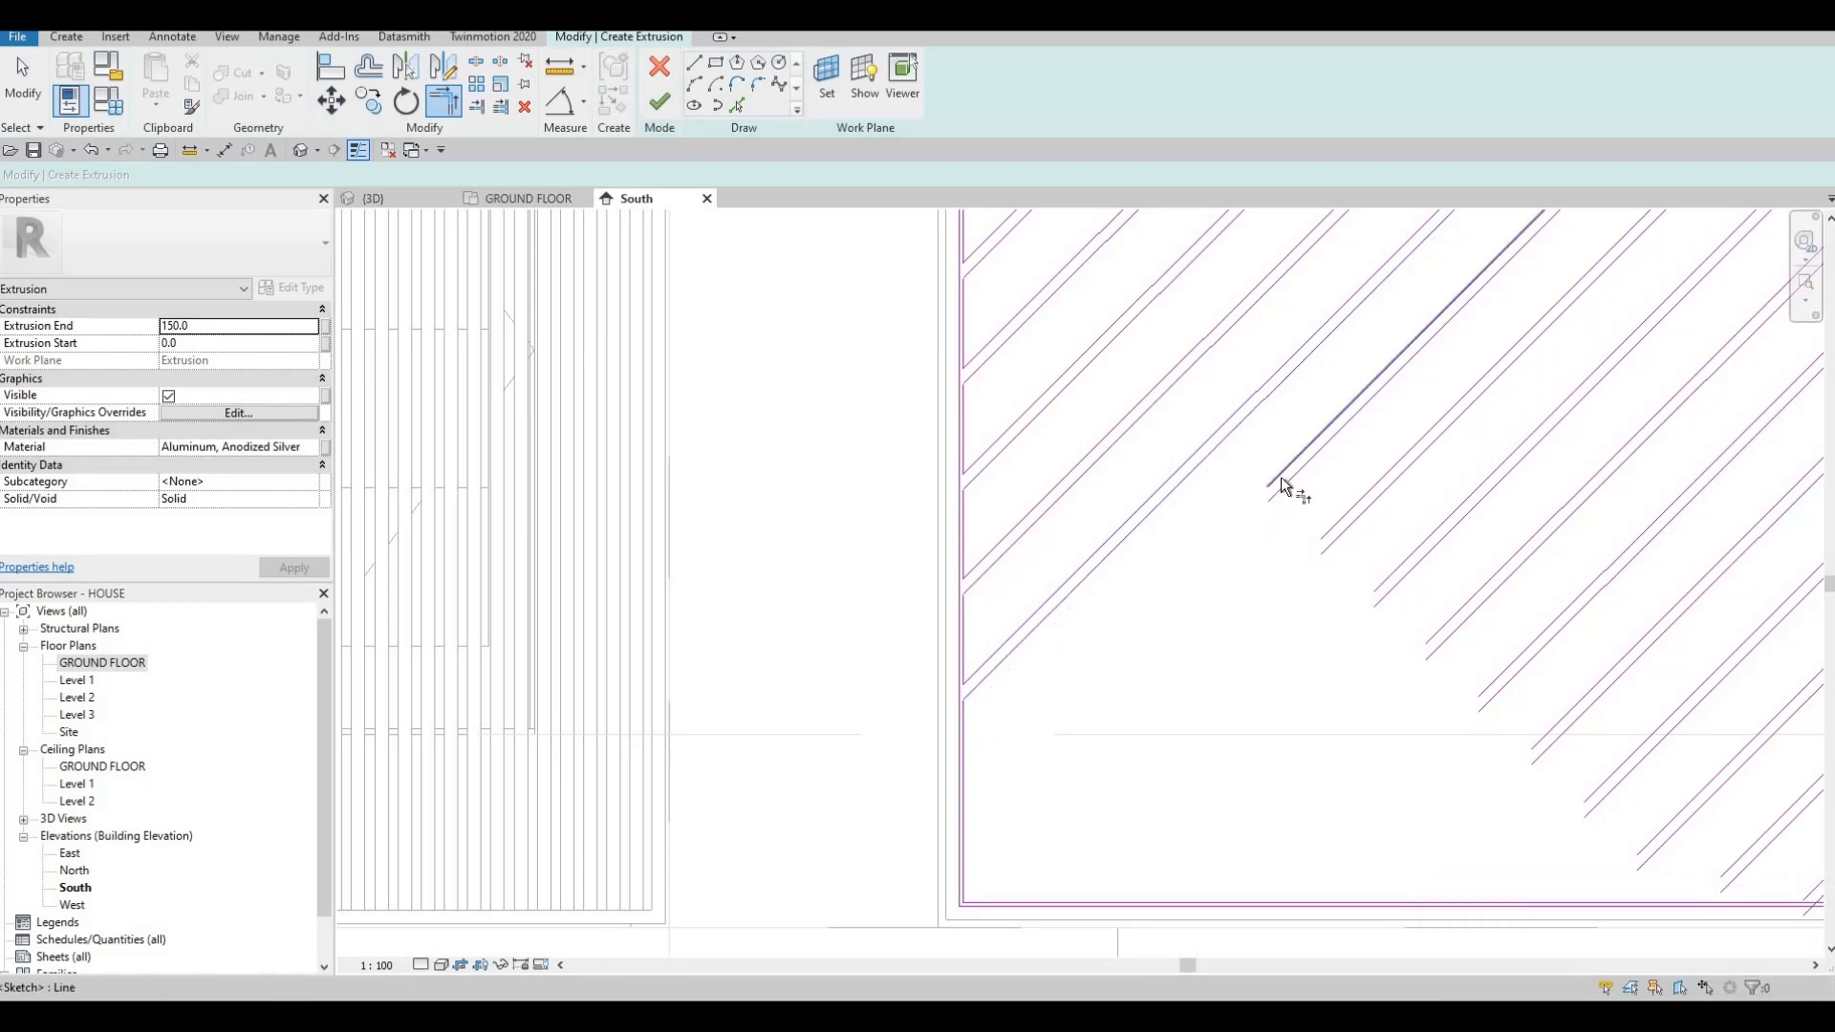
left_click(970, 713)
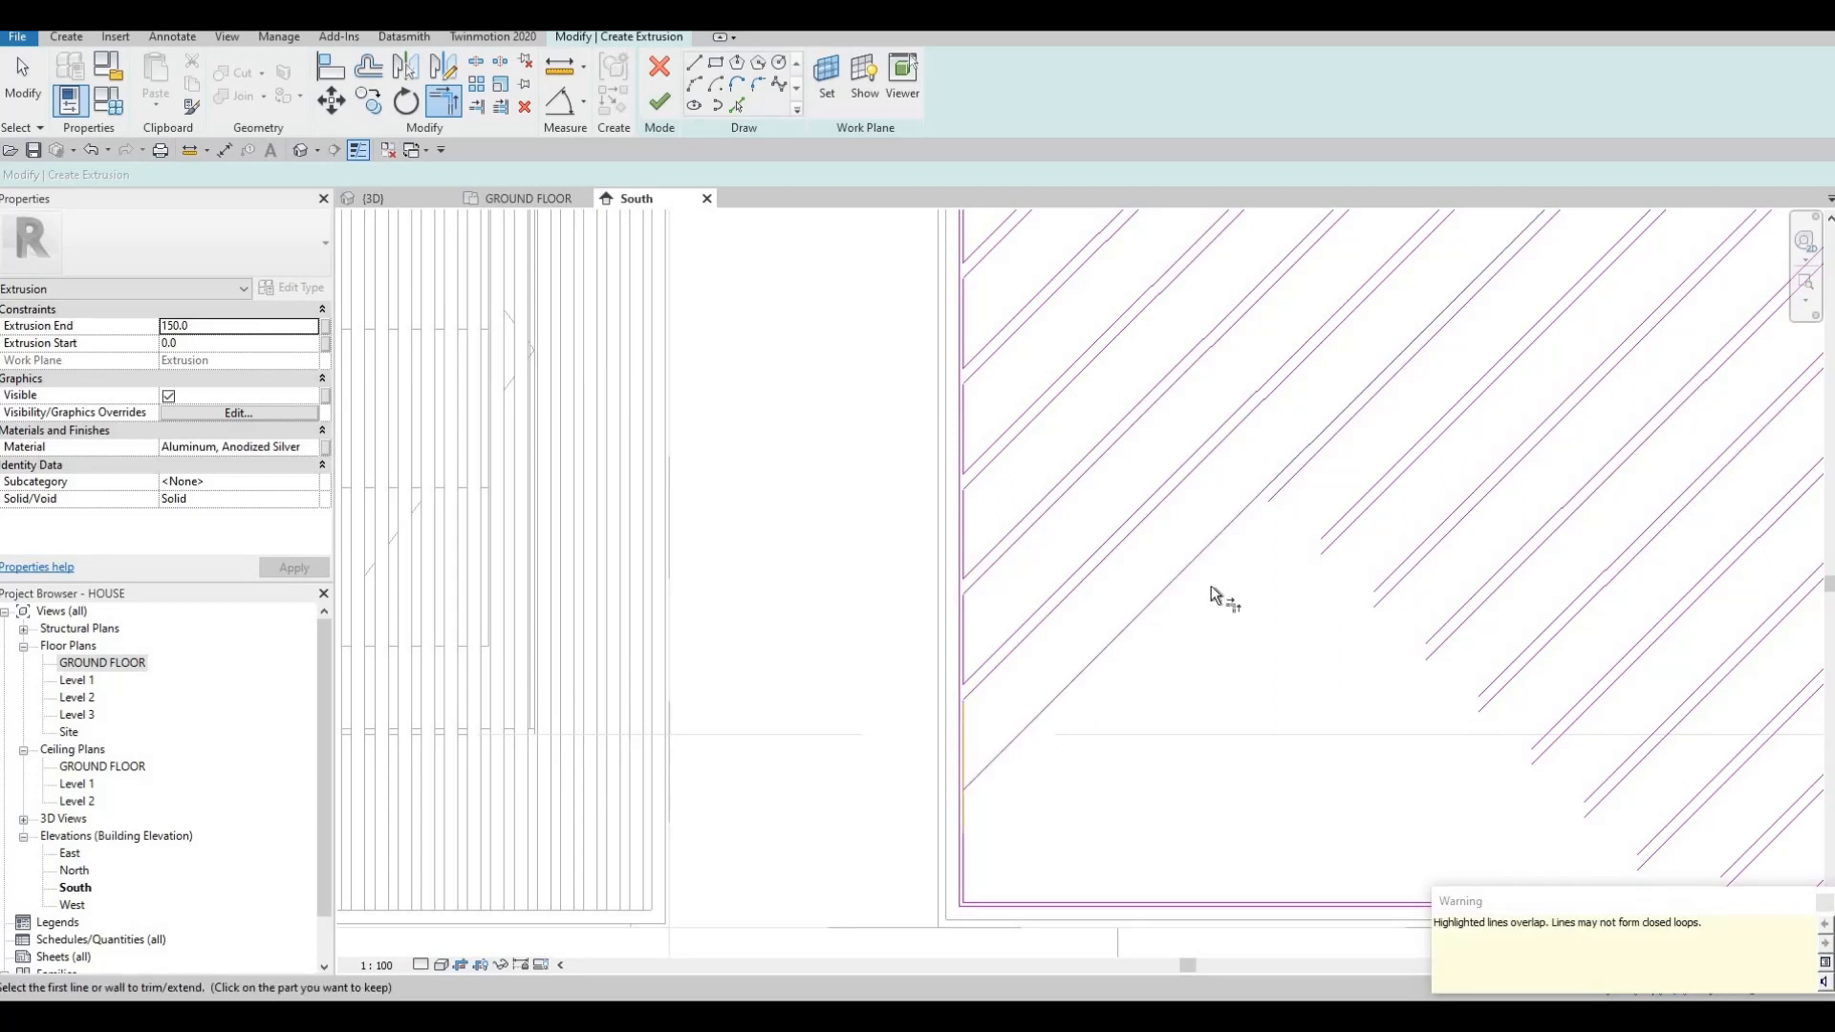
left_click(1282, 486)
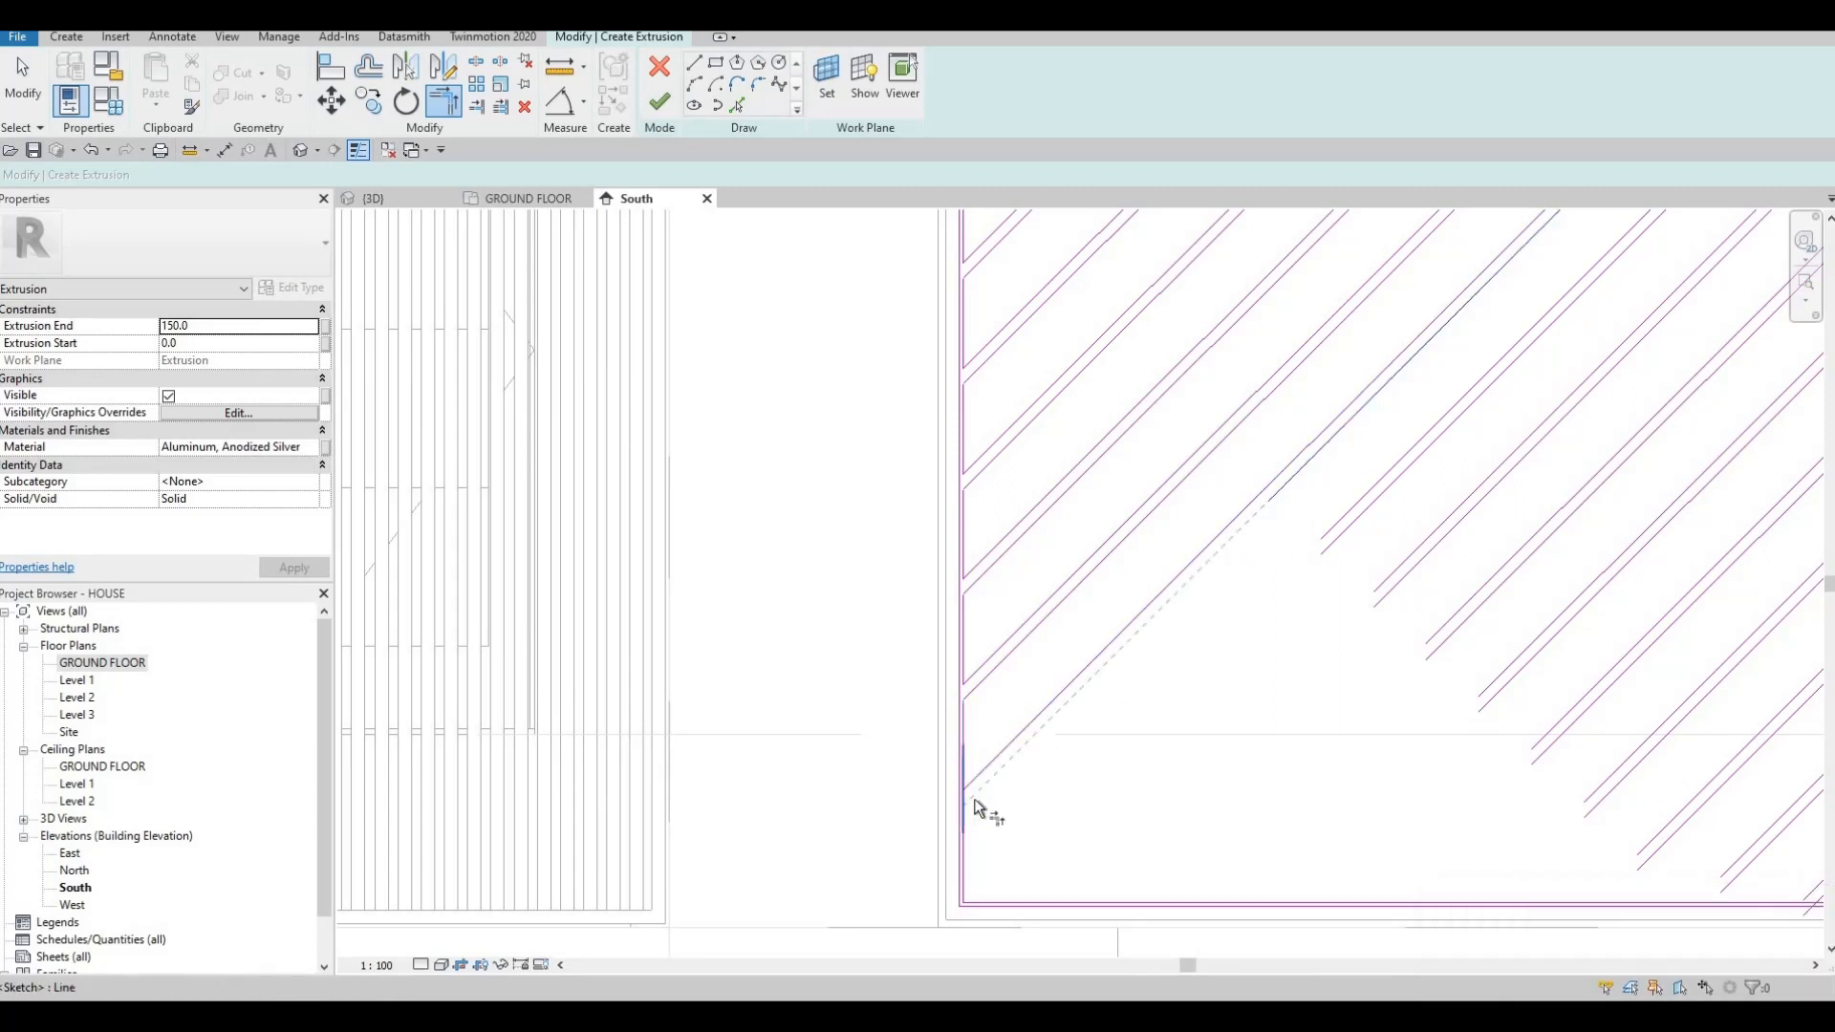
Delete the overlapping left edge segment that closes the opening at the seventh diagonal pair.
key("Escape")
key("Escape")
scroll(966, 766, "up", 1)
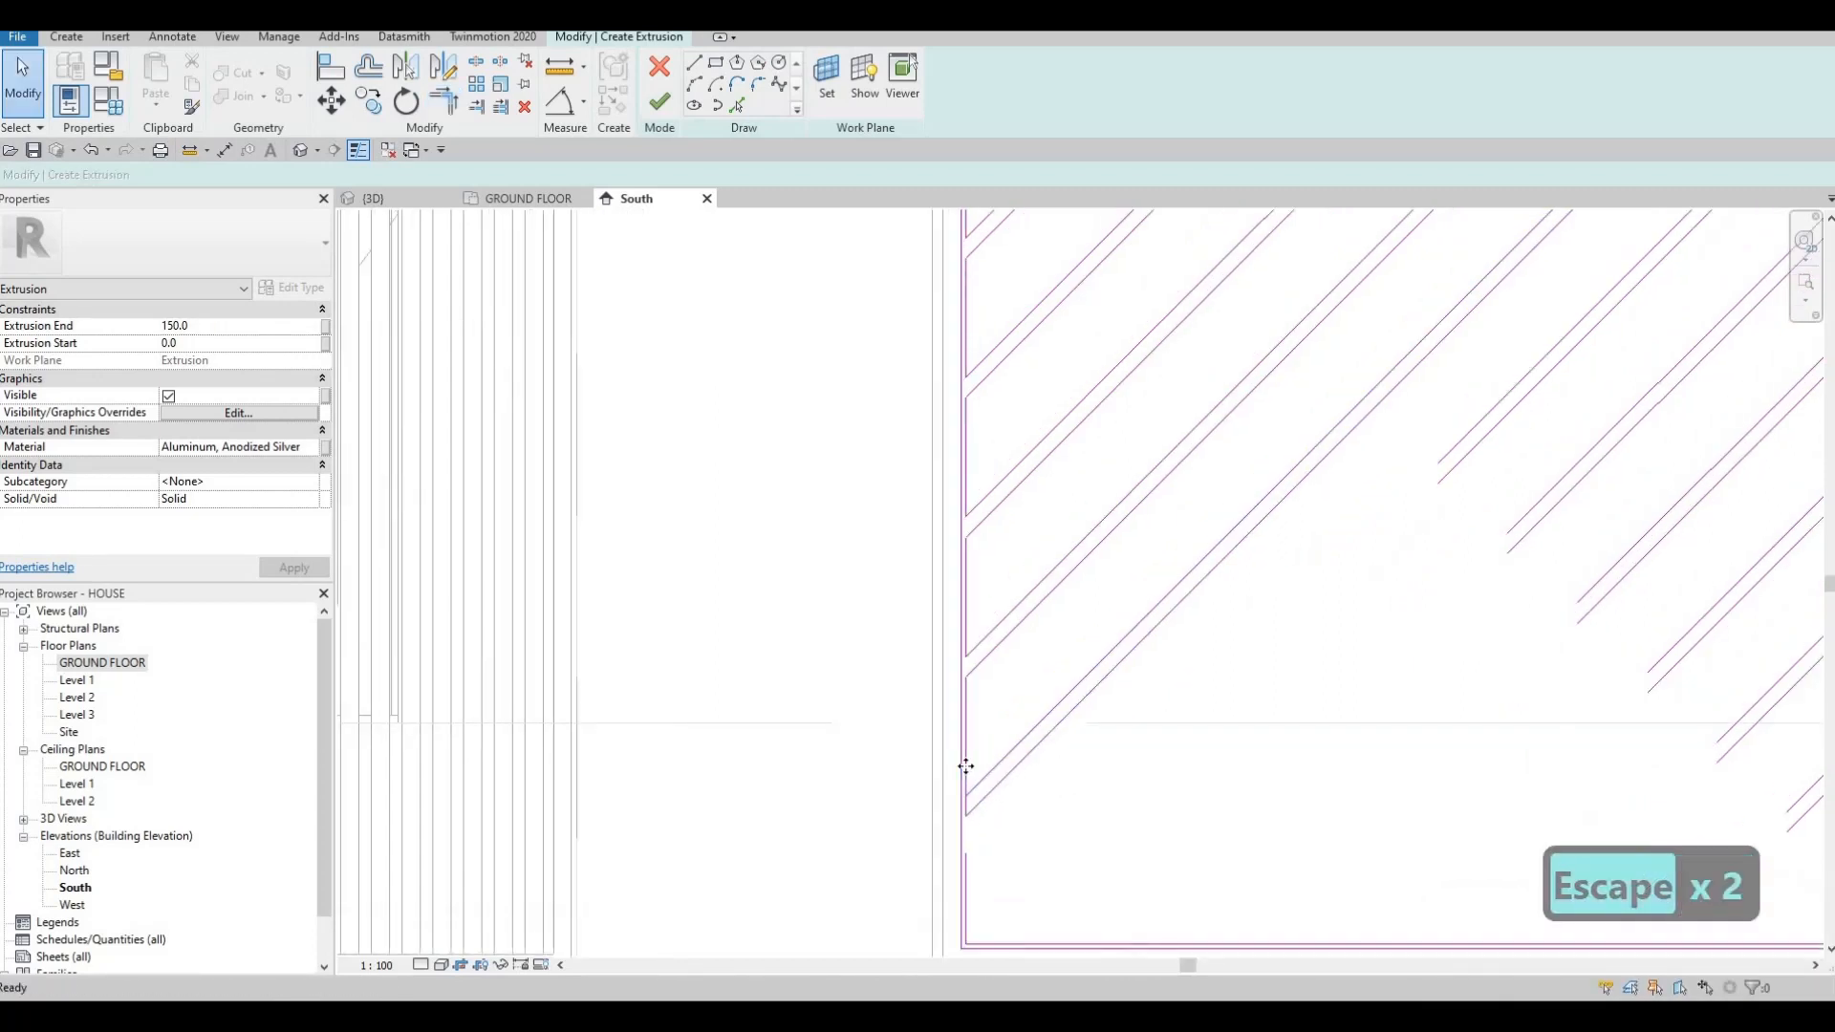
left_click(966, 766)
key("Delete")
scroll(1046, 715, "down", 2, "ctrl")
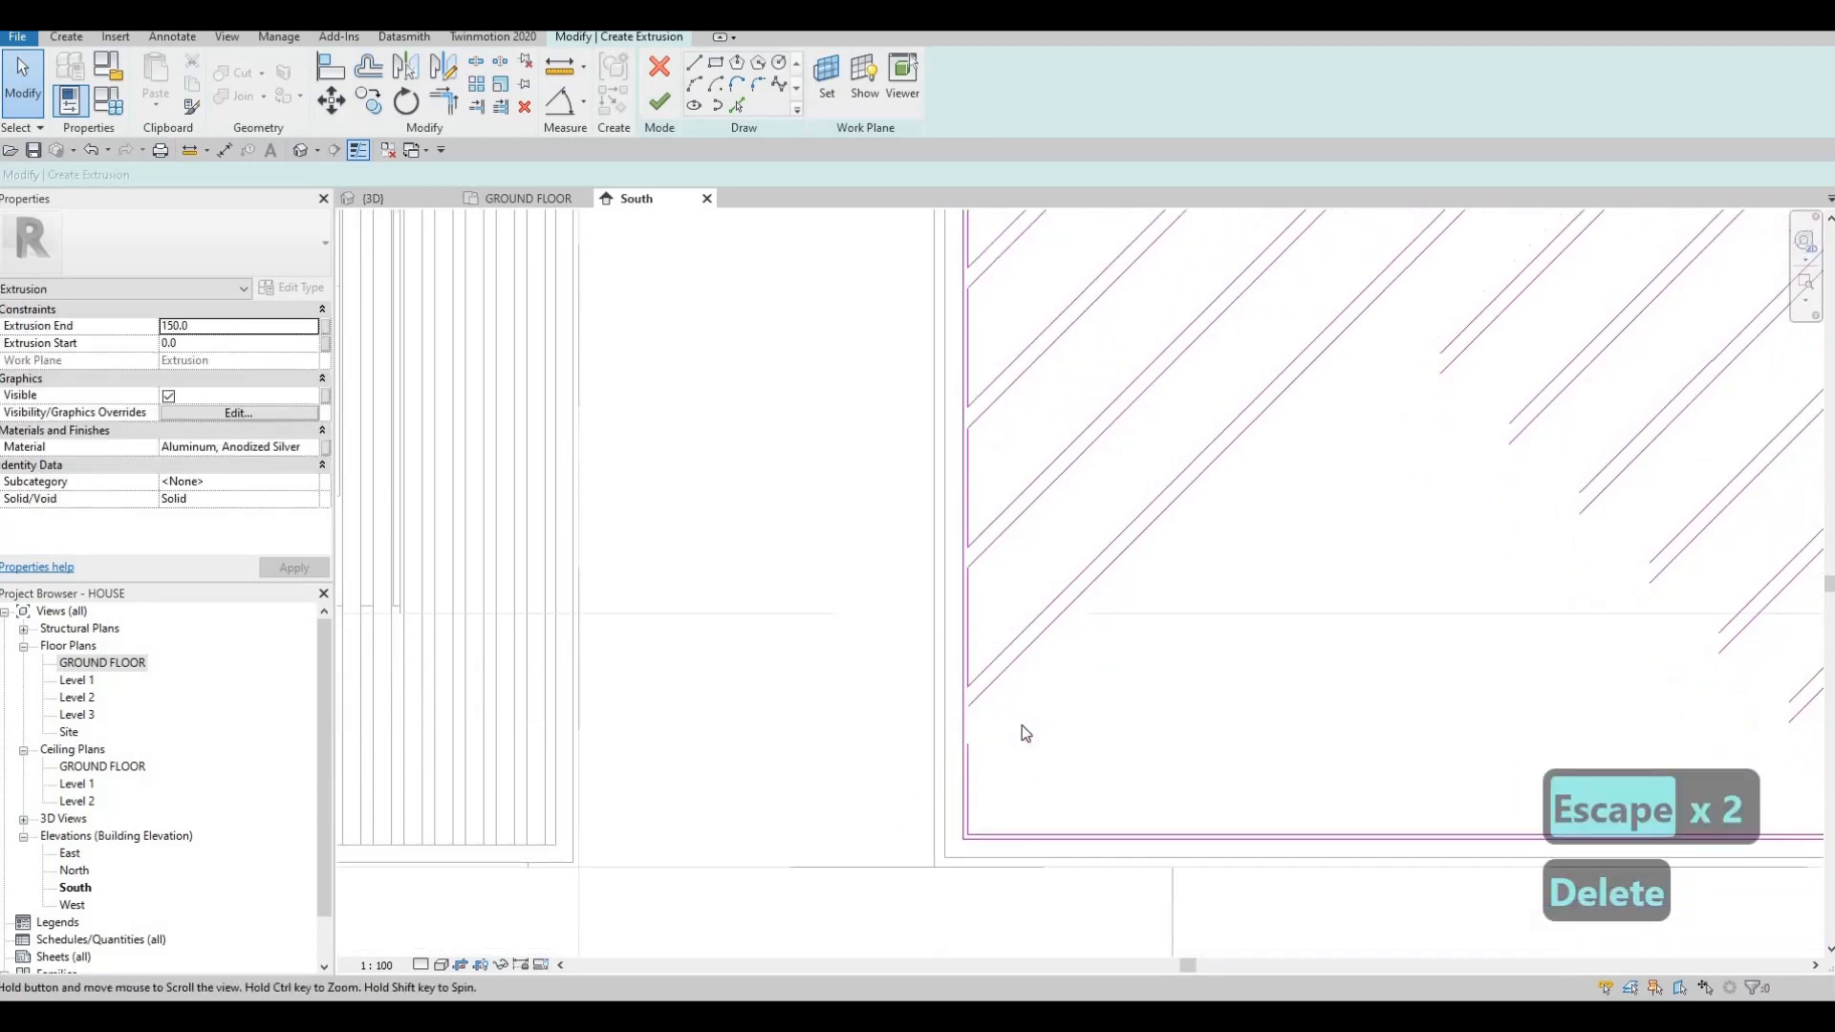
Join the seventh pair's lower line to the lowest segment of the inner rectangle's left edge as a corner.
key("Escape")
key("Escape")
key("Escape")
key("t")
key("r")
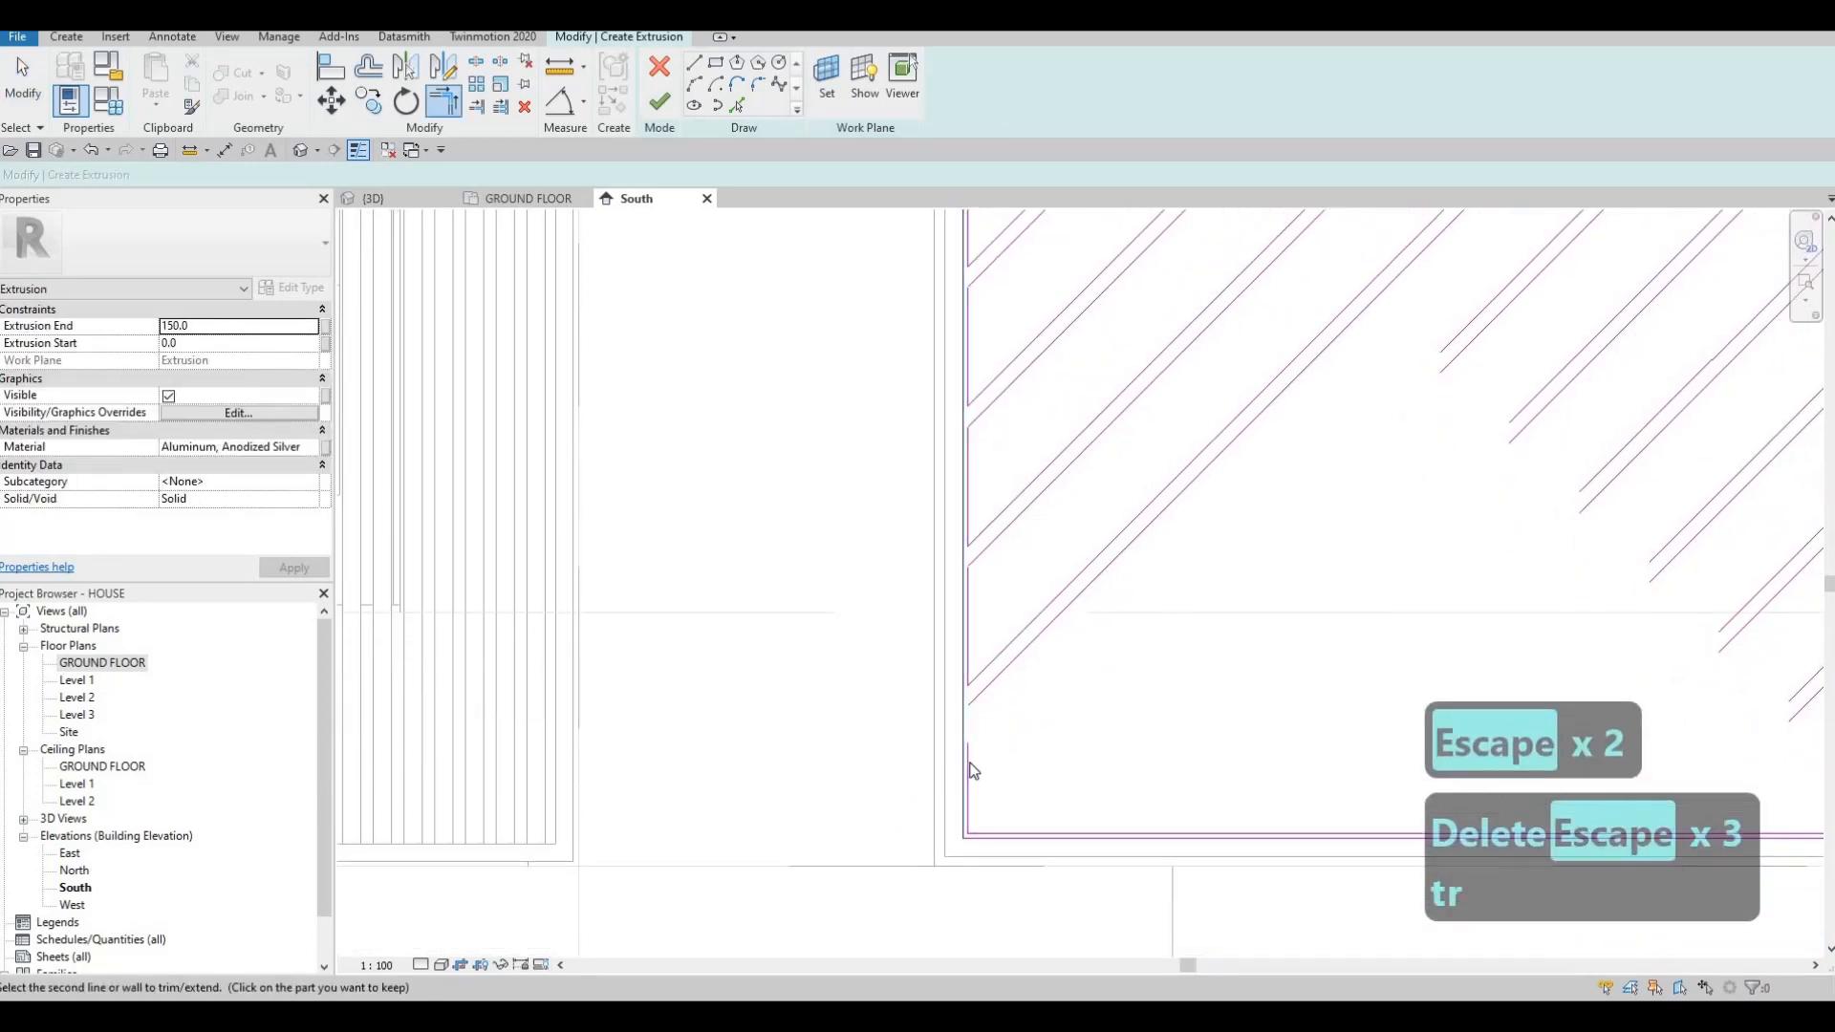
key("Escape")
key("Escape")
key("t")
key("r")
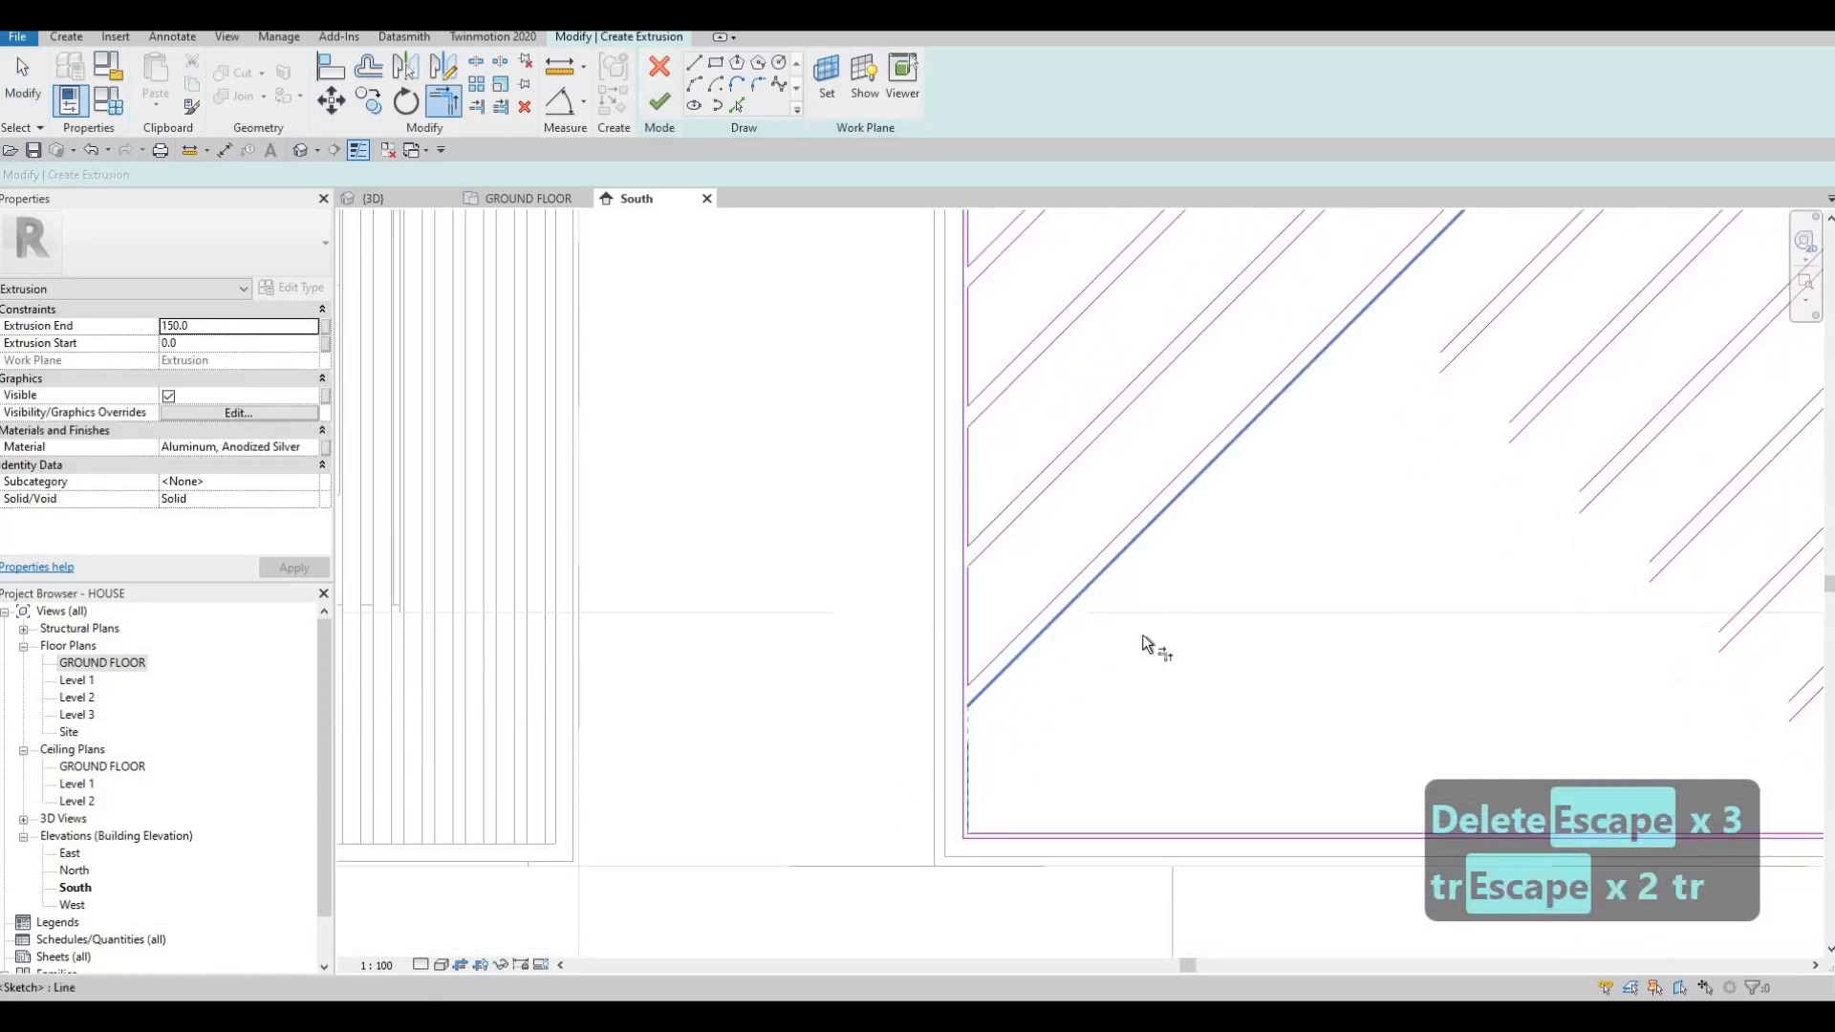
Extend the eighth diagonal pair into the lower-left corner, its upper line to the left edge and its lower line to the bottom edge.
scroll(1358, 422, "down", 1)
left_click(1361, 418)
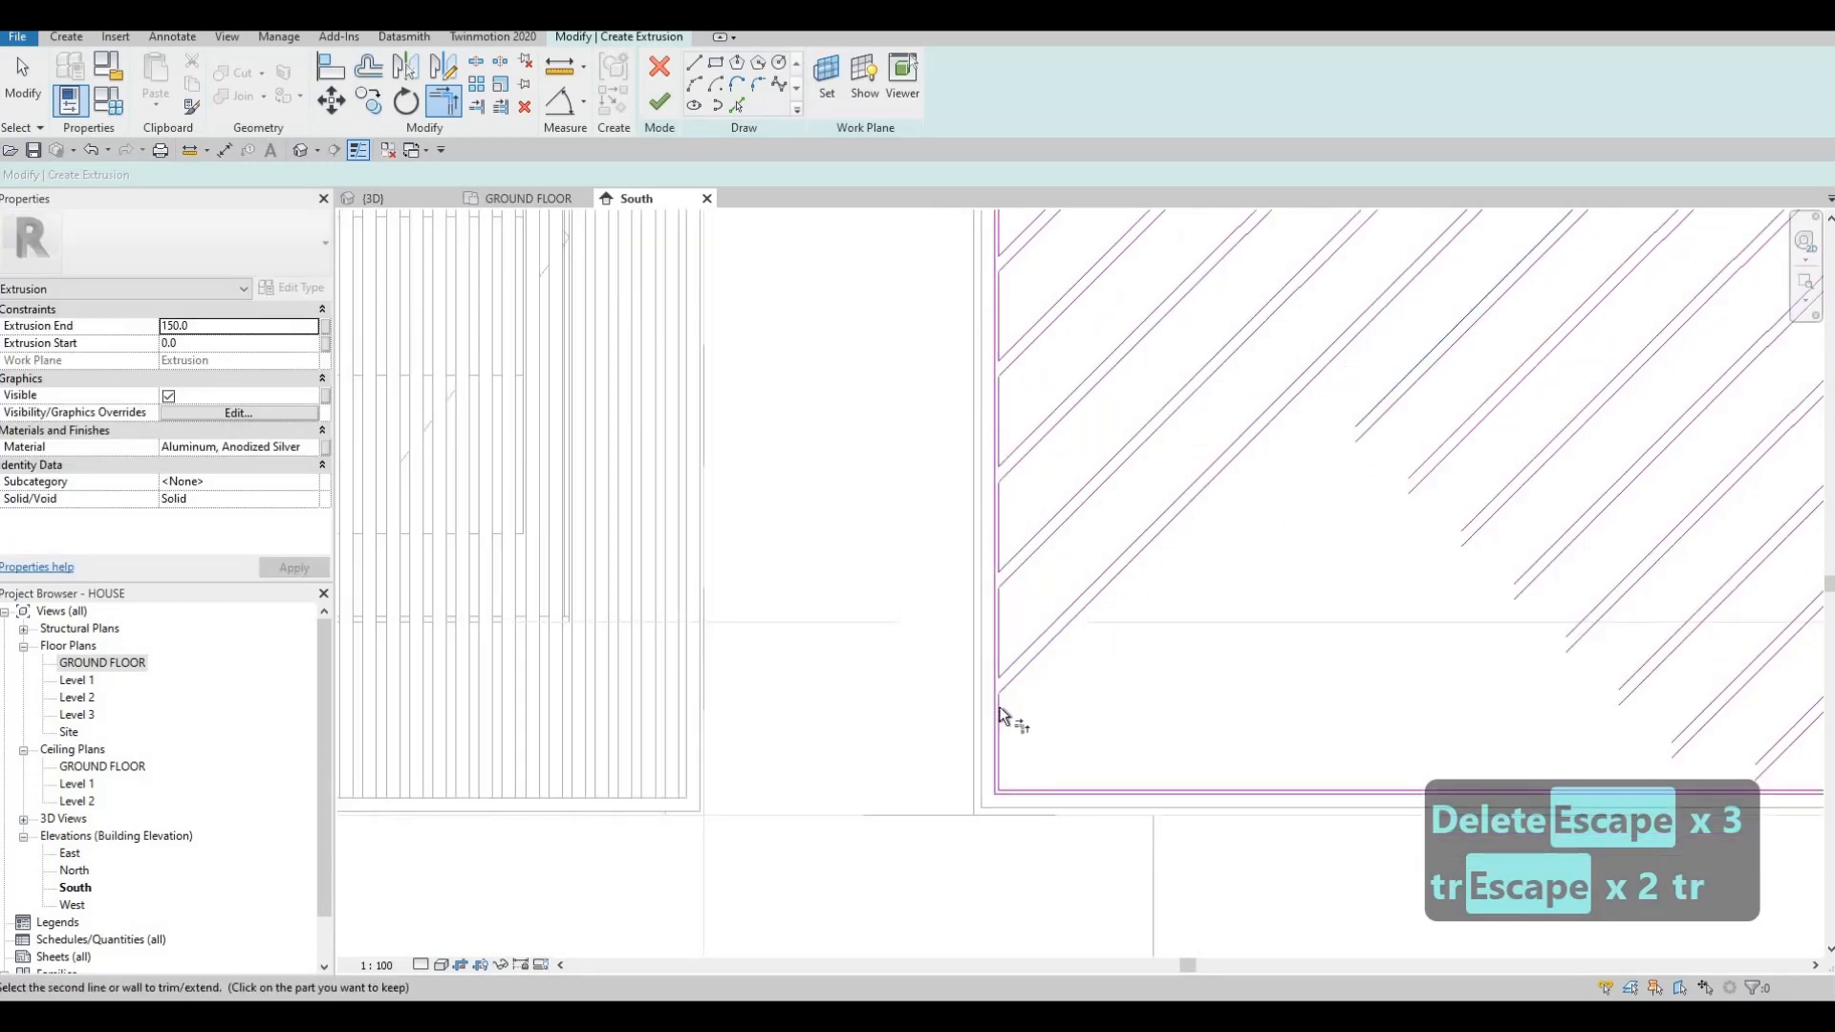
left_click(1004, 740)
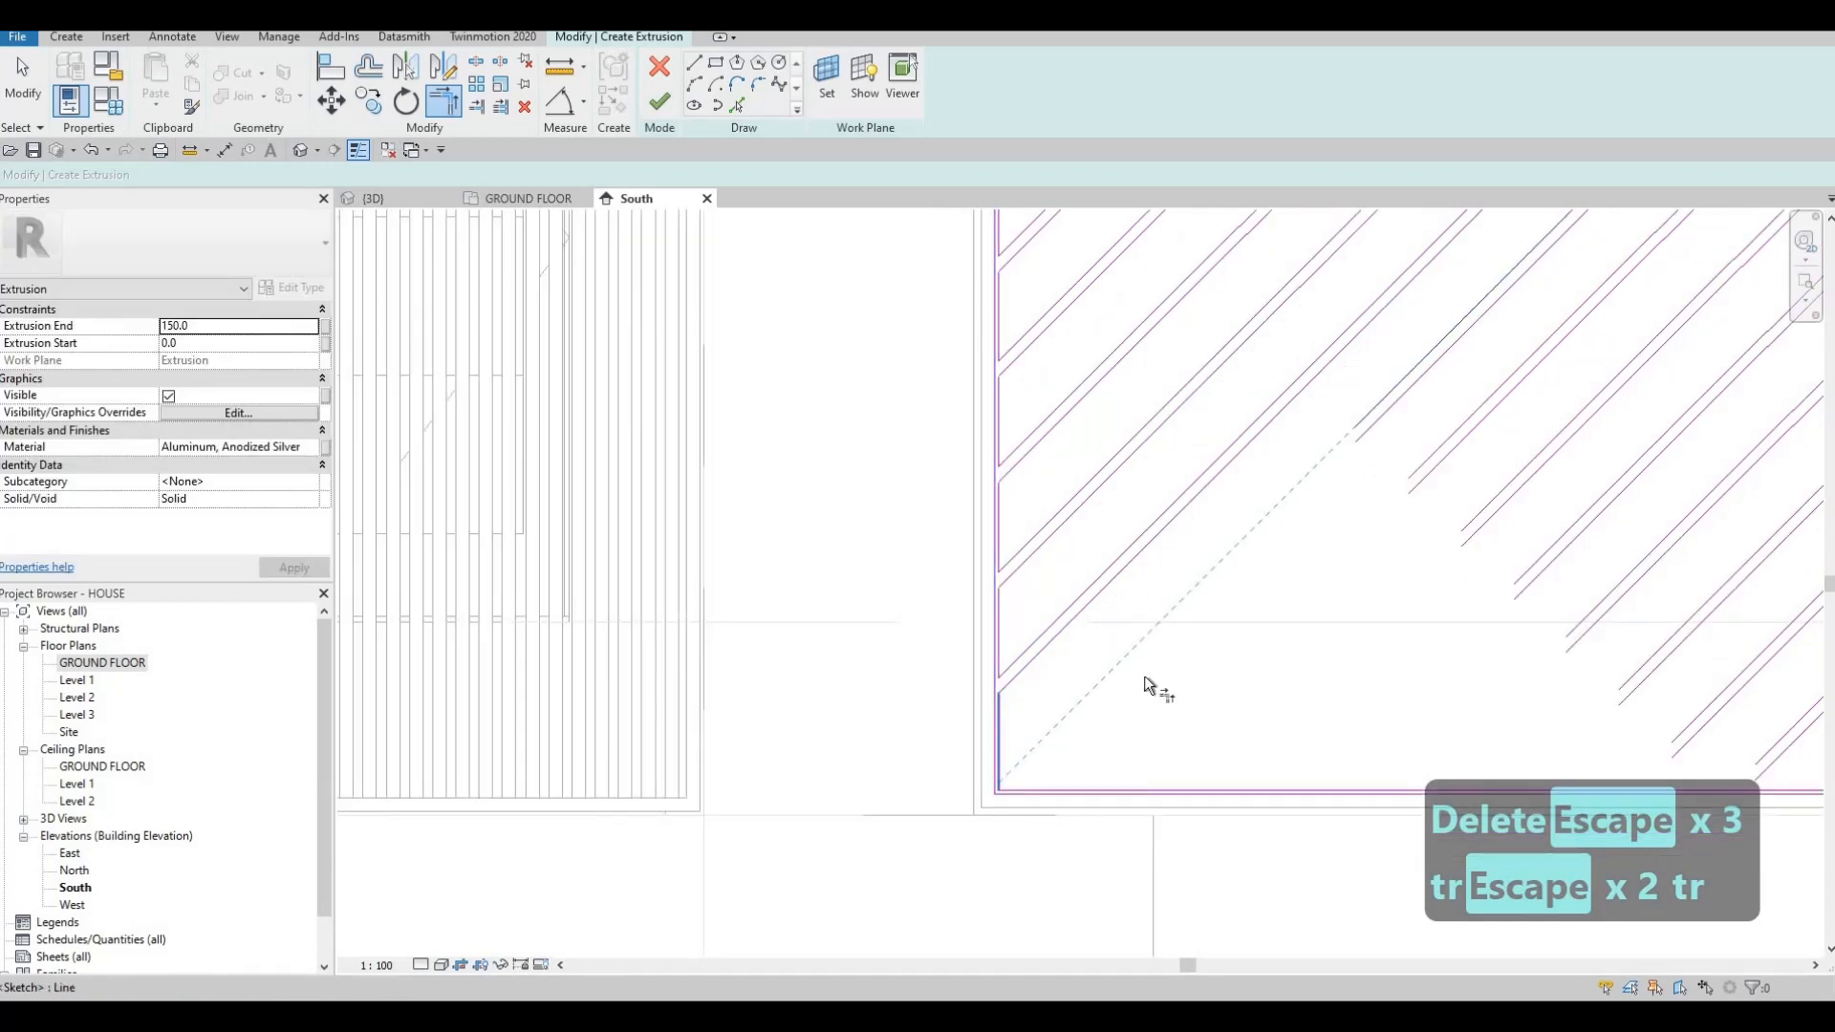
left_click(1367, 436)
left_click(1044, 794)
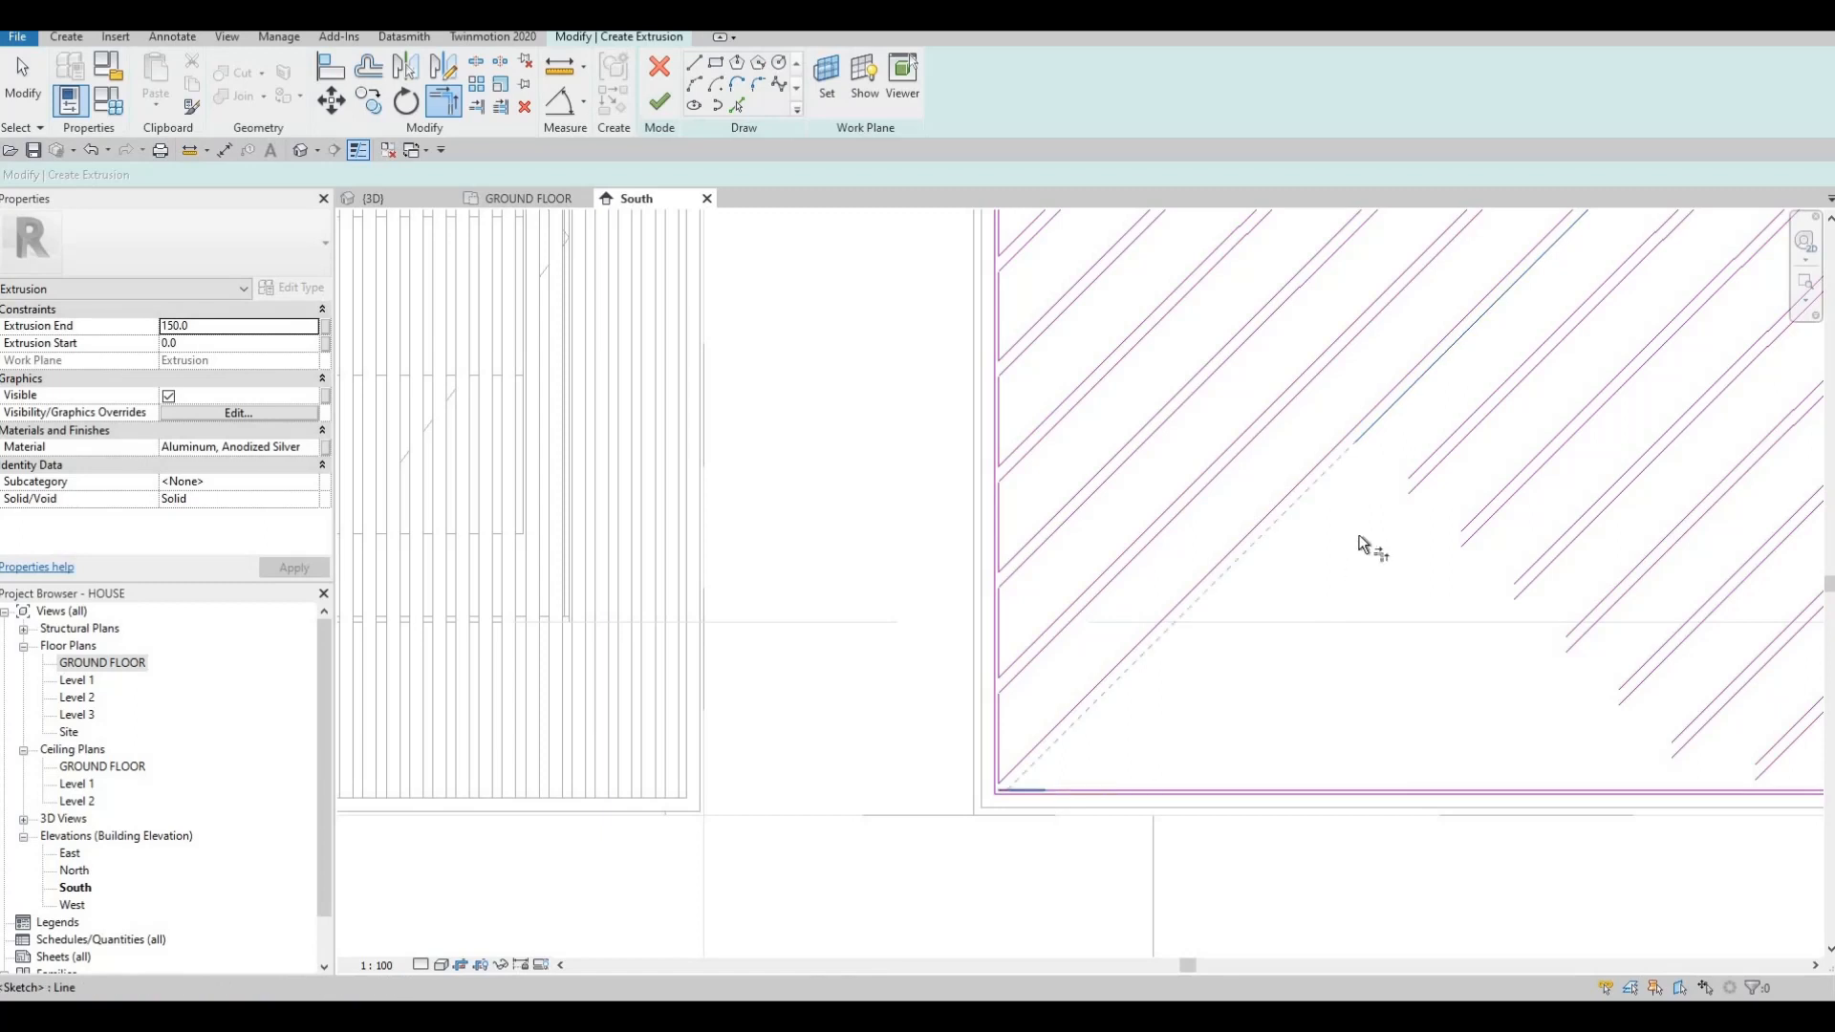
Extend both lines of the ninth diagonal pair to the inner rectangle's bottom edge.
left_click(1426, 462)
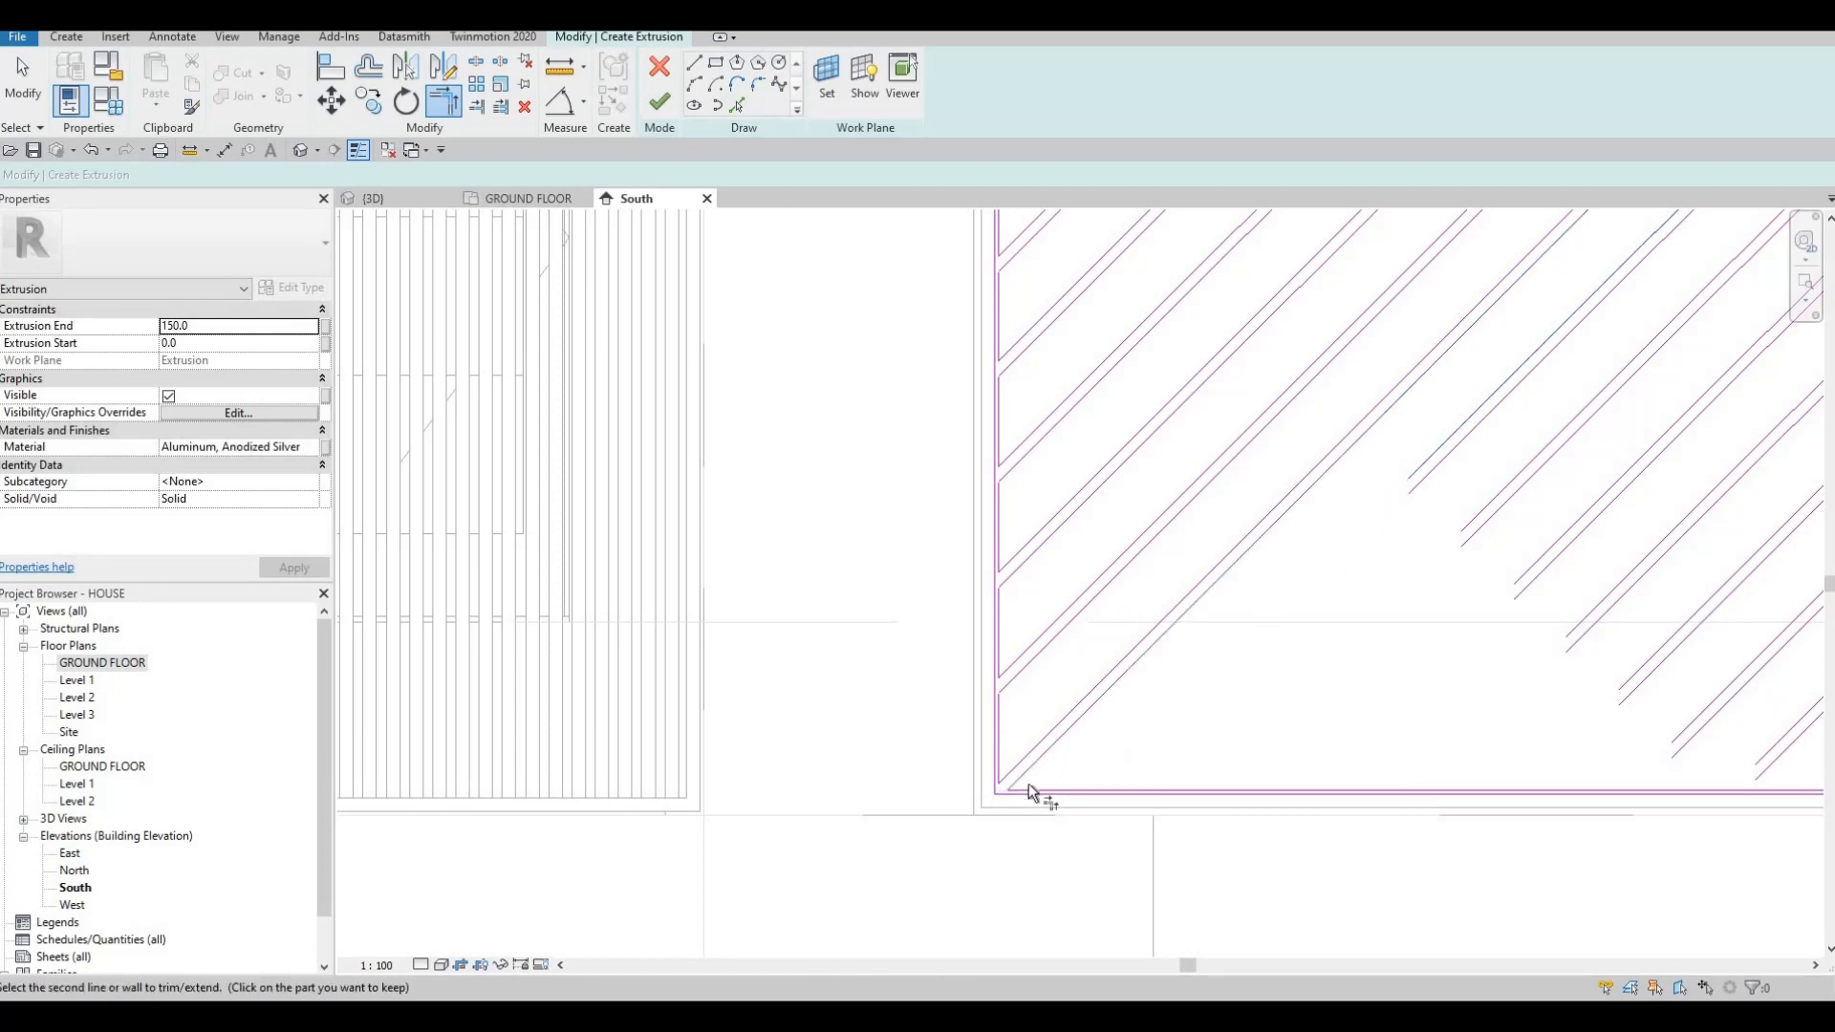
left_click(1028, 796)
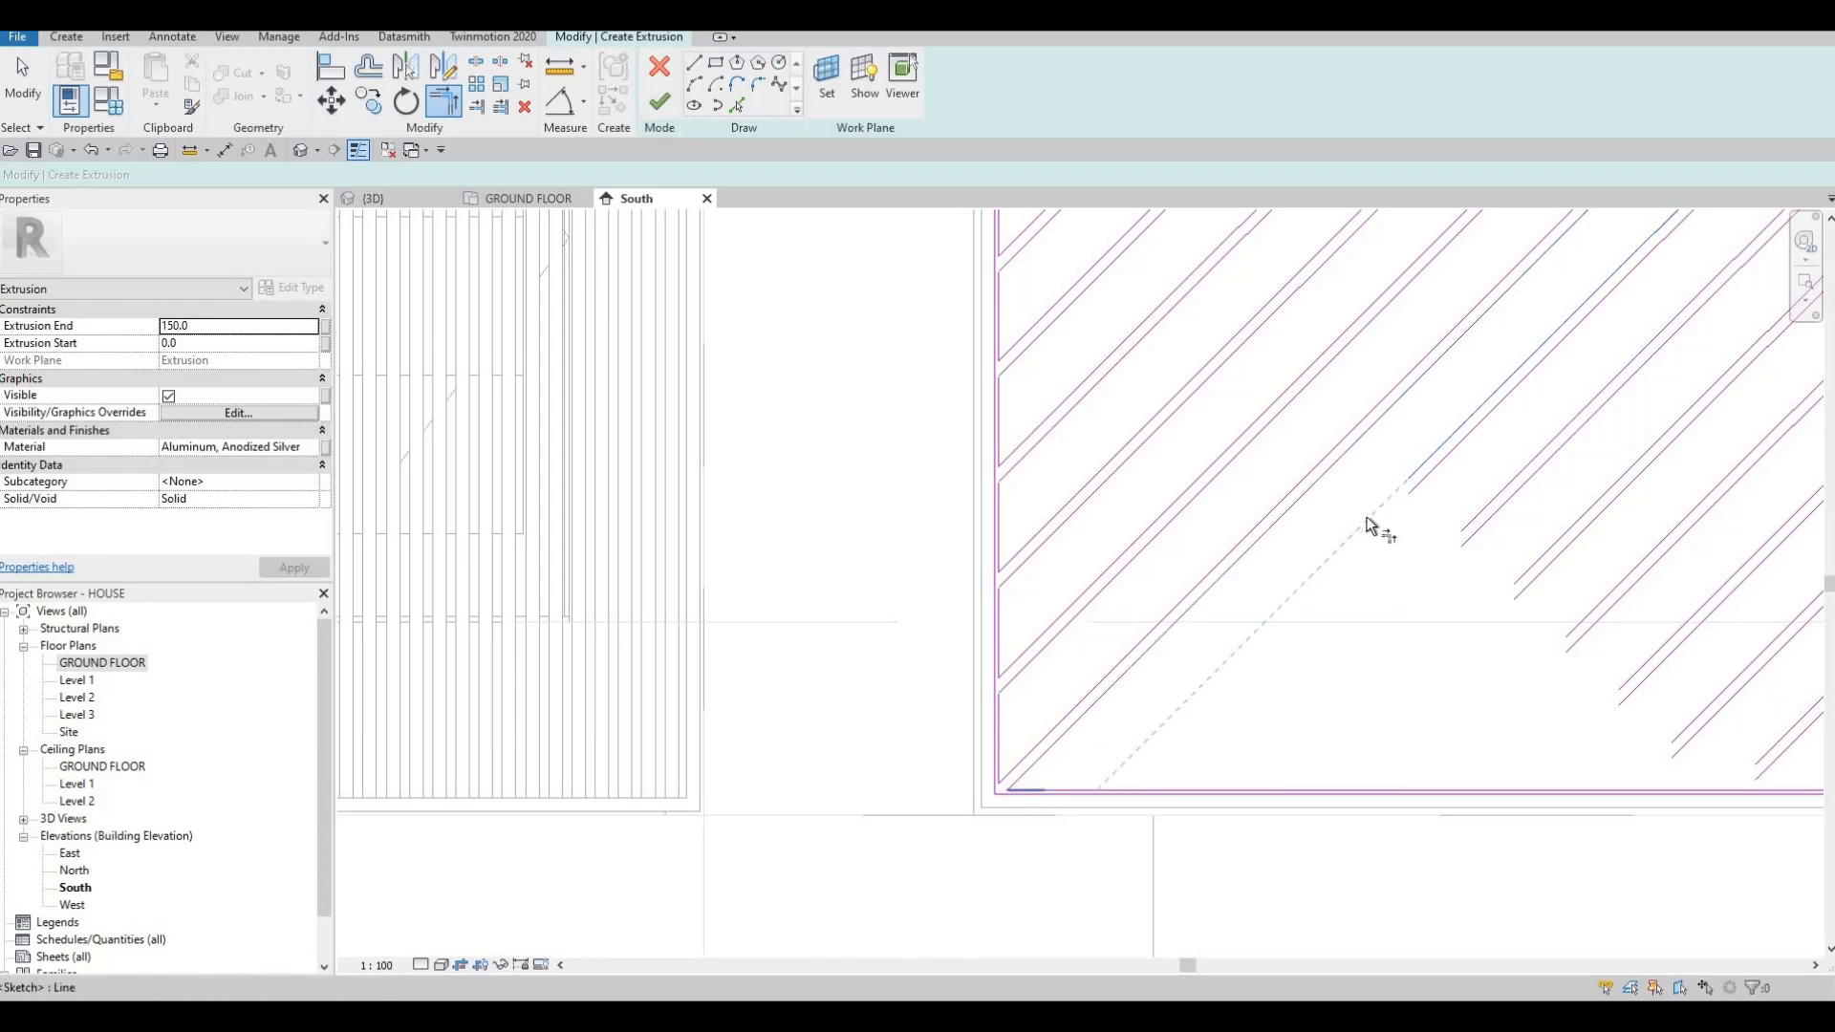
left_click(1424, 479)
left_click(1121, 792)
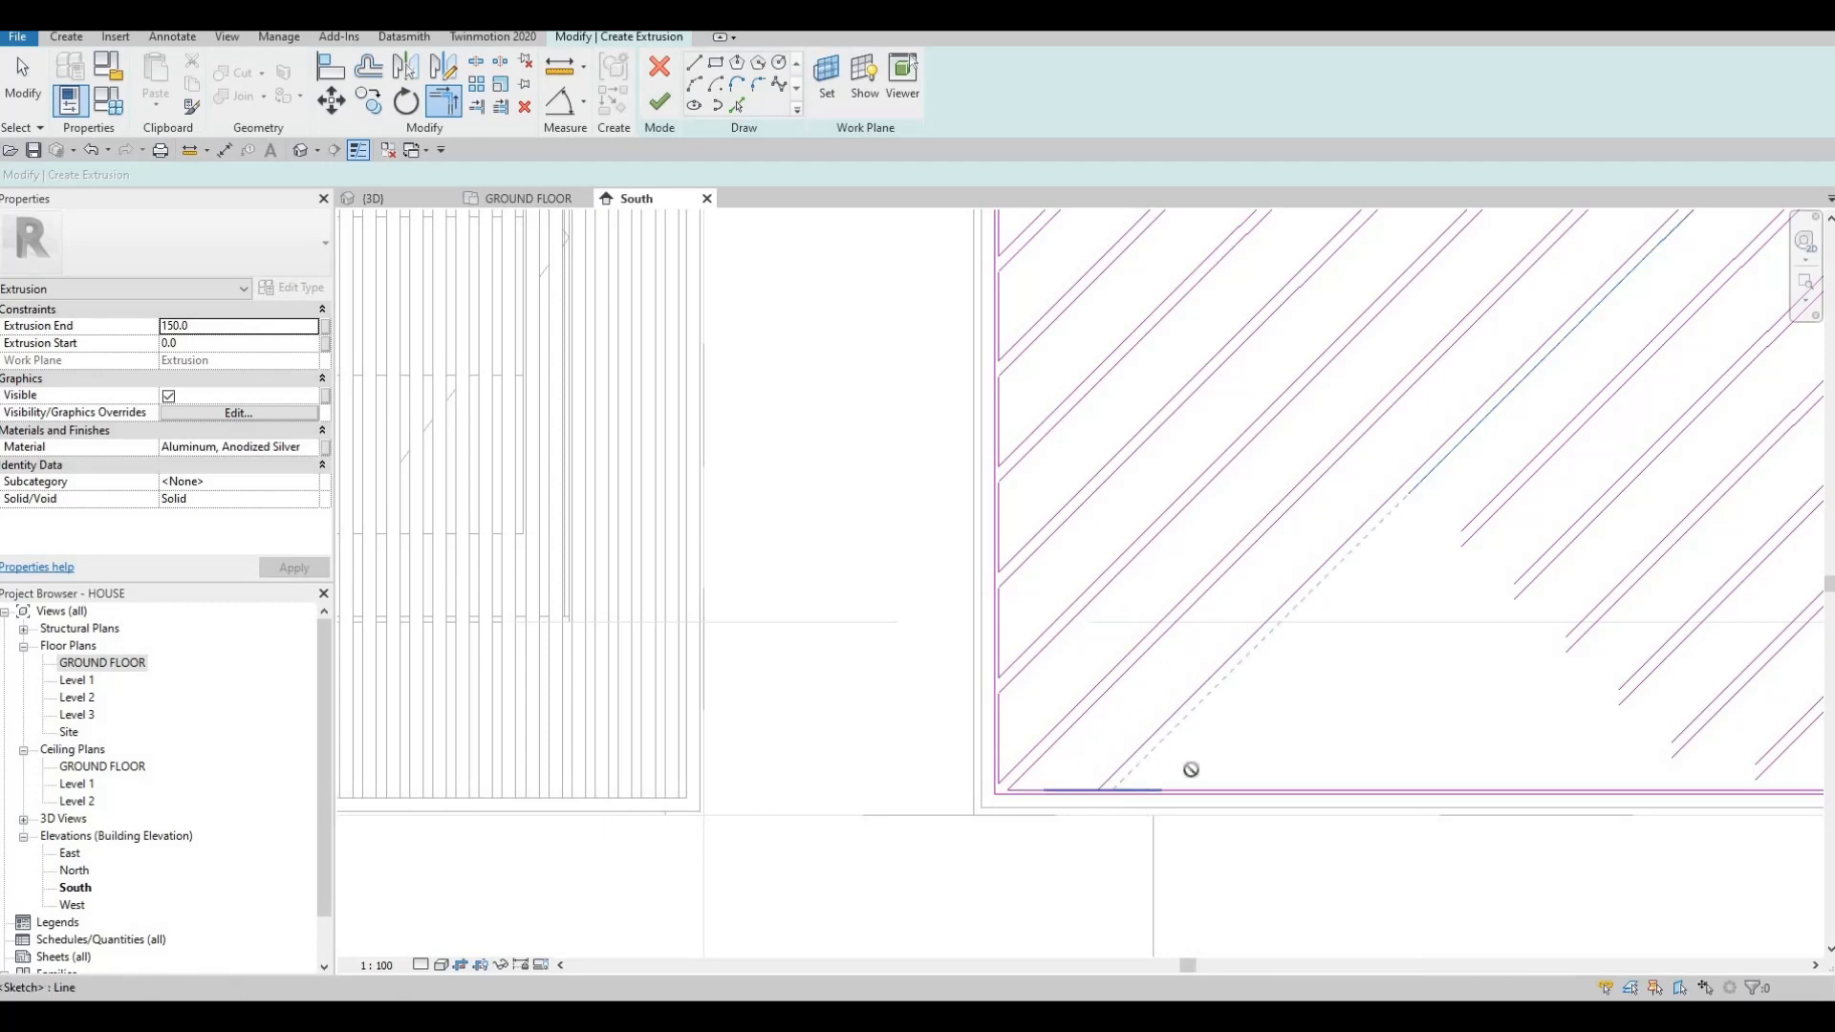
left_click(1471, 975)
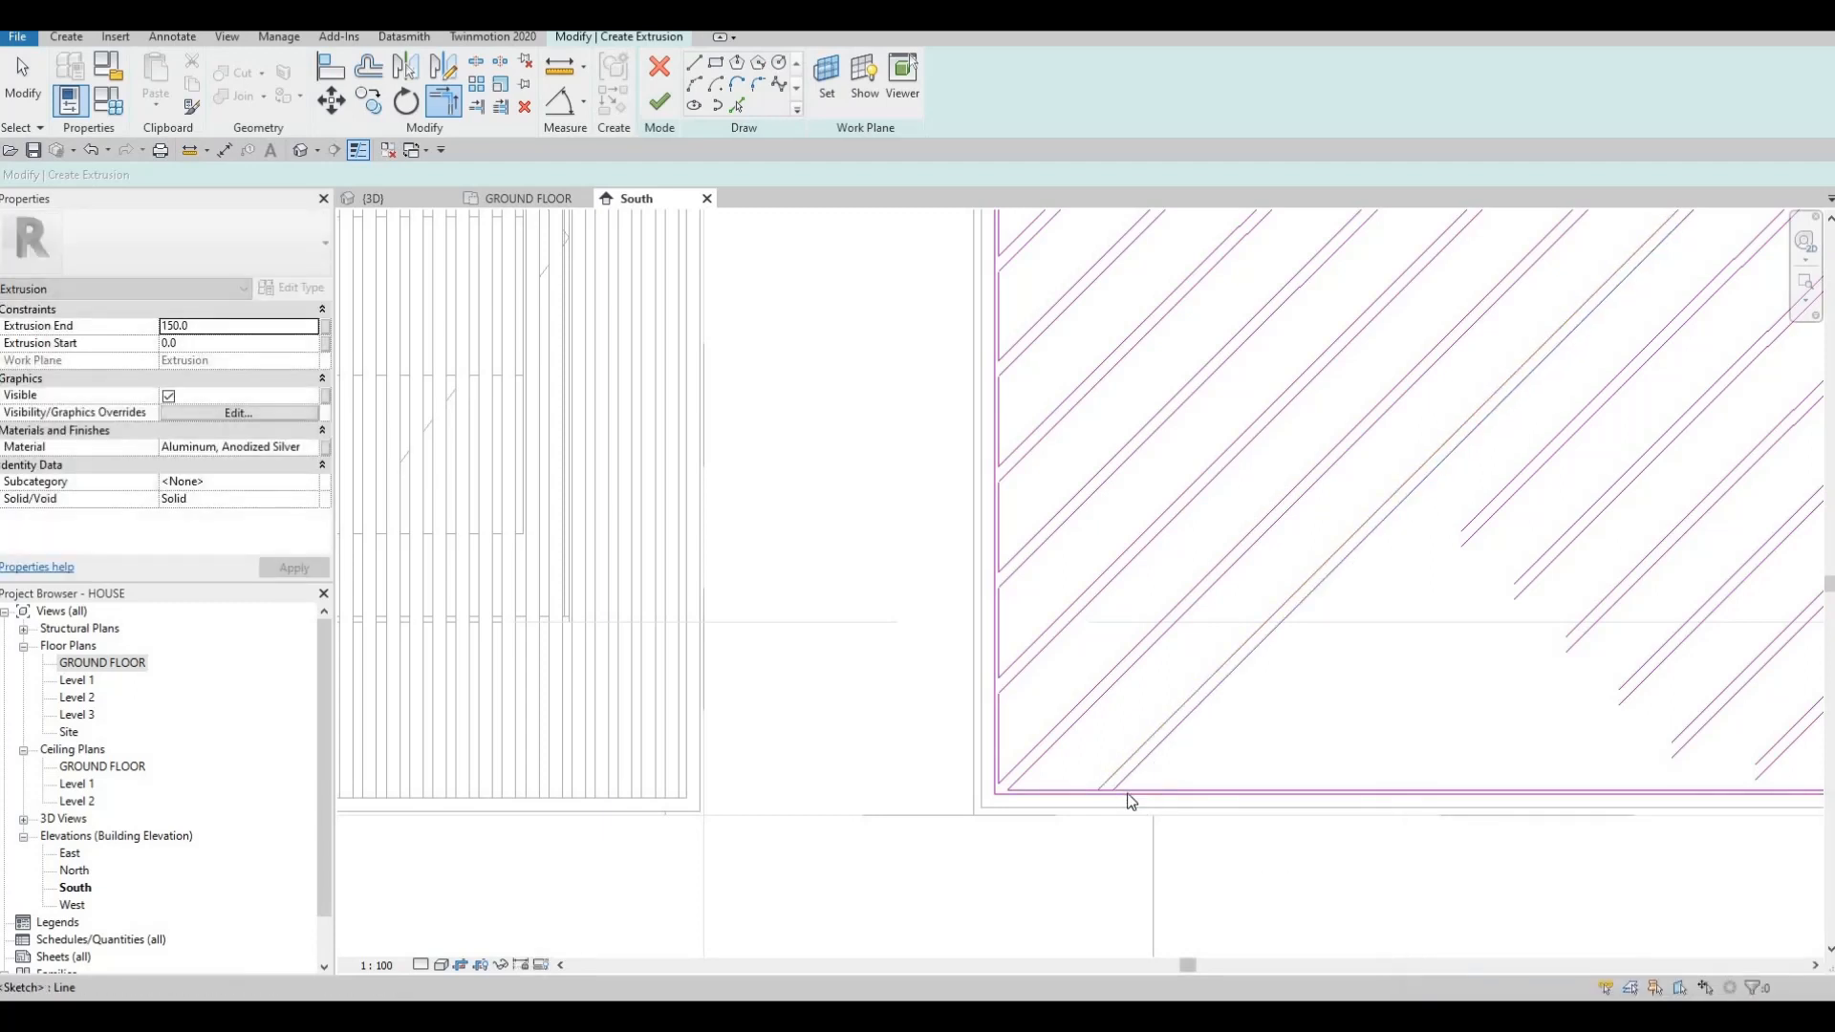
Delete the overlapping bottom edge segment running from the eighth pair's lower line to the ninth pair's lower line.
key("Escape")
scroll(1106, 798, "up", 1)
left_click(1097, 794)
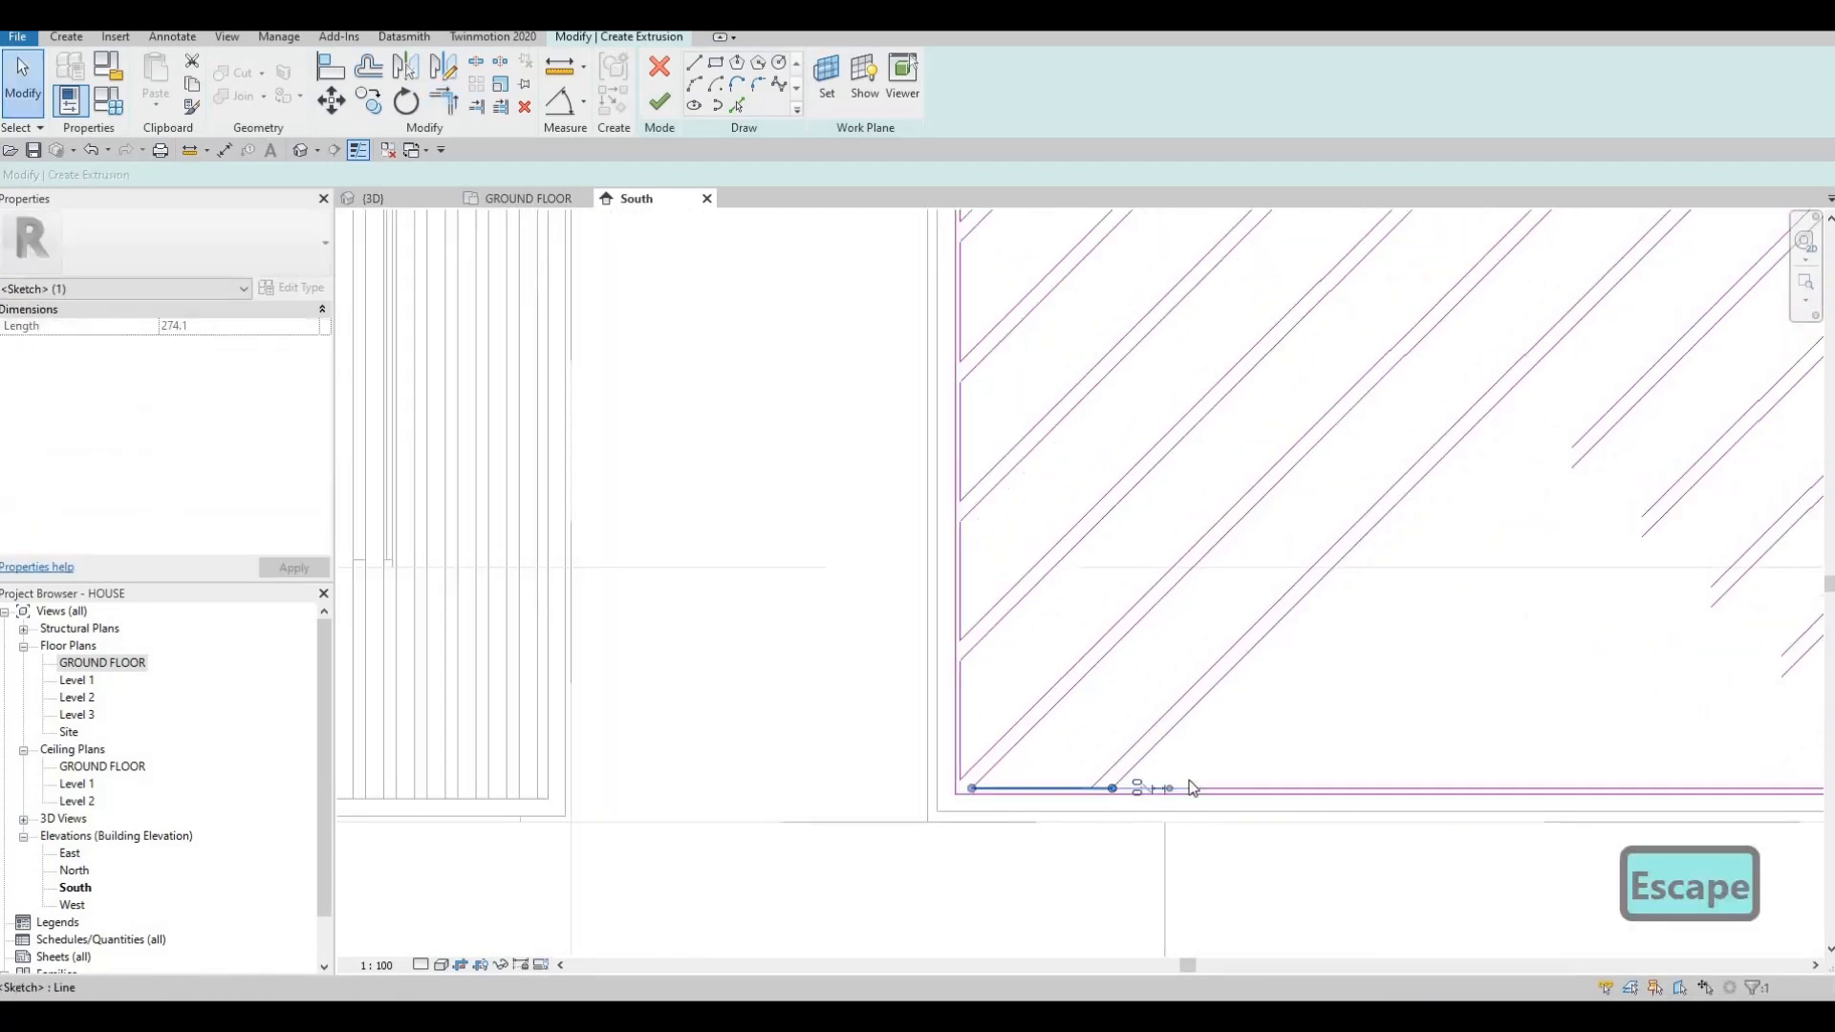
key("Delete")
middle_click_drag(1061, 783, 966, 801)
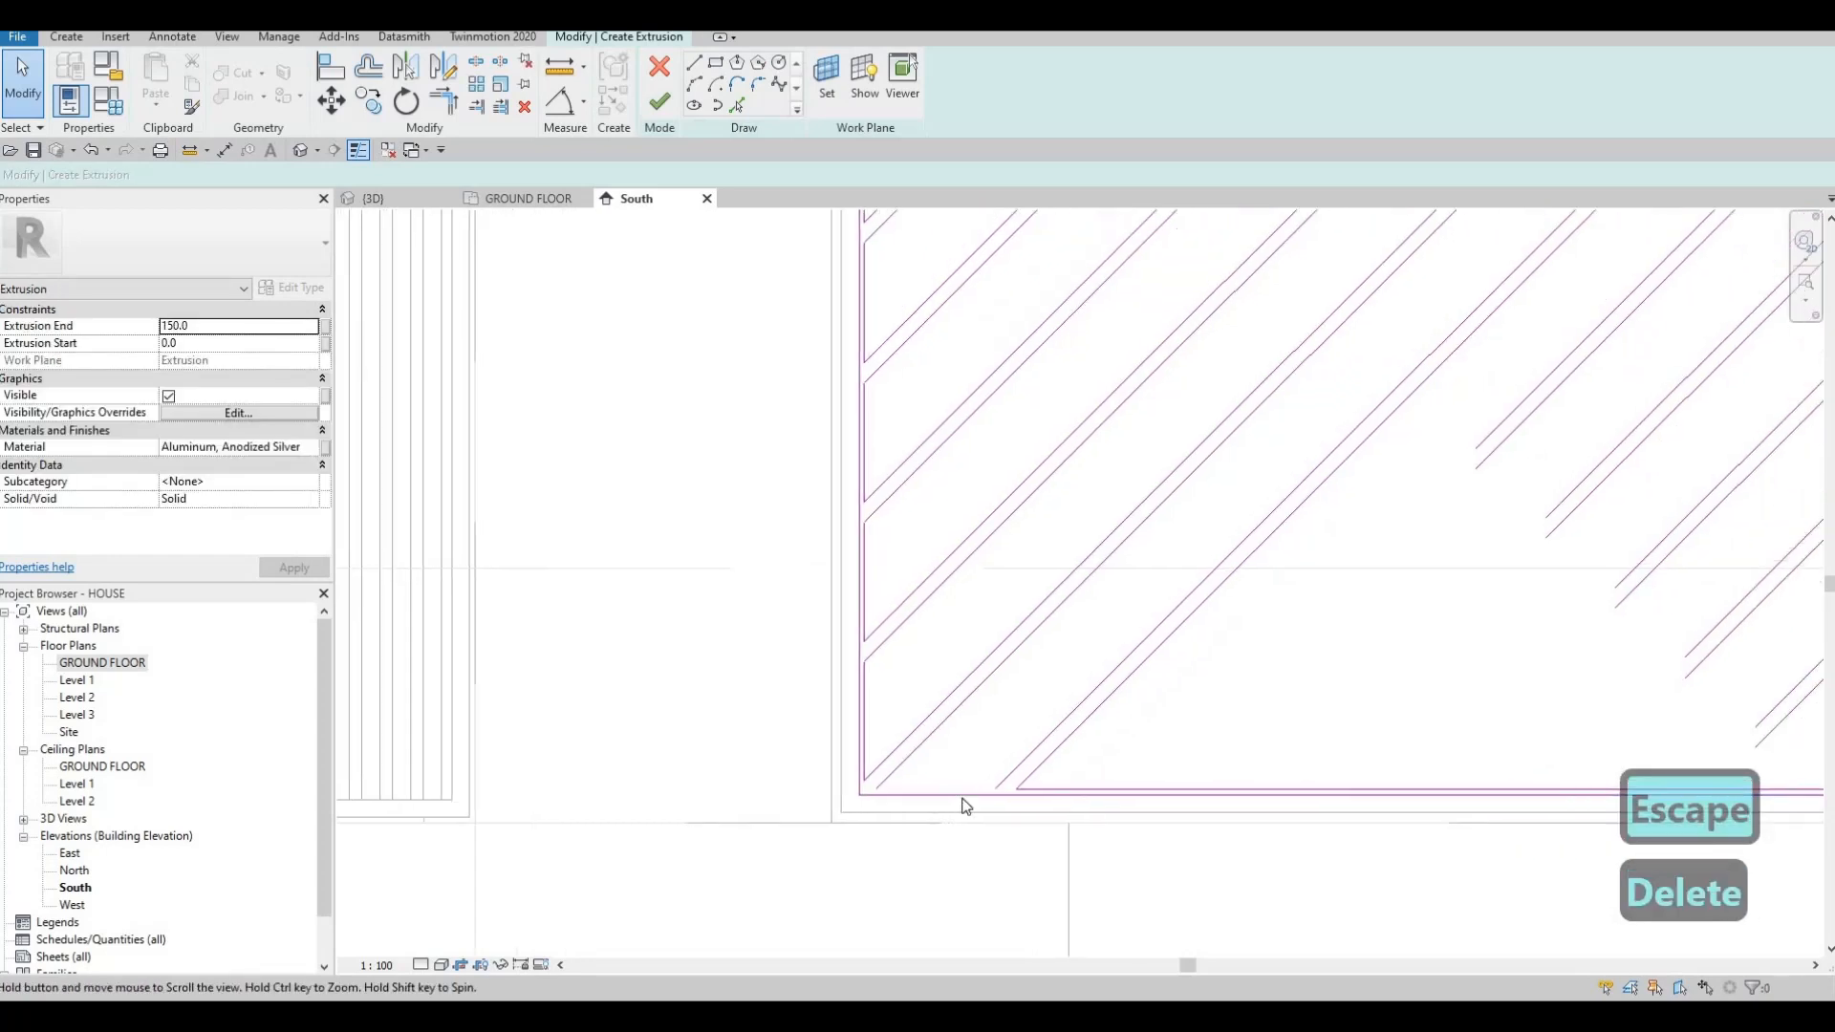
scroll(1028, 795, "up", 1)
left_click(1028, 796)
key("c")
key("s")
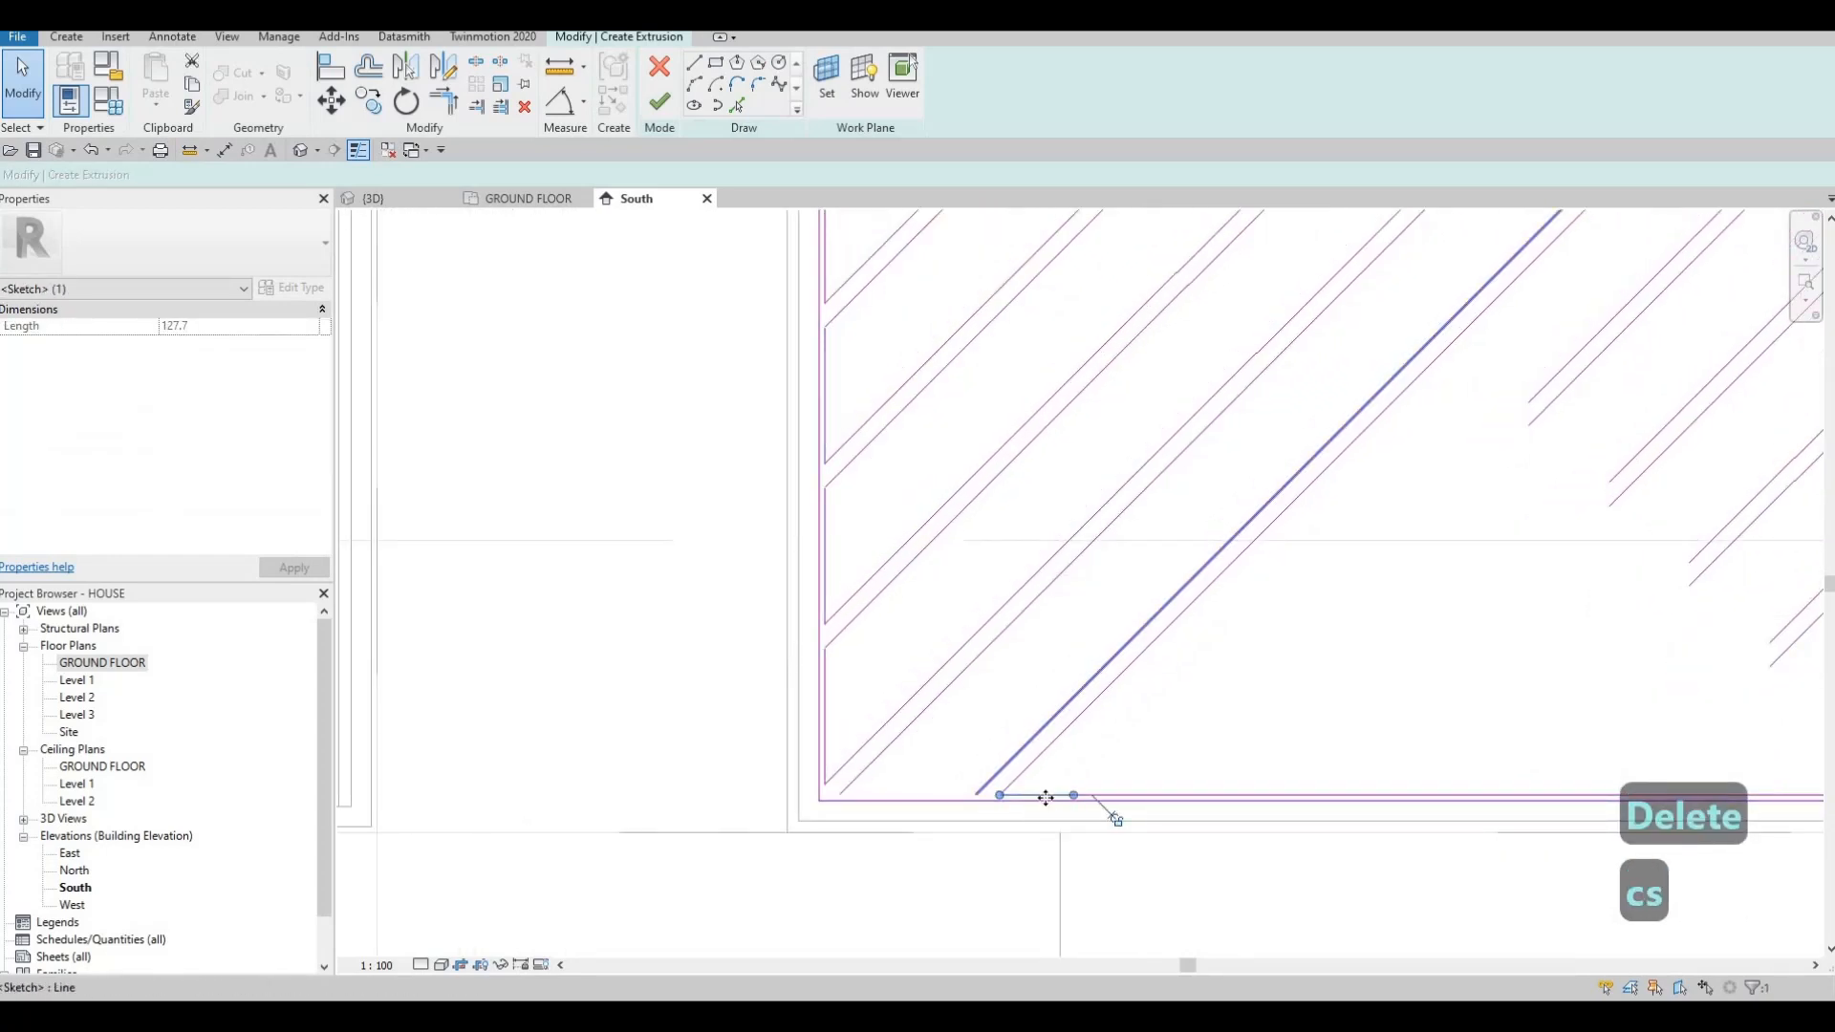
key("Escape")
key("Escape")
Draw a horizontal sketch line about 80 mm long from the ninth pair's upper line end toward the eighth diagonal pair.
left_click(697, 67)
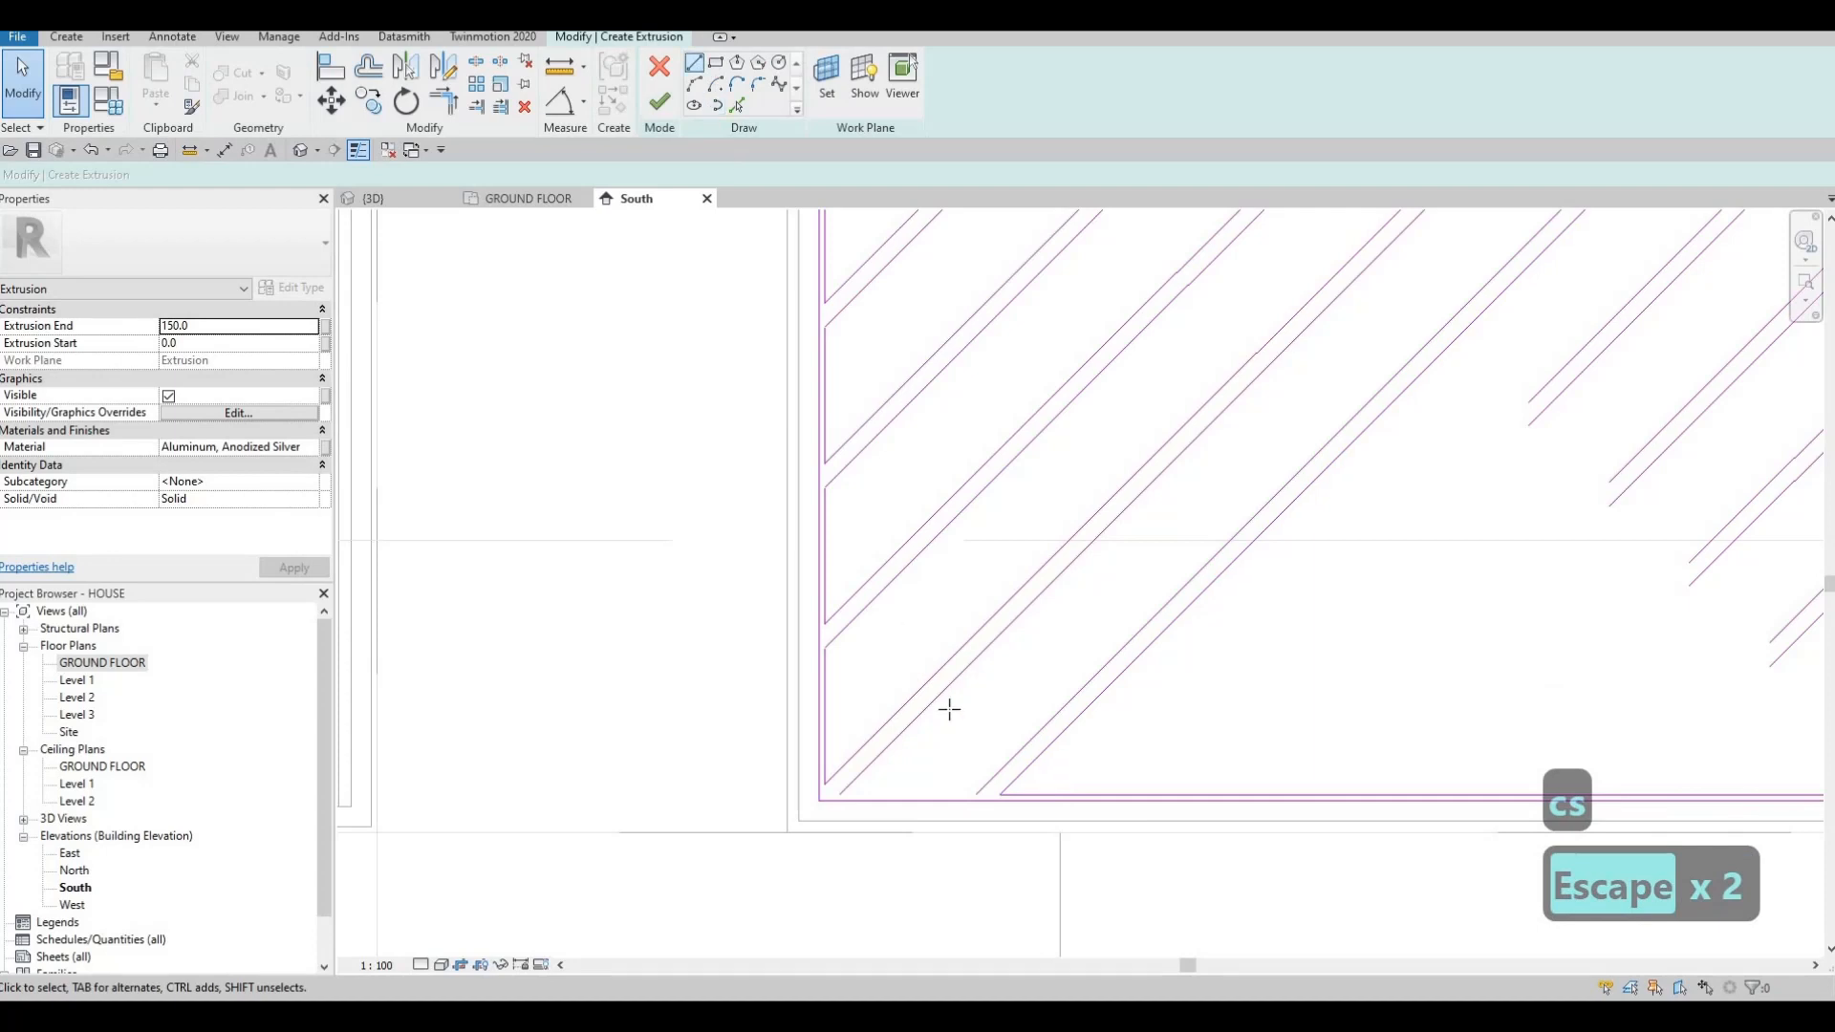
left_click(978, 795)
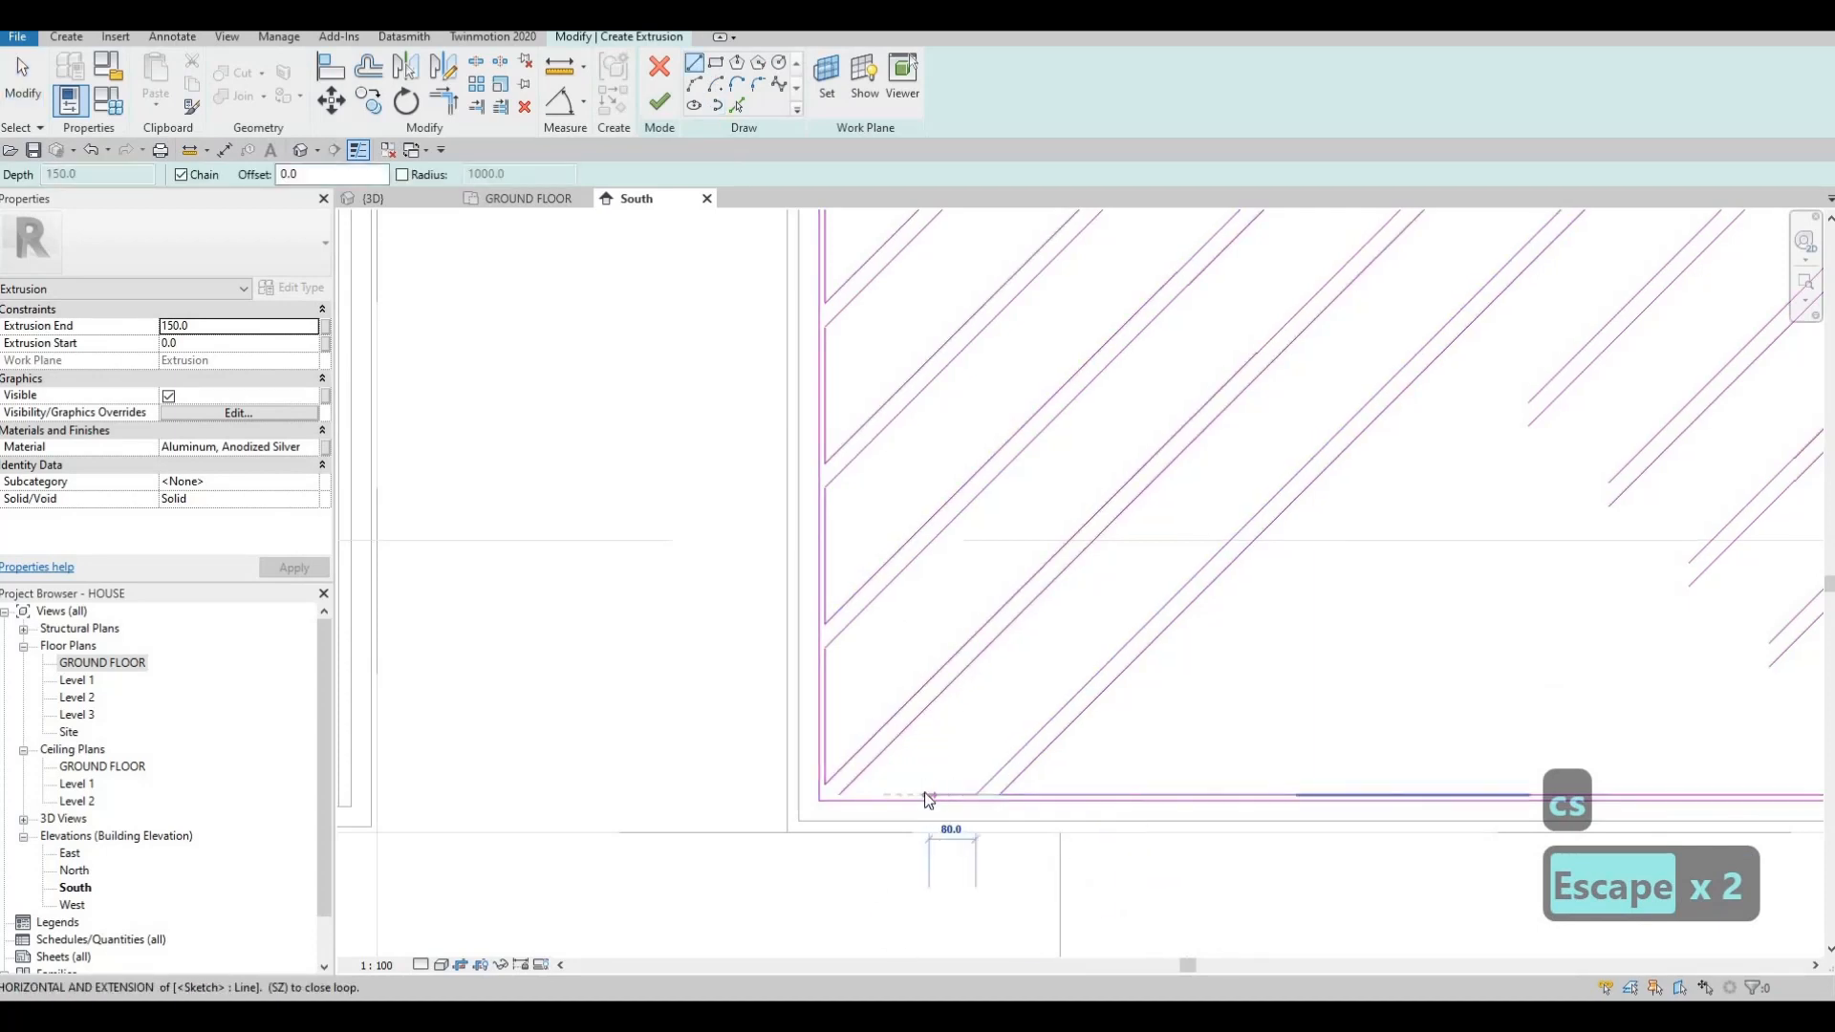
left_click(930, 795)
key("Escape")
key("Escape")
Join the eighth pair's lower line and the new short horizontal line as a corner.
key("t")
key("r")
left_click(891, 745)
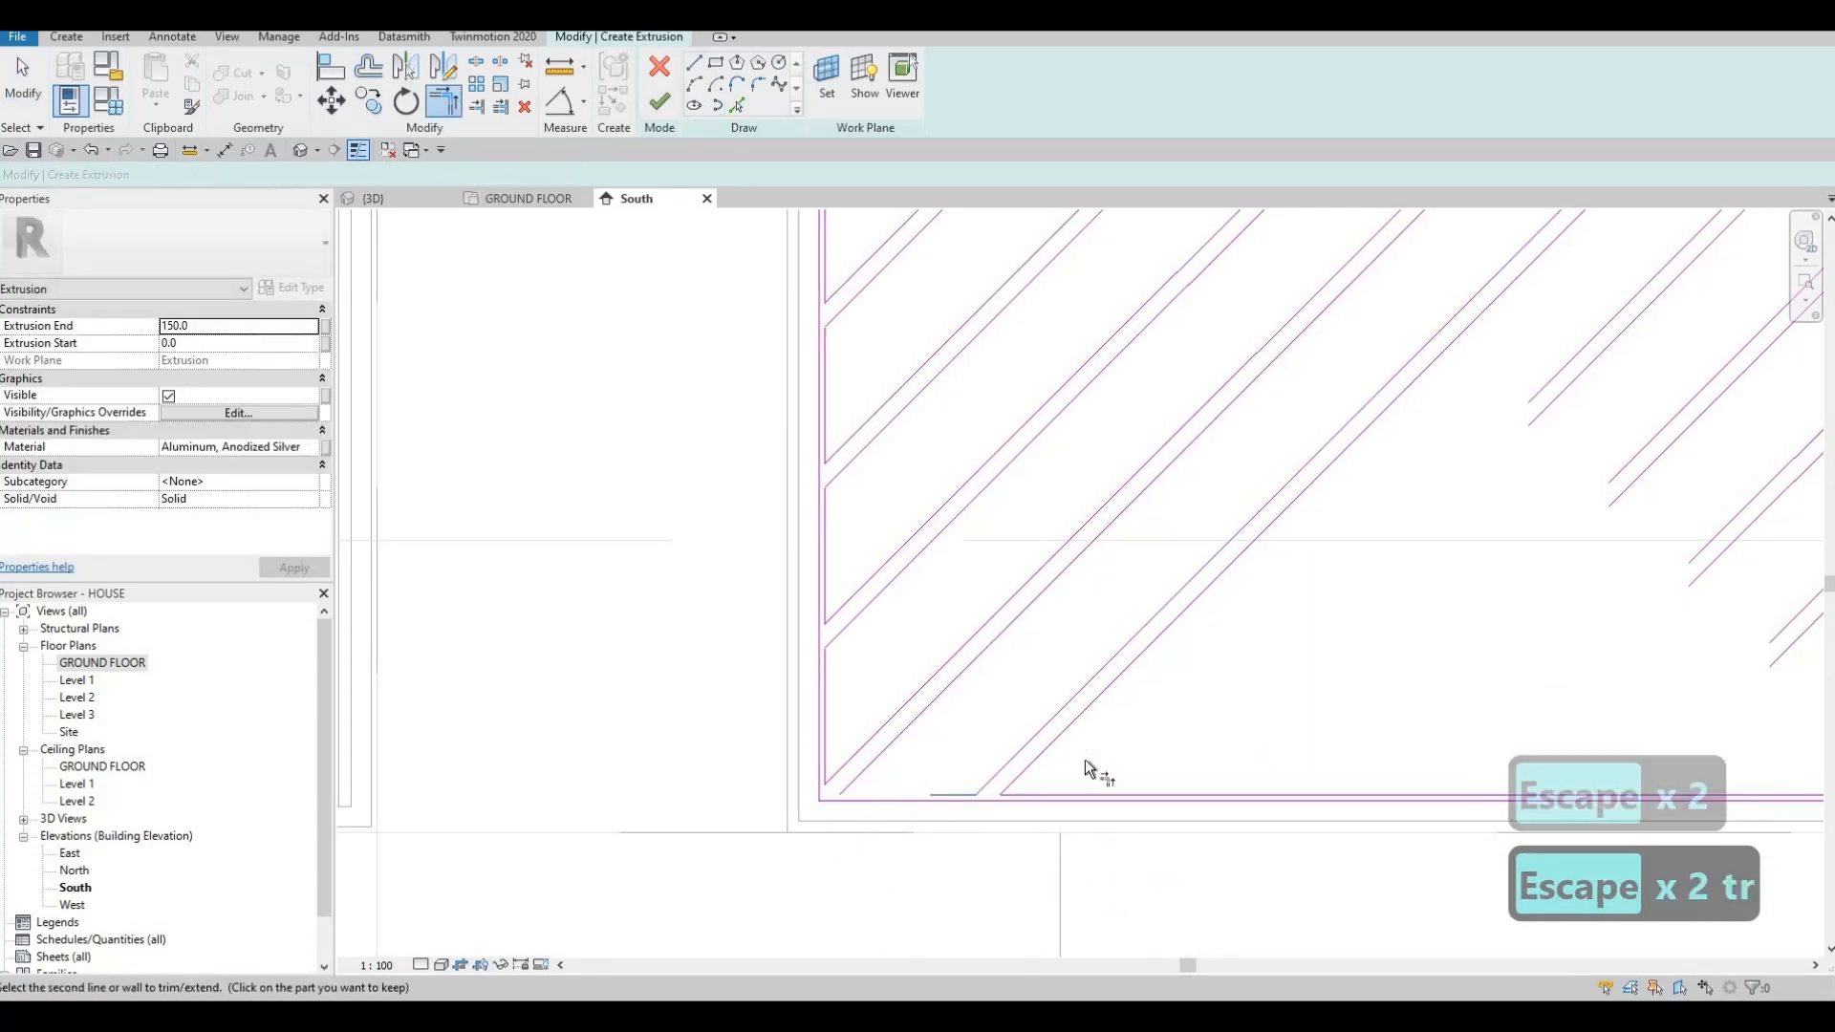
left_click(963, 796)
key("Escape")
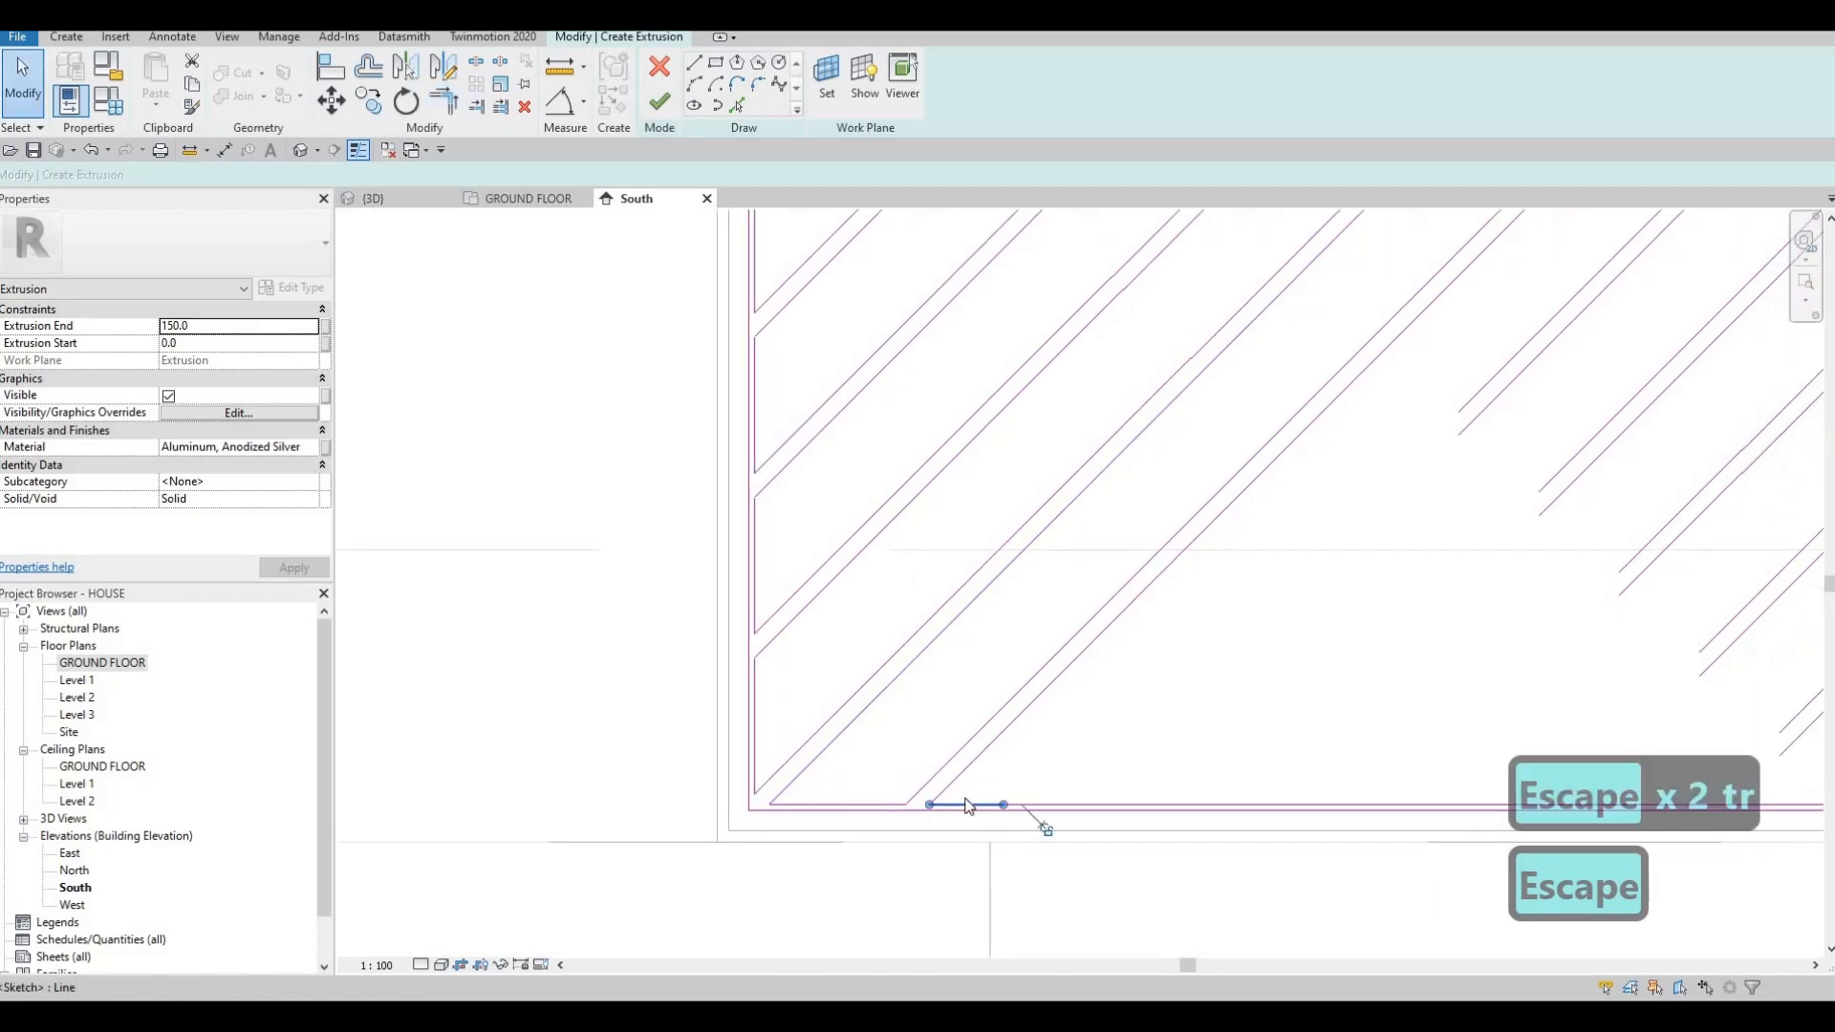
Delete the short overlapping bottom edge segment beside the ninth pair's lower line.
left_click(1013, 805)
key("Delete")
scroll(1074, 757, "up", 1)
key("Escape")
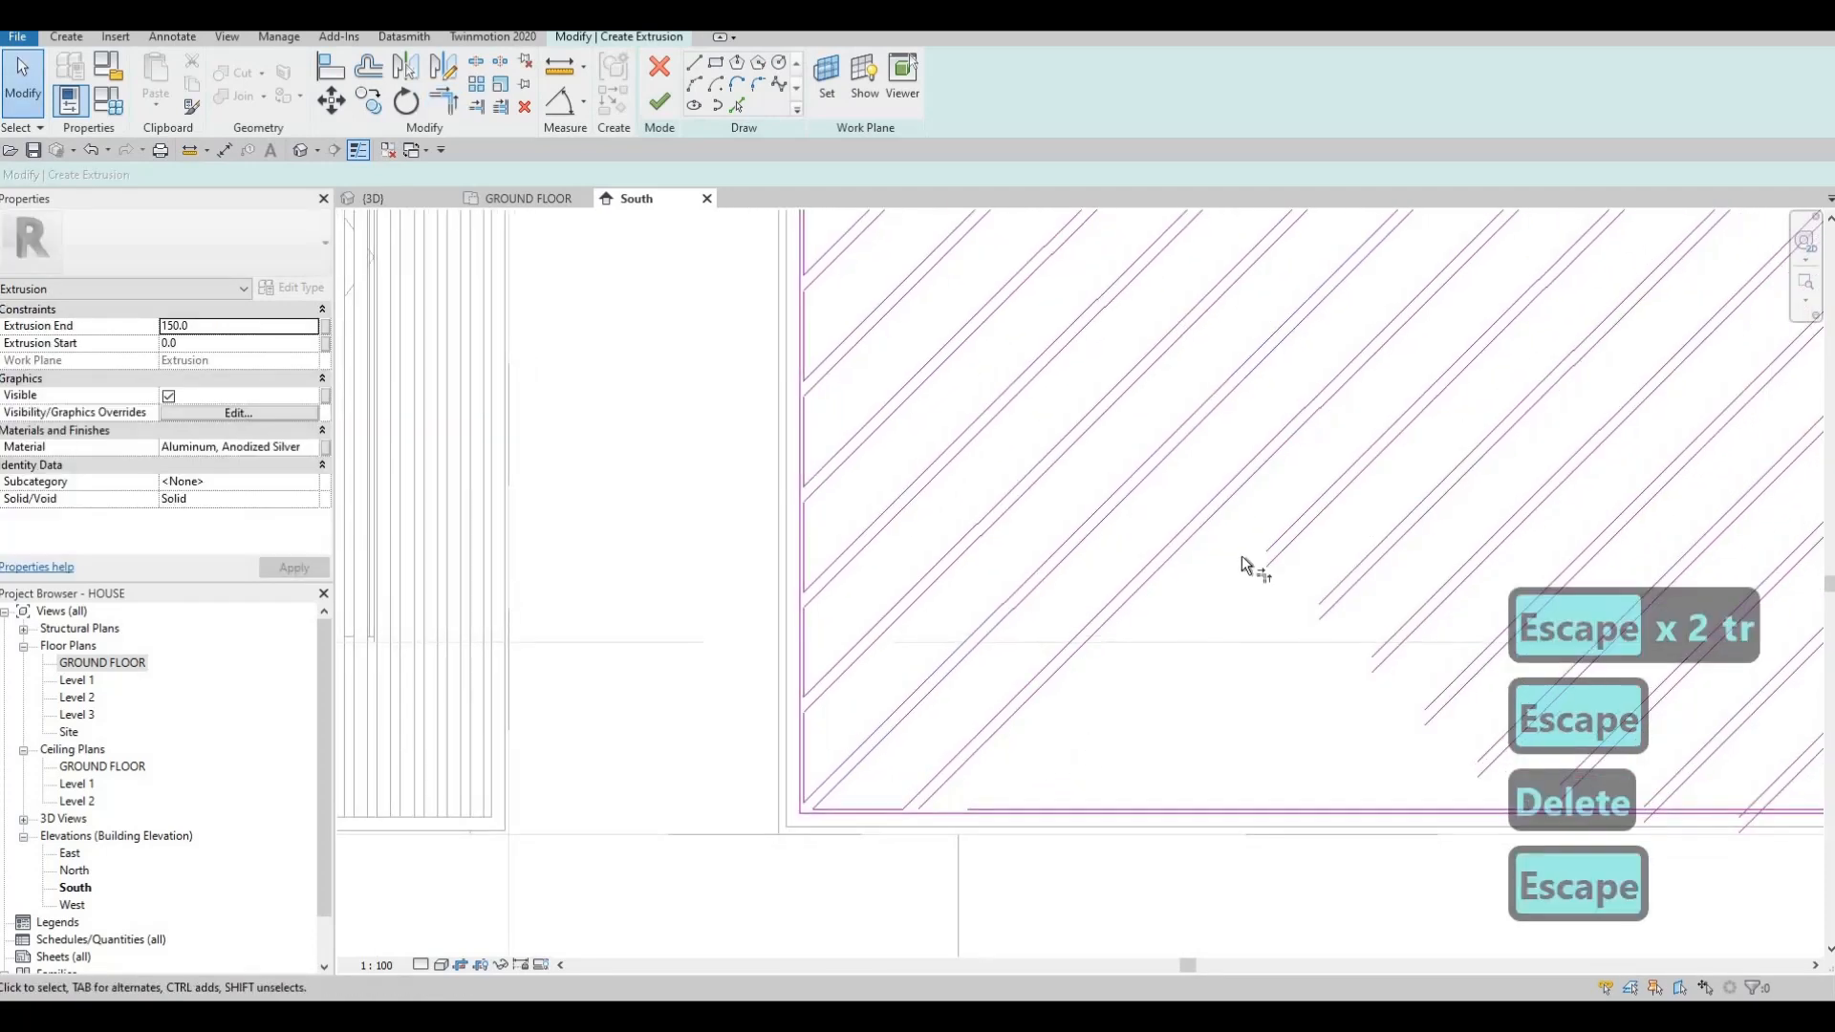
Join the ninth pair's lower line and both lines of the tenth pair to the inner rectangle's bottom edge as corners.
key("t")
key("r")
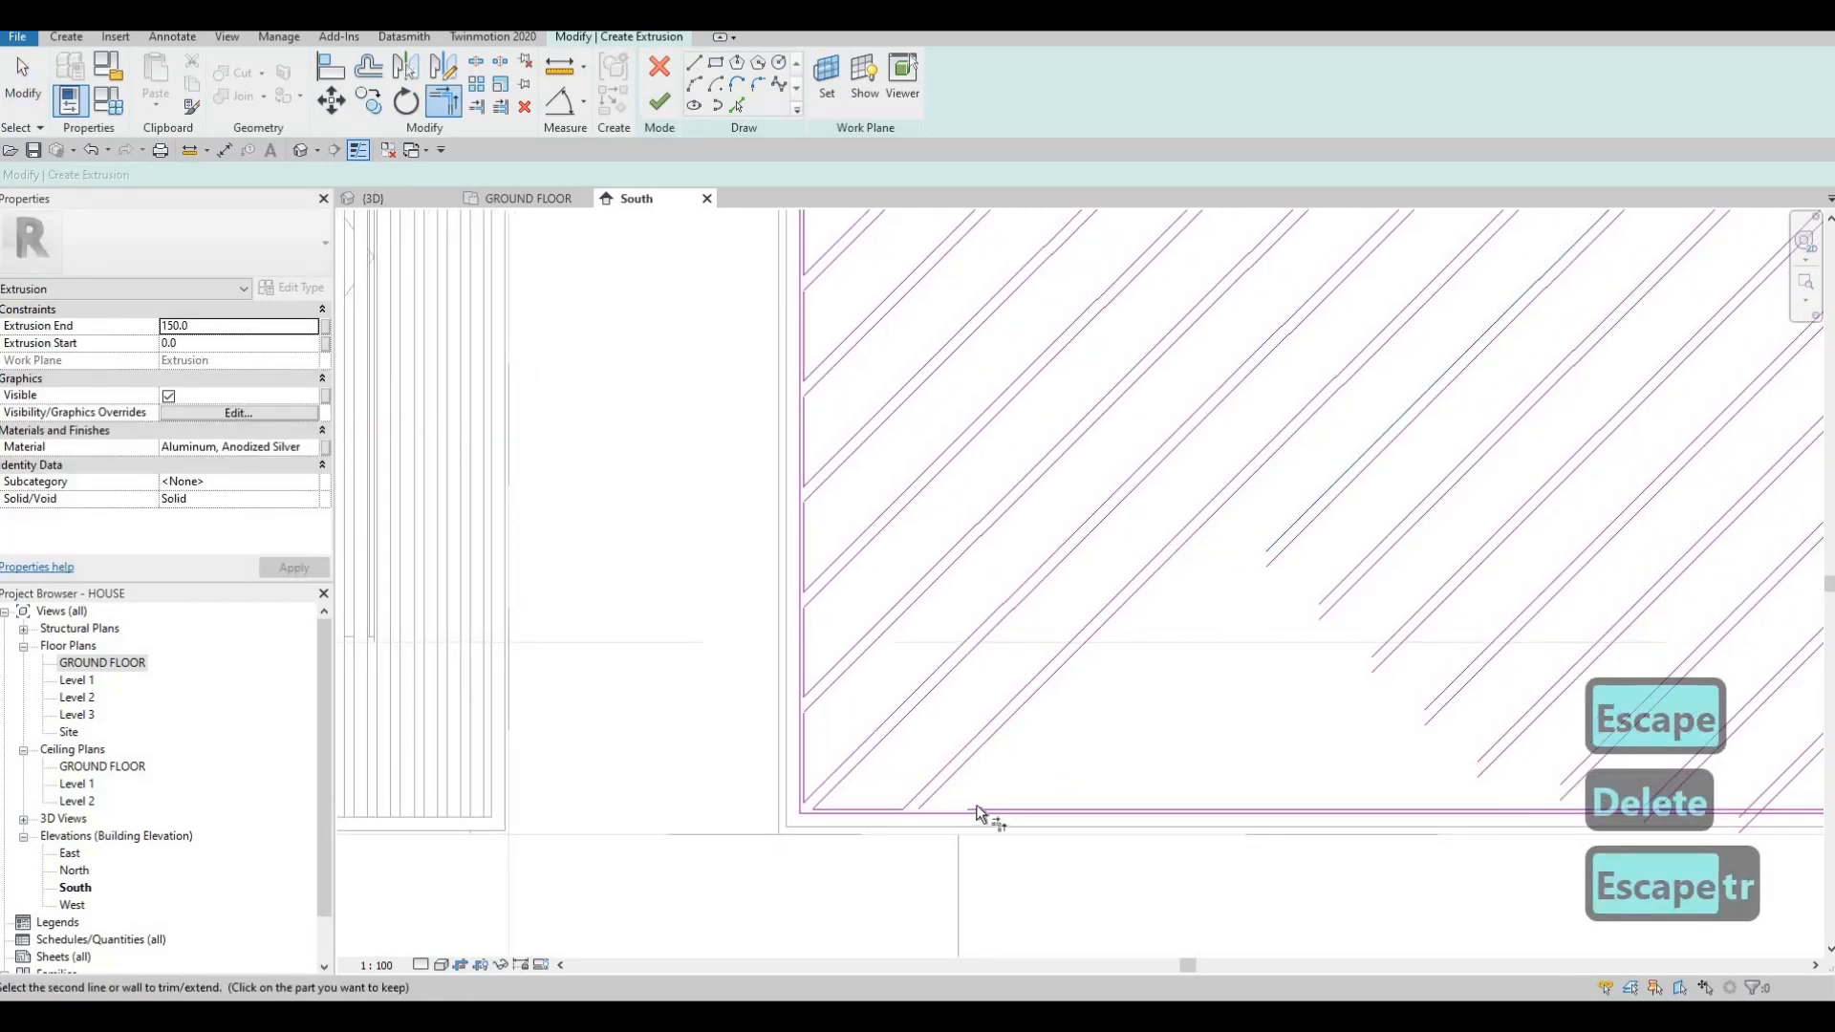
left_click(977, 814)
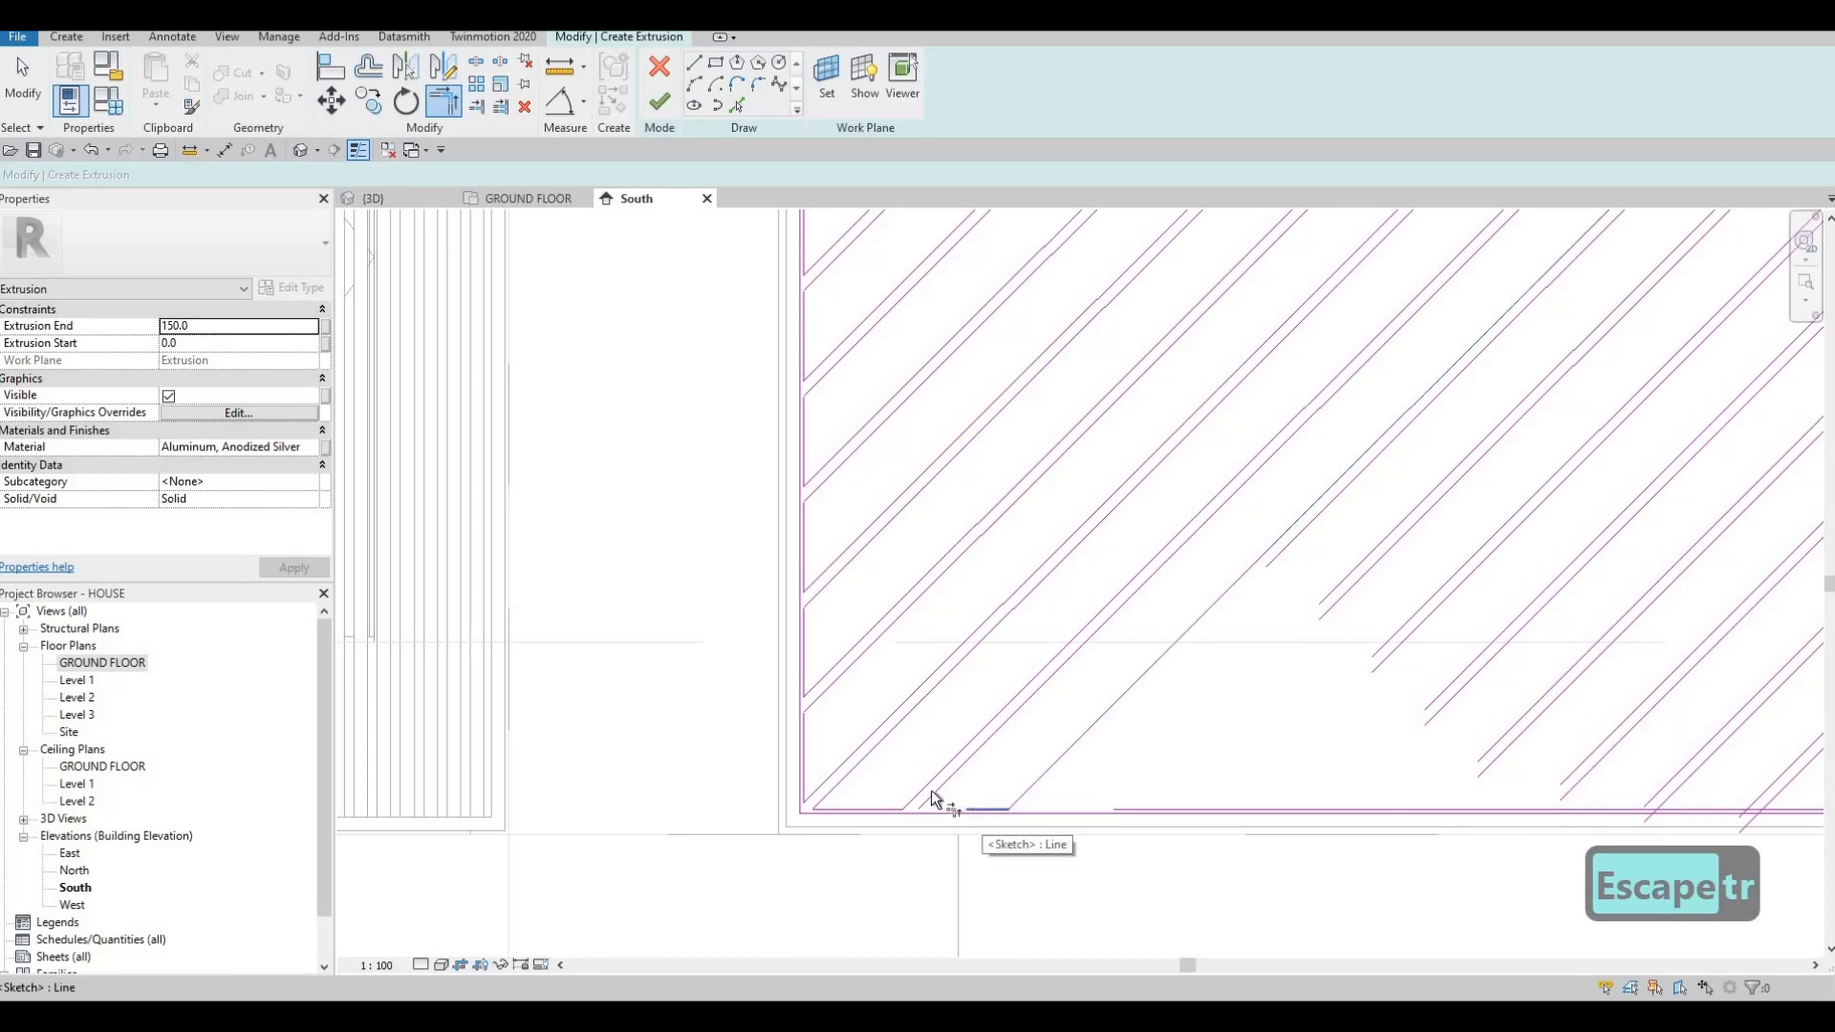
left_click(1281, 552)
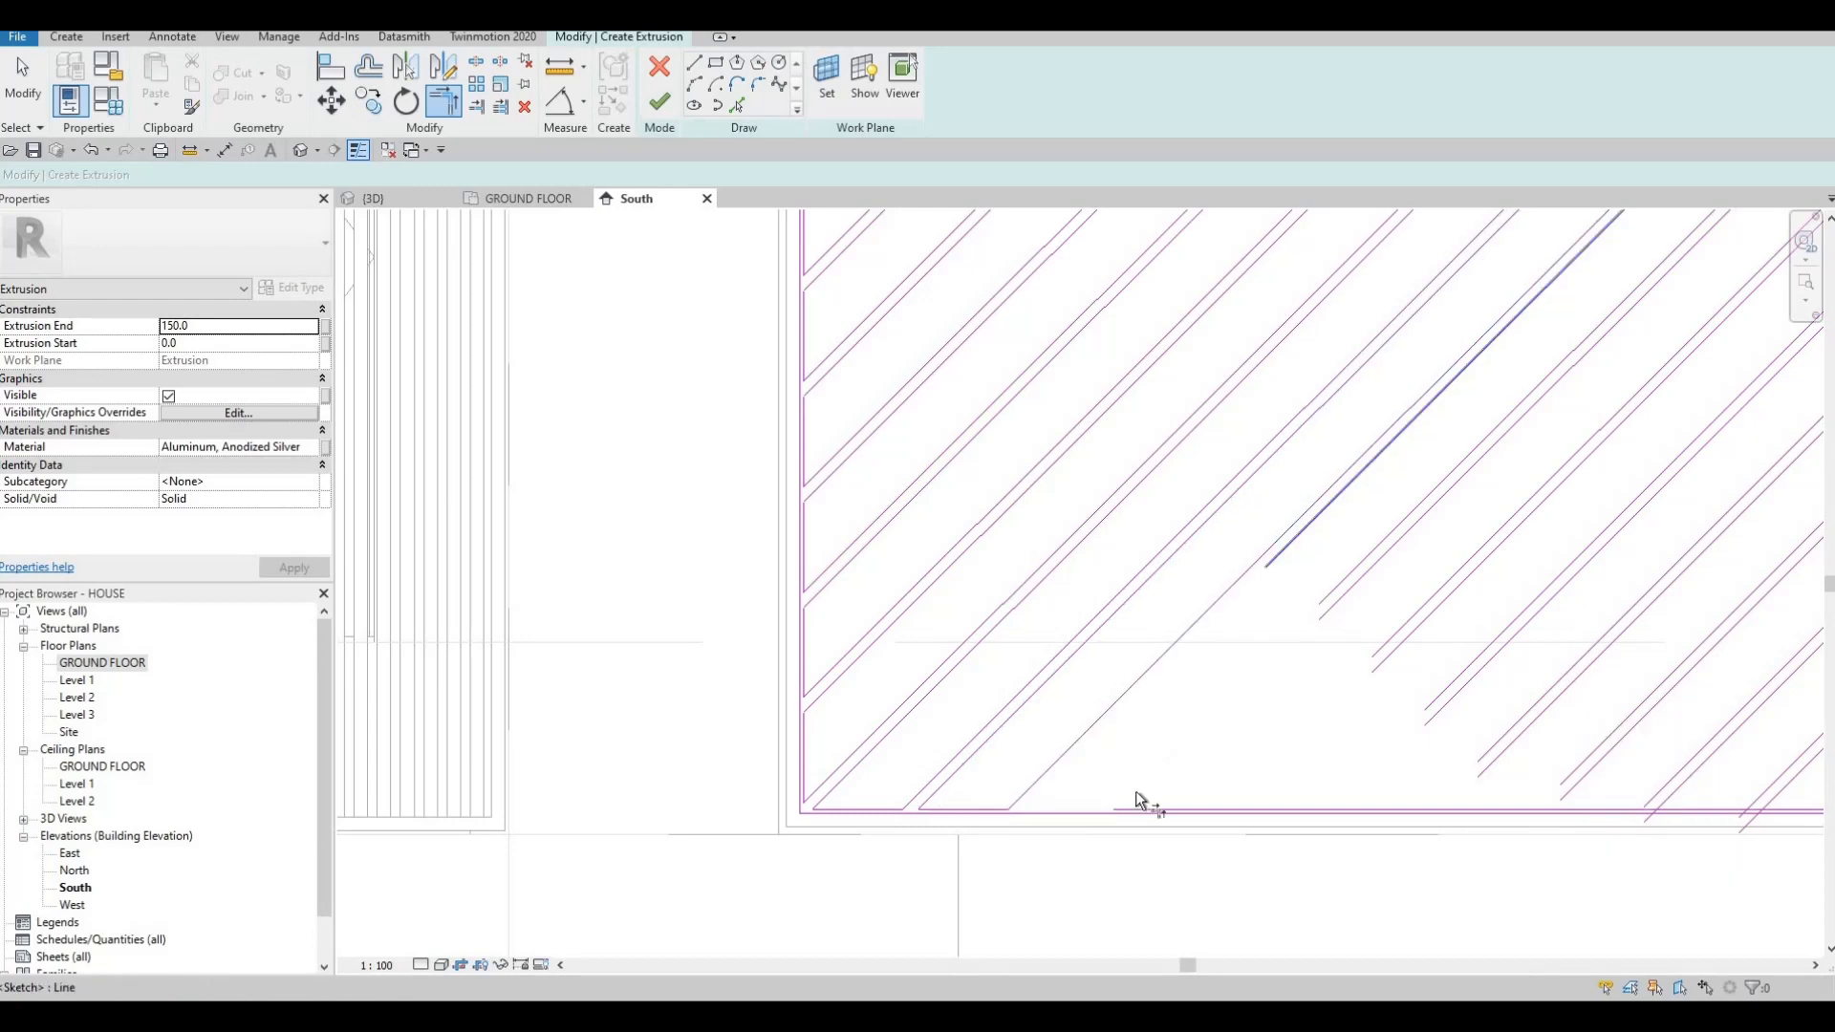
left_click(1122, 809)
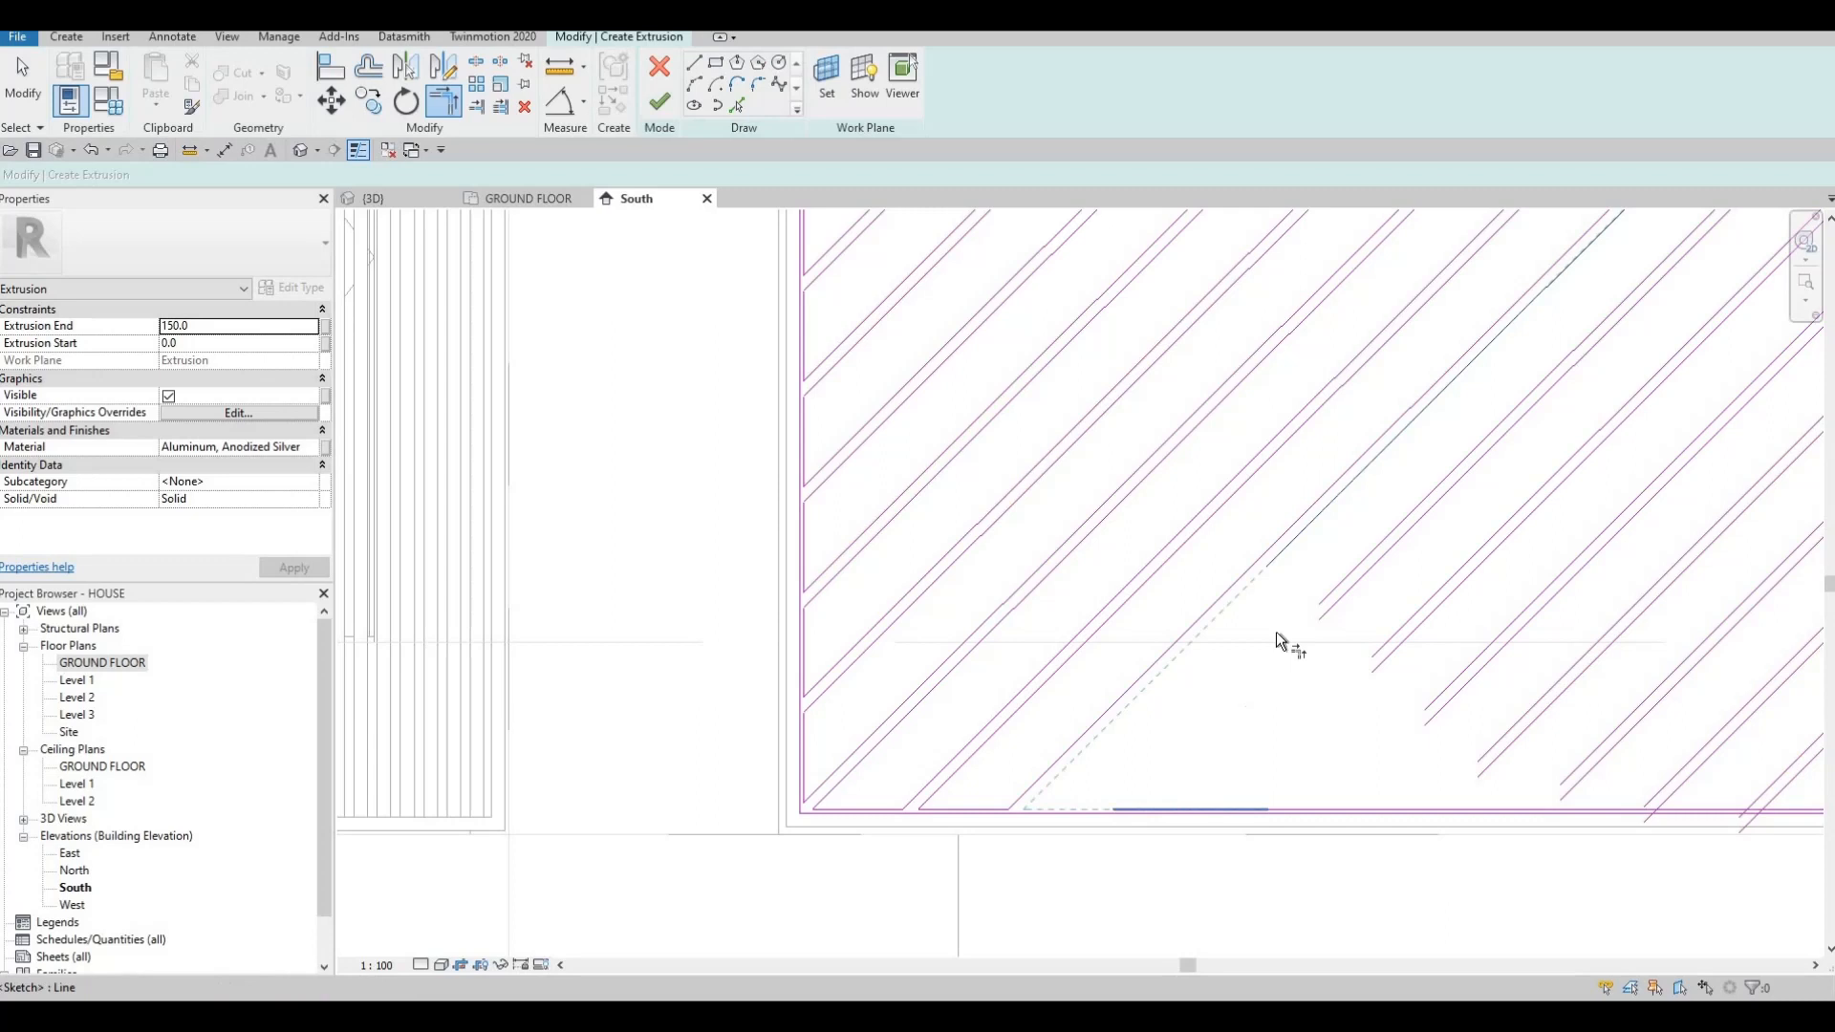
Extend both lines of the eleventh and twelfth diagonal pairs to the inner rectangle's bottom edge as corners.
left_click(1327, 596)
left_click(1086, 810)
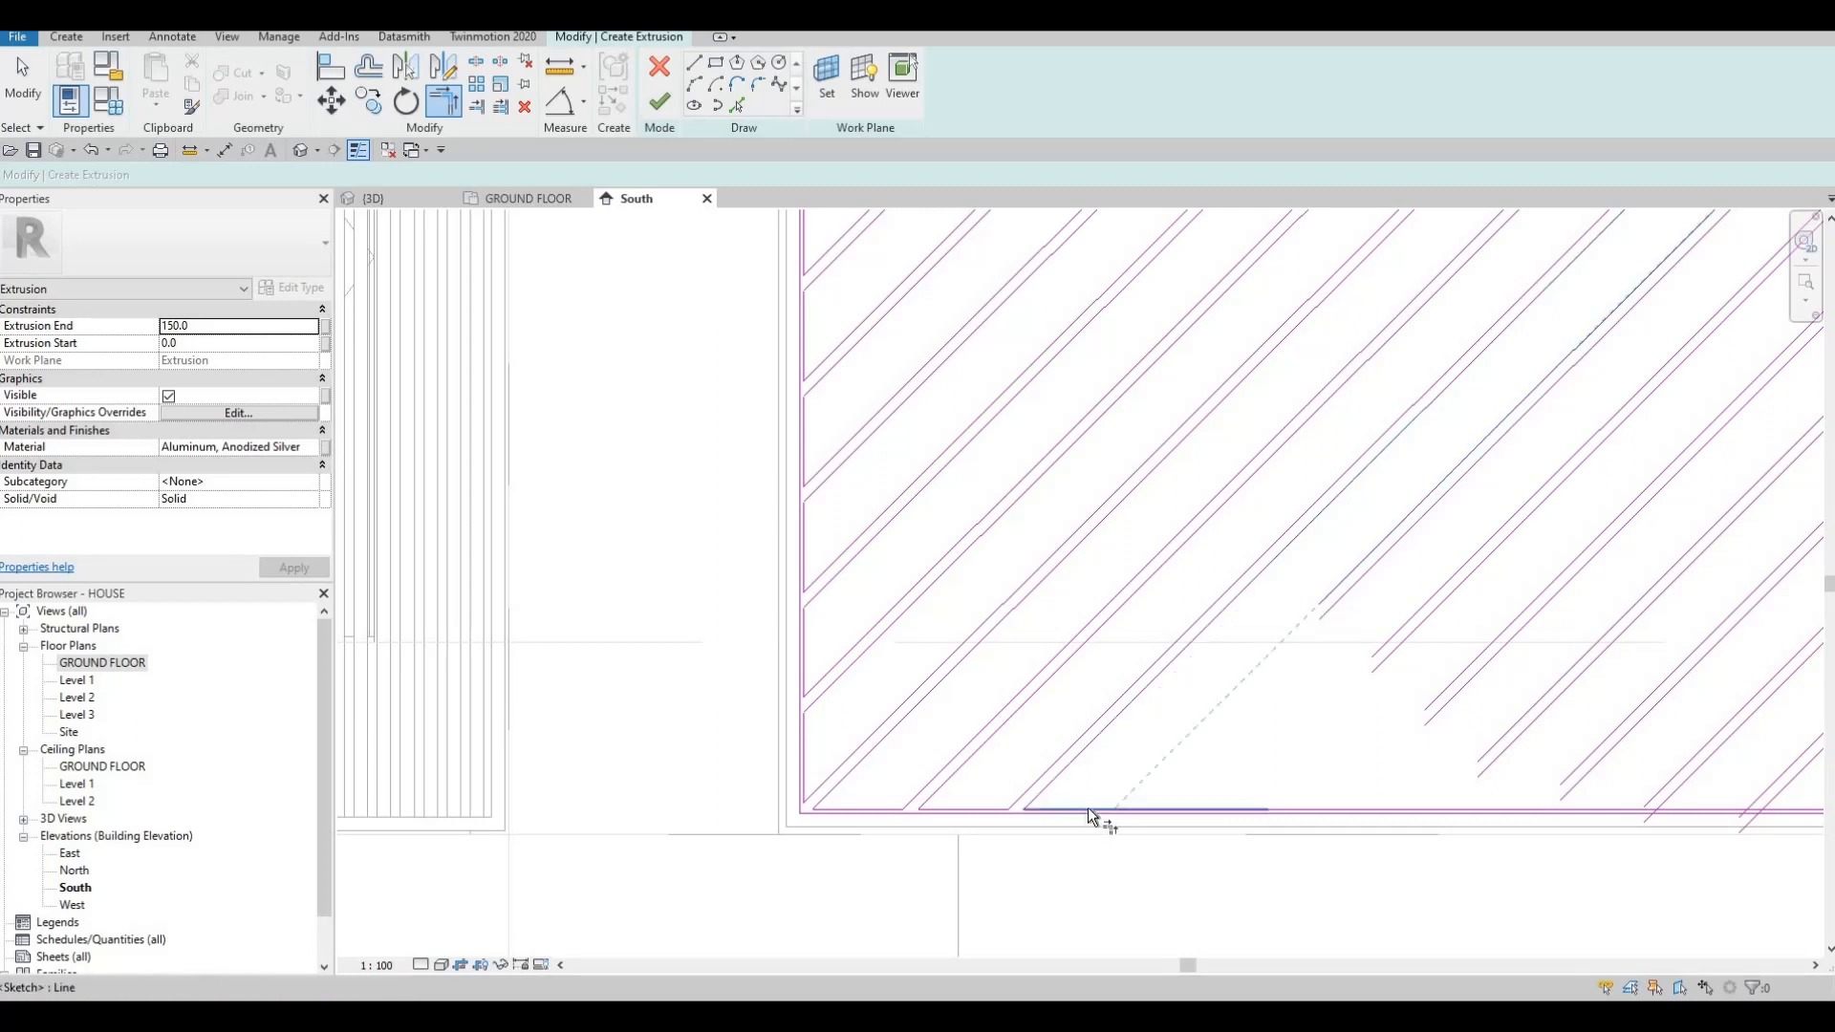
left_click(1336, 603)
left_click(1285, 809)
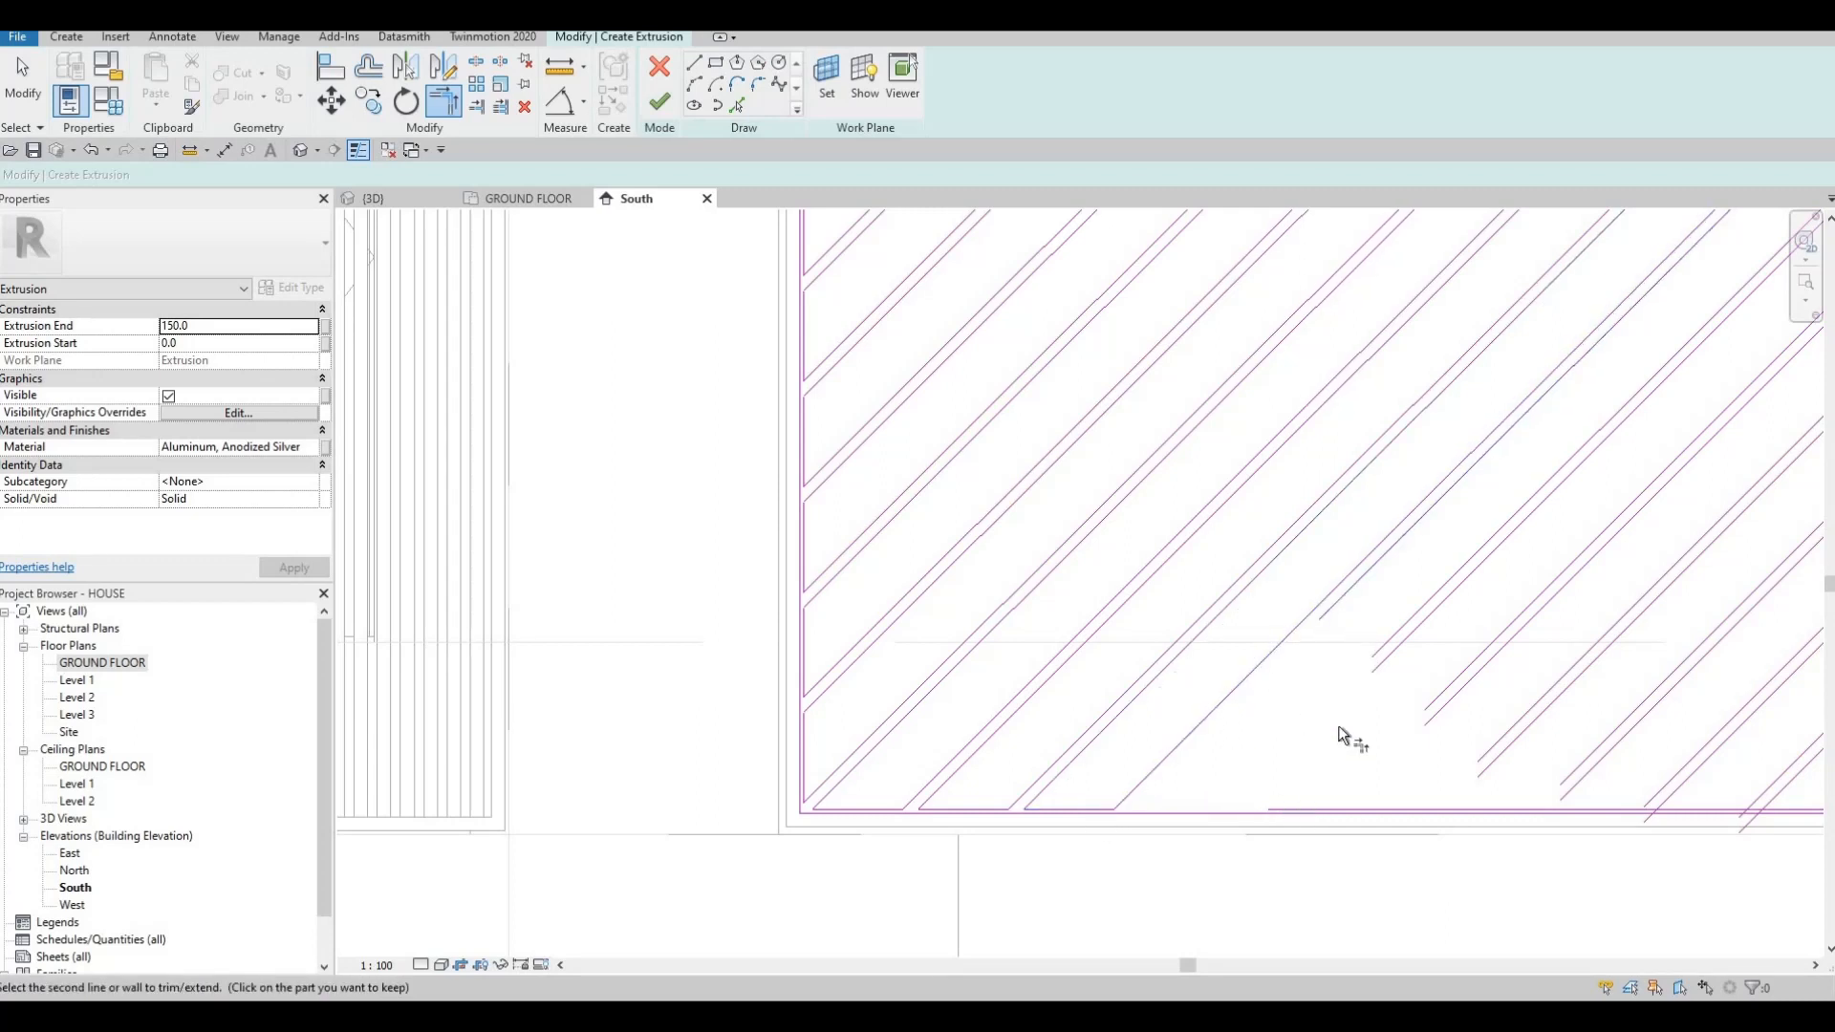
left_click(1220, 810)
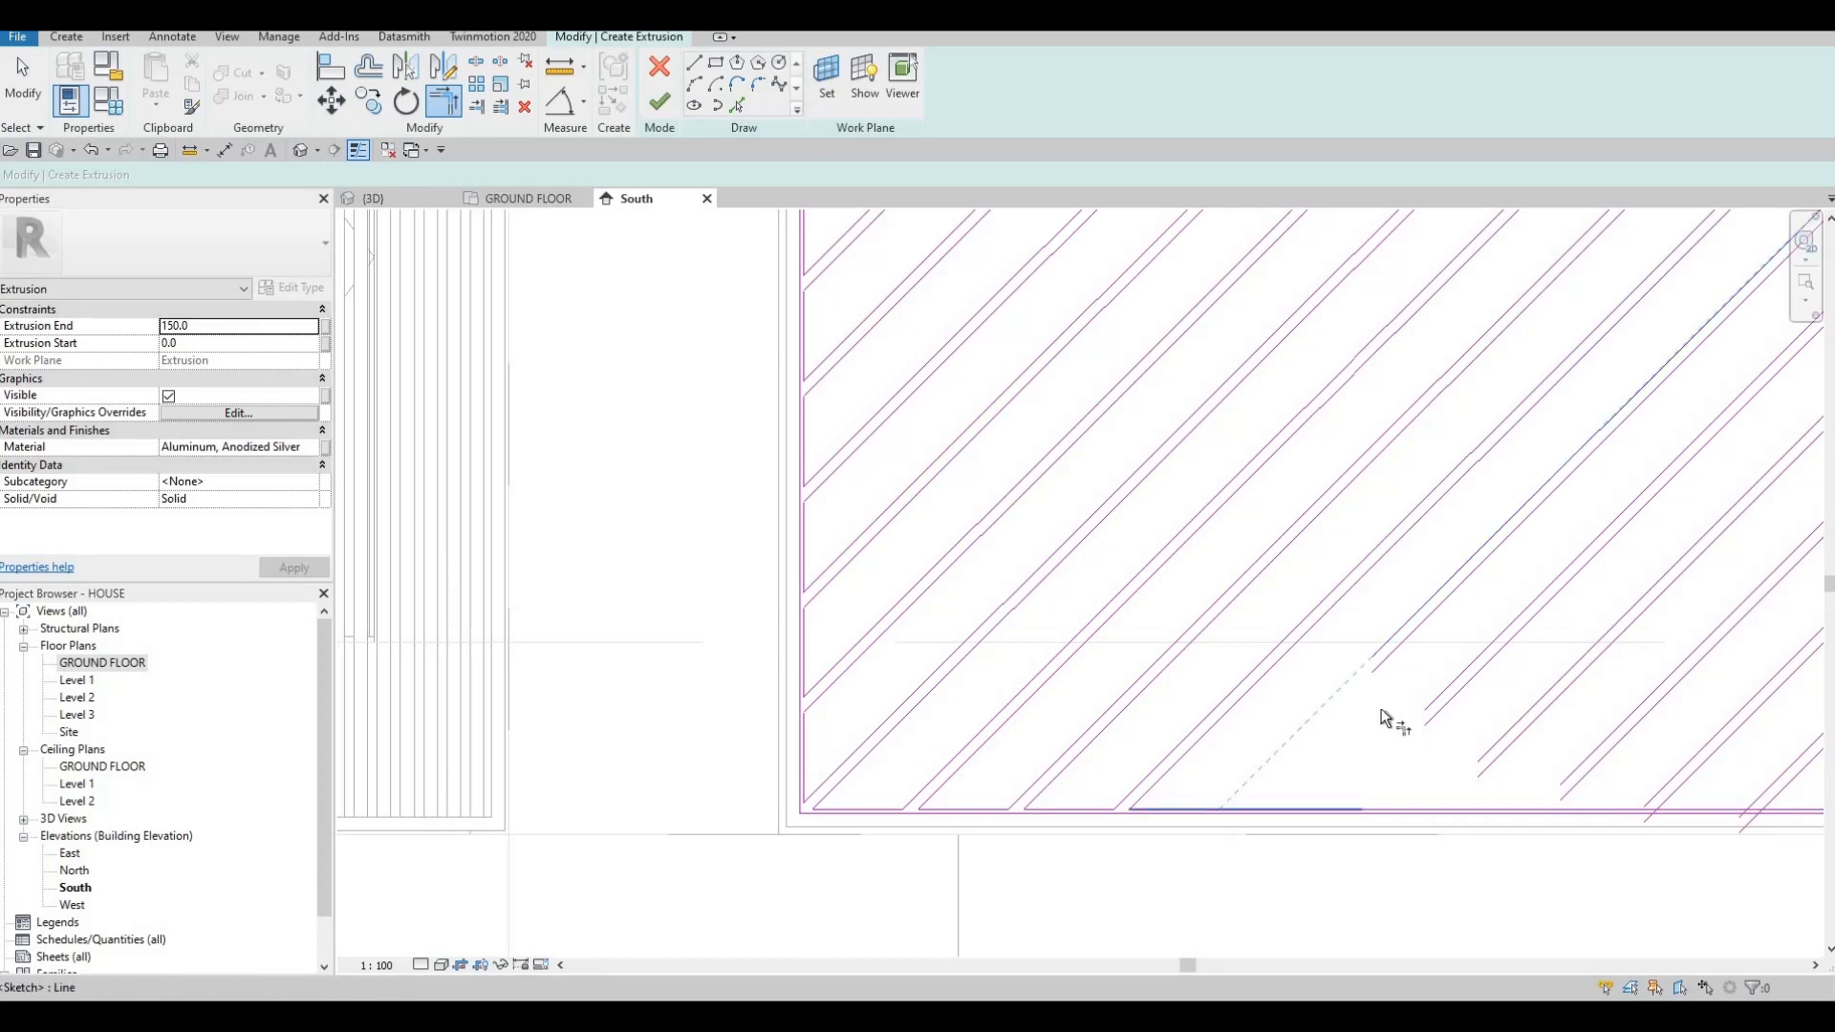
left_click(1374, 808)
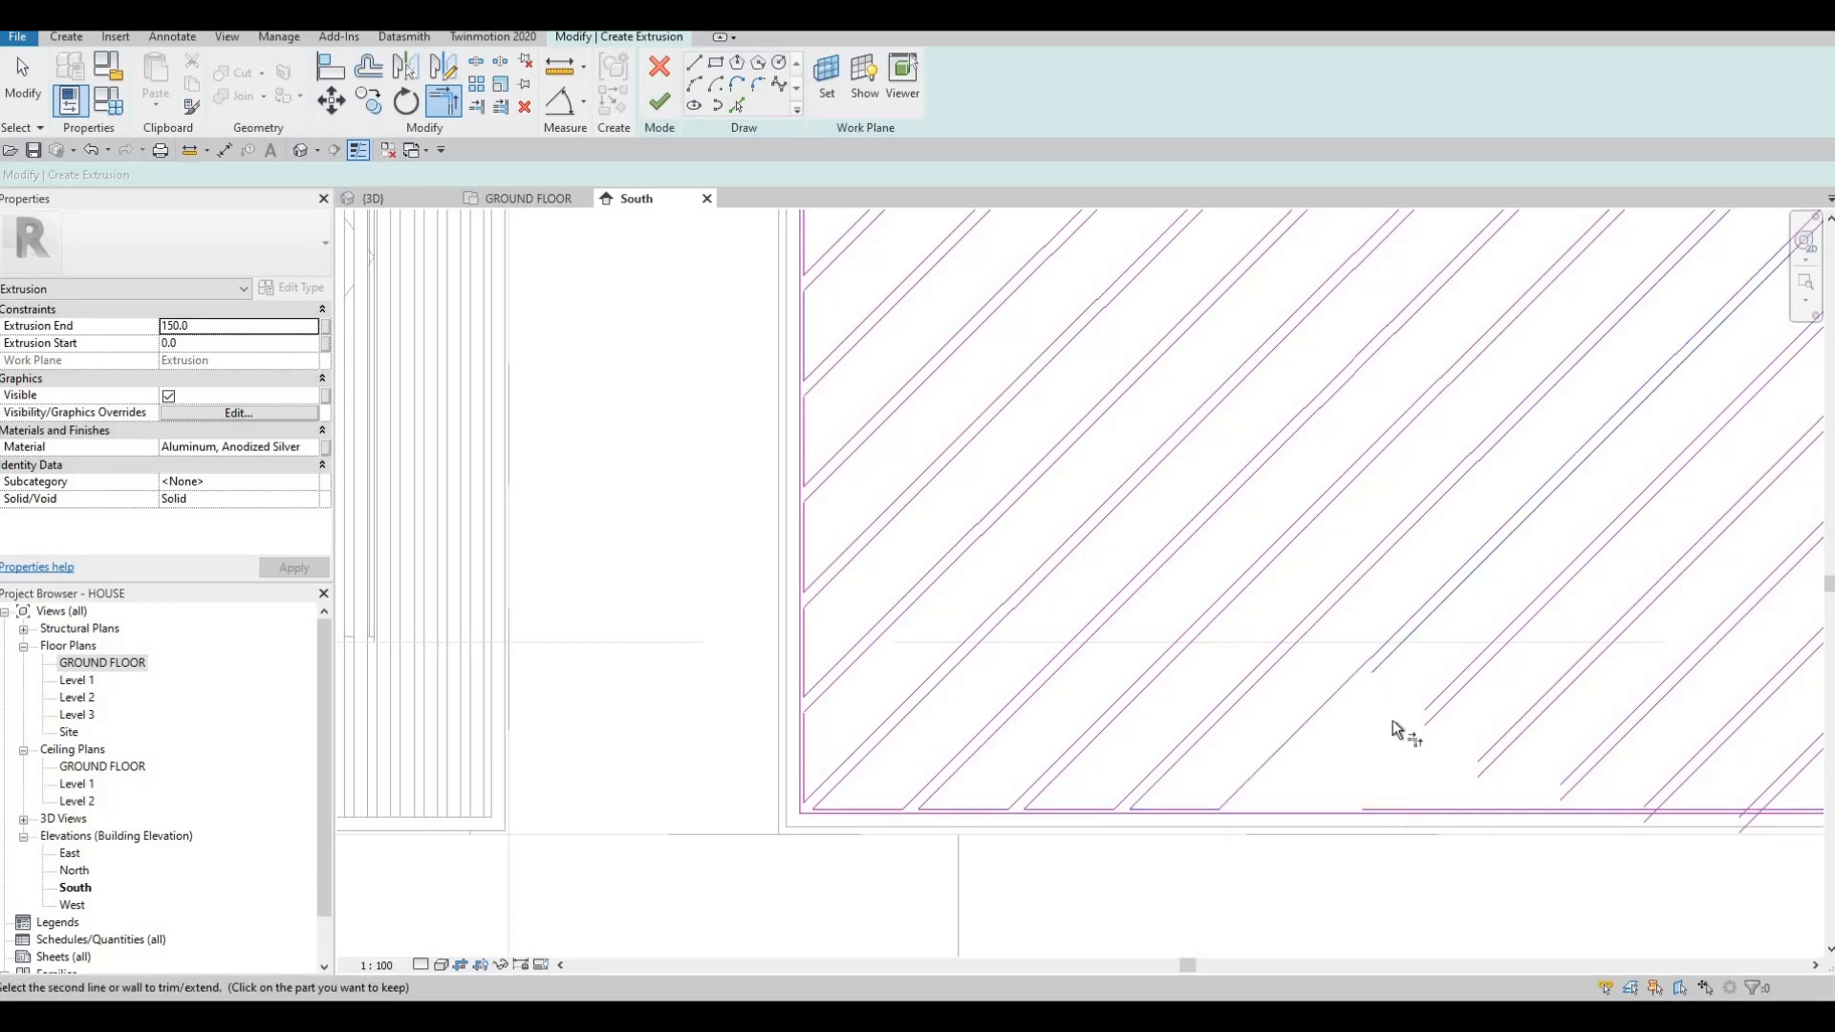
Extend both lines of the thirteenth and fourteenth diagonal pairs to the inner rectangle's bottom edge as corners.
left_click(1430, 700)
left_click(1309, 809)
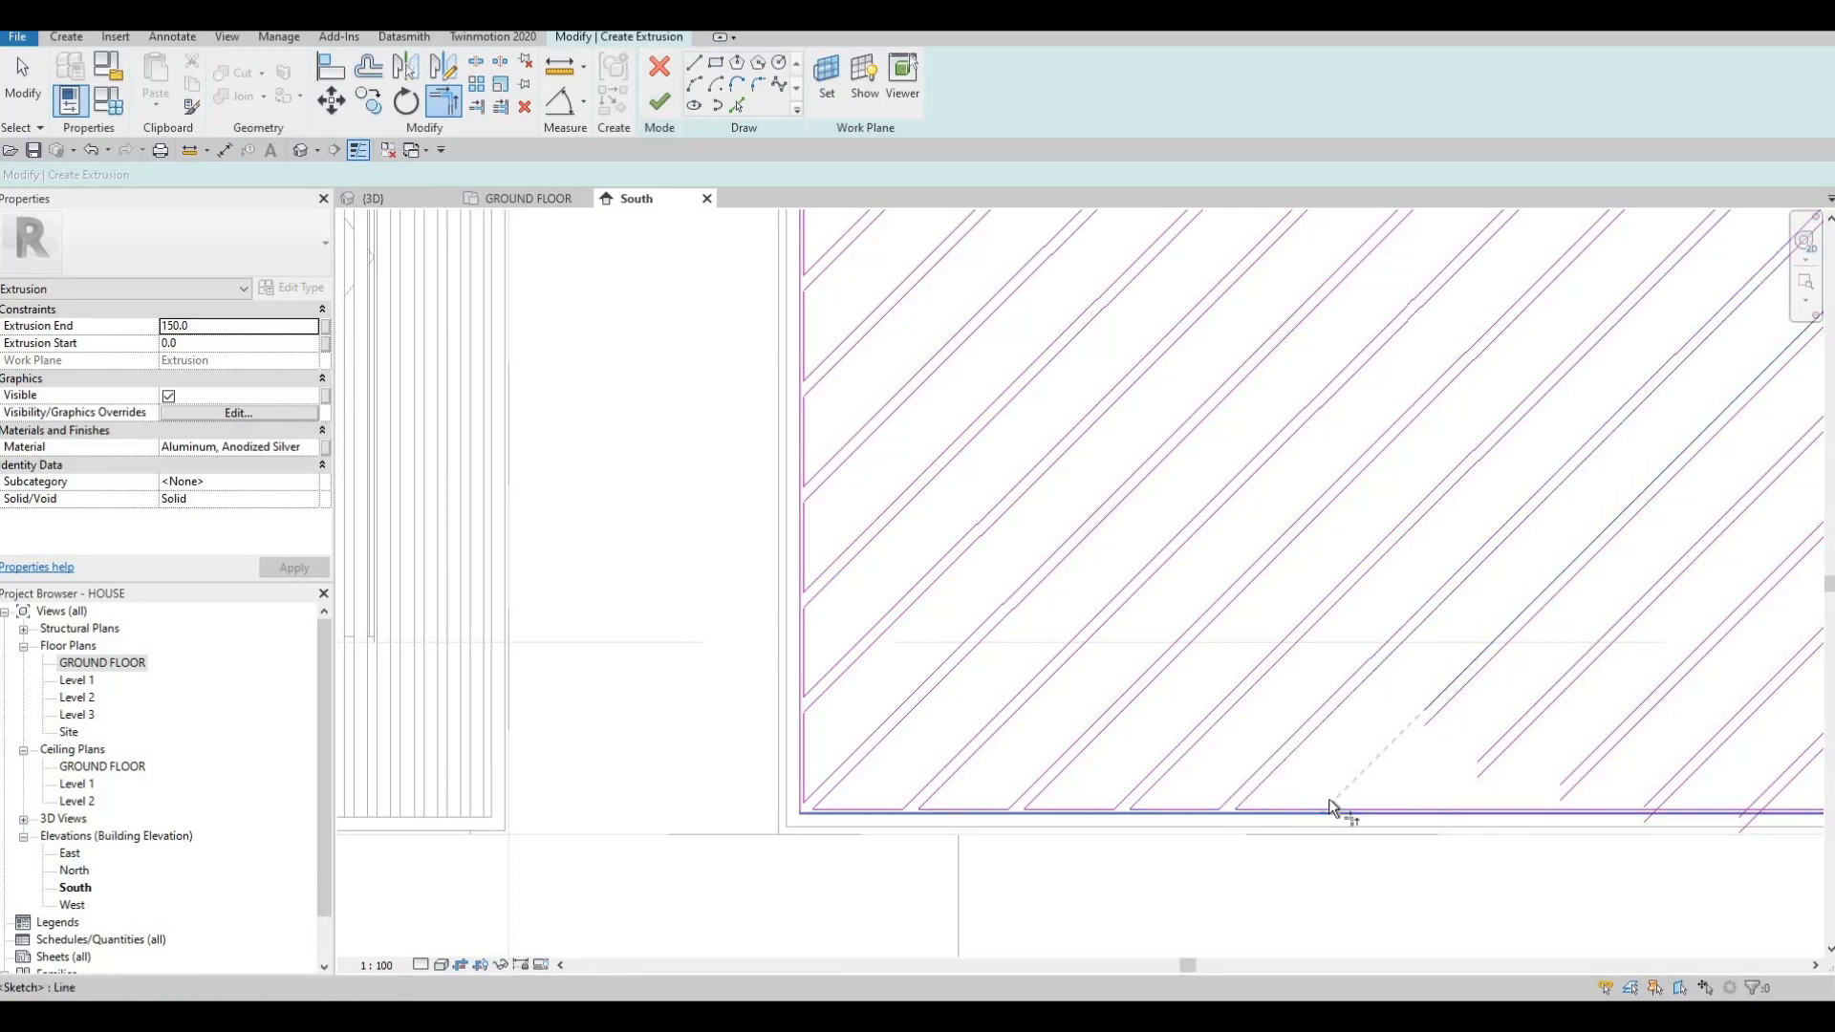
left_click(1443, 708)
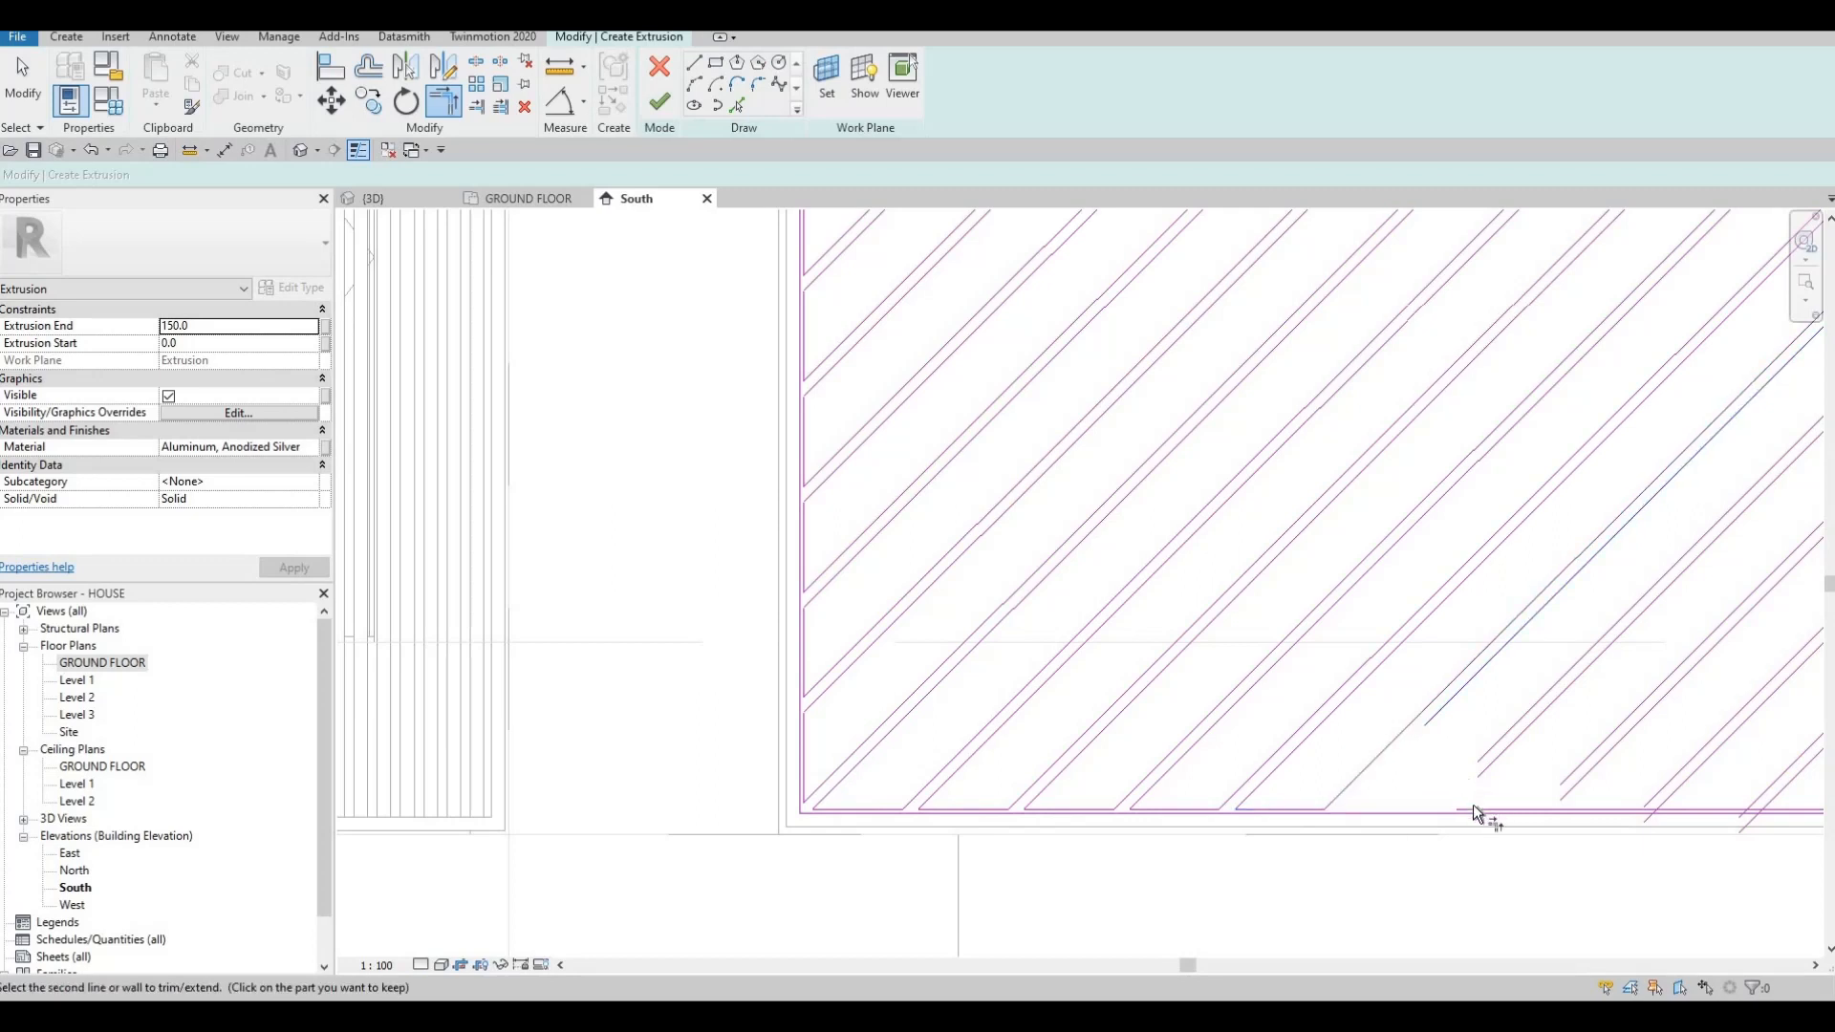
left_click(1430, 803)
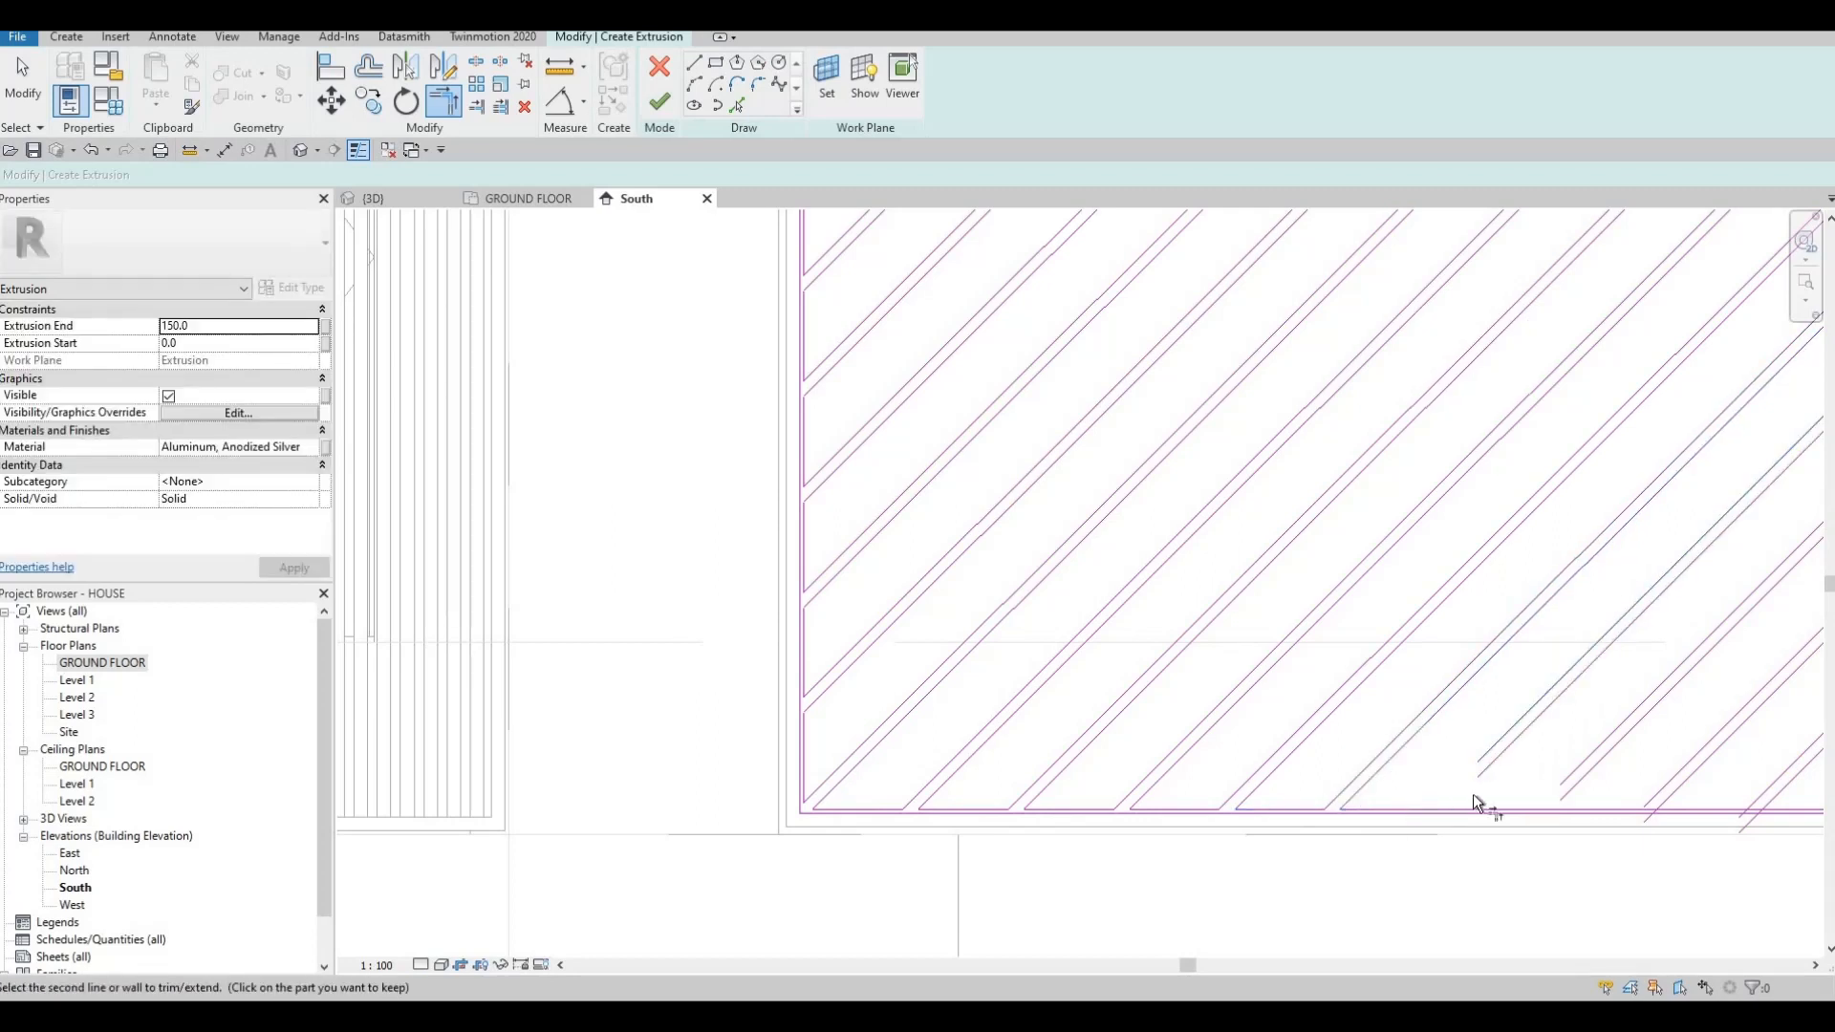
left_click(1503, 750)
left_click(1503, 749)
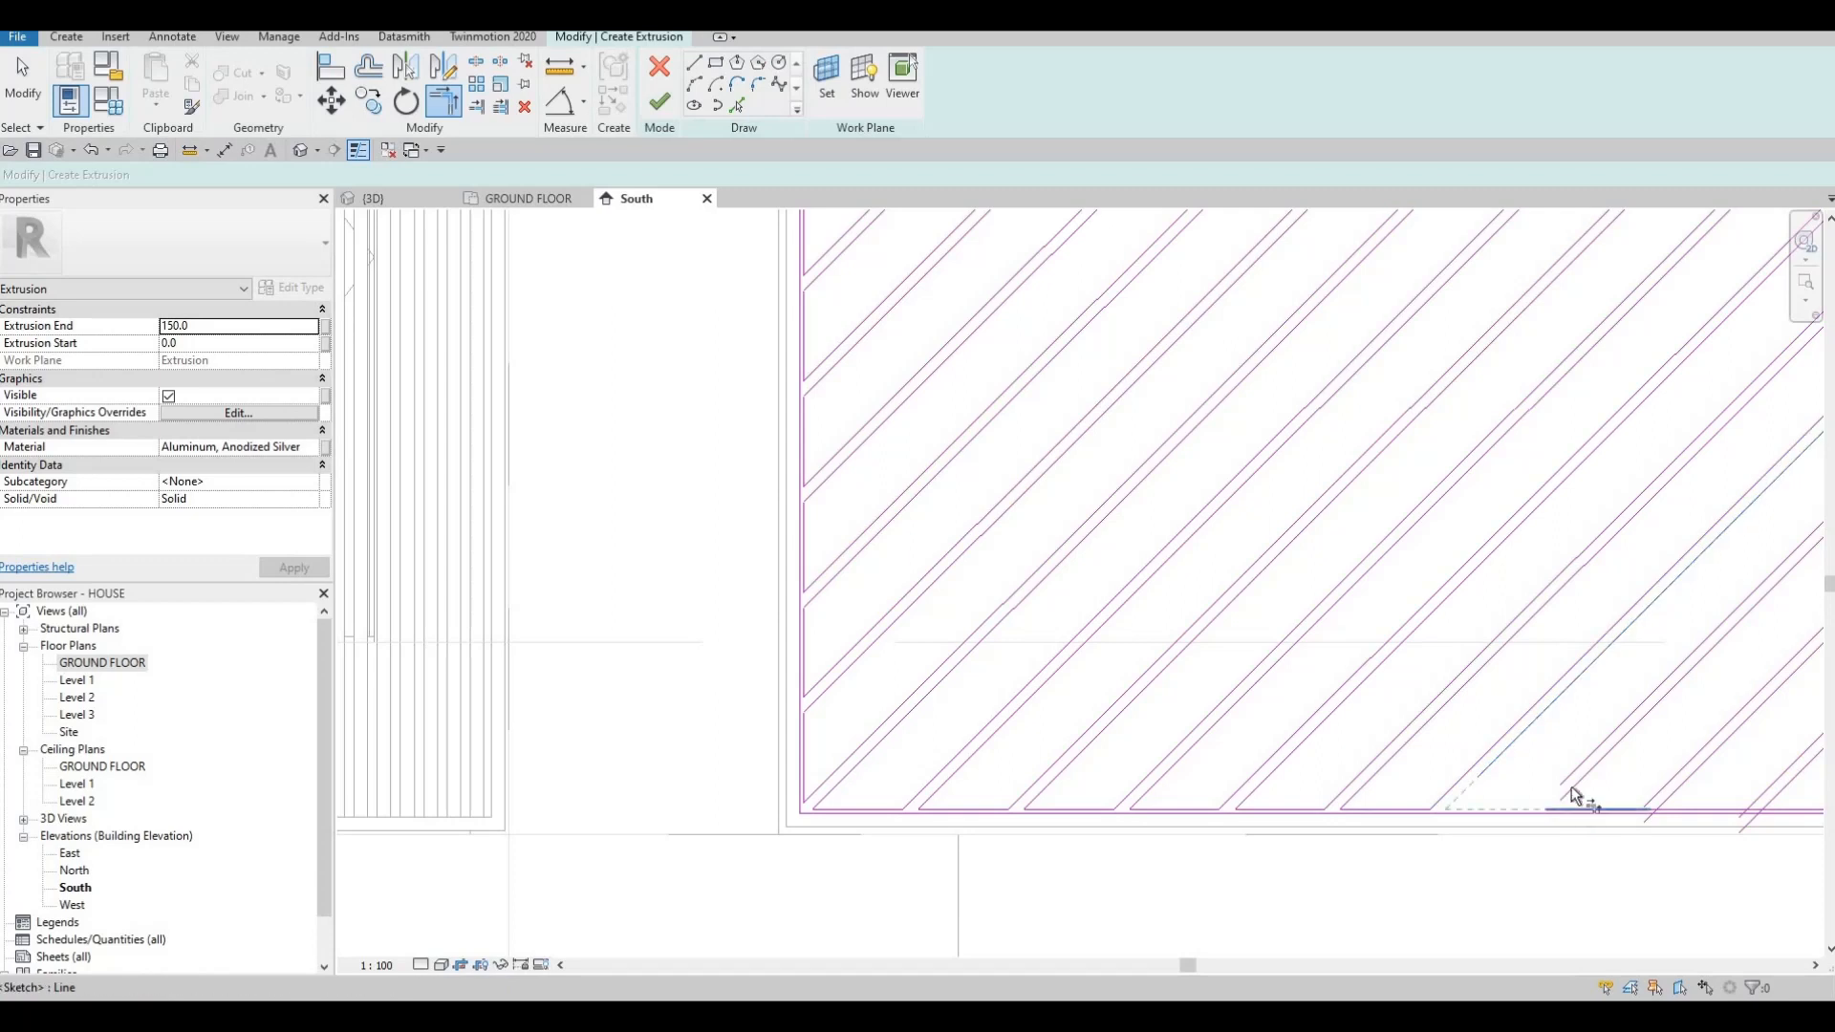
Trim the seventeenth pair's upper line to the inner rectangle's bottom edge and undo the wrong trim made there.
middle_click_drag(1679, 788, 1477, 737)
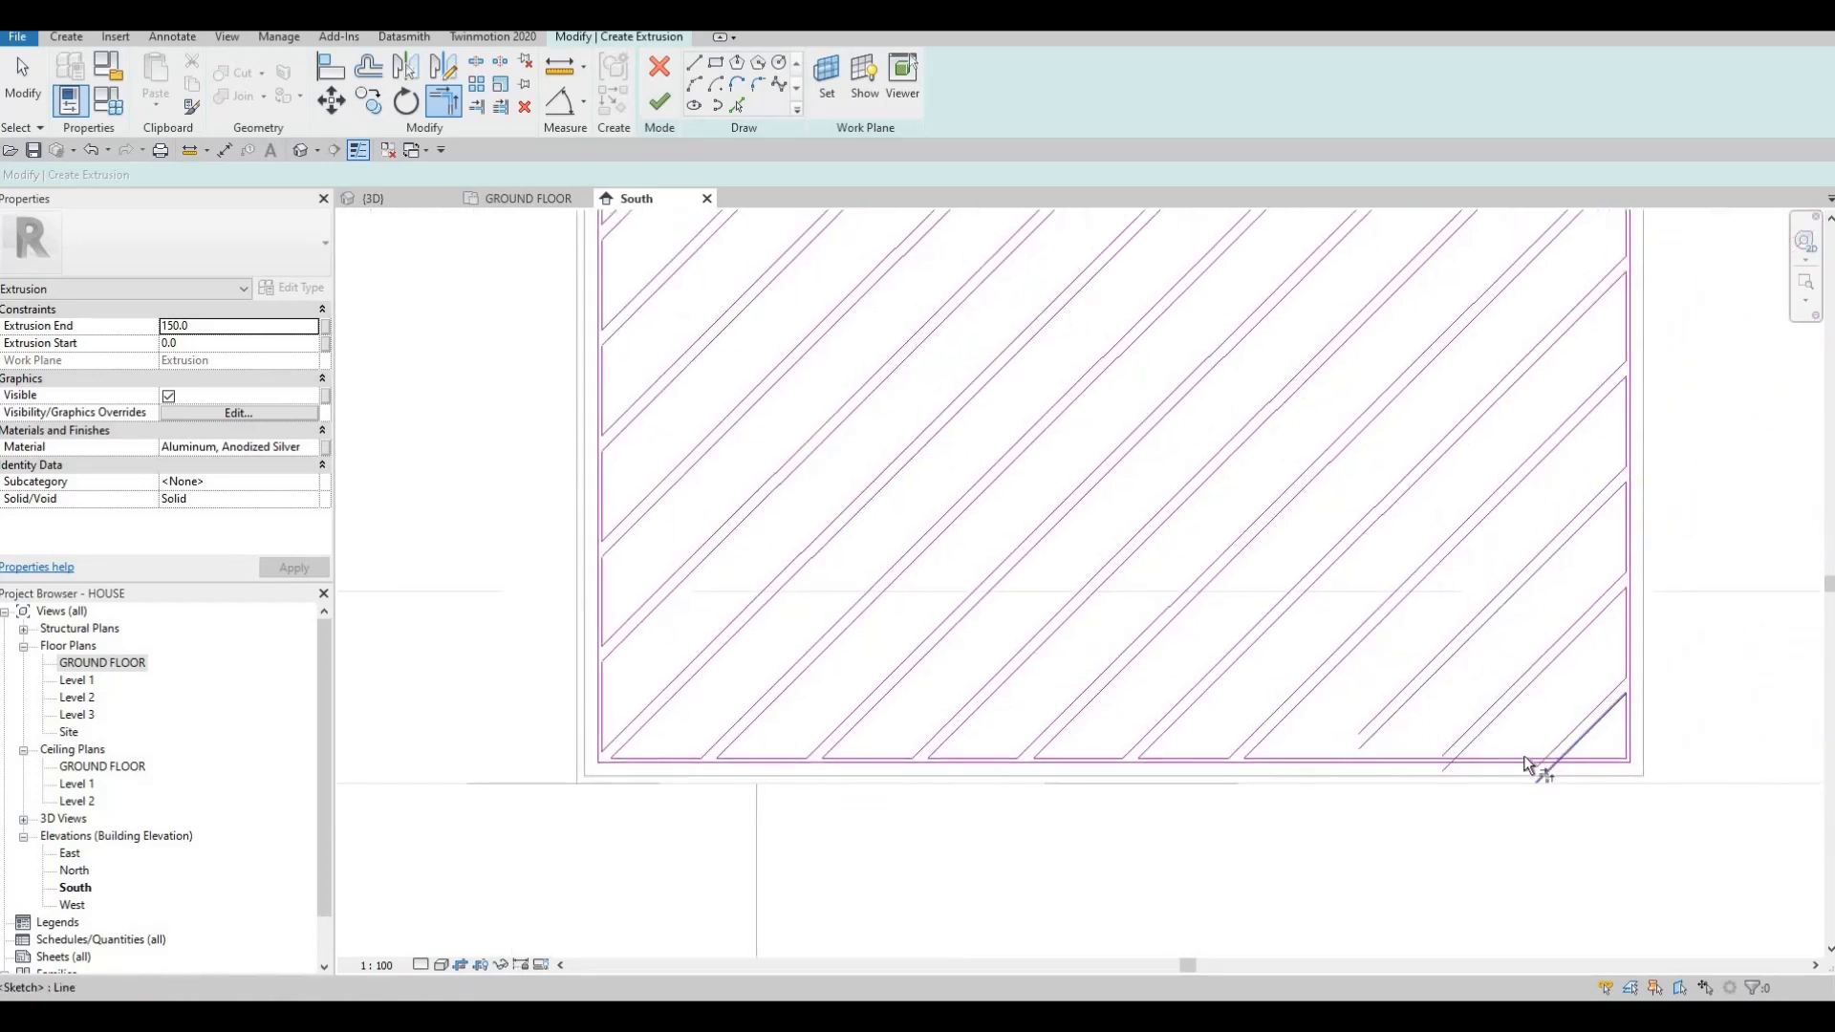
left_click(1562, 746)
left_click(1513, 757)
key("ctrl+z")
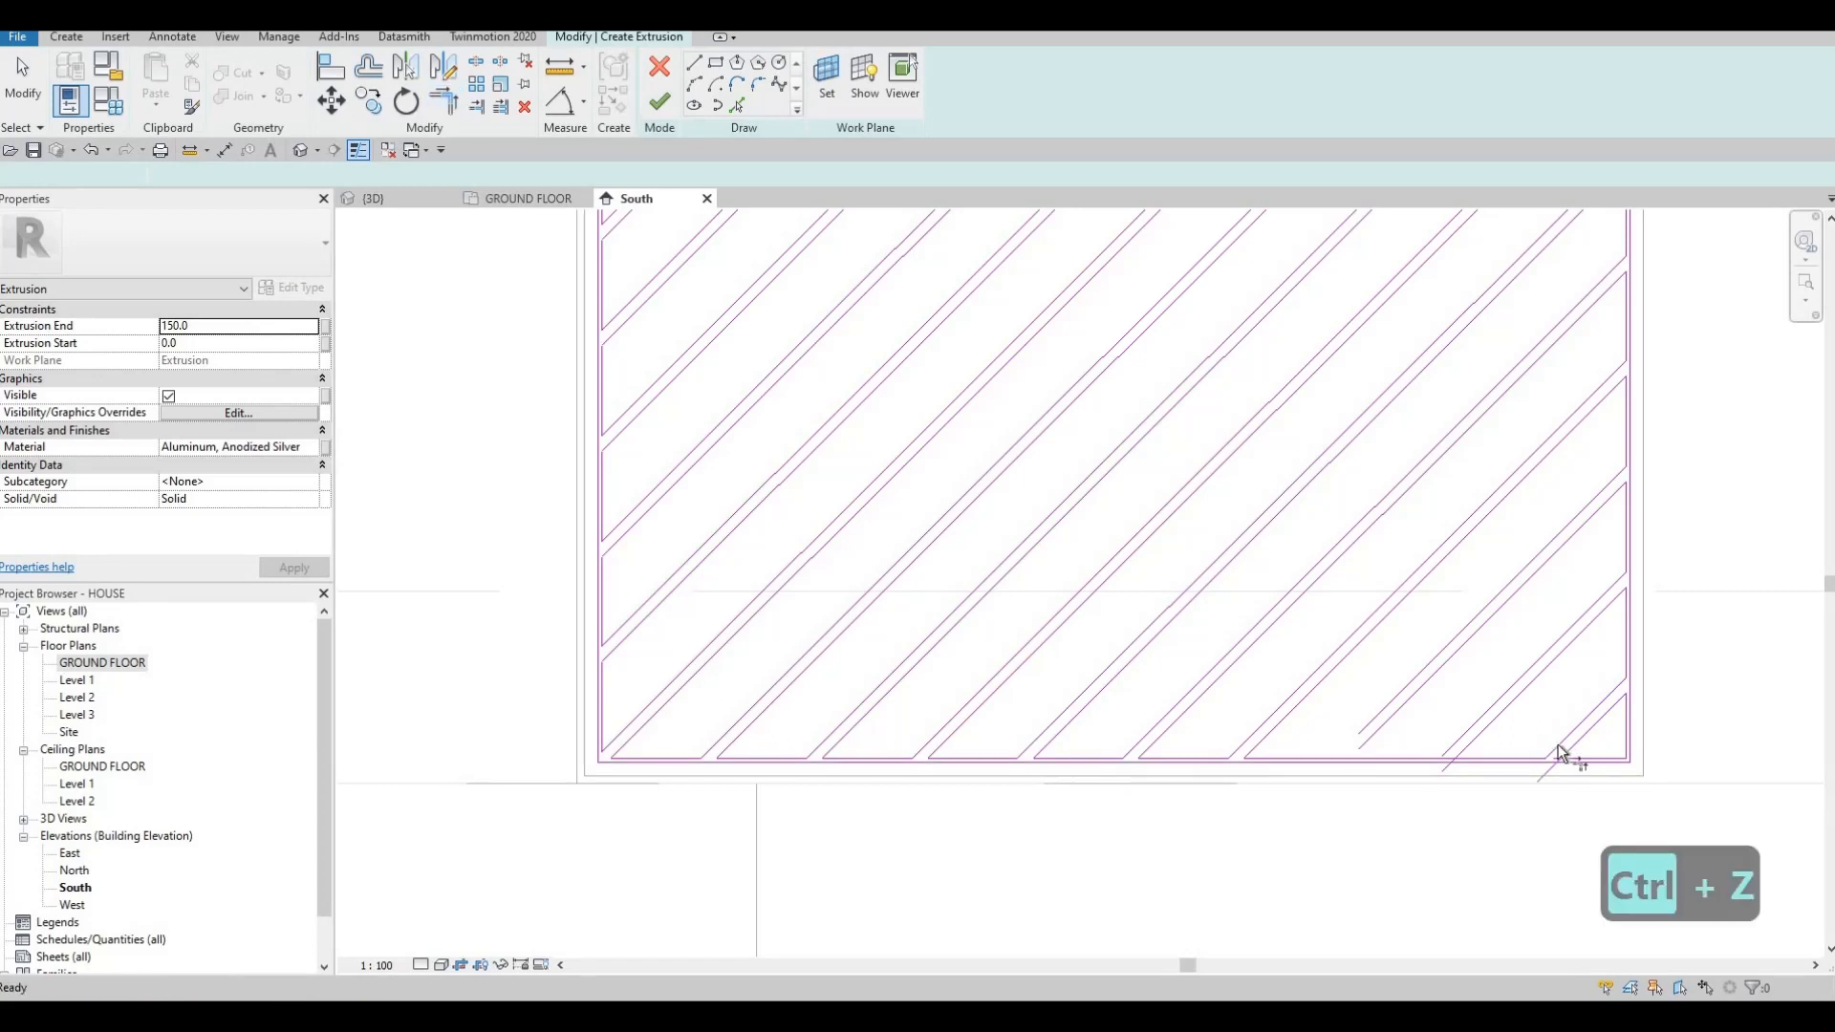
Trim the seventeenth pair's lower line and both lines of the sixteenth pair to the inner rectangle's bottom edge.
scroll(1568, 750, "up", 3)
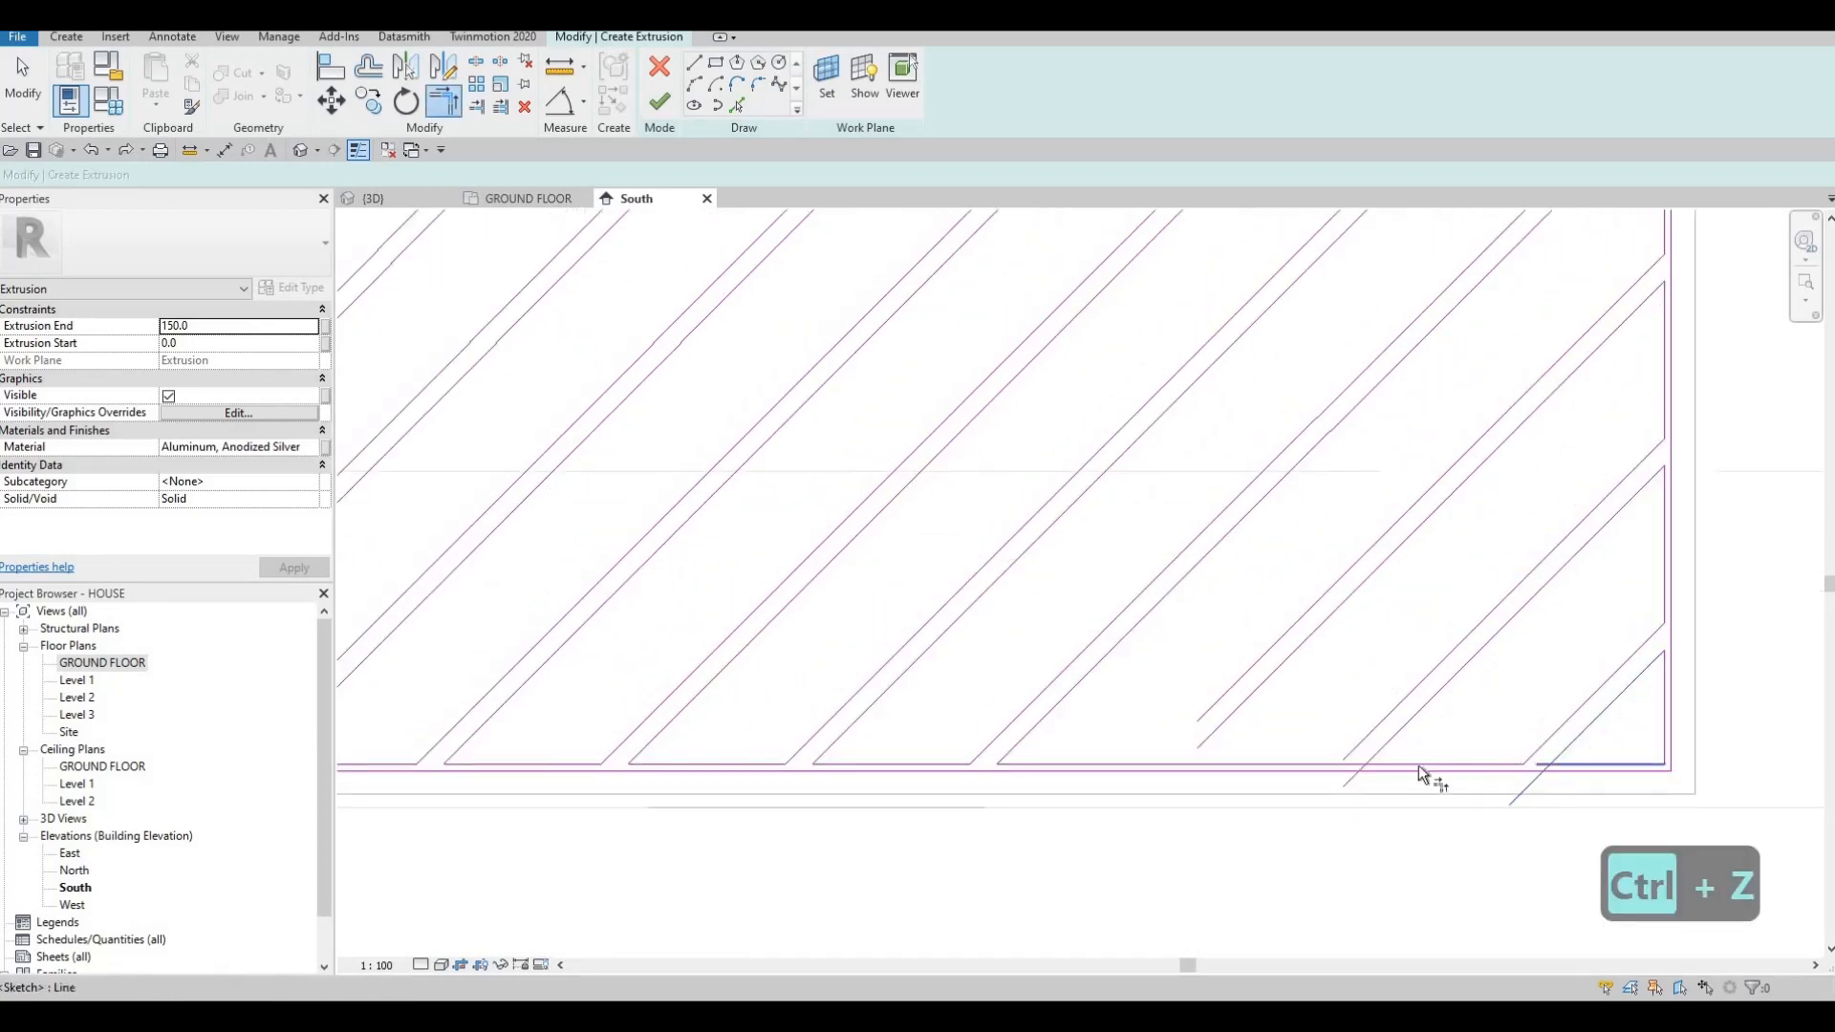
left_click(1401, 732)
left_click(1391, 718)
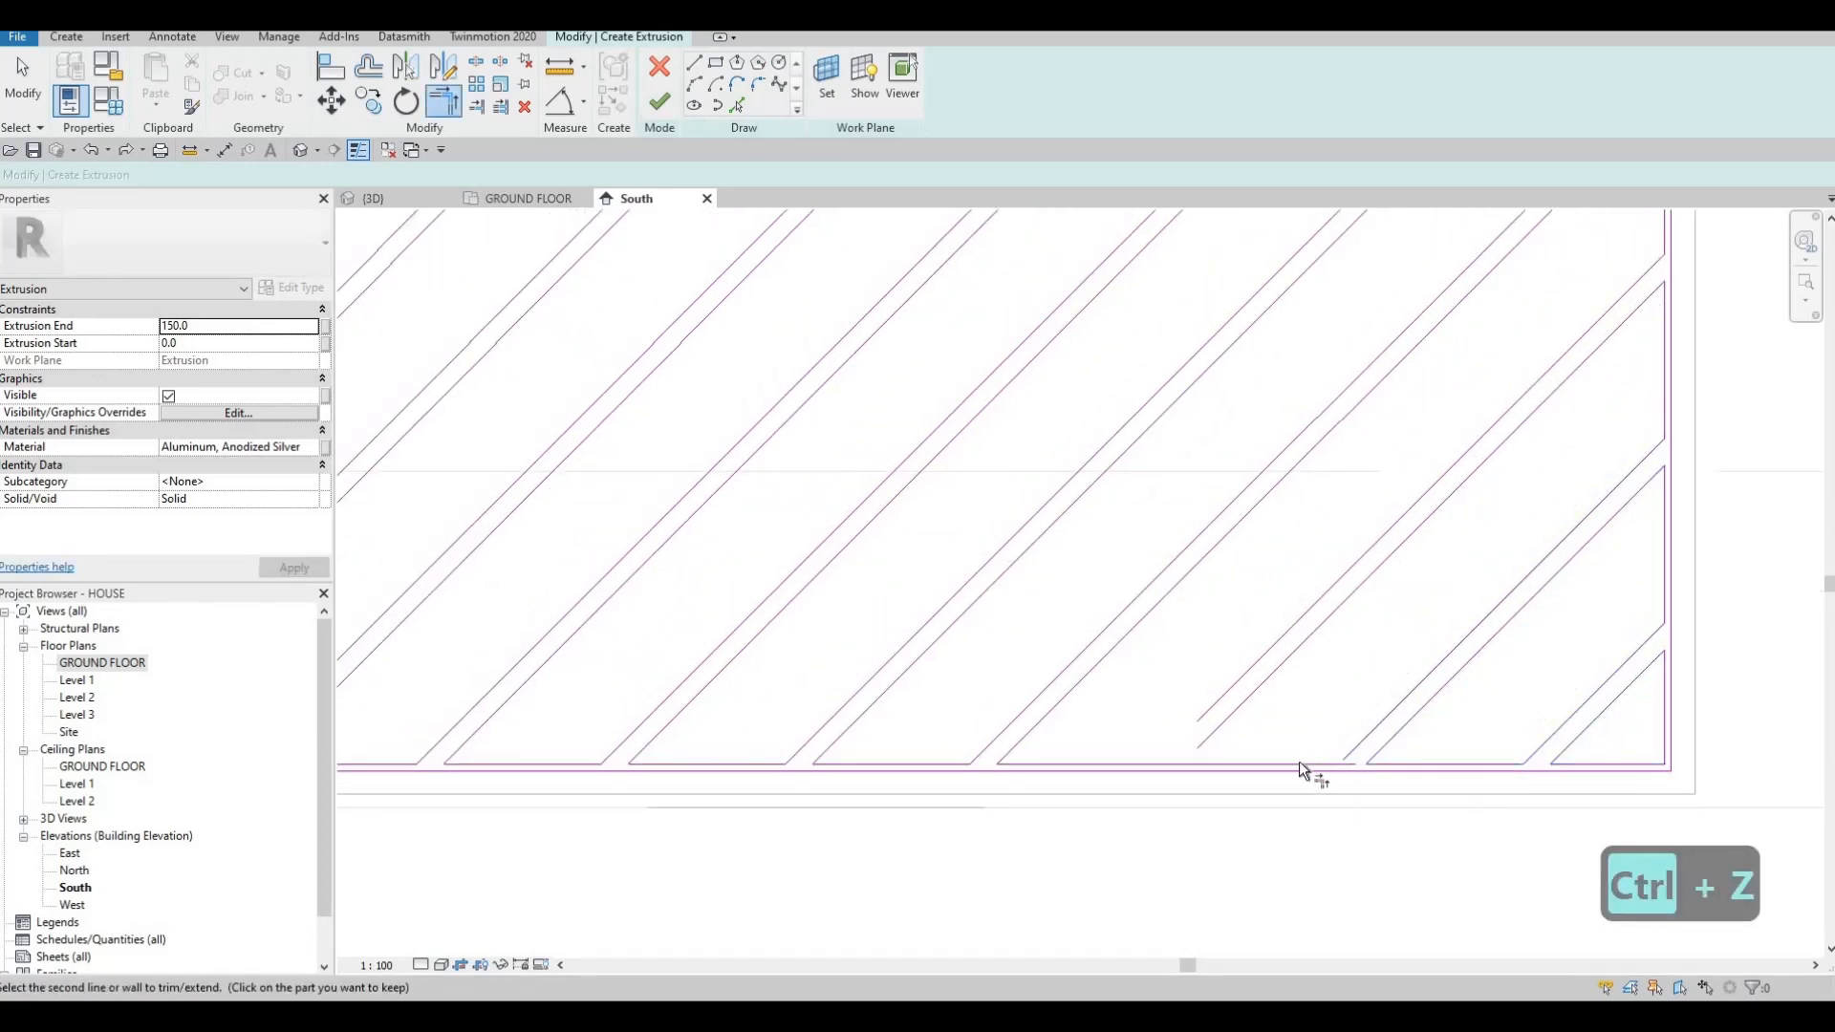
left_click(1299, 761)
scroll(1310, 761, "up", 2)
key("Escape")
key("Escape")
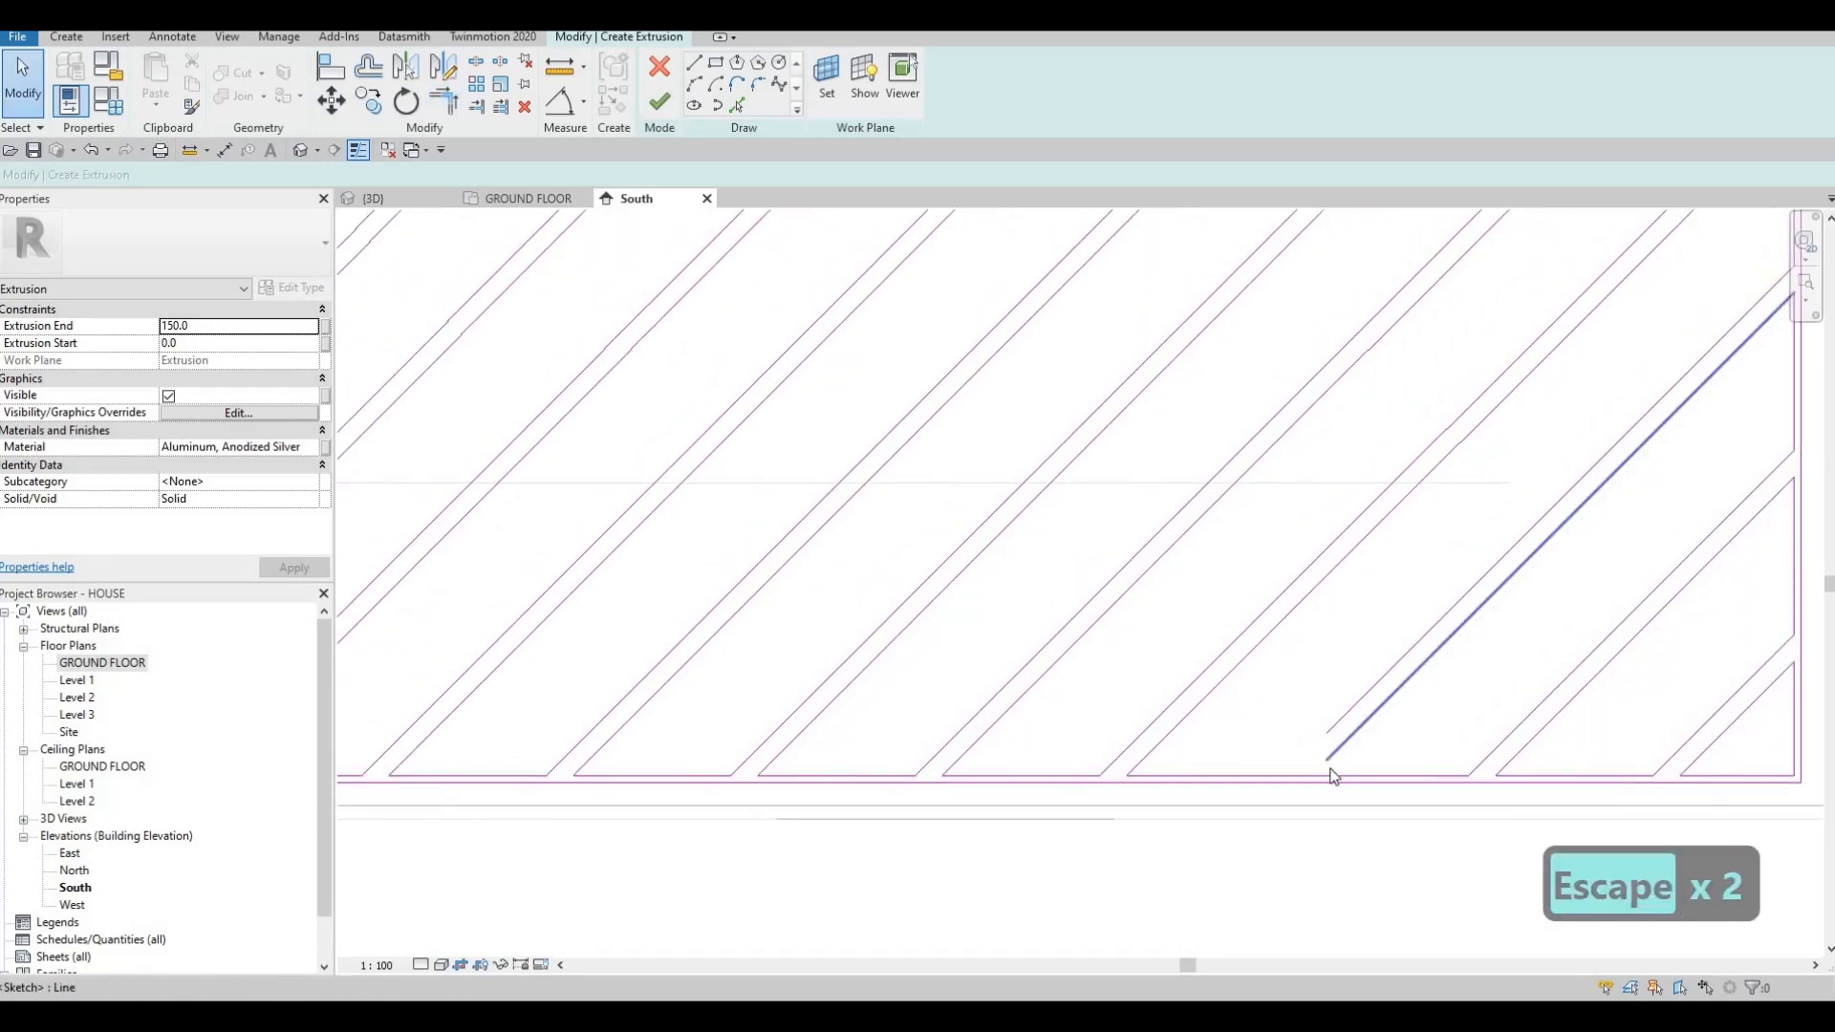
Split the bottom edge segment below the loose ends of the fifteenth diagonal pair.
key("s")
key("l")
key("Escape")
key("Escape")
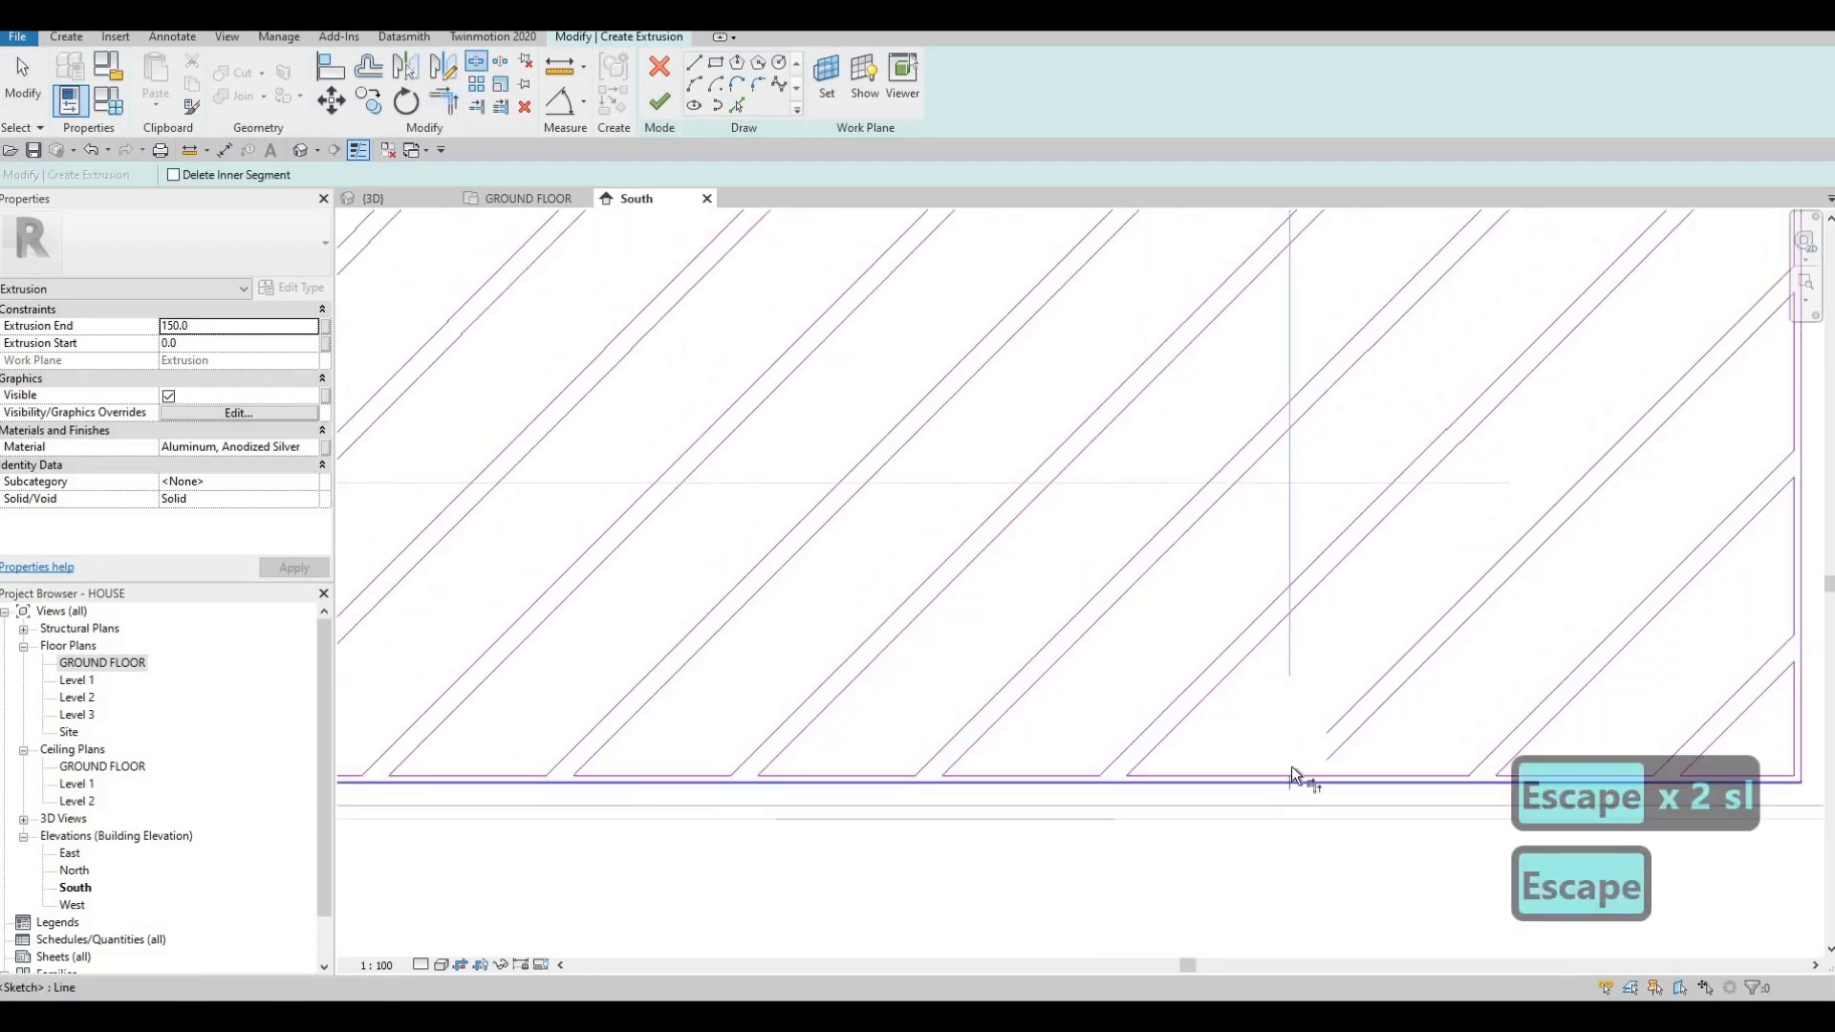
Join both lines of the fifteenth diagonal pair to the split bottom edge segments as corners.
key("t")
key("r")
left_click(1248, 771)
left_click(1338, 721)
left_click(1360, 727)
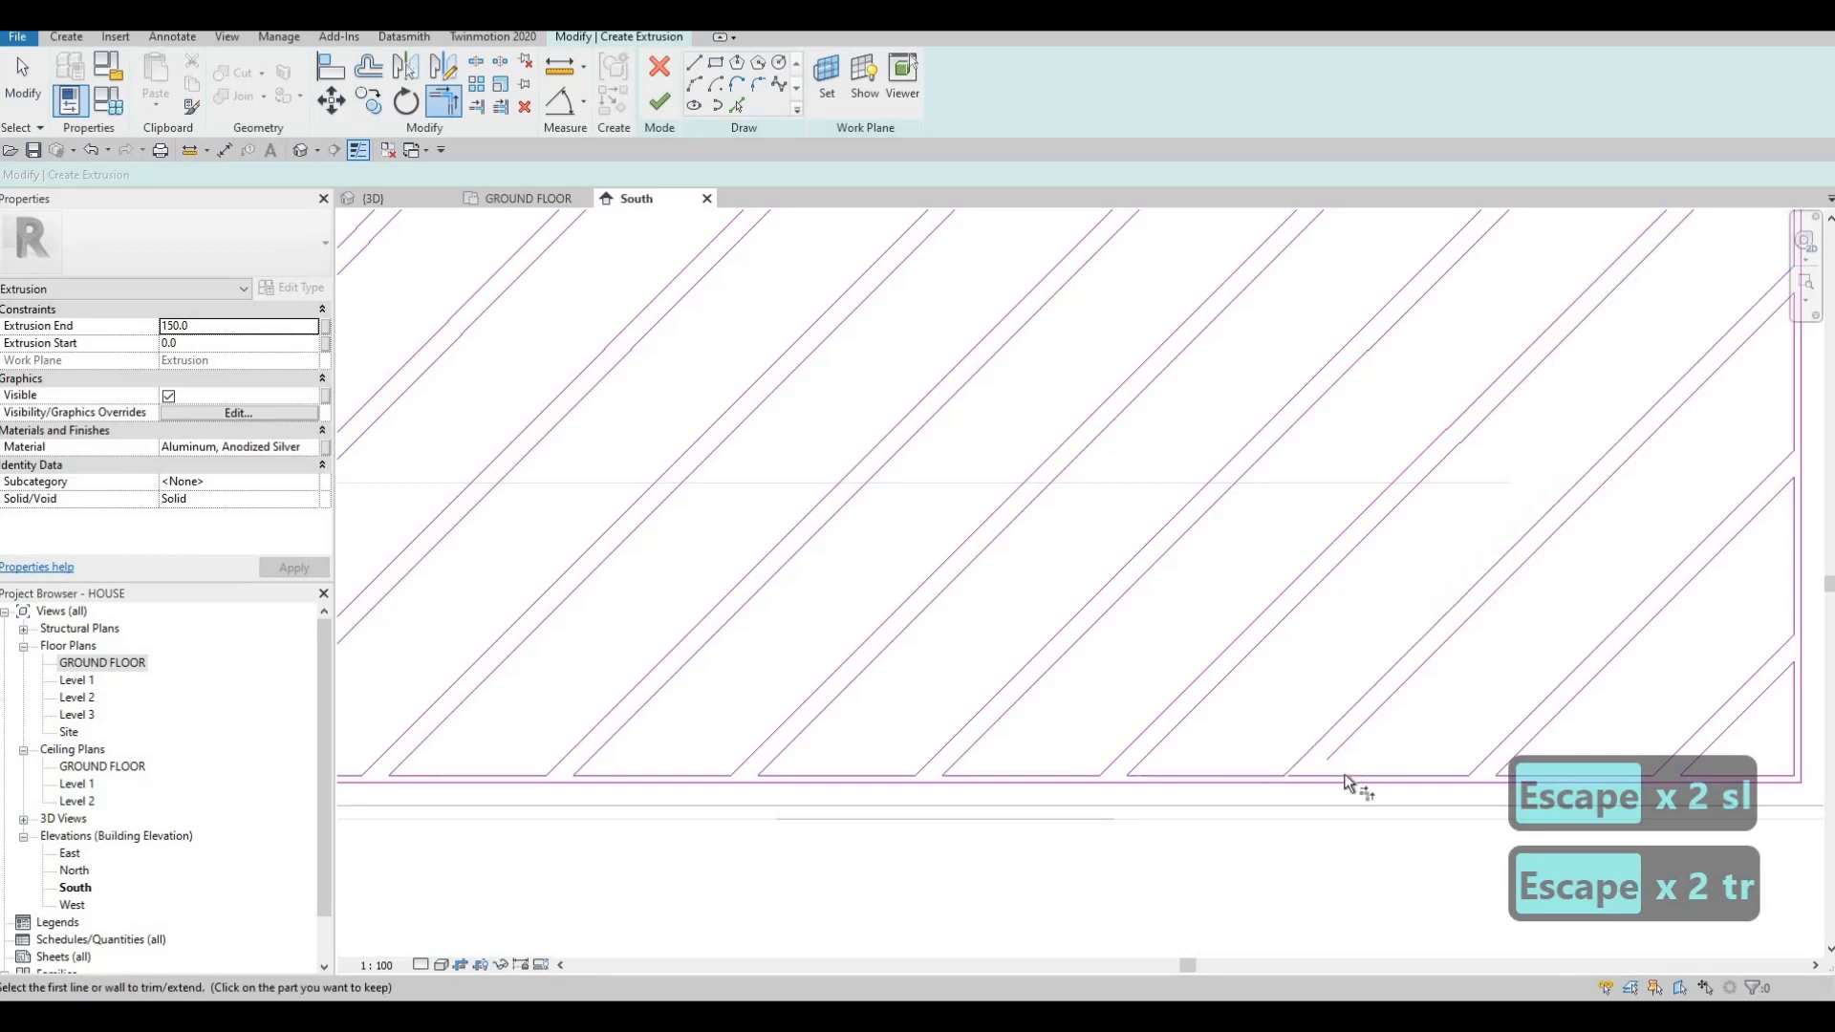
scroll(1195, 646, "down", 5)
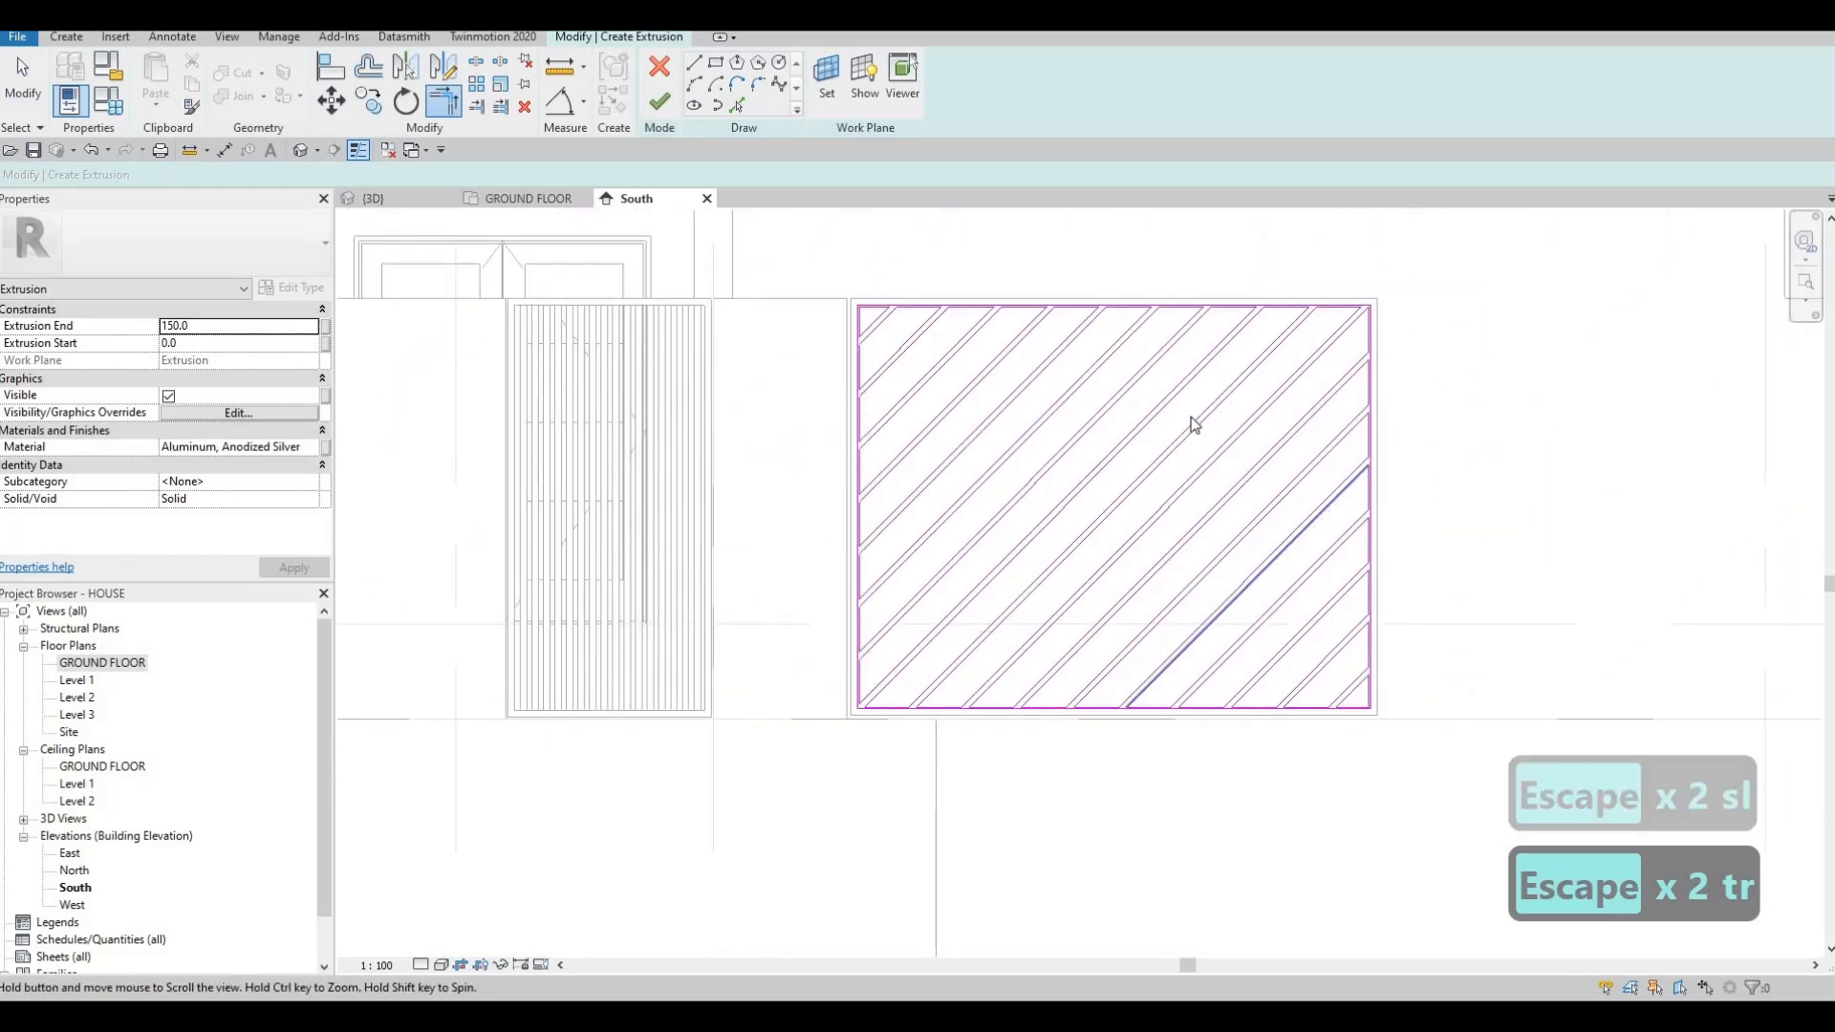
Finish the extrusion sketch of the diagonal gate infill.
key("Escape")
middle_click_drag(1035, 406, 928, 399)
scroll(928, 400, "up", 3)
scroll(746, 213, "down", 1)
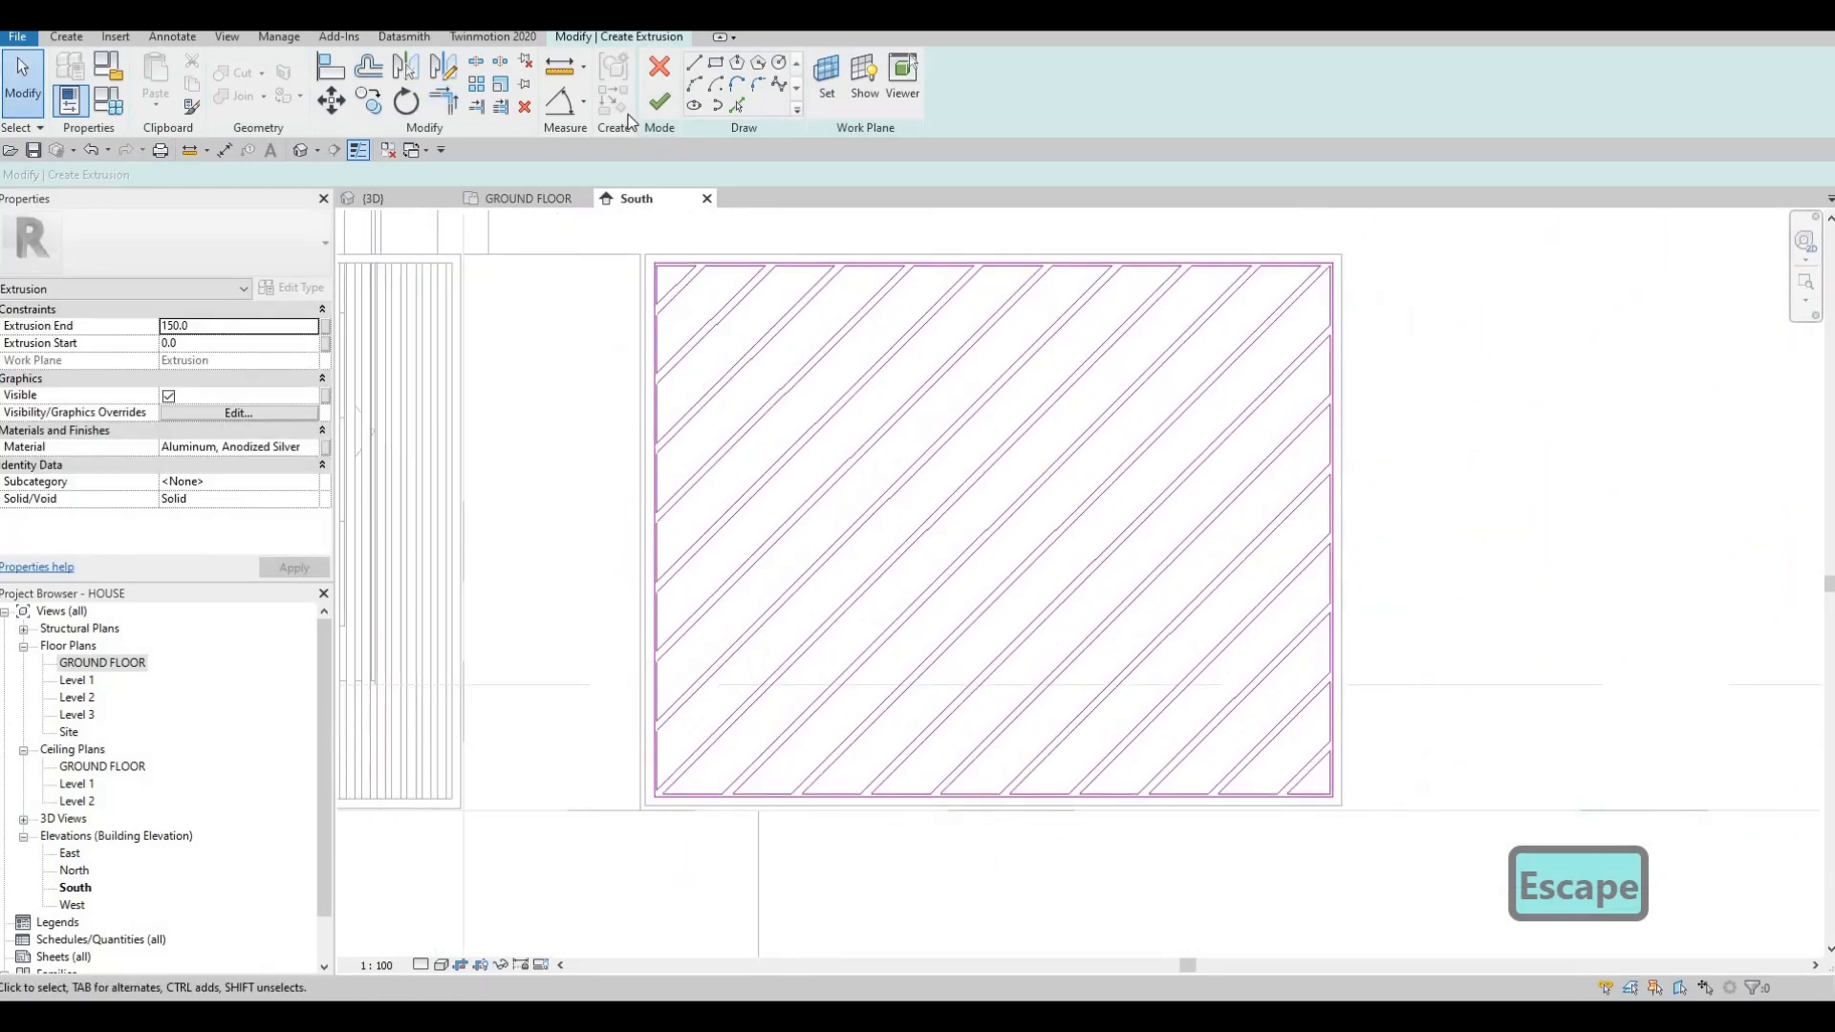
left_click(659, 103)
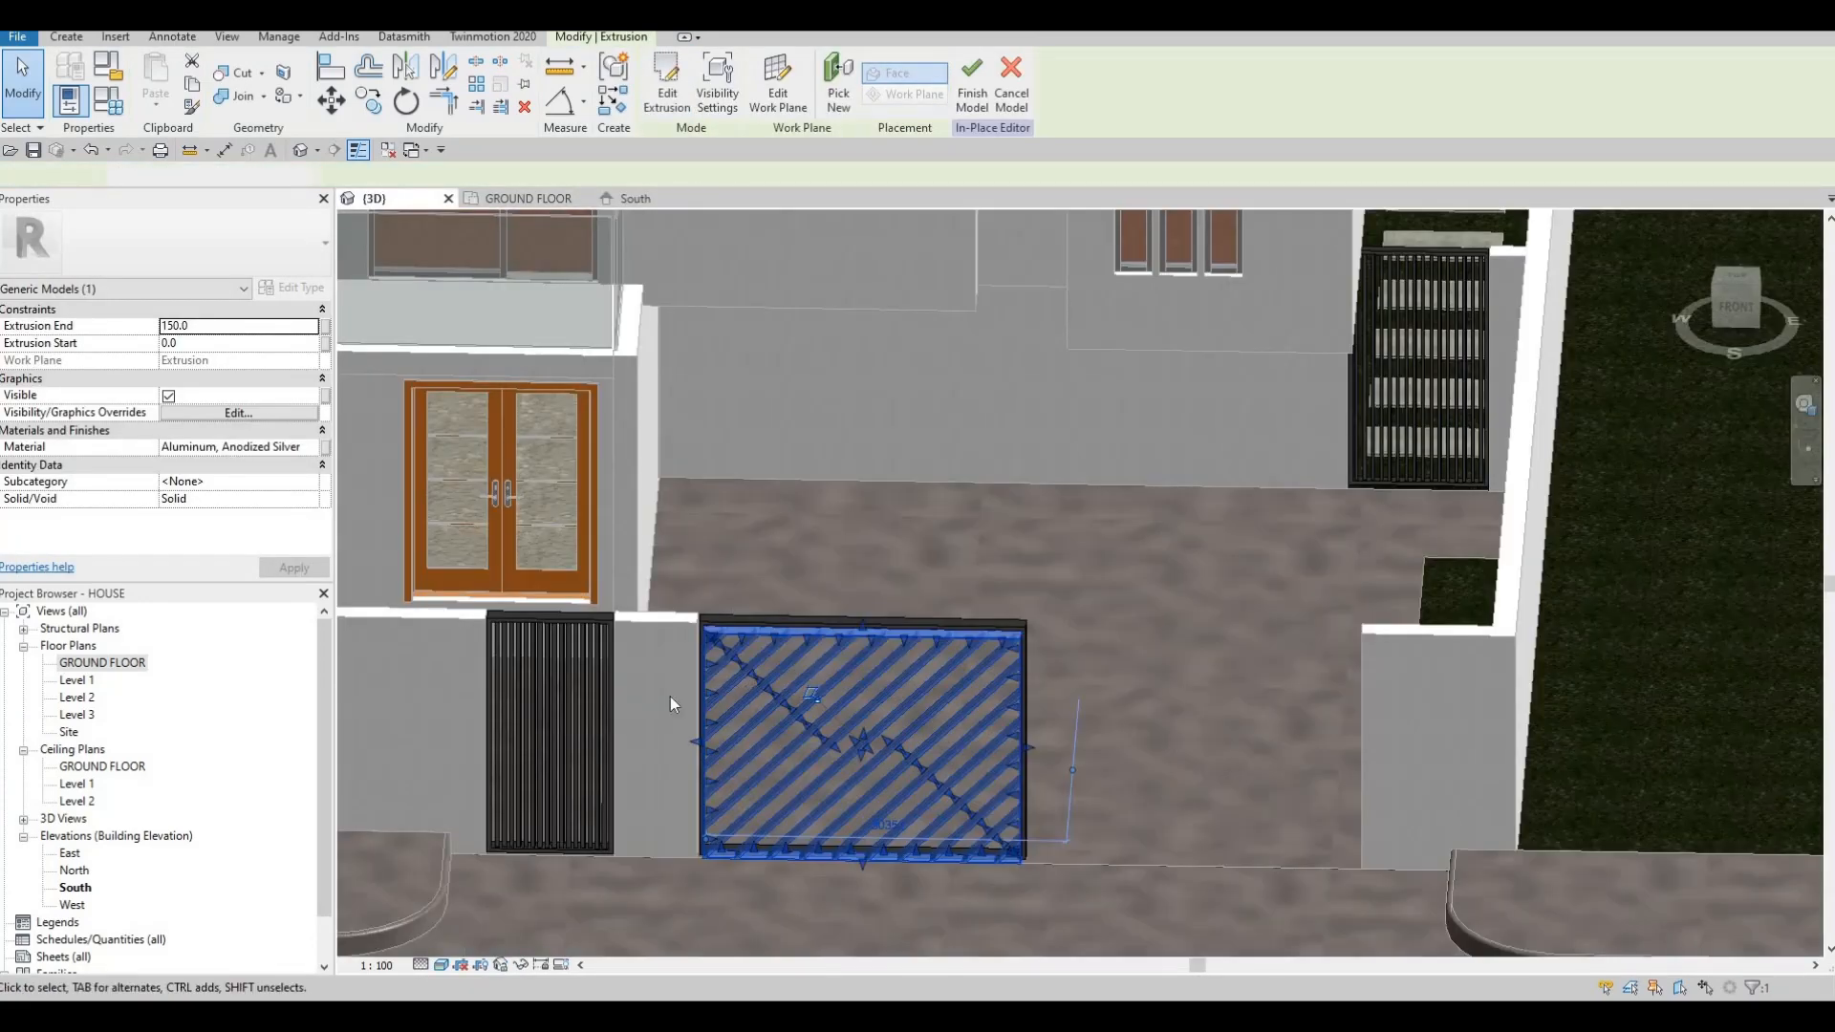
Align the infill extrusion's back face with the back face of the smaller gate's slats in the 3D view.
middle_click_drag(672, 701, 947, 592, "shift")
scroll(942, 607, "up", 5)
middle_click_drag(953, 659, 919, 559)
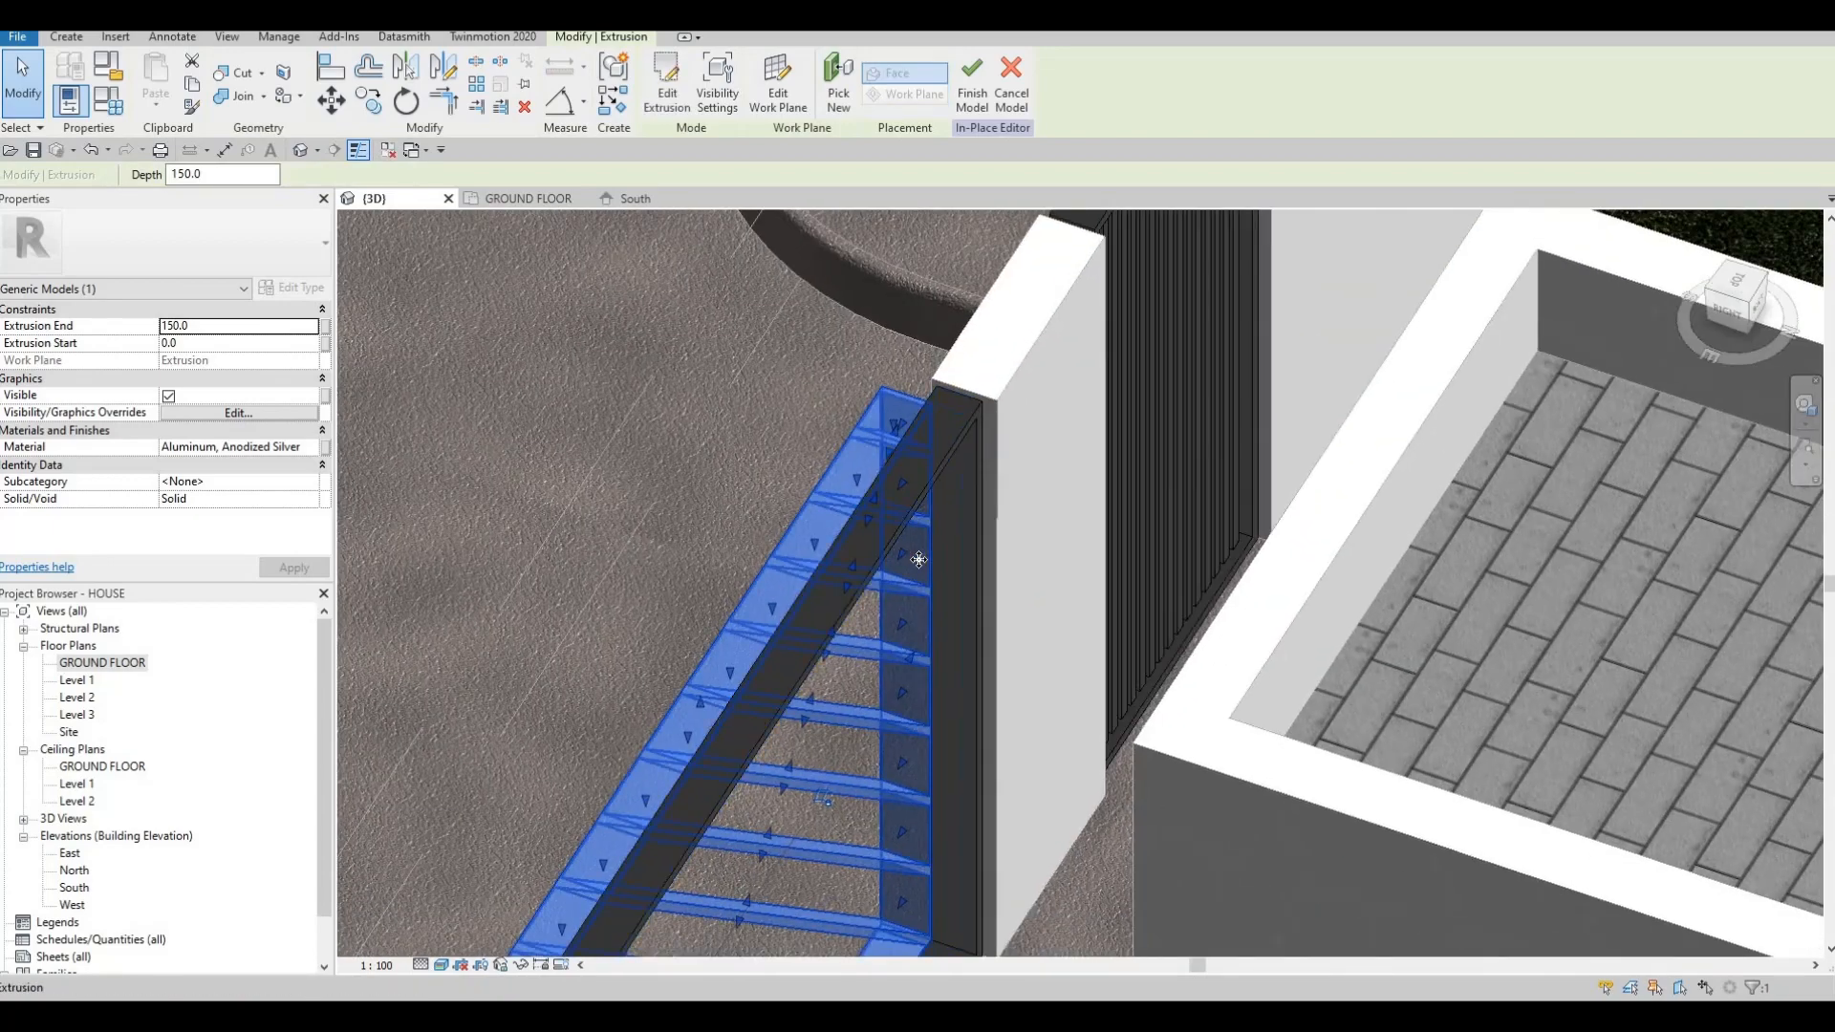
key("l")
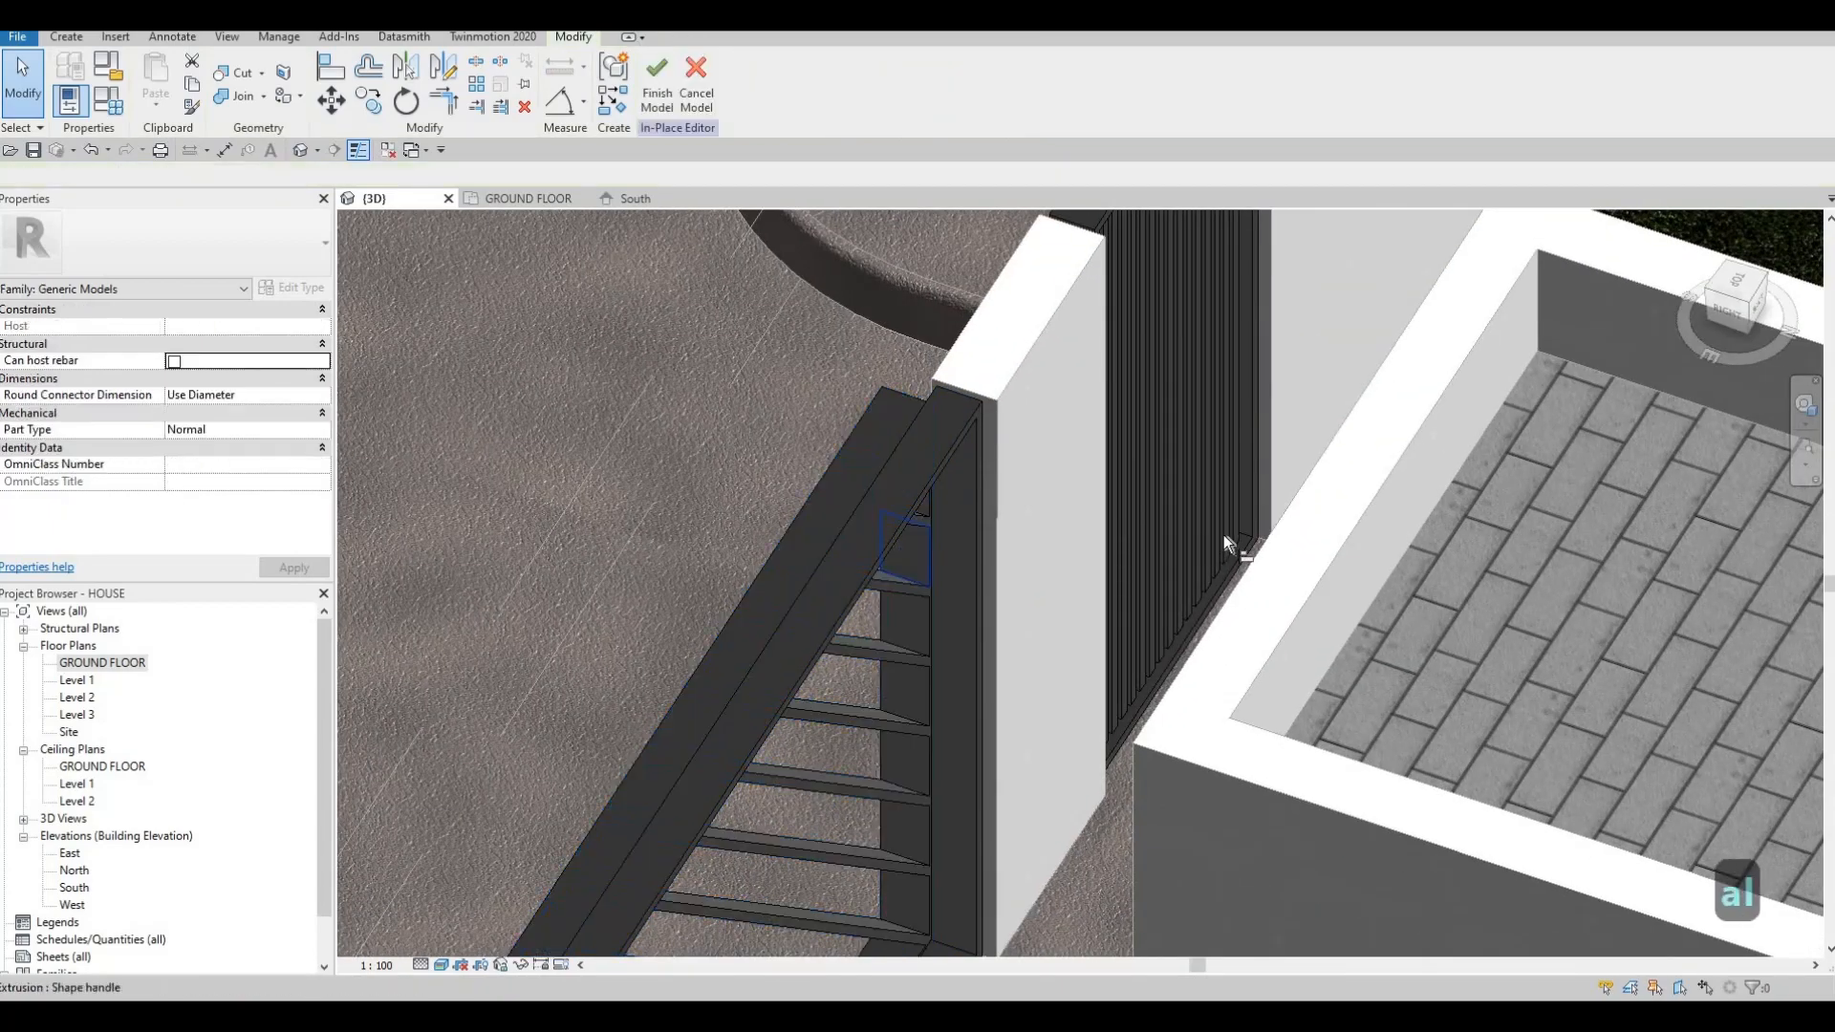
scroll(1240, 513, "up", 4)
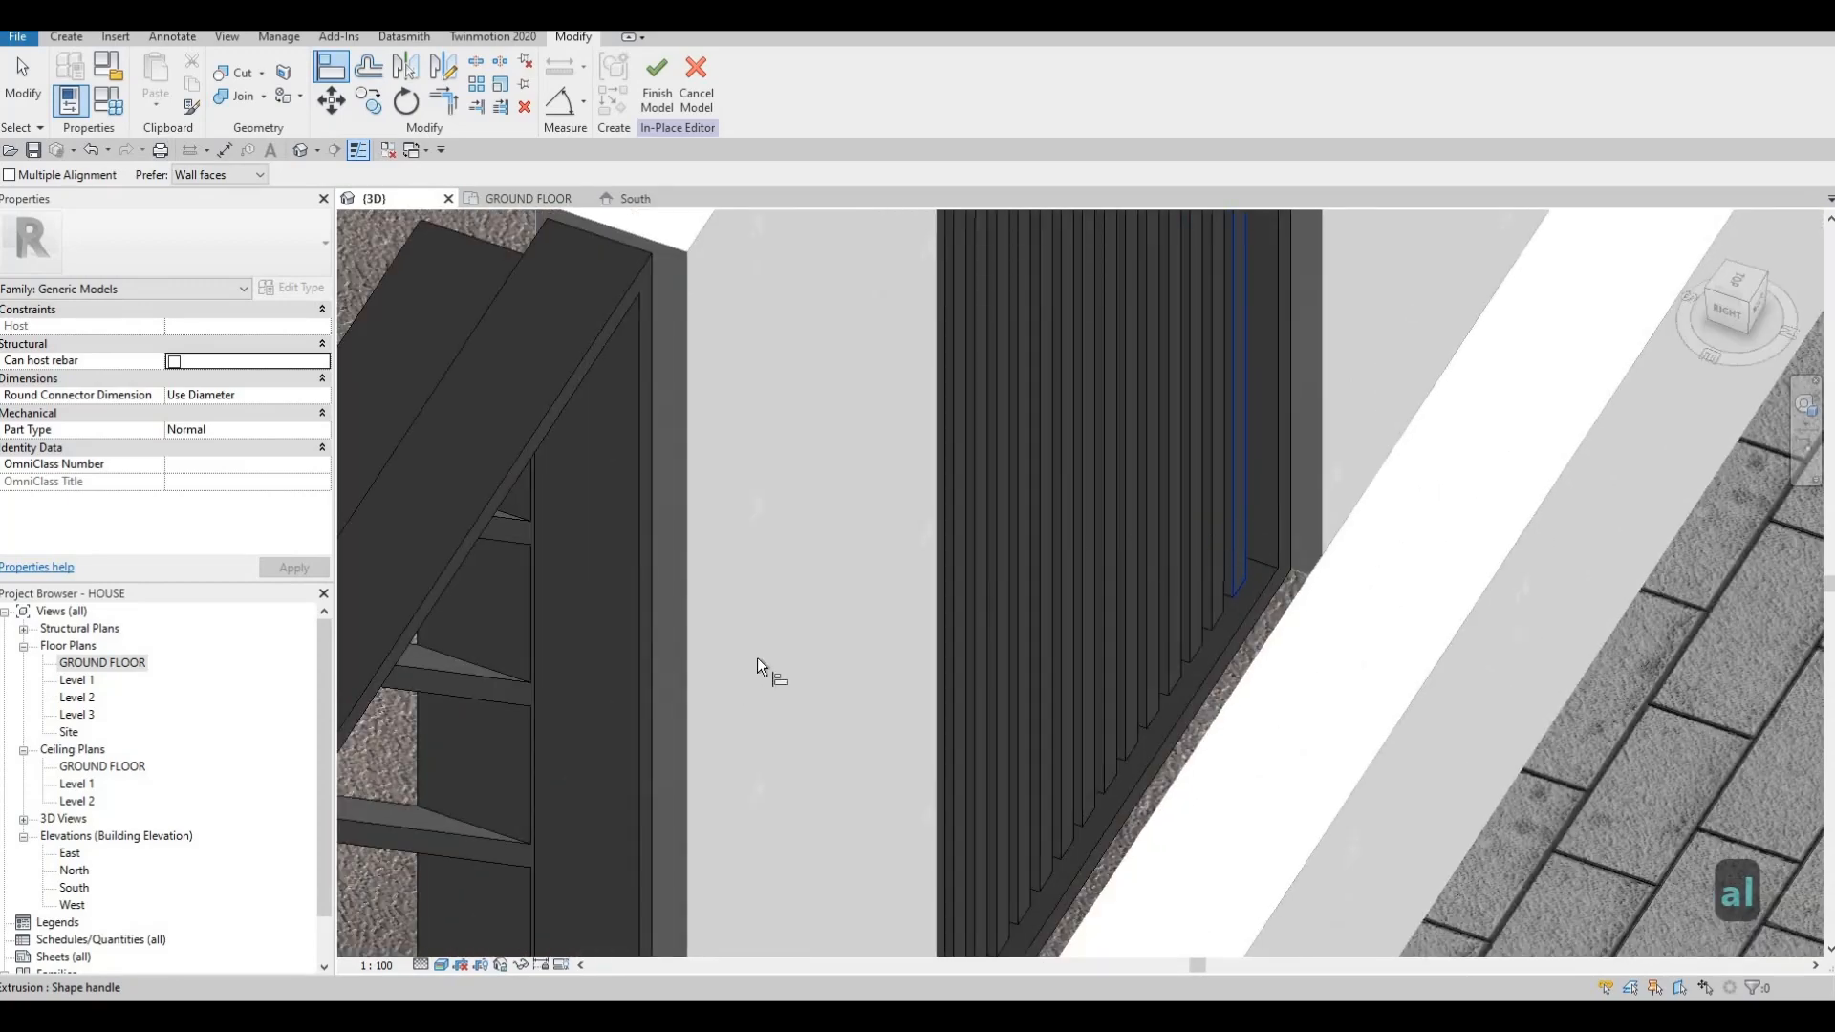
scroll(757, 657, "down", 3)
middle_click_drag(757, 658, 790, 566)
left_click(730, 558)
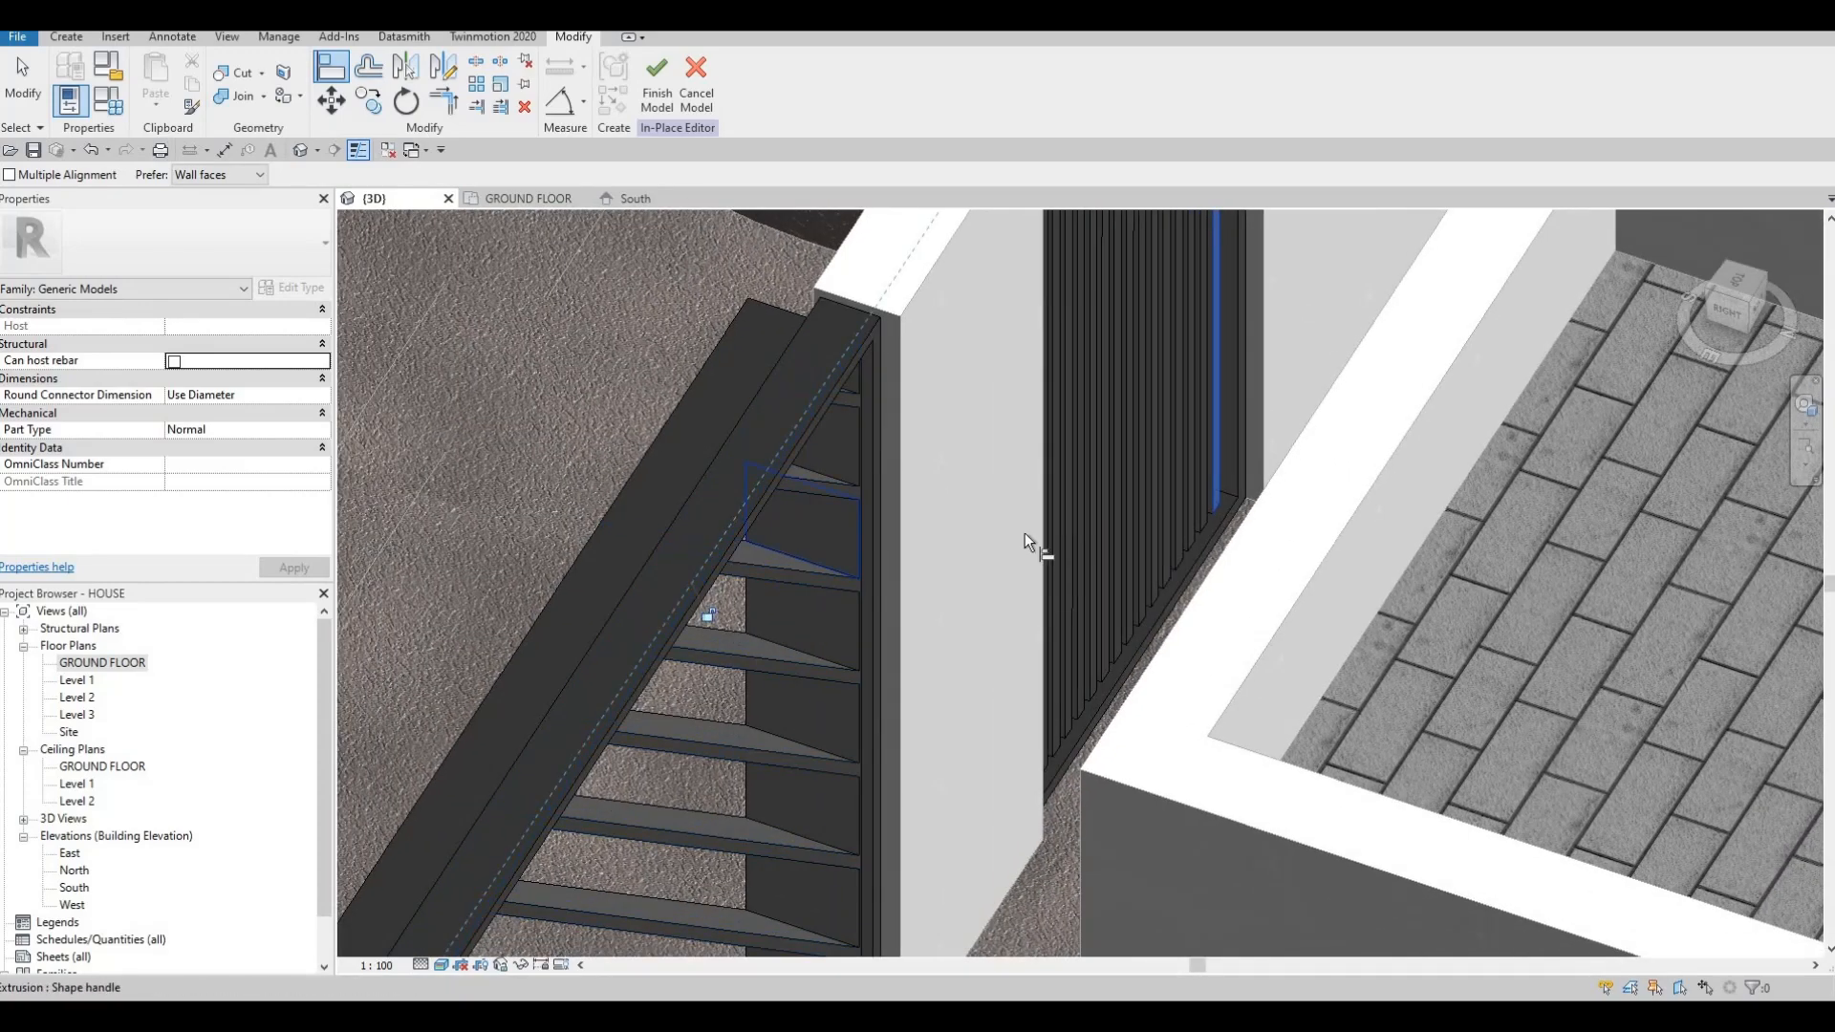
Align the infill extrusion's front face with the front face of the smaller gate's slats in the 3D view.
scroll(1024, 531, "down", 3)
middle_click_drag(1024, 532, 847, 455, "shift")
middle_click_drag(523, 444, 868, 468)
scroll(863, 470, "up", 2)
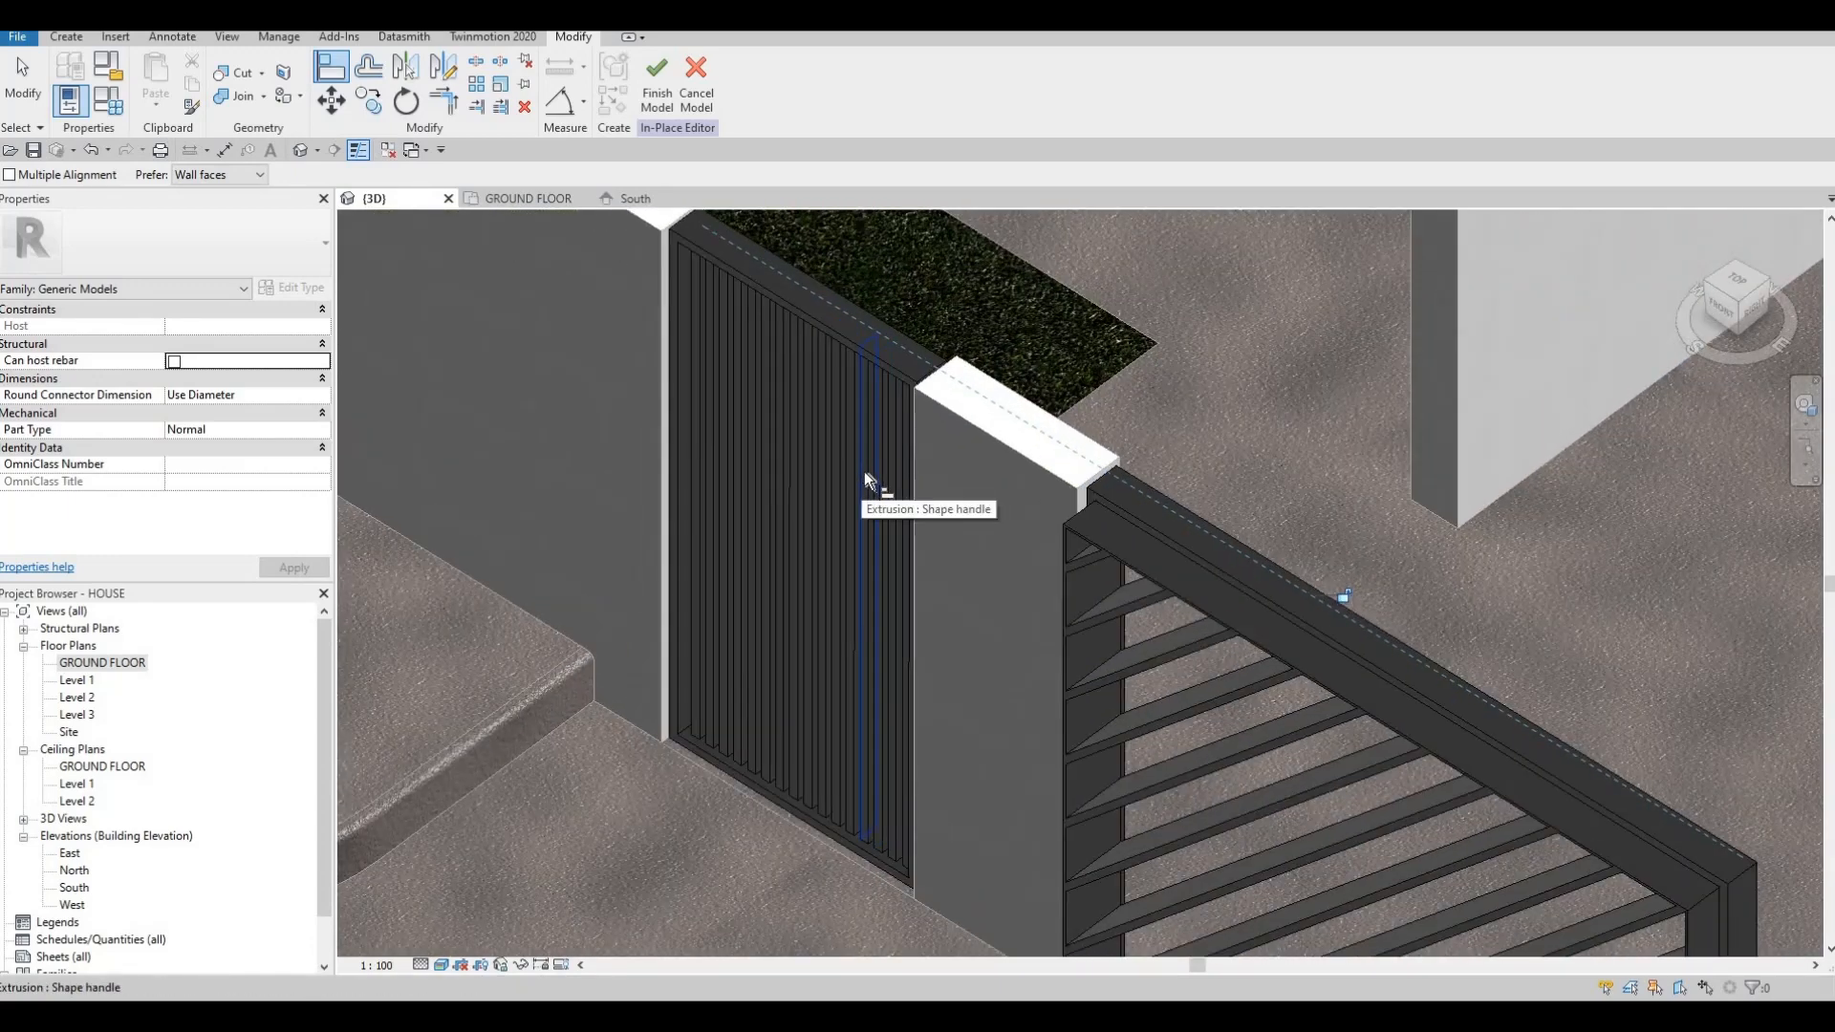
scroll(864, 472, "up", 2)
key("Tab")
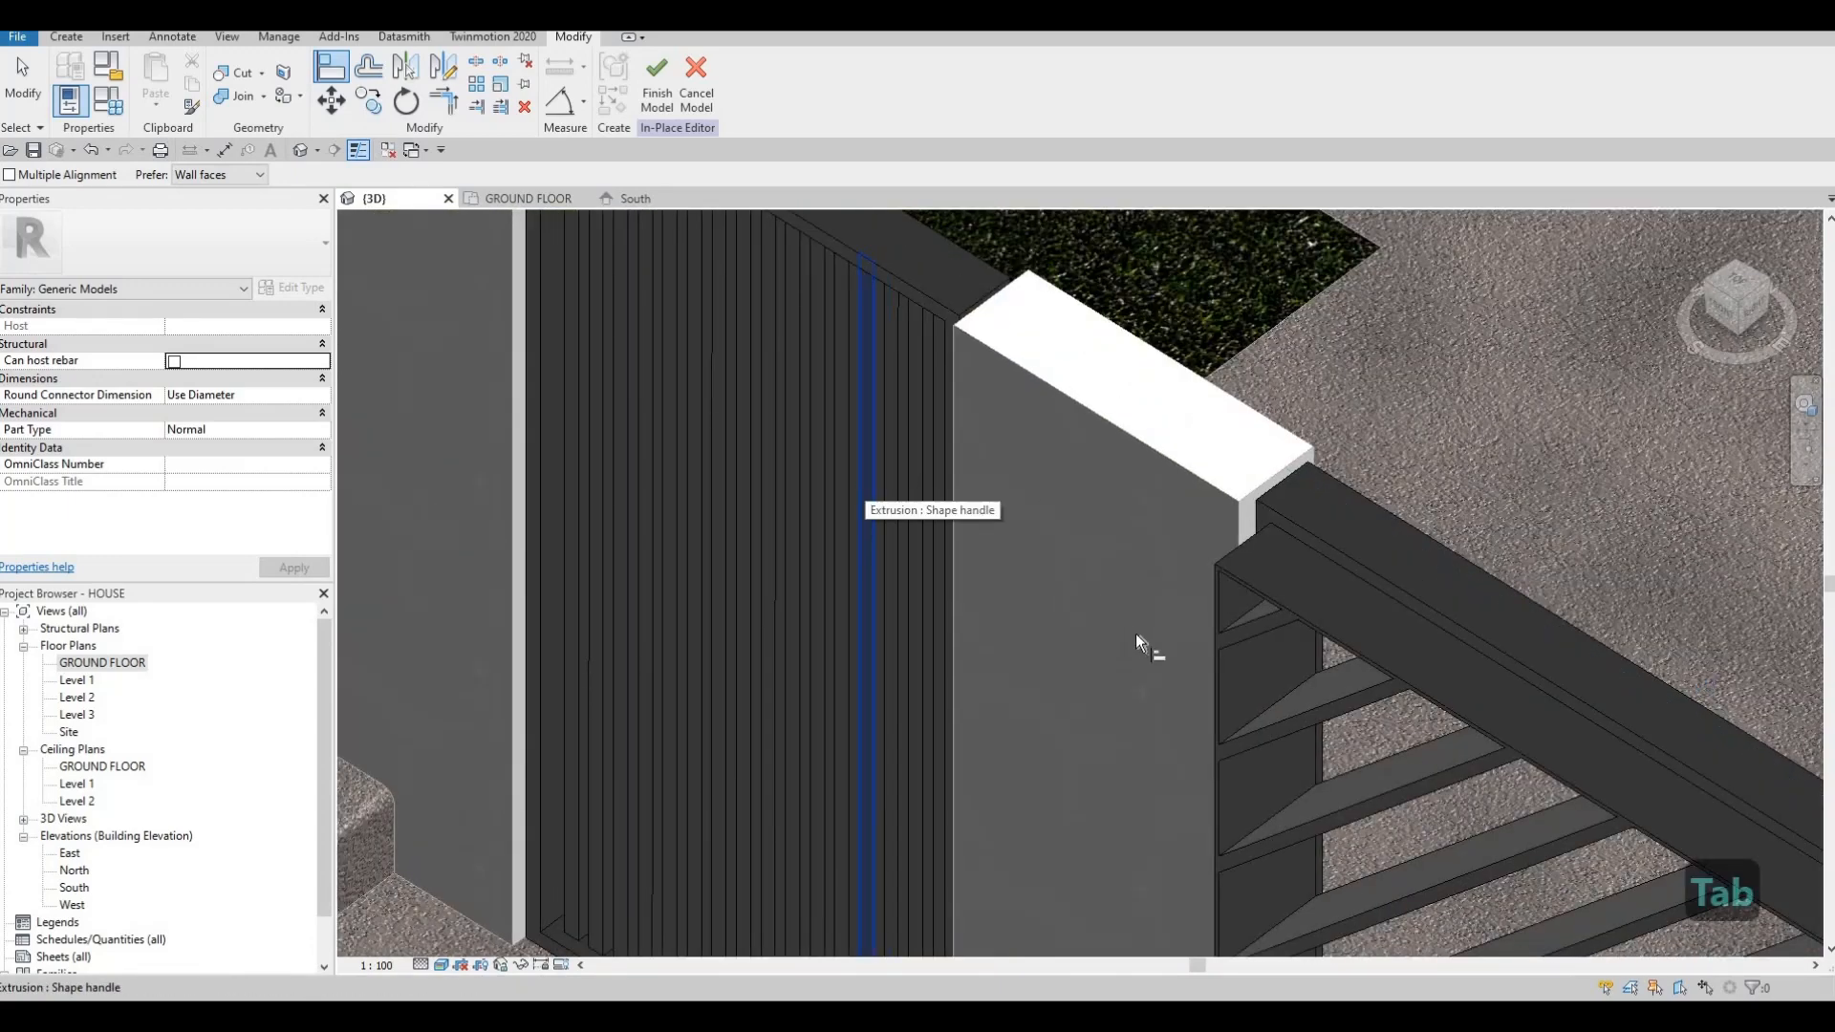
scroll(1112, 616, "down", 3)
left_click(1113, 623)
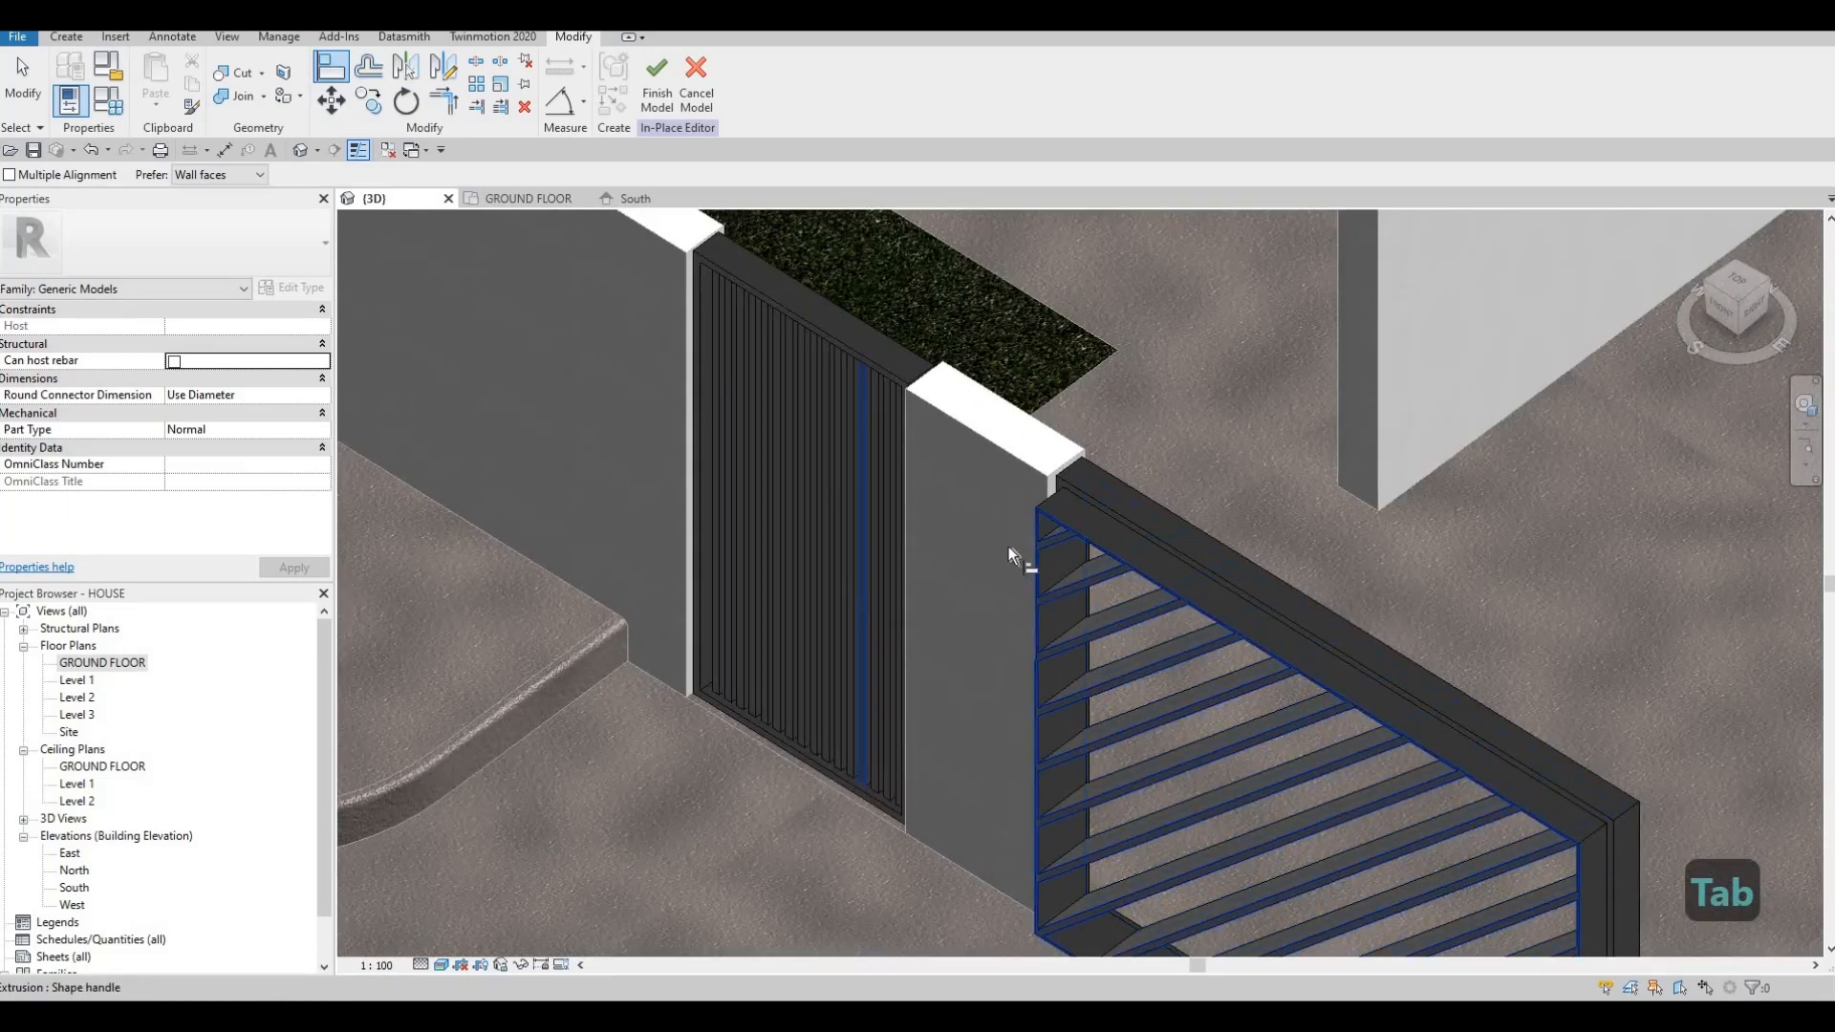
key("Escape")
scroll(1000, 570, "down", 4)
middle_click_drag(1000, 570, 531, 251, "shift")
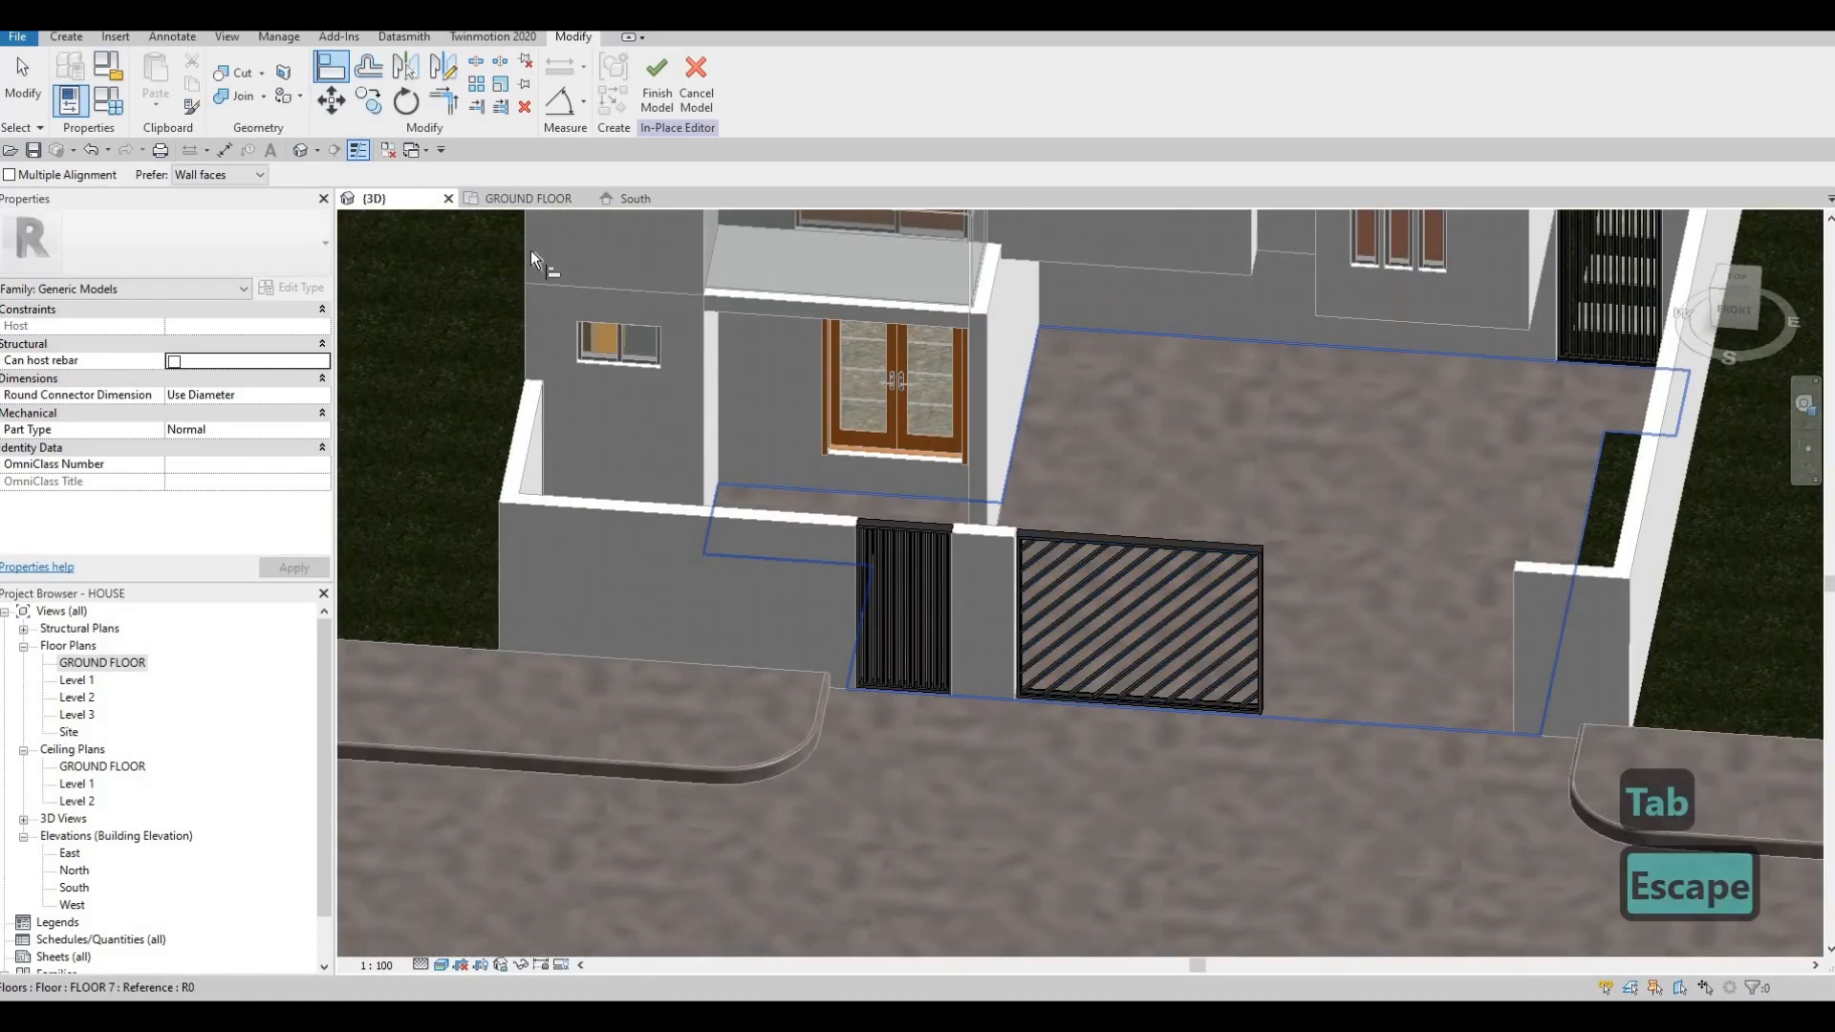
In the South elevation, mirror a copy of the large gate's frame and infill about a vertical axis drawn just outside its right edge.
left_click(633, 198)
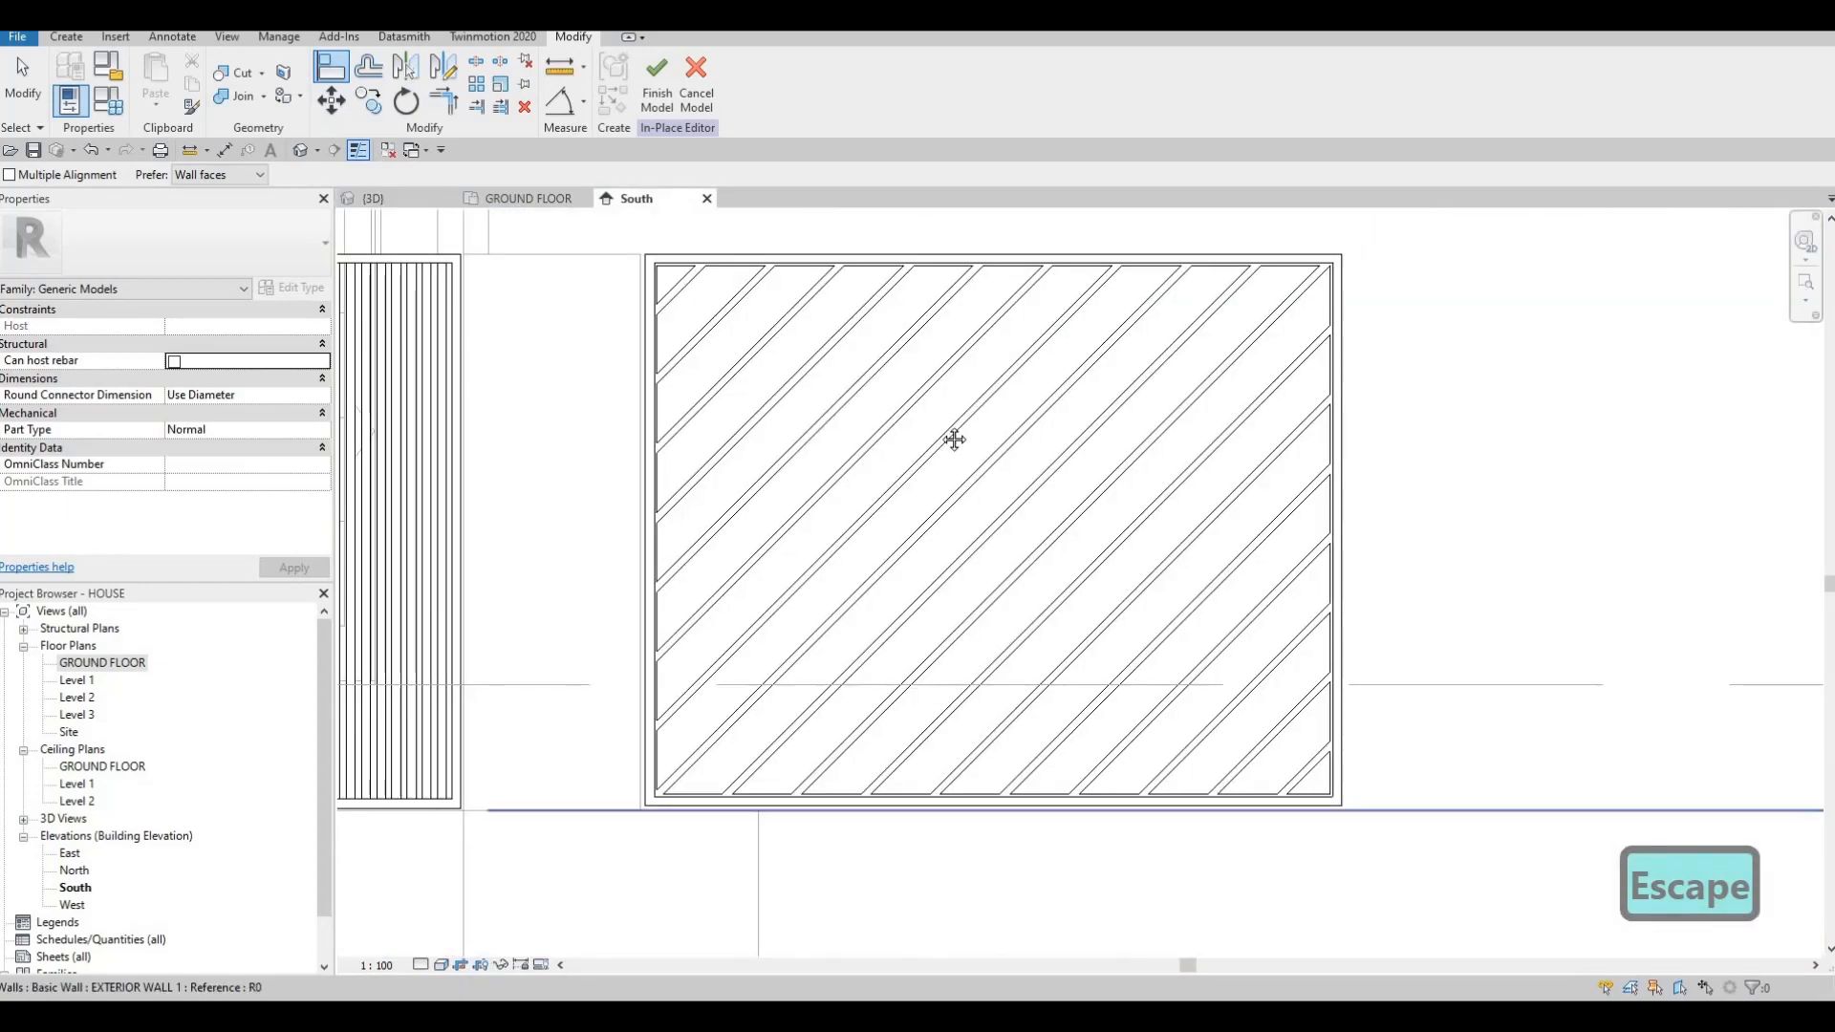
scroll(901, 442, "down", 2)
key("F1")
scroll(1051, 469, "down", 4)
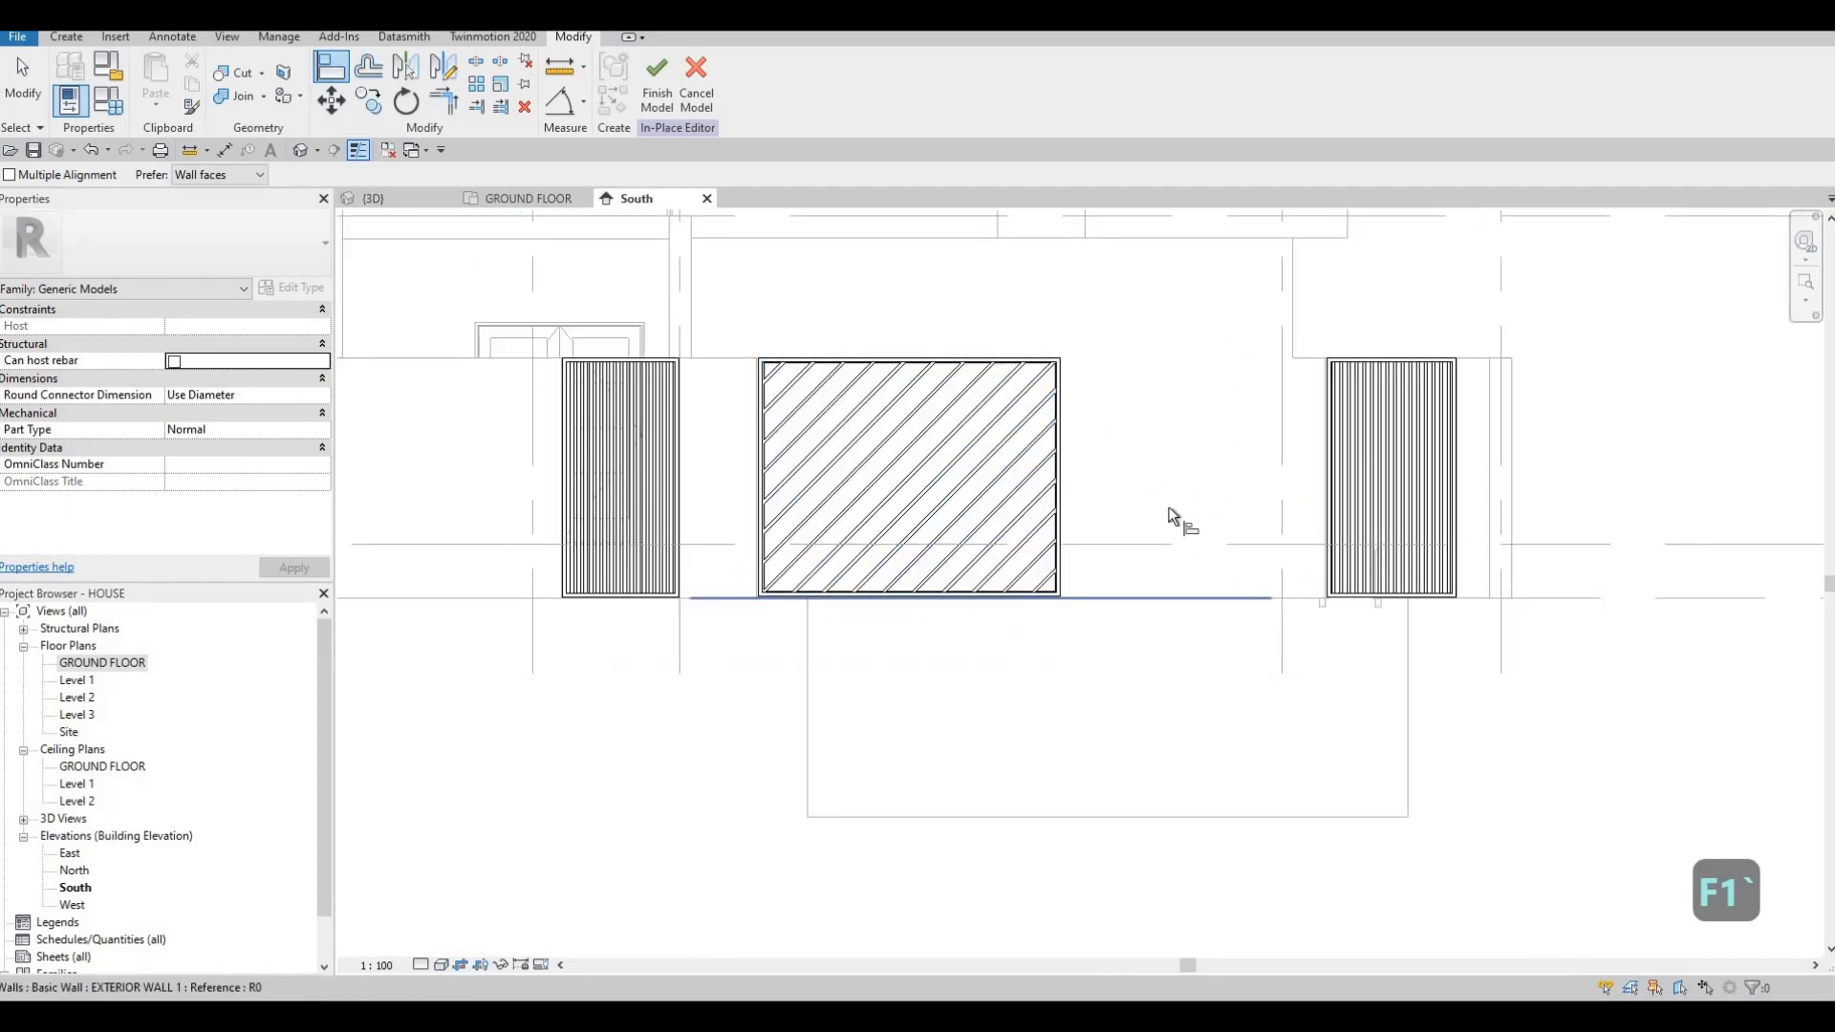
scroll(1160, 500, "down", 2)
key("Escape")
scroll(1129, 452, "up", 2)
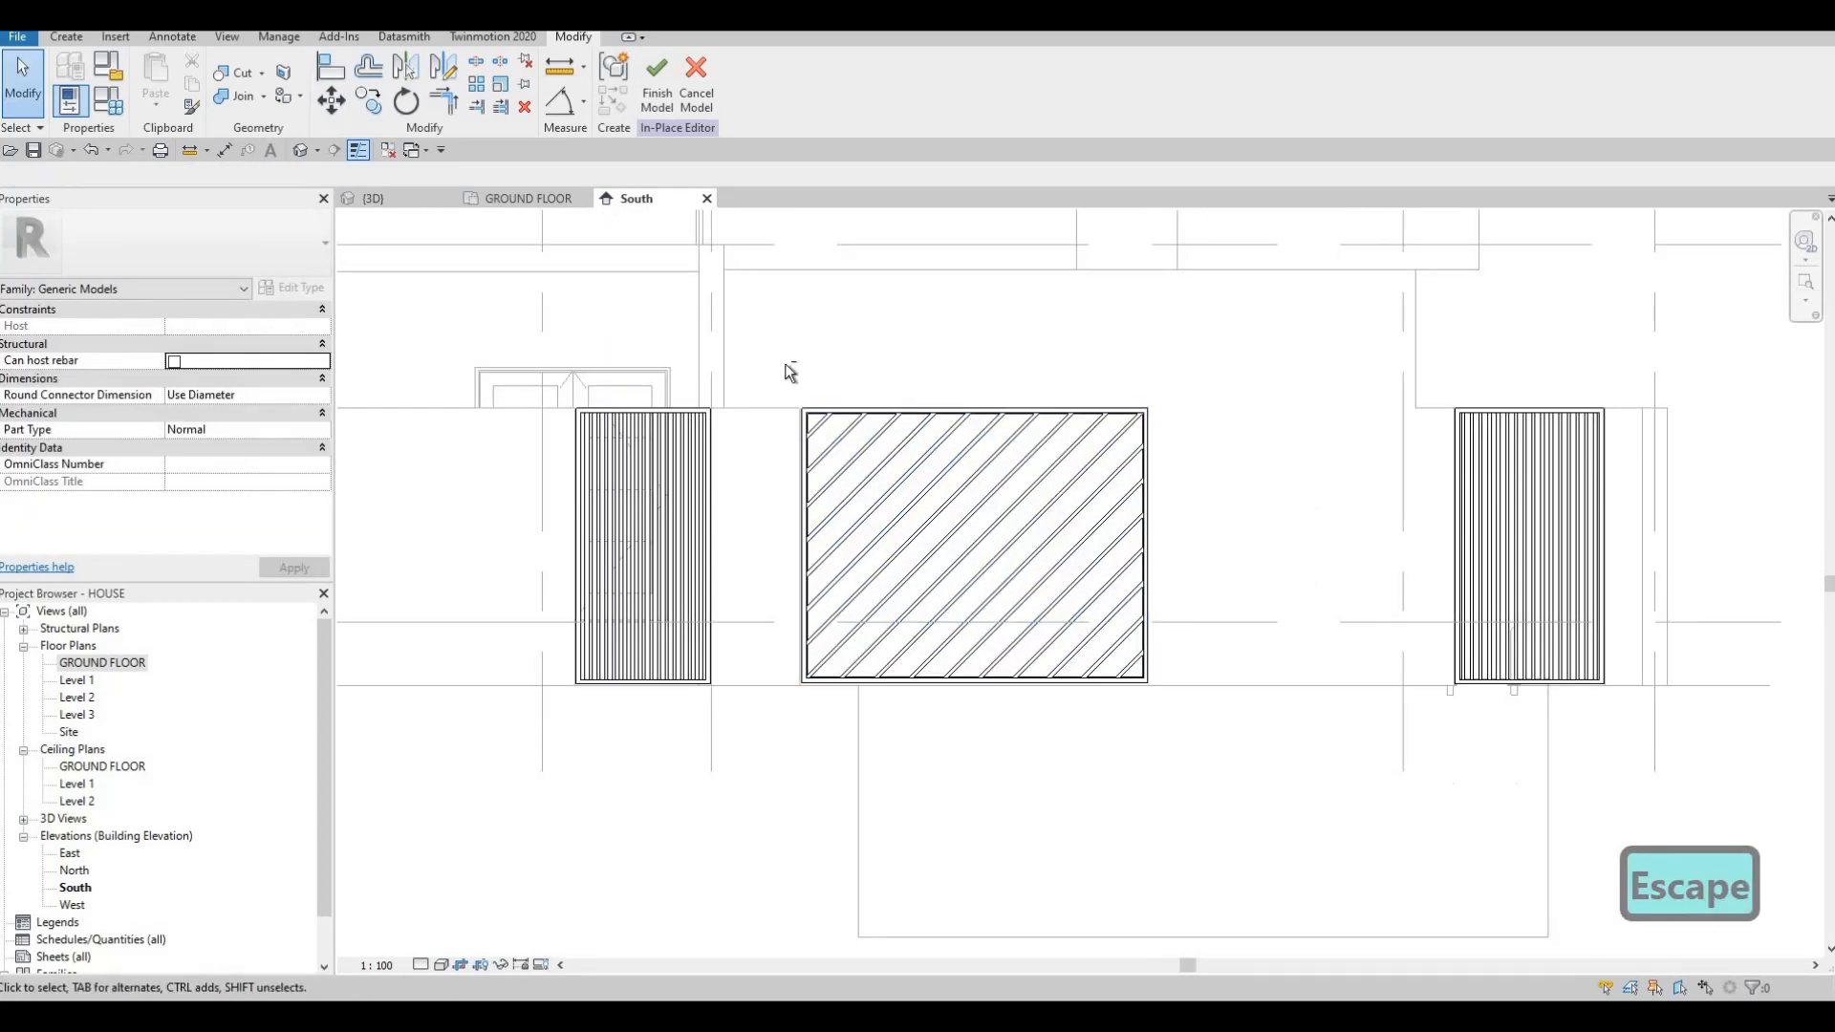
left_click(1148, 598)
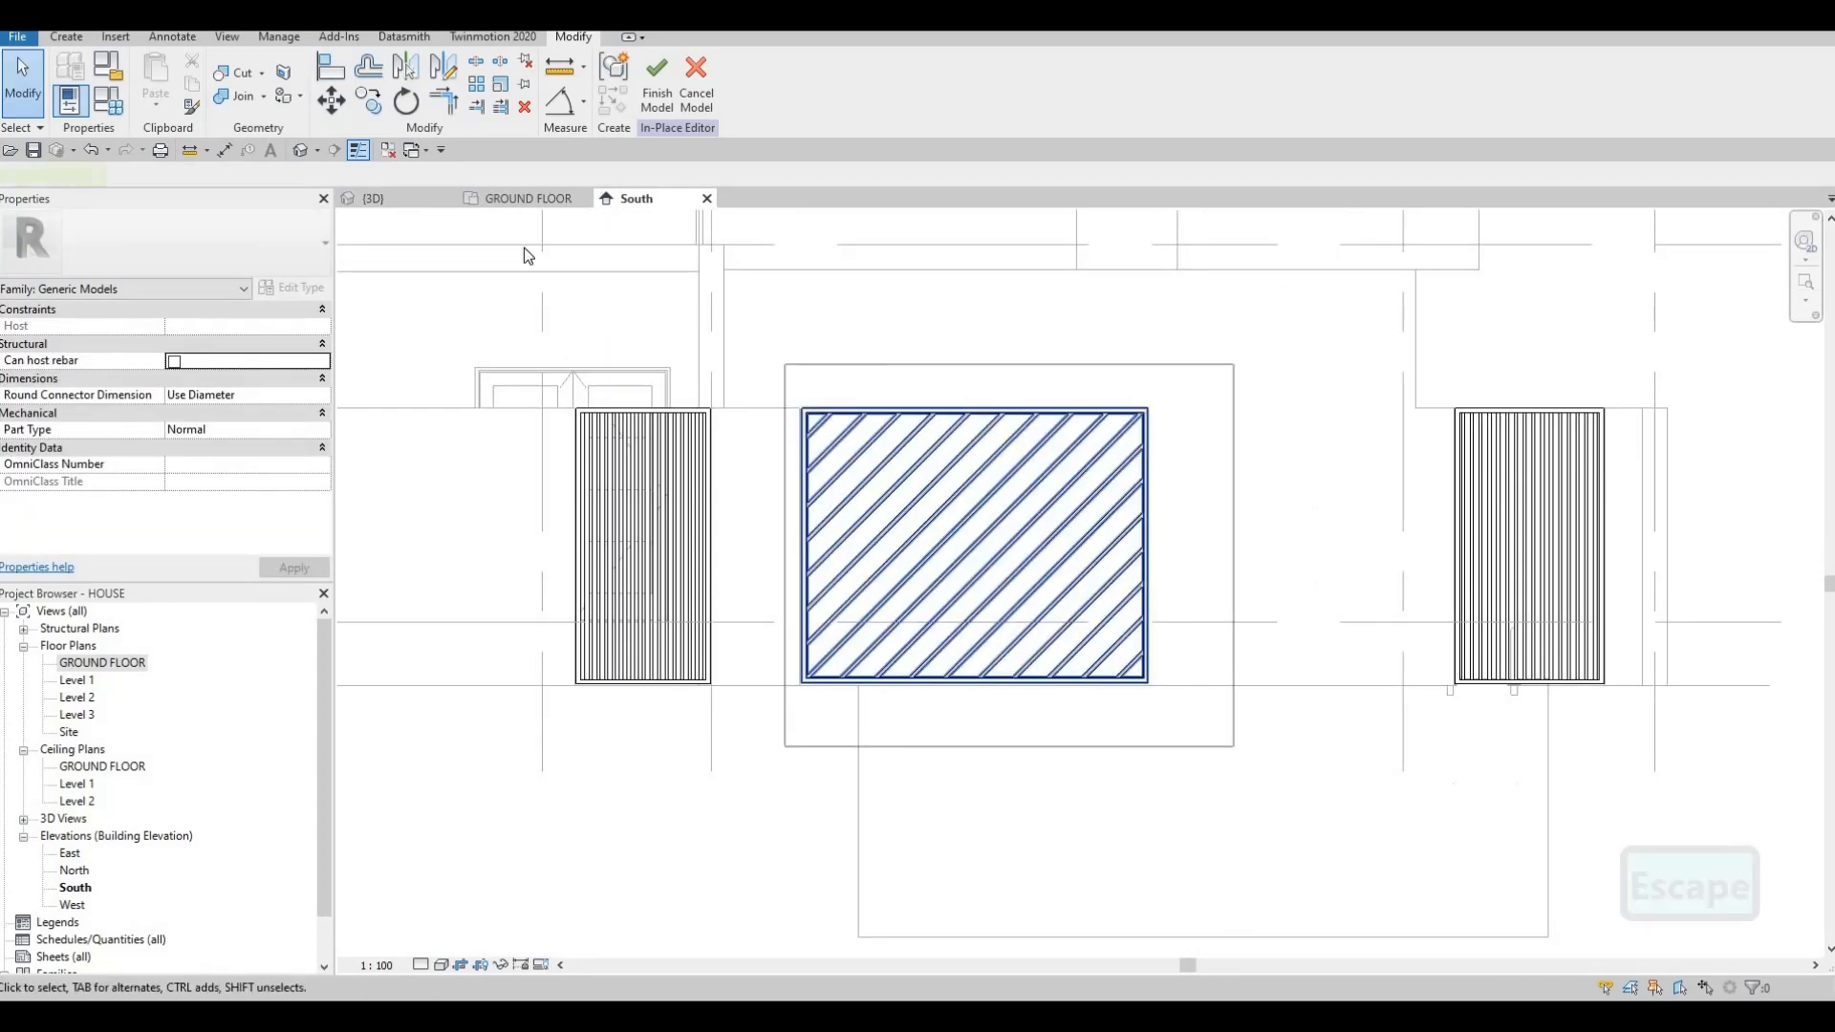
key("d")
key("m")
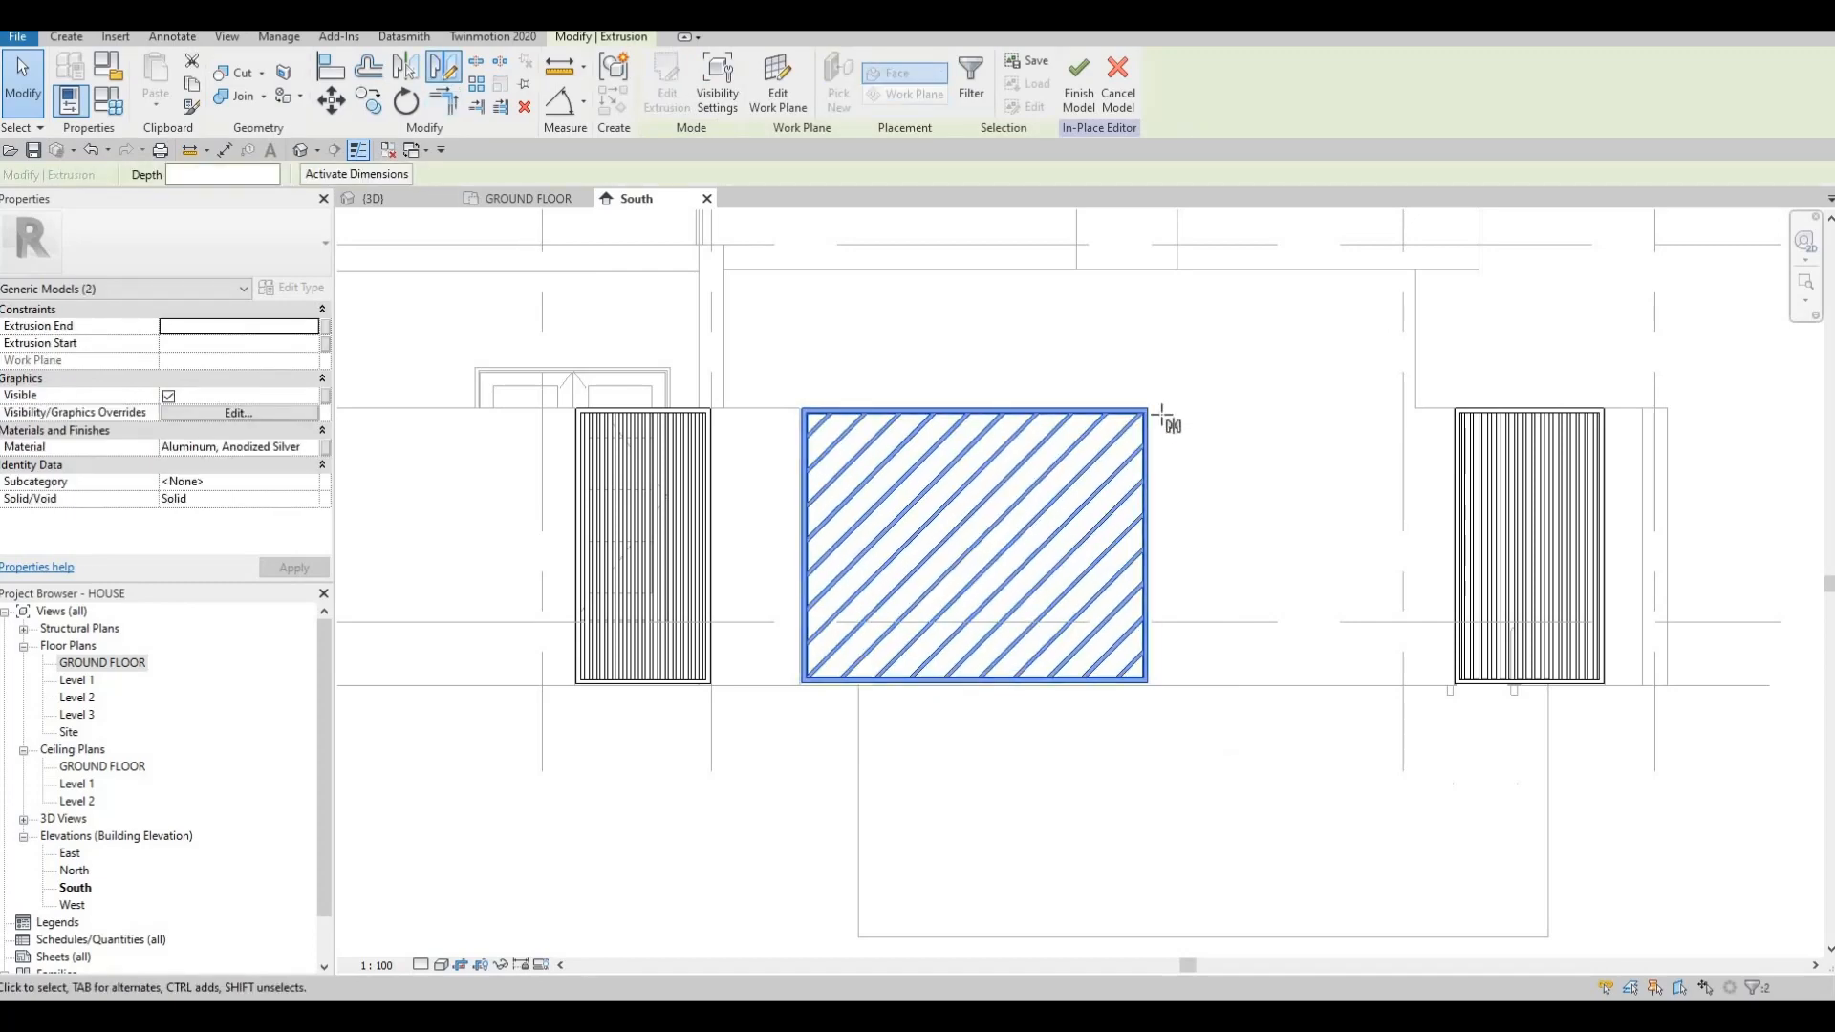
scroll(1128, 399, "up", 4)
scroll(1124, 394, "up", 3)
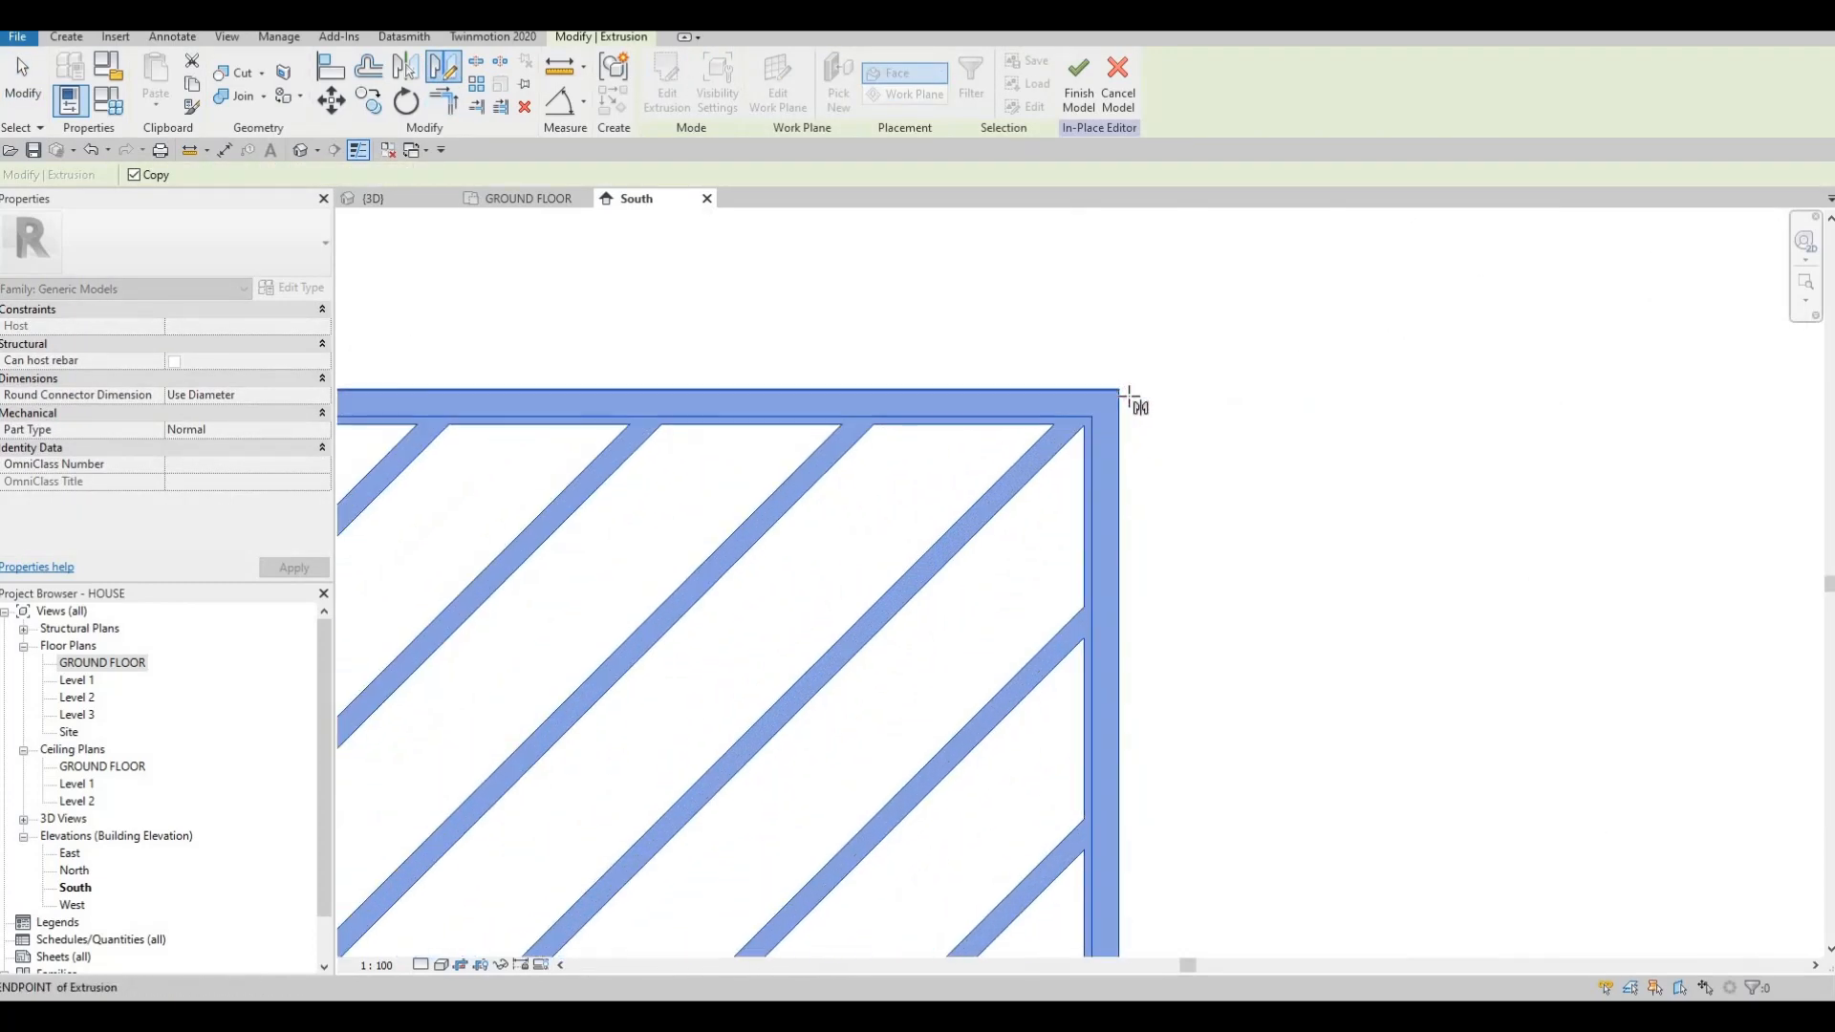
left_click(1127, 391)
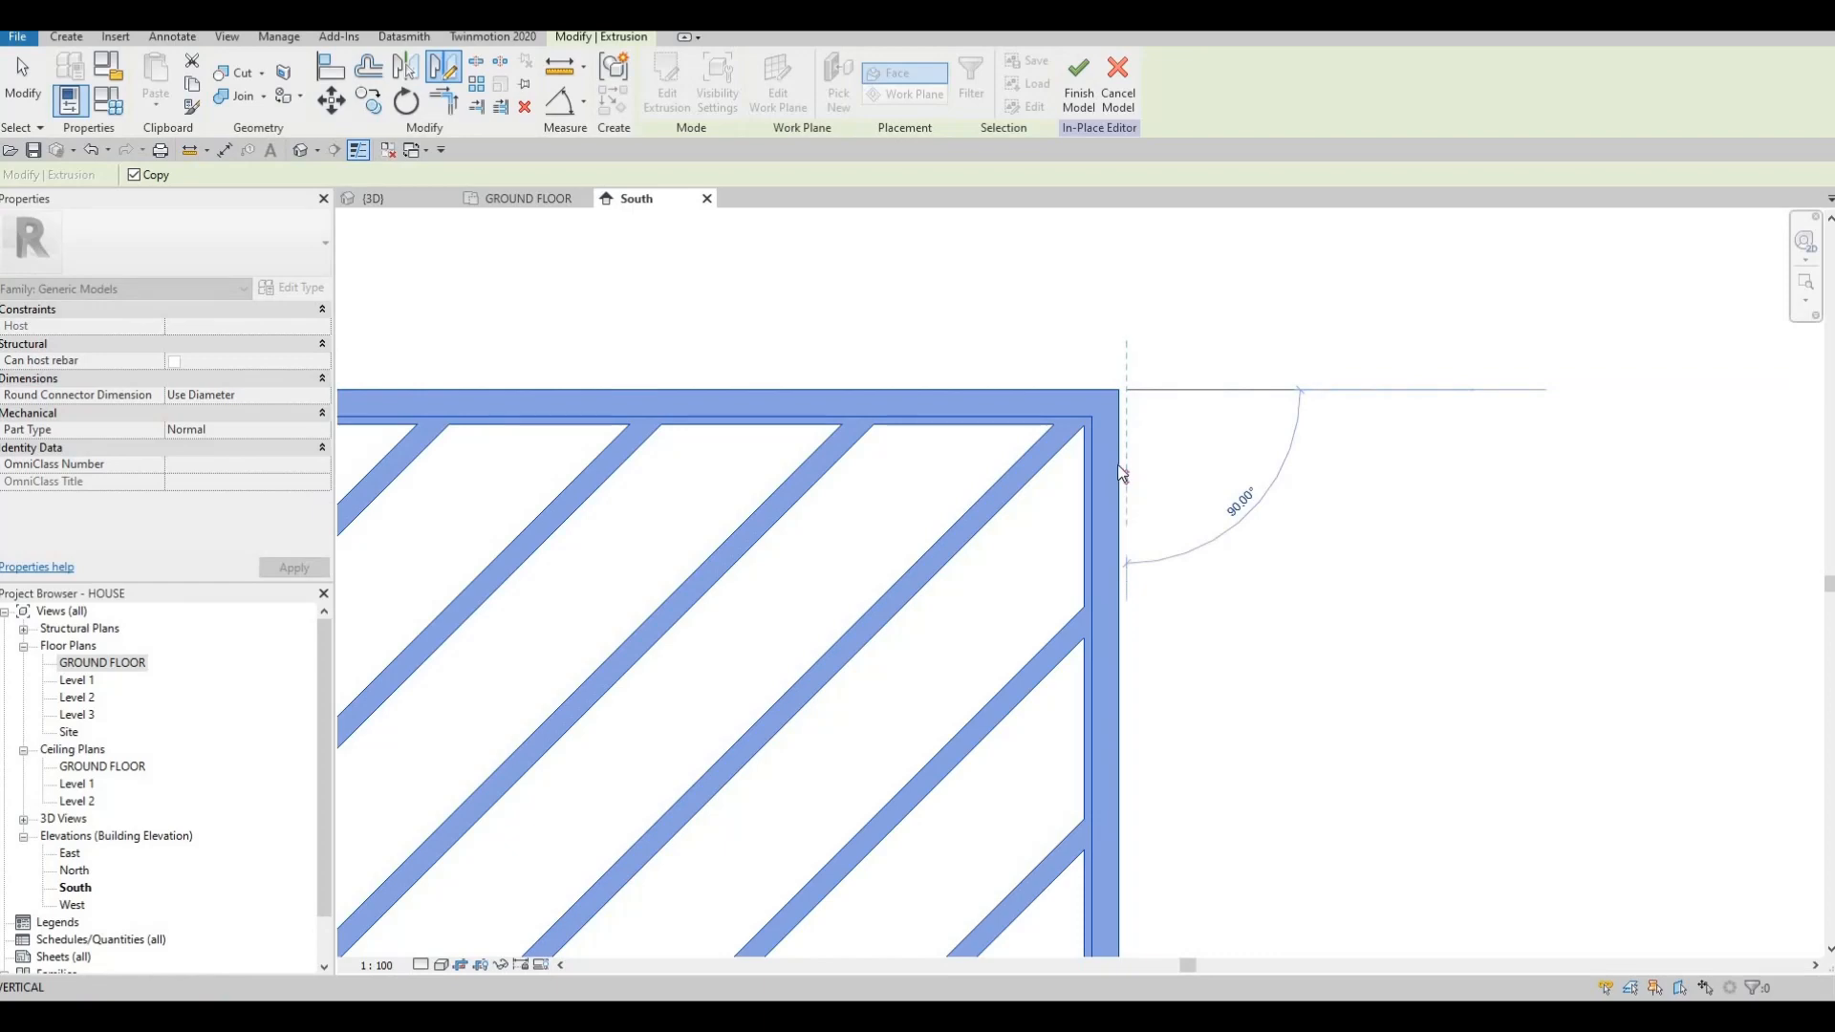
left_click(1126, 473)
scroll(1126, 473, "down", 6)
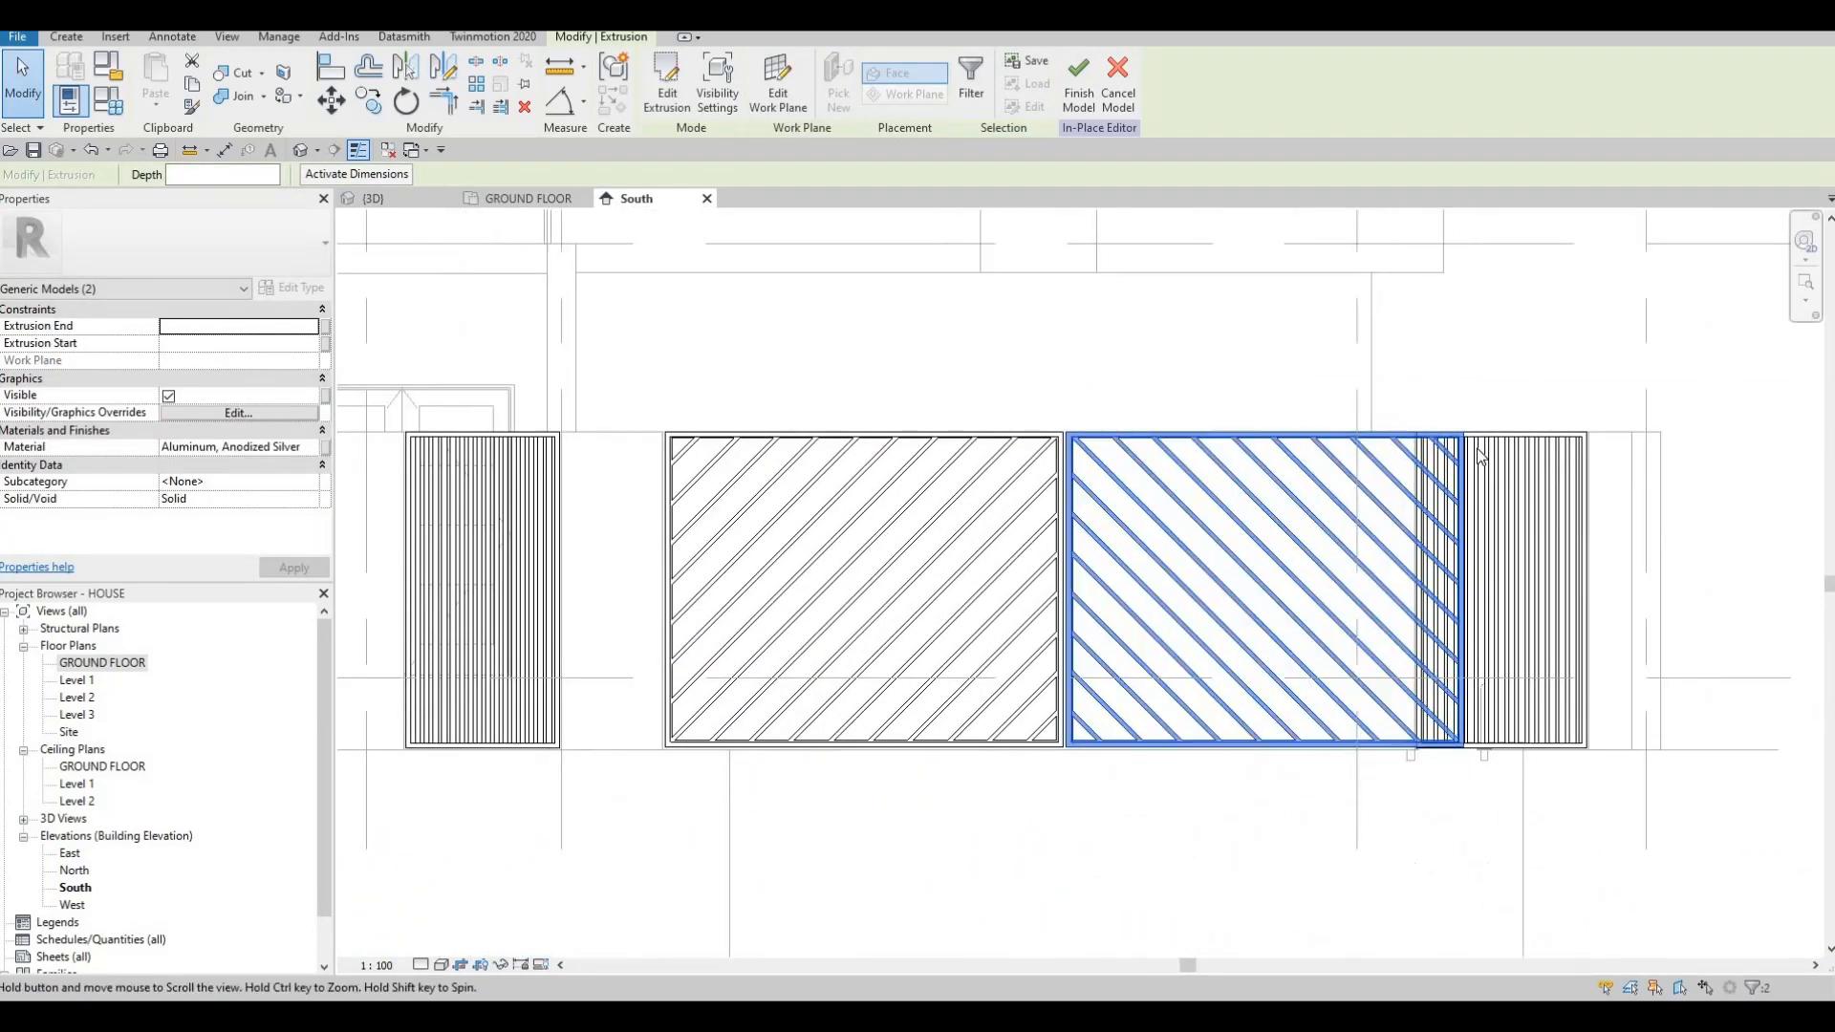
middle_click_drag(1481, 457, 1418, 453)
key("Escape")
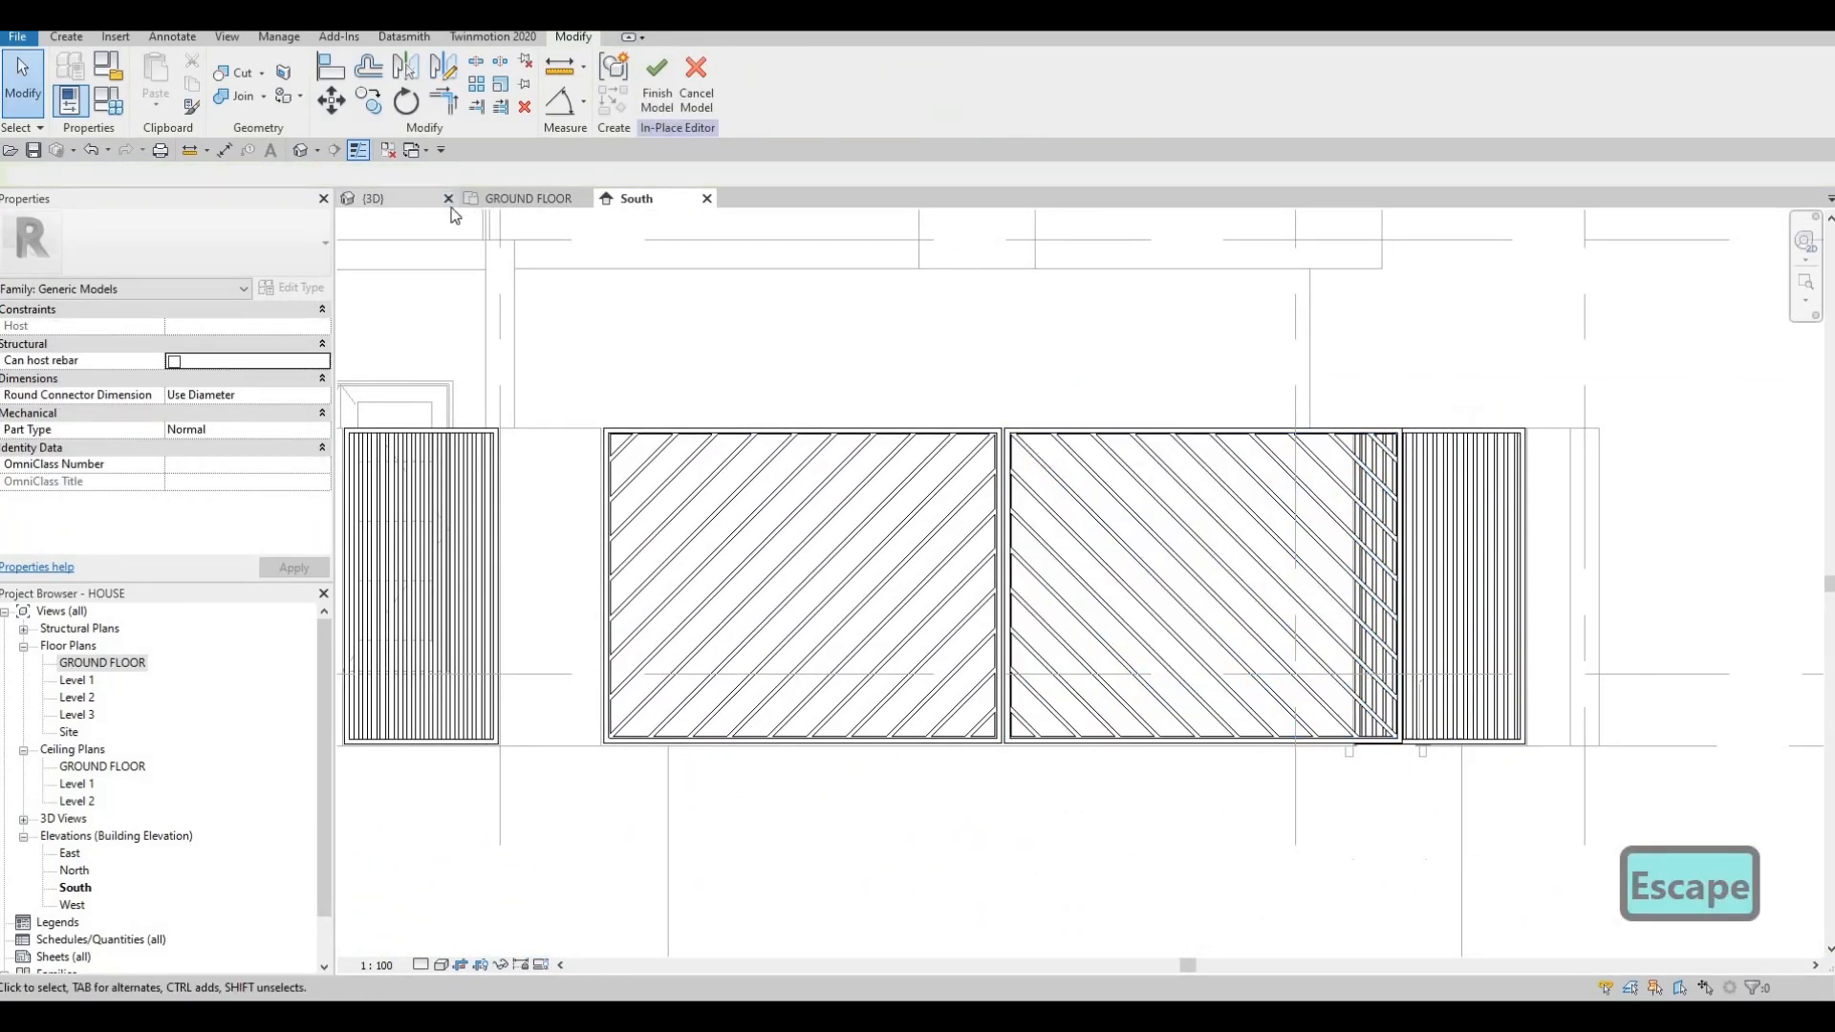
Select the mirrored gate leaf's frame and infill and nudge them two increments to the right in the GROUND FLOOR plan.
left_click(454, 207)
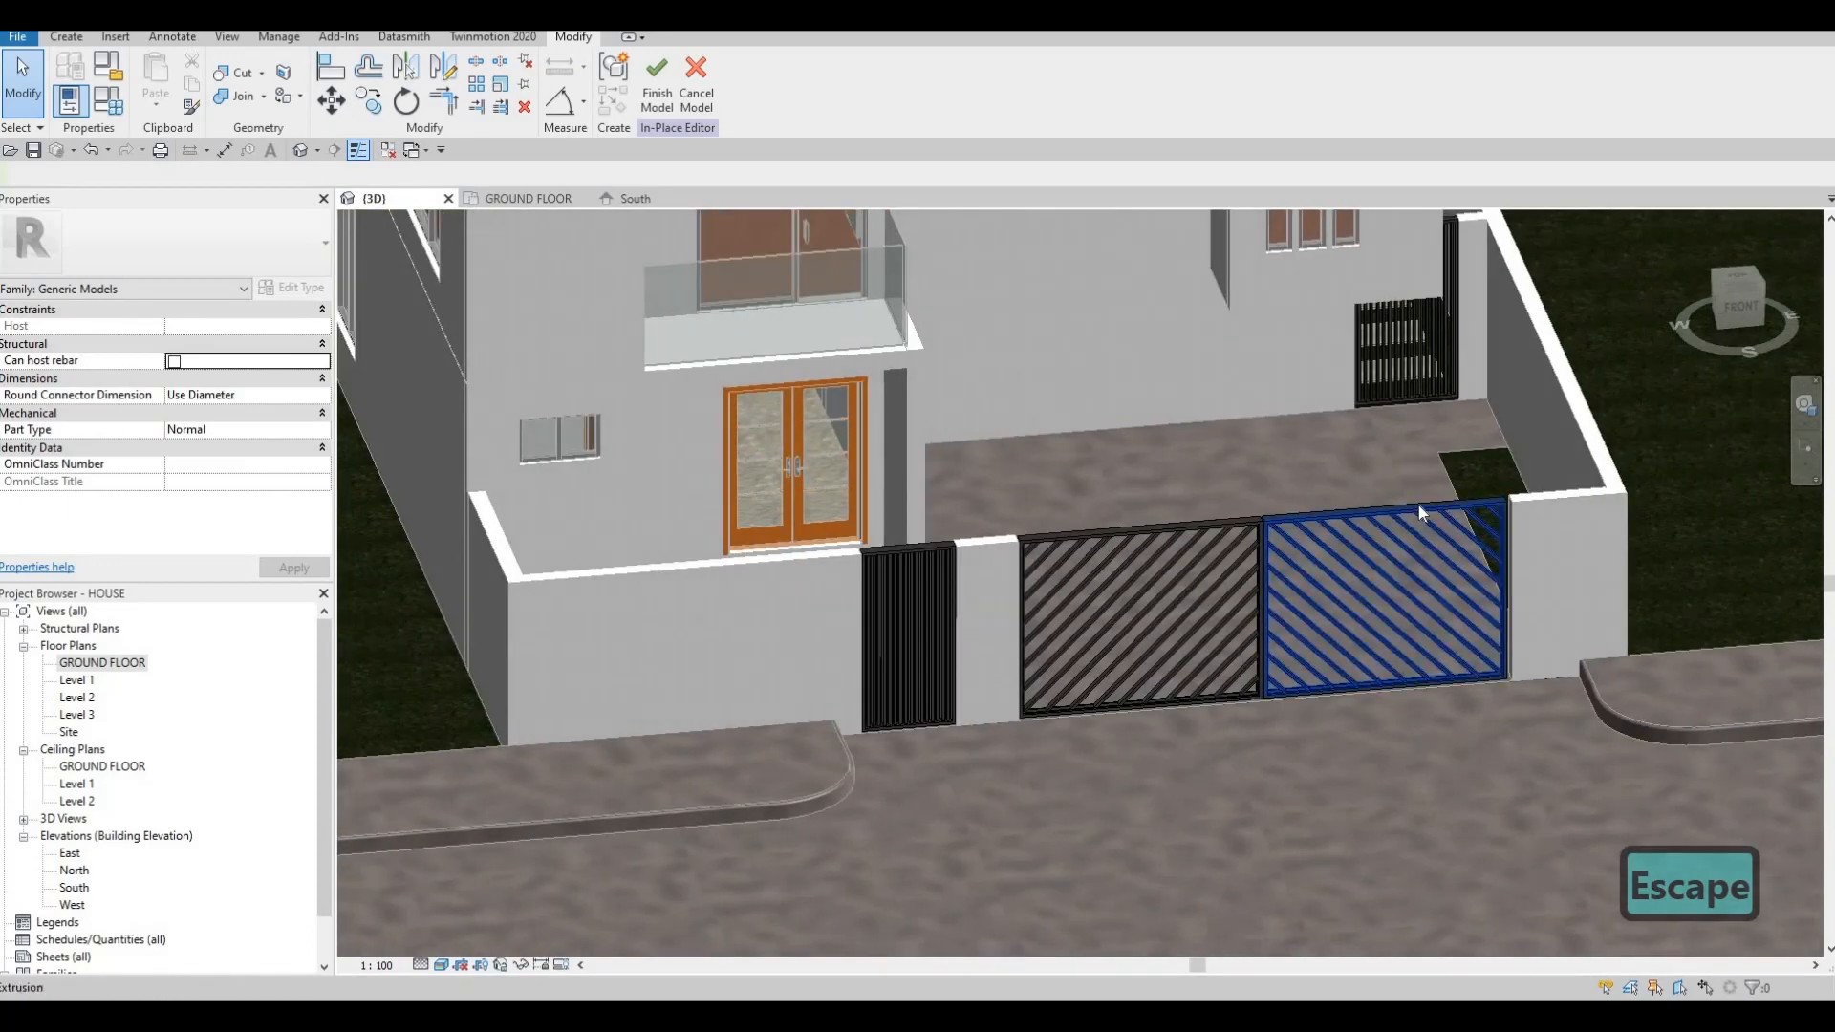
scroll(1422, 513, "up", 2)
scroll(1004, 449, "down", 4)
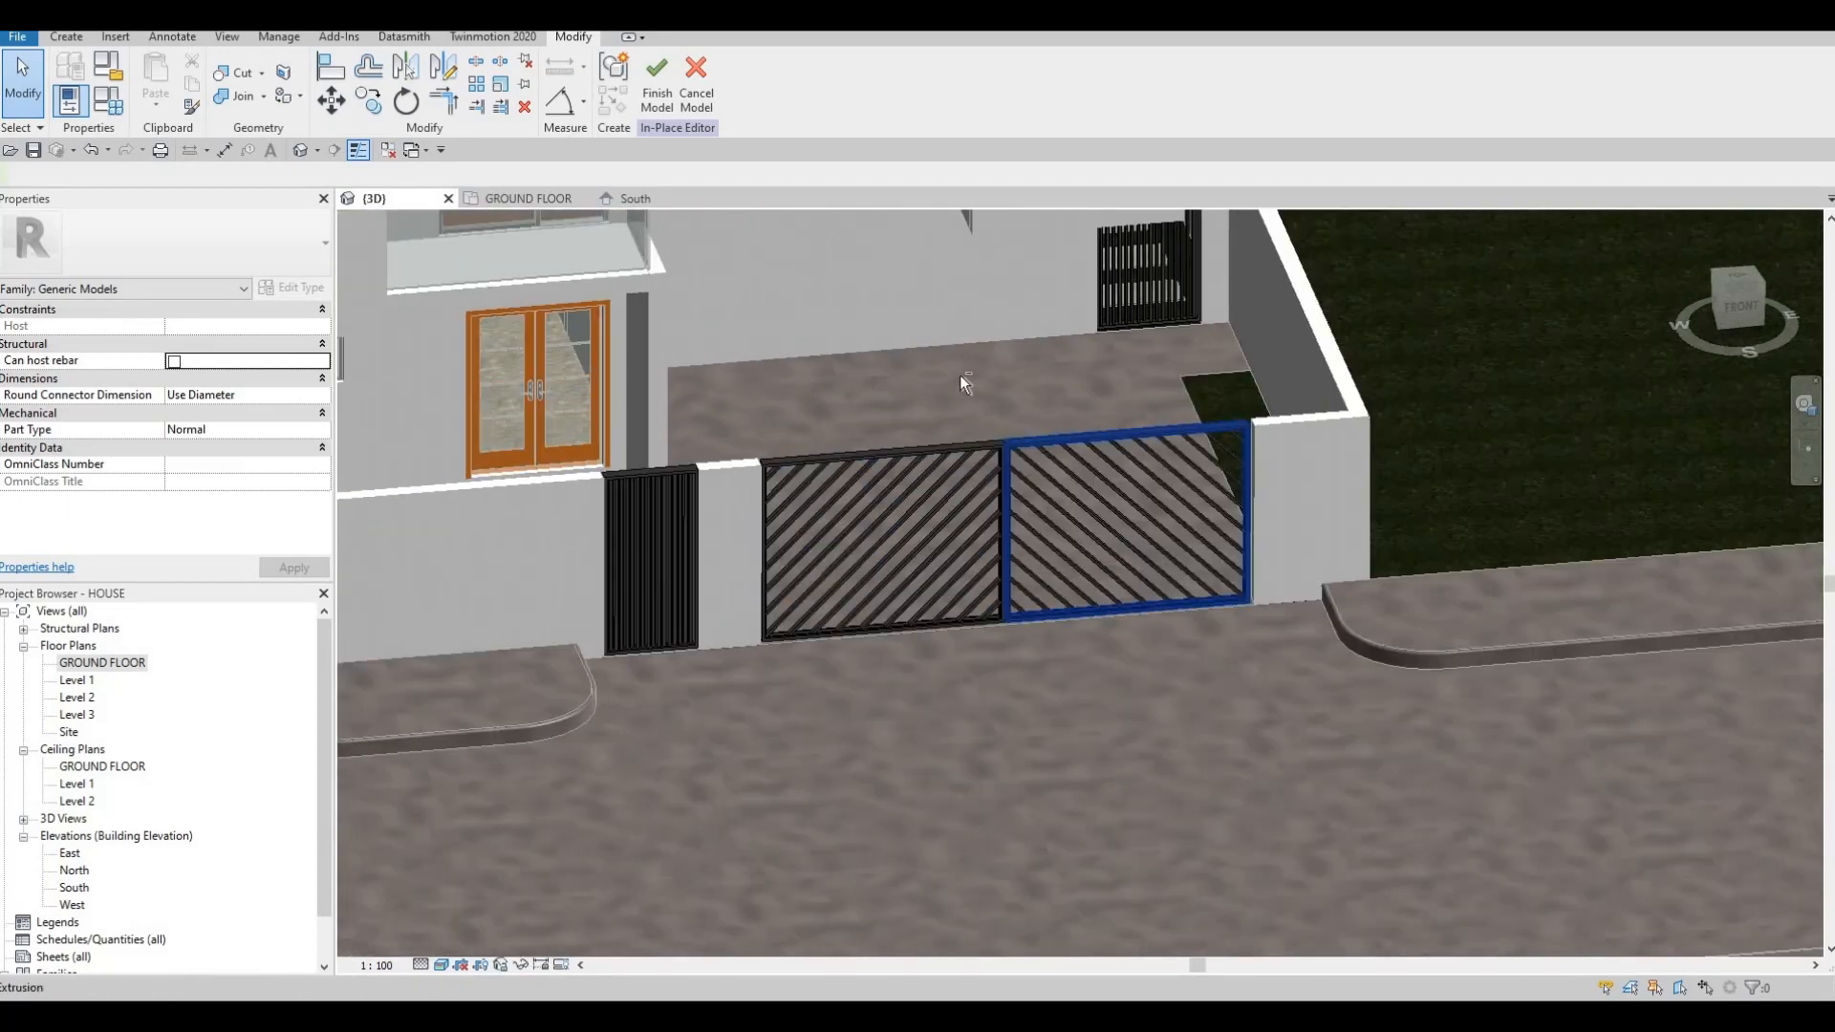
scroll(1308, 673, "up", 5)
left_click_drag(1390, 751, 1401, 748)
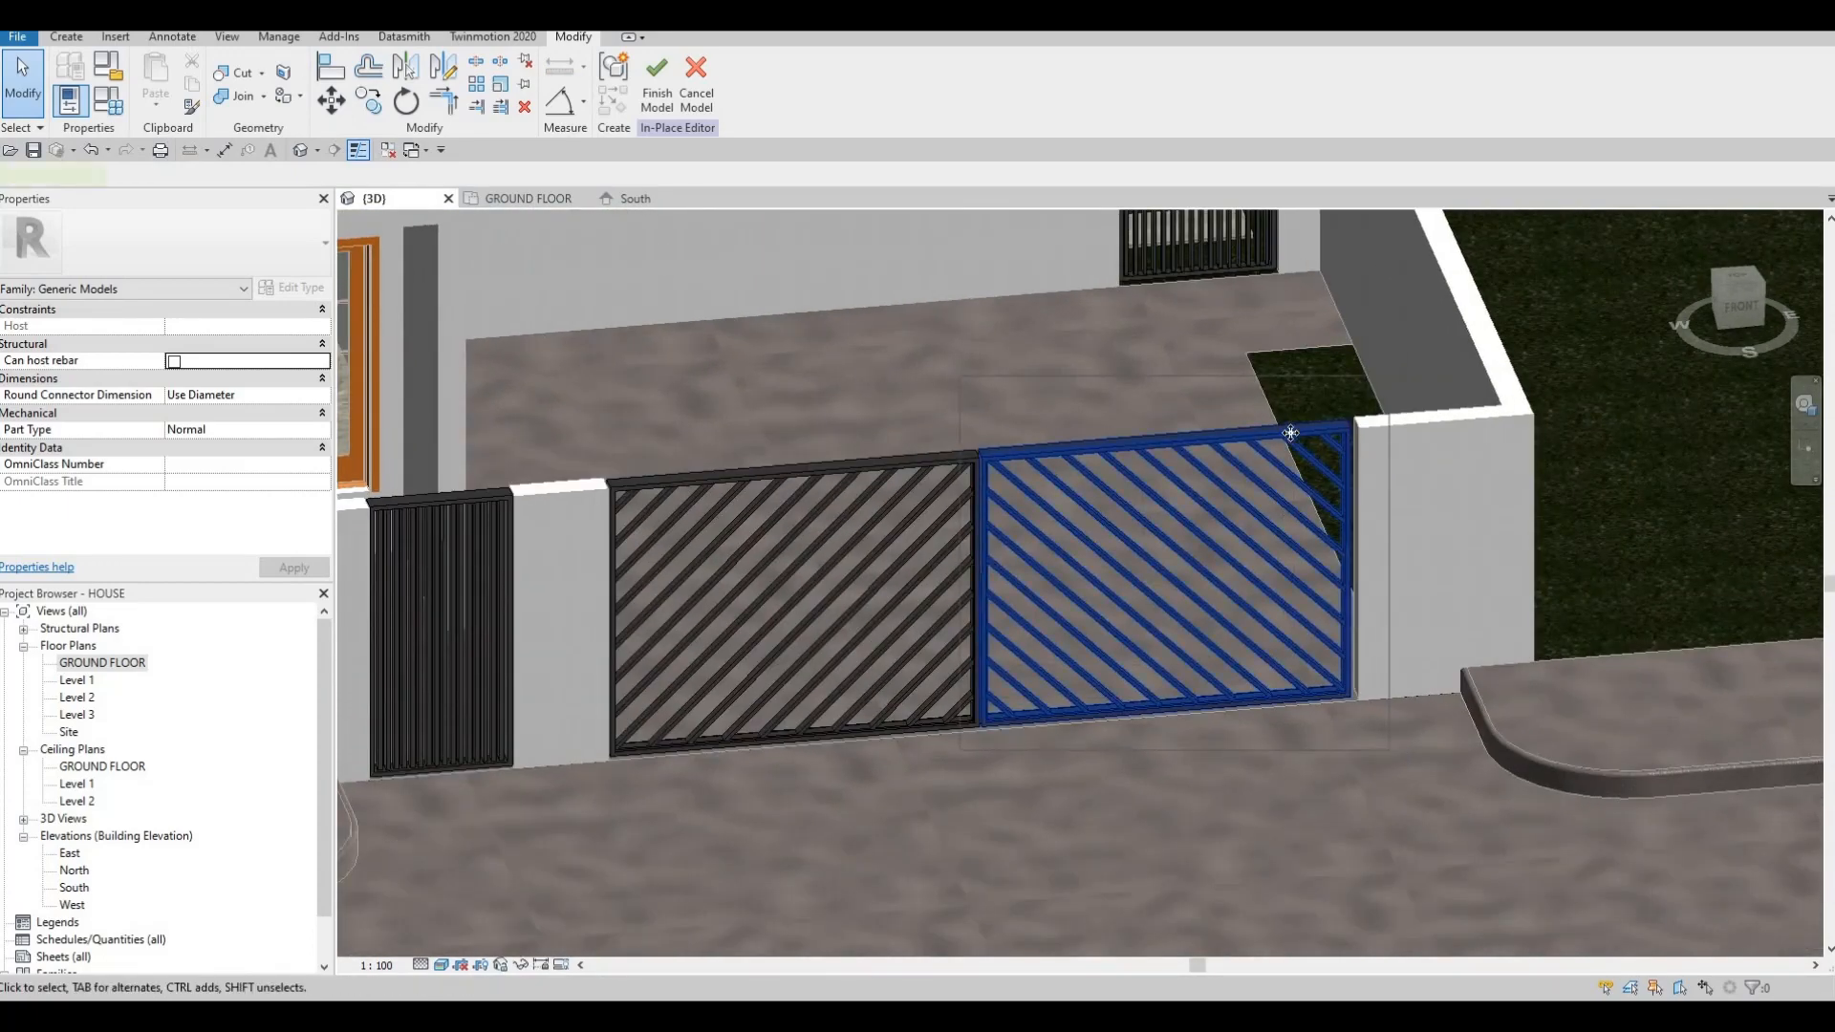
scroll(800, 305, "up", 1)
middle_click_drag(801, 305, 638, 256)
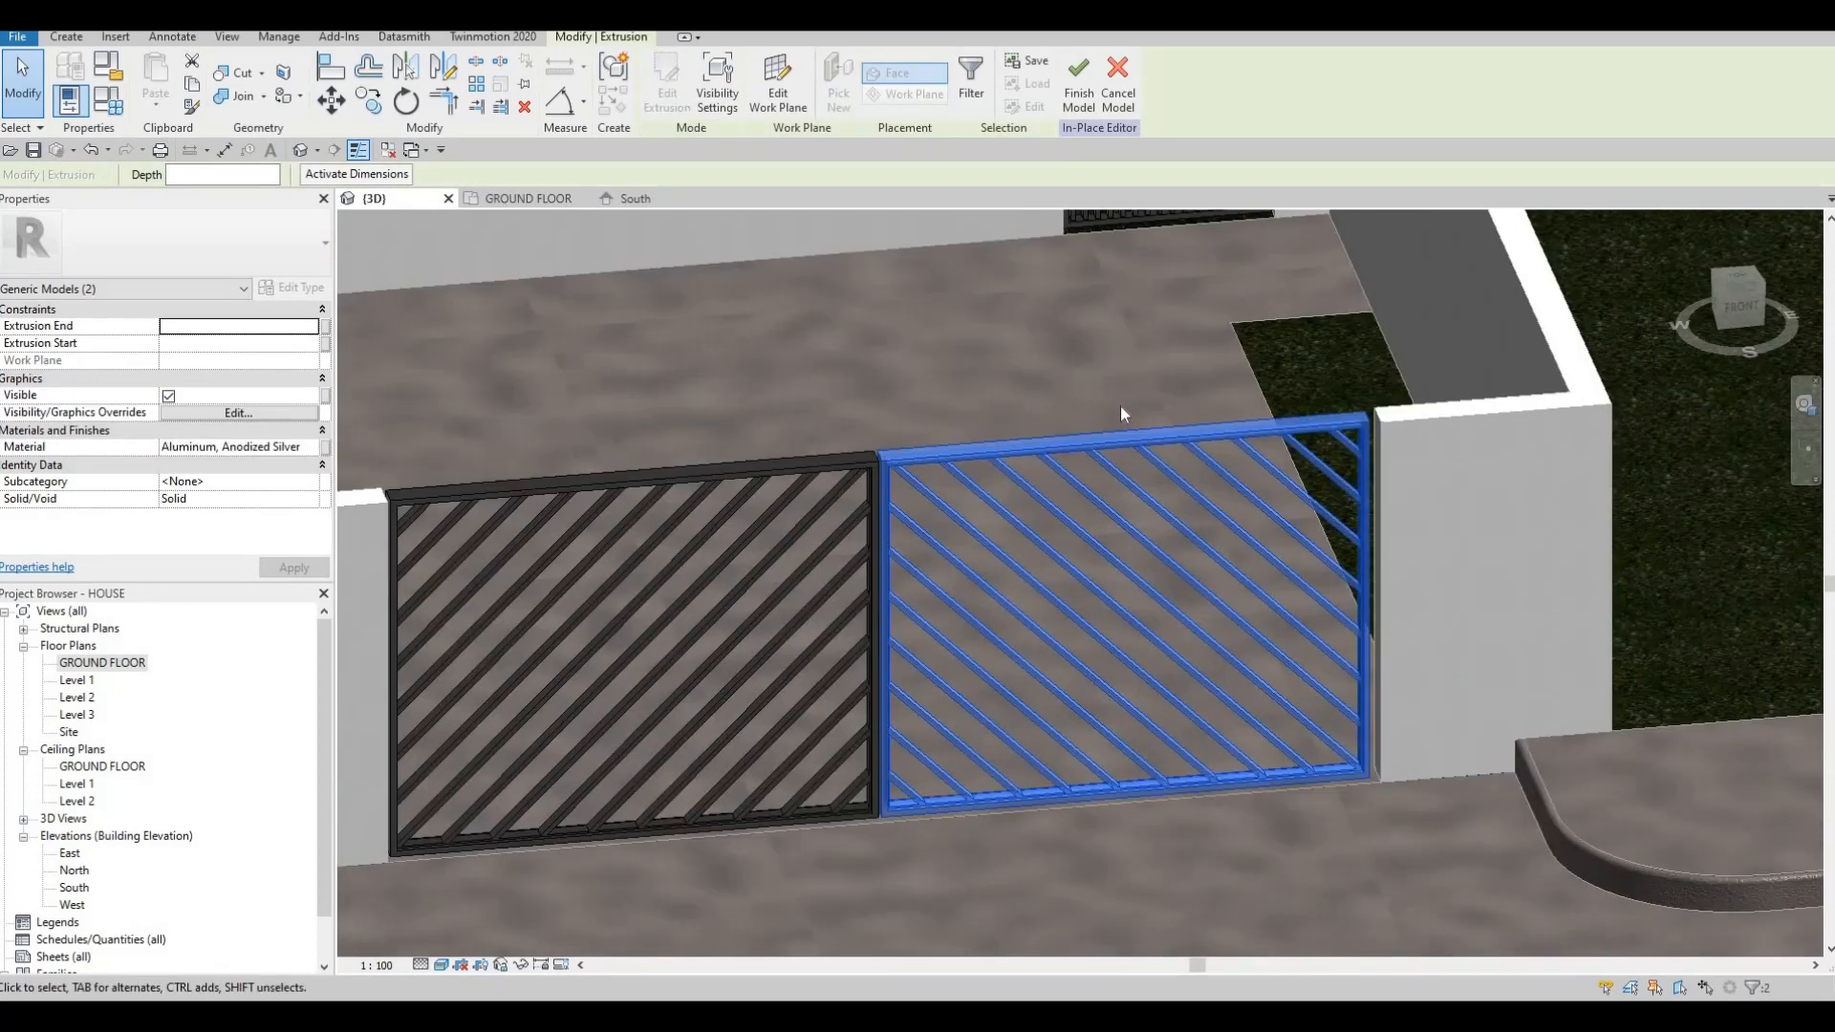
left_click(506, 198)
scroll(1310, 532, "down", 5)
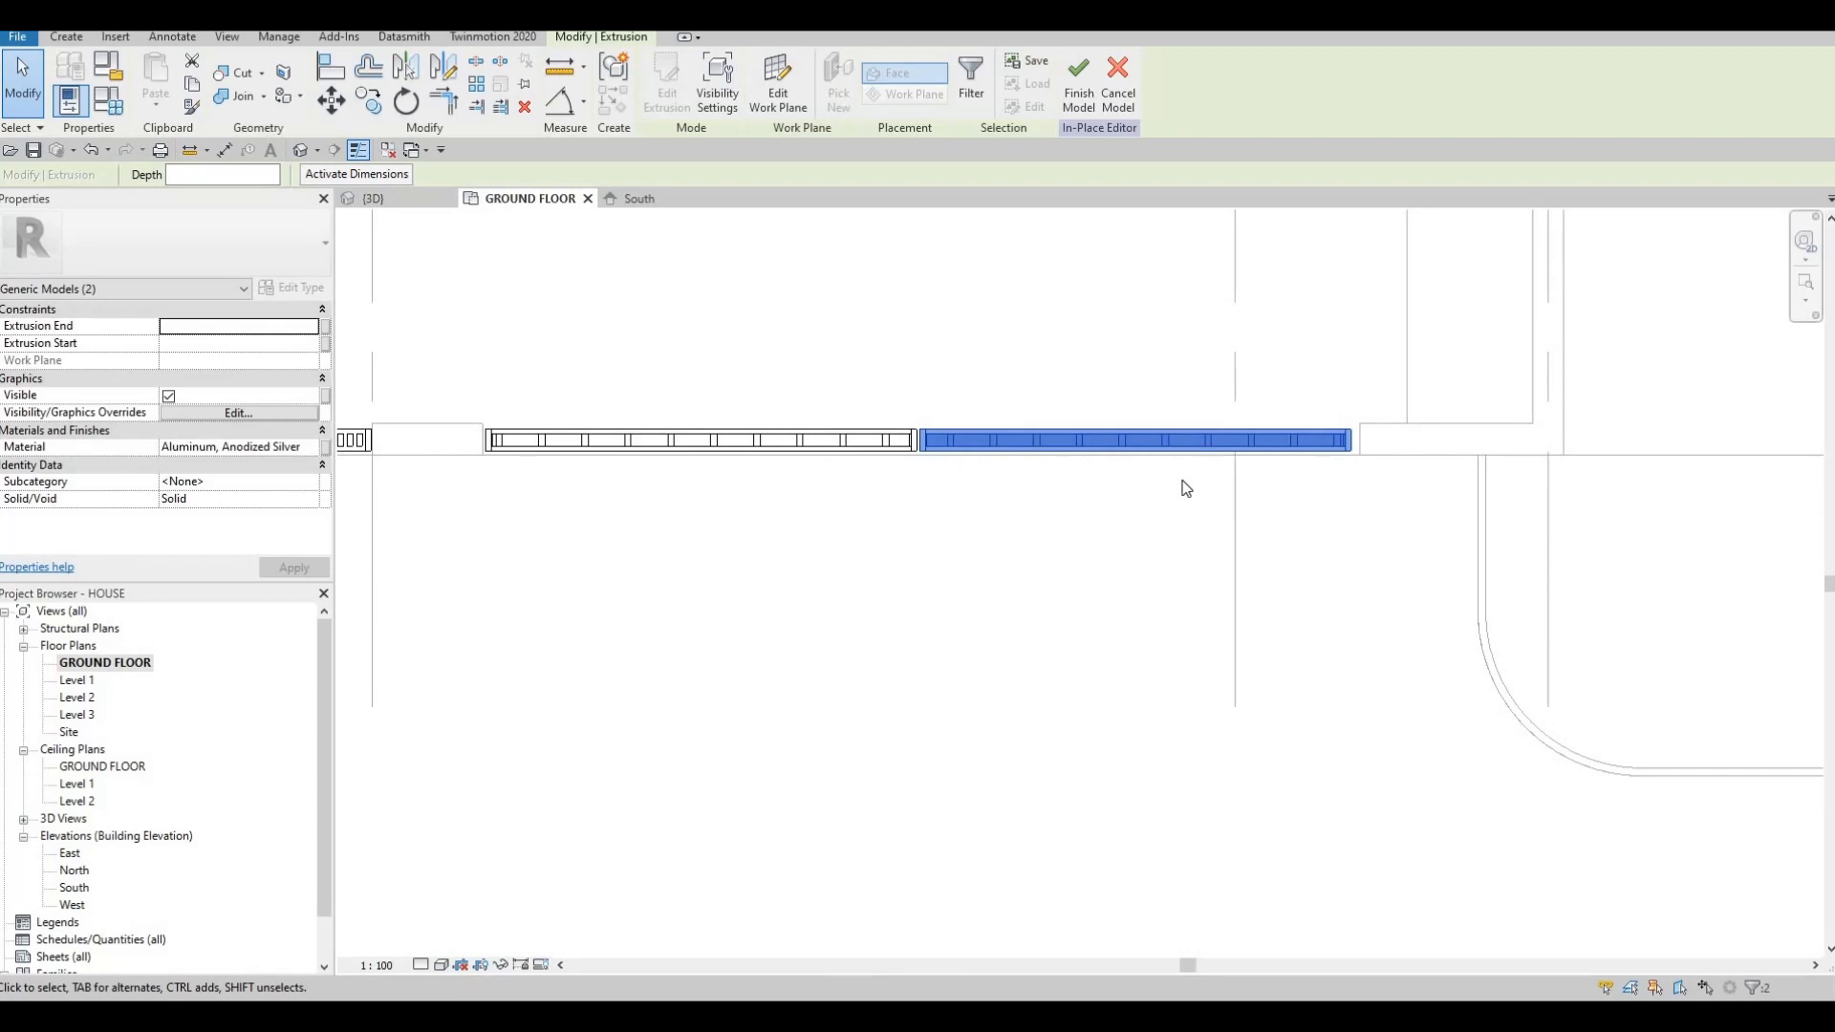
key("Right")
key("Right")
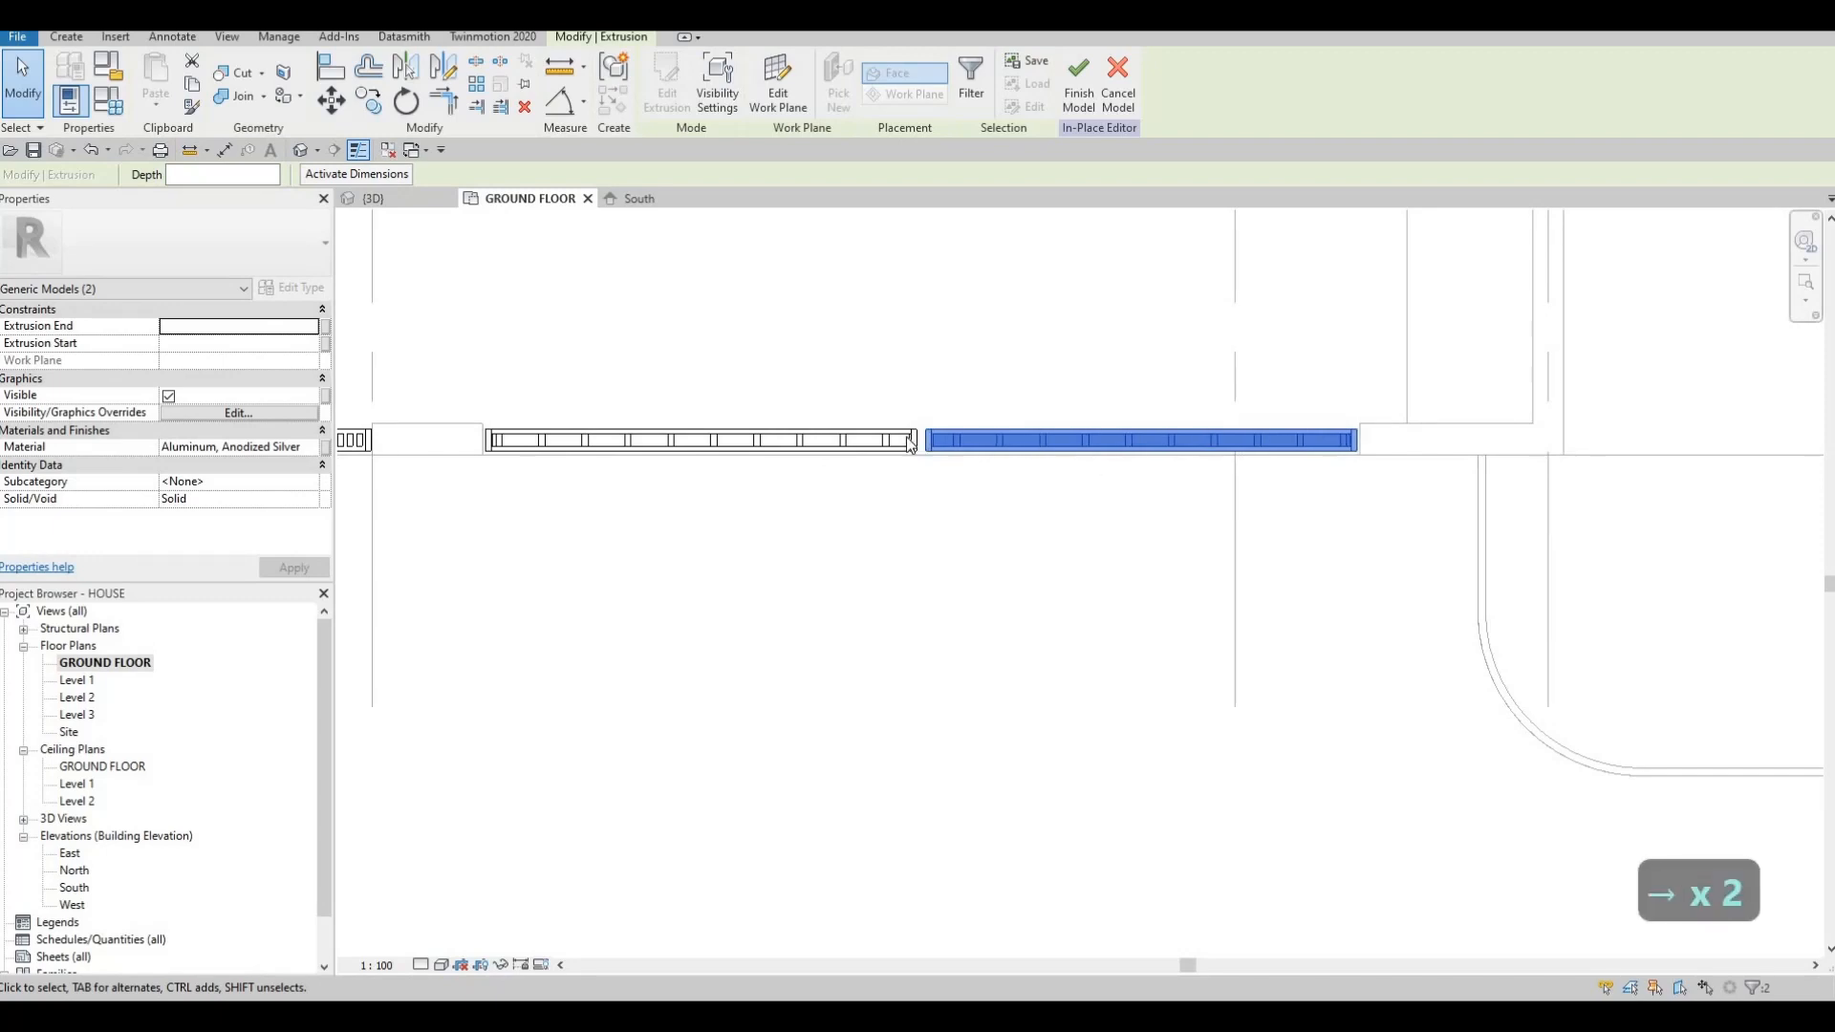
key("Escape")
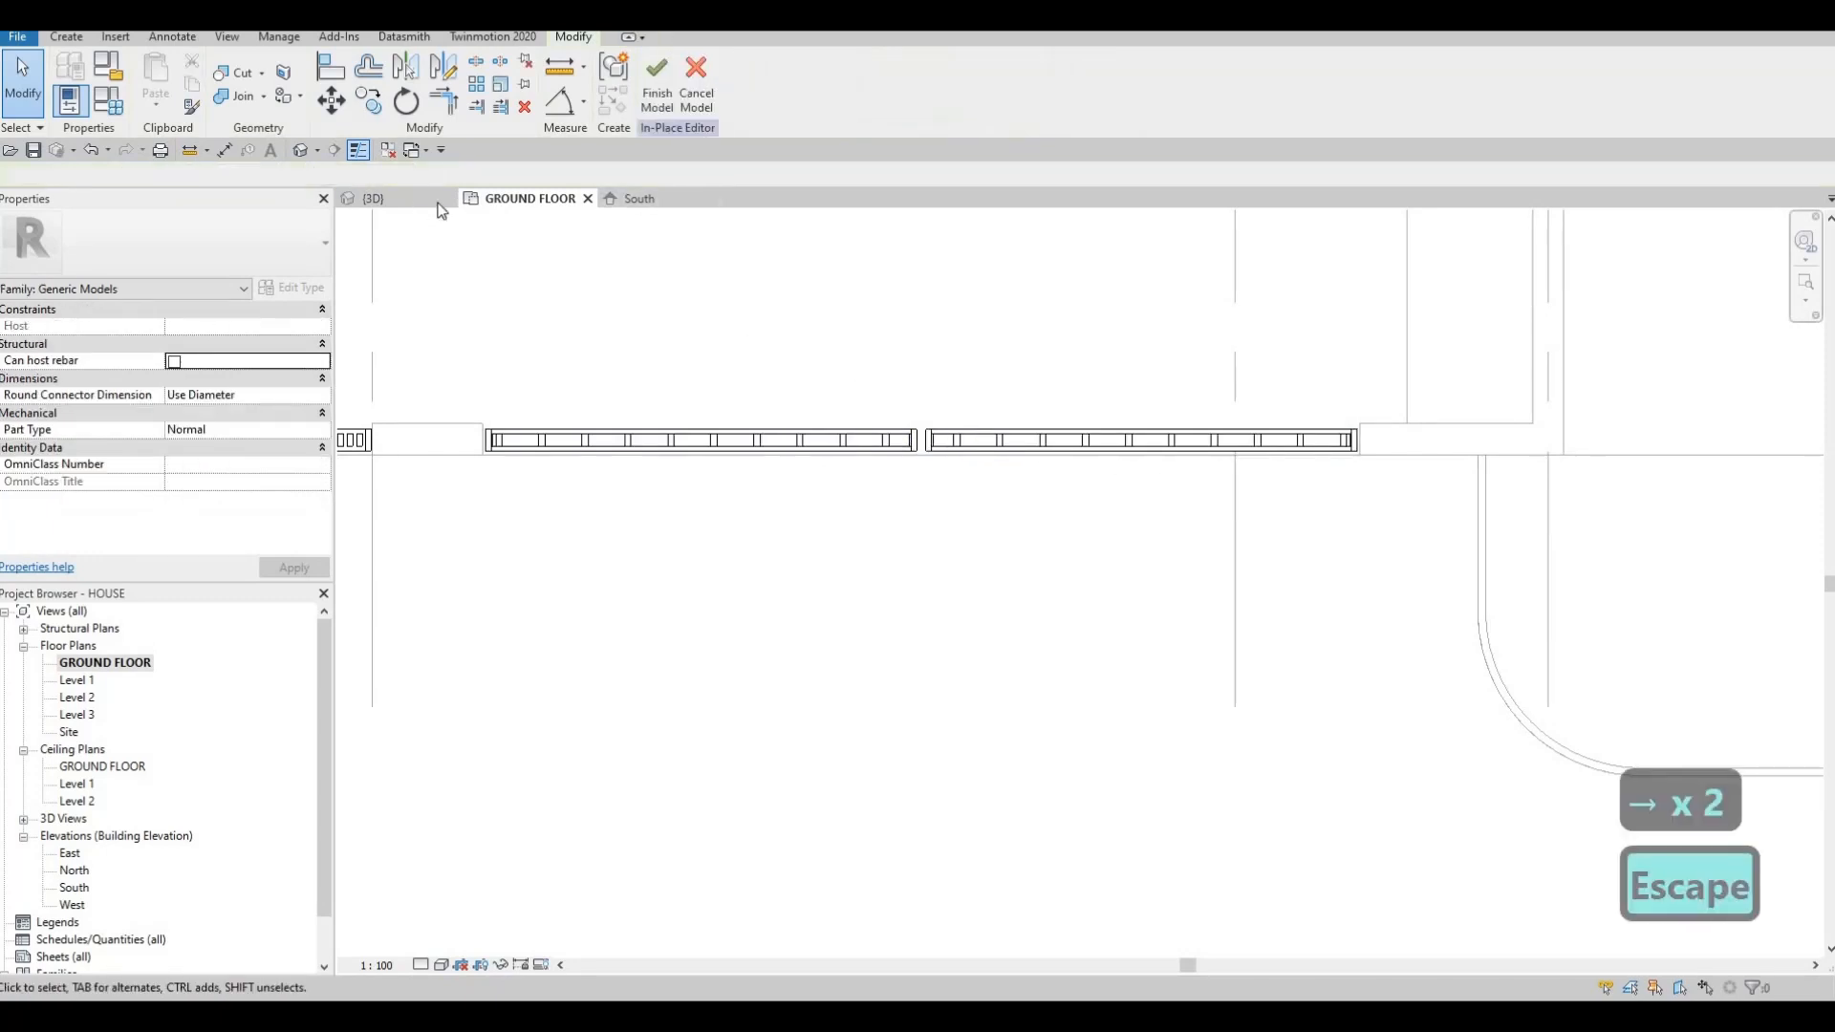
Nudge the original left gate leaf's frame and infill one increment to the right in the GROUND FLOOR plan.
left_click(420, 199)
middle_click_drag(860, 401, 927, 562, "shift")
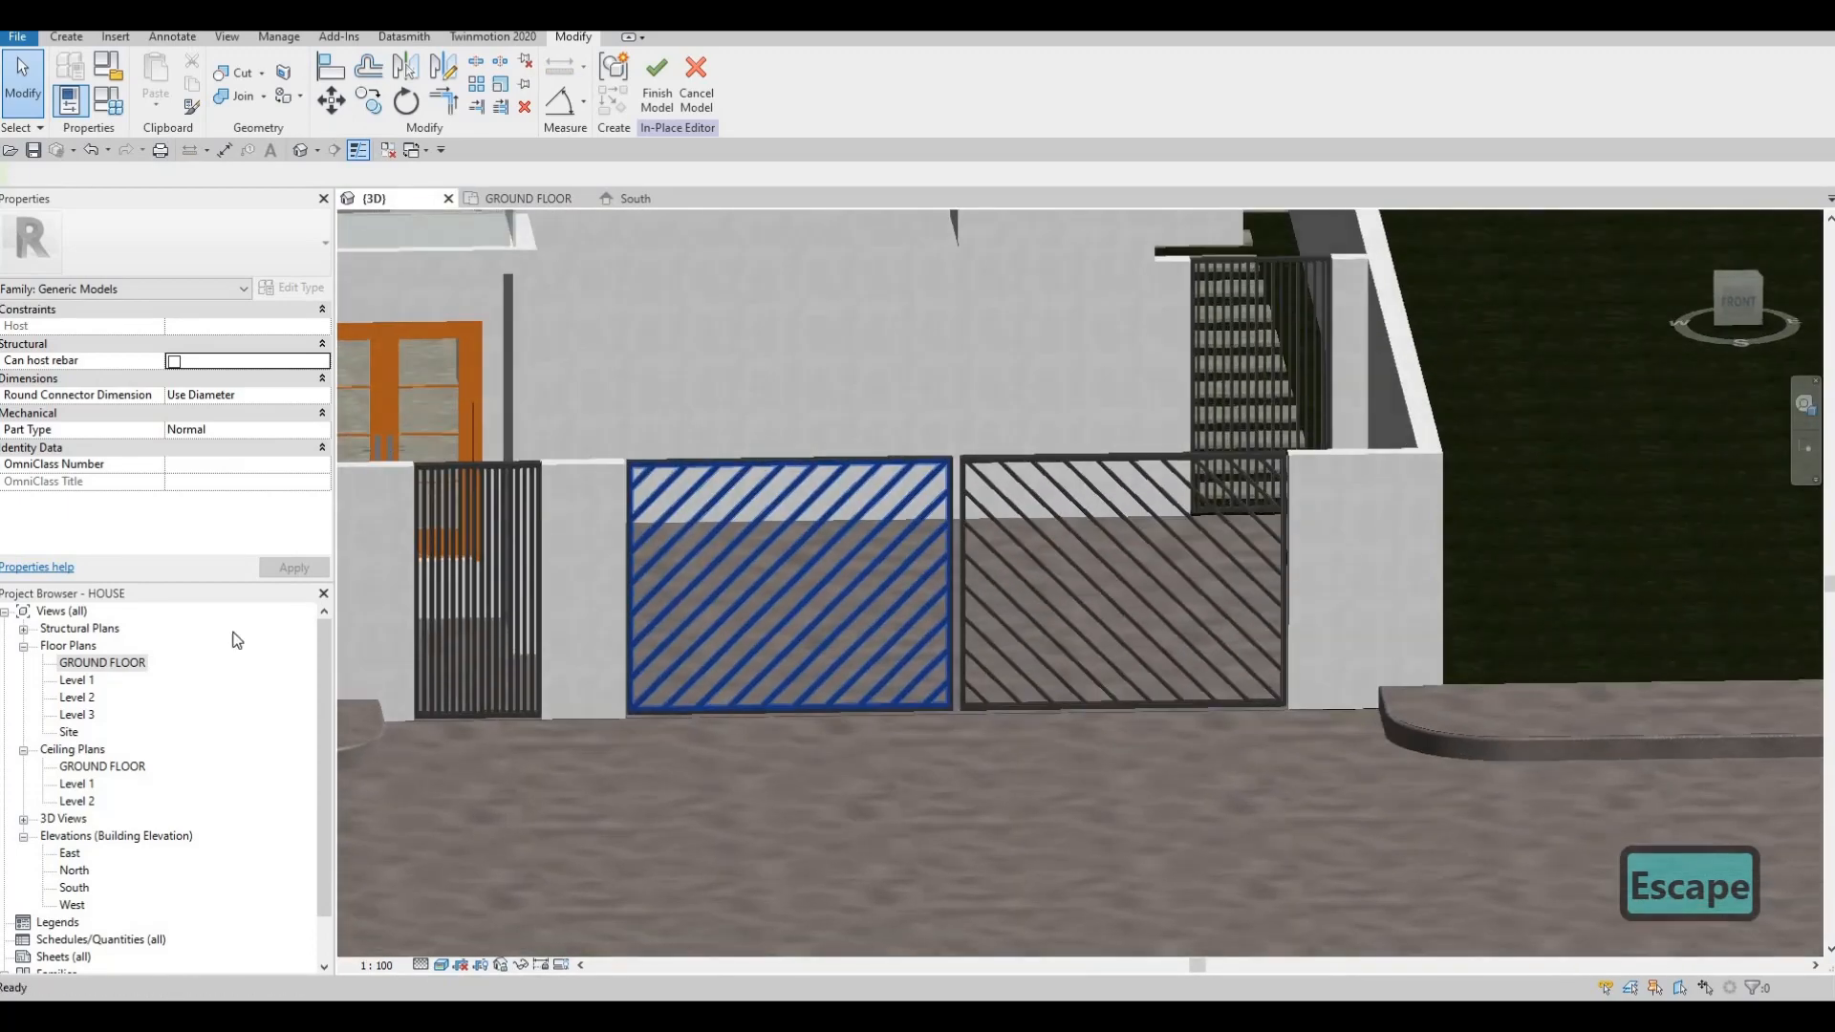
double_click(94, 663)
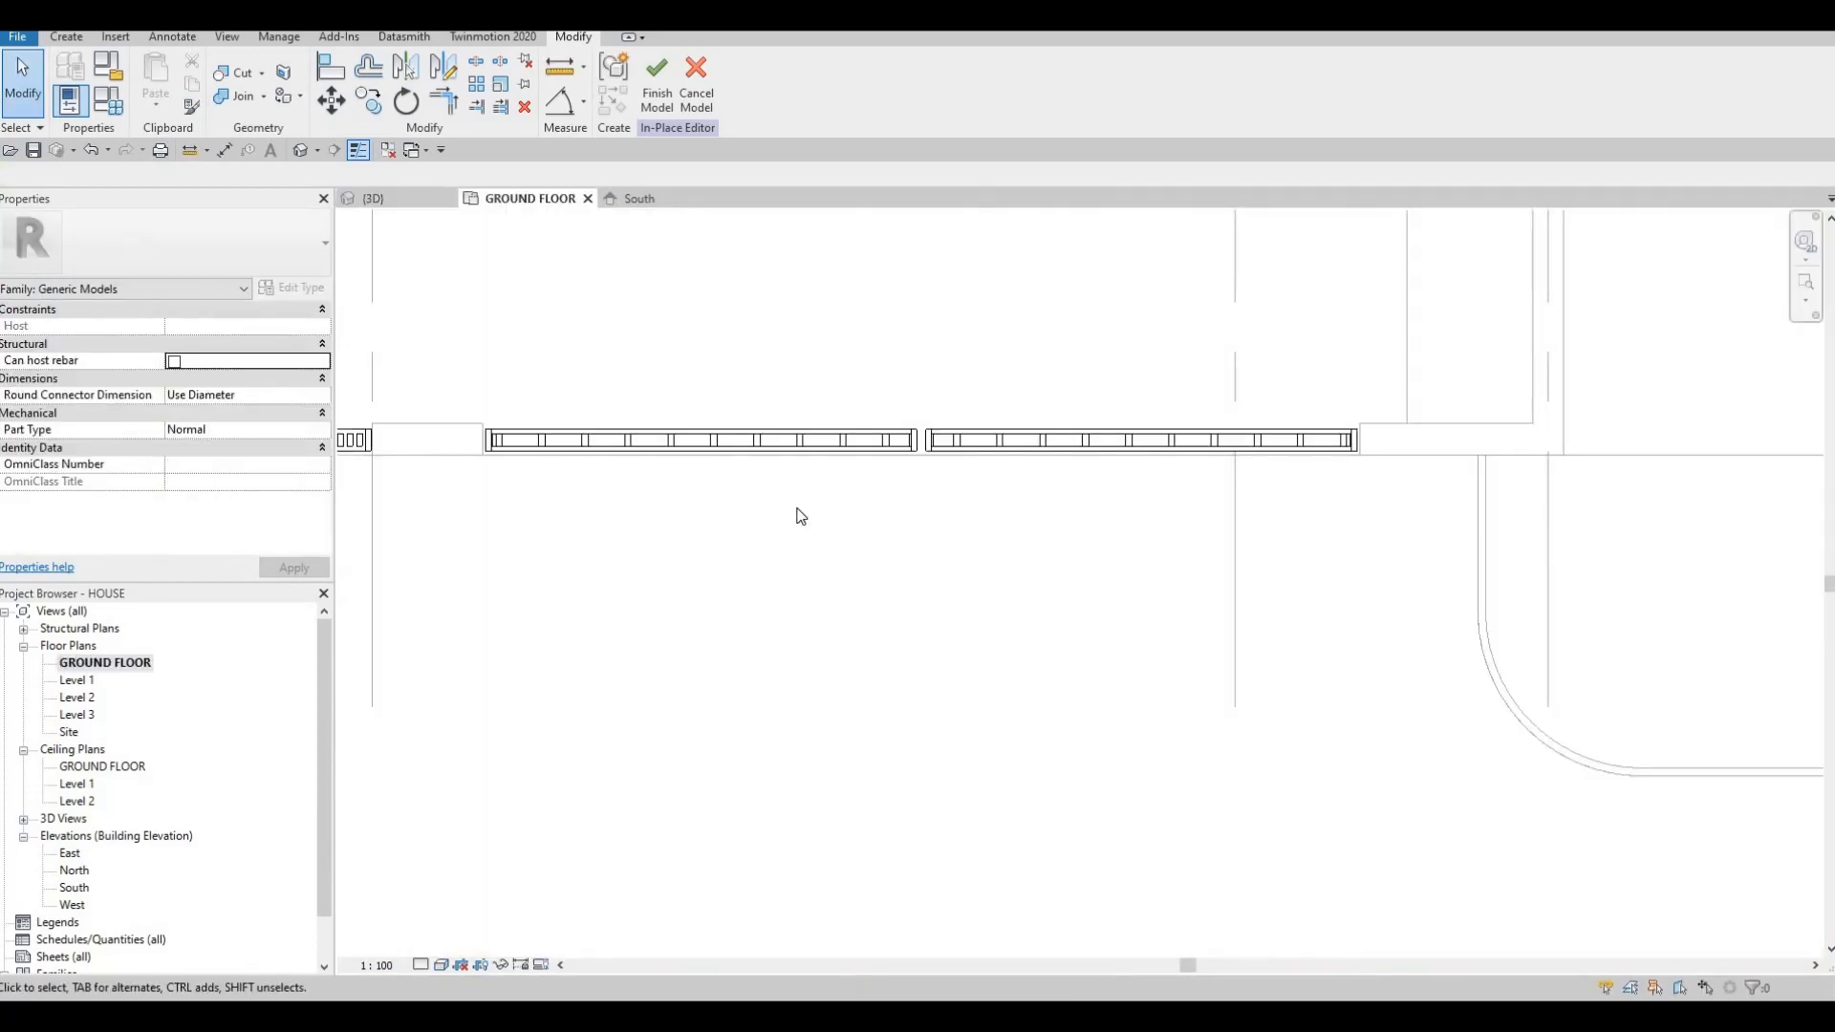
left_click_drag(453, 372, 924, 581)
key("Right")
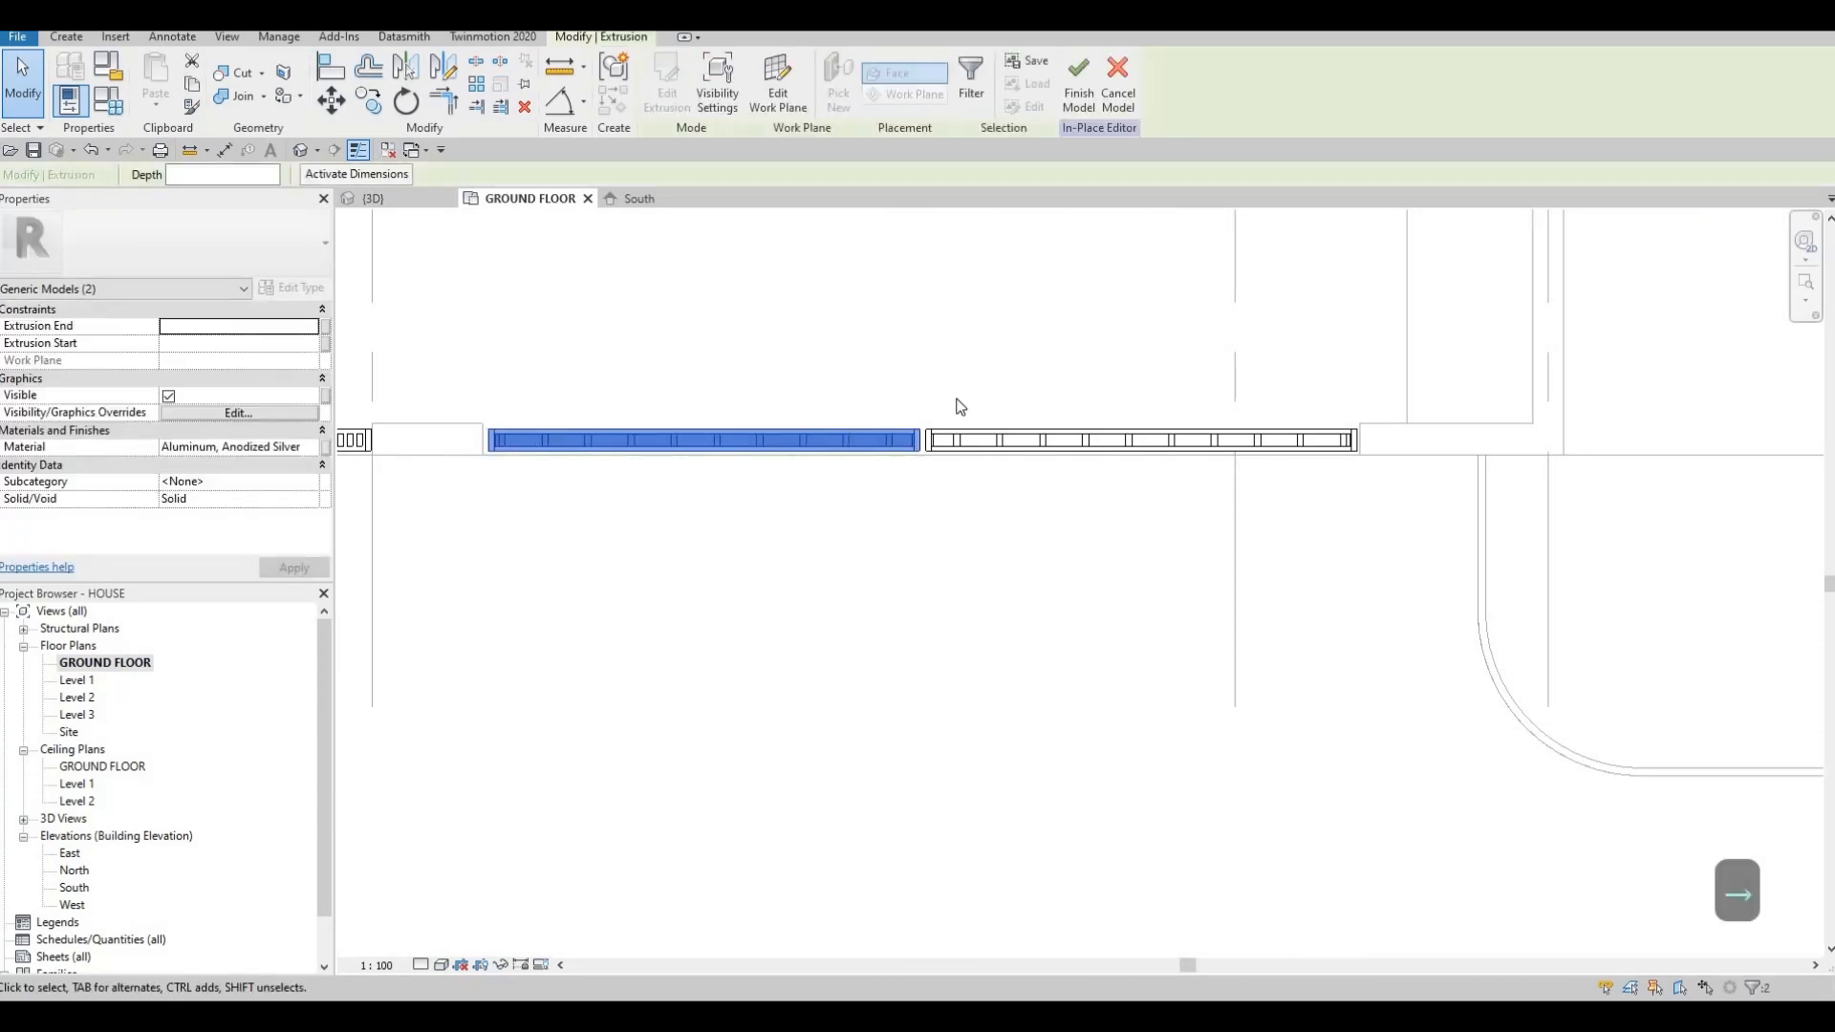
key("Escape")
Nudge the right gate leaf's frame and infill one increment back to the left to narrow the gap between the leaves.
left_click_drag(912, 371, 1367, 596)
key("Left")
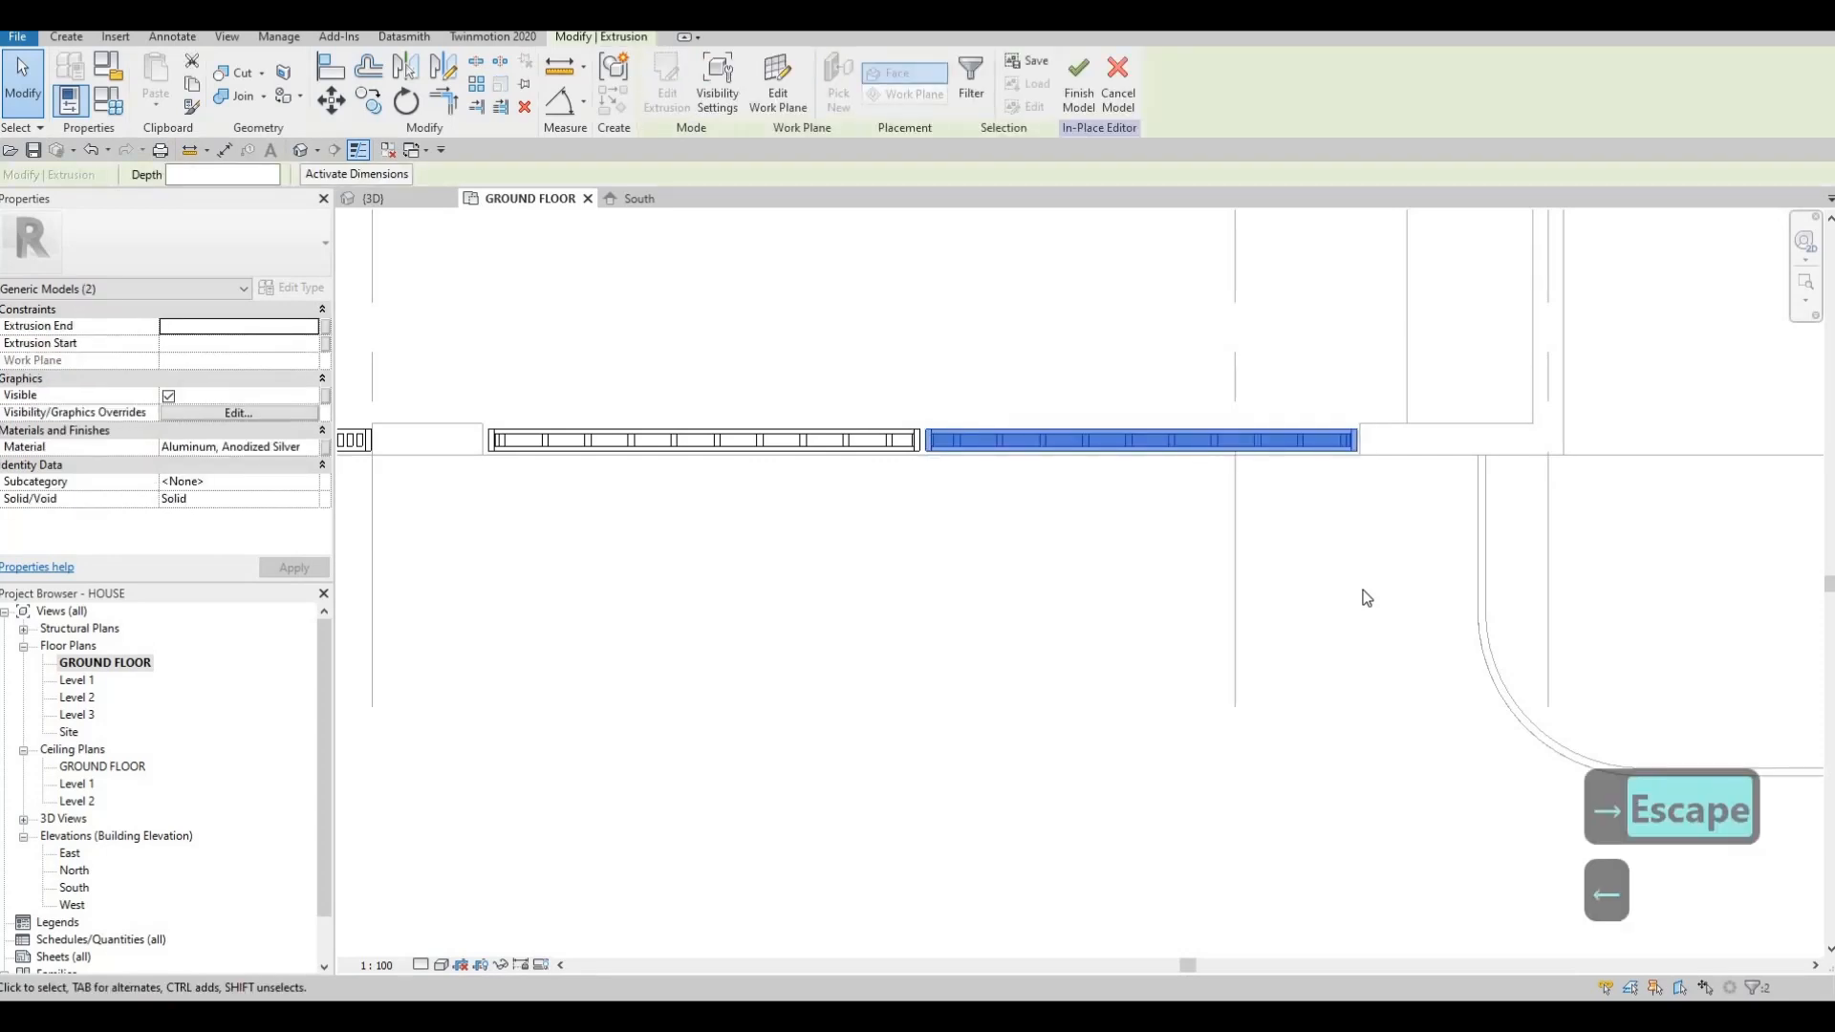
key("Escape")
key("Escape")
Check the double gate against the house in the 3D view and finish the in-place model.
left_click(423, 202)
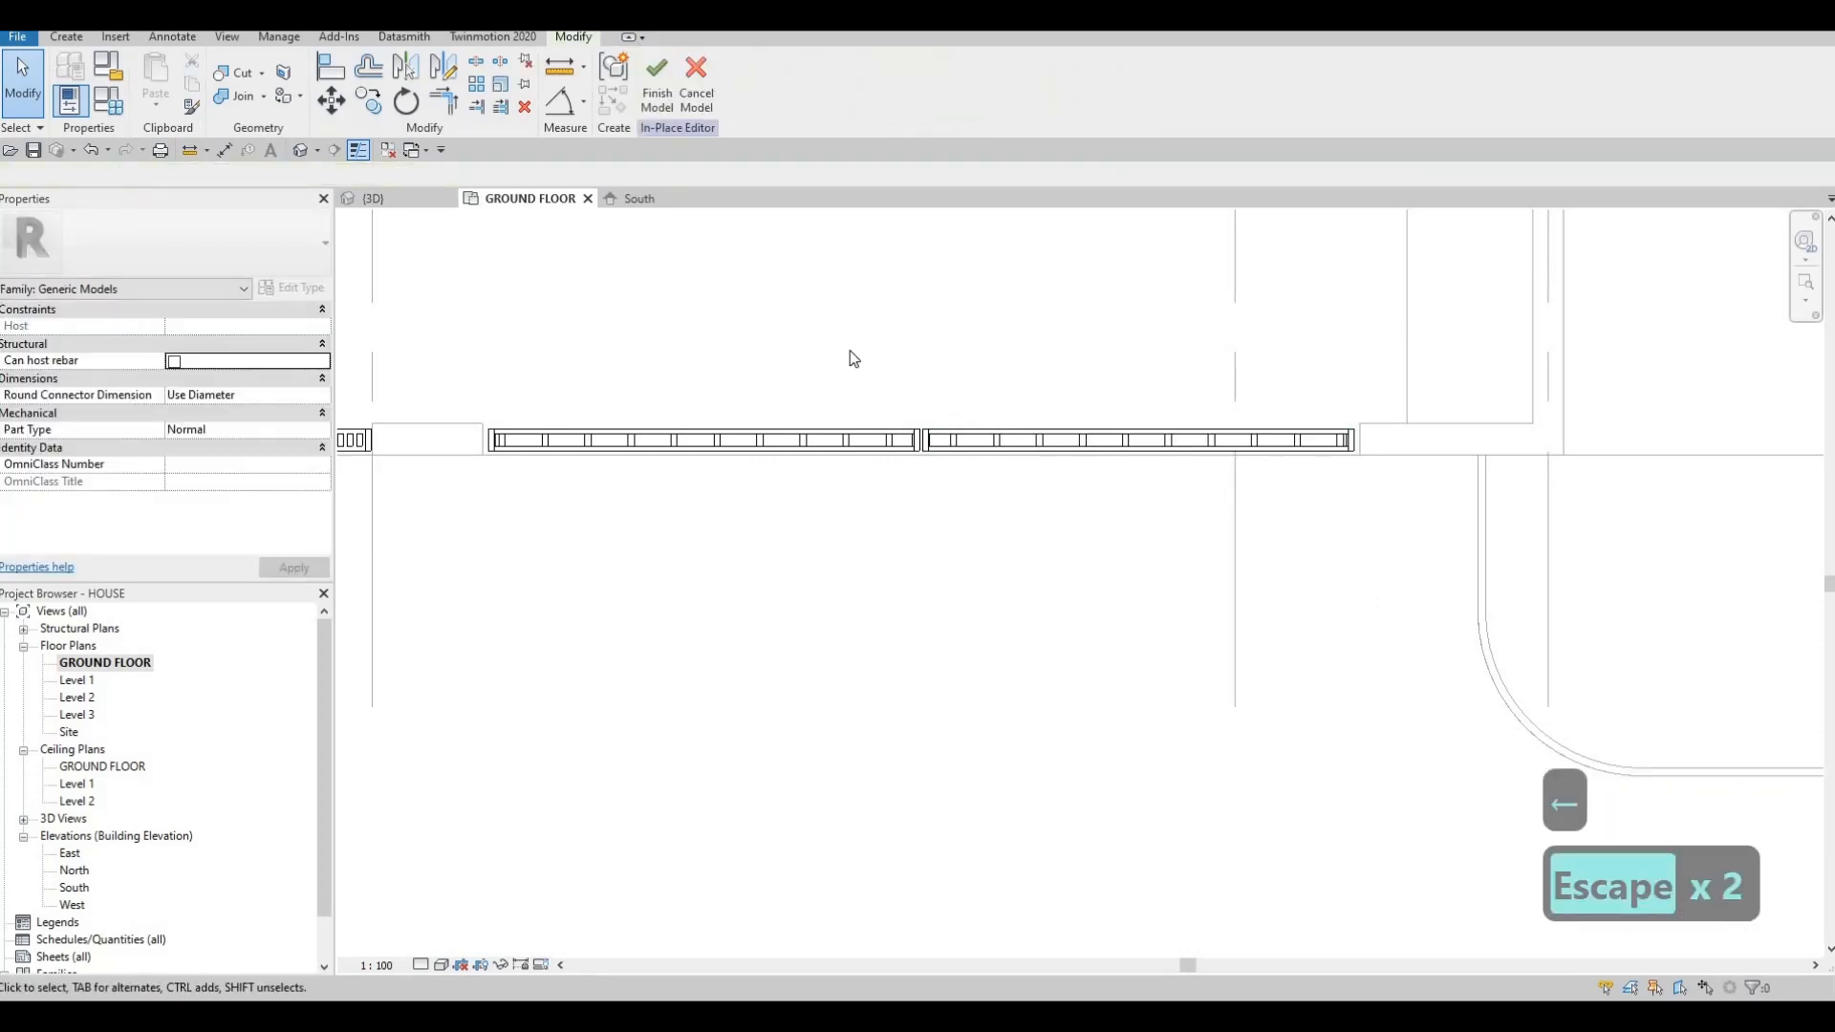
scroll(870, 492, "down", 2)
middle_click_drag(870, 492, 907, 583, "shift")
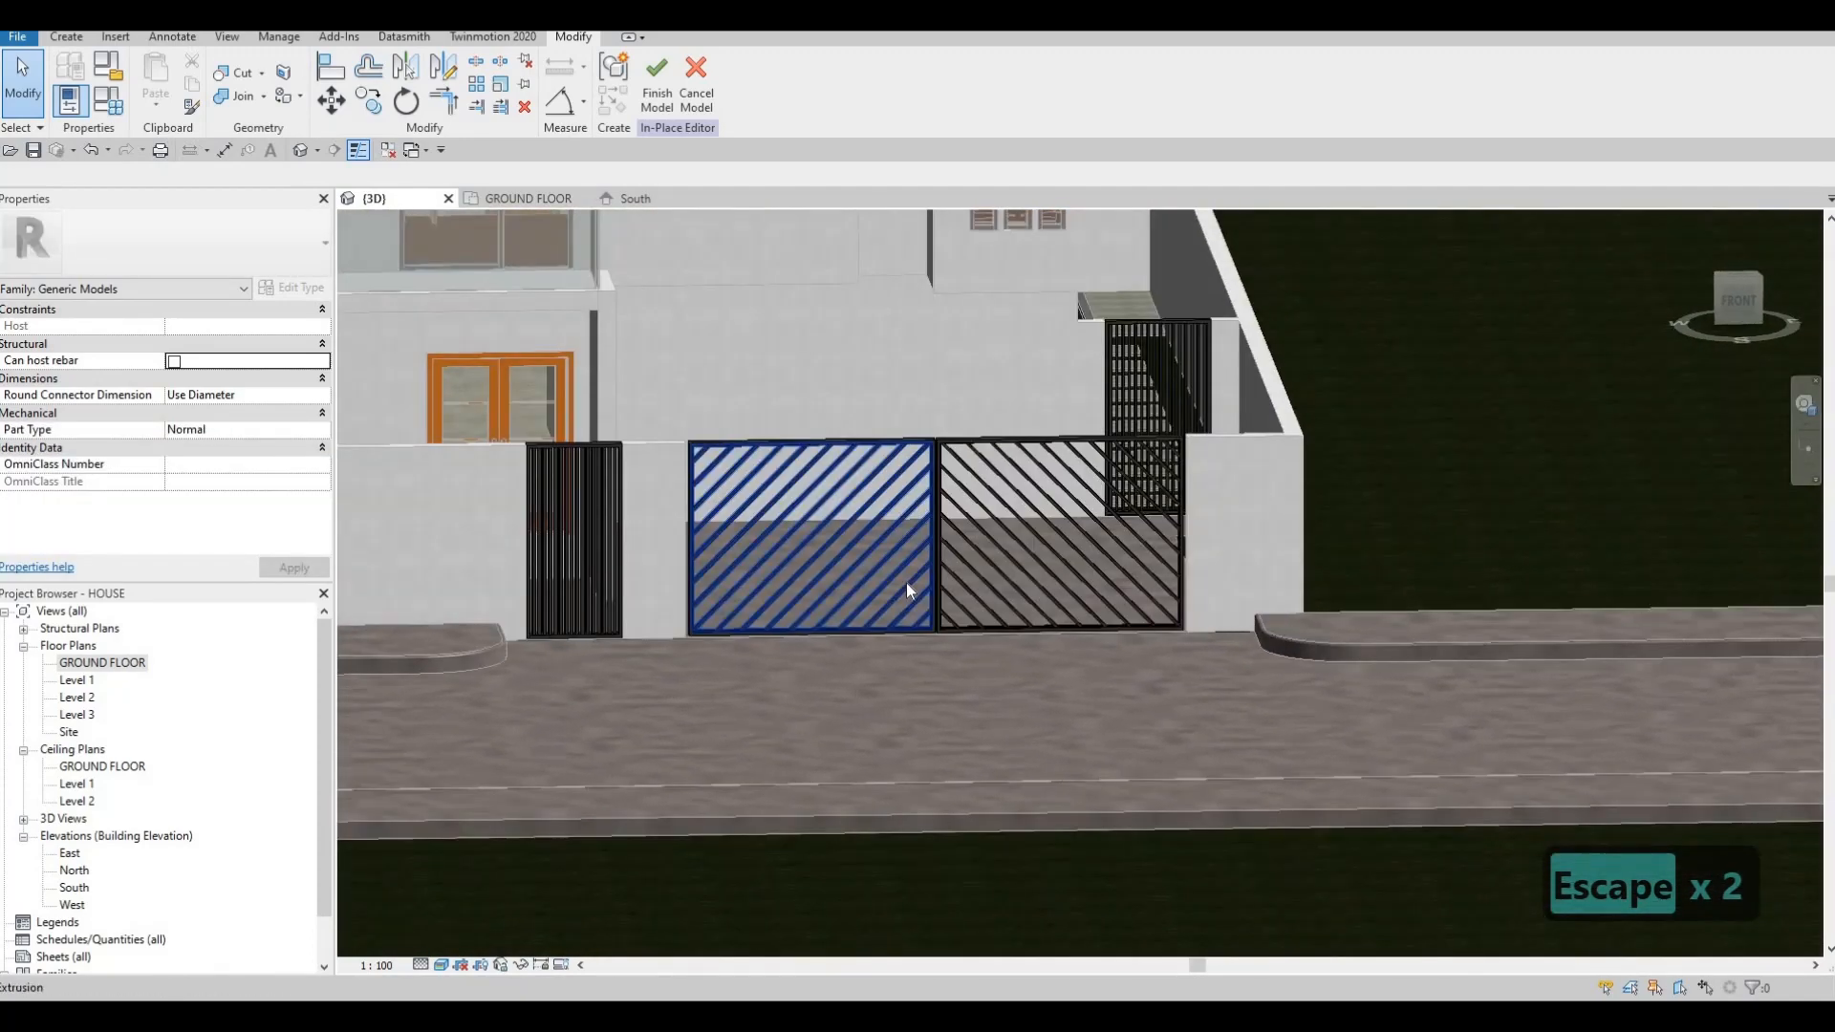
middle_click_drag(862, 671, 853, 669, "shift")
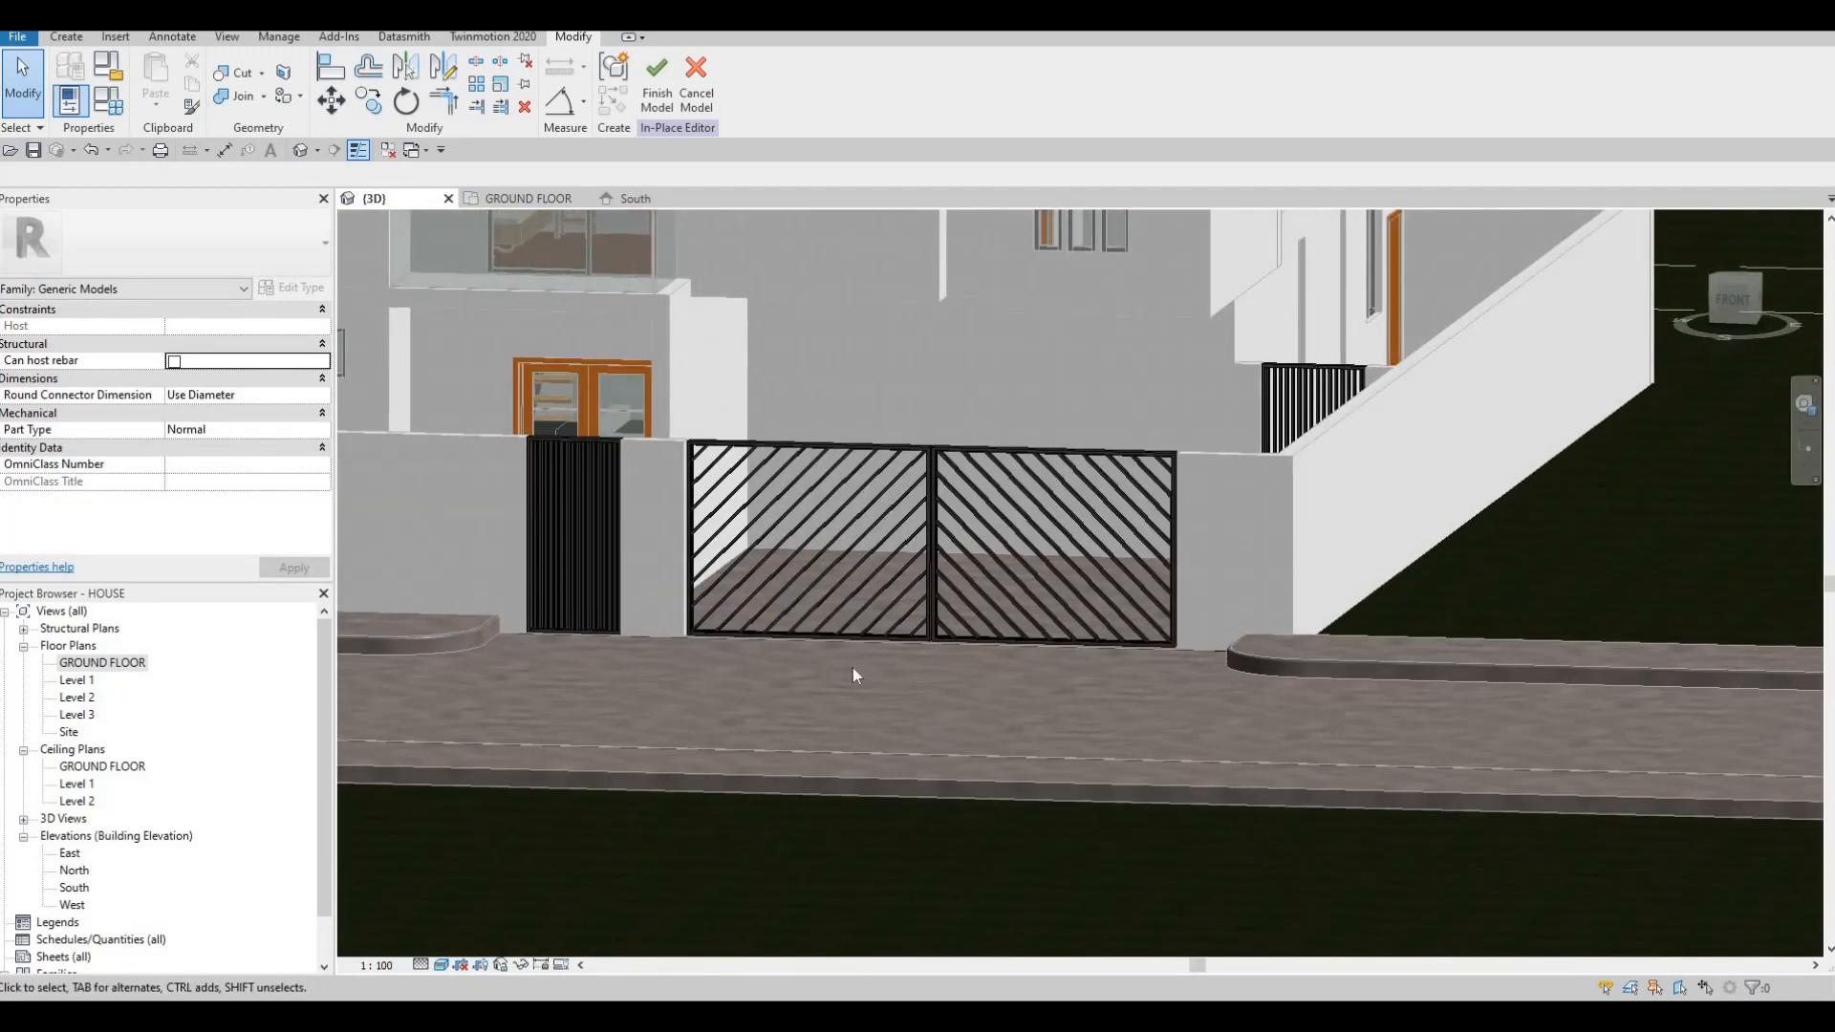
scroll(1049, 675, "down", 6)
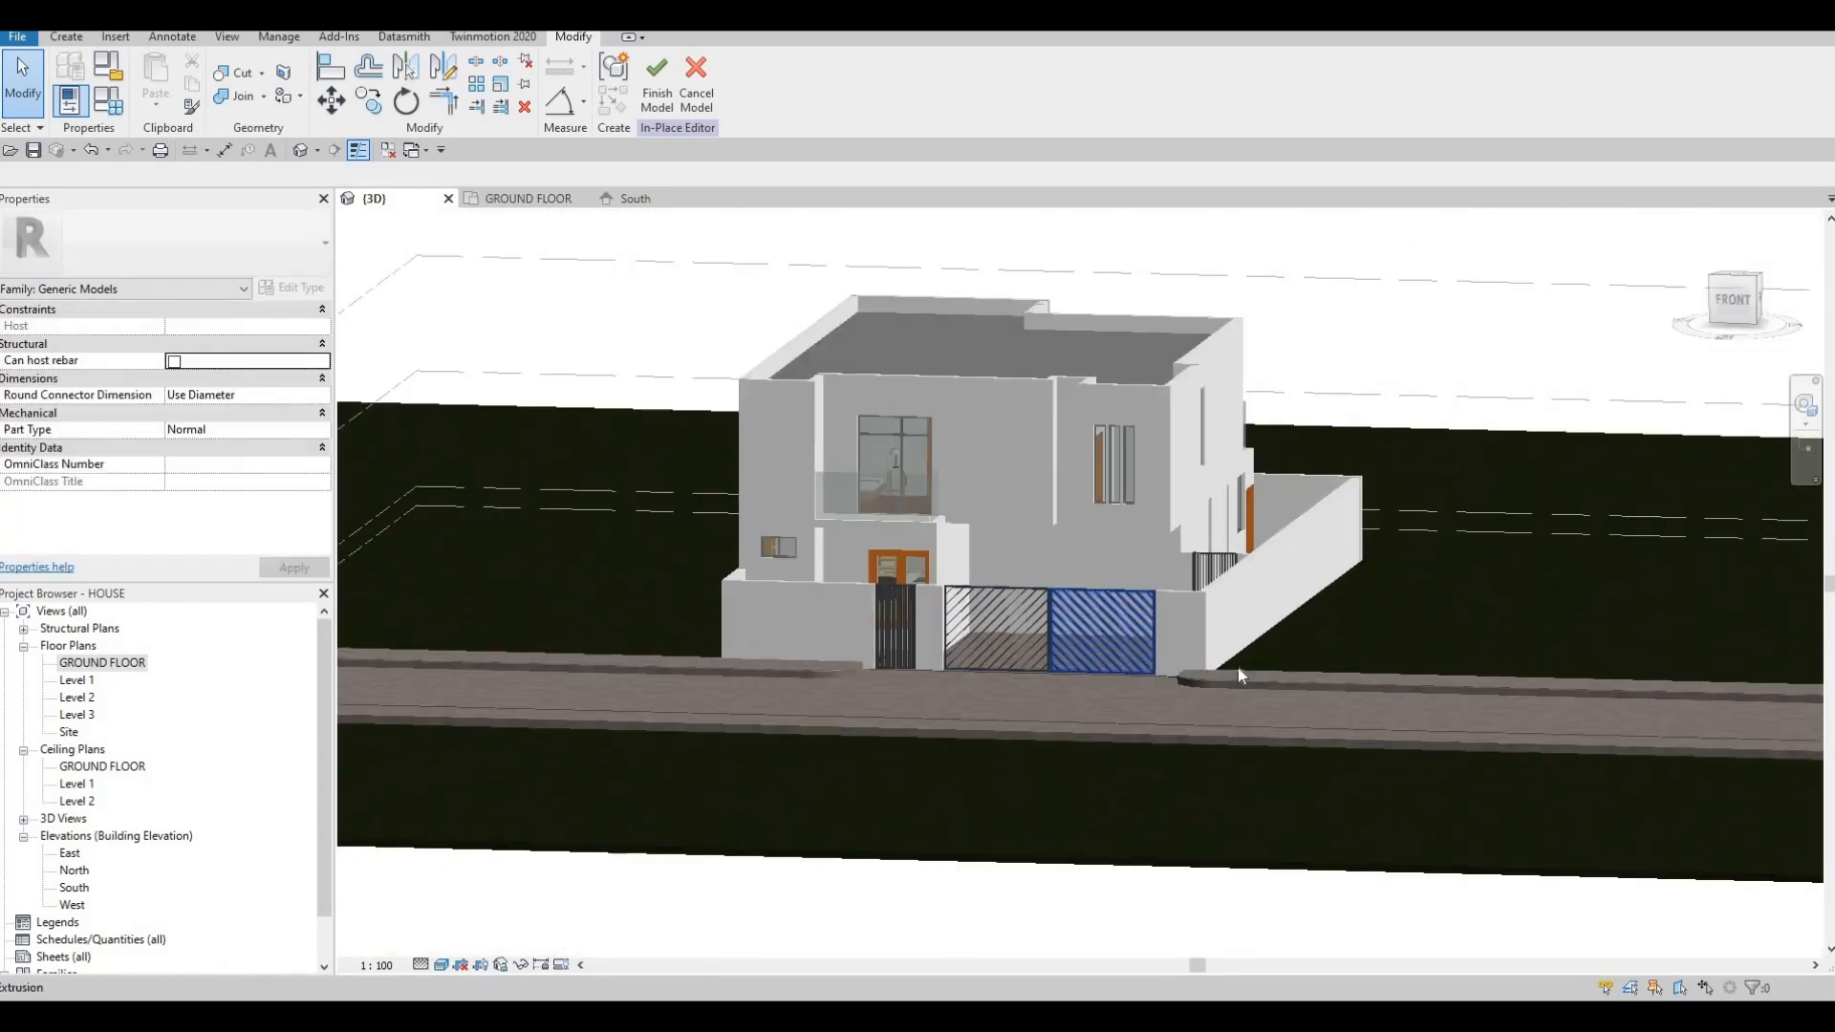
middle_click_drag(1237, 667, 790, 380, "shift")
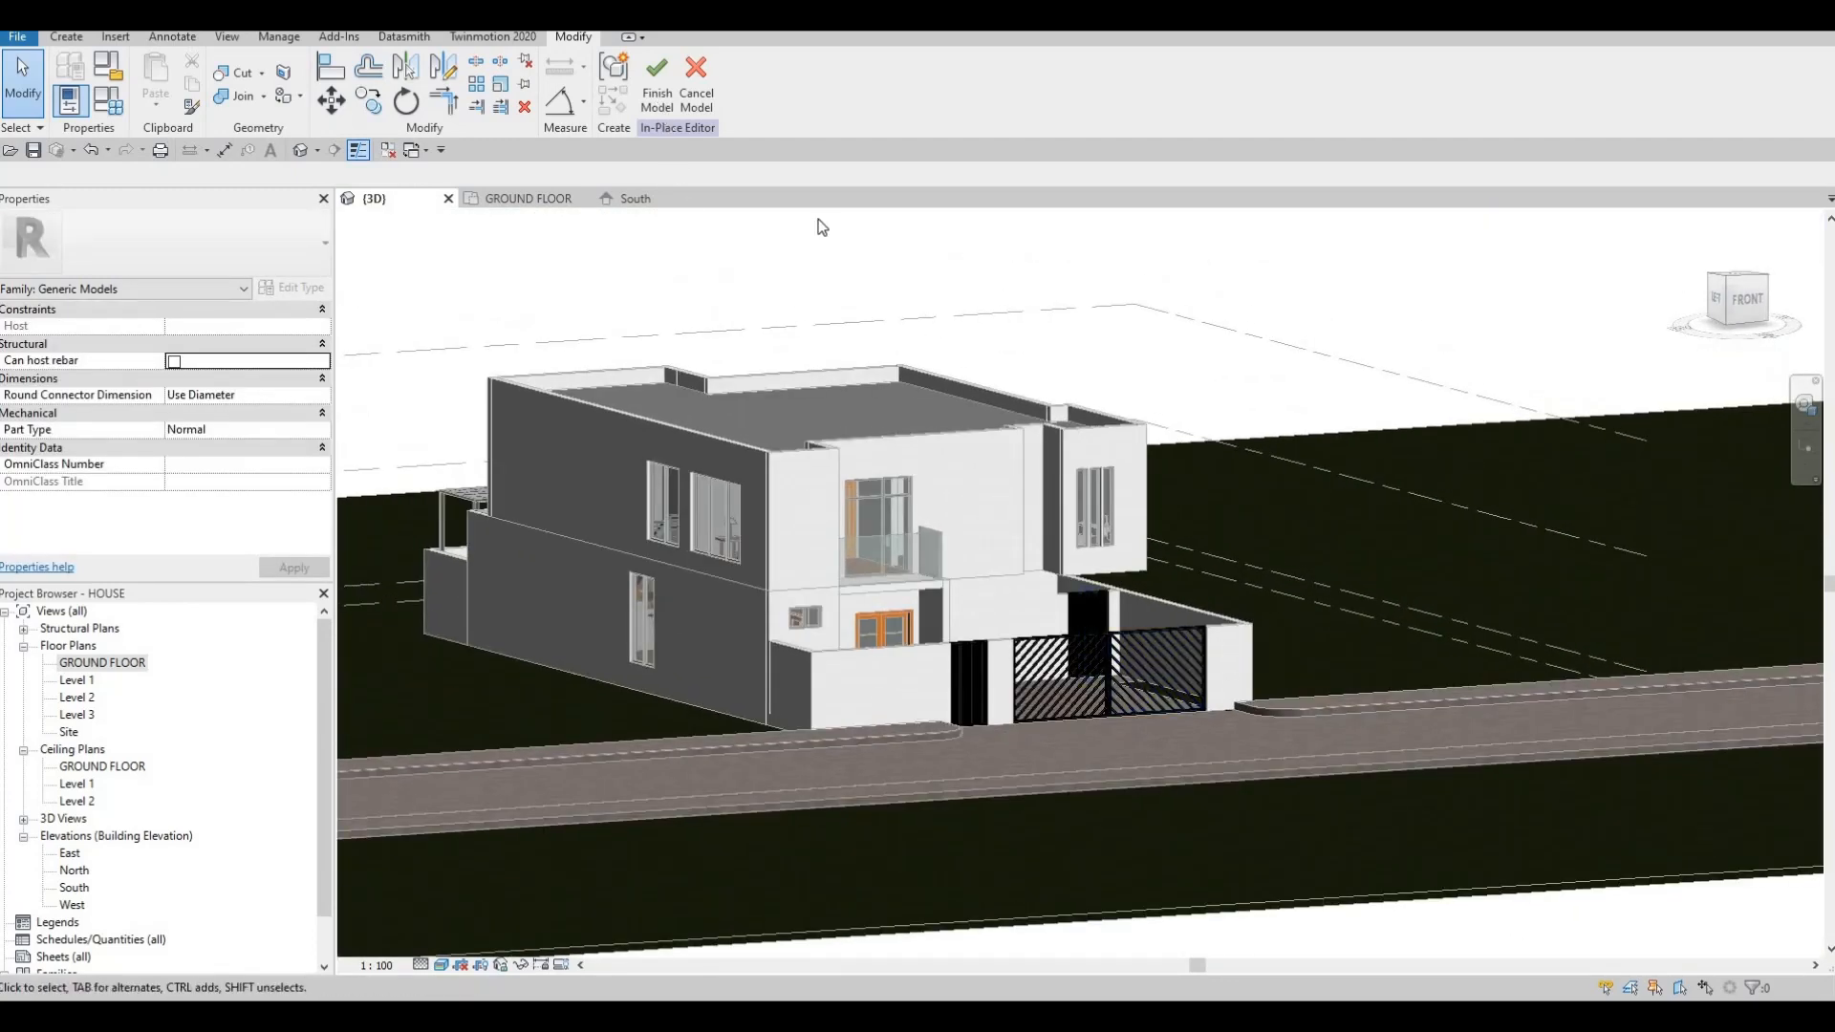
left_click(657, 93)
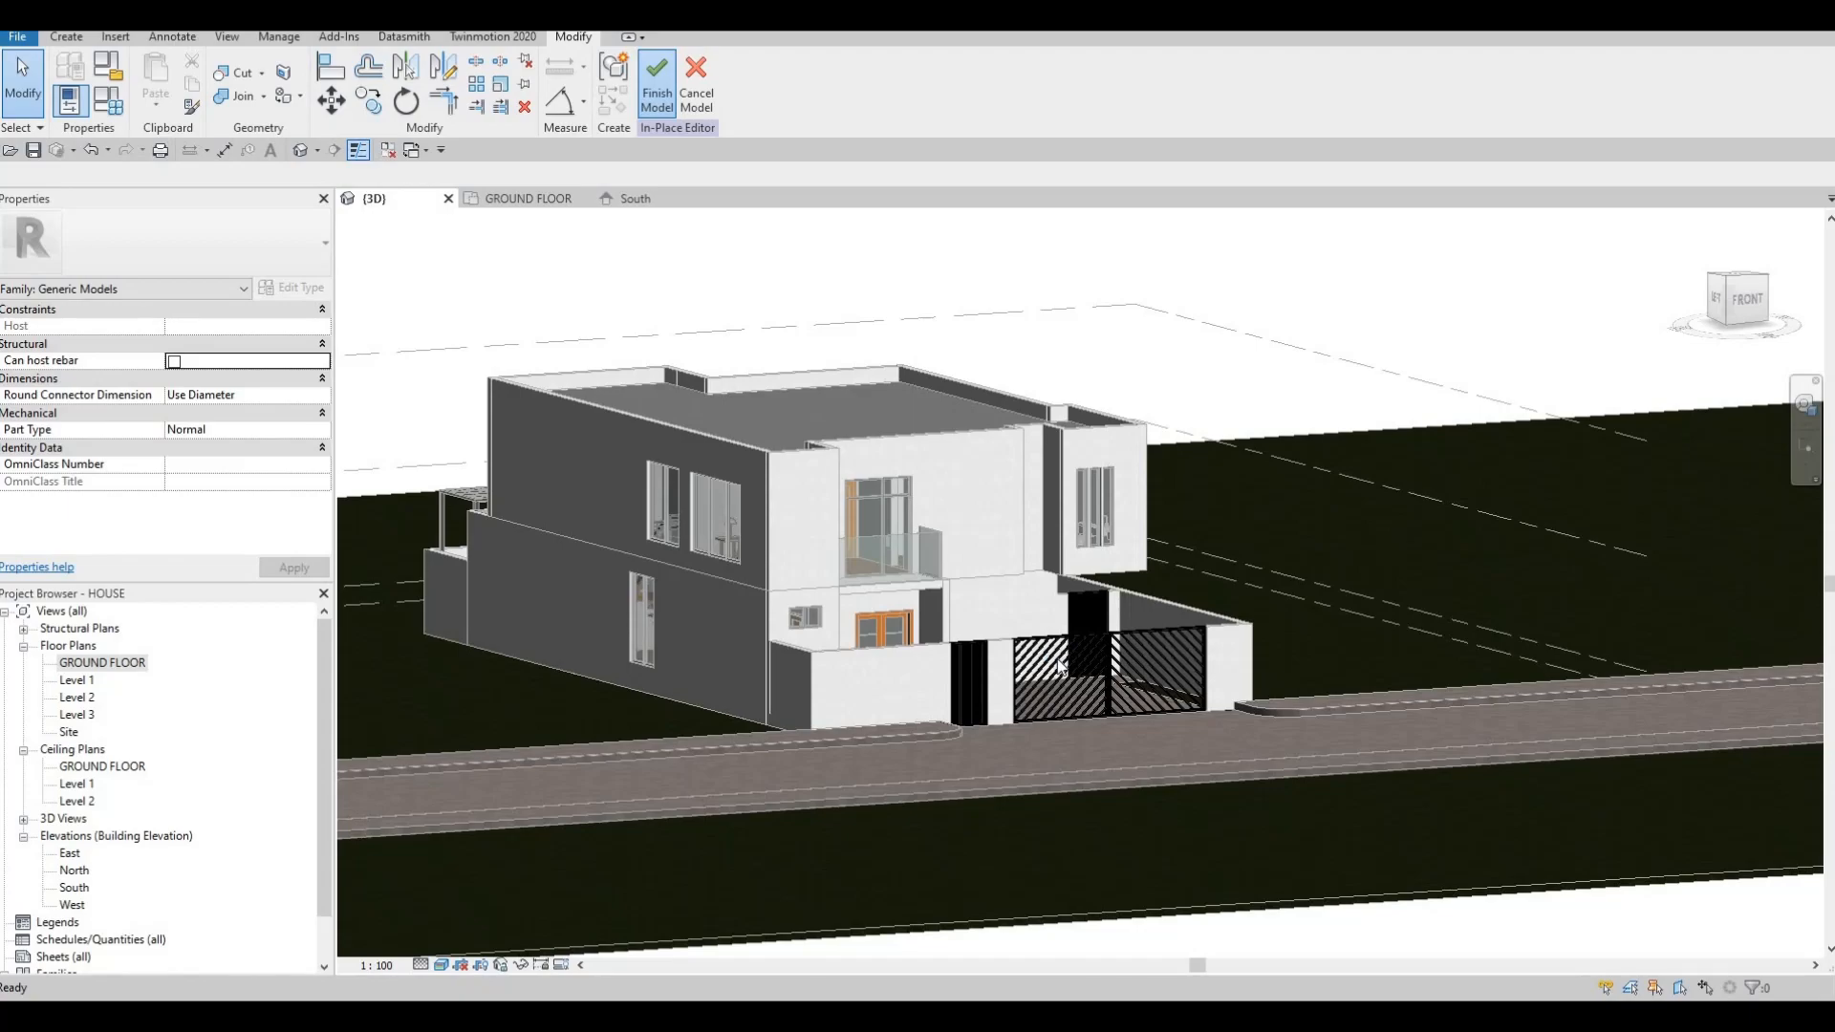